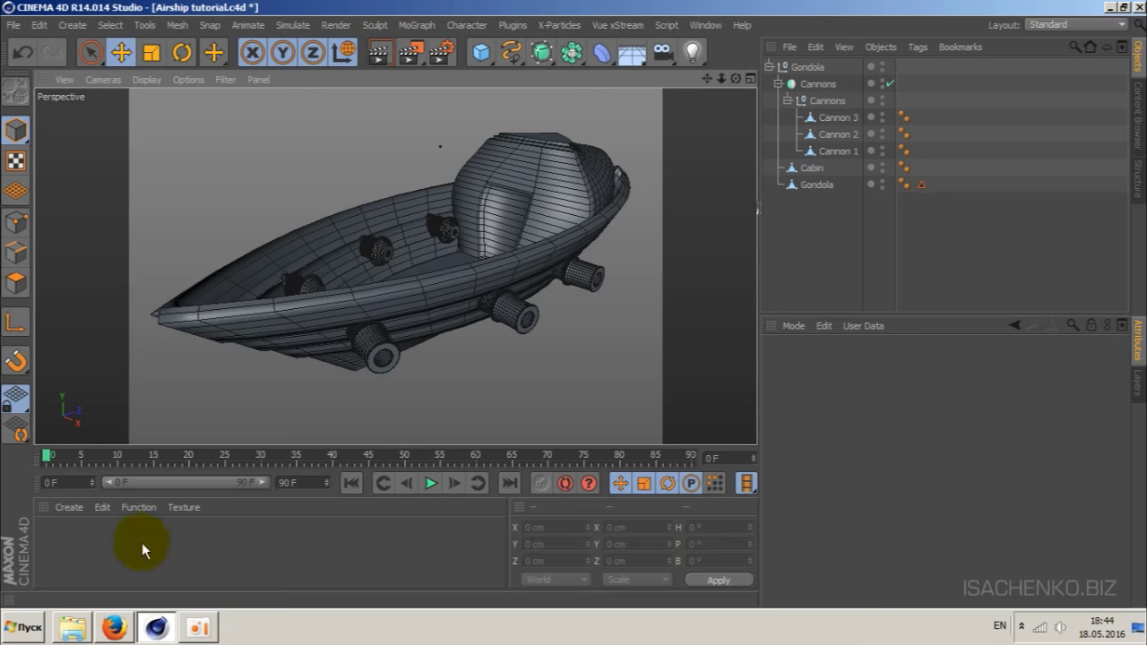
- Show the Fantasy Airship artwork in Firefox and rotate the model to view its wooden gondola
click(114, 628)
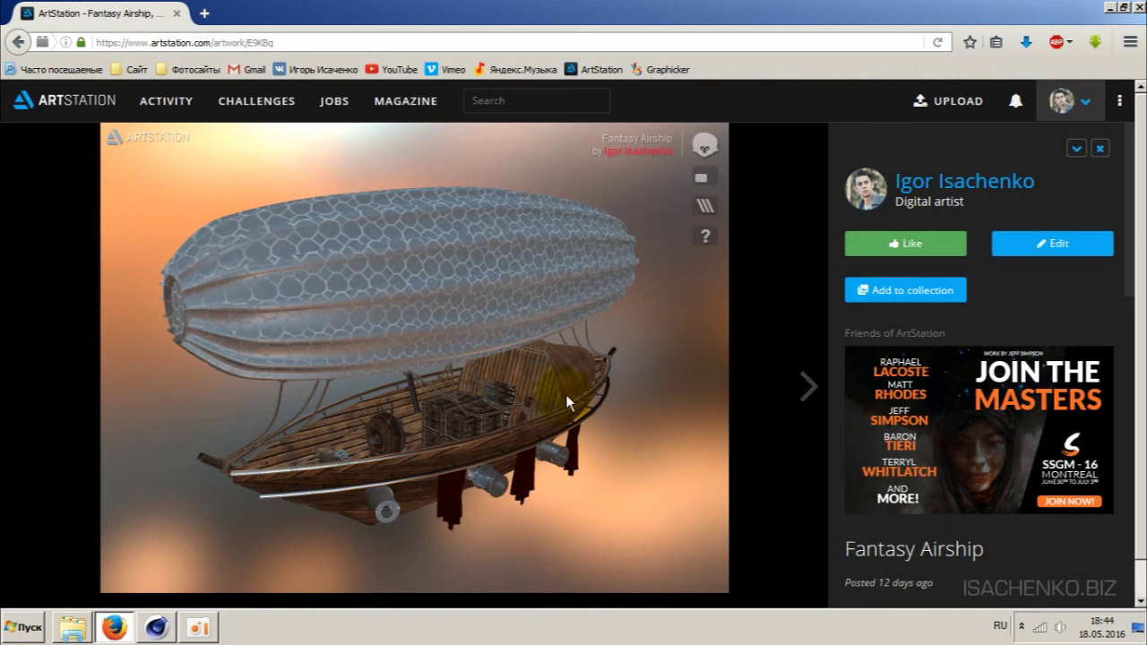
mouse_move(586, 385)
mouse_down()
mouse_move(528, 439)
mouse_move(602, 428)
mouse_move(655, 344)
mouse_move(541, 323)
mouse_move(521, 425)
mouse_move(595, 431)
mouse_move(531, 419)
mouse_move(582, 415)
mouse_move(628, 379)
mouse_move(531, 355)
mouse_move(580, 357)
mouse_move(573, 336)
mouse_move(556, 375)
mouse_move(552, 360)
mouse_move(563, 388)
mouse_move(577, 383)
mouse_move(601, 349)
mouse_move(573, 385)
mouse_move(379, 511)
mouse_move(329, 529)
mouse_up()
- Back in Airship tutorial.c4d, orbit the untextured gondola from above and from the side
click(157, 628)
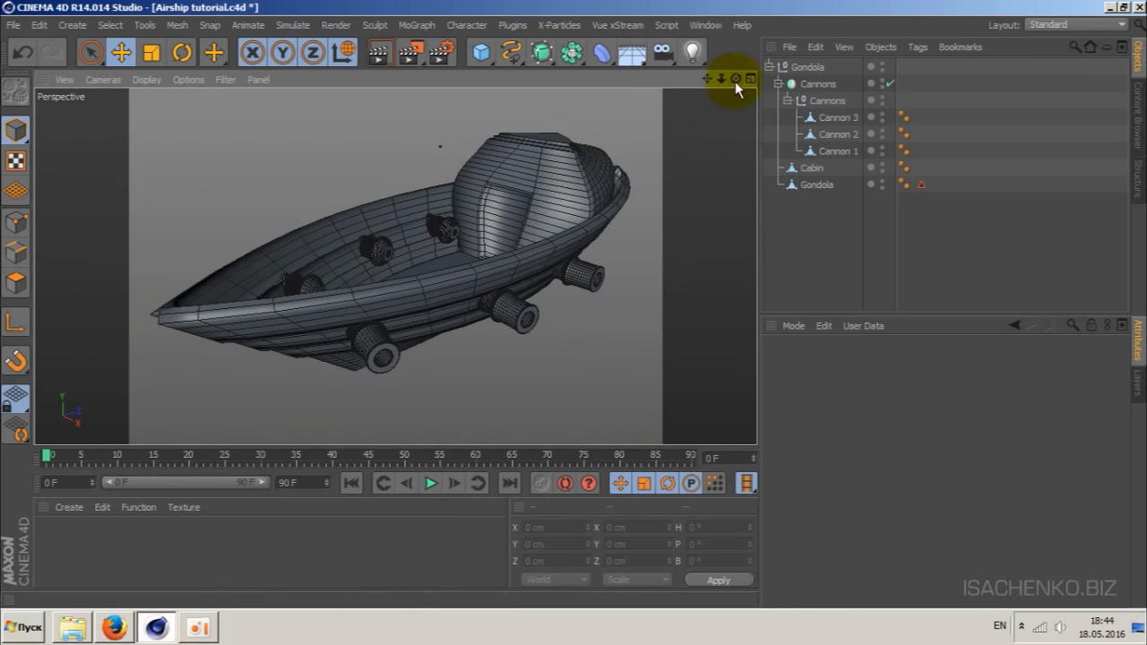
drag(735, 81, 681, 116)
drag(395, 267, 396, 267)
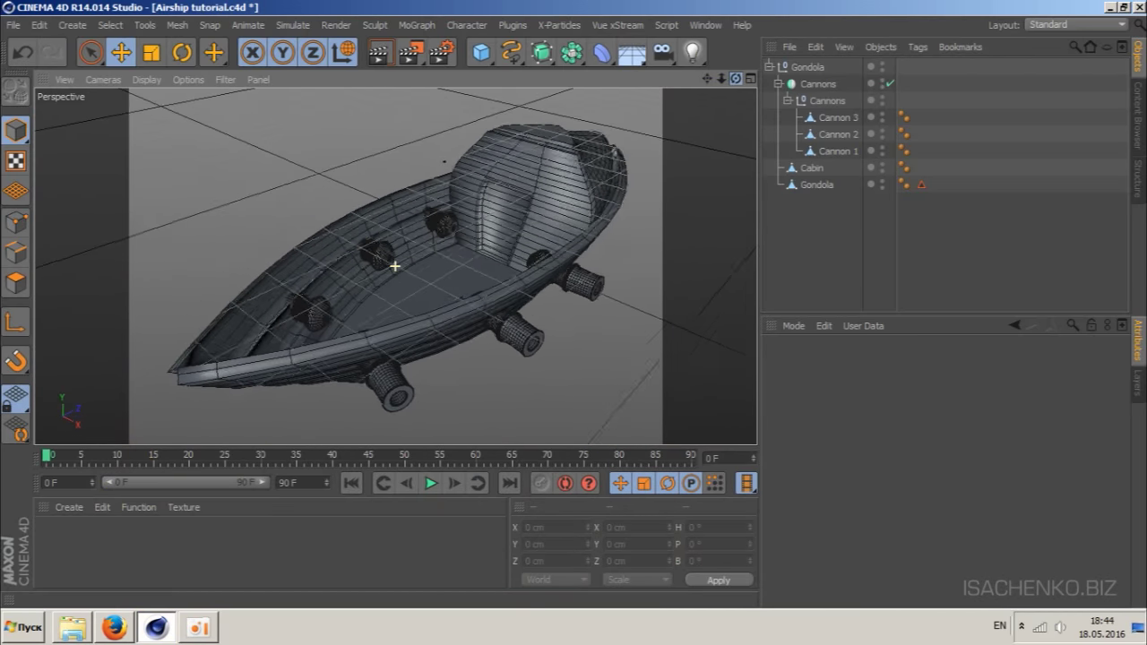
mouse_move(395, 267)
mouse_down()
mouse_move(735, 81)
mouse_move(396, 267)
mouse_move(675, 168)
mouse_up()
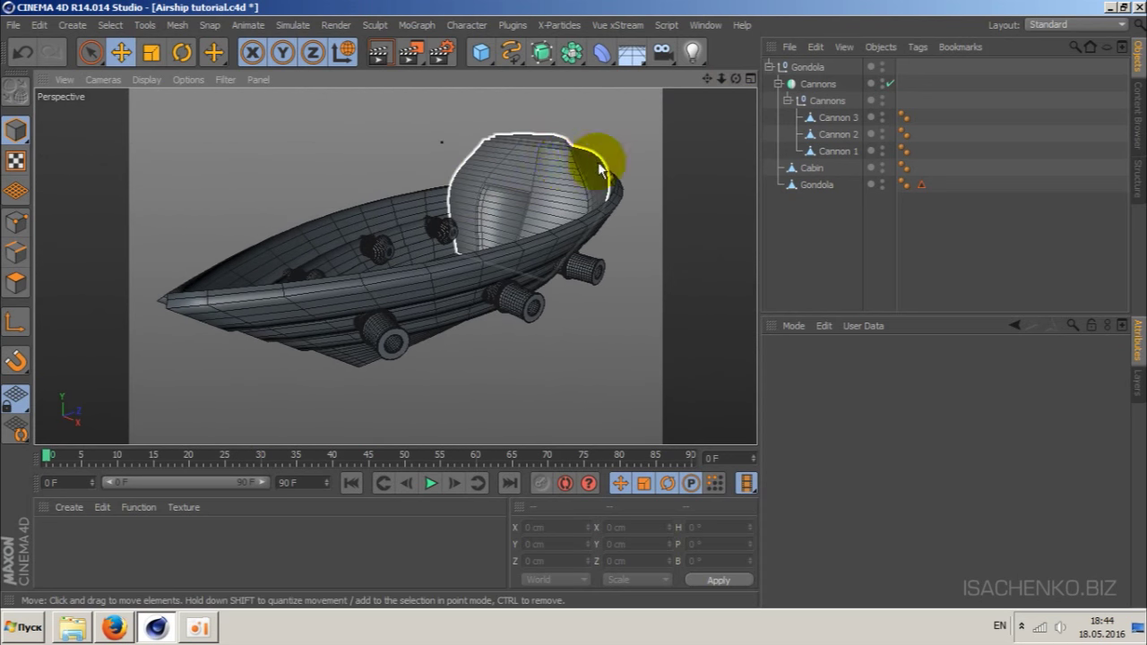
drag(736, 80, 628, 180)
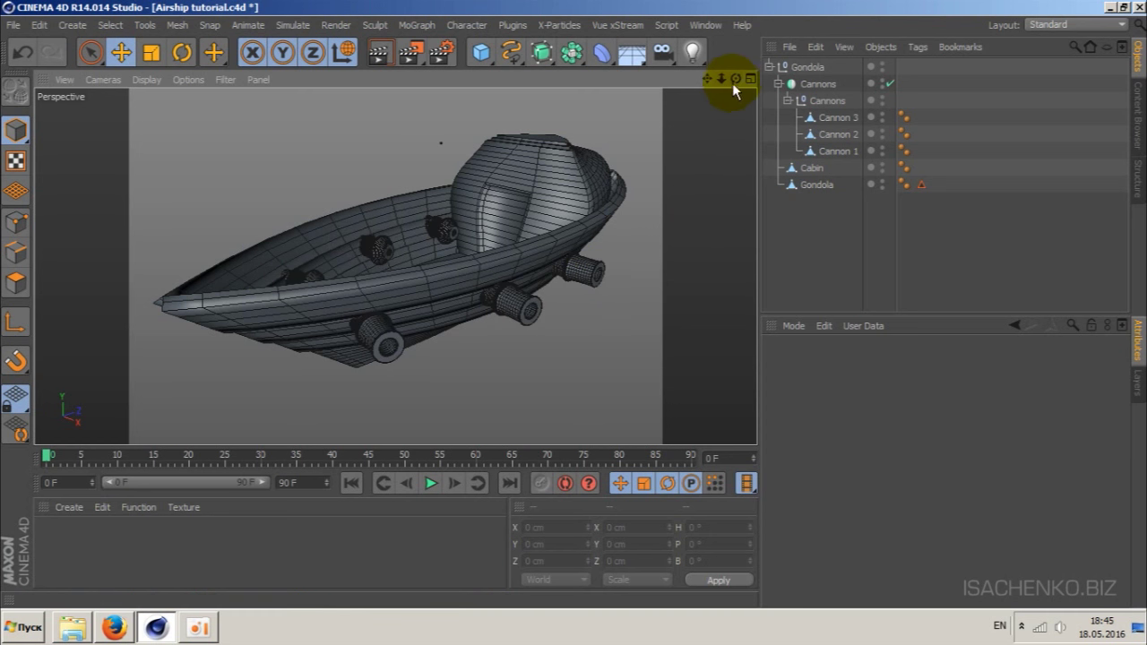
click(72, 630)
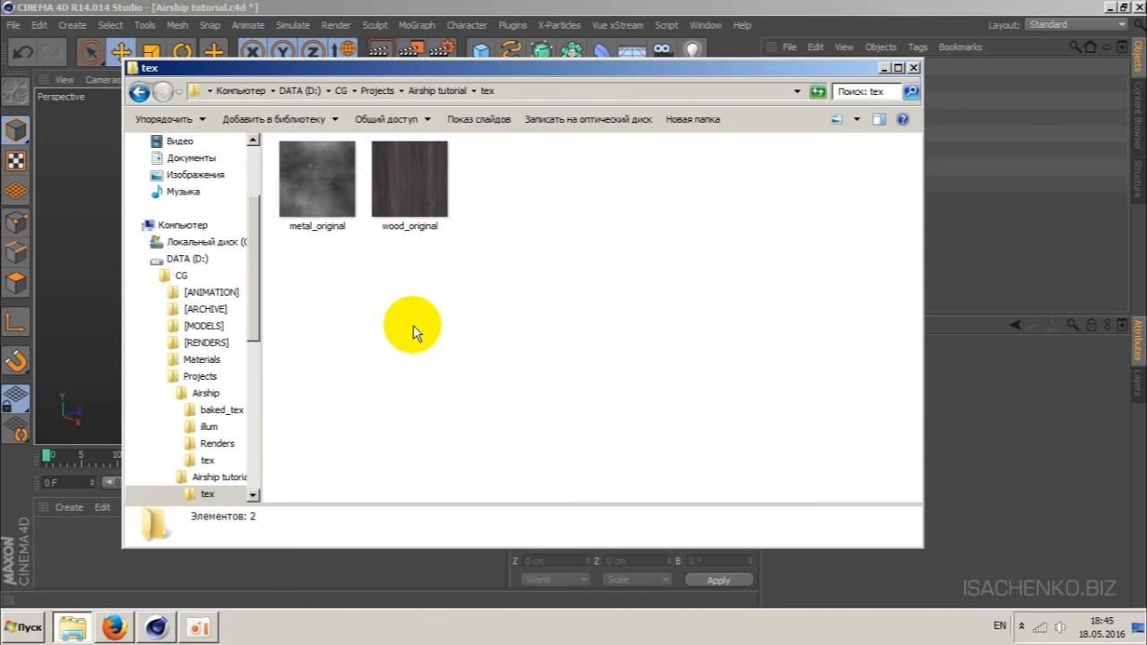
drag(609, 73, 673, 109)
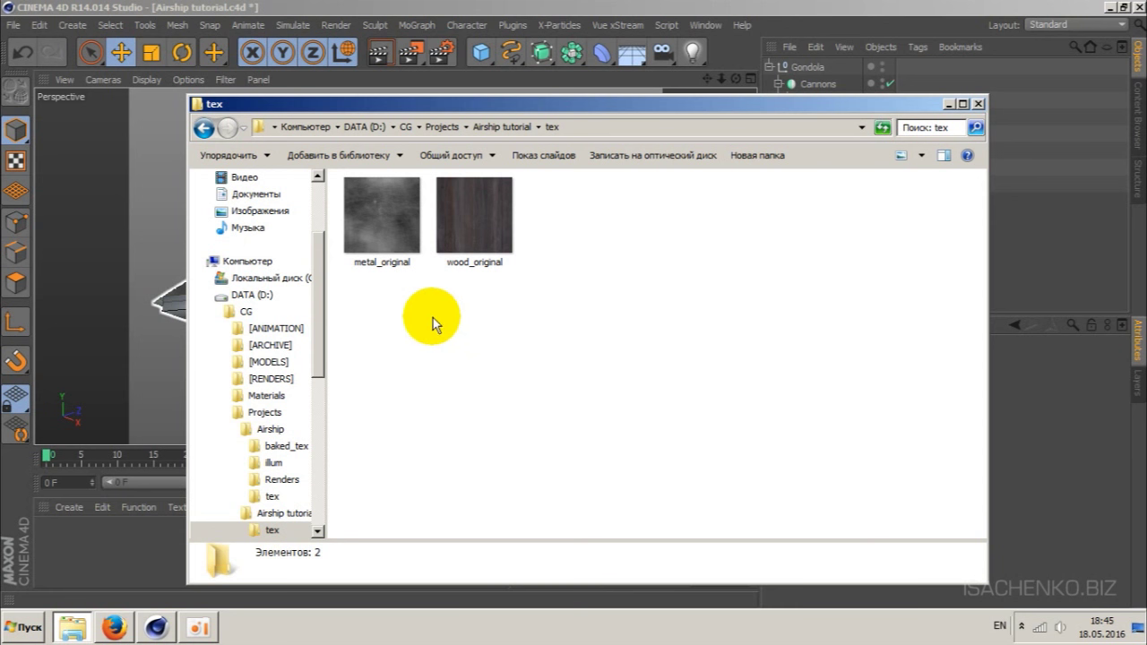
click(493, 226)
click(390, 224)
click(481, 251)
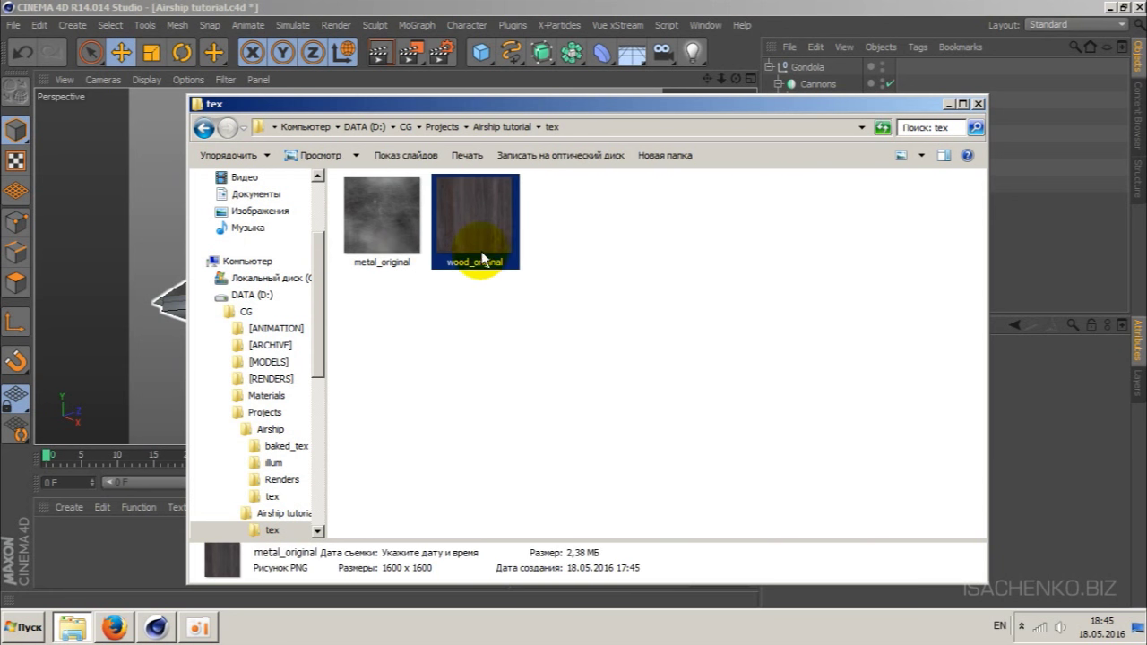
click(481, 332)
click(385, 202)
click(474, 197)
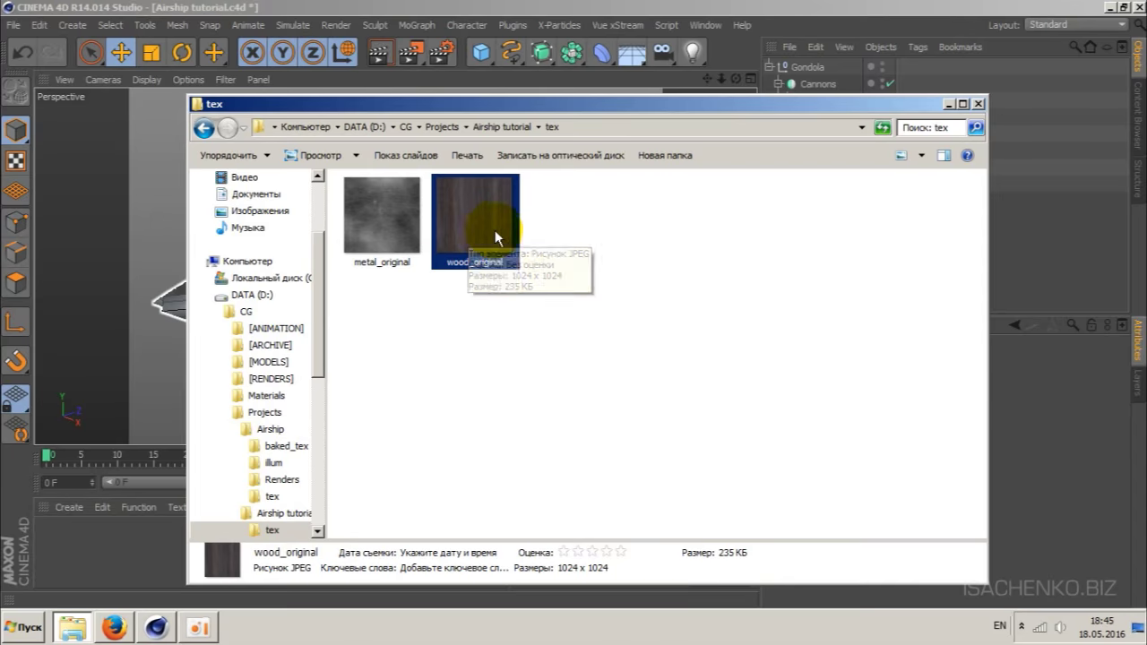
double_click(486, 230)
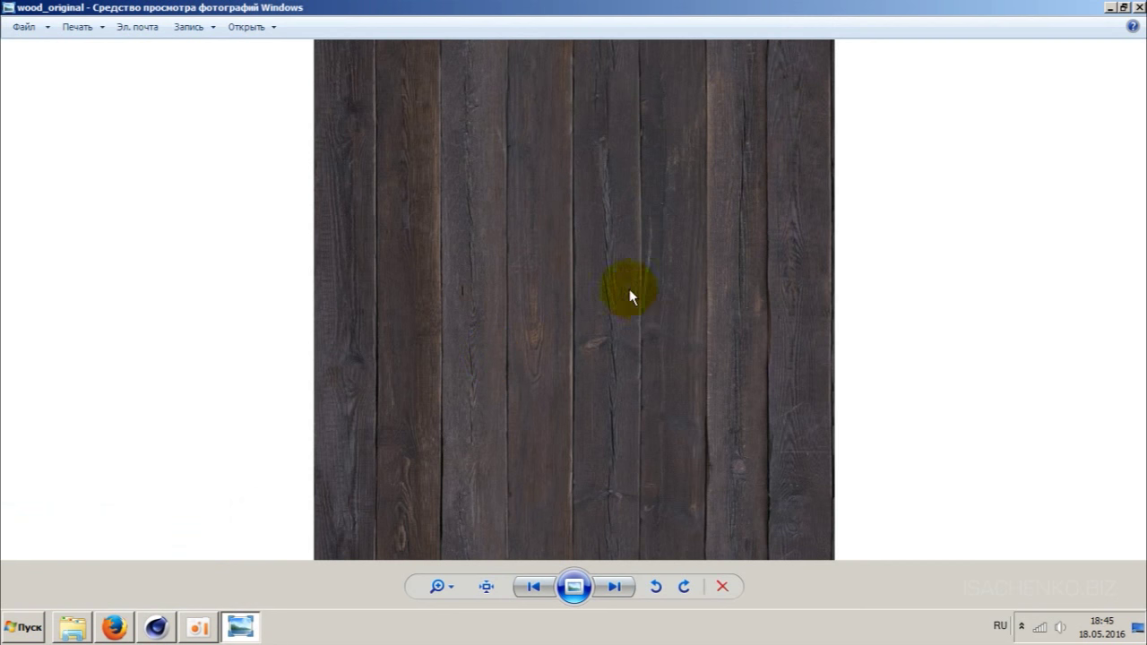
click(1140, 6)
double_click(398, 203)
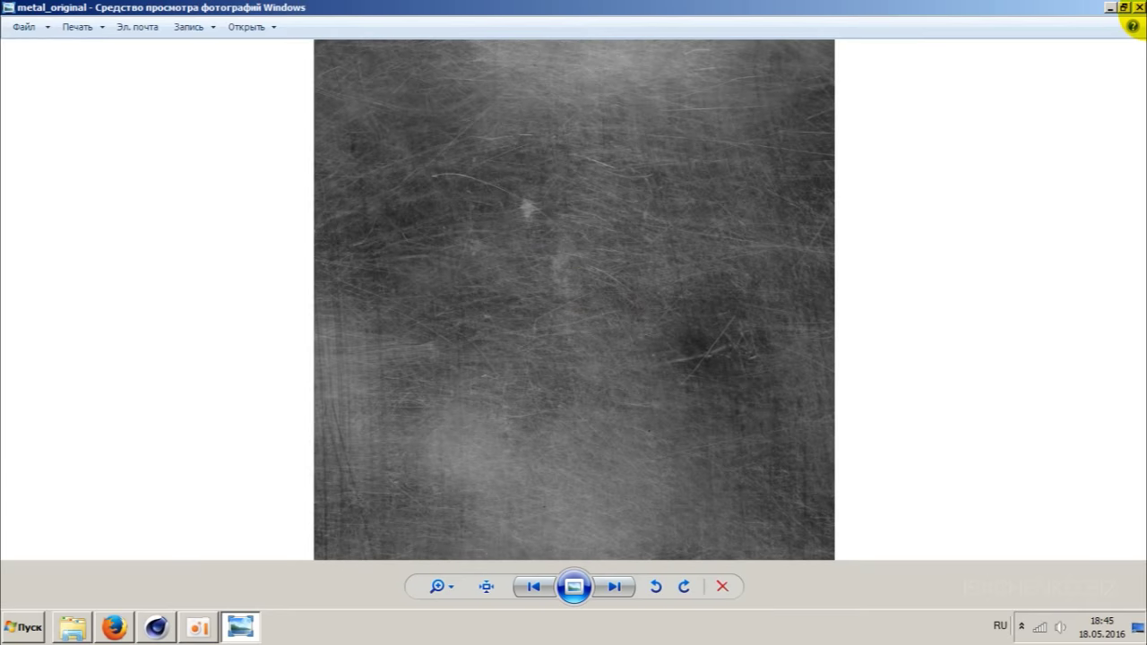
click(1139, 6)
click(618, 7)
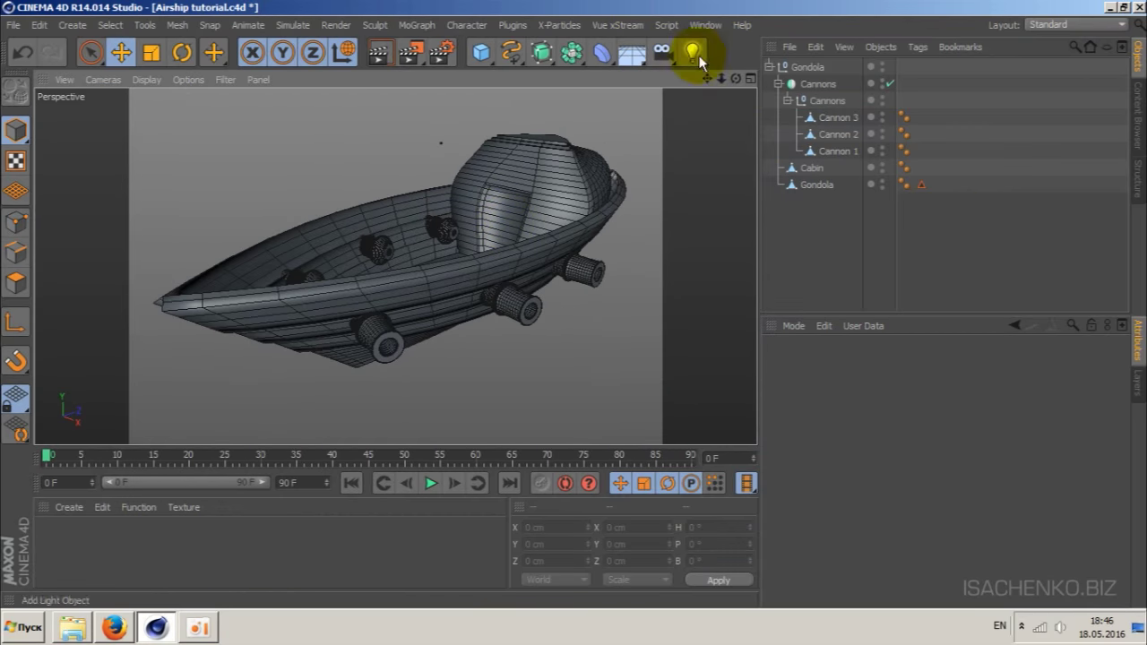
drag(736, 79, 708, 90)
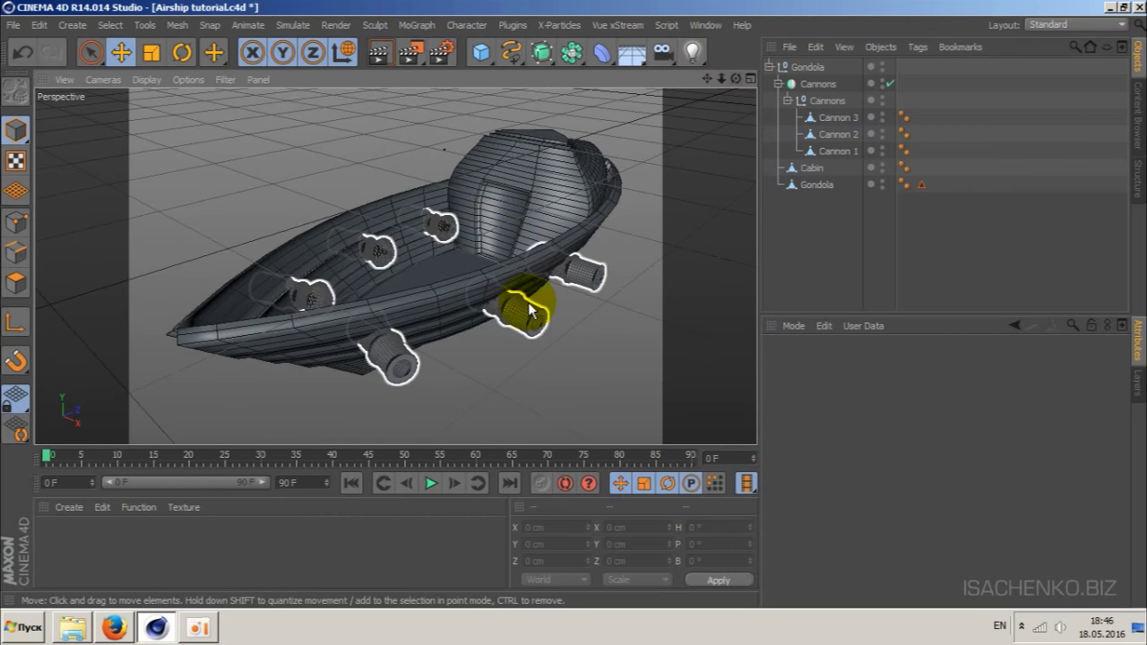
alt+drag(394, 267, 468, 294)
mouse_move(469, 295)
alt+right_down()
mouse_move(497, 298)
mouse_move(417, 303)
alt+right_up()
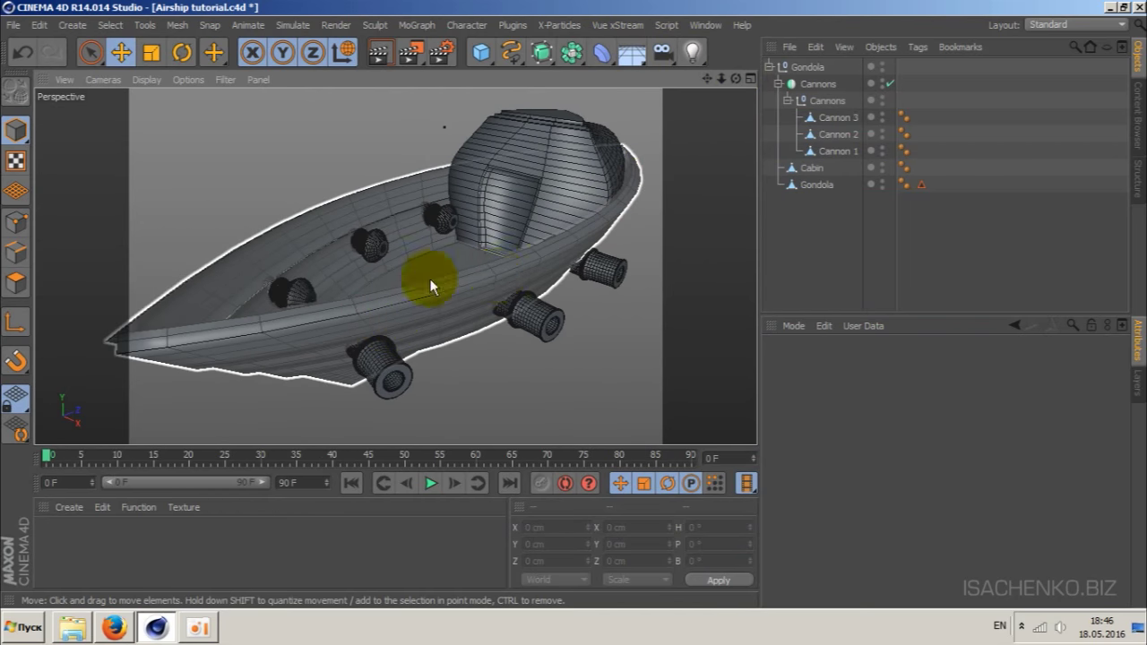
click(654, 135)
click(515, 150)
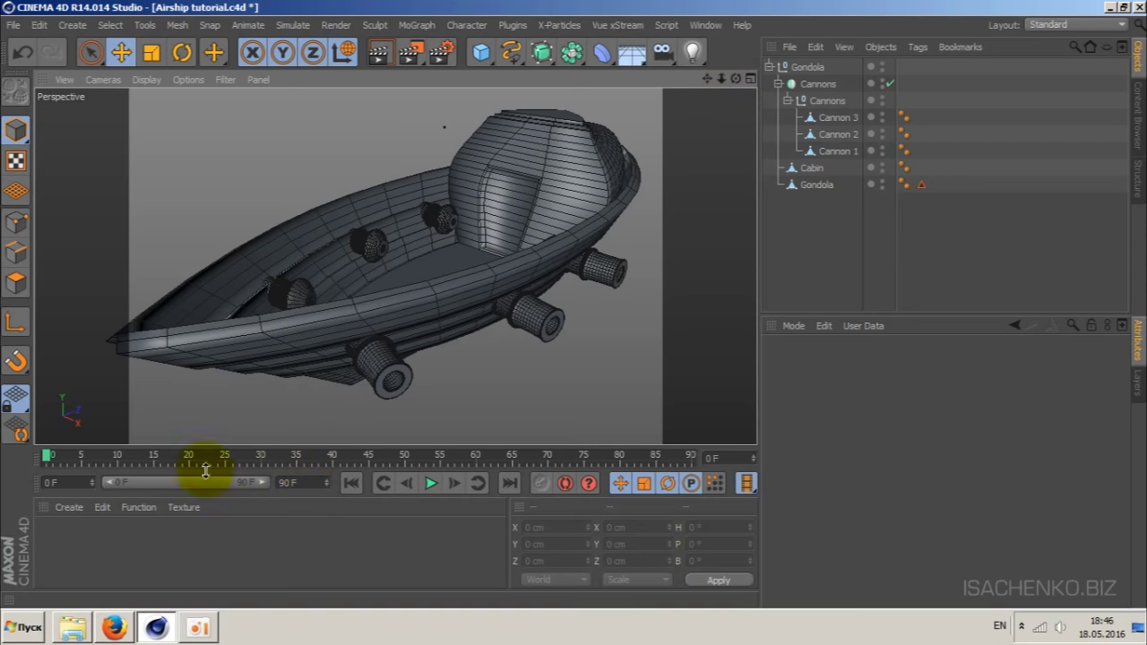
- Launch CrazyBump from All Programs and bring up its open-image type dialog
click(20, 627)
click(40, 558)
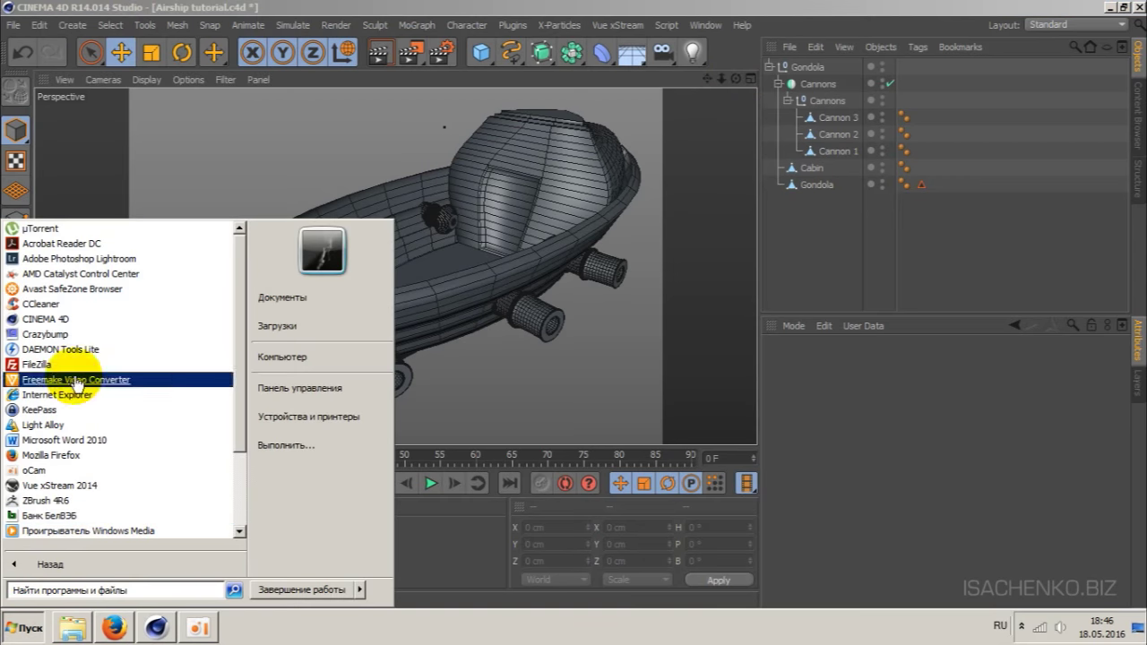
click(52, 337)
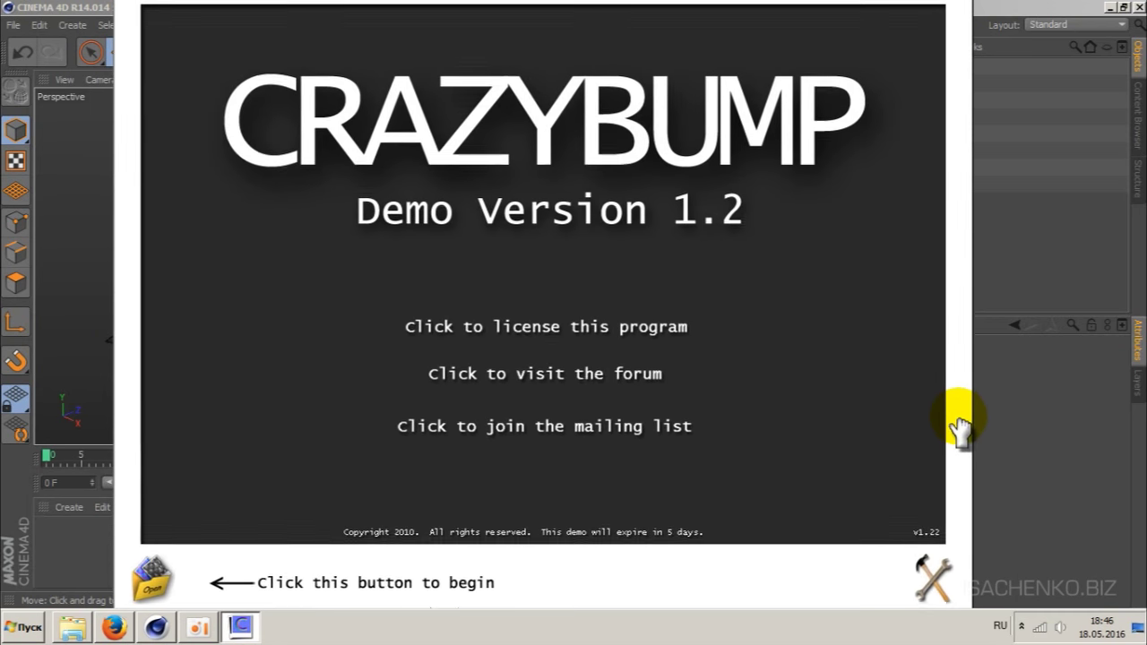
drag(963, 423, 962, 388)
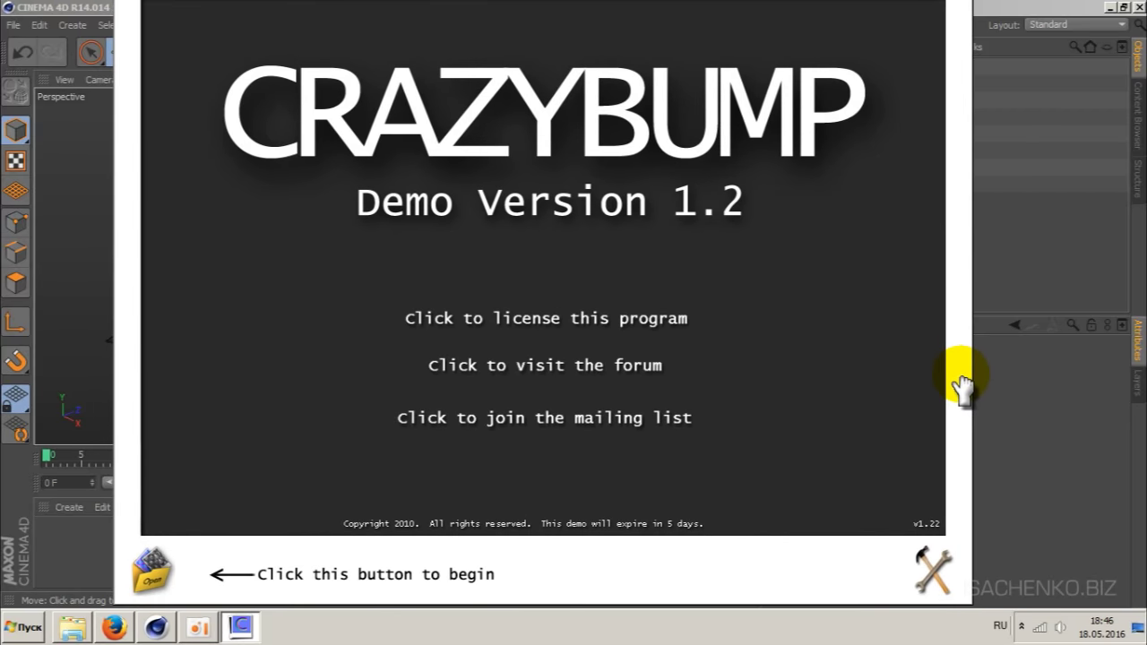
mouse_move(962, 388)
mouse_down()
mouse_move(957, 426)
mouse_move(959, 381)
mouse_up()
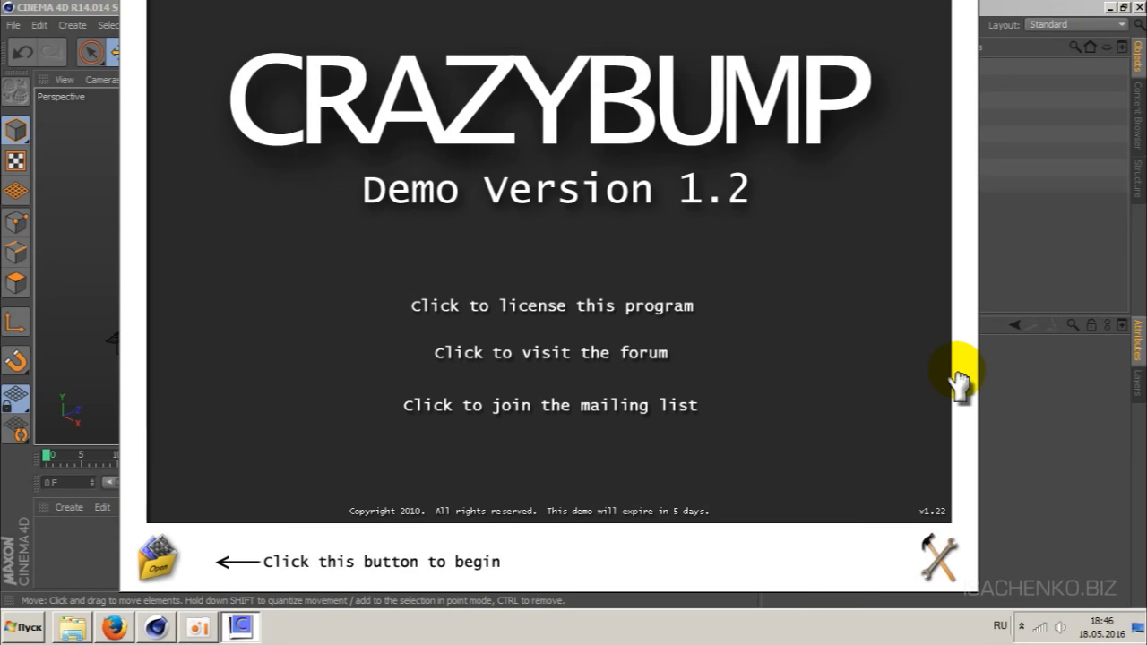
click(159, 599)
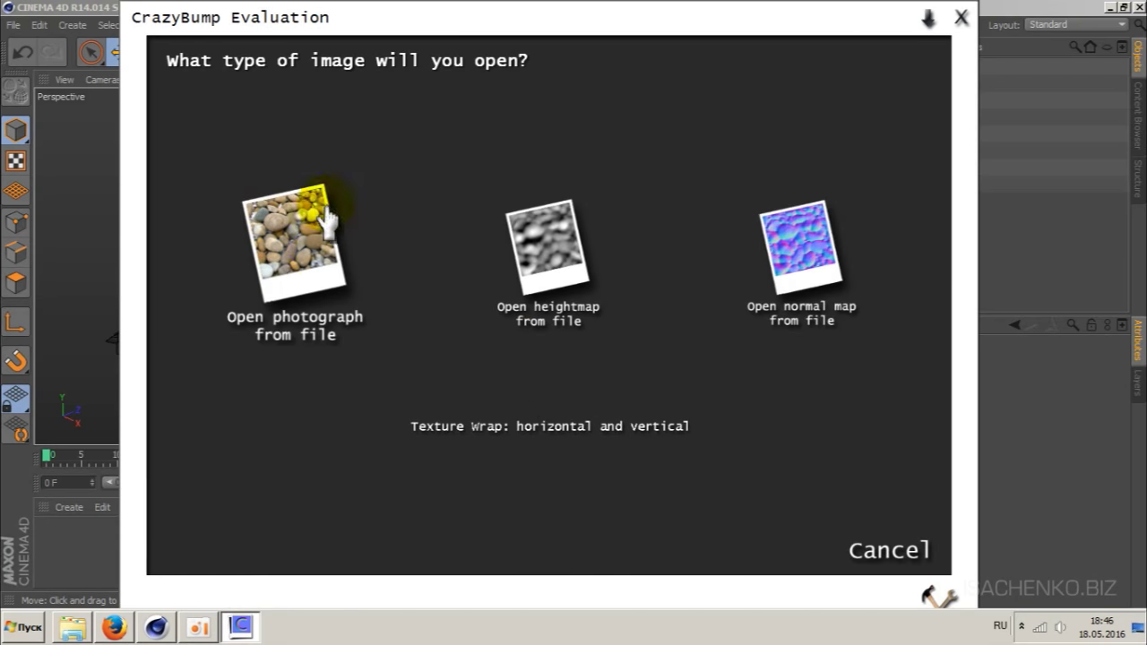
- Open the wood_original photograph and pick the better recognized shape to generate its normal map
click(300, 249)
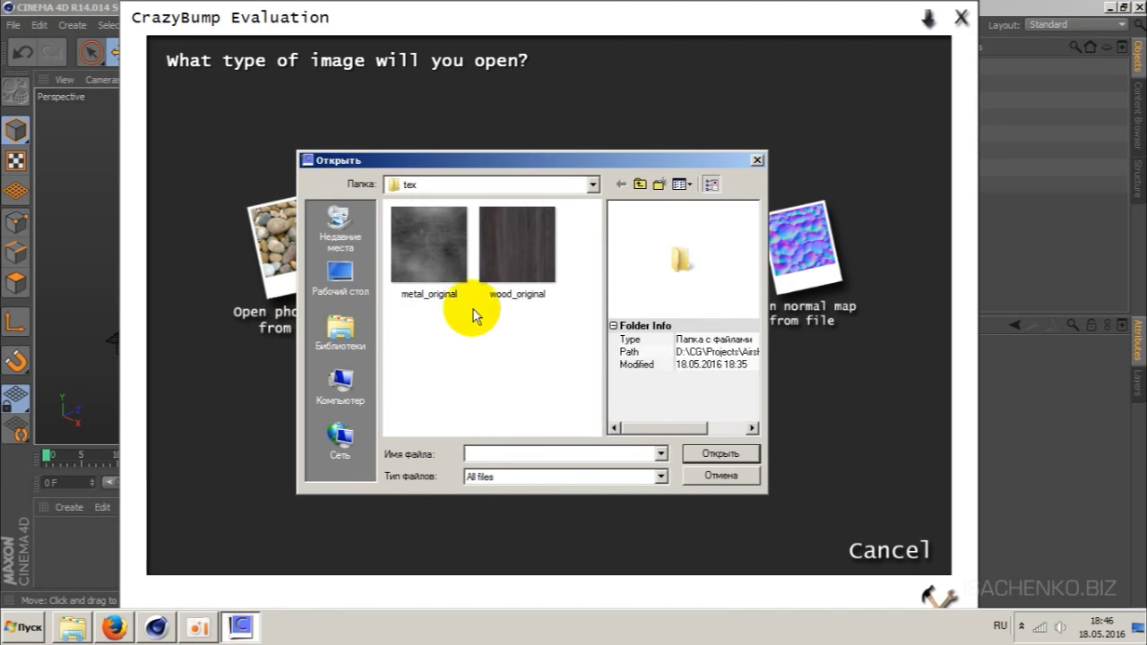
click(520, 242)
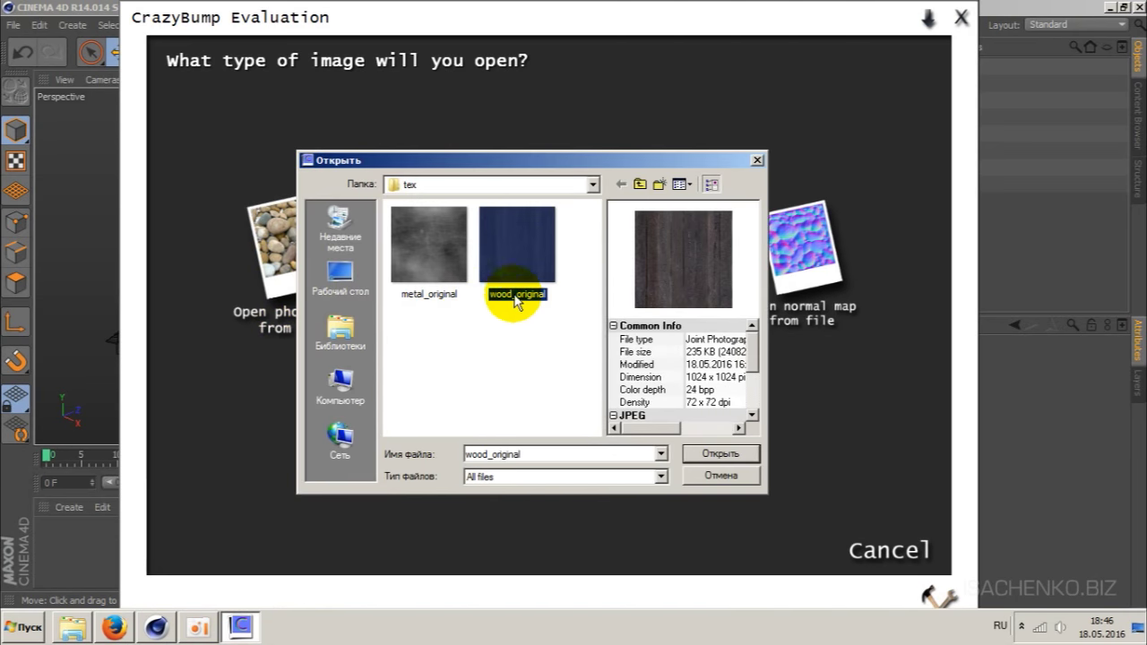
click(735, 458)
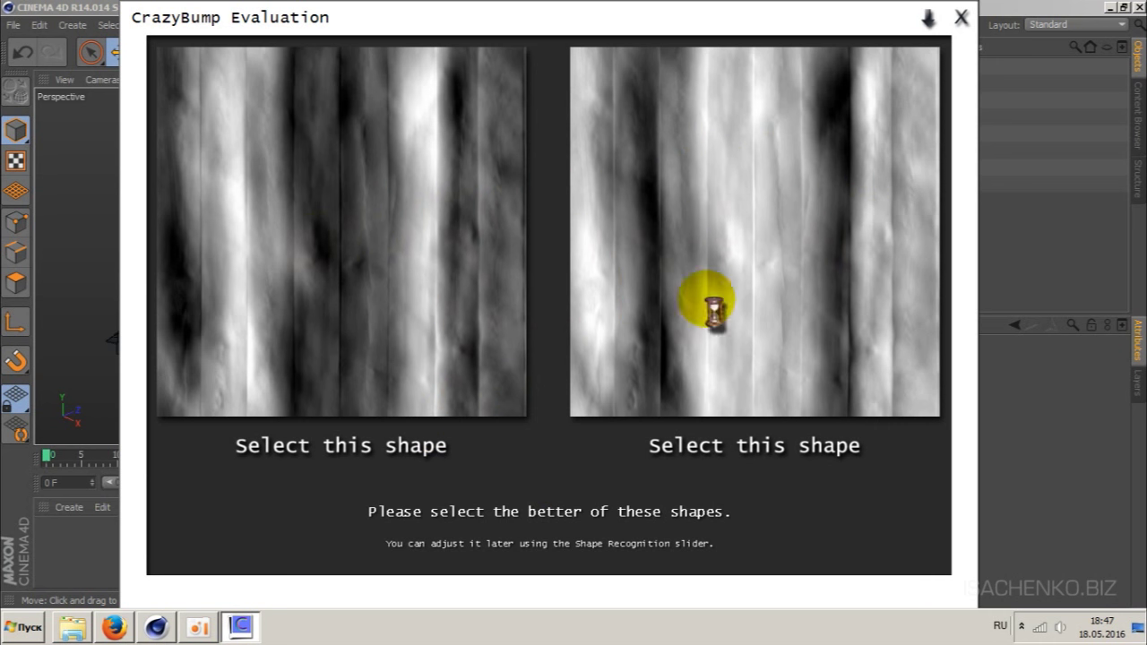
click(592, 355)
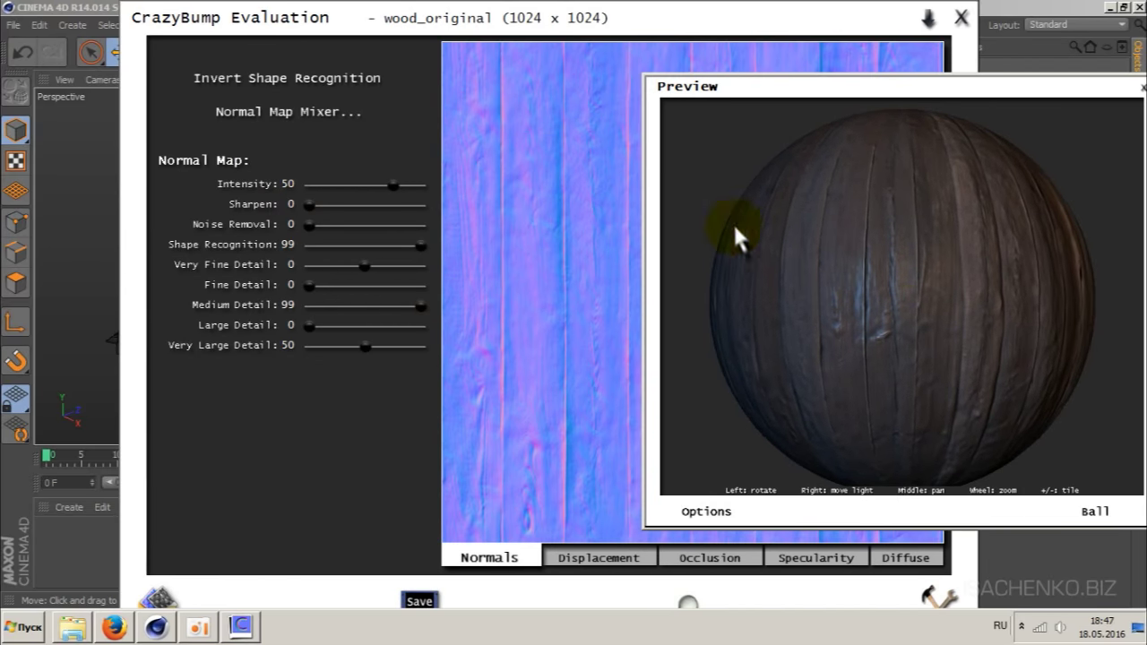
- Rotate the wood preview, then try the column, roller and box preview shapes
click(894, 320)
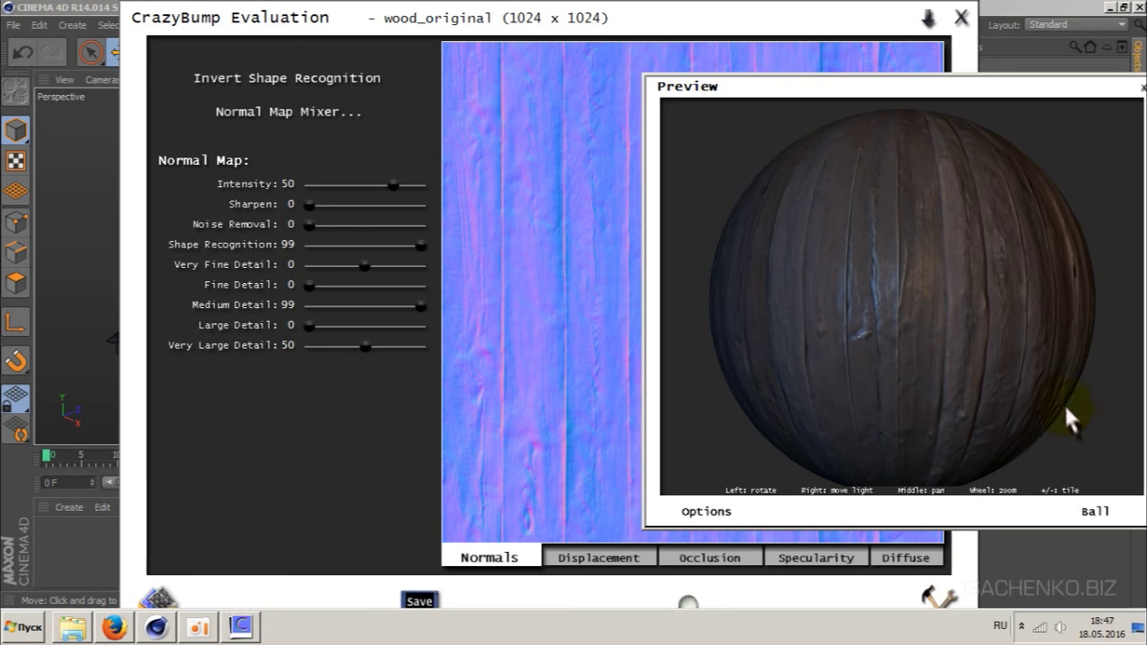
mouse_move(951, 341)
mouse_down()
mouse_move(1004, 269)
mouse_move(902, 199)
mouse_move(819, 322)
mouse_move(937, 247)
mouse_move(841, 225)
mouse_move(963, 243)
mouse_move(930, 366)
mouse_move(896, 298)
mouse_up()
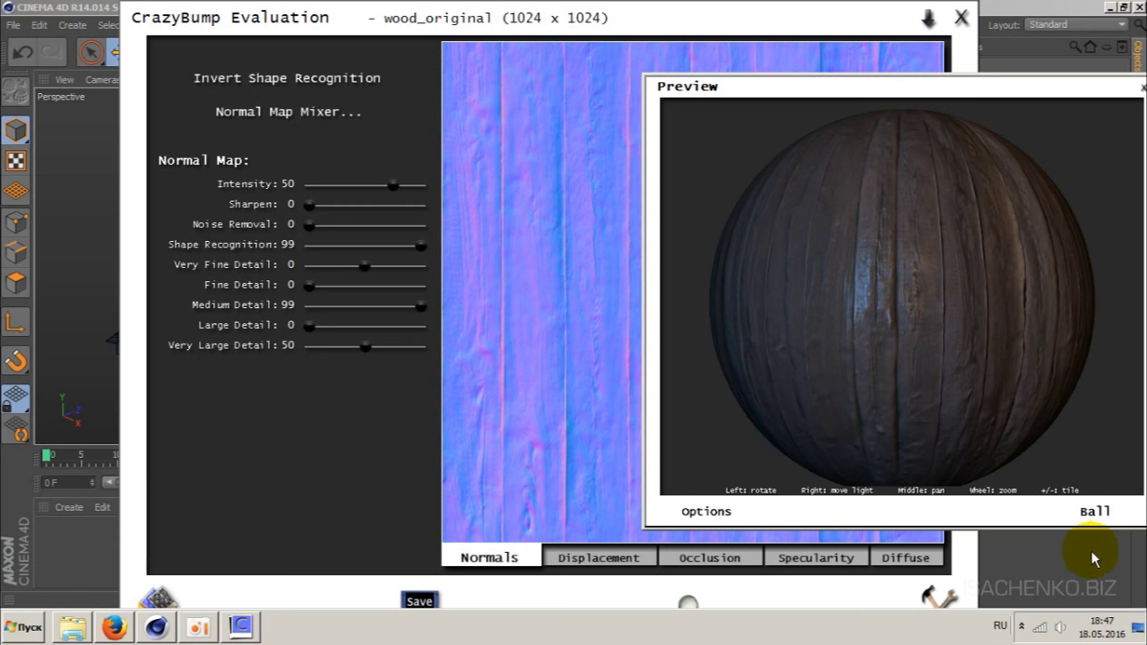
click(1095, 511)
click(1075, 522)
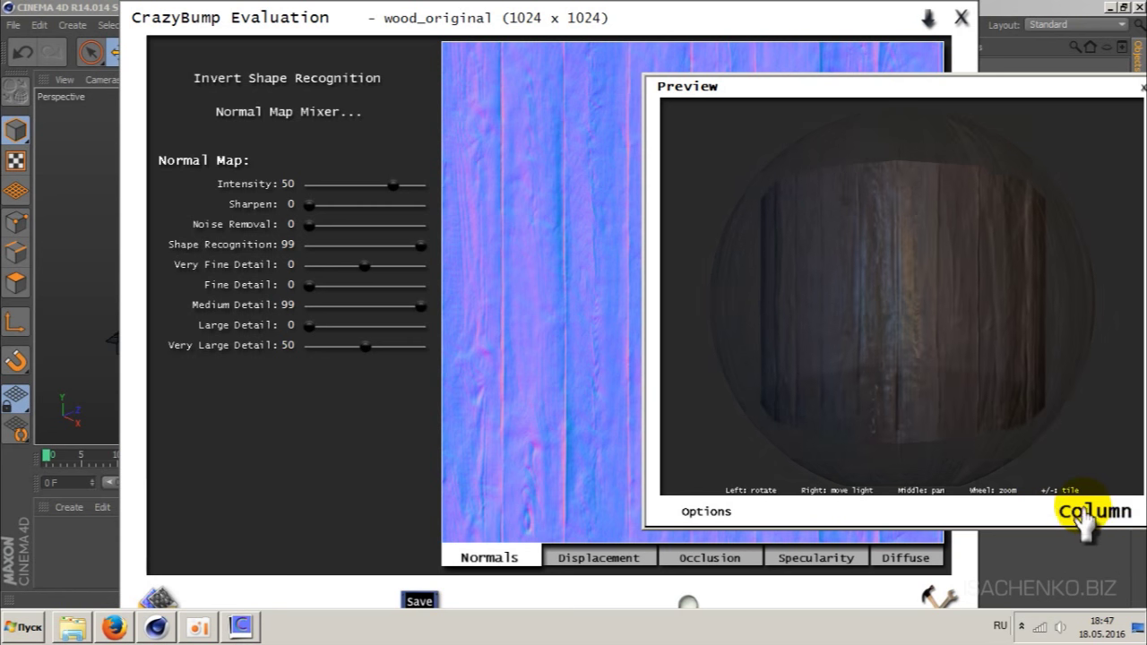
click(1092, 508)
click(1076, 537)
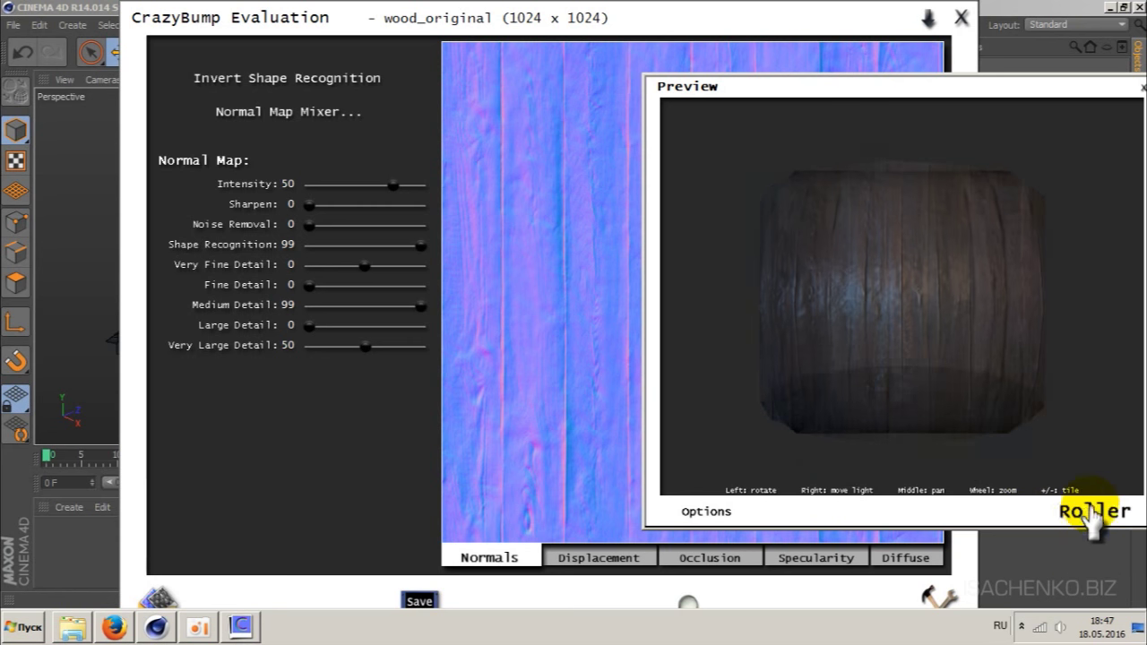
click(1098, 509)
click(1079, 550)
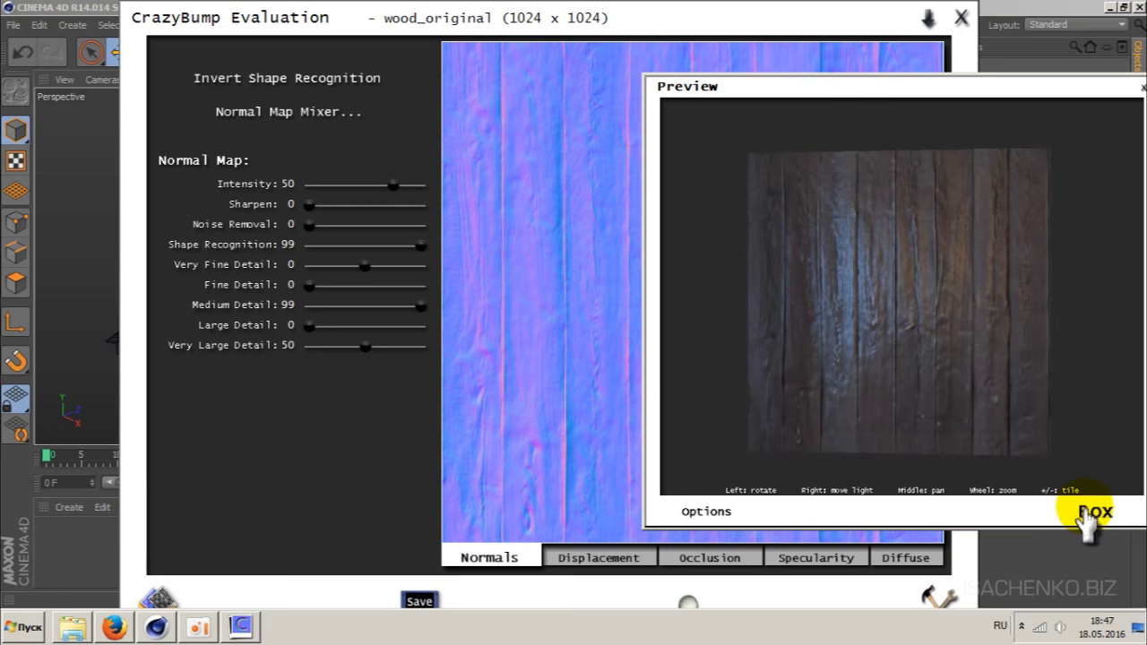
- Switch the preview shape to Ball and rotate the sphere to inspect the wood
click(1092, 513)
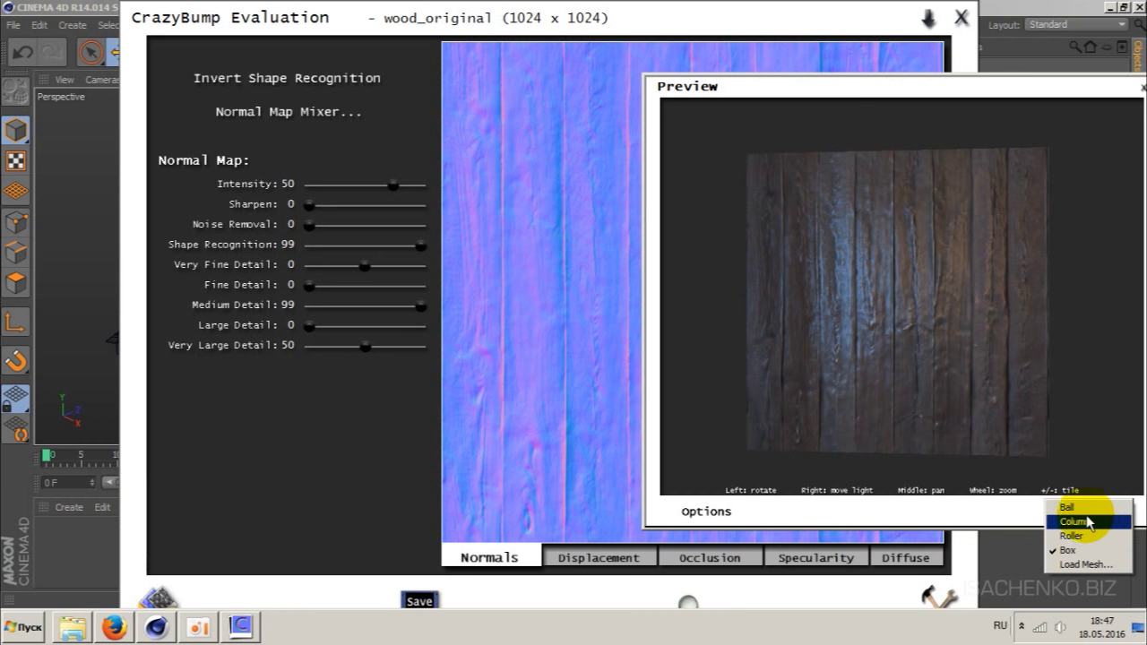
click(1073, 512)
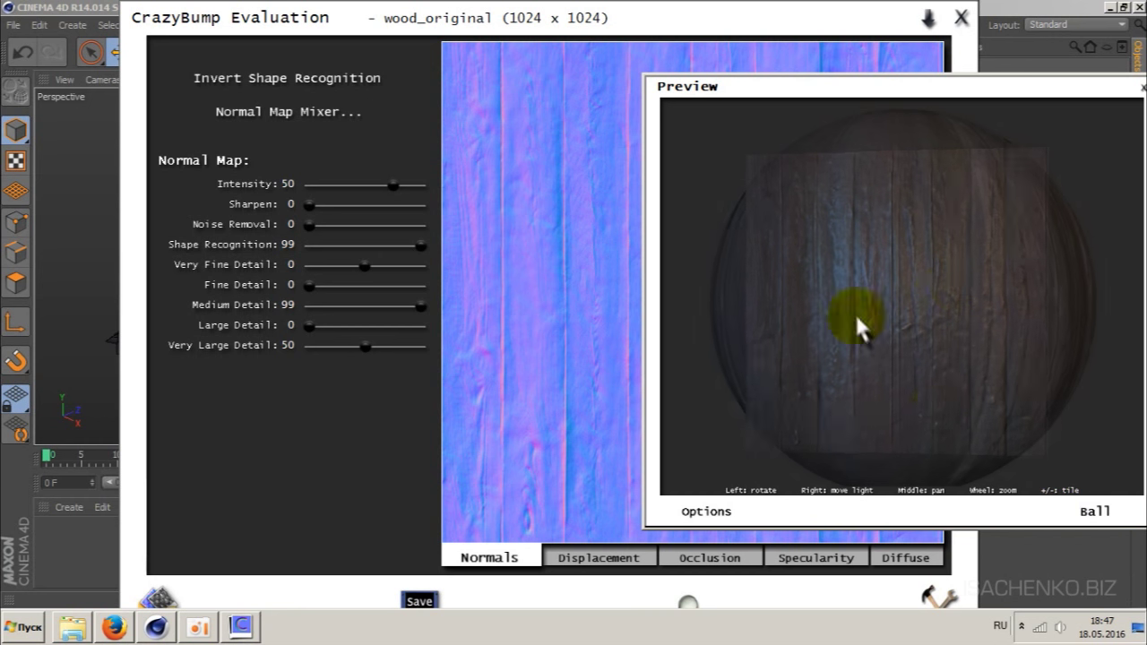
mouse_move(1000, 298)
mouse_down()
mouse_move(927, 325)
mouse_move(951, 329)
mouse_move(956, 359)
mouse_move(901, 359)
mouse_move(938, 306)
mouse_up()
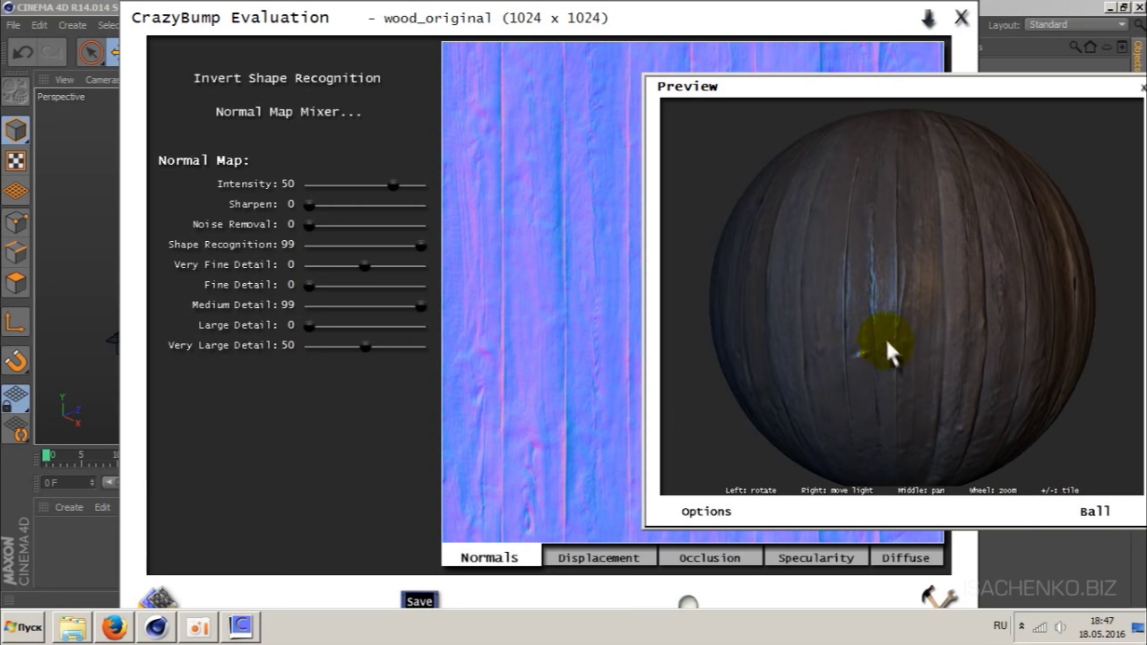
drag(885, 341, 882, 332)
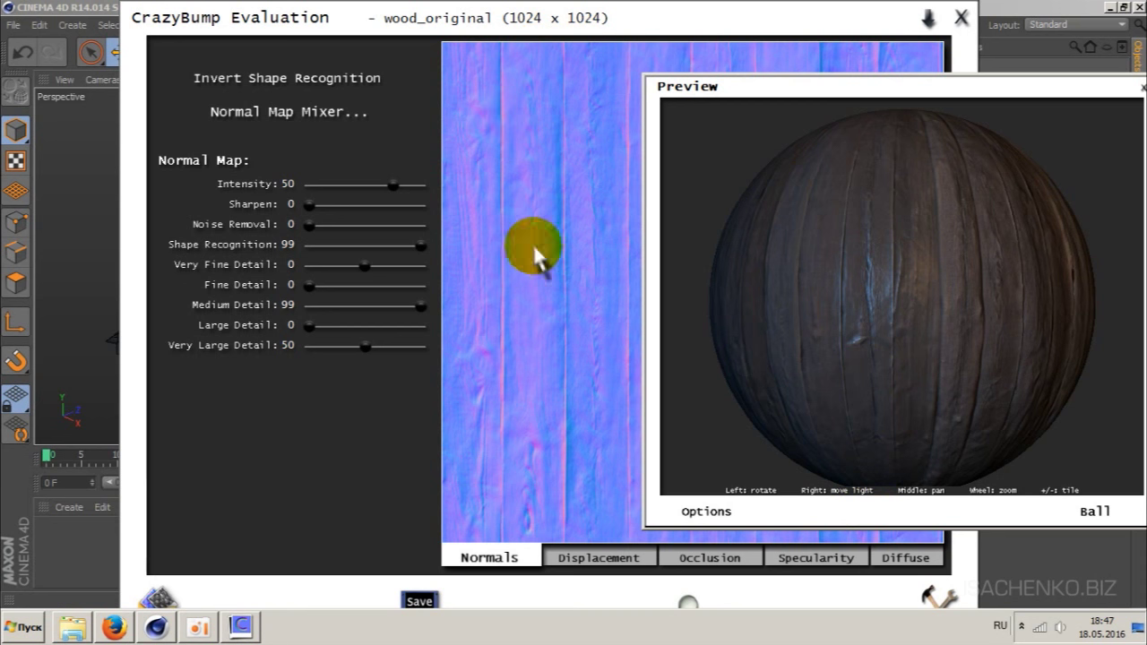
- Spin the wood preview ball to check the texture and its highlights
mouse_move(936, 296)
mouse_down()
mouse_move(867, 314)
mouse_move(823, 349)
mouse_up()
drag(883, 279, 838, 313)
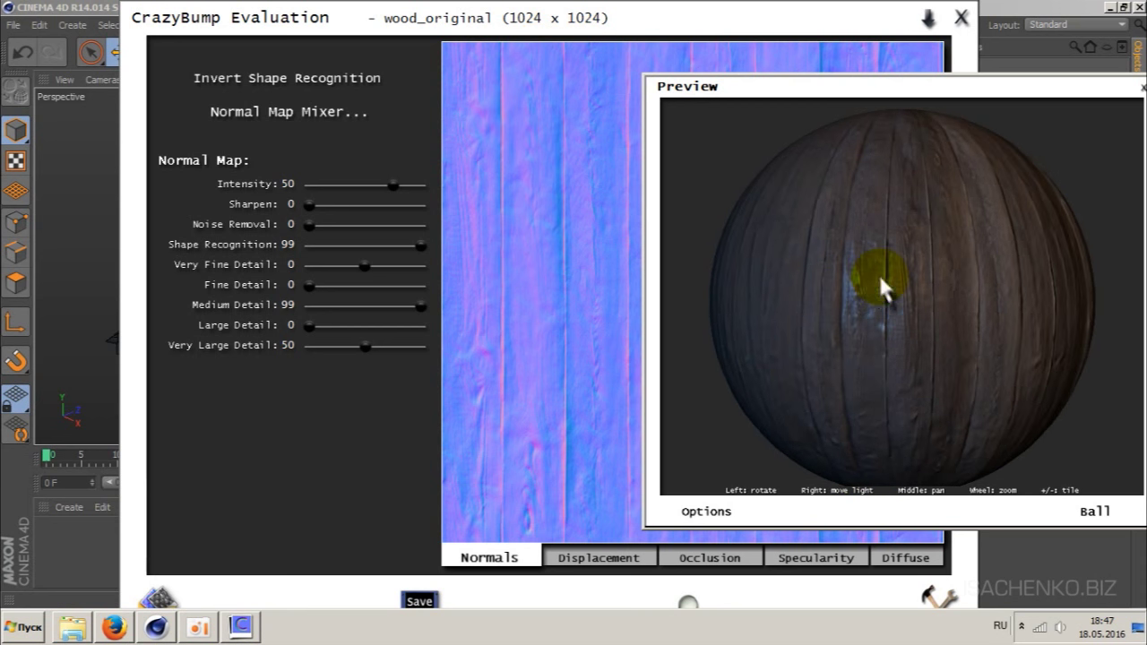
mouse_move(879, 273)
mouse_down()
mouse_move(850, 290)
mouse_move(807, 280)
mouse_move(901, 302)
mouse_move(846, 295)
mouse_move(926, 288)
mouse_move(839, 302)
mouse_up()
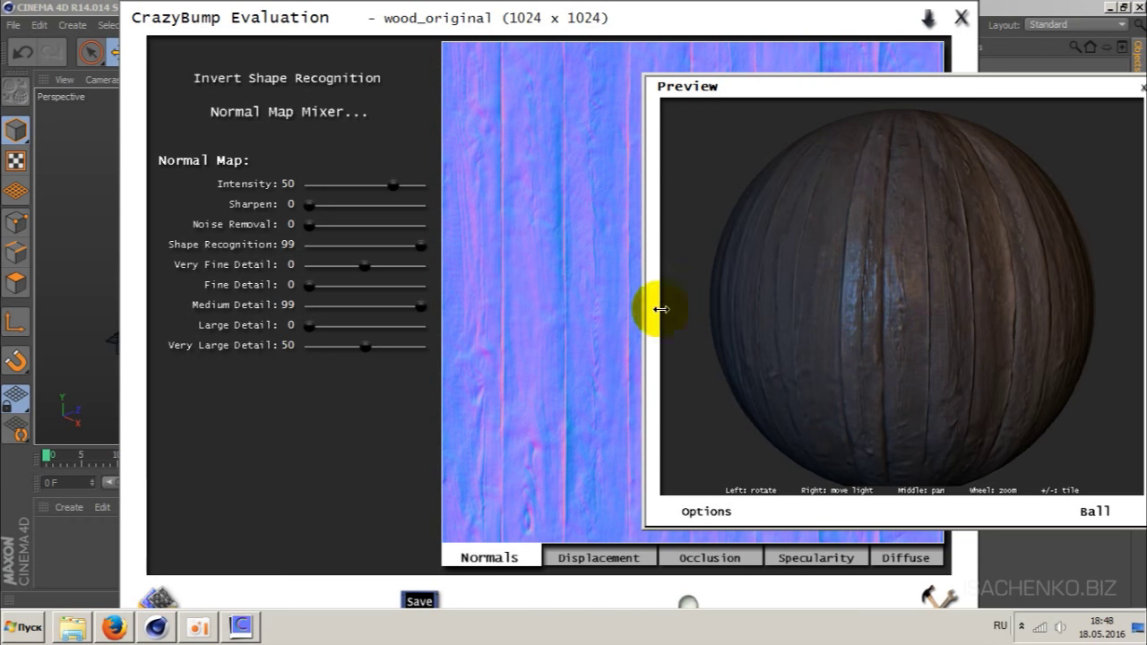
drag(858, 320, 832, 315)
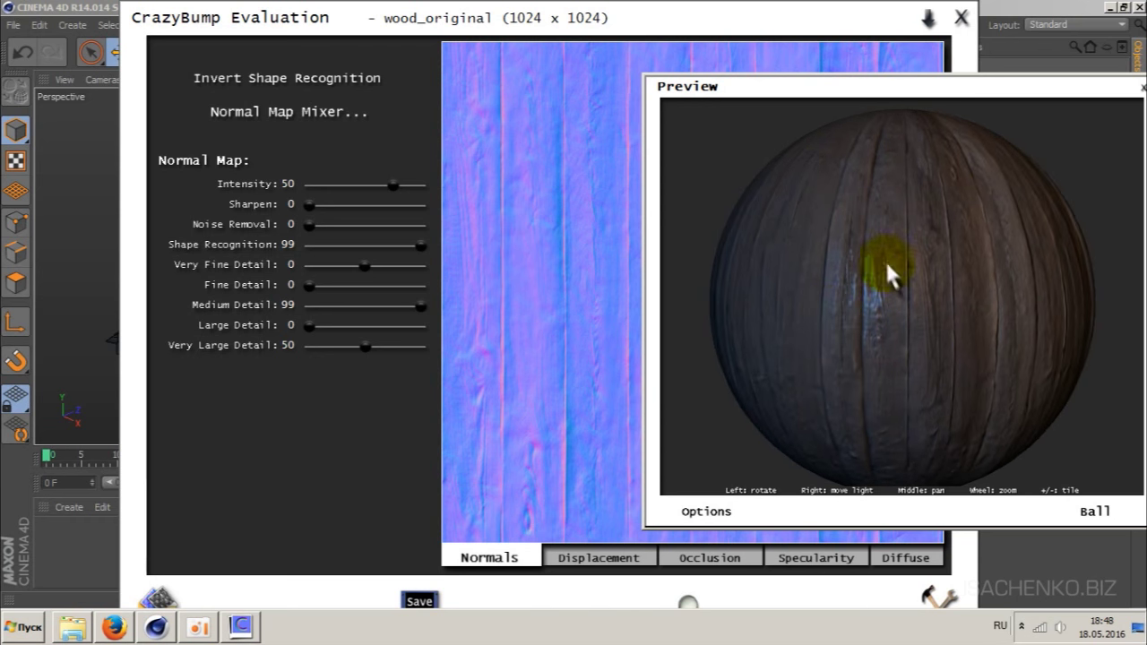
mouse_move(803, 281)
mouse_down()
mouse_move(881, 328)
mouse_move(861, 323)
mouse_up()
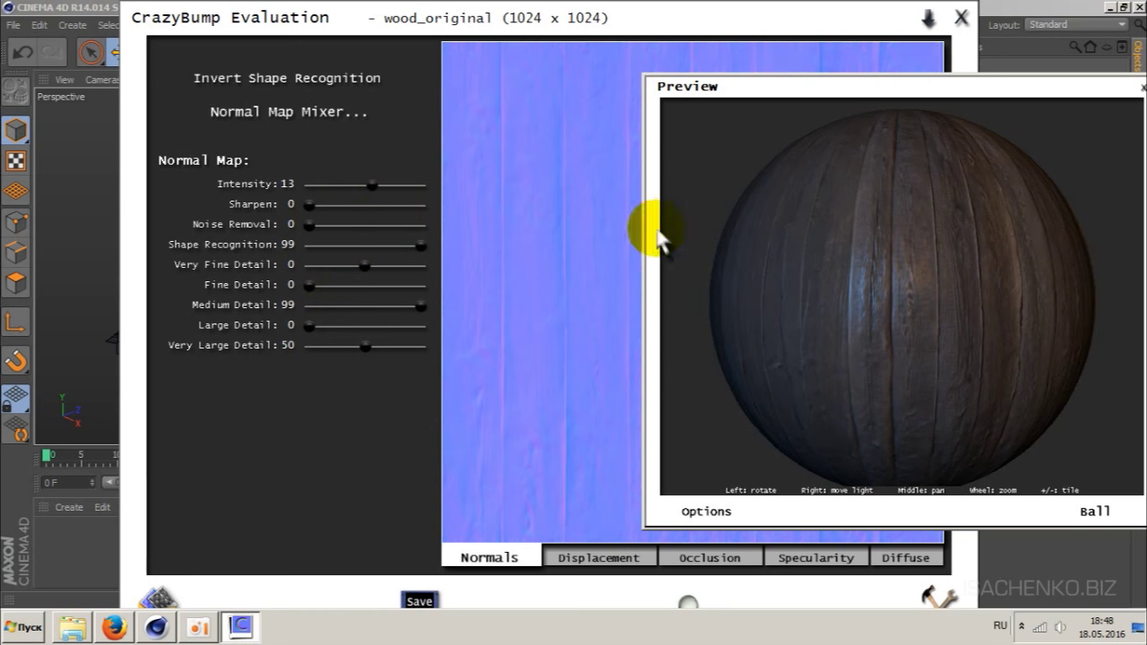
- Set the normal map Intensity to 13 and Sharpen to 35
drag(372, 185, 417, 186)
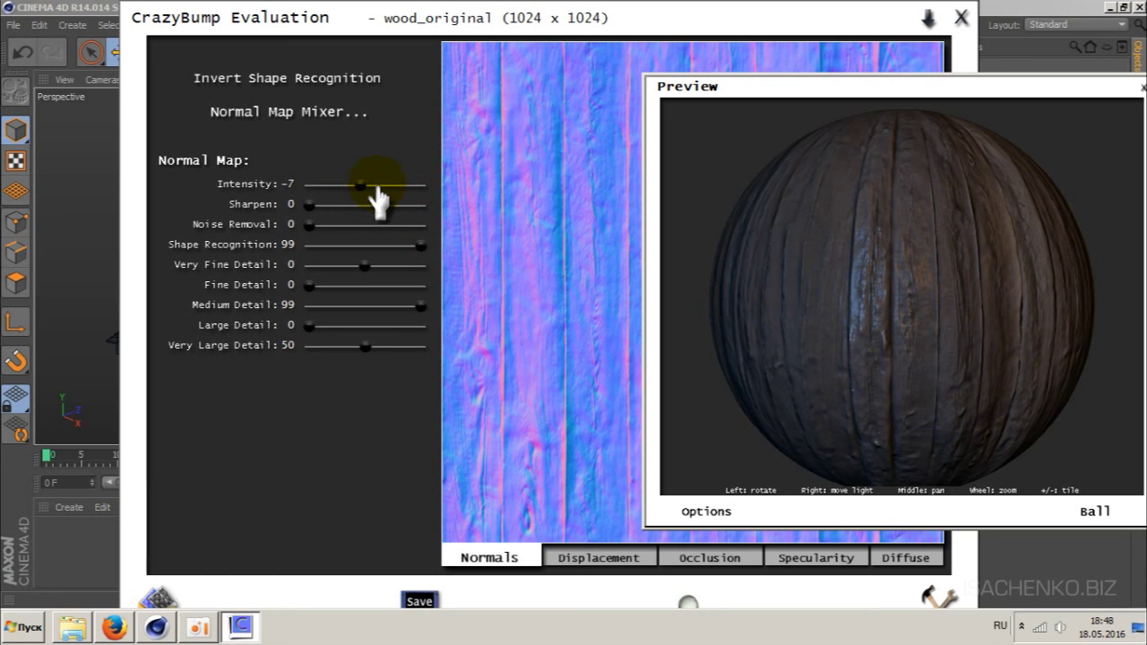
drag(370, 192, 368, 193)
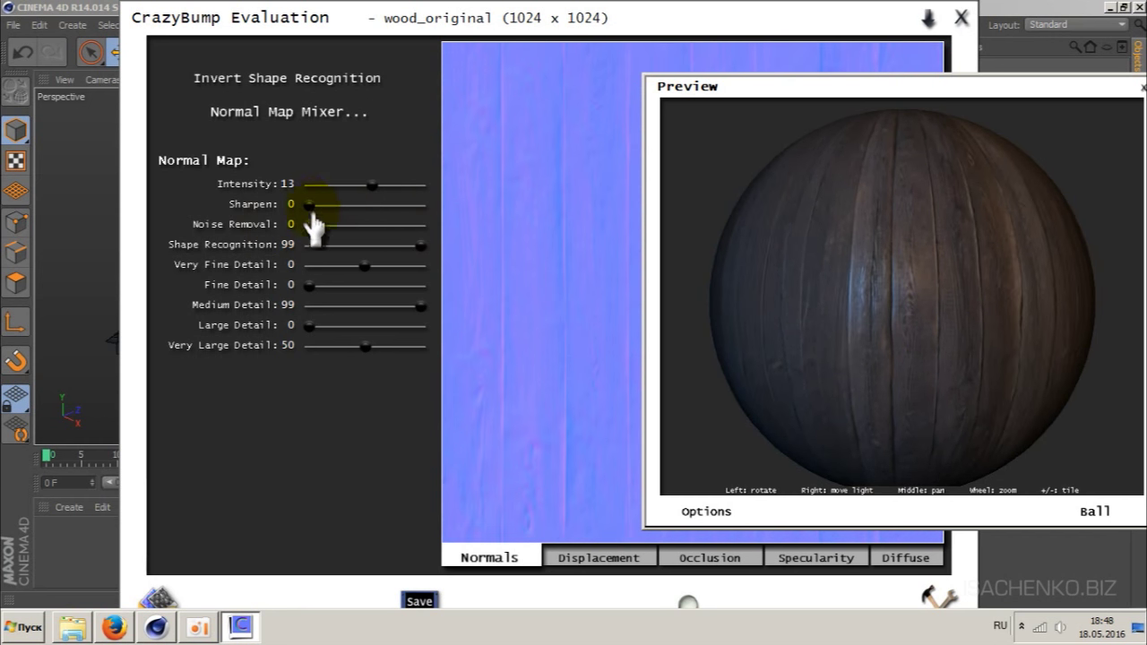
drag(310, 206, 353, 204)
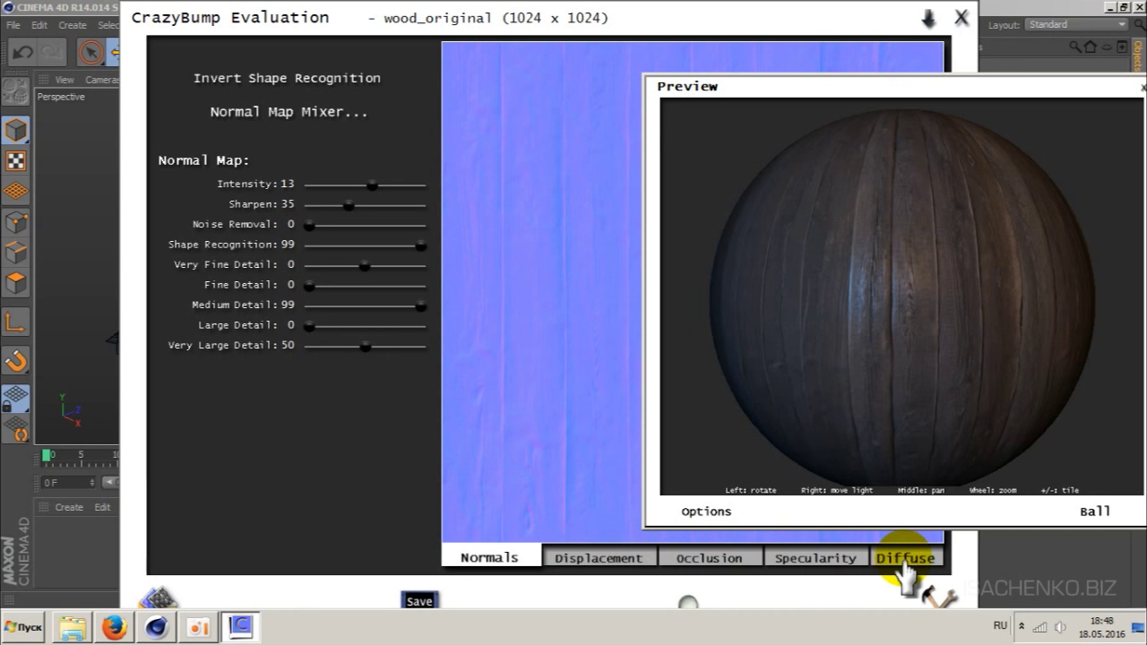
- Compare the wood displacement map against the normal map
click(562, 573)
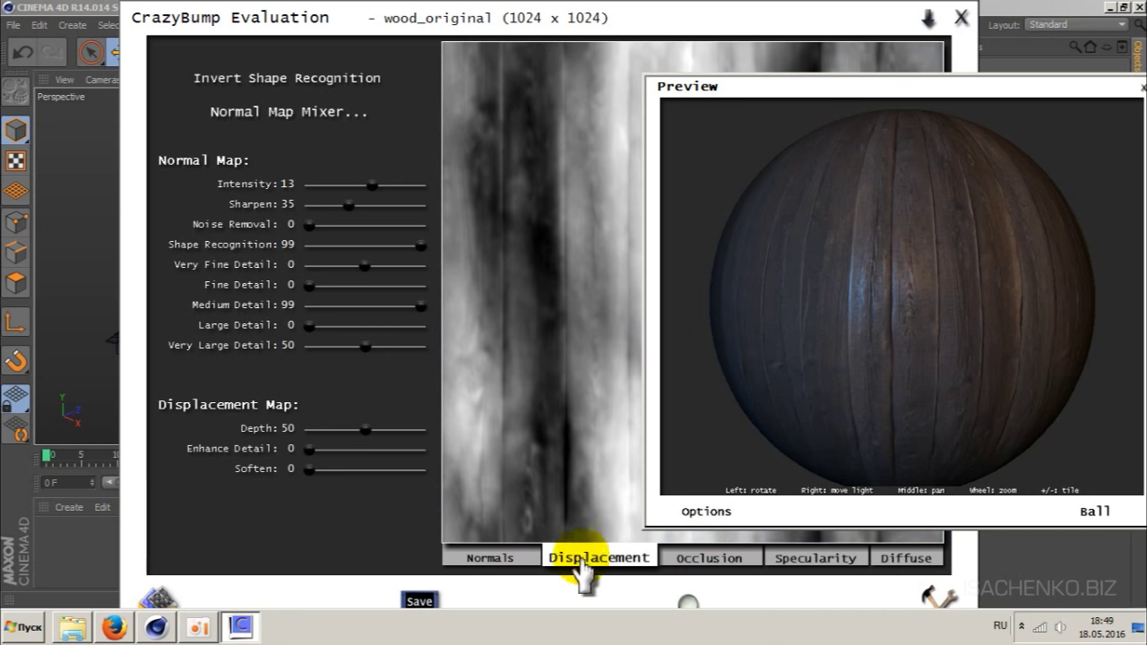
click(489, 560)
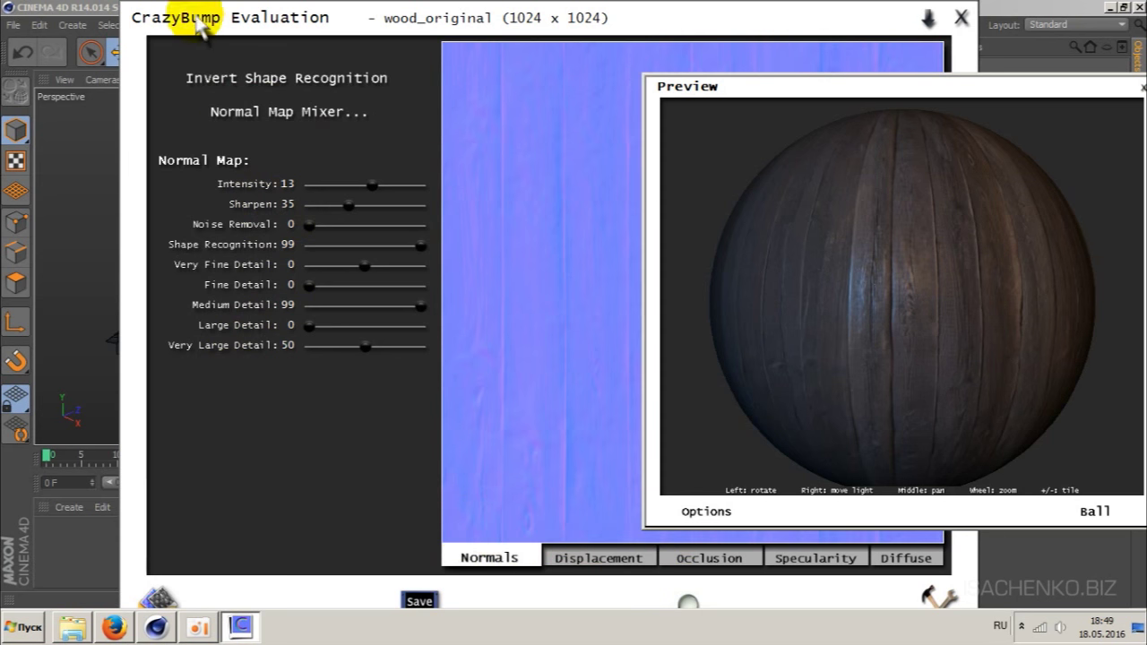
click(606, 553)
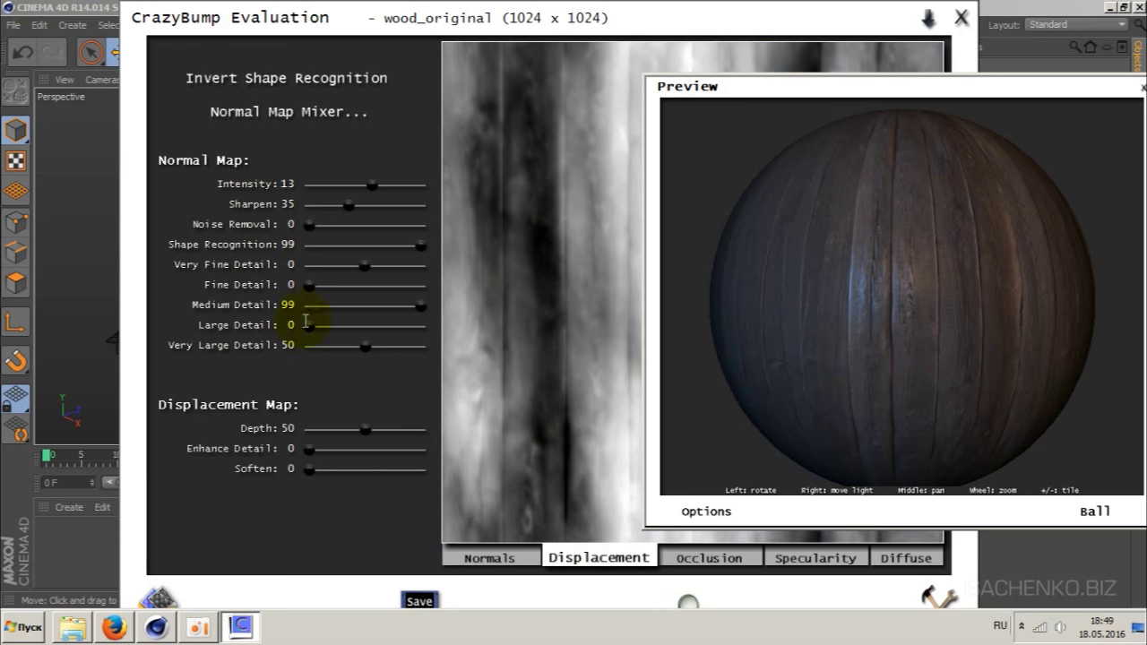
click(489, 560)
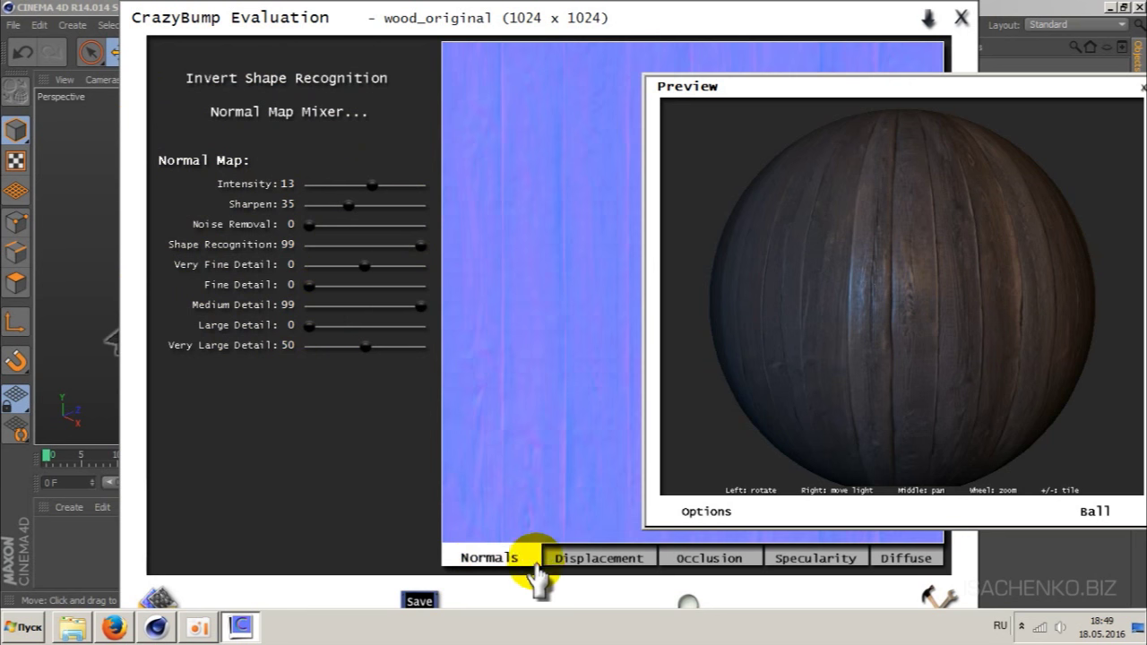
click(578, 559)
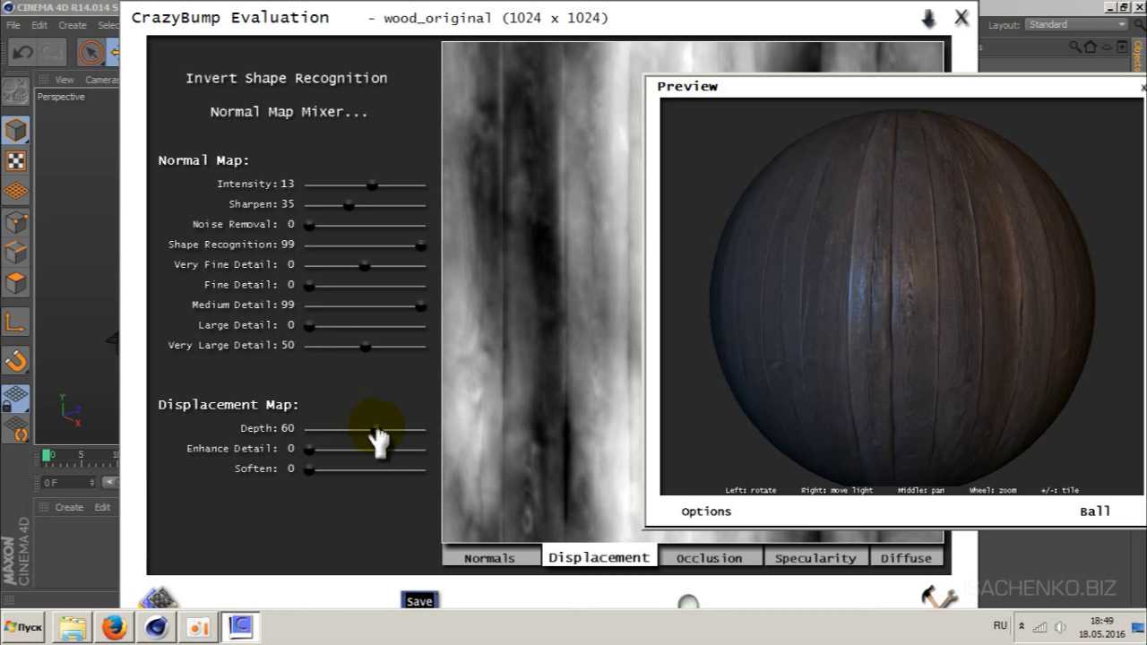
- Leave displacement Depth at 50 and show the occlusion map (Power 60, Enhance Detail 85)
drag(377, 430, 381, 431)
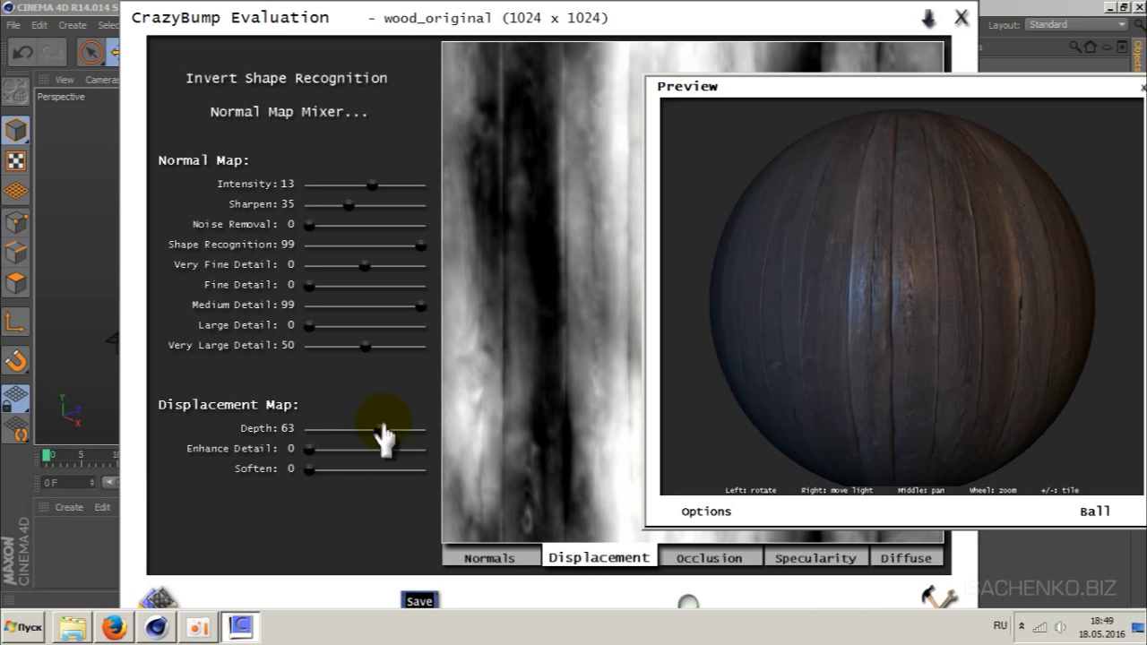
drag(381, 430, 368, 430)
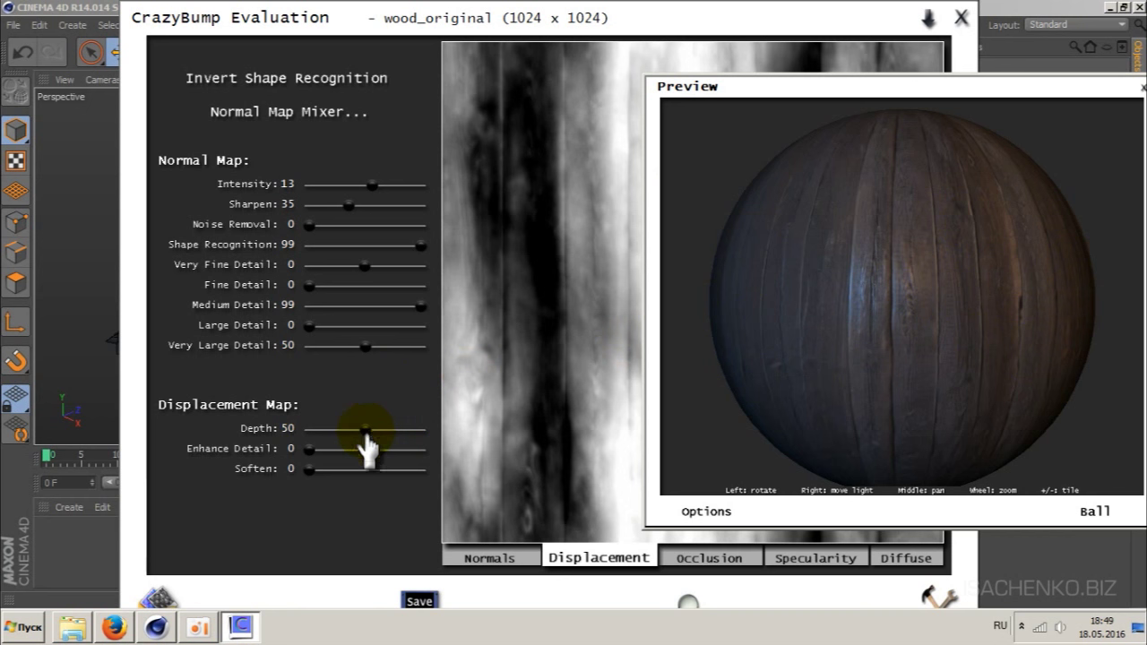
click(710, 558)
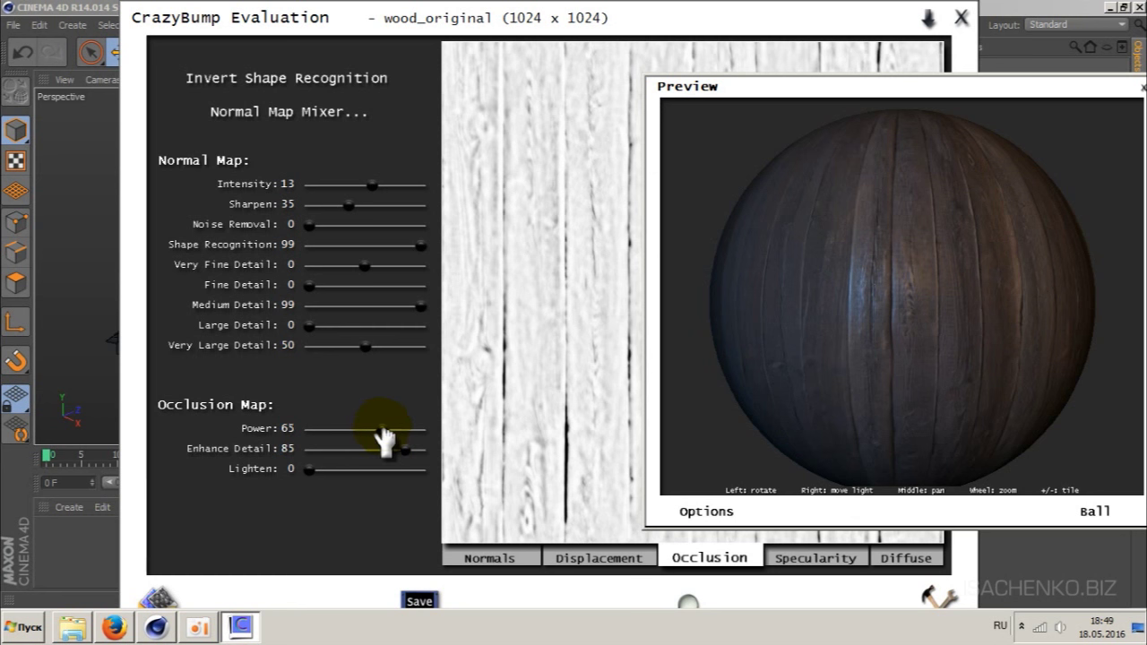
- Set the specularity map to Brightness 65 and Contrast 40, then show the diffuse map
click(811, 565)
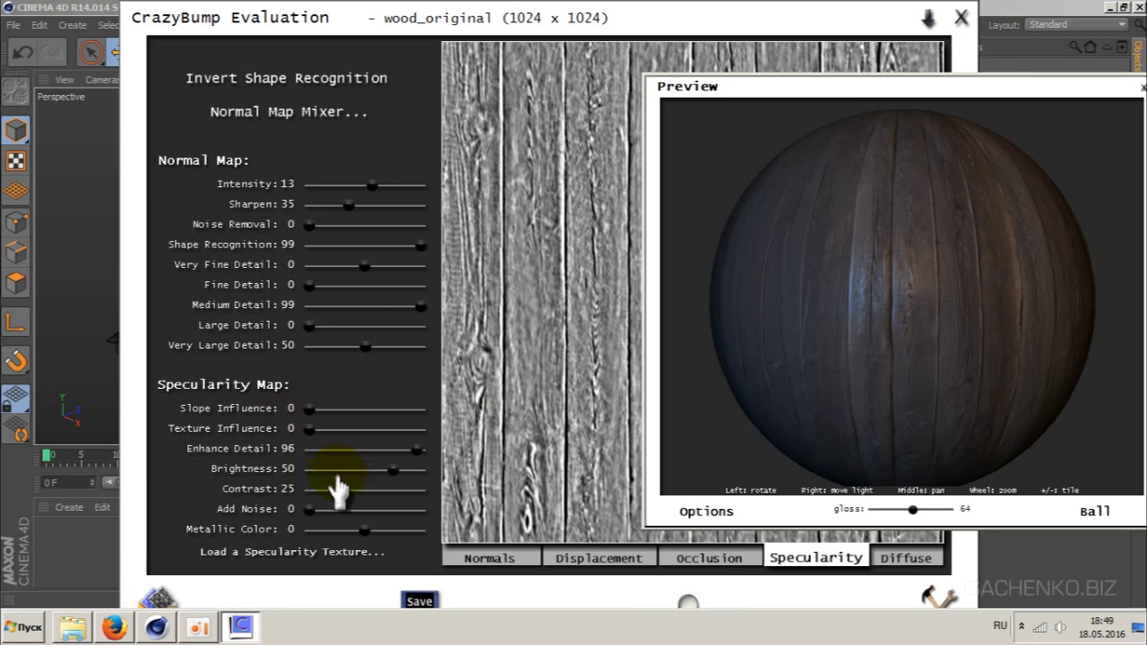
drag(403, 468, 406, 470)
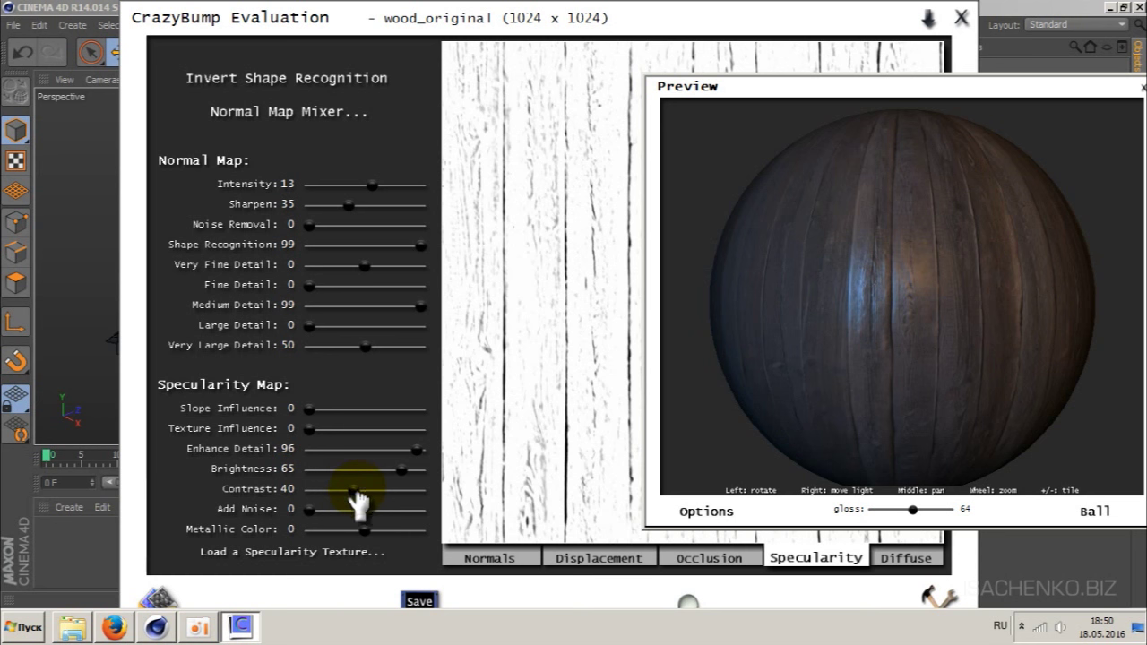
click(906, 556)
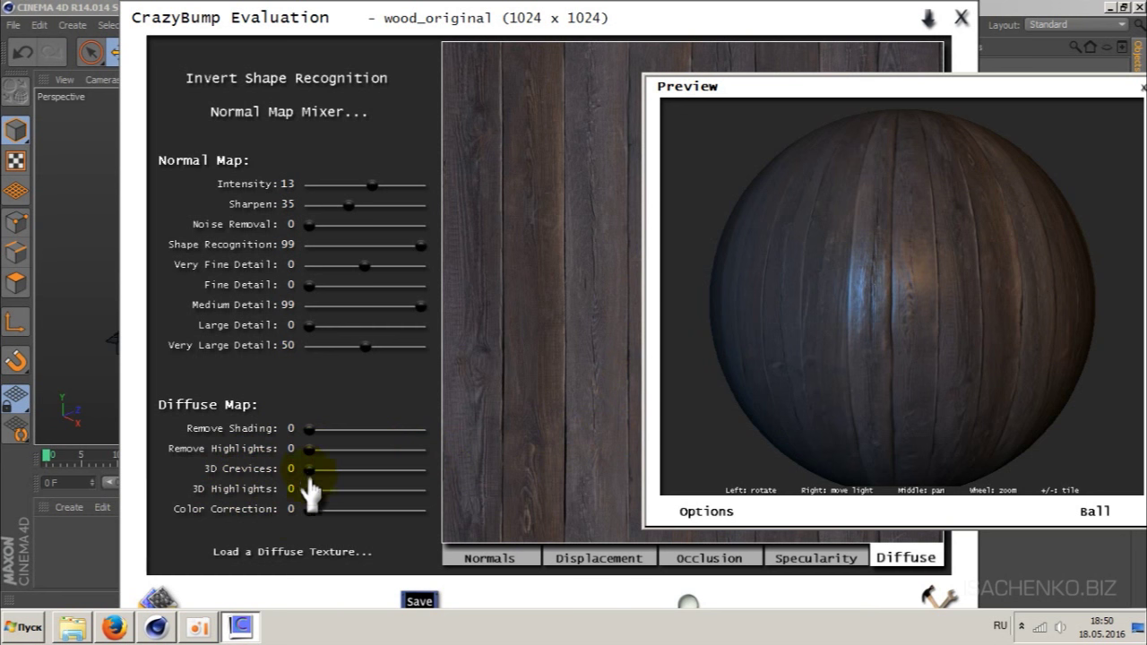
- Give the wood diffuse map 3D Crevices 40, 3D Highlights 30 and Remove Shading 20
drag(310, 472, 345, 469)
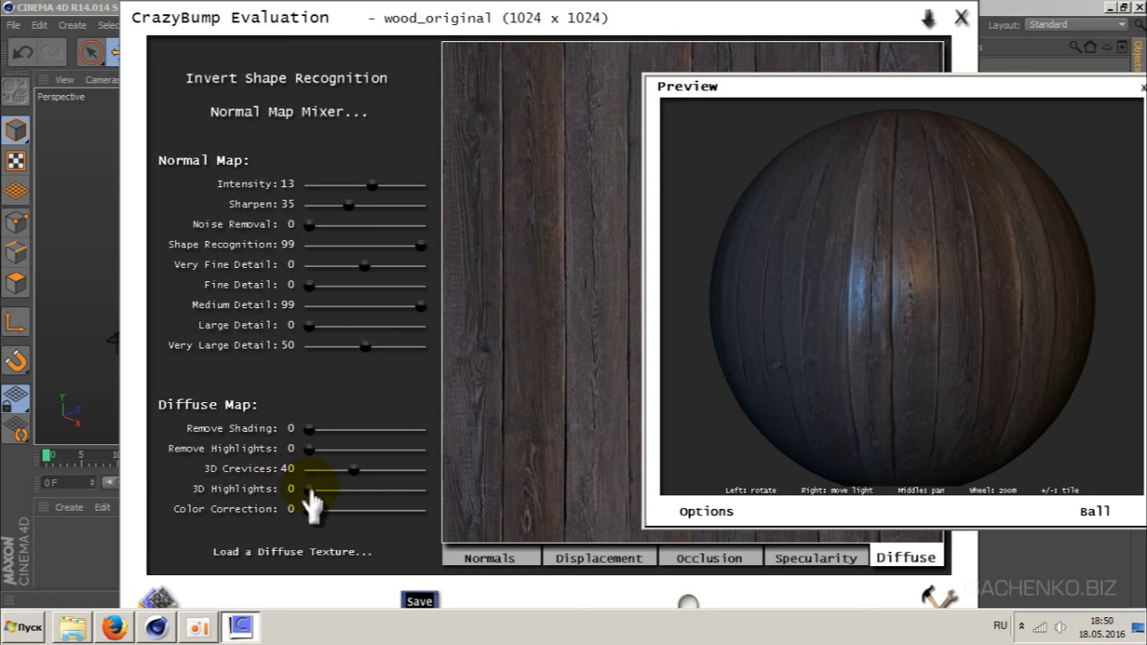
drag(310, 489, 320, 489)
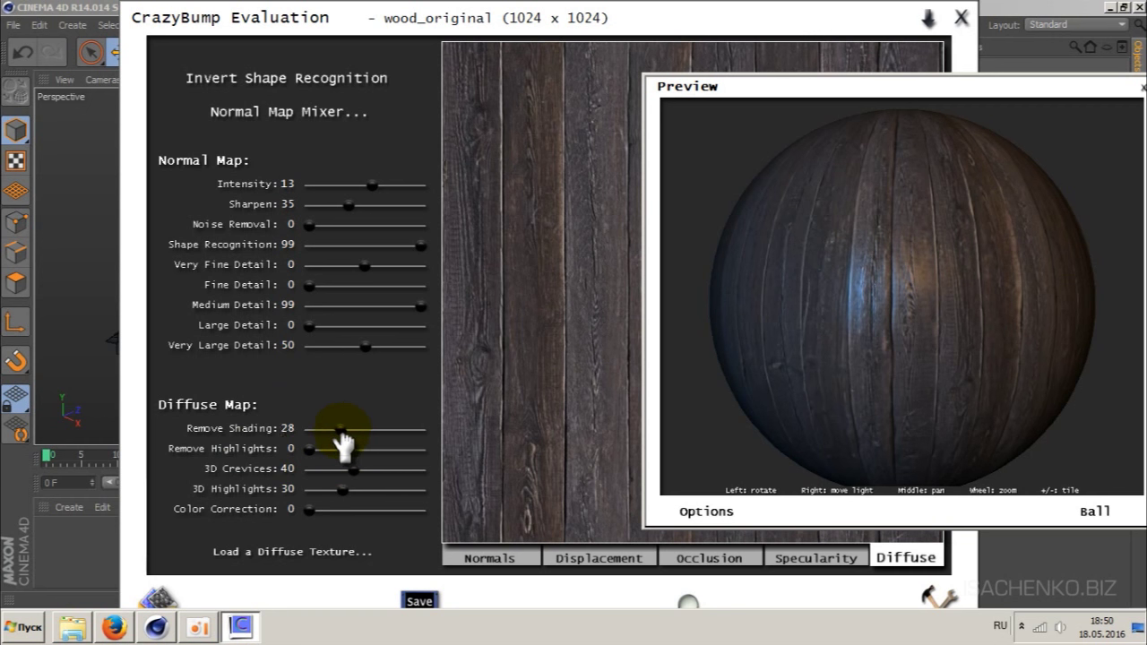
drag(346, 439, 346, 439)
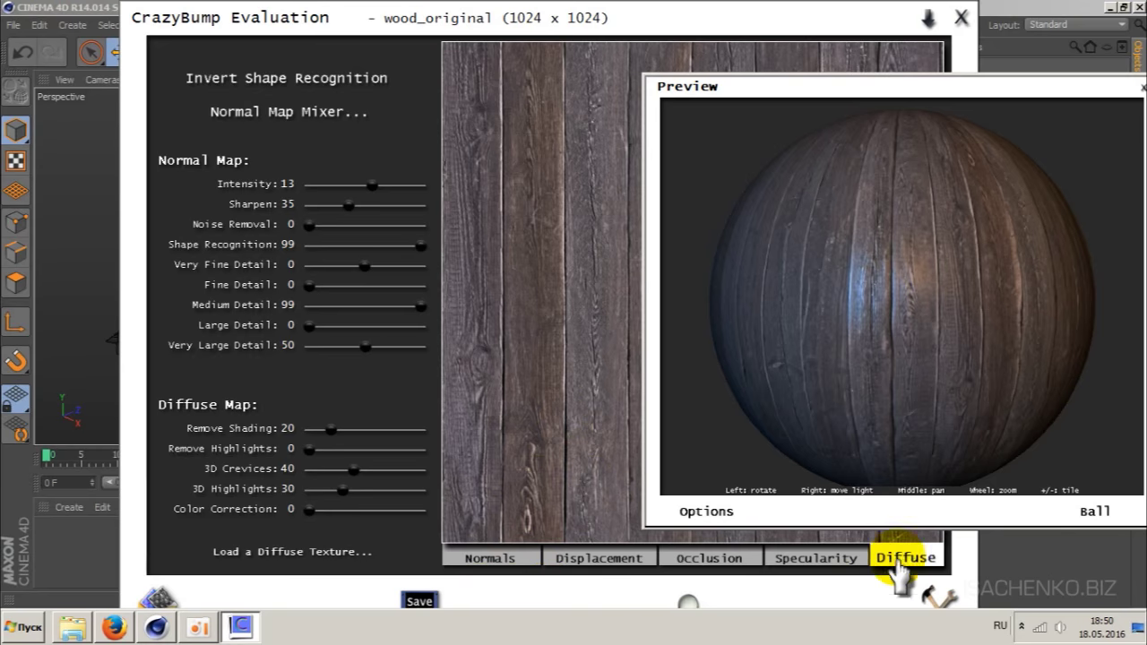
drag(968, 569, 959, 533)
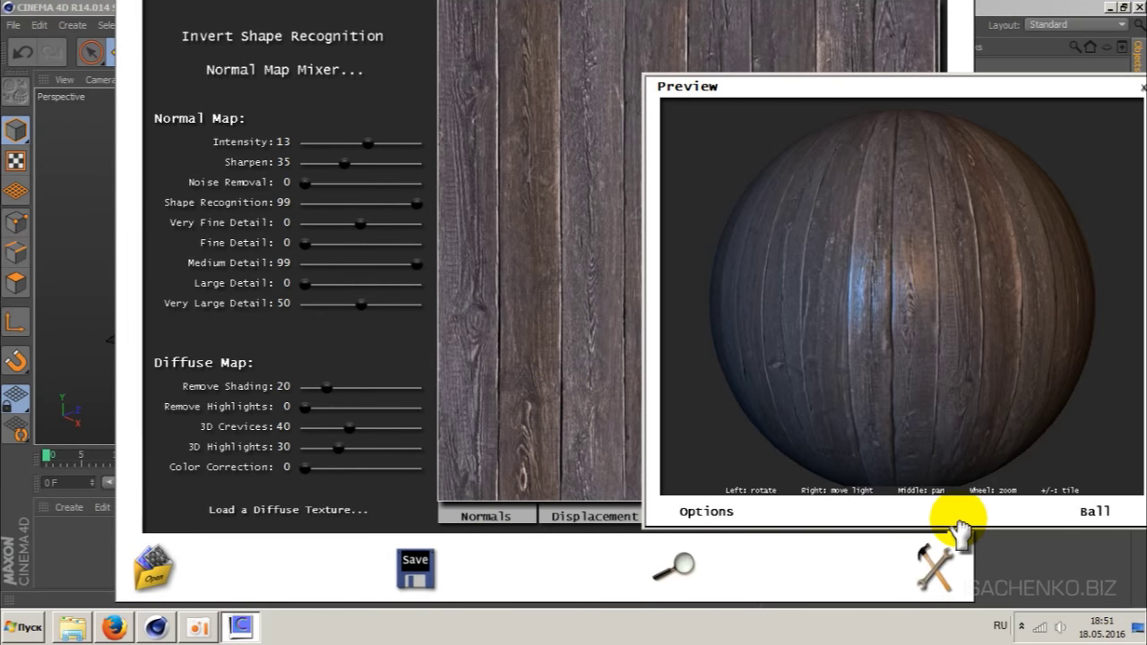
- Save all textures as PNGs named 'wood' into the Airship tutorial tex folder
click(414, 600)
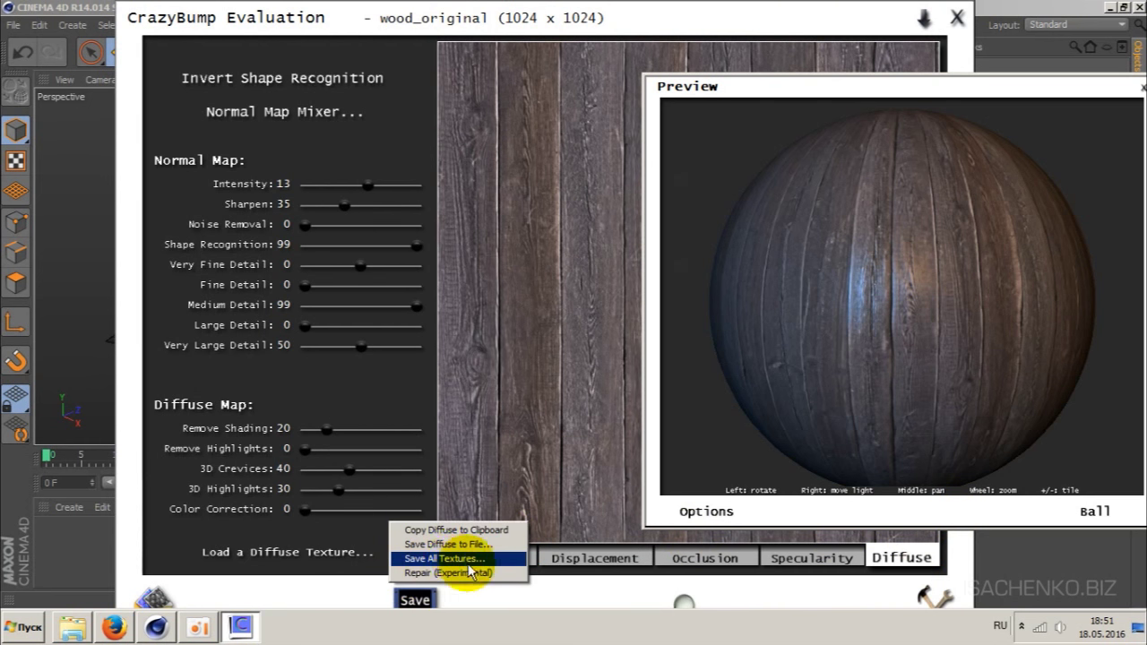
click(438, 562)
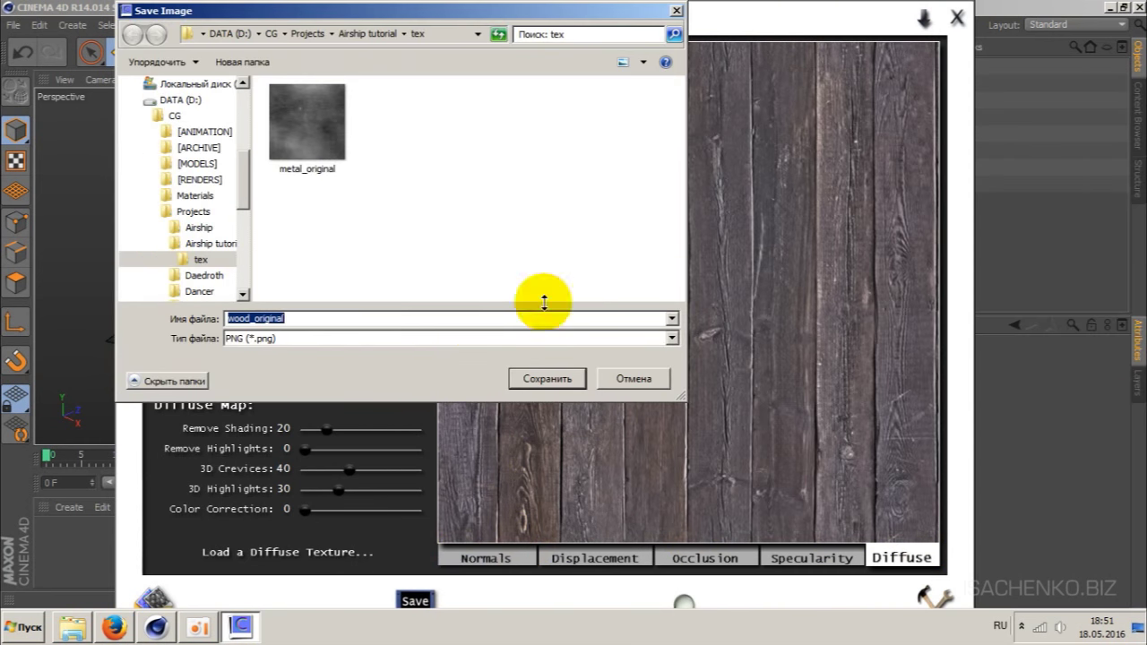
drag(294, 318, 250, 319)
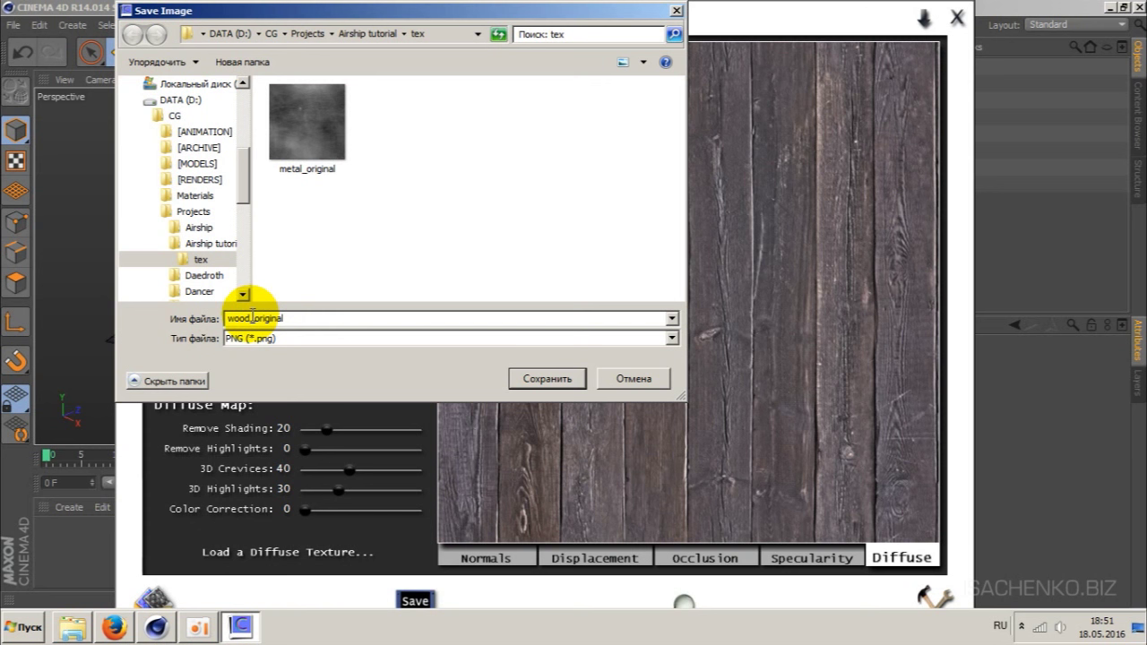
key(BackSpace)
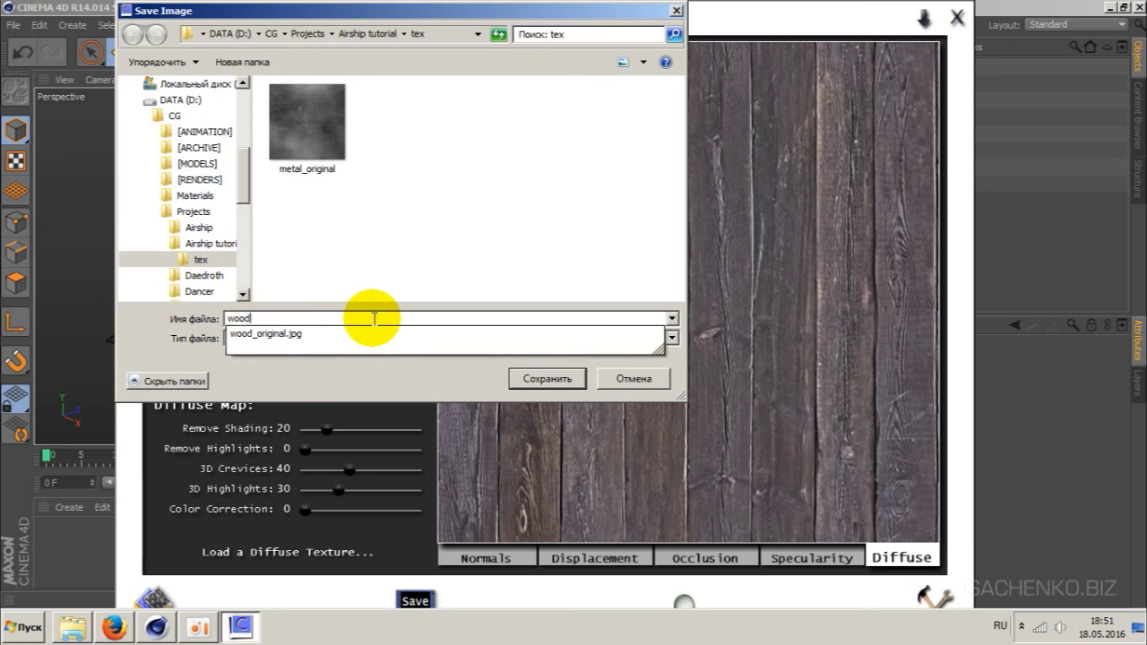
click(474, 264)
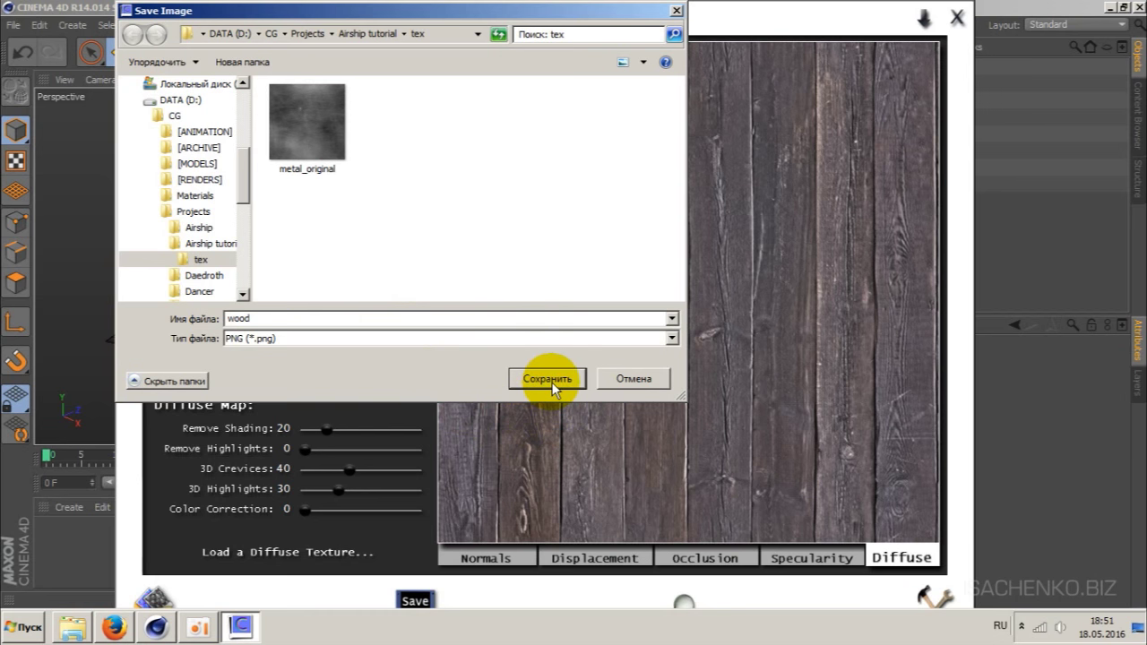
click(534, 379)
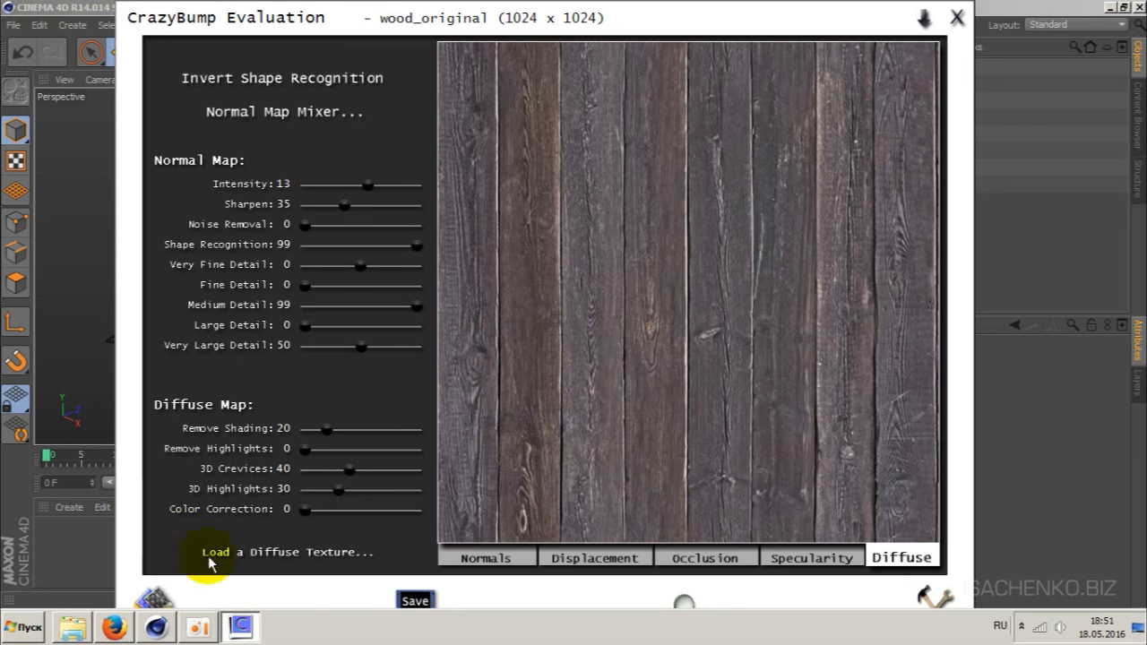
click(74, 628)
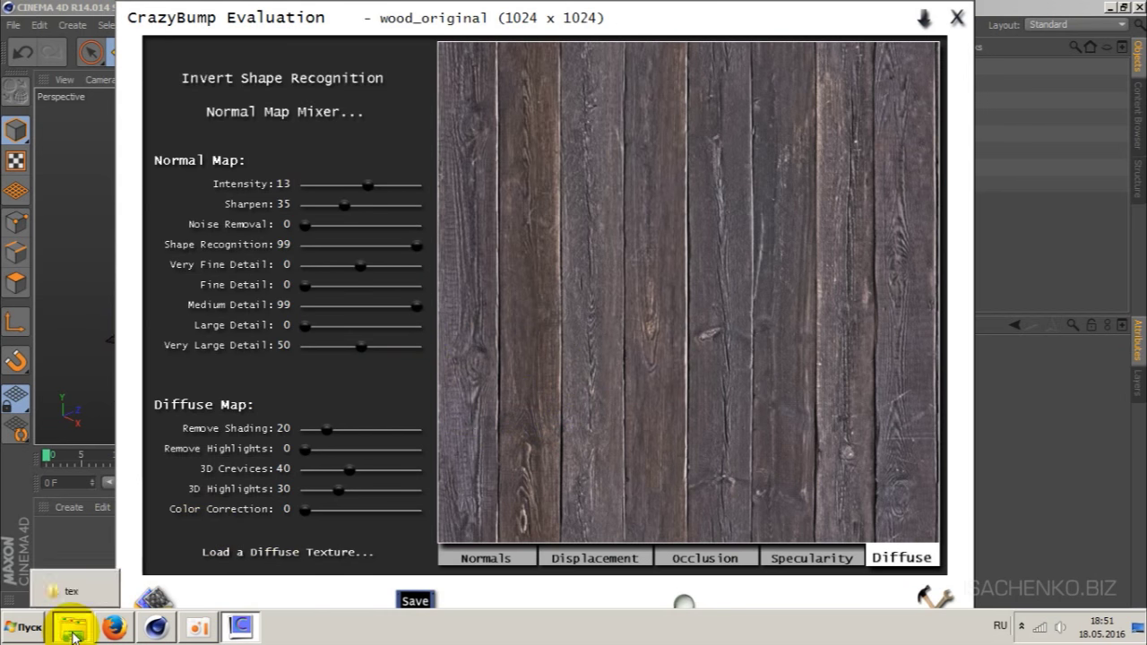
click(607, 389)
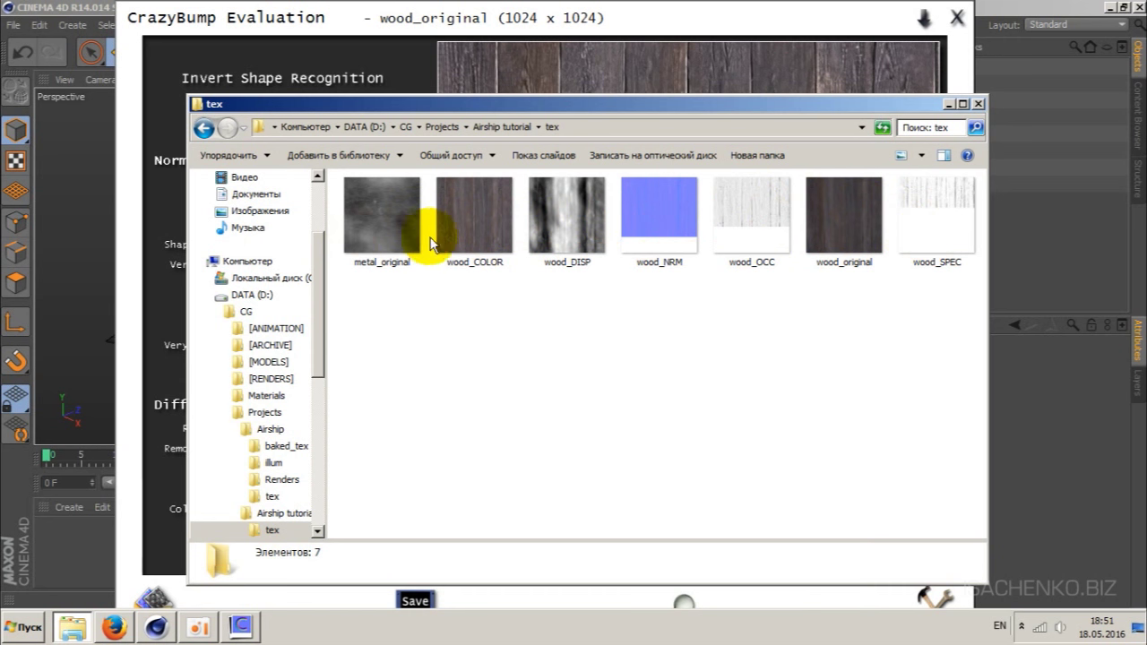
click(474, 269)
click(560, 273)
click(656, 256)
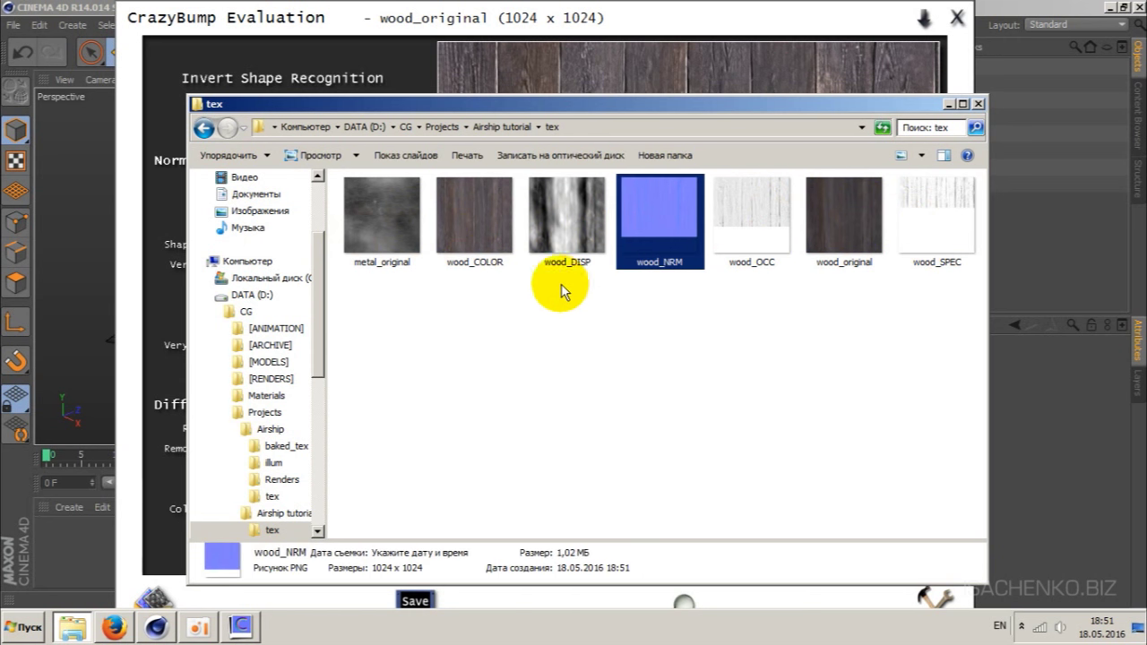
click(472, 260)
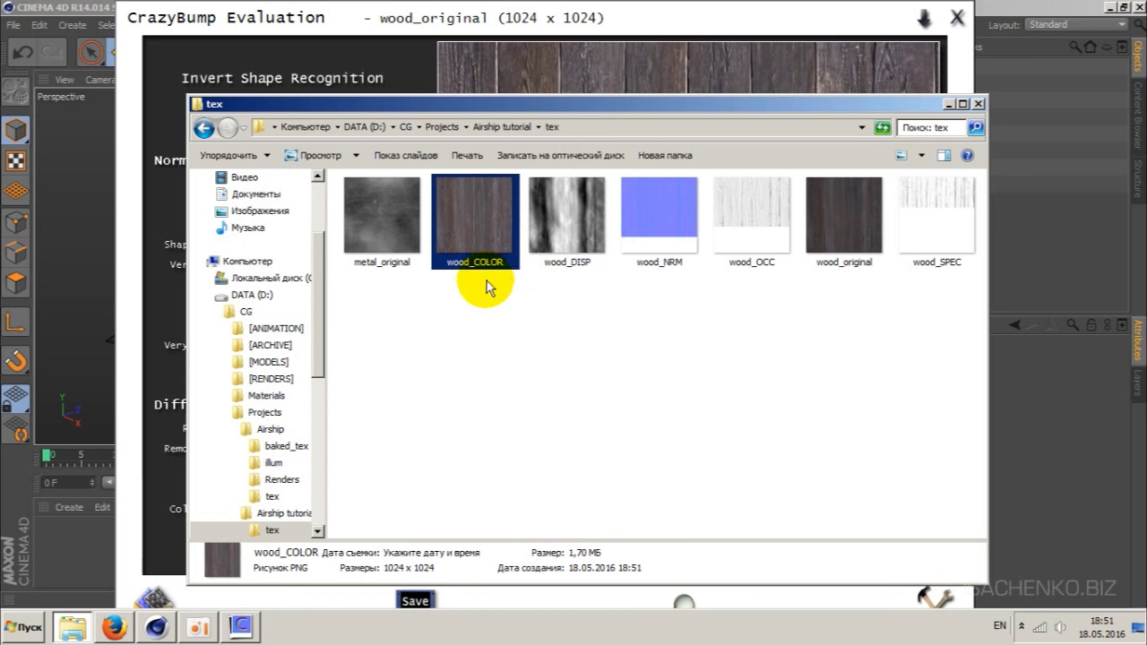
click(572, 260)
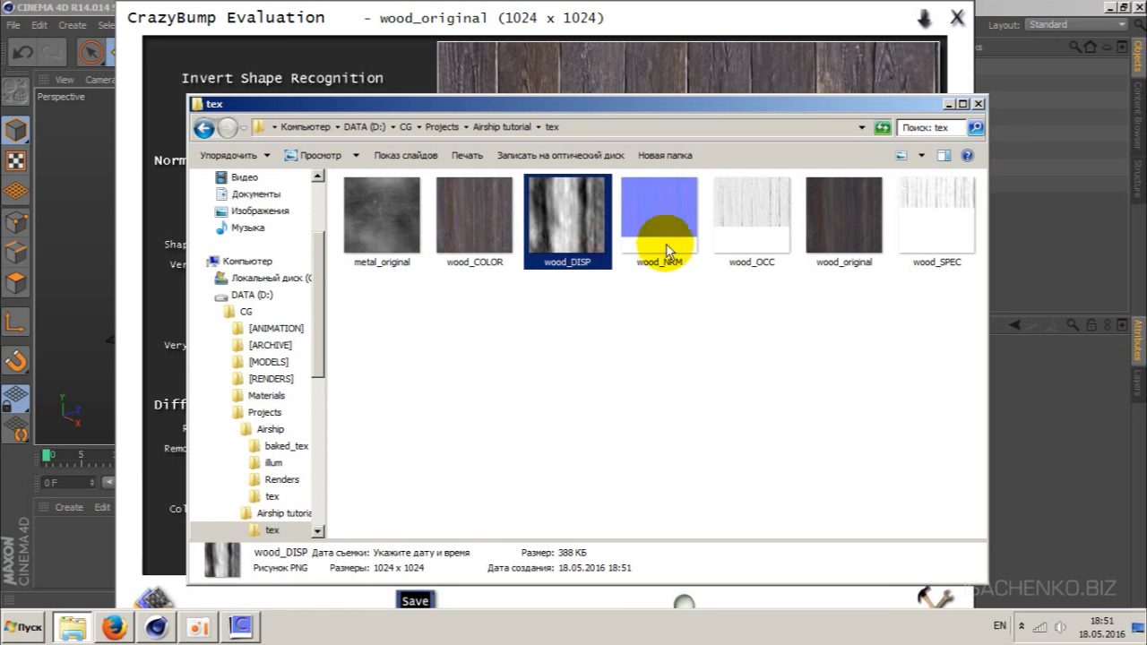
click(666, 243)
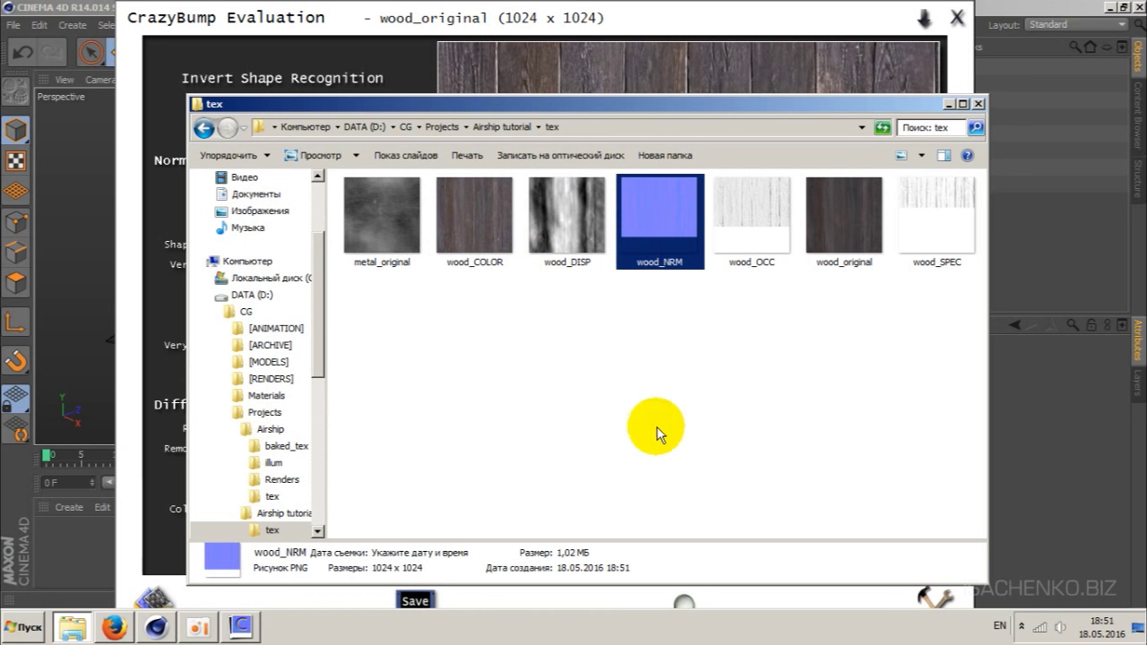
click(657, 403)
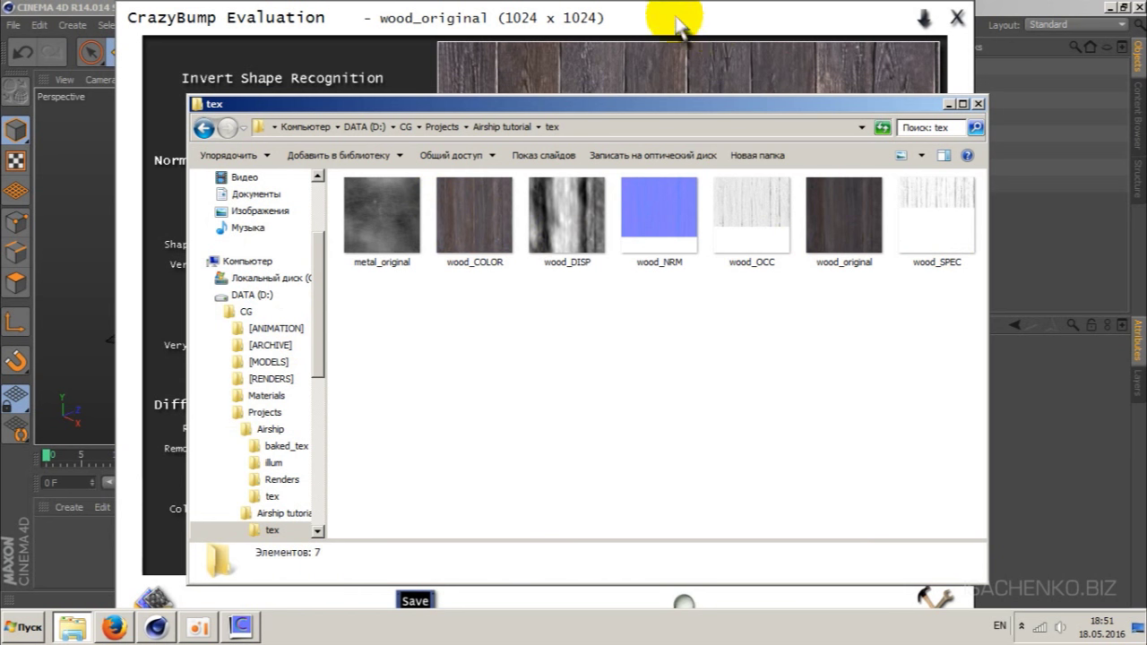
click(382, 217)
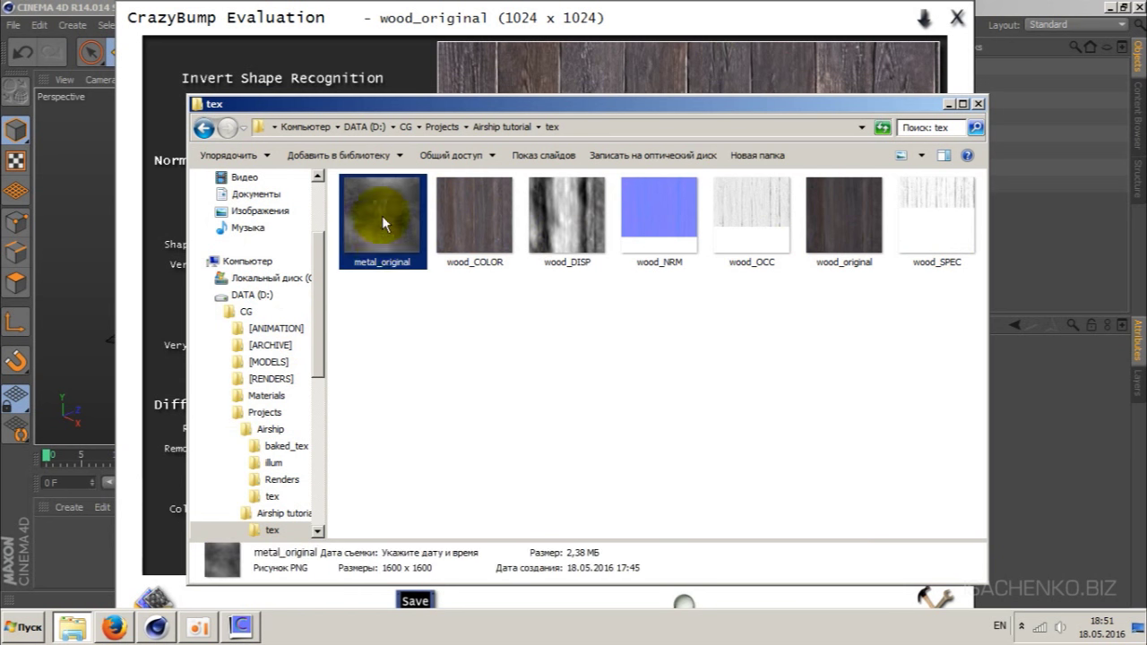
double_click(387, 227)
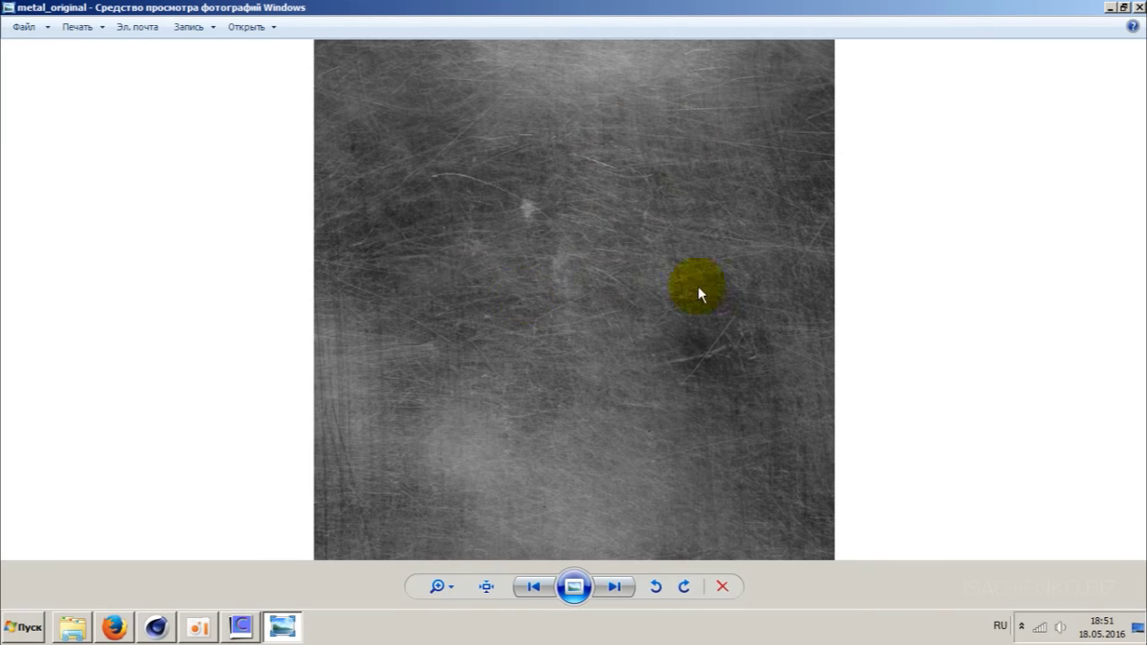
click(1136, 7)
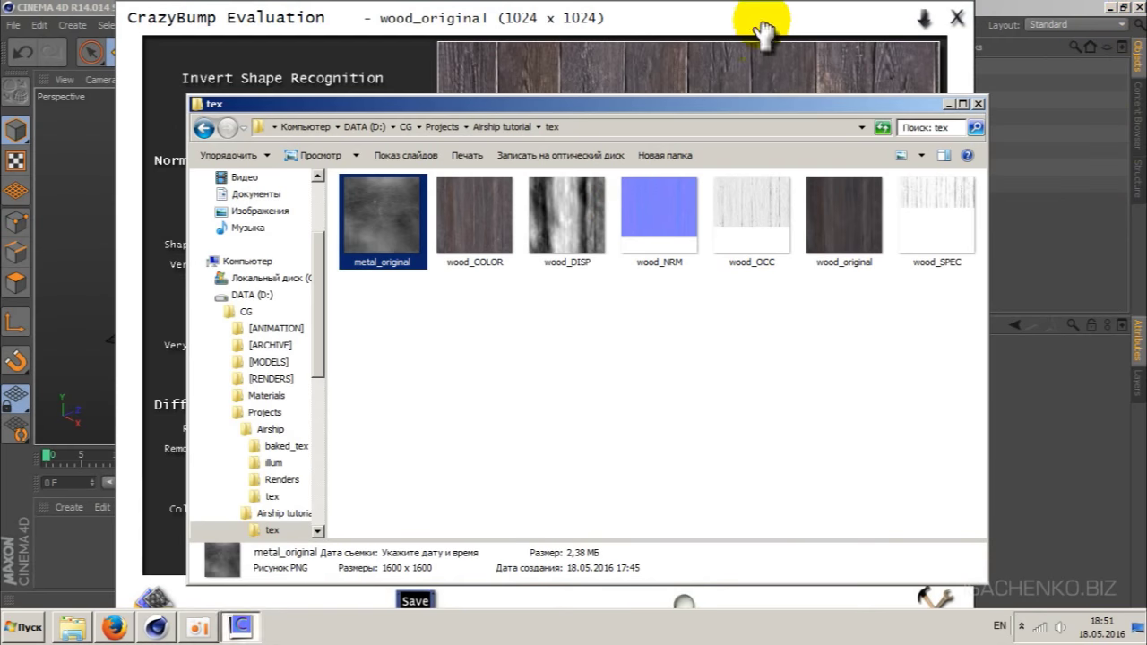
click(762, 27)
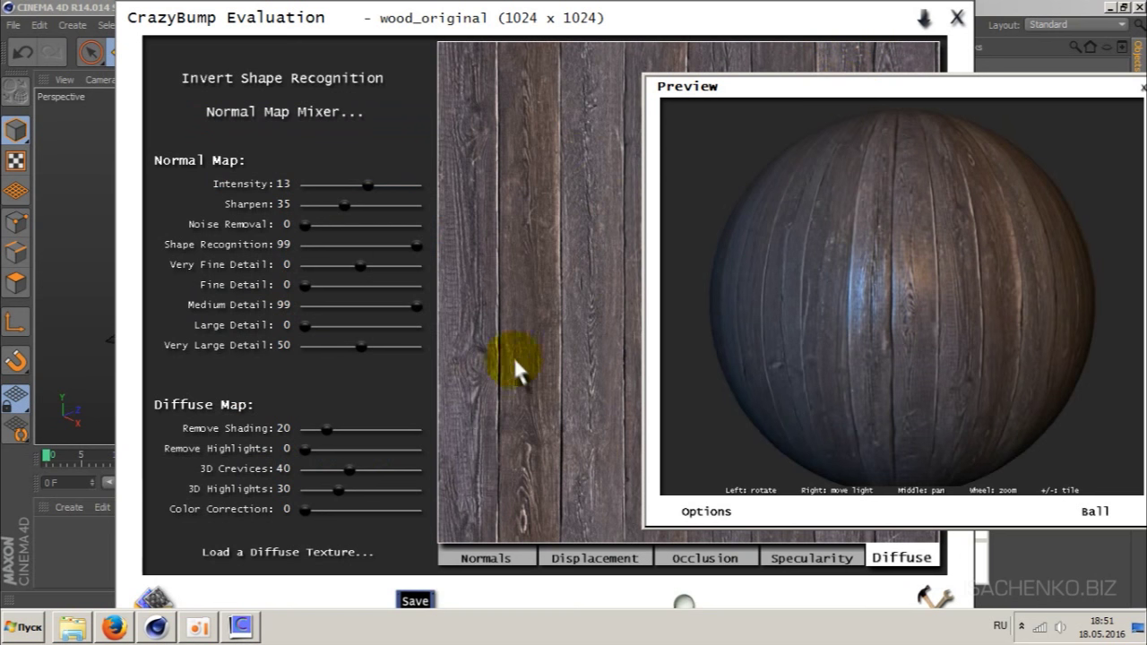
- Load metal_original as a photograph in CrazyBump and pick the left shape for its normal map
click(151, 601)
click(287, 260)
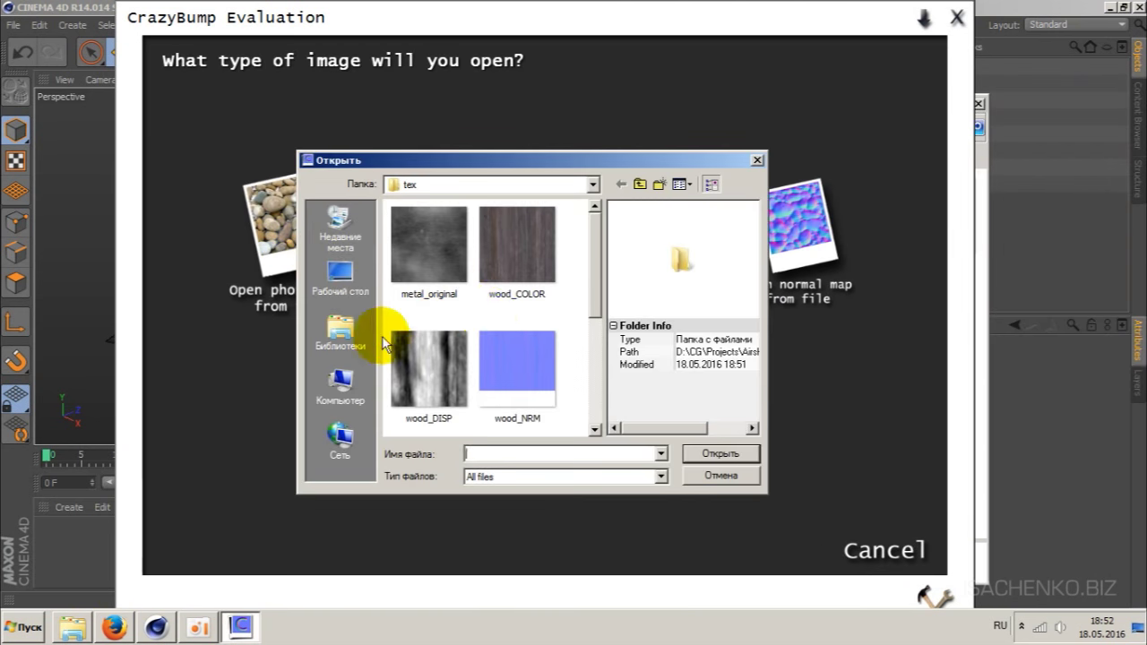
click(435, 249)
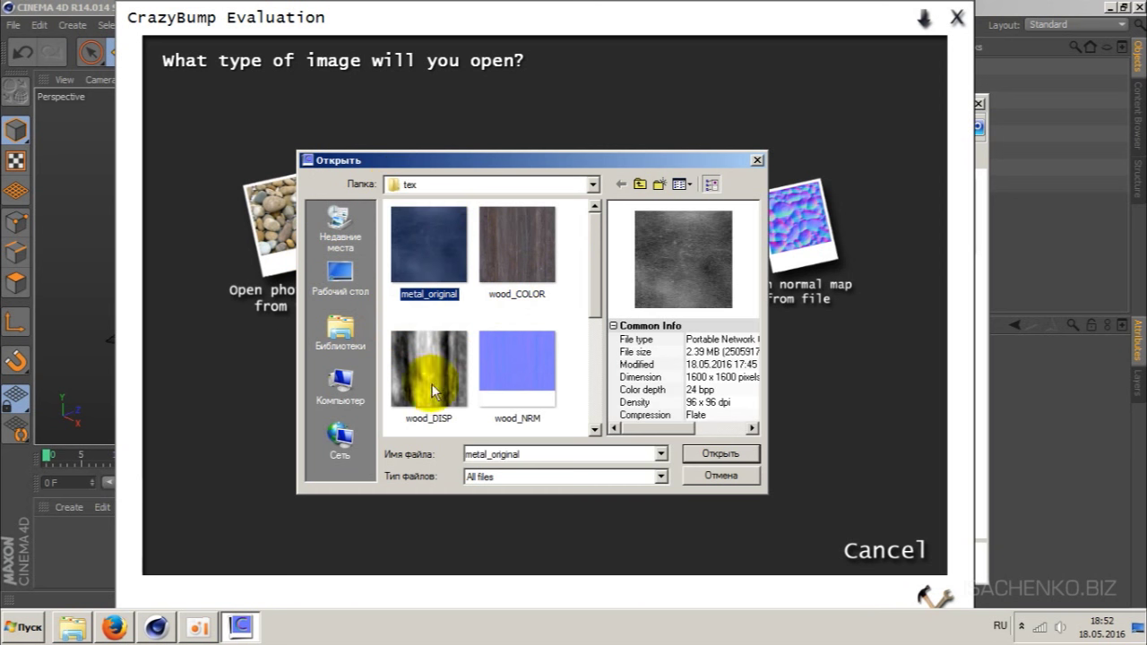
click(723, 454)
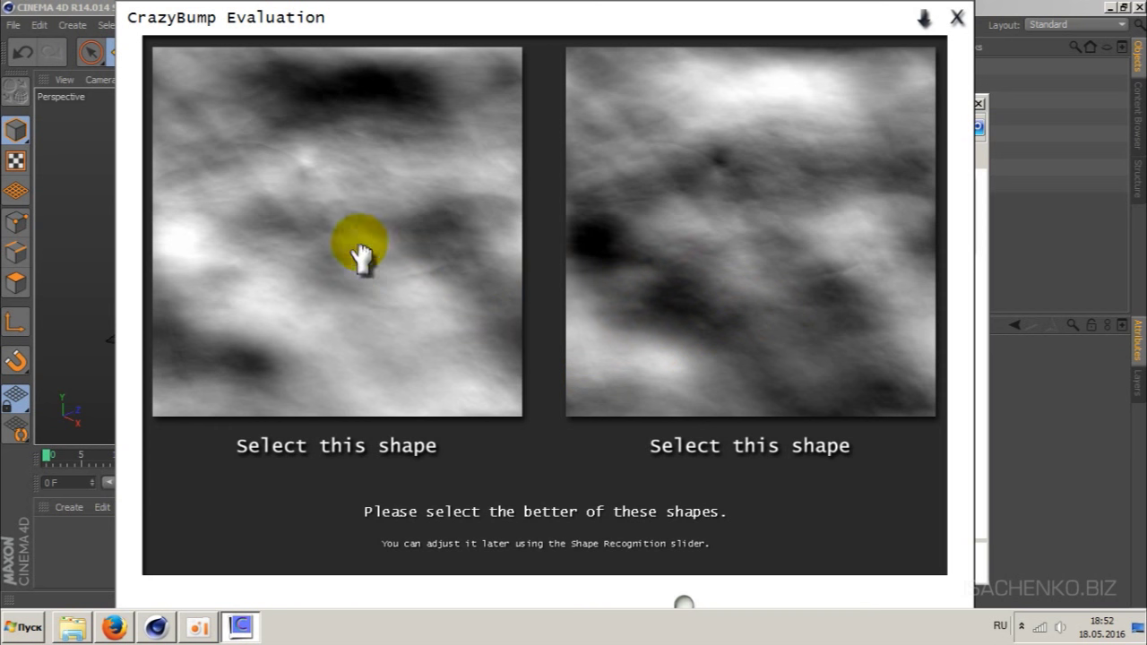
click(359, 256)
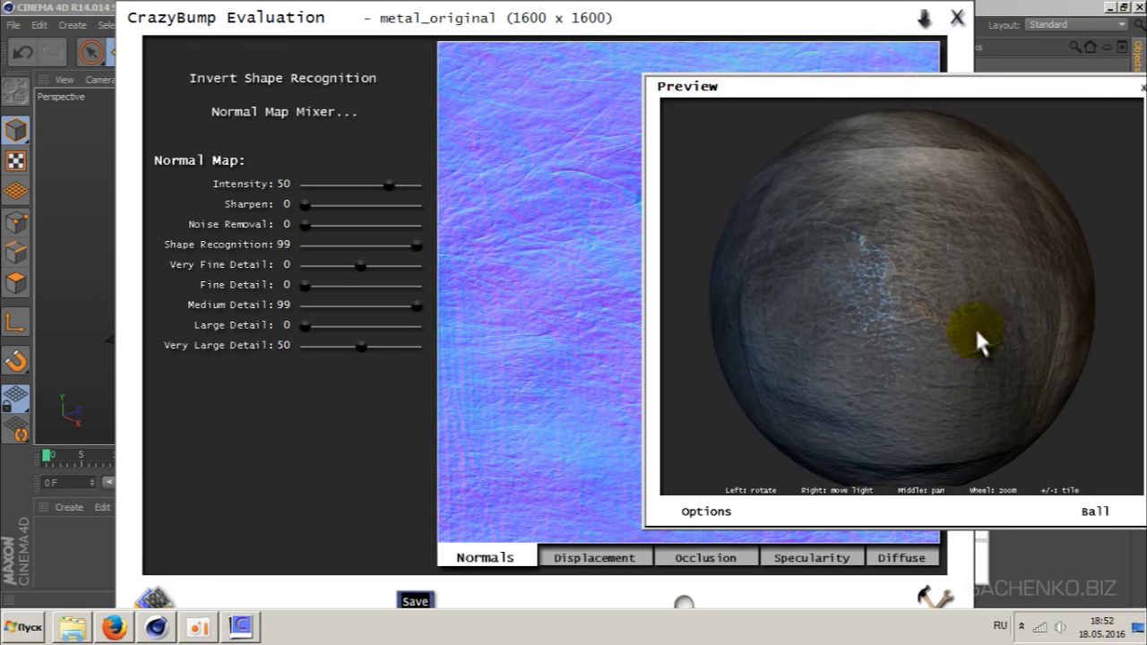
- Rotate the preview ball to inspect the metal texture for tiling seams
mouse_move(1009, 277)
mouse_down()
mouse_move(776, 330)
mouse_move(981, 256)
mouse_move(935, 384)
mouse_move(747, 384)
mouse_move(915, 228)
mouse_move(942, 308)
mouse_move(1045, 320)
mouse_move(958, 410)
mouse_move(1001, 279)
mouse_move(866, 359)
mouse_move(994, 385)
mouse_move(935, 358)
mouse_move(979, 305)
mouse_move(884, 312)
mouse_move(960, 351)
mouse_move(846, 308)
mouse_move(874, 324)
mouse_move(888, 361)
mouse_move(932, 348)
mouse_up()
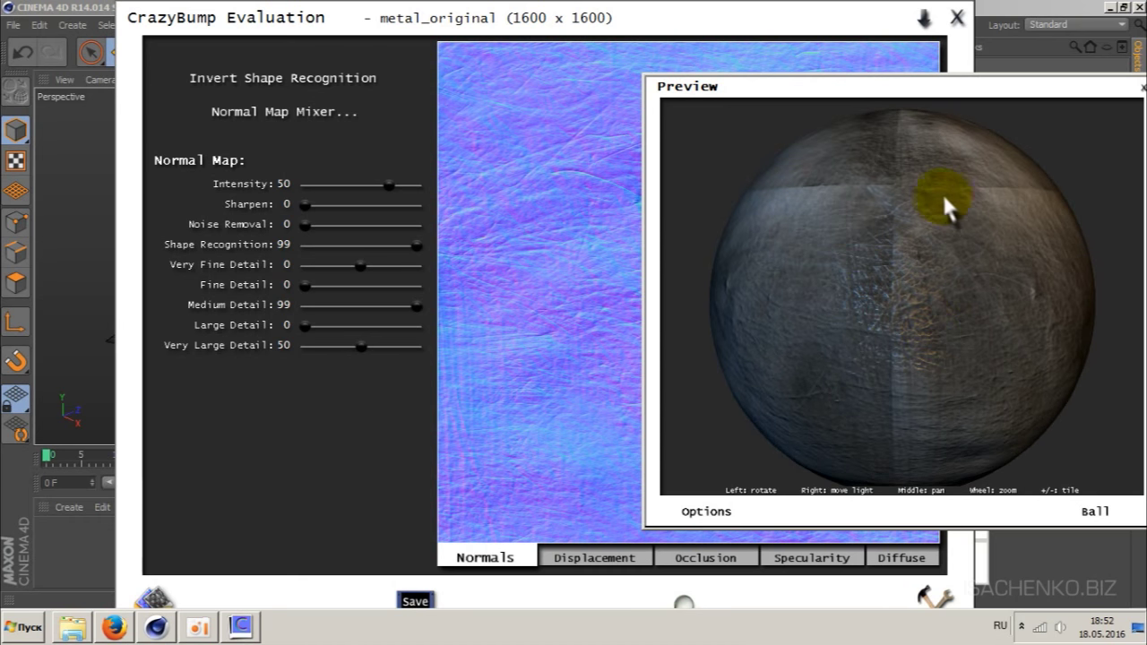
mouse_move(855, 197)
mouse_down()
mouse_move(888, 359)
mouse_move(837, 332)
mouse_move(914, 159)
mouse_up()
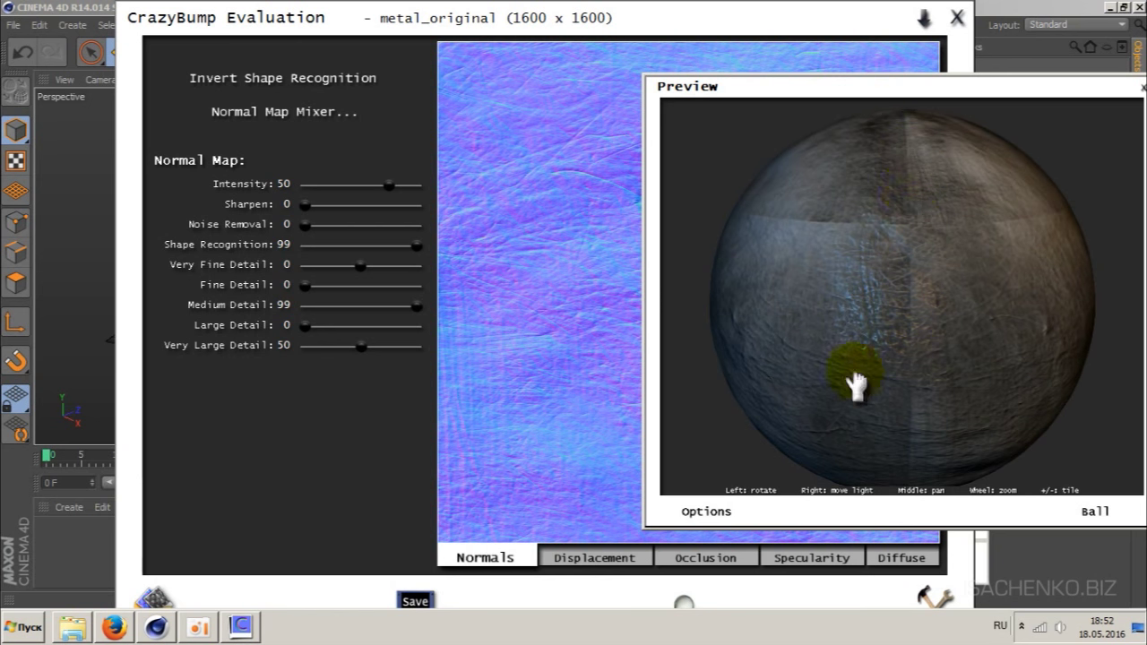
mouse_move(855, 384)
mouse_down()
mouse_move(959, 320)
mouse_move(783, 308)
mouse_move(901, 340)
mouse_move(845, 326)
mouse_move(894, 326)
mouse_move(838, 334)
mouse_move(838, 320)
mouse_move(946, 309)
mouse_up()
mouse_move(872, 310)
mouse_down()
mouse_move(871, 320)
mouse_move(915, 322)
mouse_move(884, 346)
mouse_move(832, 332)
mouse_move(966, 341)
mouse_move(852, 353)
mouse_move(944, 274)
mouse_up()
drag(959, 354, 935, 338)
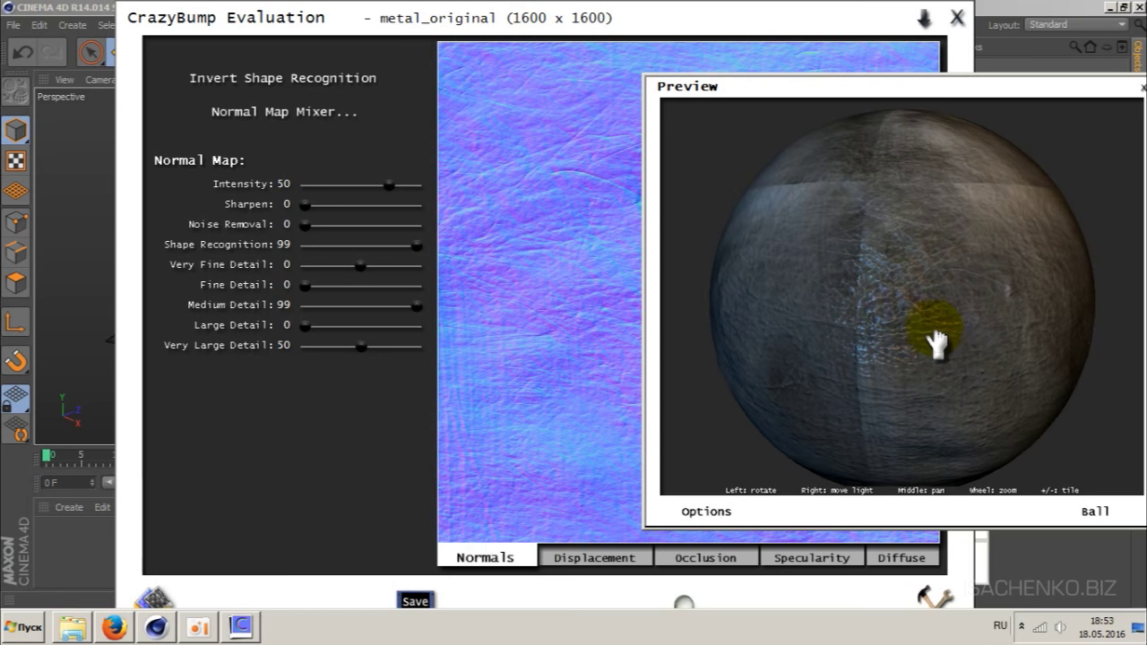
- Open metal_original from the tex folder in Adobe Photoshop CS6
click(72, 630)
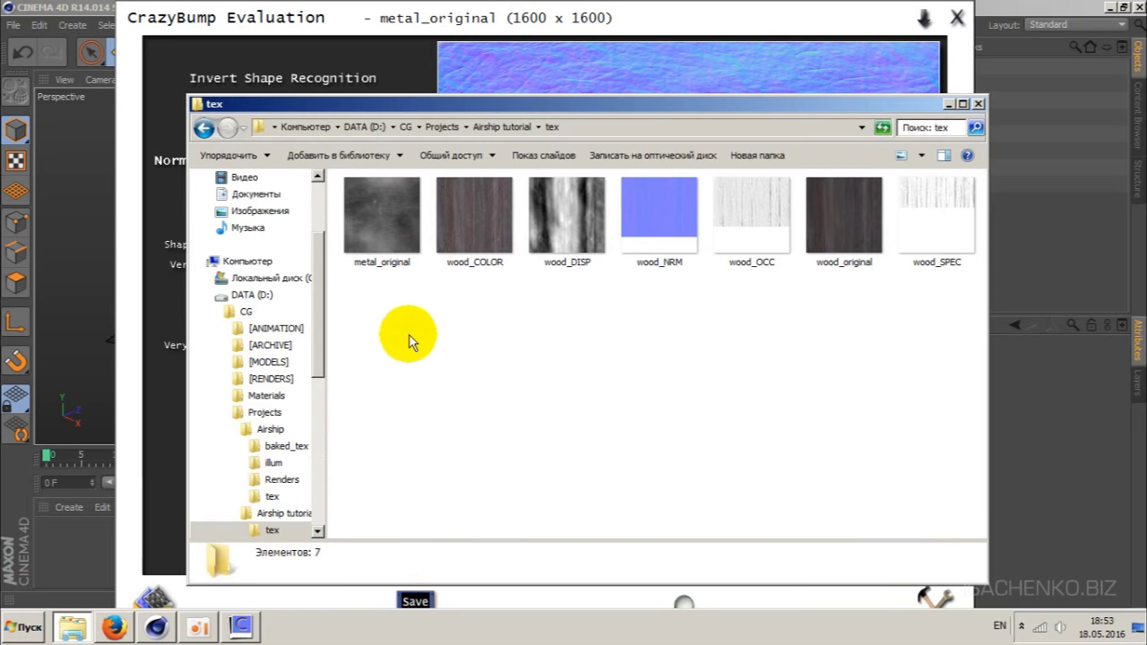
click(393, 238)
right_click(392, 220)
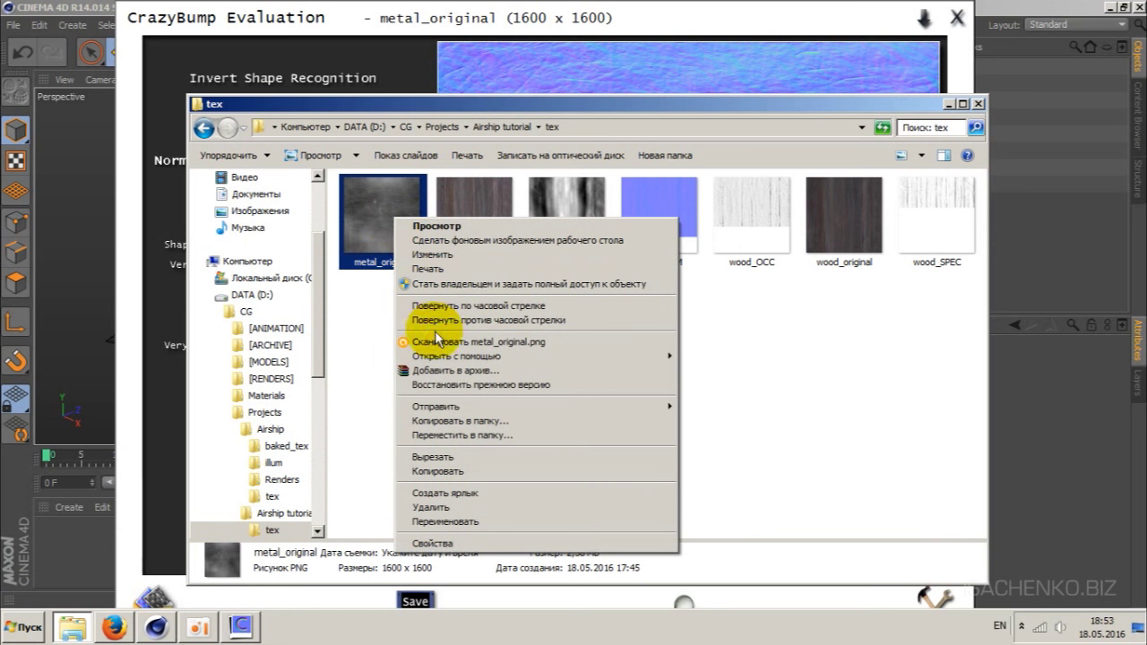
mouse_move(457, 355)
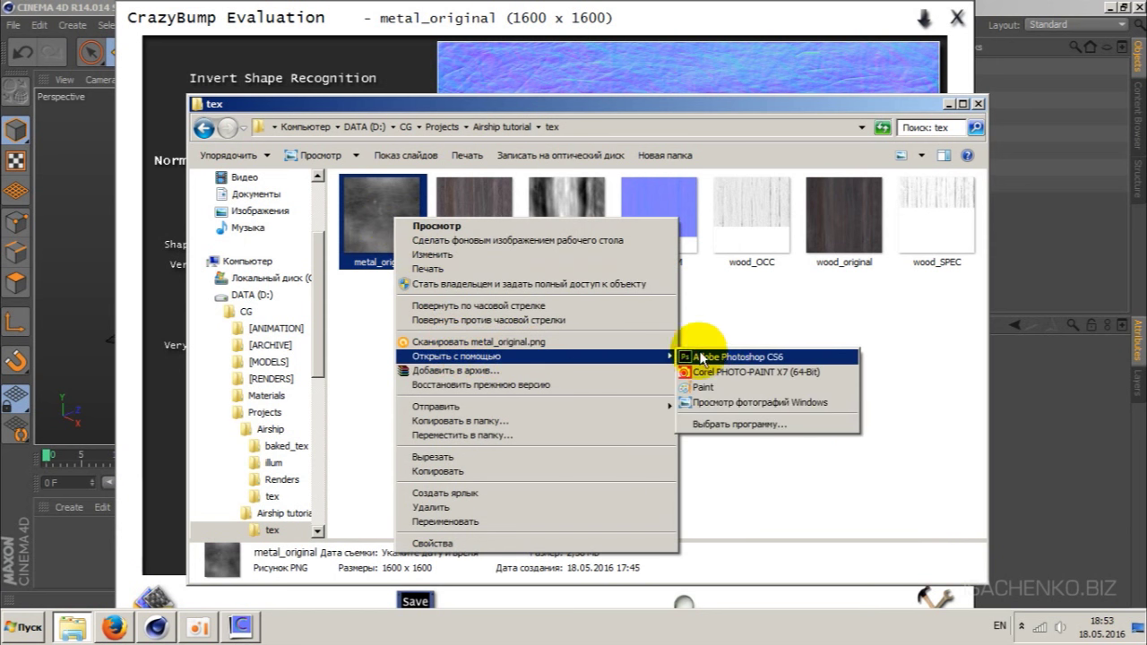
click(728, 359)
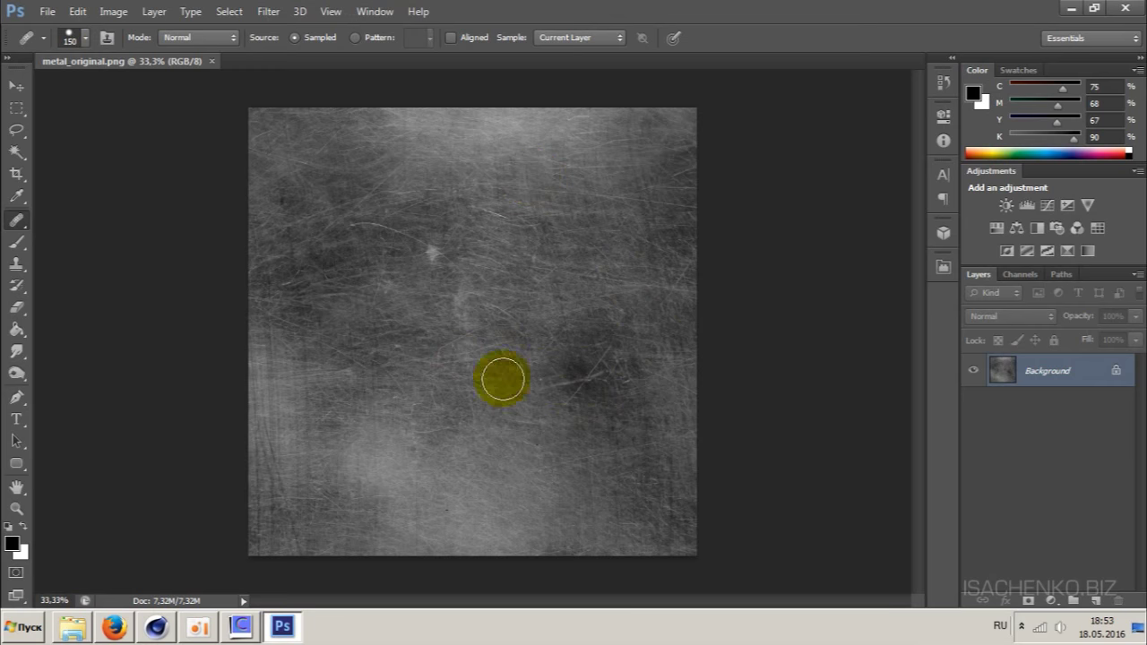
- Fit the image to the screen and duplicate the texture onto a new layer
key(z)
right_click(462, 347)
click(486, 355)
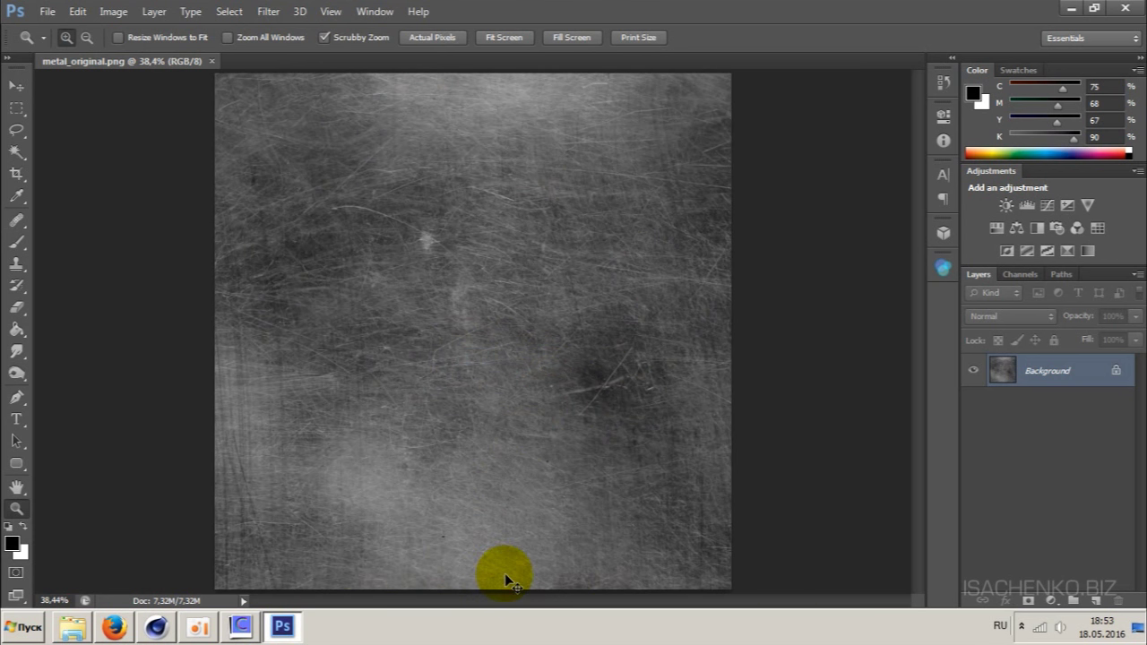
key(ctrl+j)
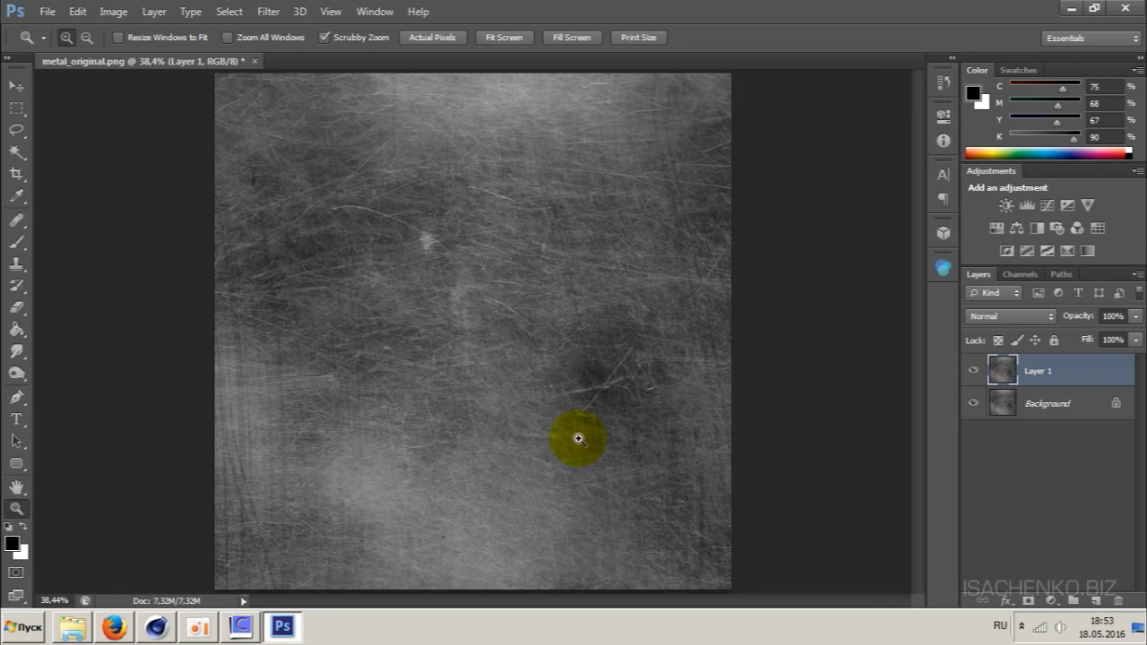
- Apply the Offset filter at -792 horizontal and -792 vertical with Wrap Around
click(269, 12)
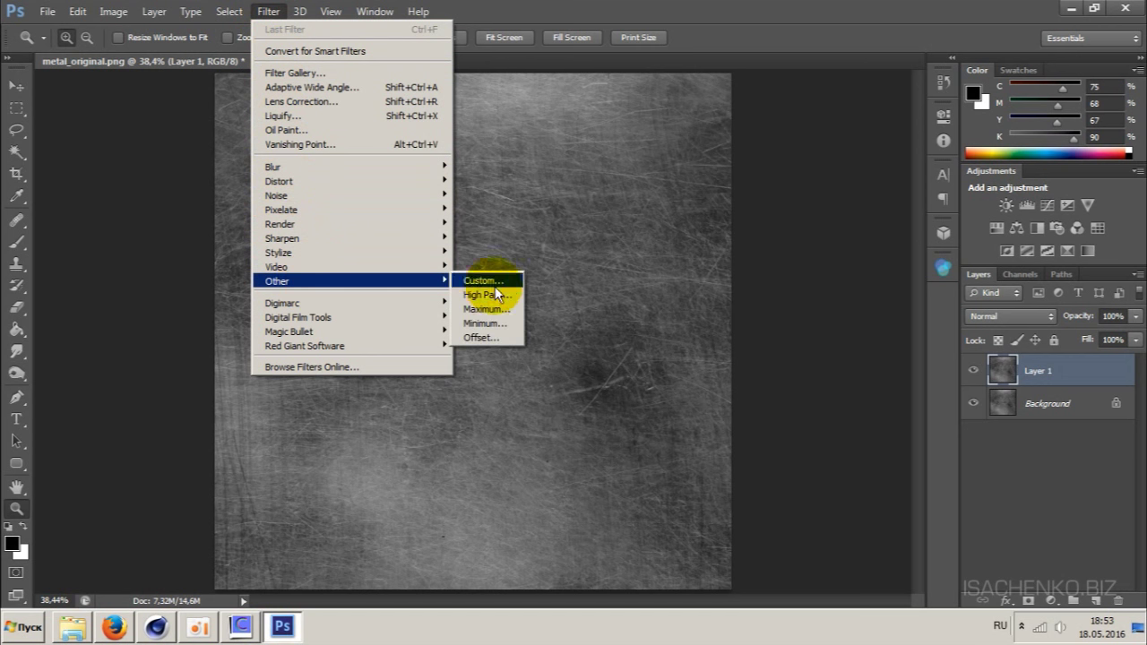
mouse_move(278, 282)
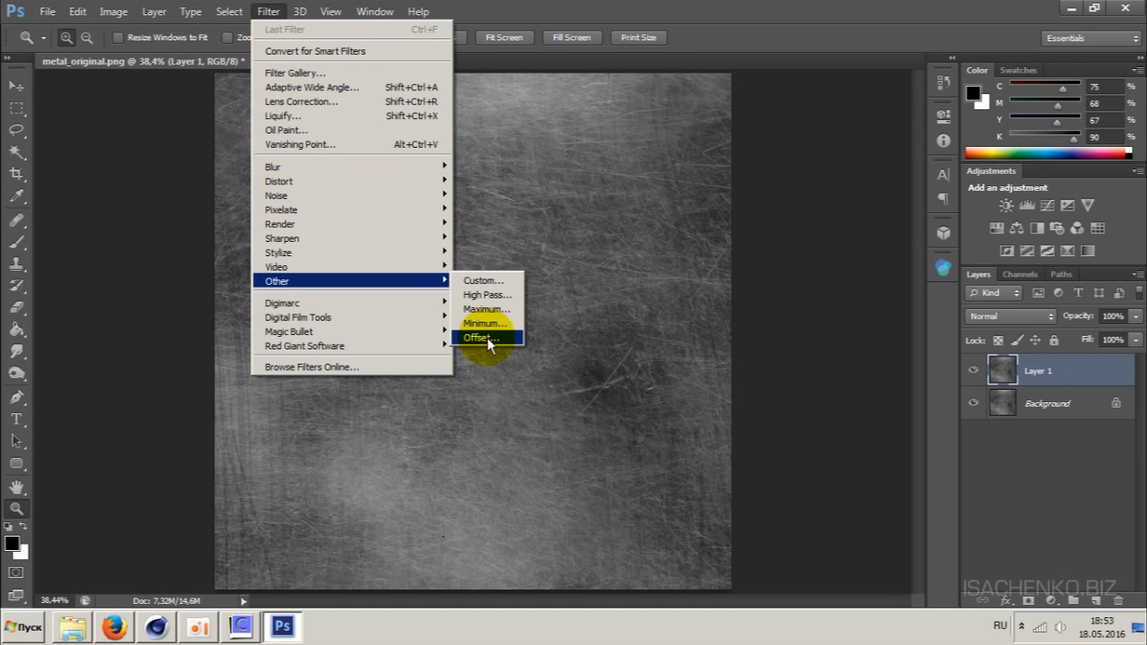
click(484, 338)
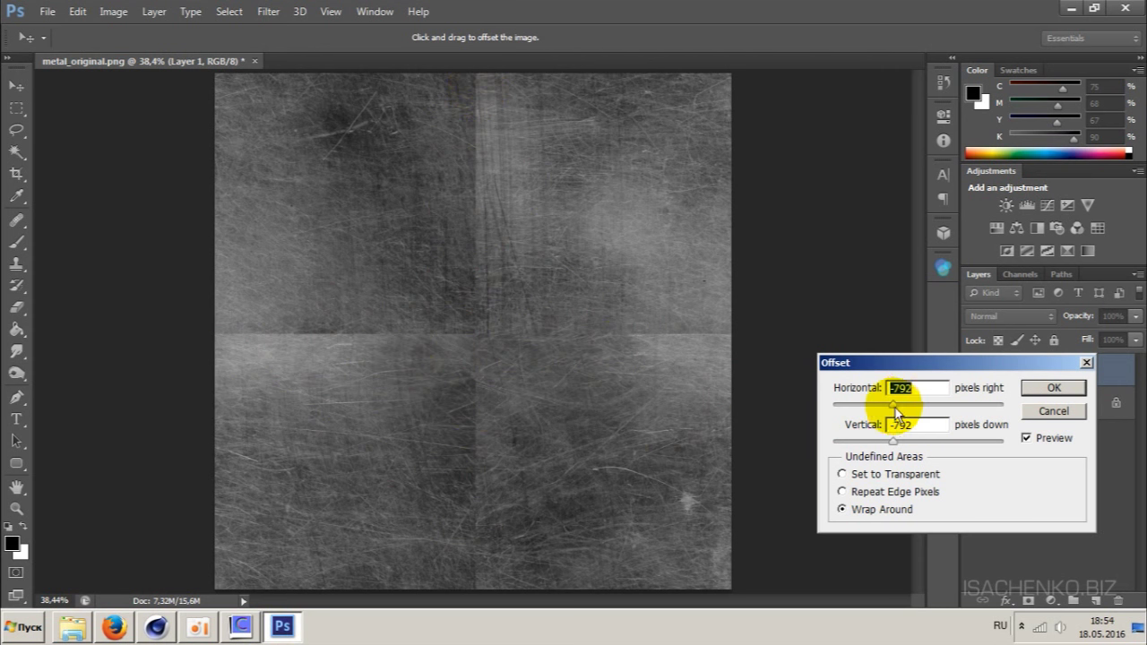
drag(895, 405, 898, 406)
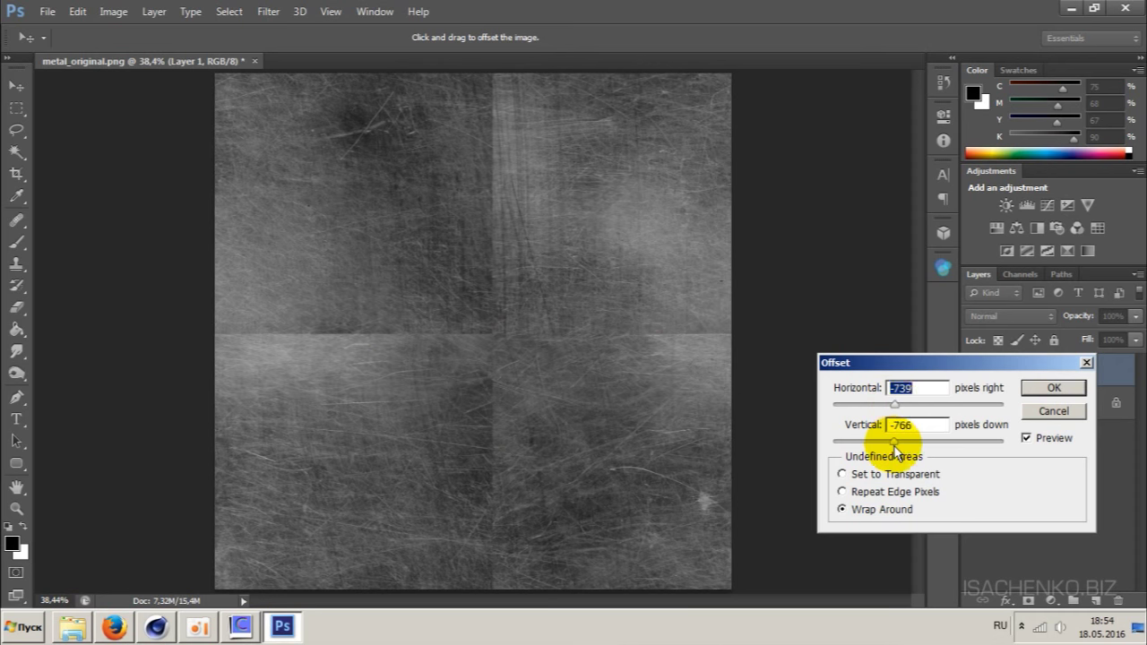
drag(894, 446, 891, 447)
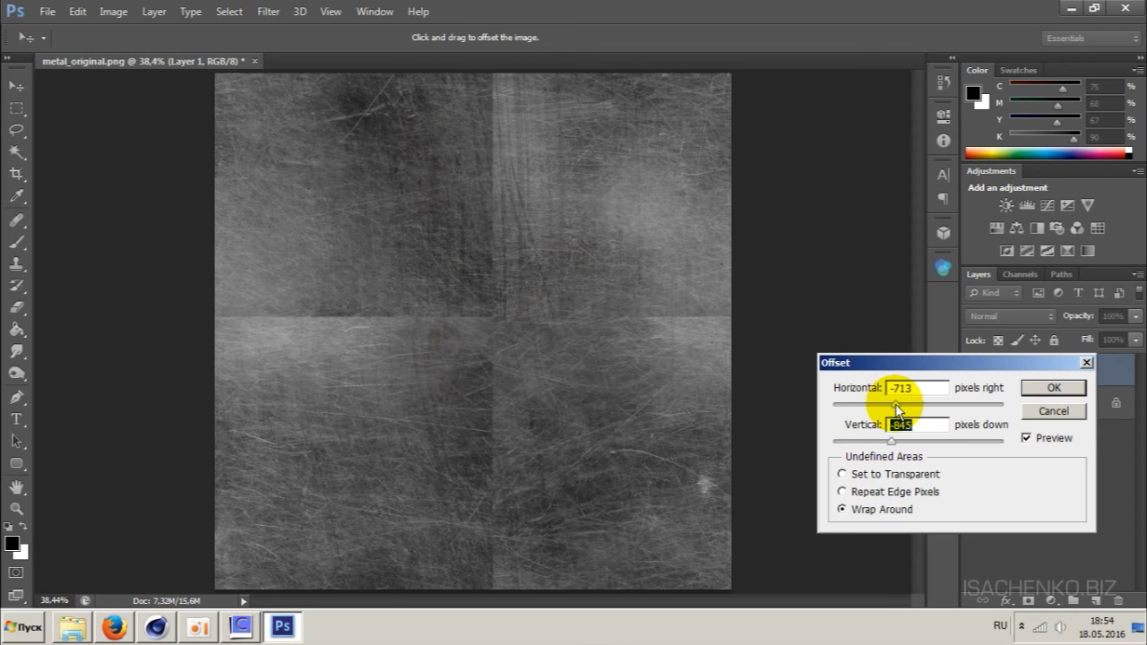
drag(897, 405, 893, 406)
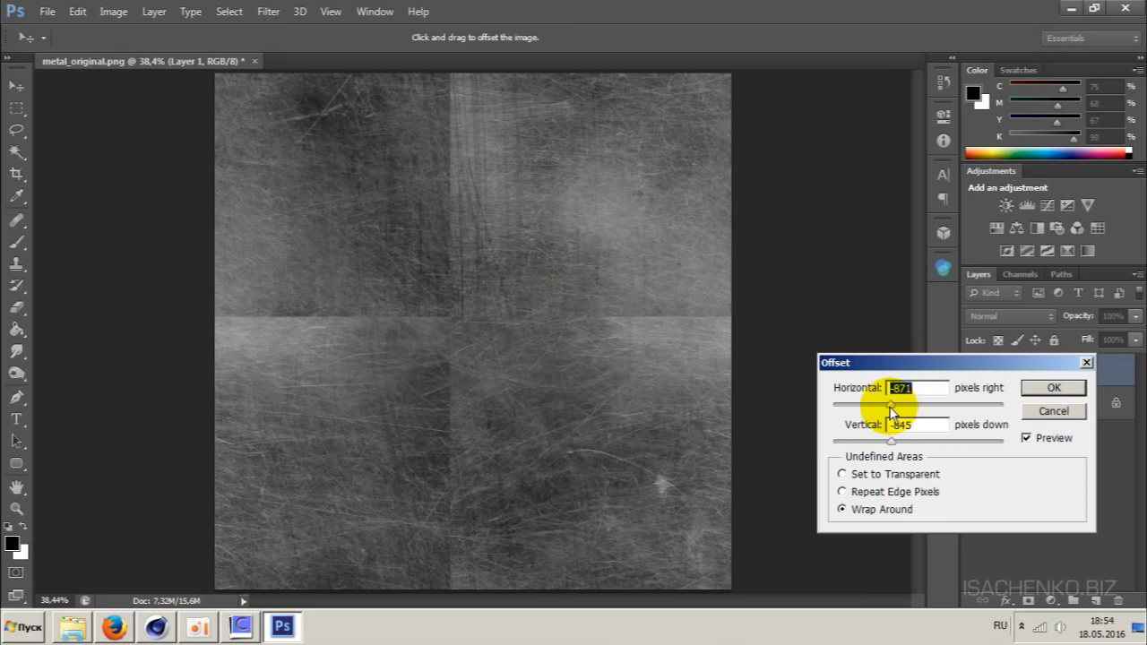
click(901, 444)
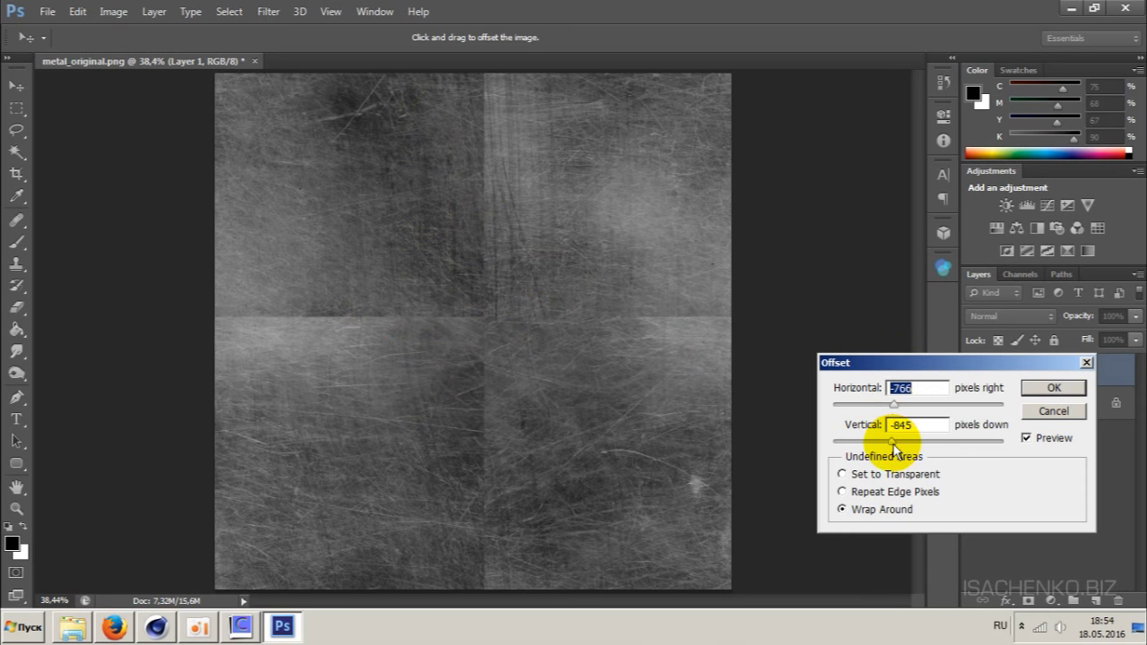
click(893, 445)
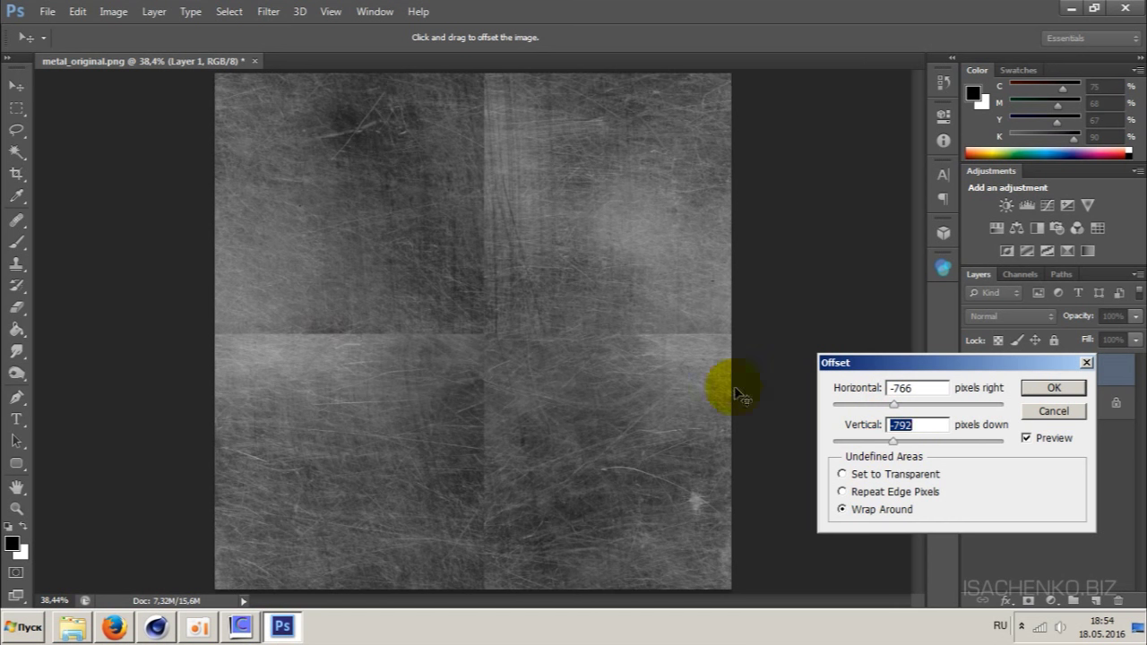
click(893, 406)
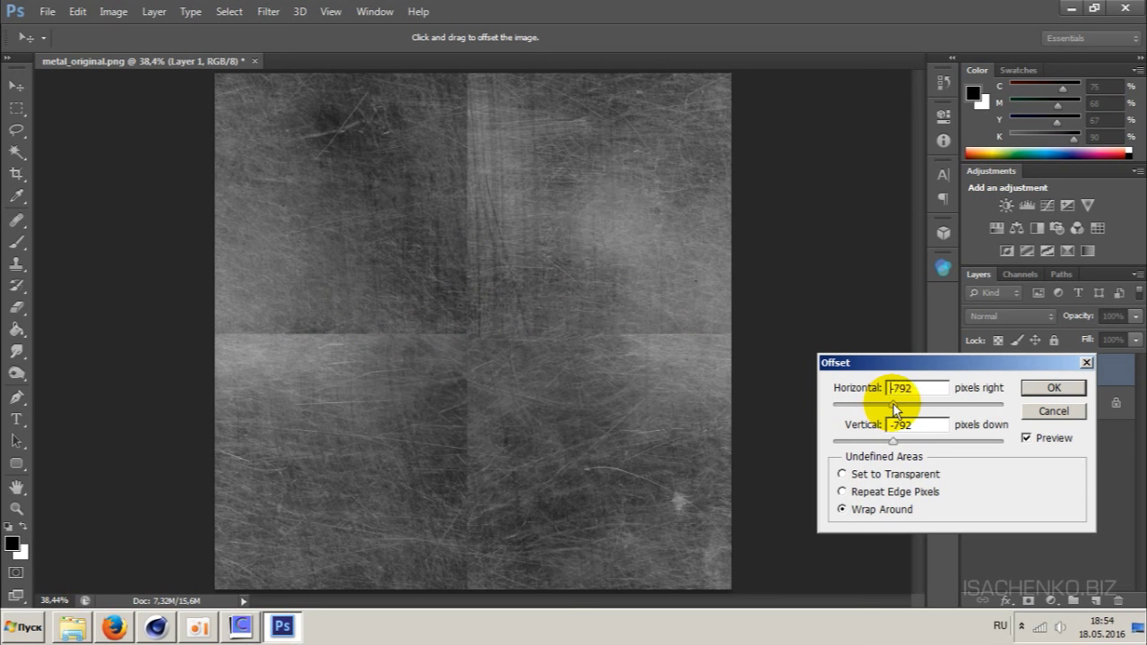
click(894, 404)
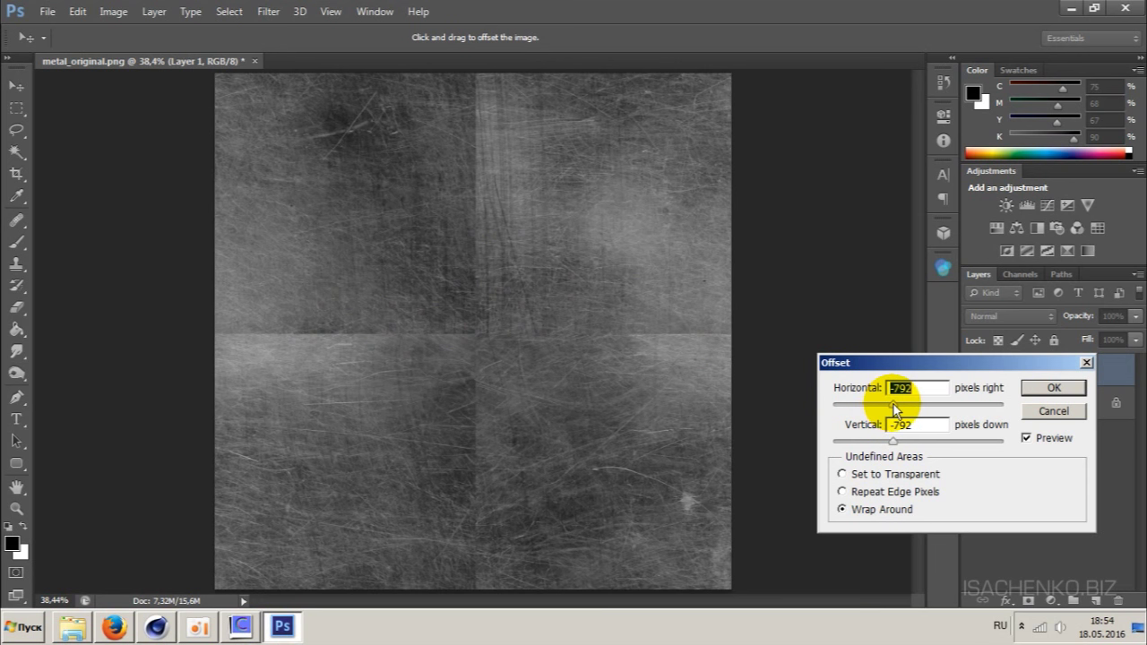
click(1054, 387)
key(z)
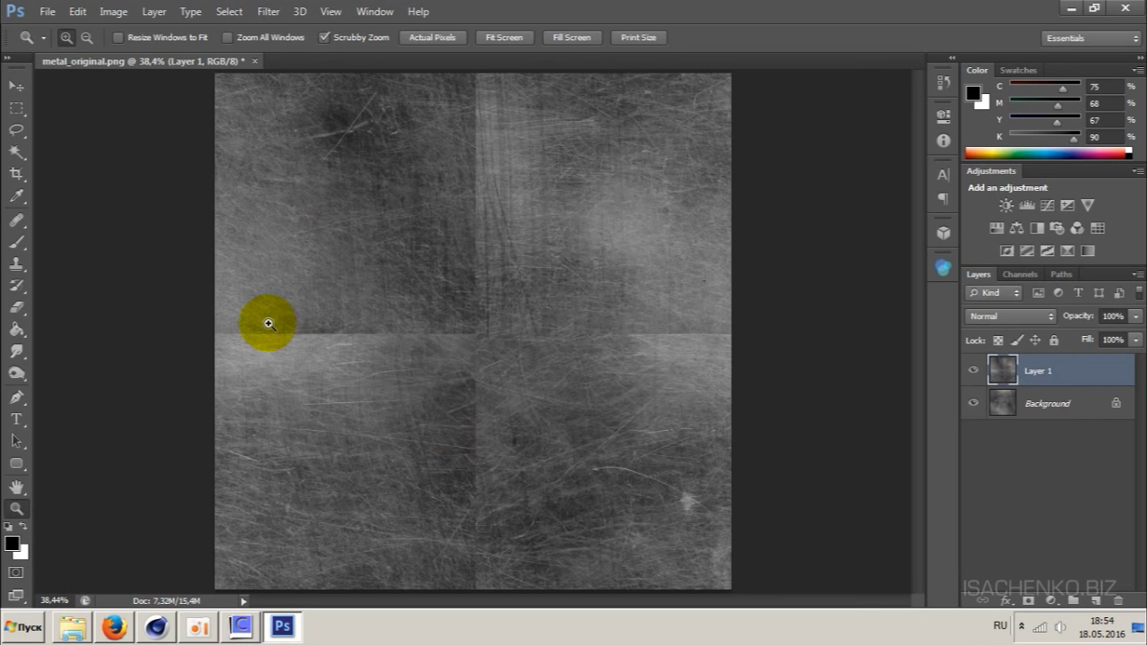
- Sample dark texture with the Healing Brush and paint along the vertical and horizontal seams
key(j)
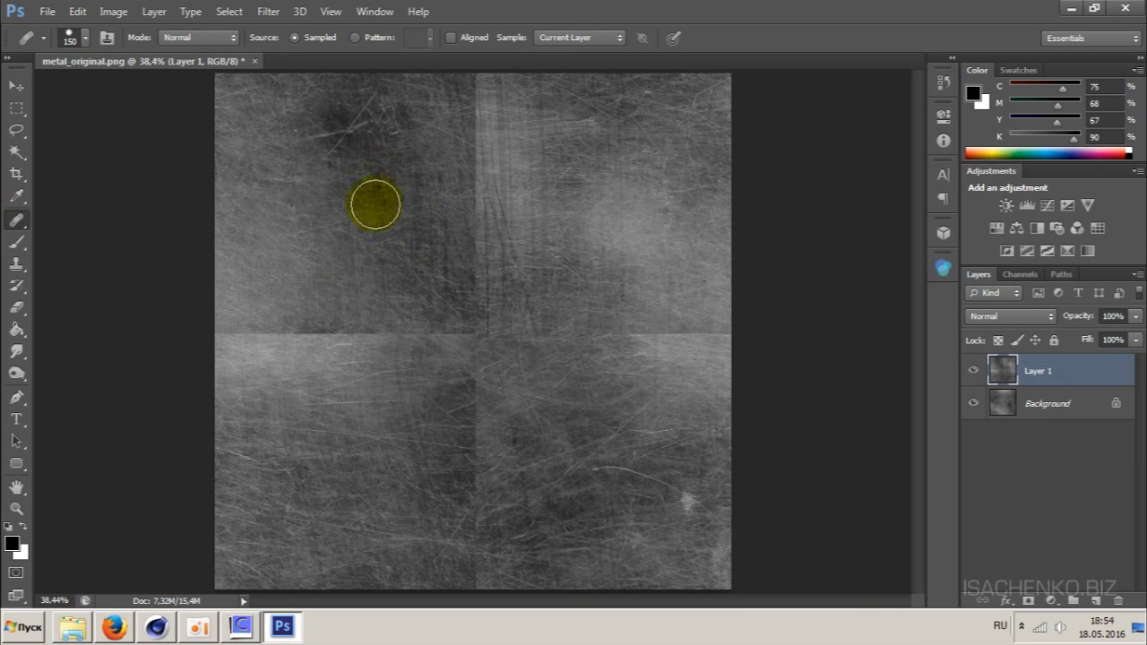
alt+click(417, 147)
drag(466, 90, 469, 242)
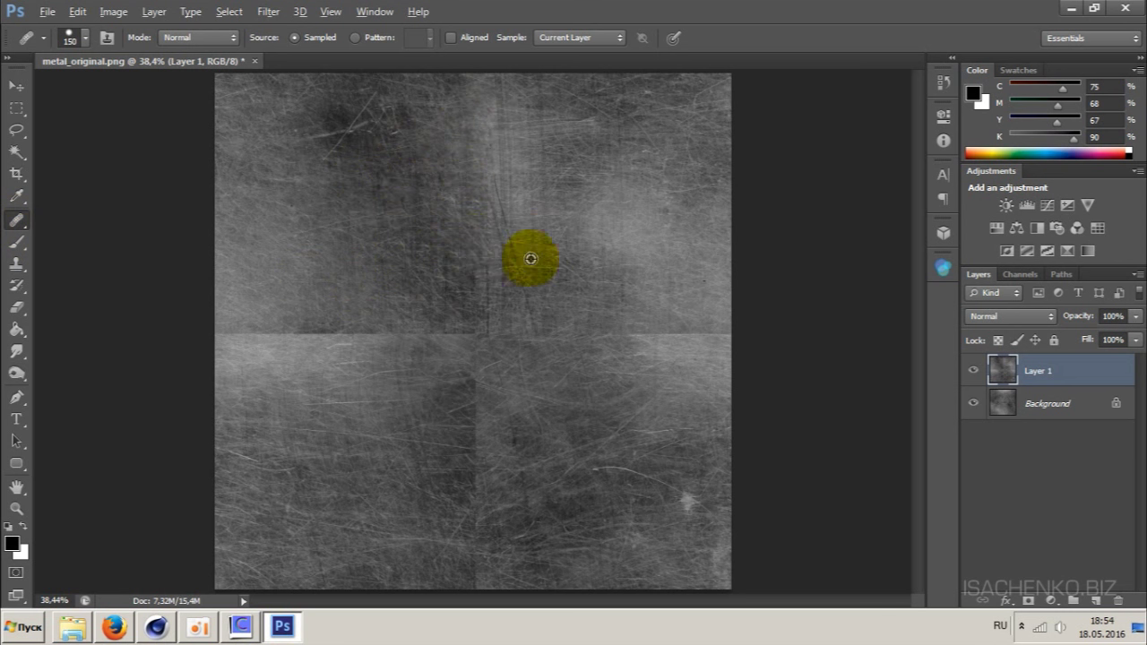
drag(492, 264, 476, 299)
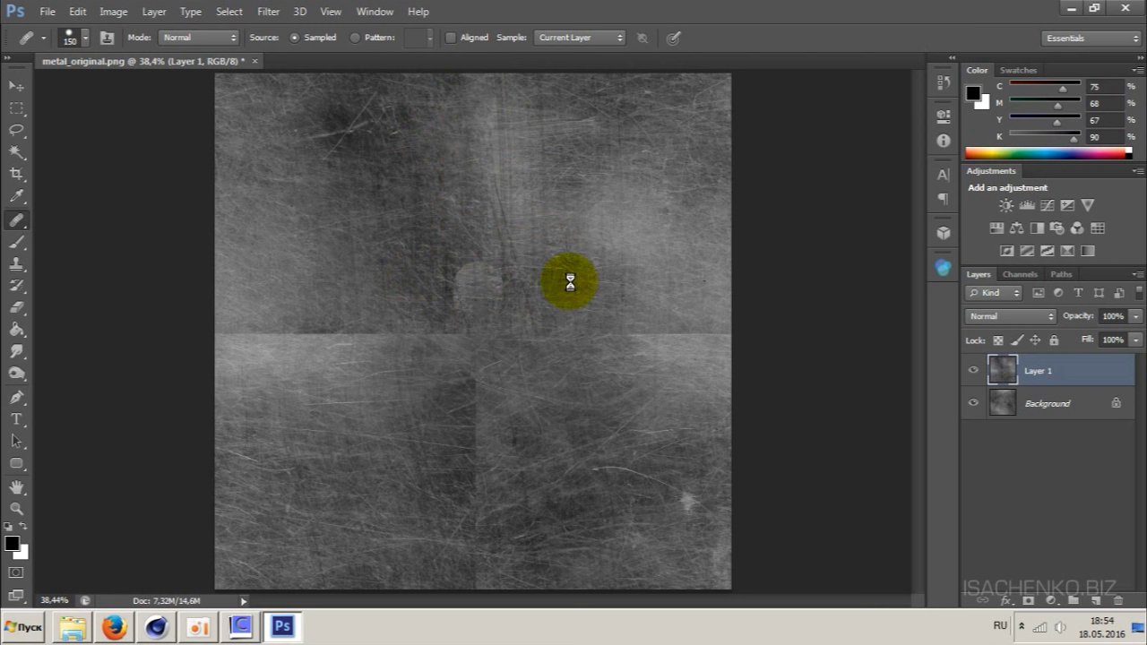
drag(495, 334, 650, 334)
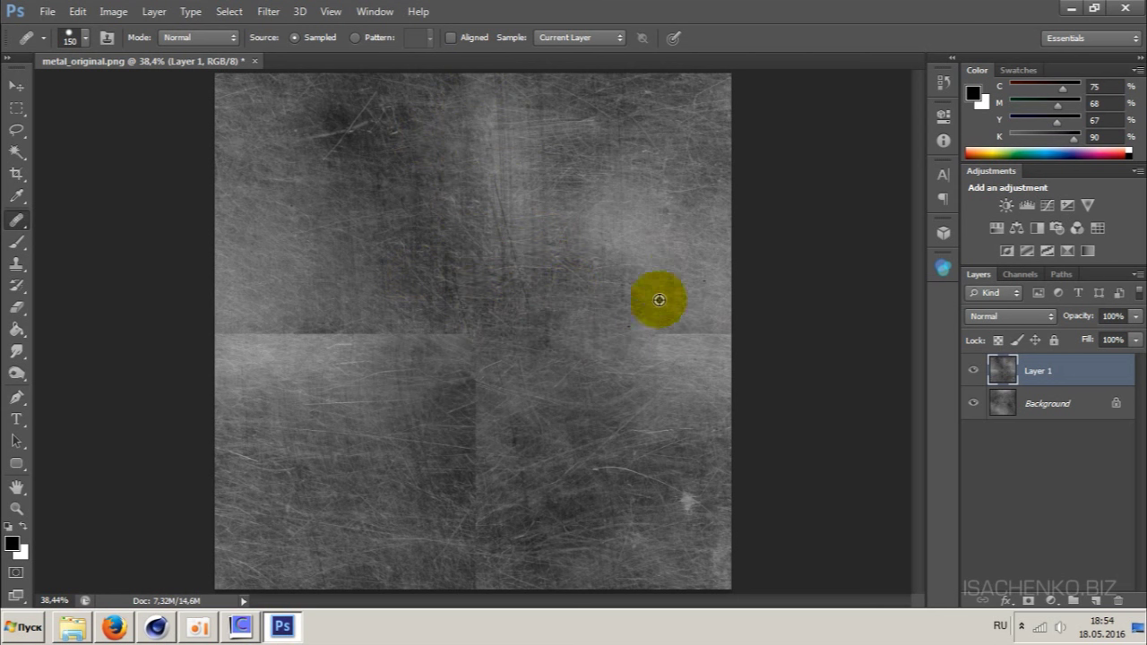
drag(661, 333, 730, 334)
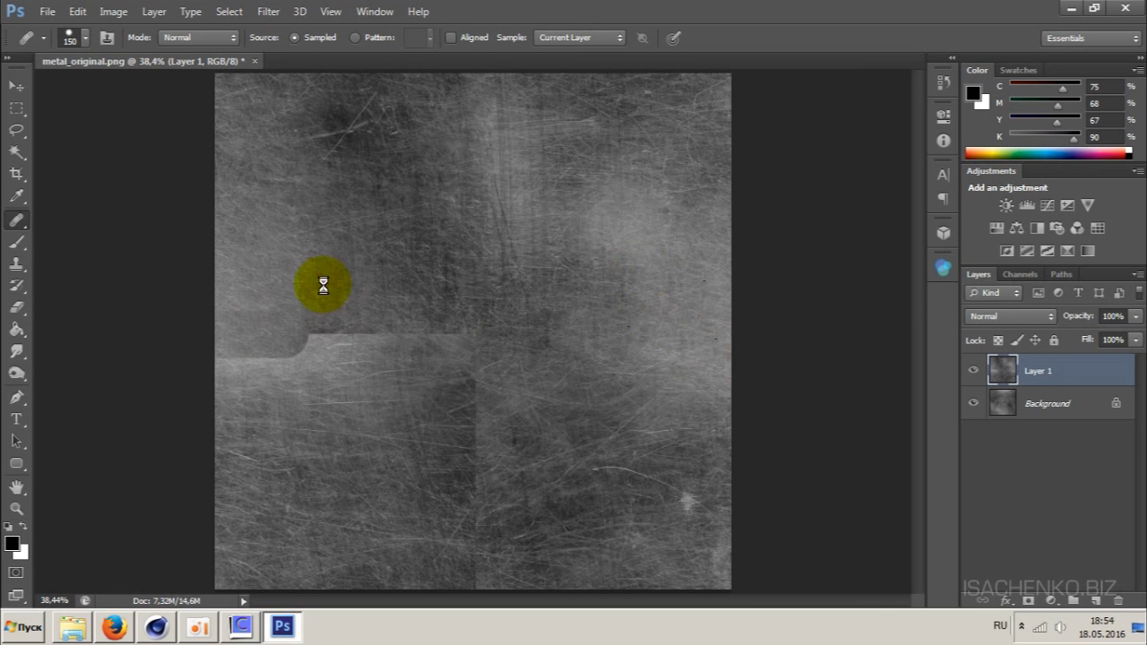
drag(305, 332, 489, 331)
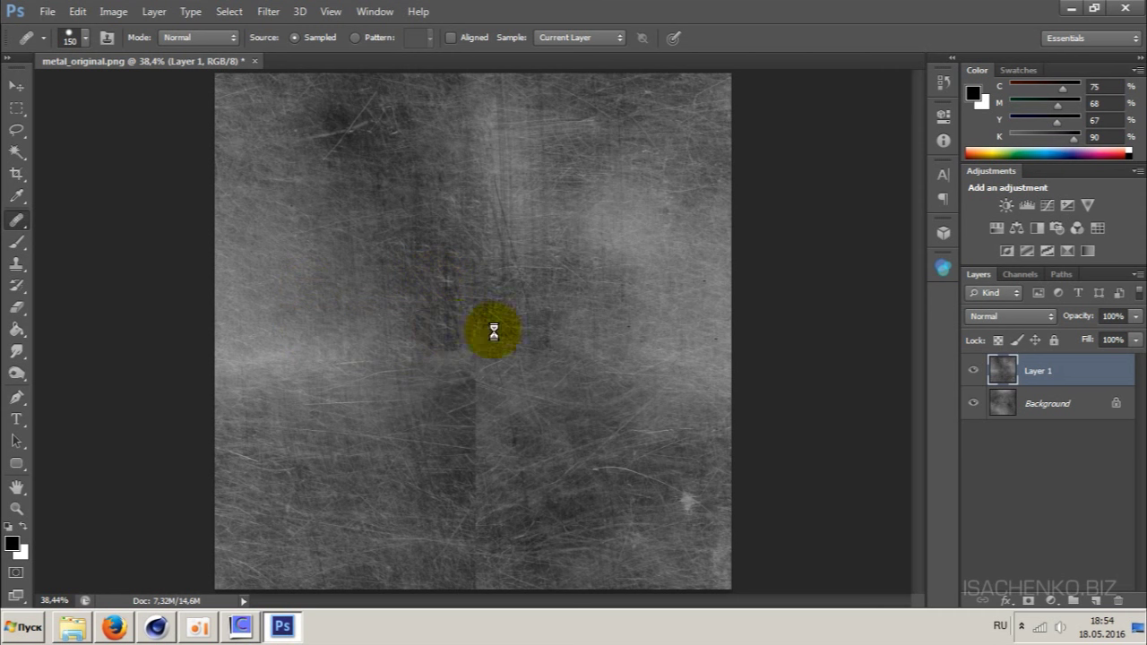
mouse_move(468, 267)
mouse_down()
mouse_move(481, 429)
mouse_move(466, 492)
mouse_move(481, 579)
mouse_up()
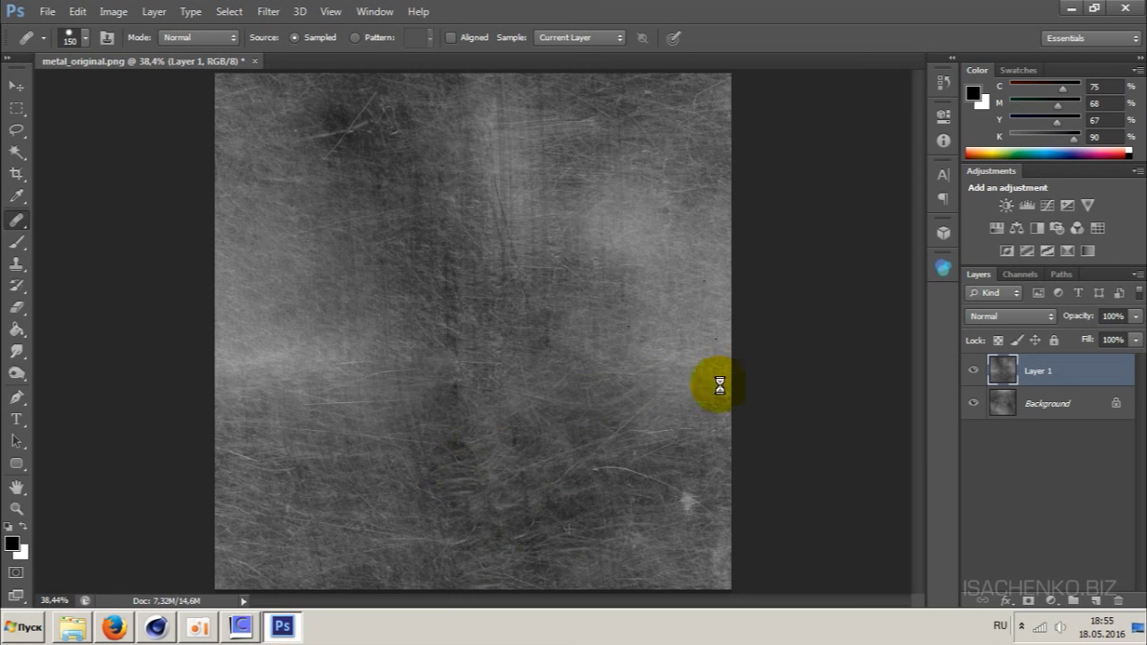
- Touch up the leftover seam marks and spots around the centre and right side
drag(662, 434, 630, 440)
click(308, 333)
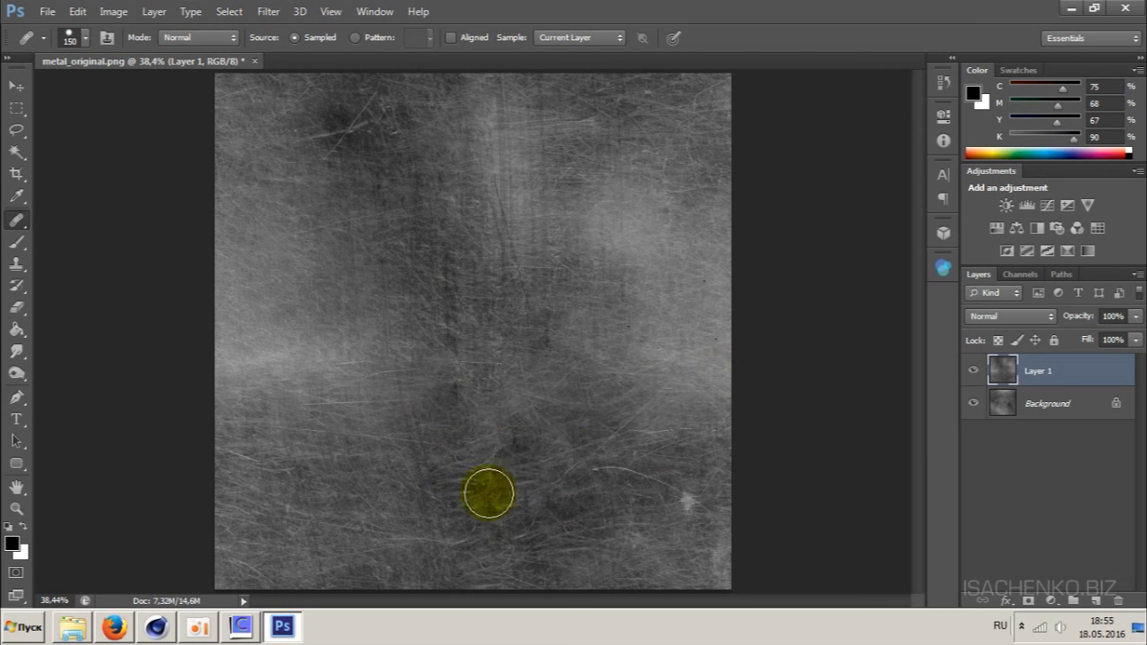
click(403, 398)
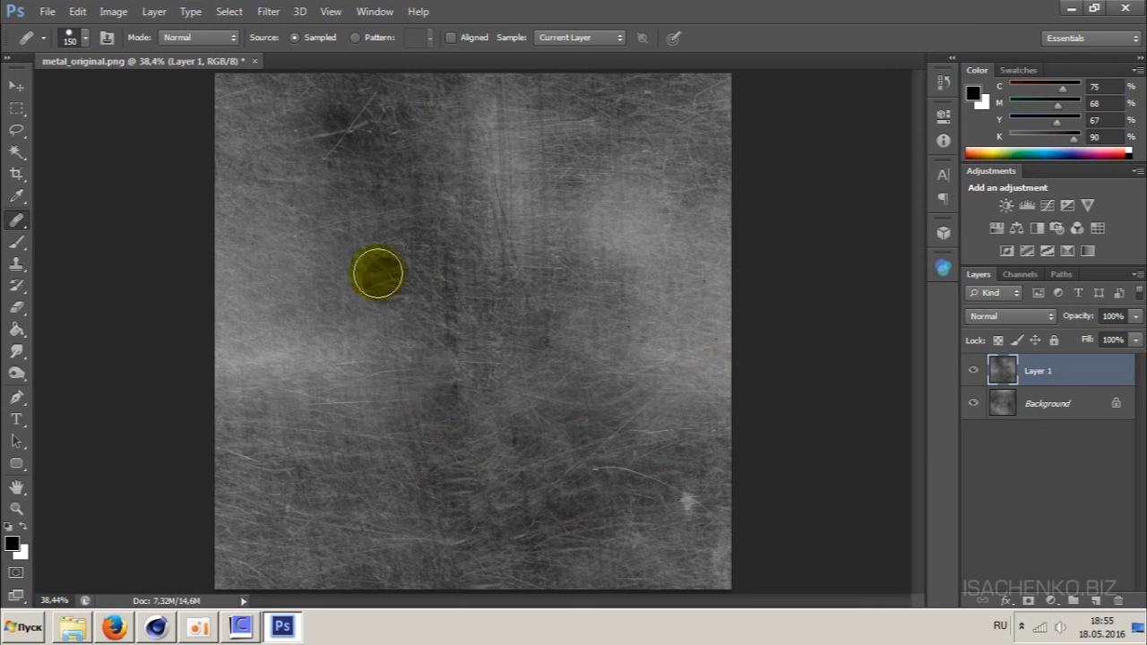
click(322, 384)
click(508, 318)
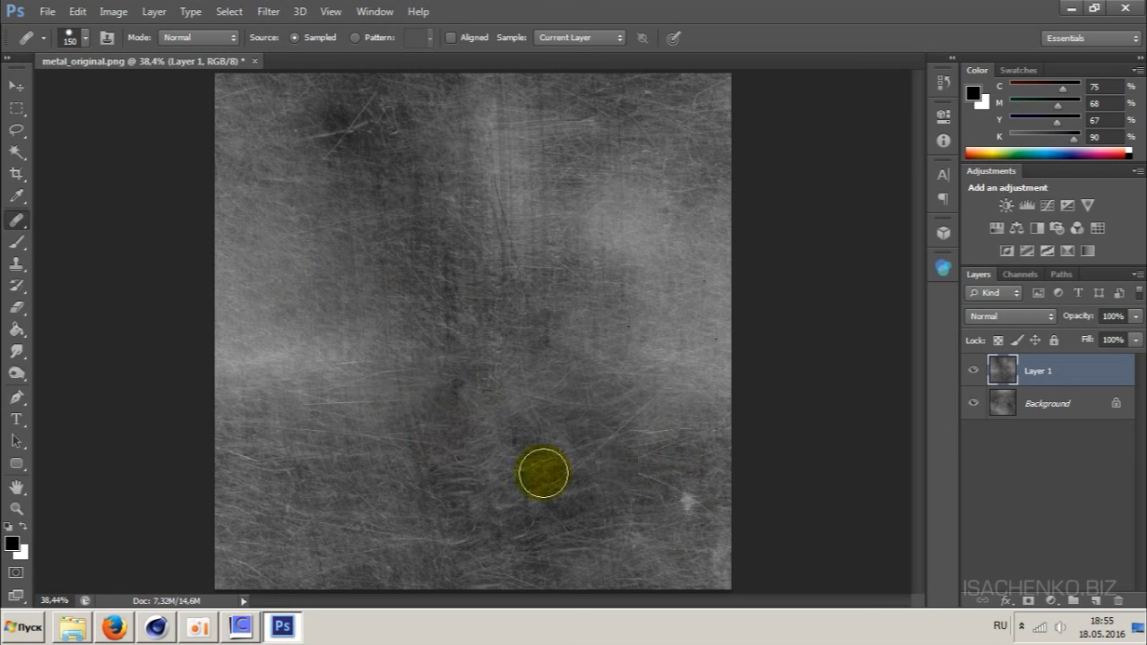
click(570, 356)
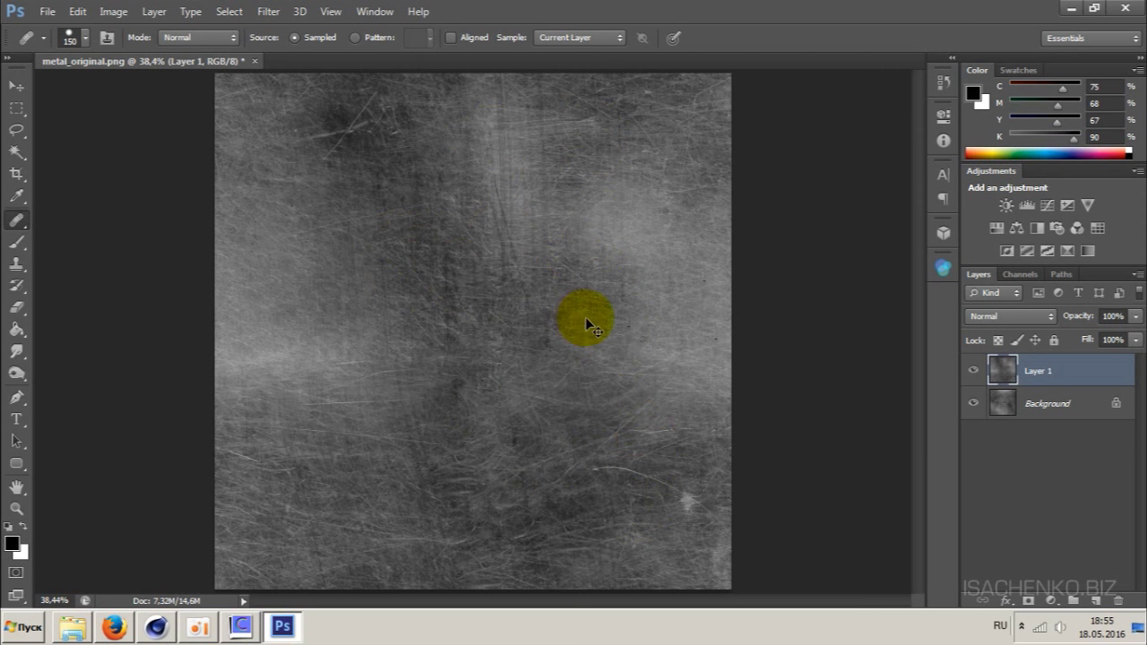
- Duplicate the healed layer, preview a trial Offset for seams, cancel it, and delete the copy
key(ctrl+j)
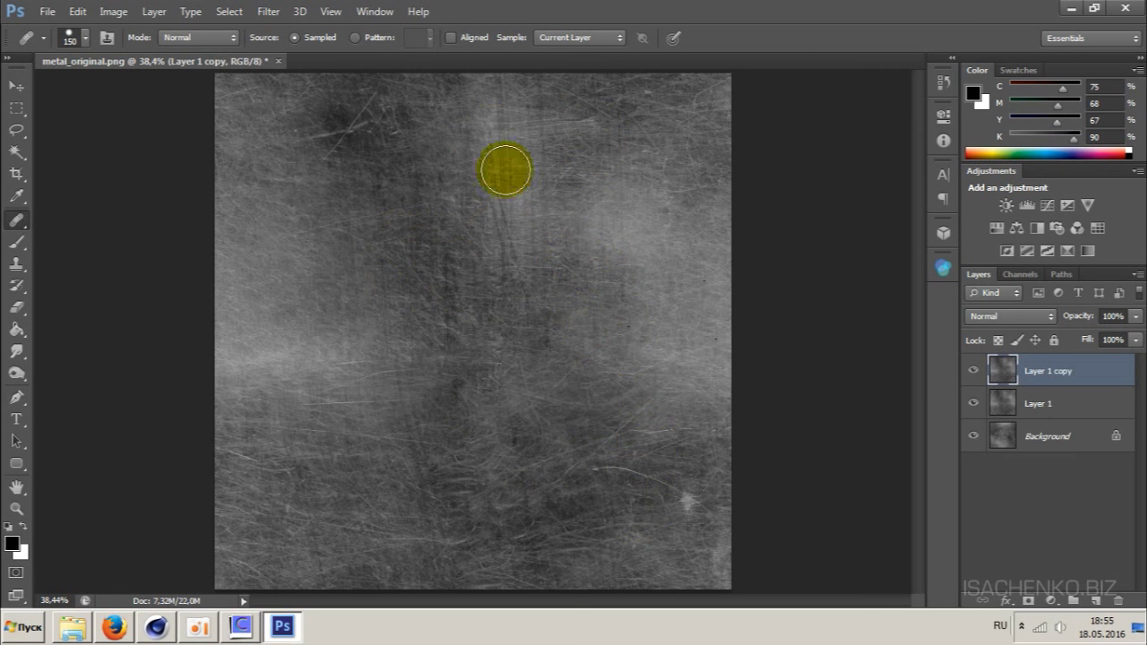
click(268, 10)
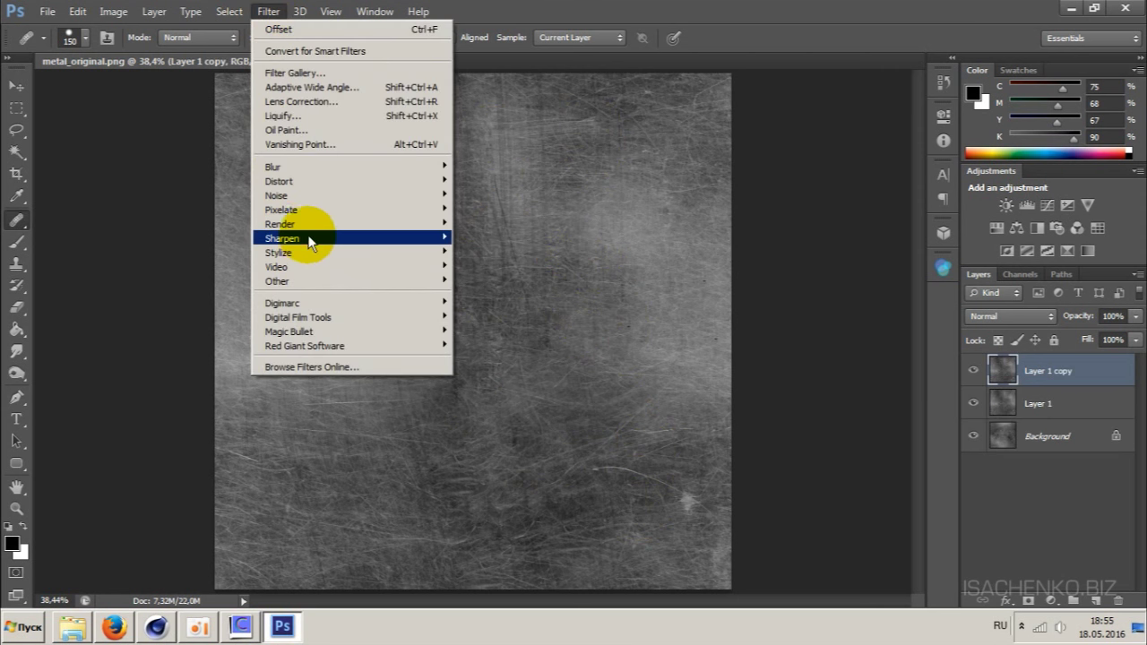
mouse_move(296, 282)
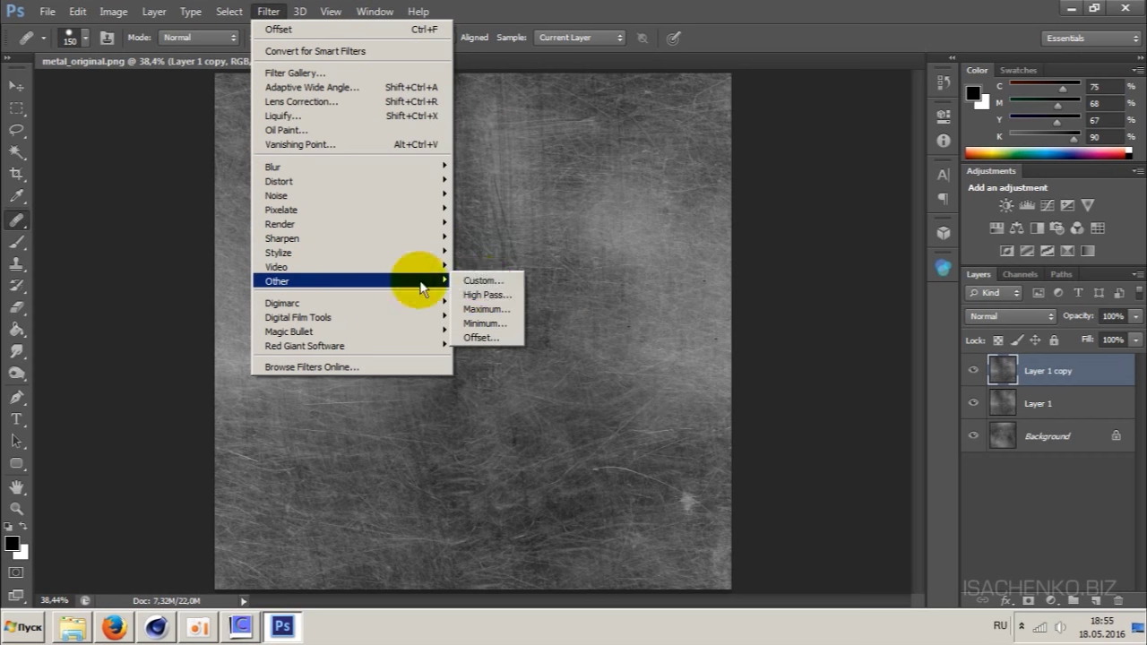
click(495, 340)
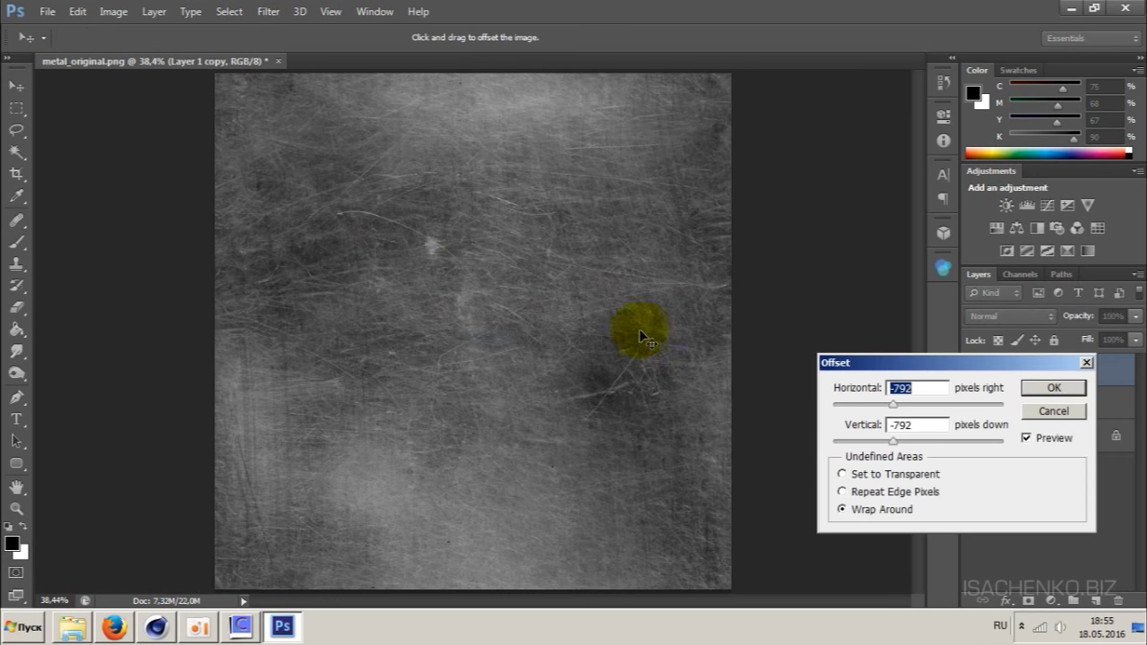
mouse_move(893, 405)
mouse_down()
mouse_move(914, 405)
mouse_move(918, 441)
mouse_up()
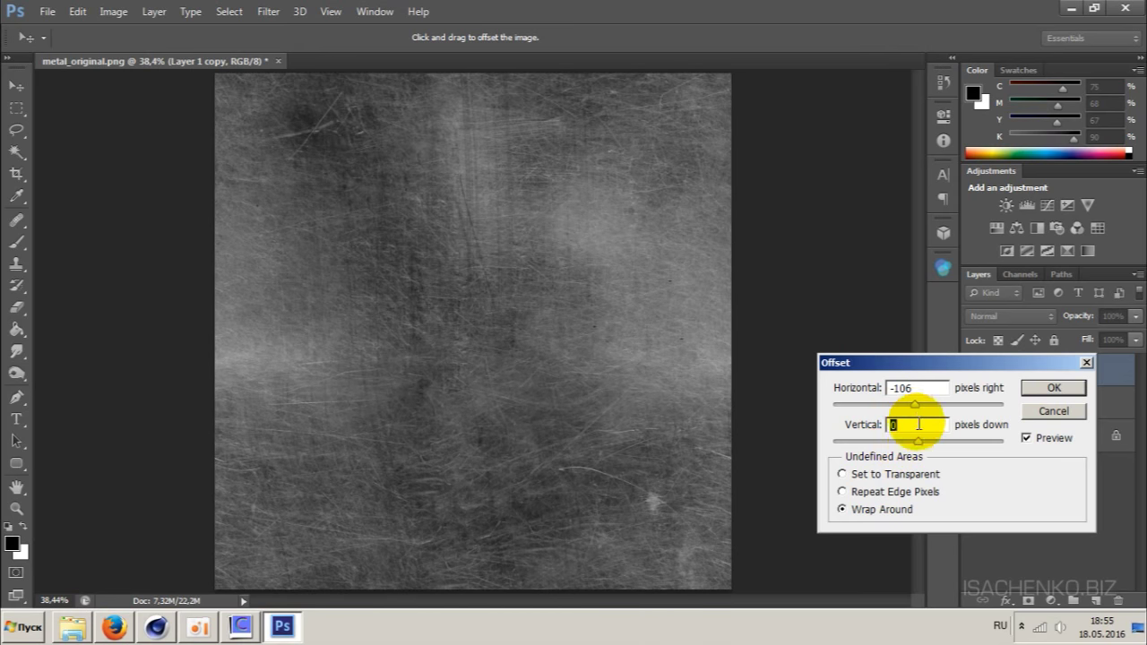
drag(924, 408, 907, 446)
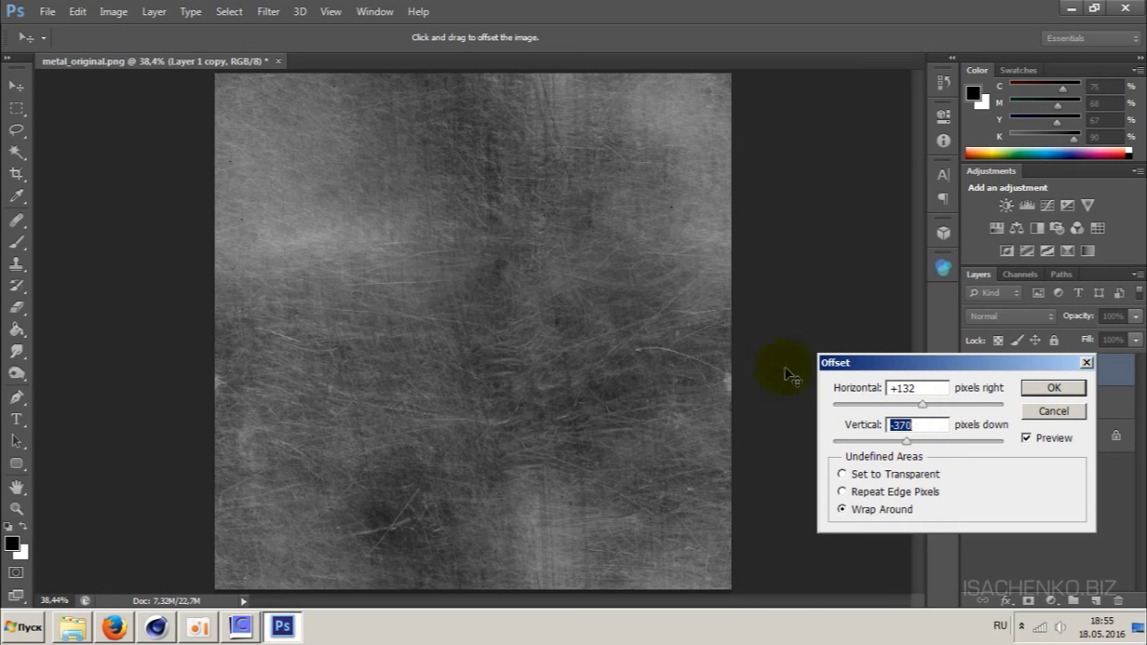
click(1054, 411)
key(j)
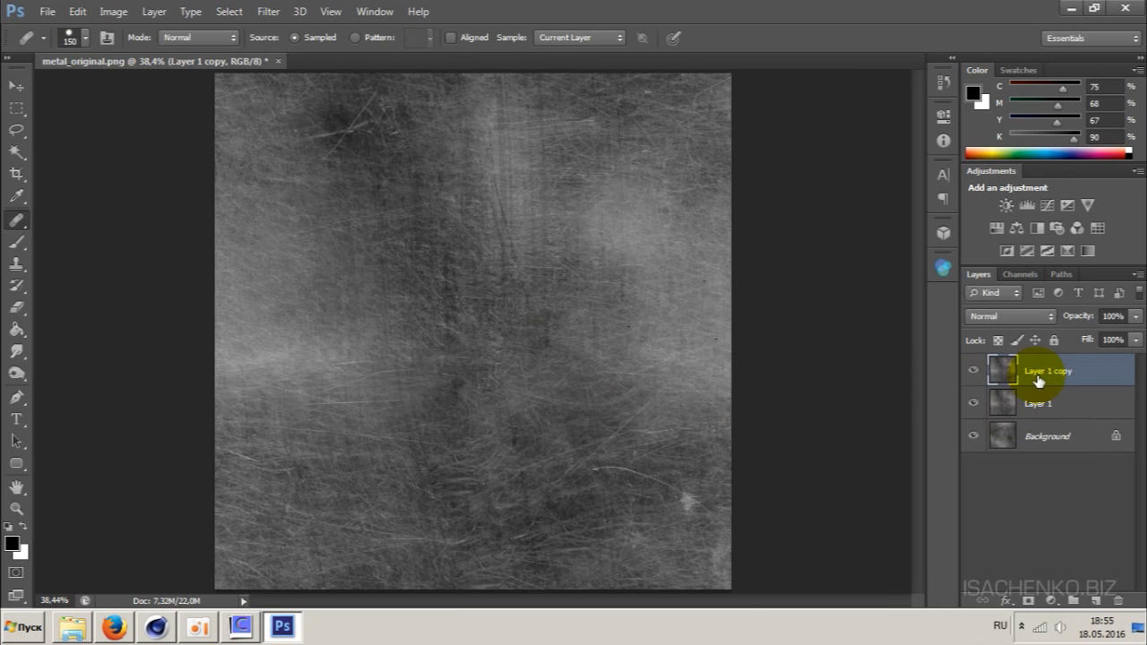
key(Delete)
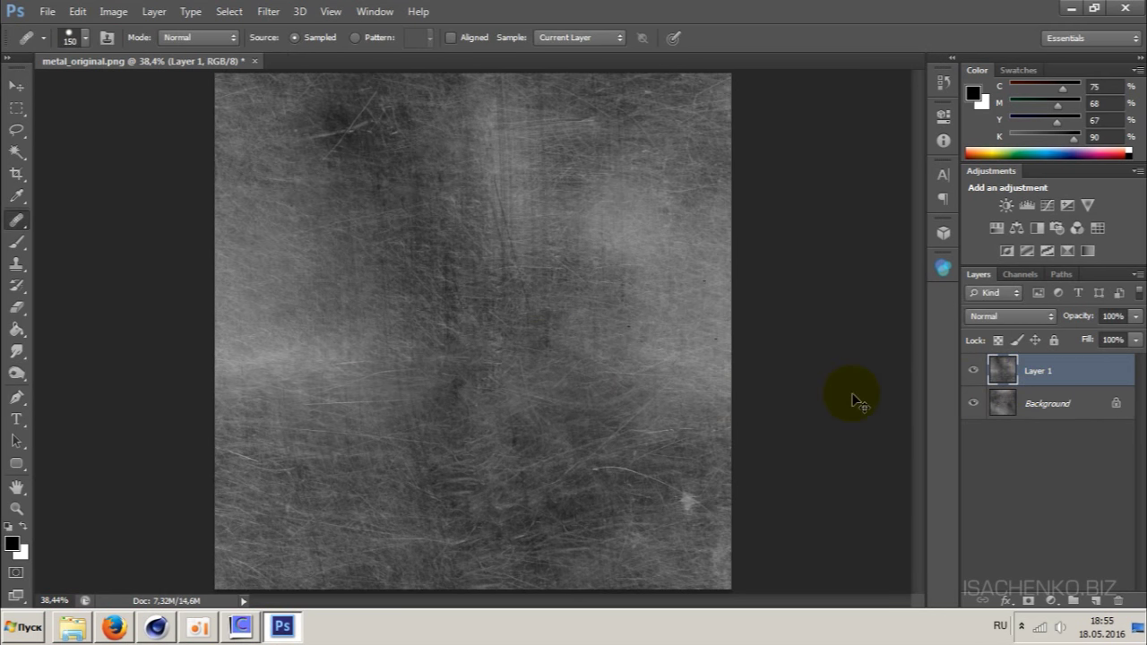
- Flatten the texture, save it as metal_original_2.png with default PNG options, and close Photoshop
key(Delete)
click(46, 10)
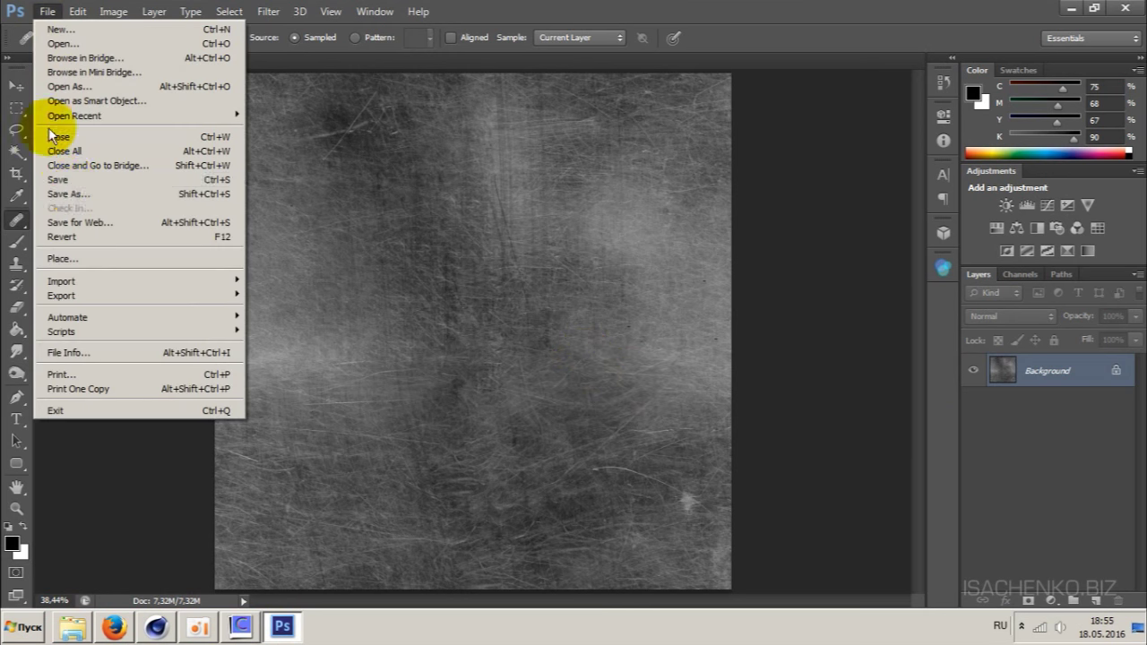
click(65, 194)
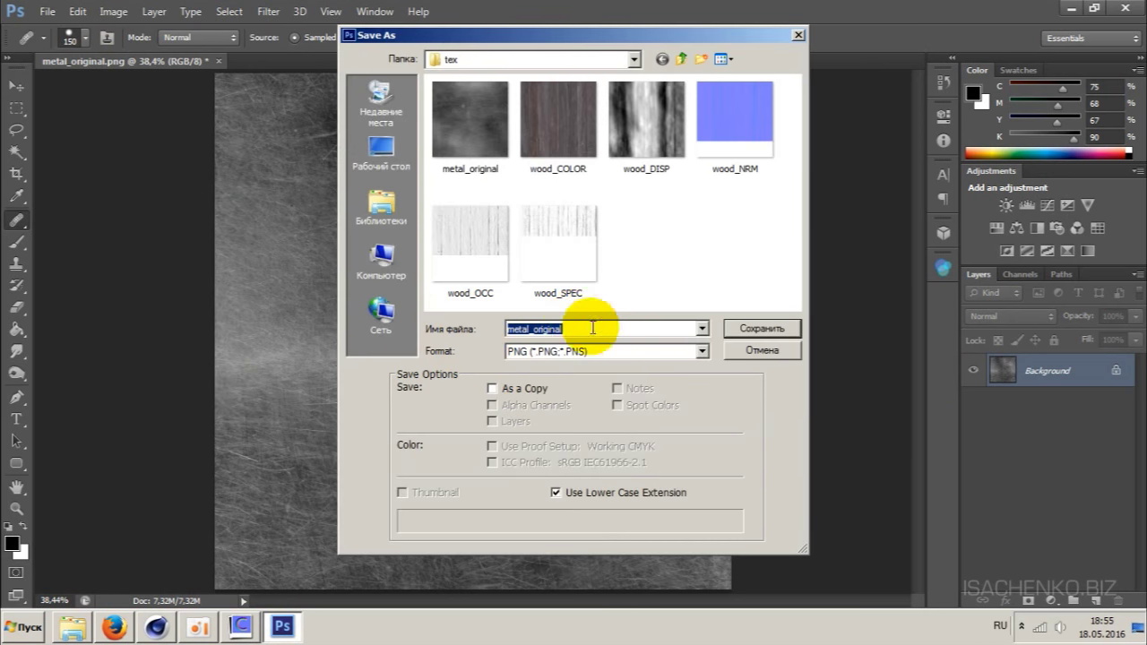
click(592, 328)
text(_2)
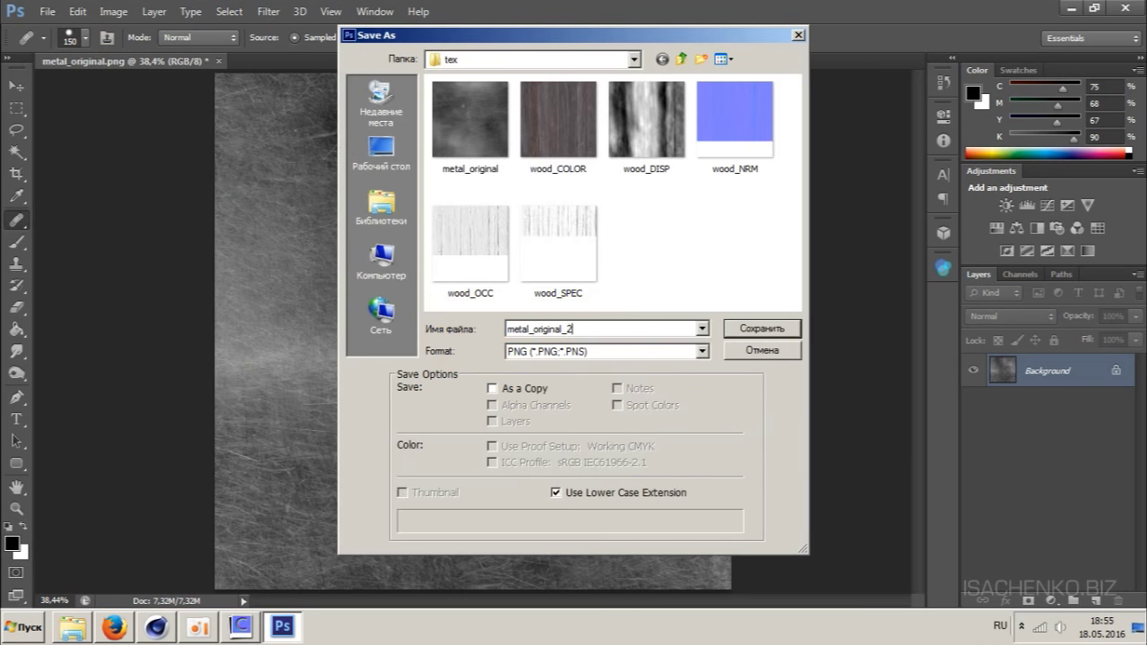
click(758, 331)
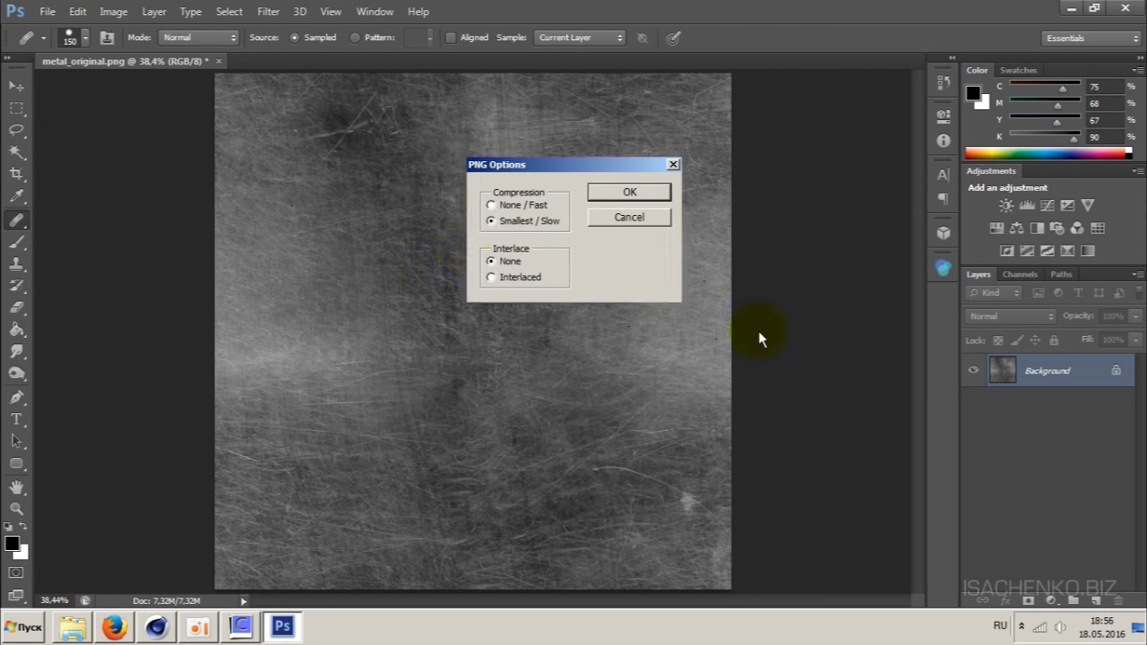
click(653, 193)
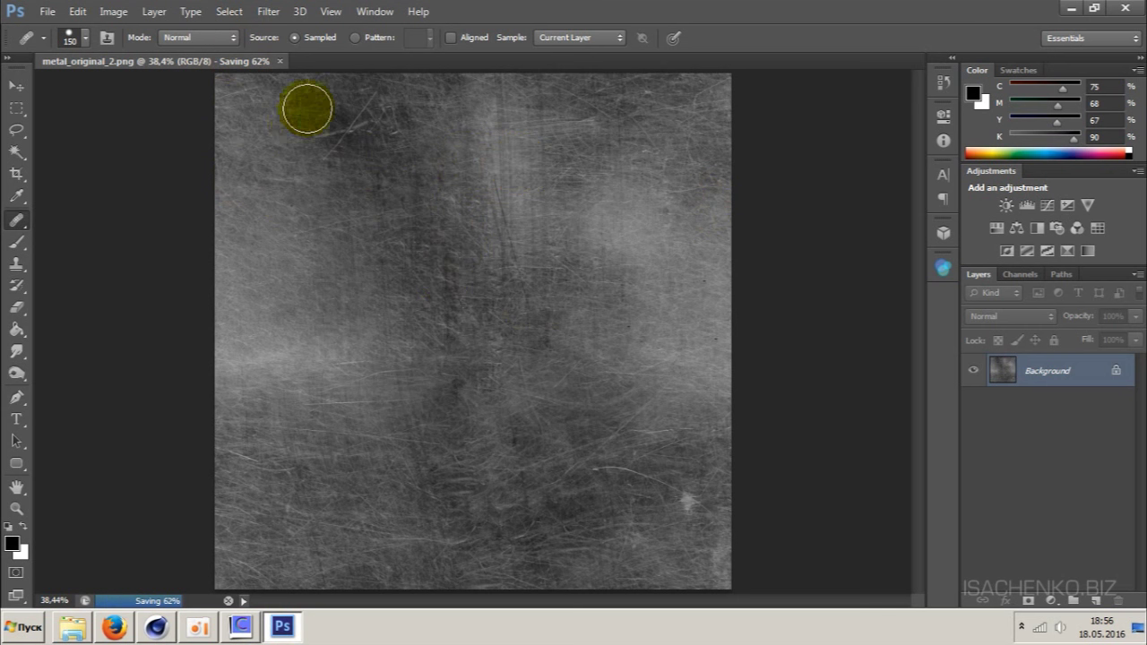
click(1138, 8)
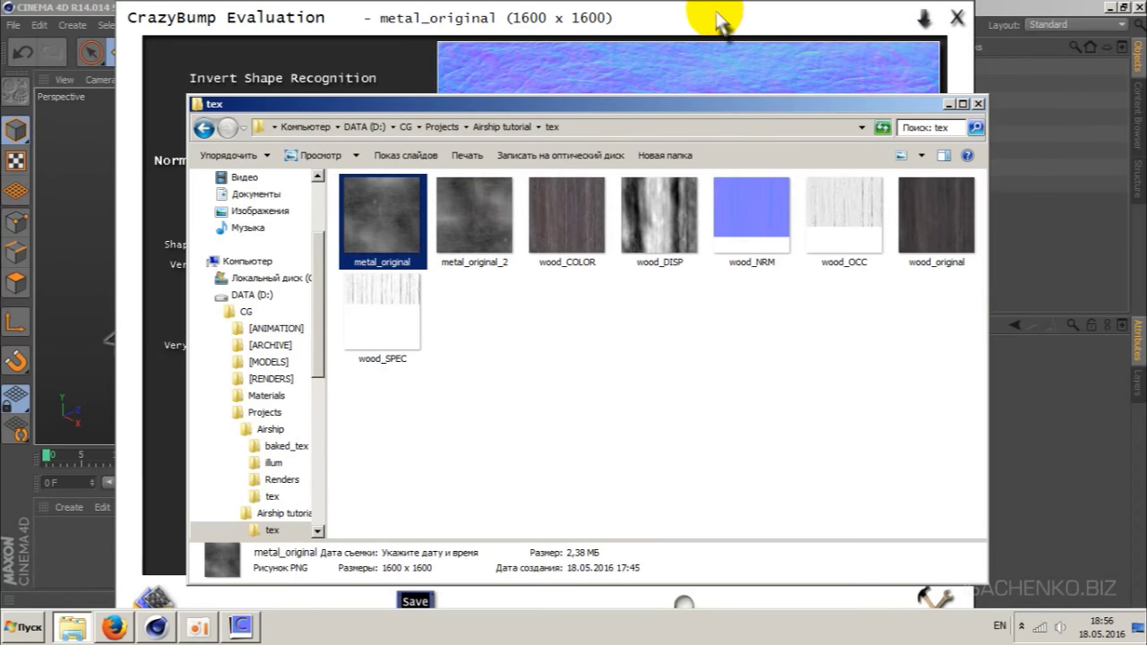
- Open metal_original_2 as a photograph in CrazyBump and select the left height shape
click(767, 112)
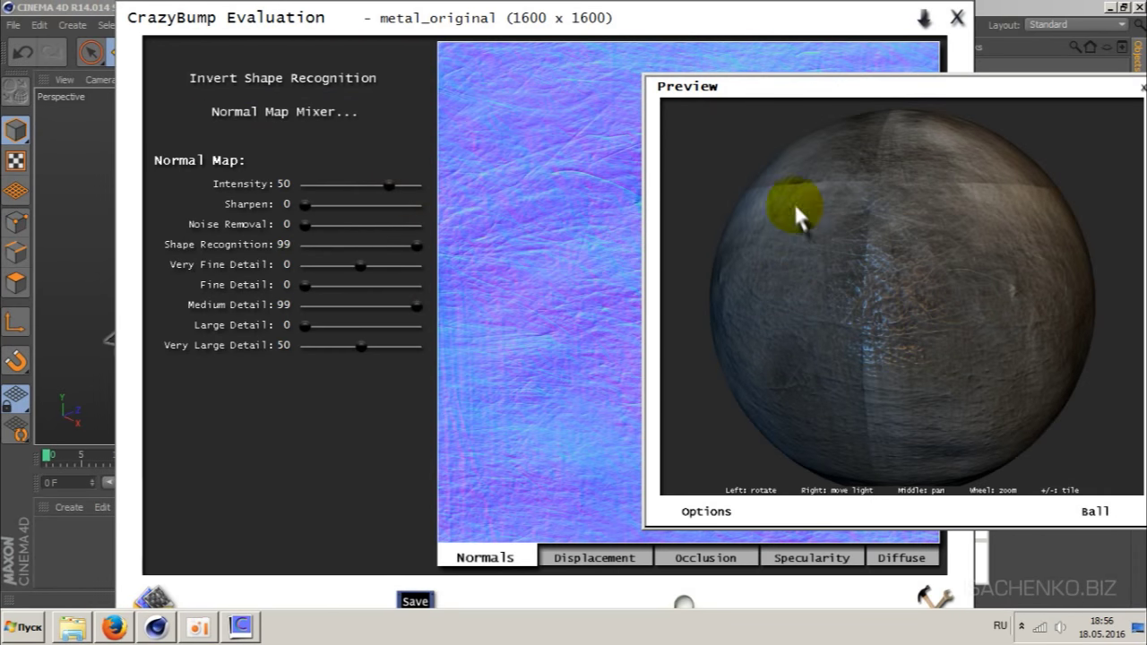
click(154, 600)
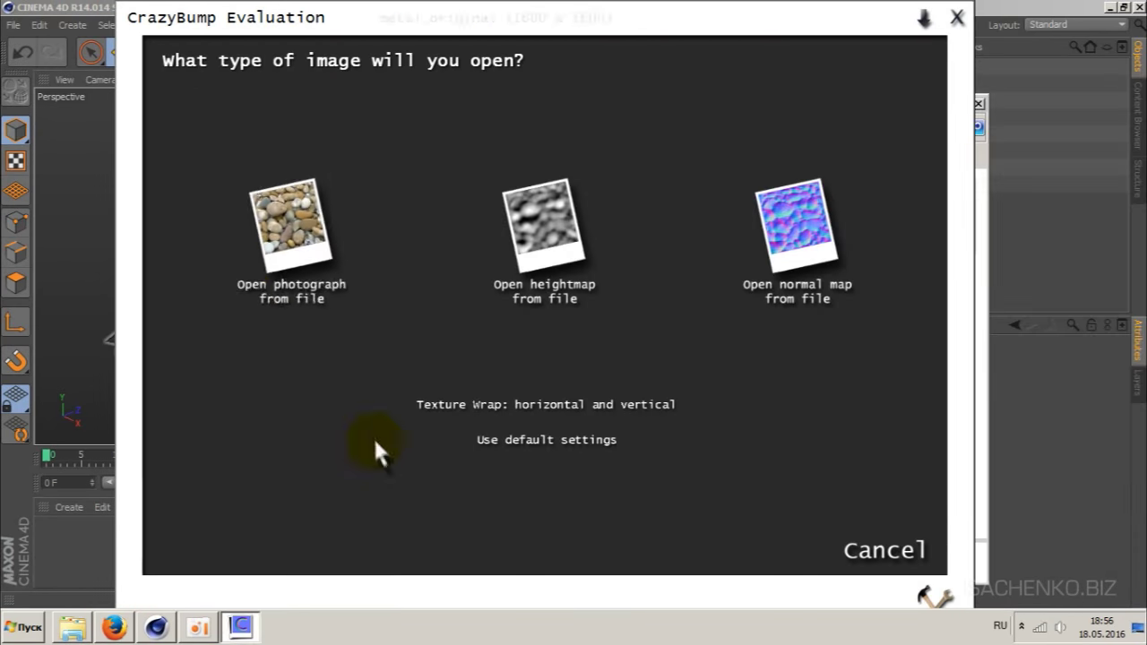
click(278, 226)
click(502, 280)
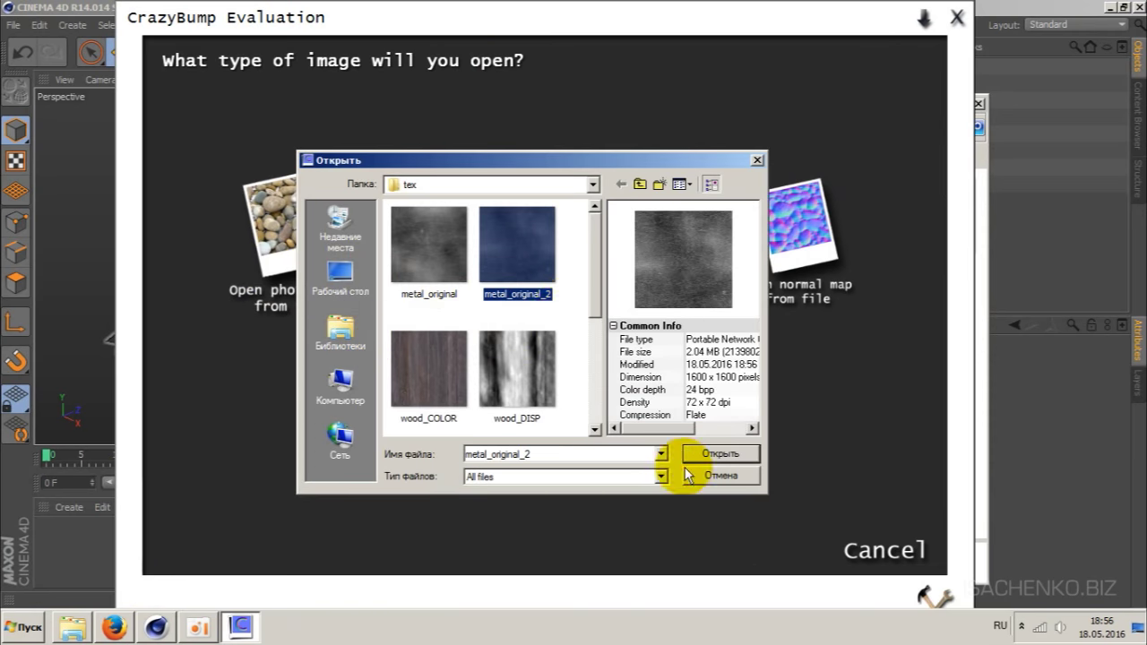
click(690, 454)
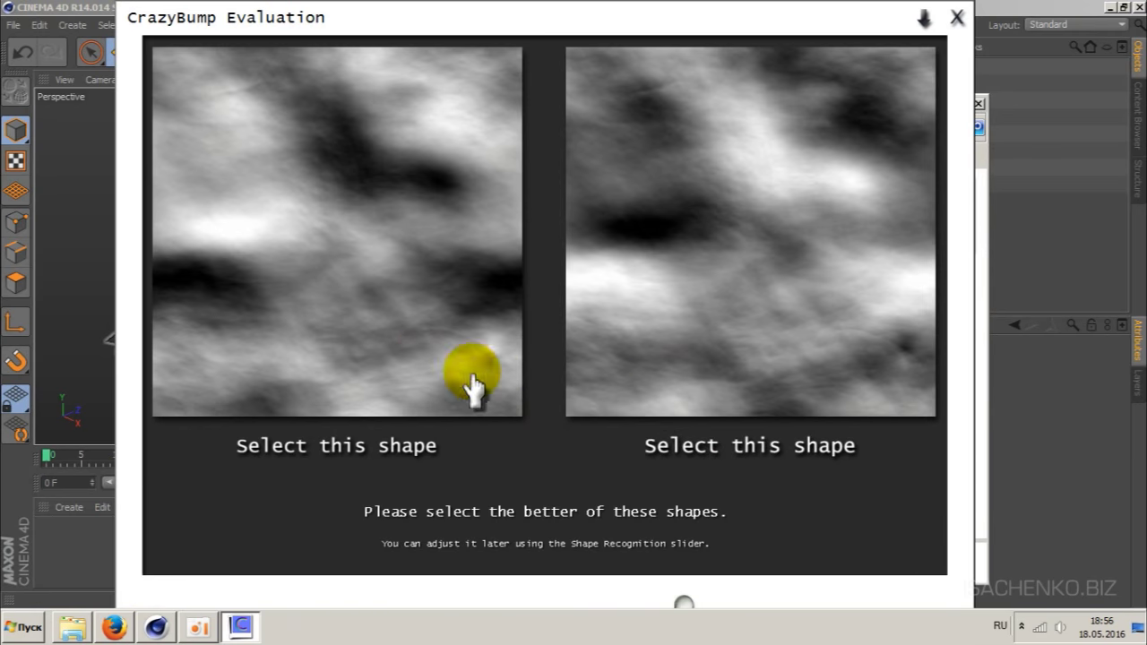
click(517, 384)
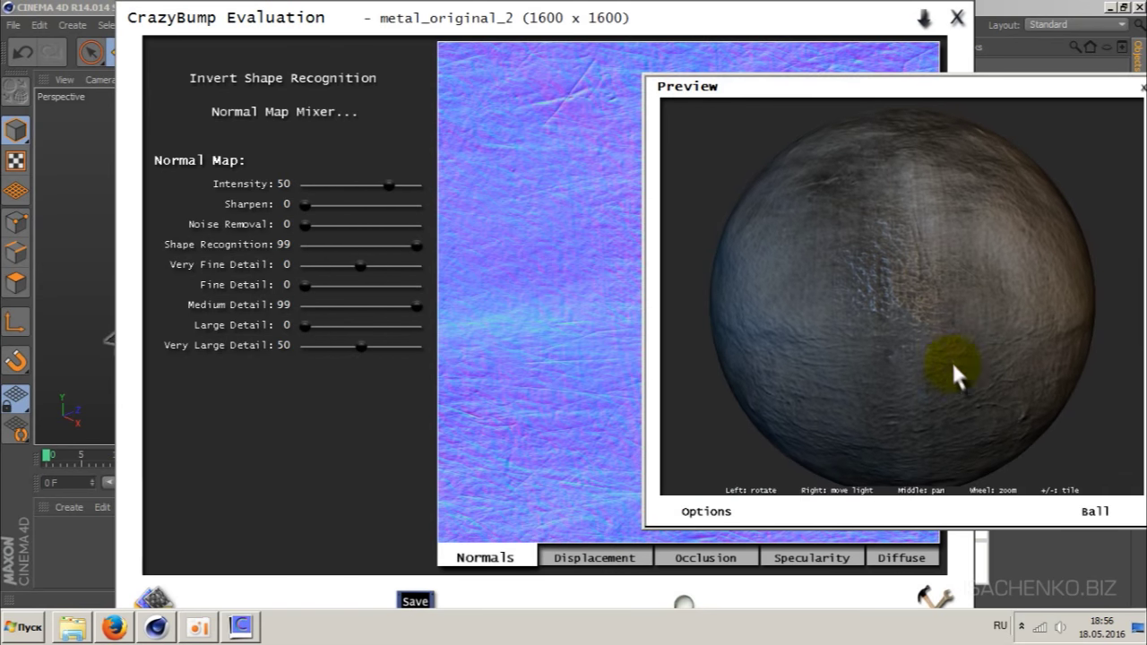
- Rotate the preview sphere to inspect the nearly flat metal normal map
mouse_move(954, 366)
mouse_down()
mouse_move(1013, 289)
mouse_move(858, 397)
mouse_move(953, 377)
mouse_move(838, 402)
mouse_move(785, 325)
mouse_move(789, 312)
mouse_move(963, 257)
mouse_move(1027, 266)
mouse_move(893, 267)
mouse_move(833, 385)
mouse_move(896, 308)
mouse_move(1019, 351)
mouse_move(835, 358)
mouse_move(976, 328)
mouse_move(882, 349)
mouse_move(1004, 344)
mouse_move(829, 348)
mouse_move(973, 350)
mouse_move(902, 341)
mouse_move(932, 345)
mouse_up()
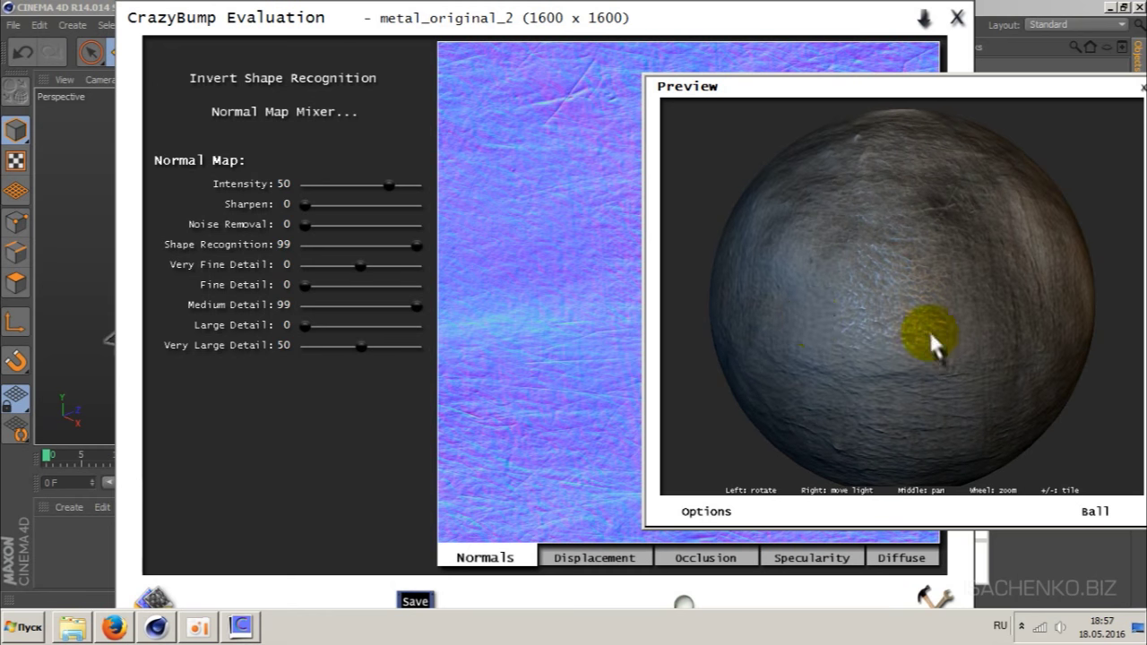
mouse_move(811, 330)
mouse_down()
mouse_move(866, 320)
mouse_move(825, 313)
mouse_move(809, 338)
mouse_move(773, 337)
mouse_move(832, 325)
mouse_move(768, 300)
mouse_move(840, 294)
mouse_move(821, 308)
mouse_move(776, 308)
mouse_move(905, 281)
mouse_move(896, 302)
mouse_move(856, 313)
mouse_move(959, 235)
mouse_up()
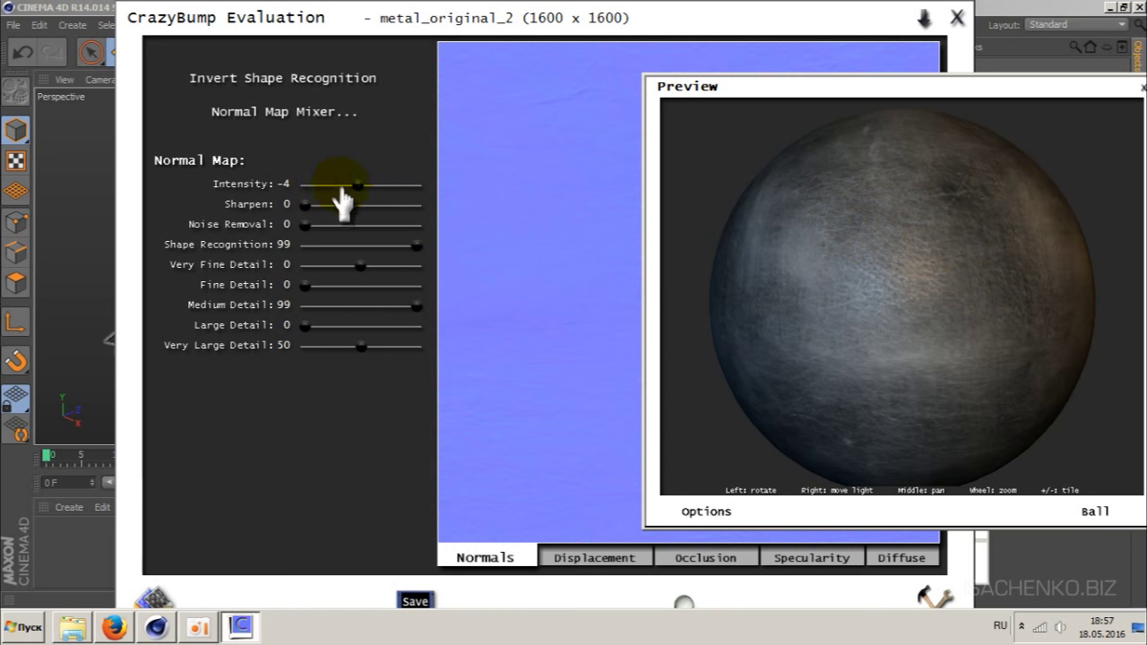
- Set the normal map to Intensity -19, Sharpen 45, Very Fine Detail 35, Very Large Detail 20
drag(357, 188, 353, 182)
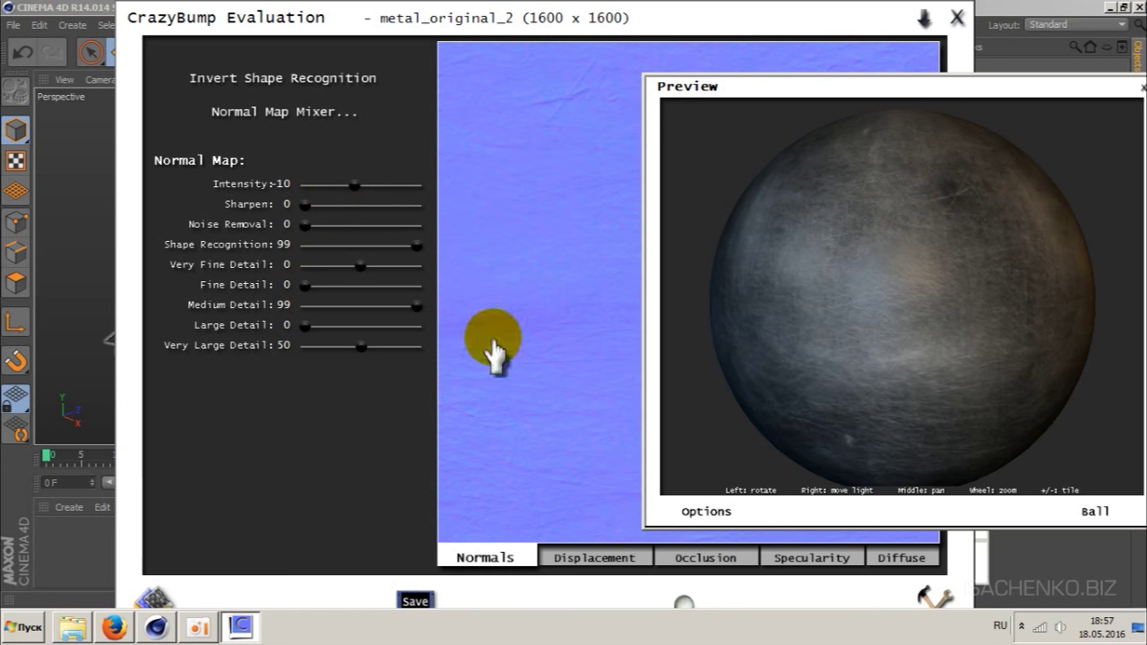
mouse_move(838, 342)
mouse_down()
mouse_move(799, 275)
mouse_move(911, 219)
mouse_up()
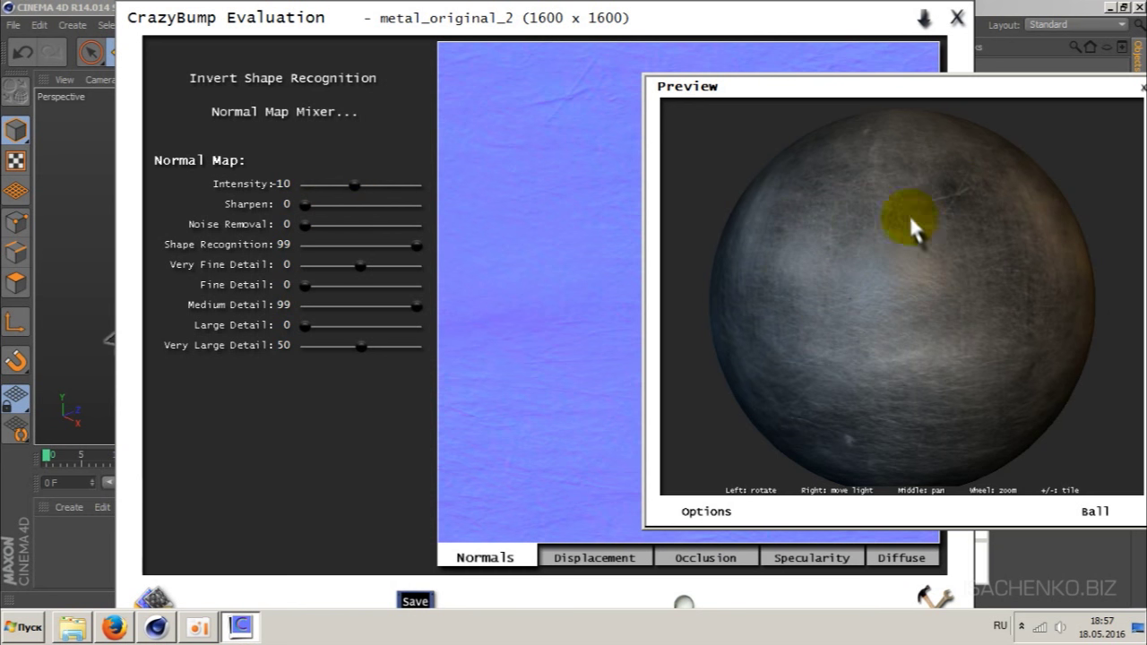
drag(811, 354, 897, 335)
click(354, 185)
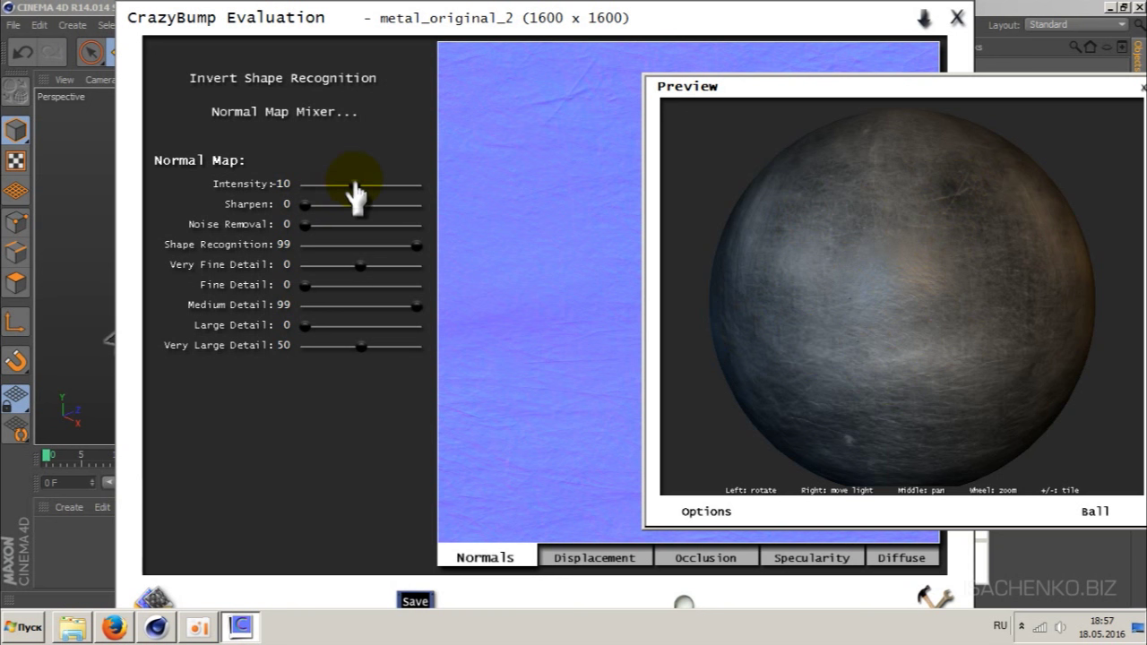
drag(354, 185, 348, 188)
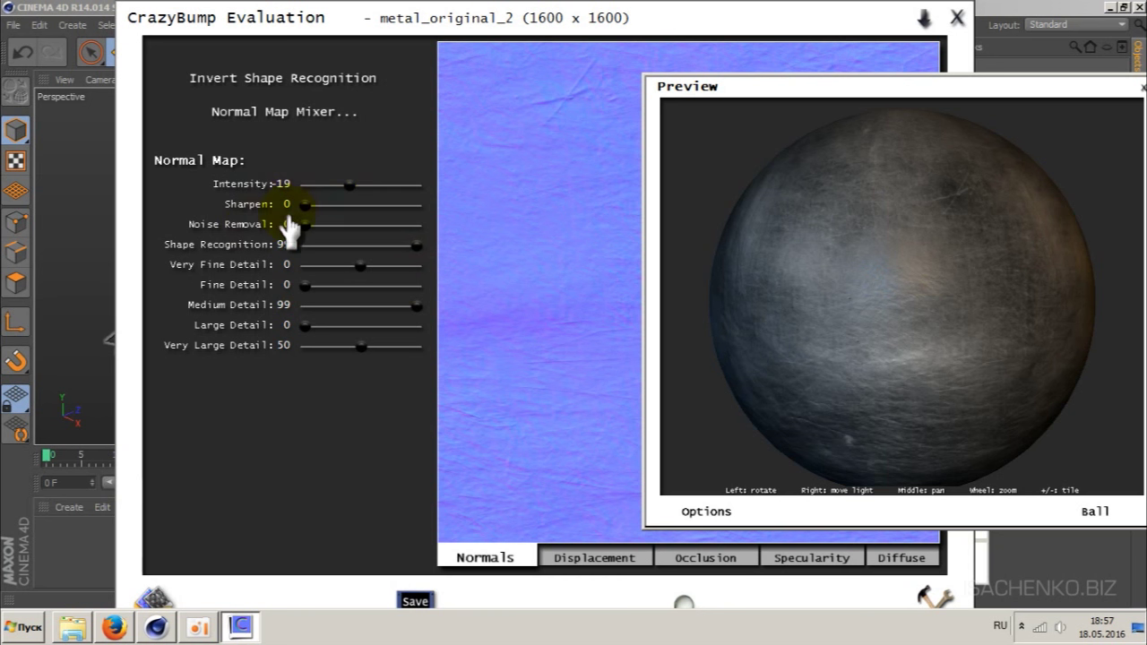
drag(305, 204, 354, 214)
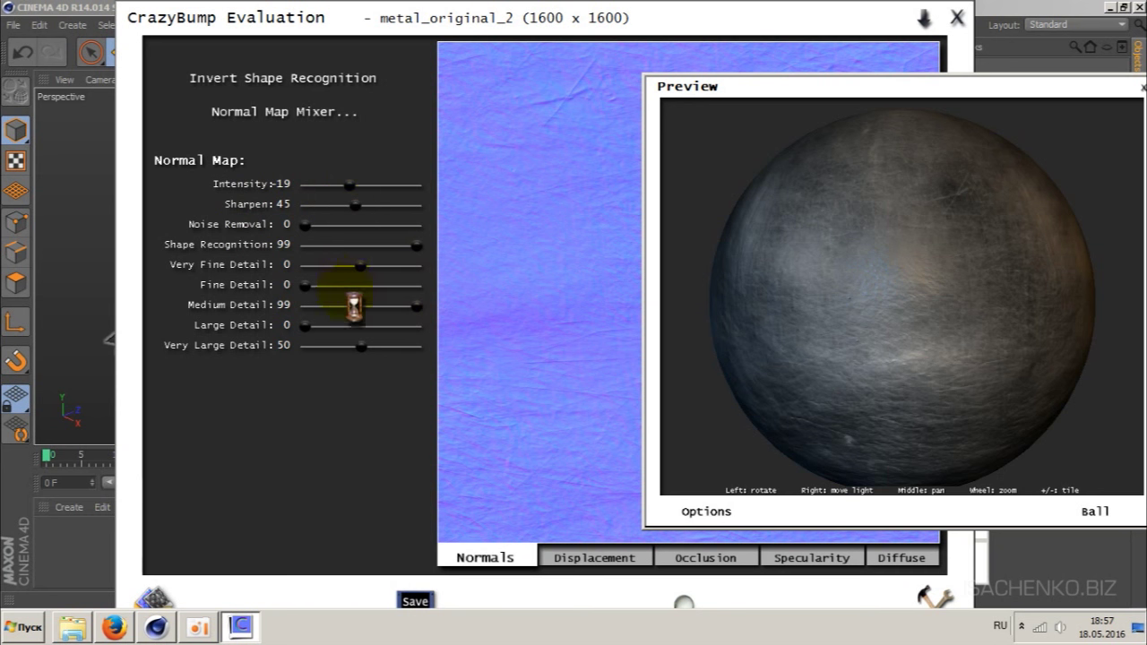
drag(341, 266, 401, 268)
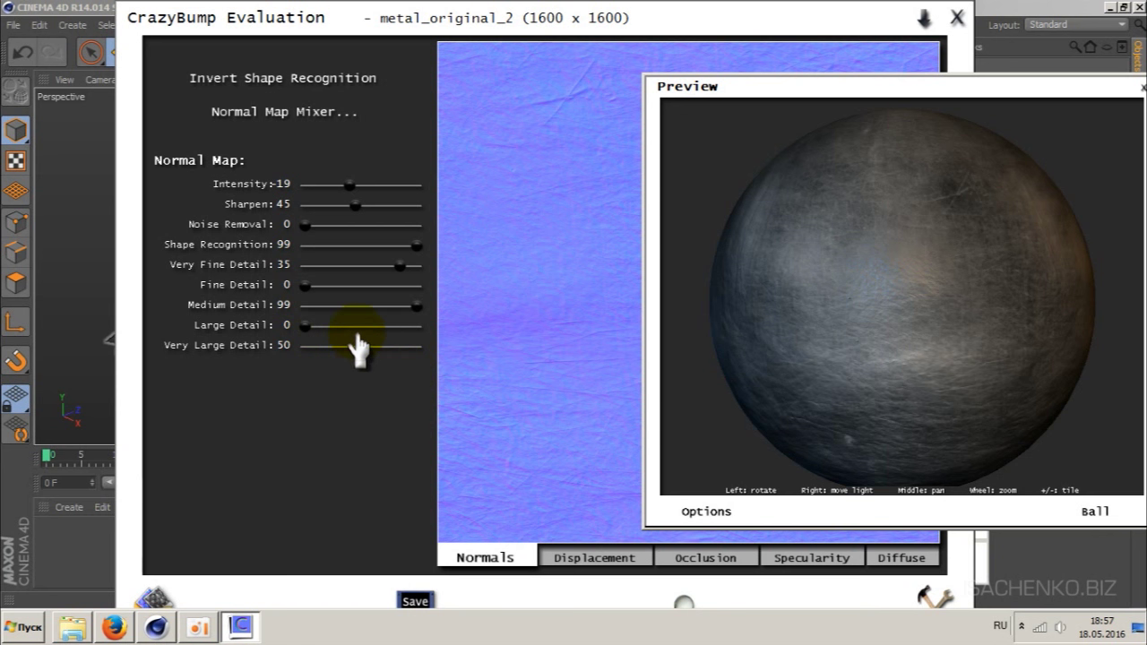
drag(360, 346, 330, 346)
- Set the Displacement Depth slider to 30 and the Occlusion Lighten slider to 20
click(587, 560)
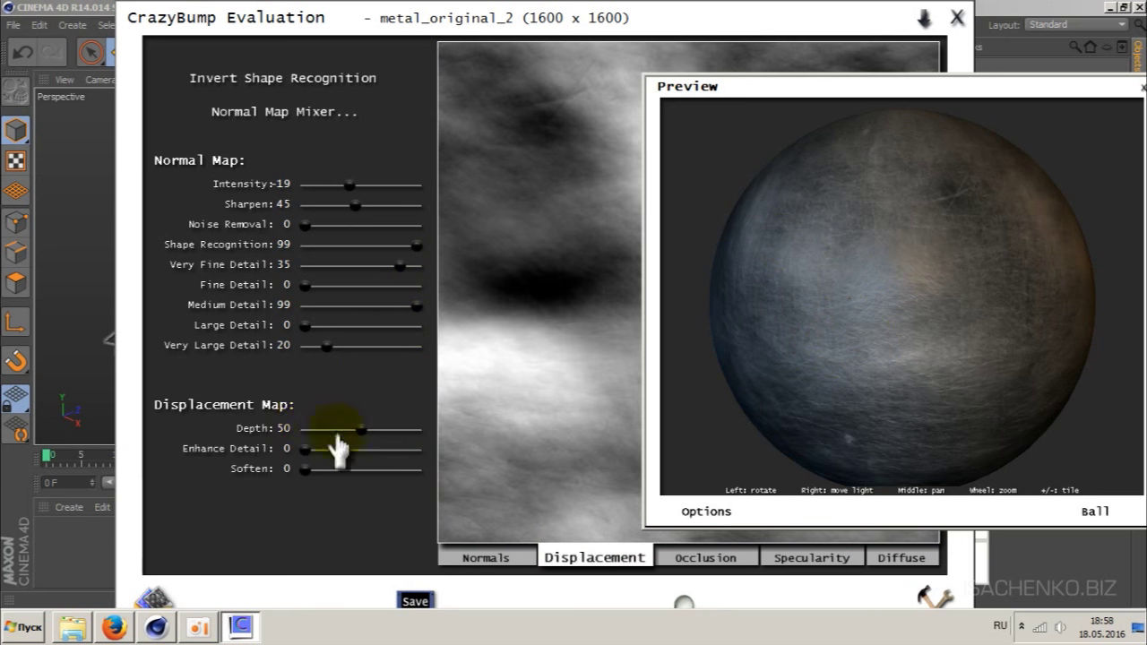
mouse_move(363, 435)
mouse_down()
mouse_move(341, 436)
mouse_move(345, 454)
mouse_up()
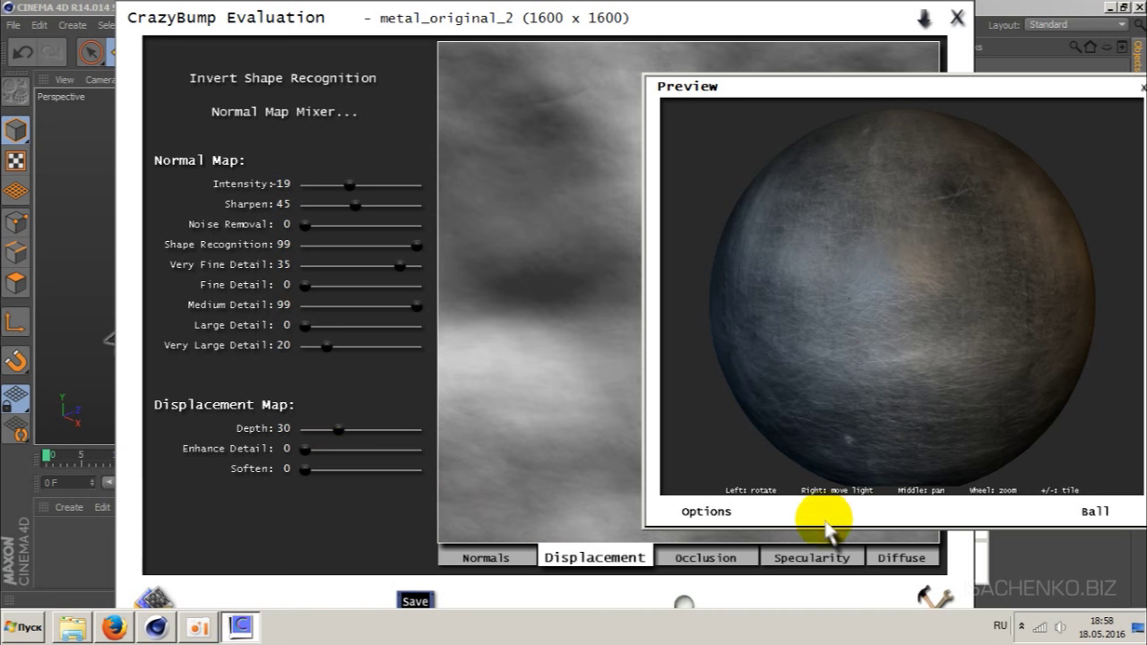
click(705, 558)
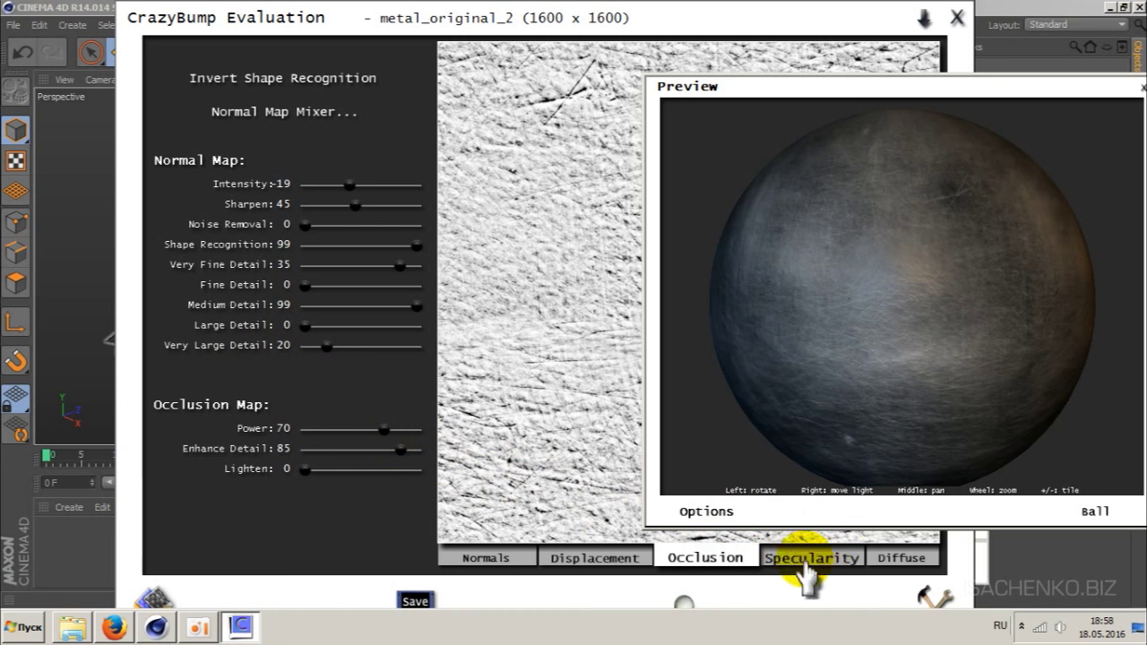
drag(305, 470, 324, 470)
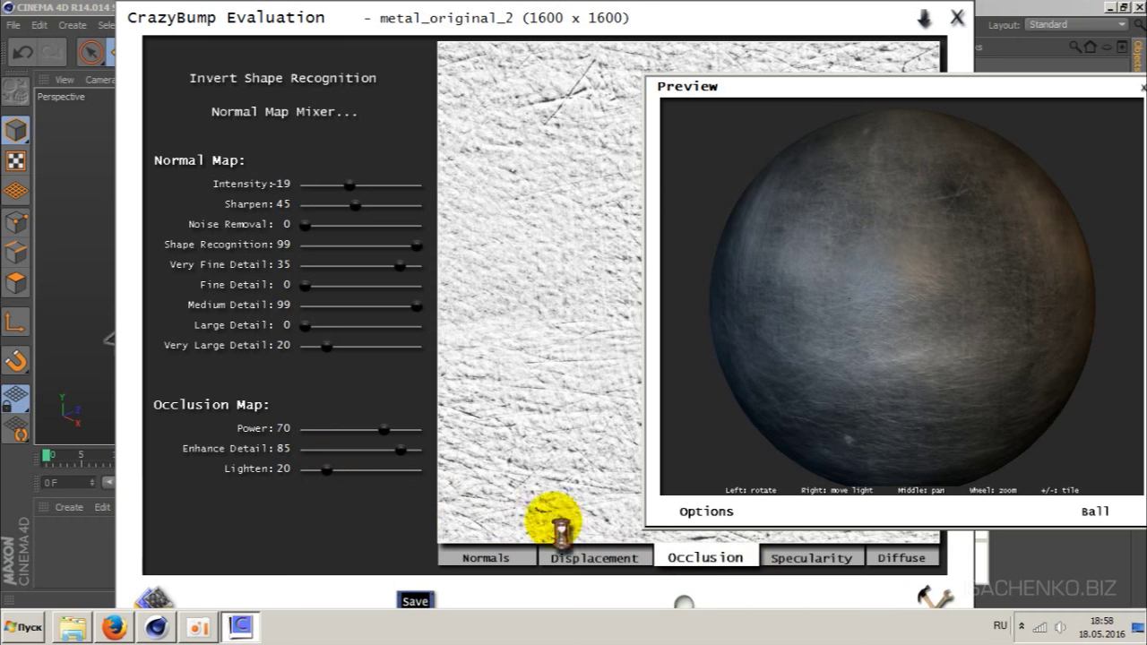
- On the Specularity tab, set the metal map's Brightness to 99 and Contrast to 80
click(814, 558)
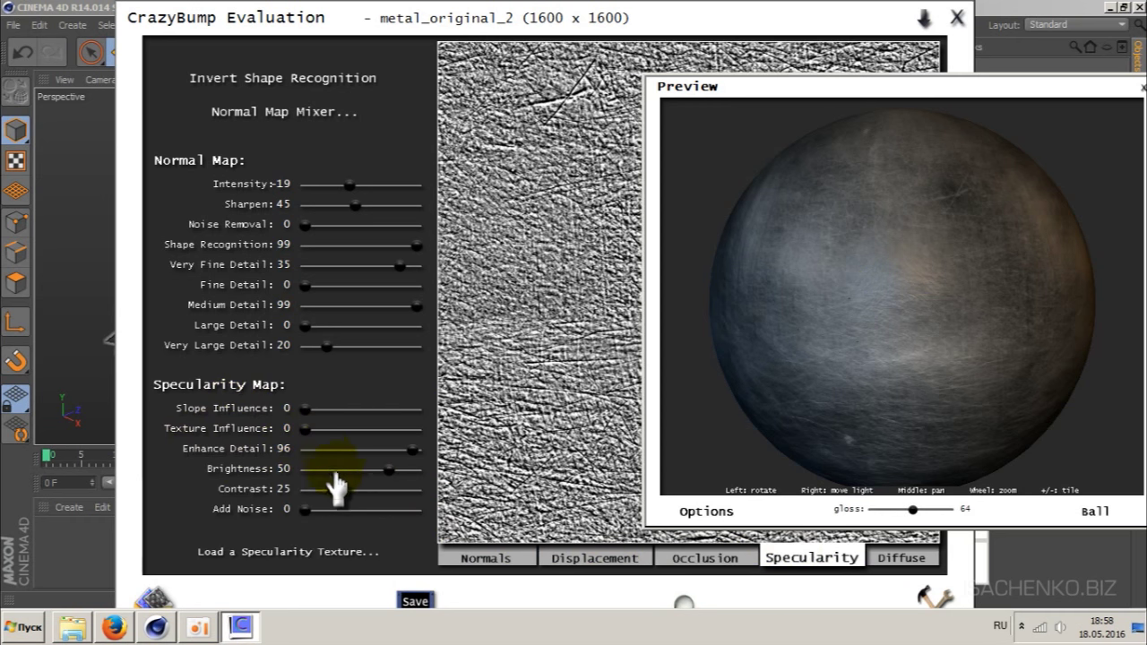
drag(389, 469, 448, 468)
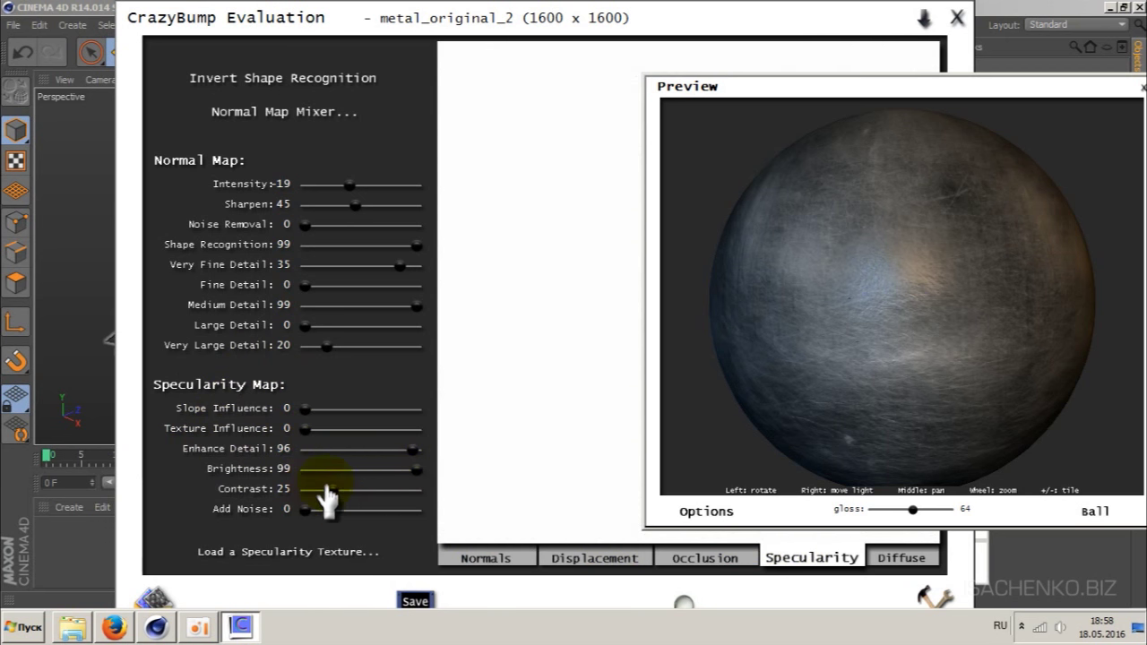
drag(334, 502, 375, 504)
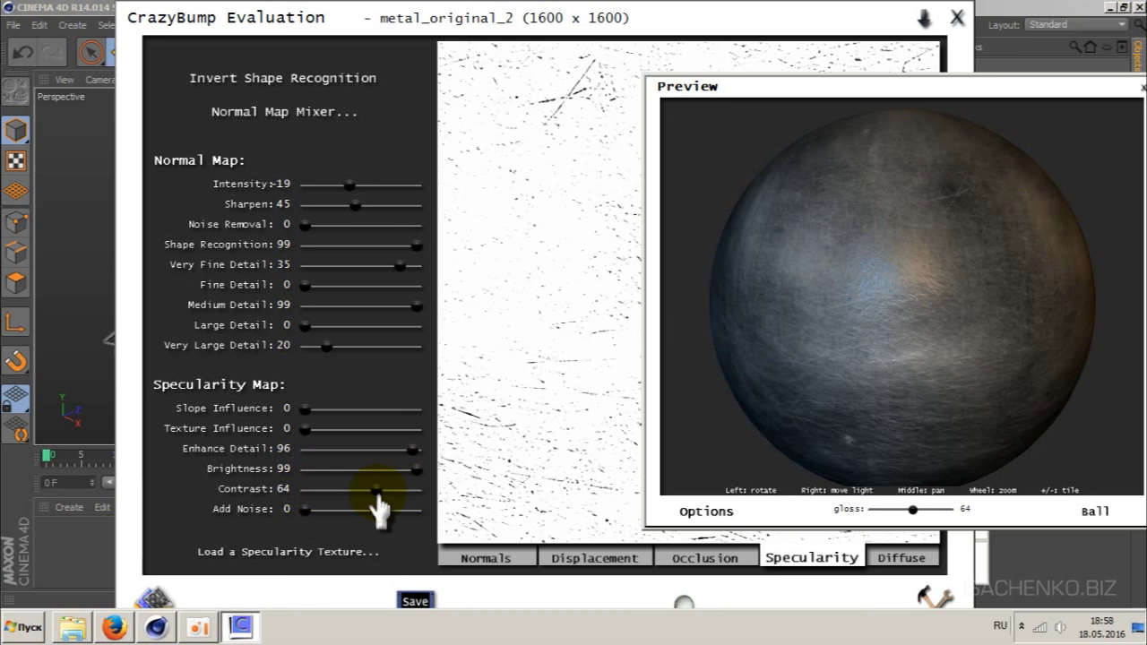
drag(379, 506, 395, 502)
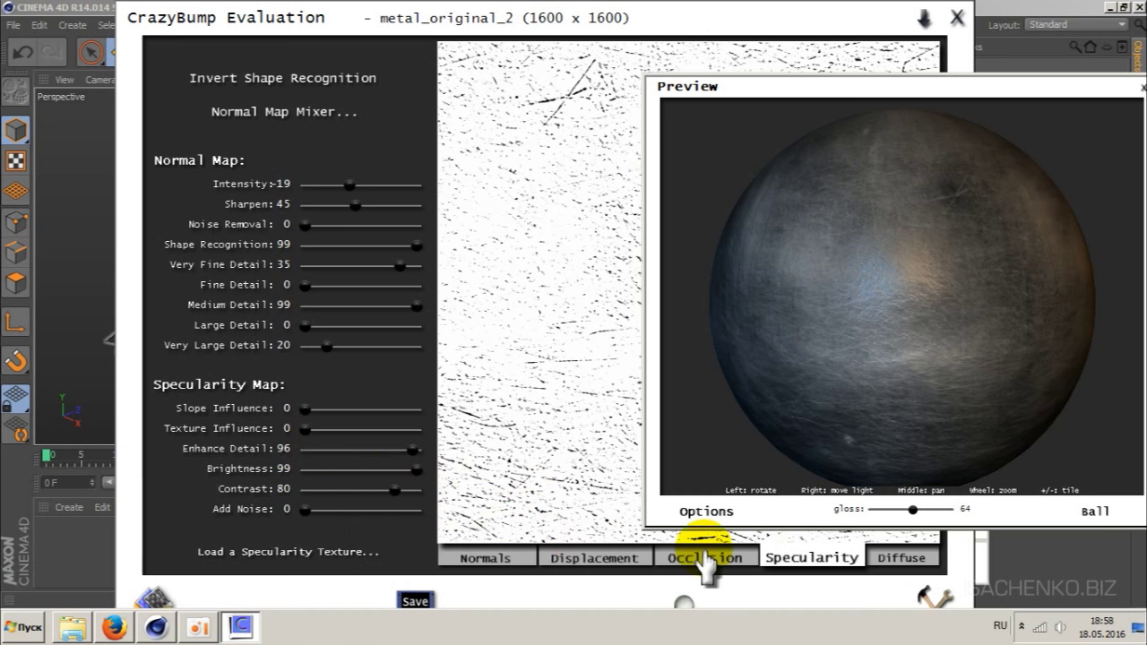
- On the Diffuse tab, set 3D Crevices 41, Remove Shading 25 and 3D Highlights 30
click(896, 557)
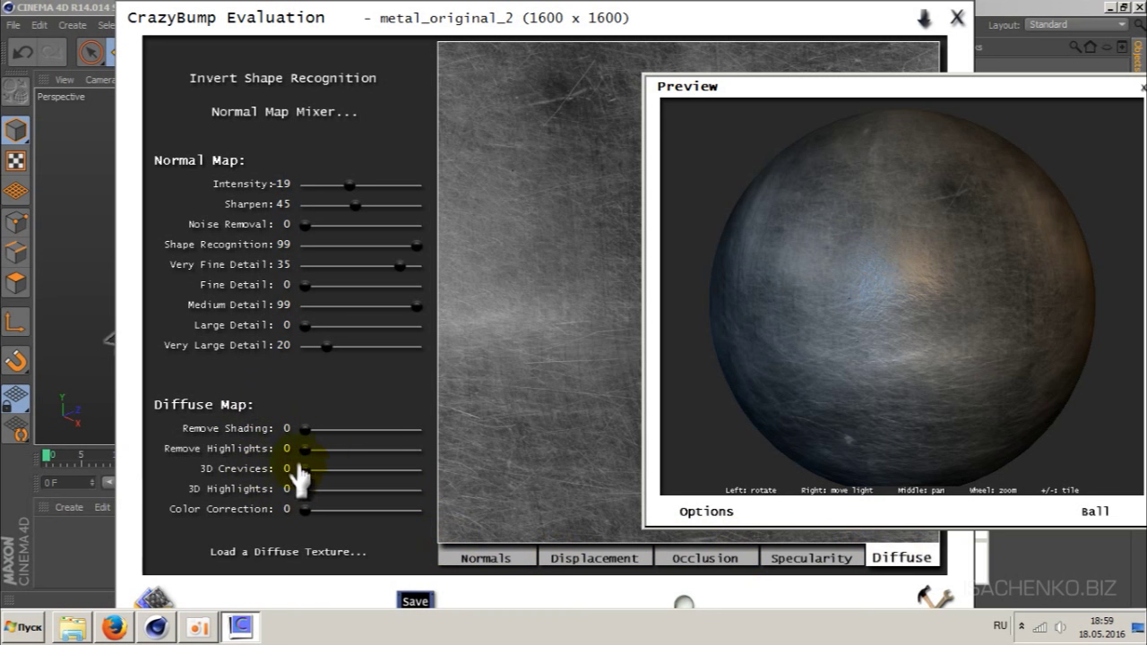
drag(305, 473, 356, 472)
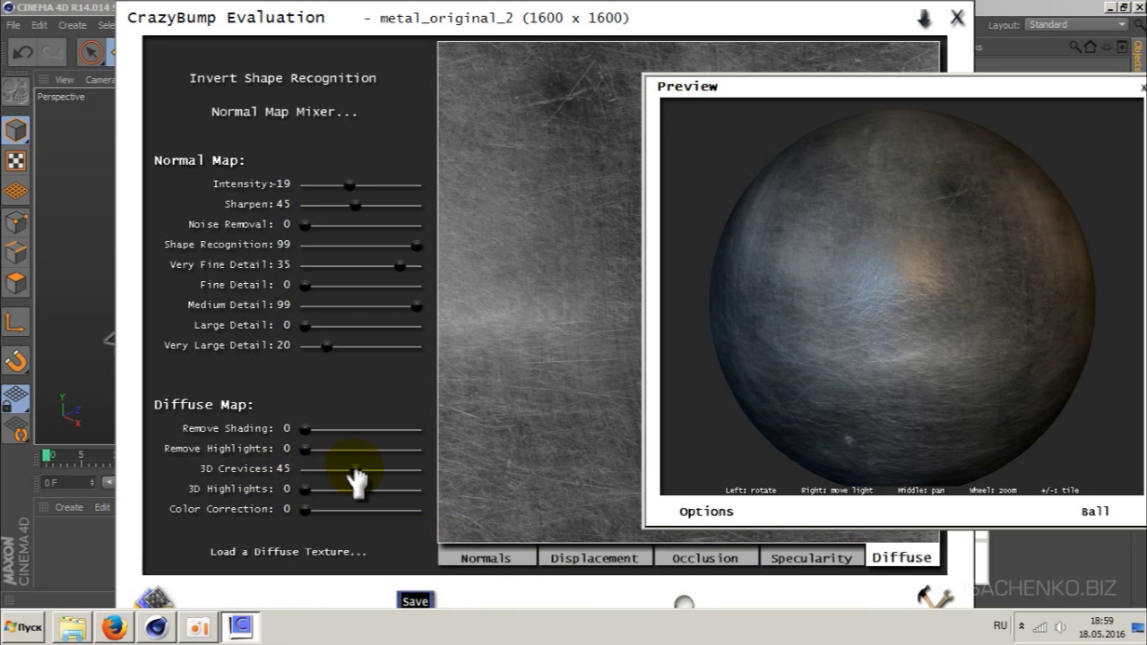
drag(360, 481, 363, 482)
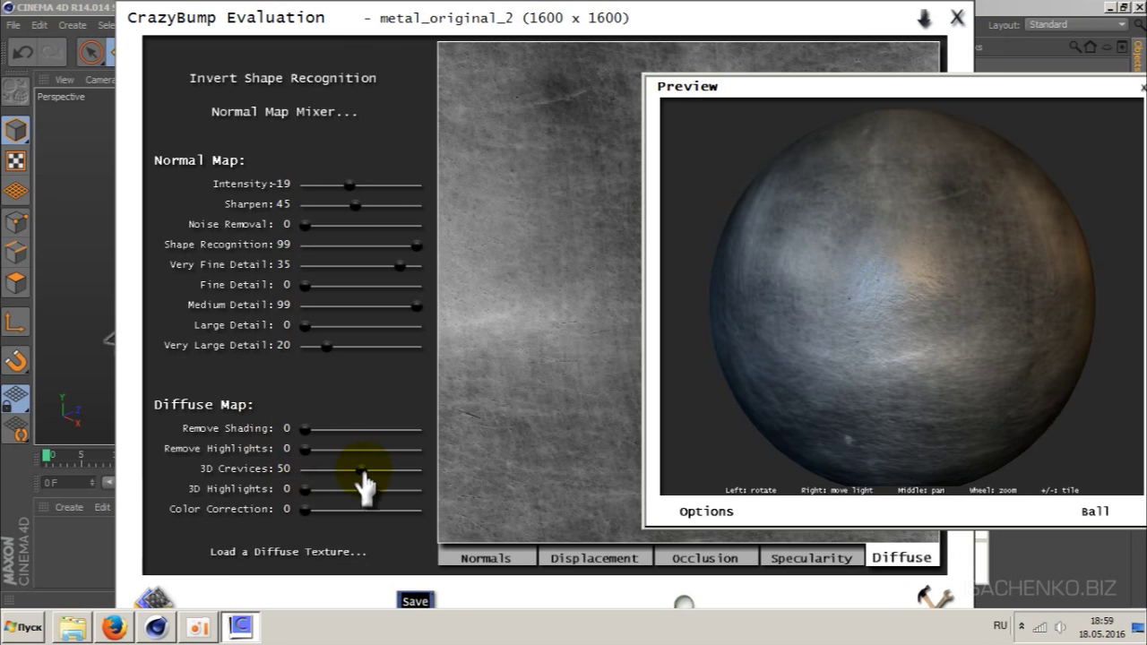
drag(363, 471, 355, 484)
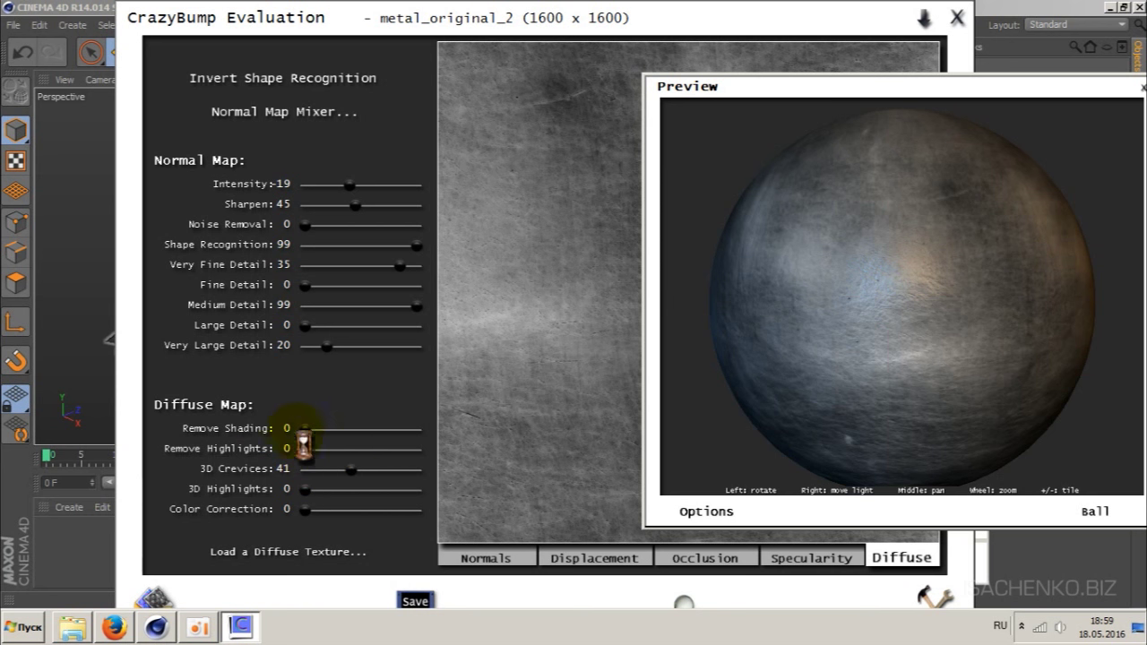
drag(305, 430, 332, 433)
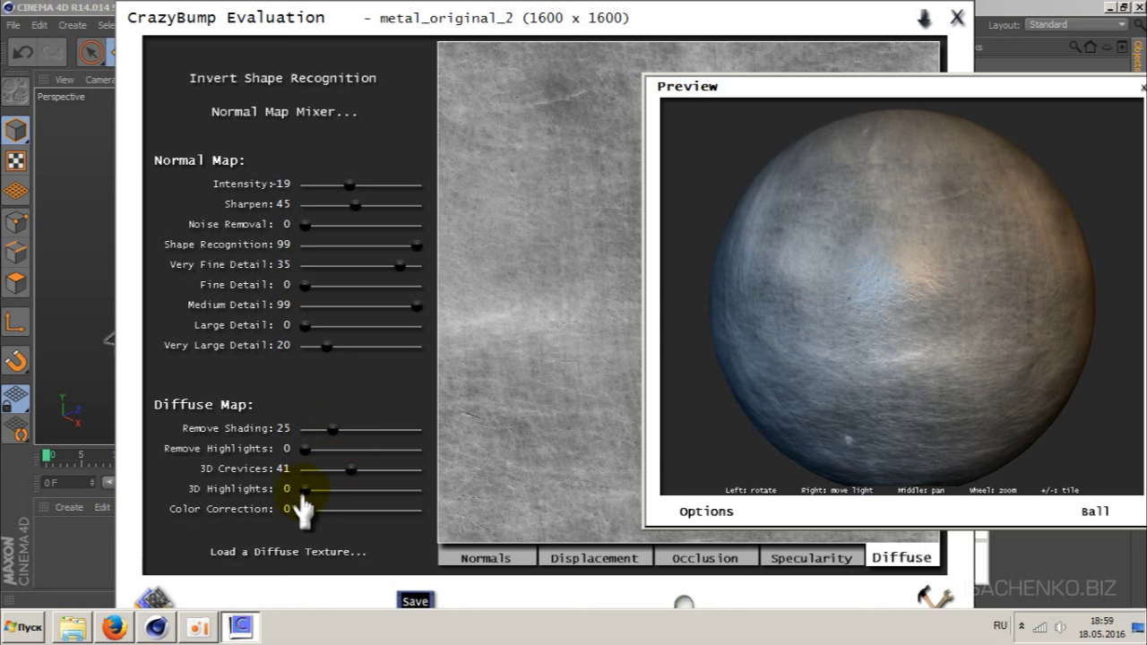
drag(304, 490, 350, 500)
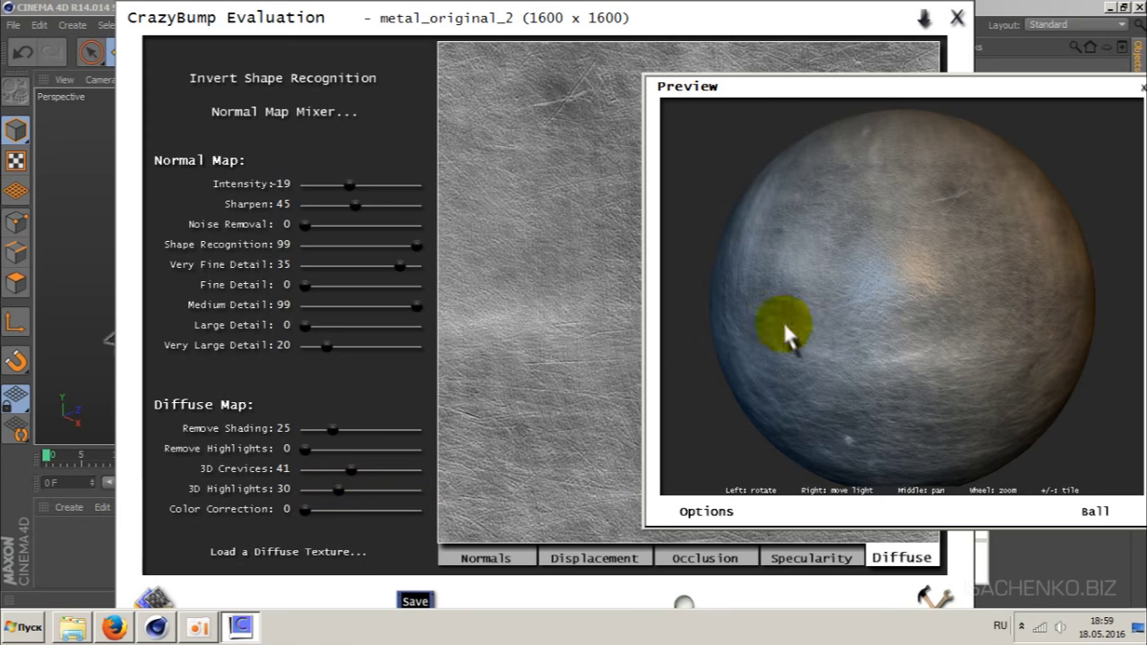
mouse_move(1024, 333)
mouse_down()
mouse_move(784, 415)
mouse_move(738, 315)
mouse_move(866, 295)
mouse_move(989, 358)
mouse_move(986, 387)
mouse_move(846, 367)
mouse_move(797, 332)
mouse_move(914, 389)
mouse_move(954, 363)
mouse_move(960, 341)
mouse_move(999, 384)
mouse_move(920, 307)
mouse_move(871, 346)
mouse_up()
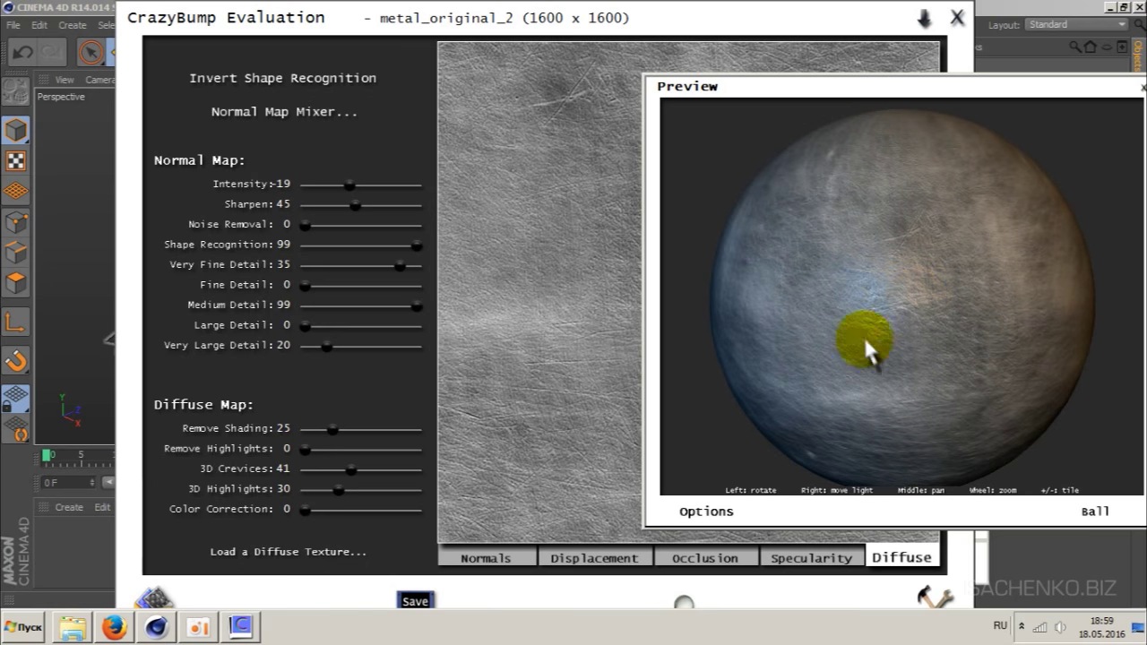
- Use Save All Textures to save the metal maps into the tex folder as 'metal'
click(415, 601)
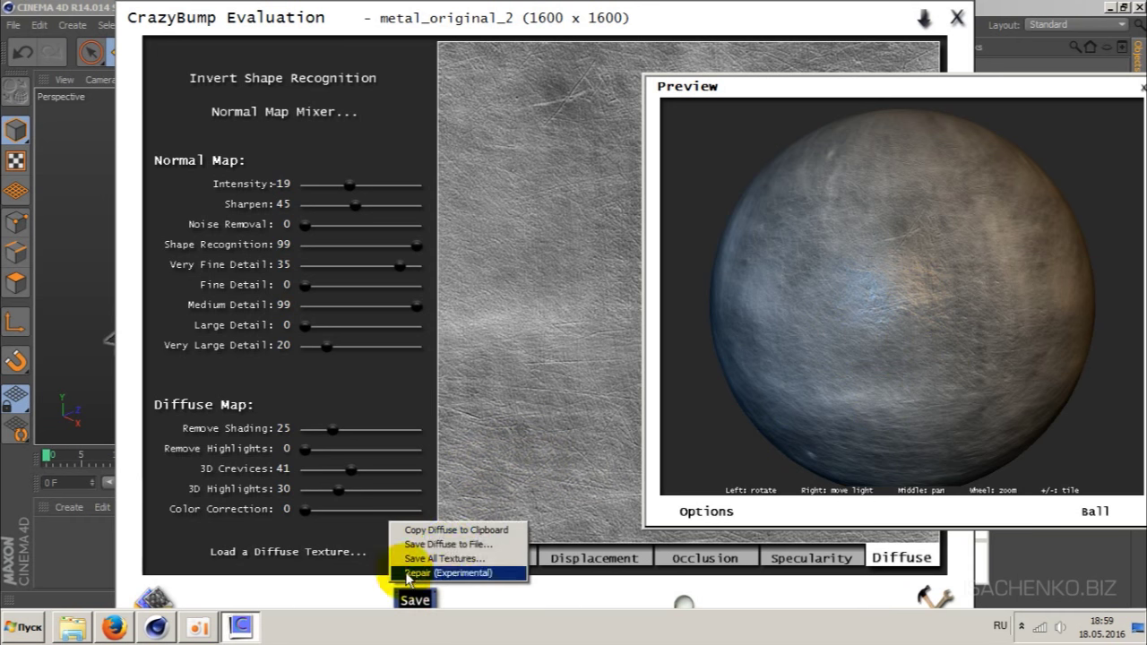
click(452, 558)
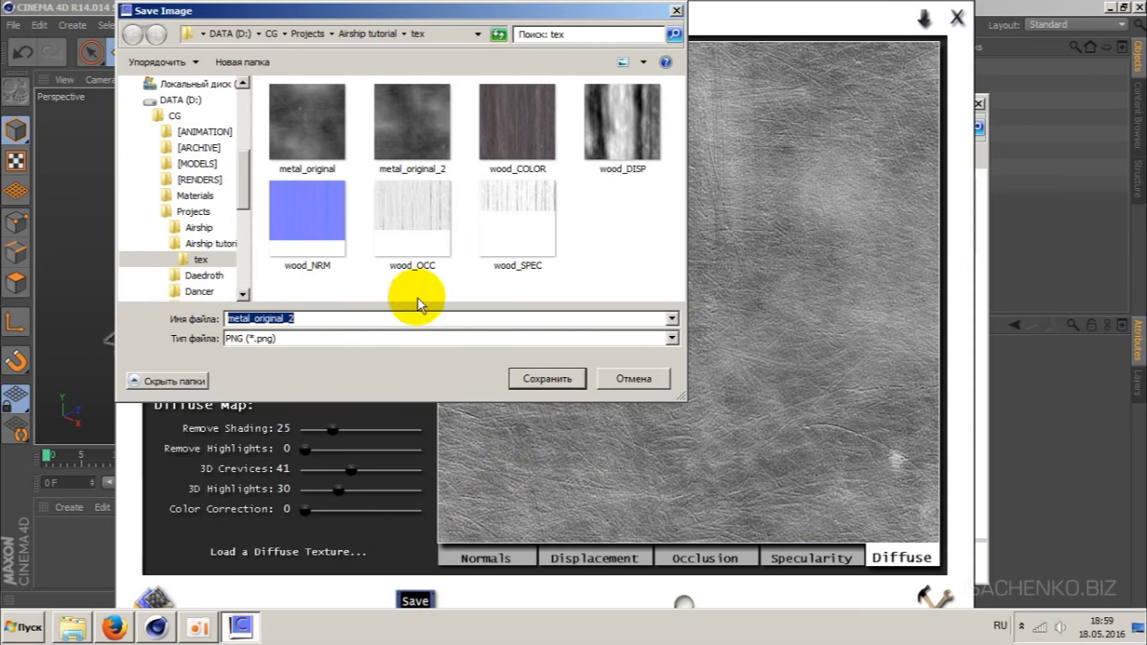
drag(253, 318, 402, 318)
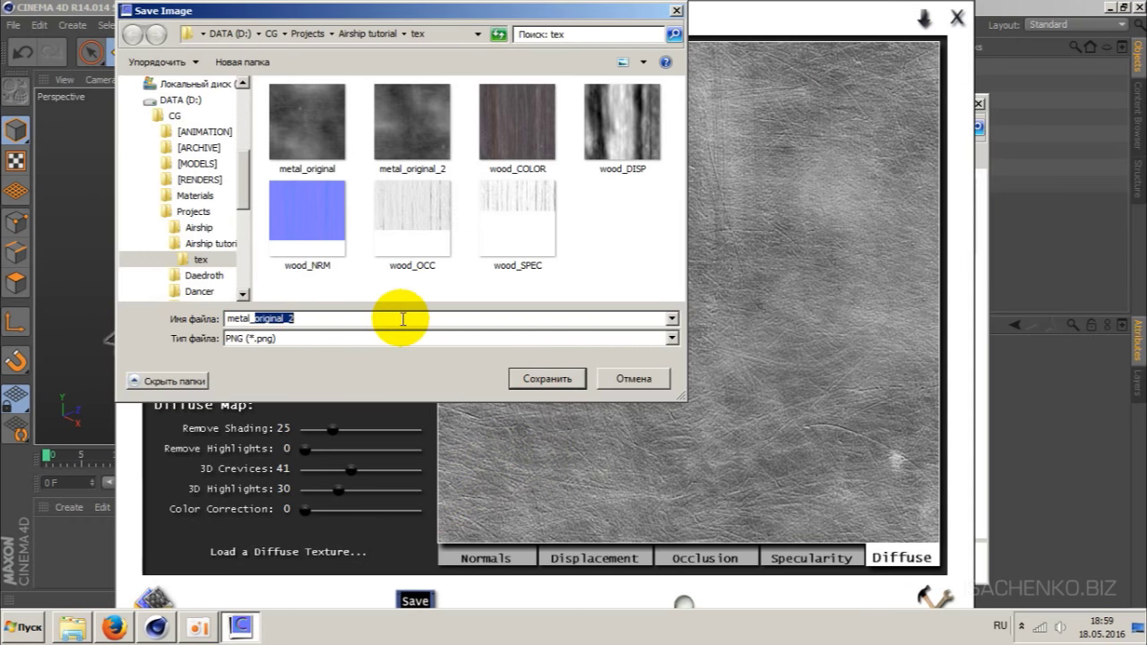
key(BackSpace)
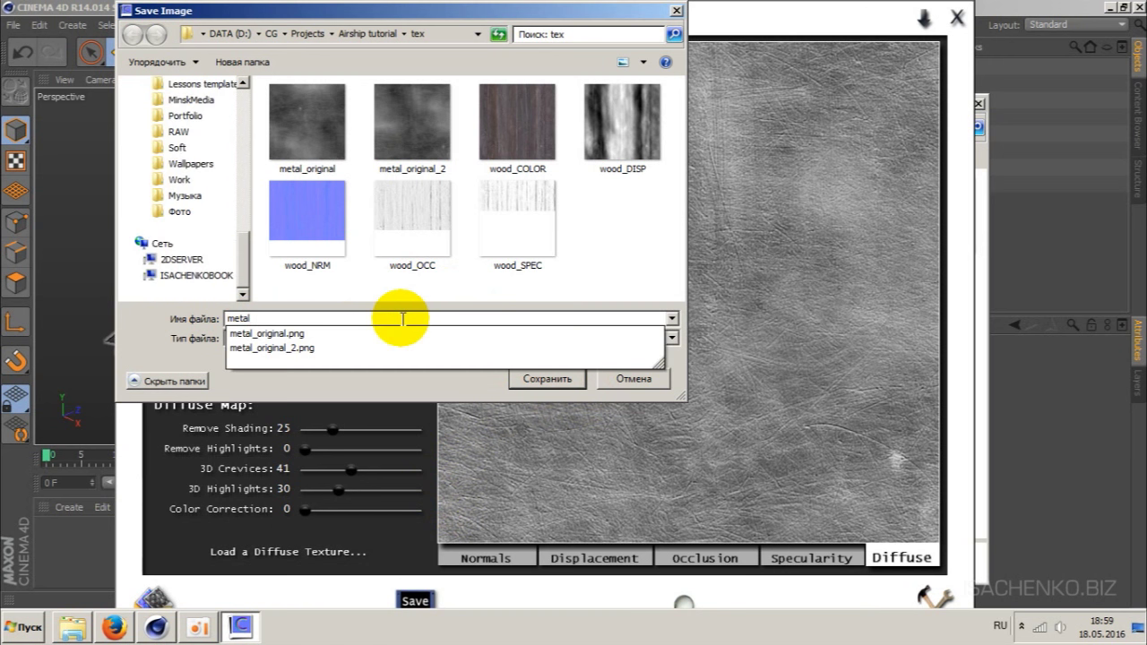
click(376, 384)
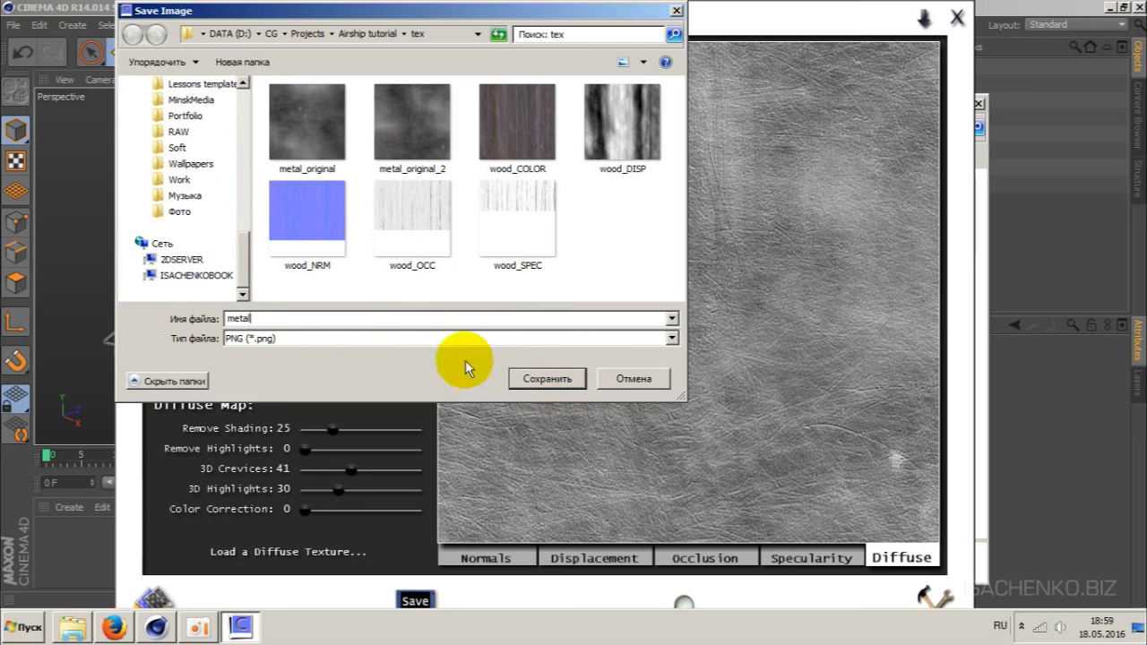
click(546, 378)
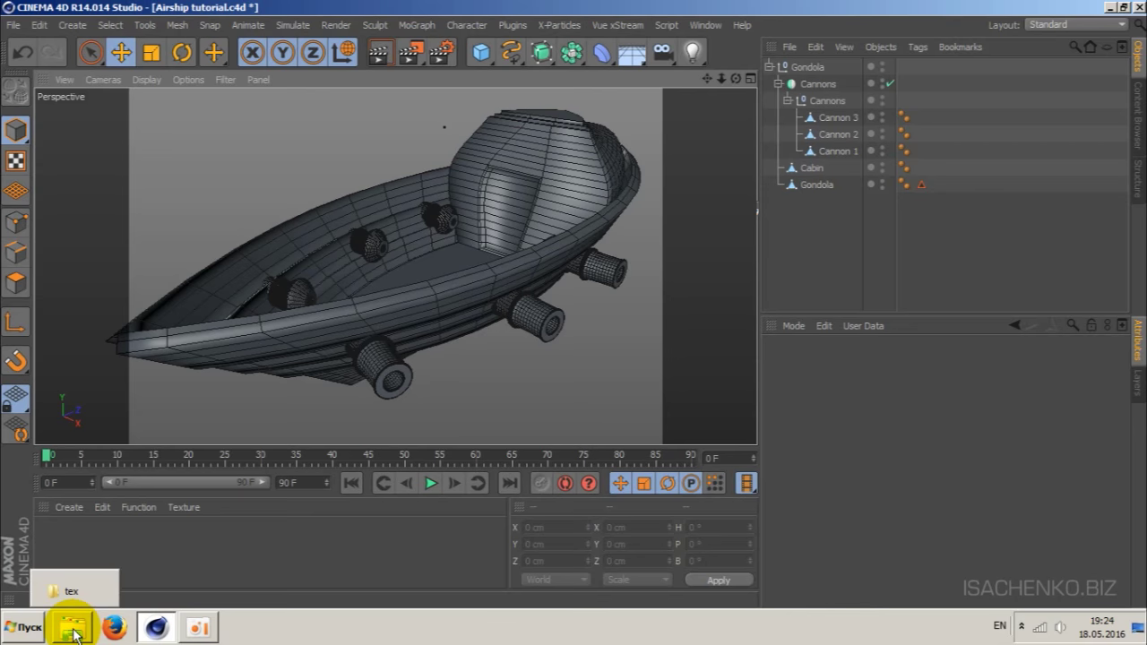
- Create a new material in Cinema 4D and name it Wood
click(74, 634)
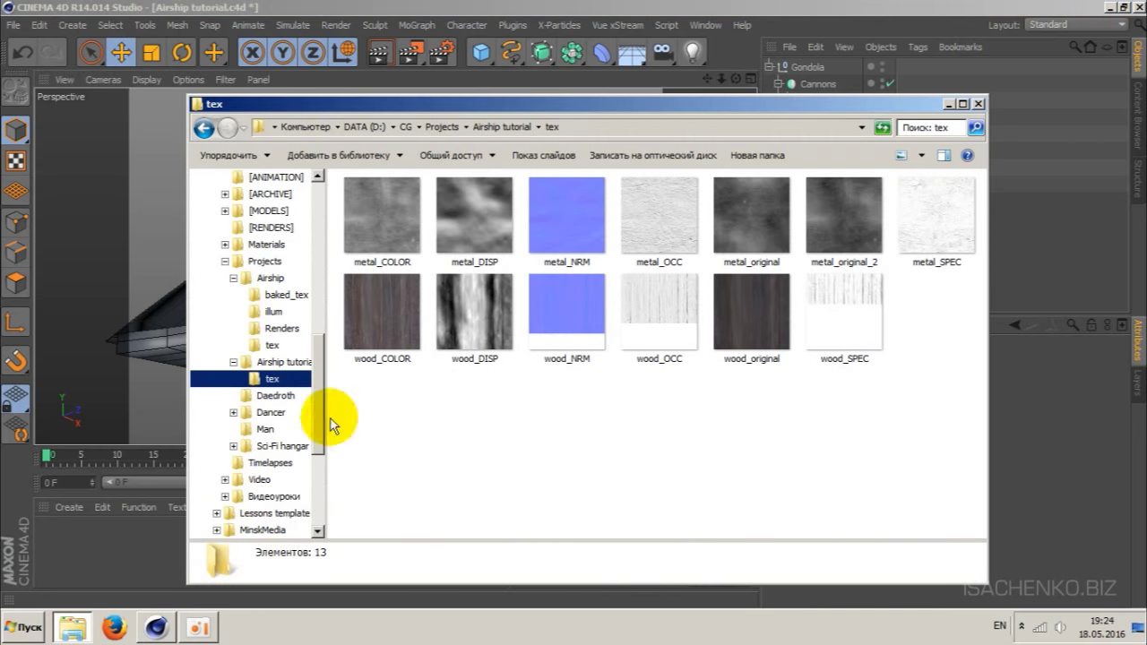
click(623, 11)
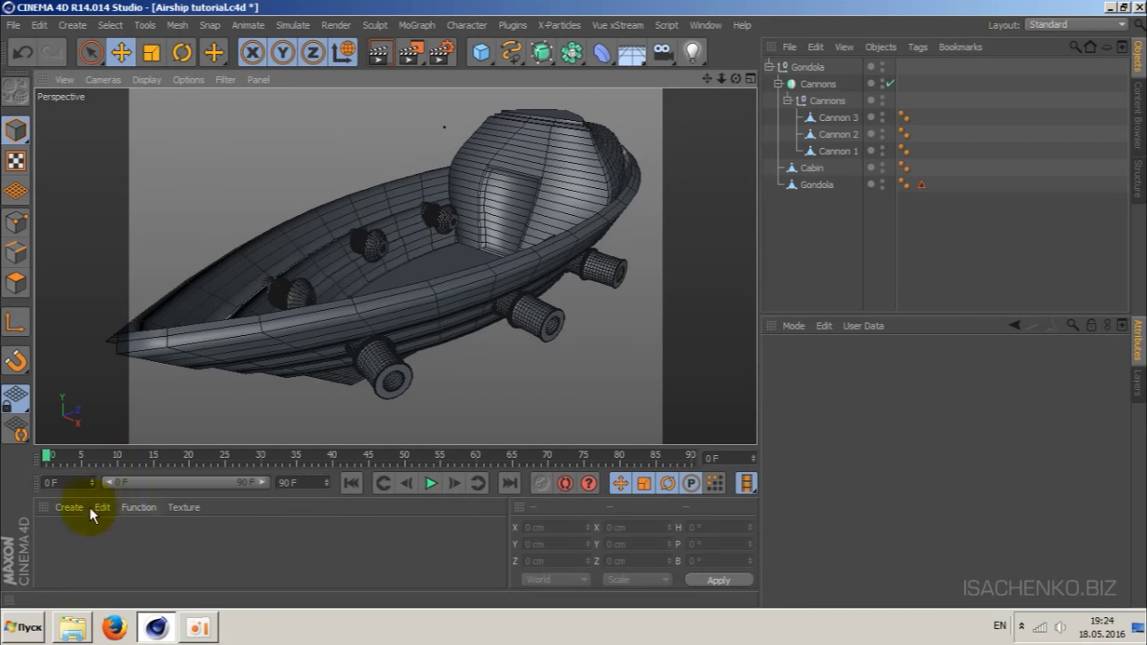
double_click(80, 554)
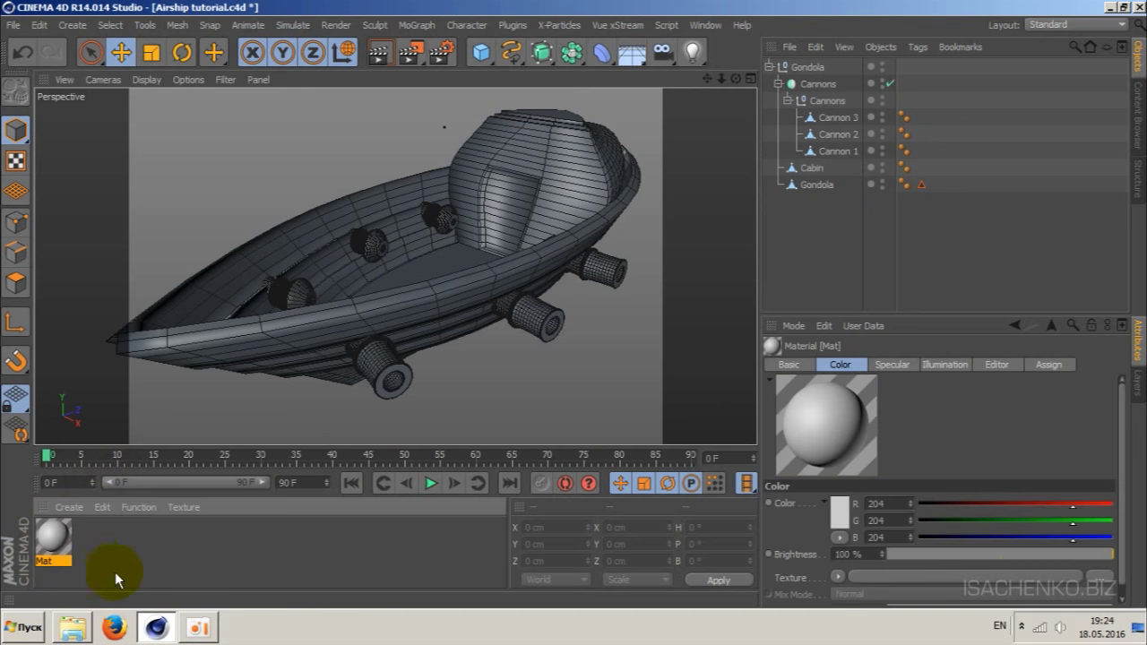
double_click(56, 537)
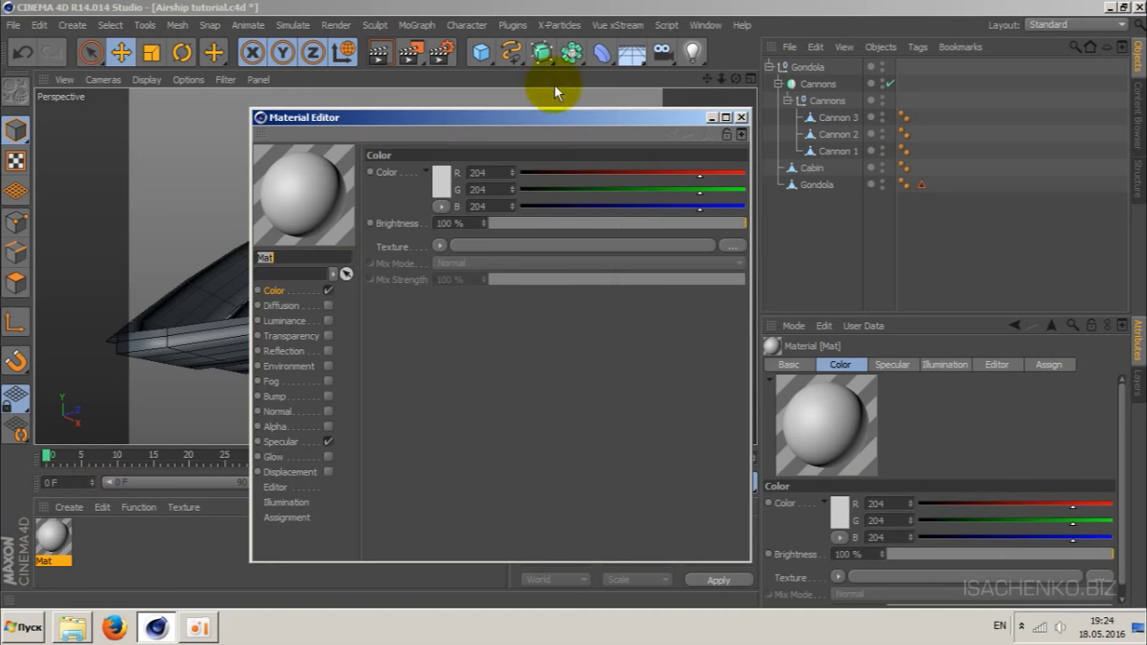
drag(523, 116, 876, 147)
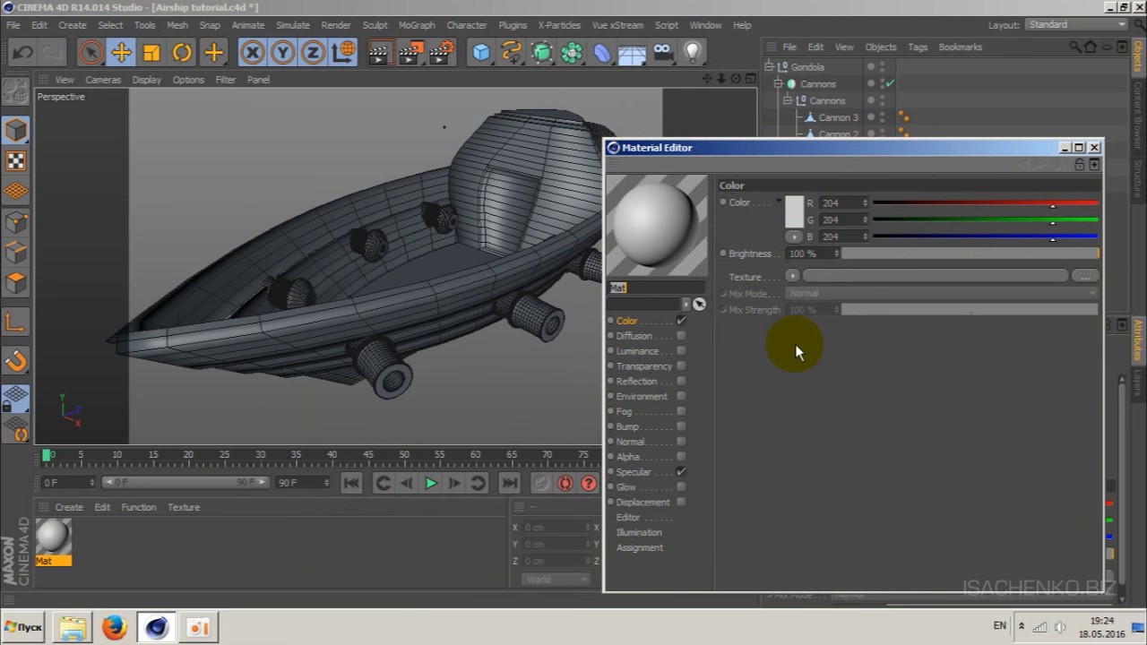
text(Wood)
key(Return)
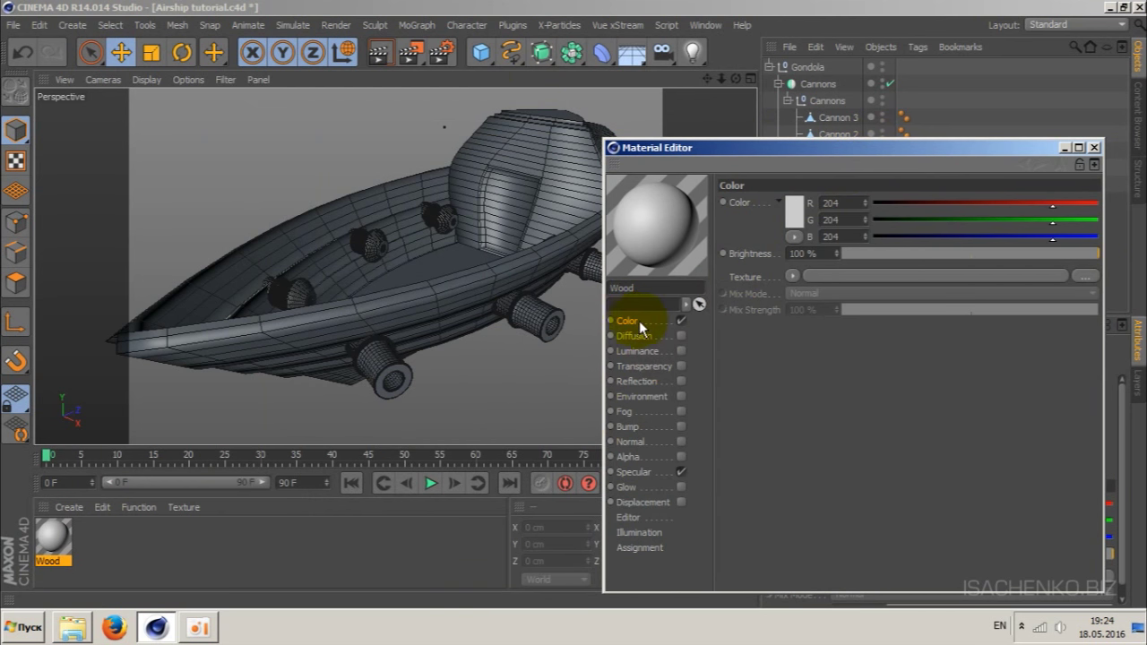
- Load wood_COLOR.png as the Wood material's Color texture
click(792, 276)
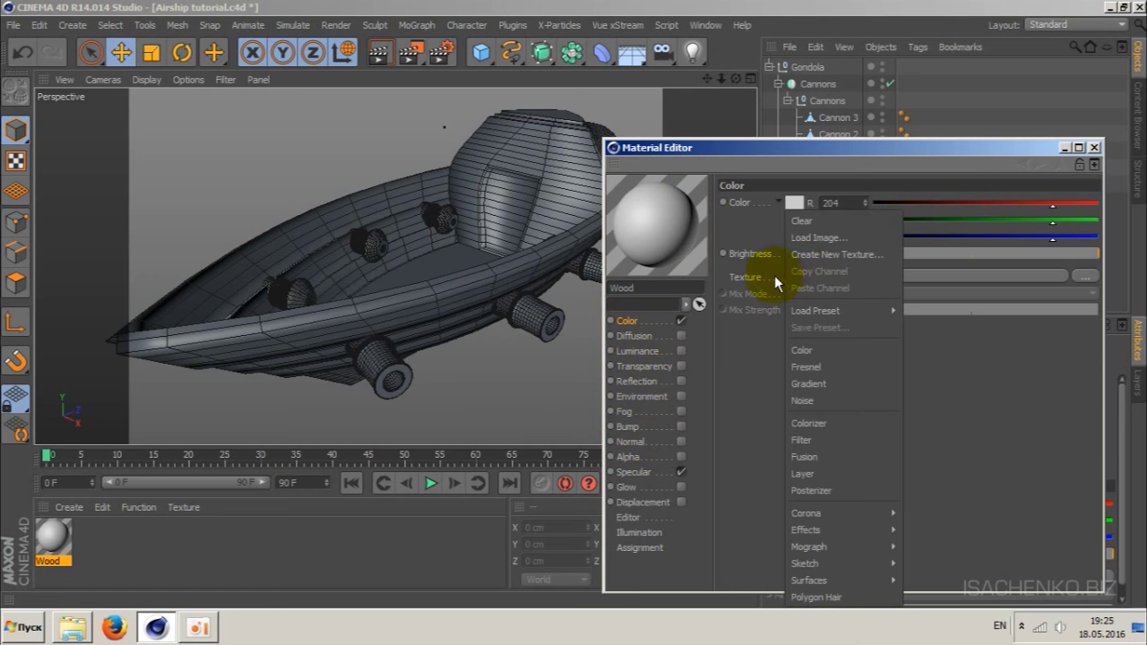
click(775, 275)
click(790, 276)
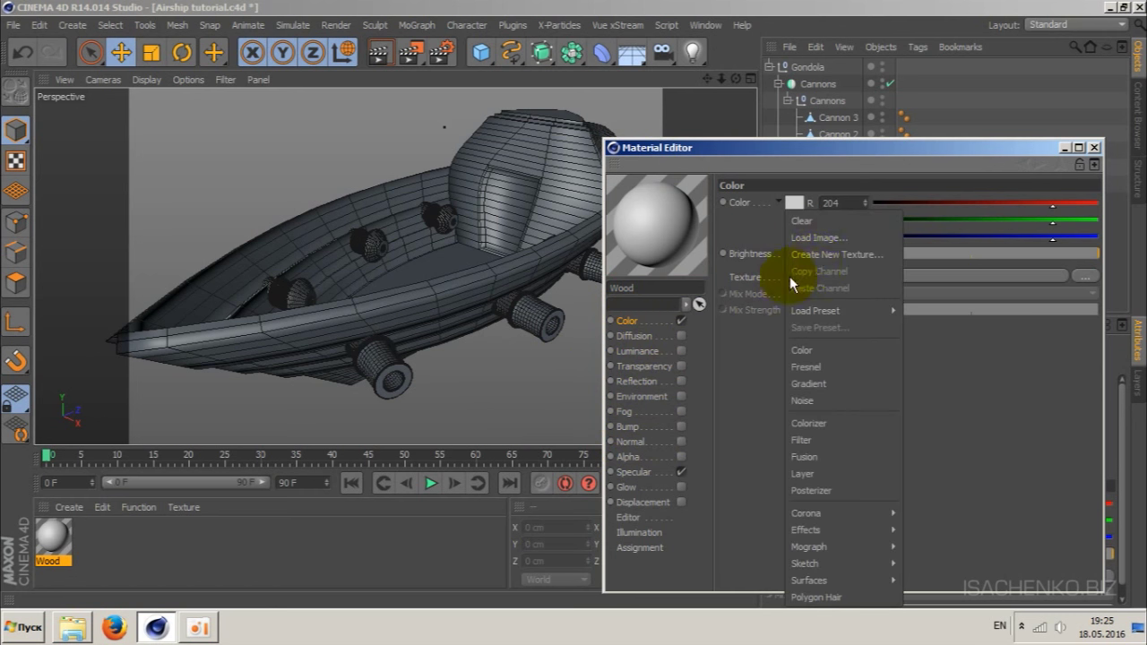
click(820, 240)
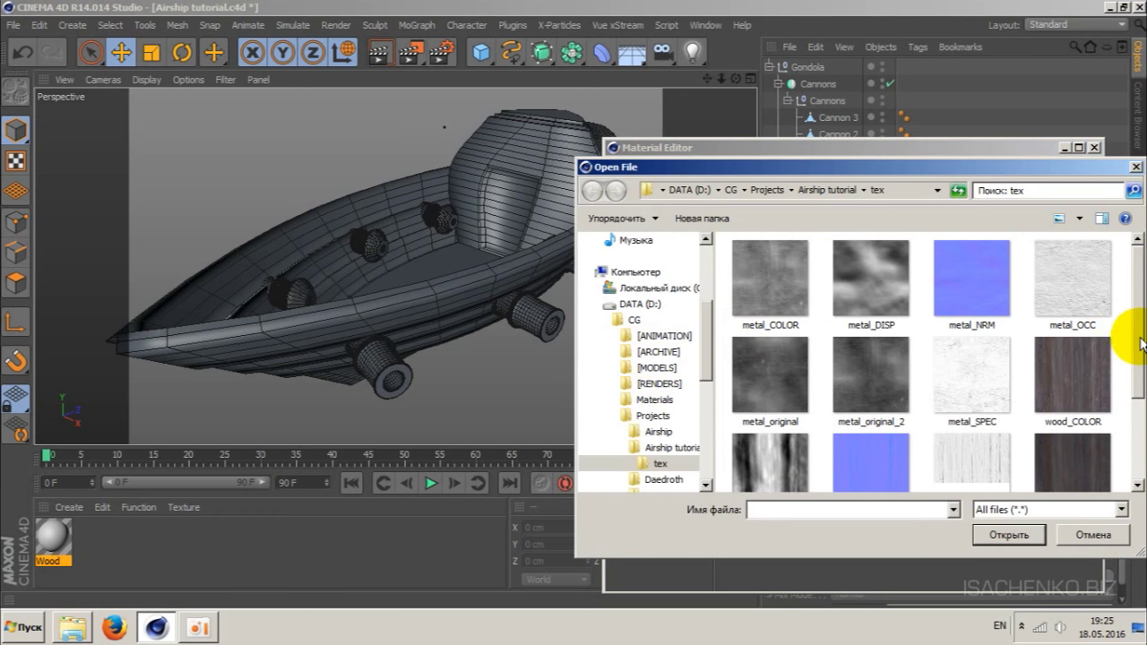
mouse_move(1142, 344)
mouse_down()
mouse_move(1142, 408)
mouse_move(1111, 376)
mouse_up()
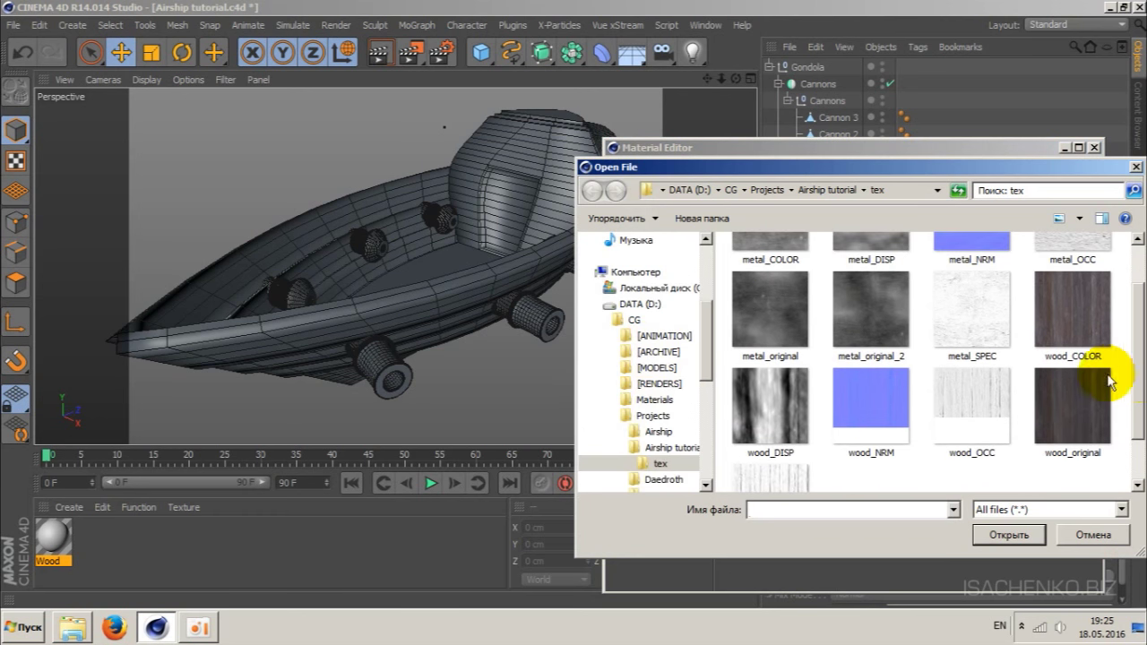
click(1082, 325)
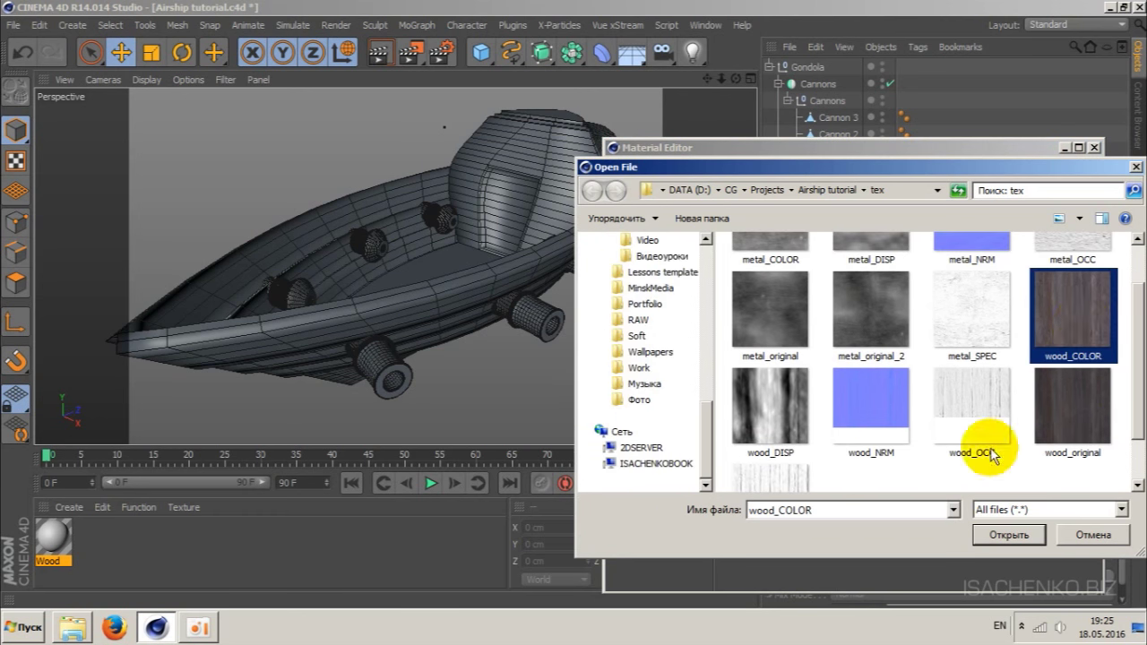
click(1011, 538)
click(1011, 538)
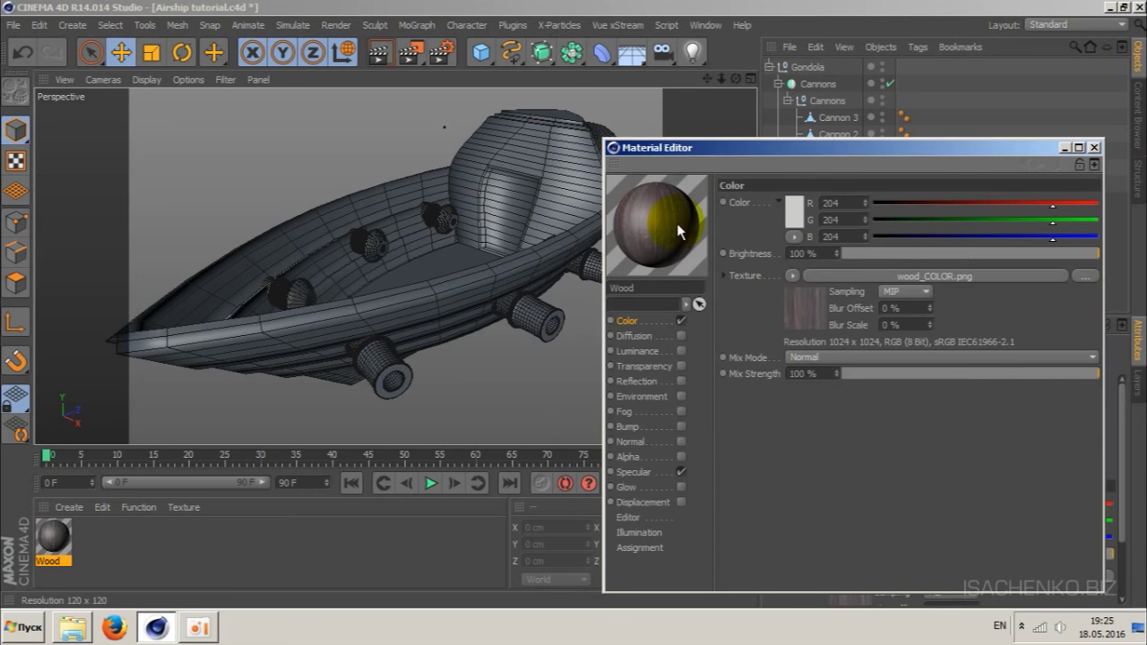
drag(677, 223, 649, 249)
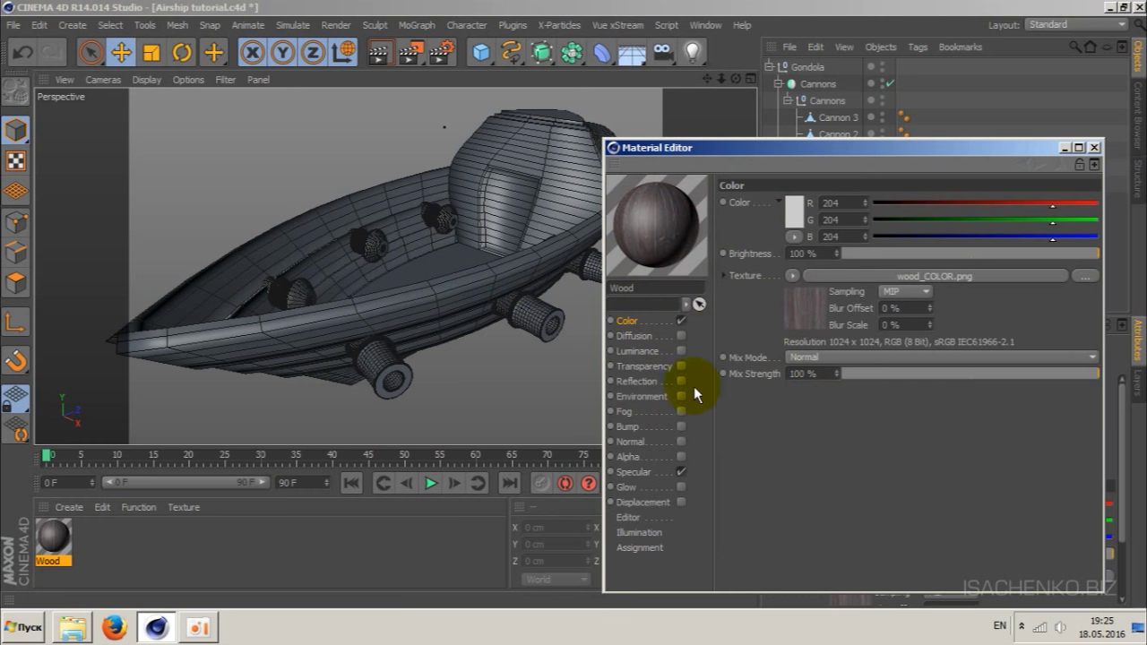
- Enable the Normal channel and load wood_NRM.png as its texture
click(682, 442)
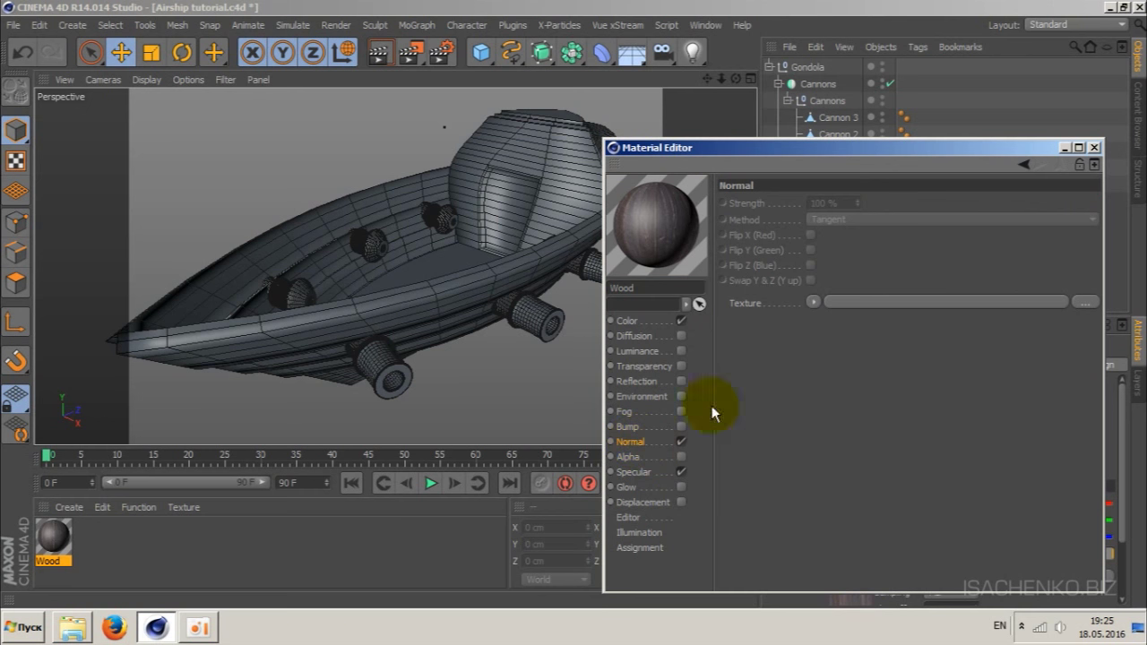
click(813, 301)
click(840, 216)
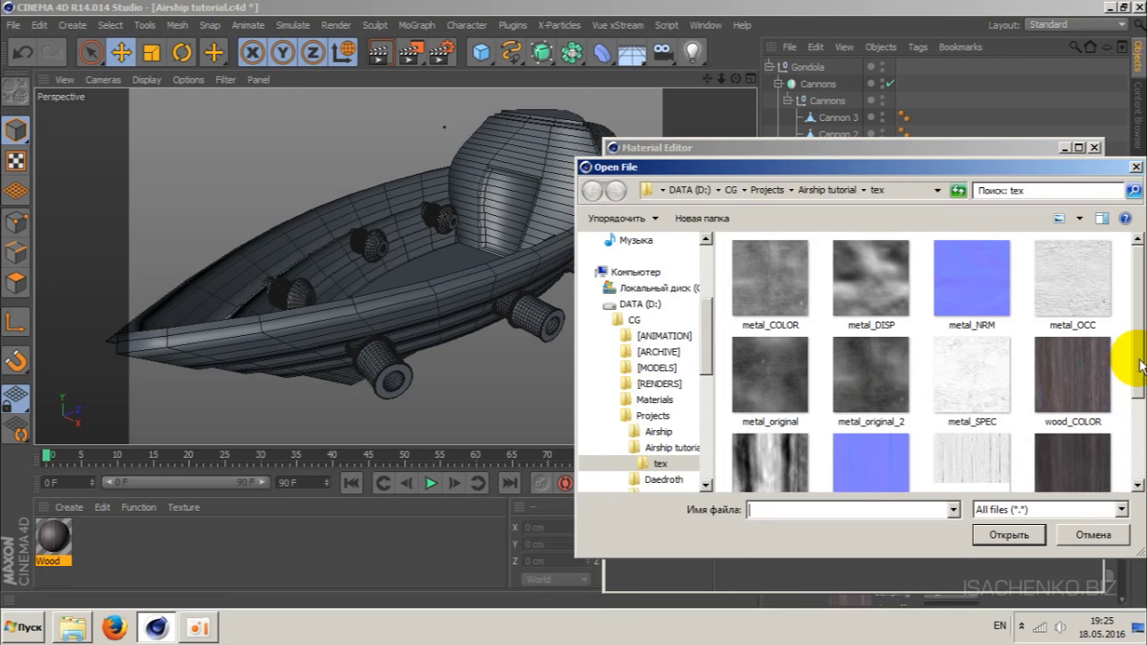
scroll(1121, 377, down, 3)
click(892, 387)
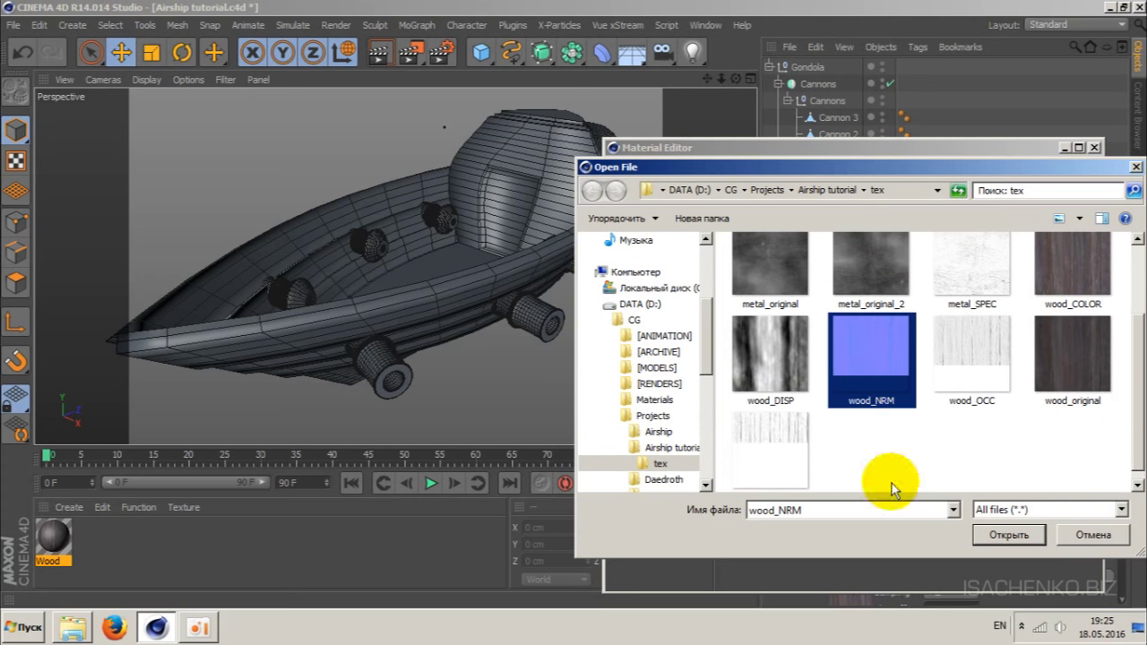
click(1010, 536)
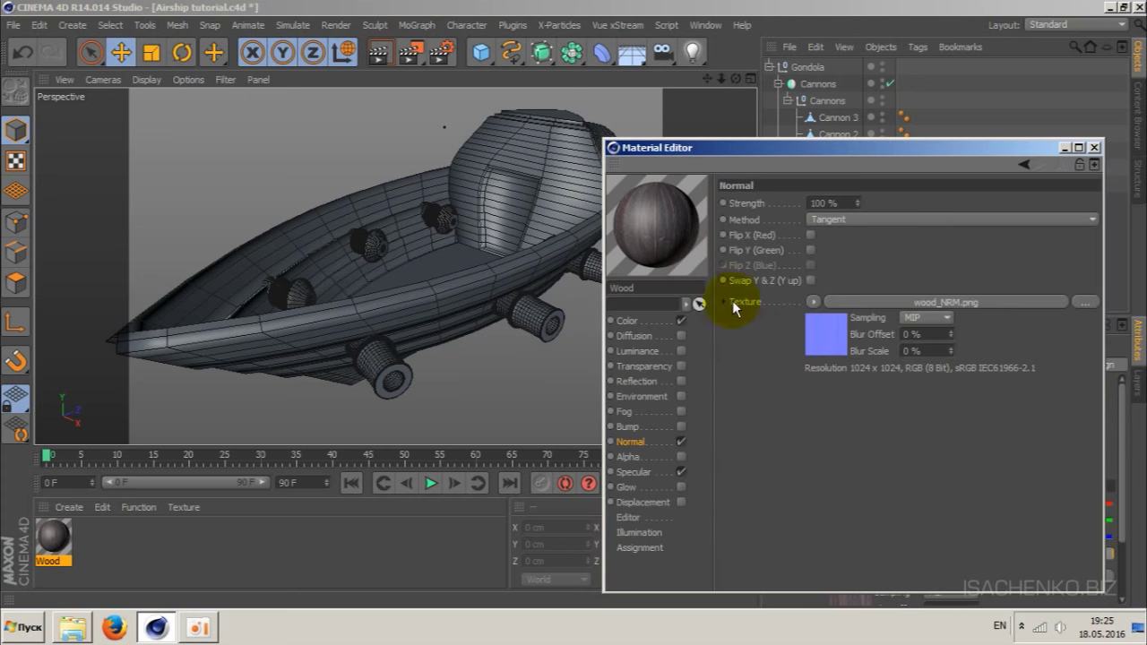
click(634, 472)
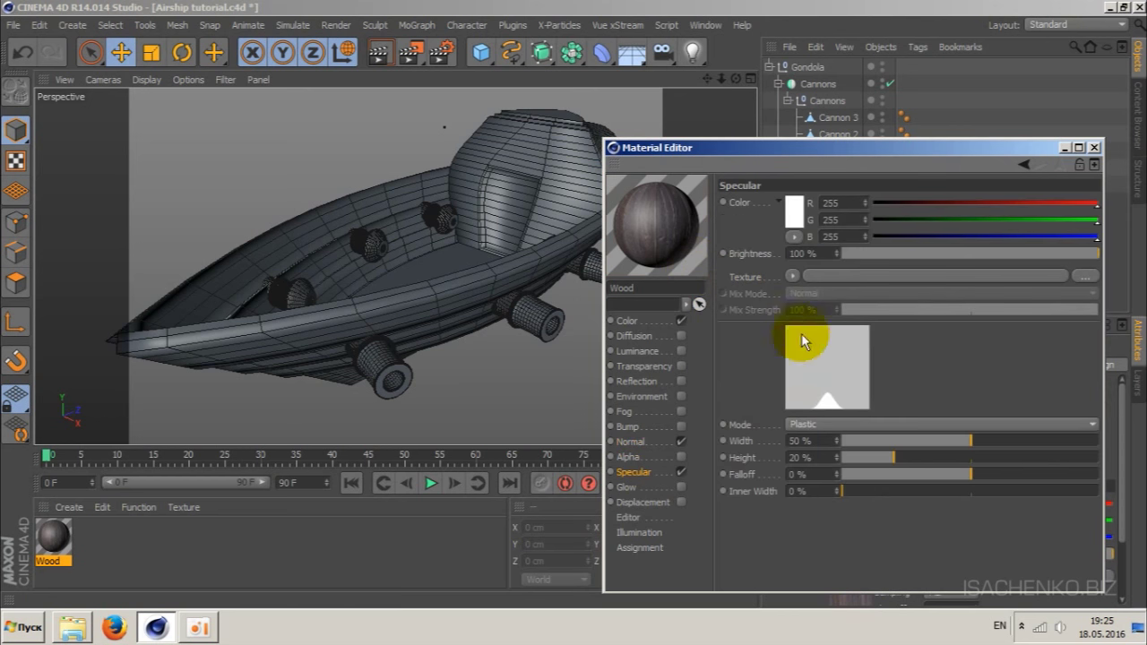
- Load wood_SPEC.png as the Specular texture and set the highlight to 25% width and 15% height
click(793, 276)
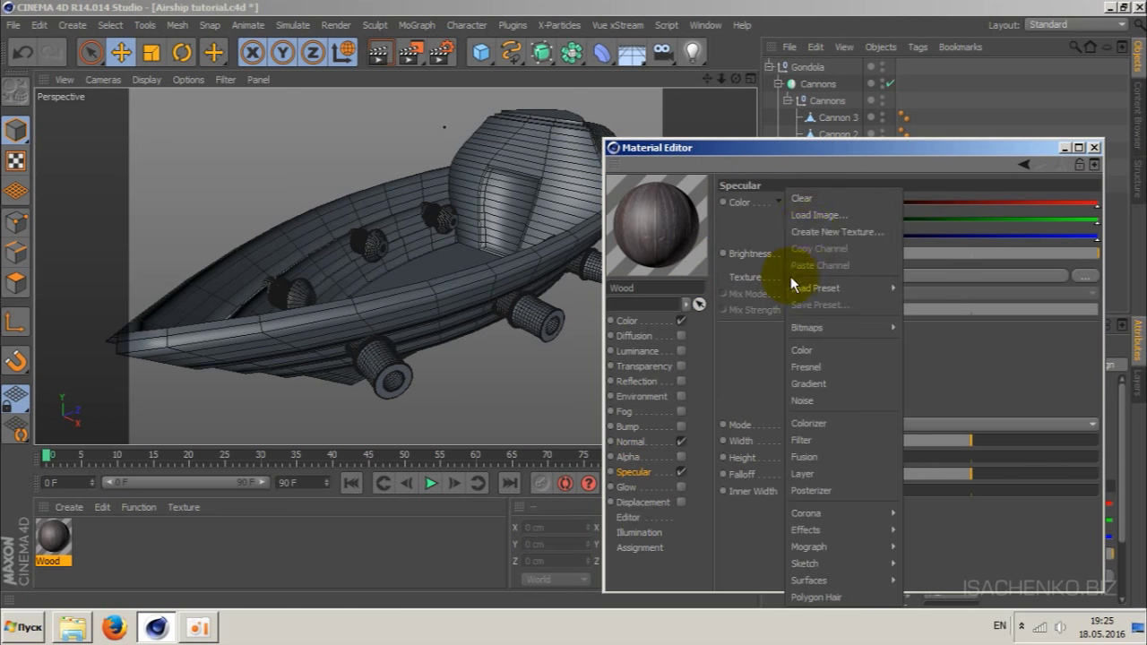
click(806, 220)
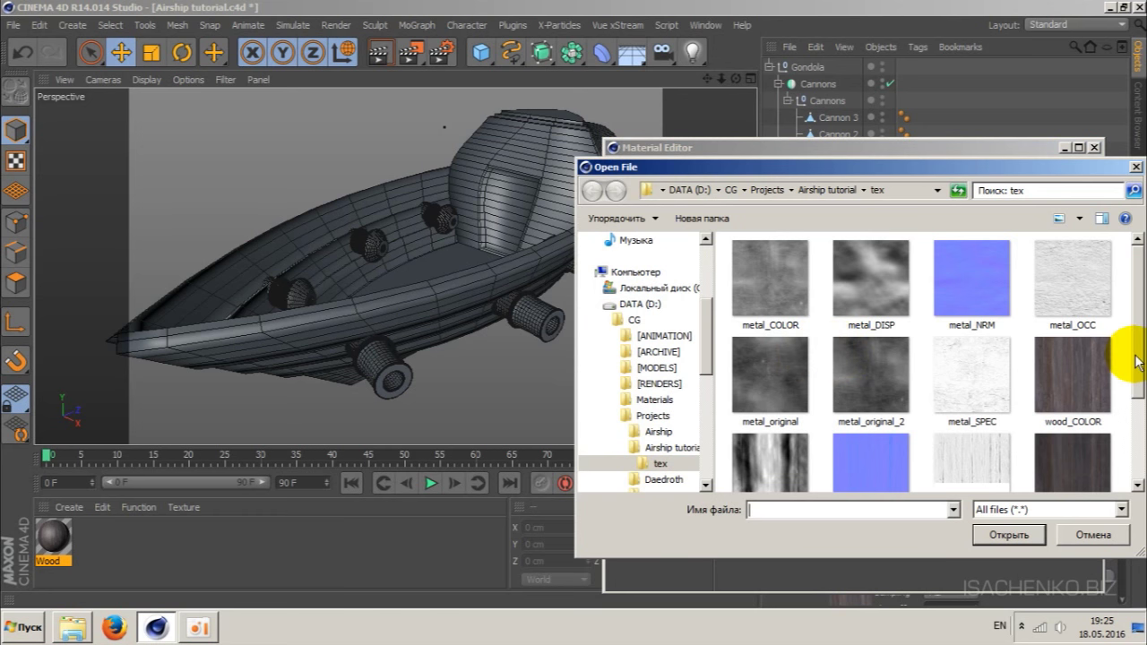
drag(1139, 364, 1143, 434)
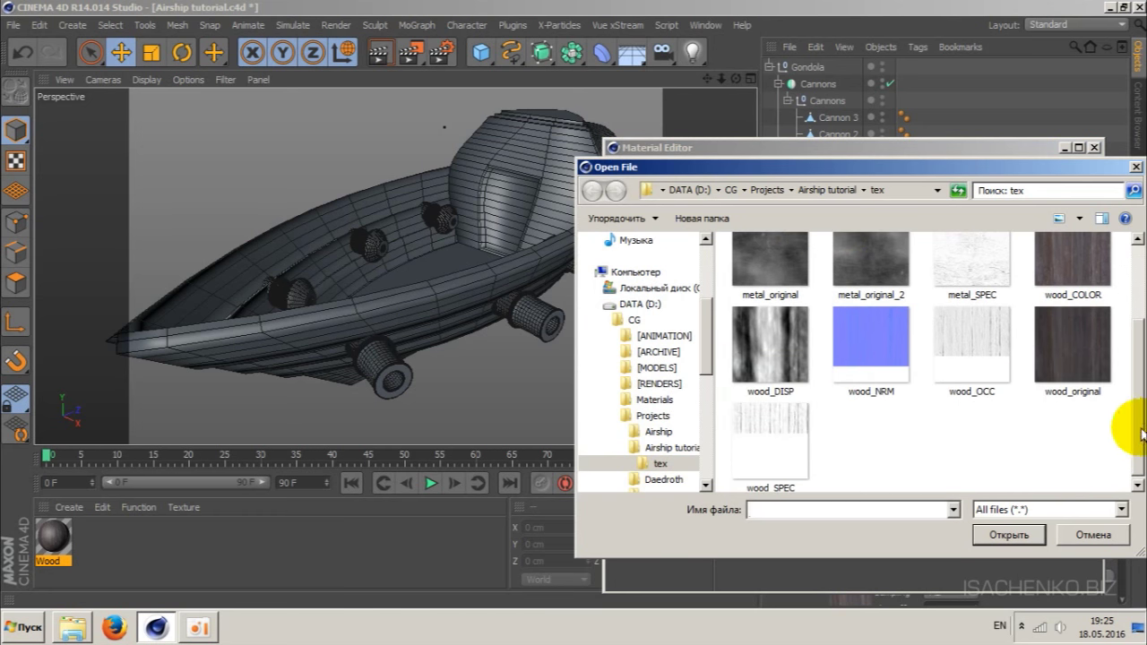
click(798, 466)
click(1008, 536)
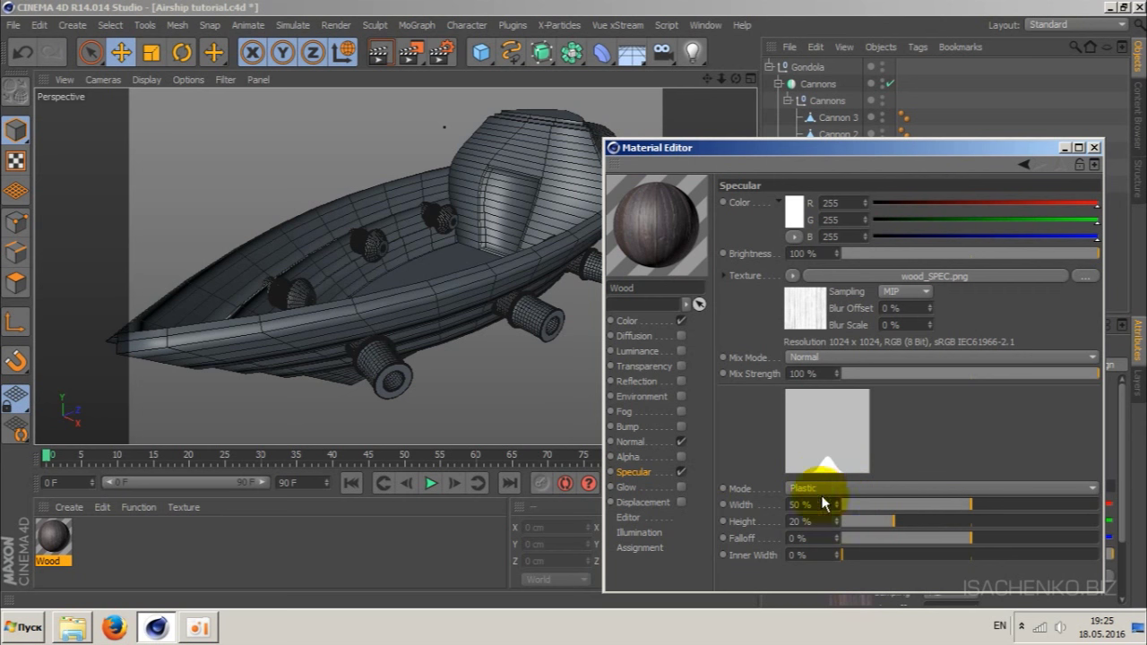
mouse_move(976, 503)
mouse_down()
mouse_move(1011, 503)
mouse_move(984, 504)
mouse_up()
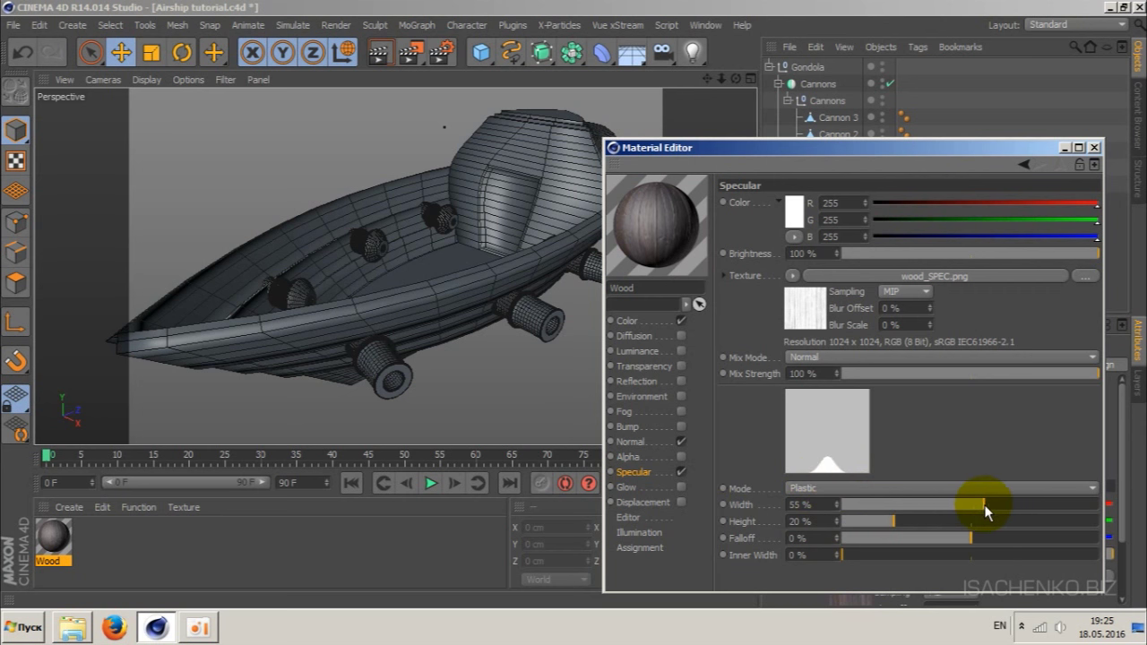
mouse_move(885, 520)
mouse_down()
mouse_move(874, 527)
mouse_move(893, 507)
mouse_move(906, 511)
mouse_up()
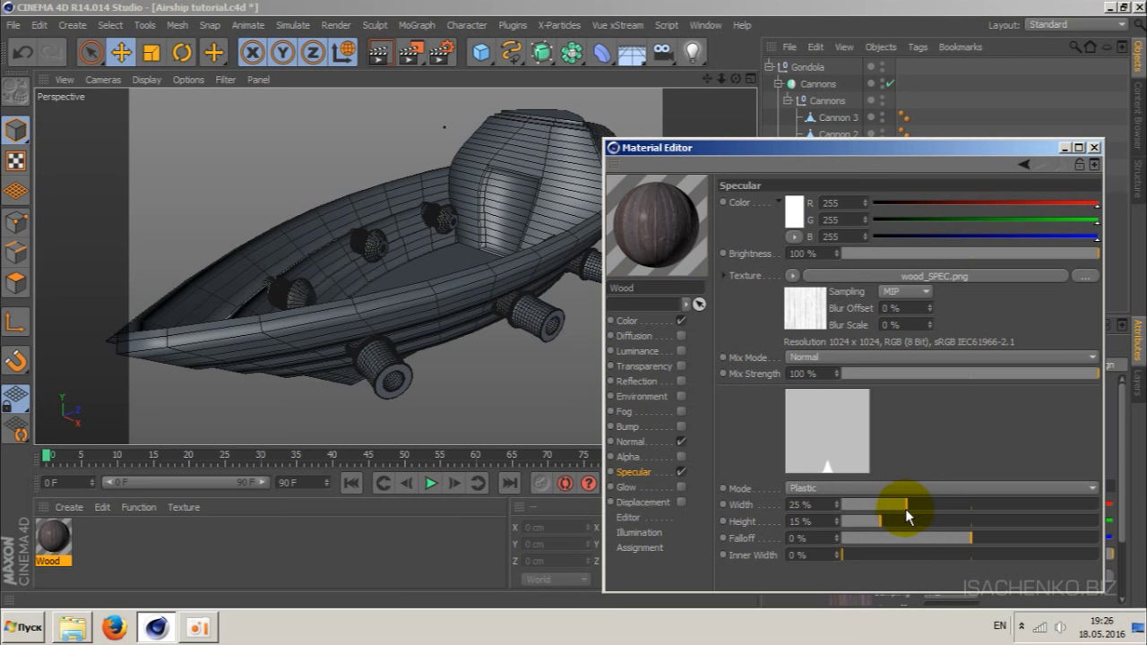
- Enable Bump on the Wood material and load wood_COLOR.png as its texture
click(627, 428)
click(682, 427)
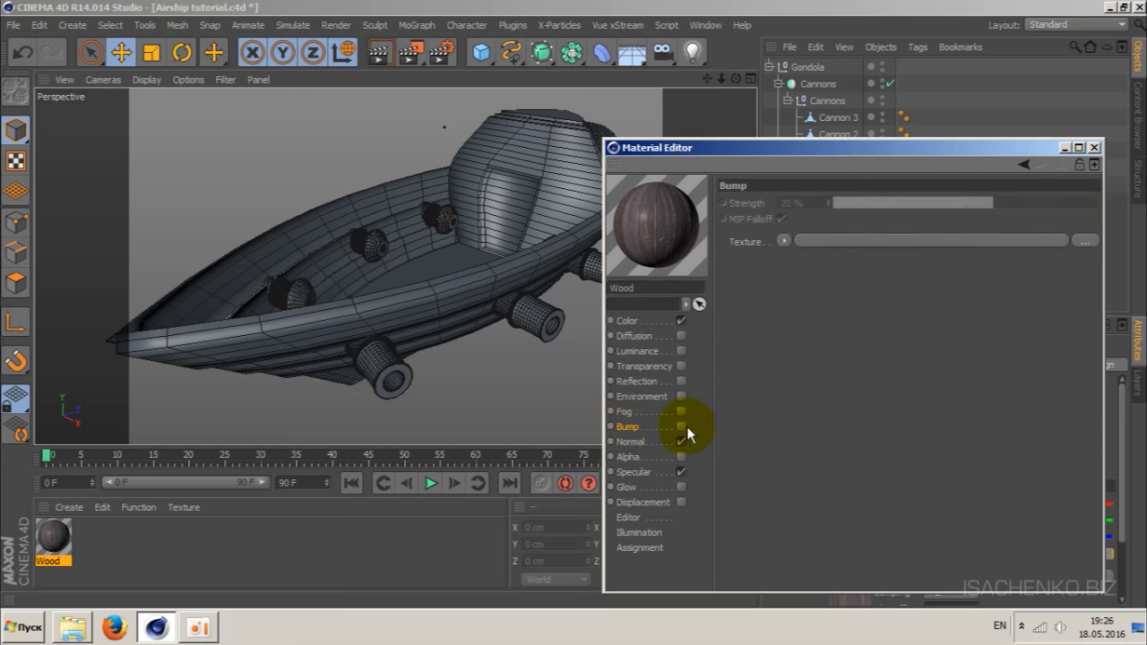
click(784, 241)
click(796, 221)
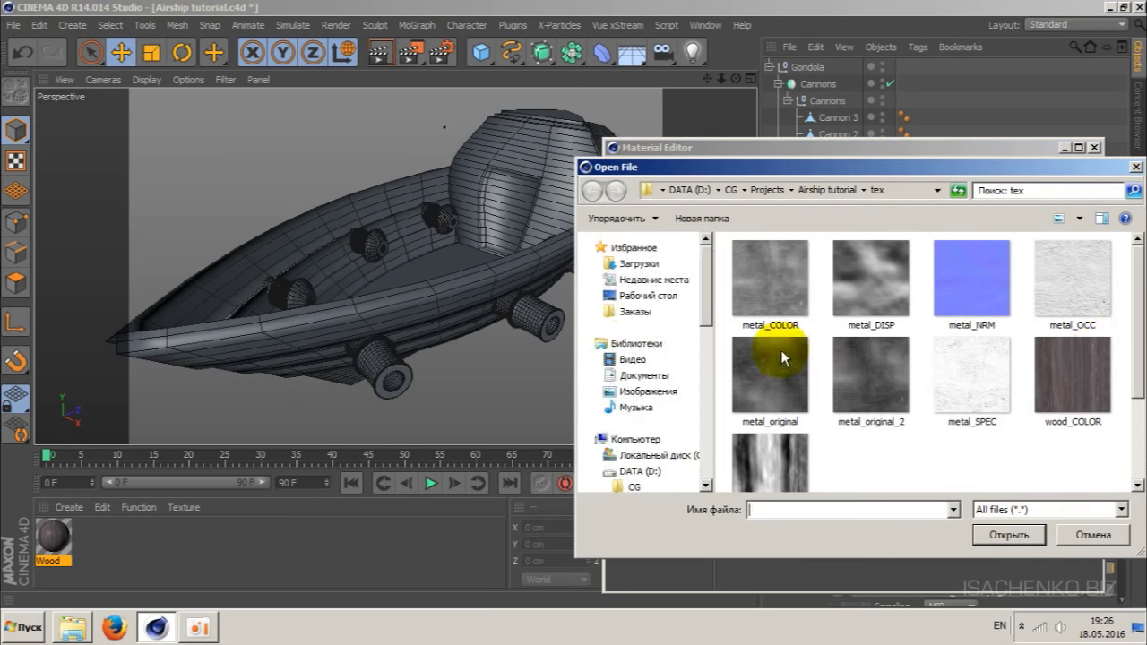
scroll(1131, 386, down, 2)
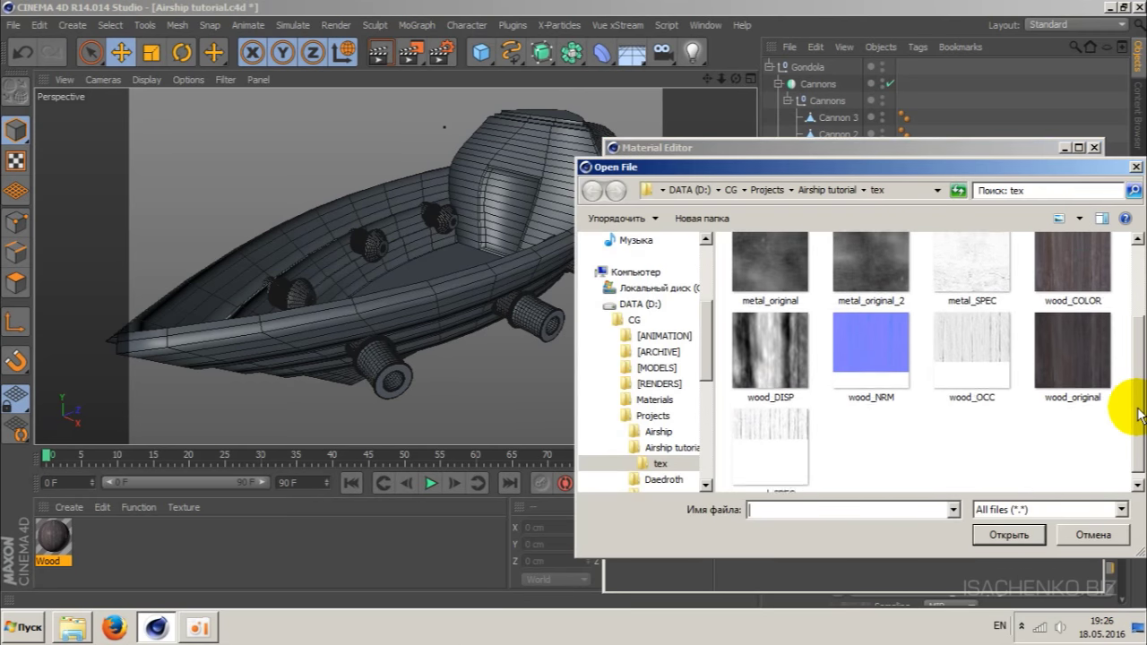
scroll(1139, 412, down, 1)
scroll(1138, 417, up, 1)
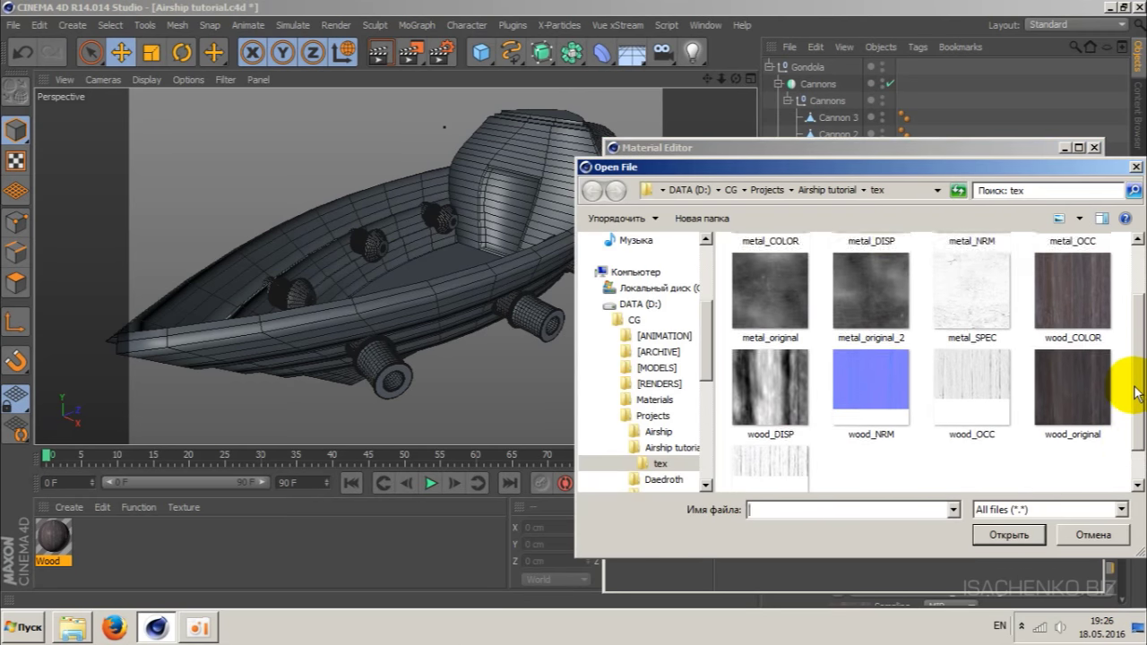
scroll(1138, 417, down, 1)
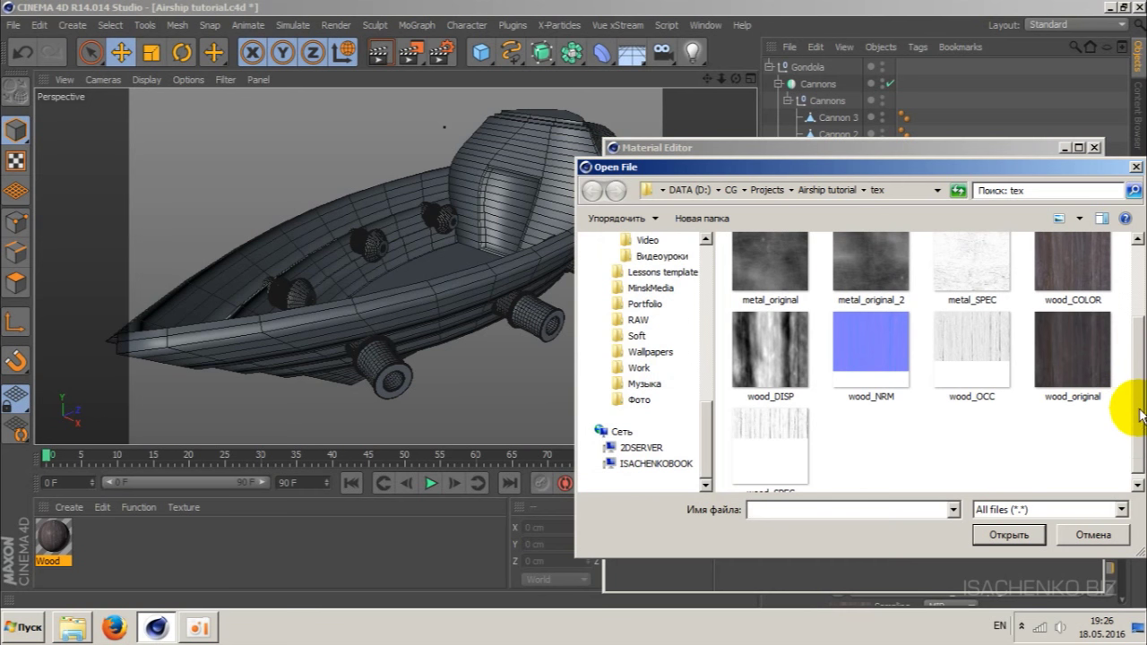
scroll(1141, 420, down, 1)
drag(1140, 408, 1135, 371)
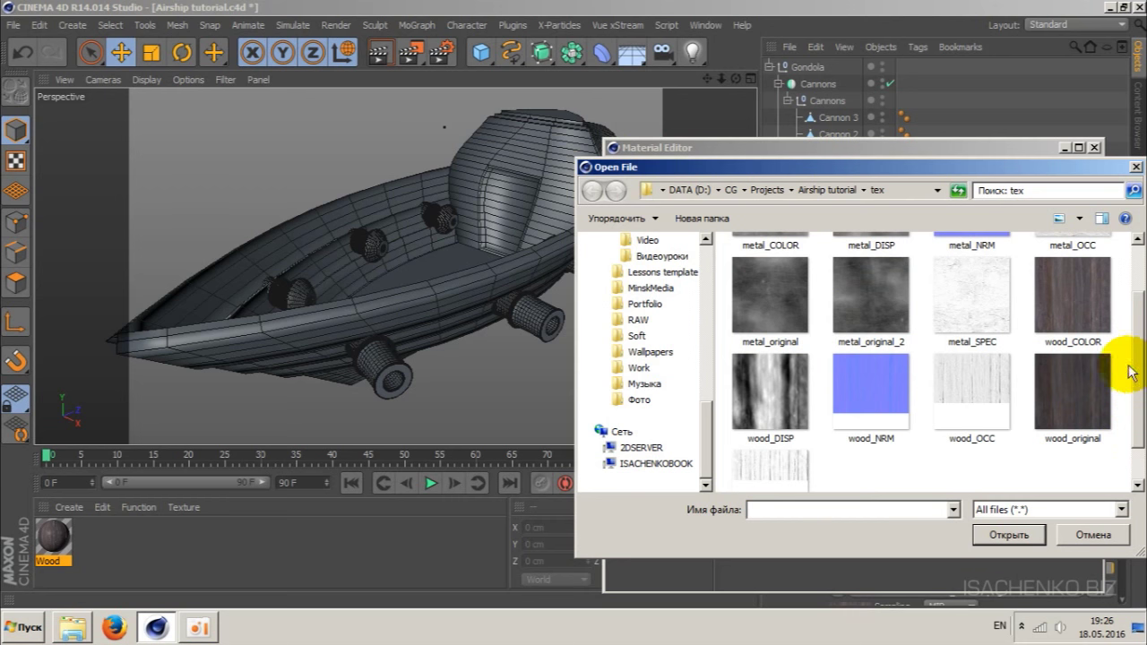
click(1067, 269)
click(1009, 534)
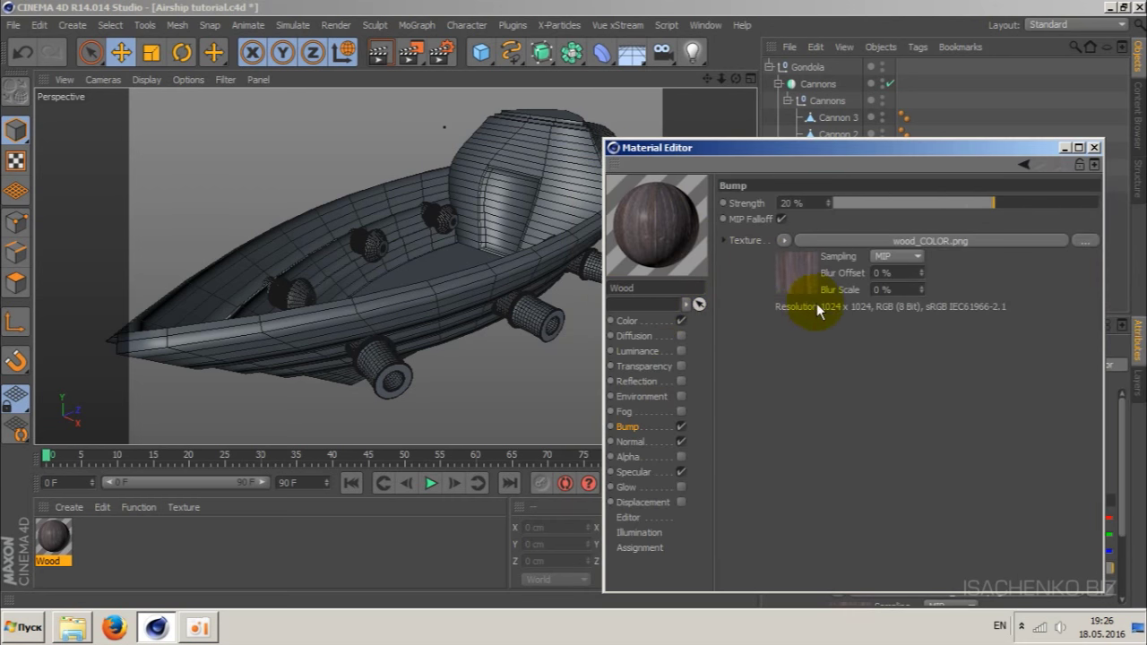
- Set the bump Strength to 80% and close the Material Editor
click(809, 203)
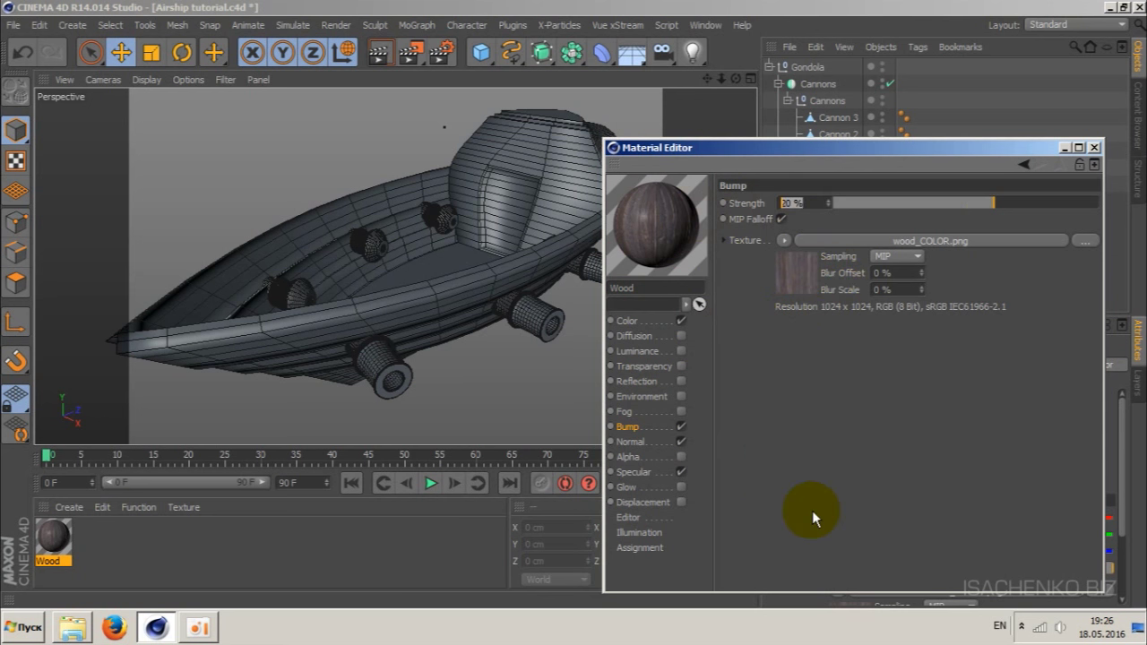
text(80)
key(Return)
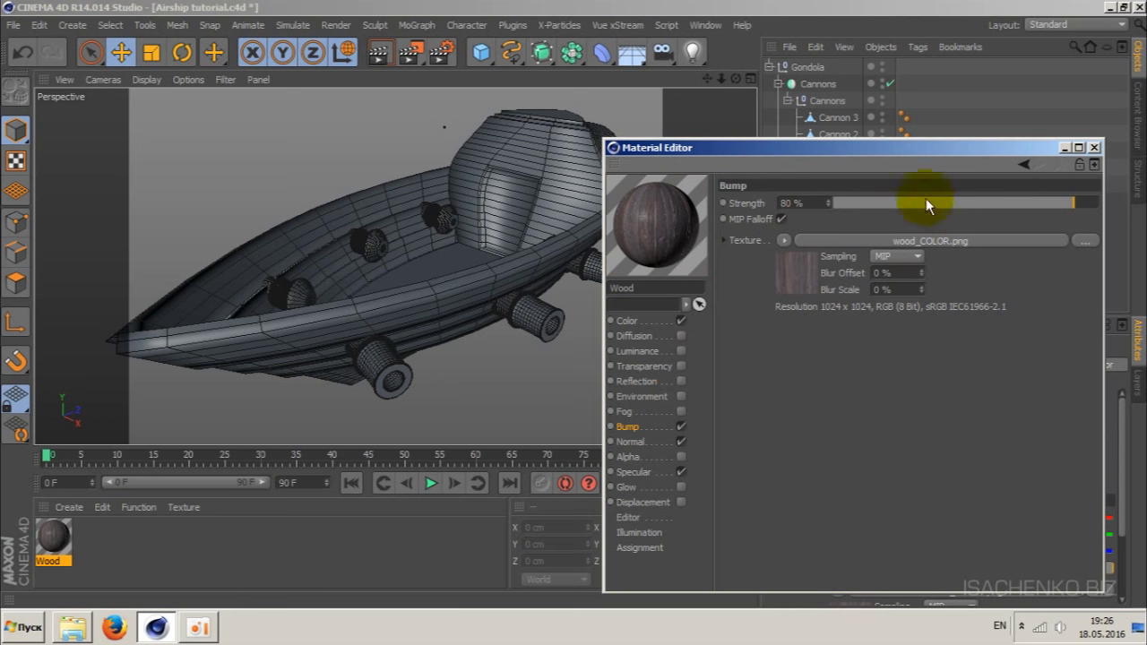
click(1095, 149)
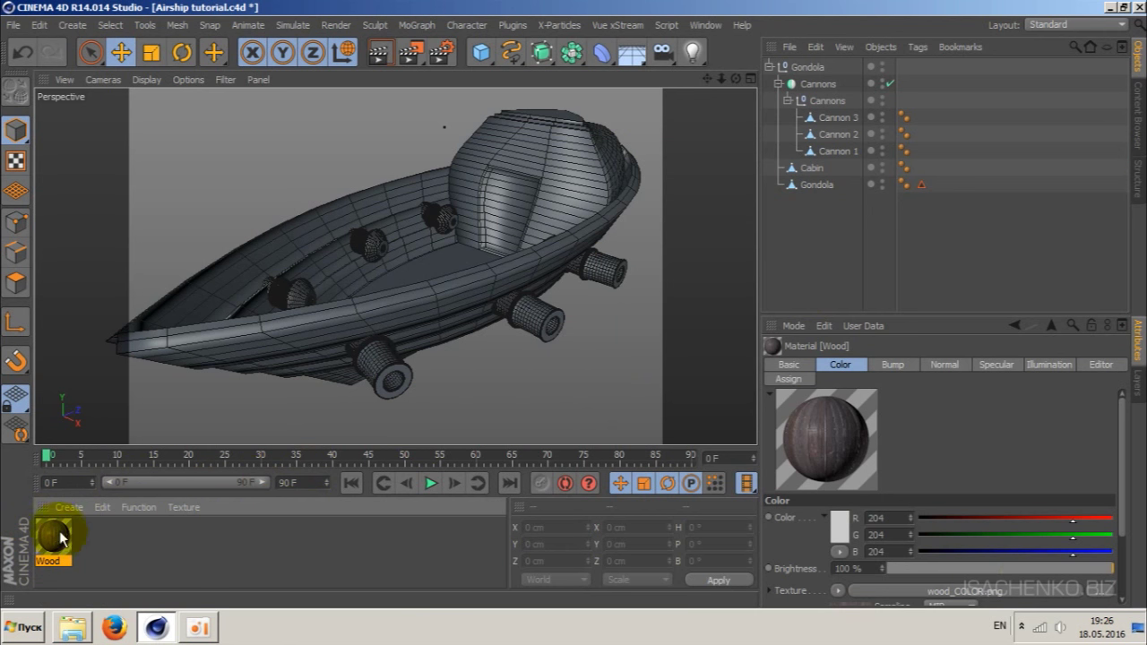
- Drop the Wood material onto the Gondola object and select its Spherical-projection texture tag
drag(54, 538, 243, 304)
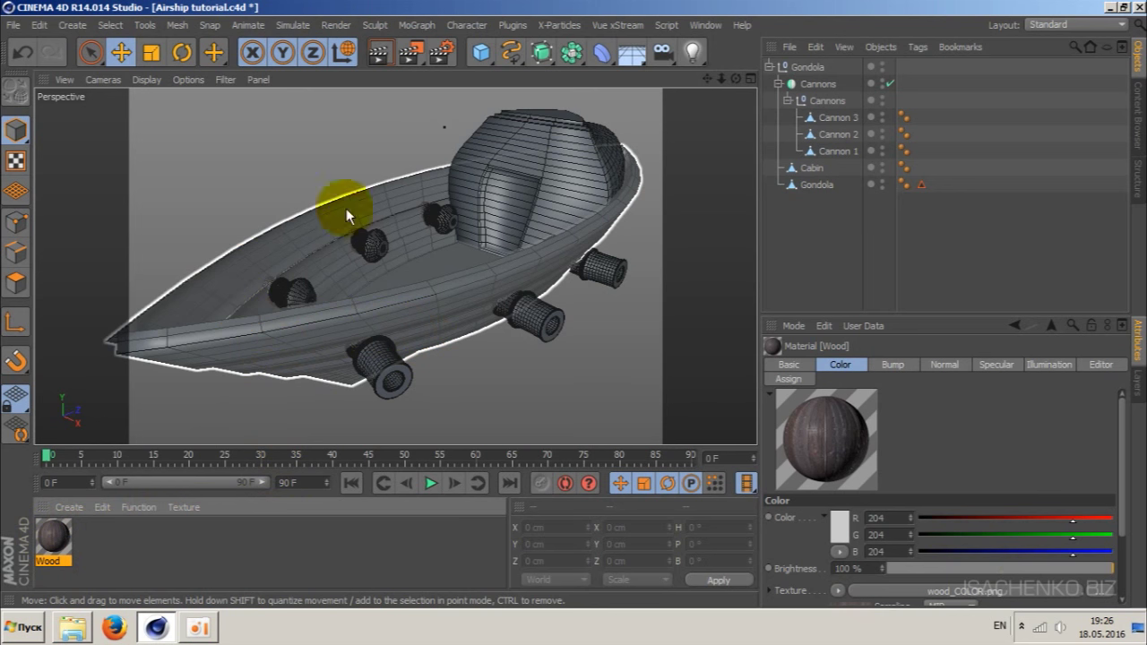
drag(346, 210, 473, 287)
drag(52, 543, 822, 191)
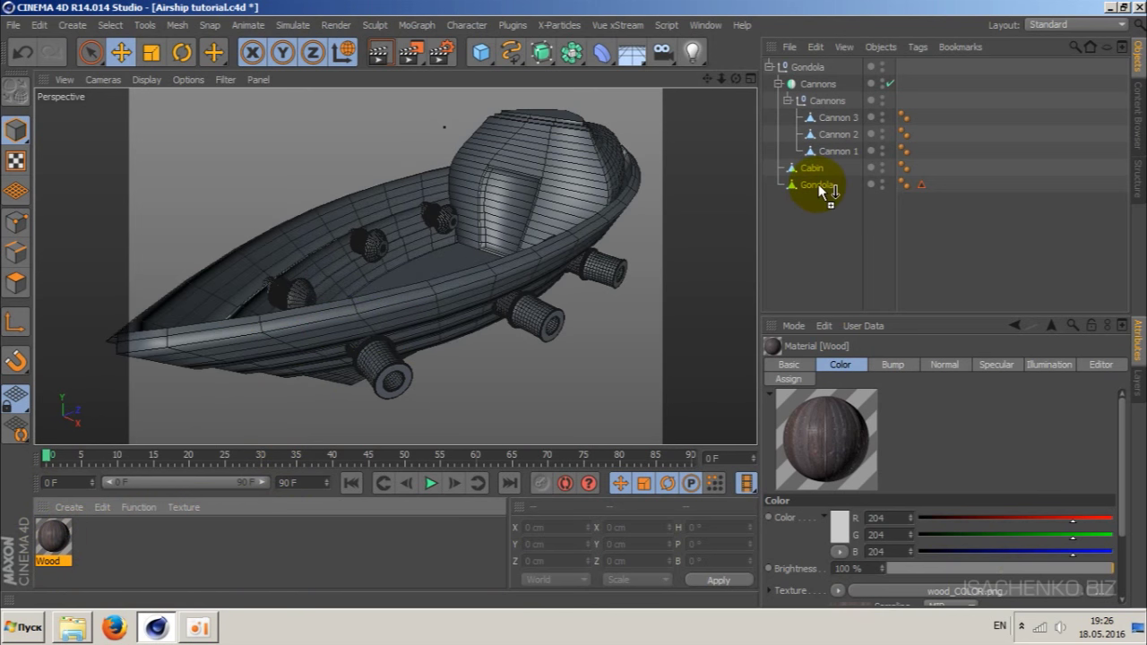
drag(822, 191, 818, 188)
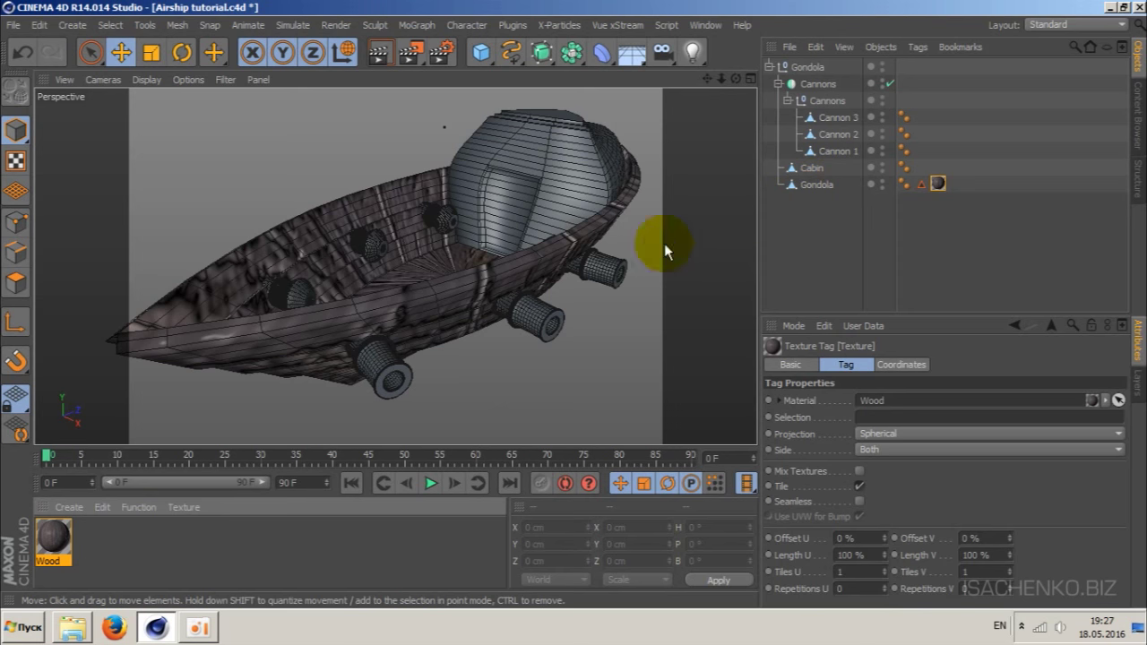
drag(736, 79, 744, 107)
drag(395, 266, 403, 260)
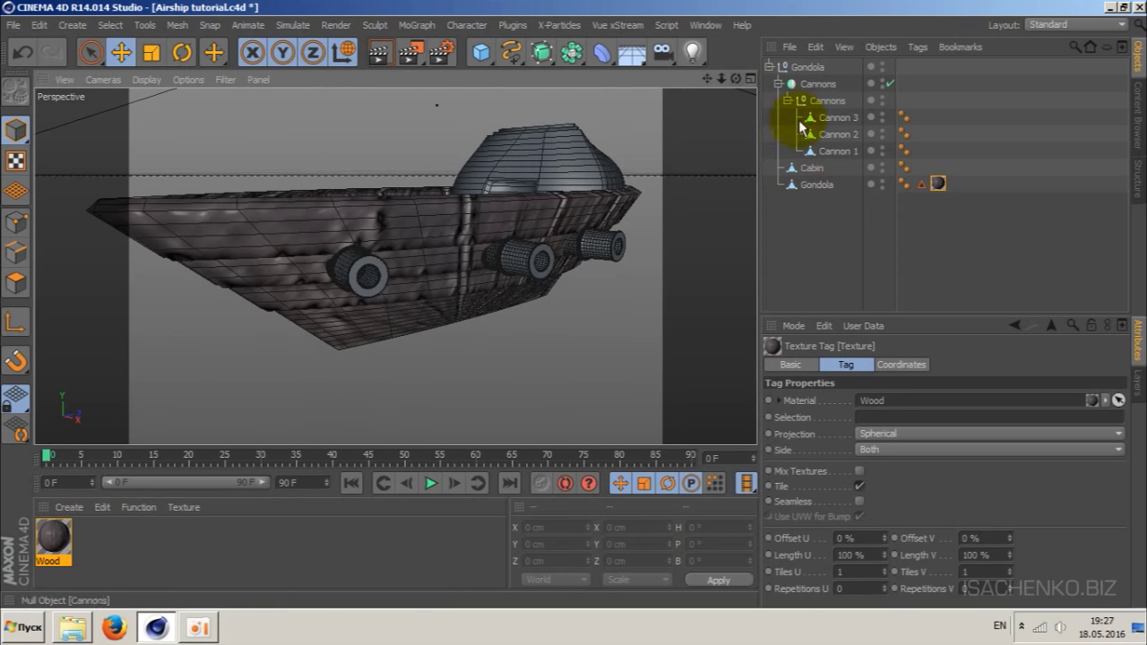
click(819, 186)
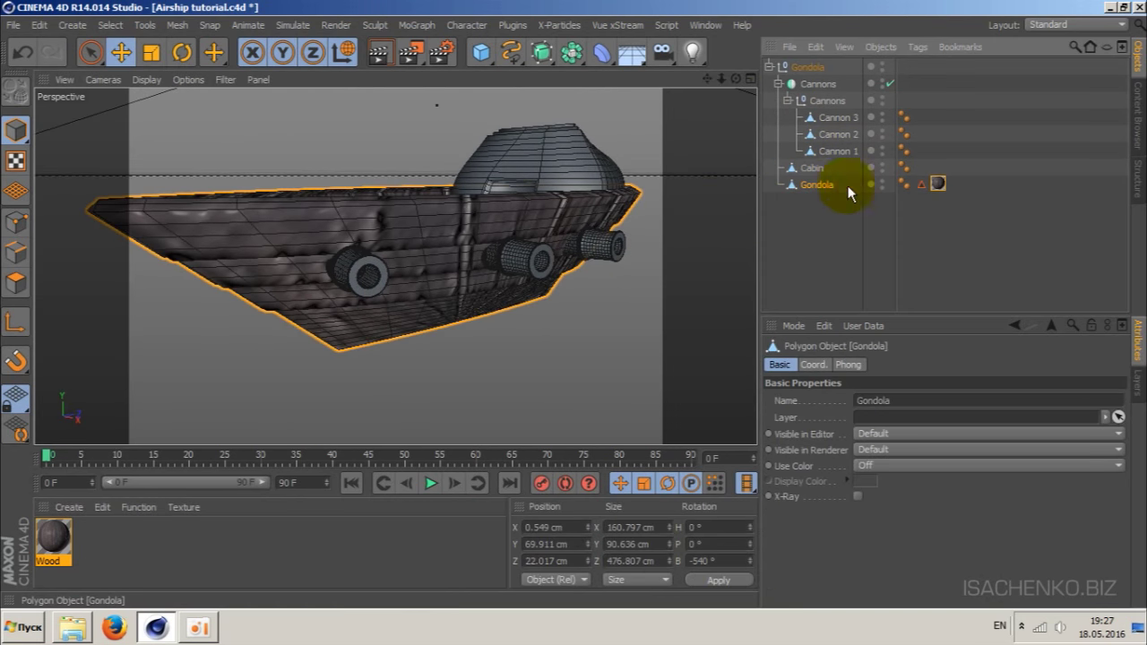
drag(722, 79, 395, 266)
click(937, 183)
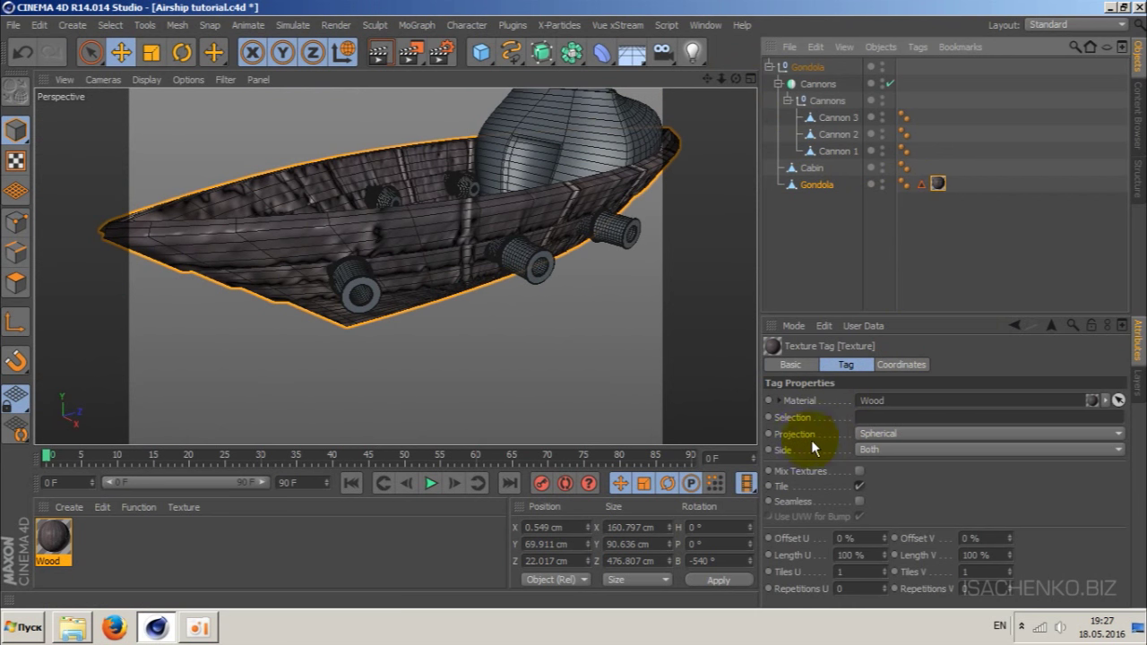
- Compare Cylindrical, Flat and Cubic projections for the Wood texture on the Gondola
click(919, 433)
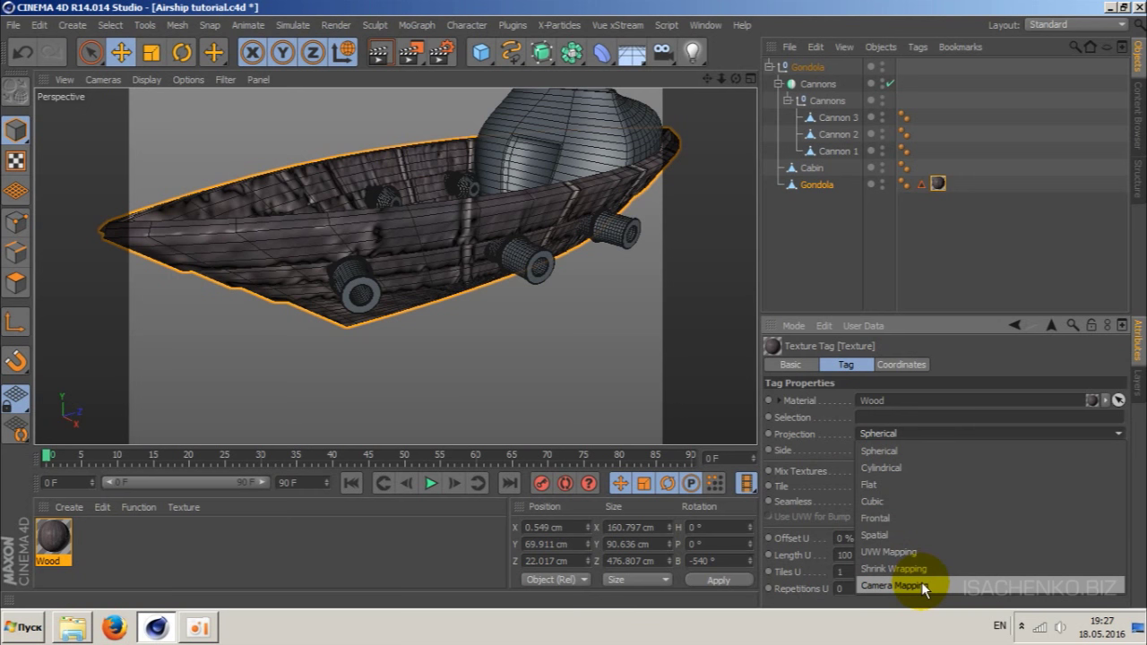
click(909, 467)
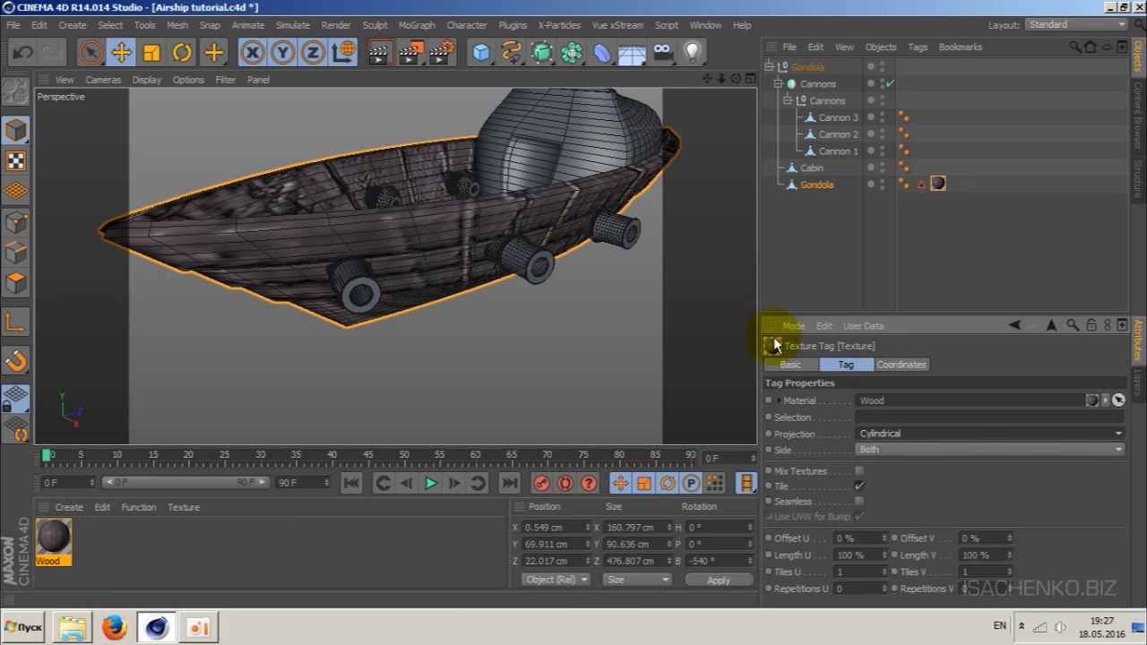
drag(736, 79, 708, 99)
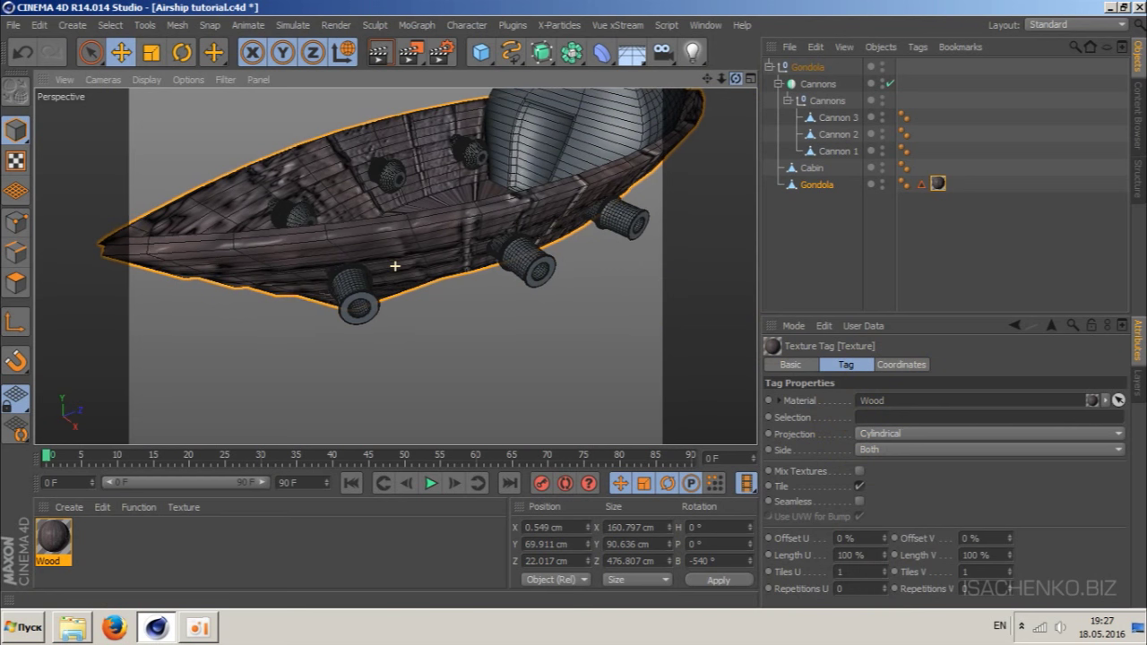
drag(396, 267, 461, 185)
click(883, 434)
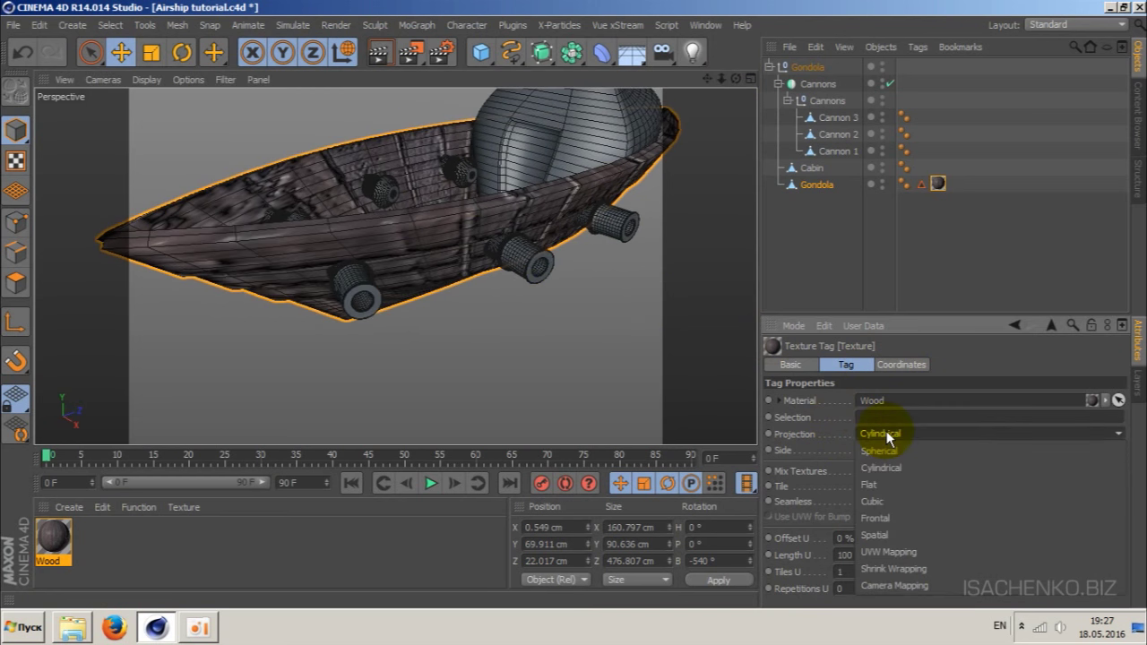
click(892, 486)
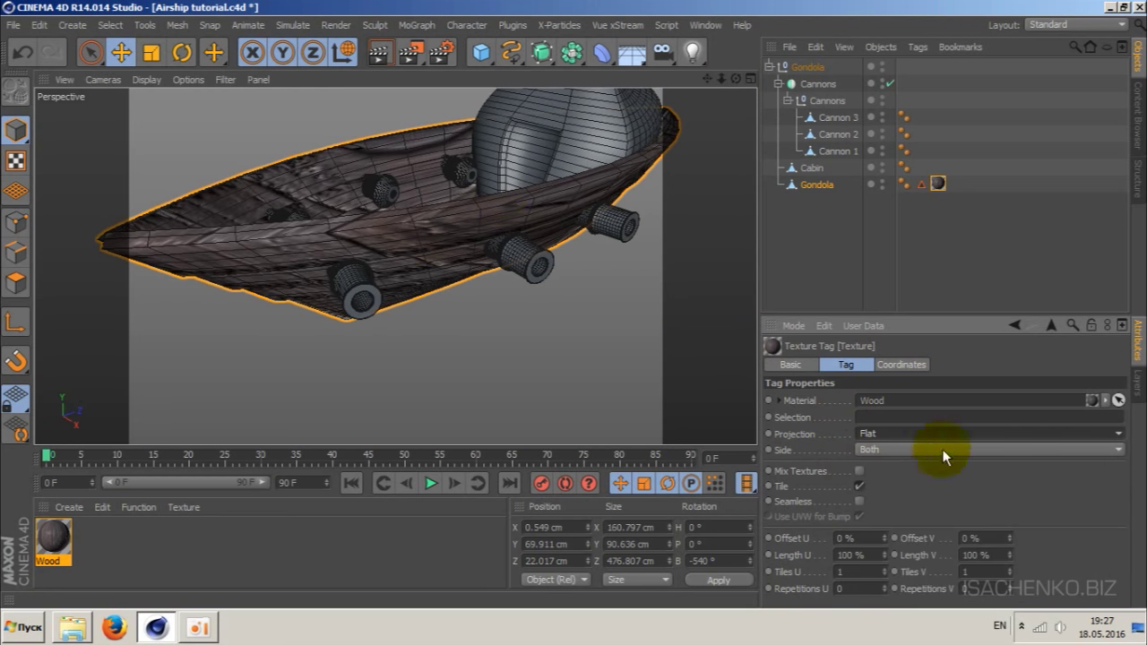
click(925, 432)
click(907, 499)
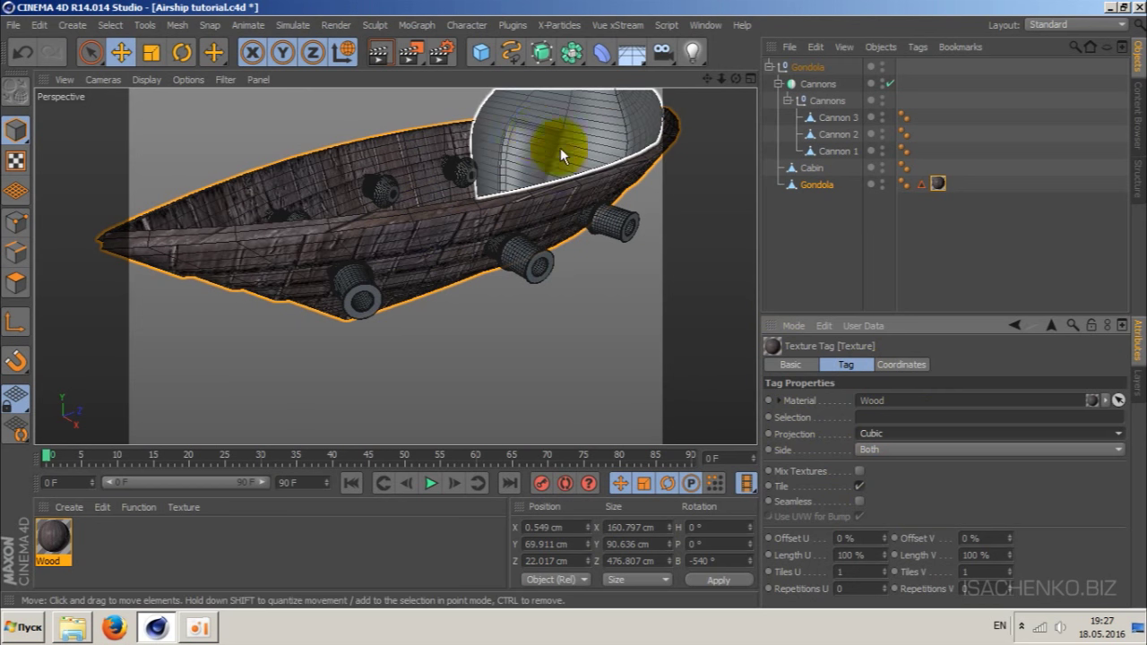
mouse_move(733, 80)
mouse_down()
mouse_move(394, 267)
mouse_move(704, 74)
mouse_move(883, 243)
mouse_up()
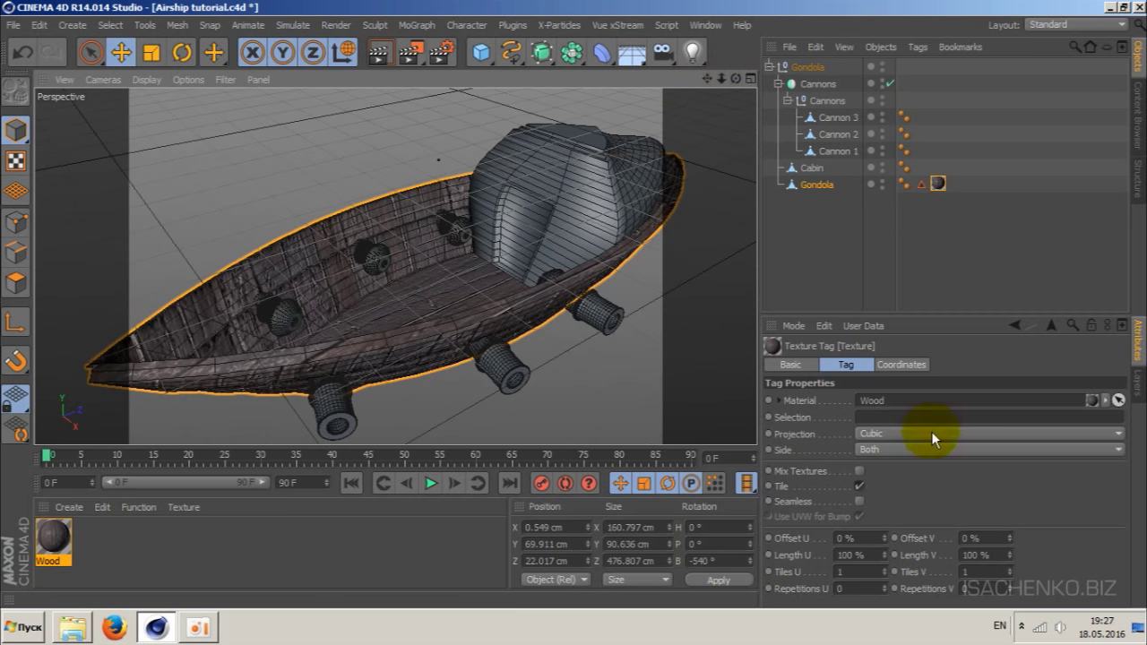
- Try UVW Mapping, settle on Cubic projection, and render the view as a preview
click(933, 432)
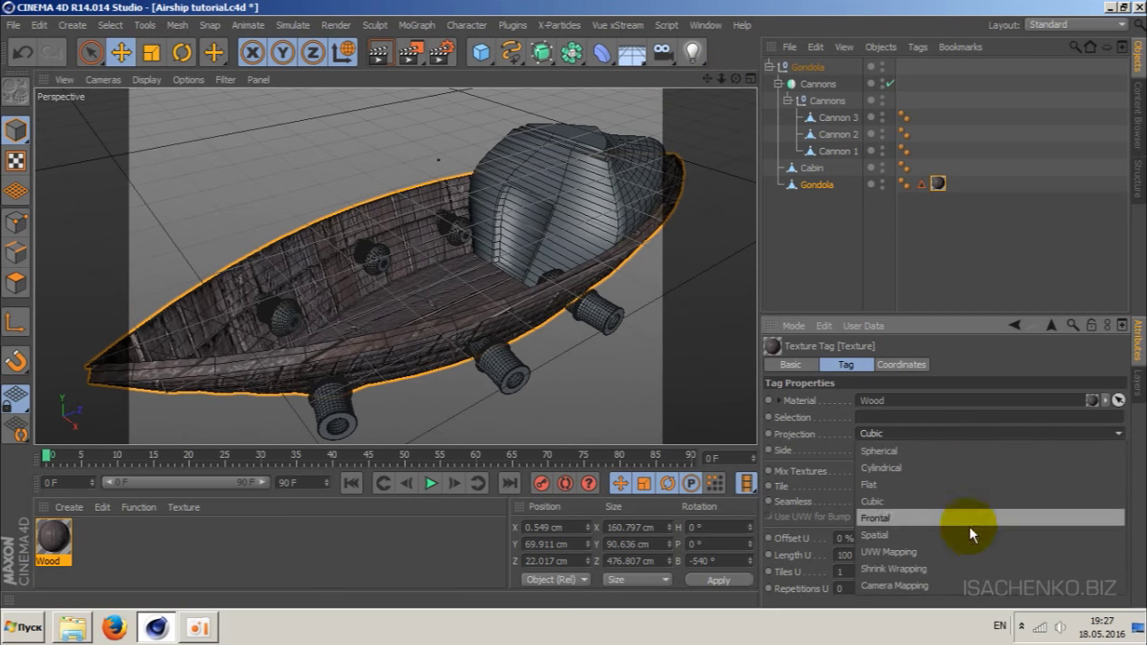
click(948, 549)
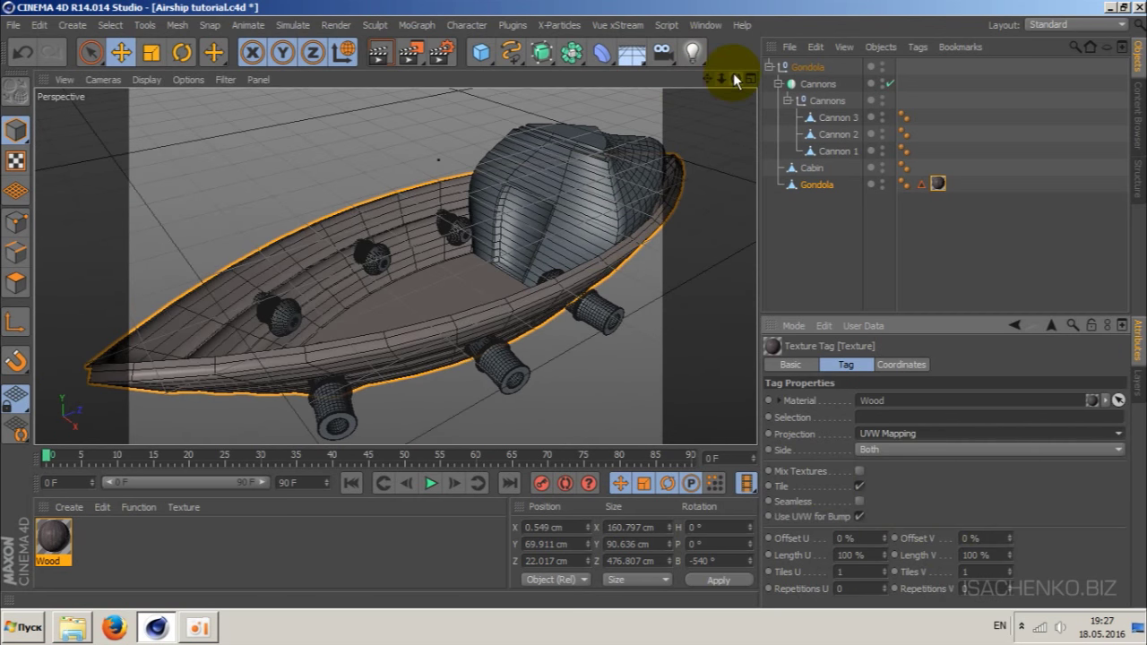
mouse_move(735, 78)
mouse_down()
mouse_move(736, 125)
mouse_move(712, 79)
mouse_move(714, 90)
mouse_up()
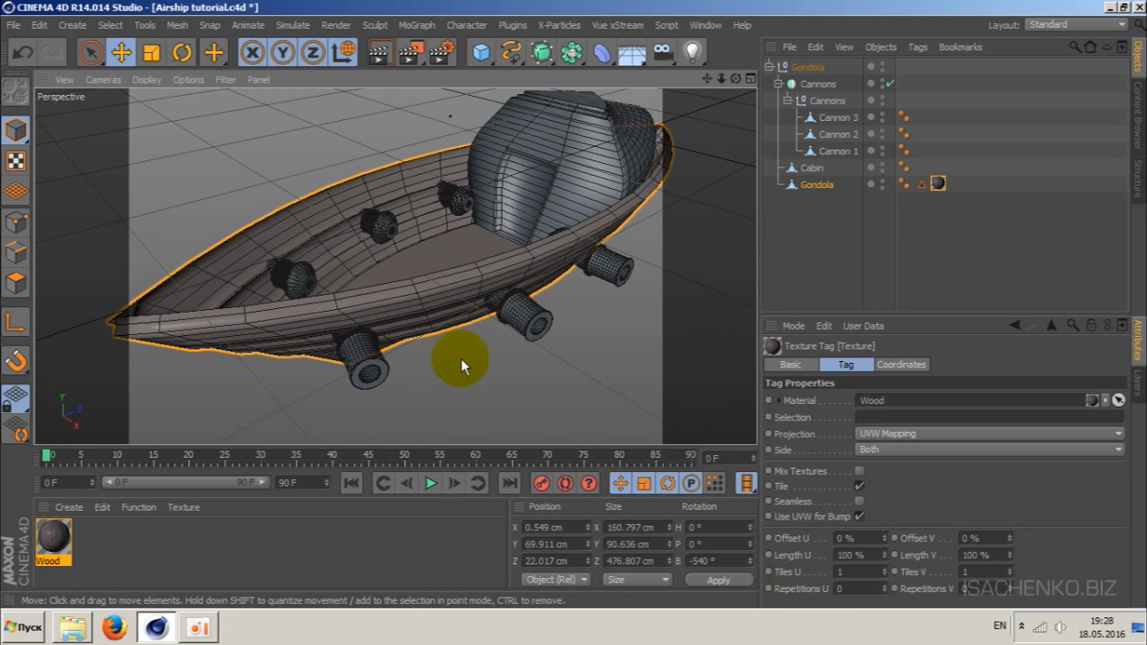
click(924, 432)
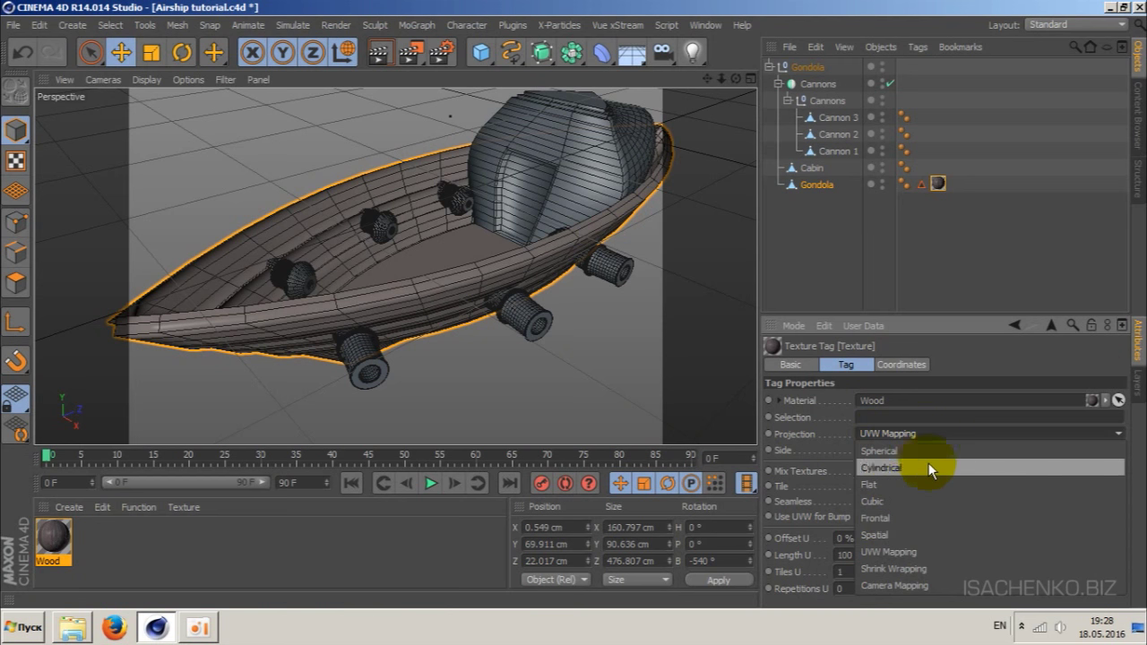
click(890, 501)
drag(724, 89, 708, 143)
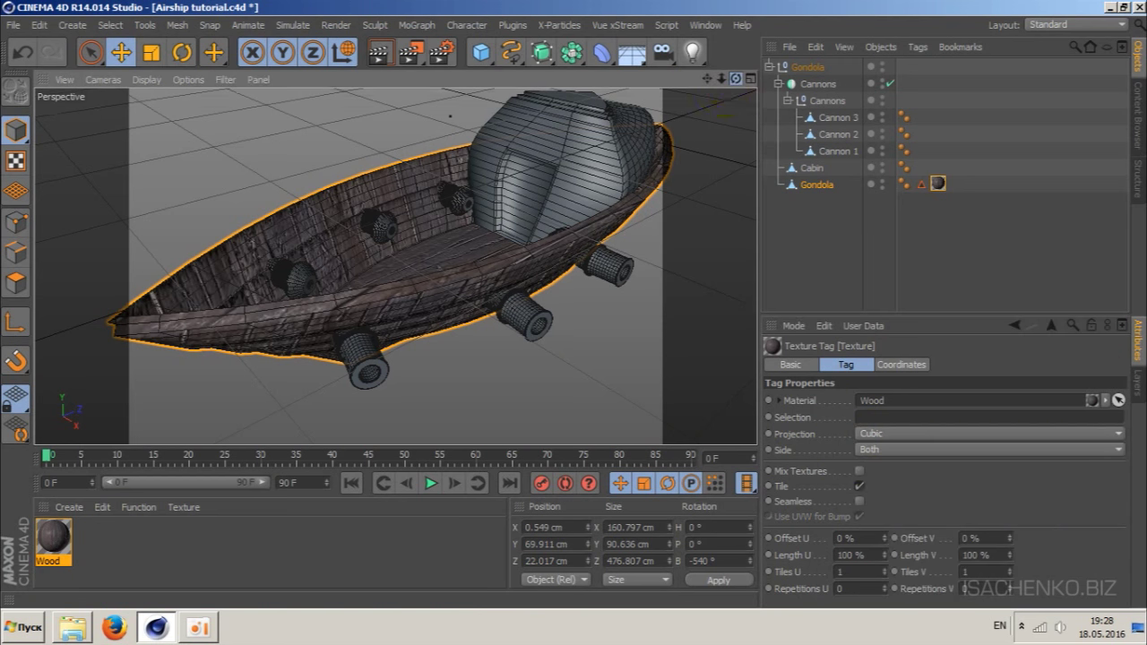
click(380, 60)
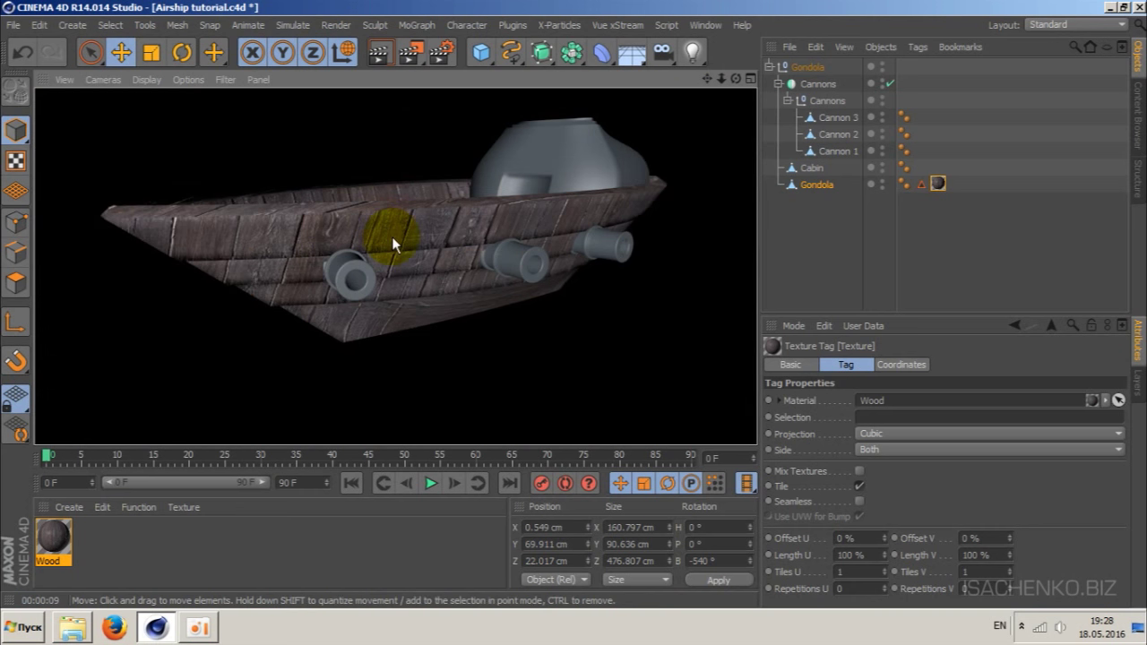
scroll(392, 236, up, 3)
scroll(391, 237, up, 2)
scroll(392, 236, up, 2)
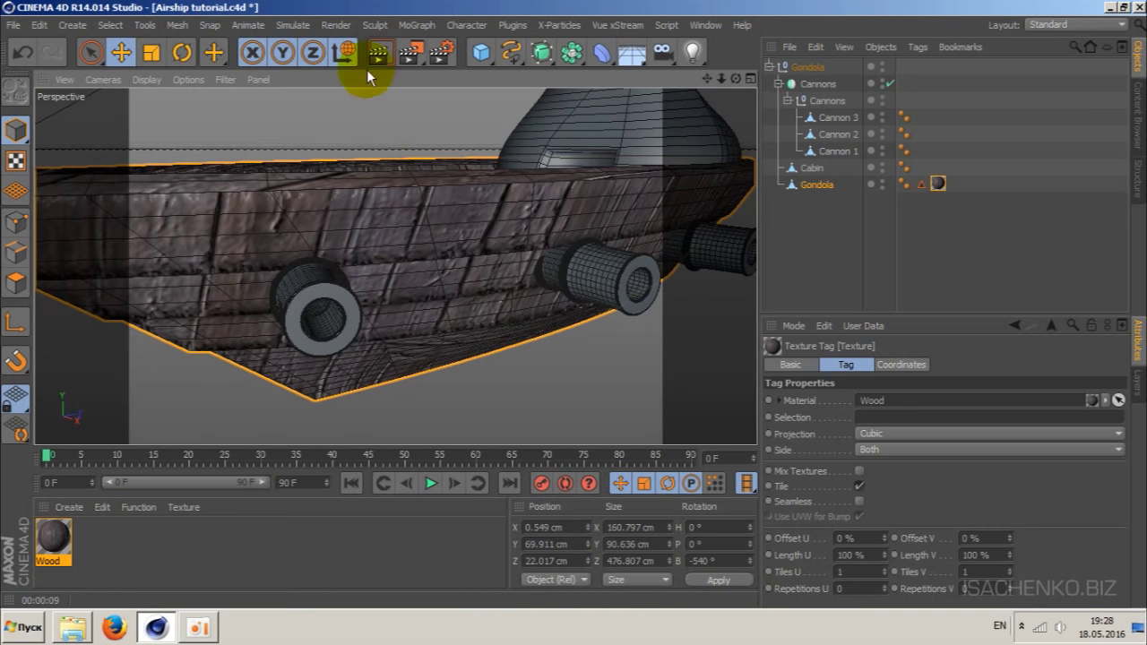
click(367, 69)
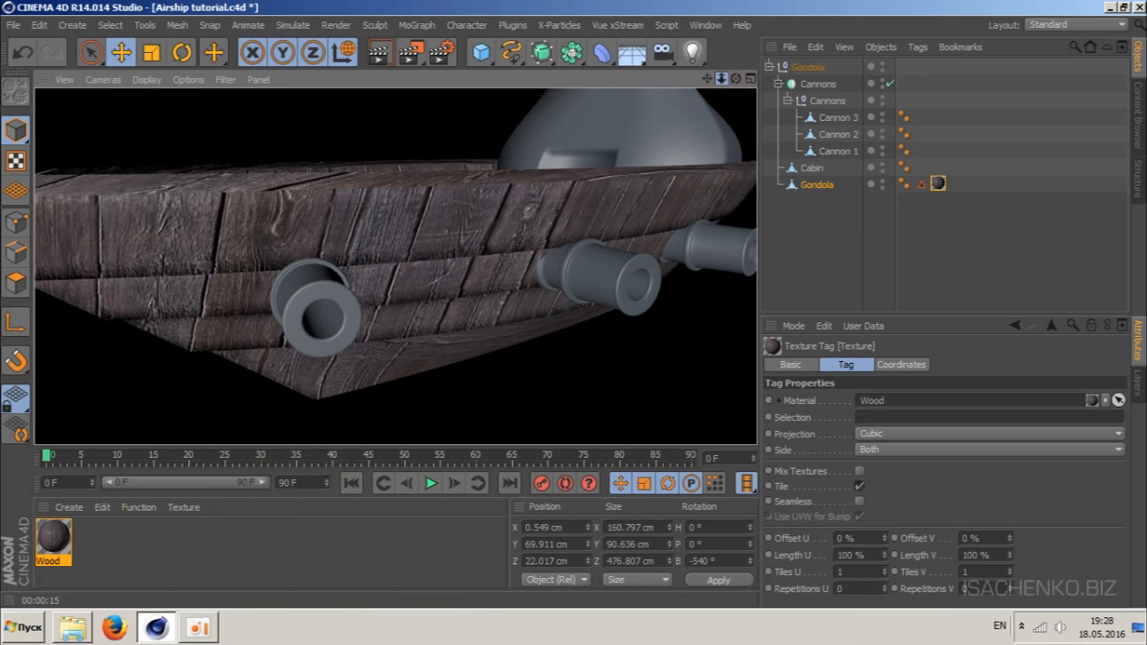
mouse_move(721, 79)
mouse_down()
mouse_move(690, 90)
mouse_move(708, 85)
mouse_move(691, 57)
mouse_move(691, 77)
mouse_up()
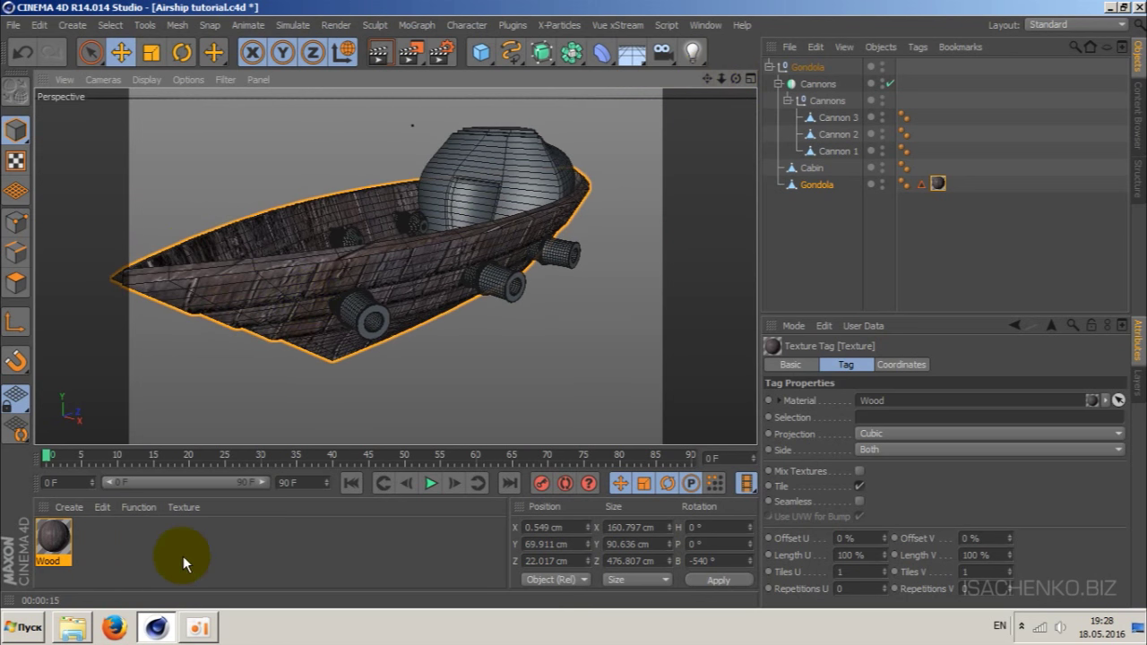
- Create a new material and name it Metal
double_click(146, 556)
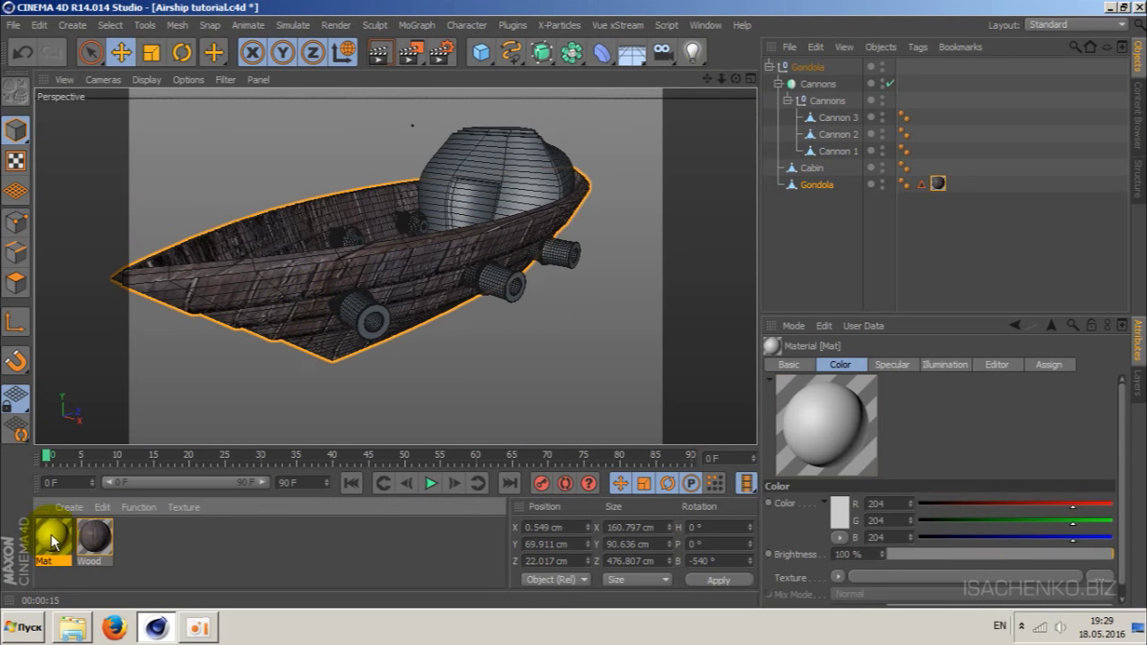
double_click(51, 535)
drag(524, 117, 668, 123)
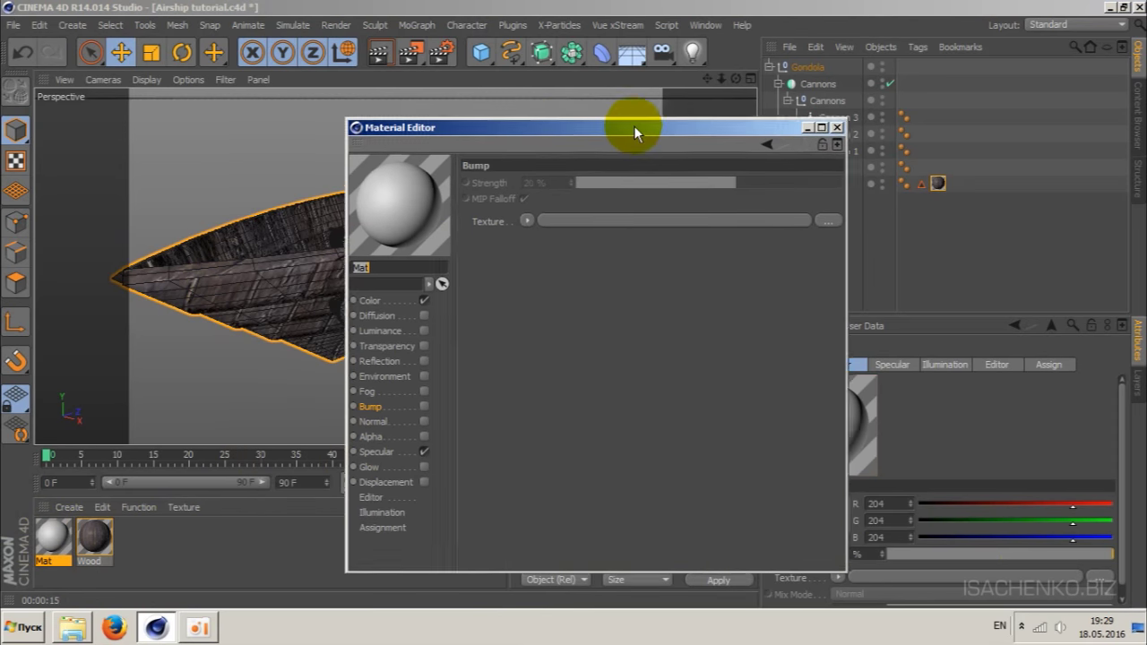
text(Metal)
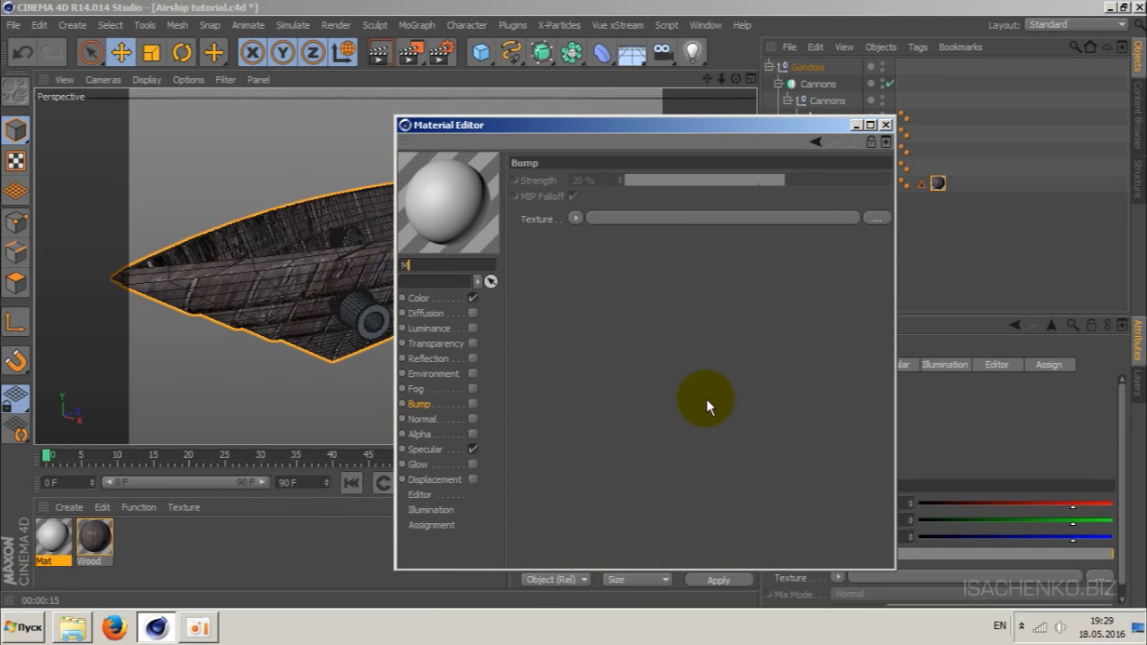
key(Return)
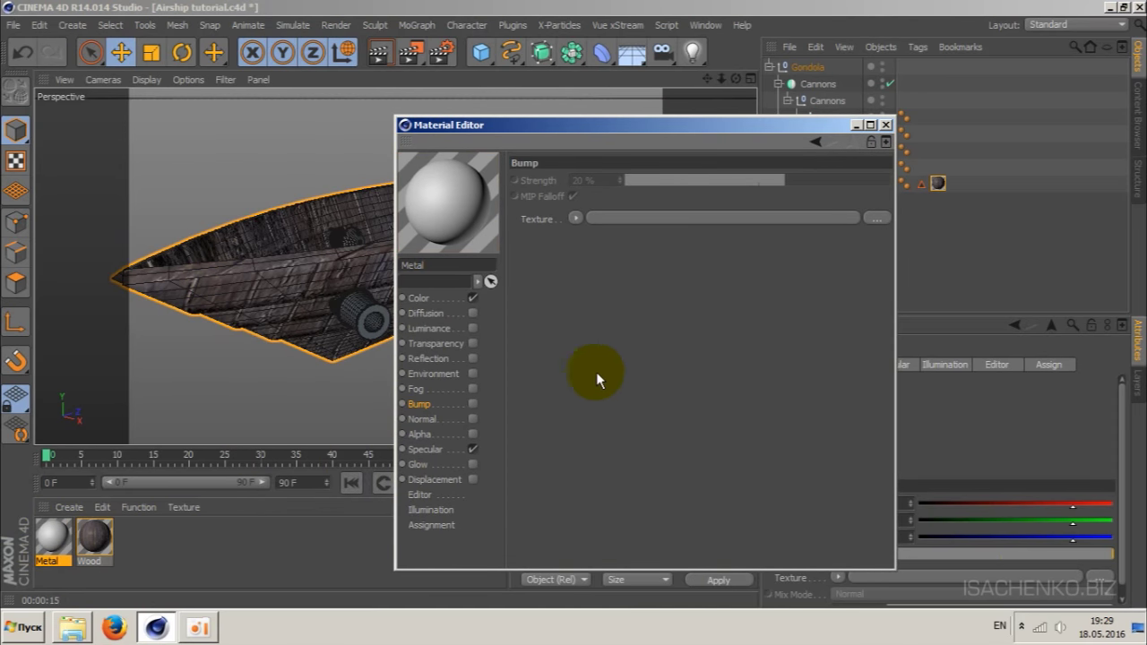
- Load metal_COLOR.png as the Metal material's Color texture
click(420, 299)
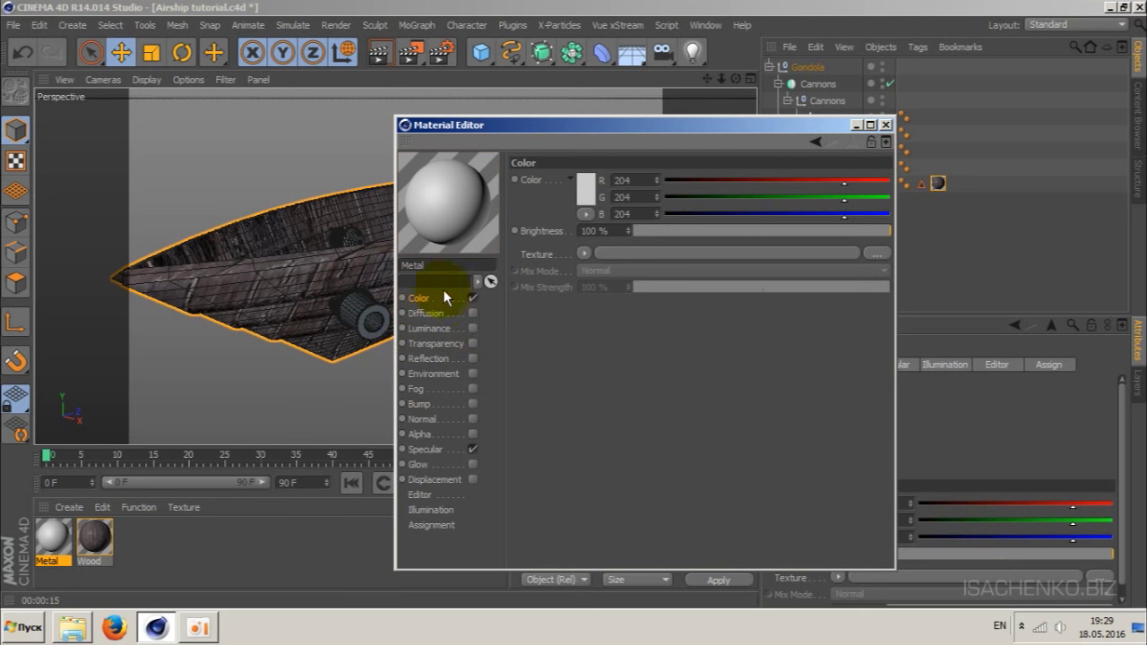
click(588, 252)
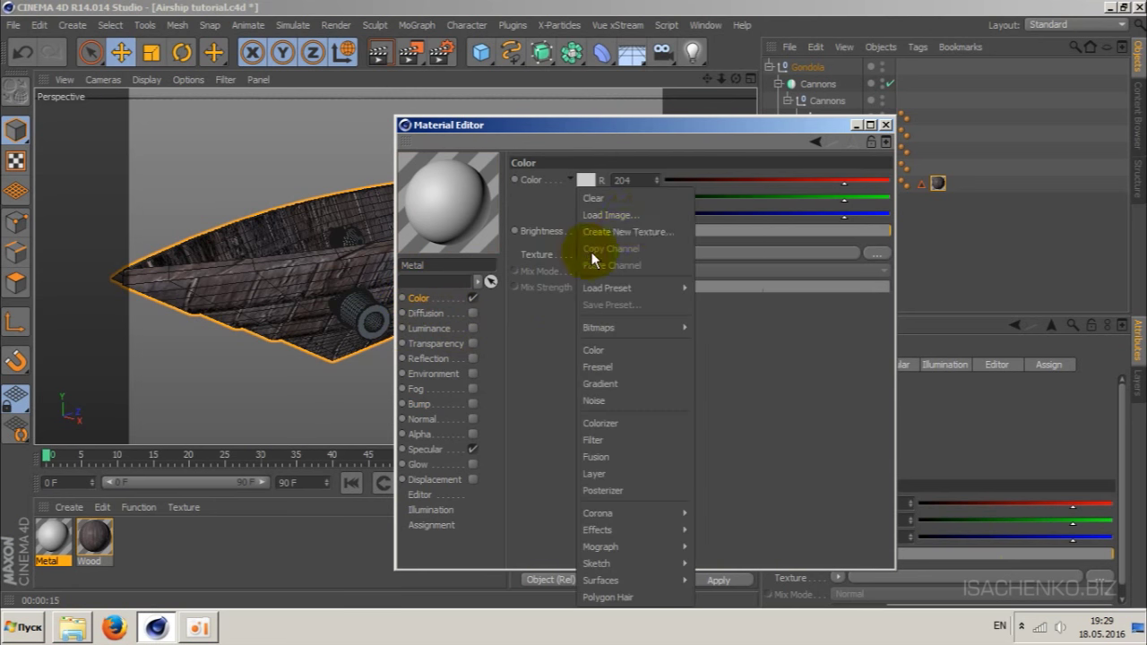
click(596, 211)
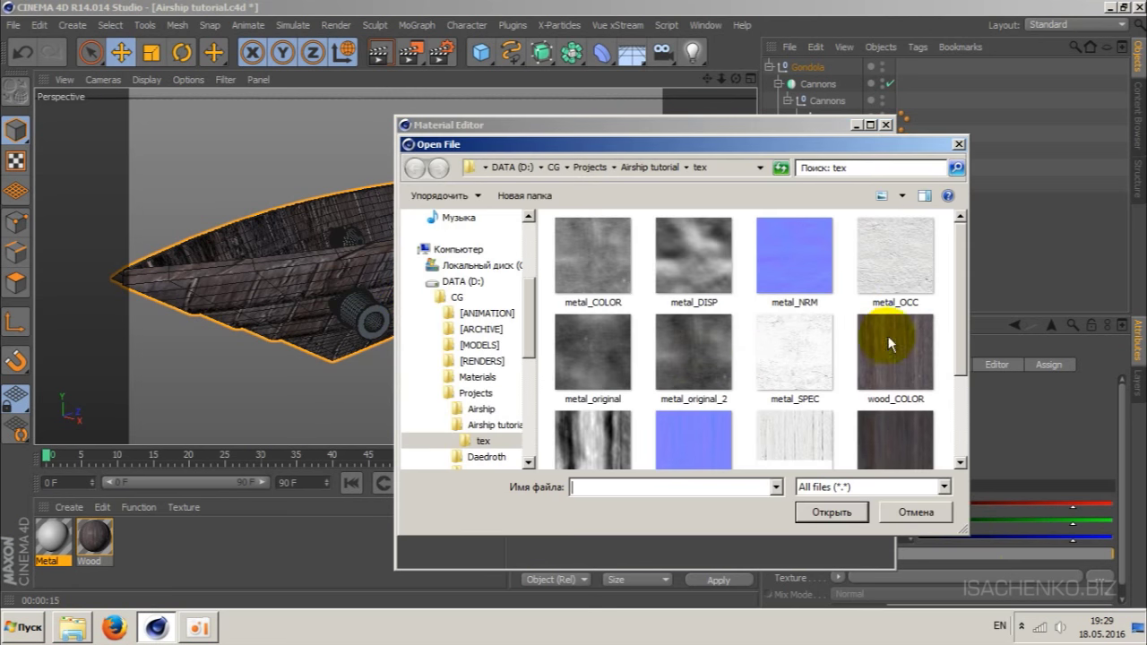
click(614, 284)
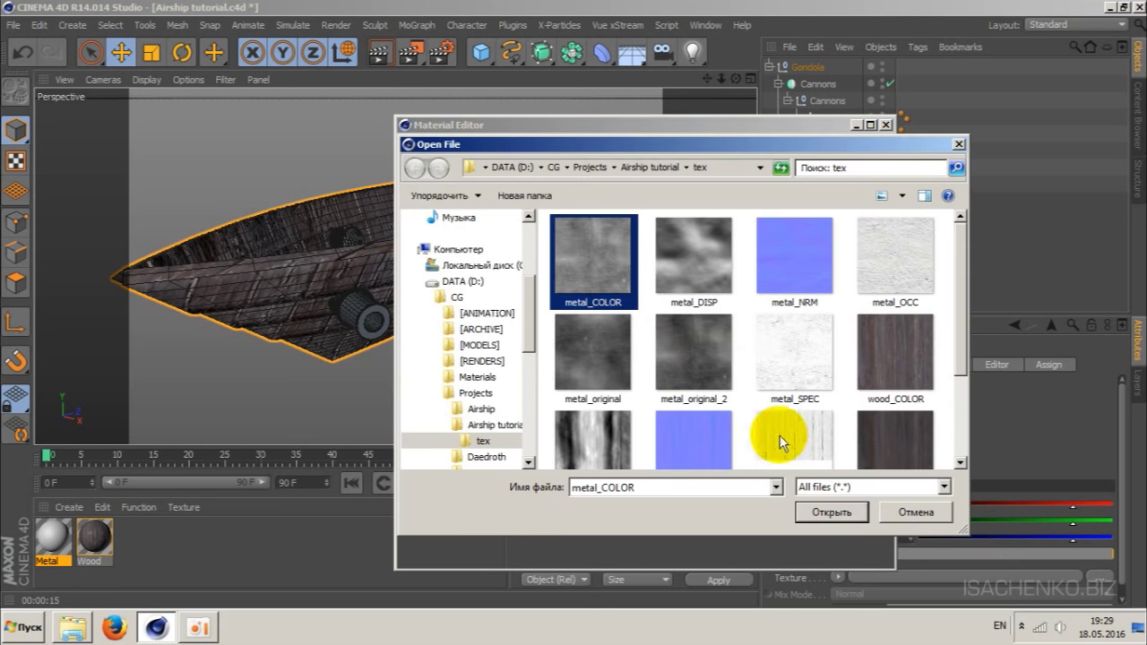
click(818, 512)
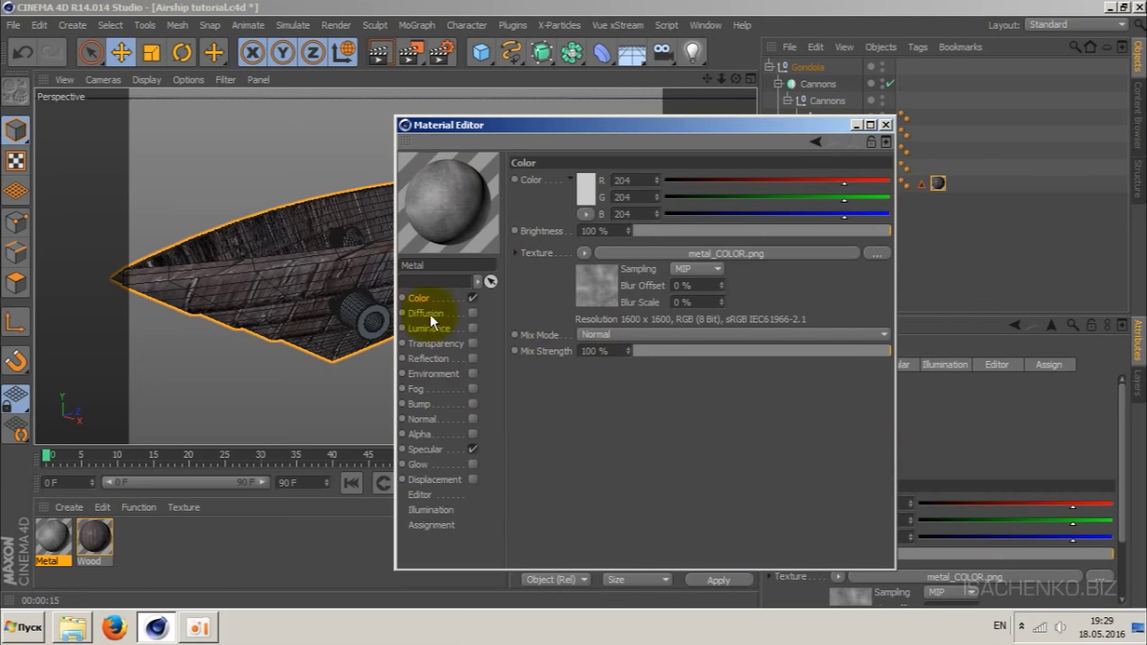
- Load metal_SPEC.png as the Specular texture with highlight Width 90% and Height 70%
click(425, 450)
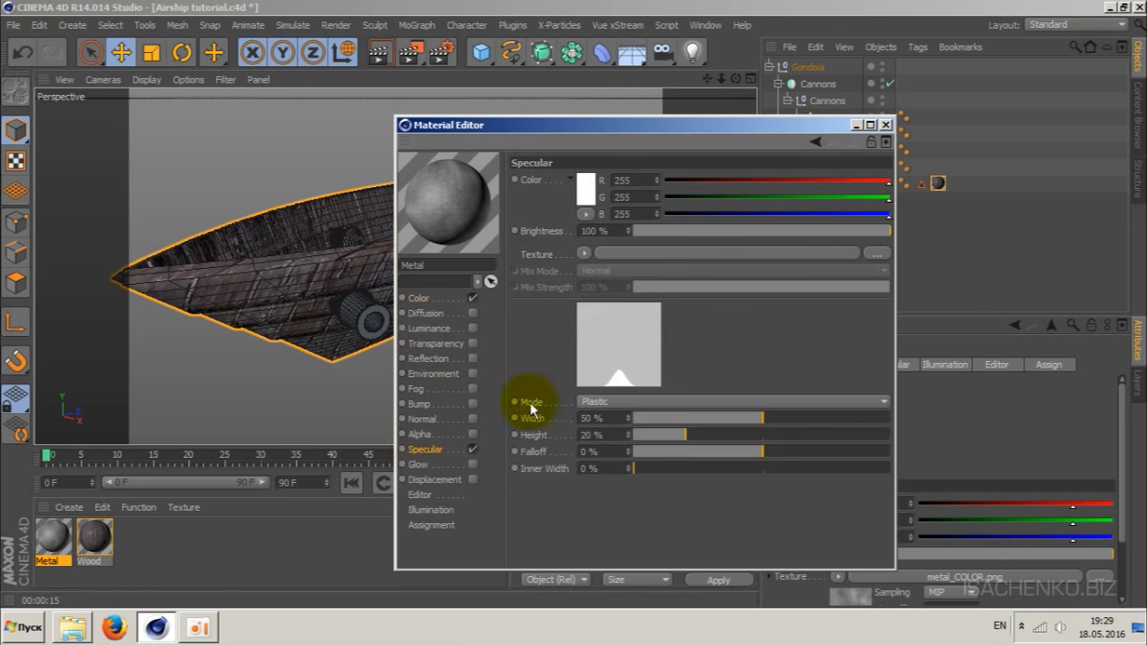
click(587, 253)
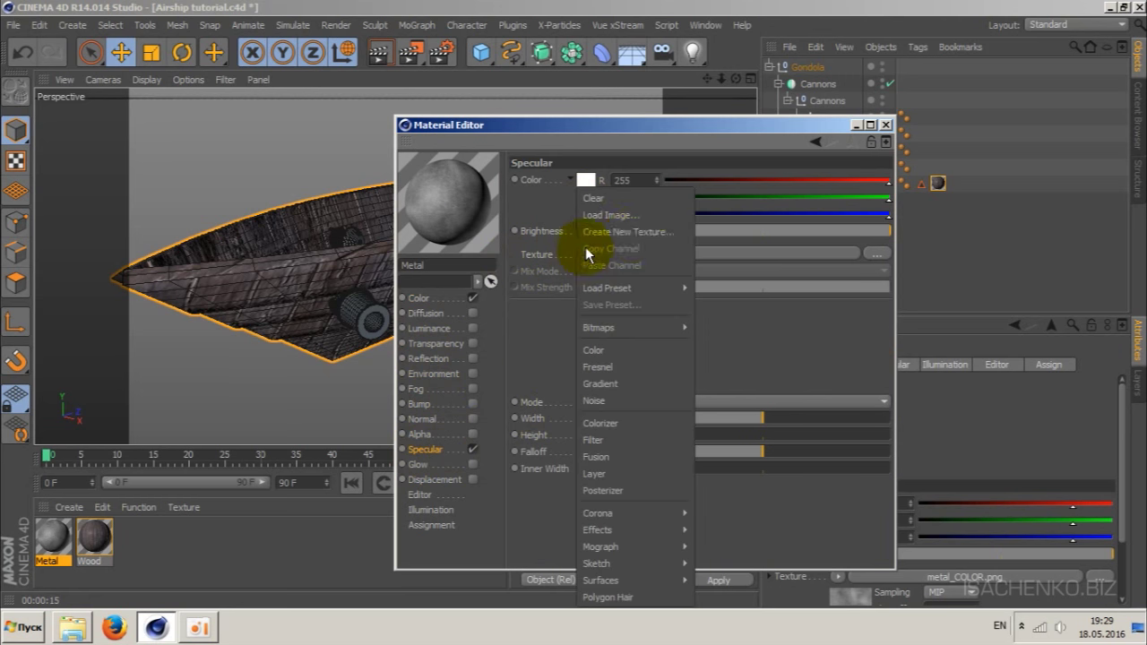
click(618, 215)
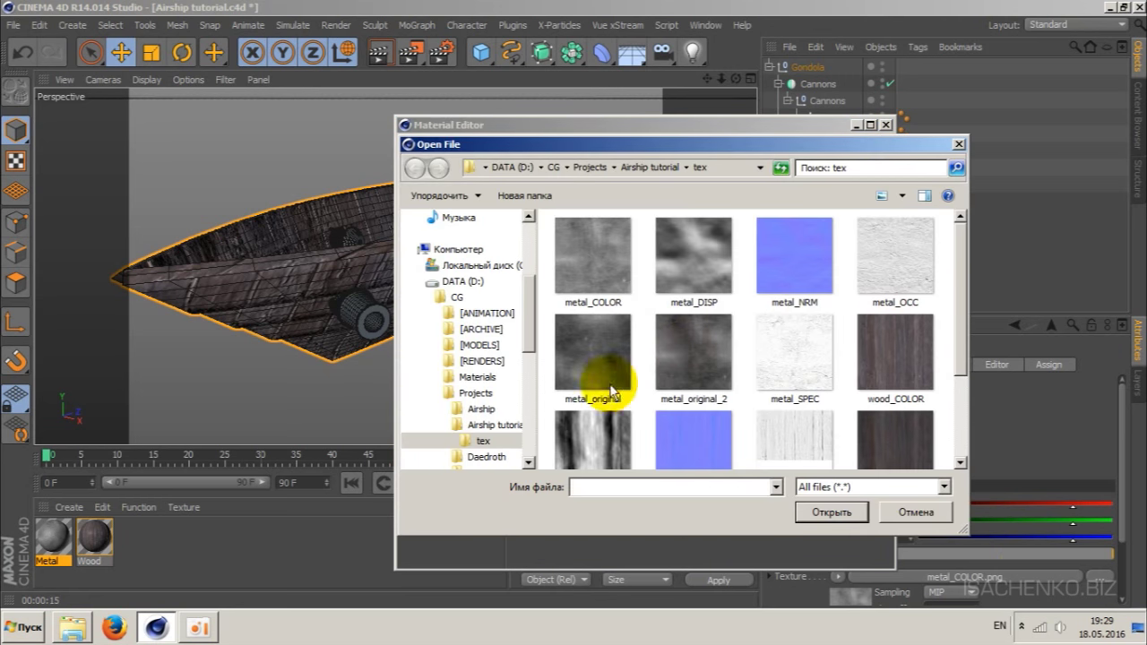
click(792, 358)
click(831, 513)
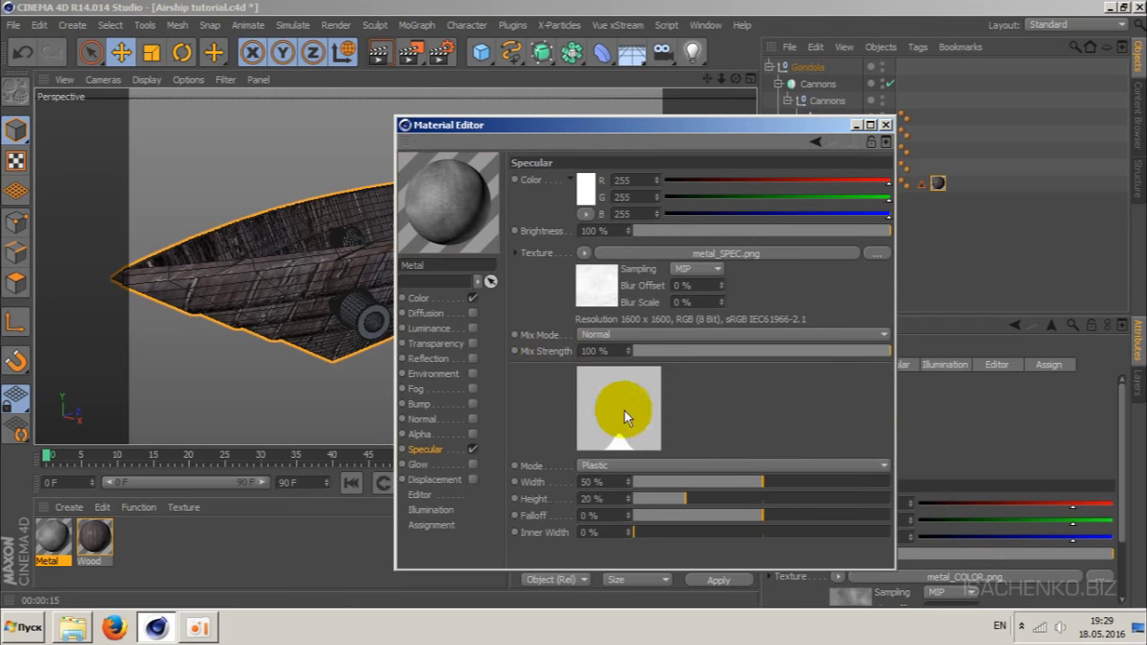
drag(770, 482, 838, 482)
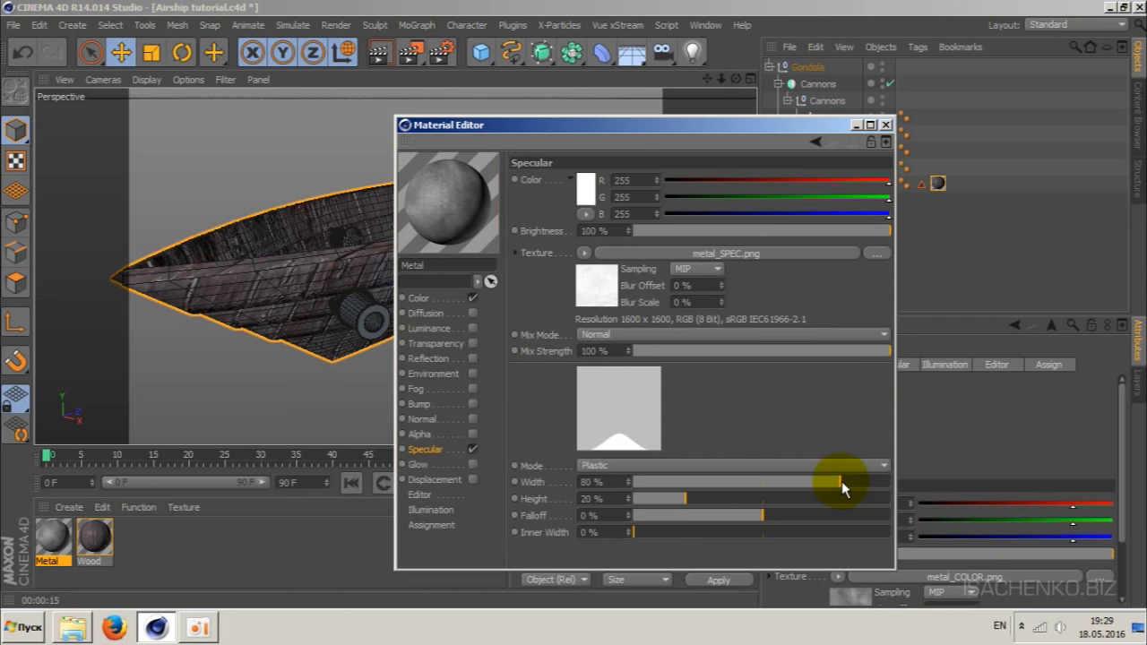
drag(698, 498, 865, 482)
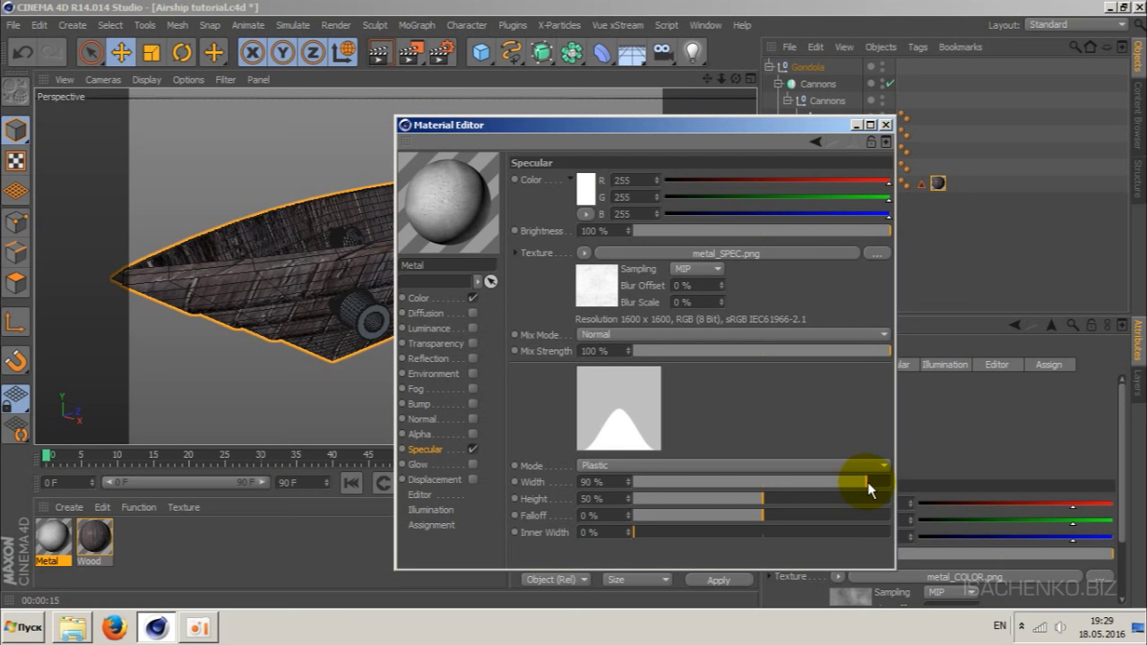
drag(768, 505, 815, 500)
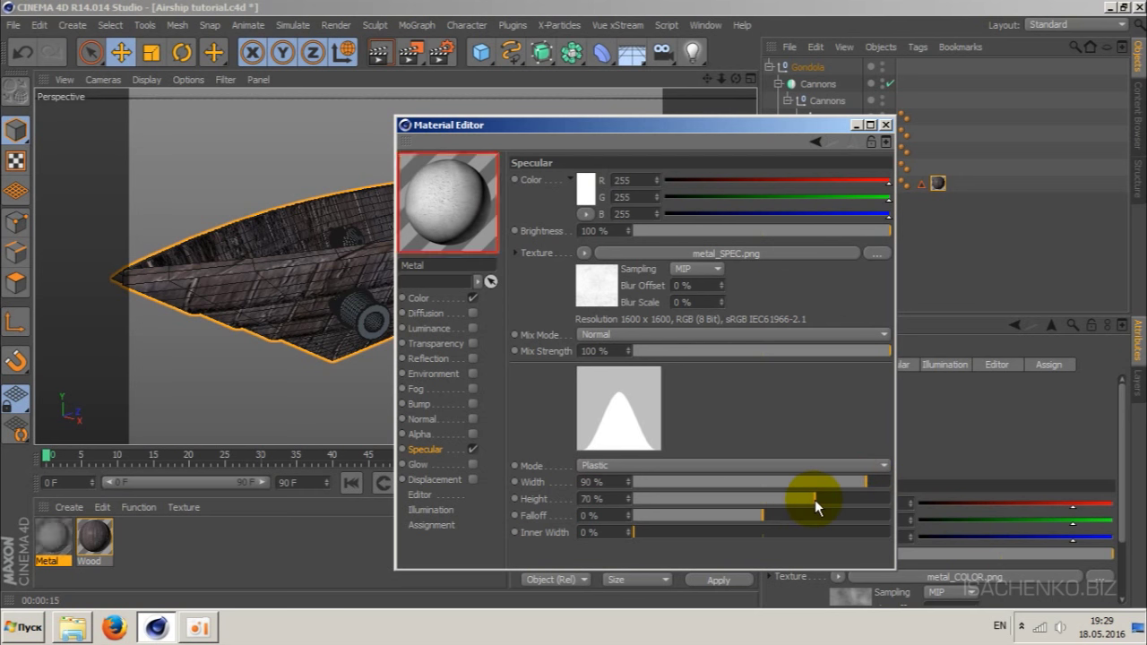
click(427, 404)
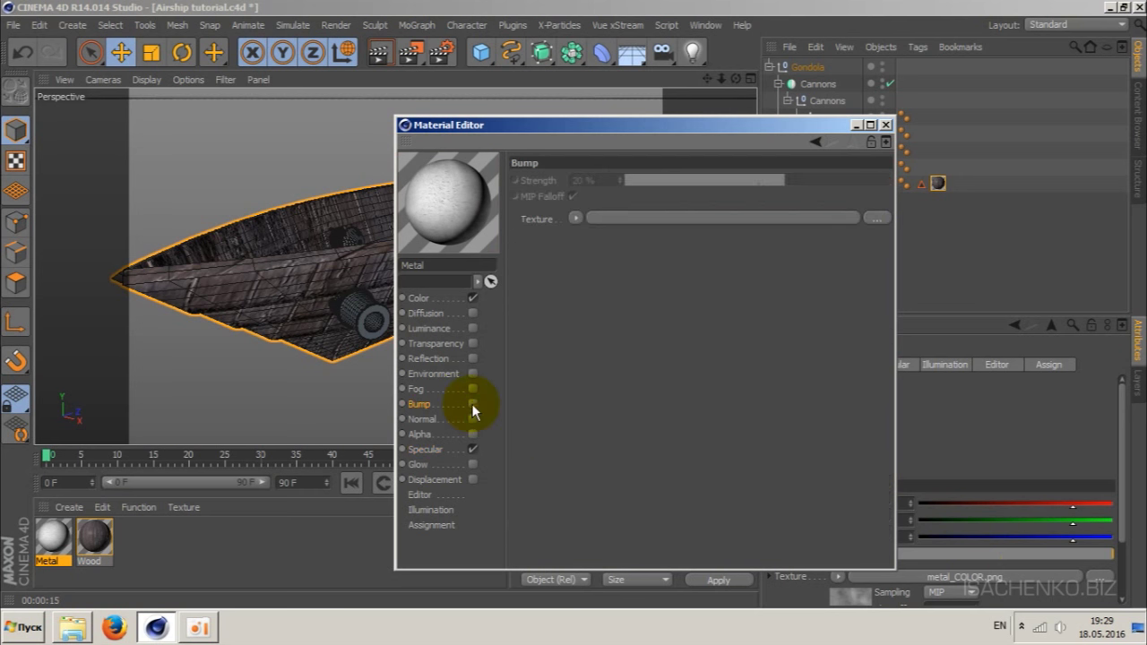
- Enable Bump with metal_COLOR.png as its texture at 50% strength
click(472, 404)
click(575, 218)
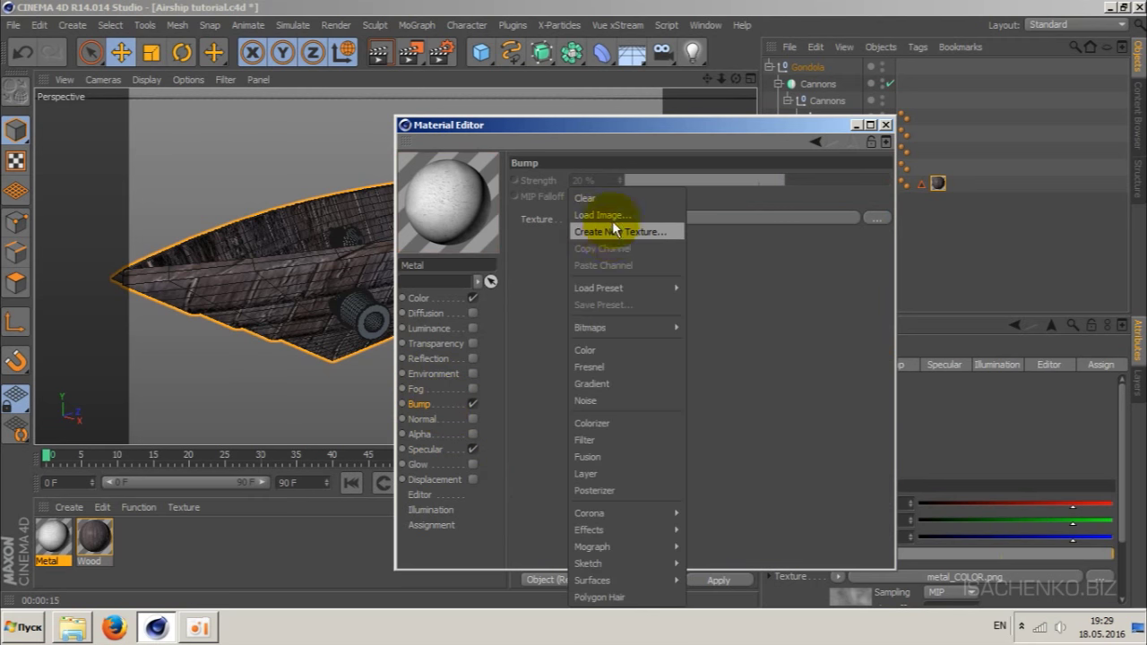
click(603, 215)
click(616, 271)
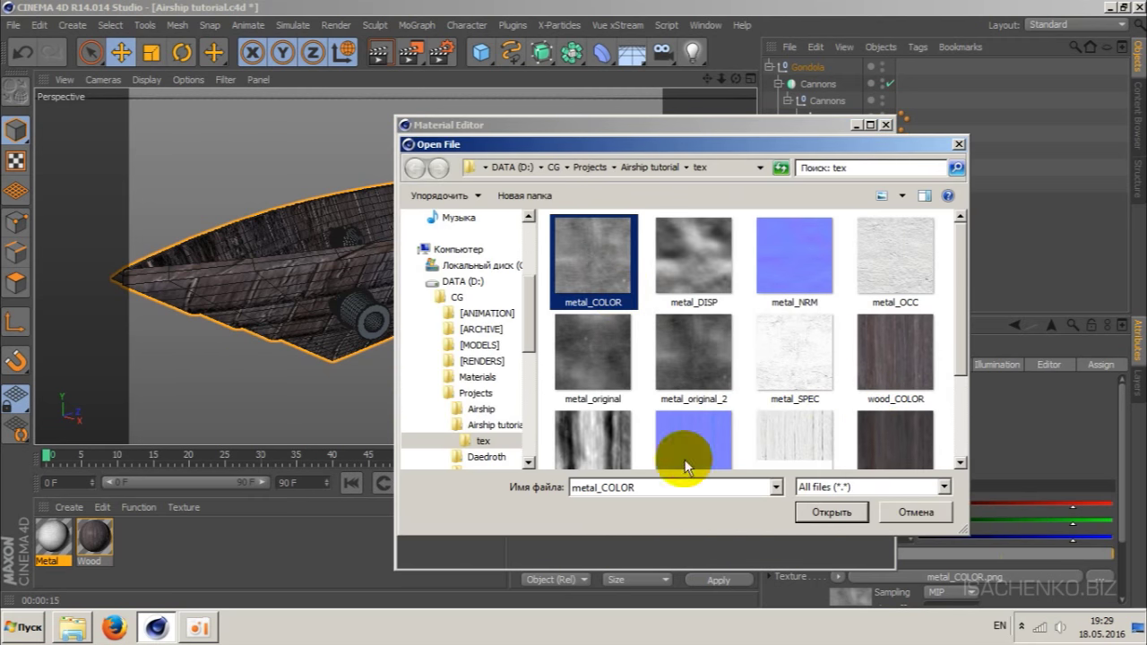
click(832, 511)
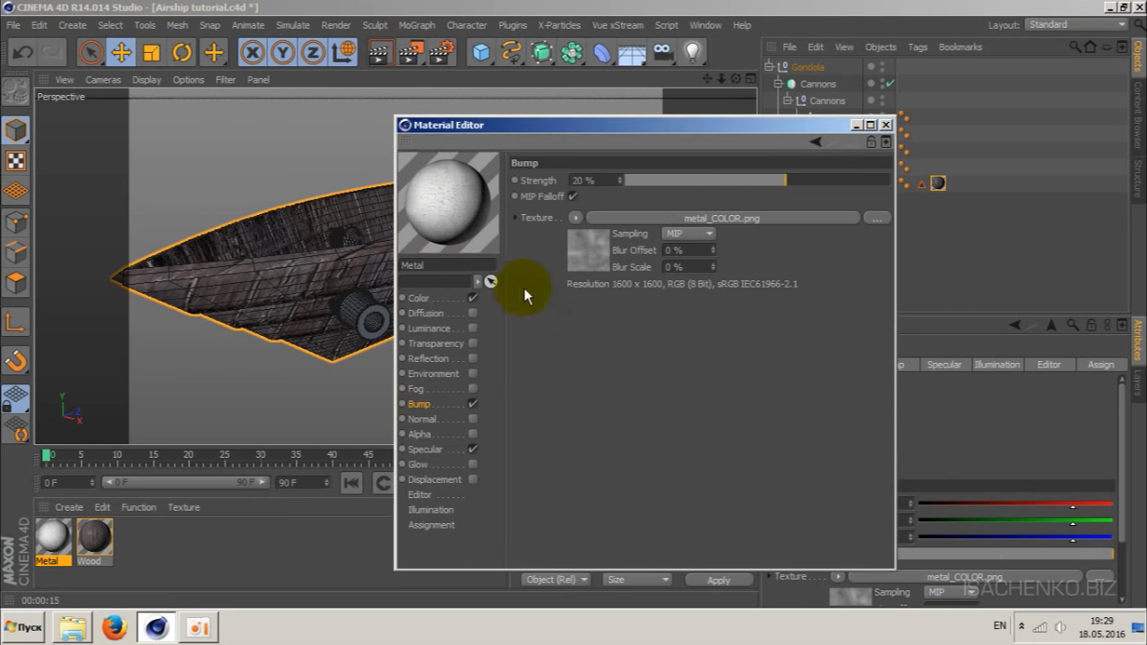
click(591, 180)
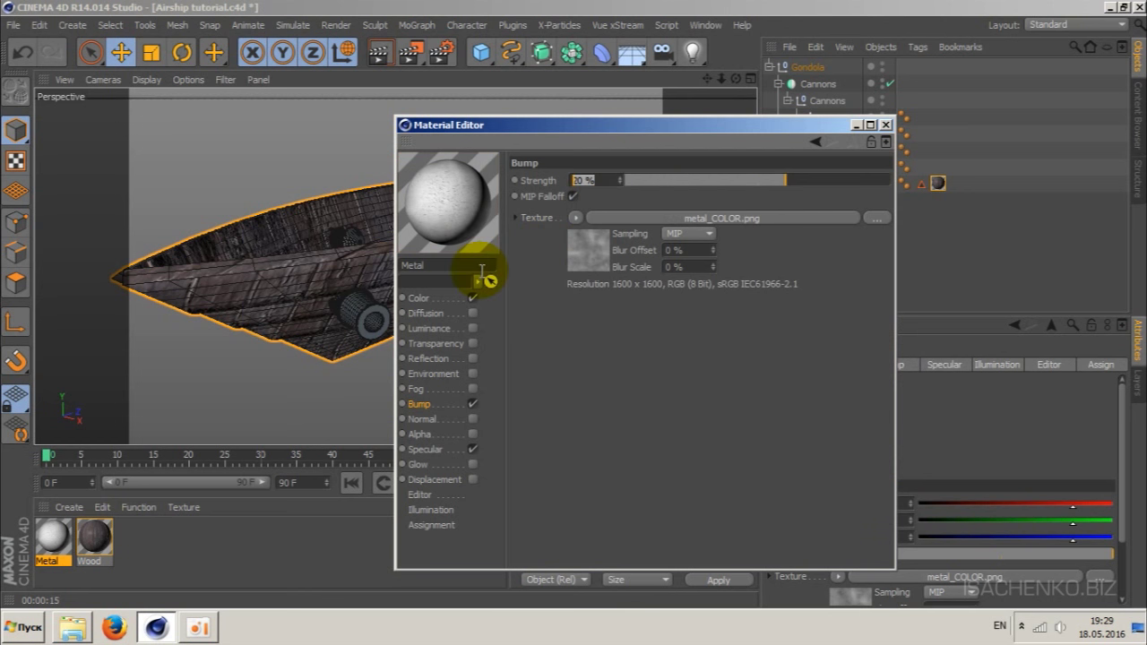
text(50)
key(Return)
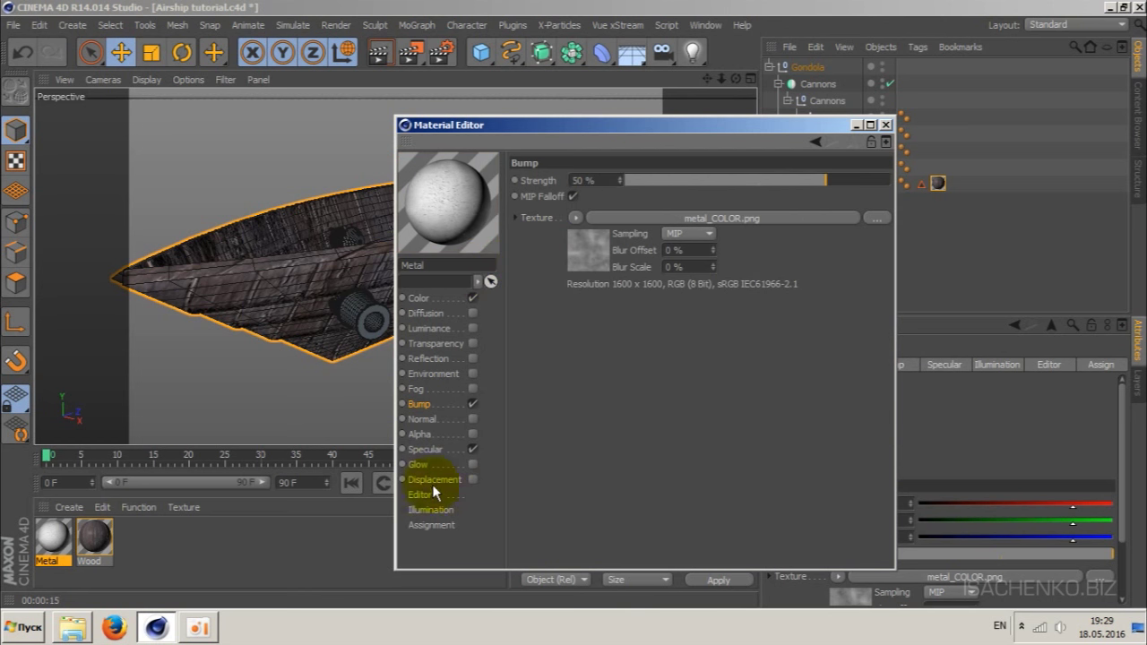
- Narrow the specular highlight width to 40% and switch on the Normal channel
click(425, 449)
drag(710, 481, 727, 481)
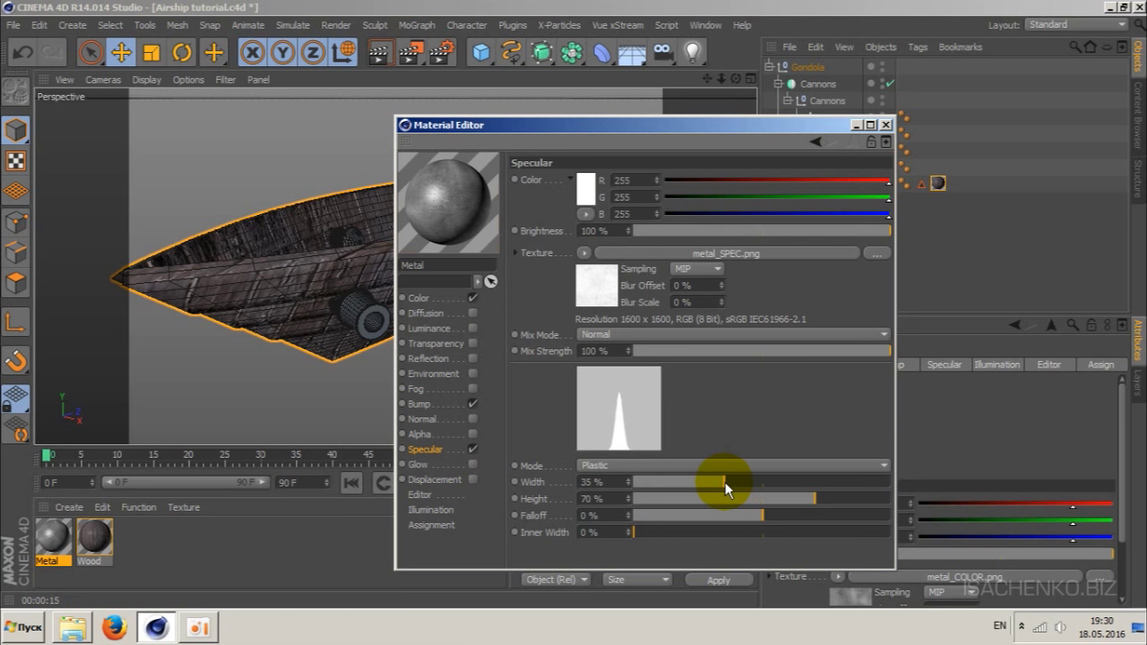
drag(725, 483, 736, 482)
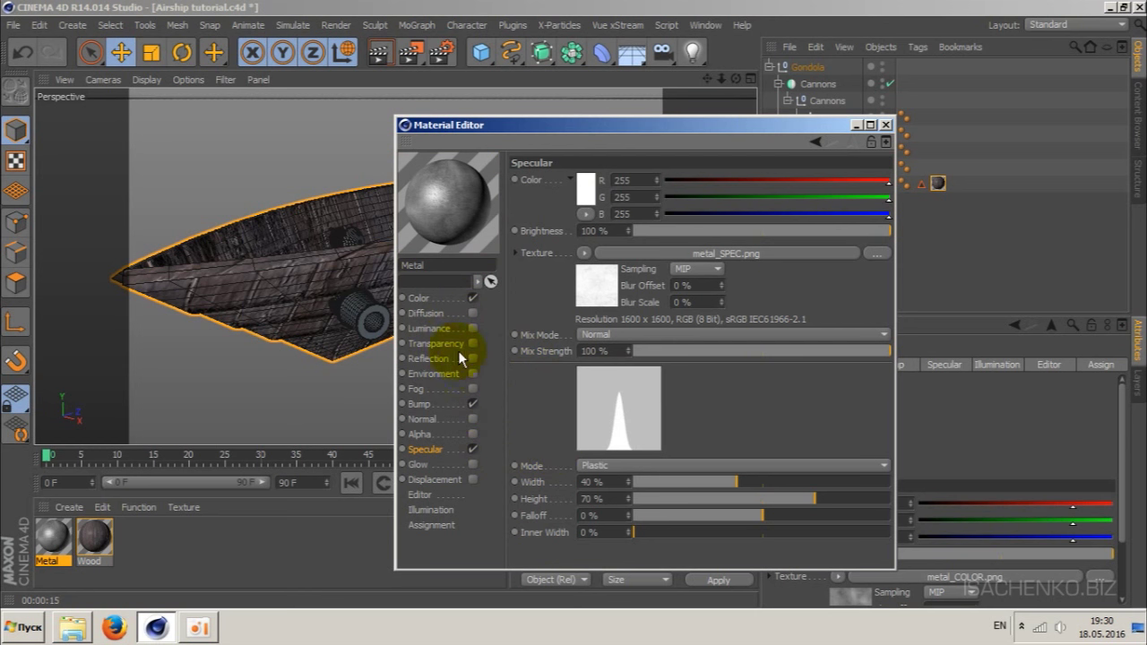
click(421, 419)
- Load metal_NRM.png as the Metal material's normal map
click(472, 419)
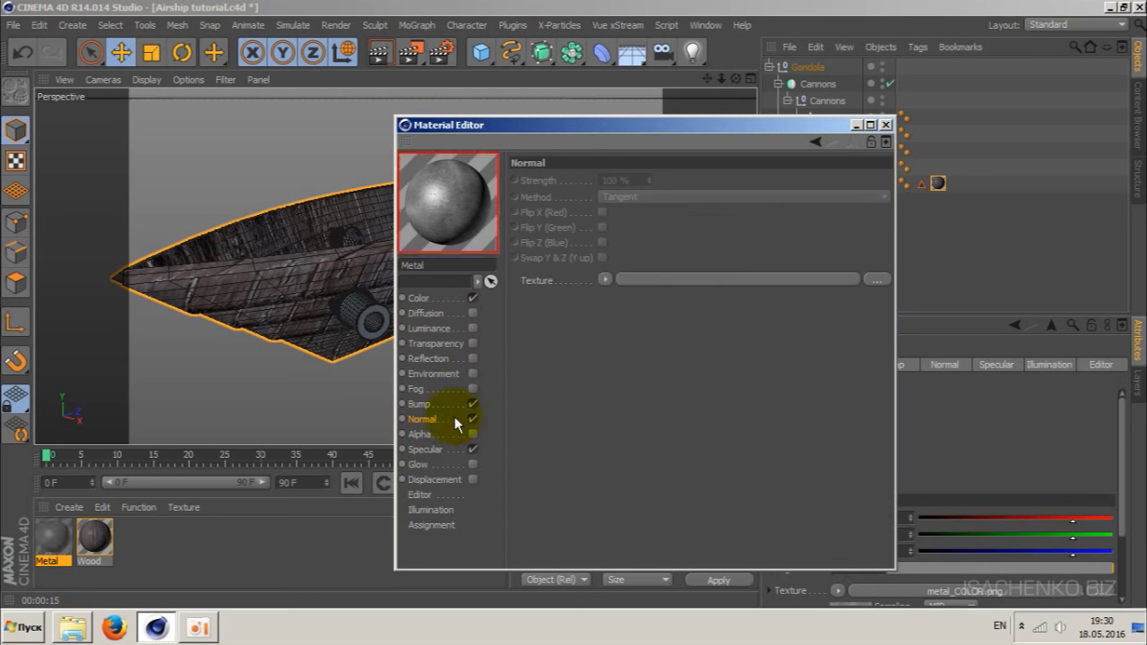
click(606, 280)
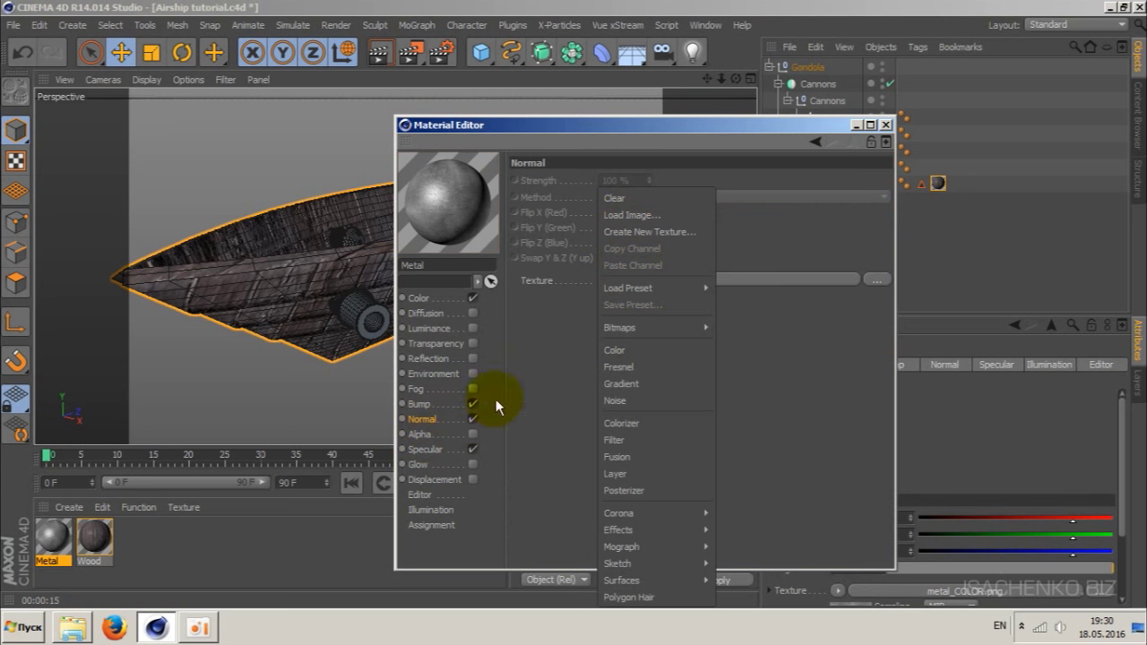
click(653, 217)
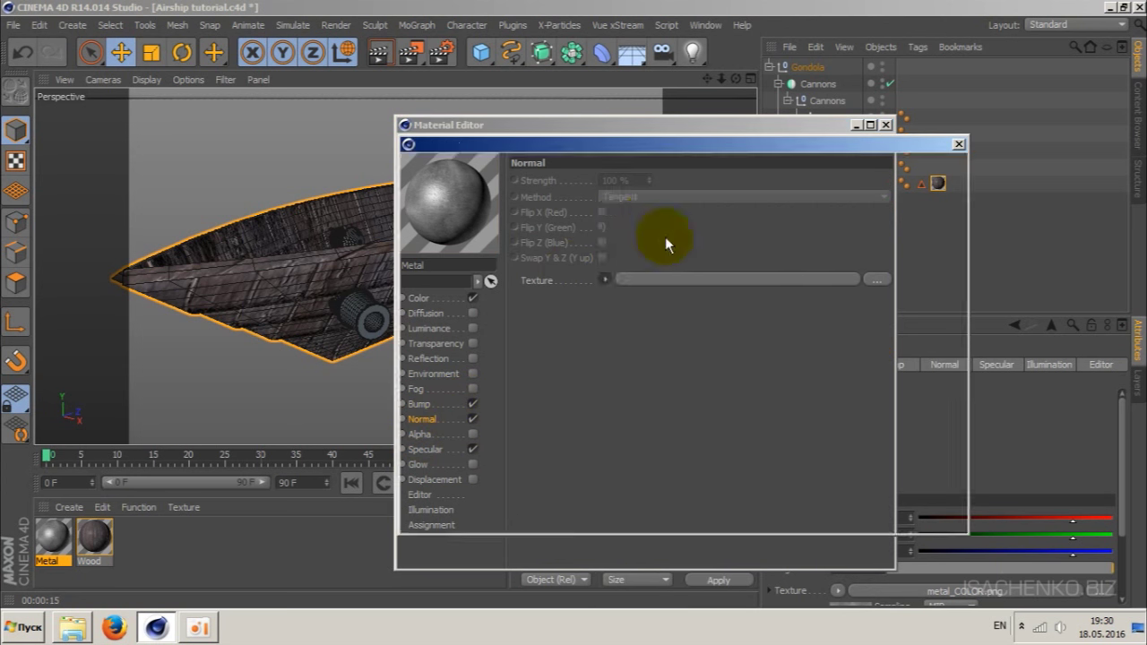
click(818, 305)
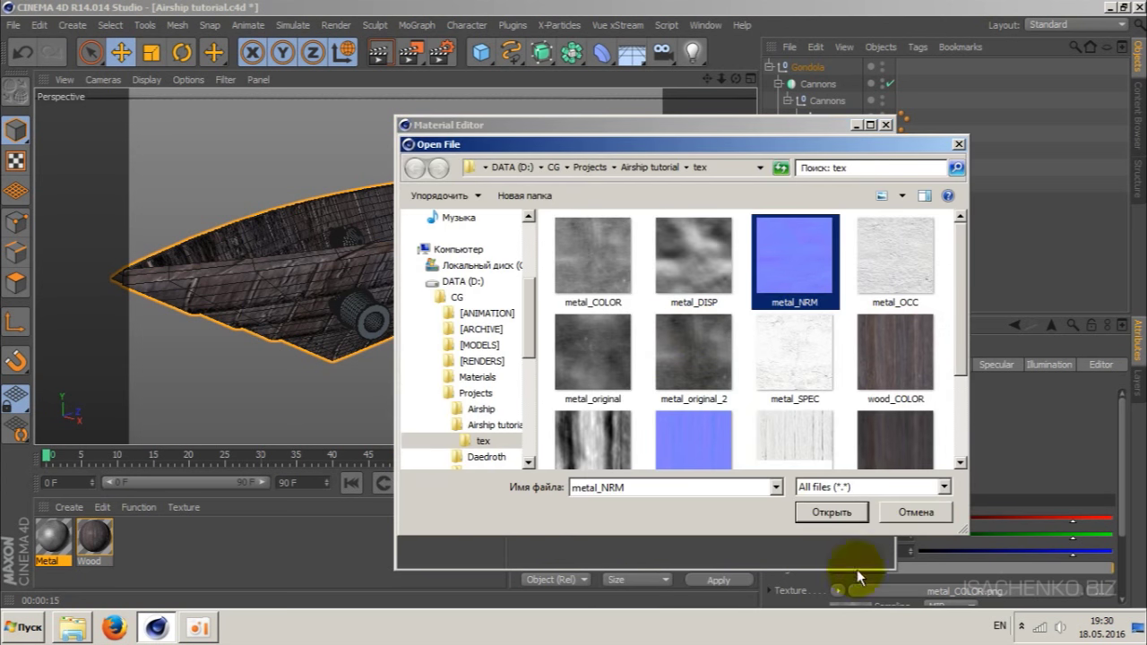
click(836, 514)
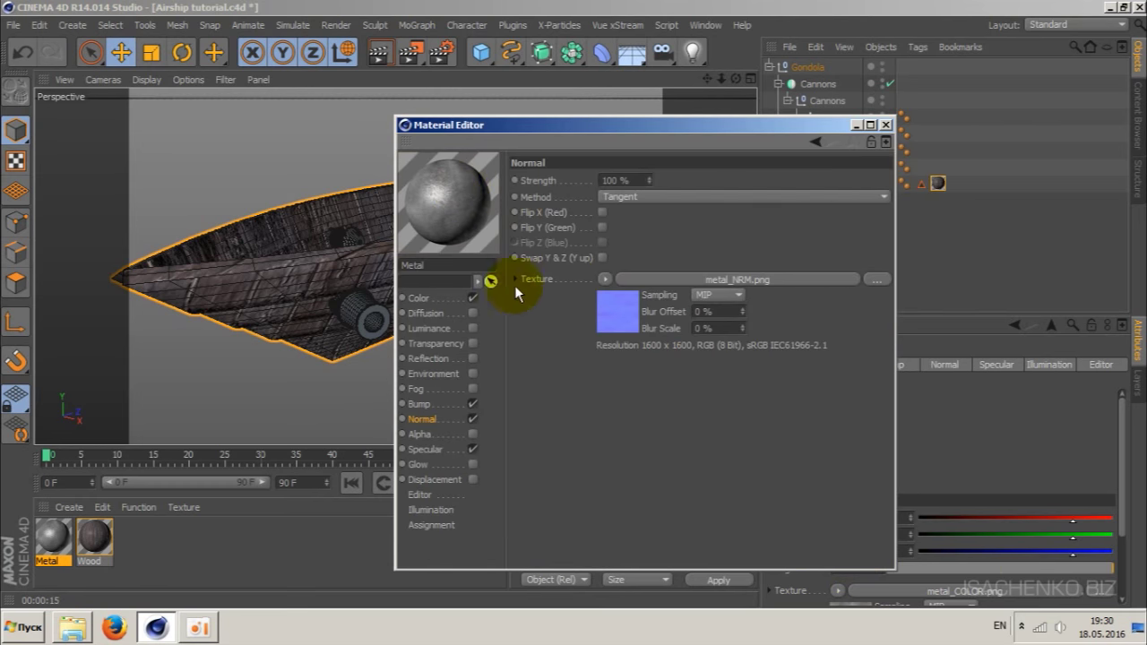
- Raise the bump strength to 80% and turn on the Reflection channel
click(418, 404)
double_click(583, 180)
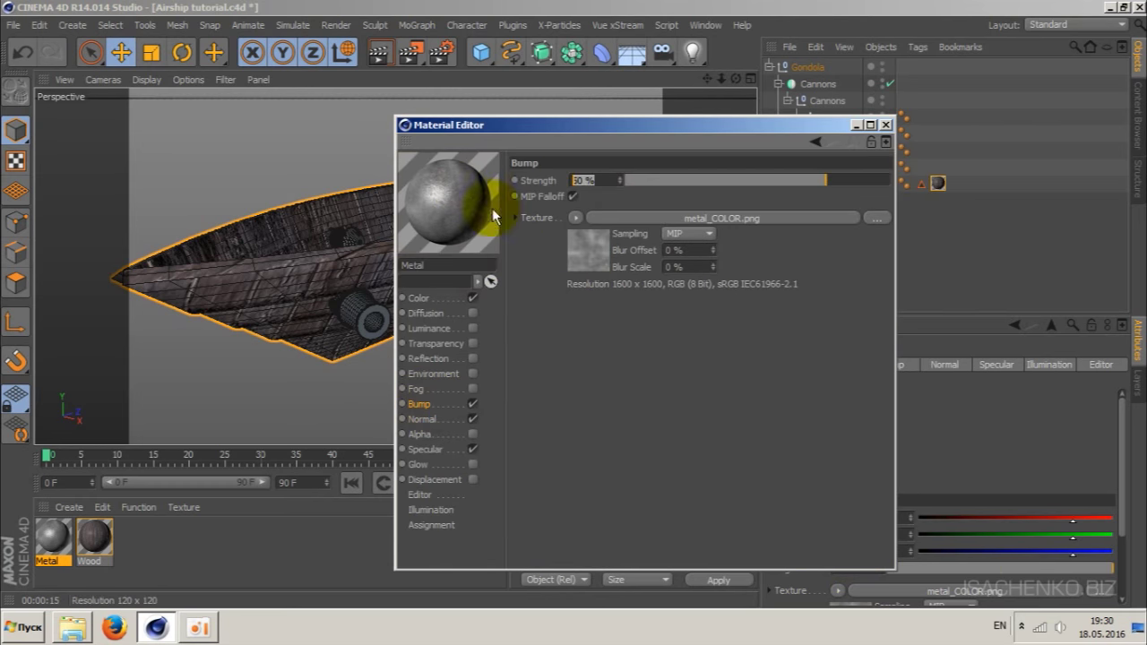
text(80)
key(Return)
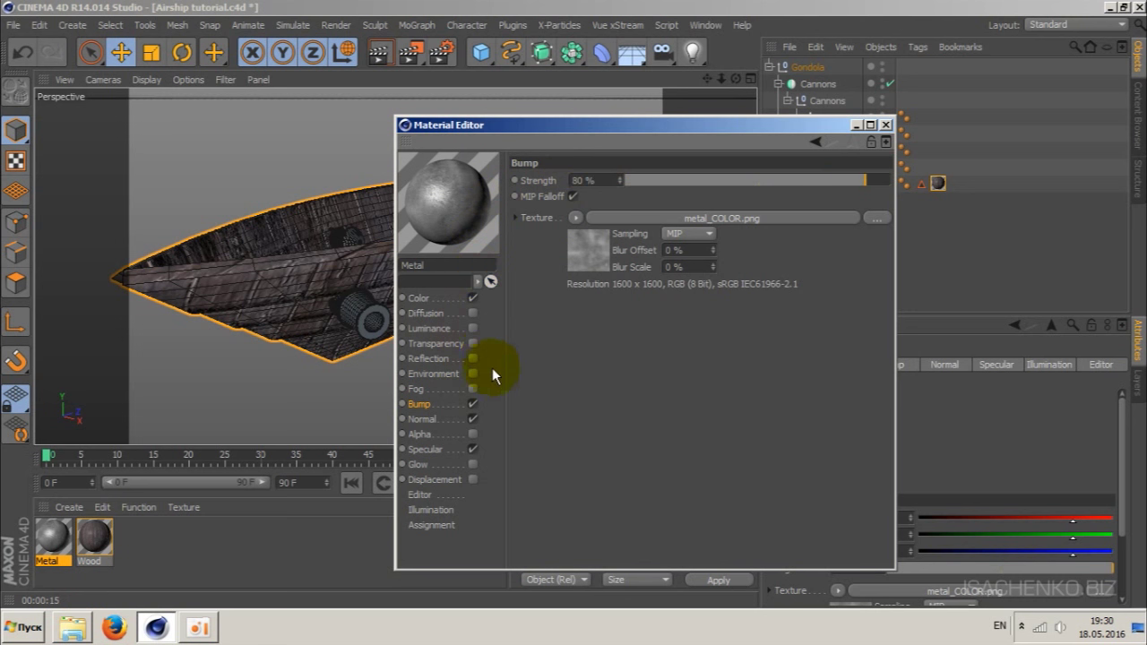
click(453, 358)
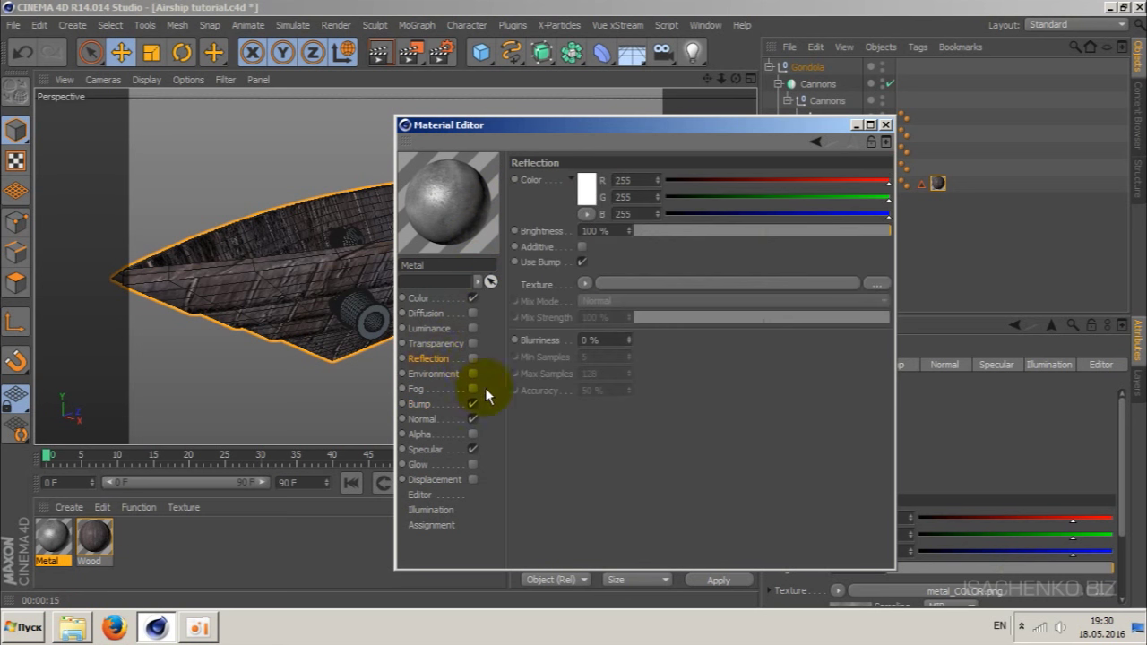
click(473, 358)
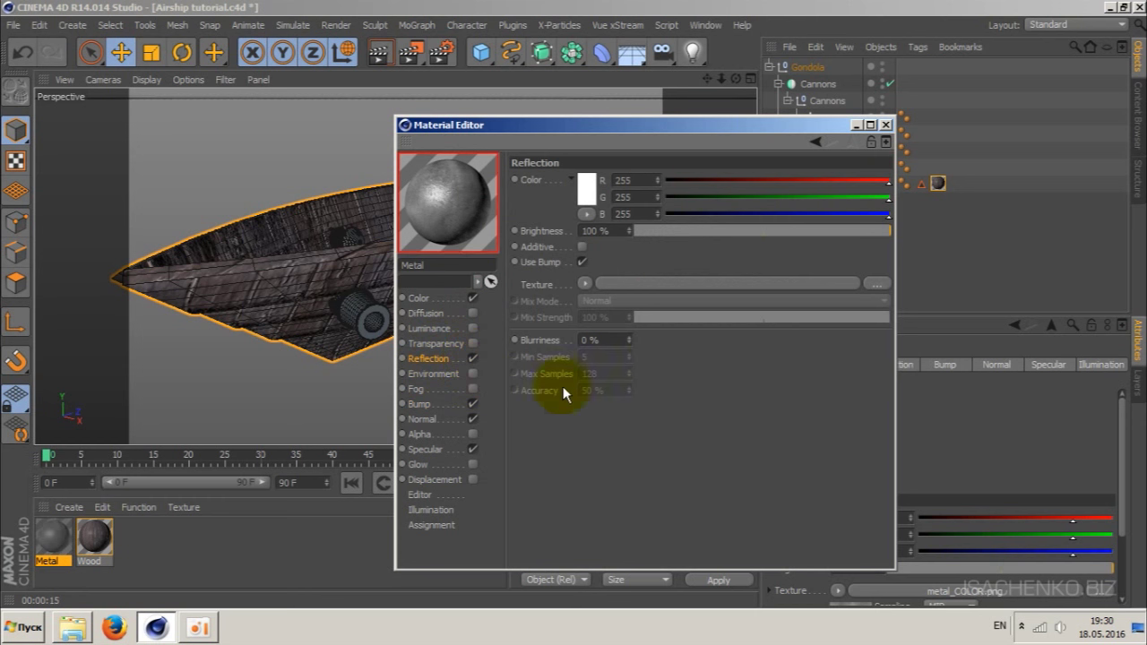
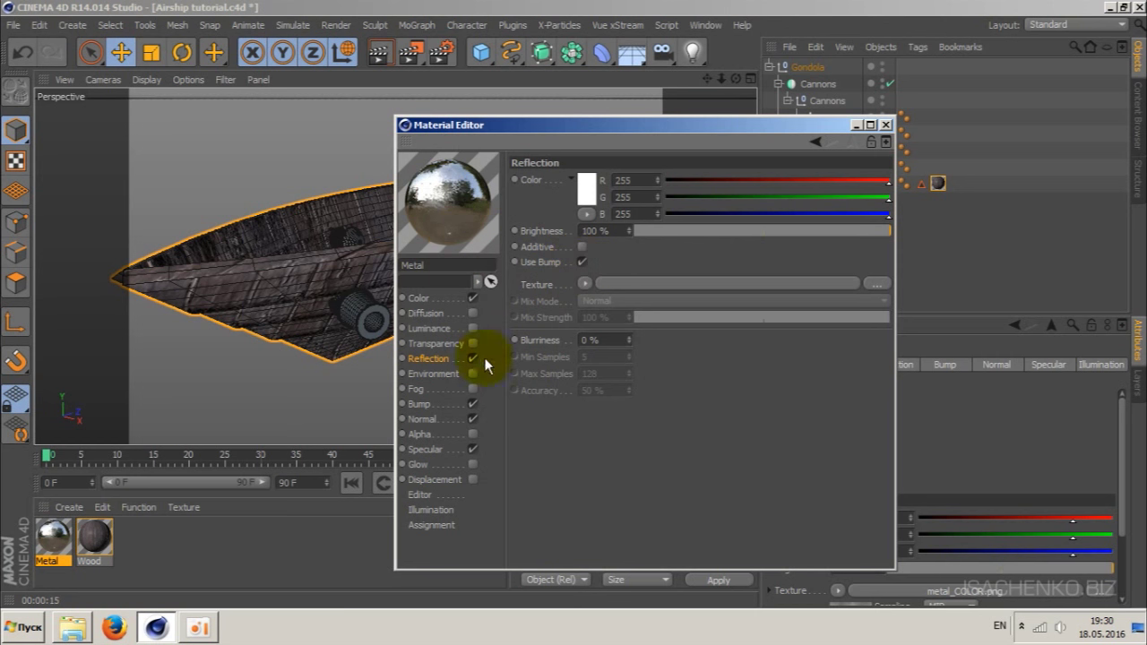
- Set the Metal material's Reflection Brightness to 25 %
click(599, 231)
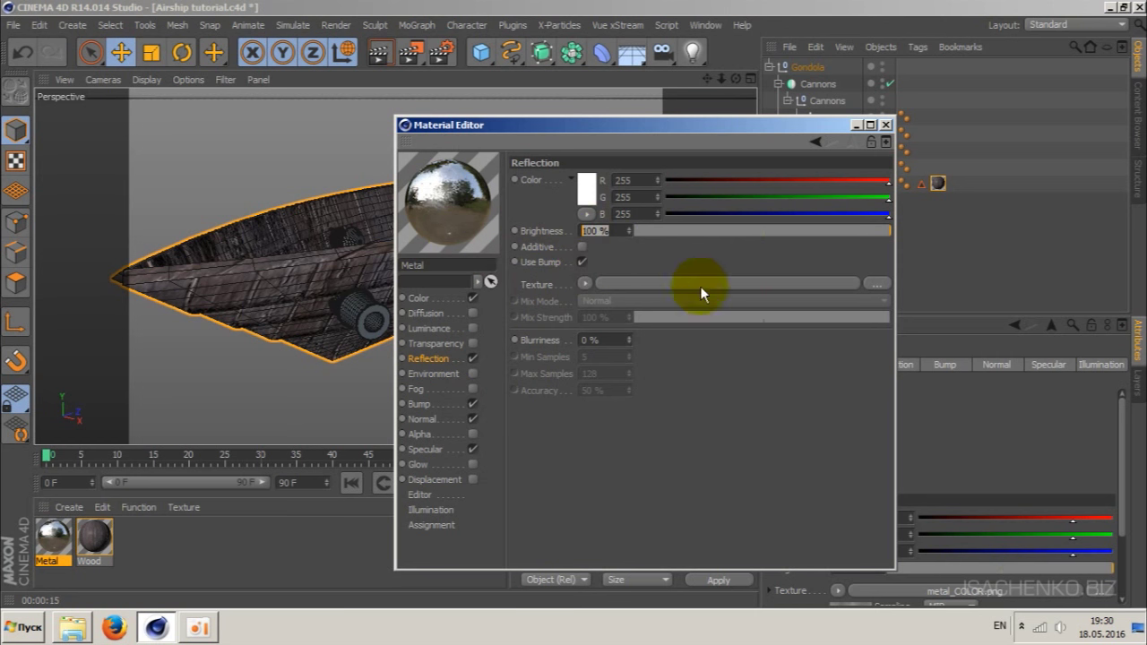
text(25)
key(Return)
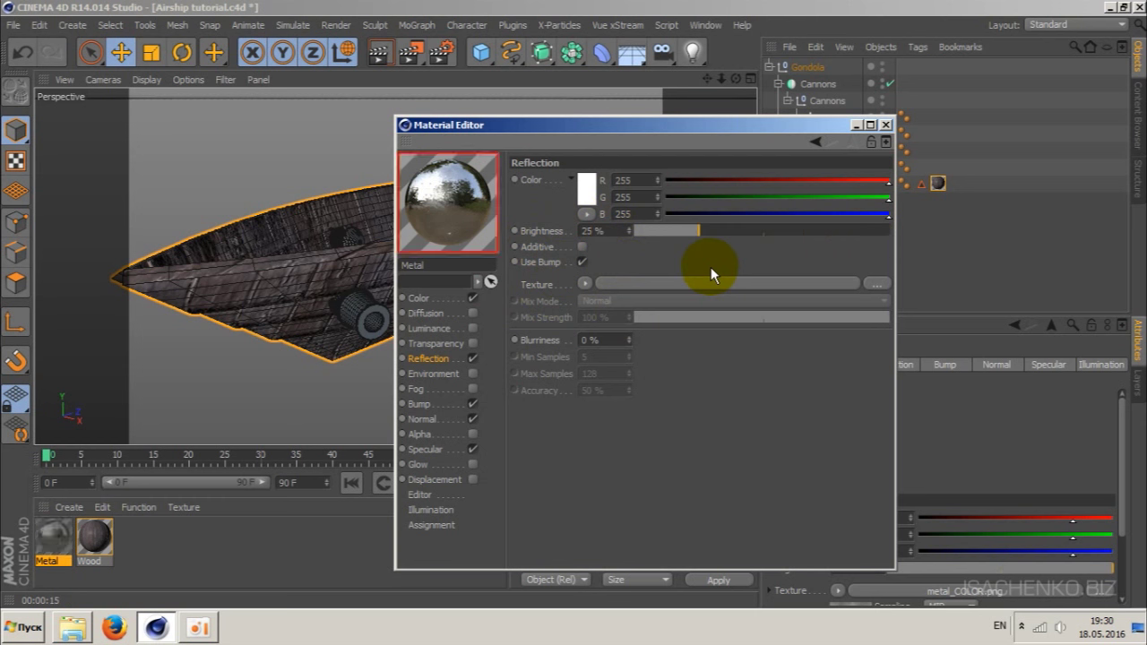
- View the Metal material preview in its own window, then close the preview and Material Editor
right_click(446, 200)
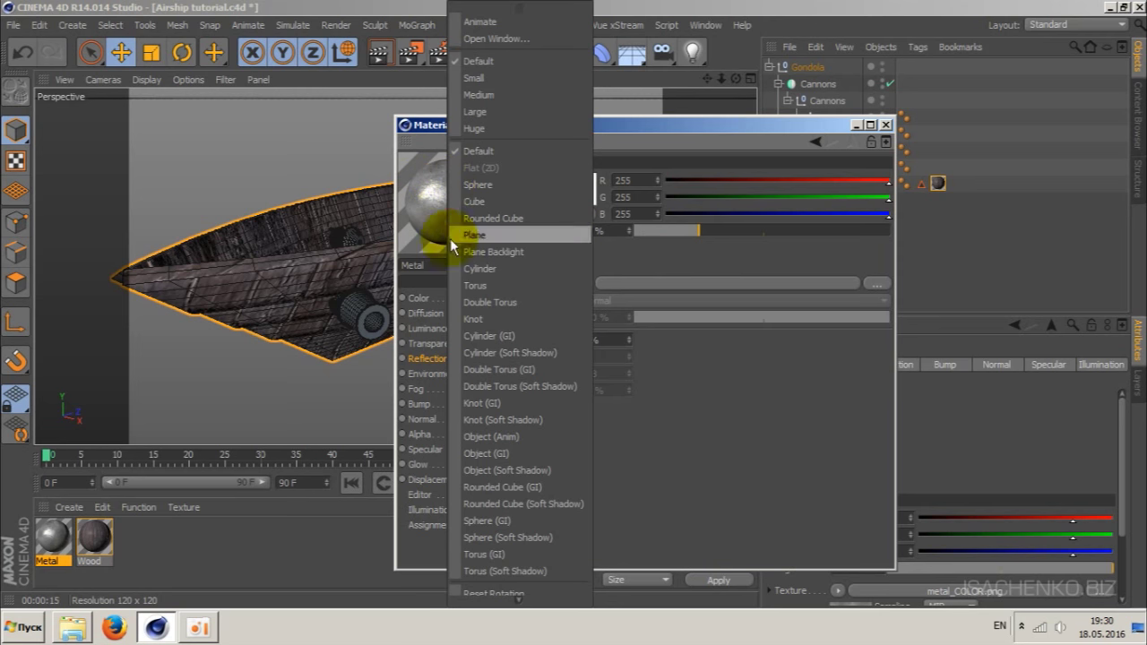
click(505, 40)
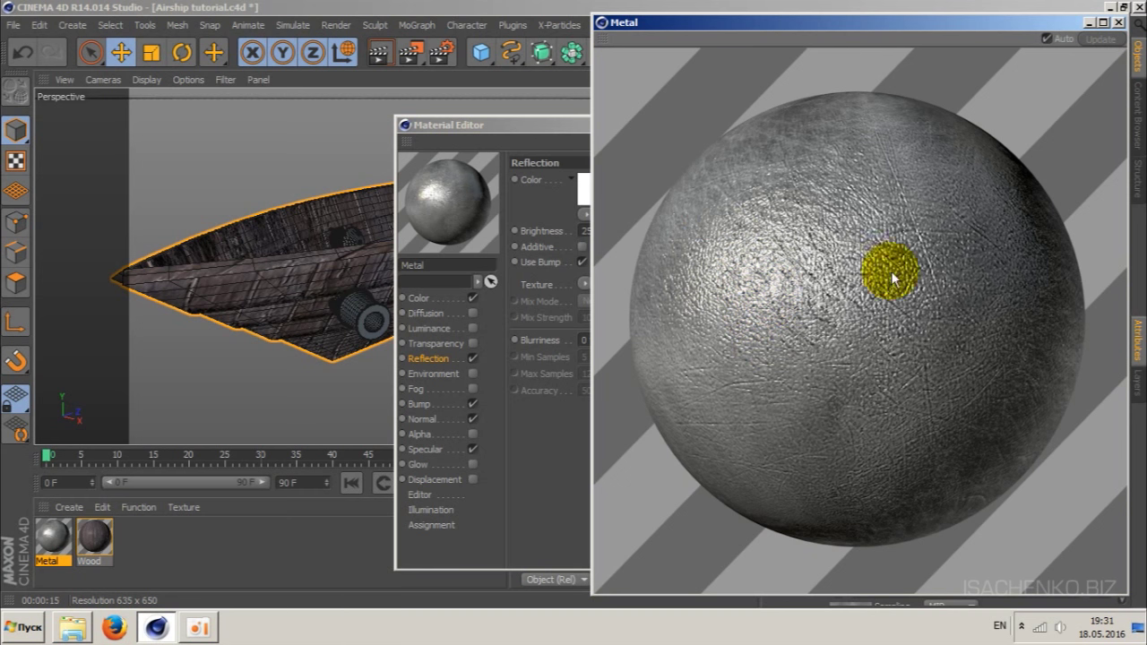
click(1118, 21)
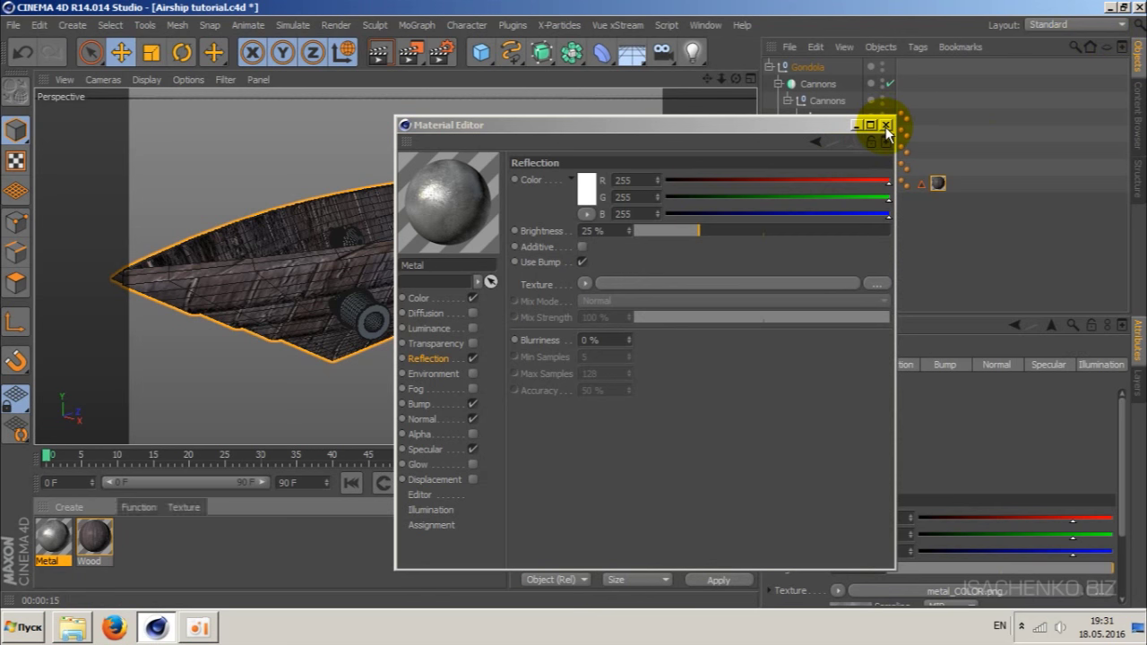
click(884, 124)
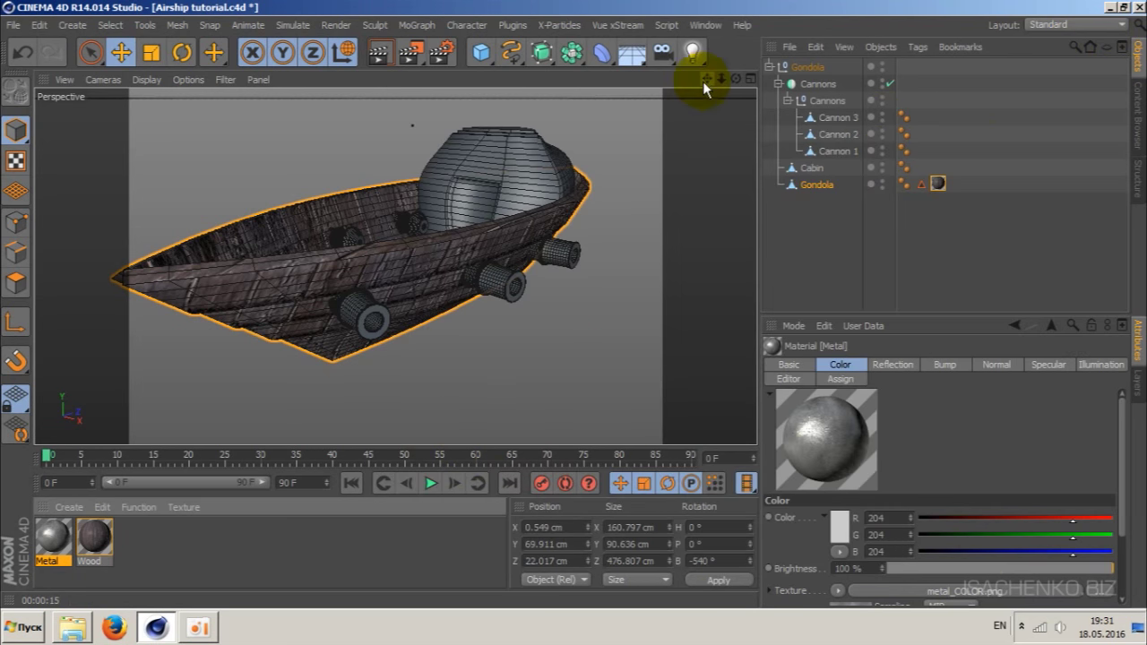
- Inspect the settings of the Gondola's Wood texture tag
mouse_move(376, 247)
alt+mouse_down()
mouse_move(395, 267)
mouse_move(499, 302)
alt+mouse_up()
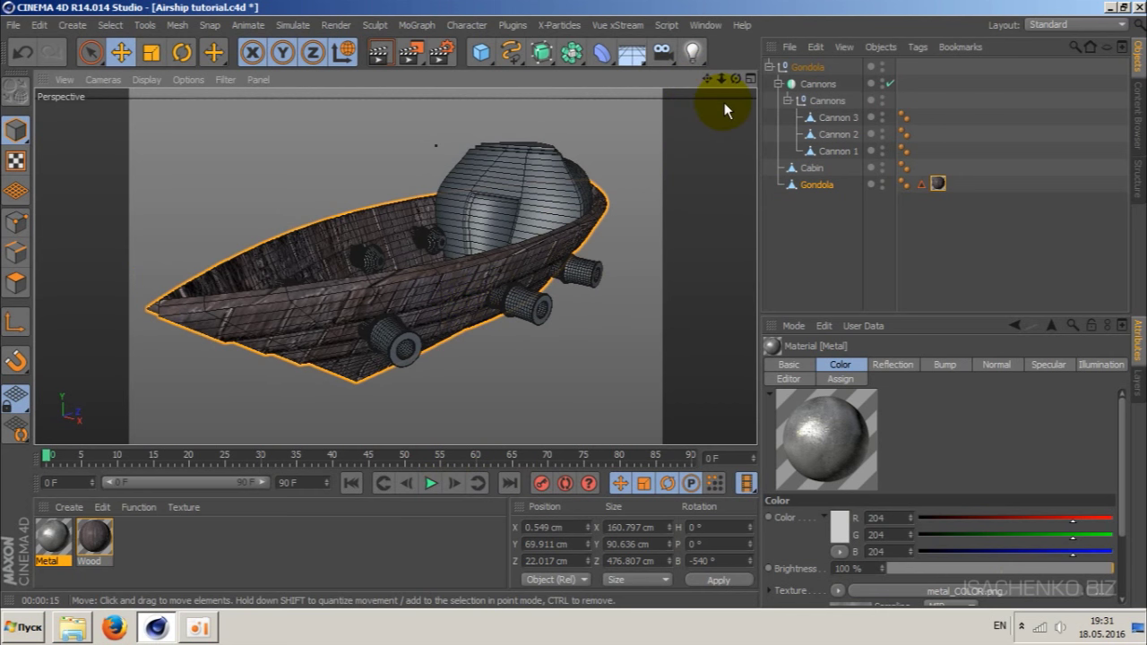
click(937, 183)
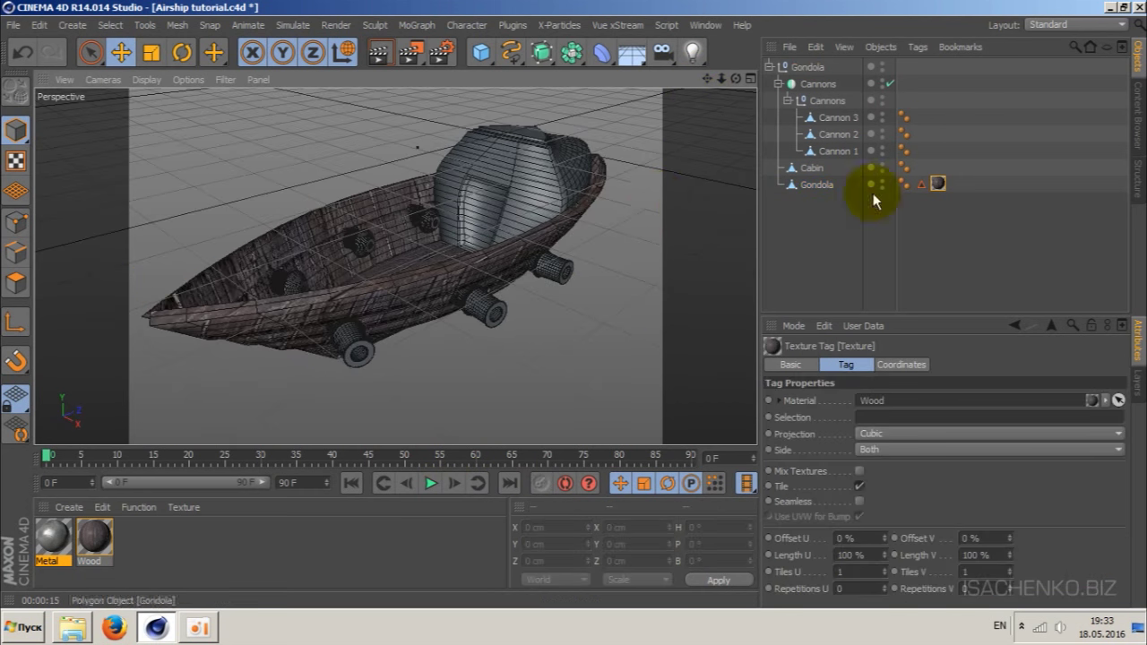
scroll(502, 255, up, 3)
scroll(474, 269, up, 3)
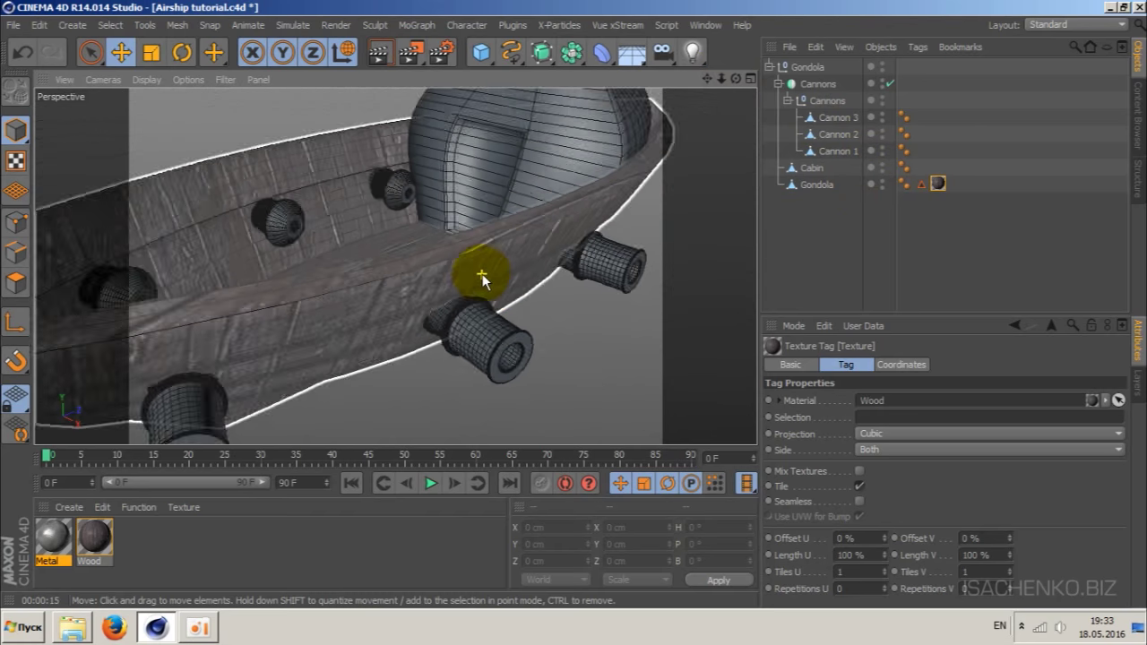
scroll(473, 269, up, 3)
scroll(479, 273, down, 8)
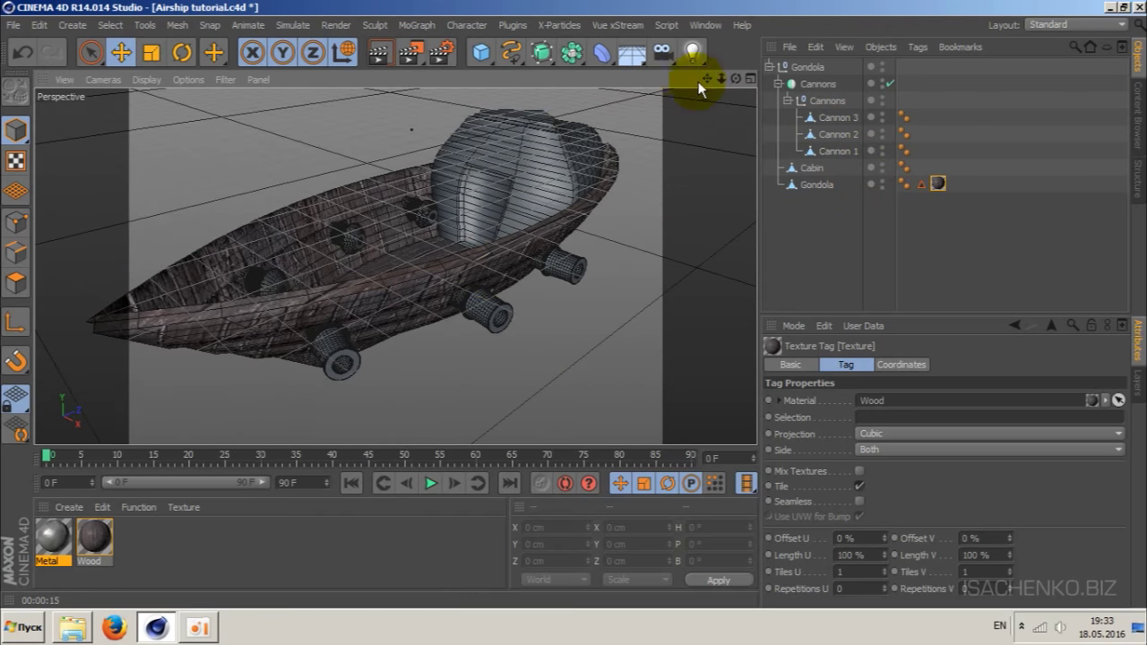
- Select the Gondola object and view it from several angles
drag(736, 79, 708, 85)
click(385, 193)
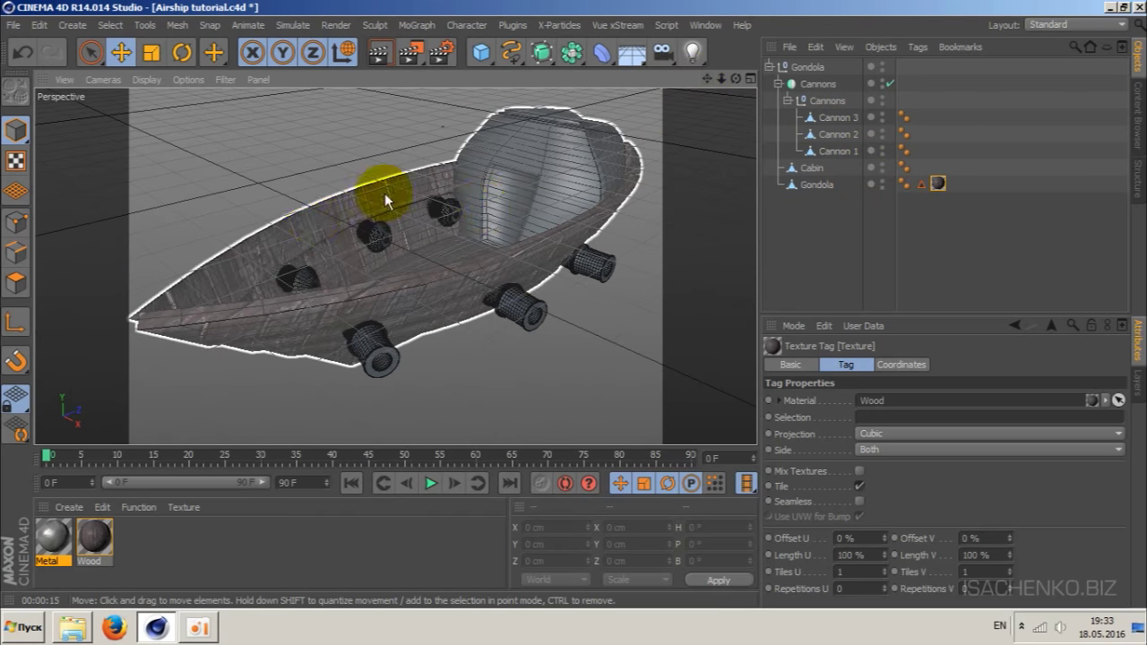
click(695, 215)
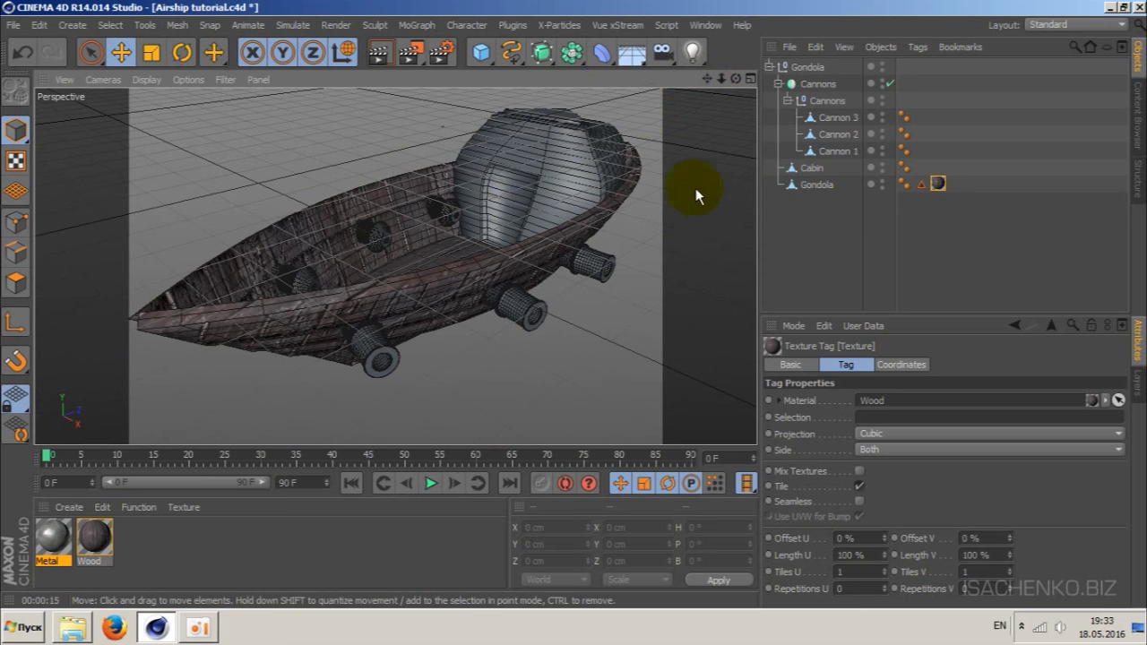
click(807, 185)
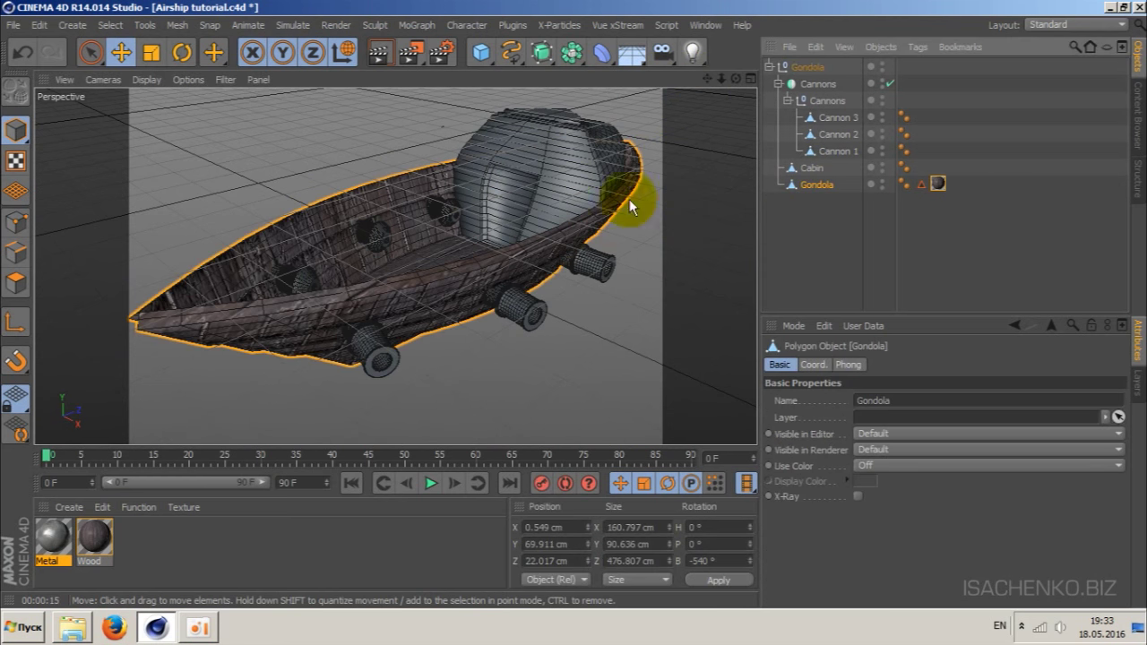
mouse_move(732, 78)
mouse_down()
mouse_move(708, 125)
mouse_move(667, 137)
mouse_up()
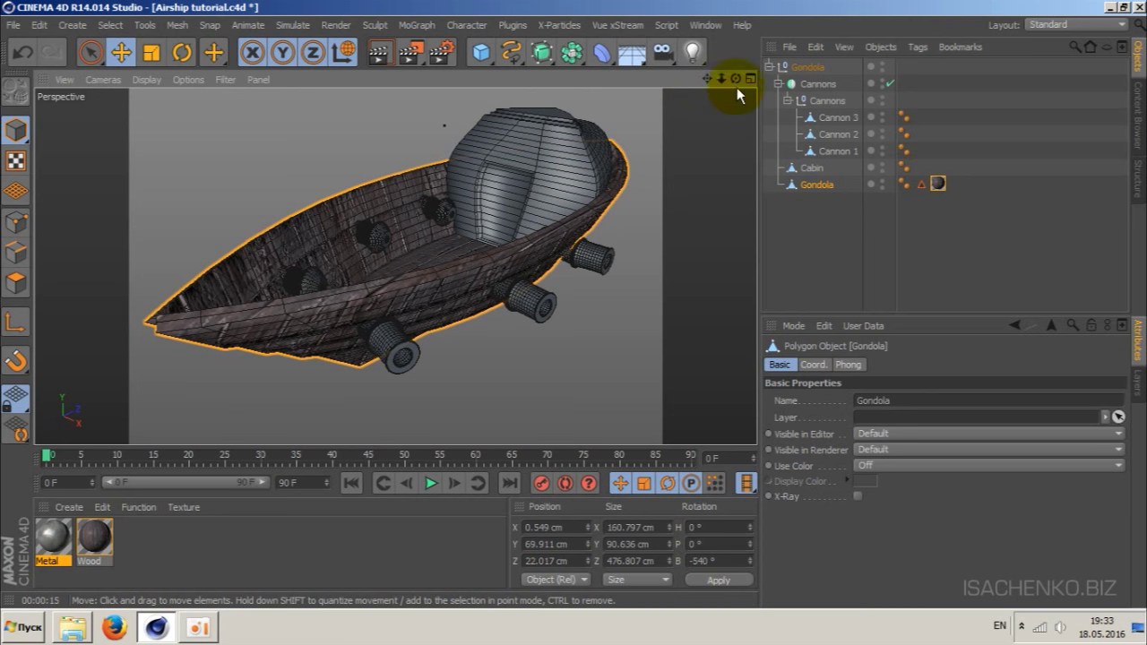
mouse_move(736, 78)
mouse_down()
mouse_move(721, 62)
mouse_move(651, 116)
mouse_up()
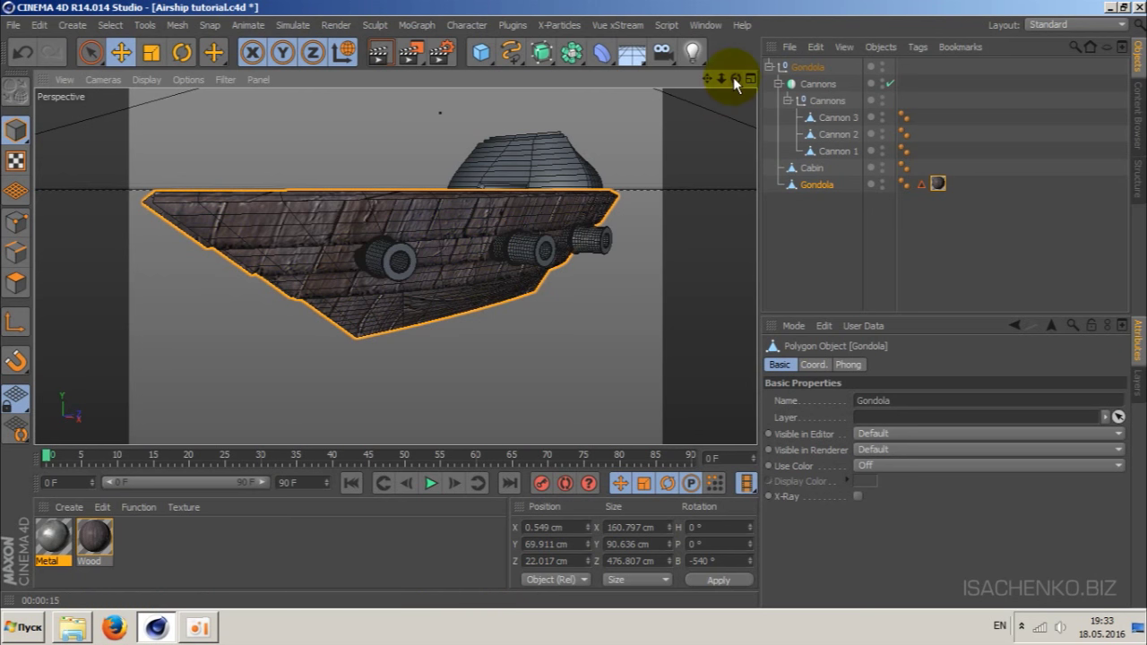
mouse_move(734, 78)
mouse_down()
mouse_move(749, 85)
mouse_move(734, 87)
mouse_up()
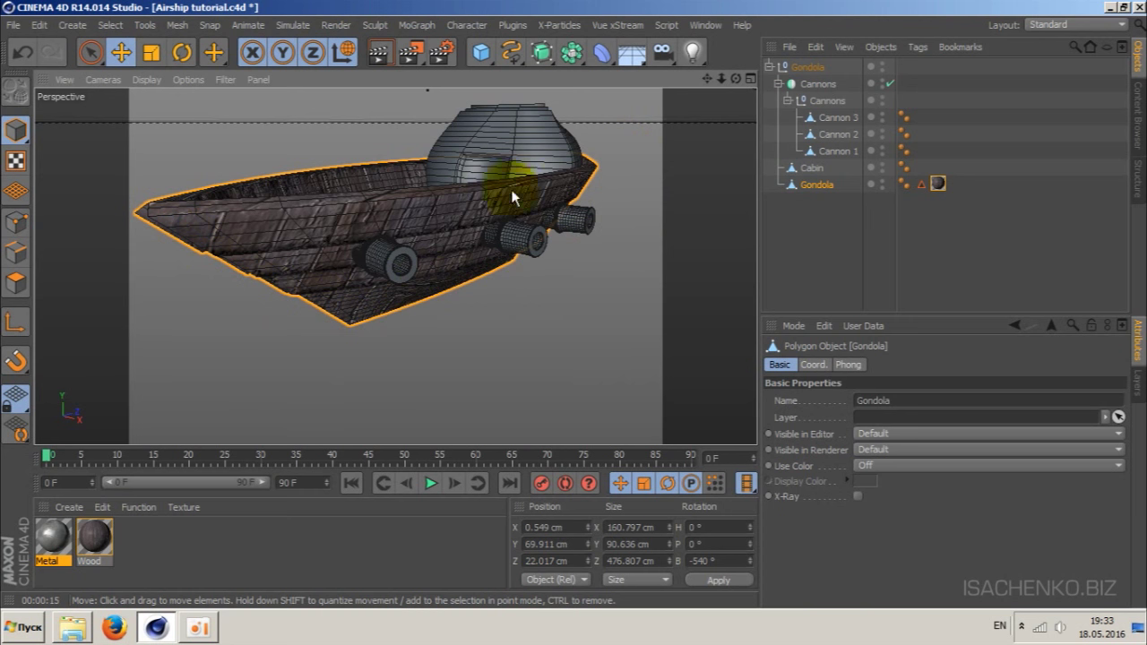
drag(735, 78, 487, 85)
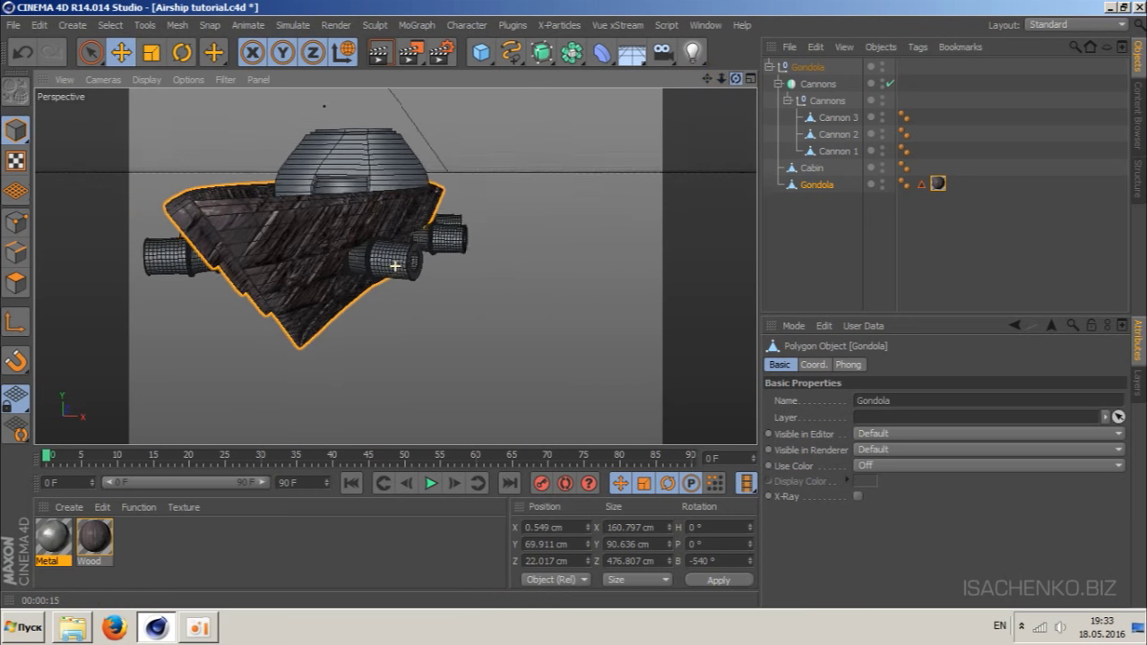
click(13, 255)
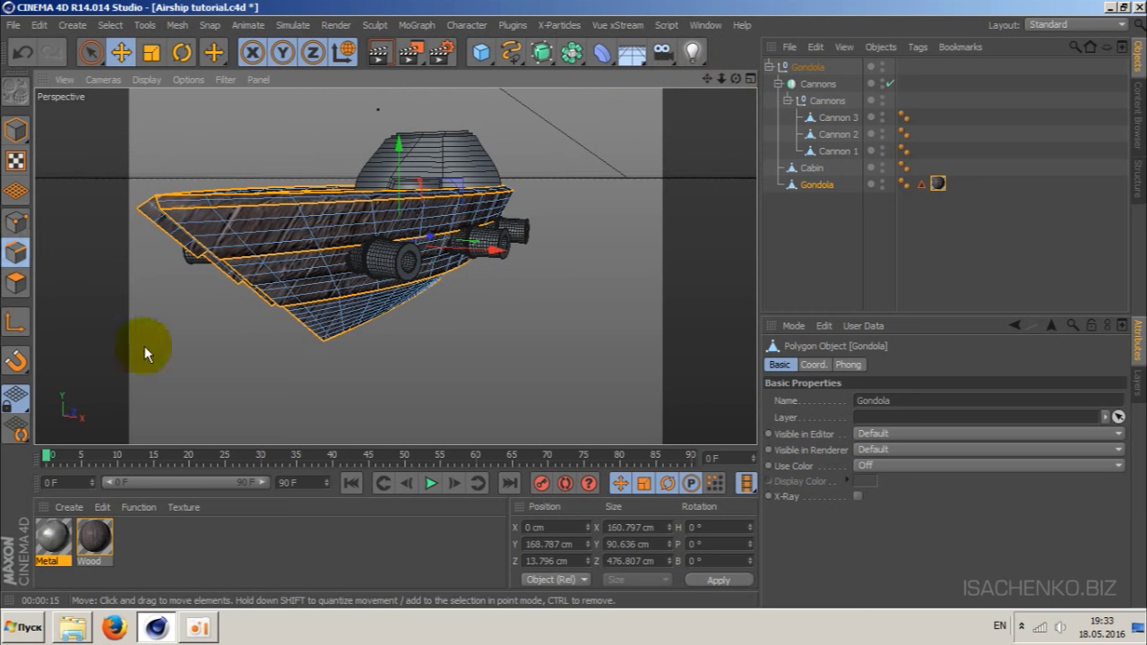
click(416, 372)
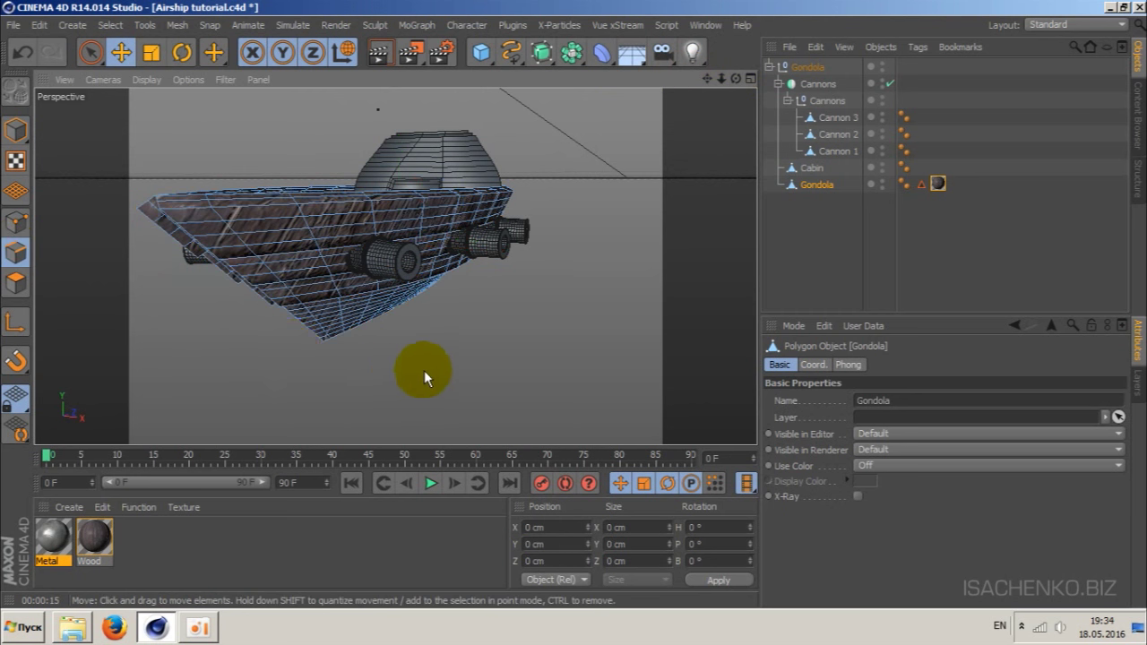
drag(715, 78, 313, 275)
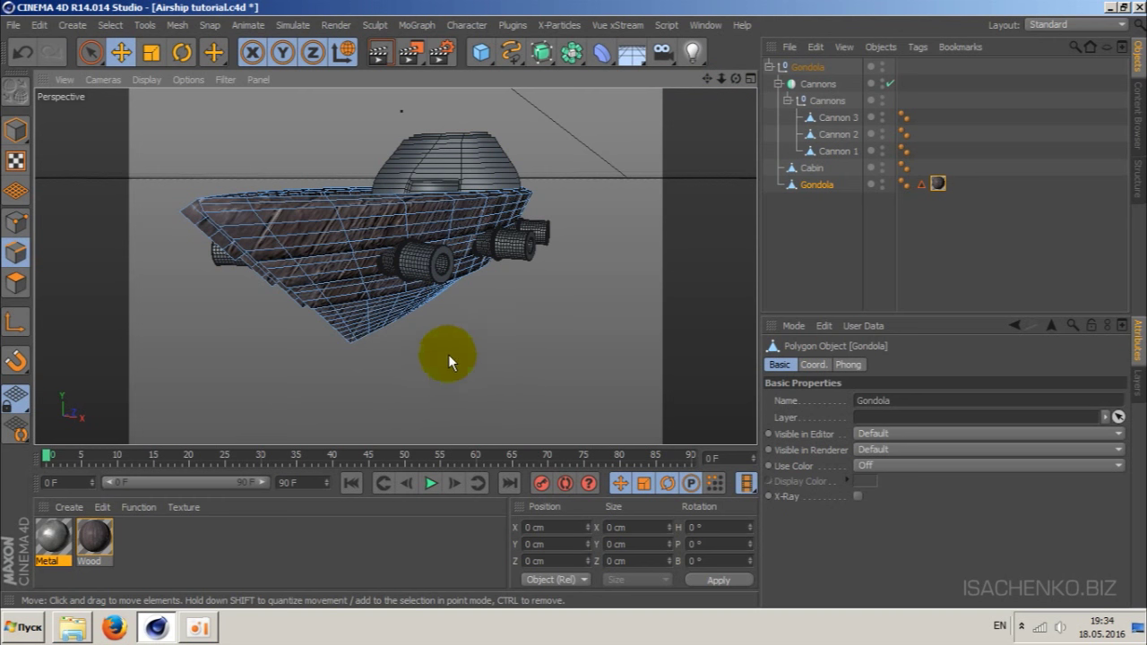
drag(736, 79, 396, 267)
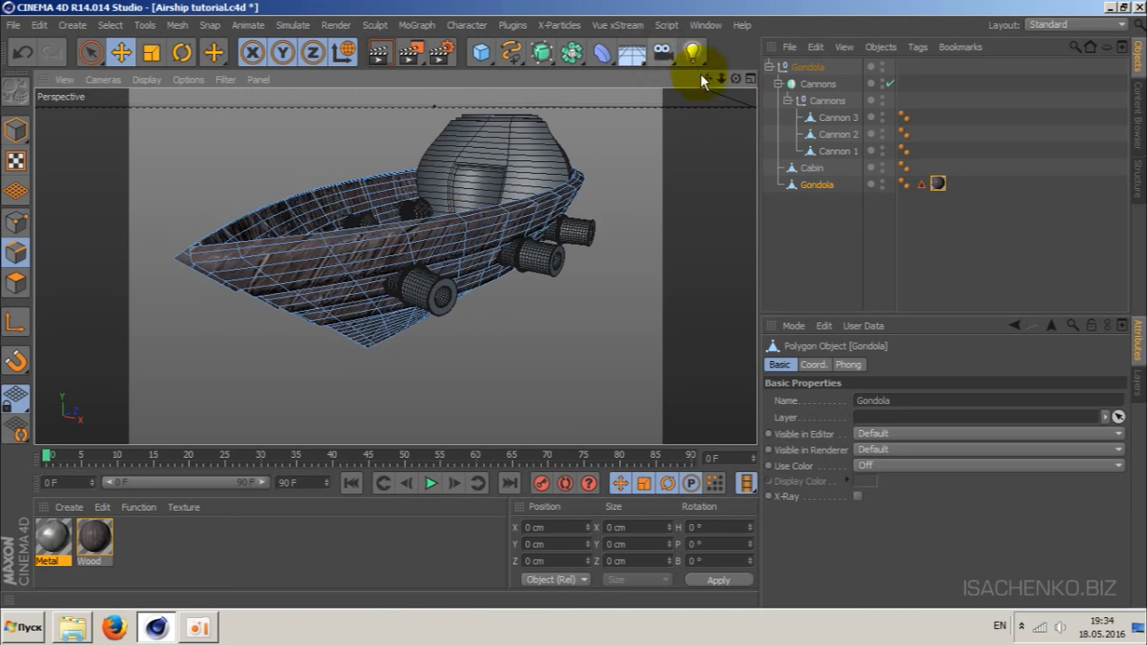
drag(736, 79, 394, 266)
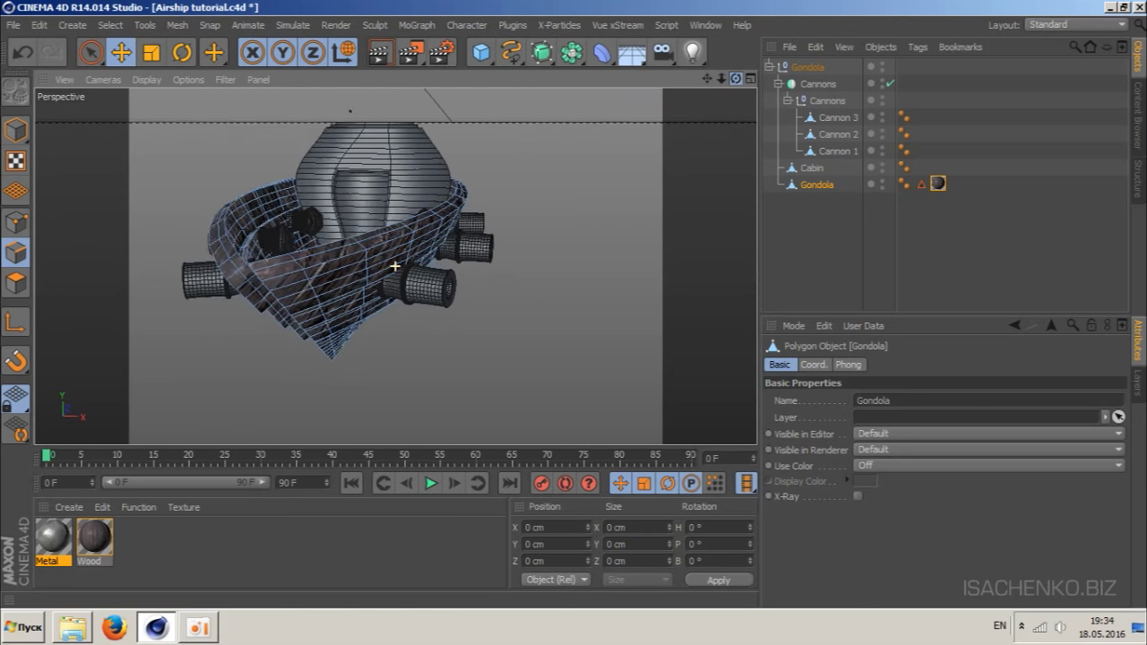
drag(394, 266, 394, 266)
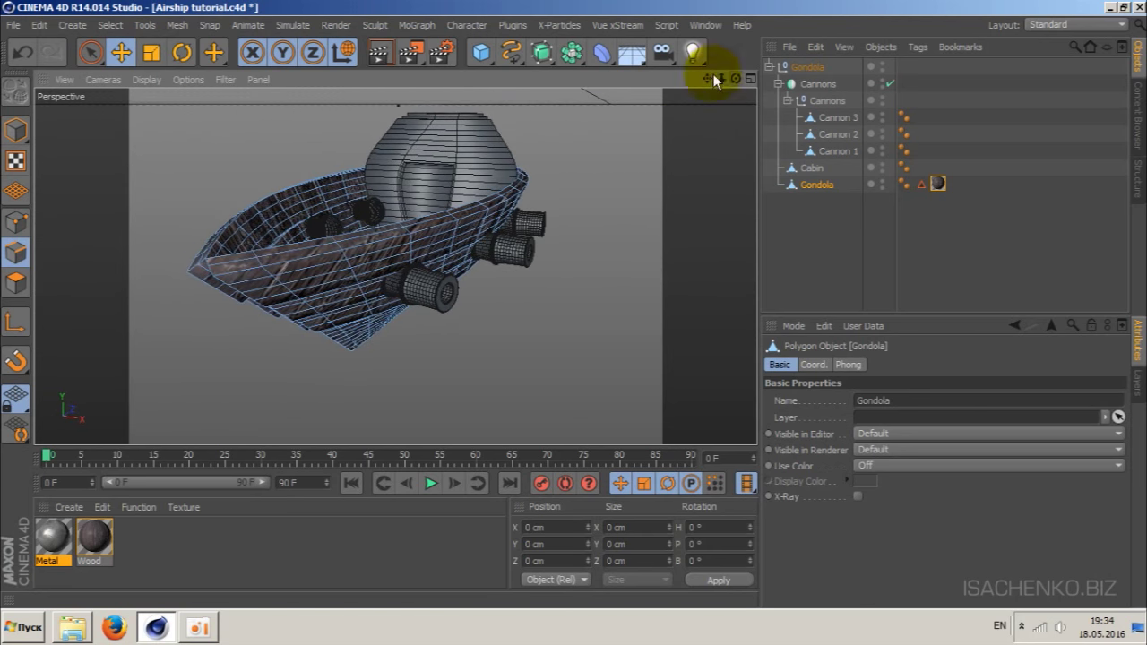
- Switch to Live Selection and select the first two edges on the gondola hull
key(u)
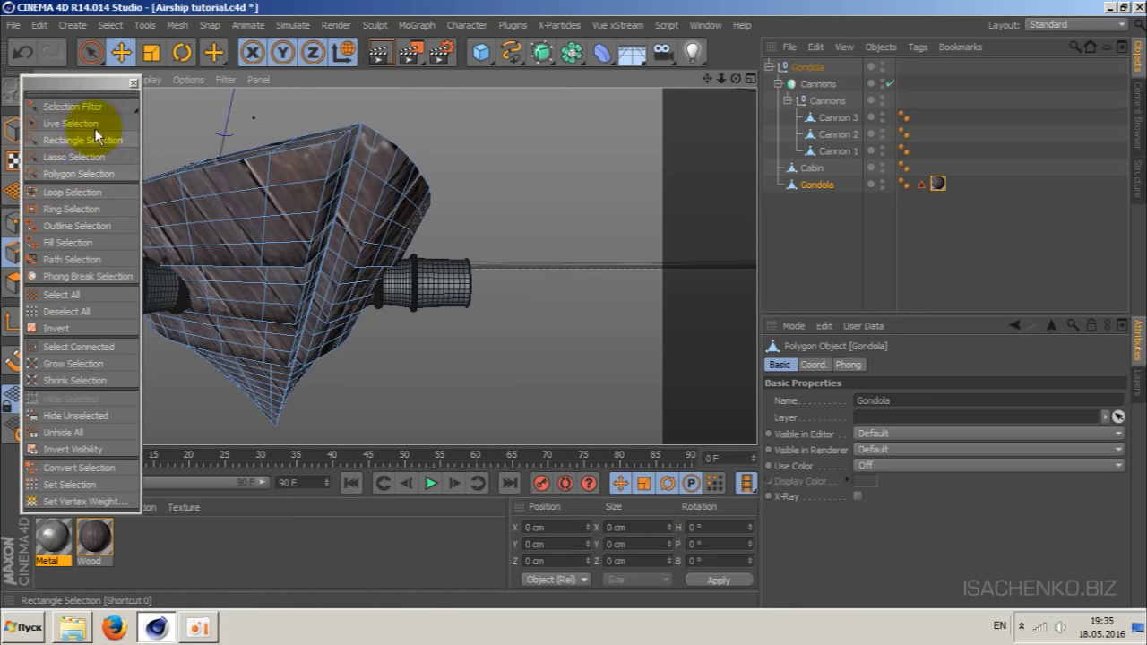
click(71, 123)
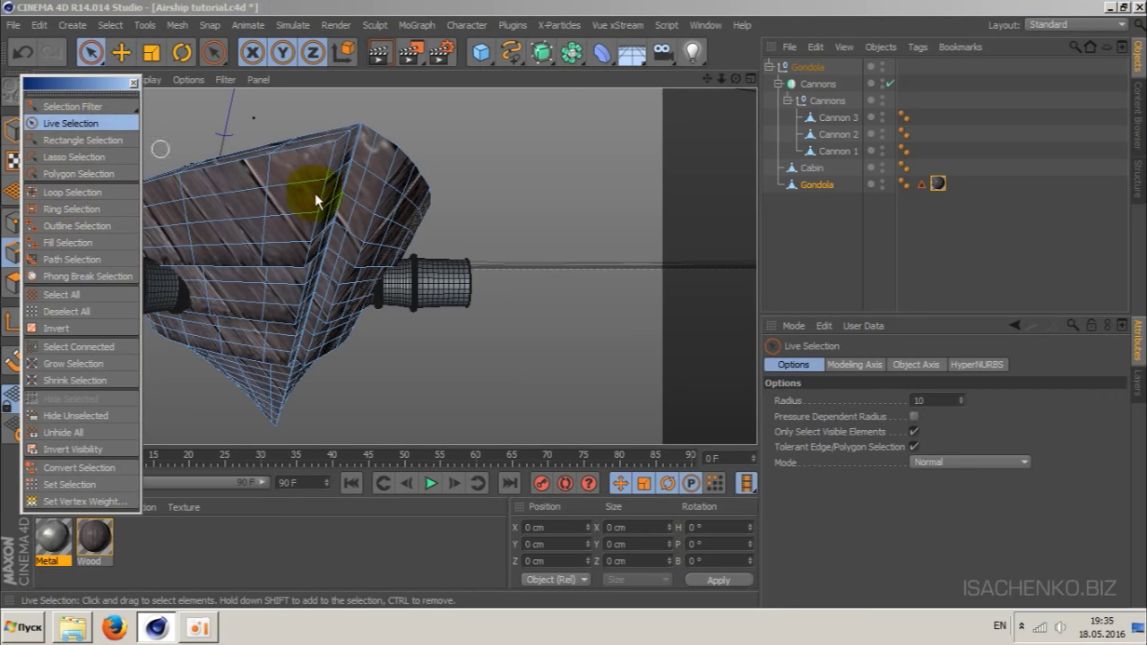
scroll(409, 192, up, 2)
scroll(389, 187, up, 2)
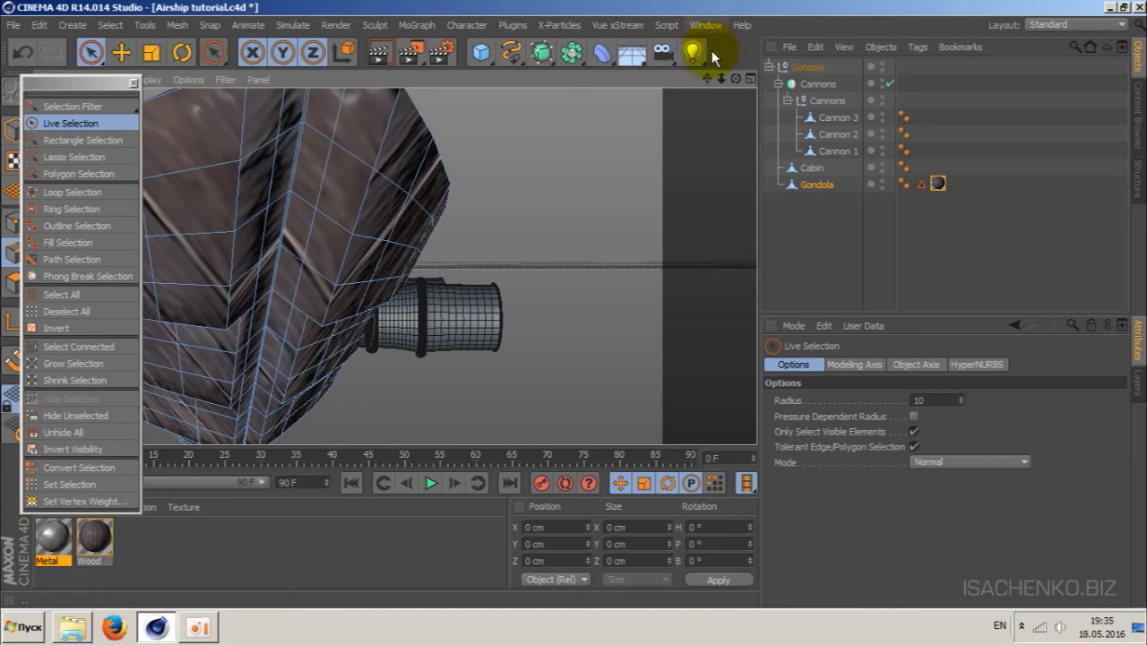
alt+drag(687, 51, 388, 205)
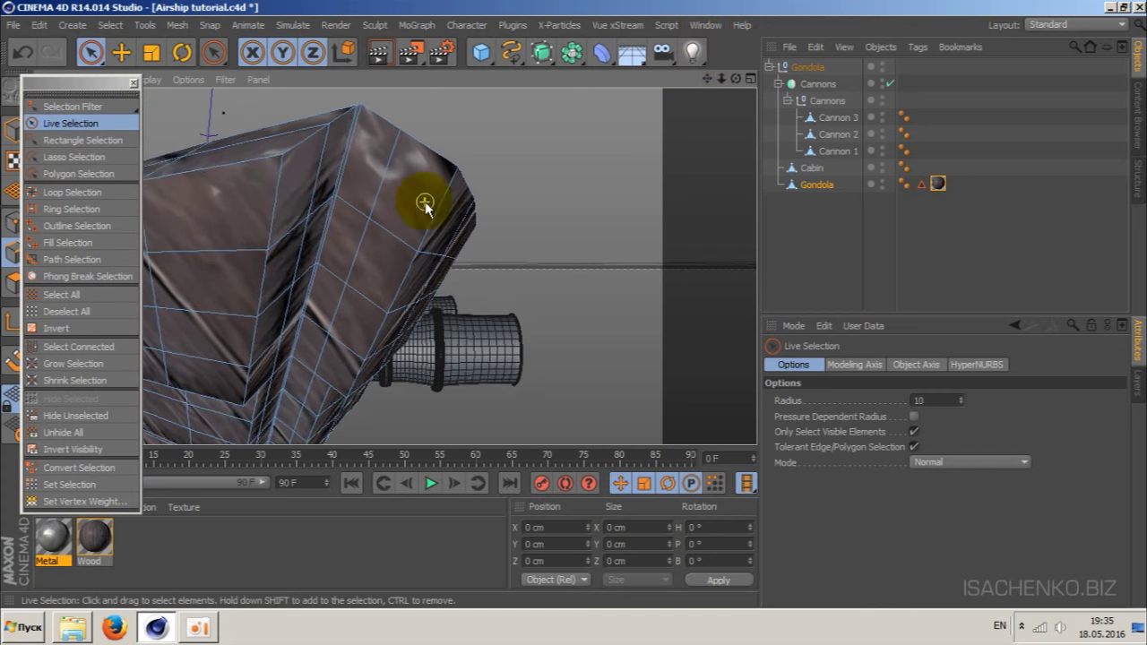
scroll(354, 172, up, 2)
scroll(313, 154, up, 2)
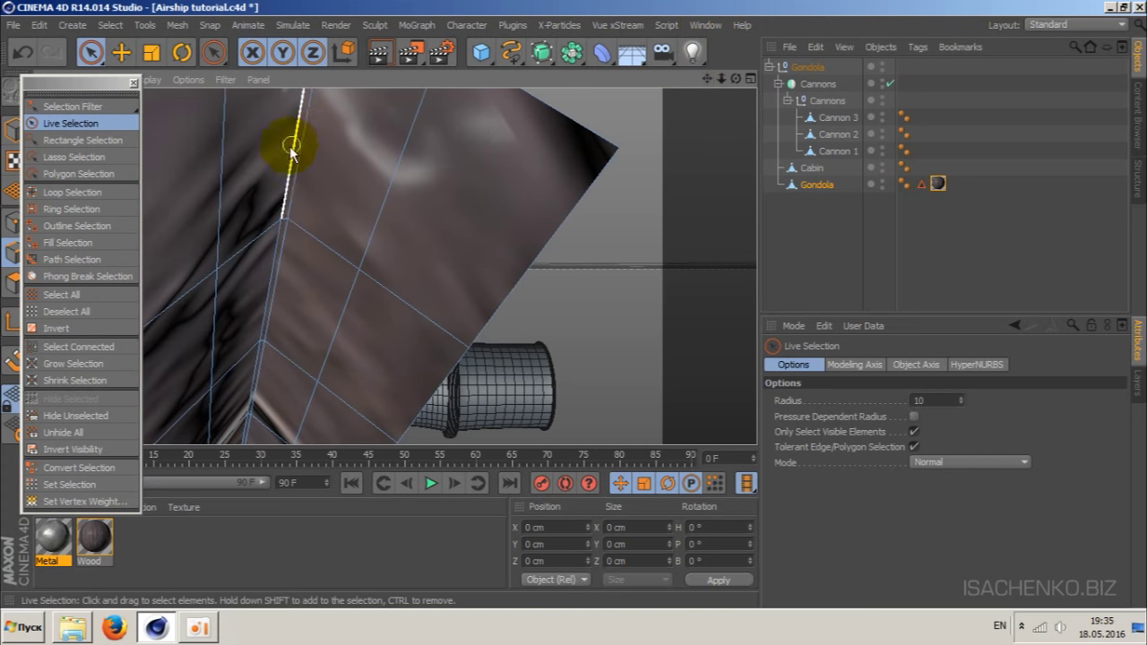
click(305, 151)
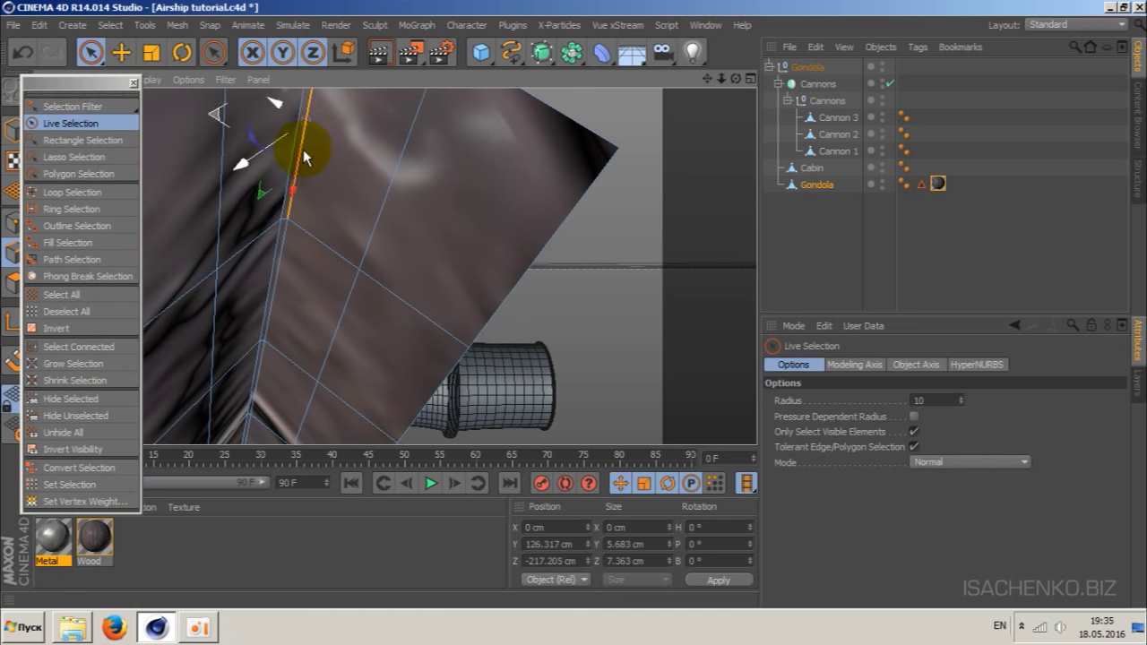
shift+click(284, 267)
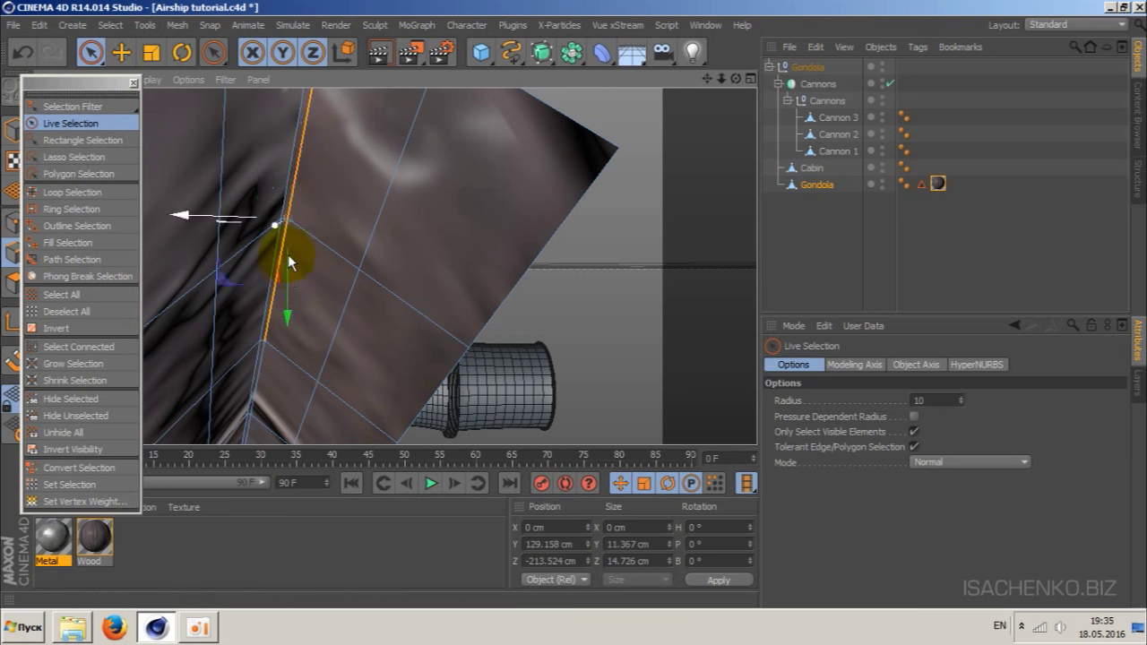
- Zoom in and add the lower hull edge segment to the selection
scroll(302, 210, down, 3)
scroll(397, 264, up, 2)
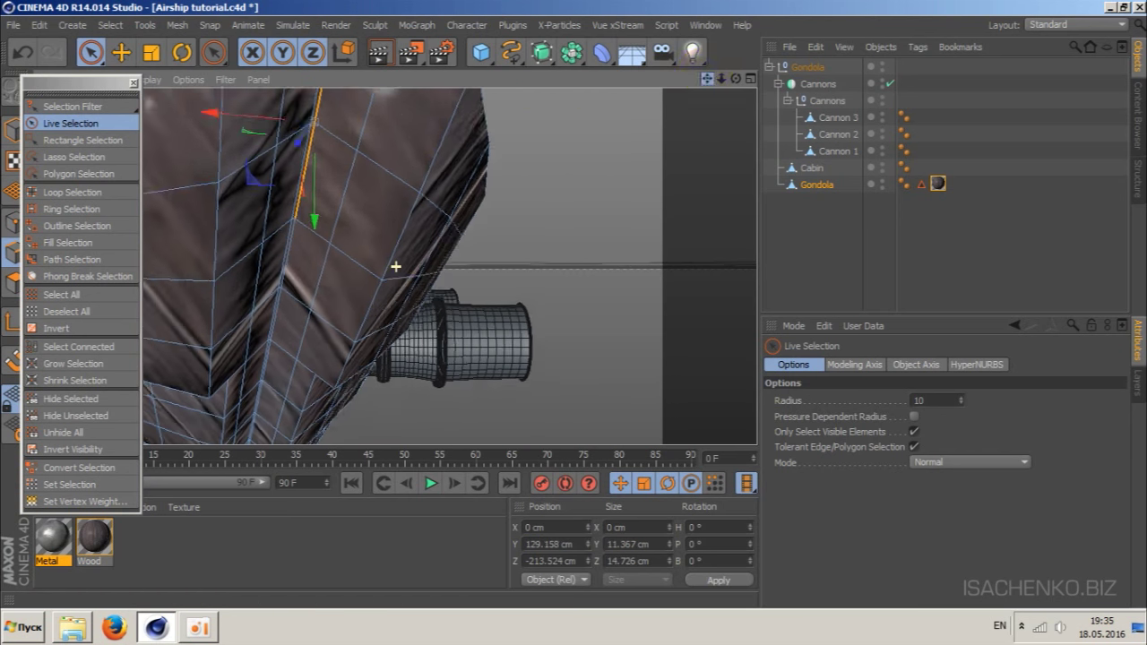
scroll(333, 218, up, 2)
scroll(320, 192, up, 2)
scroll(298, 205, up, 2)
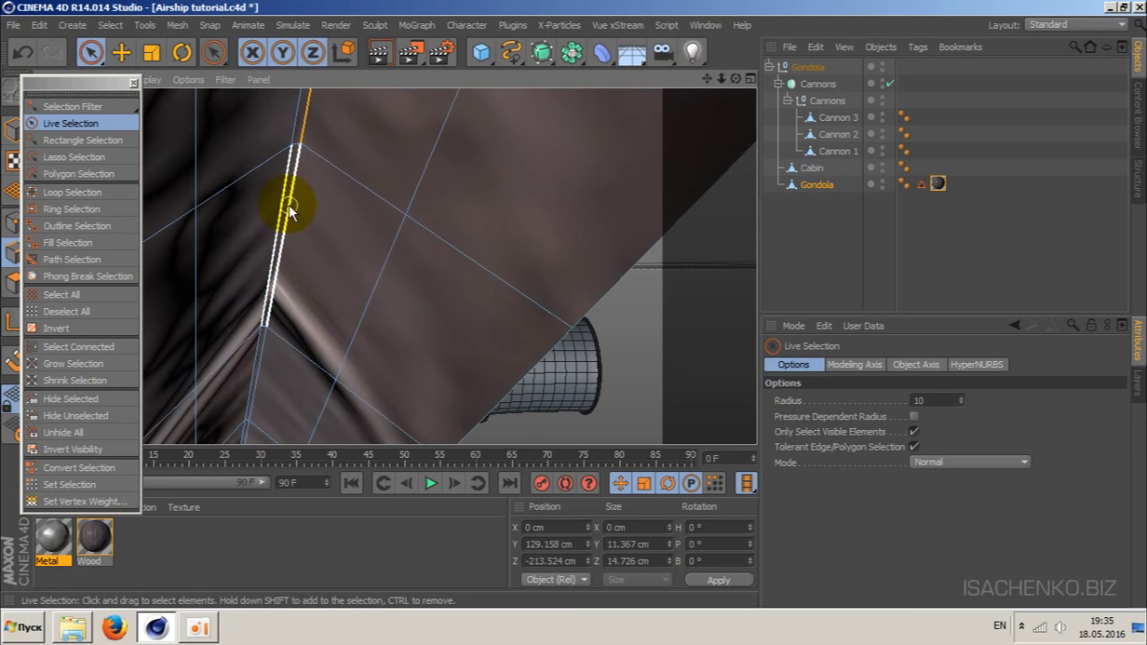
scroll(412, 265, down, 3)
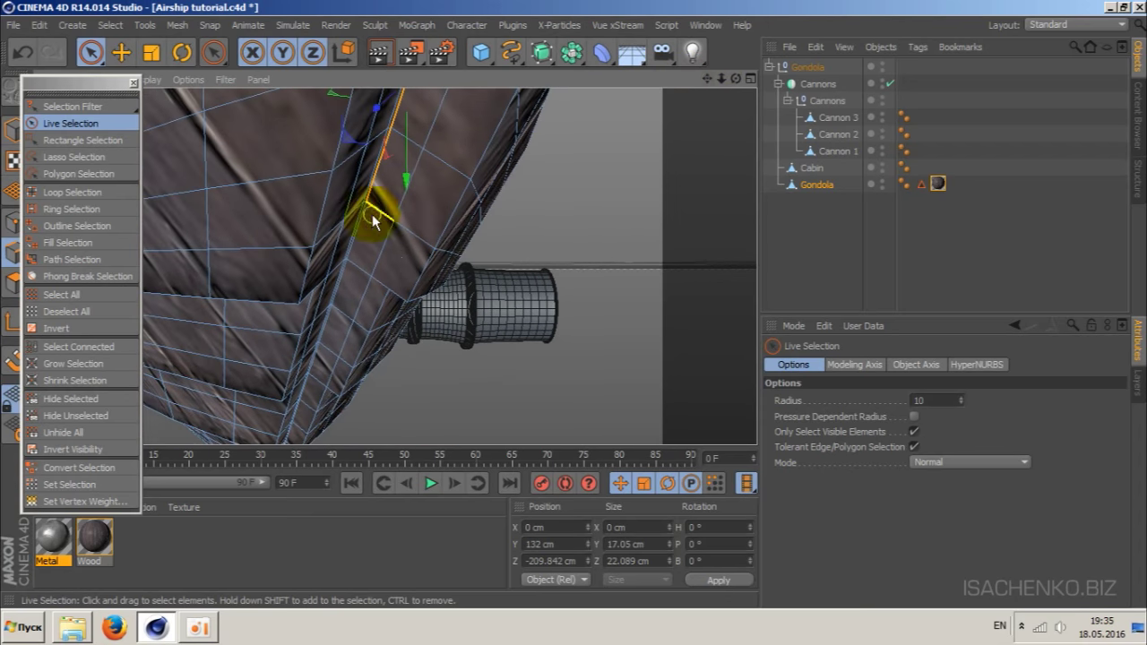
scroll(371, 224, up, 2)
scroll(366, 228, up, 3)
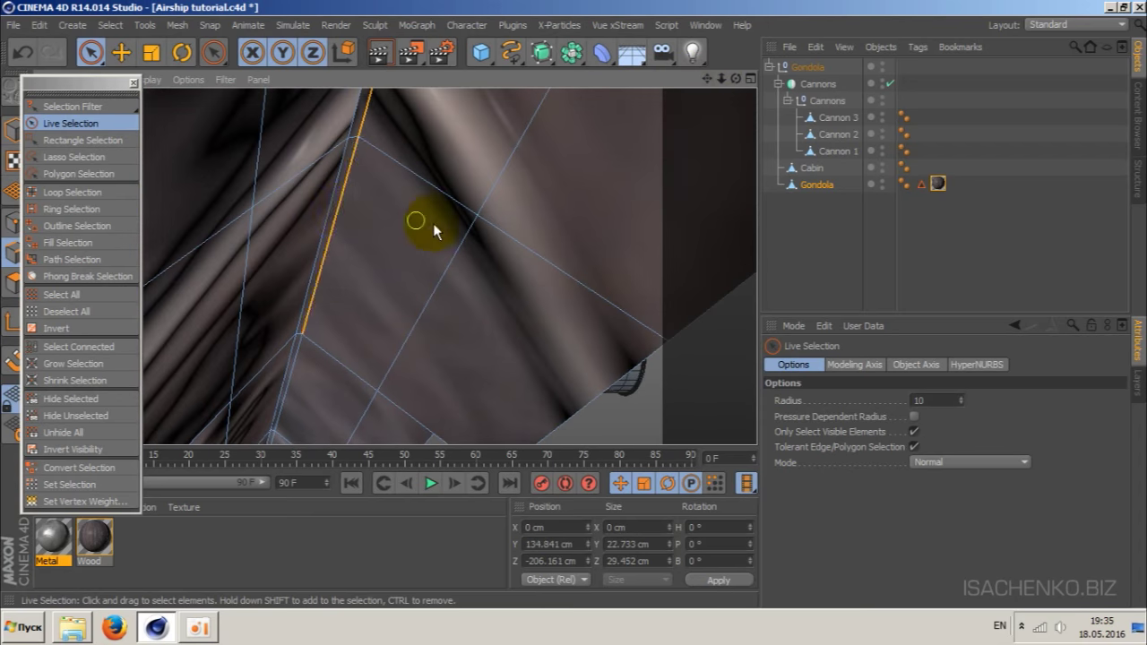
scroll(434, 232, down, 2)
scroll(410, 217, down, 2)
scroll(406, 285, up, 2)
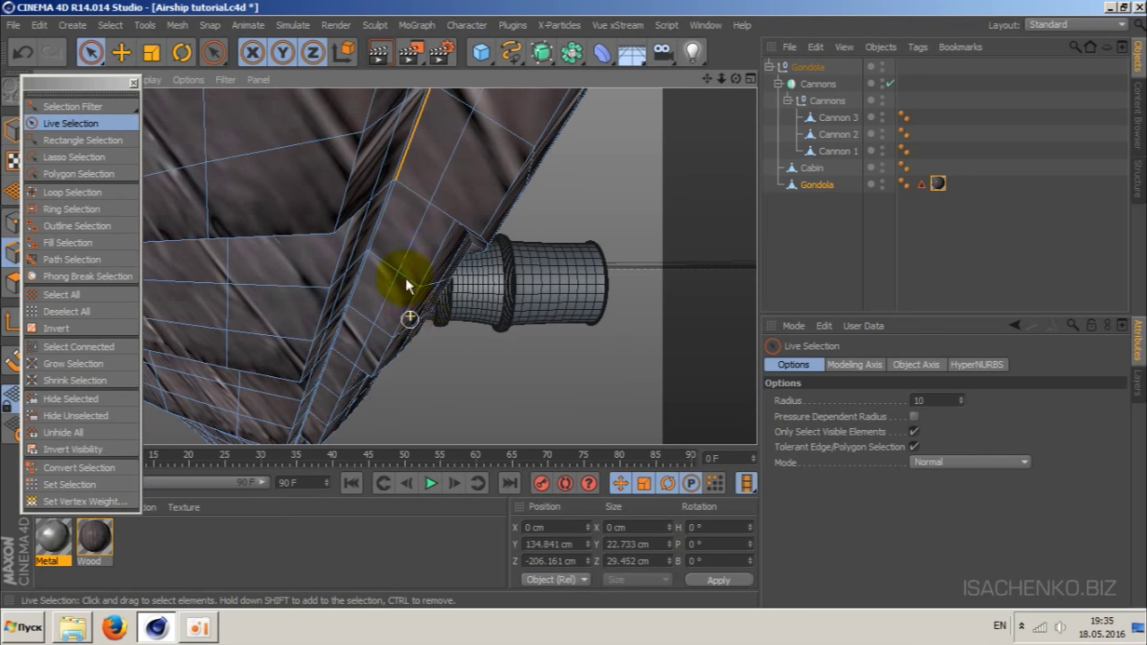
scroll(406, 269, up, 2)
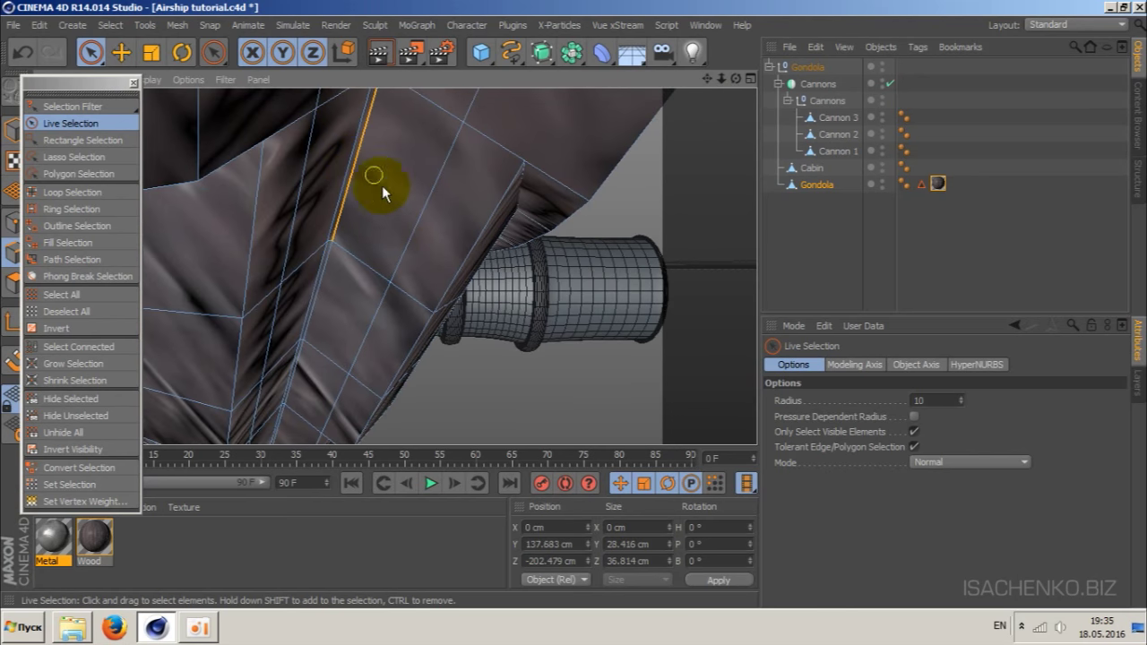
shift+click(326, 295)
- Select an edge path along the hull rim with Path Selection
mouse_move(326, 296)
alt+mouse_down()
mouse_move(346, 320)
mouse_move(584, 97)
mouse_move(397, 264)
alt+mouse_up()
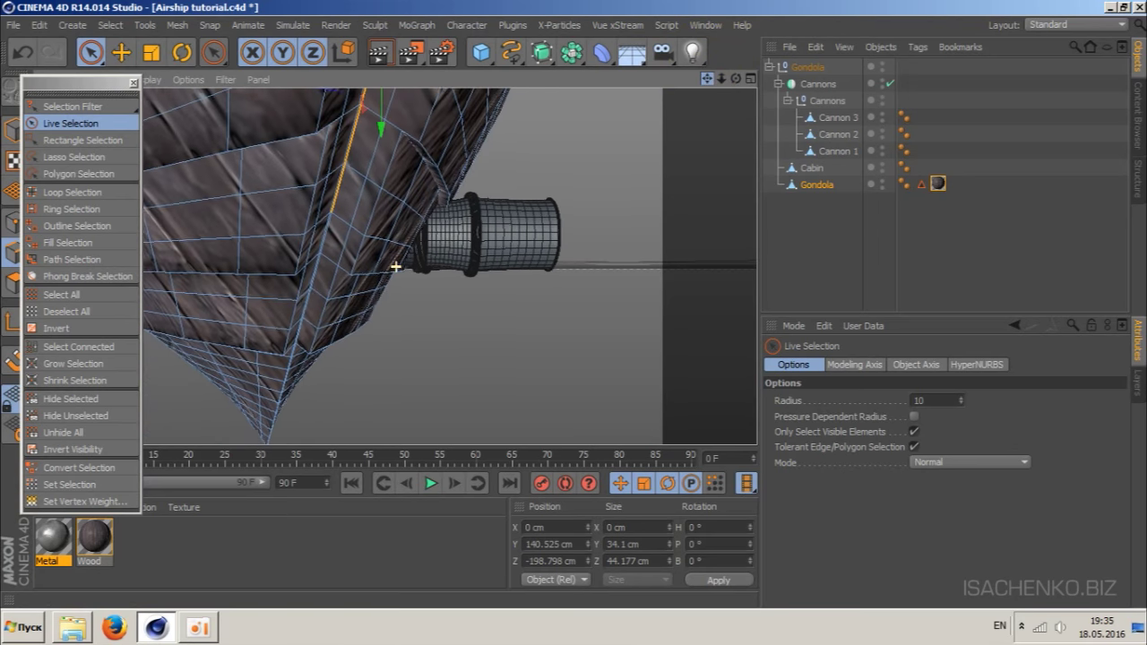
drag(737, 81, 395, 266)
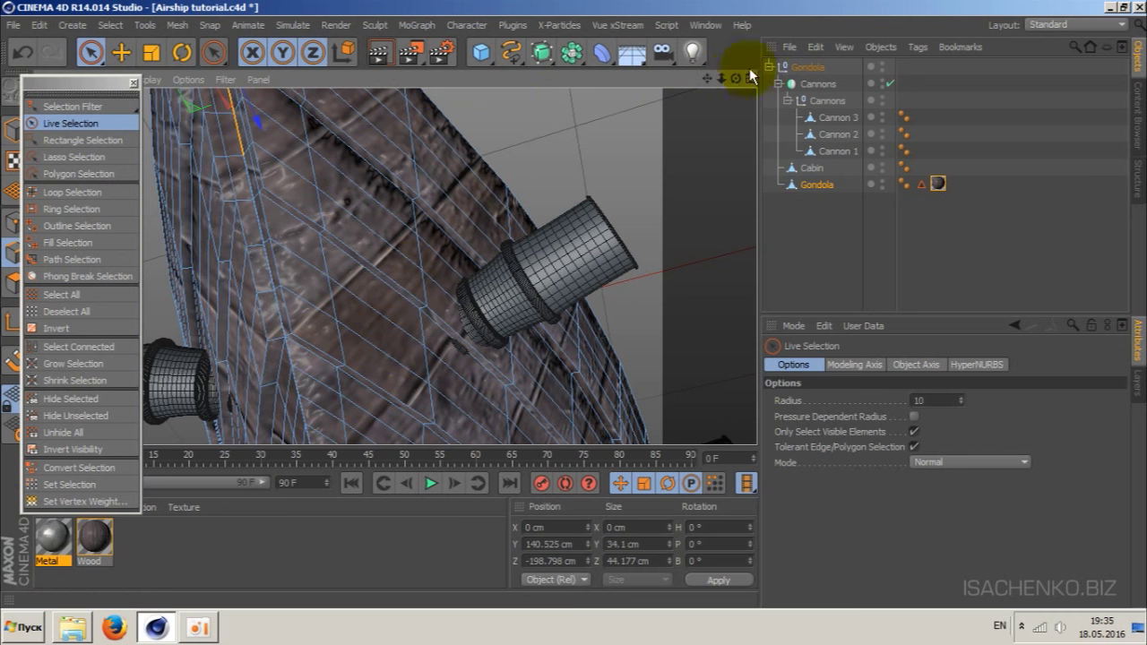
drag(736, 79, 690, 87)
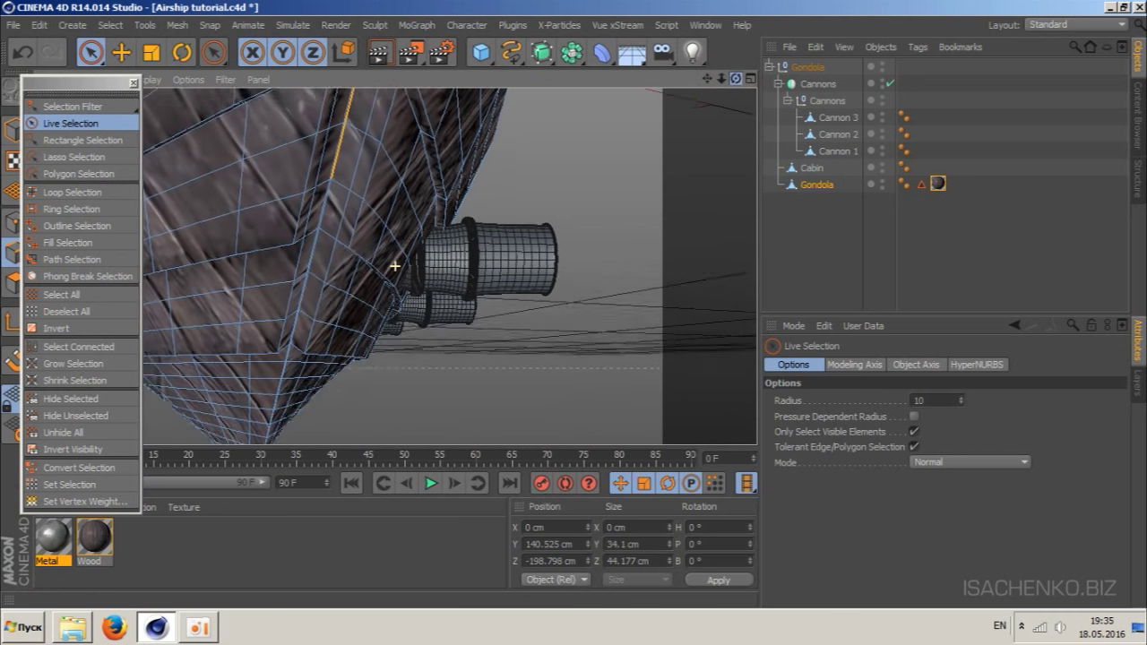
scroll(328, 239, up, 1)
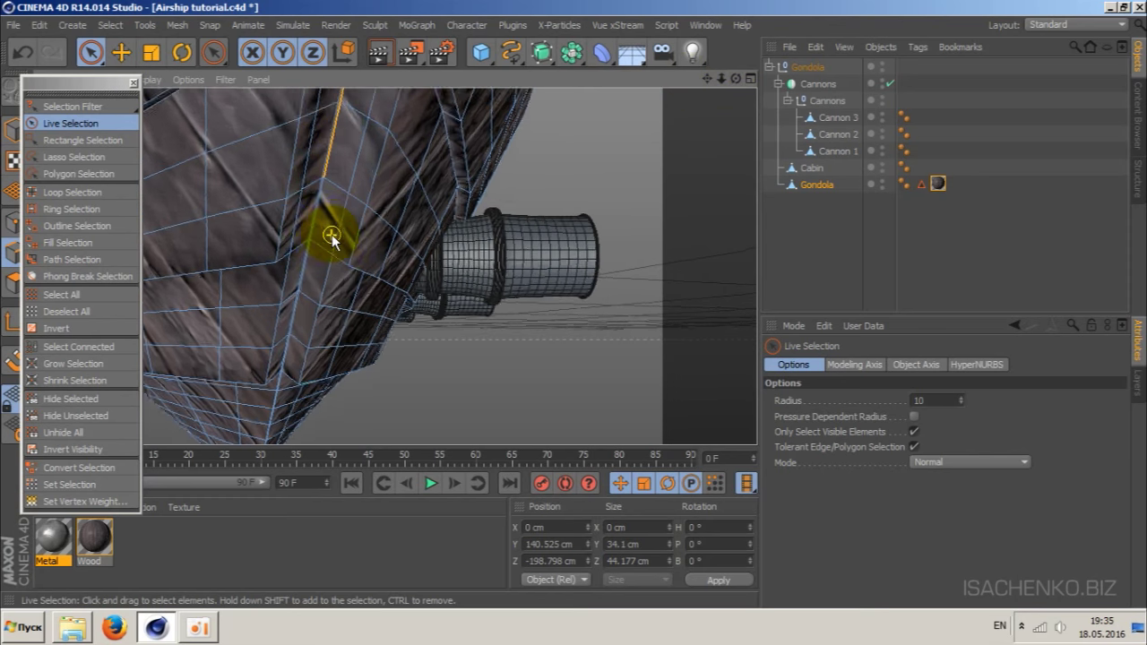
scroll(332, 225, up, 2)
scroll(341, 225, up, 2)
scroll(332, 215, up, 2)
scroll(328, 214, up, 2)
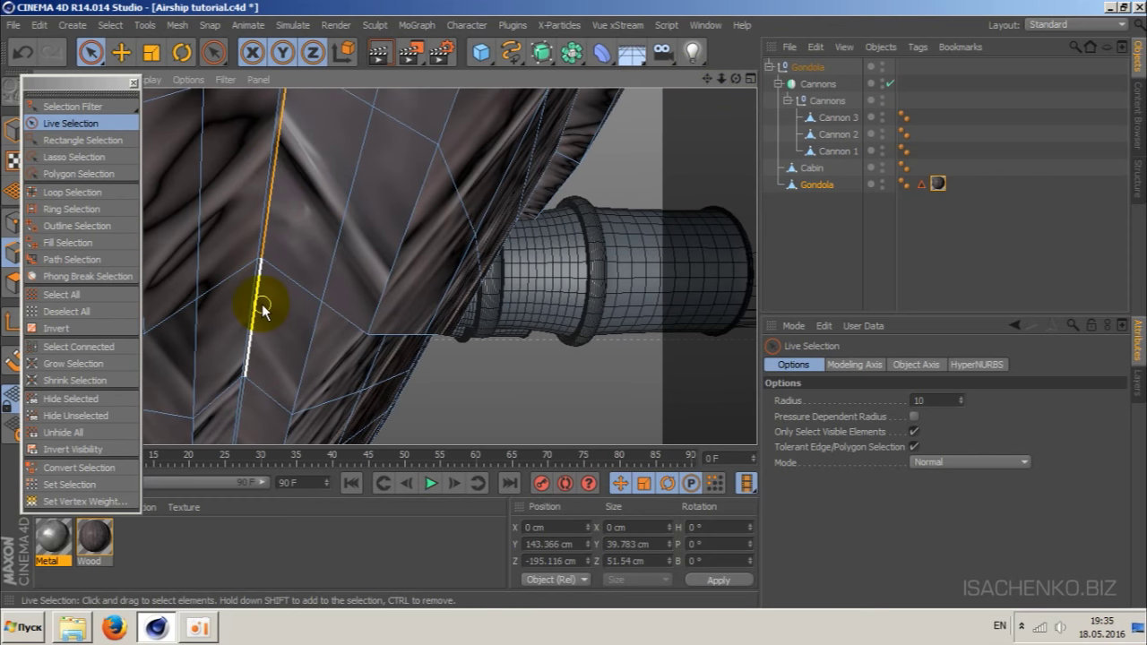
mouse_move(466, 179)
alt+mouse_down()
mouse_move(397, 257)
mouse_move(305, 260)
alt+mouse_up()
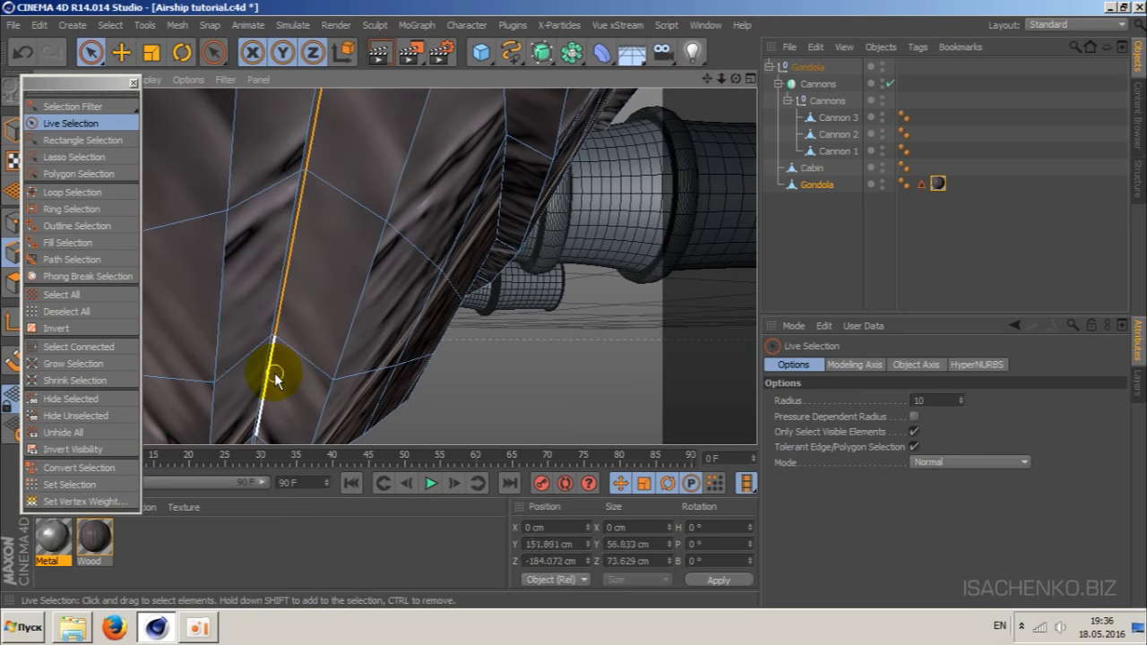
alt+drag(274, 380, 392, 264)
click(72, 259)
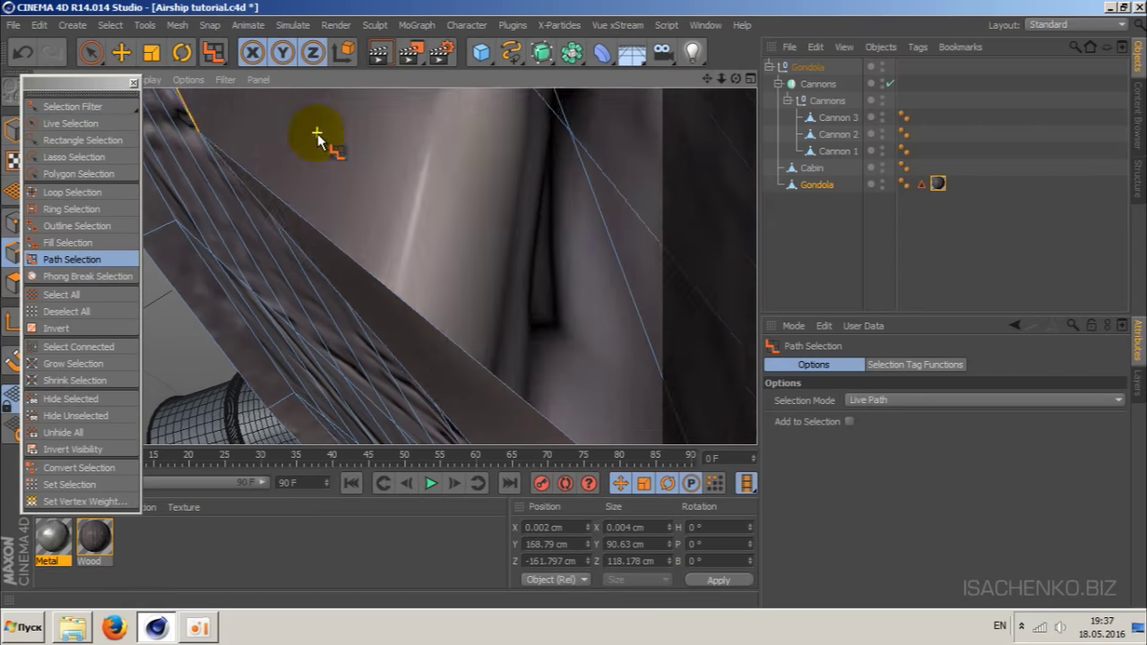
mouse_move(317, 134)
alt+mouse_down()
mouse_move(369, 244)
mouse_move(478, 346)
alt+mouse_up()
alt+drag(397, 267, 633, 205)
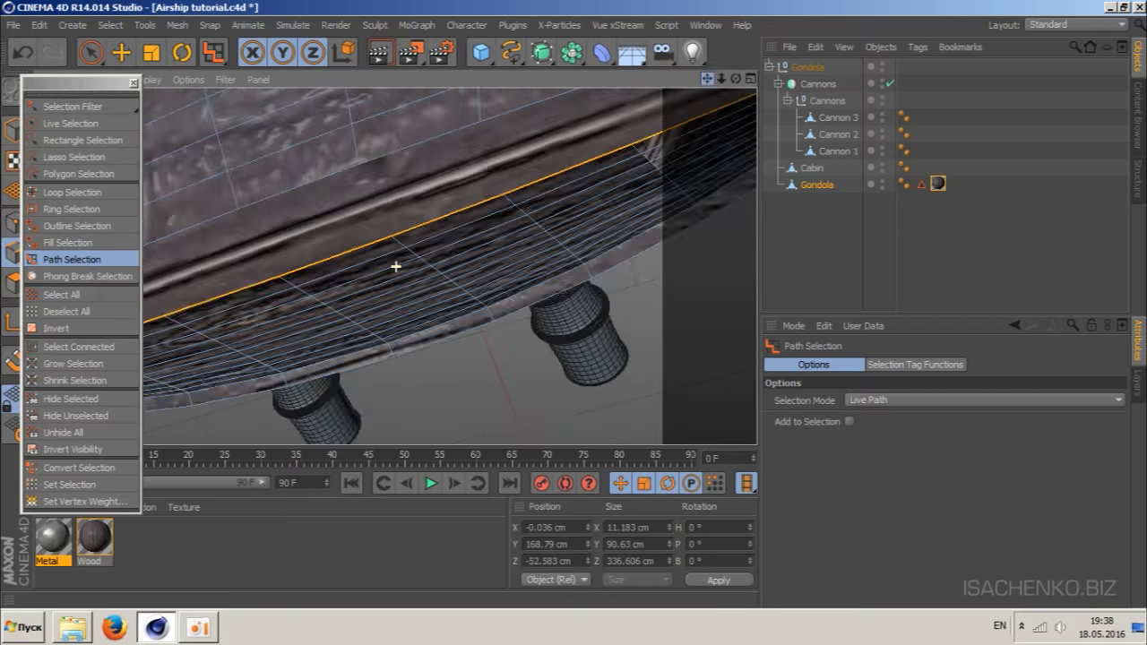
mouse_move(395, 266)
alt+mouse_down()
mouse_move(236, 184)
mouse_move(627, 179)
mouse_move(499, 385)
mouse_move(509, 318)
mouse_move(367, 352)
alt+mouse_up()
- Add another path-selected edge loop running across the hull planks
key(9)
mouse_move(427, 298)
alt+mouse_down()
mouse_move(385, 185)
mouse_move(730, 72)
mouse_move(395, 266)
alt+mouse_up()
alt+drag(598, 125, 717, 81)
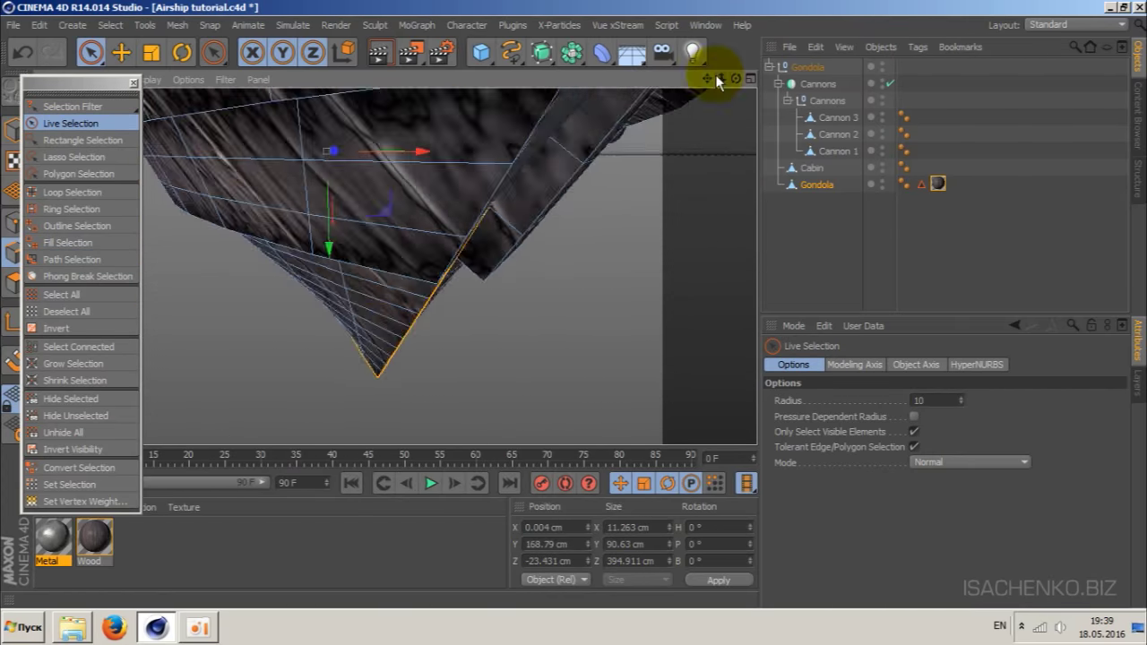
mouse_move(466, 121)
alt+mouse_down()
mouse_move(474, 287)
mouse_move(469, 192)
mouse_move(692, 93)
mouse_move(397, 257)
mouse_move(504, 341)
mouse_move(454, 186)
alt+mouse_up()
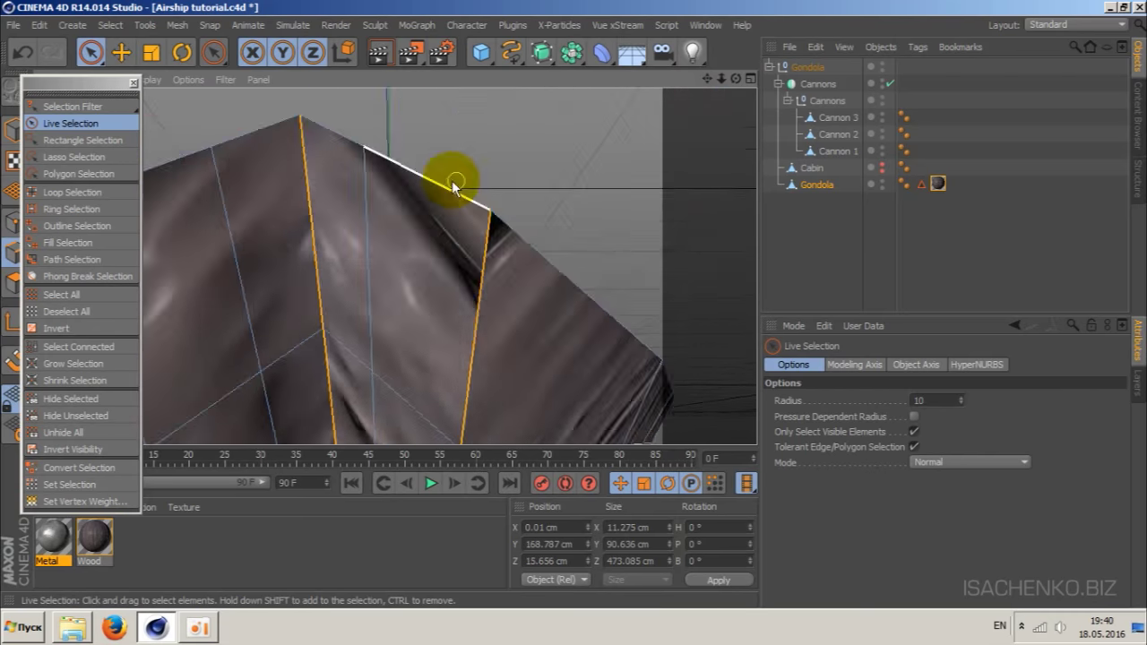
alt+drag(436, 332, 576, 212)
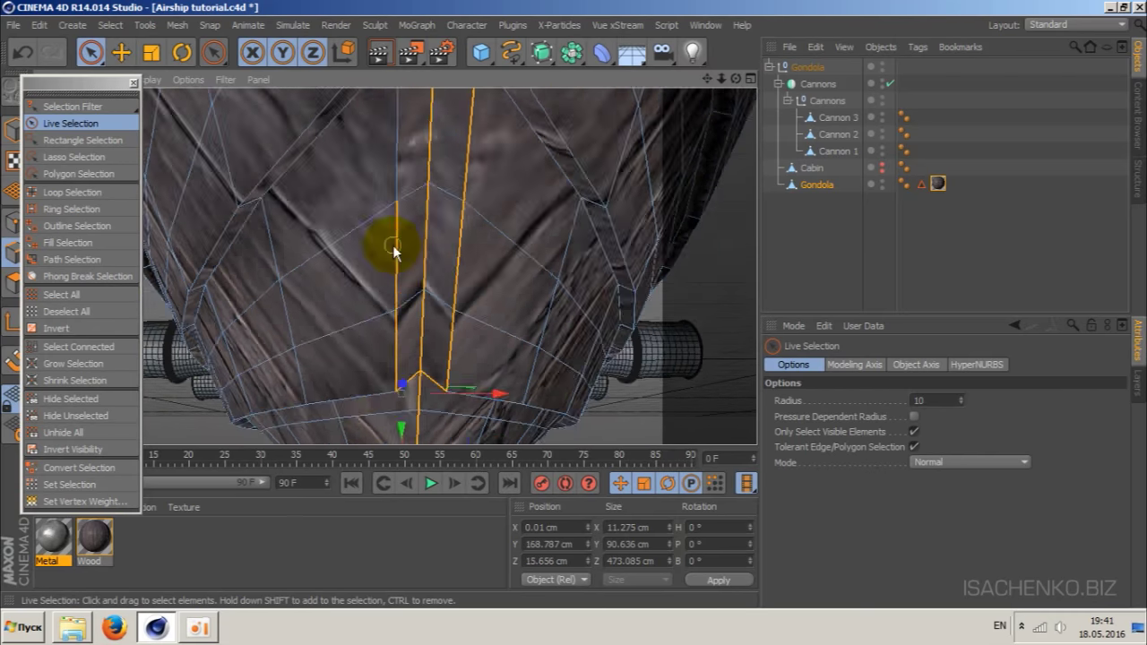
mouse_move(355, 139)
alt+mouse_down()
mouse_move(320, 231)
mouse_move(395, 266)
alt+mouse_up()
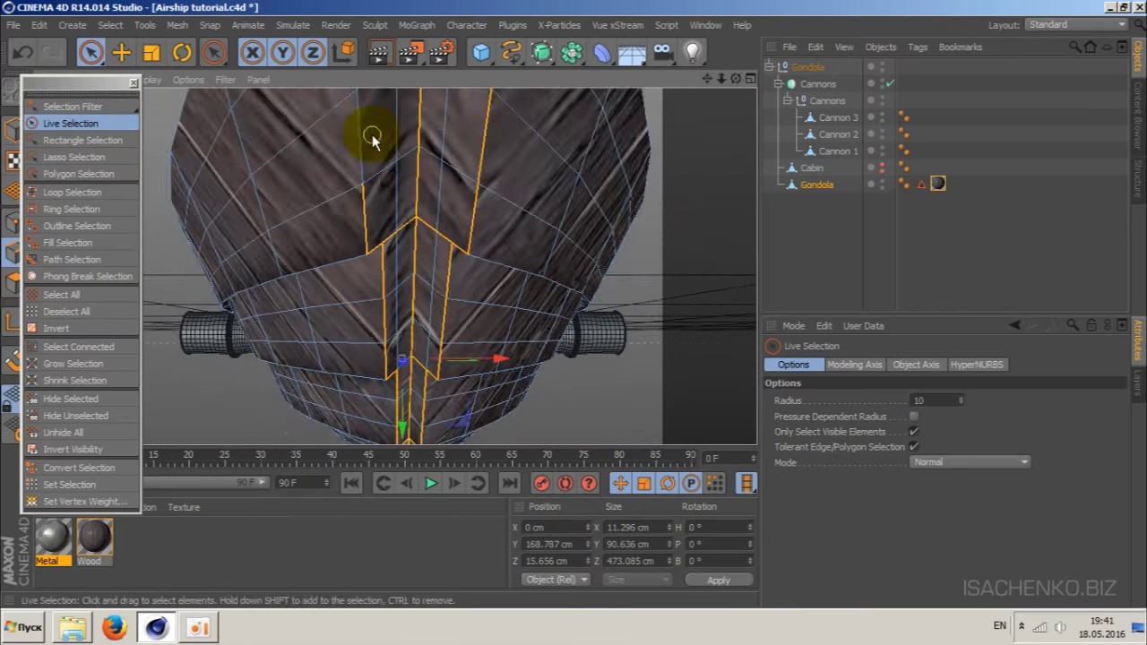
scroll(467, 132, up, 3)
click(72, 259)
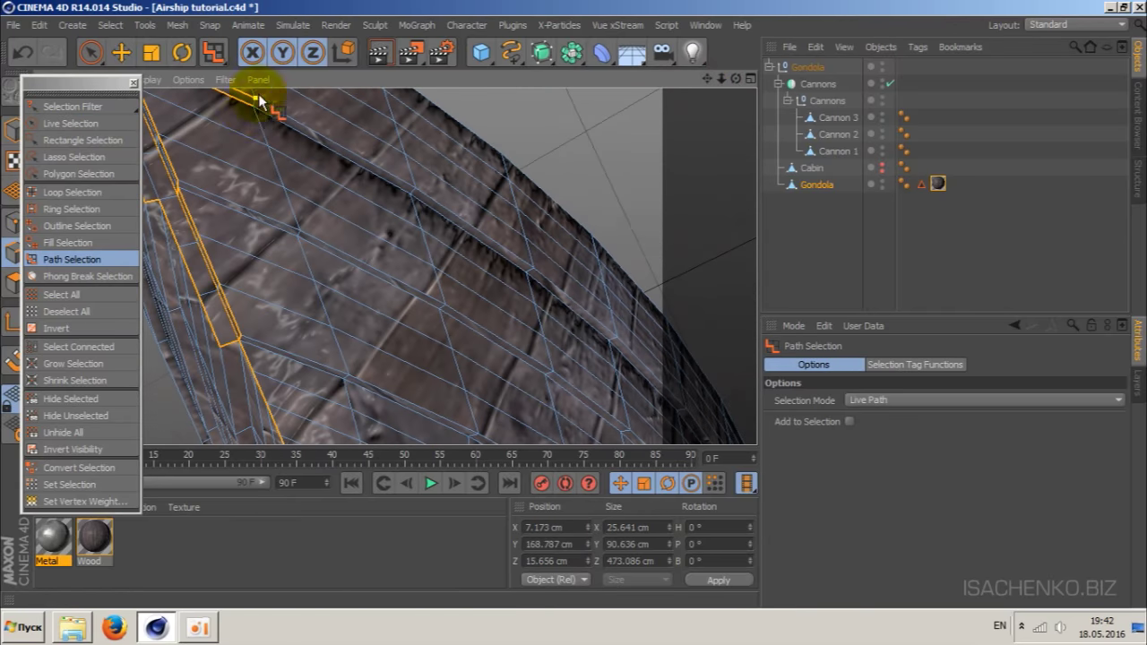
drag(395, 267, 513, 315)
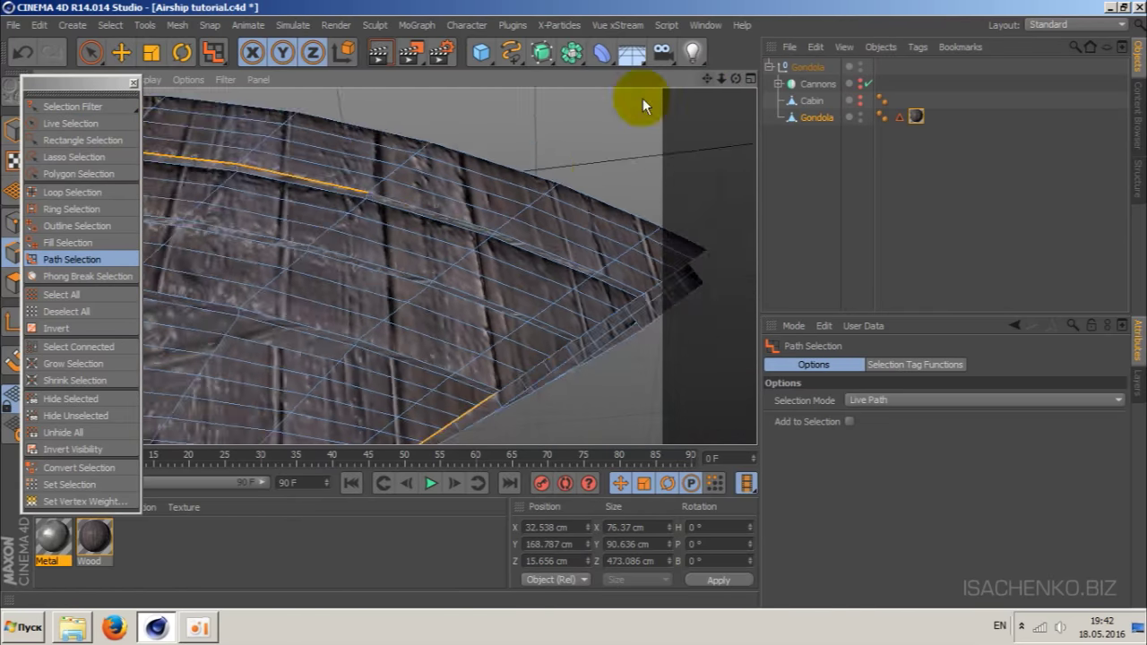
mouse_move(643, 104)
alt+mouse_down()
mouse_move(495, 251)
mouse_move(495, 47)
alt+mouse_up()
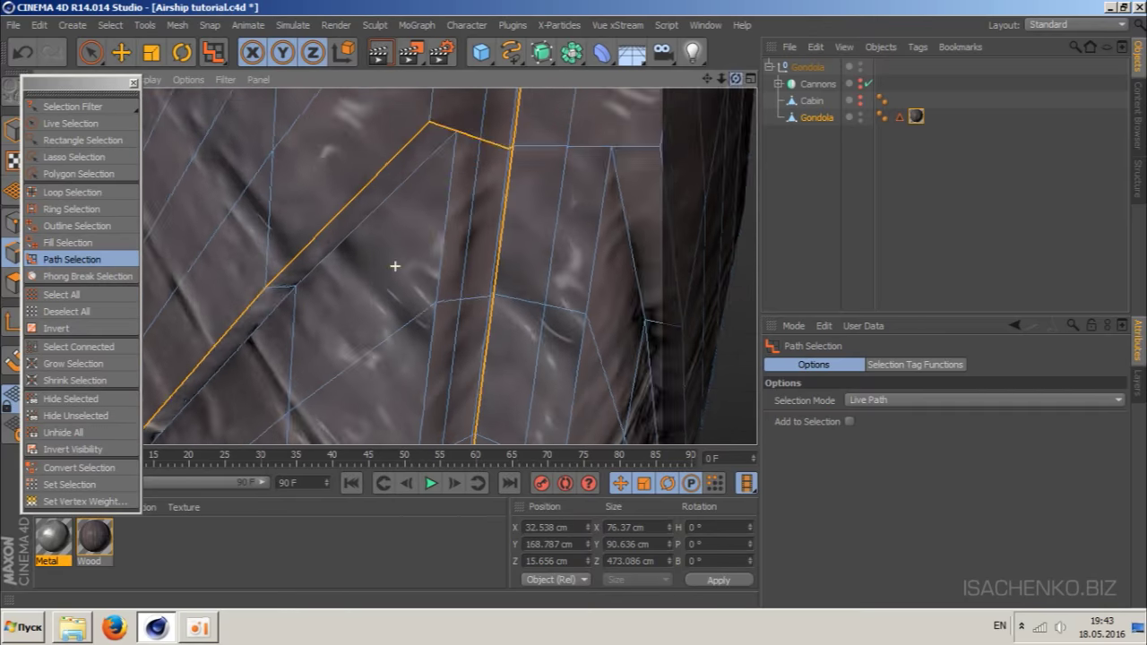
- Orbit around the hull to review the selected plank edges from several angles
key(space)
mouse_move(396, 266)
alt+mouse_down()
mouse_move(341, 243)
mouse_move(333, 205)
mouse_move(359, 187)
mouse_move(710, 93)
mouse_move(373, 239)
mouse_move(376, 210)
mouse_move(538, 196)
mouse_move(696, 51)
mouse_move(419, 171)
alt+mouse_up()
mouse_move(603, 230)
alt+mouse_down()
mouse_move(397, 266)
mouse_move(554, 240)
alt+mouse_up()
mouse_move(469, 141)
alt+mouse_down()
mouse_move(392, 187)
mouse_move(461, 409)
mouse_move(558, 95)
mouse_move(408, 377)
mouse_move(687, 77)
mouse_move(581, 142)
alt+mouse_up()
mouse_move(397, 216)
alt+mouse_down()
mouse_move(705, 51)
mouse_move(454, 289)
alt+mouse_up()
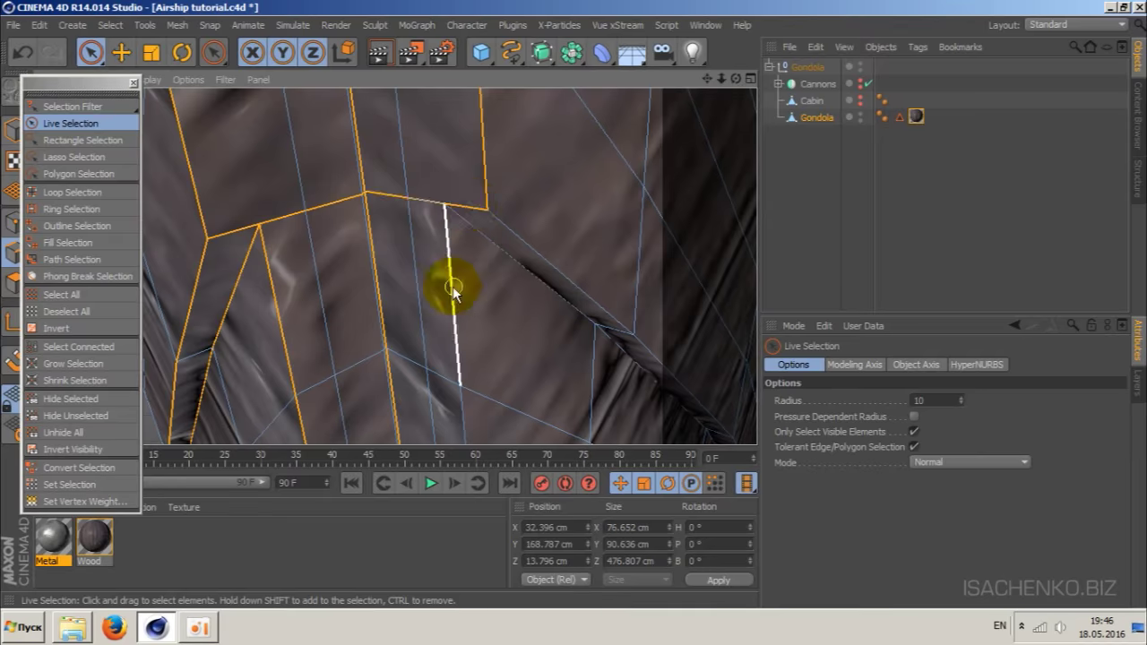
mouse_move(512, 433)
alt+mouse_down()
mouse_move(395, 266)
mouse_move(217, 146)
mouse_move(307, 253)
alt+mouse_up()
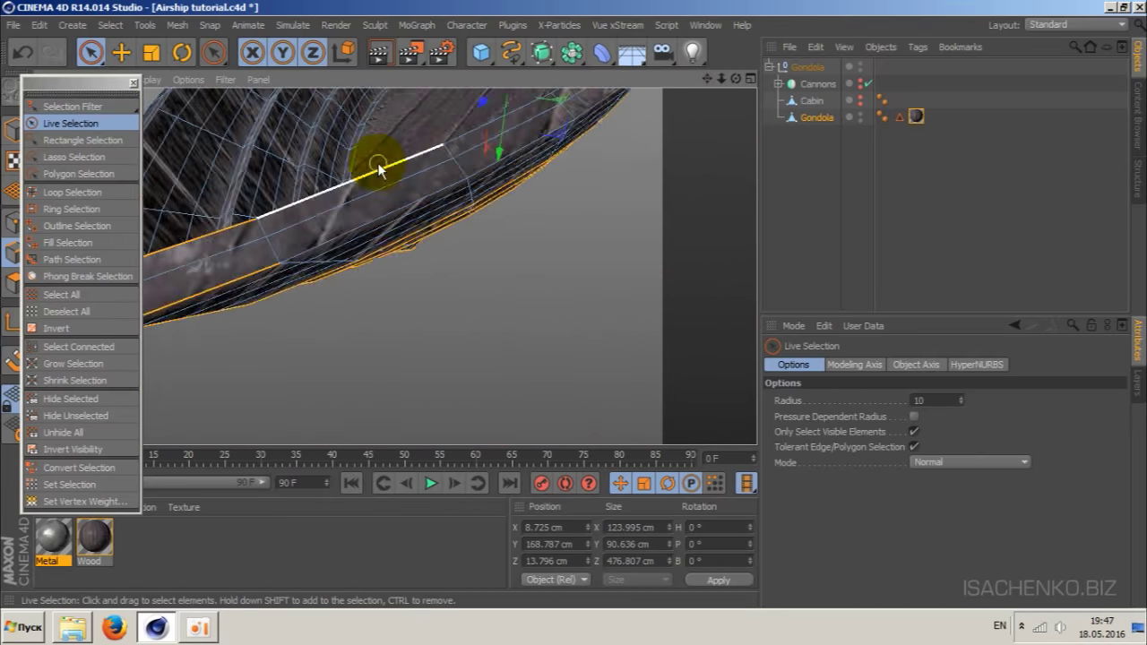
mouse_move(635, 159)
alt+mouse_down()
mouse_move(735, 77)
mouse_move(502, 173)
mouse_move(410, 164)
alt+mouse_up()
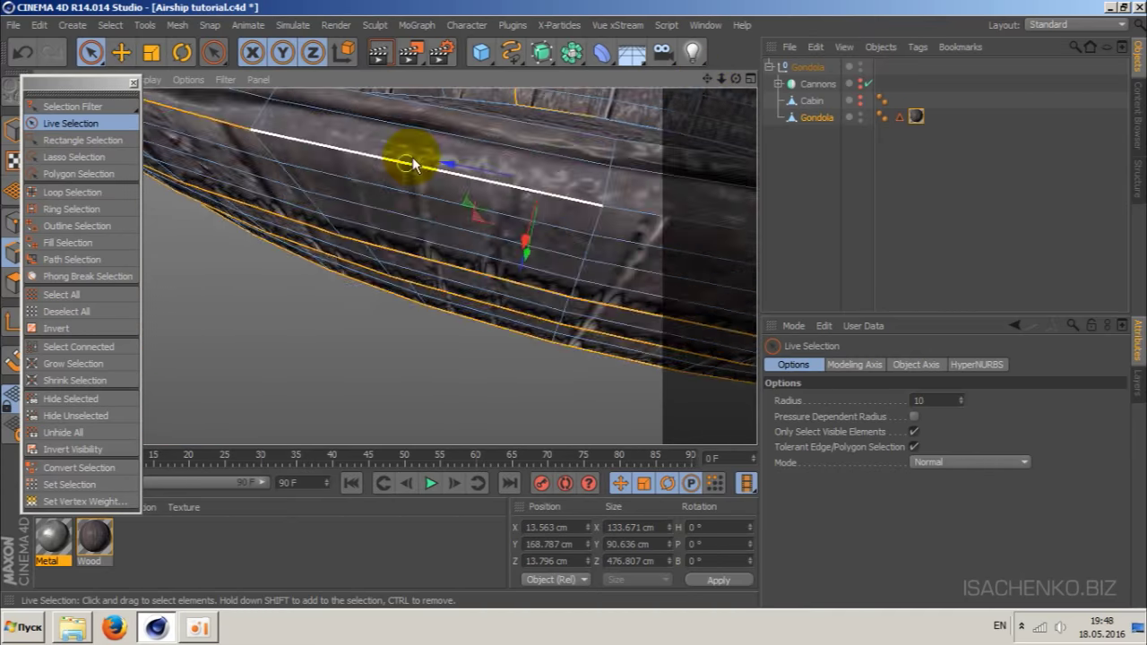
alt+drag(575, 139, 747, 66)
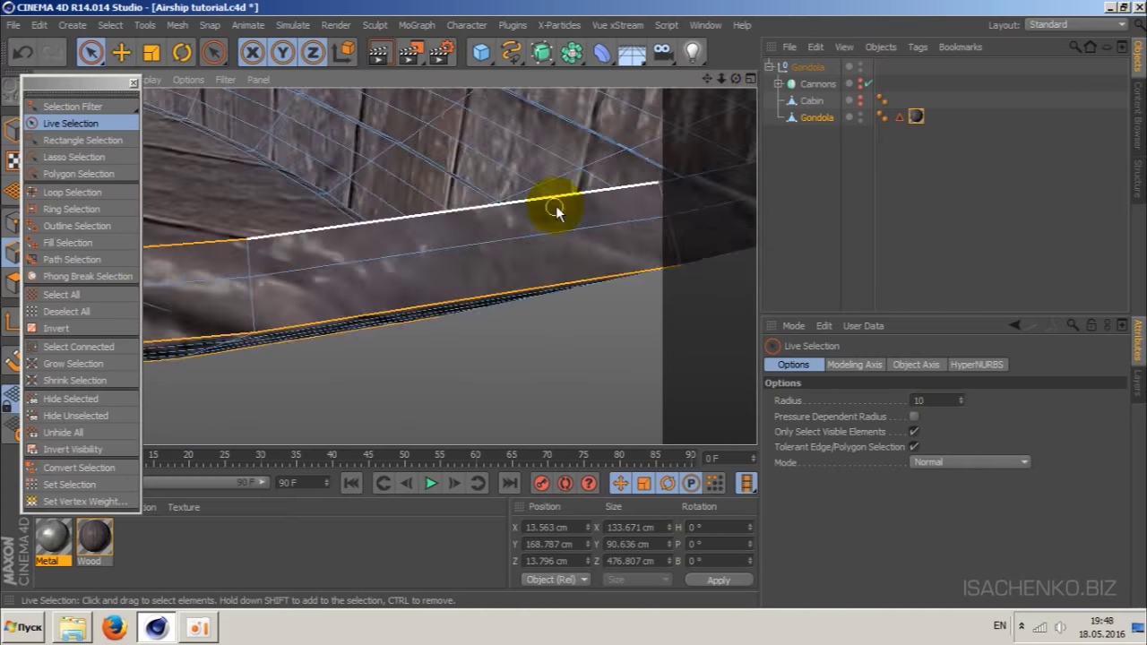
mouse_move(395, 266)
alt+mouse_down()
mouse_move(722, 63)
mouse_move(546, 175)
alt+mouse_up()
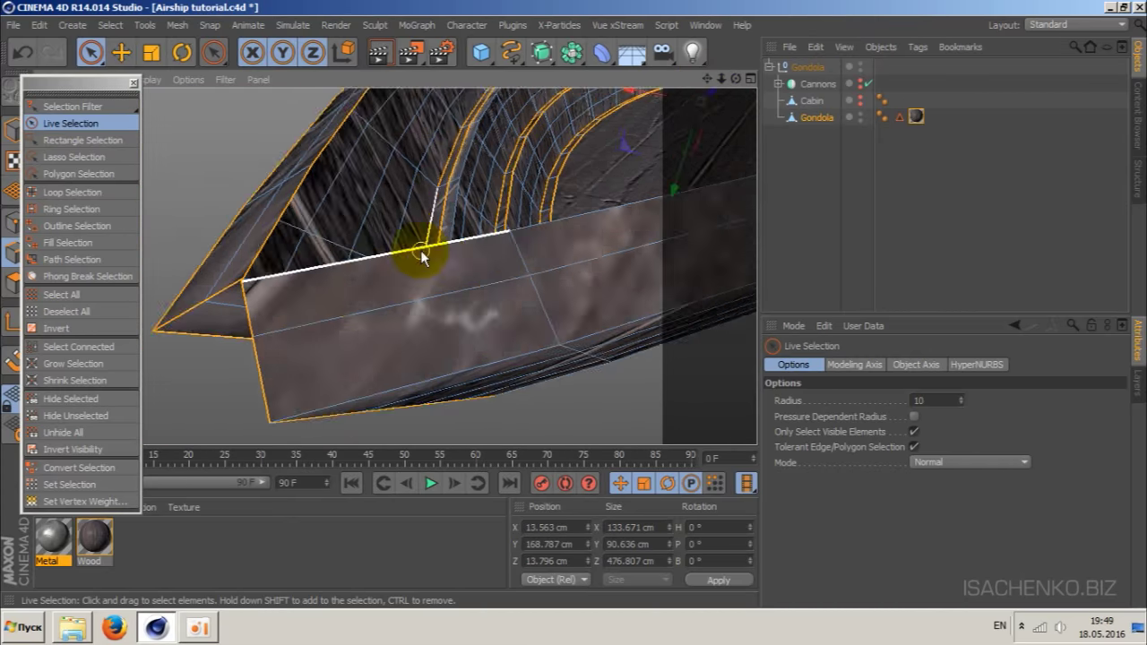
mouse_move(721, 109)
alt+mouse_down()
mouse_move(724, 51)
mouse_move(397, 158)
mouse_move(704, 87)
alt+mouse_up()
- Toggle between Path Selection and Live Selection while inspecting the selected hull edges up close
key(u)
key(m)
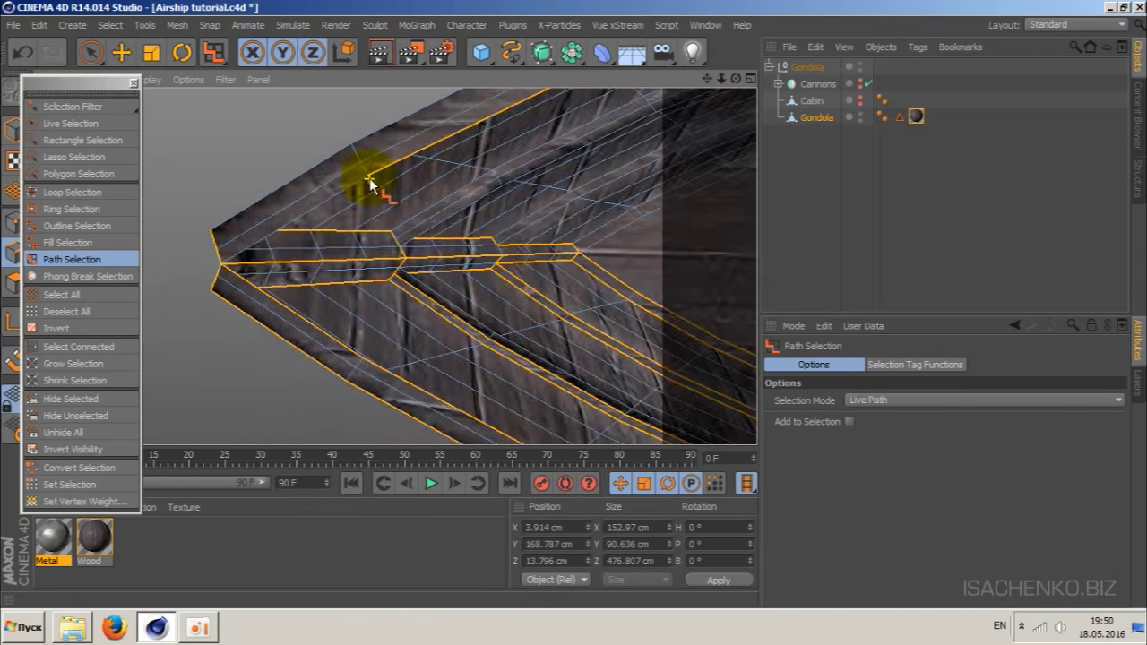
alt+drag(654, 81, 728, 77)
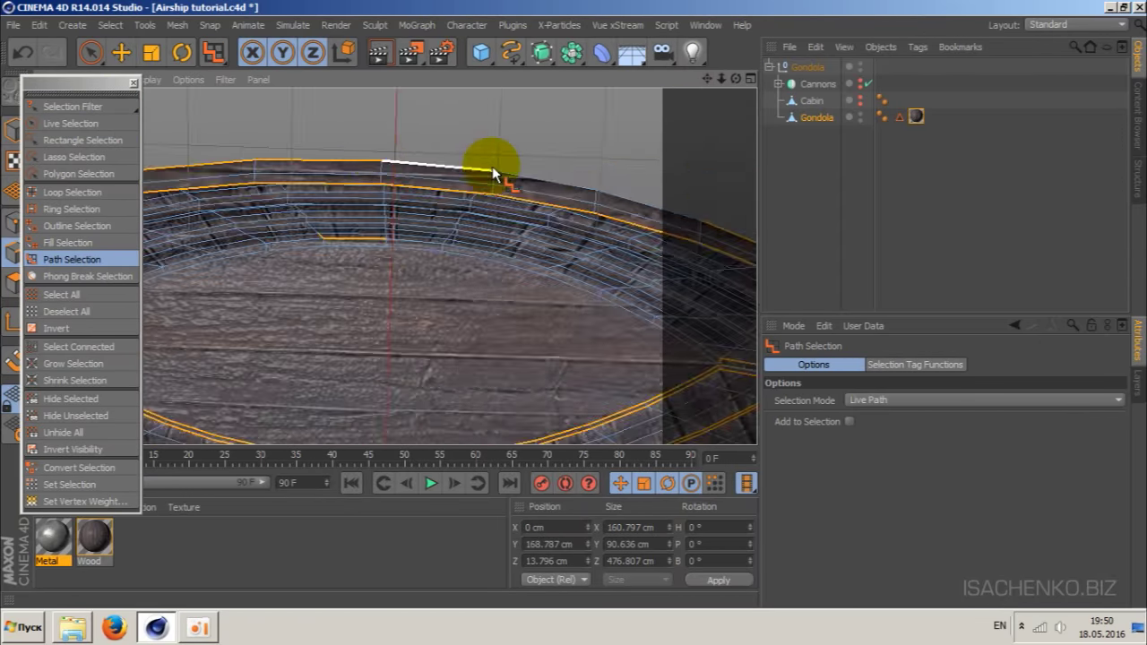
key(space)
alt+drag(493, 170, 333, 147)
alt+drag(394, 266, 170, 128)
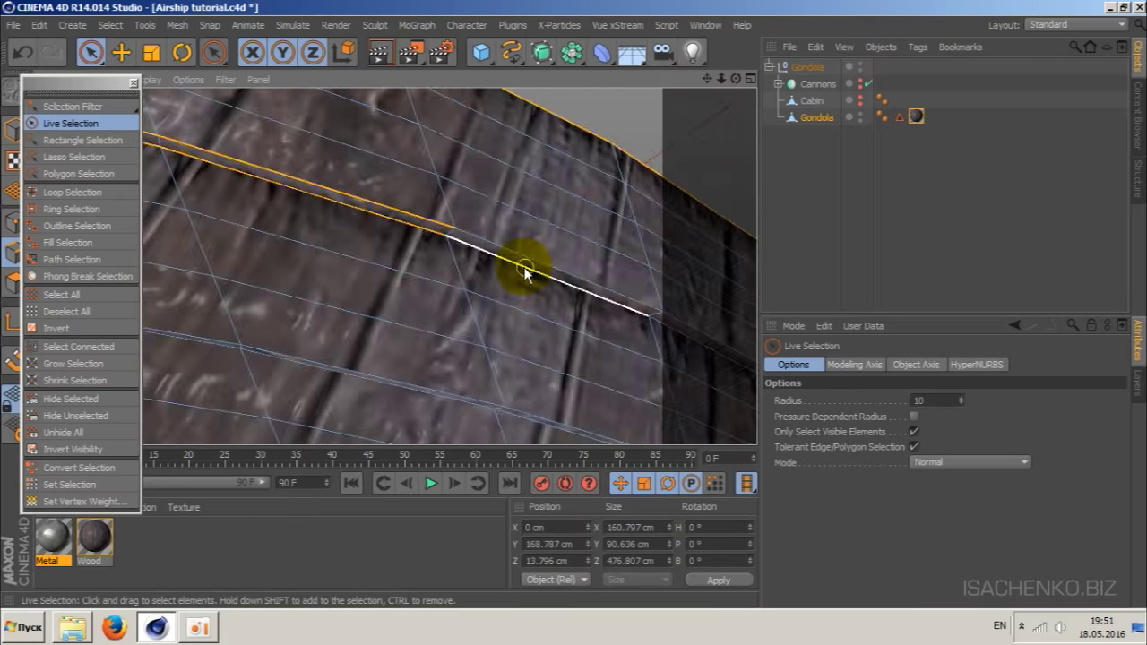
mouse_move(526, 271)
alt+mouse_down()
mouse_move(696, 30)
mouse_move(726, 26)
alt+mouse_up()
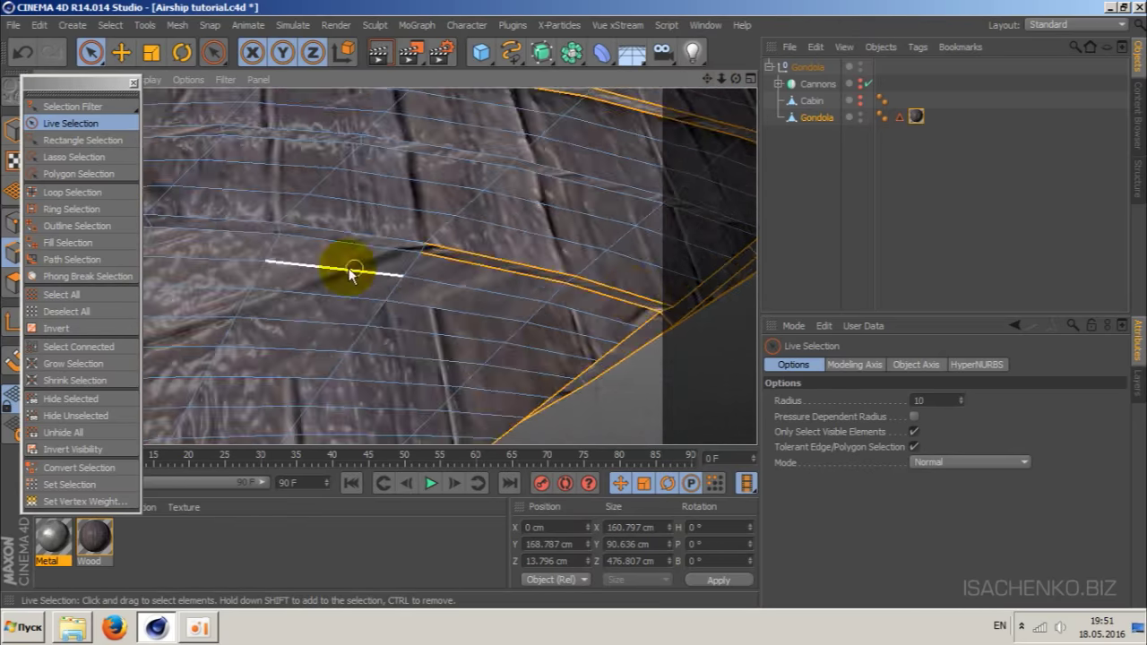
mouse_move(376, 217)
alt+mouse_down()
mouse_move(418, 225)
mouse_move(263, 231)
mouse_move(672, 278)
mouse_move(395, 266)
mouse_move(438, 262)
alt+mouse_up()
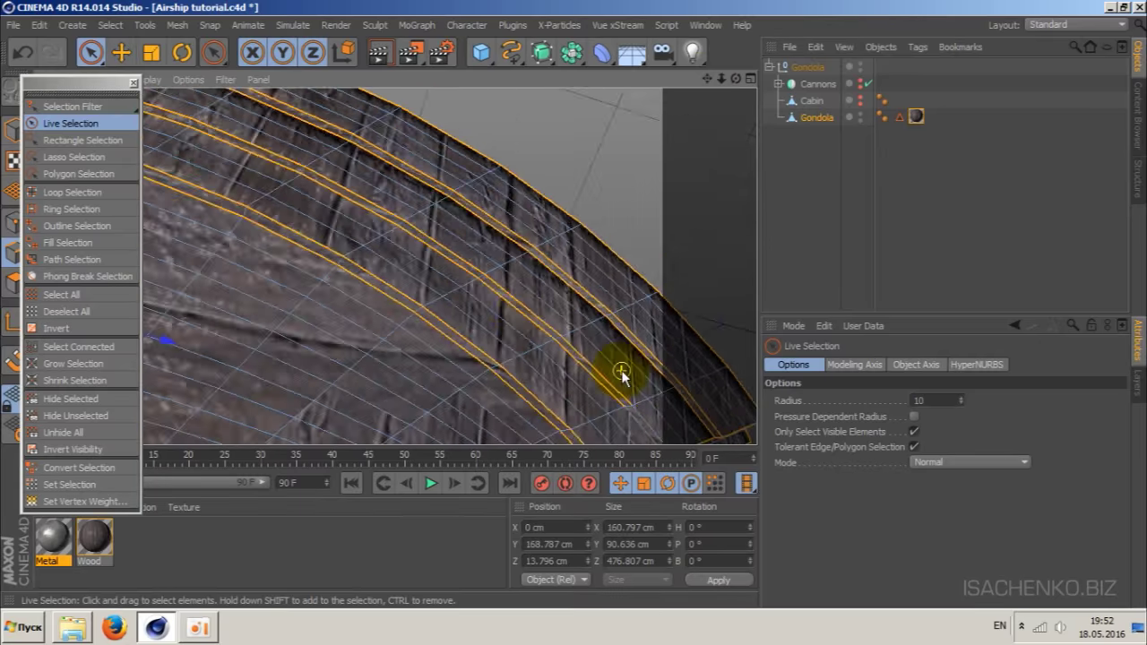
mouse_move(691, 376)
alt+mouse_down()
mouse_move(595, 230)
mouse_move(719, 83)
mouse_move(726, 134)
alt+mouse_up()
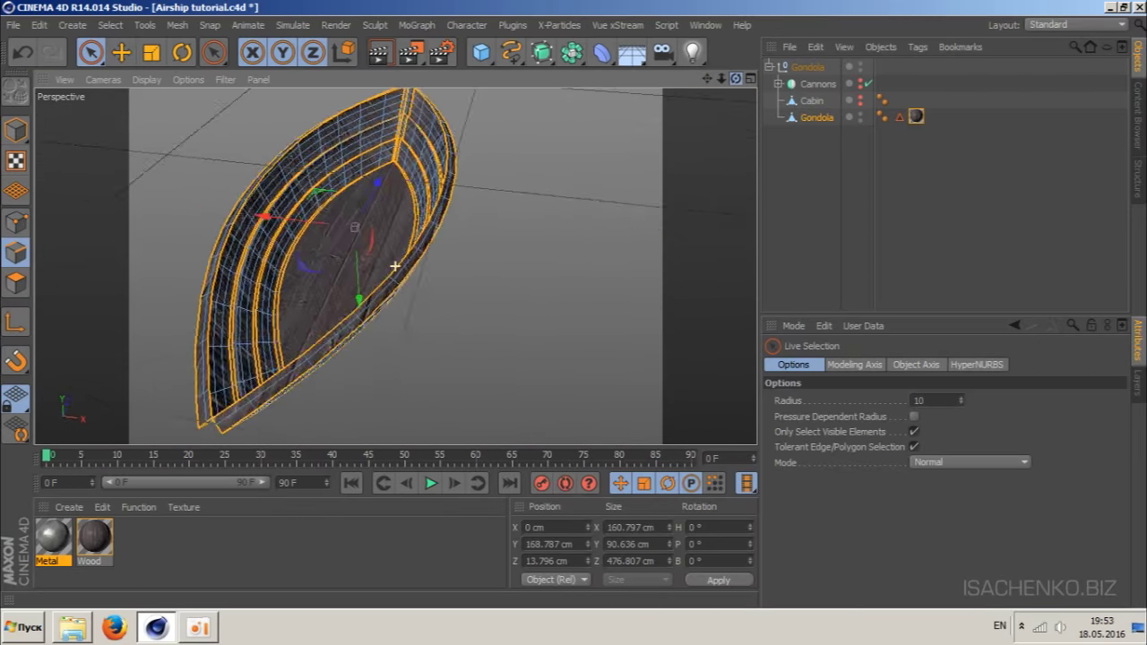
- Add four vertical edges at the bow to the hull's edge selection
mouse_move(394, 266)
alt+mouse_down()
mouse_move(732, 81)
mouse_move(398, 261)
alt+mouse_up()
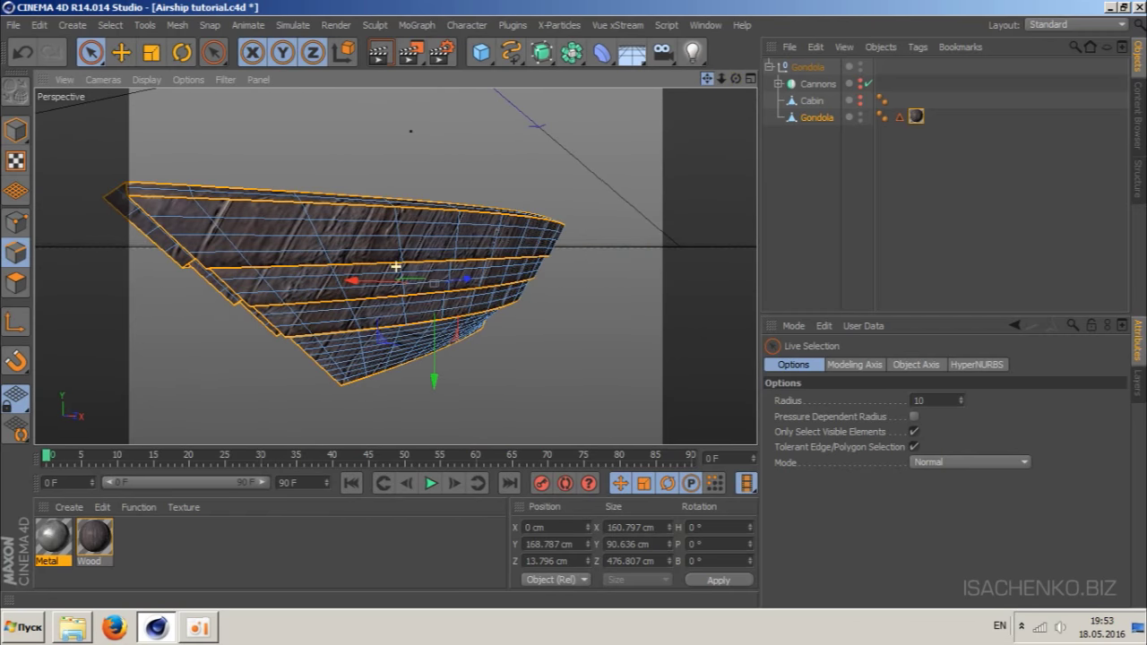
scroll(538, 318, up, 3)
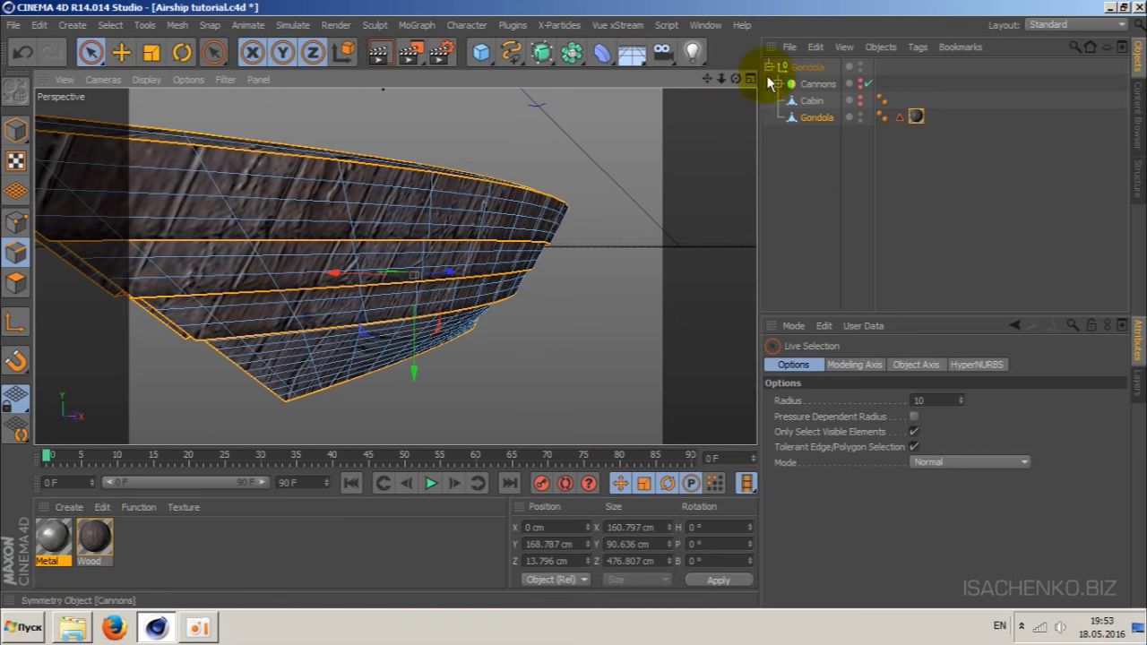
mouse_move(736, 79)
mouse_down()
mouse_move(708, 89)
mouse_move(733, 81)
mouse_up()
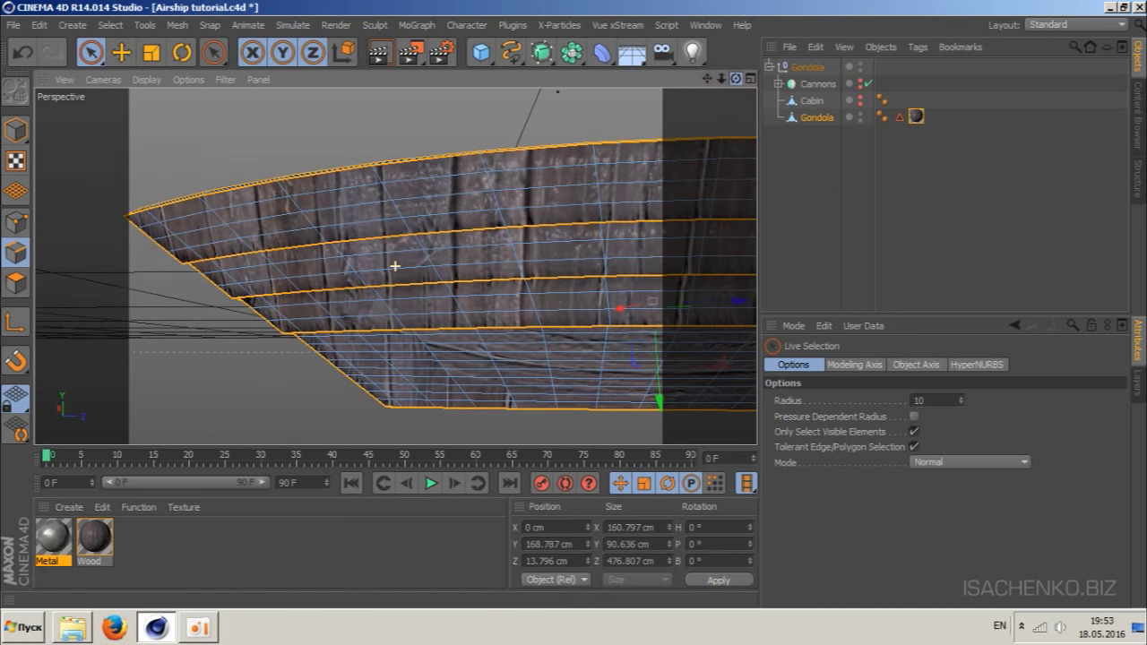
drag(395, 266, 395, 266)
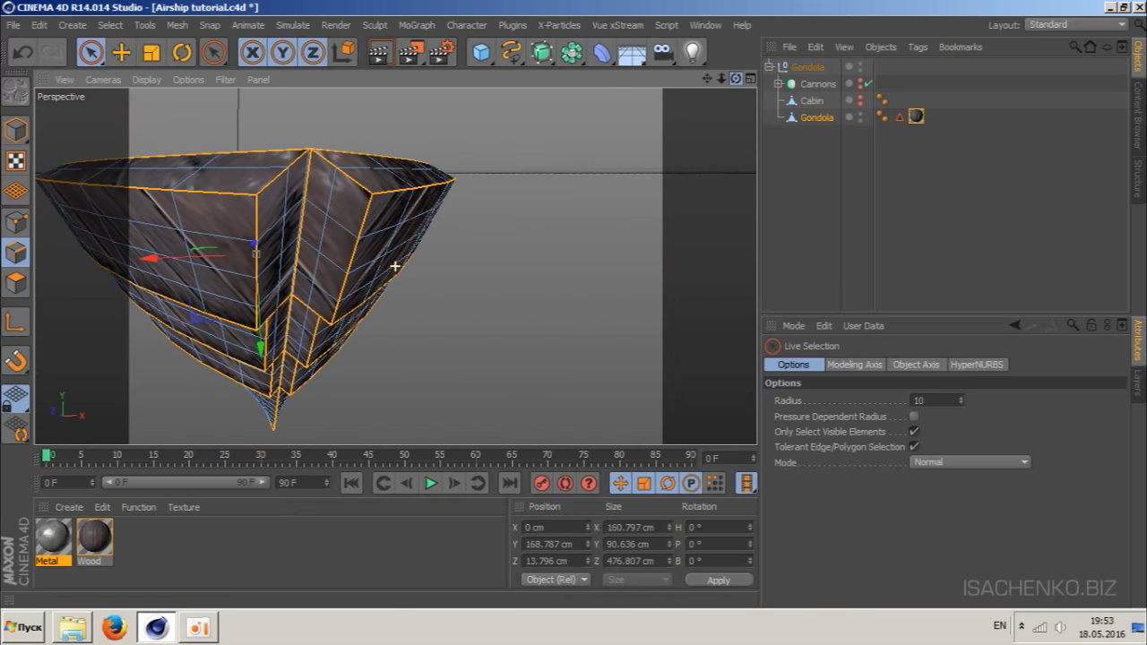
drag(417, 154, 359, 158)
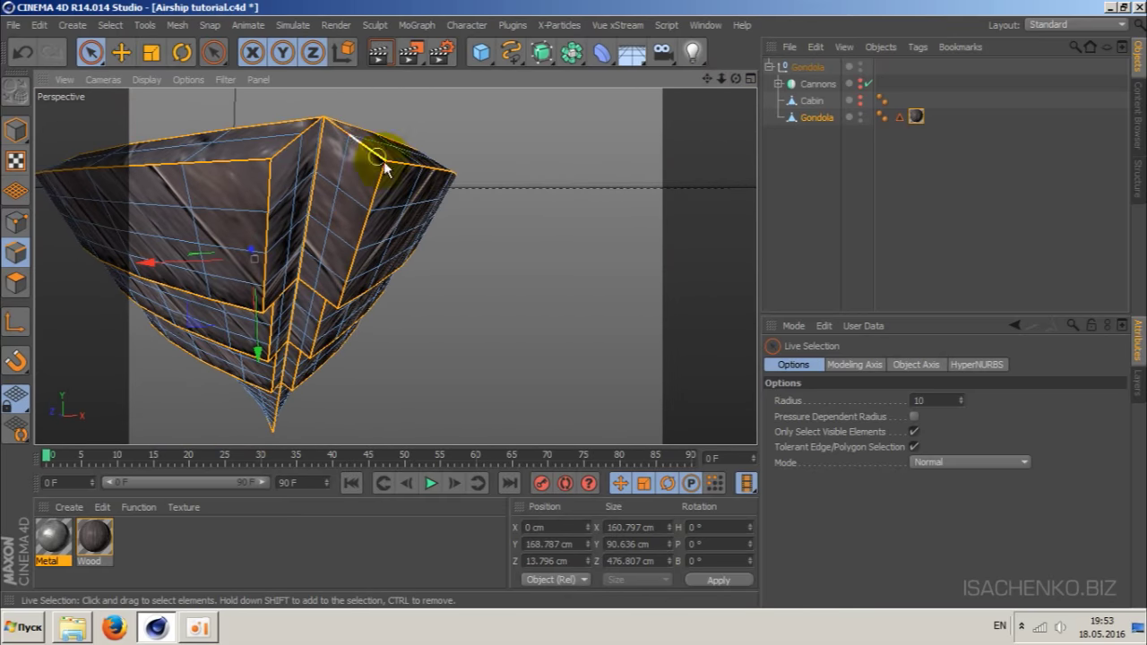
click(555, 132)
click(364, 188)
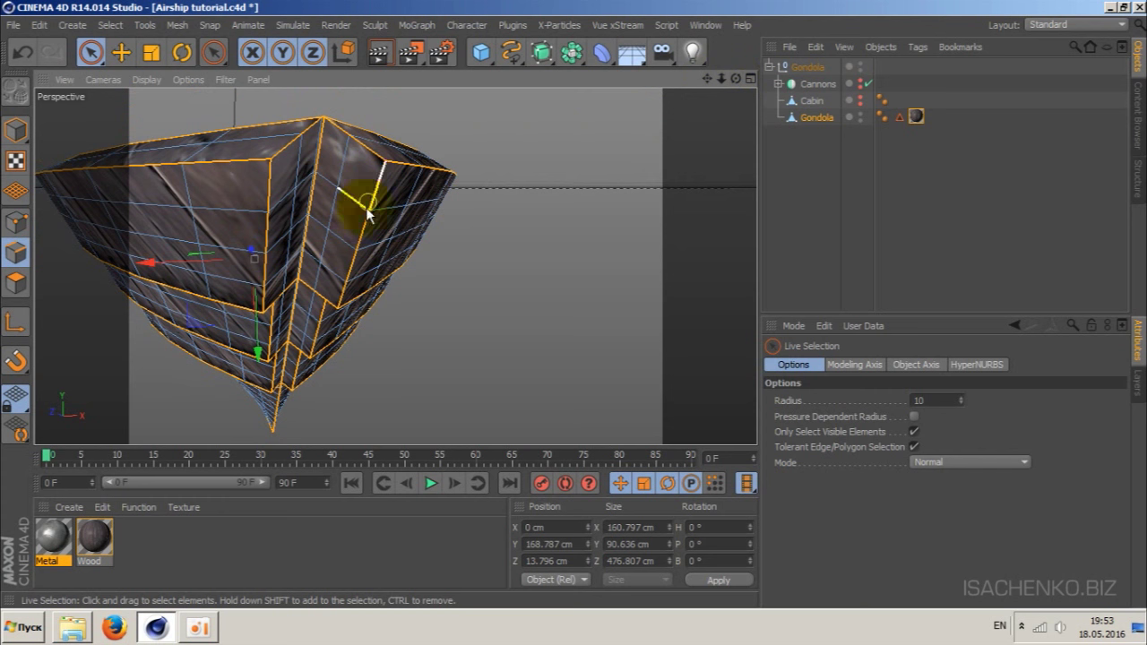
click(263, 206)
click(383, 161)
click(340, 274)
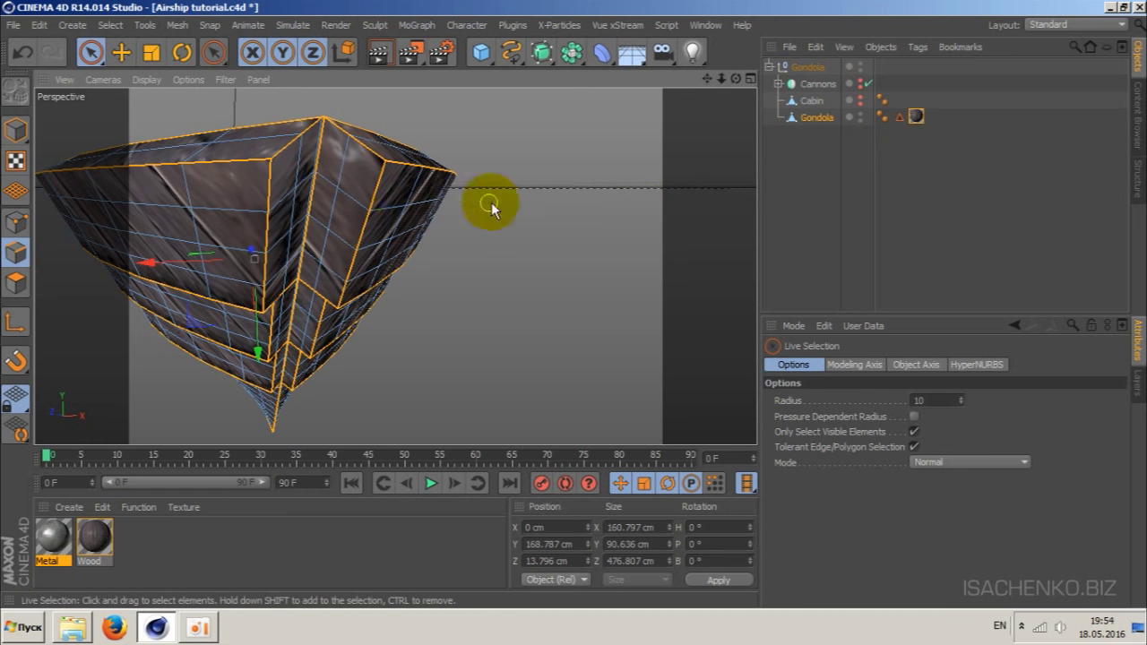
- Orbit around the hull and look down into the boat to check the selection
drag(736, 79, 325, 220)
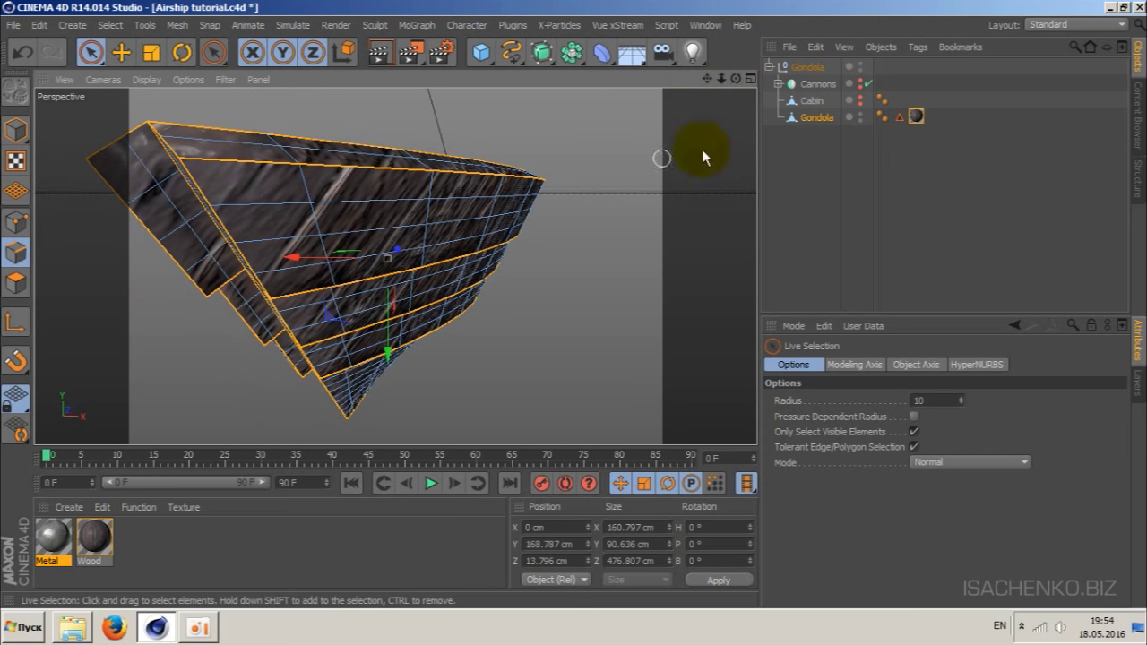
drag(736, 79, 738, 81)
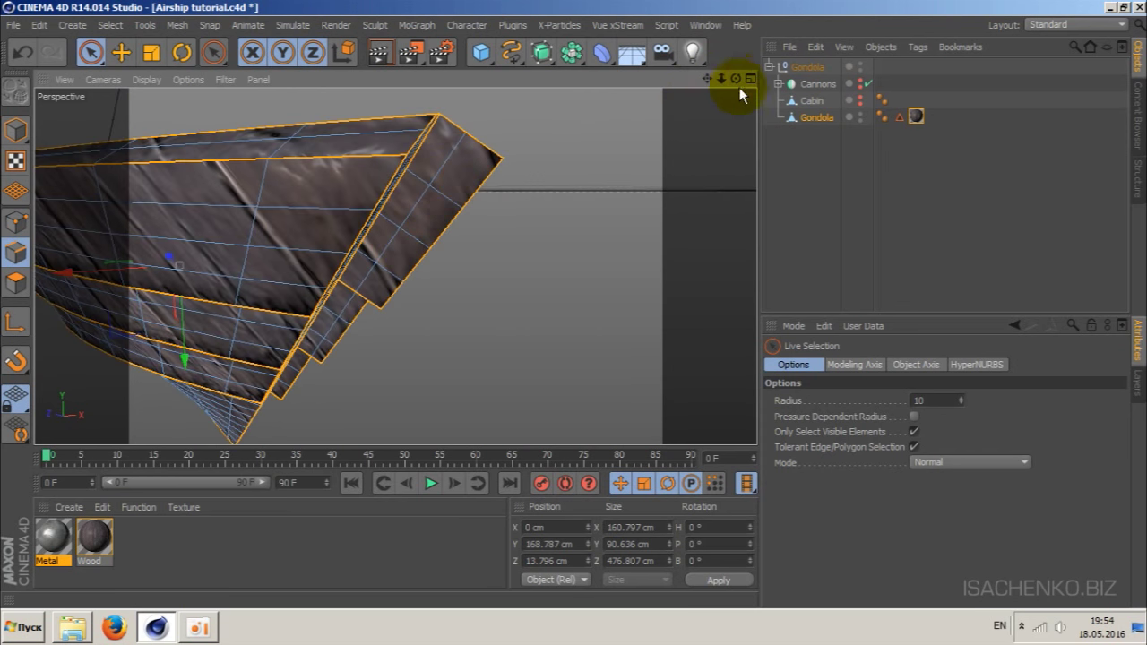
drag(735, 80, 736, 81)
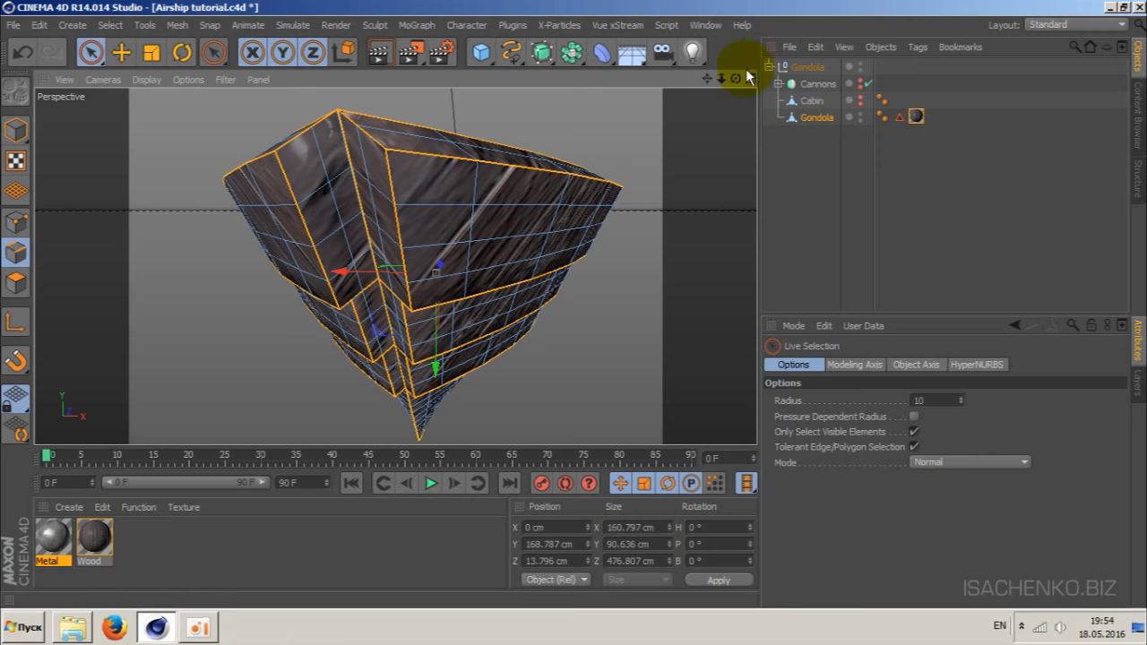
mouse_move(736, 81)
mouse_down()
mouse_move(744, 98)
mouse_move(712, 126)
mouse_up()
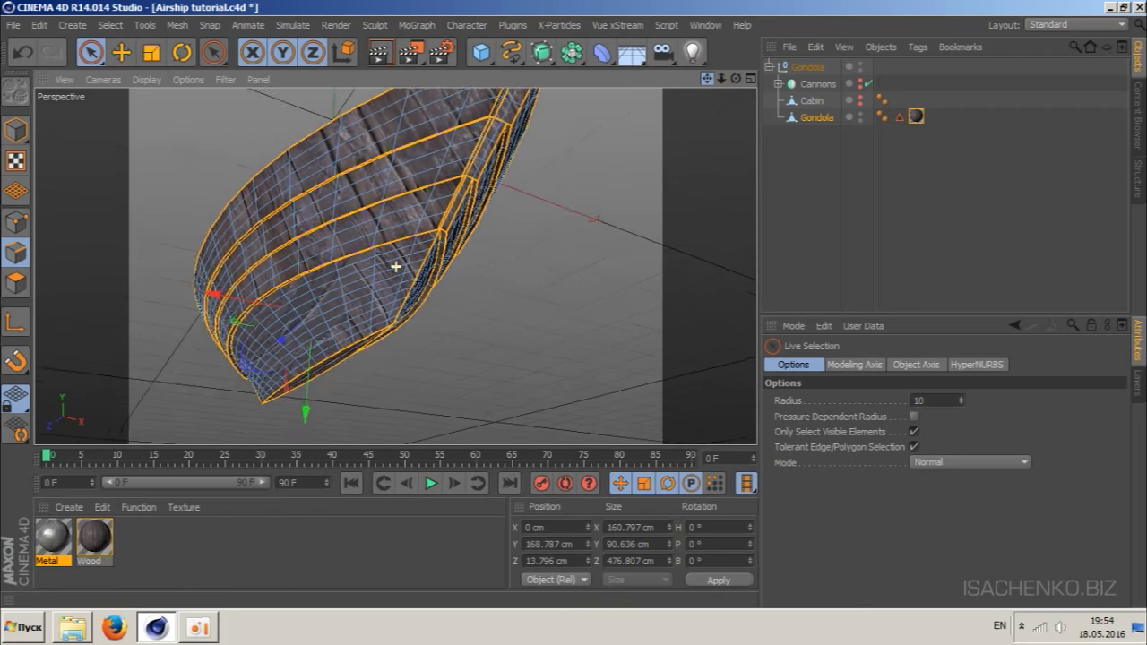
drag(707, 79, 681, 108)
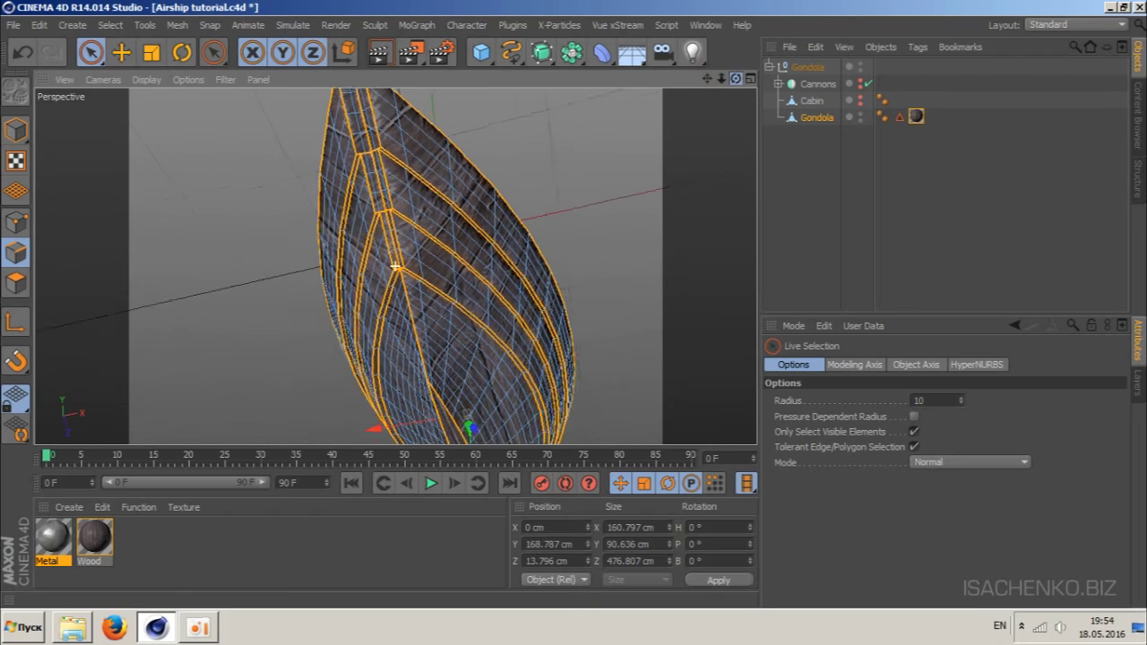
drag(394, 267, 397, 259)
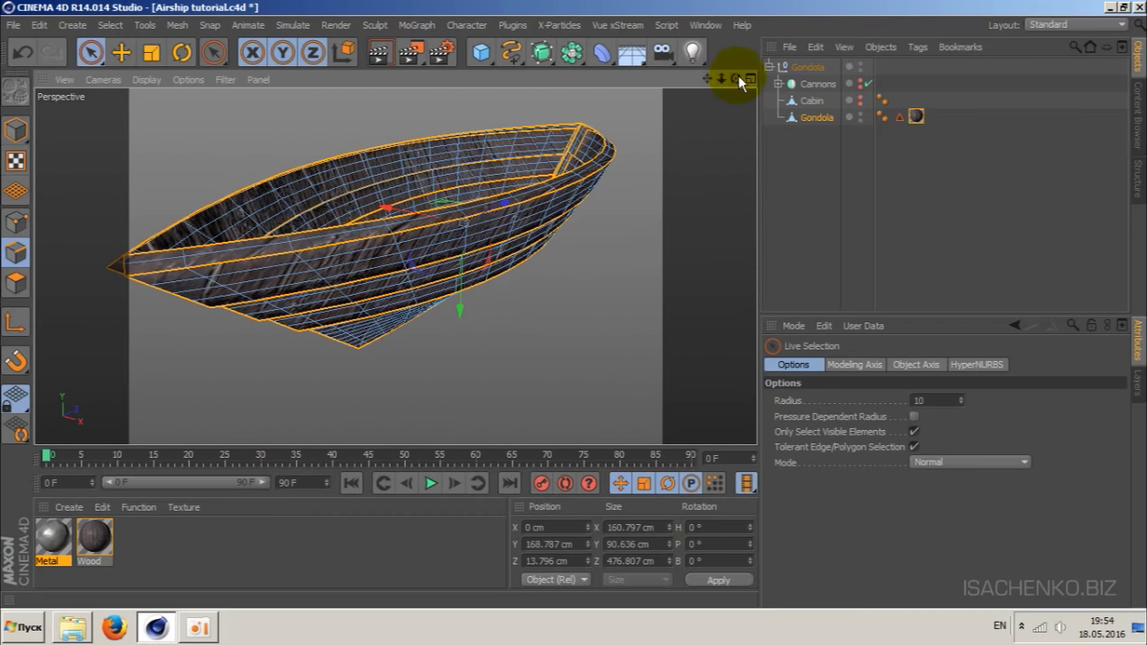
drag(739, 75, 710, 81)
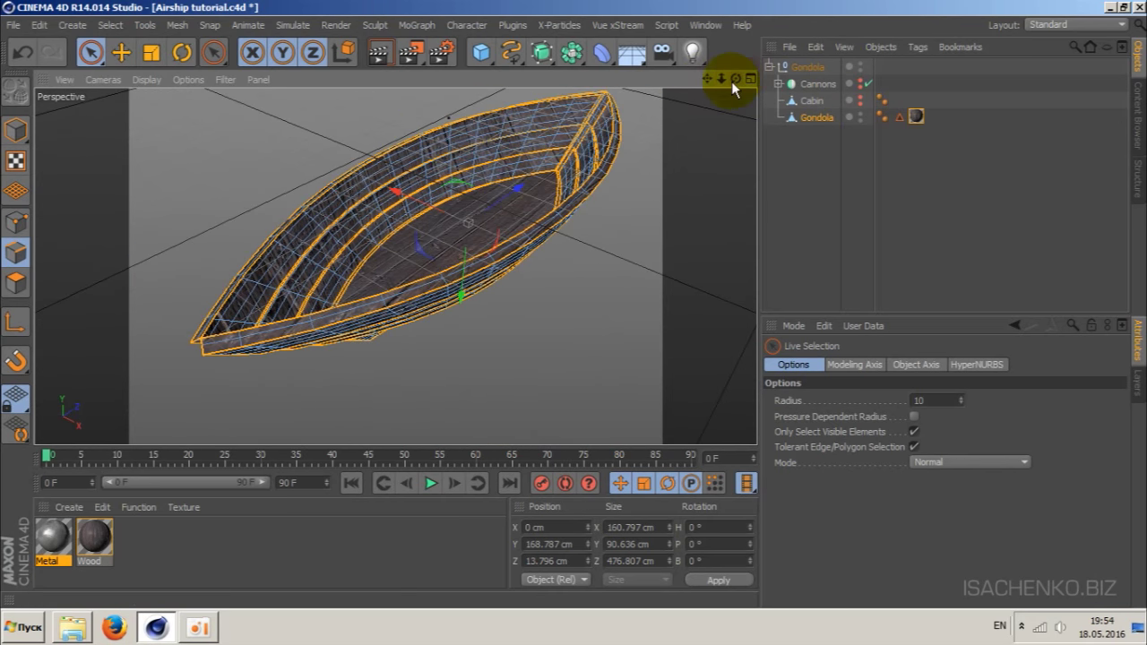
drag(732, 80, 753, 85)
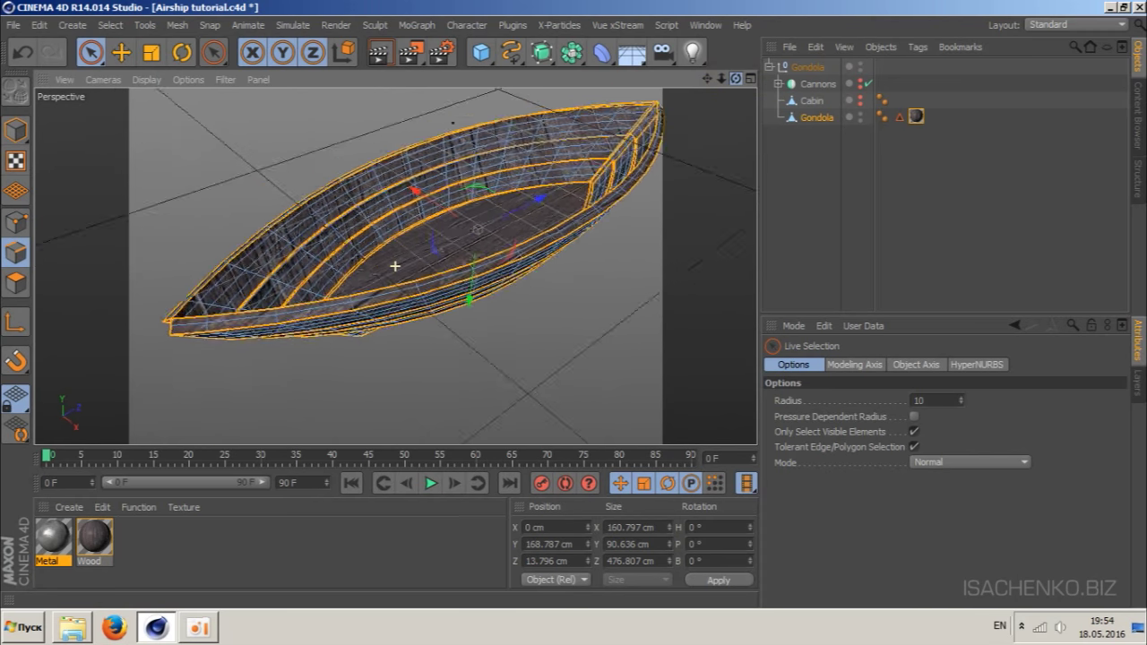
drag(735, 79, 908, 143)
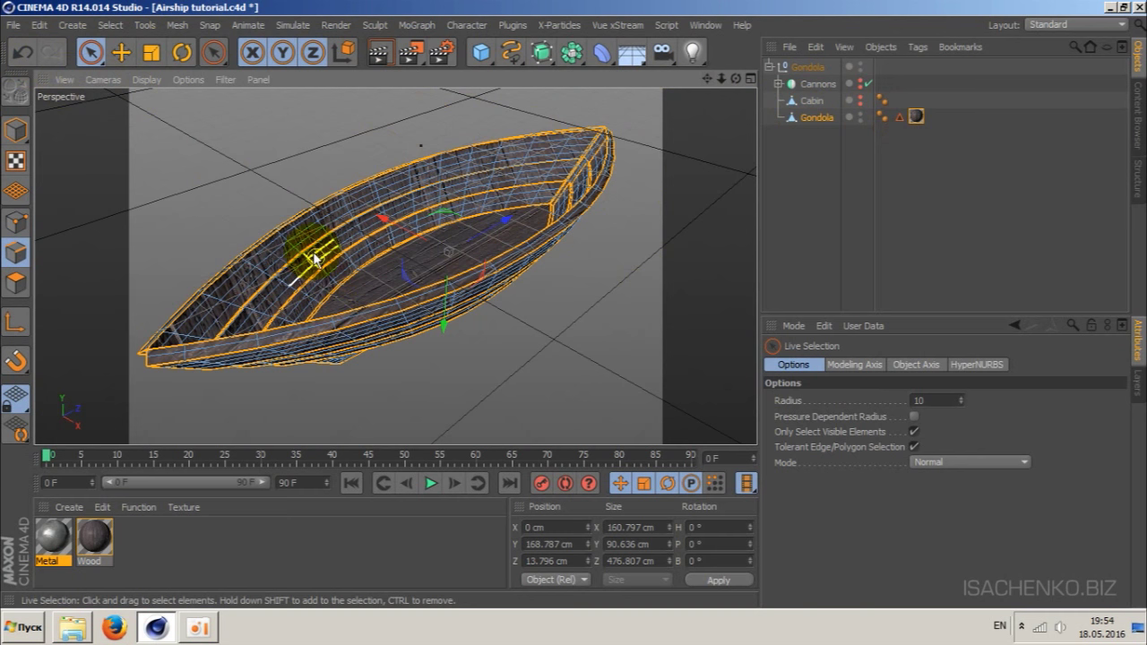
- Store the edge selection with Set Selection and name the tag 'Edges'
click(108, 25)
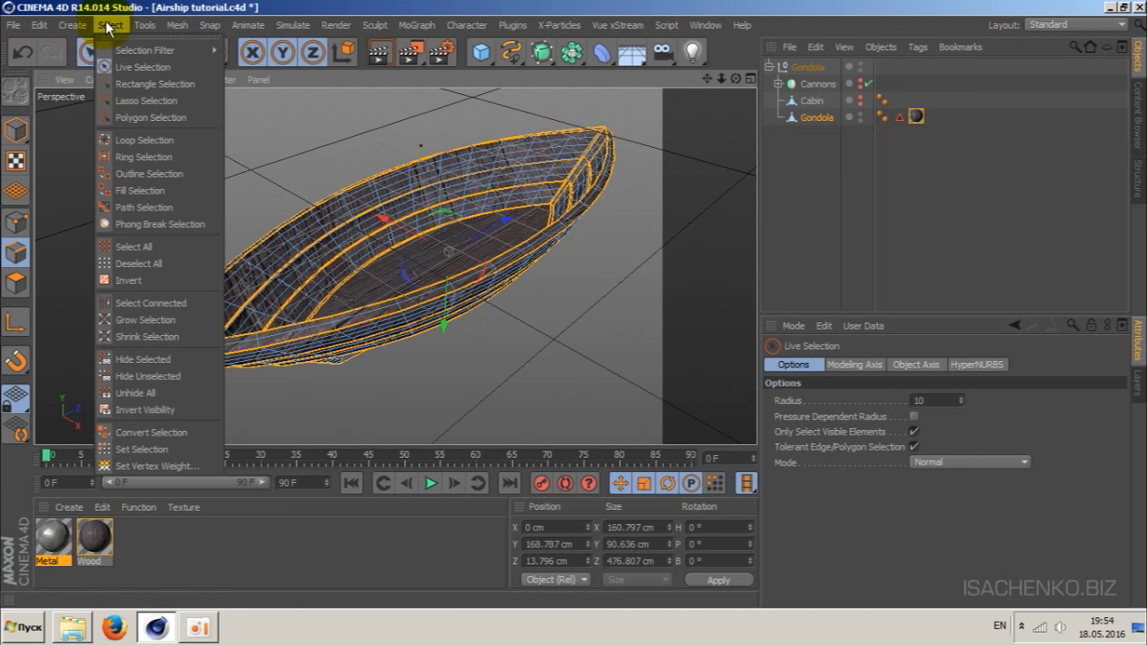
click(173, 448)
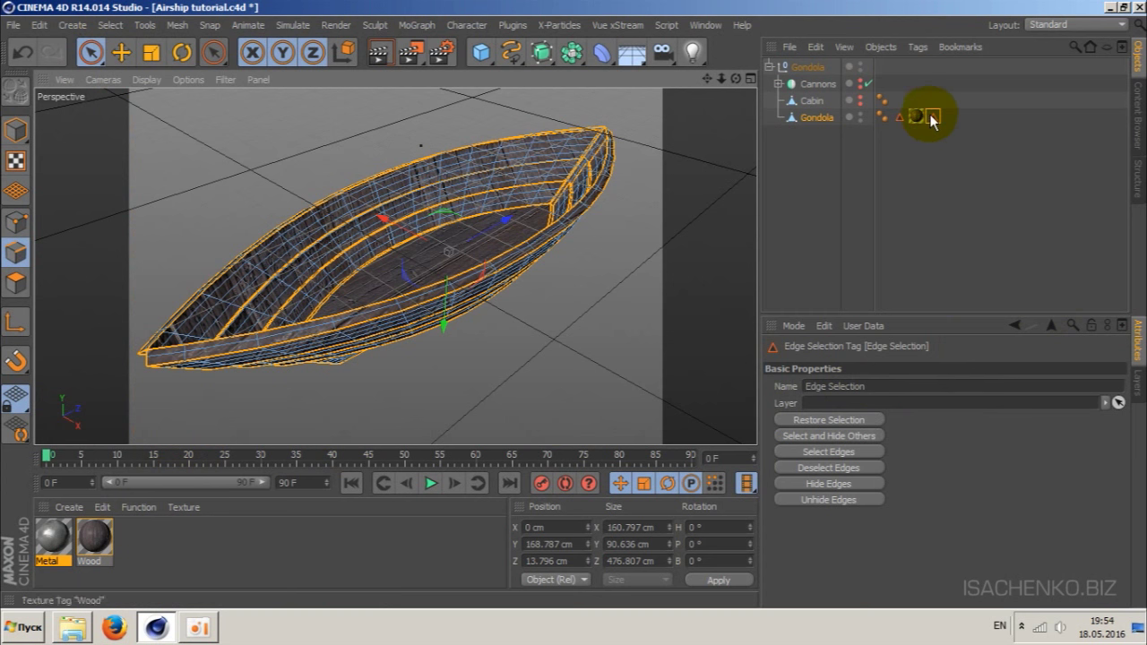
click(896, 385)
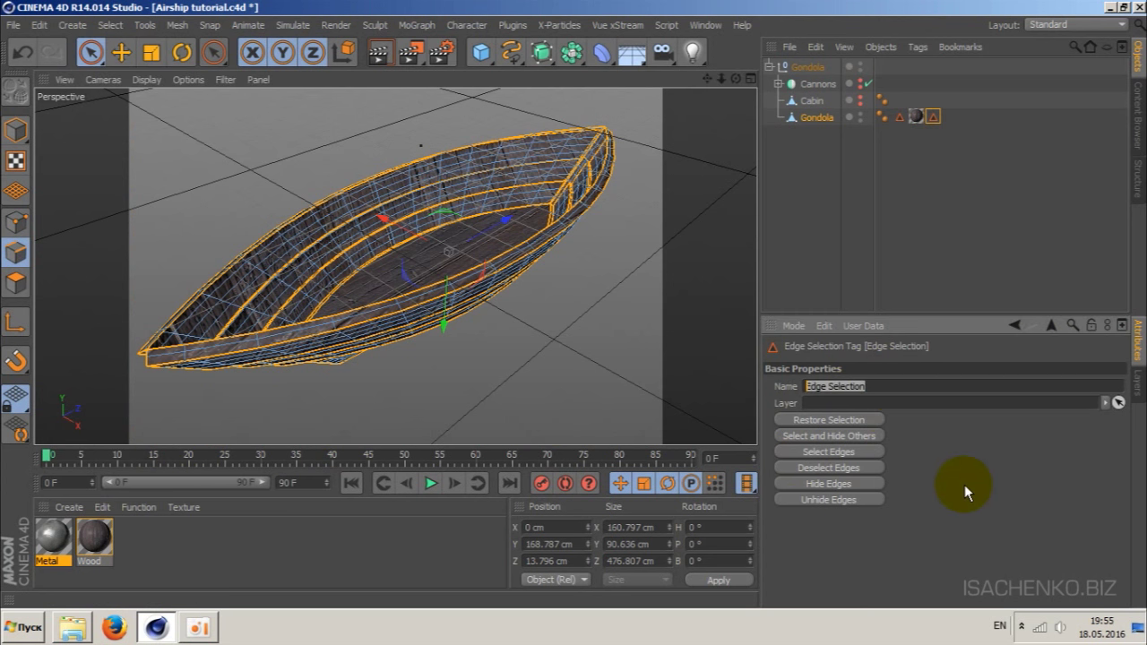
text(Edges)
key(Return)
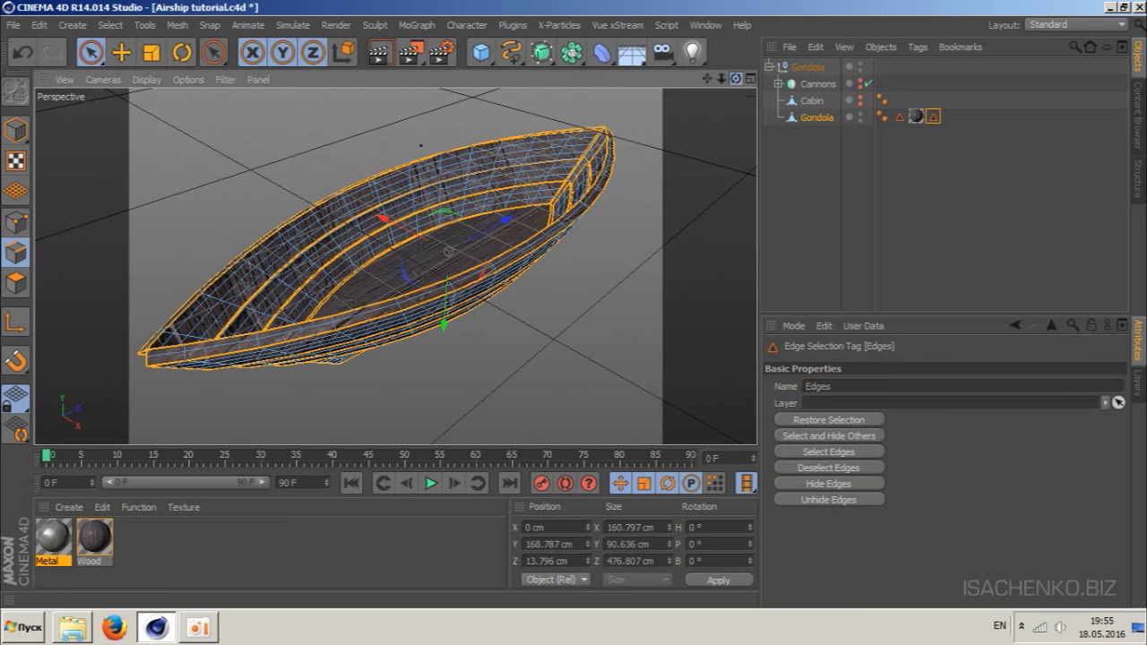
- Clear the edges, then restore them from the Edges tag to verify it
drag(736, 79, 736, 117)
drag(394, 267, 440, 269)
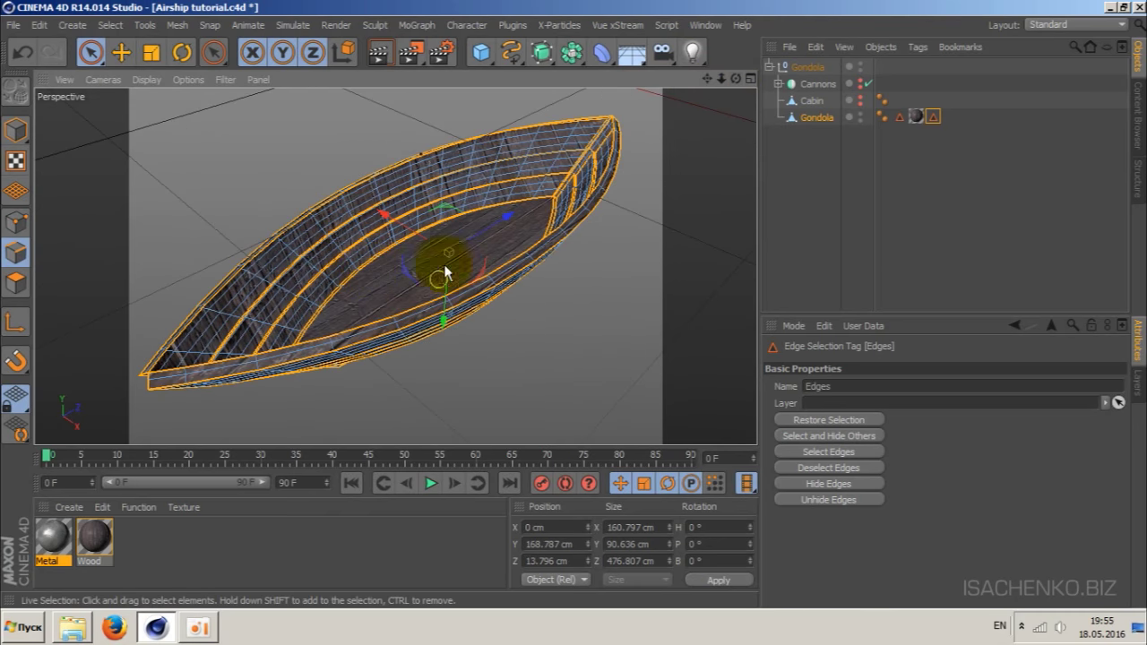
click(573, 336)
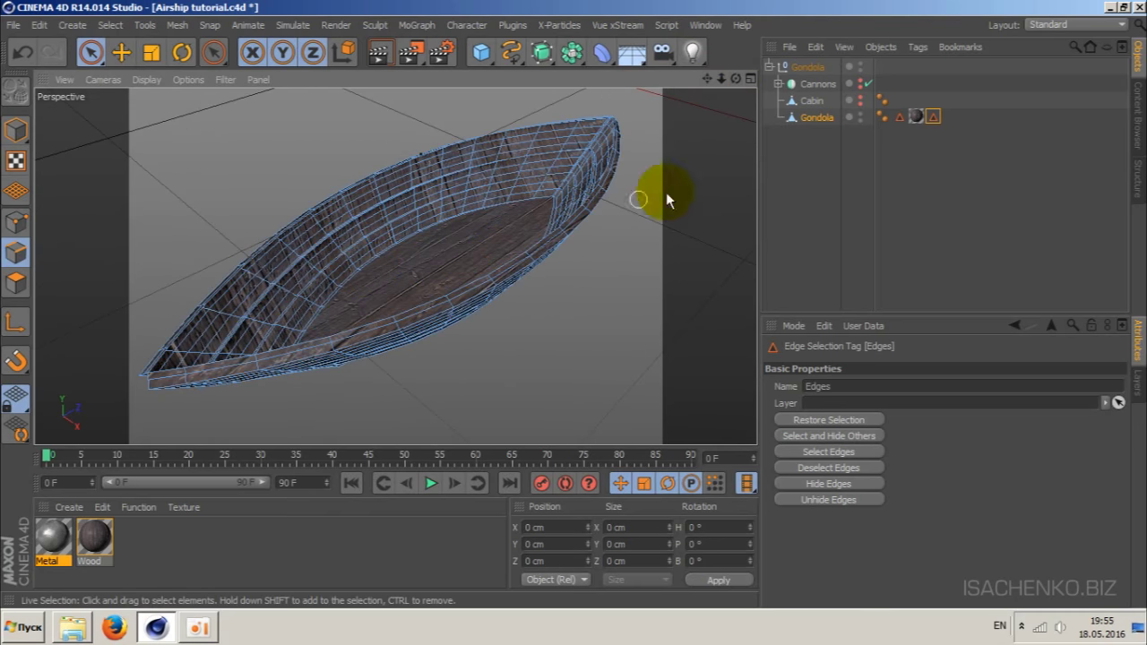
double_click(934, 116)
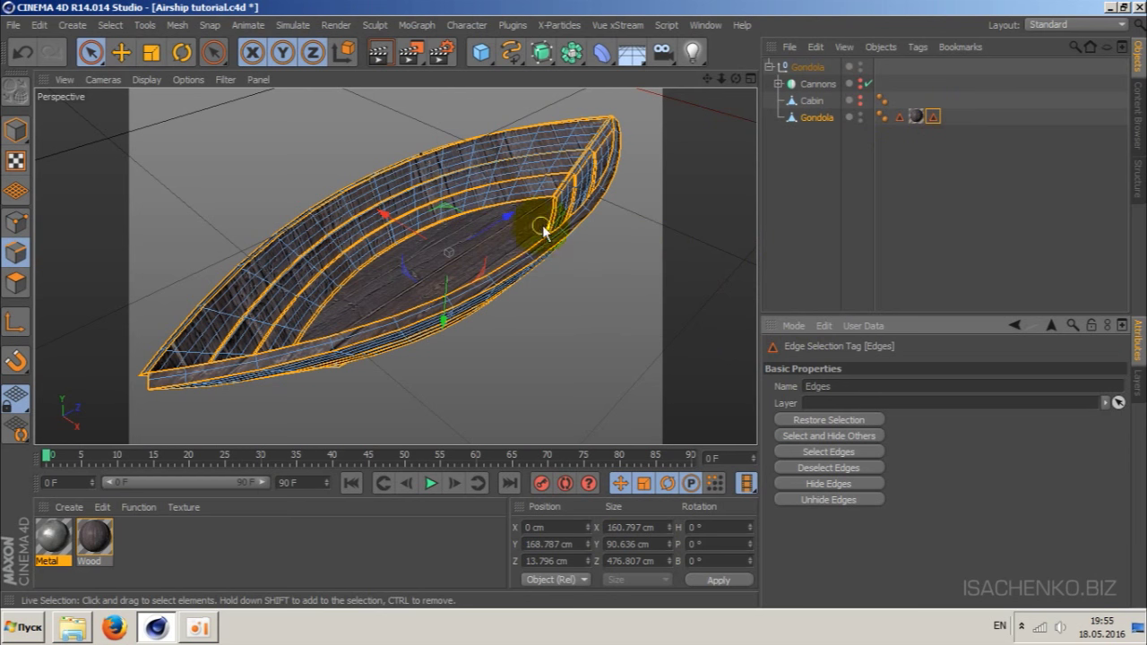
click(735, 79)
mouse_move(736, 79)
mouse_down()
mouse_move(627, 107)
mouse_move(610, 99)
mouse_move(627, 103)
mouse_move(583, 126)
mouse_move(652, 267)
mouse_up()
click(652, 267)
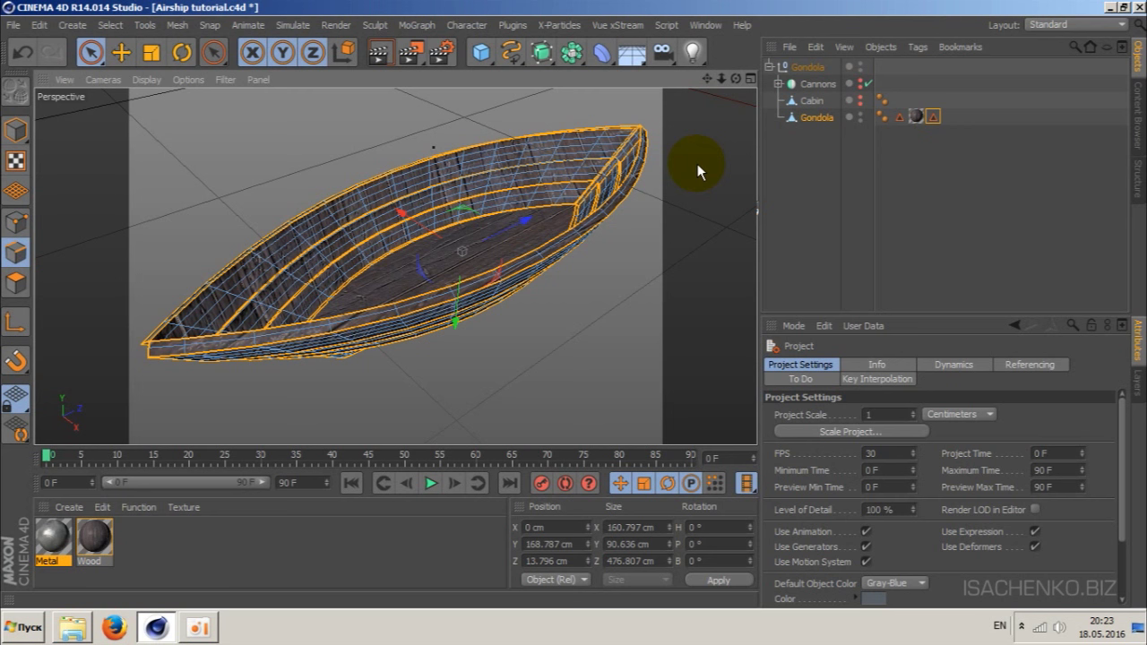
- Delete the Wood texture tag from the Gondola
click(916, 116)
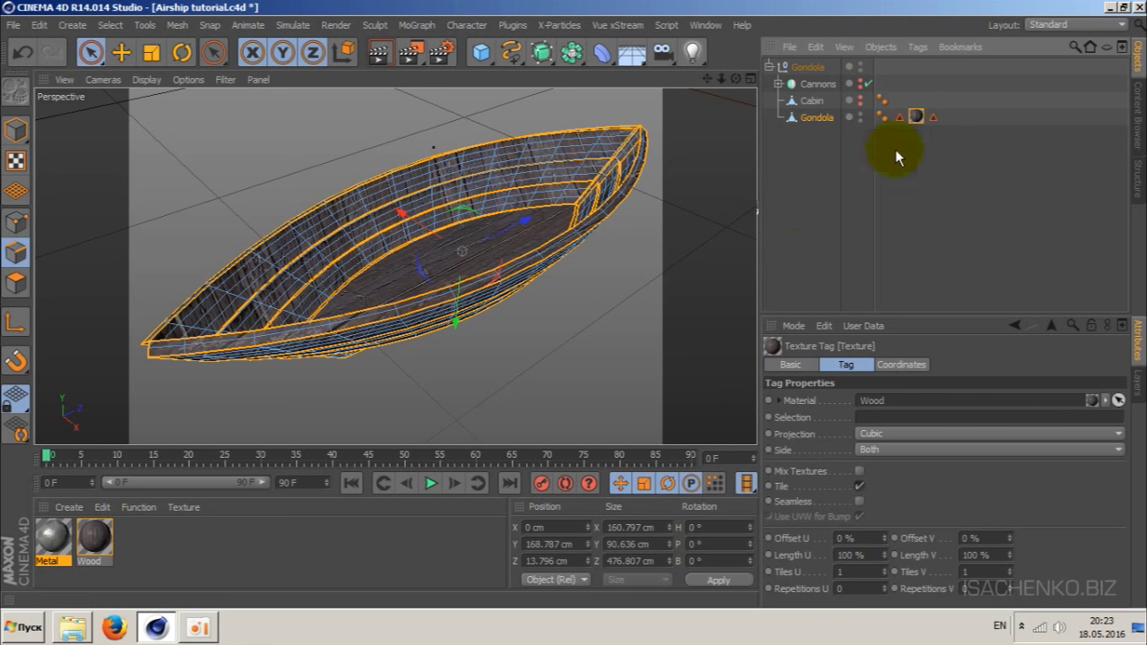
key(Delete)
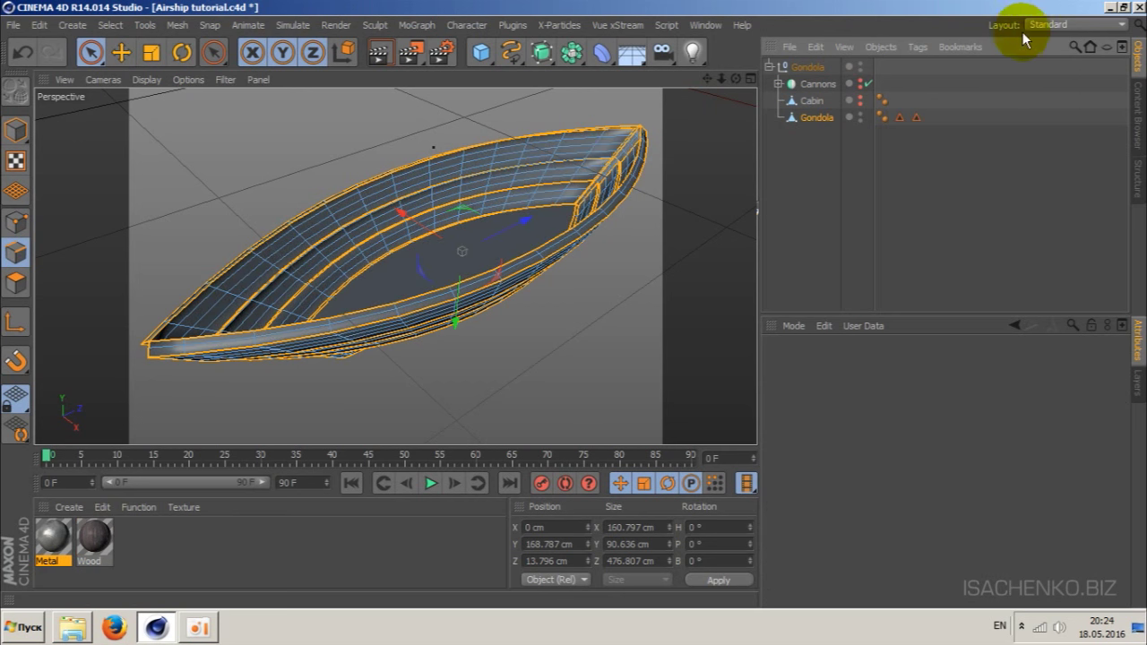
- Switch the interface layout to BP UV Edit
click(1087, 28)
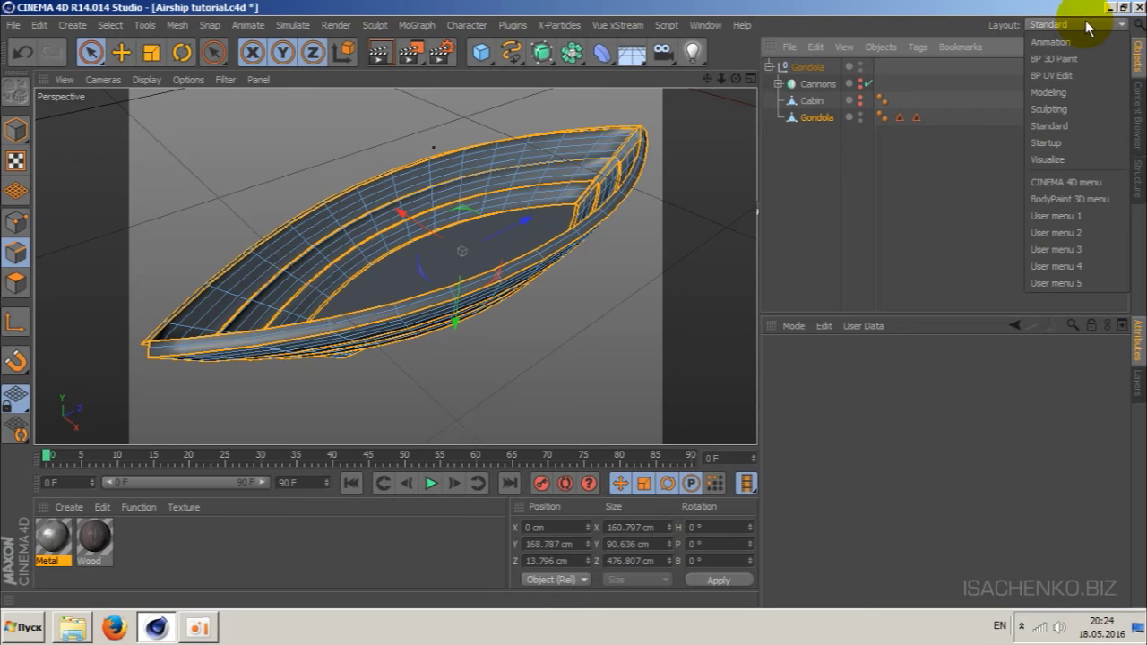
click(1075, 73)
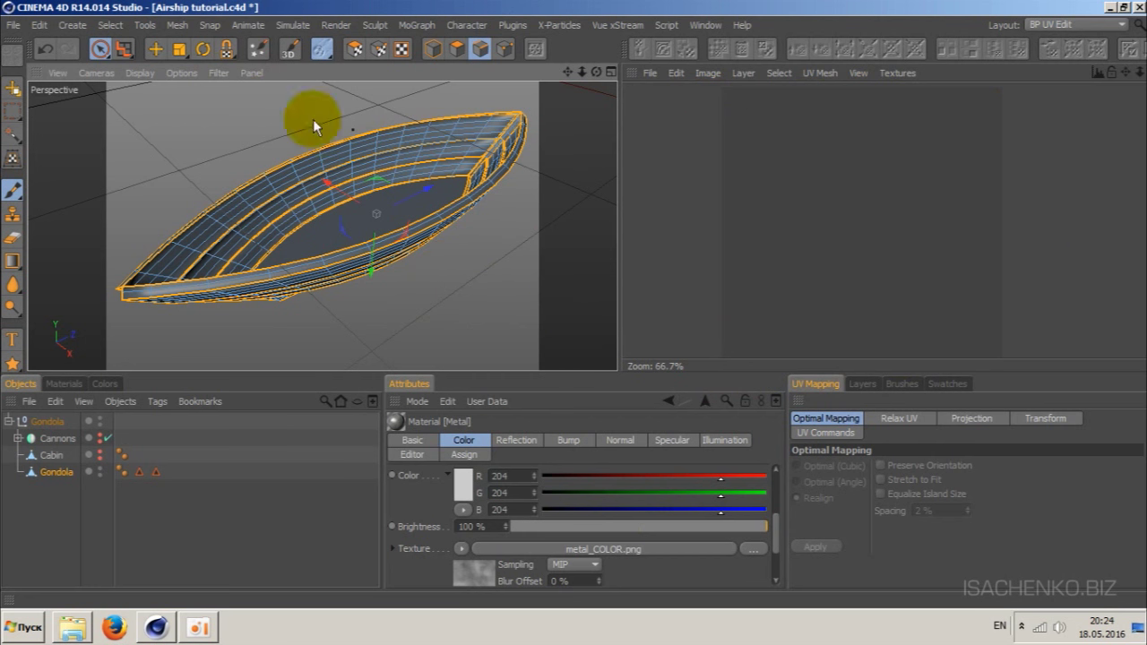
- Launch the BodyPaint 3D Setup Wizard with only Gondola checked and advance to UV Setup
click(256, 52)
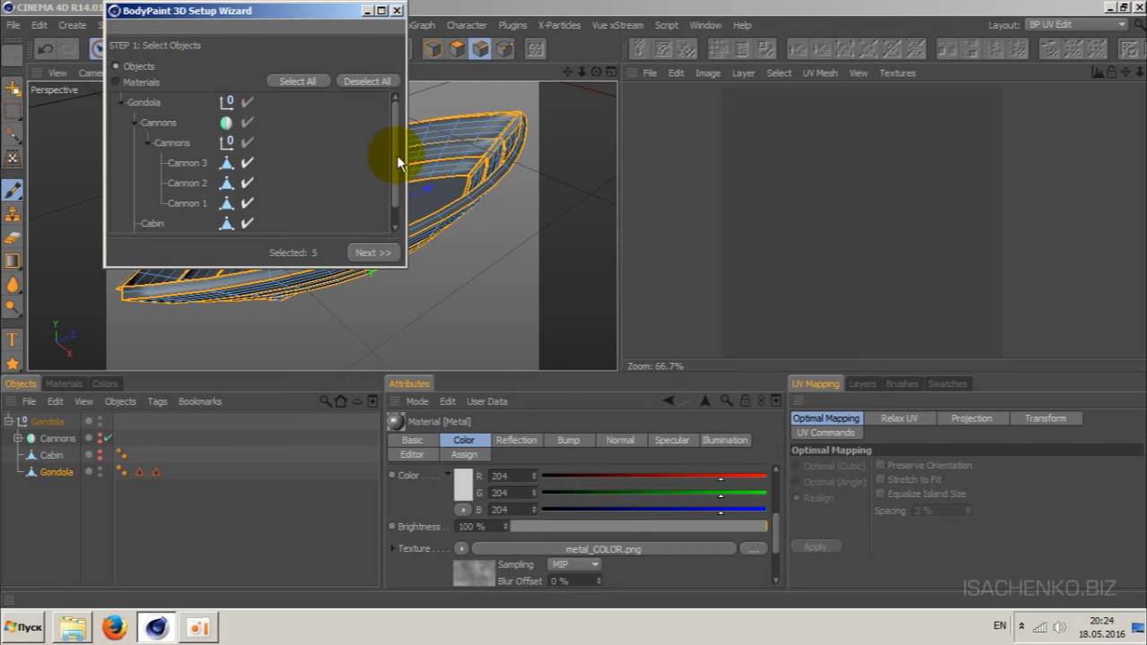
mouse_move(399, 153)
mouse_down()
mouse_move(397, 184)
mouse_move(399, 134)
mouse_move(396, 166)
mouse_up()
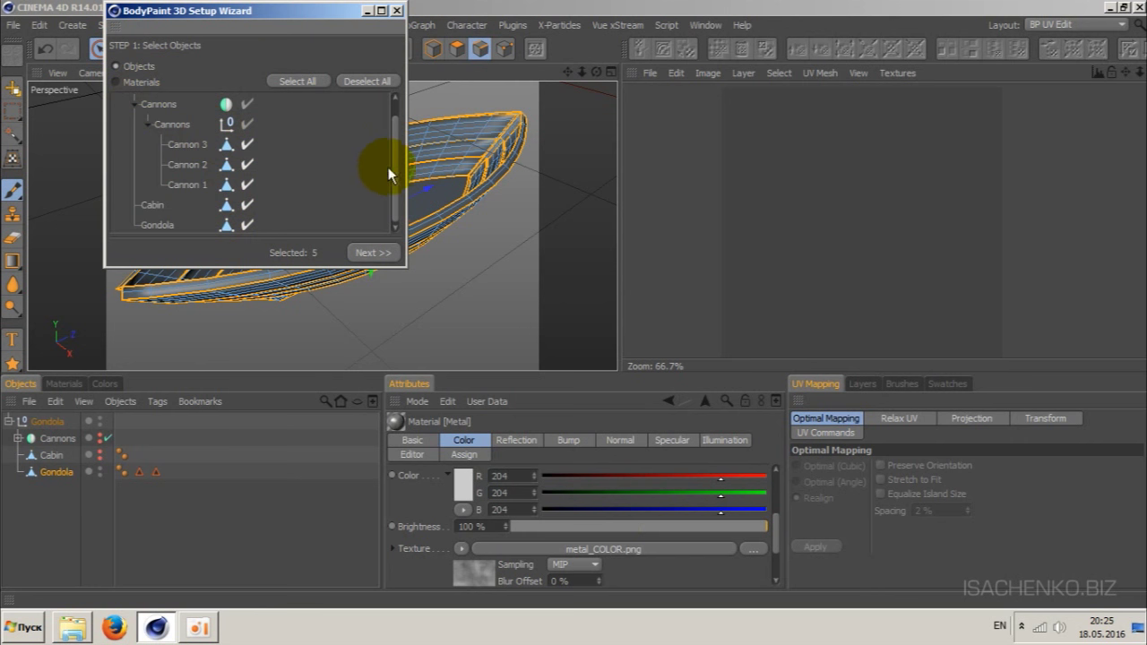
drag(395, 176, 395, 185)
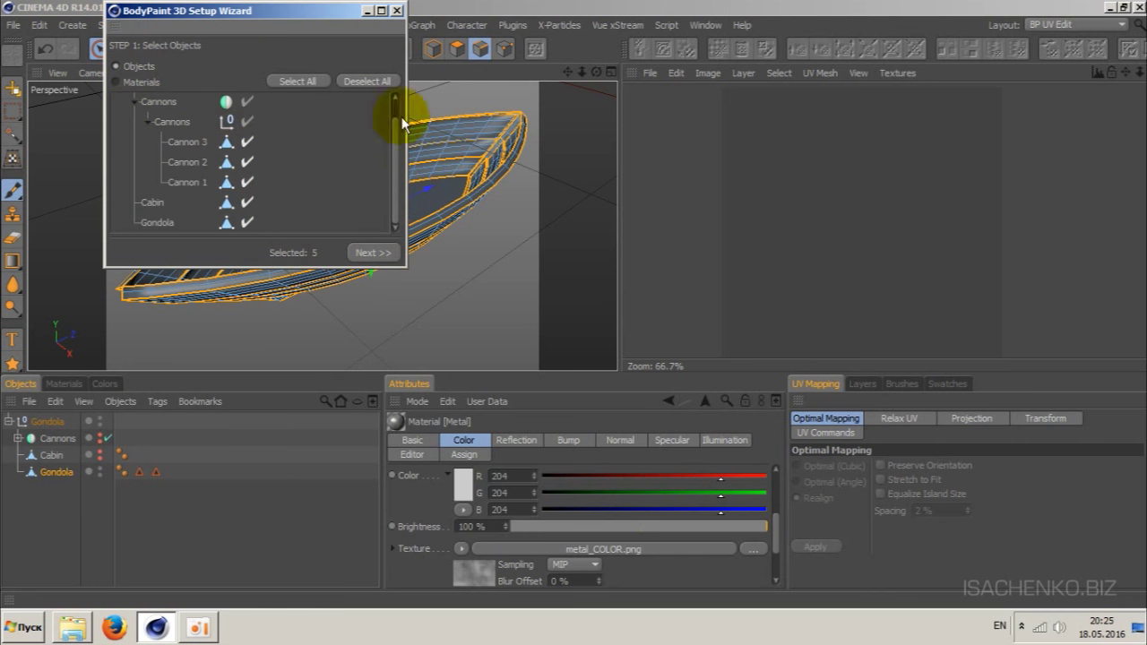
click(367, 82)
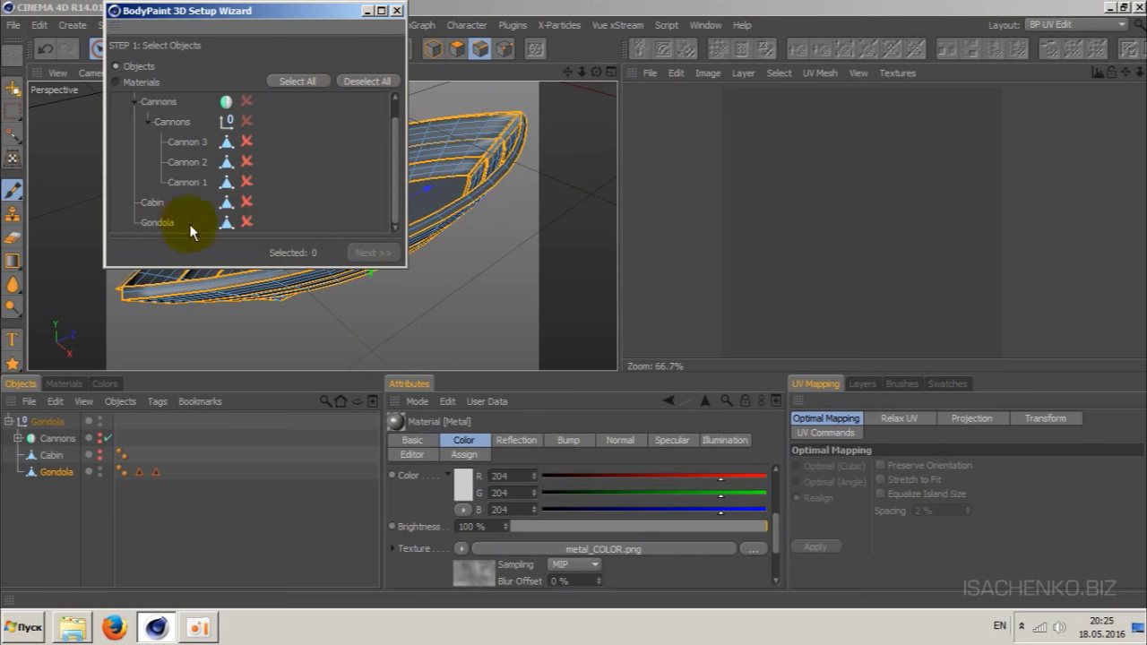
click(245, 224)
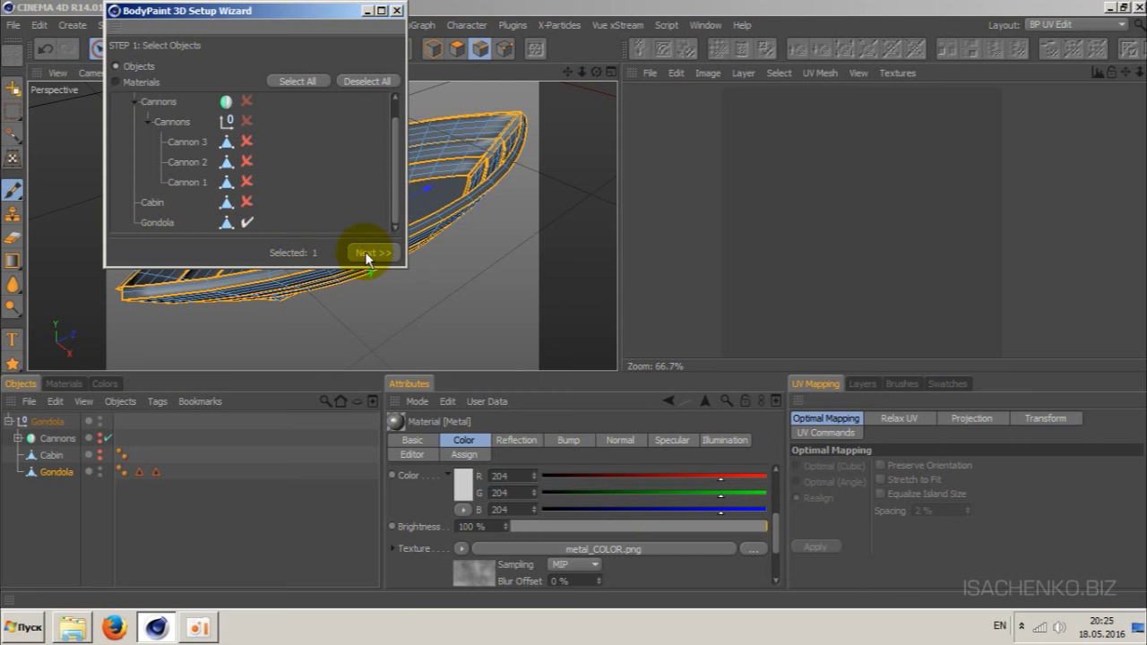
click(375, 254)
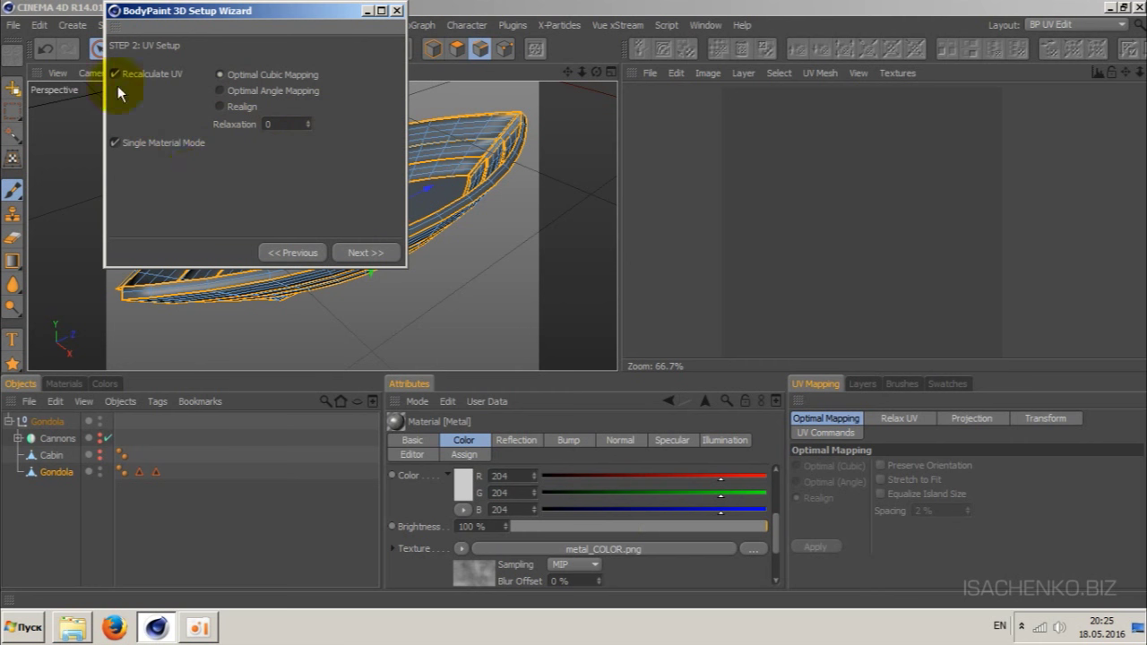
- Complete the wizard's Material Options step, finish the setup, and close the wizard
click(374, 254)
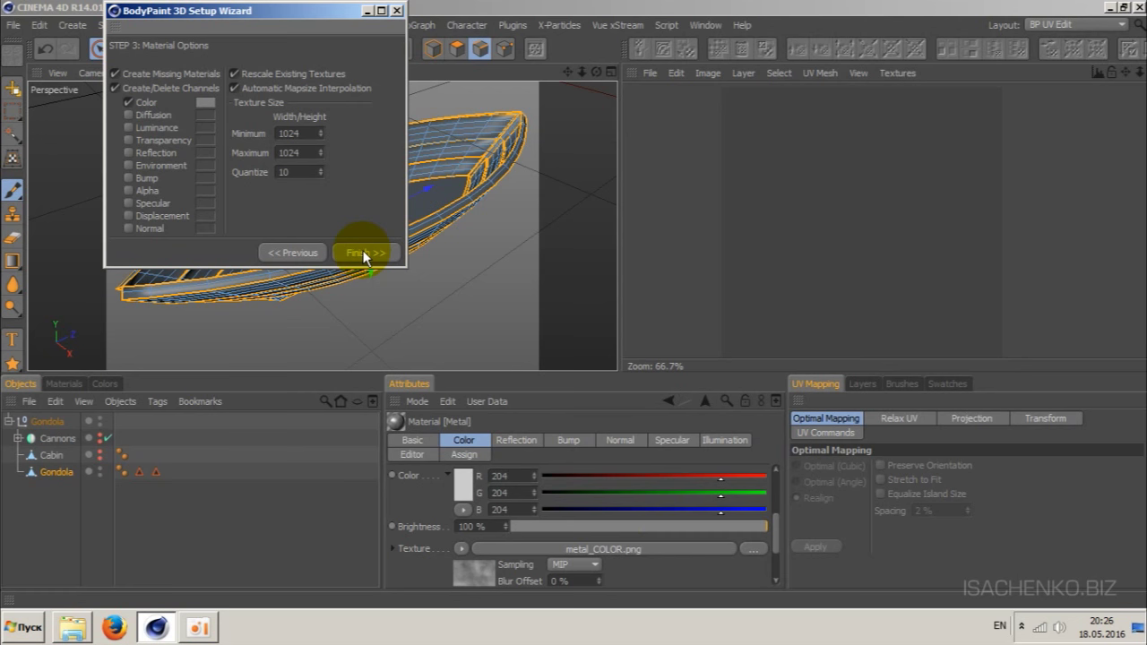
click(363, 254)
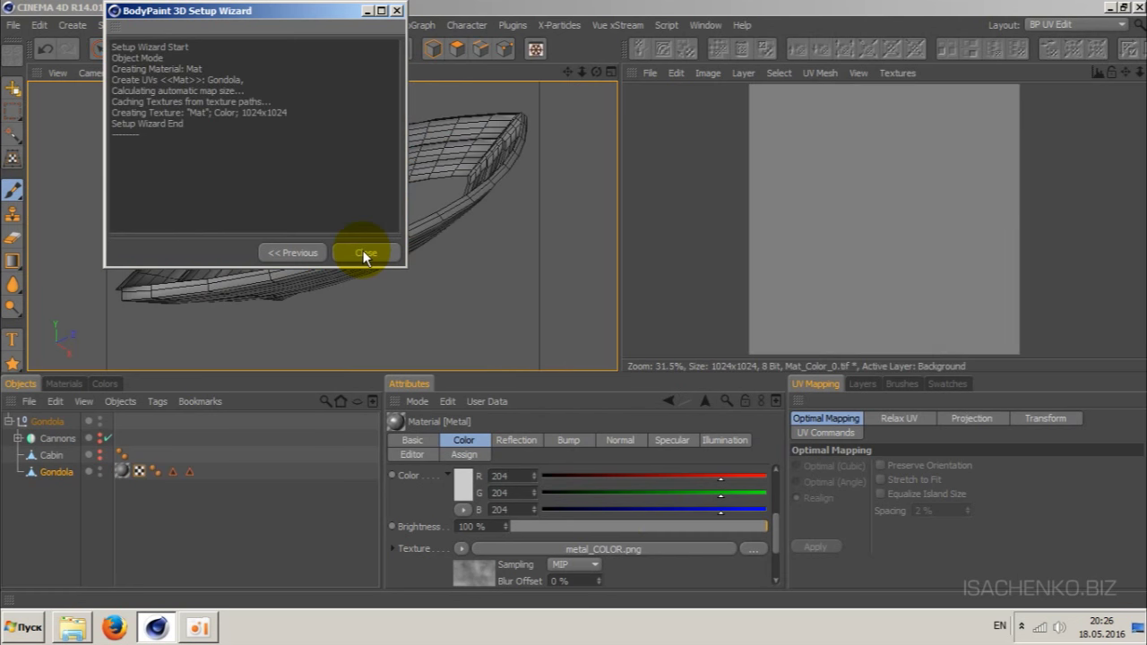
click(367, 254)
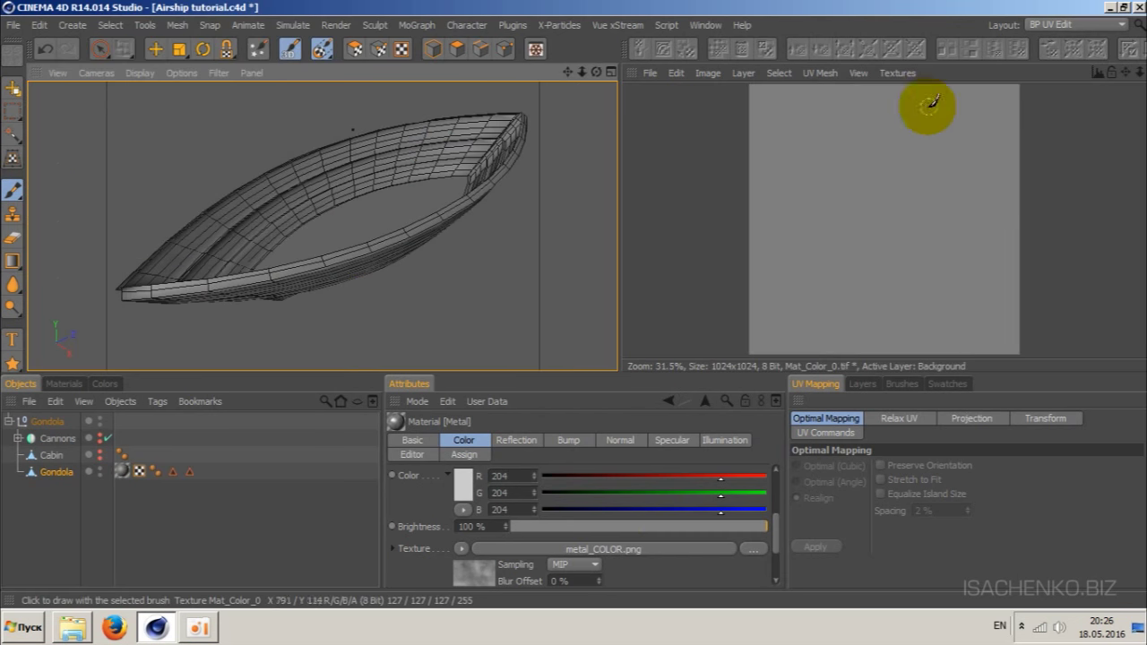
- Select the Gondola's UVW tag and enable UV Polygons mode
click(140, 473)
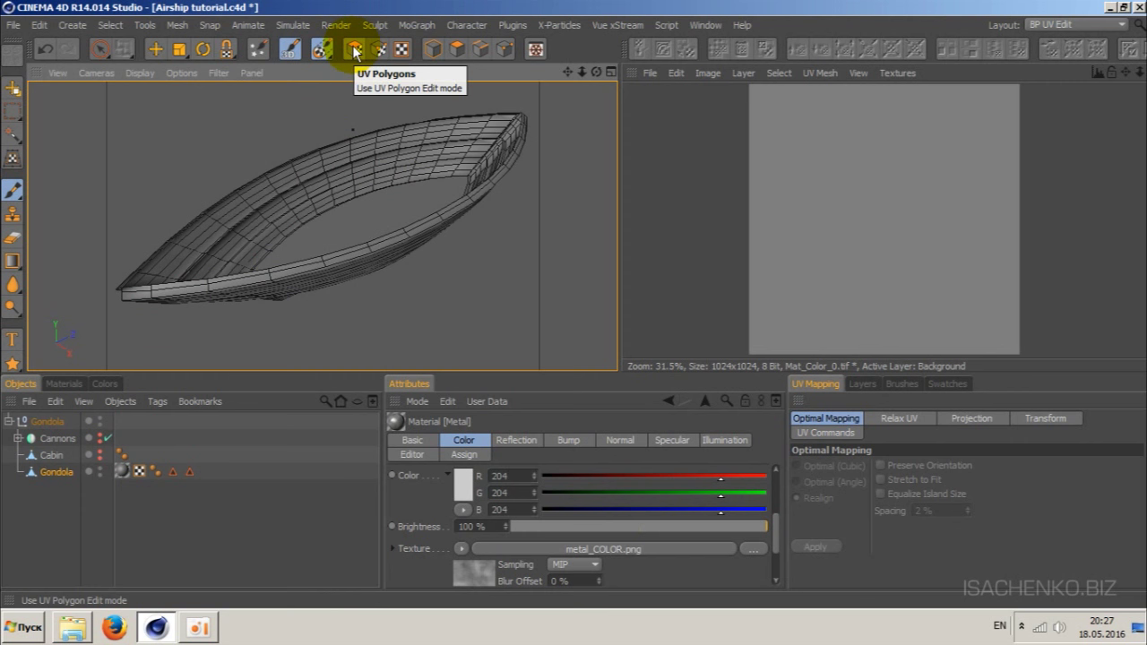
click(357, 52)
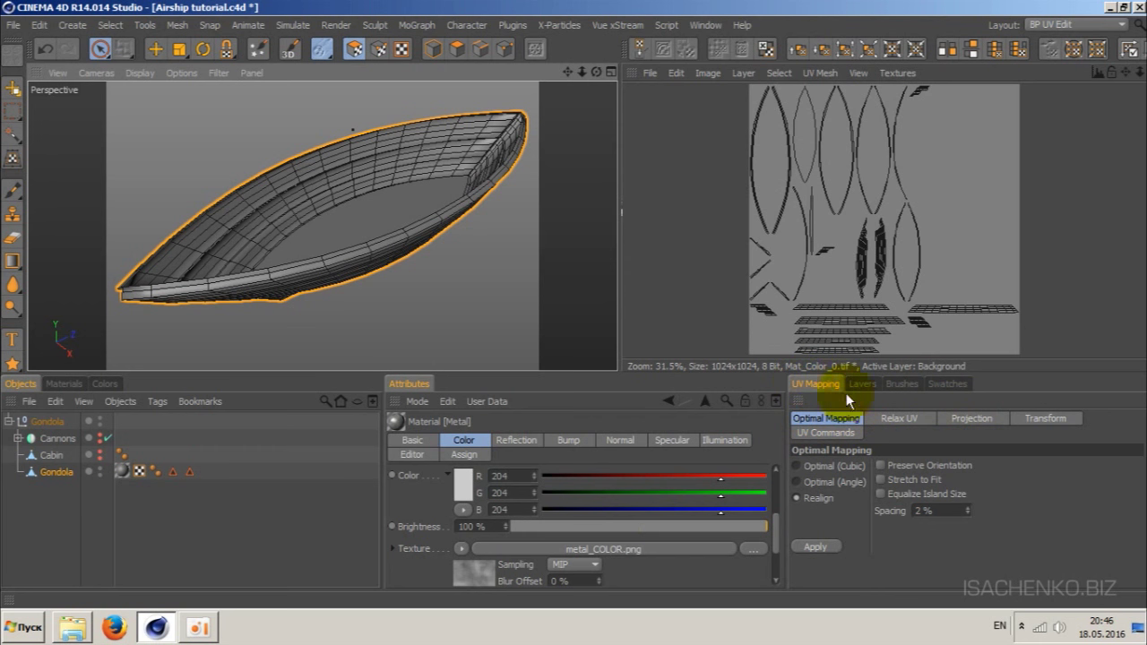
- Orbit to a side view and apply Frontal UV projection to the gondola
click(969, 420)
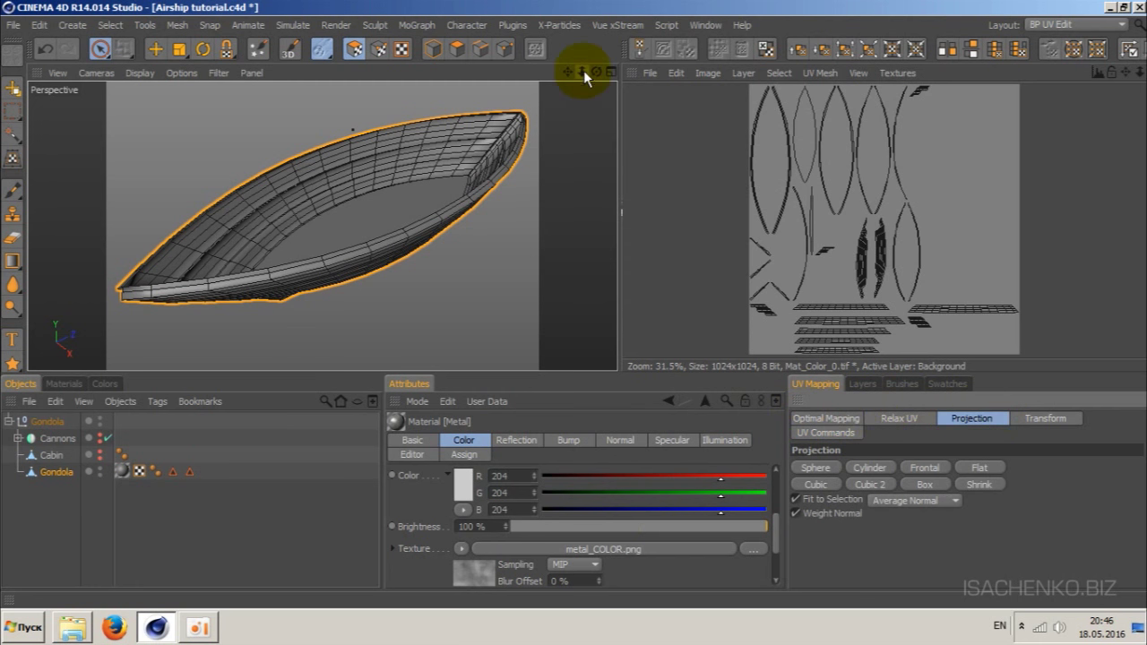
mouse_move(580, 71)
mouse_down()
mouse_move(560, 77)
mouse_move(628, 81)
mouse_move(578, 71)
mouse_move(594, 71)
mouse_up()
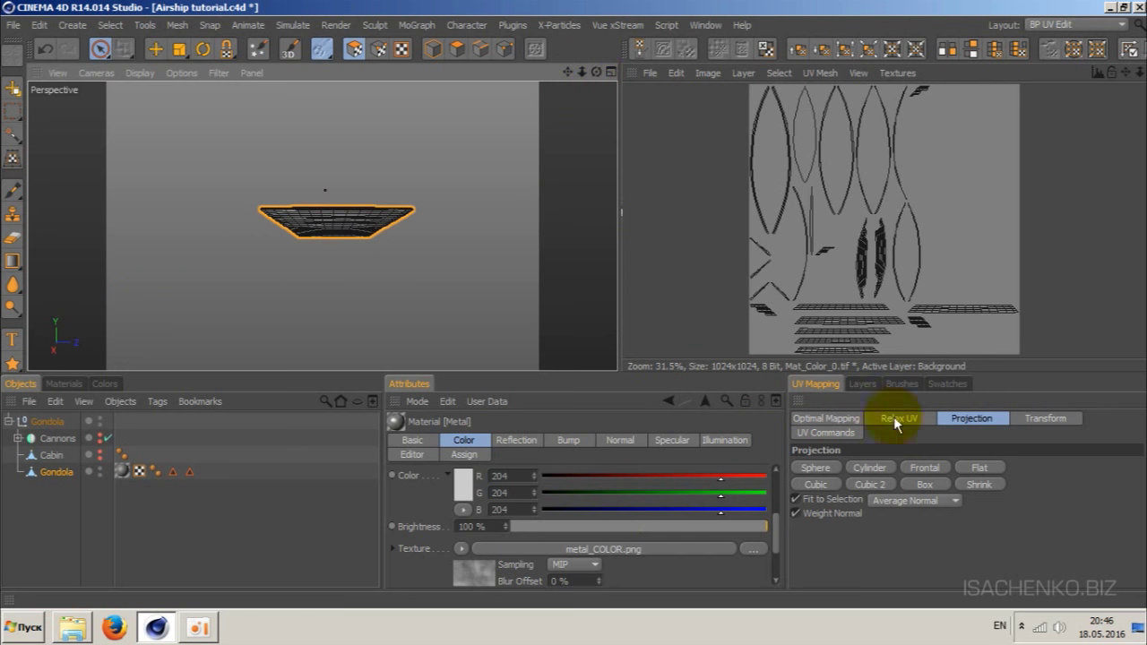
click(924, 468)
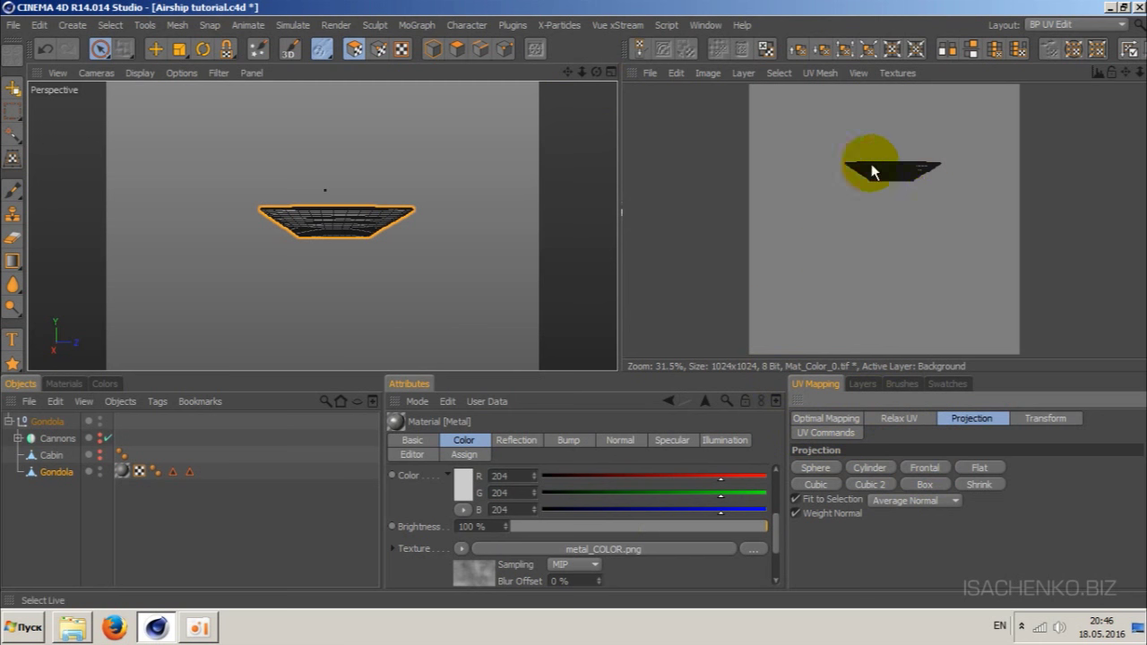
click(902, 418)
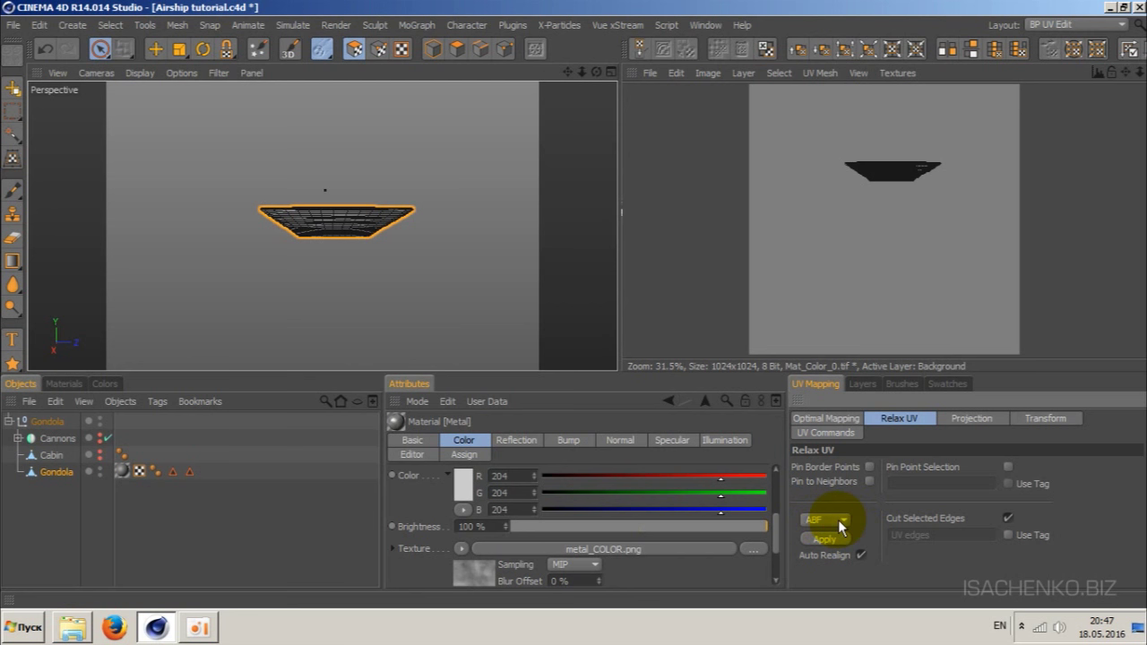
- Relax the gondola's UVs using the ABF method
click(839, 521)
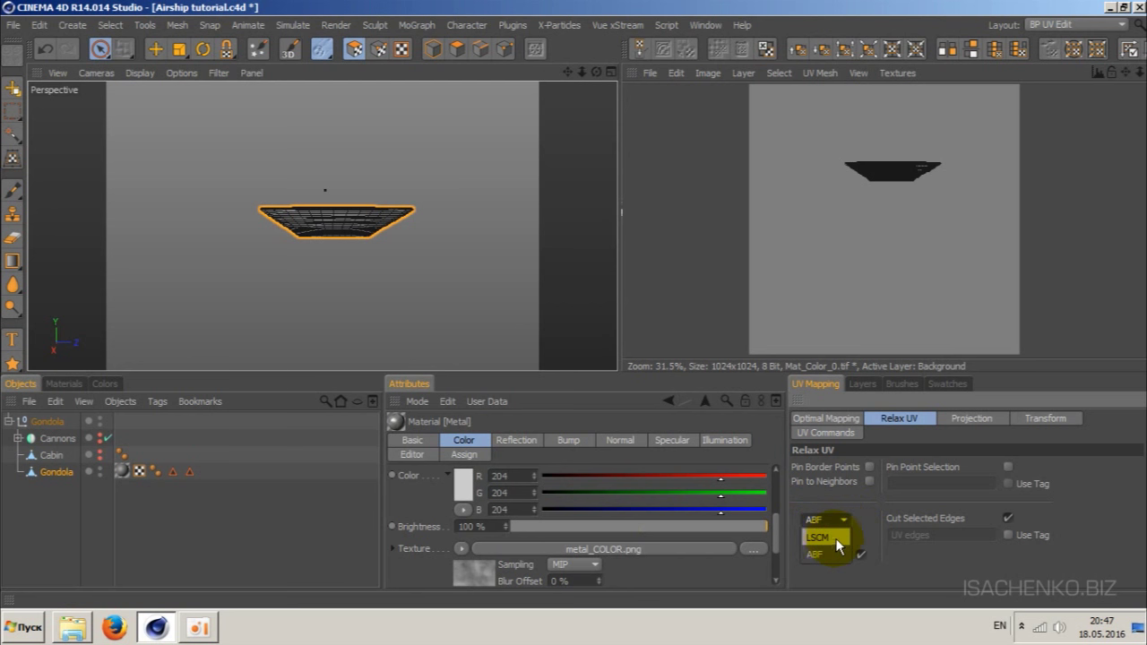
click(830, 554)
click(825, 540)
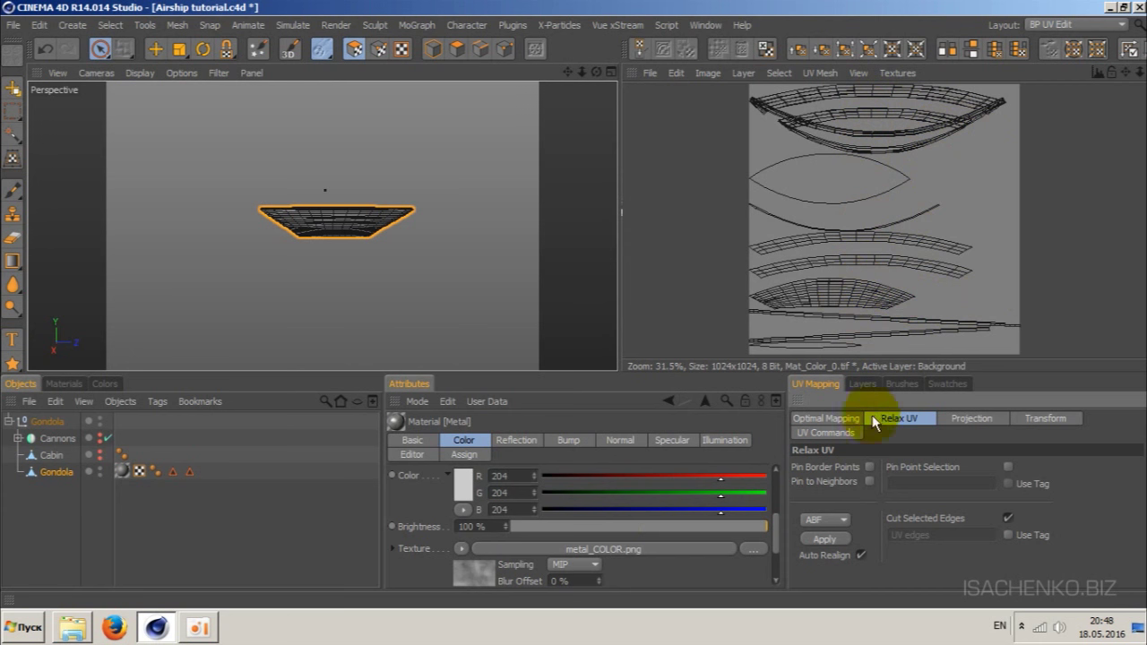
click(823, 416)
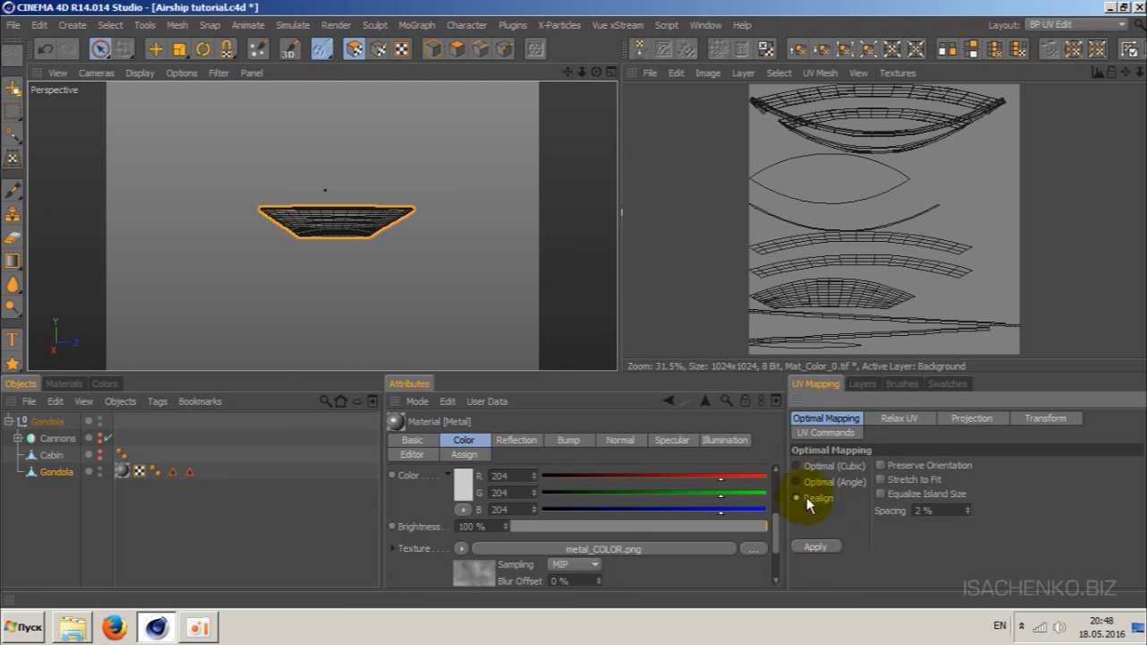
- Apply Optimal Mapping with Realign to repack the gondola's UV islands
click(878, 166)
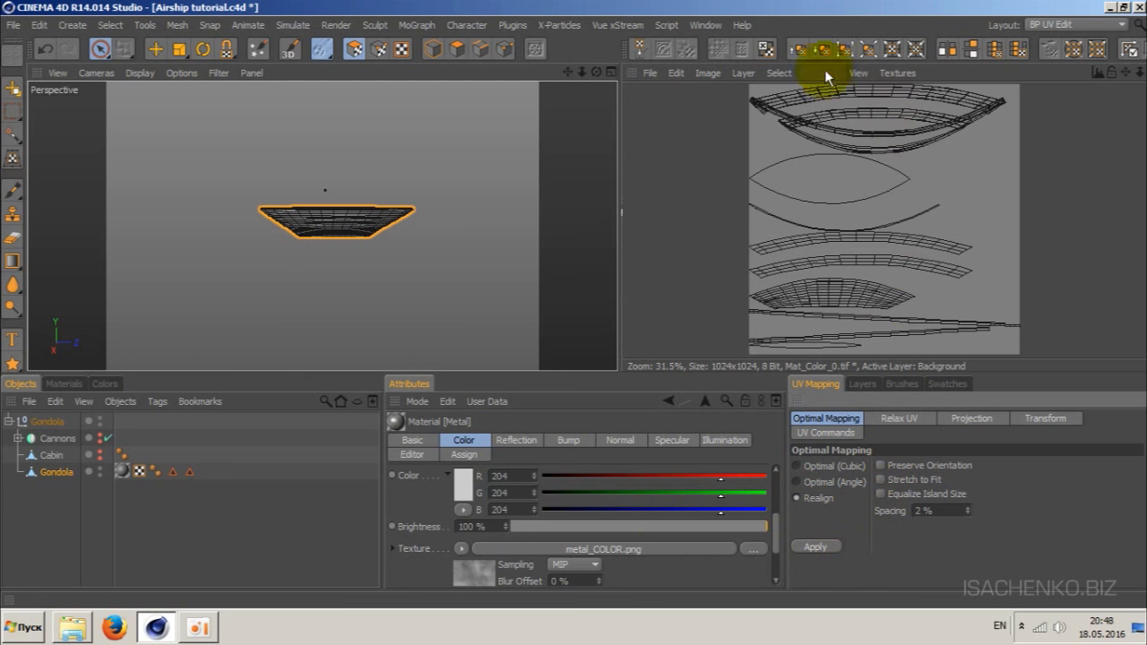
click(816, 546)
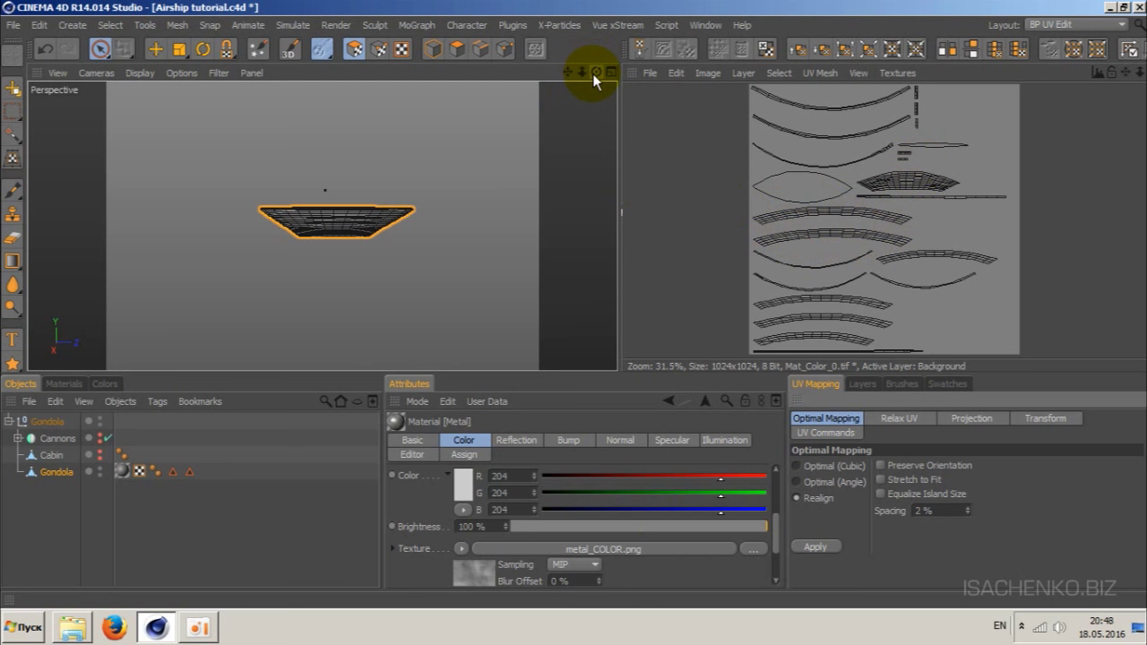
- Orbit and zoom the perspective view to see the gondola hull close up from above
drag(595, 71, 561, 70)
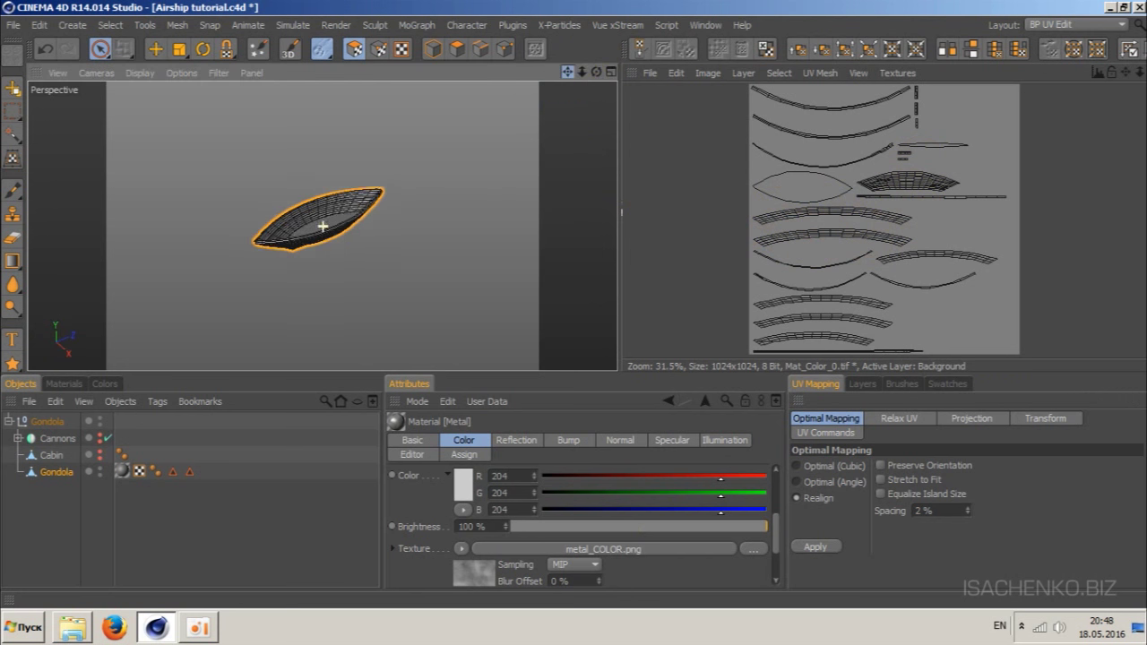
scroll(318, 276, up, 1)
scroll(322, 272, up, 3)
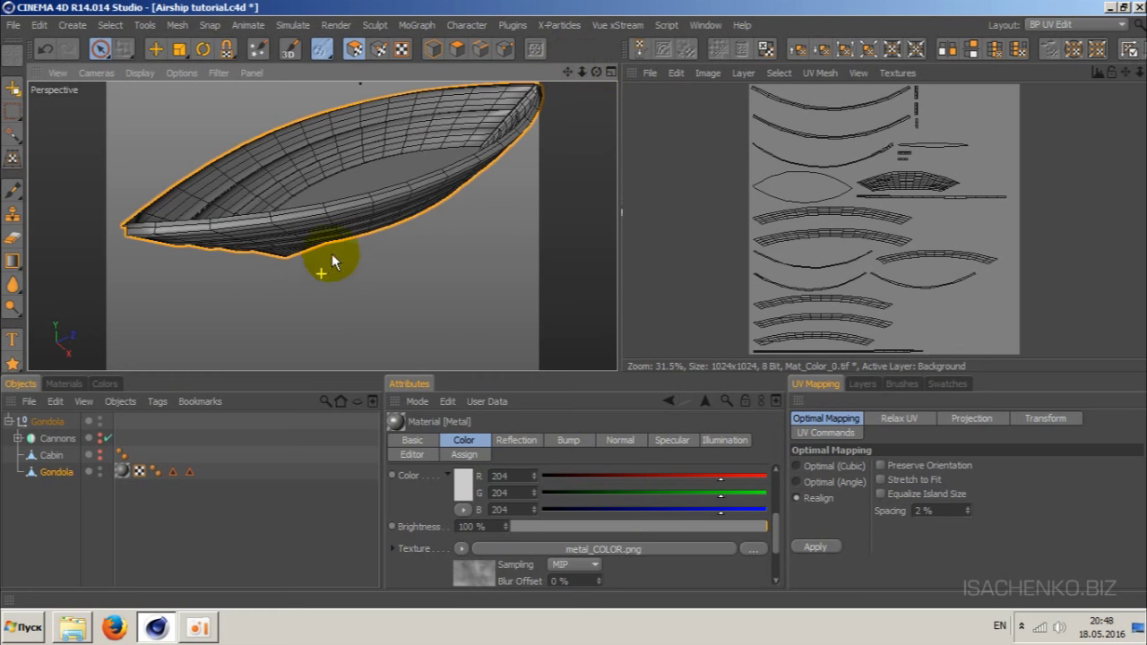
drag(596, 71, 574, 76)
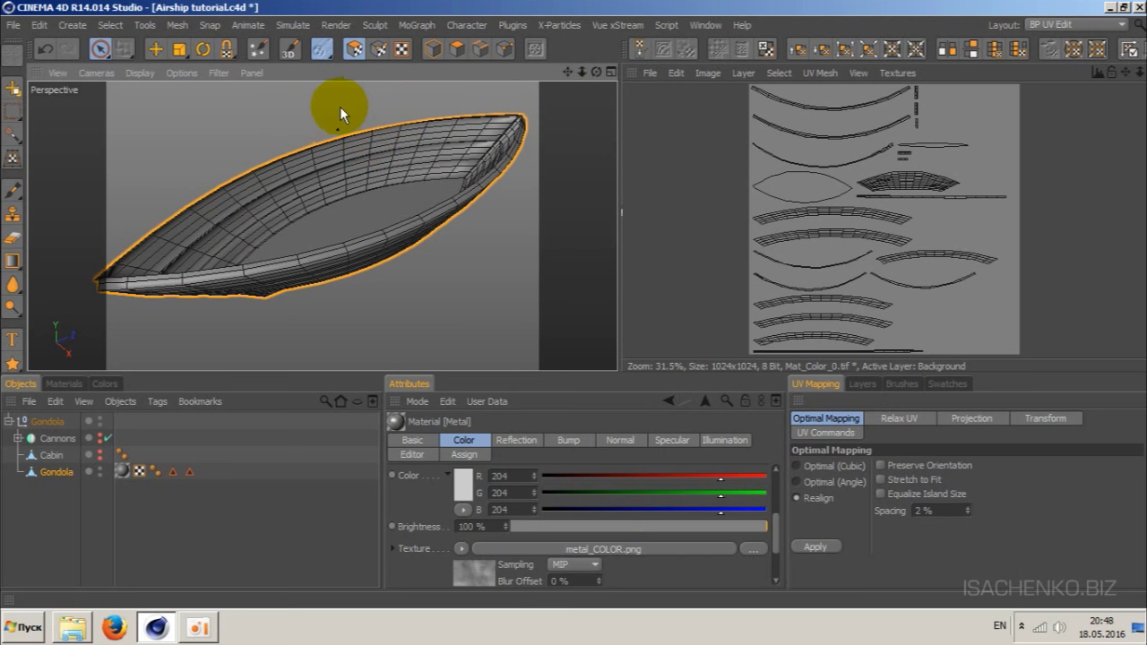
- Turn on 3D painting mode and projection painting for the gondola
click(288, 51)
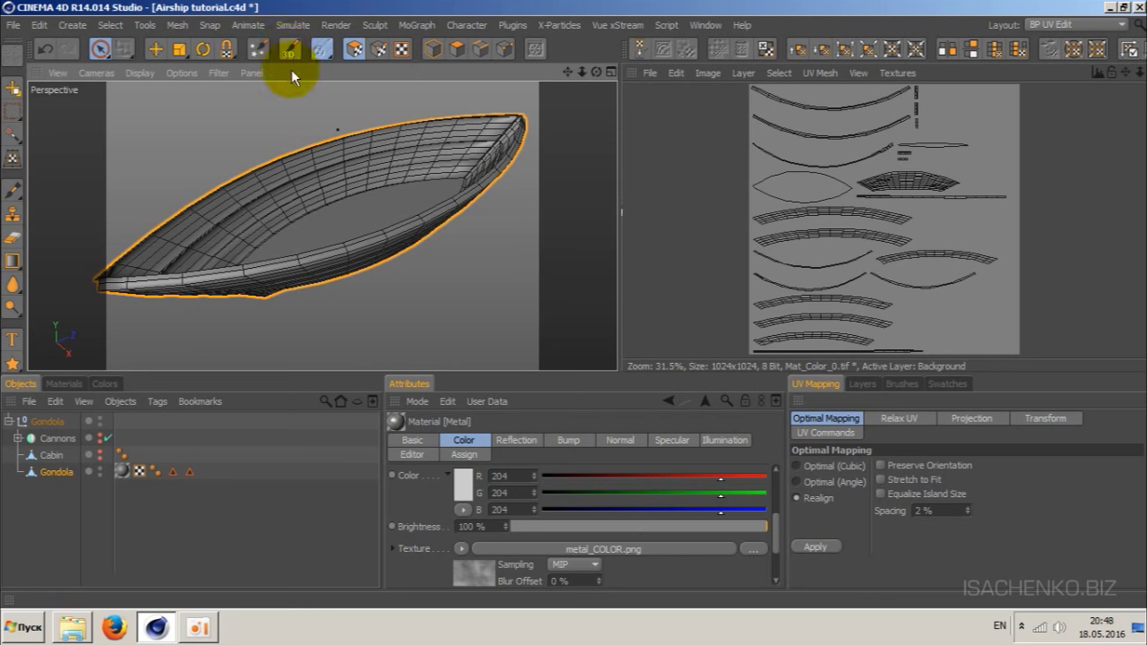
click(288, 49)
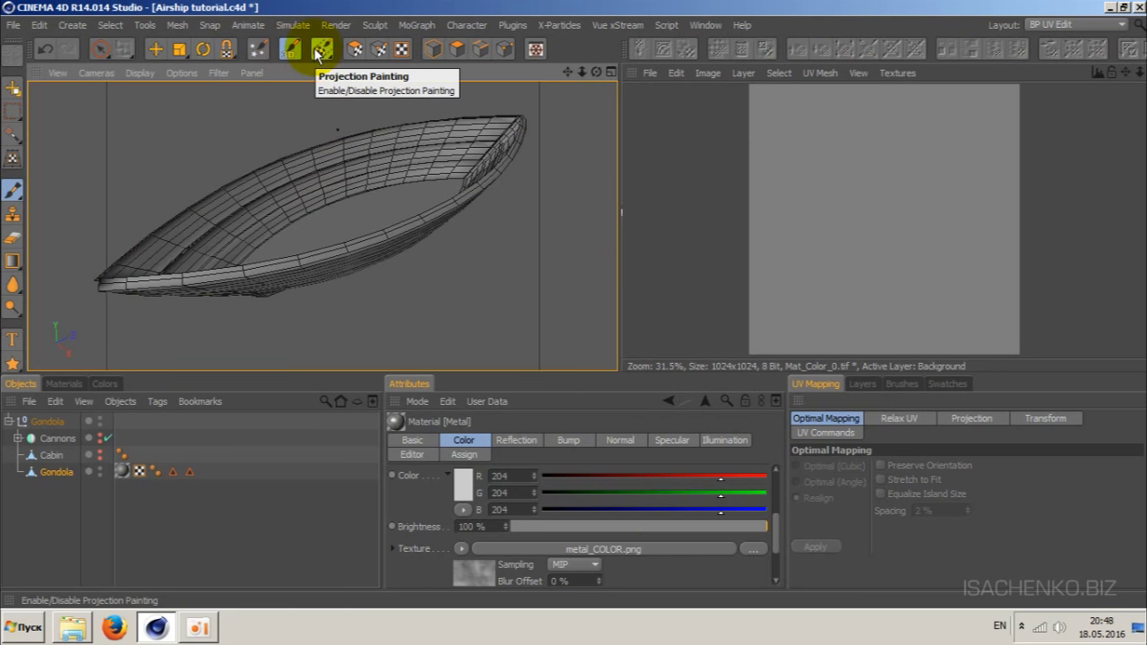
click(318, 53)
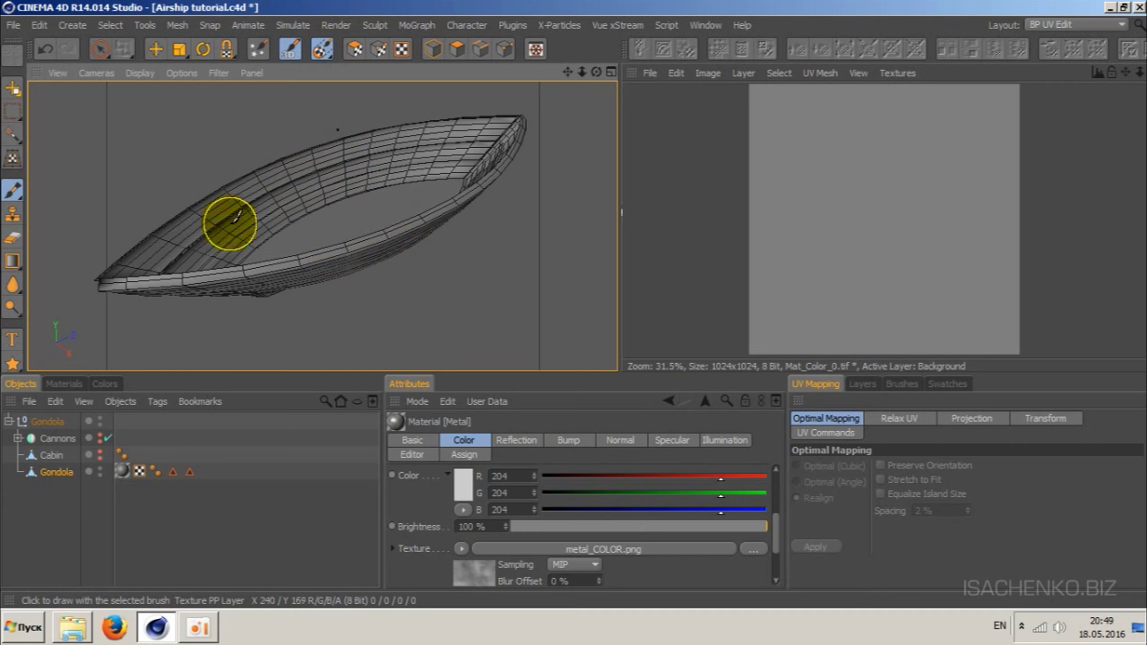
- Select the painting Brush at size 44 and pick a slightly lighter red paint colour
click(12, 193)
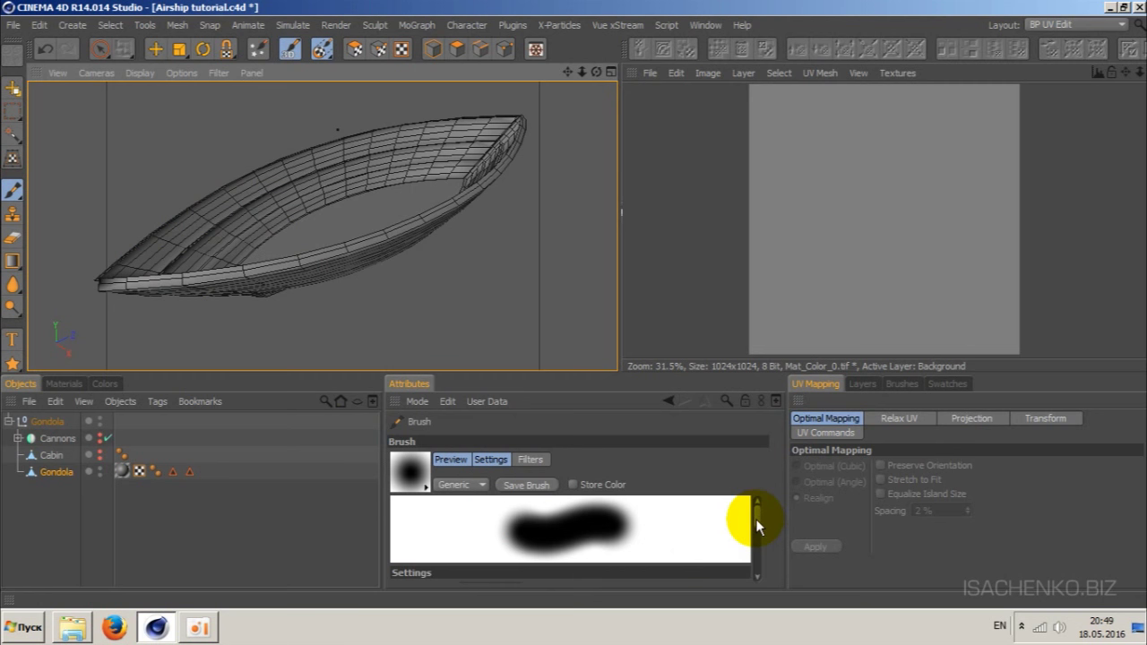
mouse_move(756, 519)
mouse_down()
mouse_move(759, 554)
mouse_move(757, 537)
mouse_up()
drag(595, 522, 583, 526)
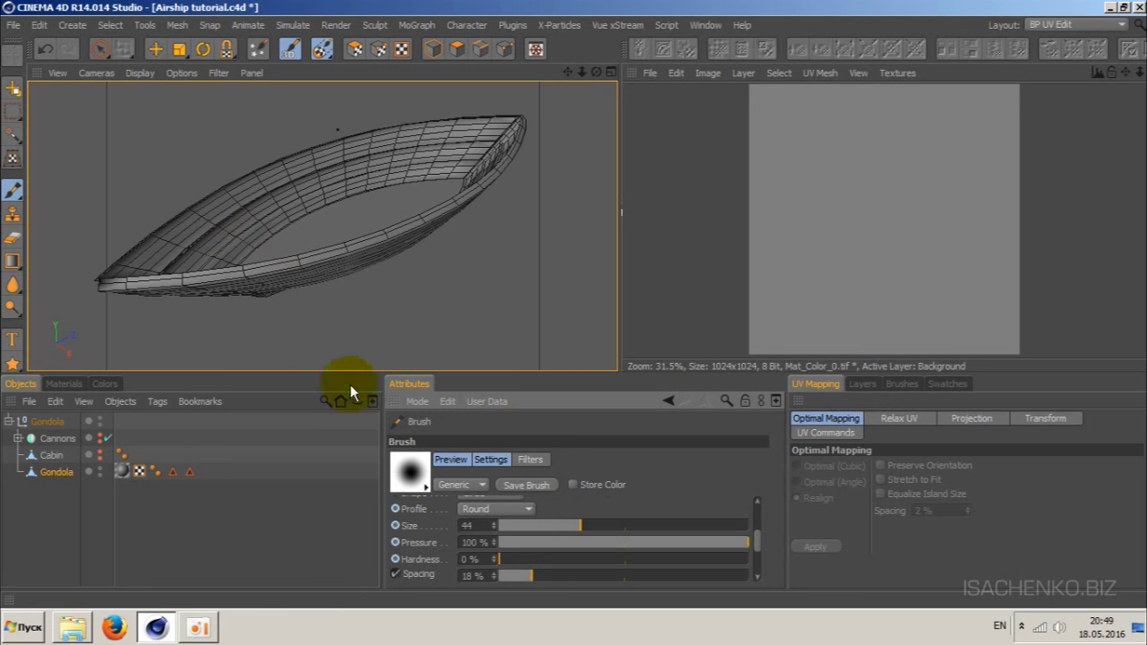
click(123, 383)
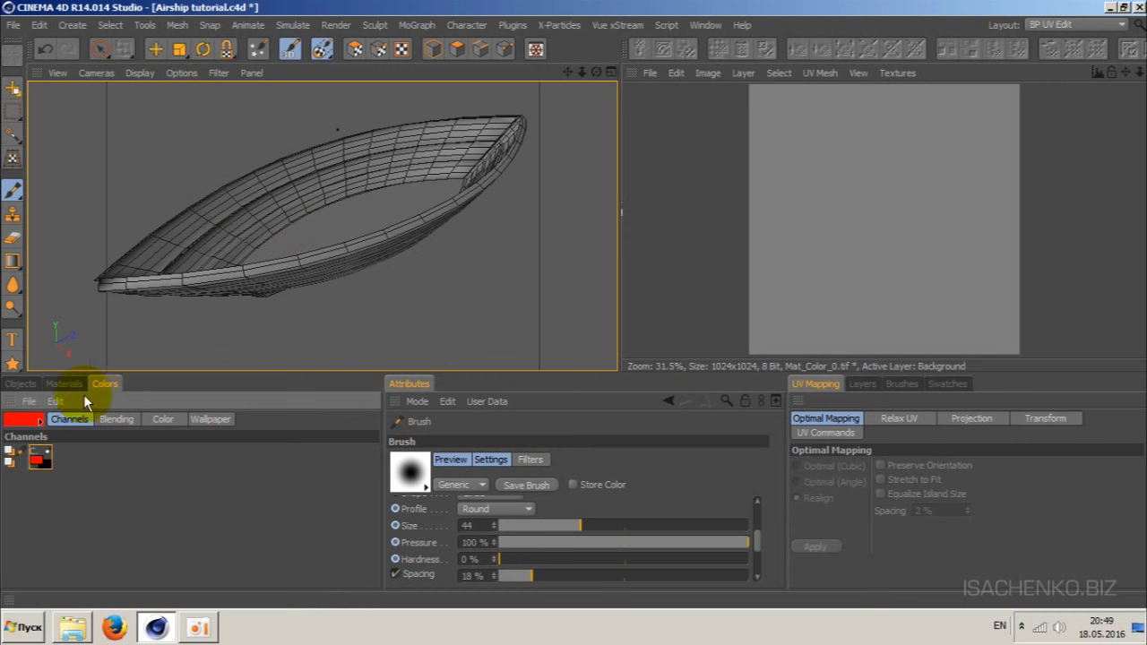
click(162, 419)
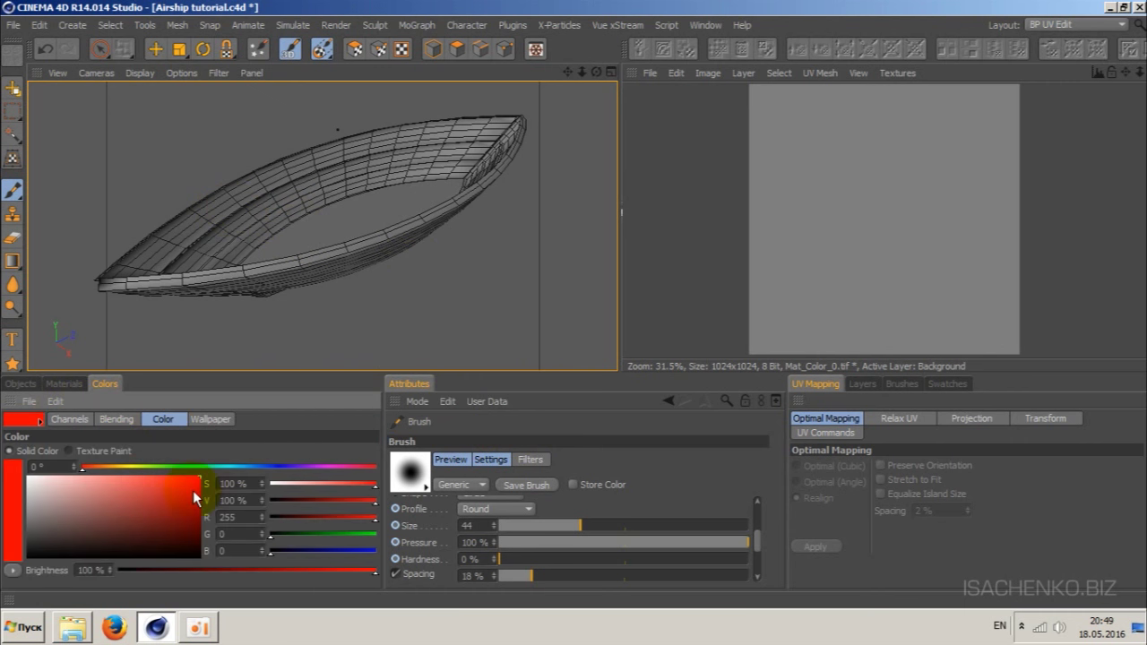
mouse_move(193, 491)
mouse_down()
mouse_move(179, 474)
mouse_move(213, 464)
mouse_up()
mouse_move(243, 225)
mouse_down()
mouse_move(434, 163)
mouse_move(236, 231)
mouse_move(200, 257)
mouse_up()
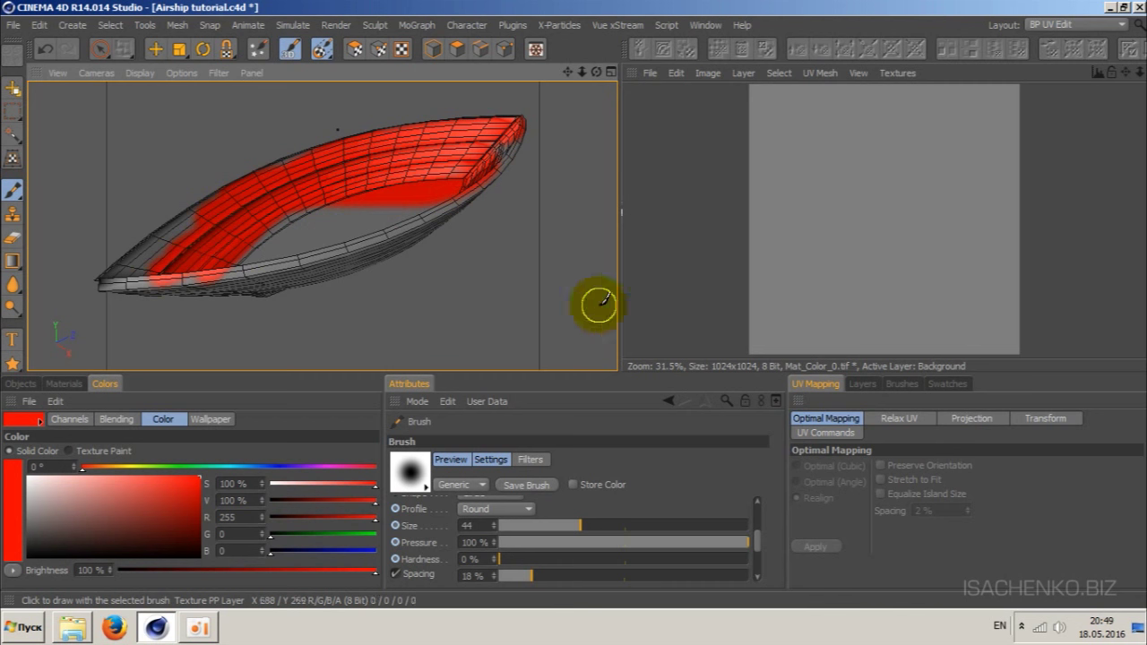
click(234, 518)
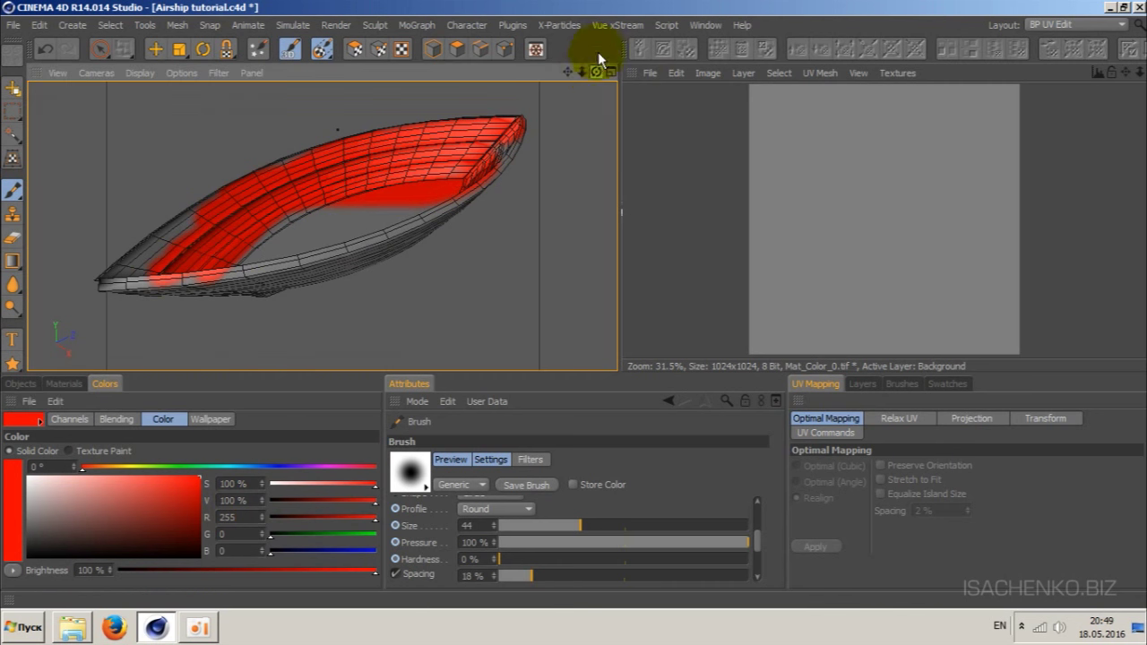
drag(597, 72, 597, 72)
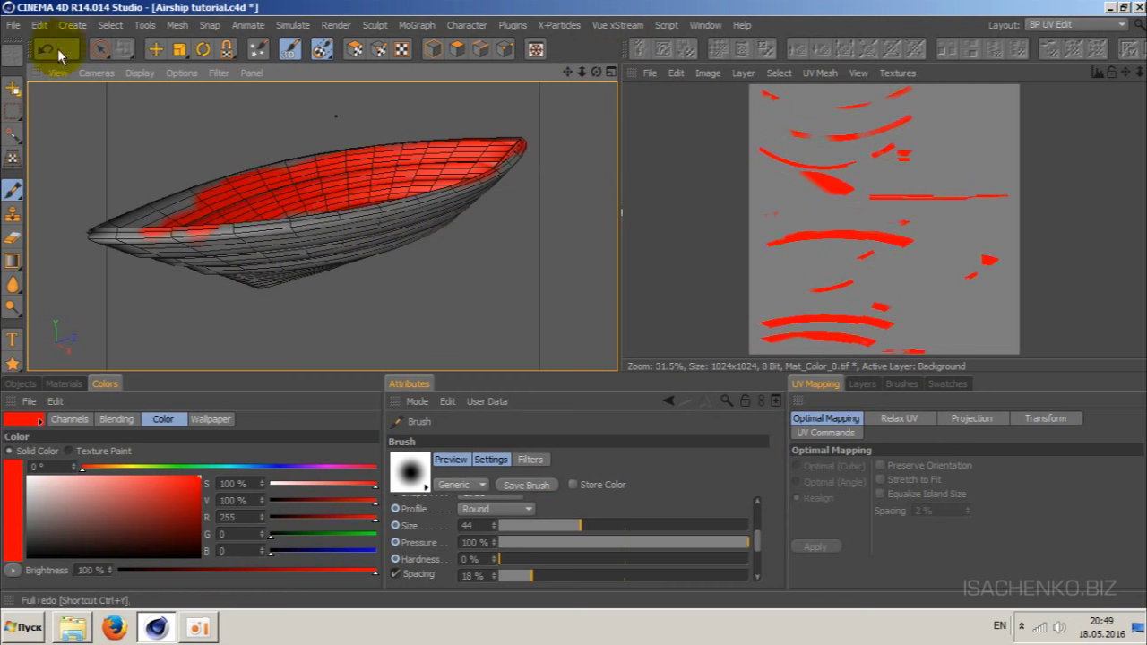
click(42, 47)
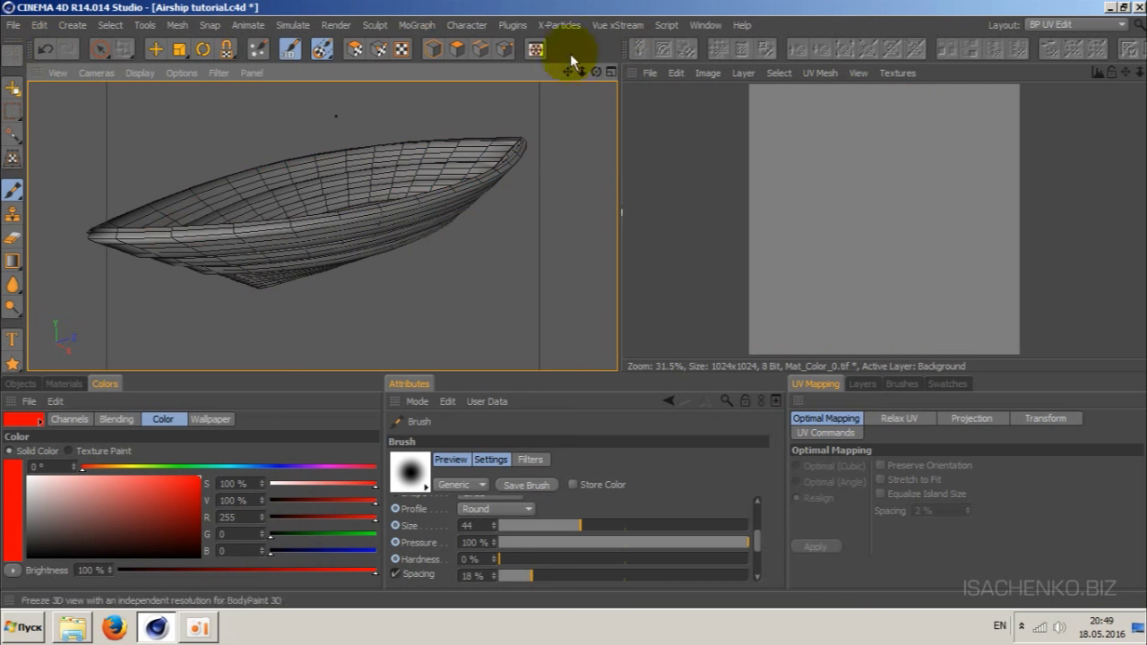
drag(596, 72, 600, 126)
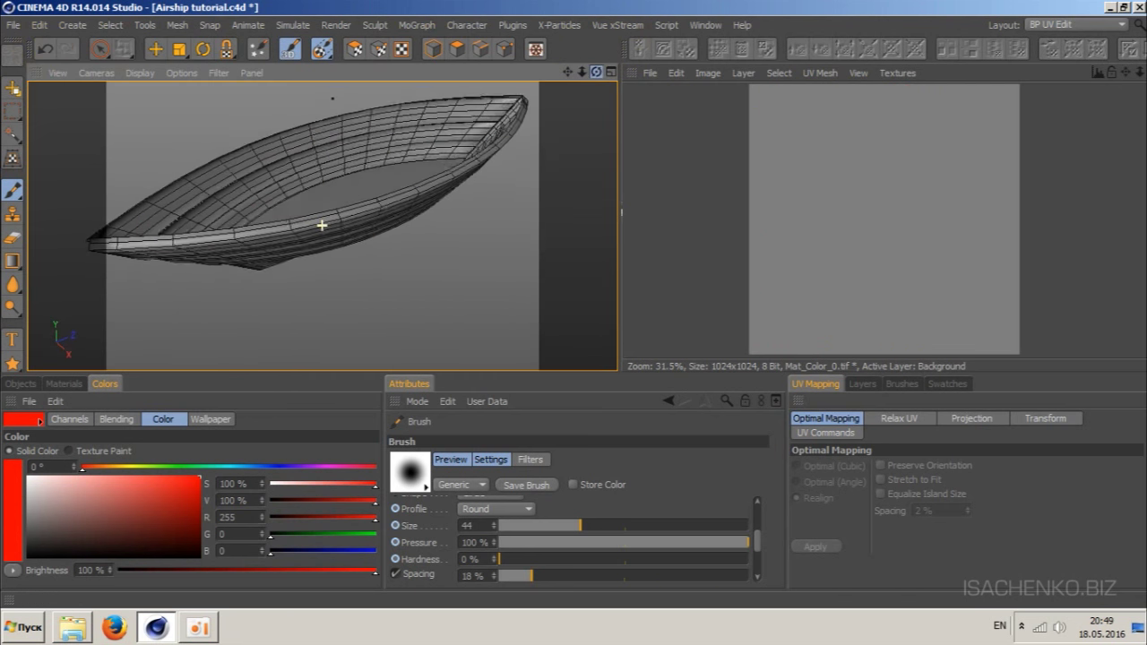
- Recentre the boat in the view and switch to UV Polygons mode
mouse_move(596, 72)
mouse_down()
mouse_move(582, 68)
mouse_move(568, 99)
mouse_up()
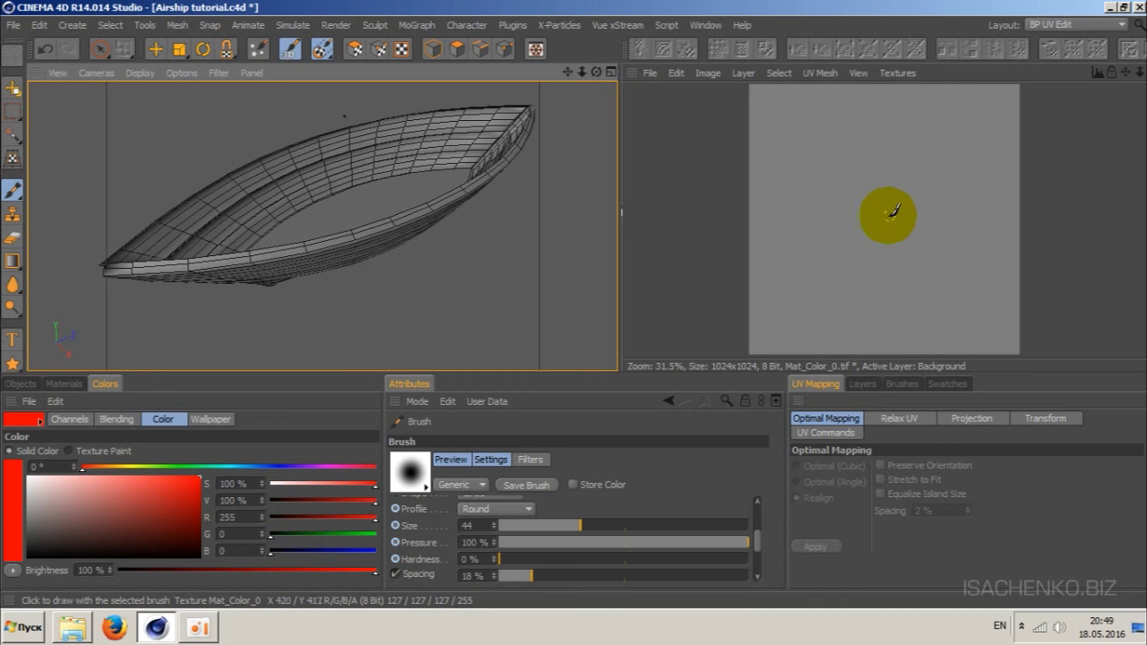
click(354, 51)
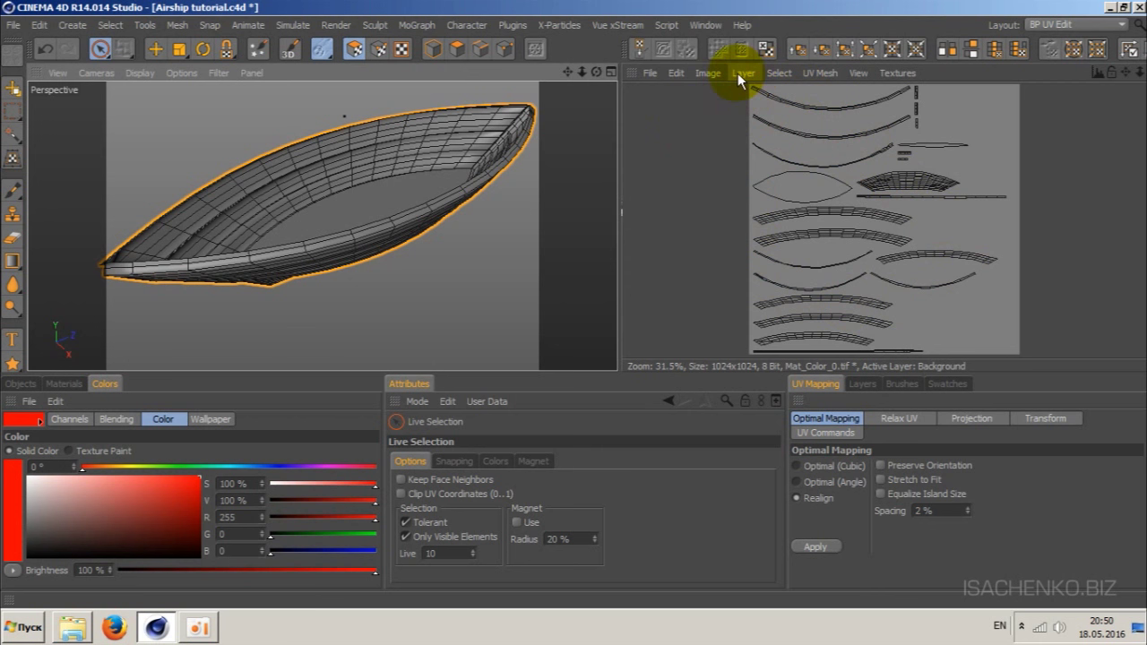
- Add a new empty layer and a UV Mesh Layer to the Mat_Color_0.tif texture
click(861, 385)
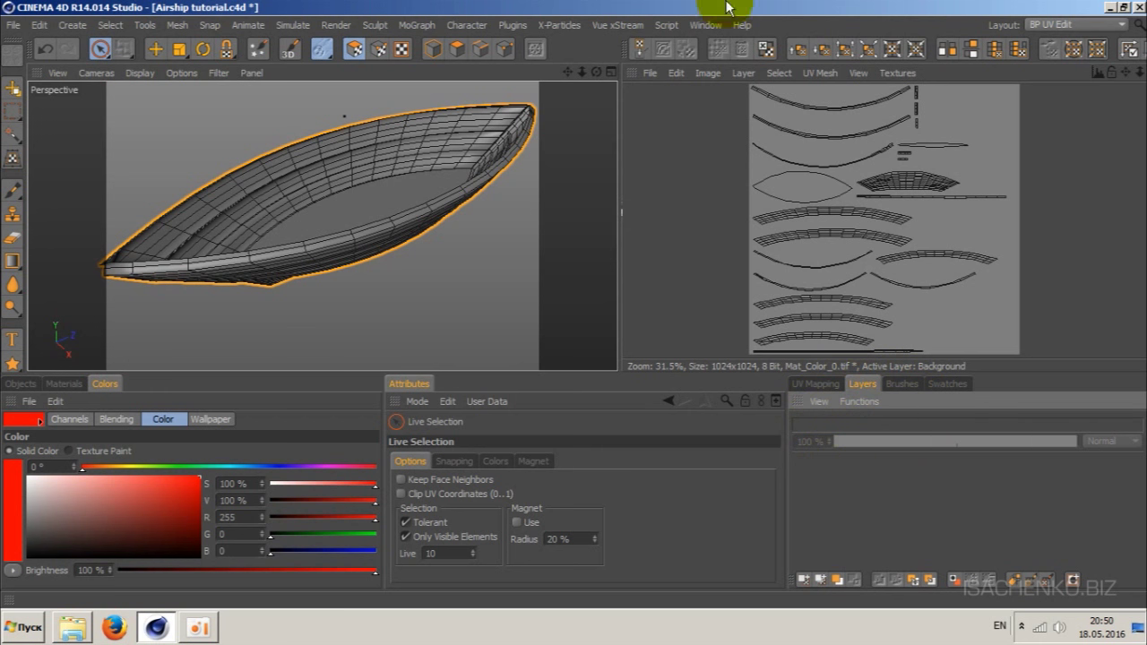
click(743, 73)
click(771, 98)
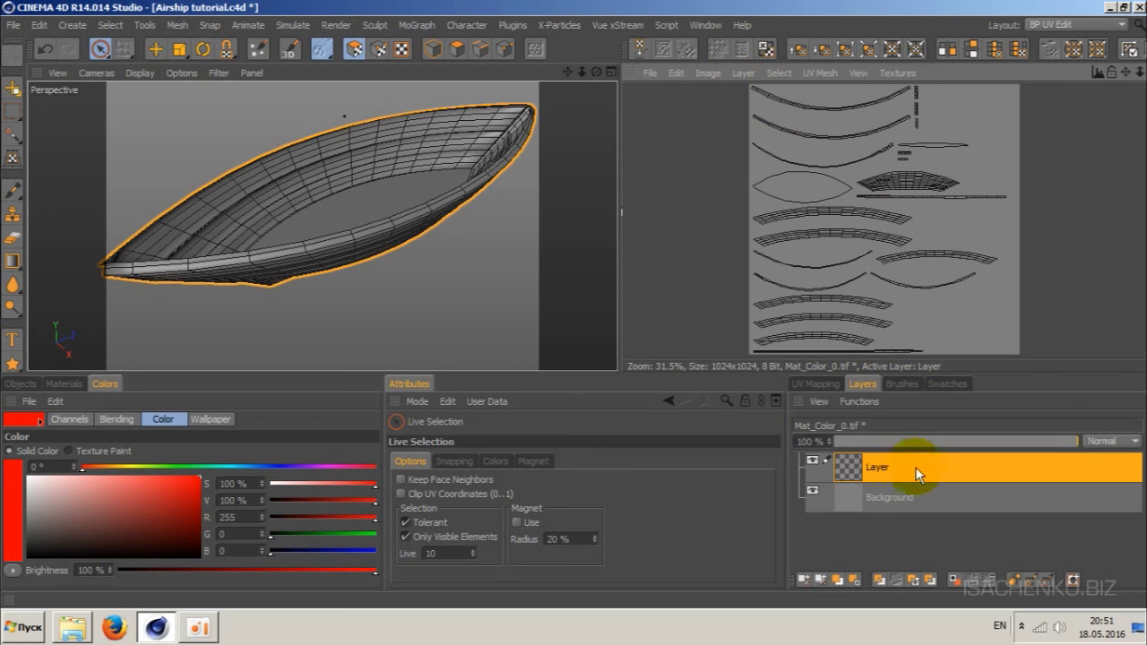
click(744, 73)
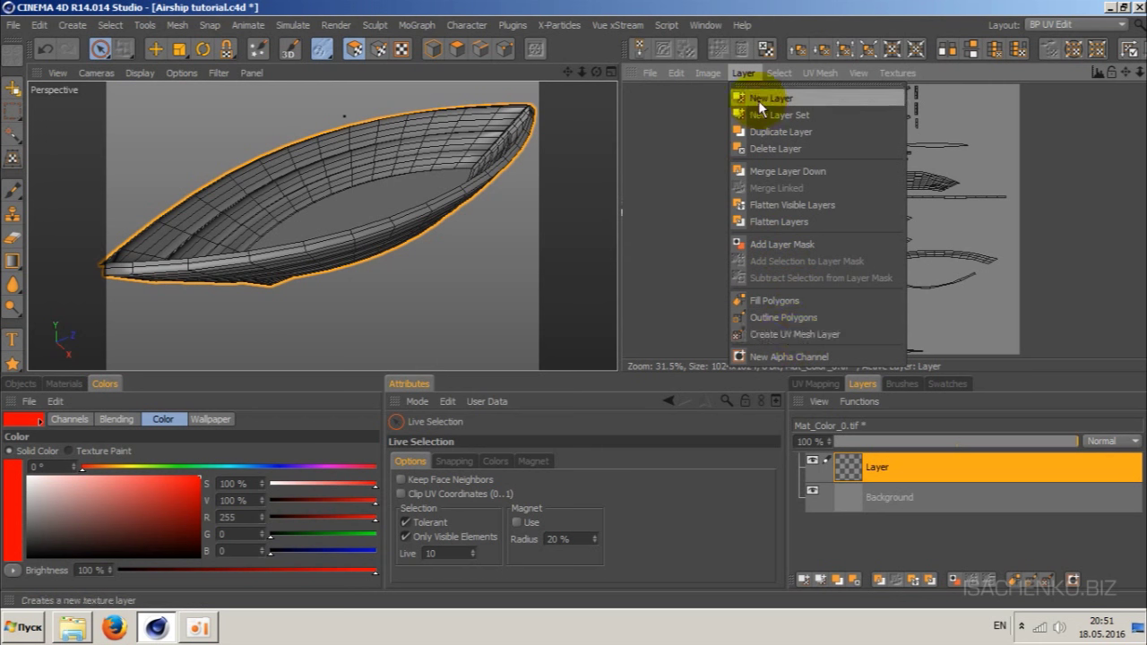
click(811, 333)
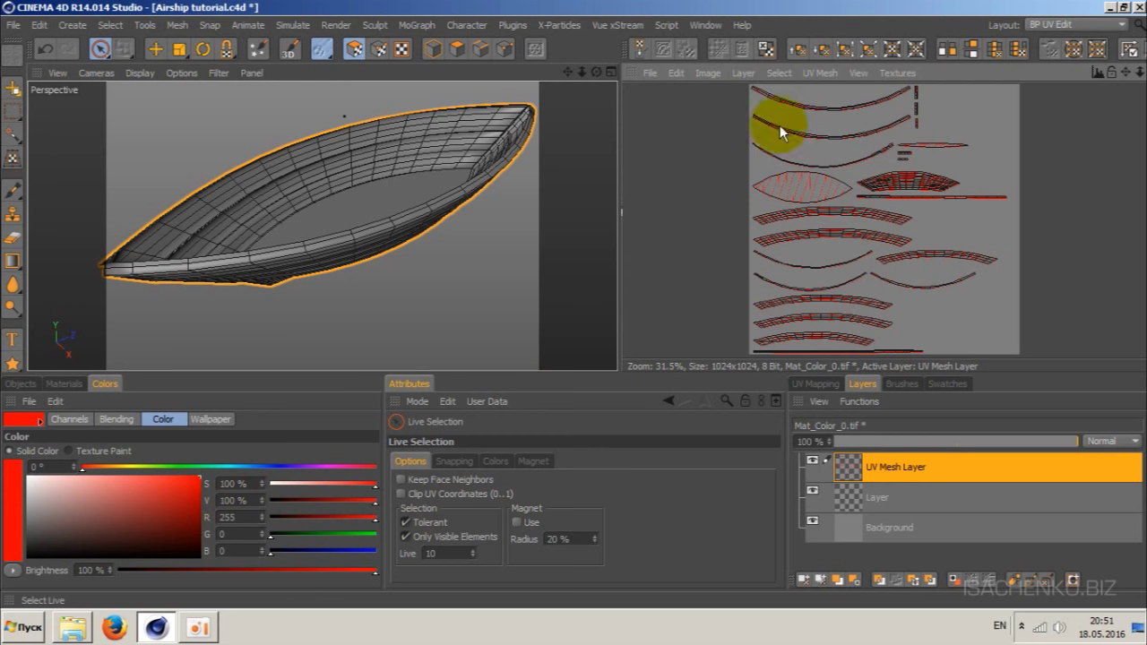
- Save the texture in Photoshop (PSD) format as Mat_Color_0 in the tex folder
click(653, 68)
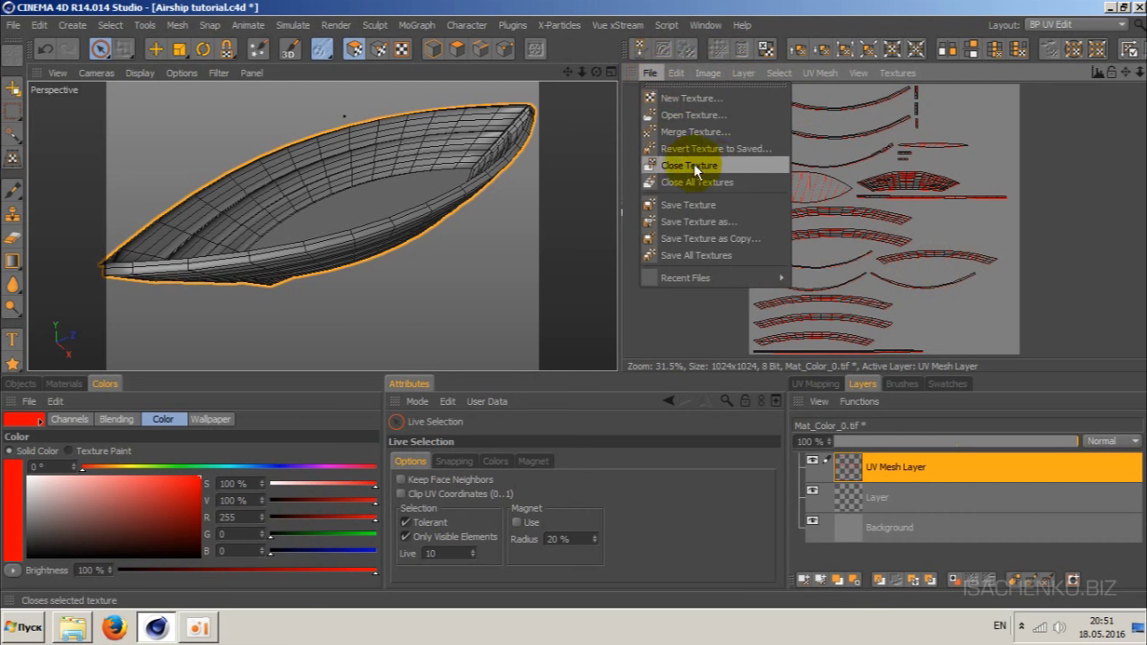
click(706, 204)
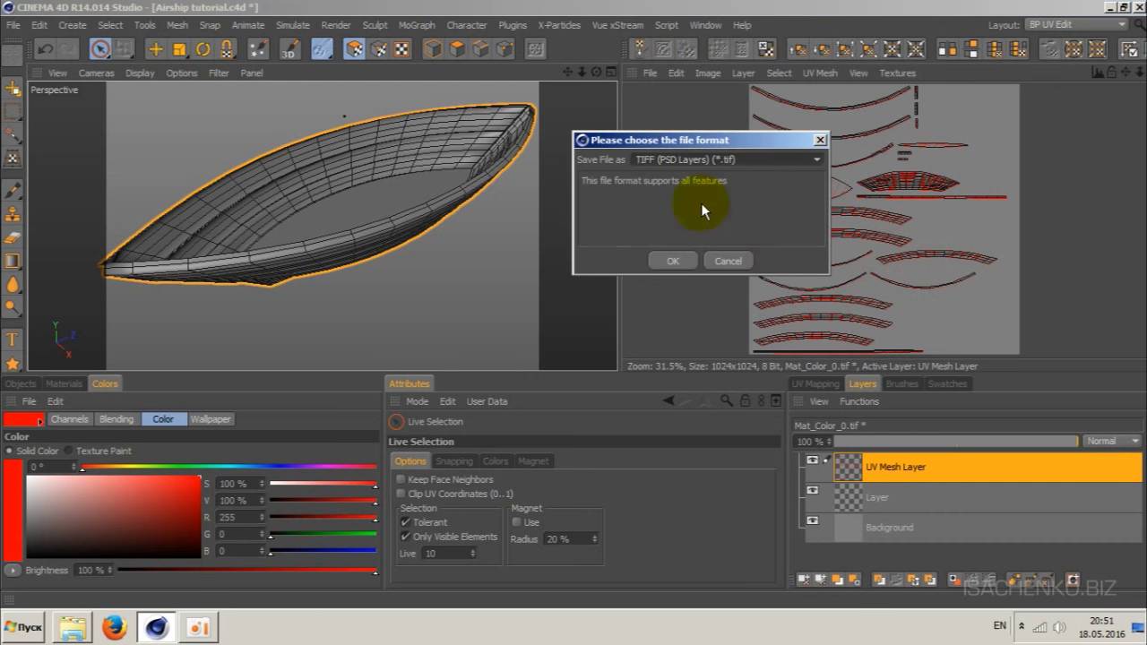
click(787, 158)
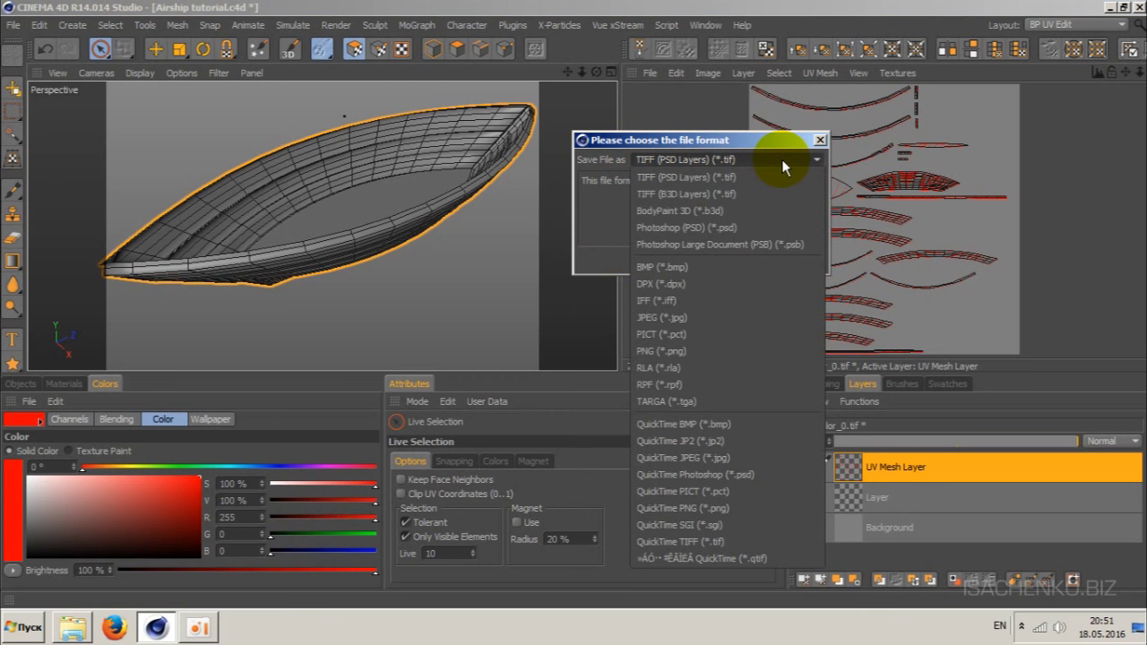
click(735, 230)
click(688, 258)
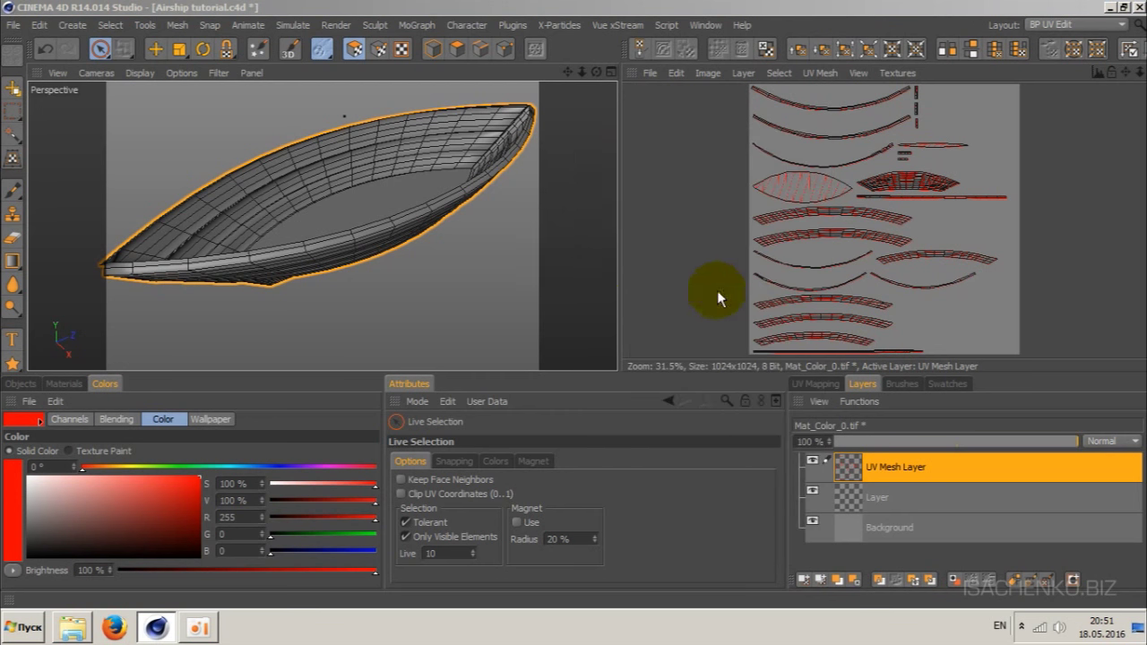
drag(566, 204, 562, 285)
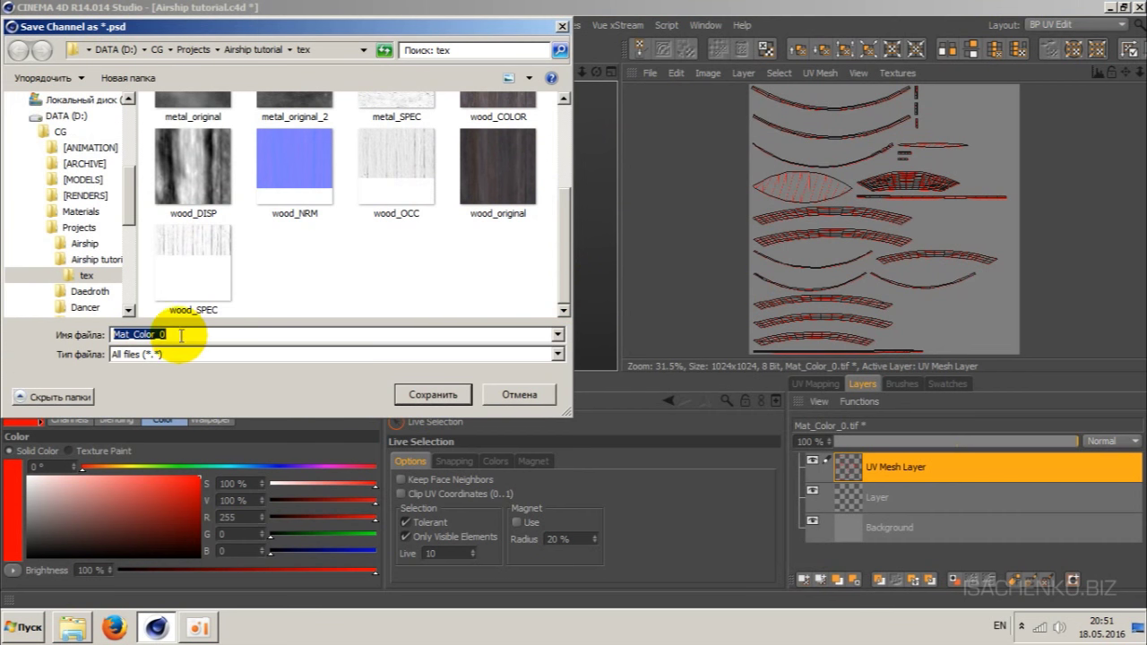
click(444, 398)
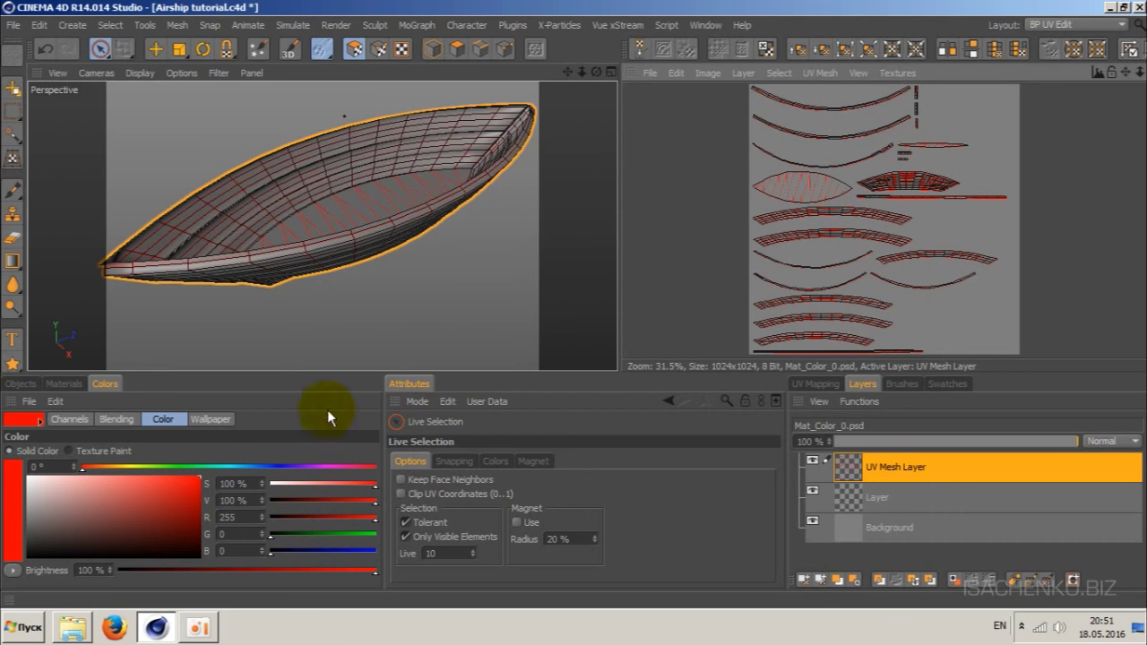
- Open Mat_Color_0 from the tex folder in Adobe Photoshop CS6 via Windows Explorer
click(74, 627)
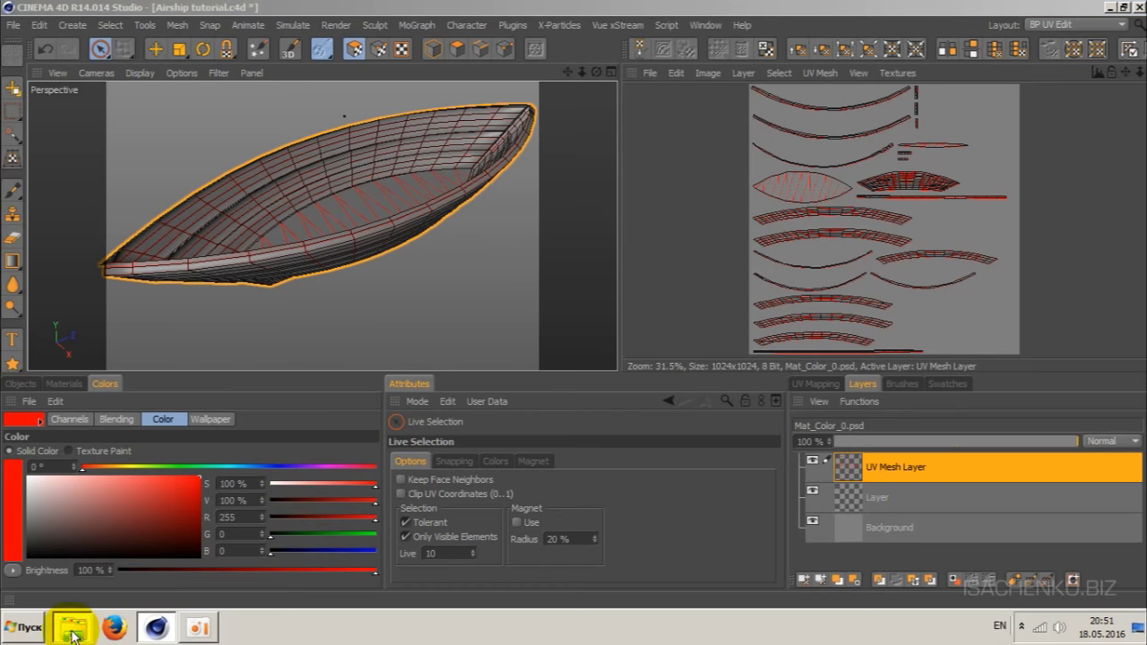
drag(319, 293, 320, 457)
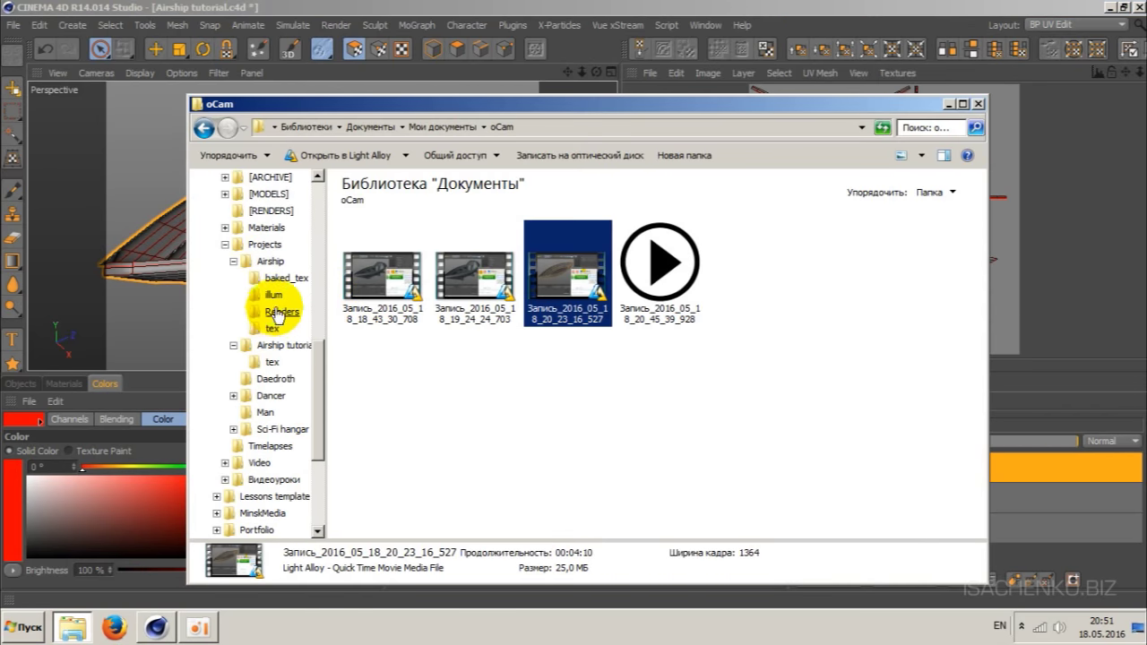
click(268, 363)
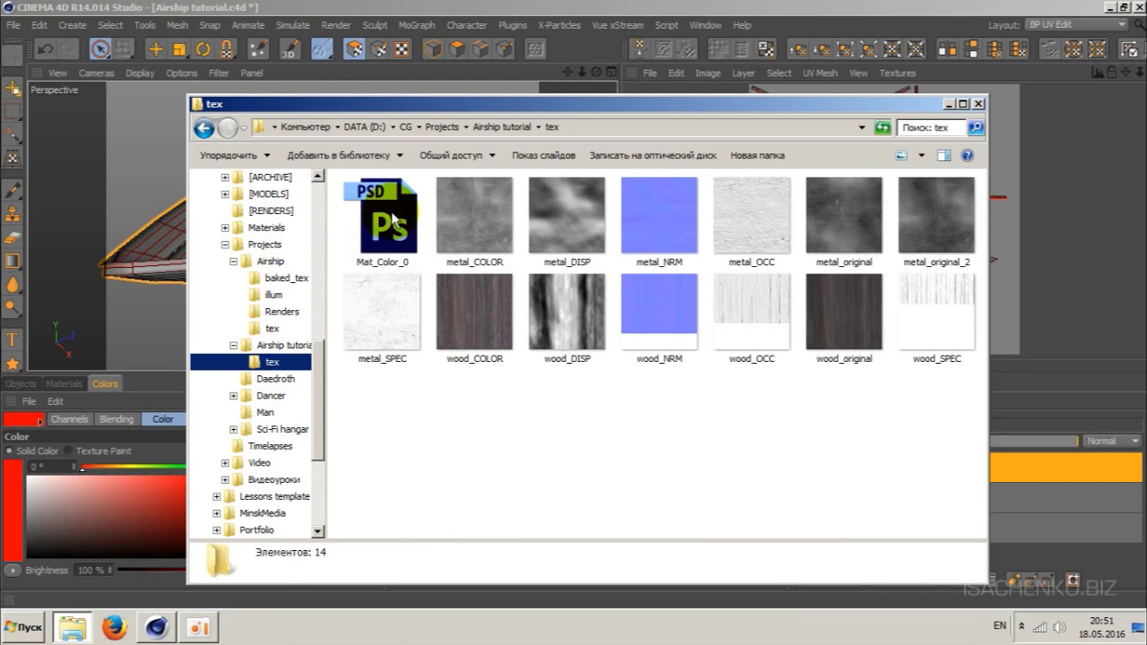
right_click(393, 210)
mouse_move(454, 304)
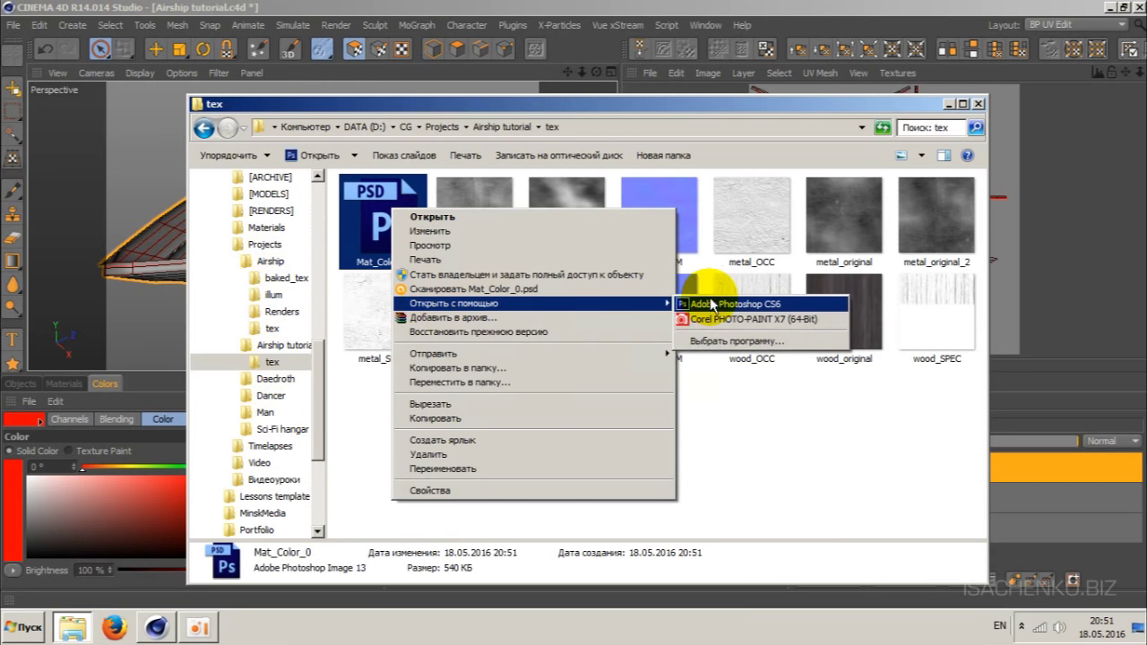
click(699, 297)
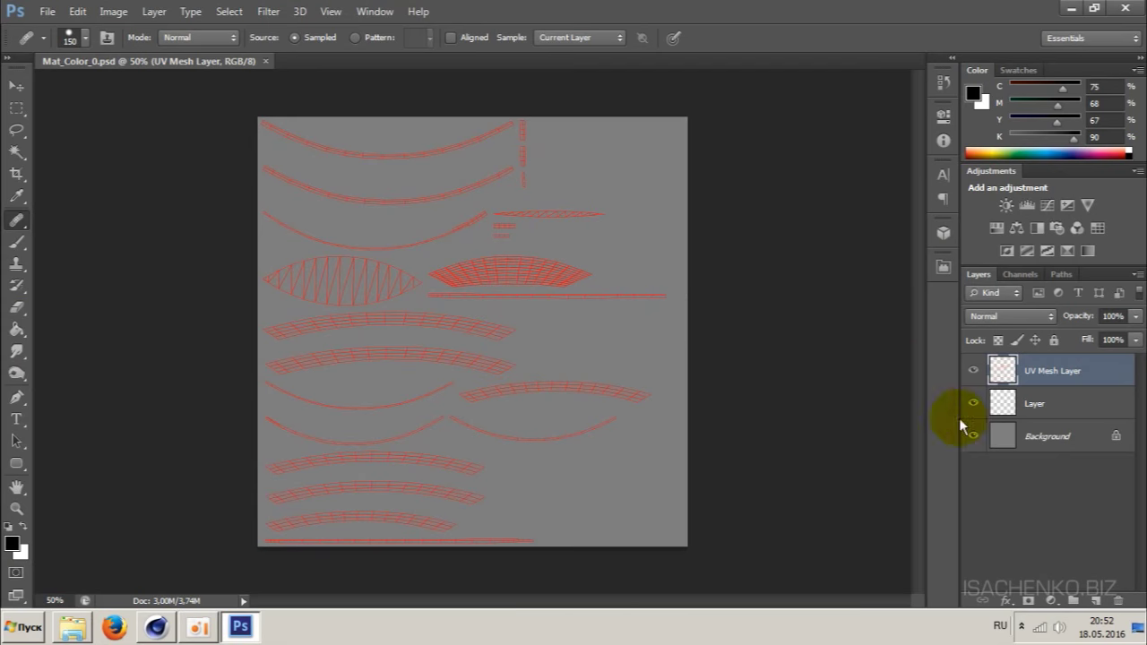
- Replace the empty layer with a new empty layer above Background and shrink the brush
click(1048, 408)
key(Delete)
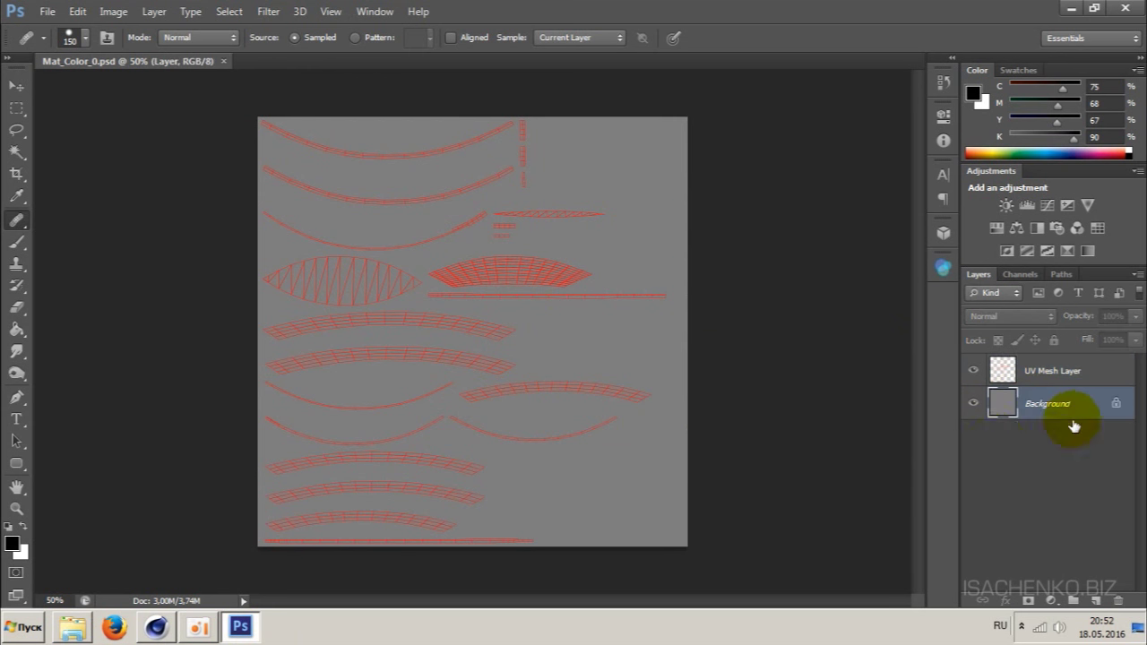
click(1091, 602)
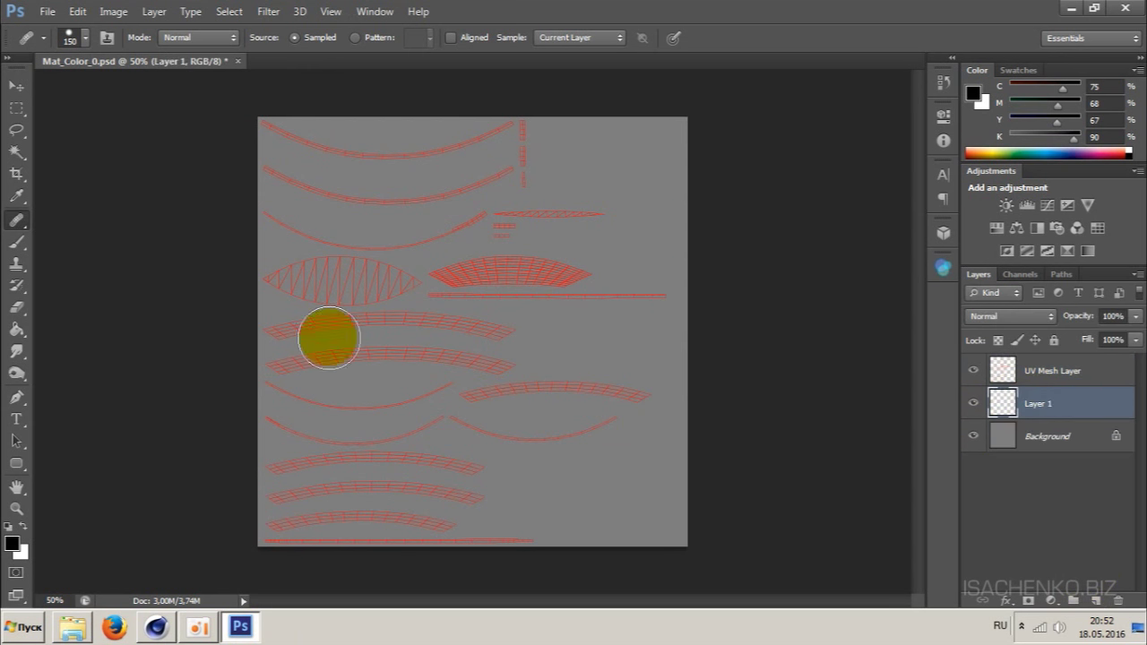
alt+scroll(517, 358, up, 2)
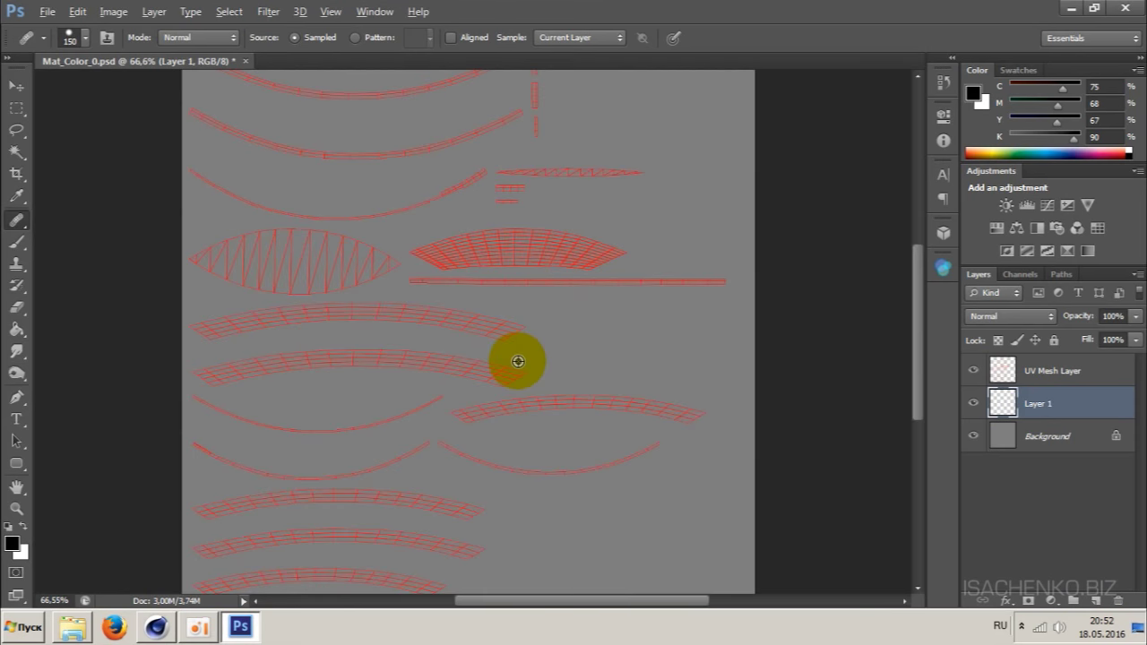
alt+scroll(517, 359, up, 1)
alt+scroll(517, 359, up, 1)
alt+scroll(518, 362, up, 1)
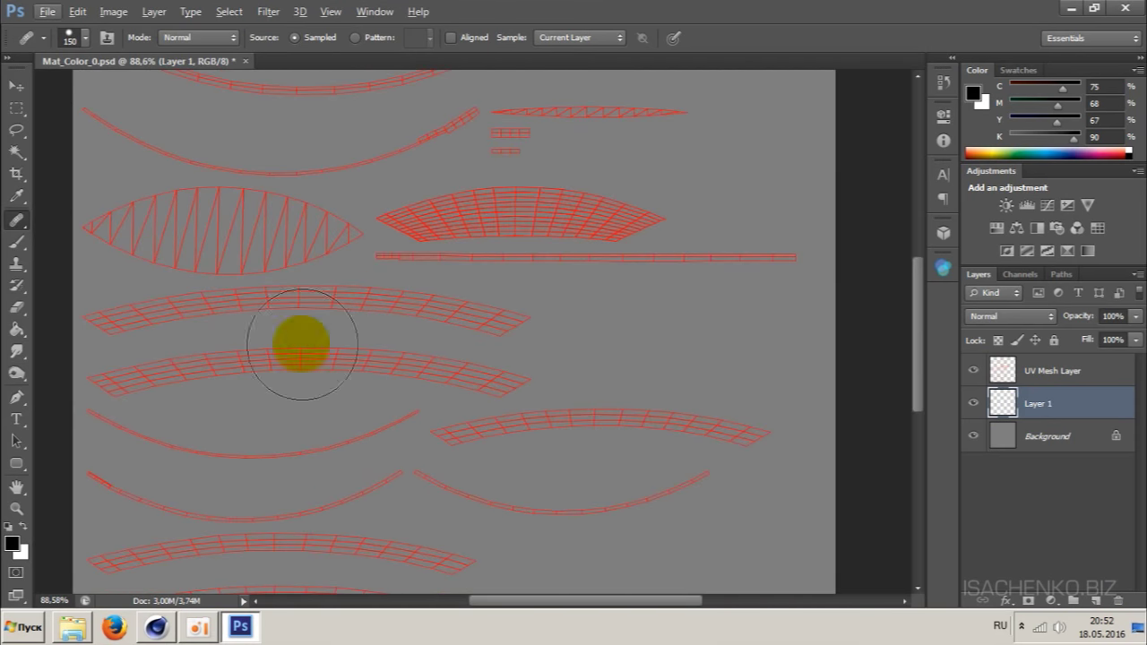
key(bracketleft)
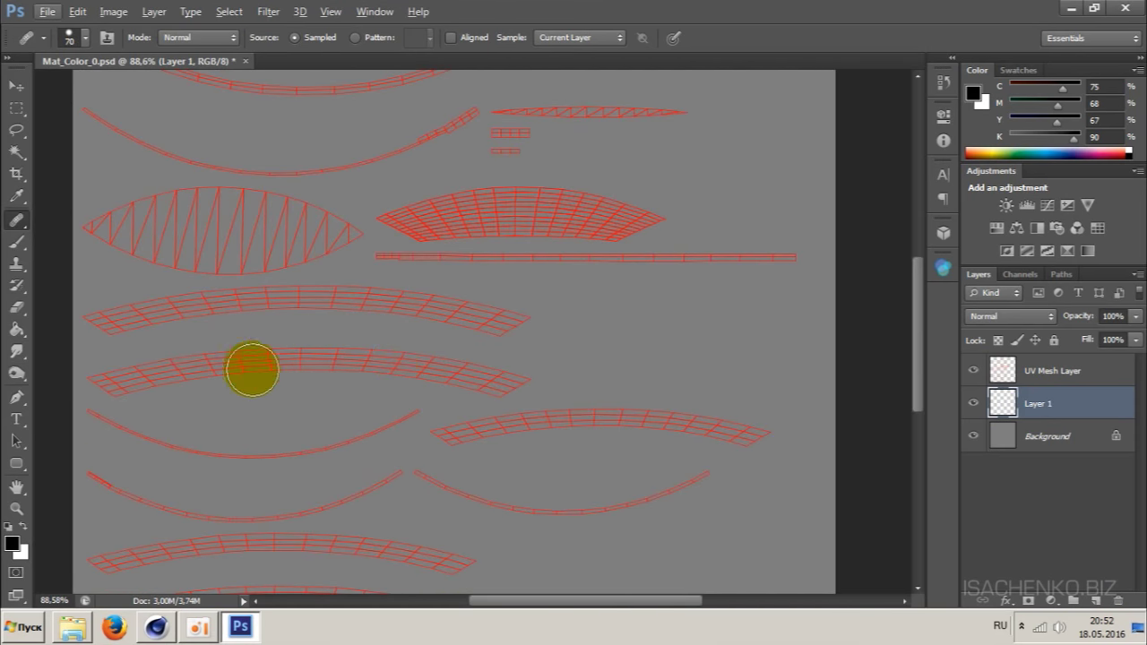
key(bracketleft)
key(bracketleft)
- Set the foreground painting colour to bright blue #0413d9
click(18, 547)
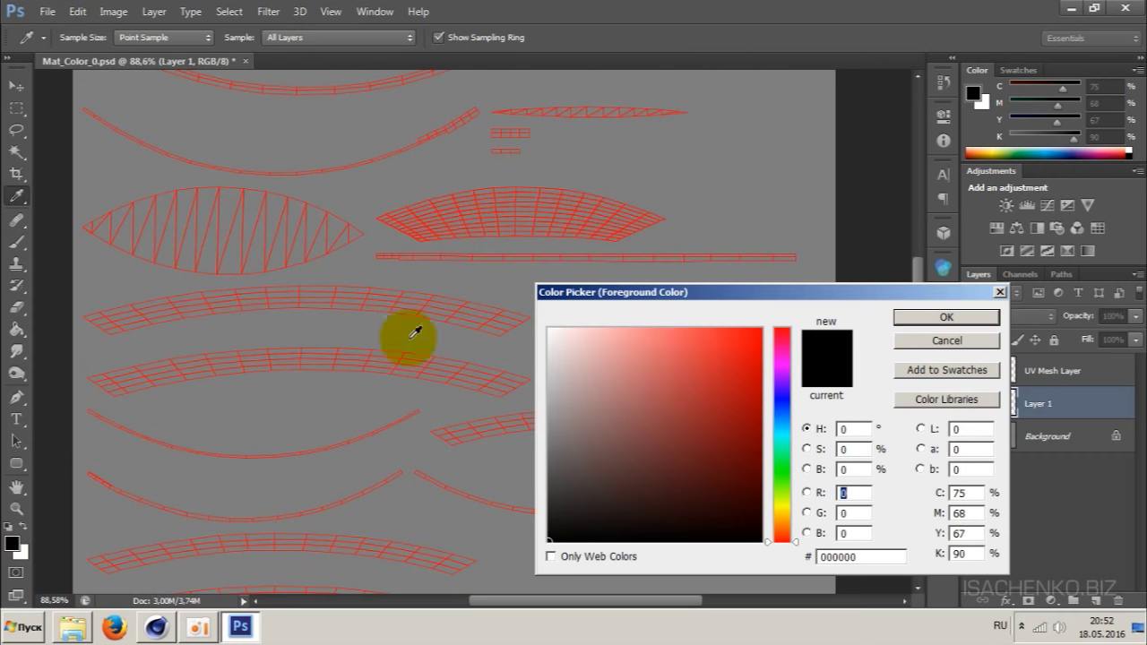
click(788, 402)
click(761, 349)
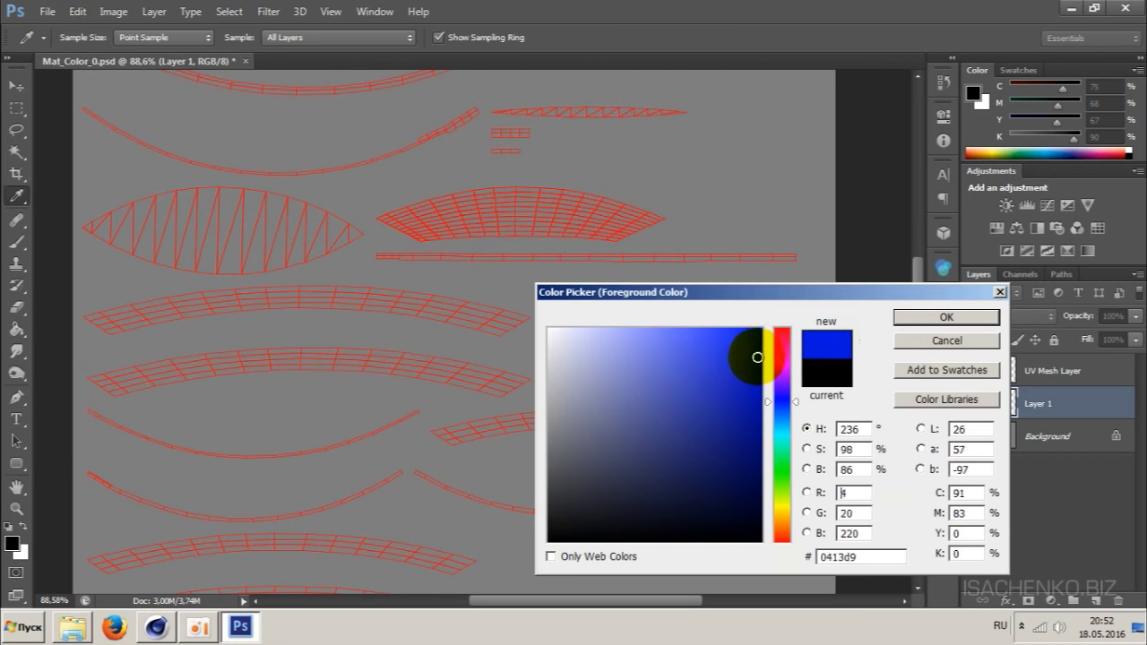
click(899, 318)
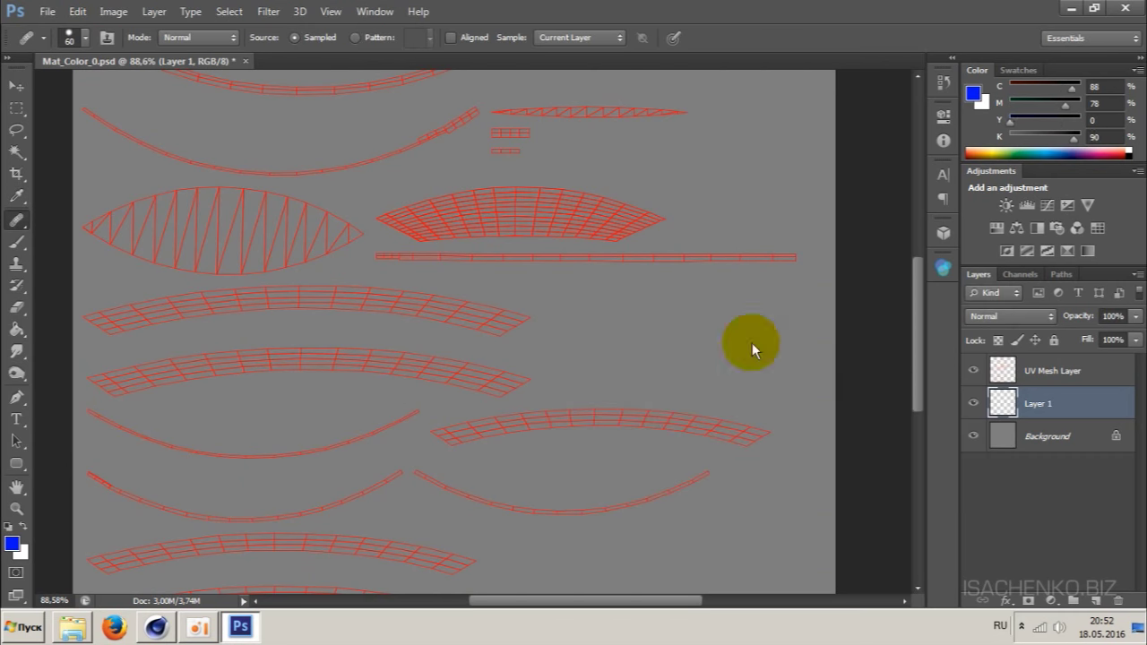
- Try painting on the mesh strip and dismiss the Healing Brush's missing source point warnings
click(211, 367)
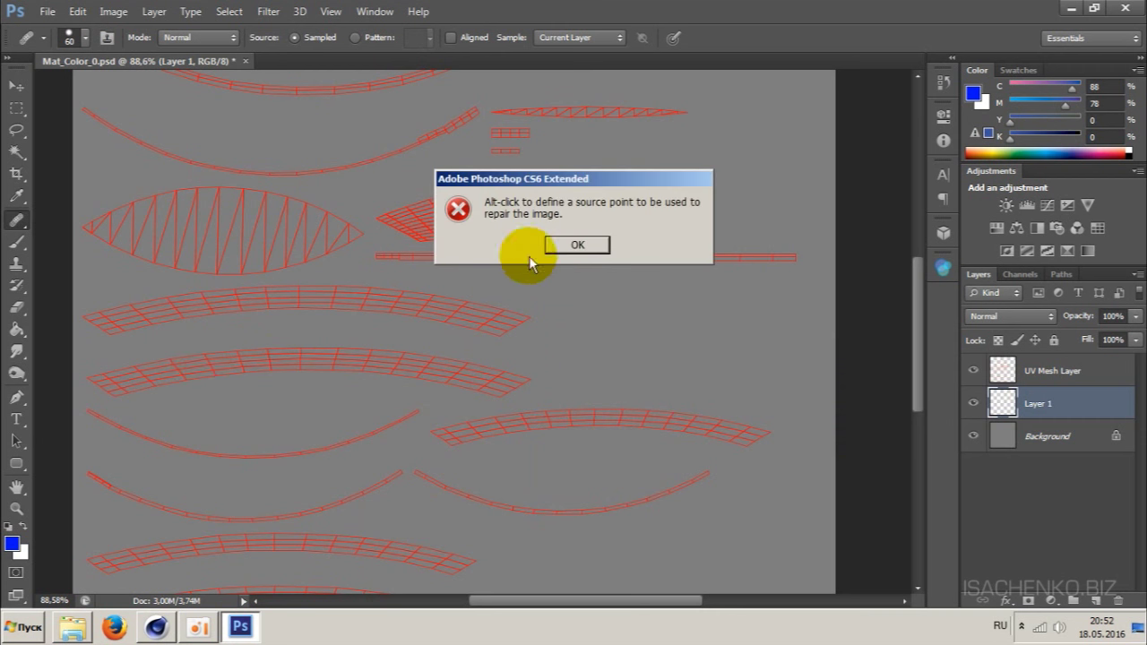
click(583, 246)
click(257, 371)
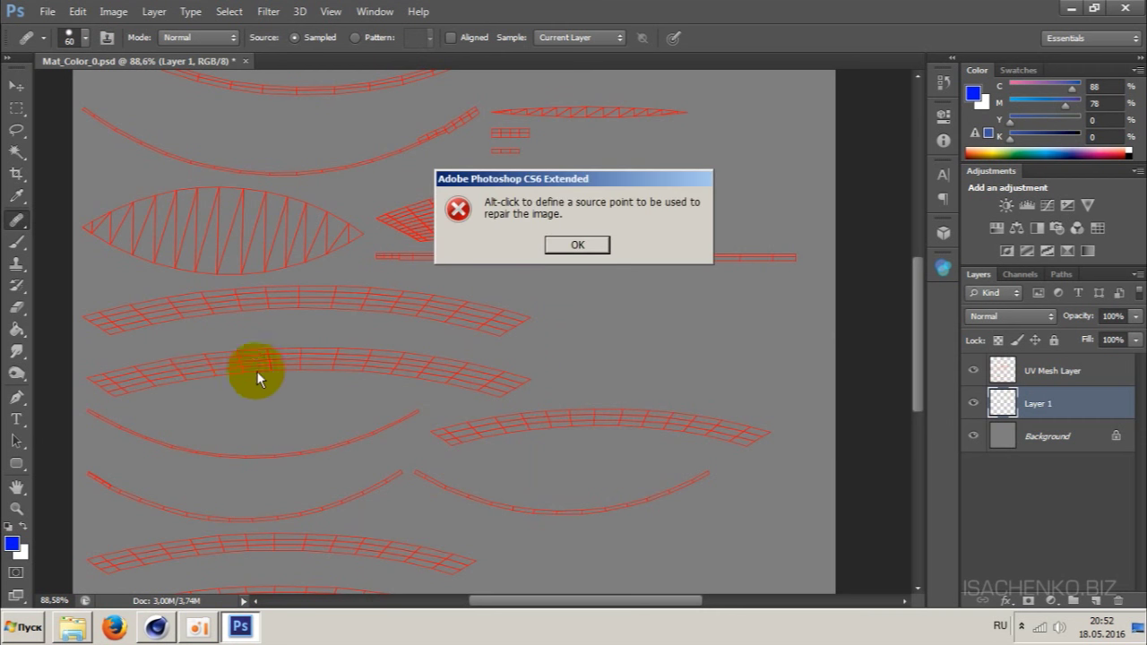
click(579, 245)
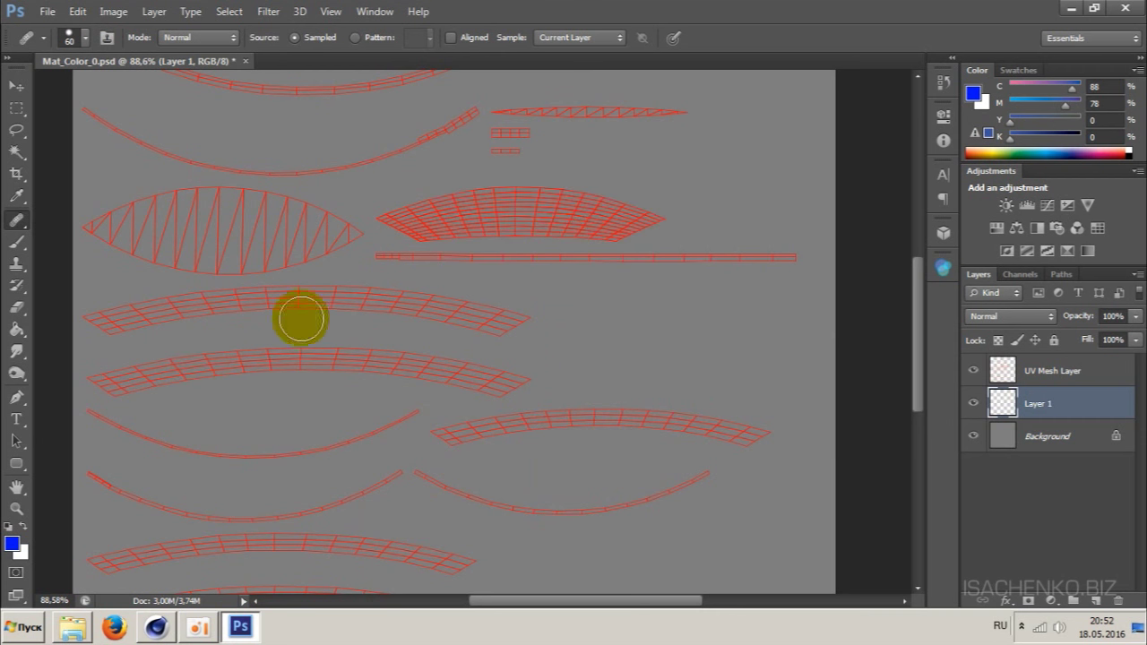
- With a slightly larger normal brush, paint blue over the four UV shells on Layer 1
key(b)
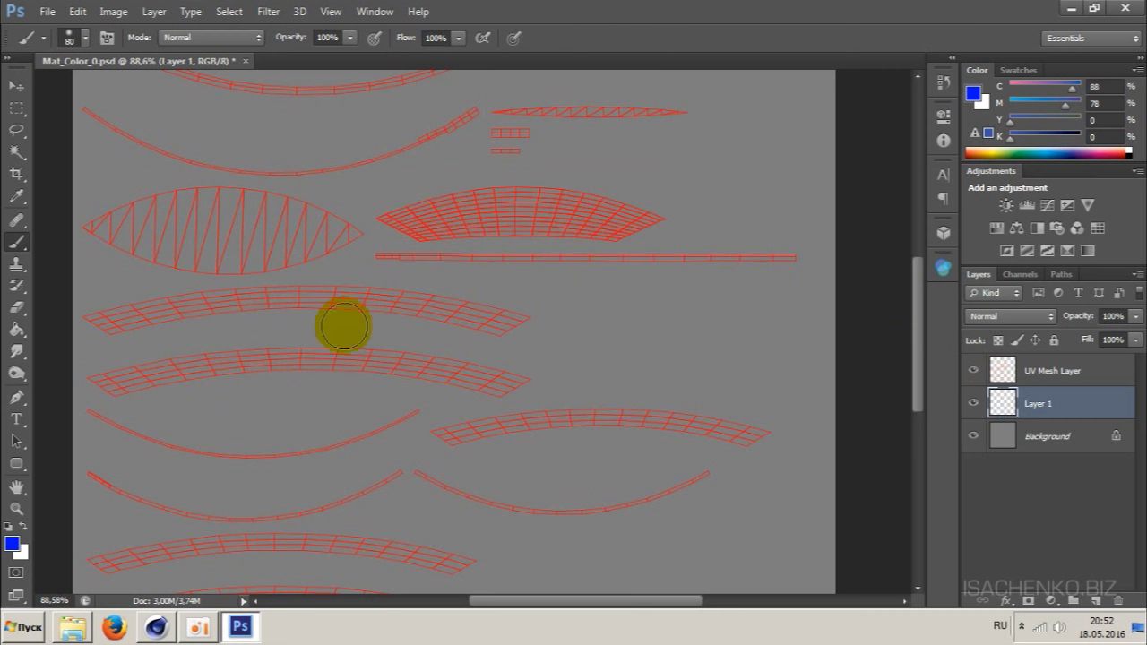
key(bracketright)
mouse_move(256, 363)
mouse_down()
mouse_move(456, 377)
mouse_move(164, 379)
mouse_up()
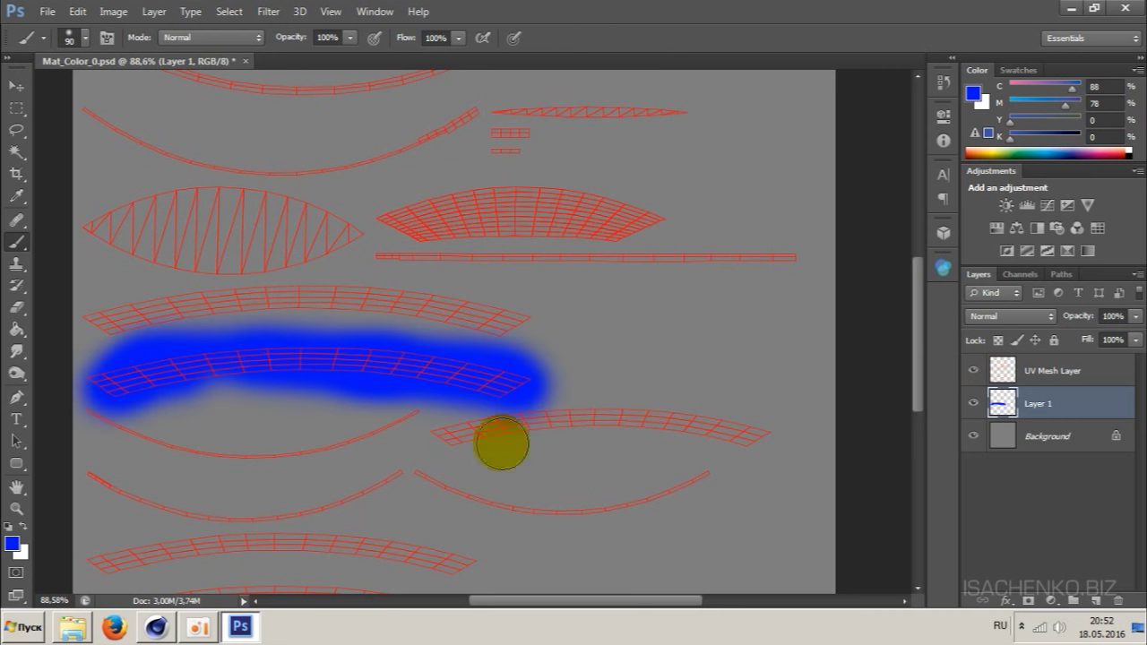
mouse_move(455, 441)
mouse_down()
mouse_move(551, 398)
mouse_move(566, 415)
mouse_move(548, 422)
mouse_move(729, 448)
mouse_move(743, 437)
mouse_up()
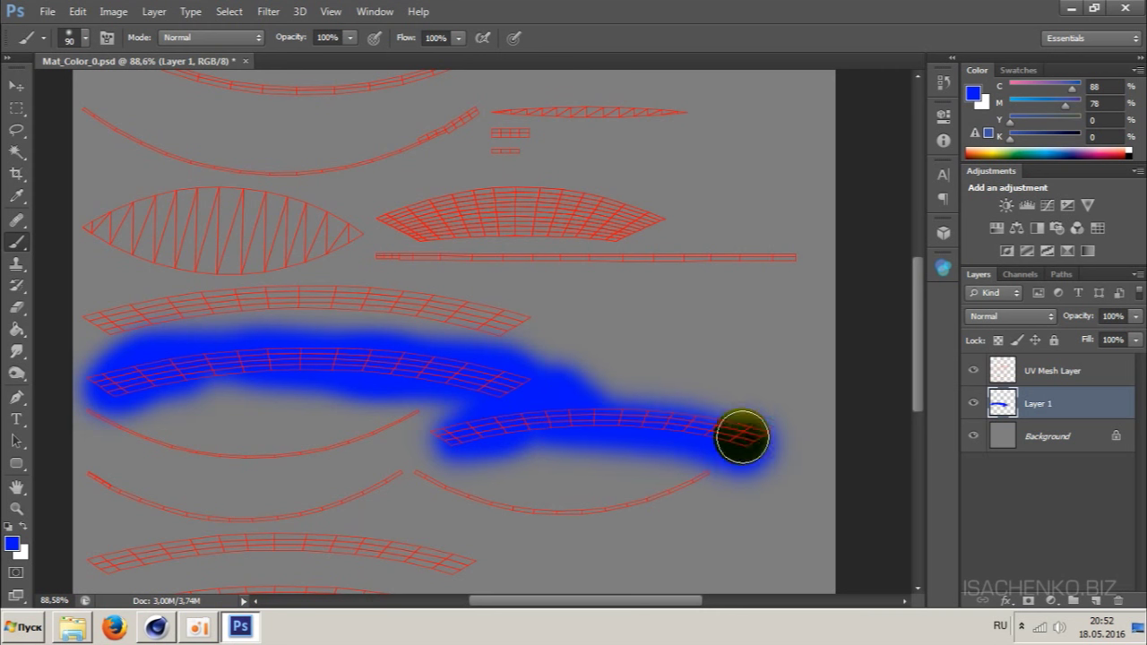
mouse_move(494, 336)
mouse_down()
mouse_move(449, 318)
mouse_move(159, 307)
mouse_move(101, 323)
mouse_up()
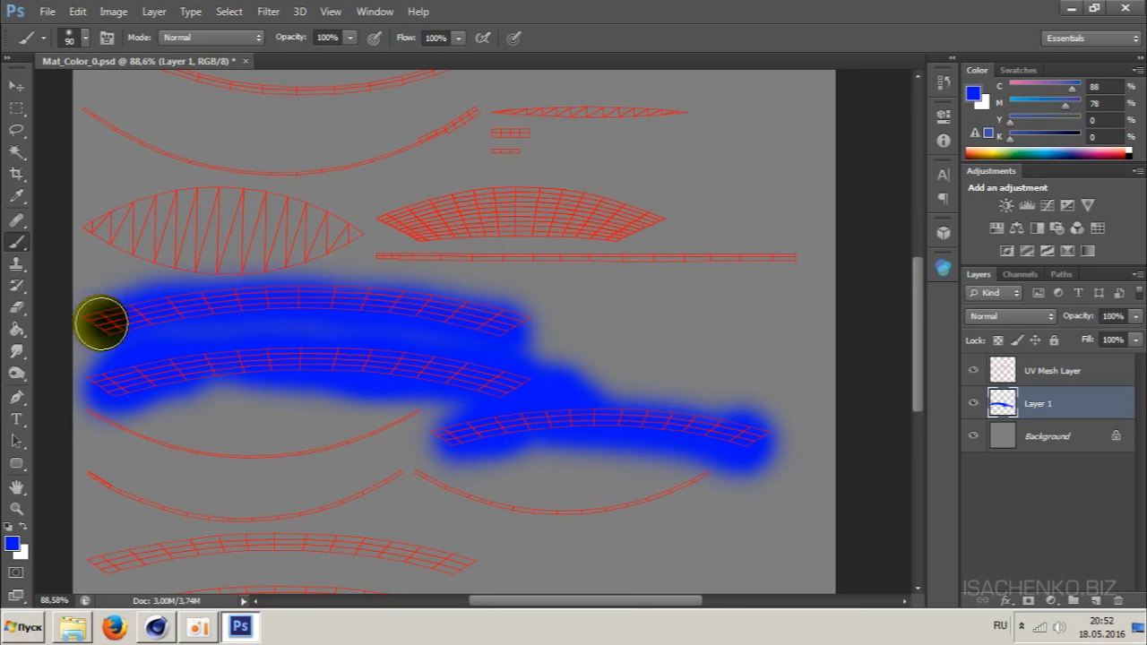
mouse_move(87, 225)
mouse_down()
mouse_move(166, 236)
mouse_move(197, 257)
mouse_move(319, 235)
mouse_move(205, 194)
mouse_up()
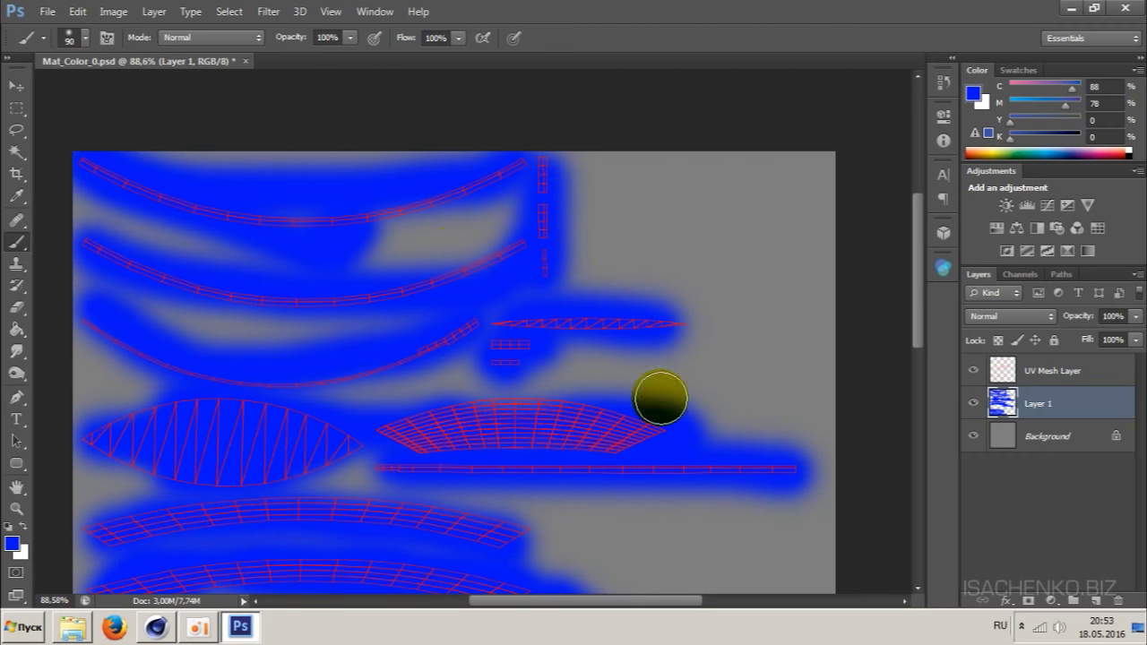
- Delete the UV Mesh Layer from the Layers panel
scroll(661, 399, down, 1)
scroll(609, 435, down, 2)
scroll(696, 435, down, 2)
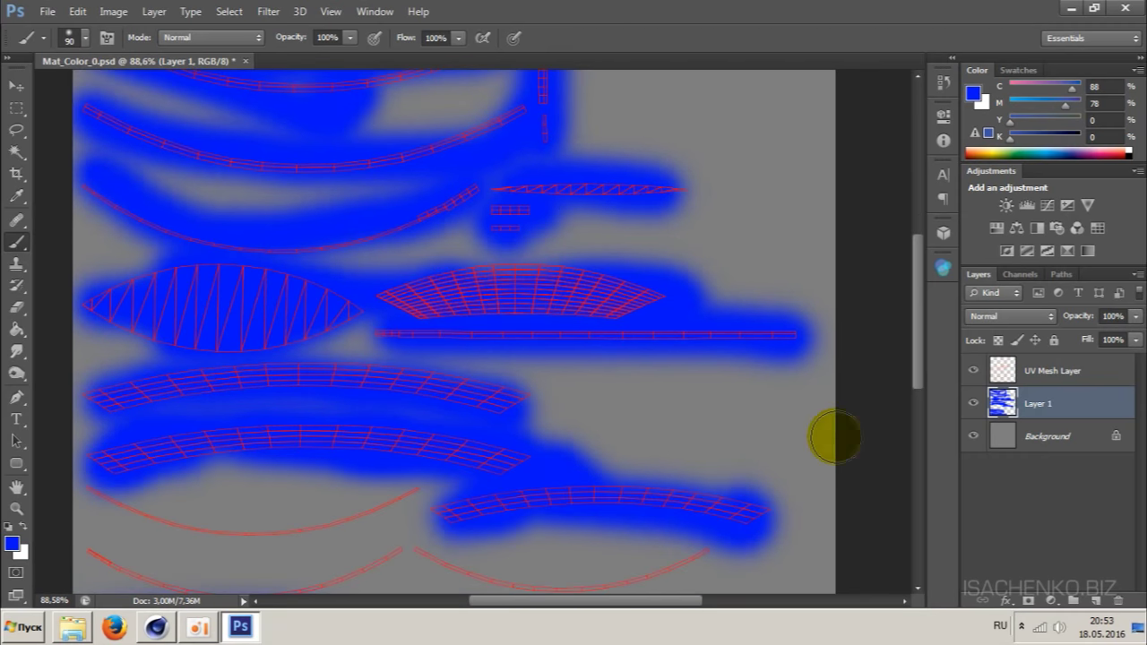
click(1066, 383)
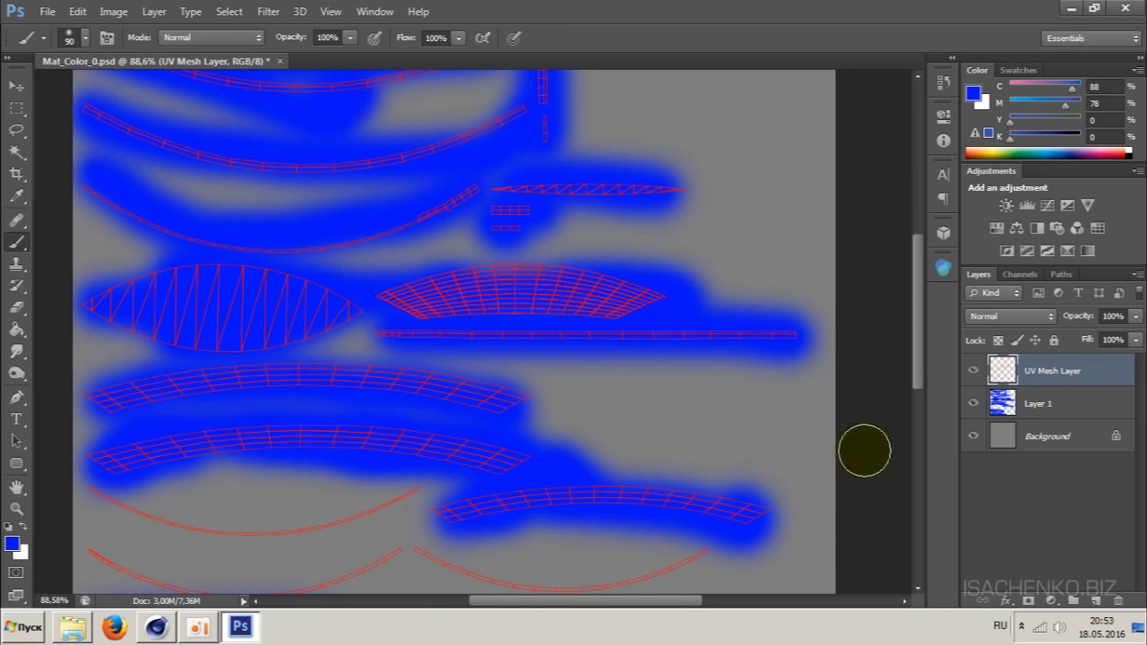
key(Delete)
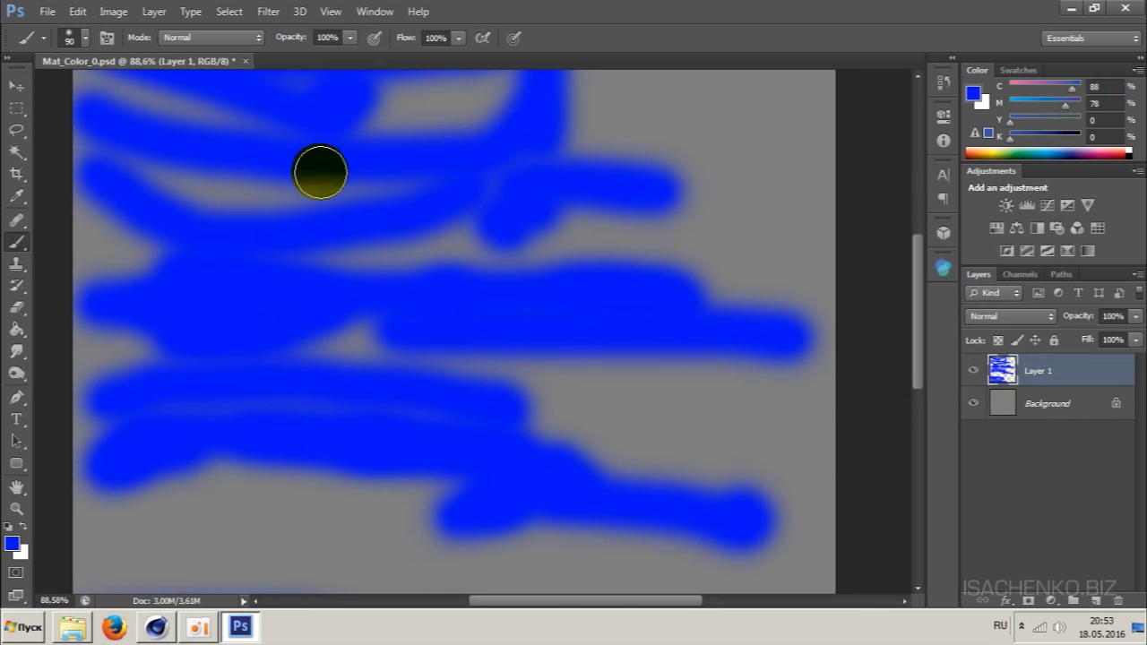
- Save Mat_Color_0.psd and quit Photoshop
click(48, 12)
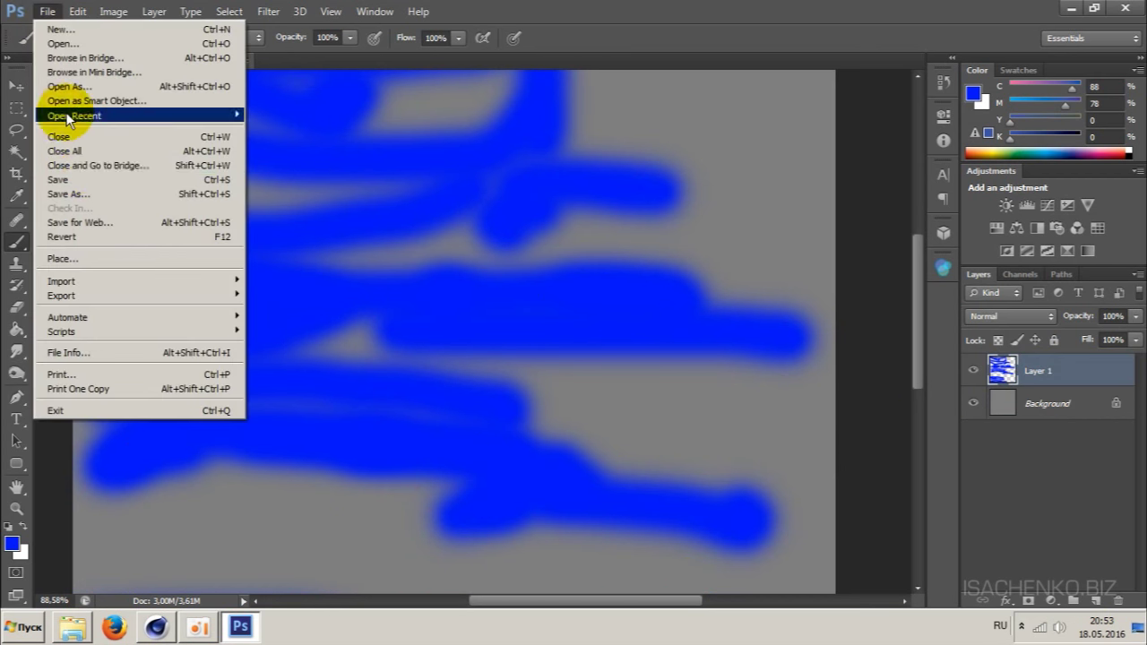
click(78, 180)
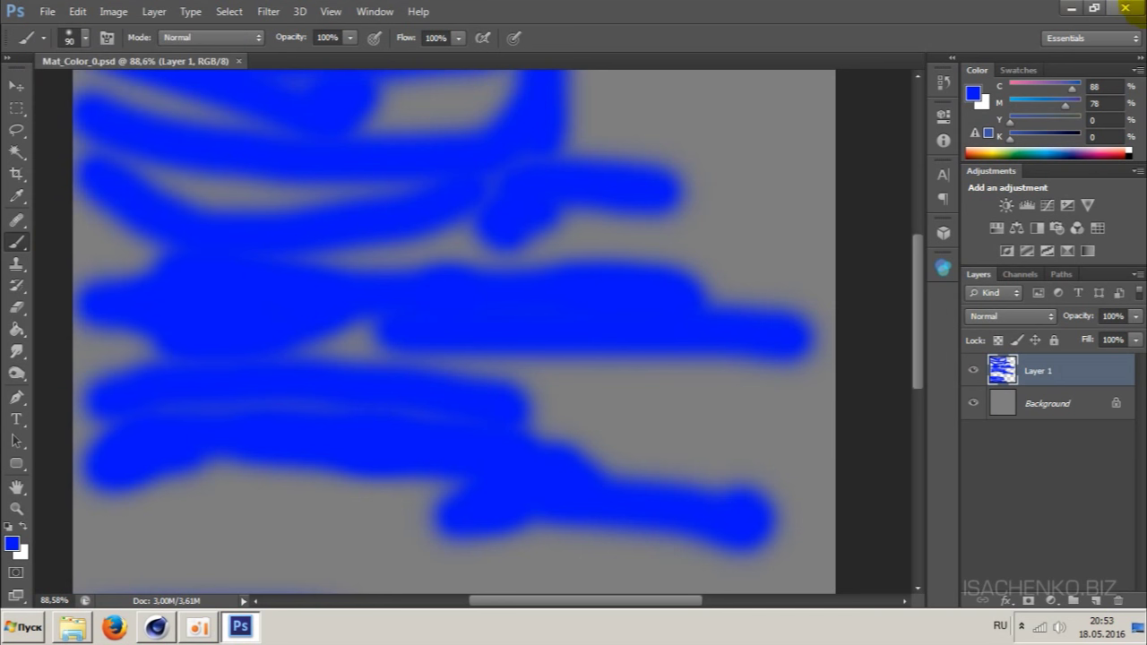
click(1132, 8)
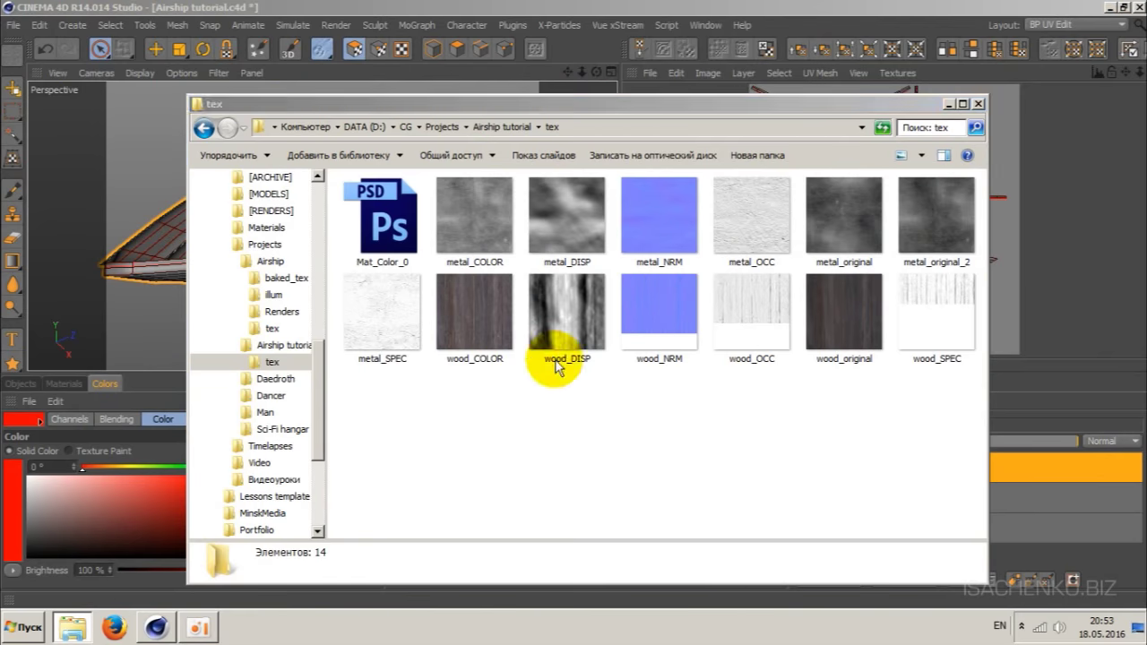
- Back in Cinema 4D, open the Gondola's Mat material settings from its texture tag
click(812, 11)
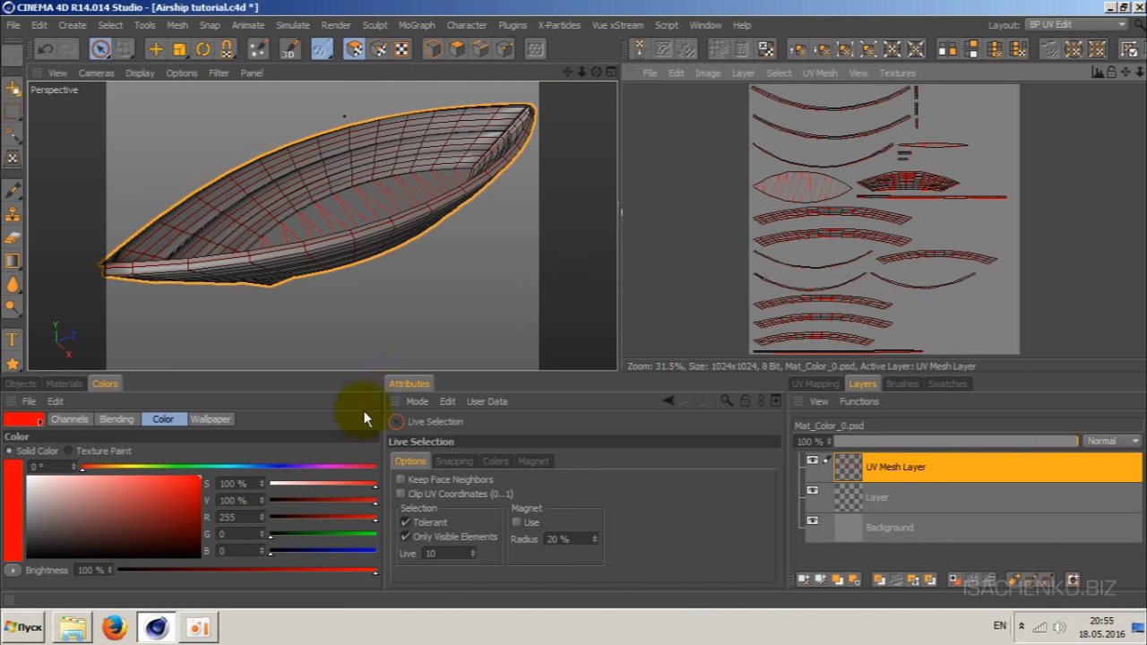
click(19, 384)
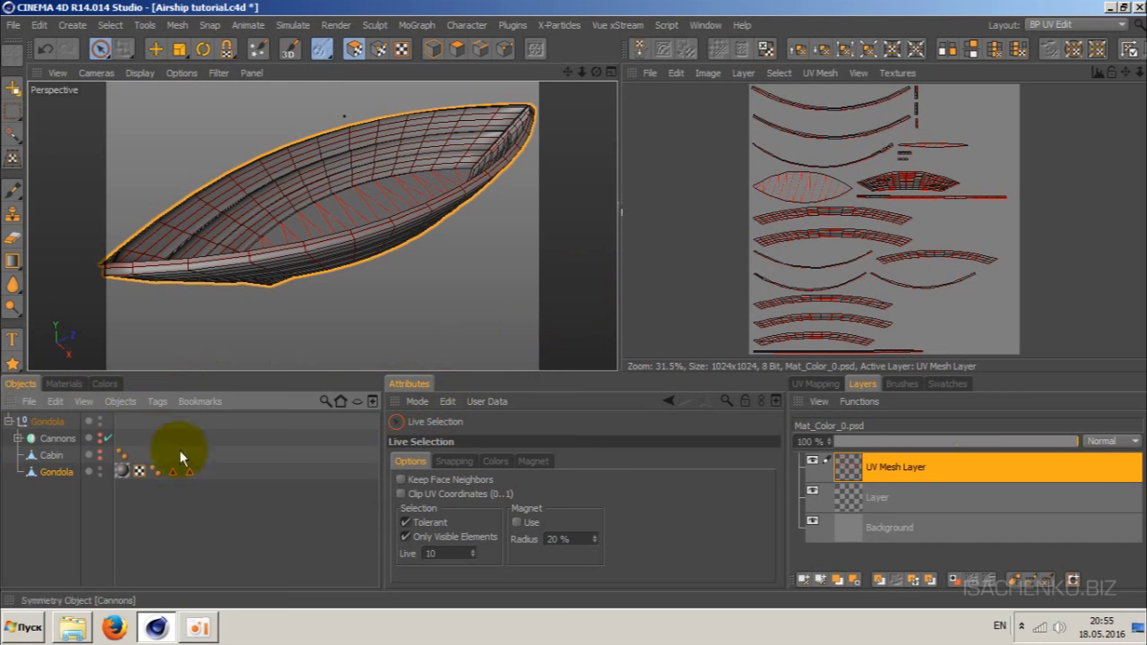
click(124, 472)
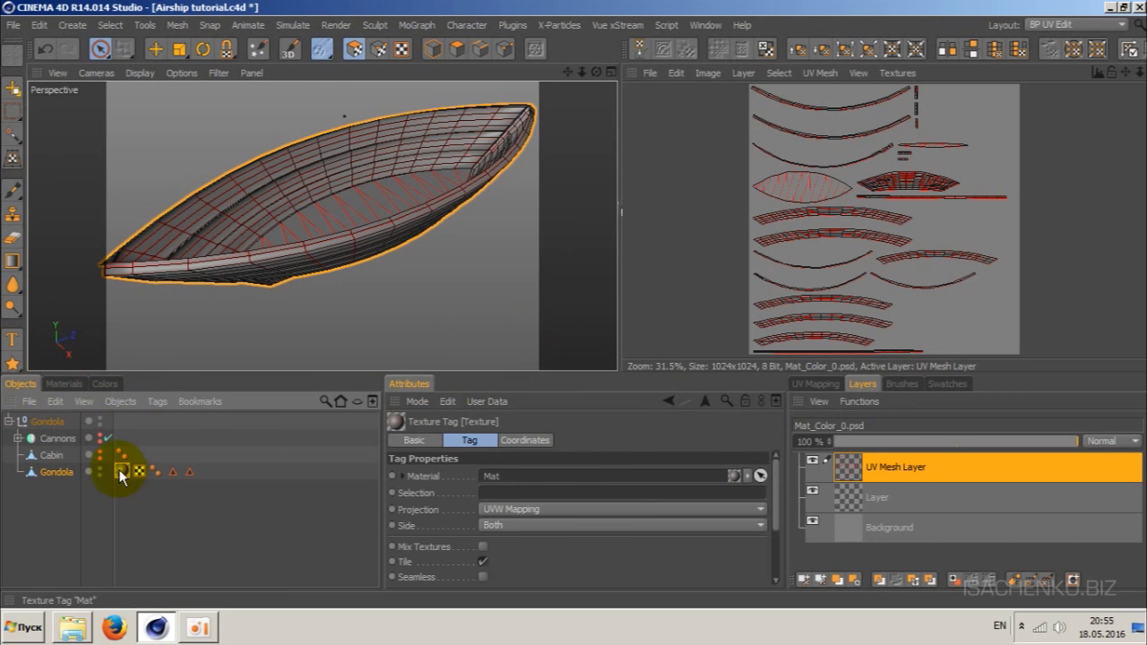
double_click(123, 472)
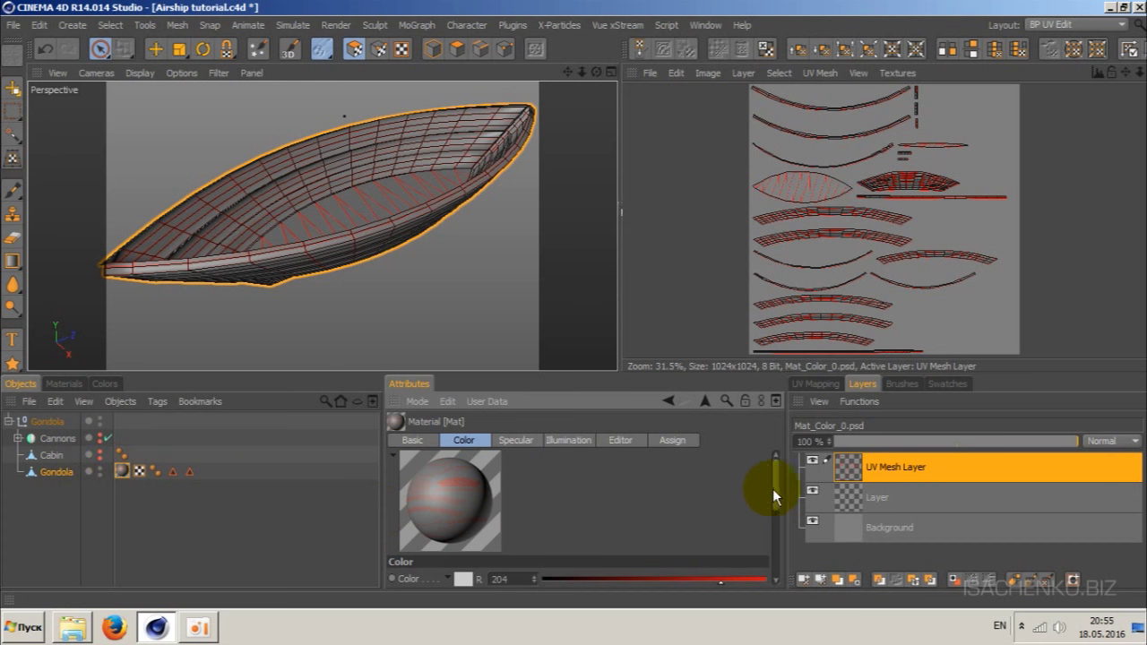
drag(776, 485, 779, 544)
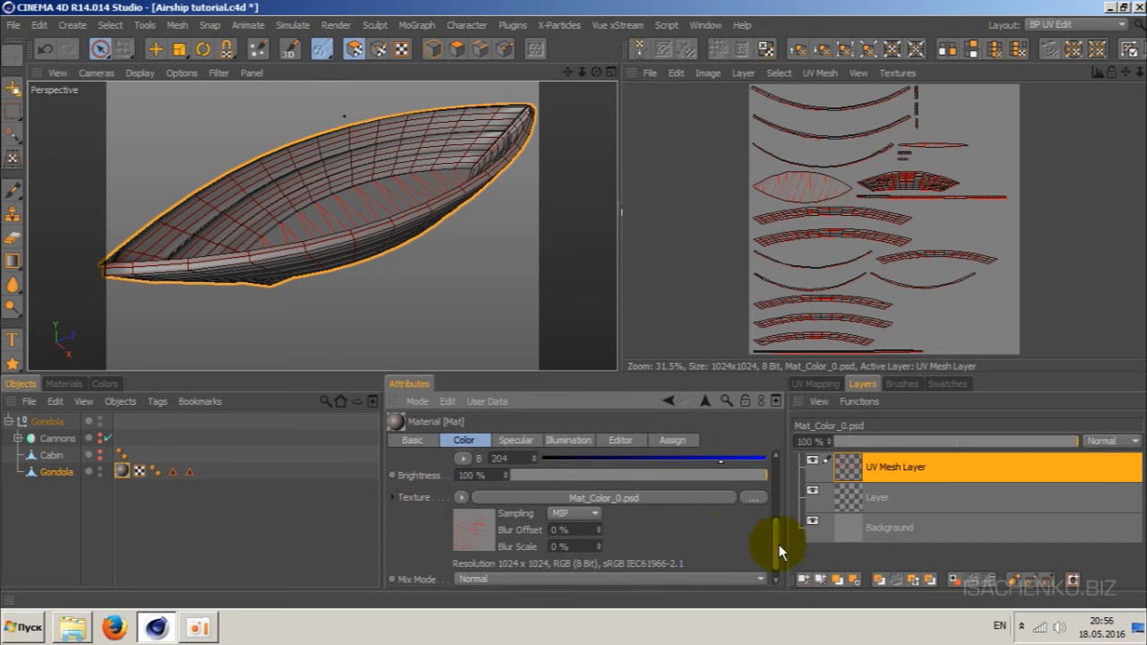
- Reload the colour texture from the saved Mat_Color_0.psd, confirm reverting, and view the blue hull
click(462, 499)
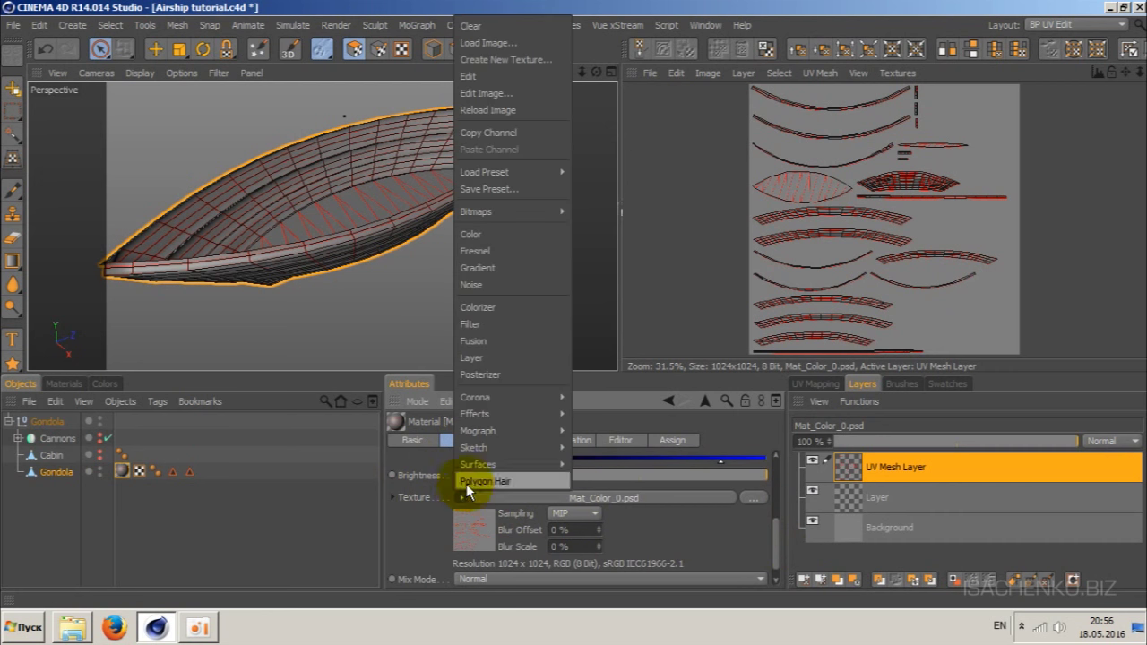
click(490, 110)
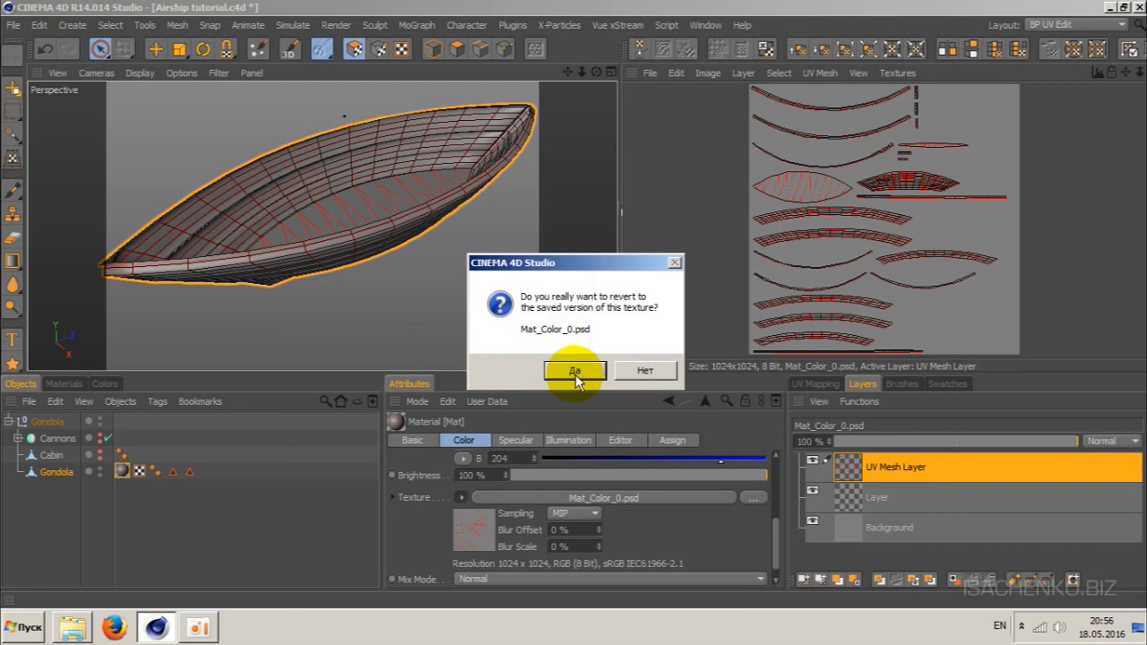
click(575, 371)
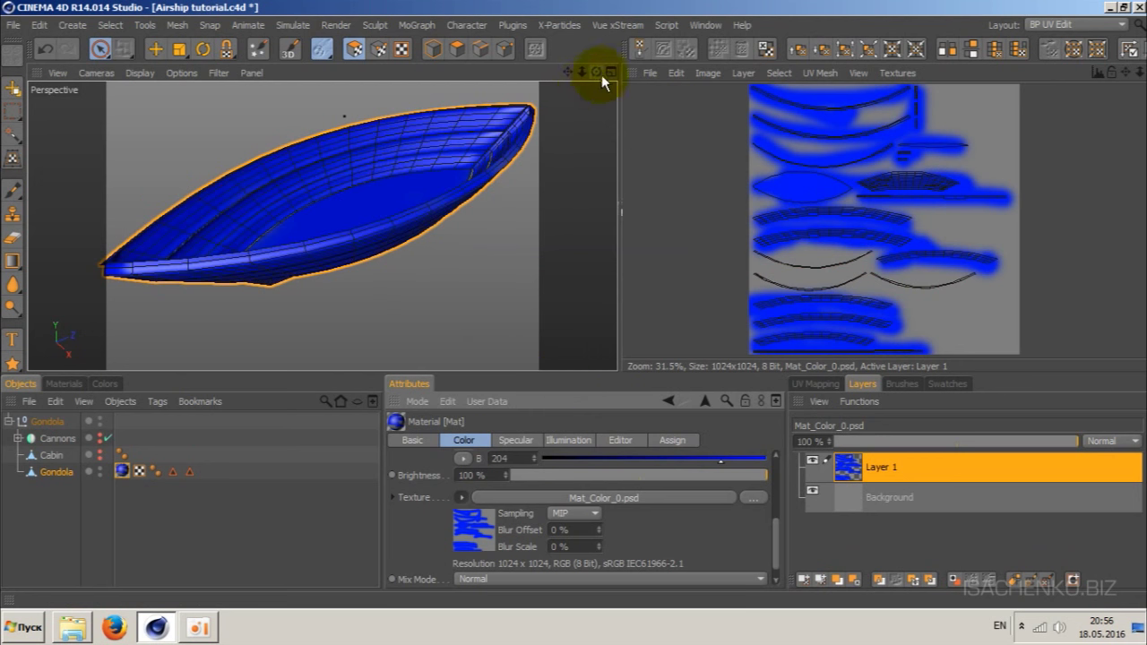
drag(601, 75, 514, 194)
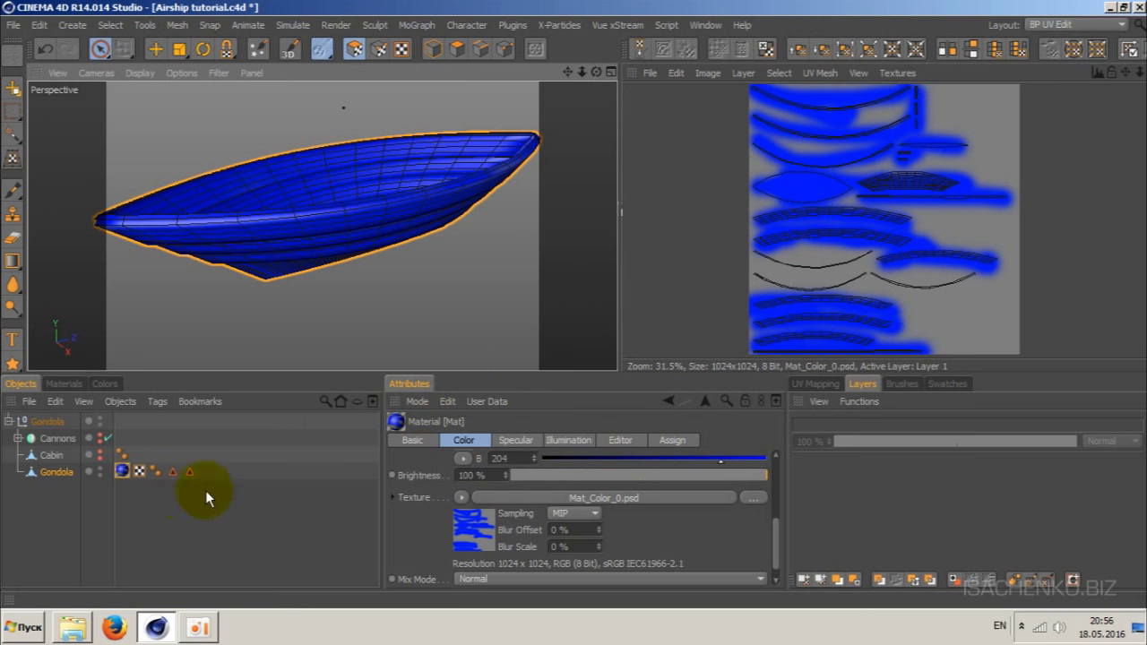
- Delete the Gondola's Texture tag and UVW tag, then pick Standard from the layouts list
click(122, 471)
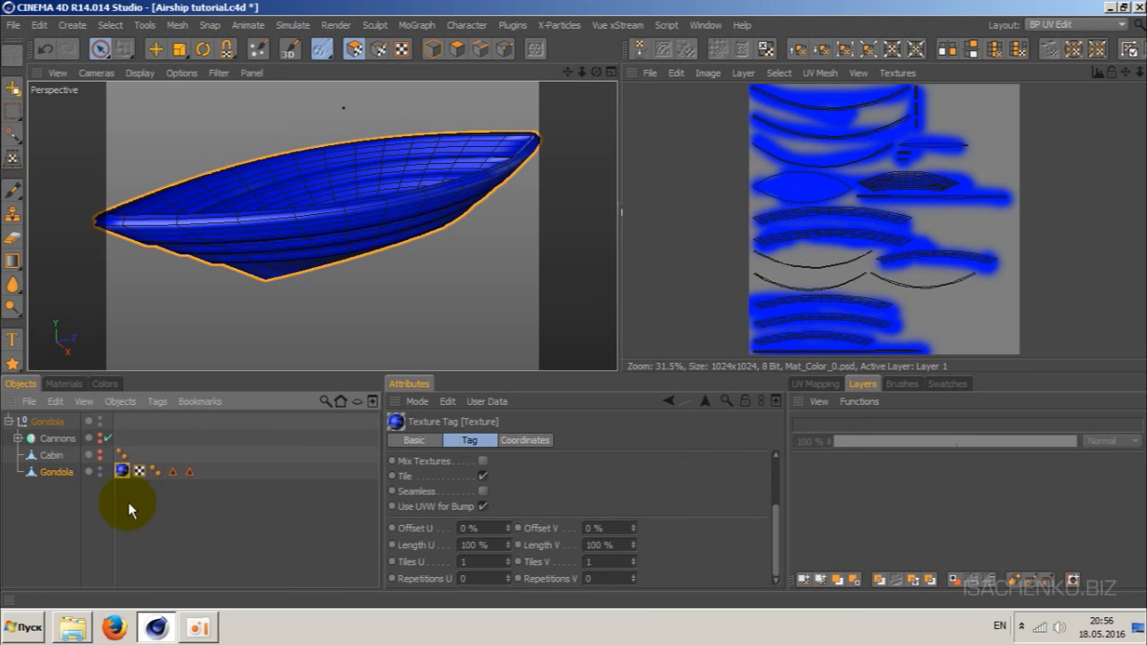
key(Delete)
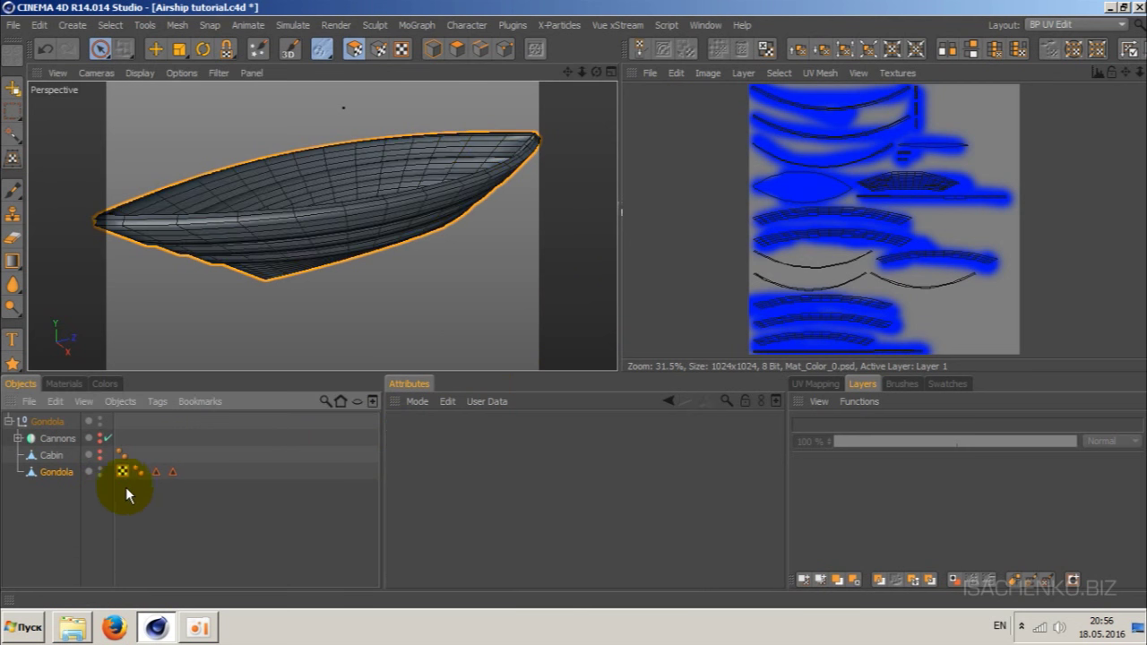
click(122, 470)
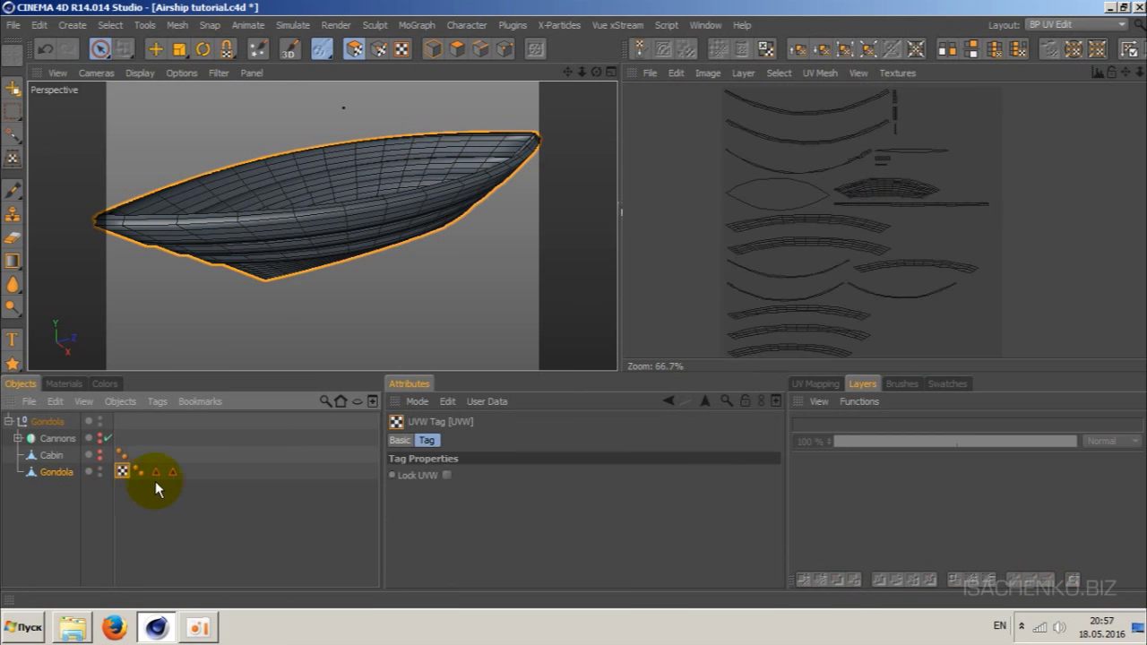
key(Delete)
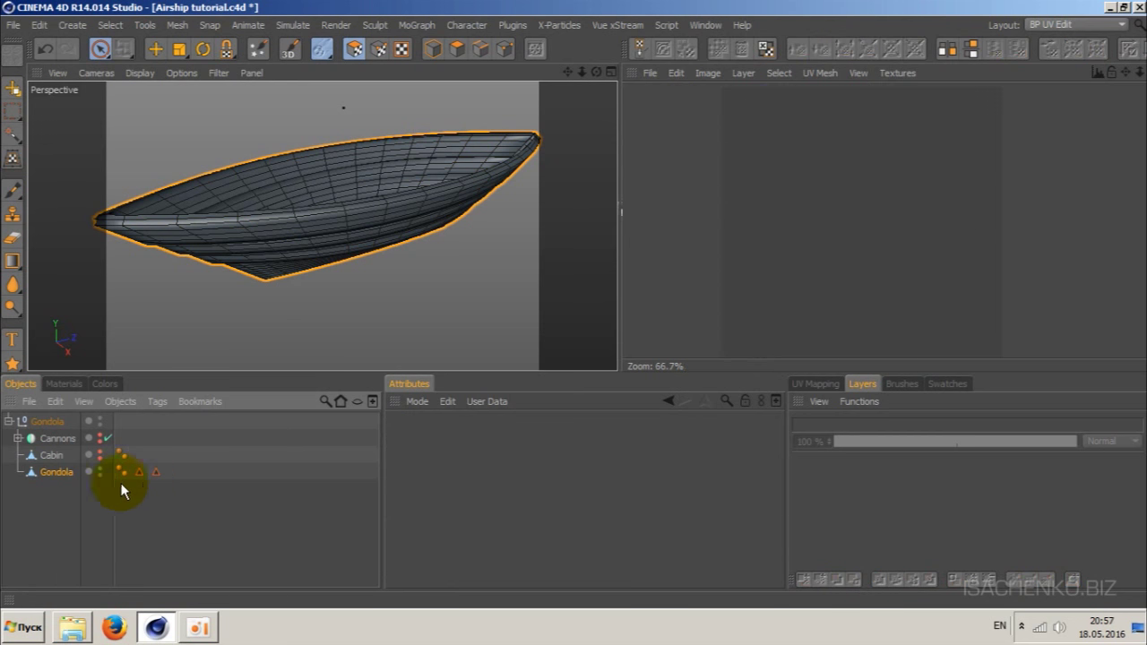
click(1063, 27)
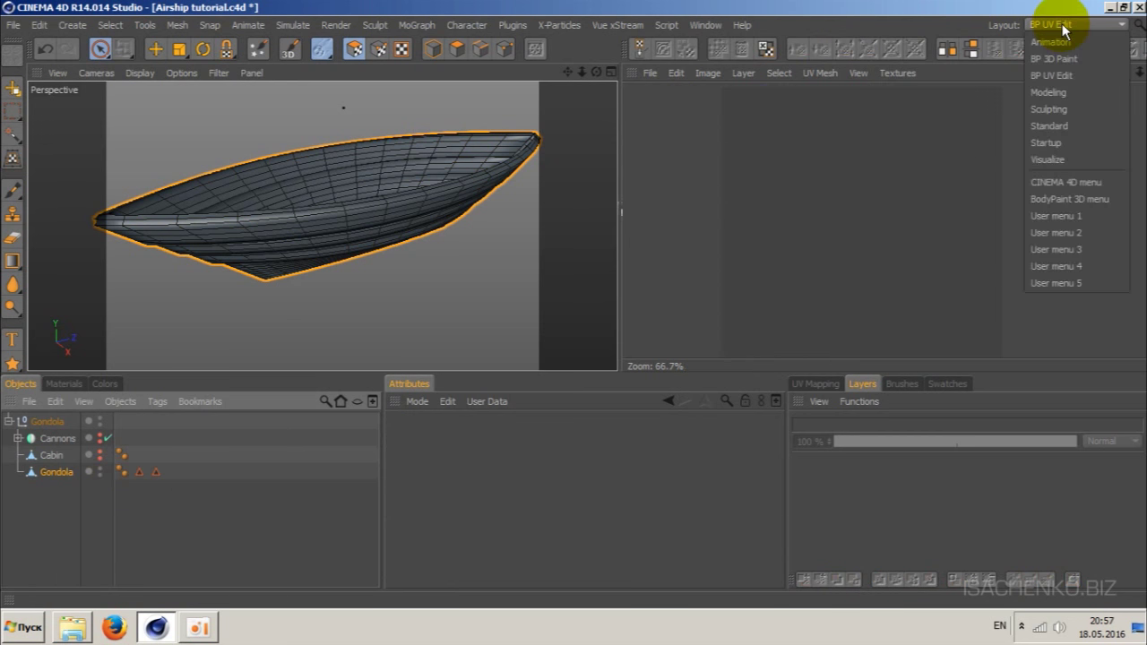
click(1069, 126)
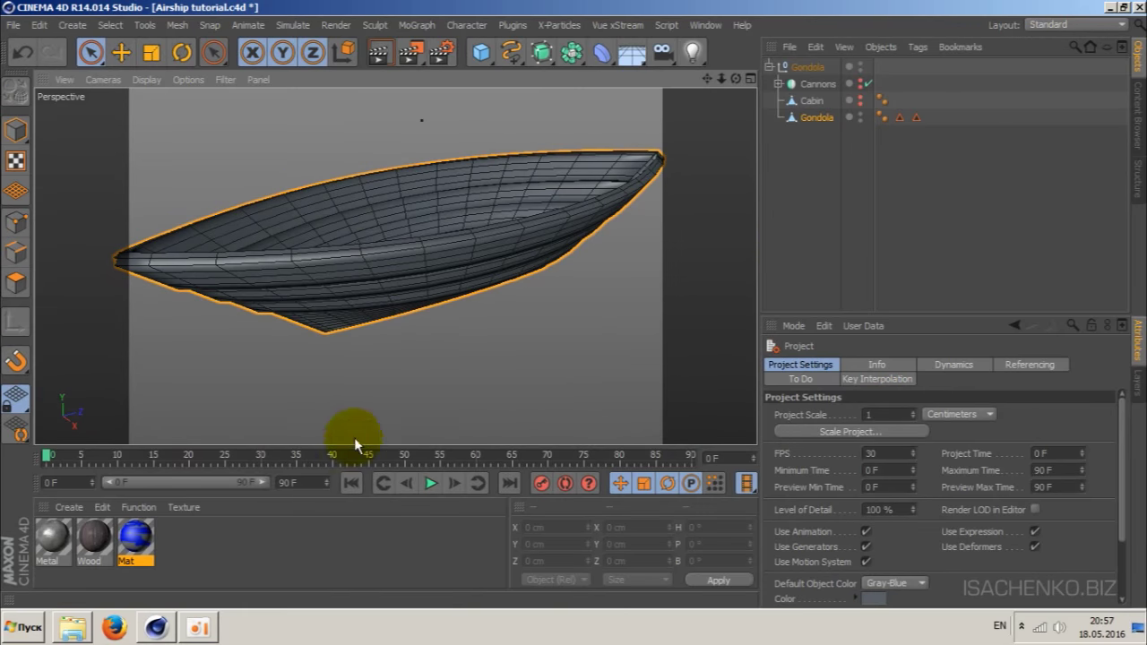
- Delete the Mat material, drag Wood onto the Gondola, and orbit to check the planked hull
click(136, 538)
key(Delete)
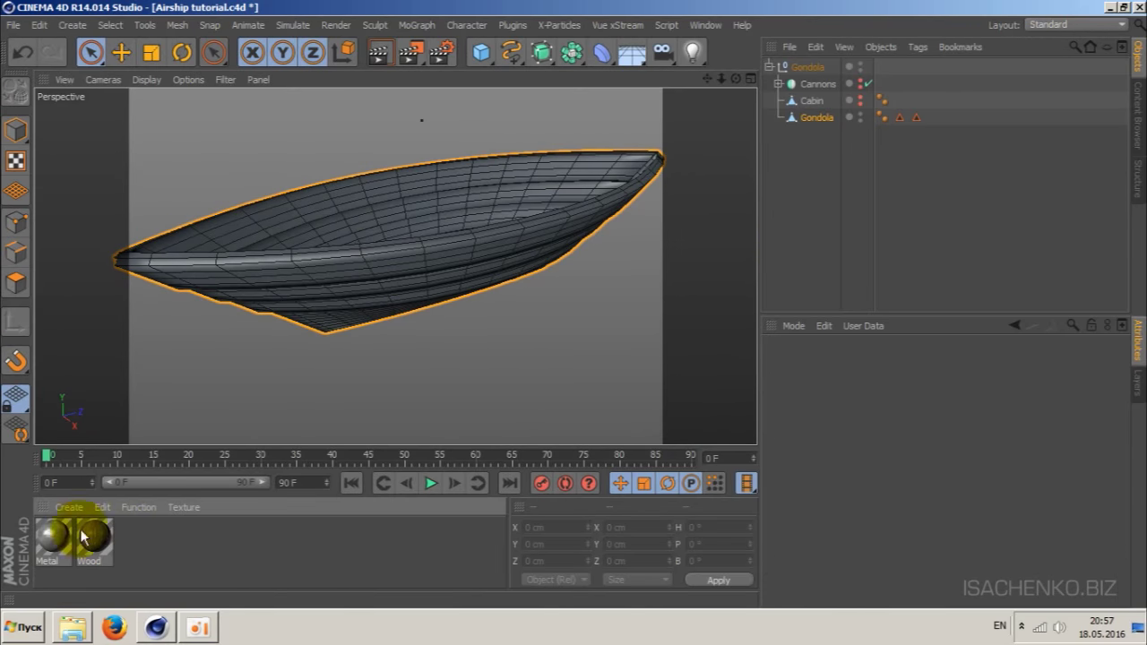
mouse_move(95, 538)
mouse_down()
mouse_move(166, 536)
mouse_move(817, 118)
mouse_up()
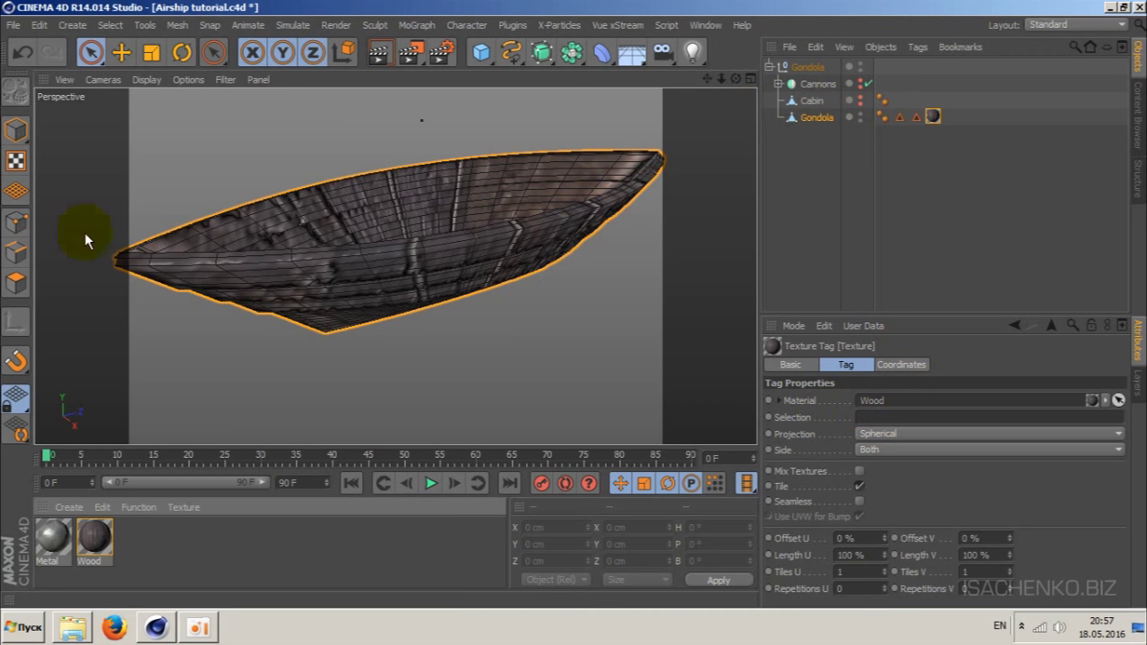
click(915, 116)
drag(736, 79, 681, 153)
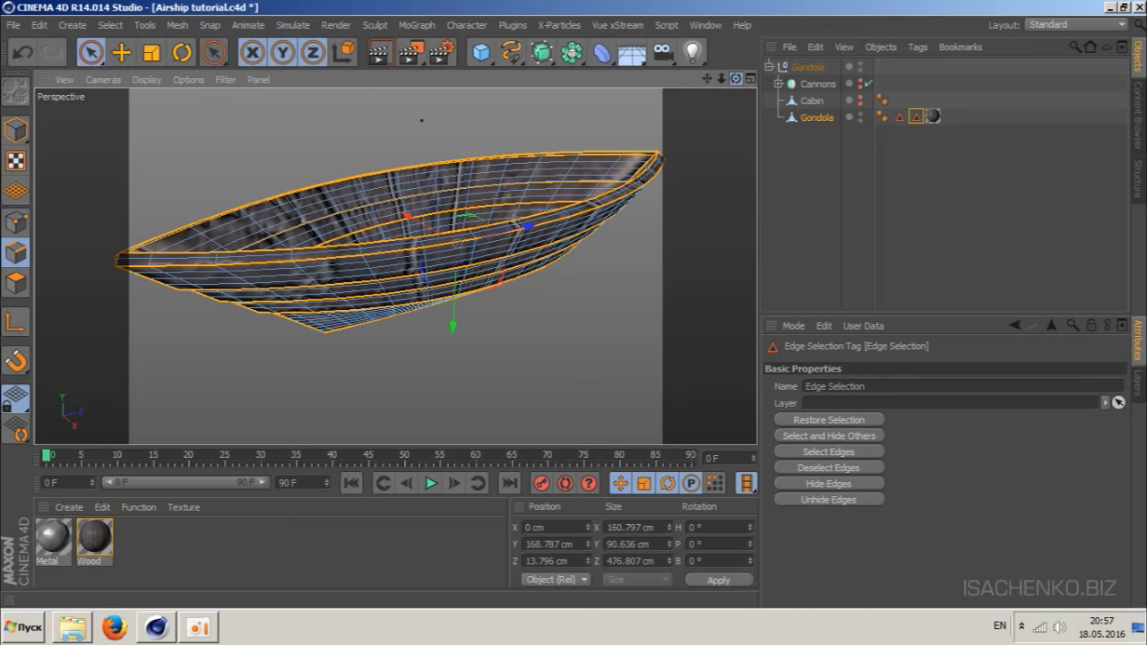
mouse_move(394, 265)
mouse_down()
mouse_move(738, 80)
mouse_move(709, 94)
mouse_up()
click(1087, 25)
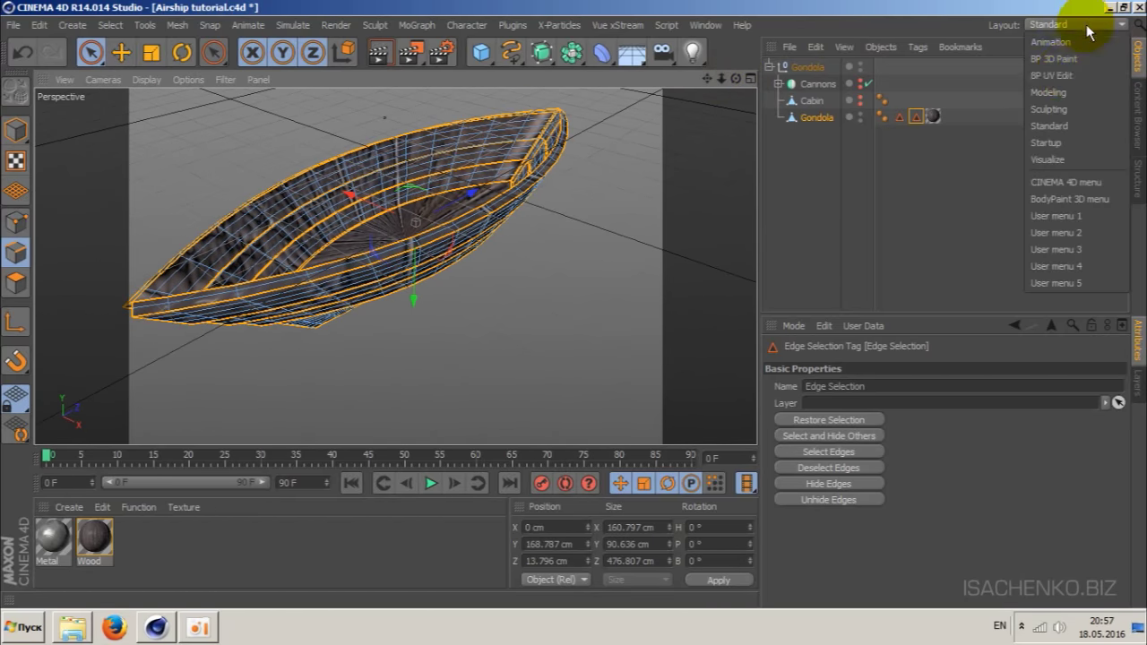
- In BP UV Edit, run the Paint Setup Wizard on Gondola only to create UVs with wood_COLOR loaded
click(1068, 75)
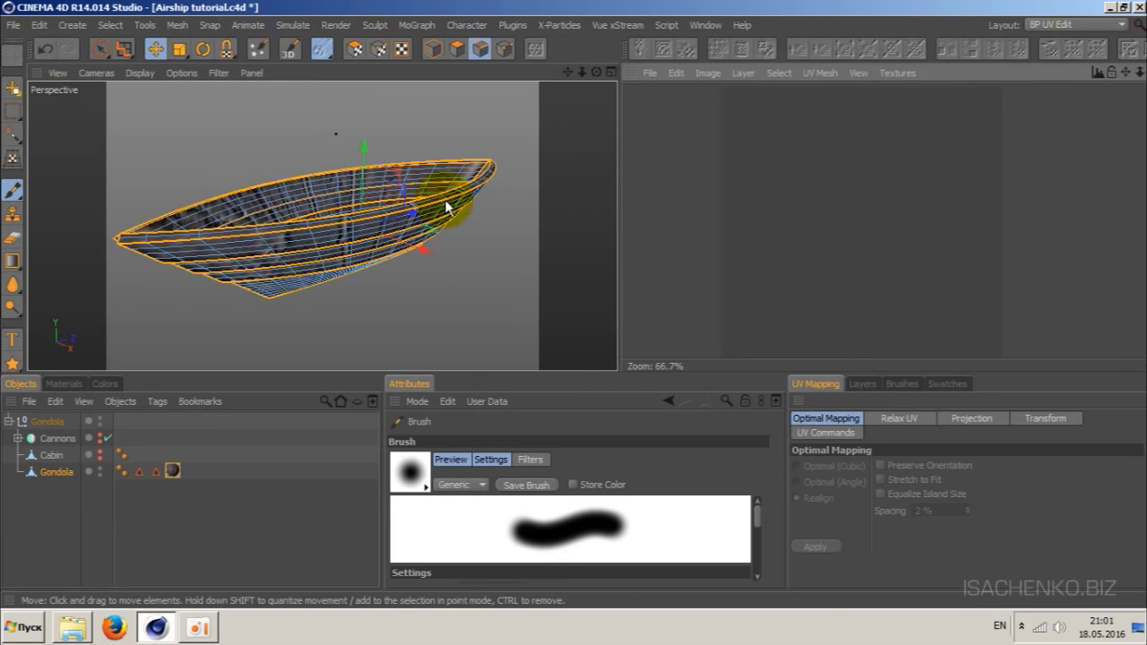
click(258, 50)
click(381, 88)
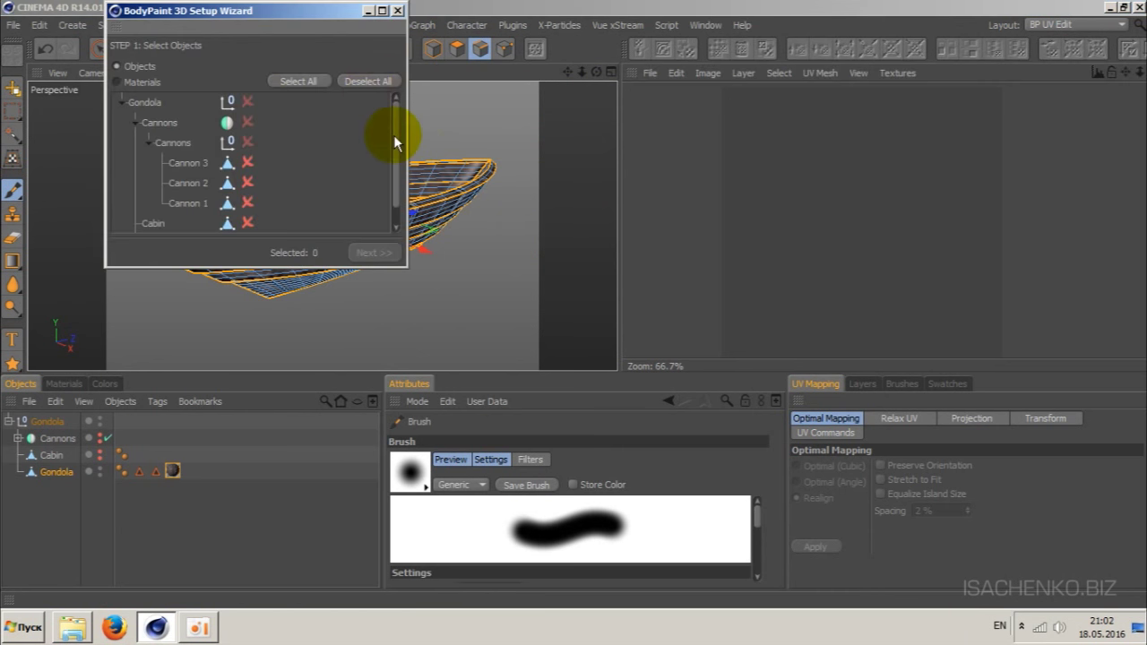
scroll(395, 137, down, 1)
click(249, 223)
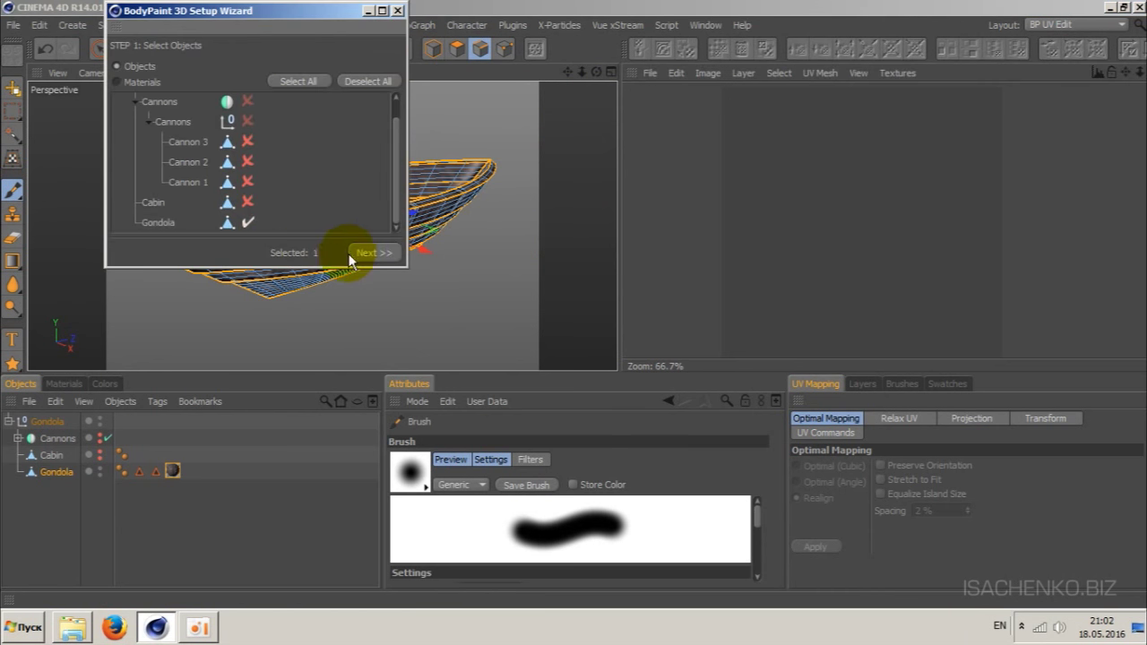
click(364, 252)
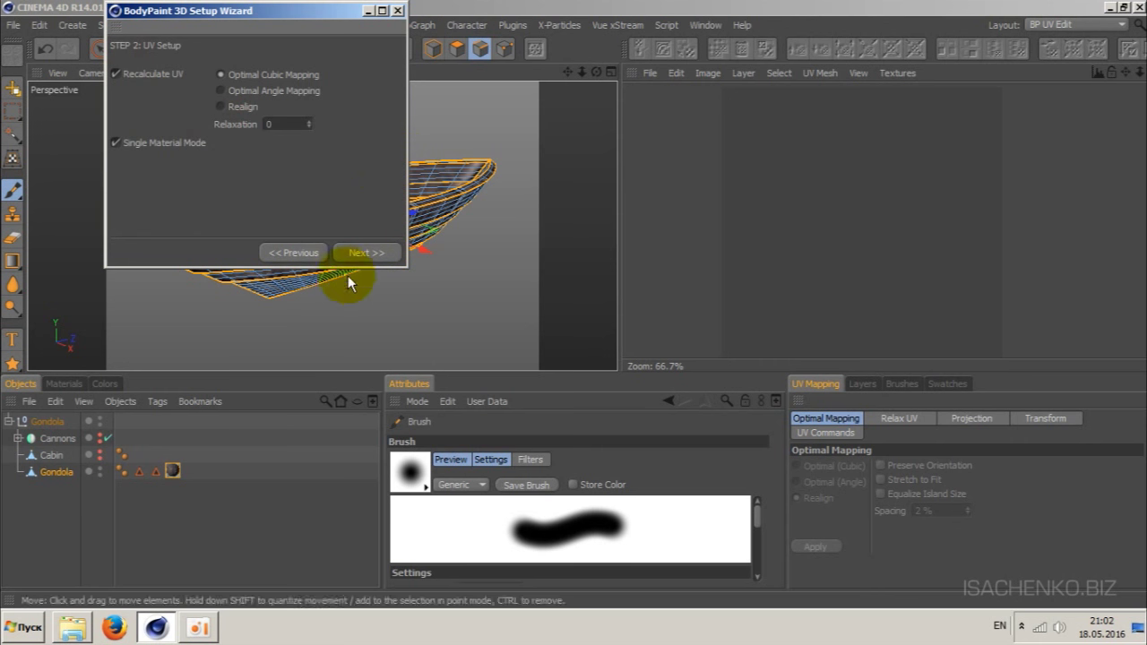
click(359, 254)
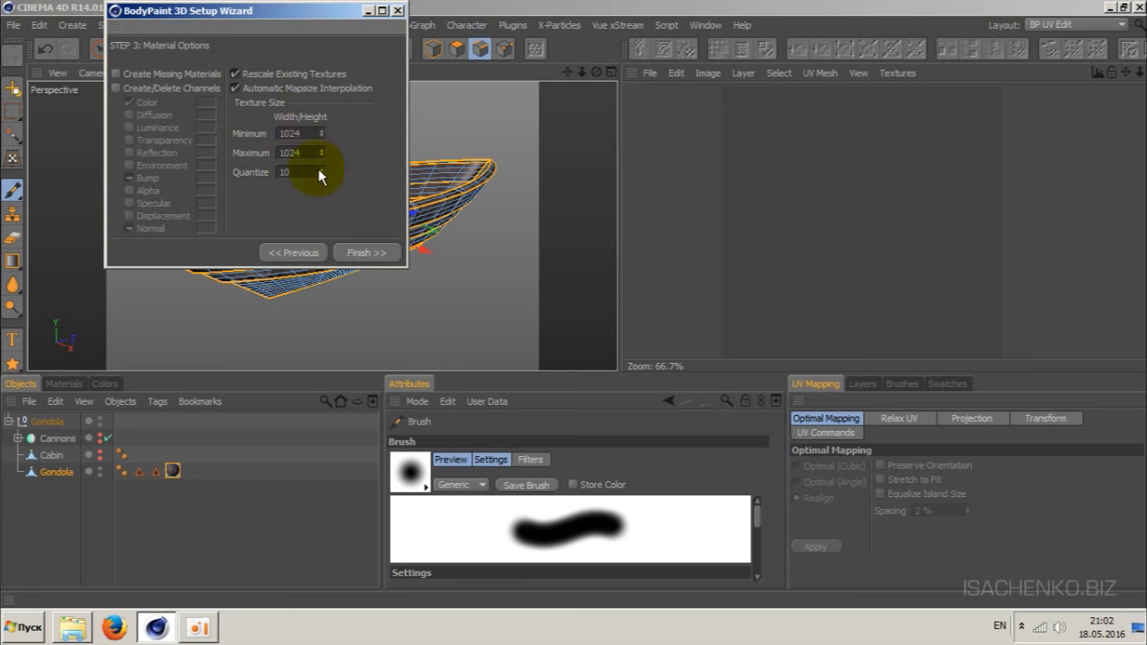
click(364, 257)
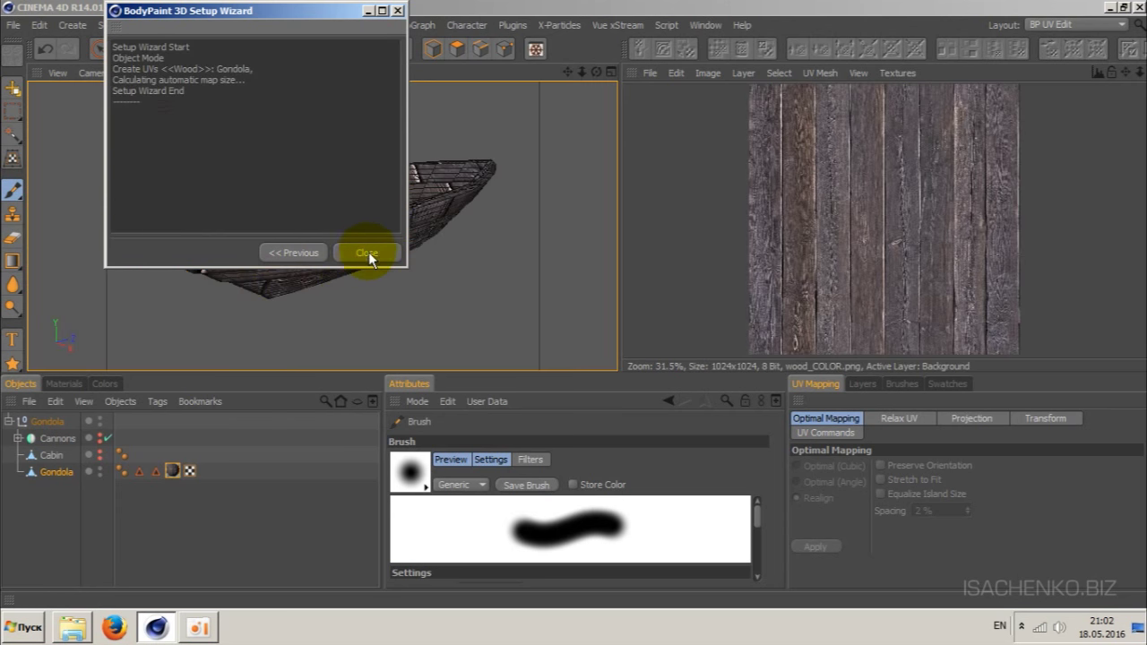
click(368, 252)
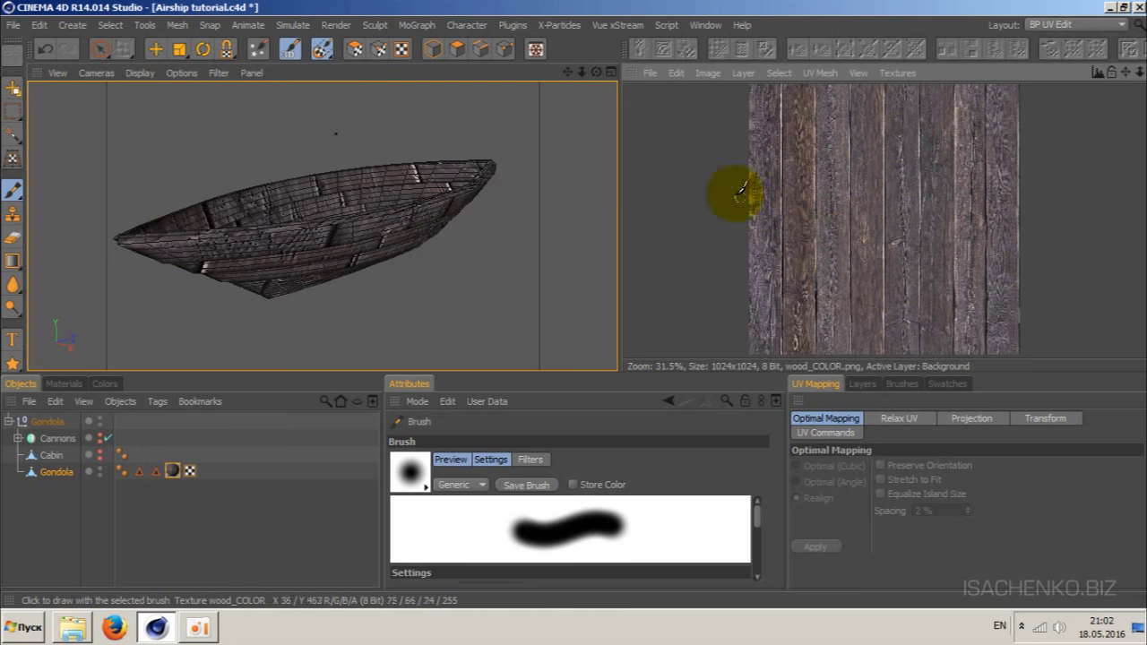
- Close all textures in the texture view and enable UV Polygon Edit mode
click(649, 73)
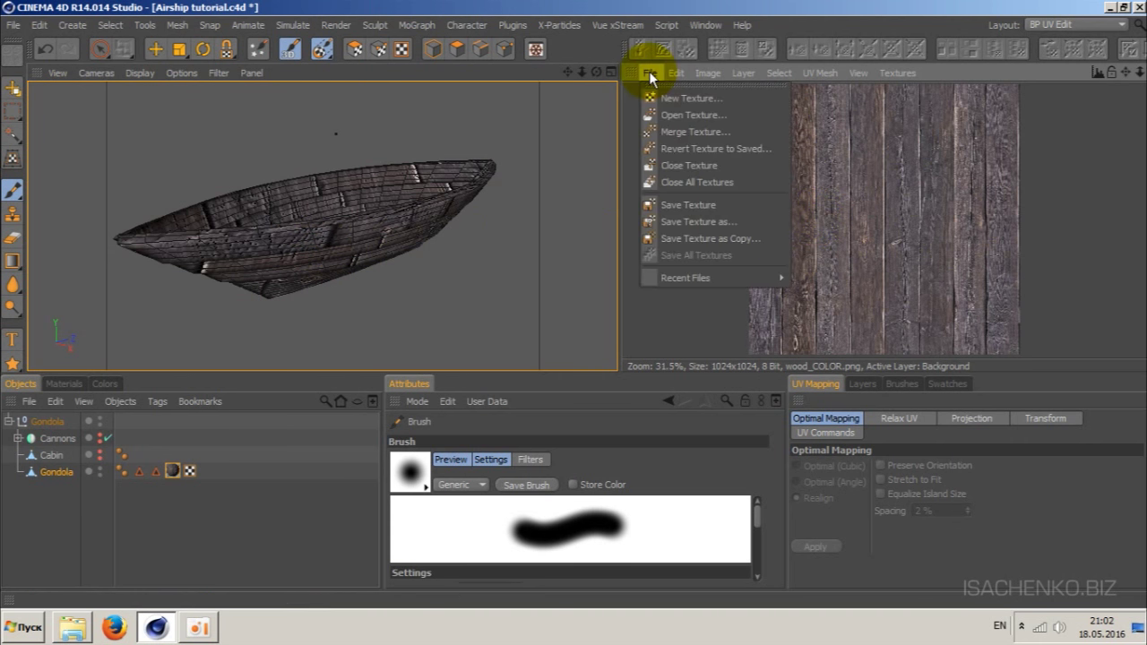
click(696, 182)
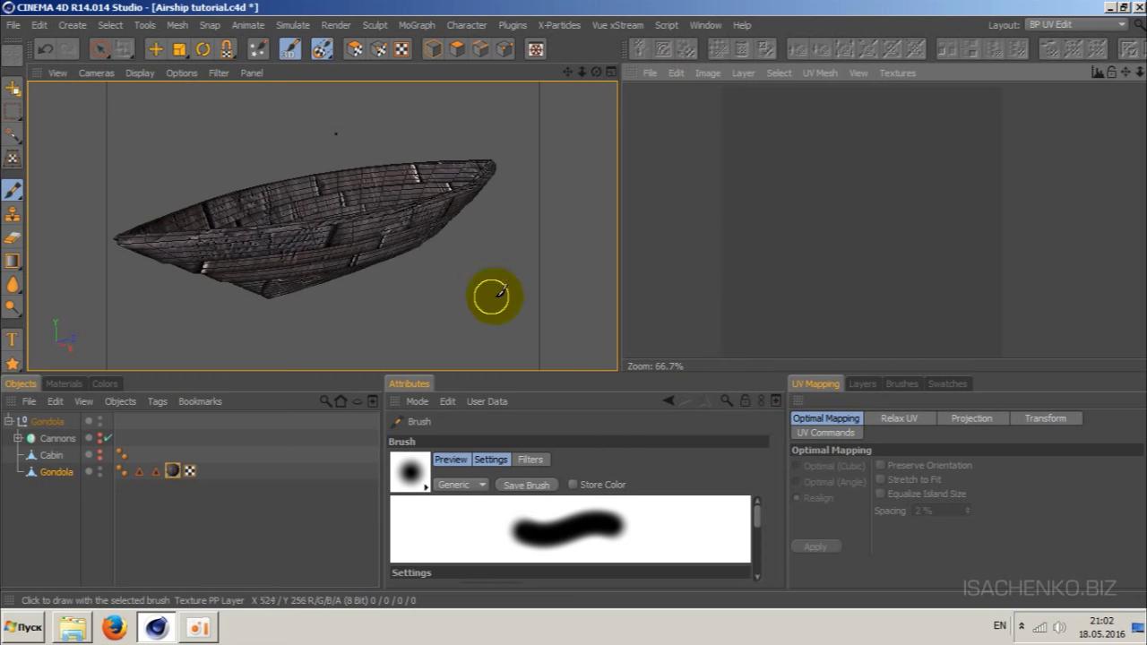
click(353, 50)
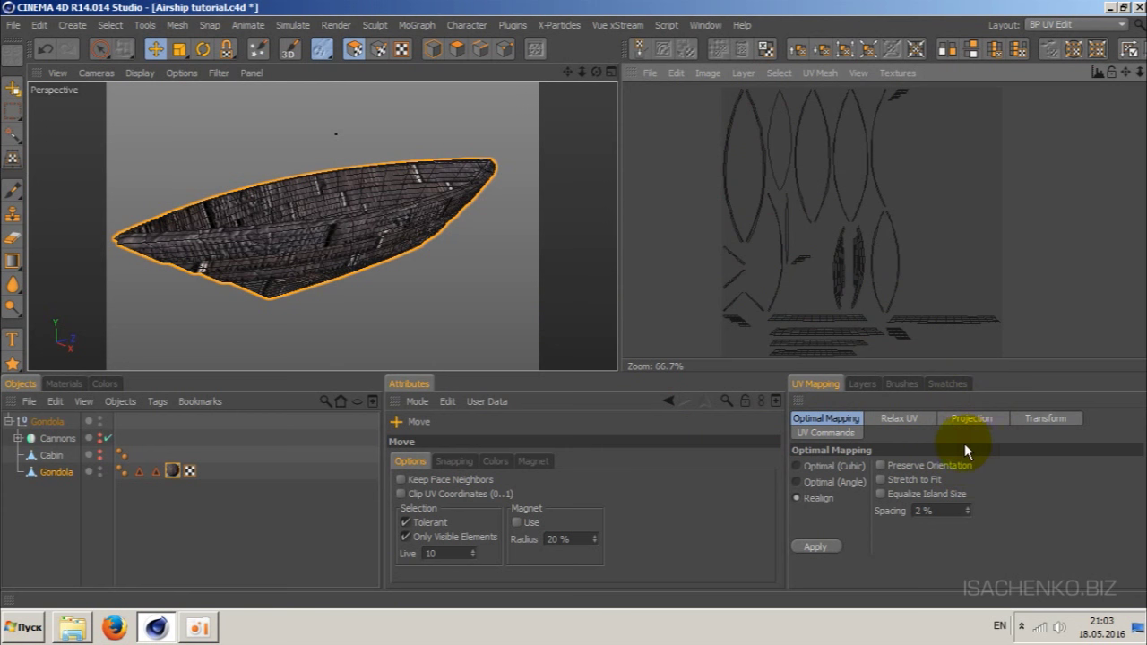
- Apply a Flat projection to the Gondola's UVs
click(974, 418)
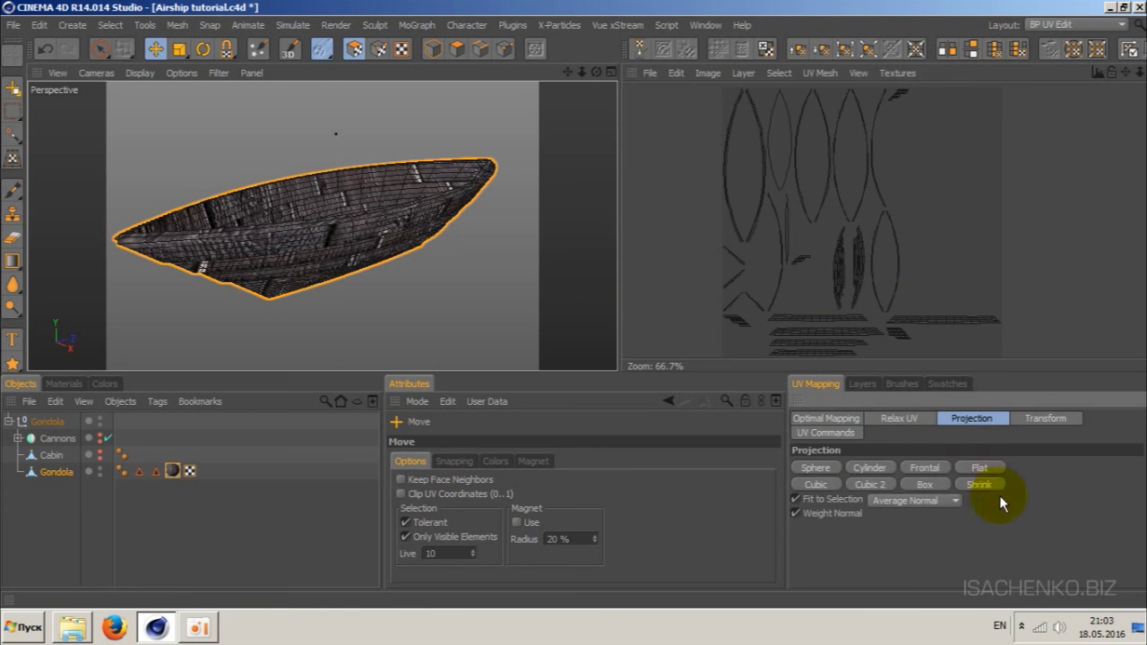
mouse_move(583, 71)
mouse_down()
mouse_move(538, 72)
mouse_move(565, 71)
mouse_up()
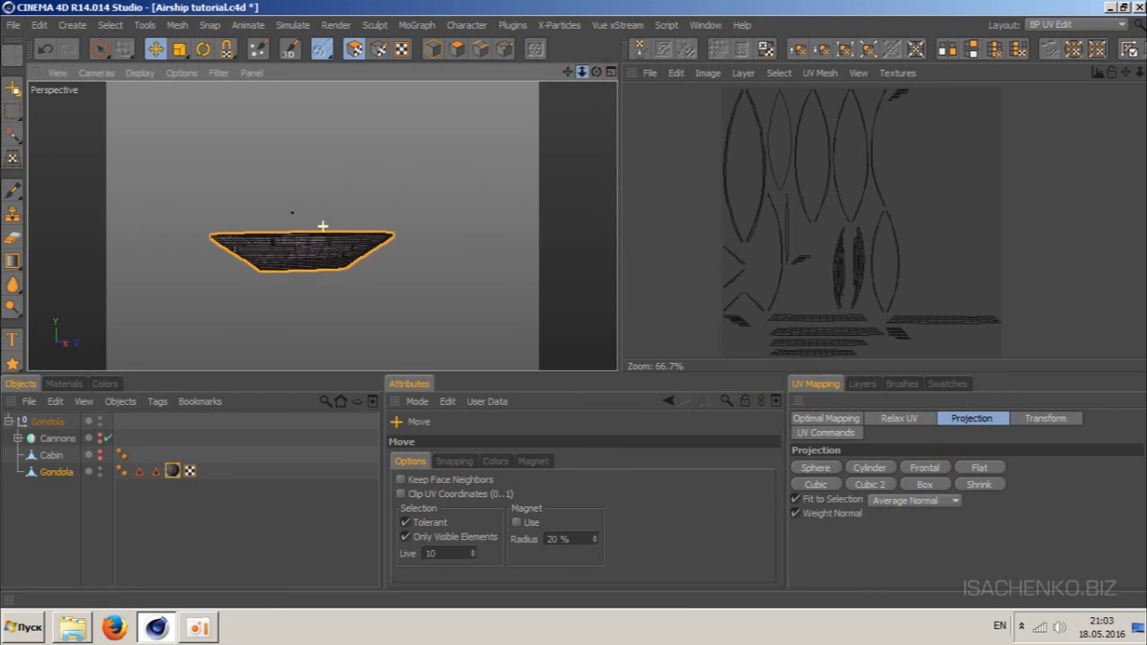
click(980, 467)
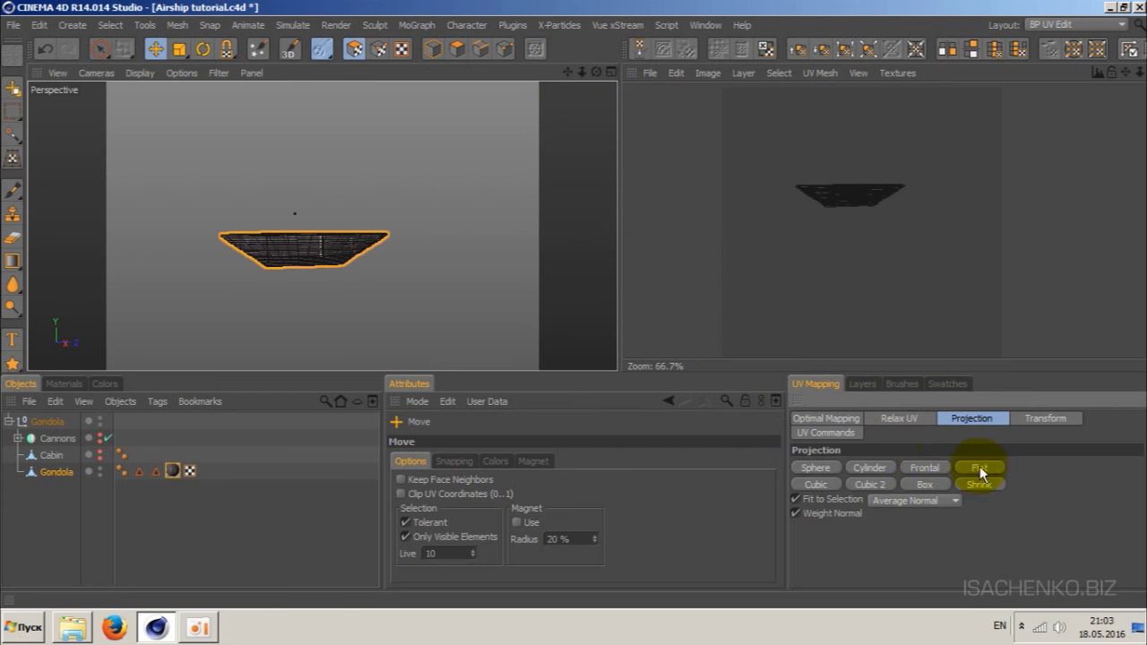
- Apply Optimal Mapping to the UVs and inspect the textured bow up close
click(898, 416)
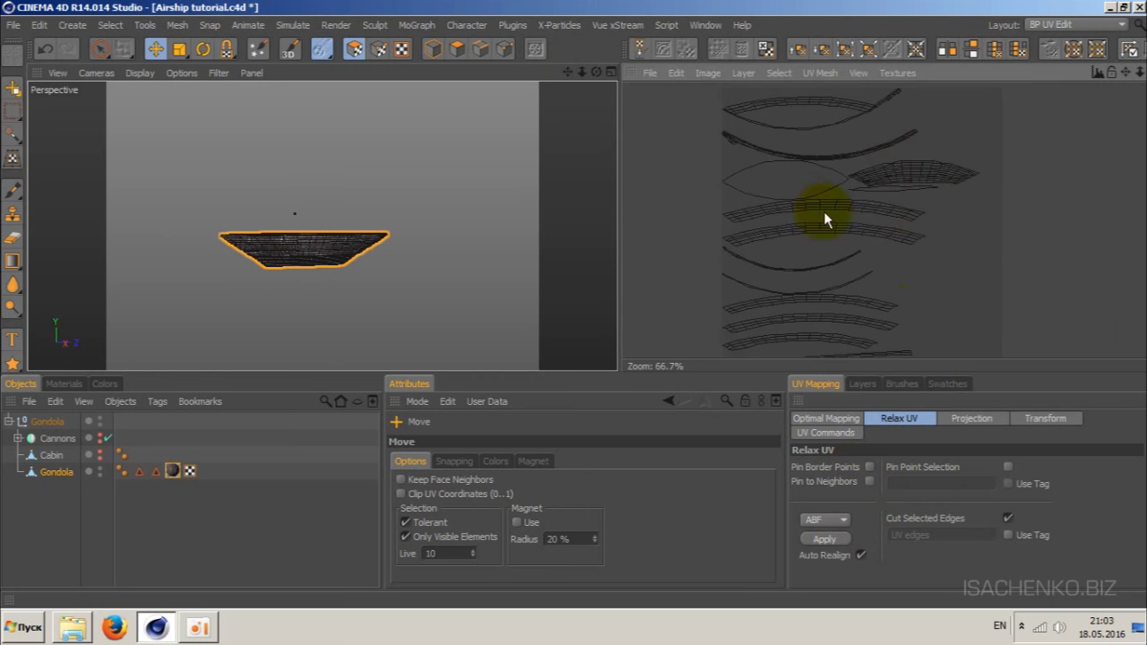
click(822, 418)
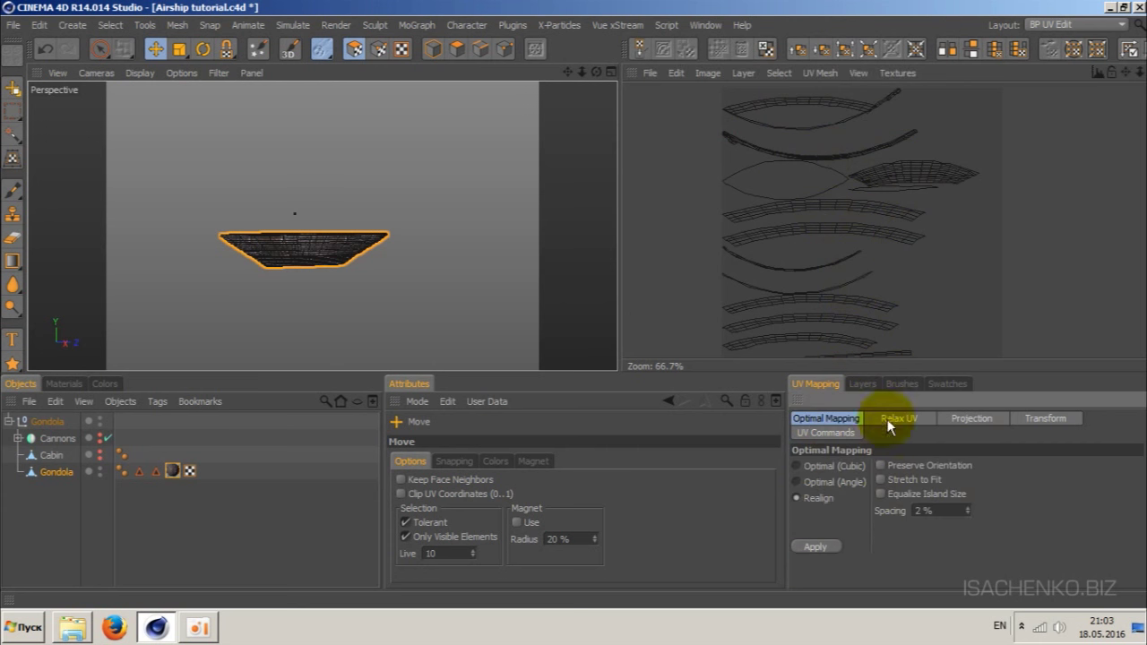
click(818, 548)
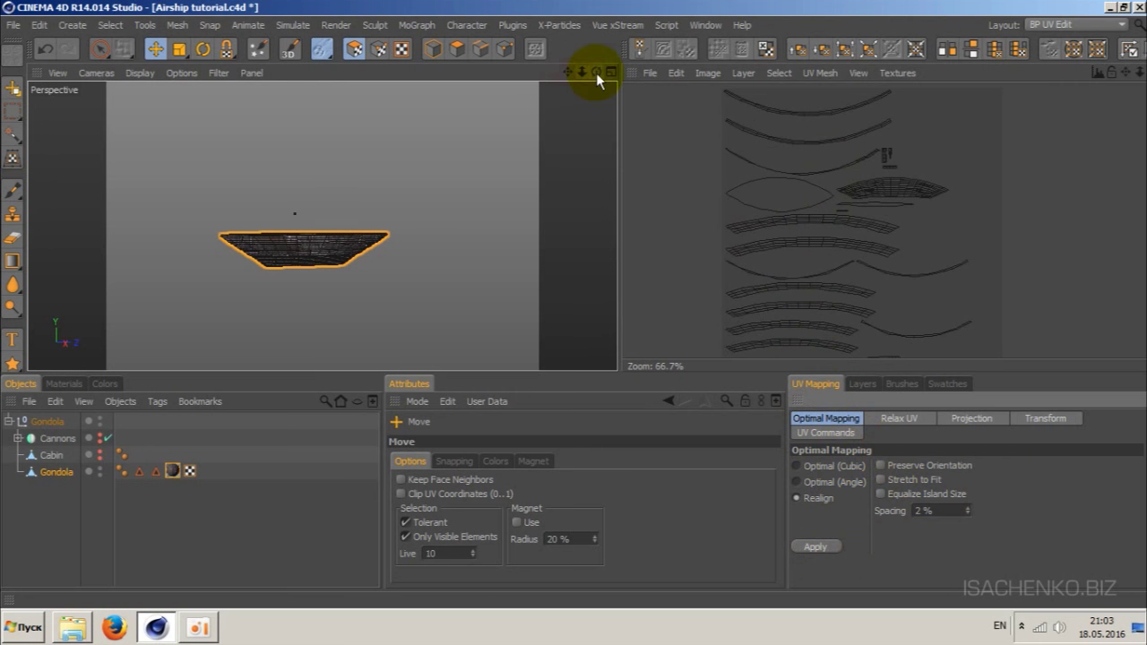
drag(596, 72, 628, 134)
drag(596, 73, 598, 79)
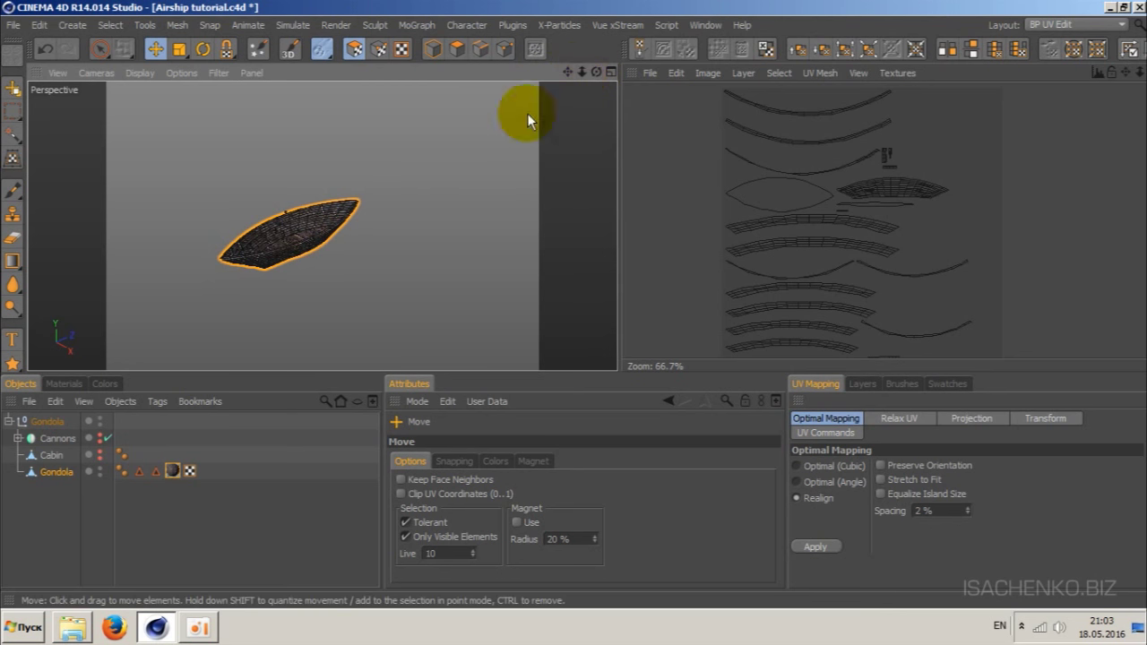
drag(581, 69, 628, 108)
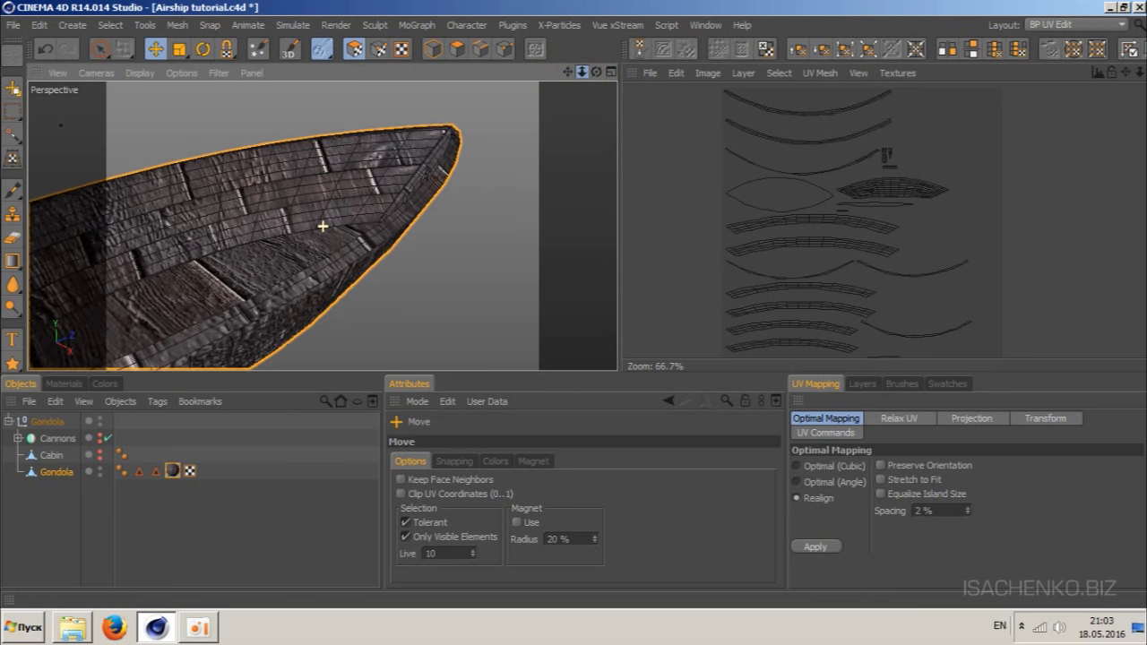
mouse_move(596, 71)
mouse_down()
mouse_move(627, 98)
mouse_move(592, 141)
mouse_up()
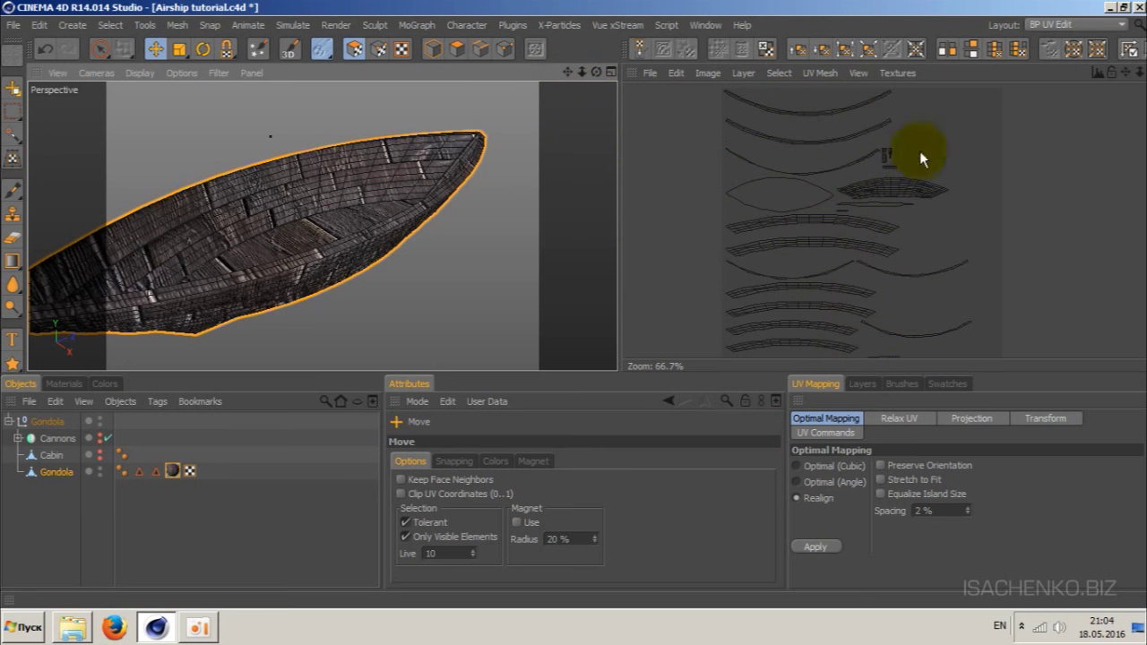
- Switch to the Standard layout, orbit to a side-on view, and render a preview of the wood hull
click(1080, 25)
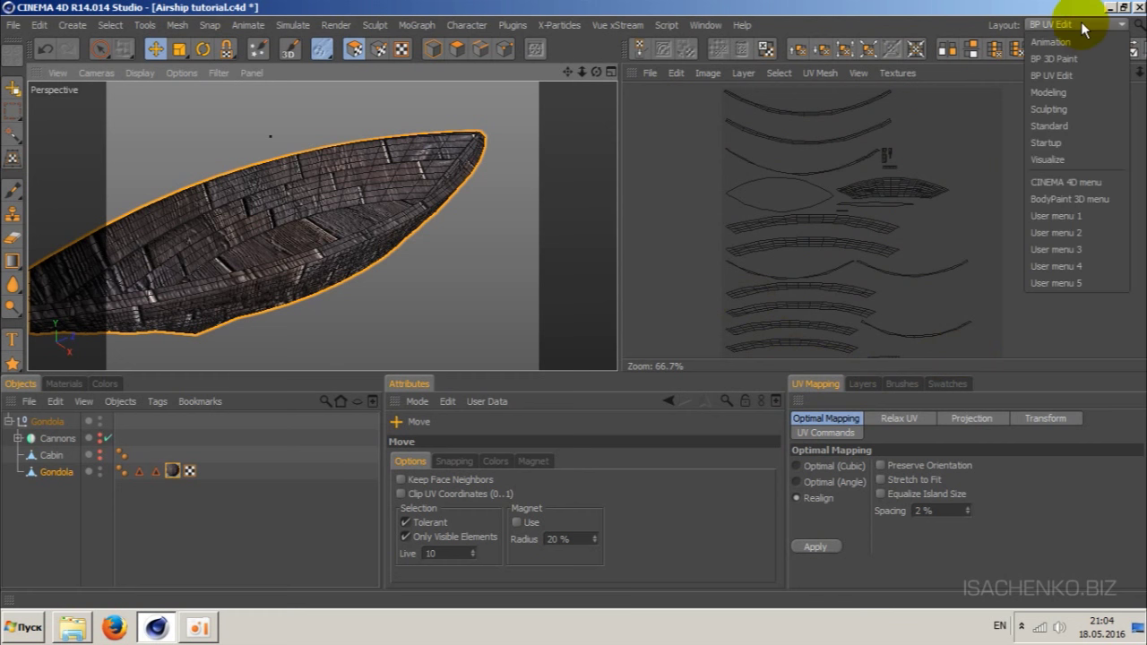
click(1081, 125)
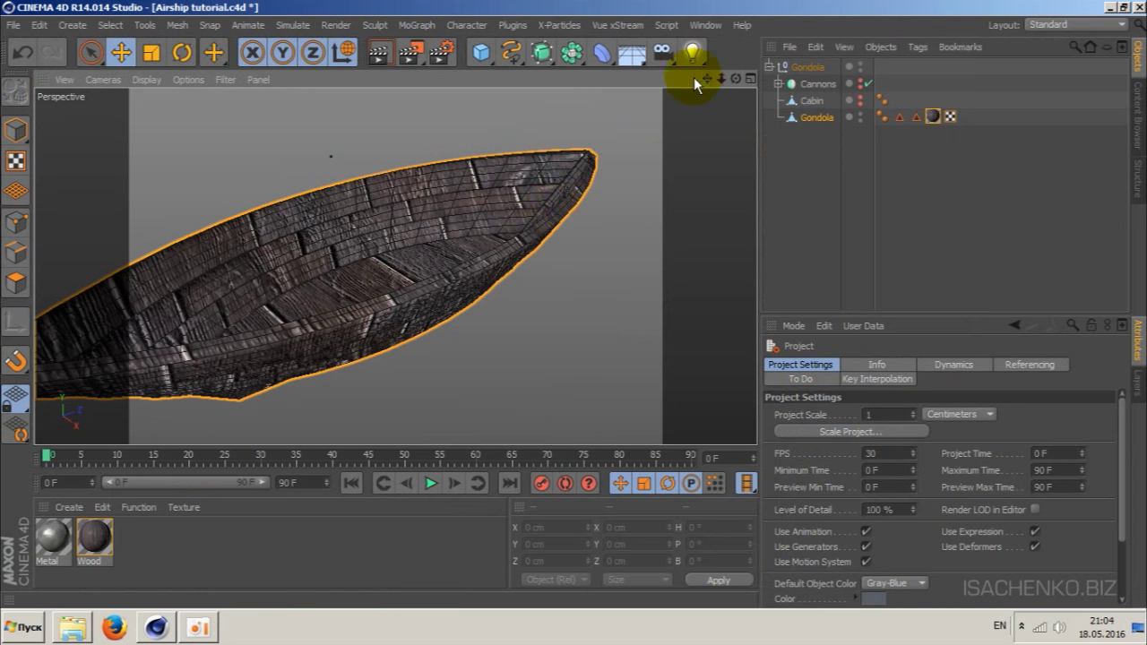
alt+drag(698, 108, 698, 134)
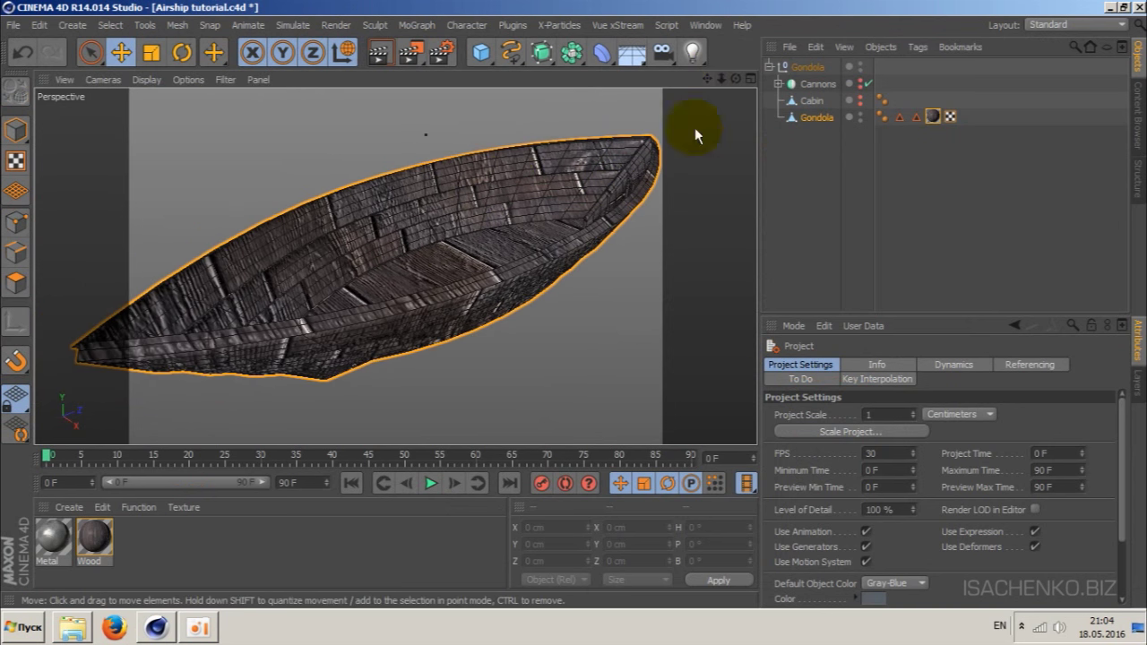
drag(738, 79, 304, 128)
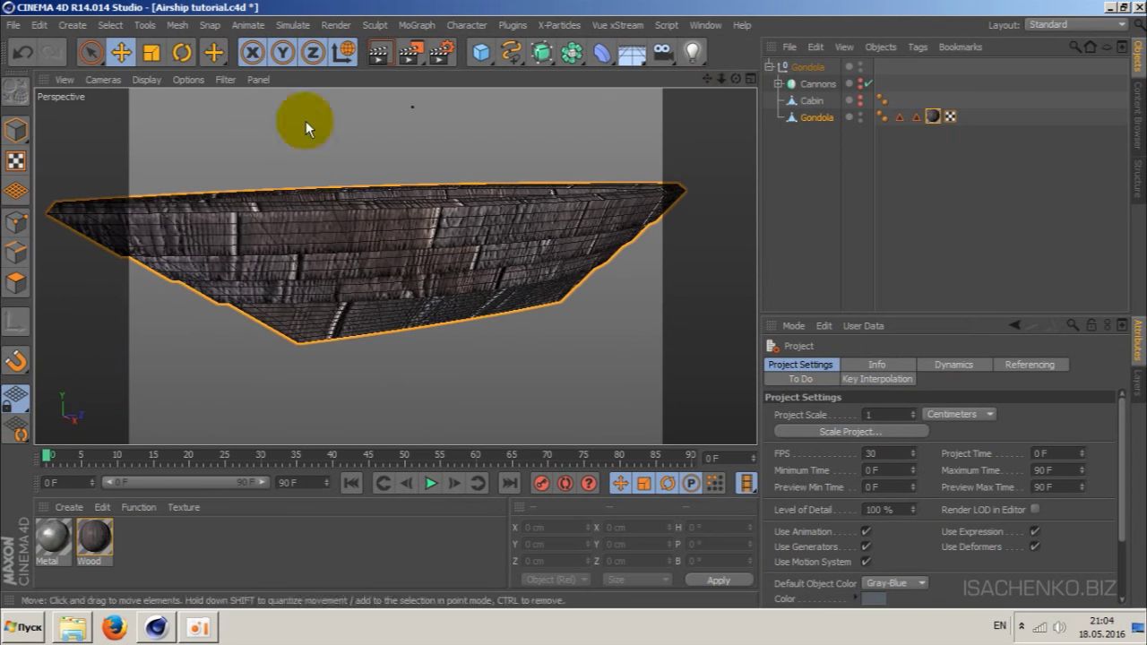
click(380, 60)
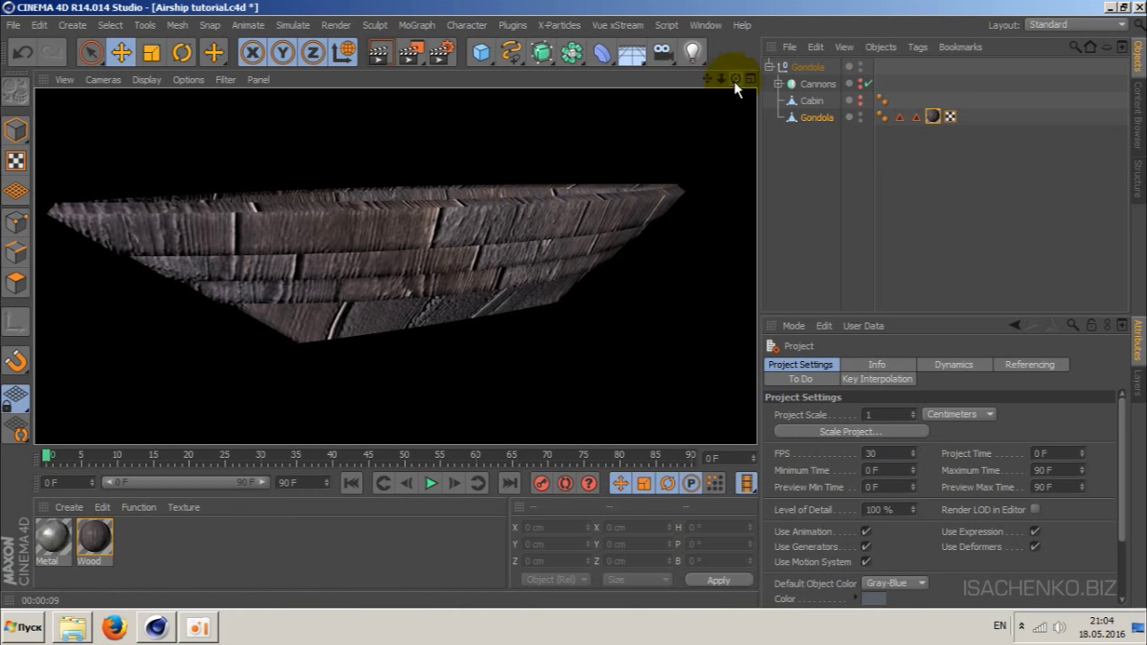
mouse_move(734, 79)
mouse_down()
mouse_move(712, 84)
mouse_move(819, 141)
mouse_up()
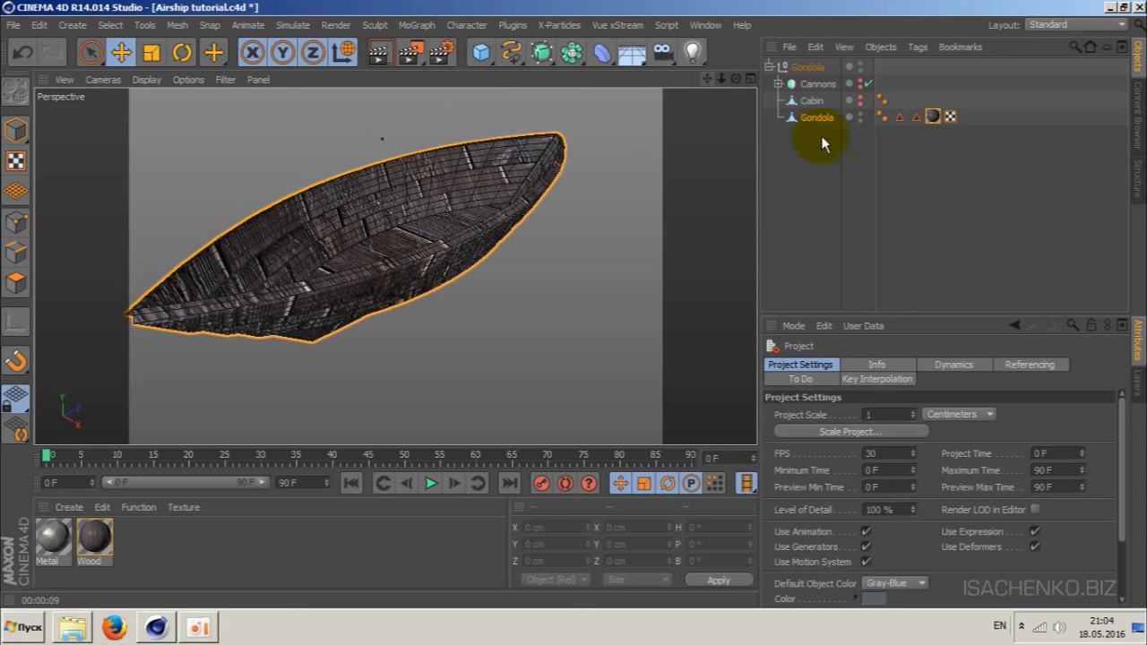
- Set the Gondola texture tag's Tiles U and V to 5 and inspect the hull
click(935, 118)
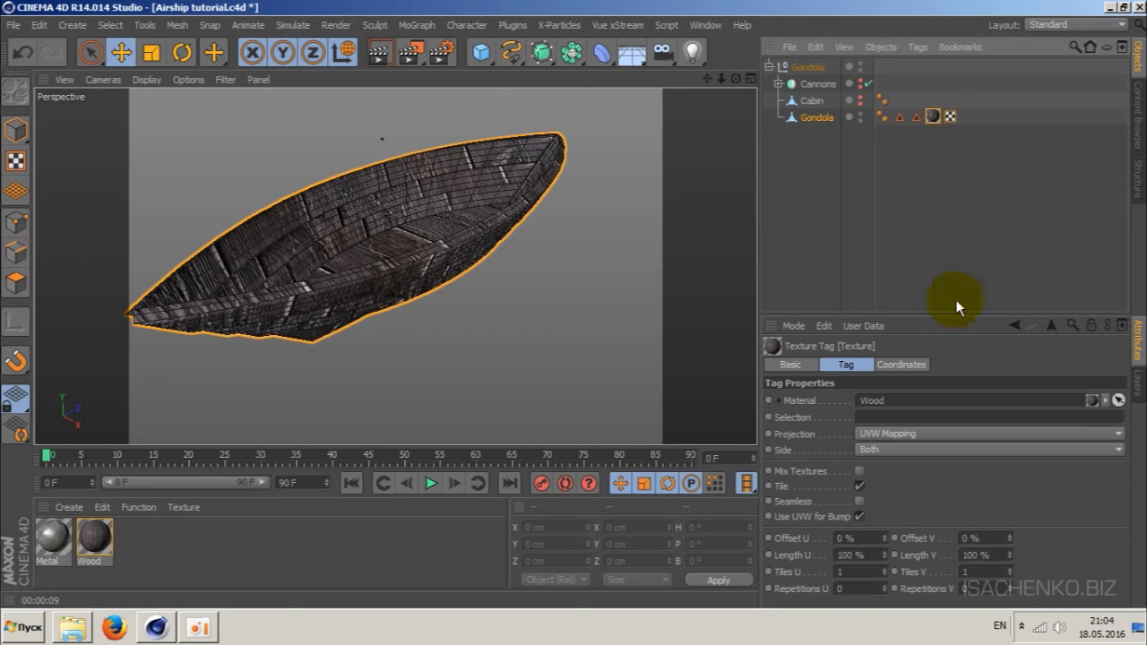
click(843, 572)
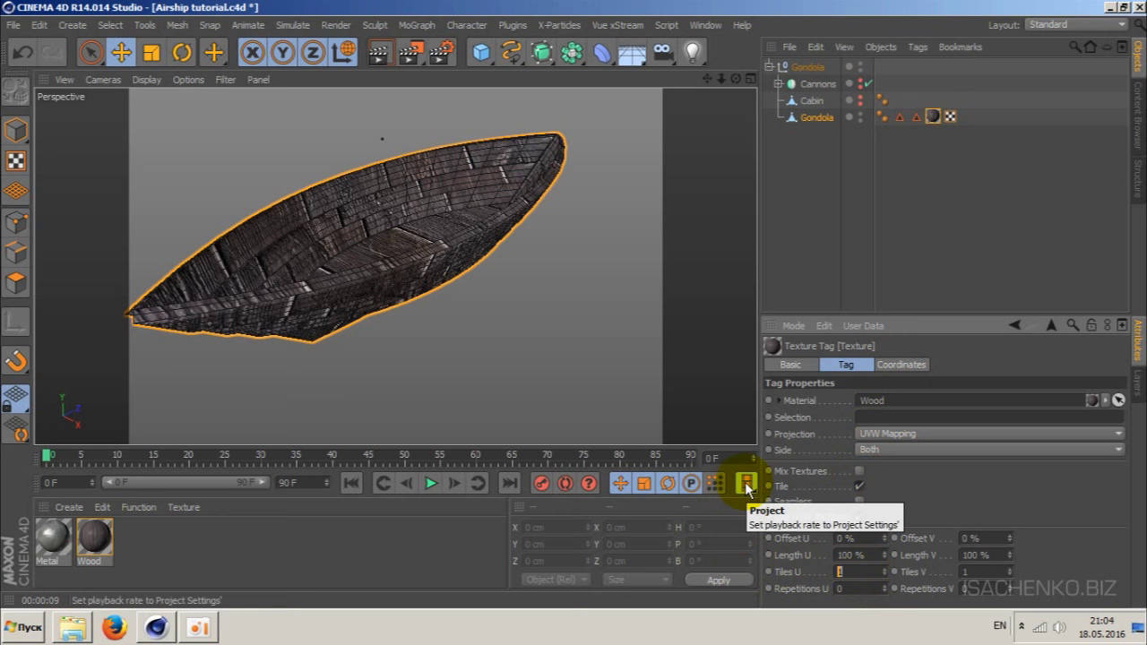
text(5)
key(Tab)
text(5)
key(Return)
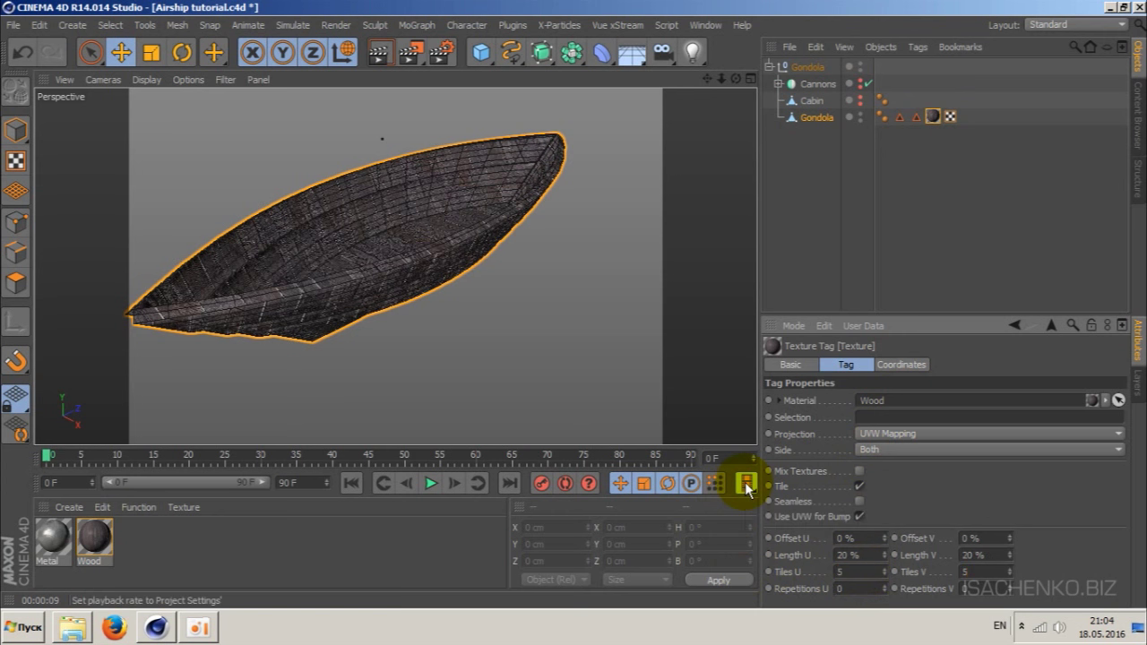
mouse_move(736, 79)
mouse_down()
mouse_move(394, 267)
mouse_move(674, 241)
mouse_up()
scroll(614, 269, up, 3)
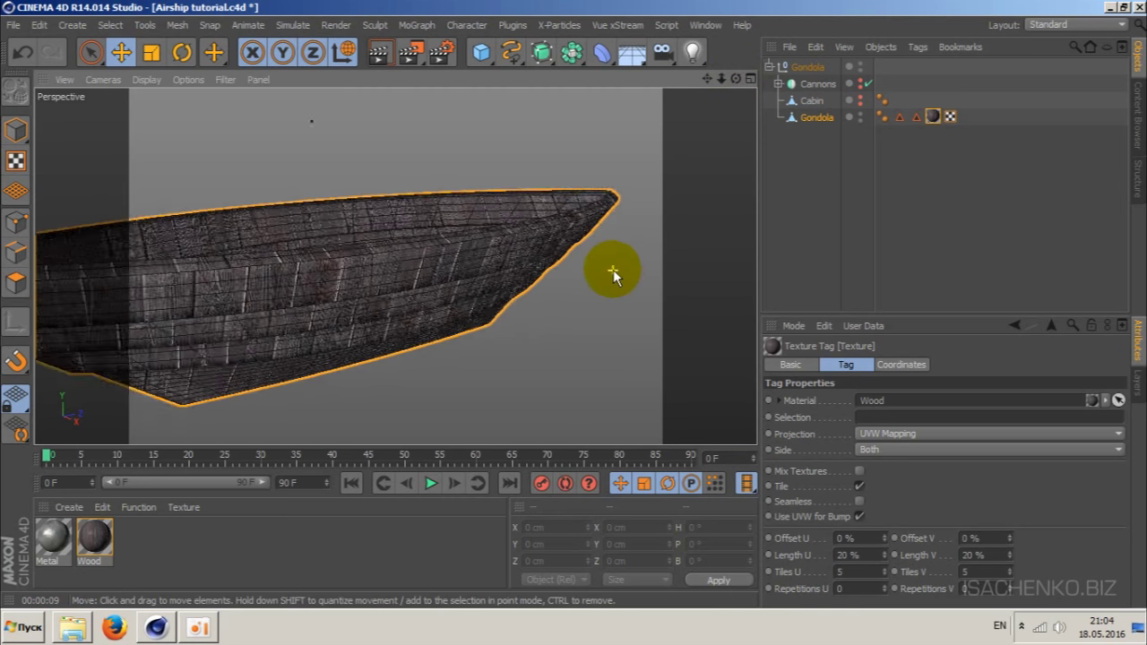
scroll(613, 270, up, 3)
drag(707, 79, 397, 263)
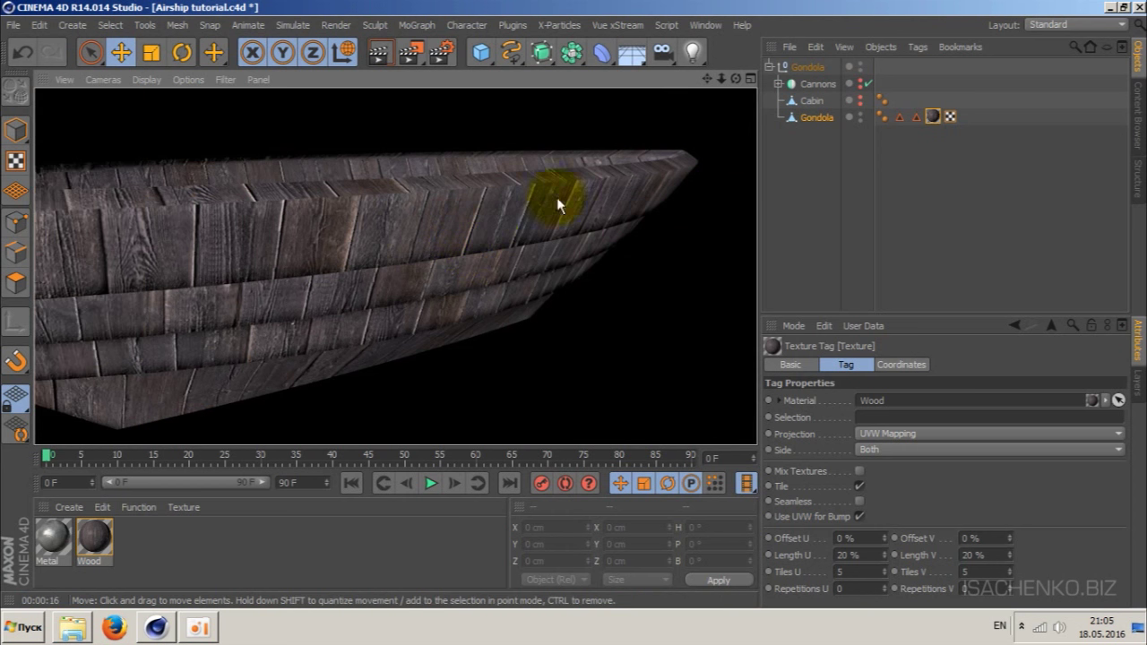
- Raise the tiling to 10 in each direction and render the view to check the finer planks
click(850, 572)
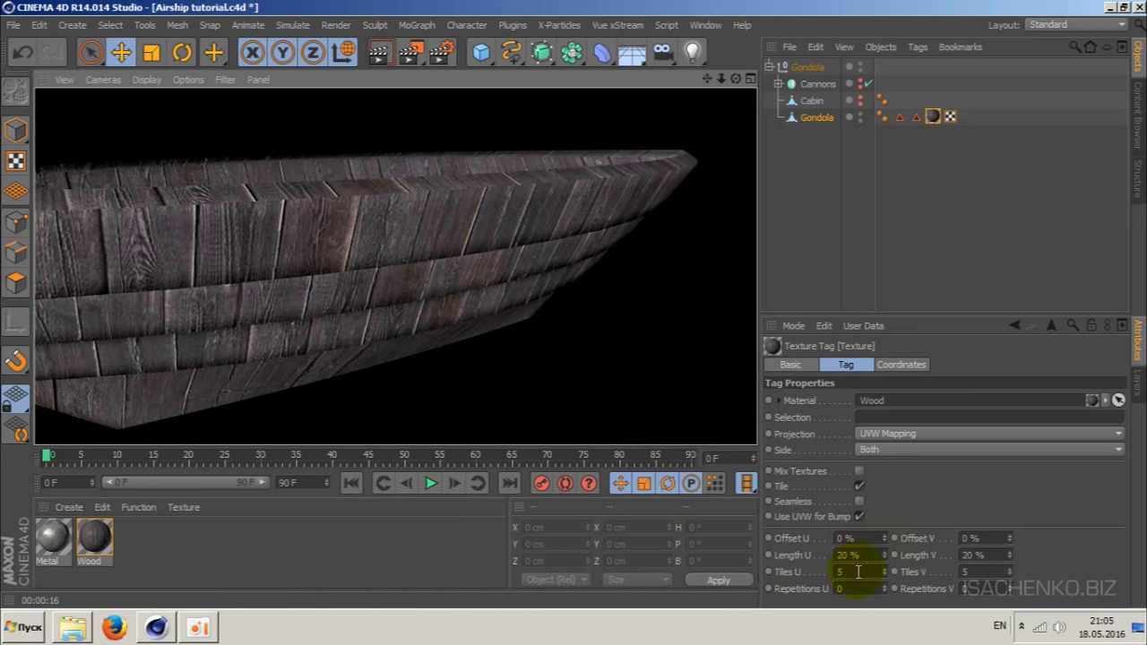
text(10)
key(Return)
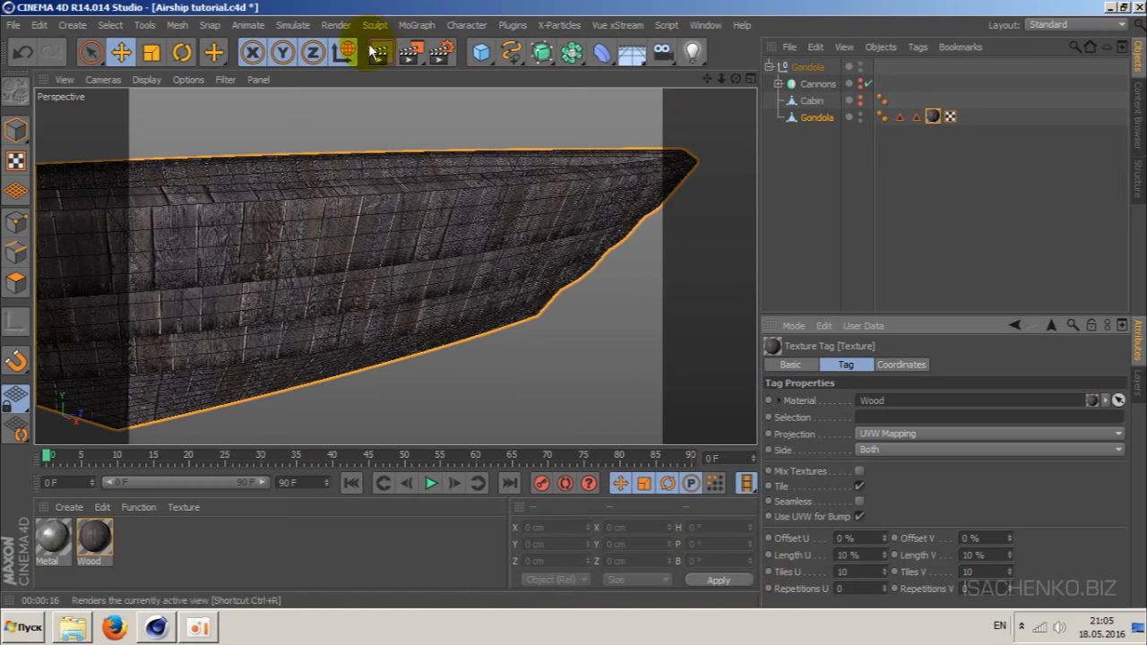
key(ctrl+r)
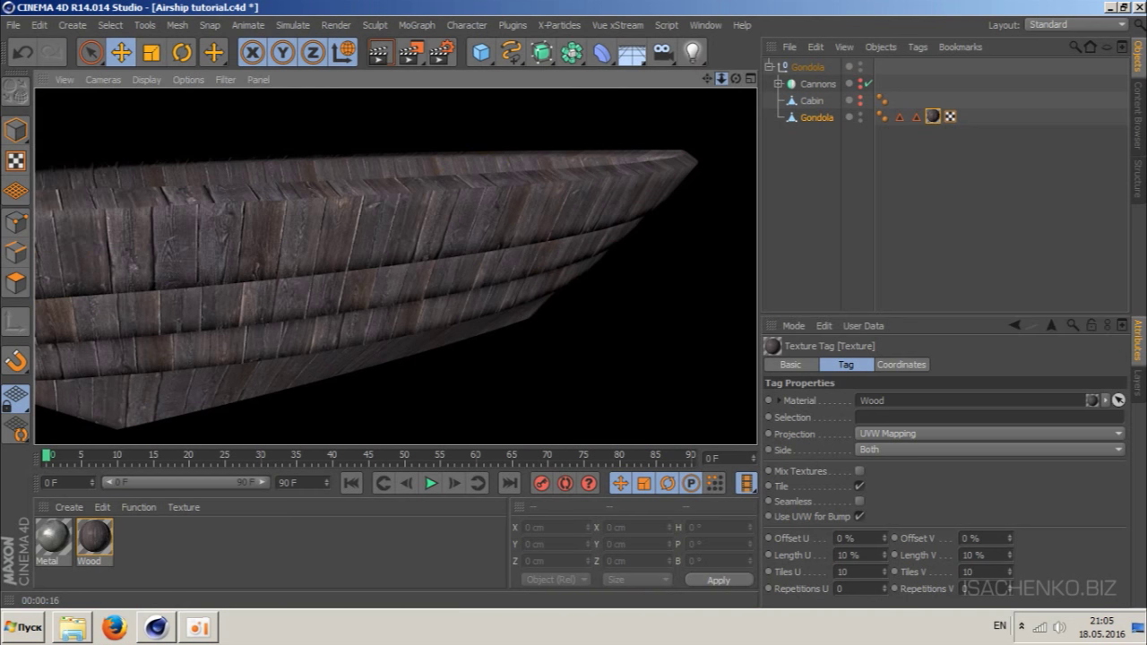
mouse_move(721, 79)
mouse_down()
mouse_move(736, 79)
mouse_move(710, 80)
mouse_up()
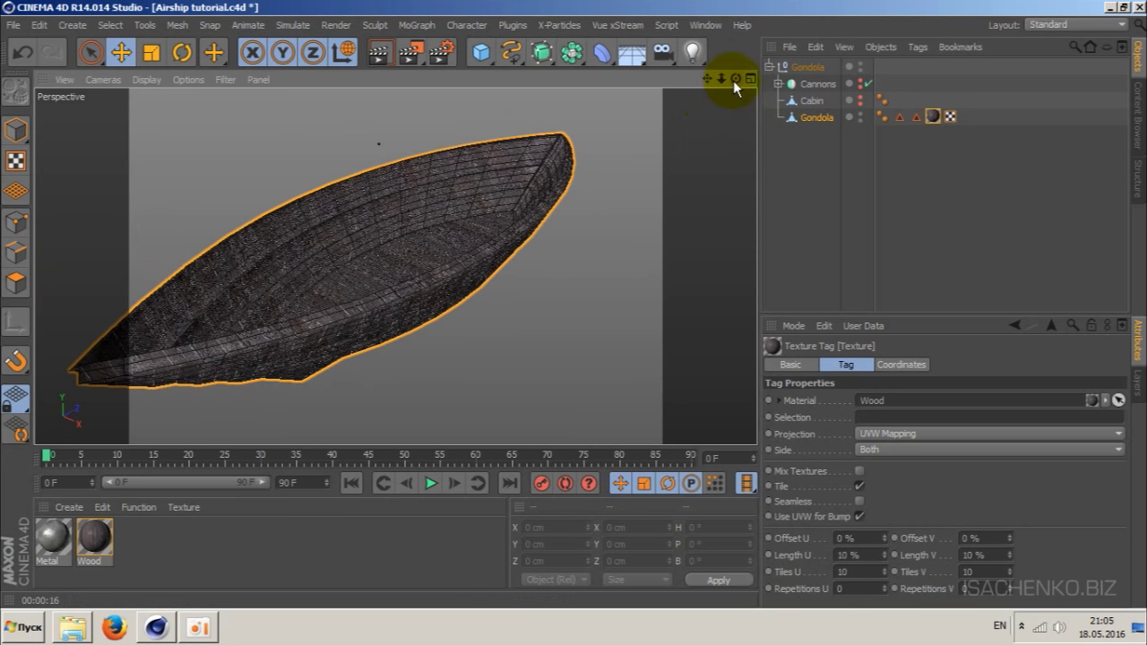
mouse_move(733, 81)
mouse_down()
mouse_move(733, 125)
mouse_move(733, 94)
mouse_move(704, 76)
mouse_up()
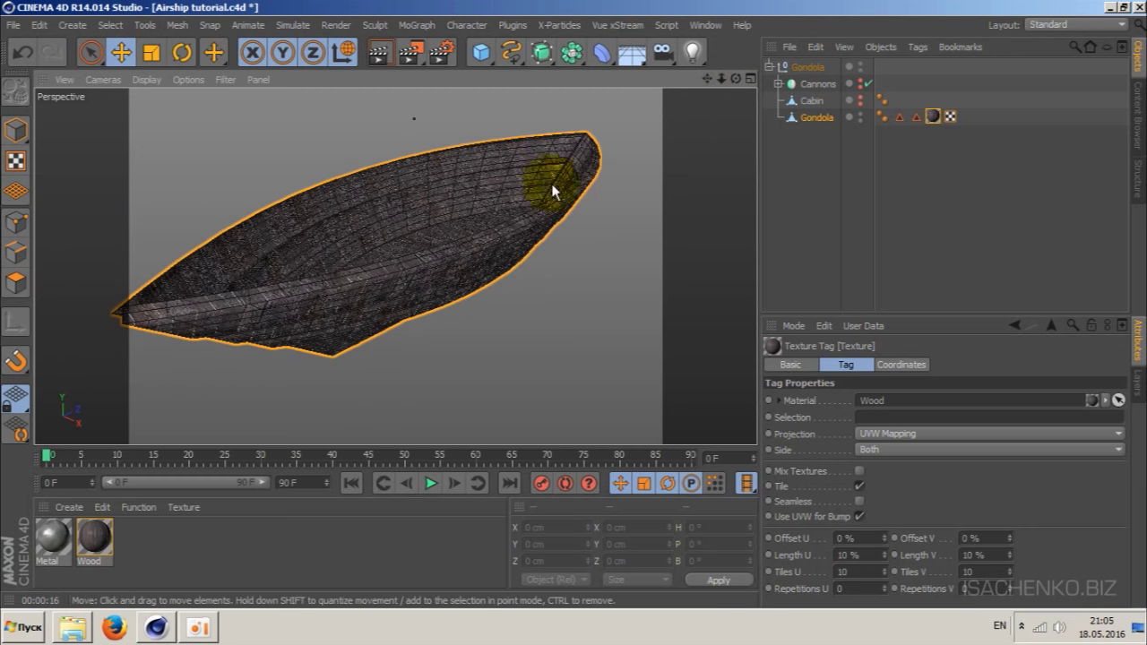
scroll(586, 191, up, 2)
scroll(585, 193, up, 2)
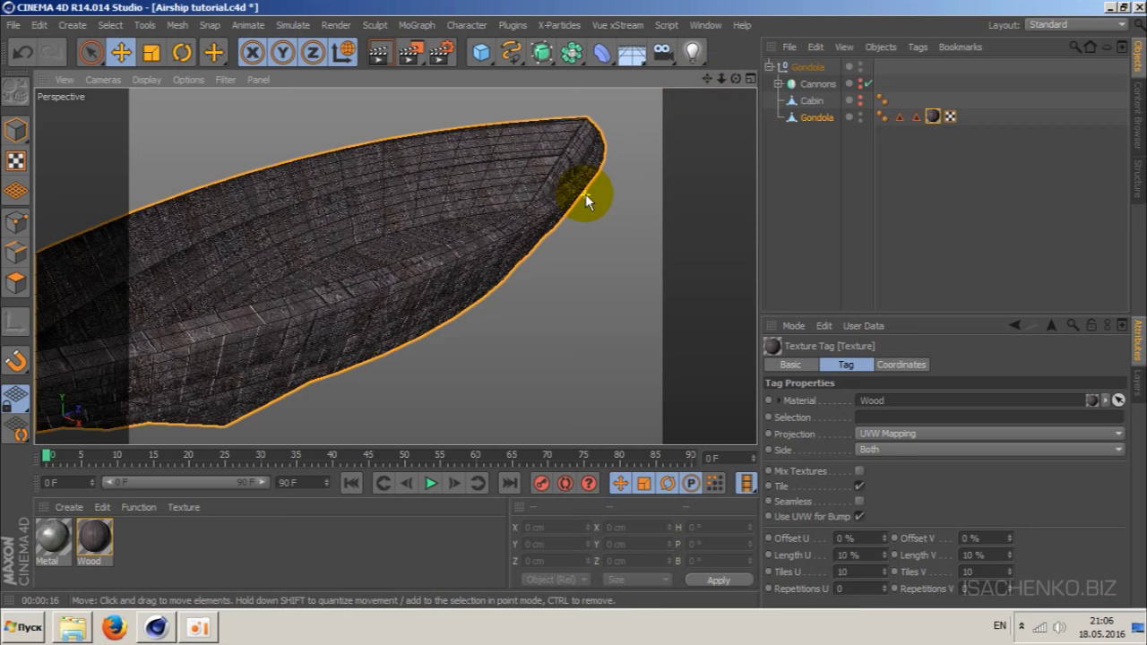
scroll(586, 194, down, 3)
scroll(585, 194, down, 2)
scroll(586, 194, up, 2)
scroll(585, 194, up, 1)
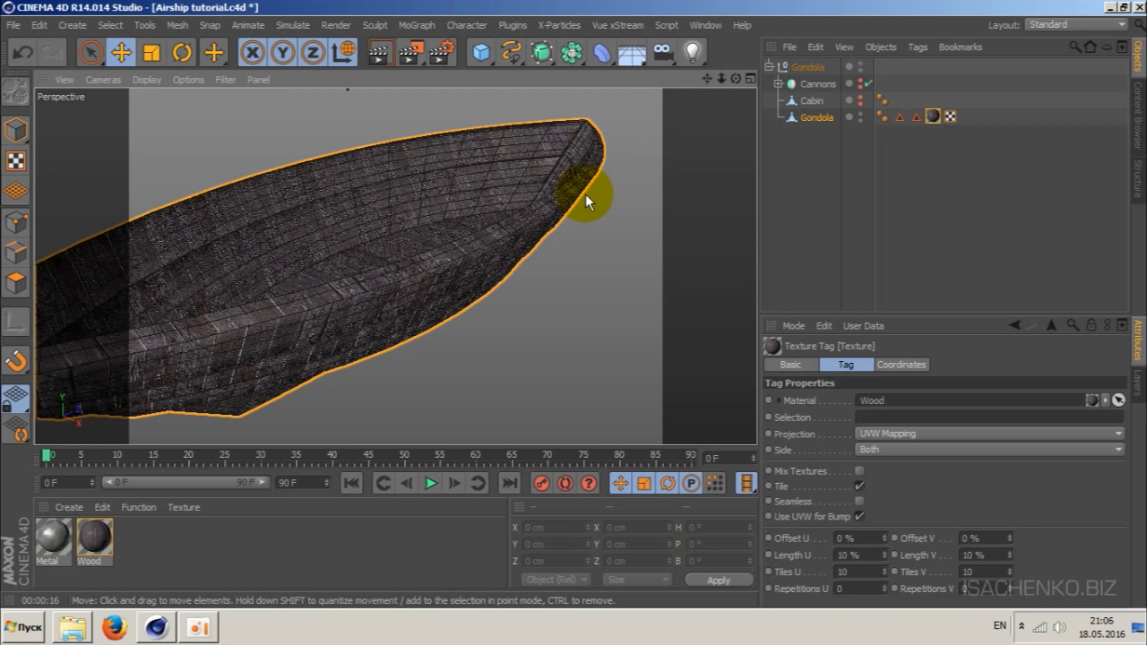
scroll(586, 193, down, 4)
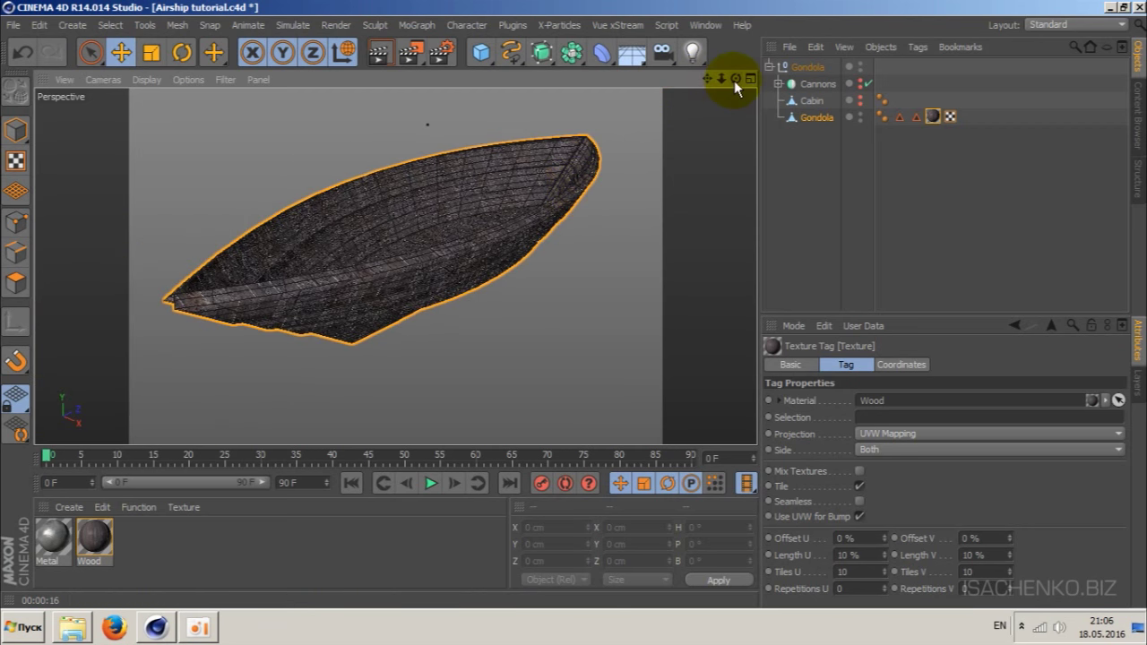
mouse_move(736, 79)
mouse_down()
mouse_move(753, 82)
mouse_move(726, 89)
mouse_up()
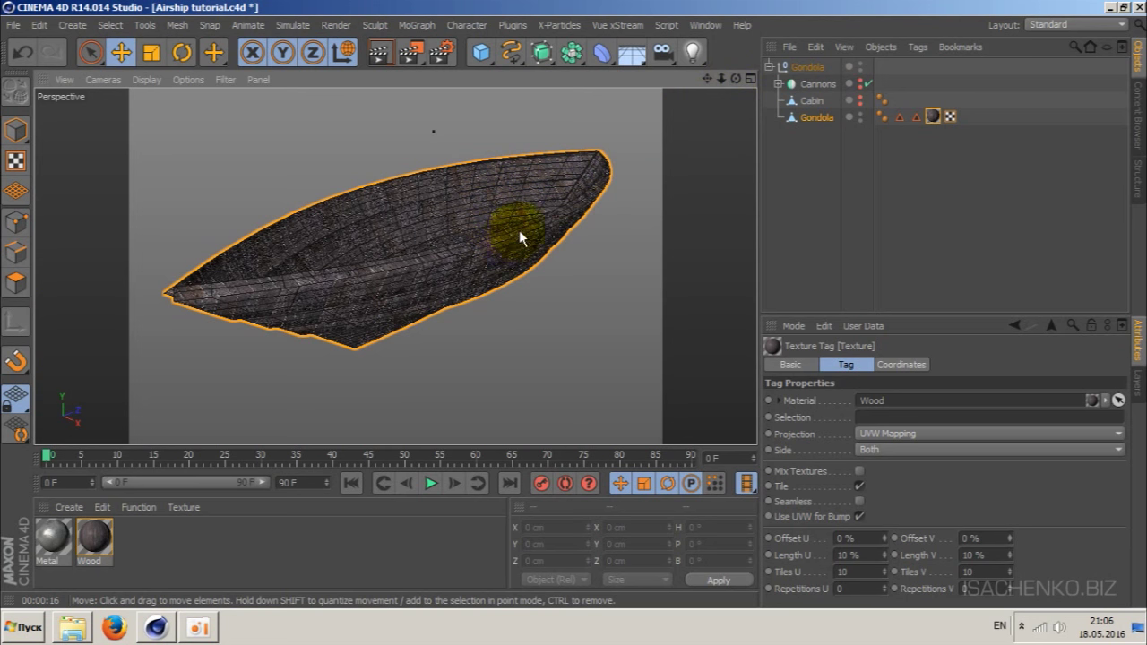
scroll(506, 285, up, 2)
scroll(506, 285, up, 2)
scroll(506, 285, up, 1)
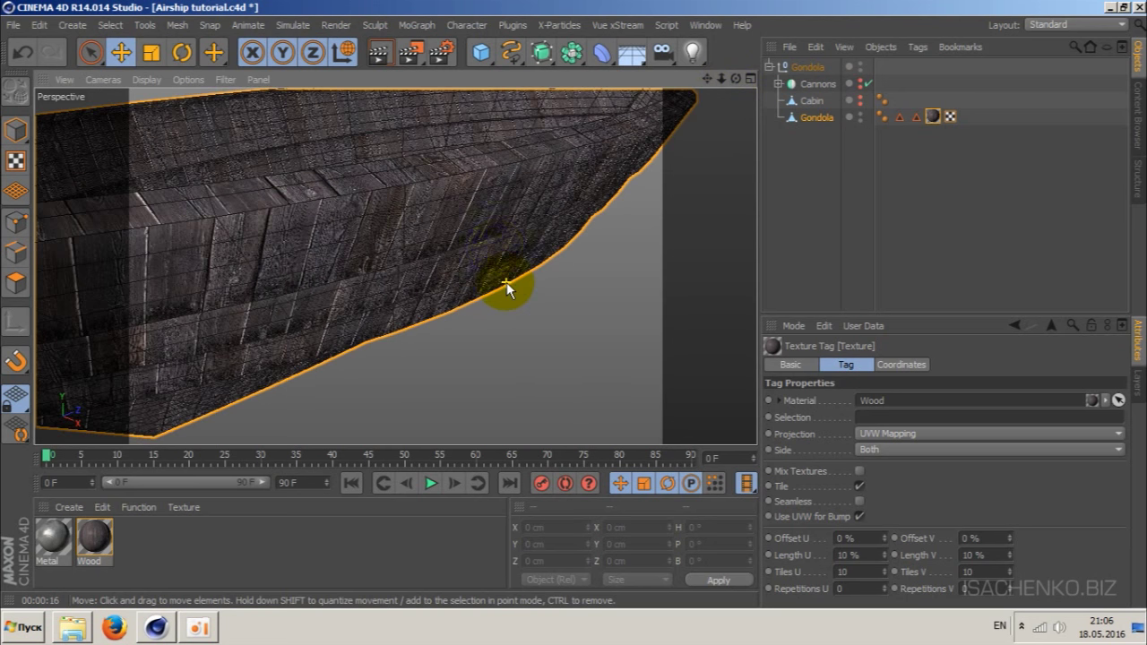
mouse_move(735, 81)
mouse_down()
mouse_move(682, 99)
mouse_move(726, 83)
mouse_move(719, 74)
mouse_move(732, 80)
mouse_up()
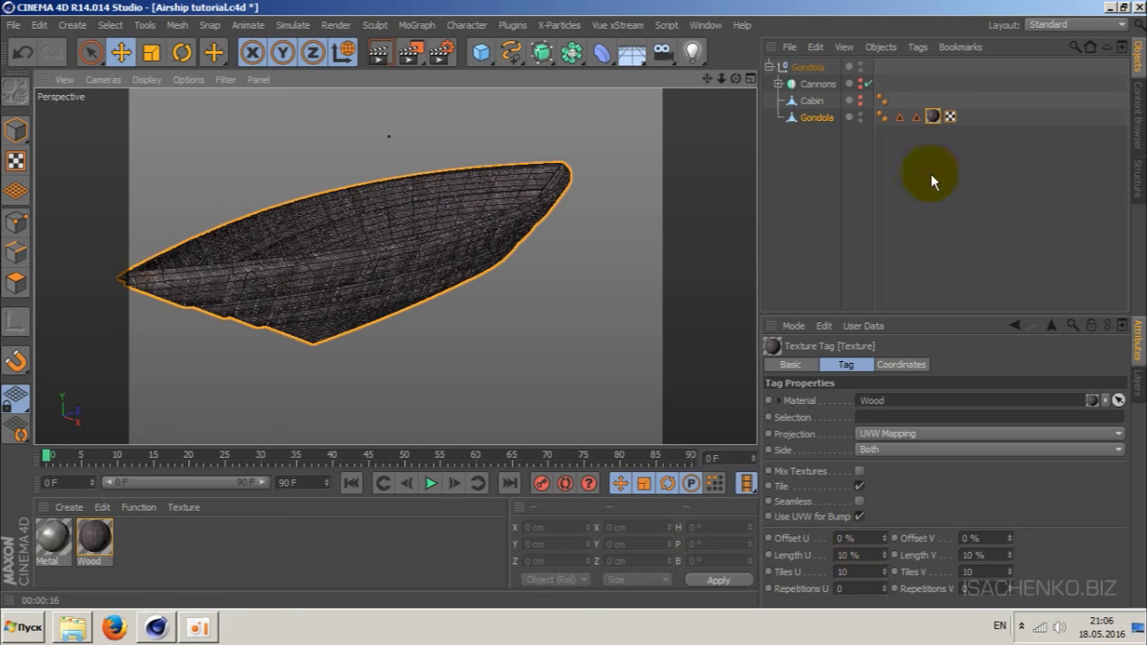
scroll(490, 297, up, 2)
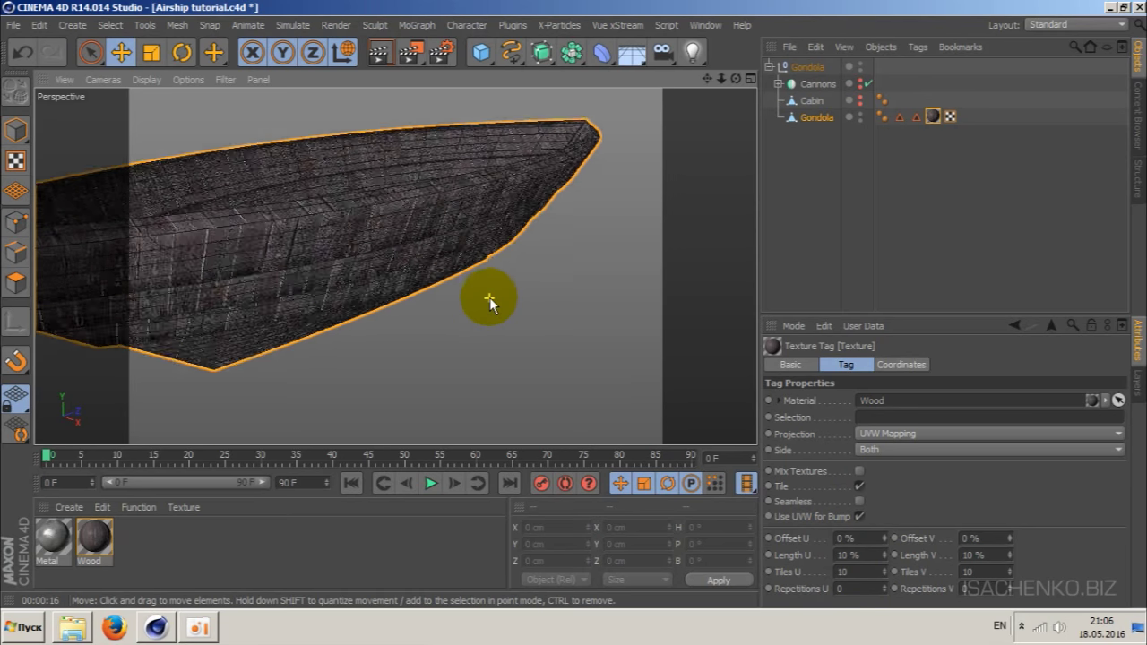
scroll(489, 295, up, 2)
scroll(490, 292, down, 1)
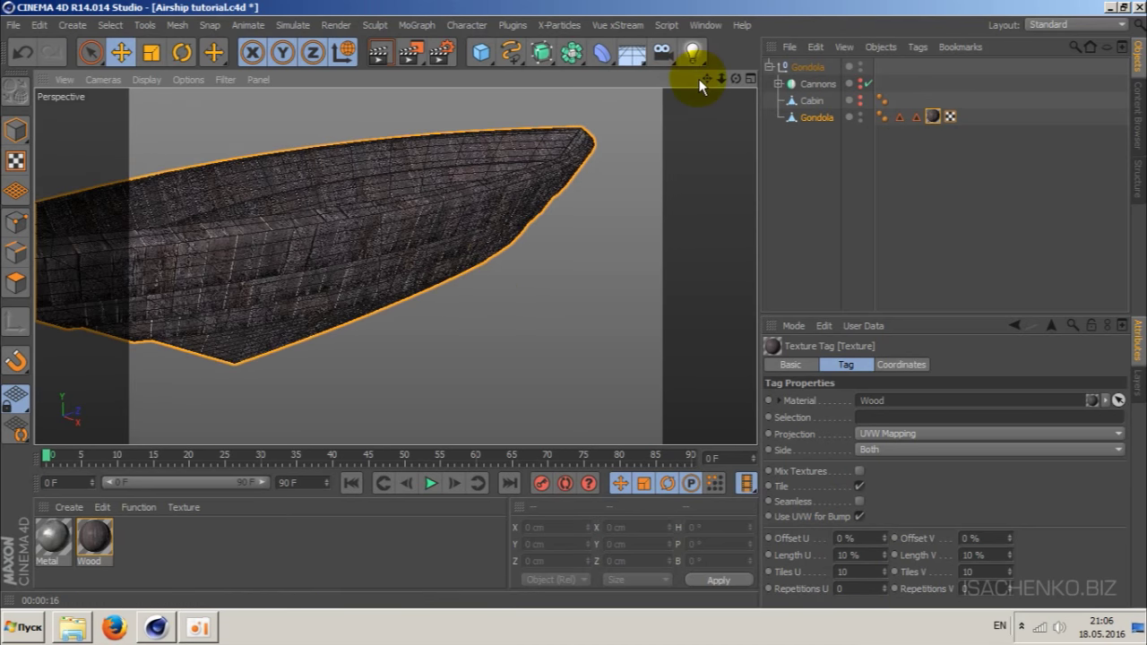
scroll(466, 266, up, 2)
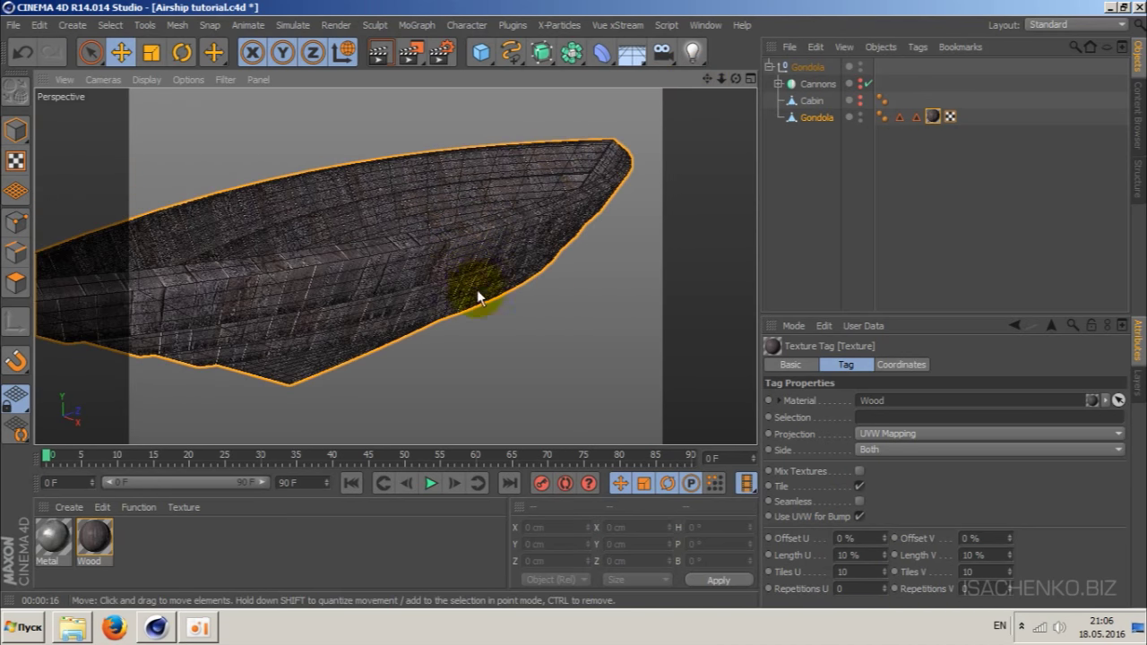
scroll(439, 286, up, 2)
scroll(439, 286, down, 1)
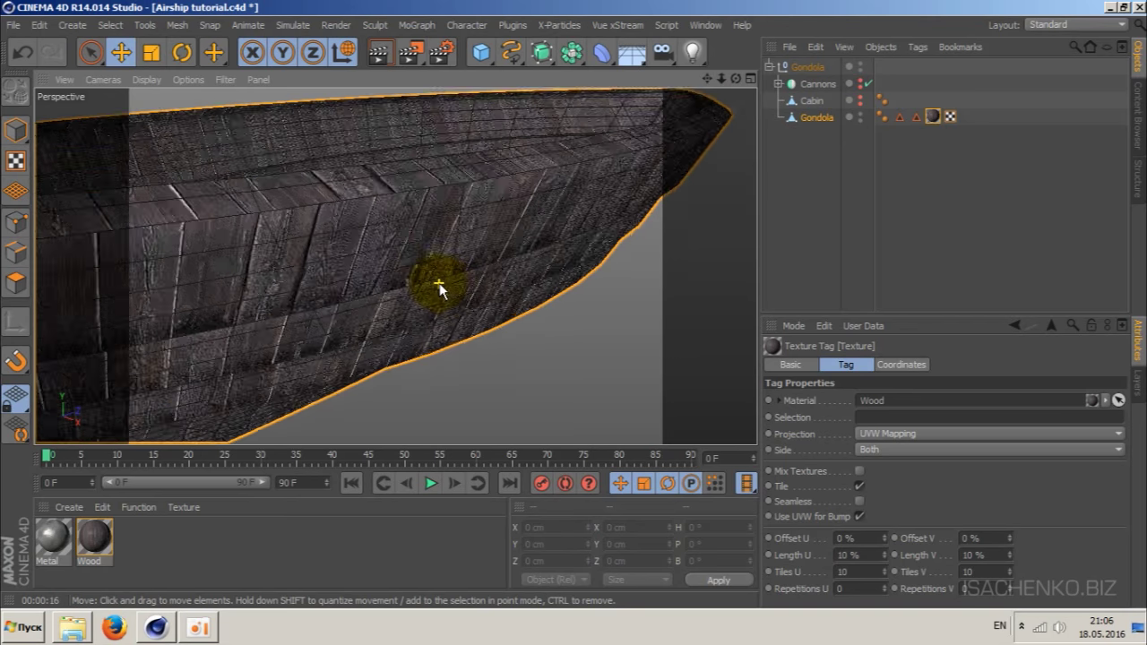
scroll(439, 286, down, 1)
scroll(439, 286, down, 1)
- Set the Wood texture tag's Tiles U and Tiles V to 1 on the gondola hull
click(851, 570)
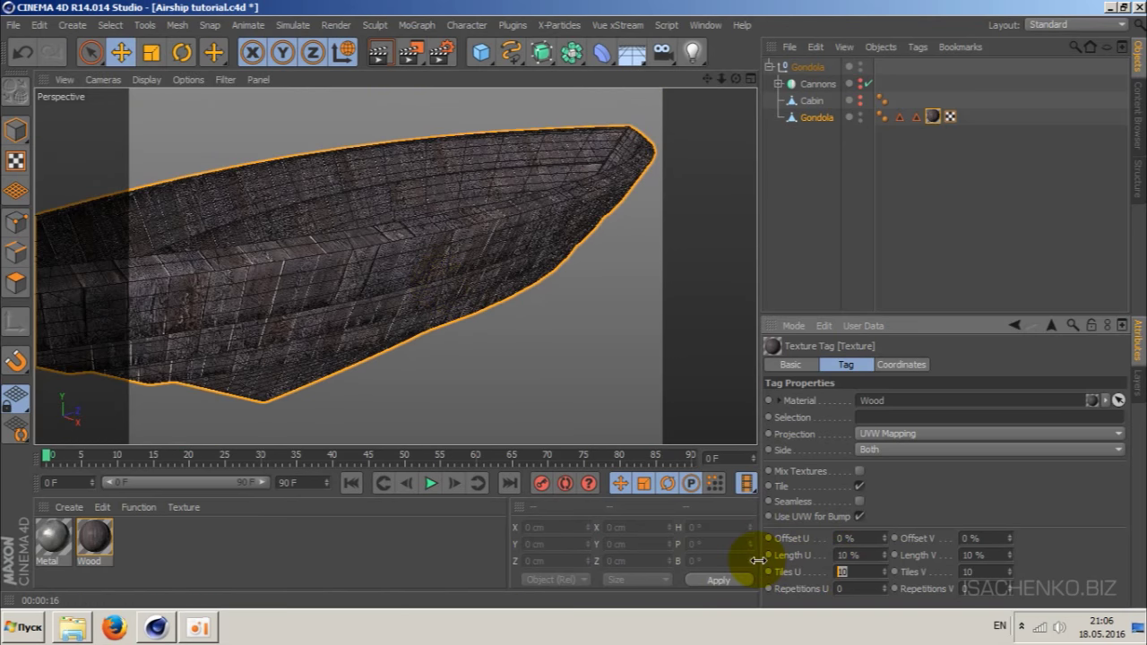
text(1)
key(Tab)
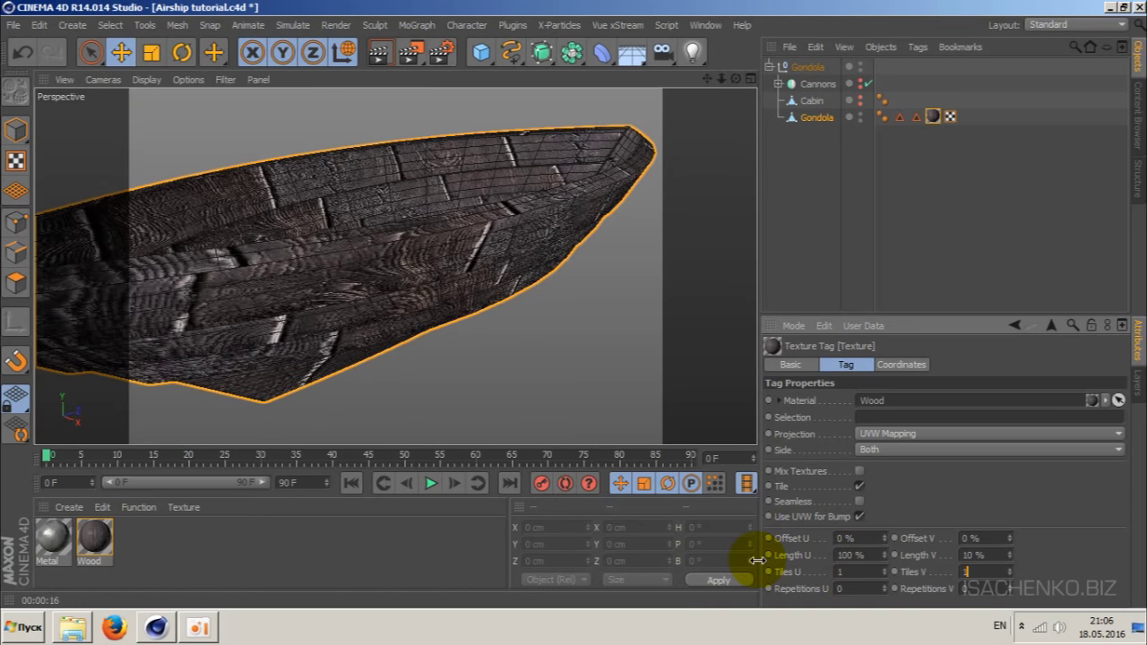
key(Return)
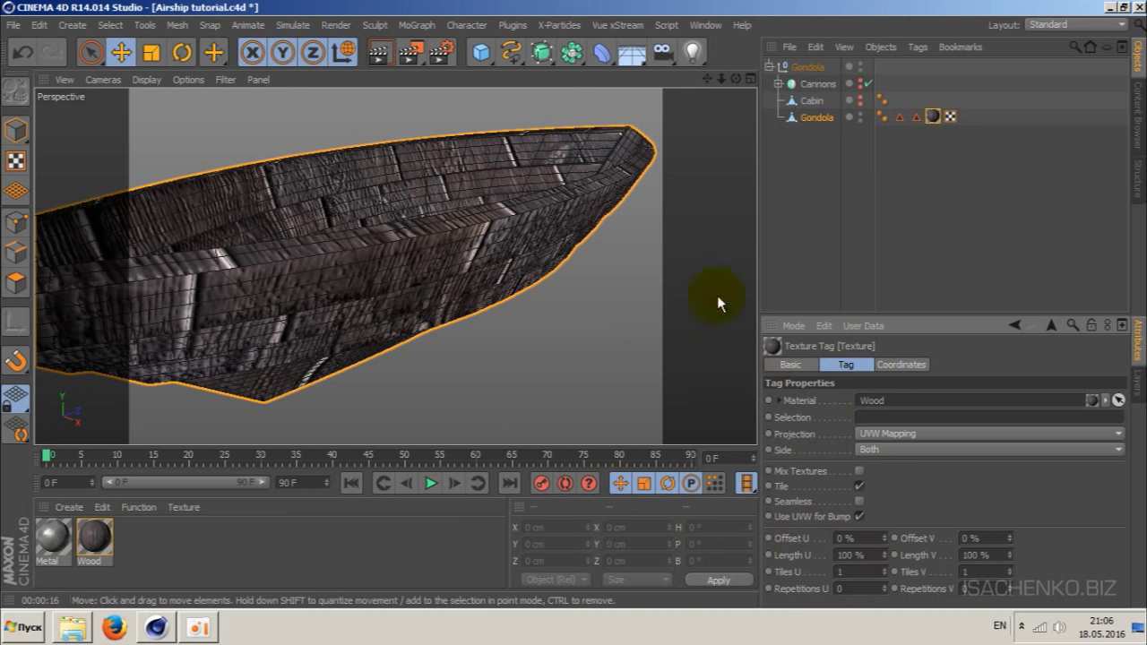
alt+drag(395, 266, 396, 266)
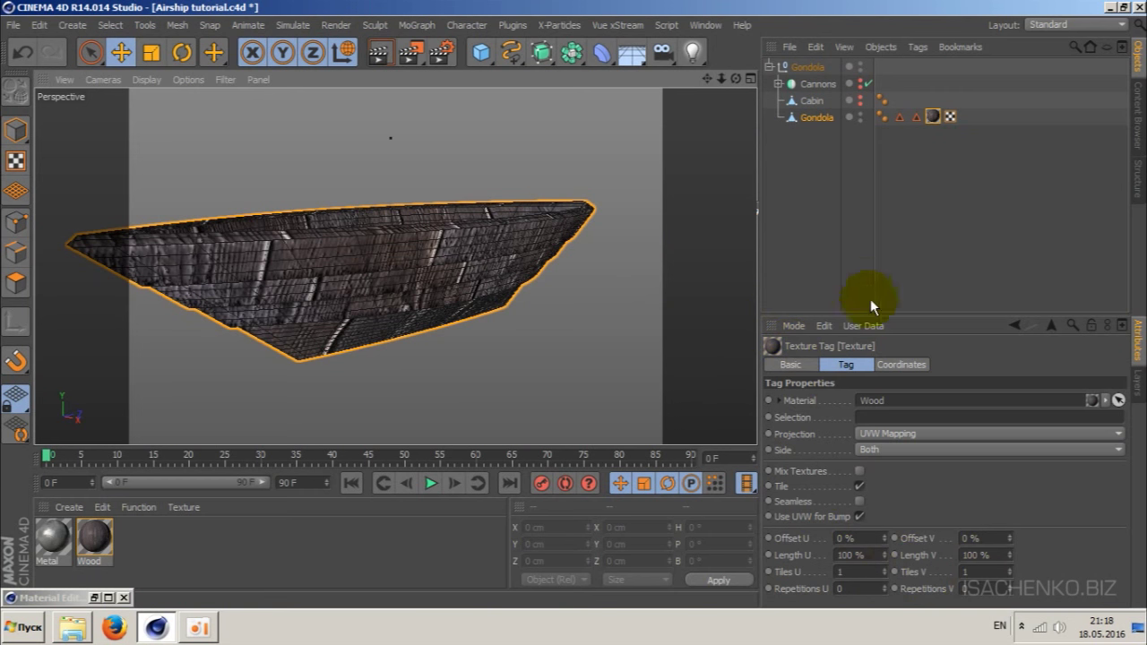
- Open the Wood material in the Material Editor and show its Color channel
click(94, 537)
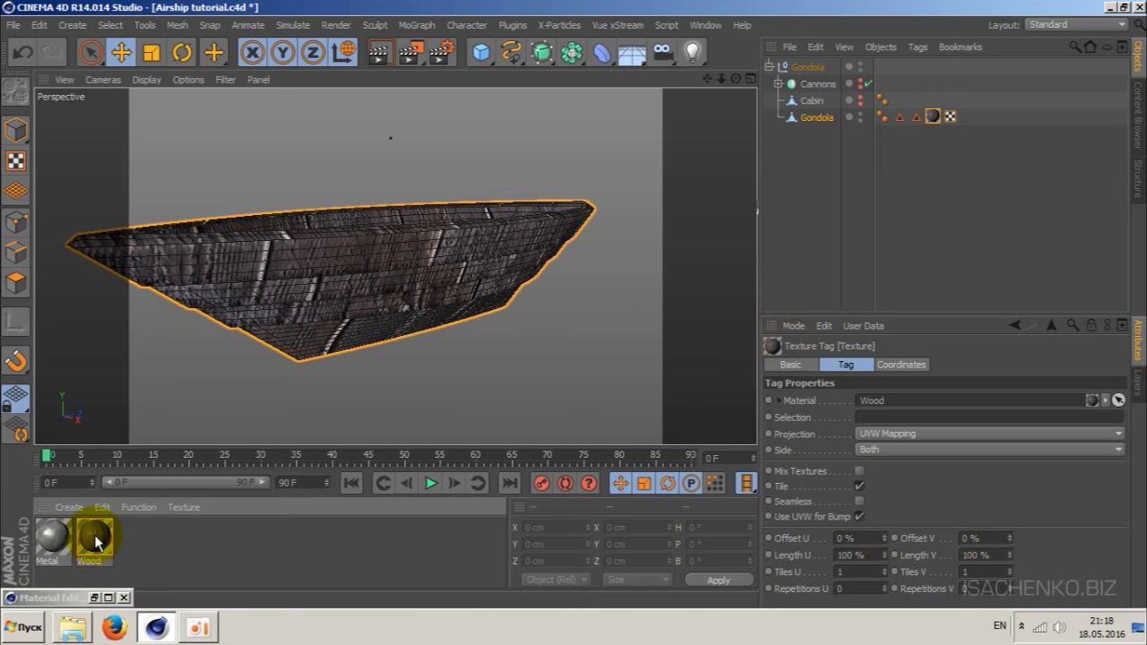
double_click(94, 538)
mouse_move(494, 119)
mouse_down()
mouse_move(841, 152)
mouse_move(831, 123)
mouse_up()
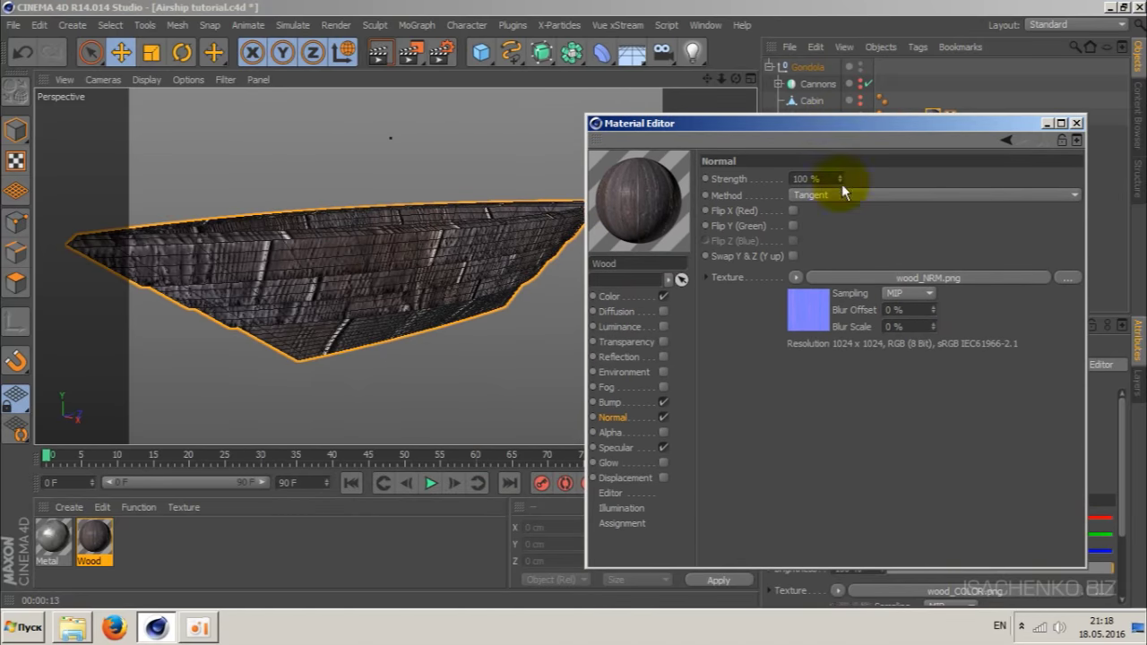
click(609, 300)
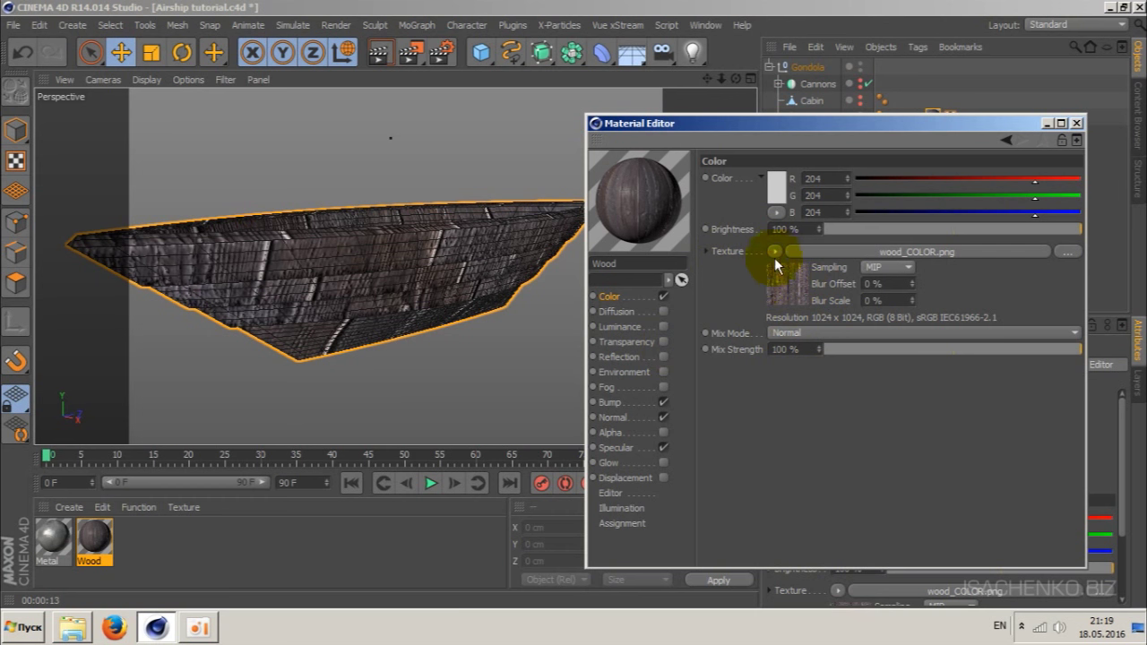
- Replace the Color texture with a Projector shader using UVW Mapping, Tiles X and Y at 10
click(775, 253)
mouse_move(789, 530)
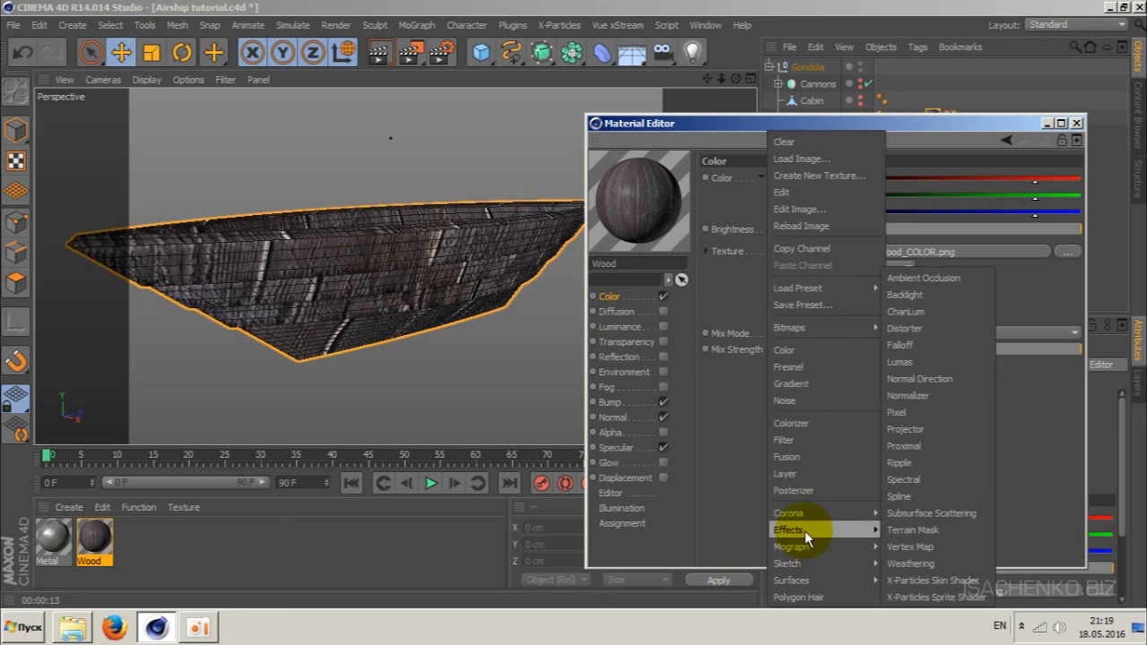
click(936, 427)
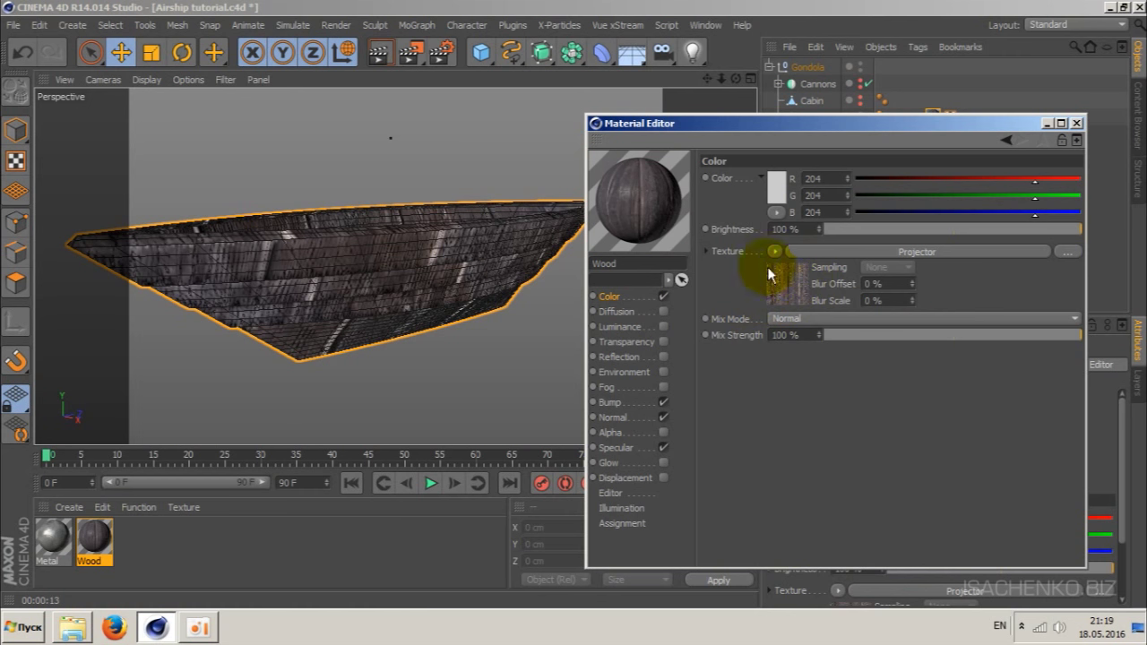
click(878, 252)
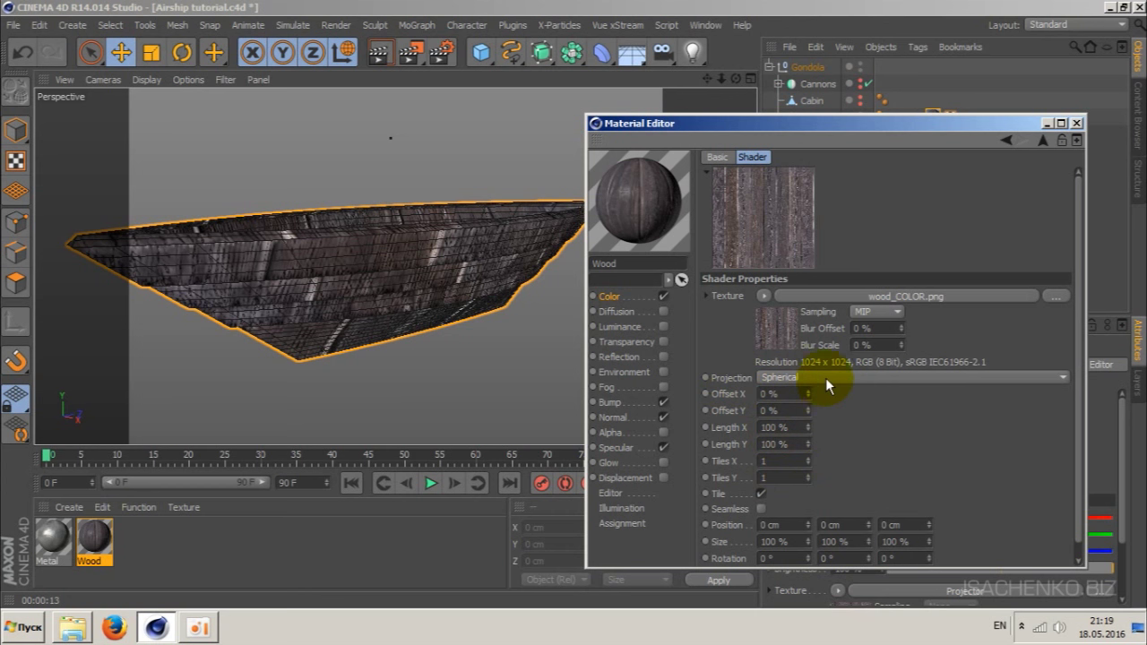
click(853, 377)
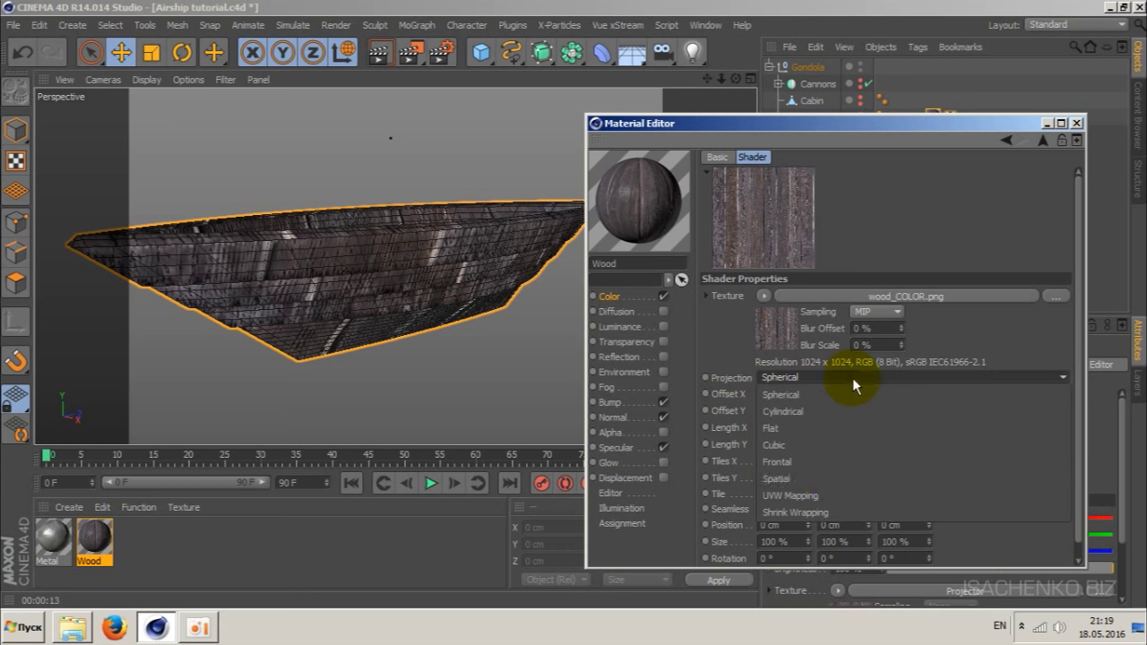
click(833, 495)
click(767, 460)
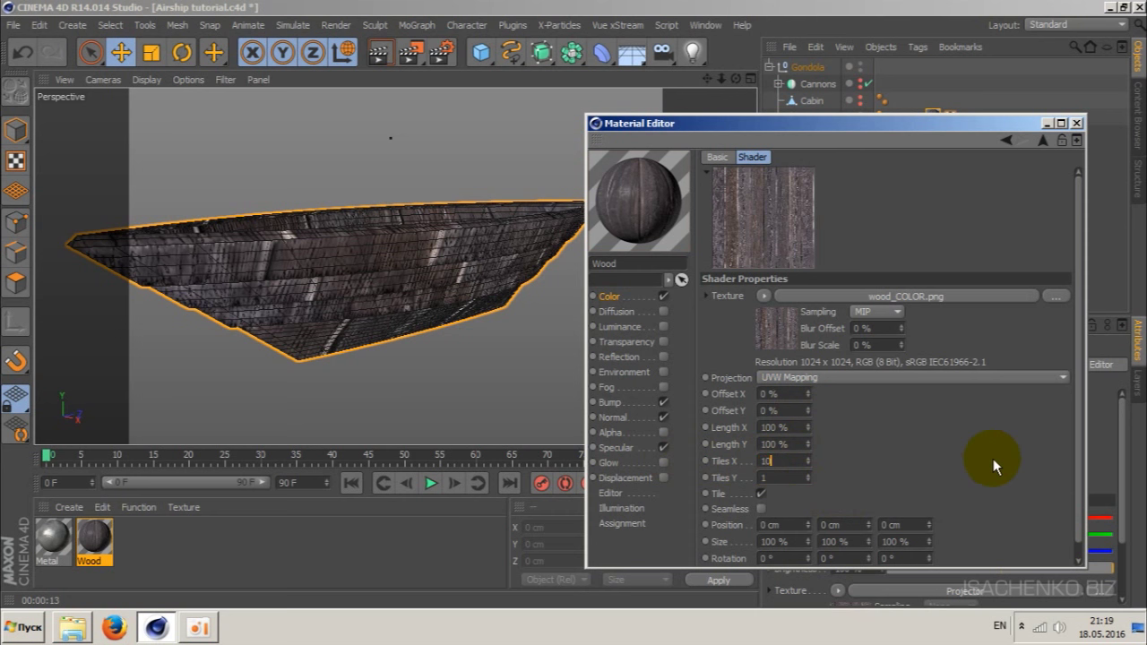
key(Tab)
text(10)
key(Return)
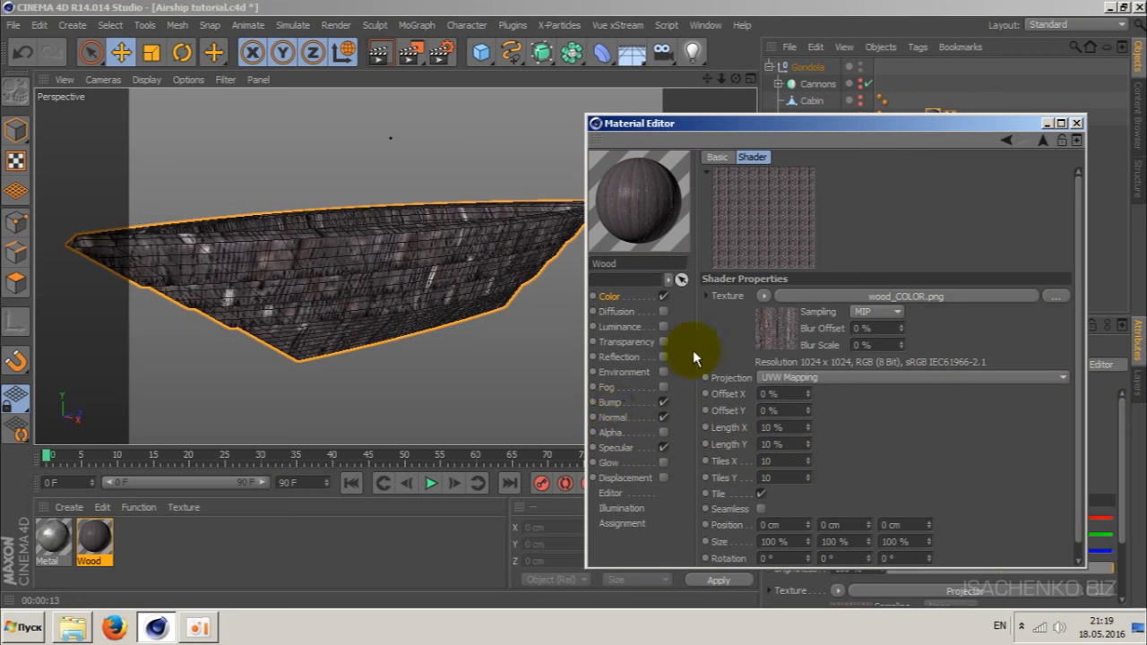
click(611, 403)
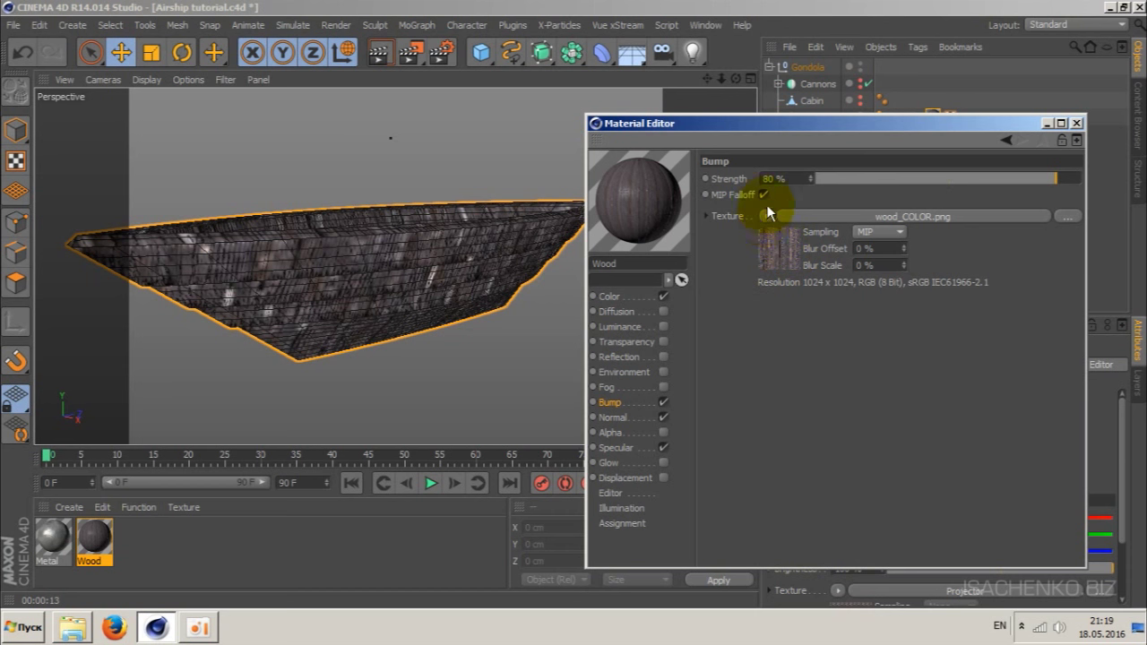
- Swap the Bump texture for a Projector shader with UVW Mapping and Tiles X and Y of 10
click(765, 215)
mouse_move(780, 529)
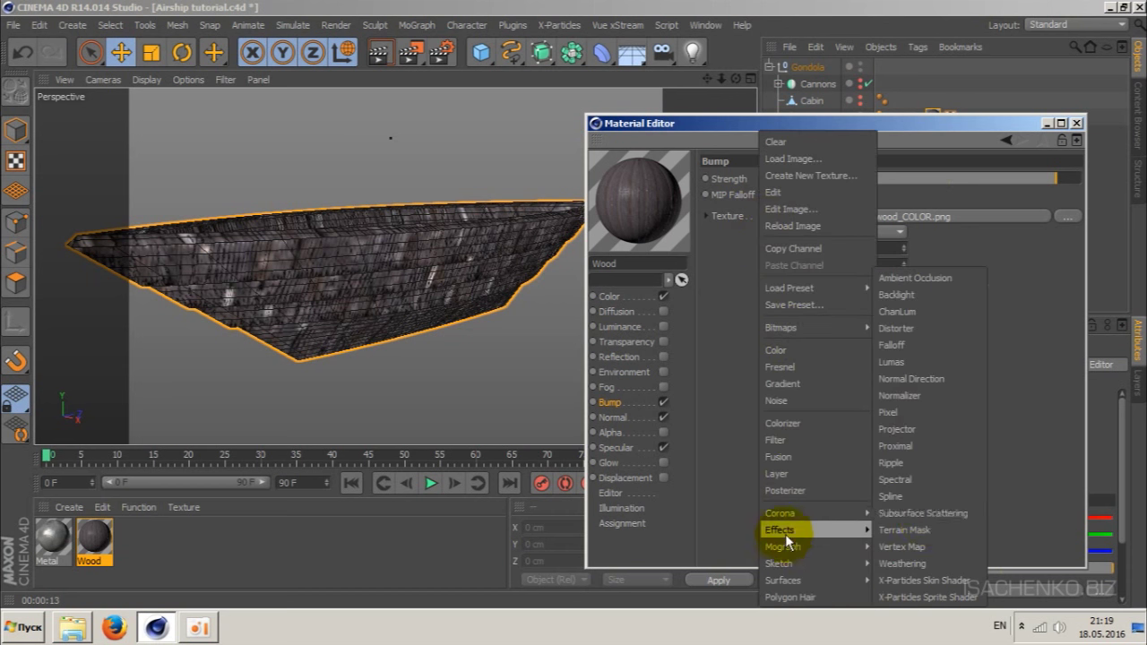
click(918, 427)
click(772, 252)
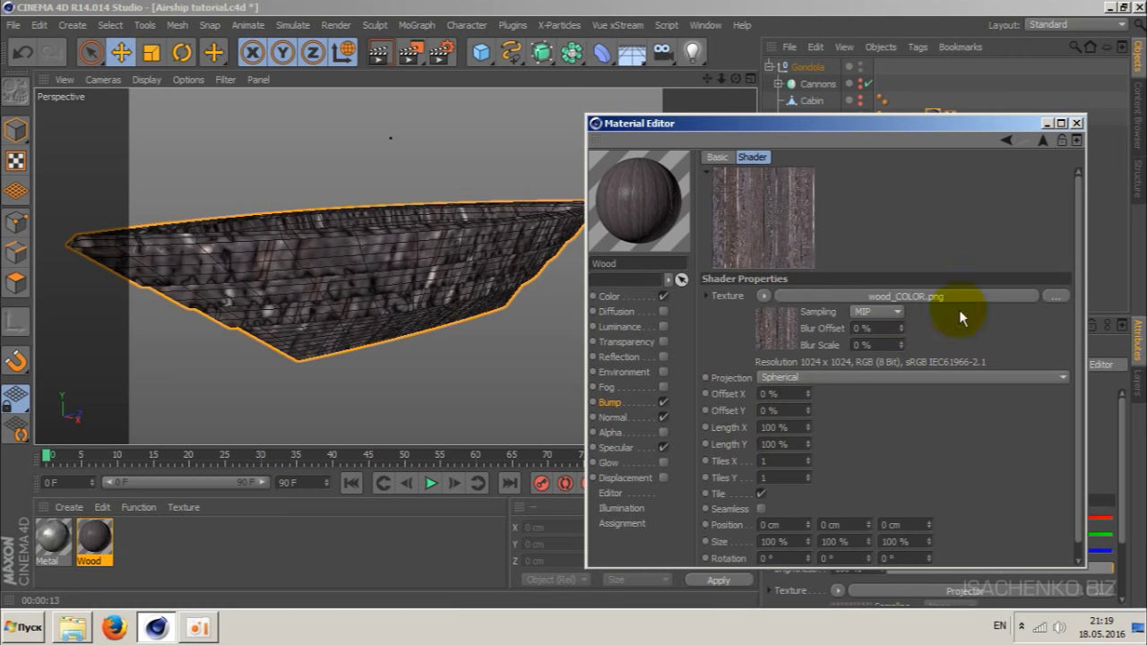
scroll(1078, 431, down, 1)
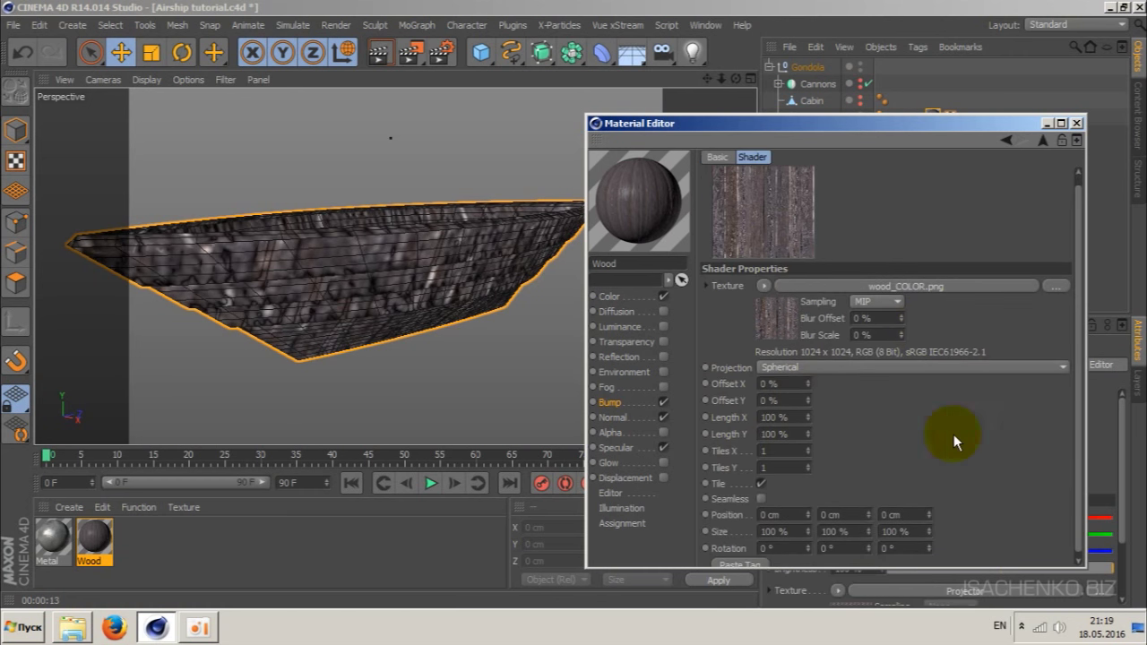
click(845, 368)
click(829, 484)
click(776, 451)
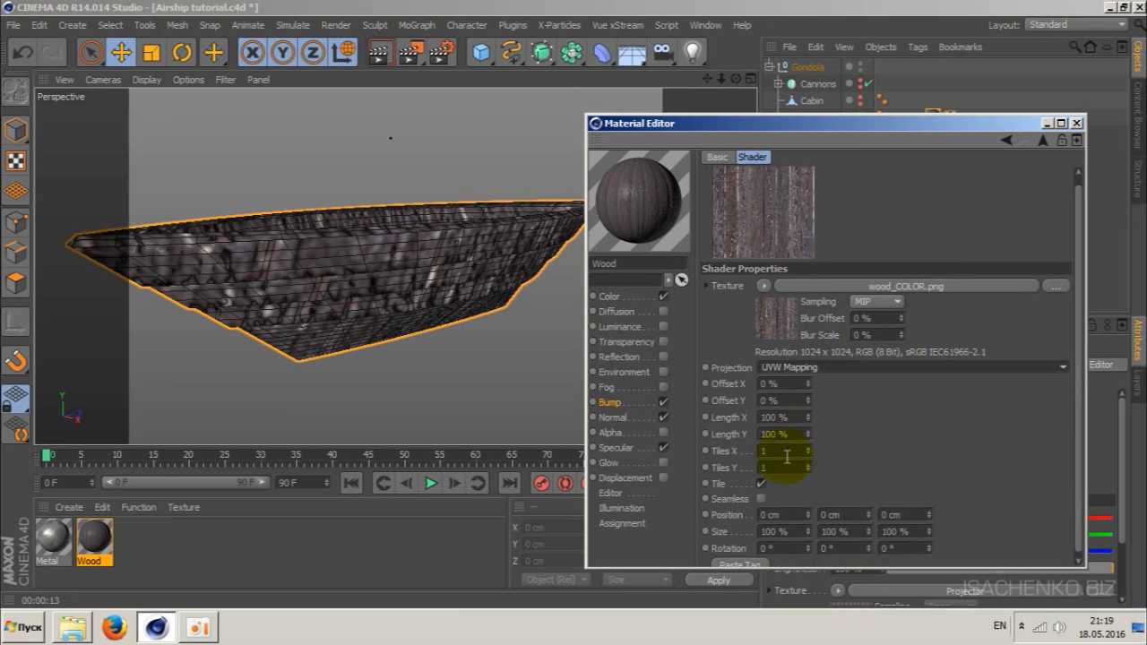
text(10)
key(Tab)
text(10)
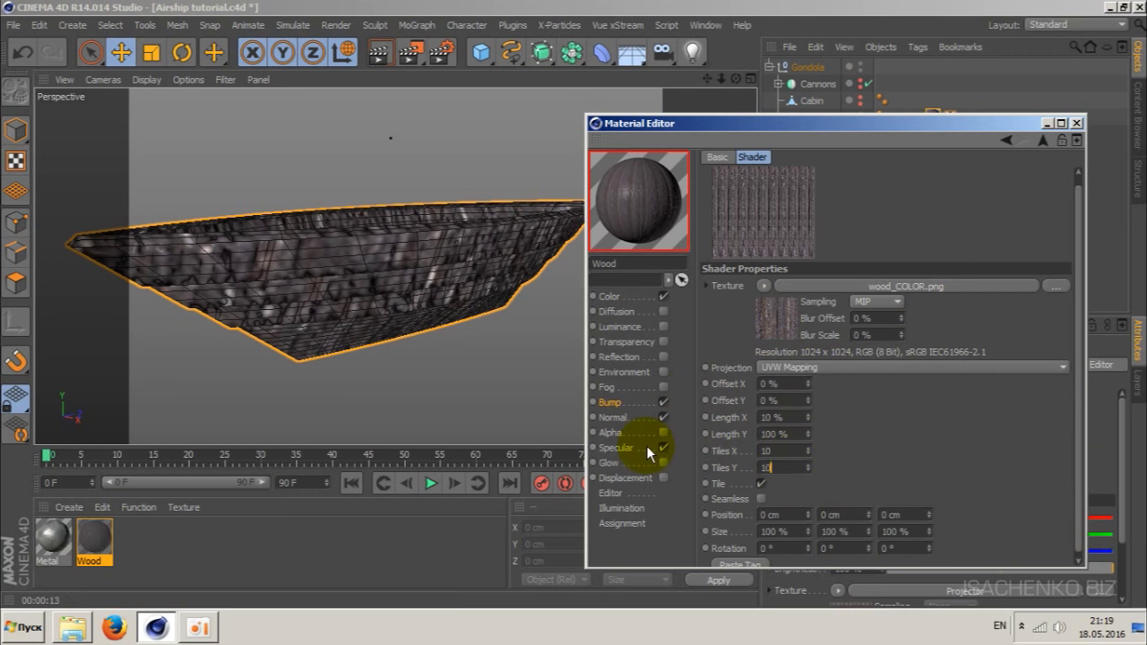
key(Return)
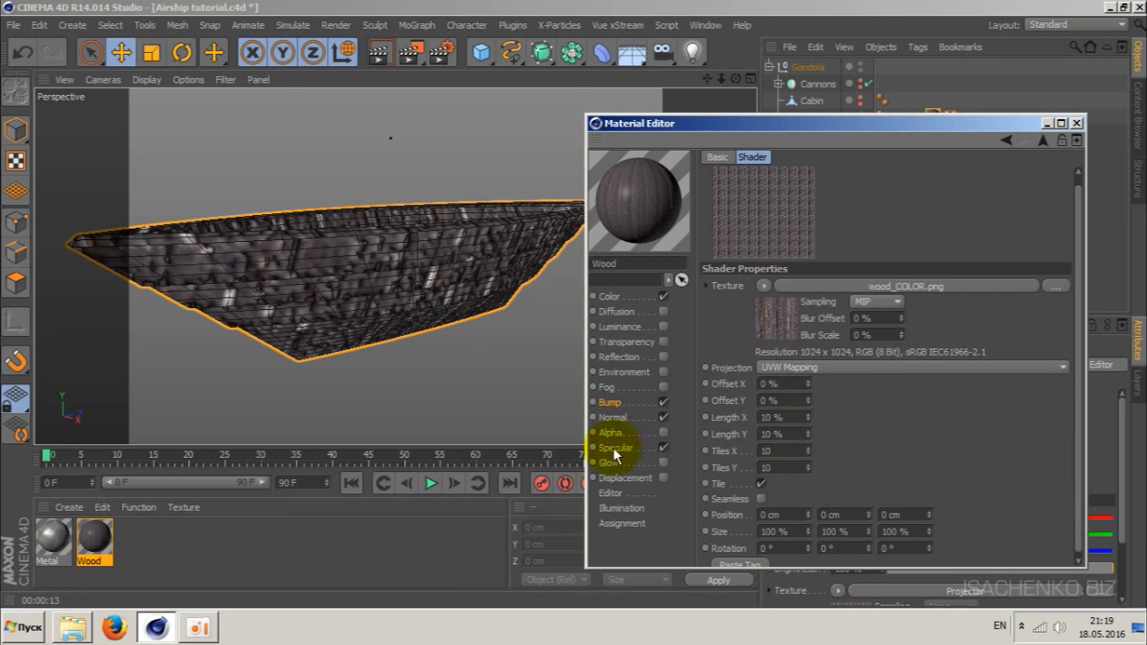
click(613, 419)
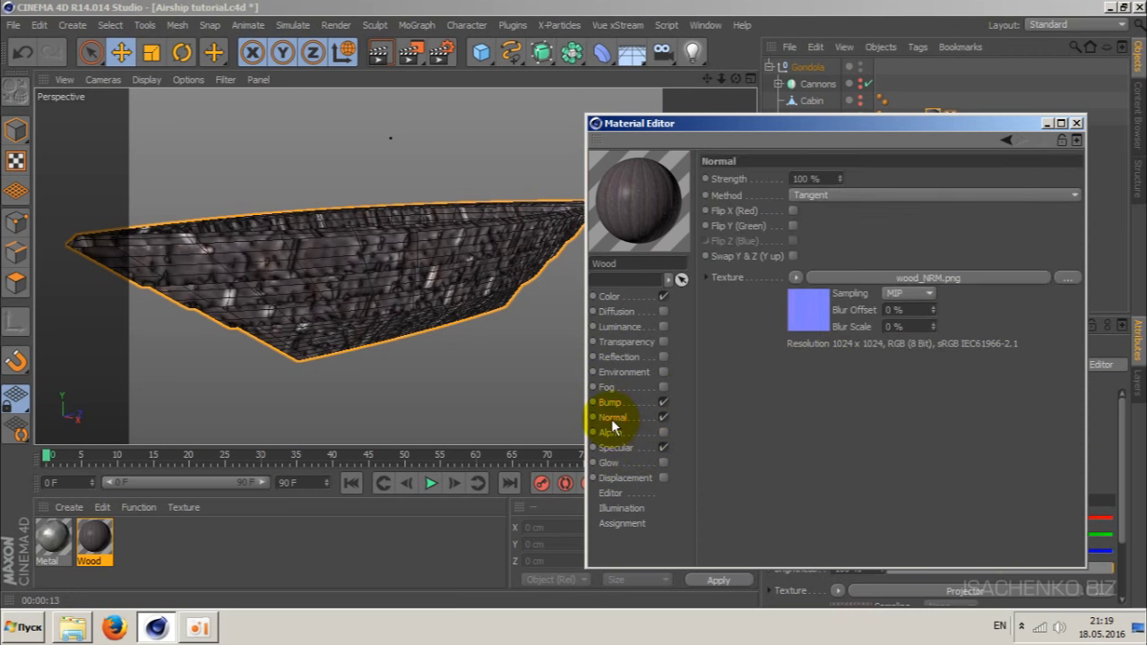
- Replace the Normal texture with a Projector shader using UVW Mapping, tiled 10×10
click(795, 277)
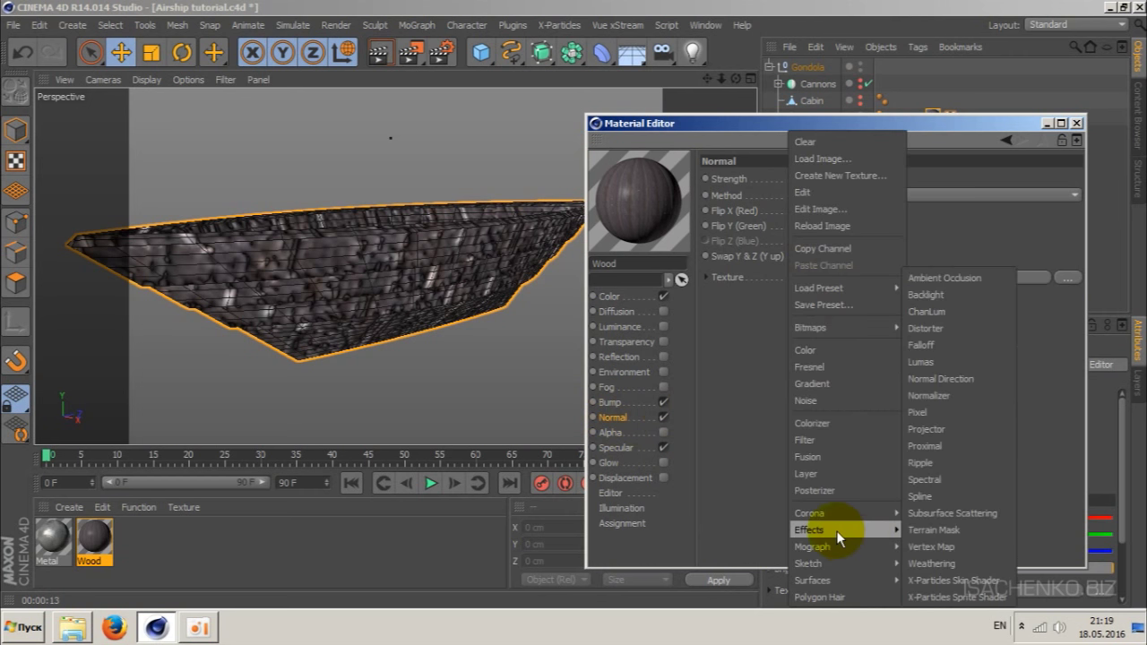
click(927, 429)
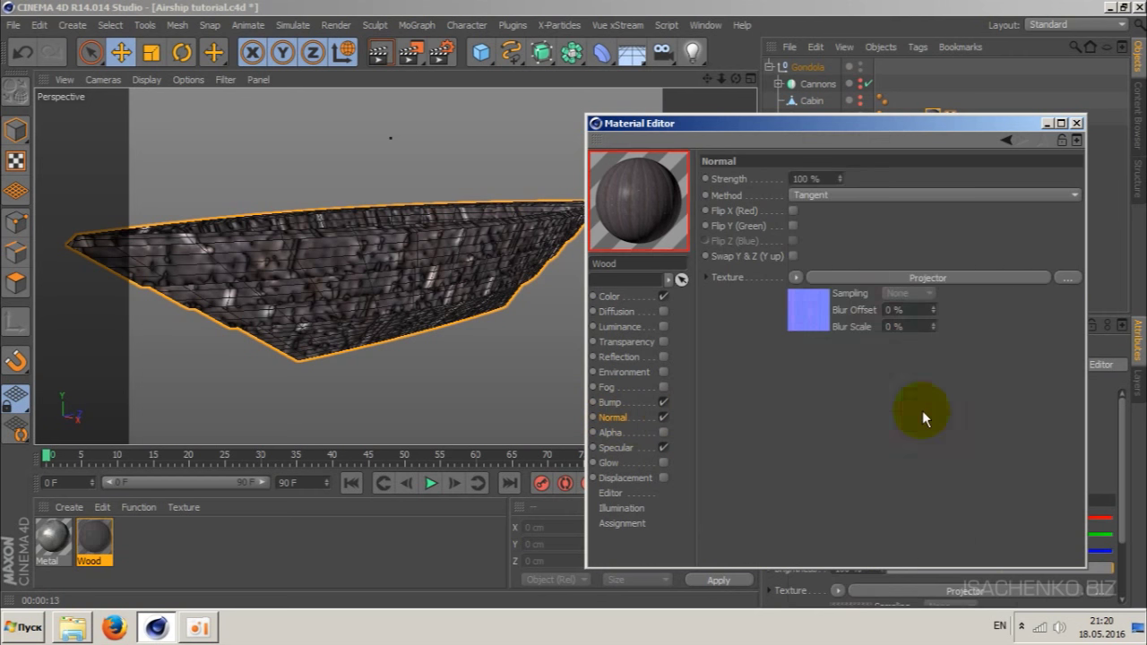
click(910, 280)
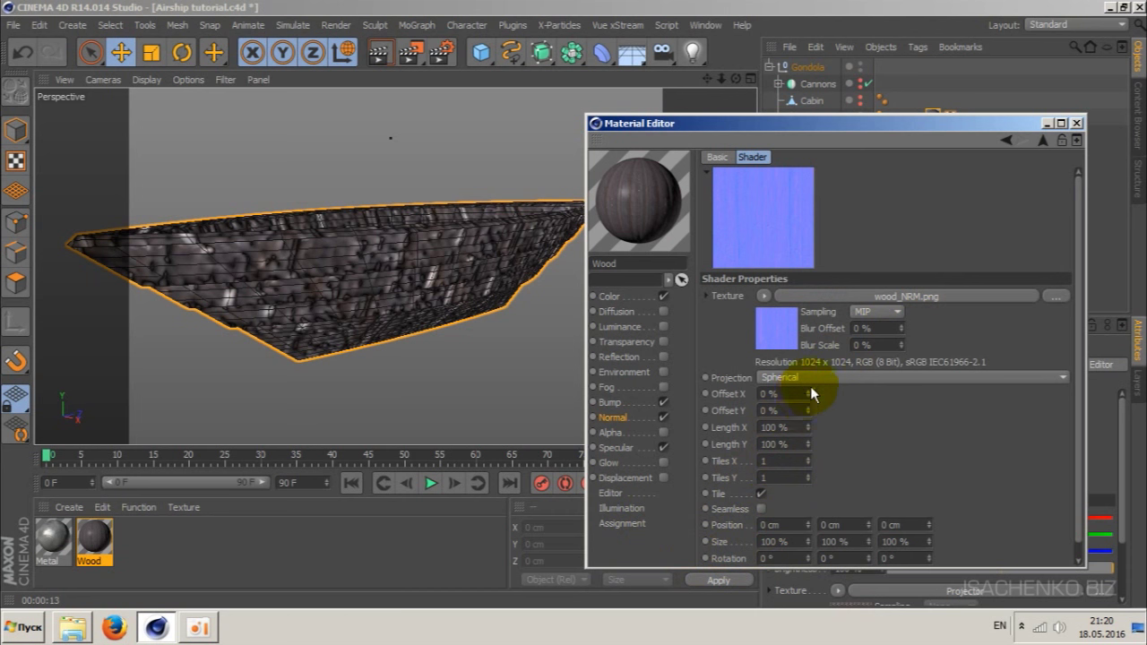
click(814, 377)
click(830, 493)
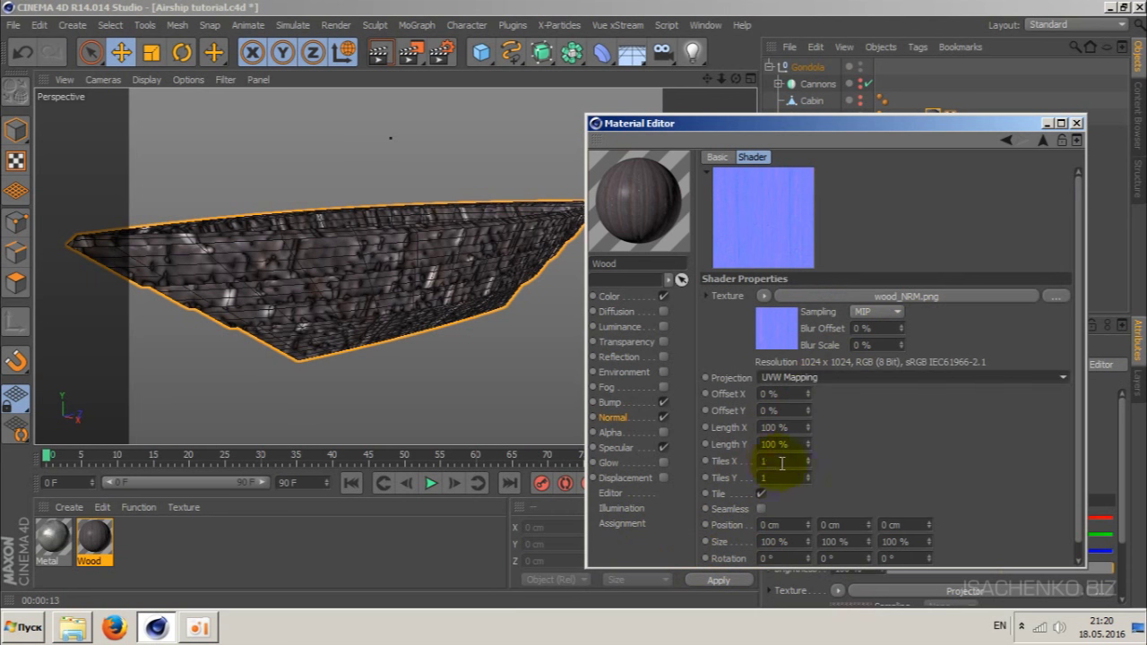
click(781, 462)
text(10)
key(Return)
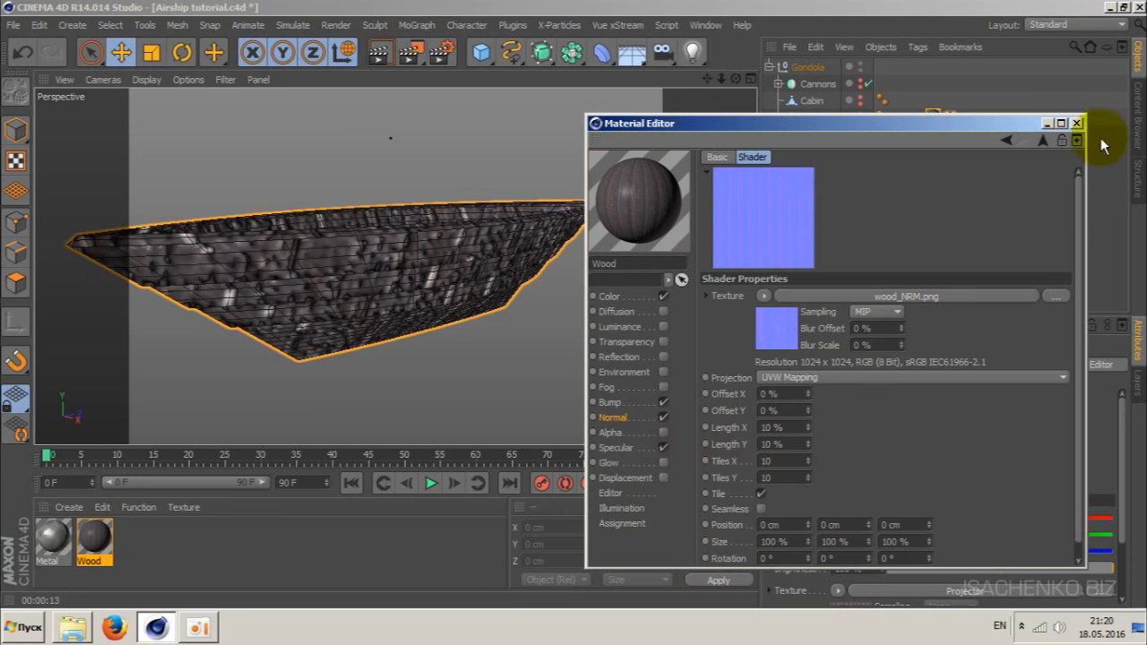
- Close the Material Editor and render a preview of the textured gondola hull
click(1076, 123)
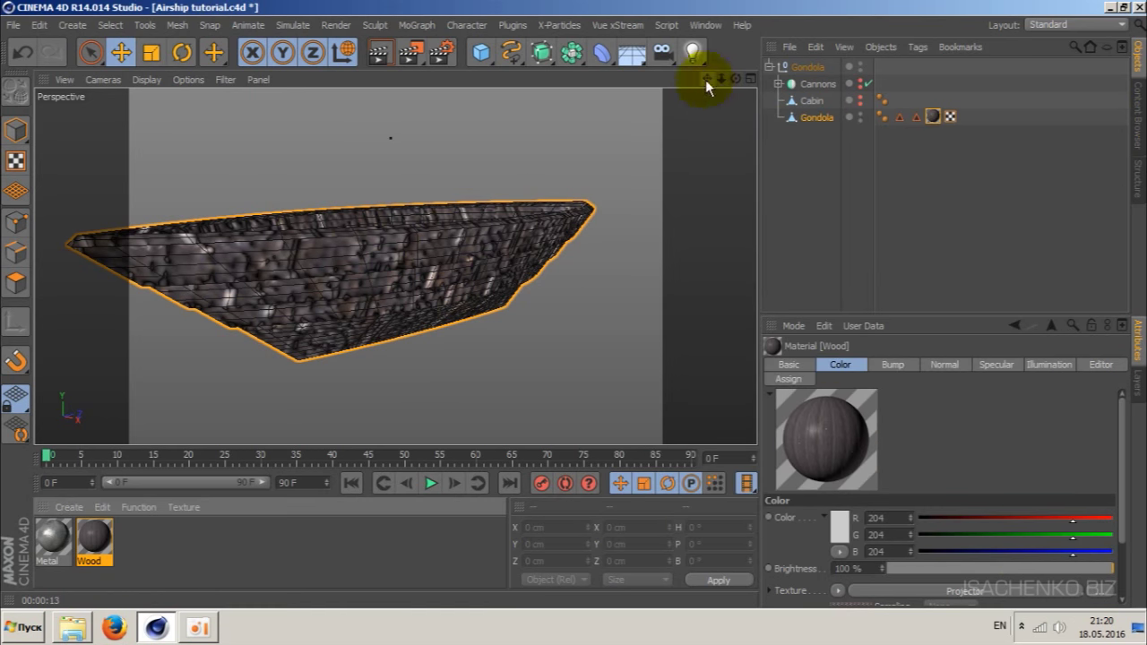
drag(706, 79, 722, 85)
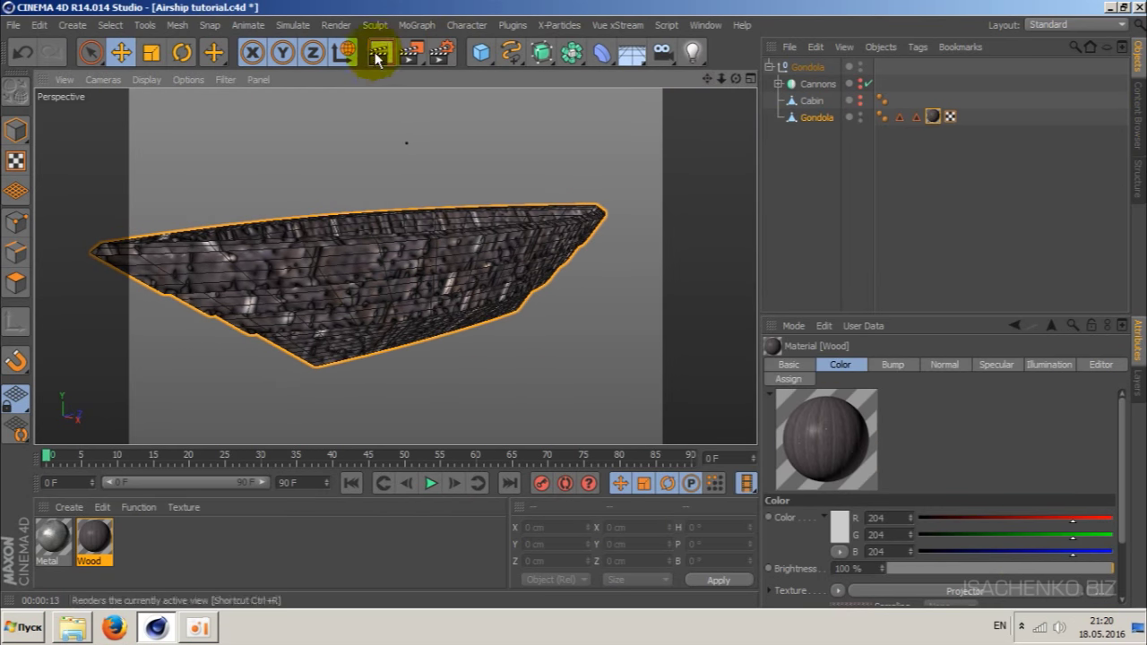
click(378, 56)
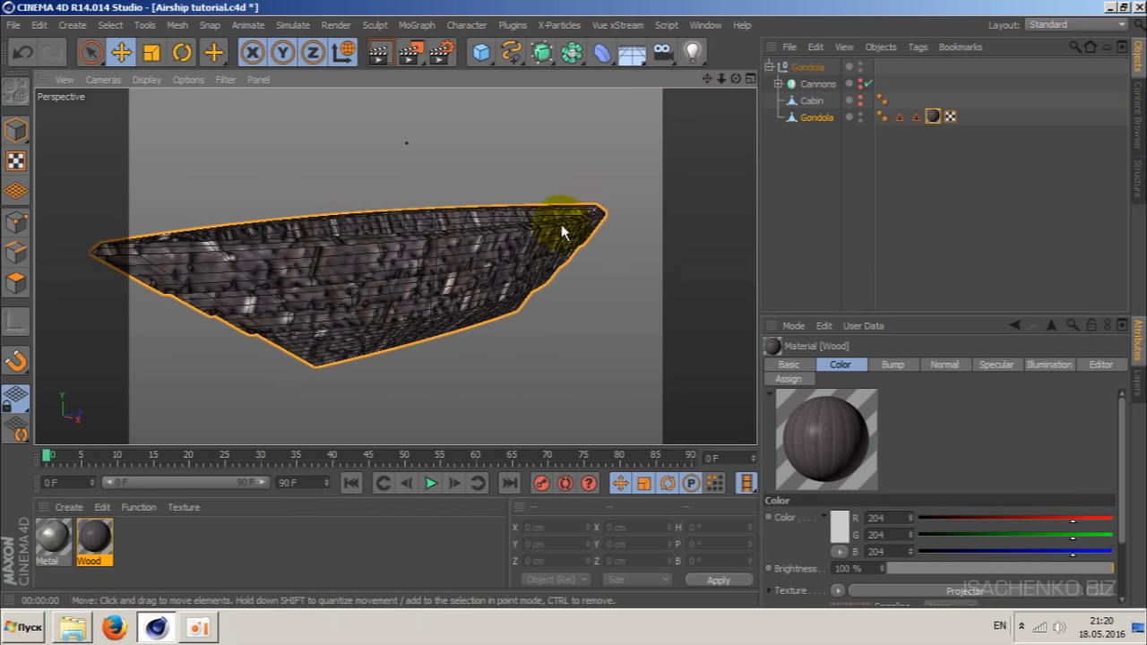
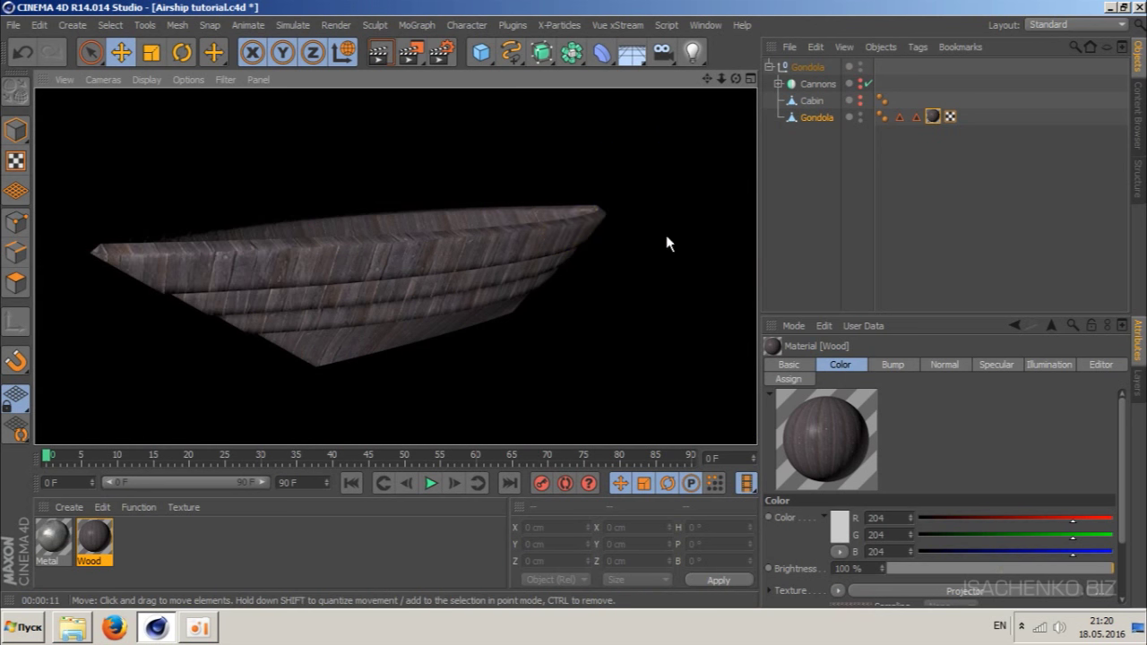
- Orbit the perspective view to see the wood-textured gondola from a new angle
drag(736, 77, 395, 266)
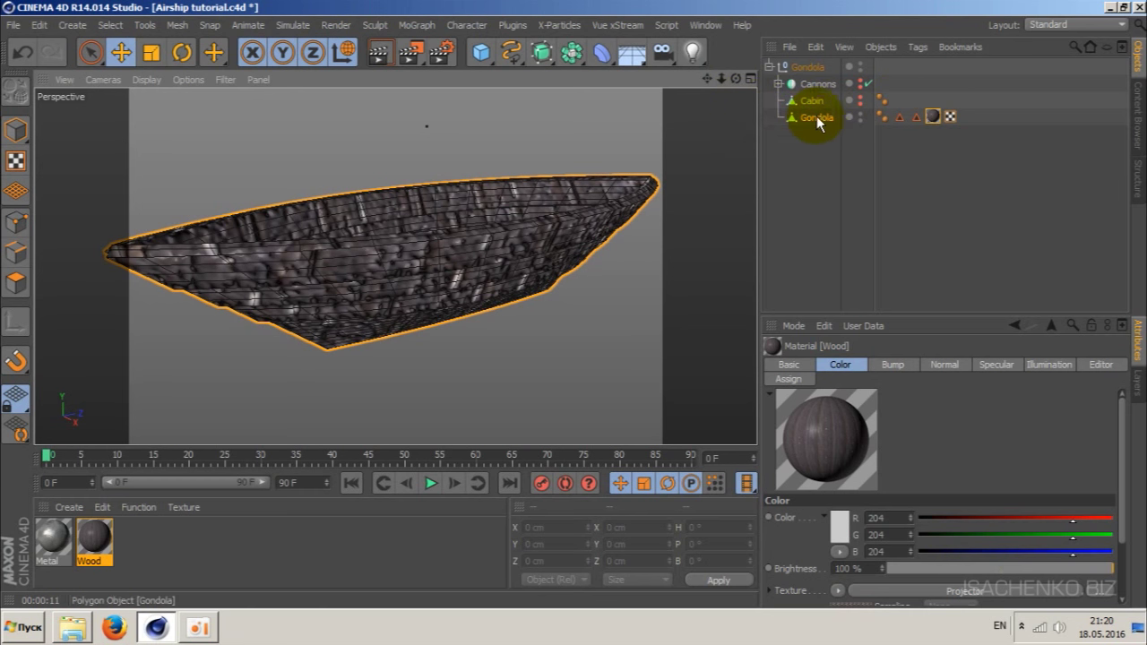
- Add a Bake Texture tag to Gondola and start picking its output filename
right_click(817, 117)
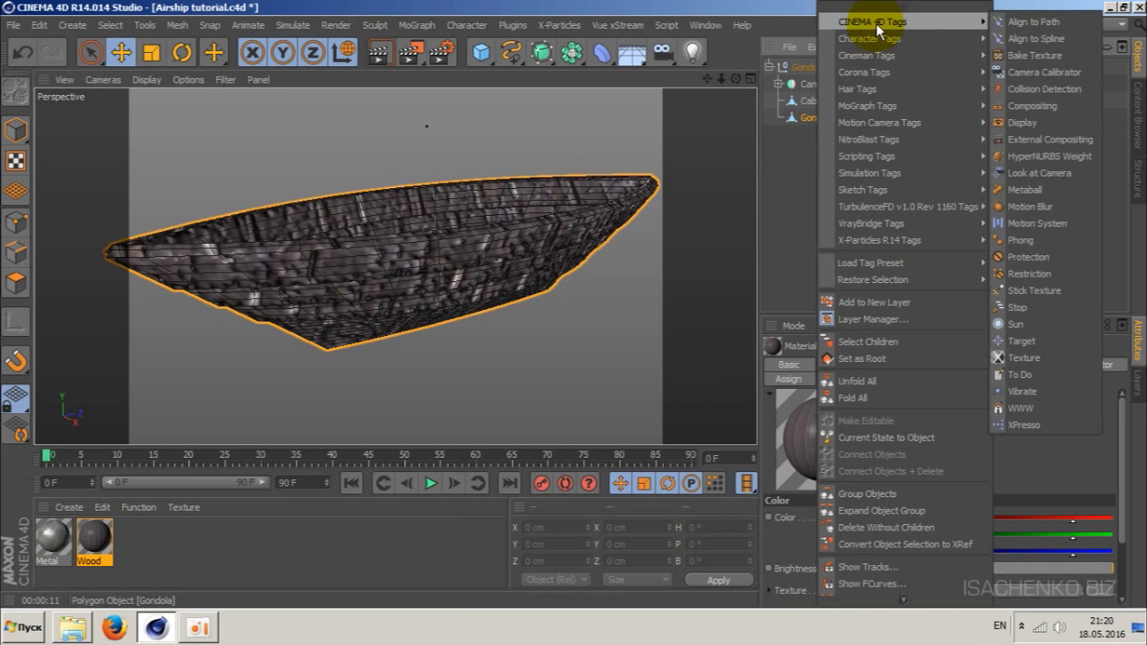
mouse_move(896, 22)
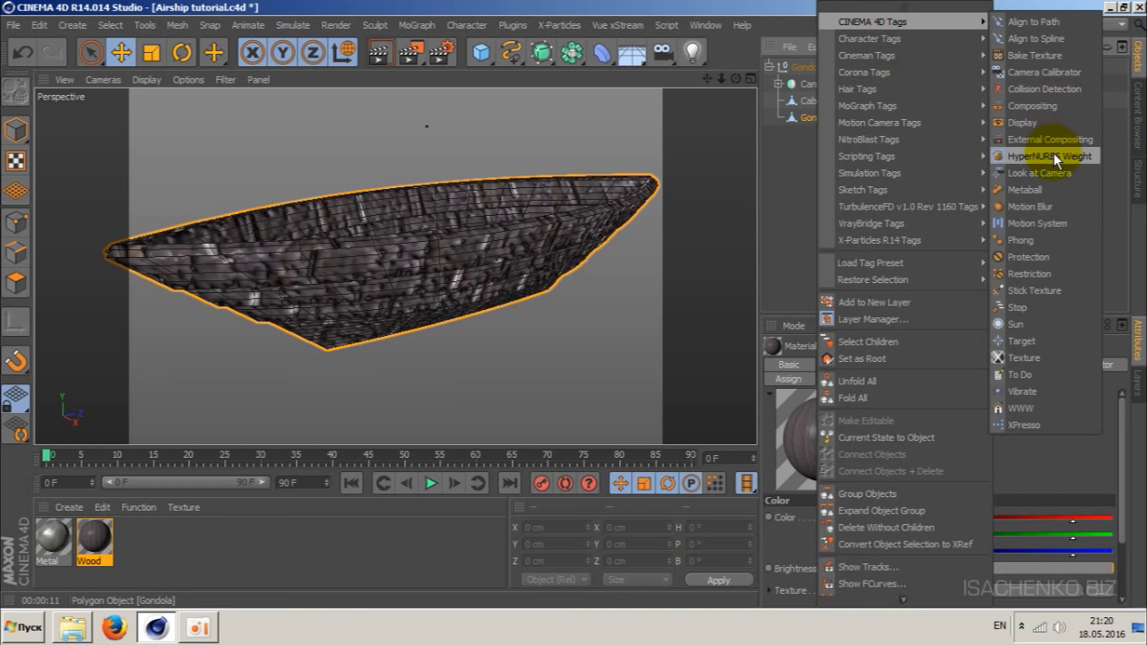
click(1037, 54)
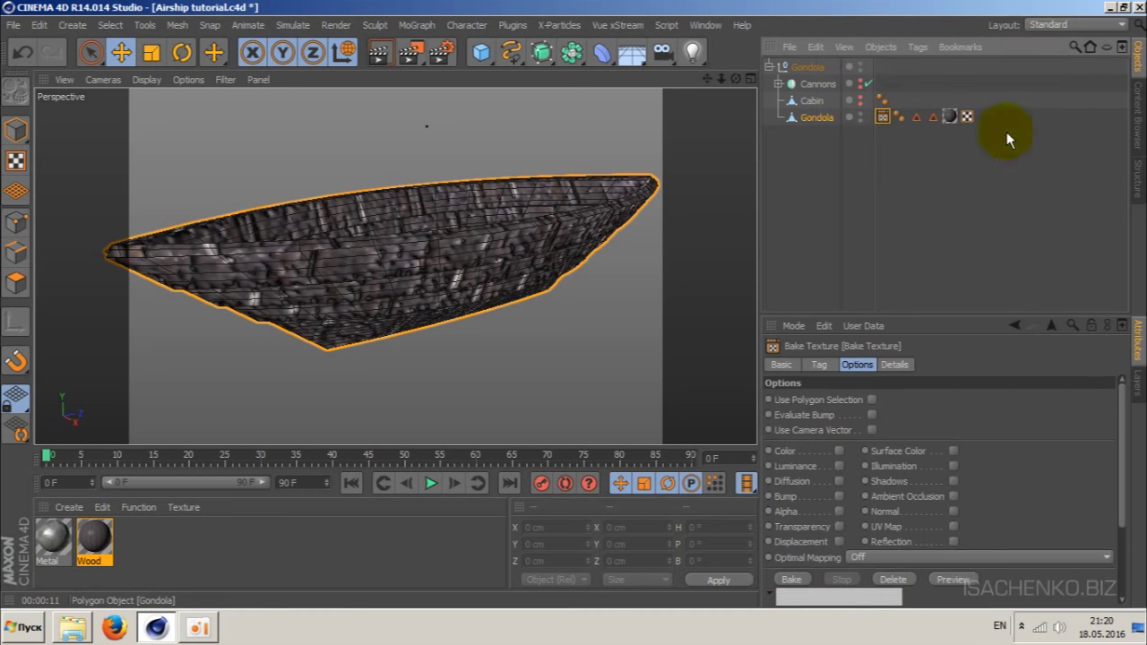
click(819, 365)
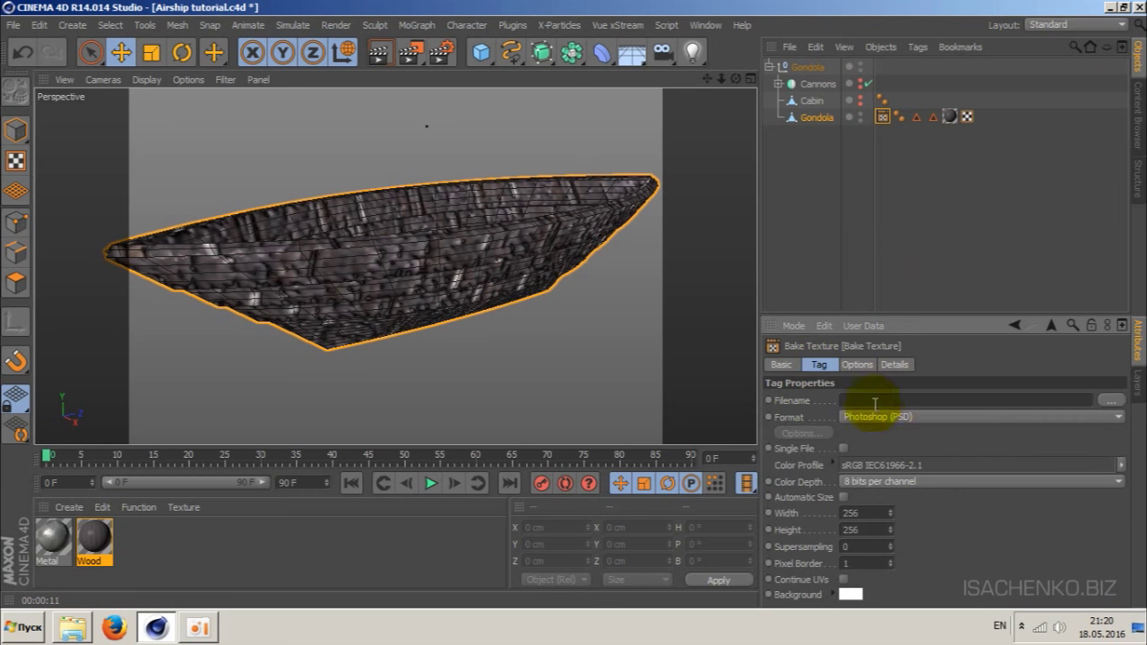
click(1112, 400)
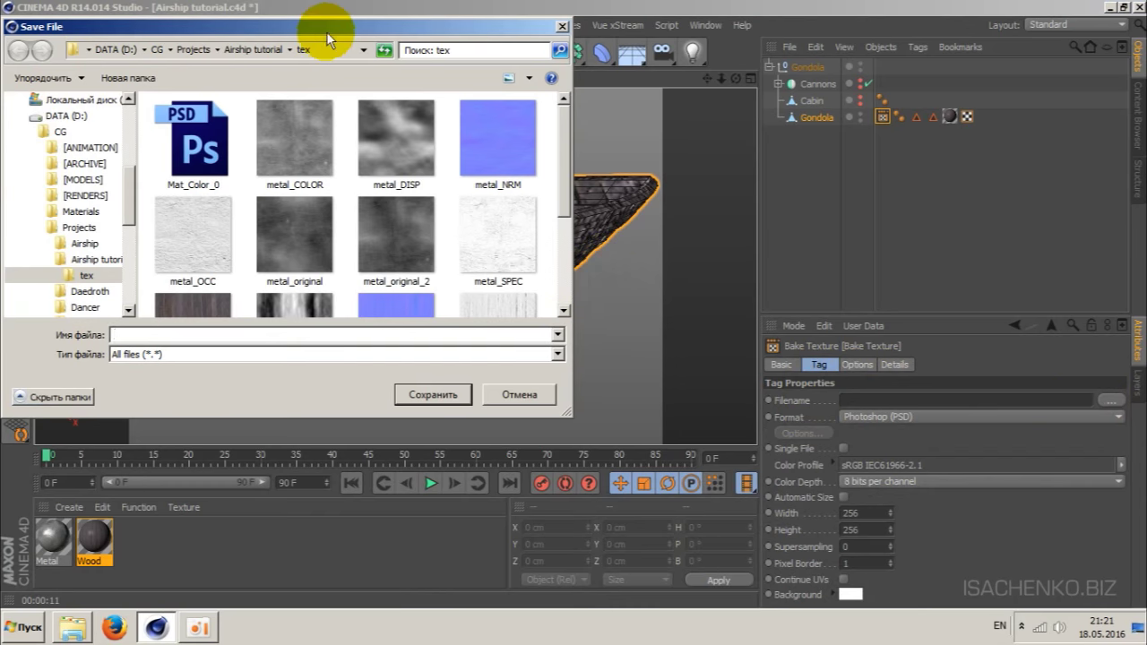
- Create a baked_tex folder in Airship tutorial and name the bake file gondola
drag(326, 31, 455, 73)
click(378, 97)
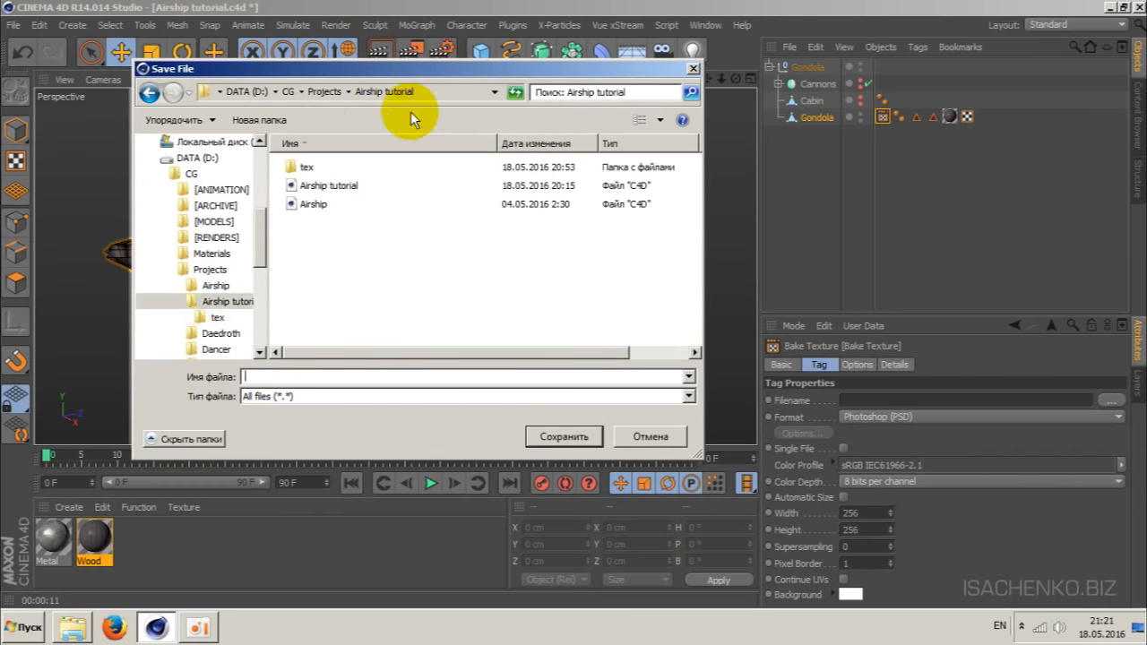
click(259, 119)
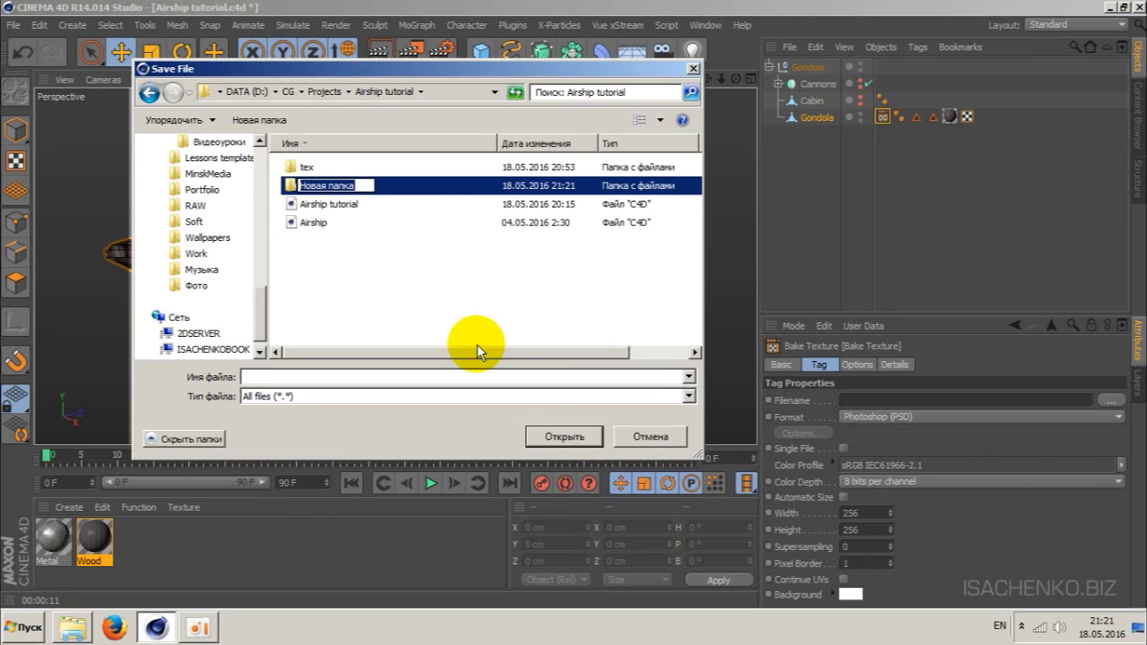
text(bake)
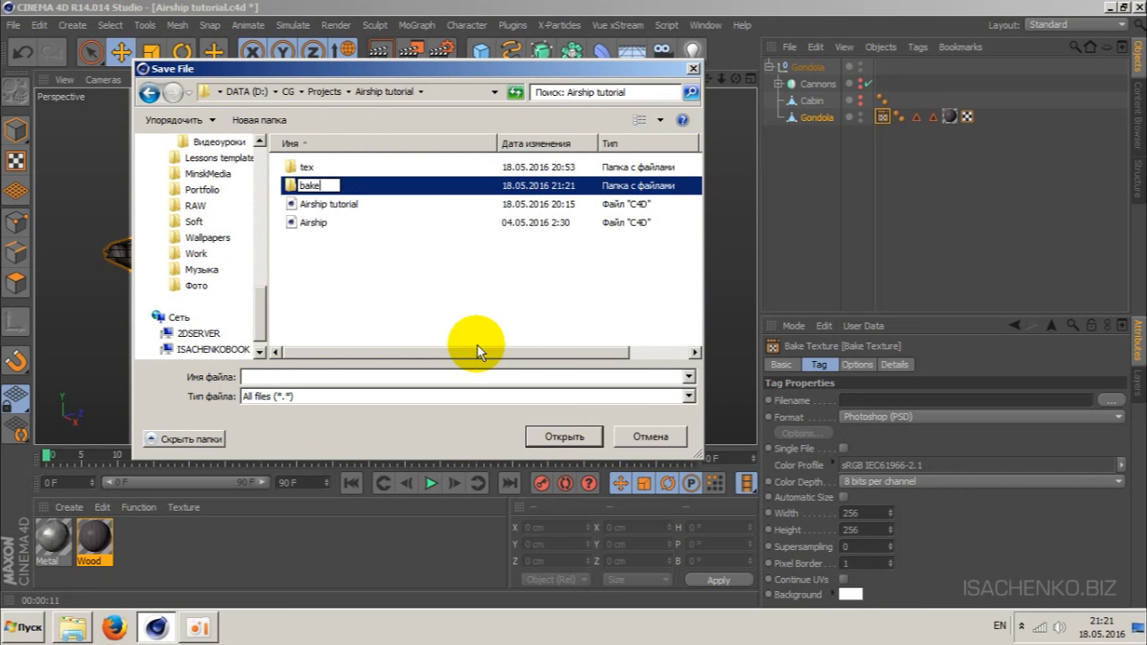
text(d_tex)
key(Return)
key(Return)
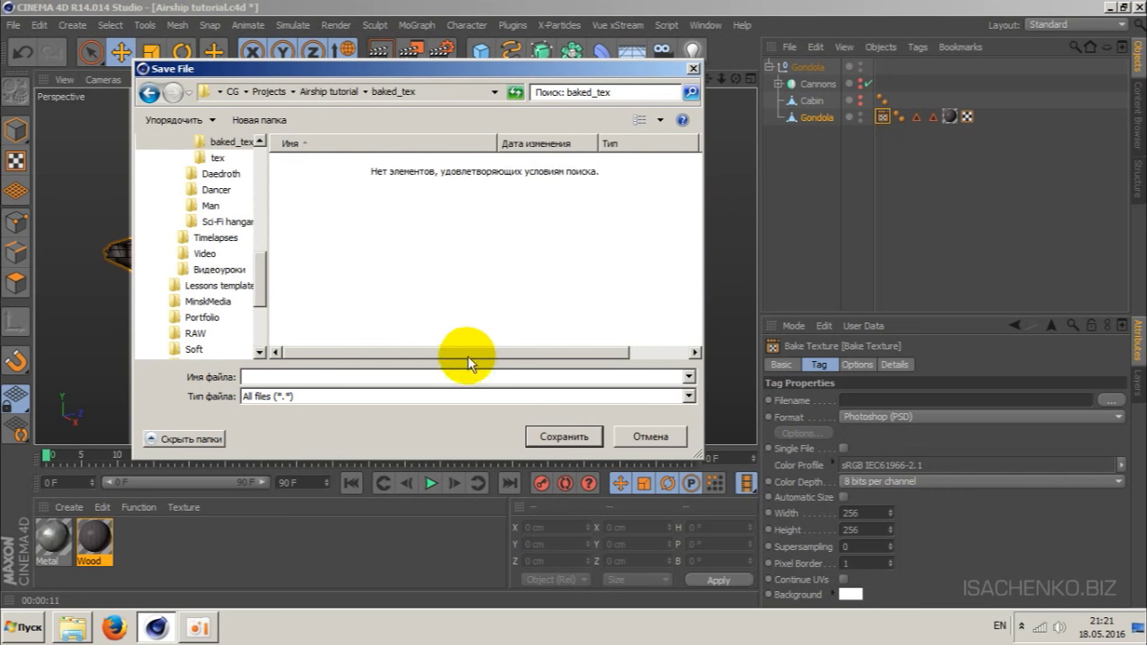
click(453, 377)
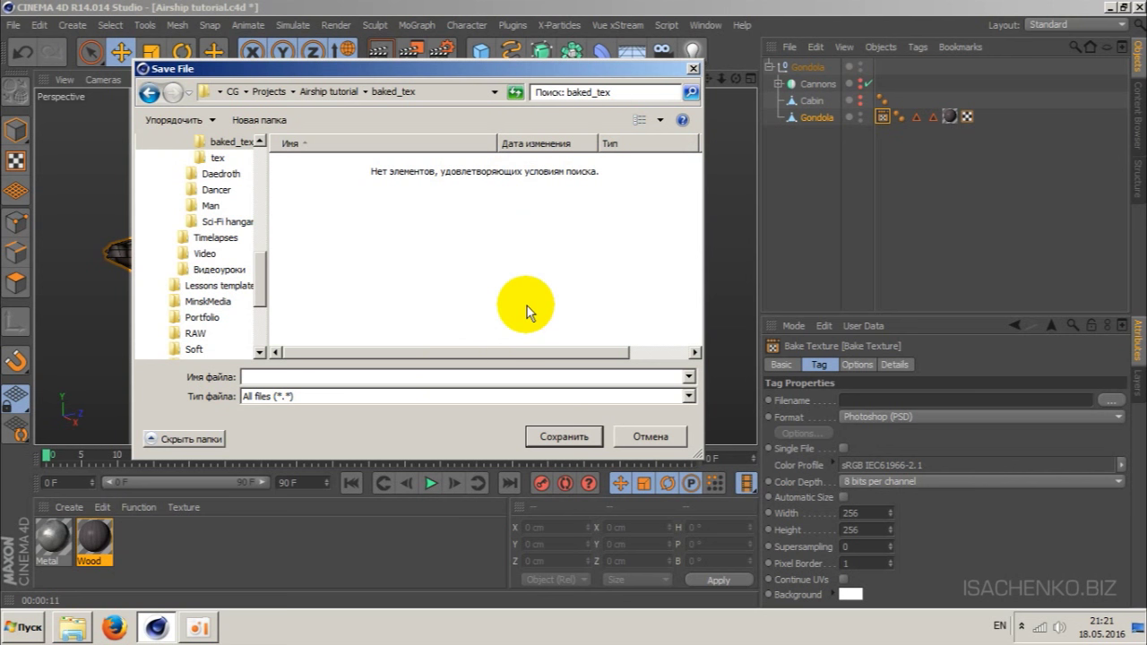
text(gondola)
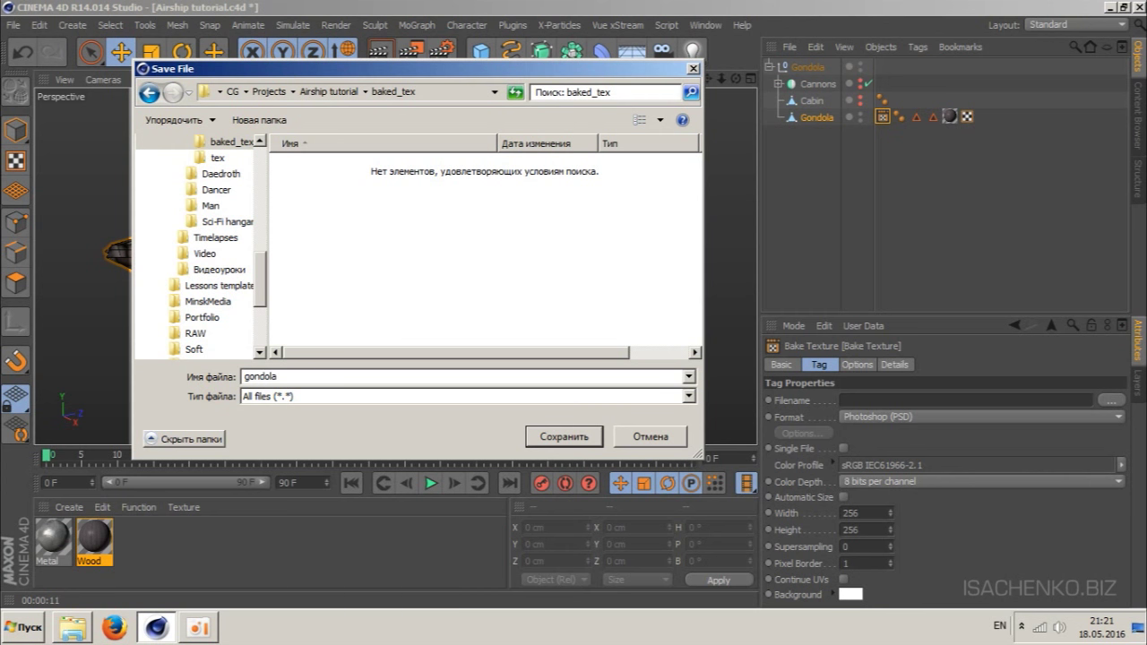
- Save the bake as gondola in PNG format at 1024 × 1024
click(549, 437)
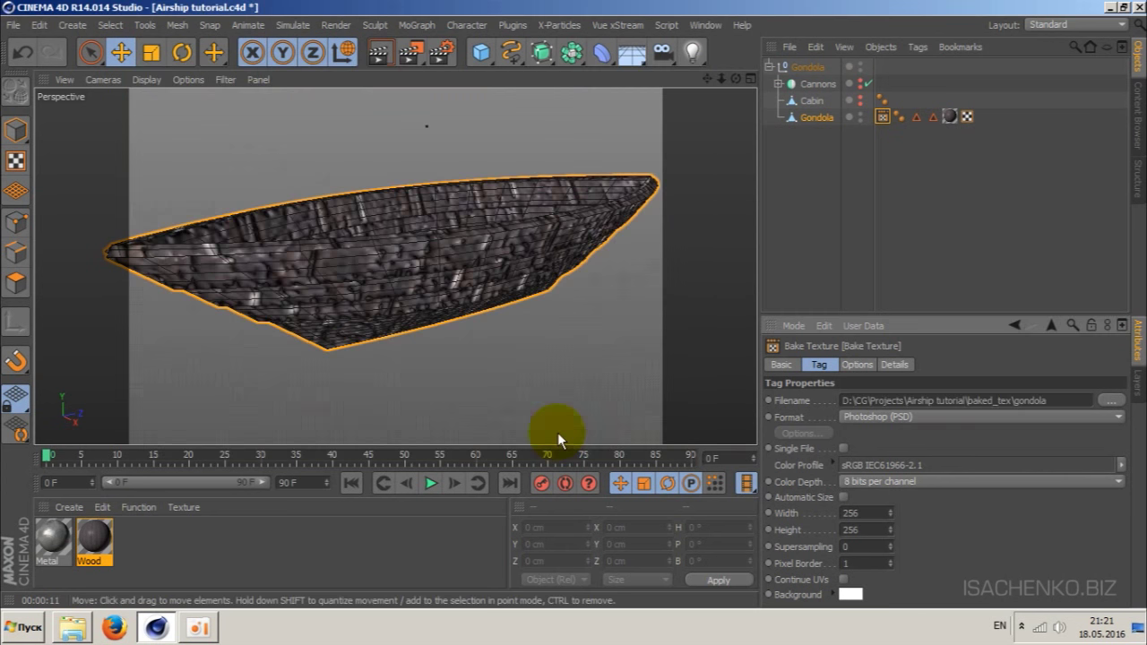
click(955, 416)
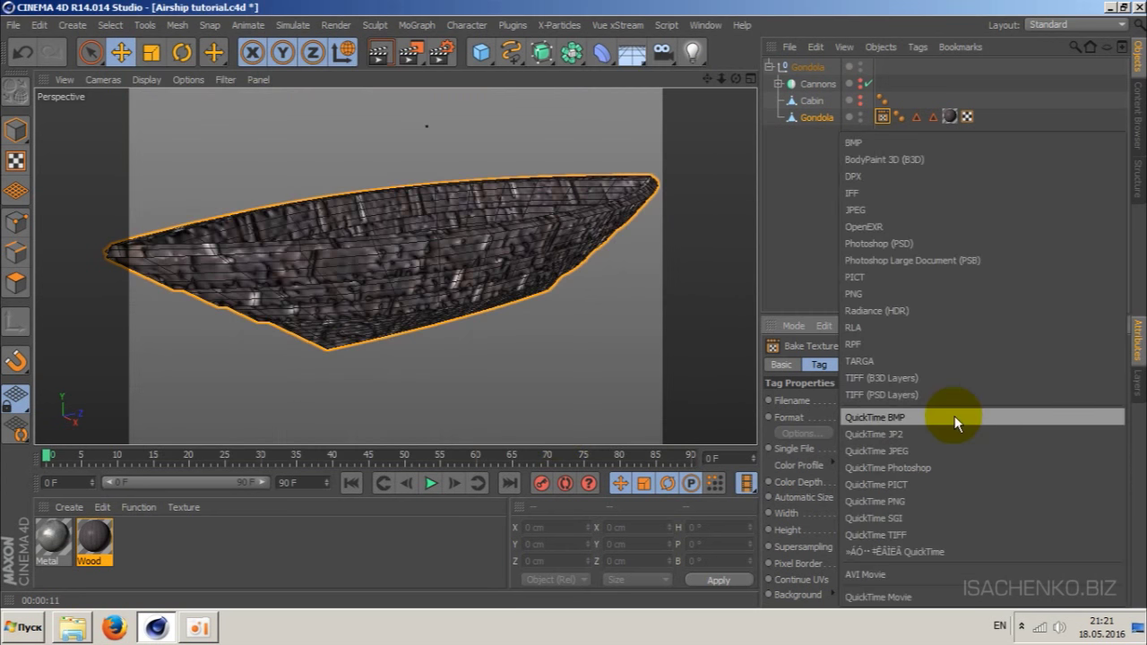
click(899, 295)
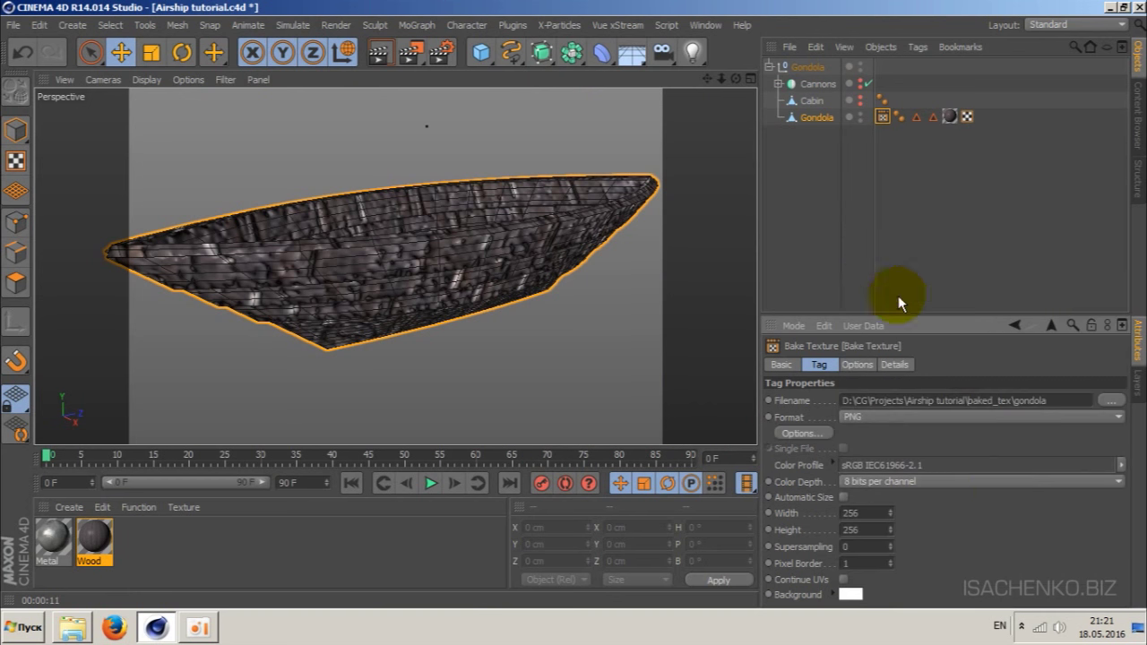
double_click(863, 513)
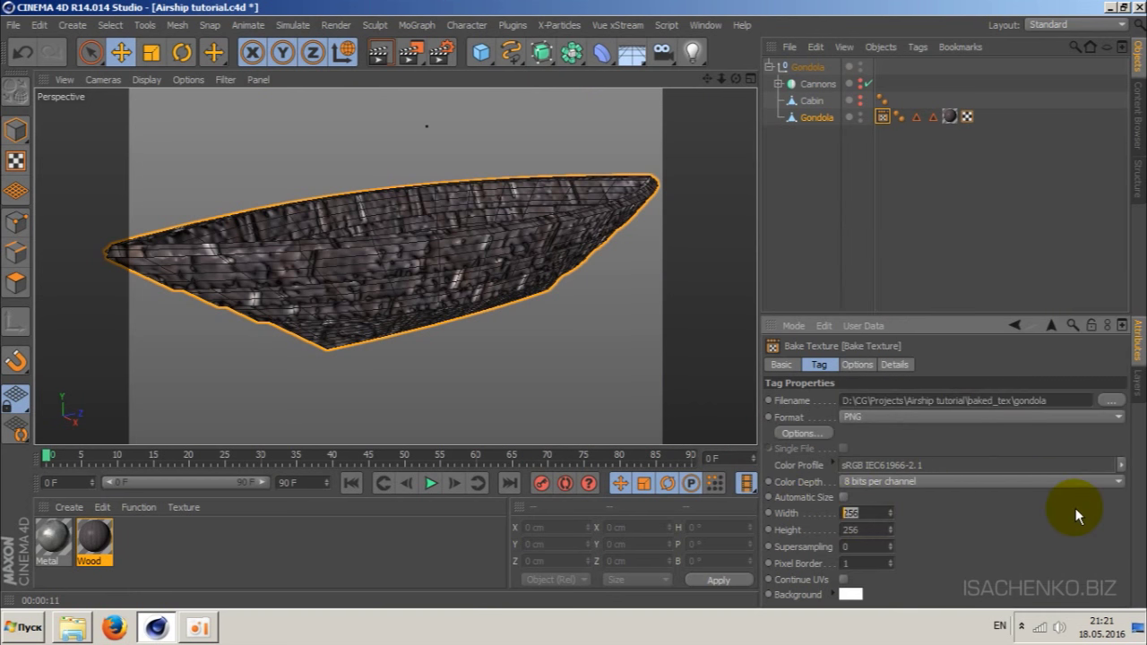
text(1024)
key(Tab)
text(10)
- Bring up the Bake Texture Options and scroll through the channel list
click(858, 364)
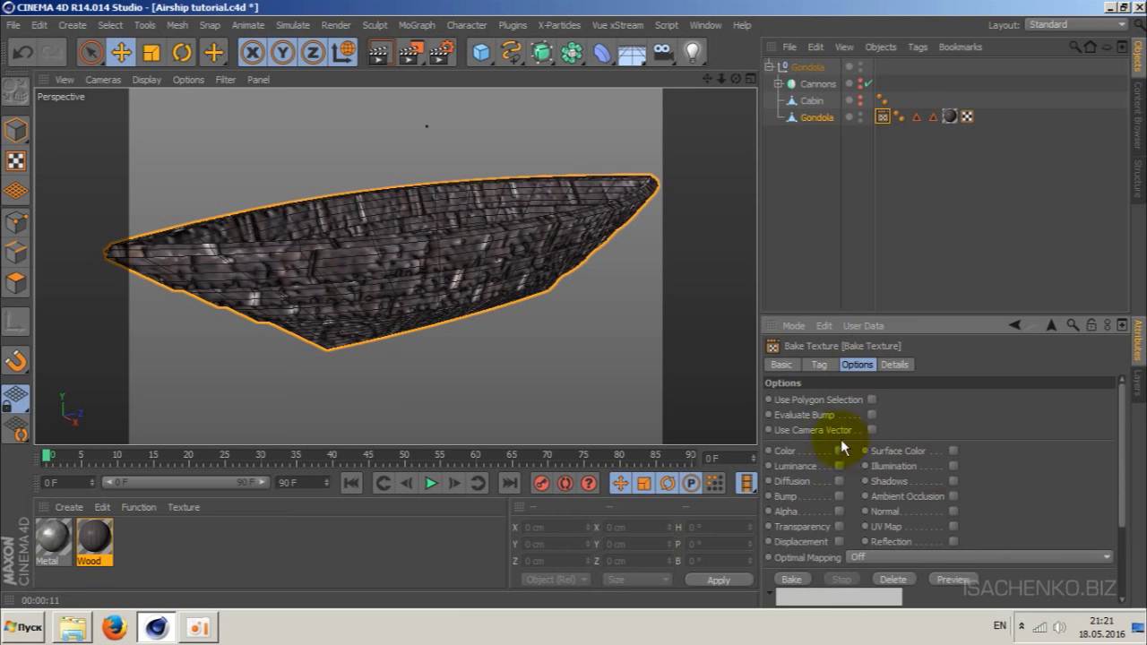
scroll(1126, 475, down, 1)
drag(1125, 474, 1121, 475)
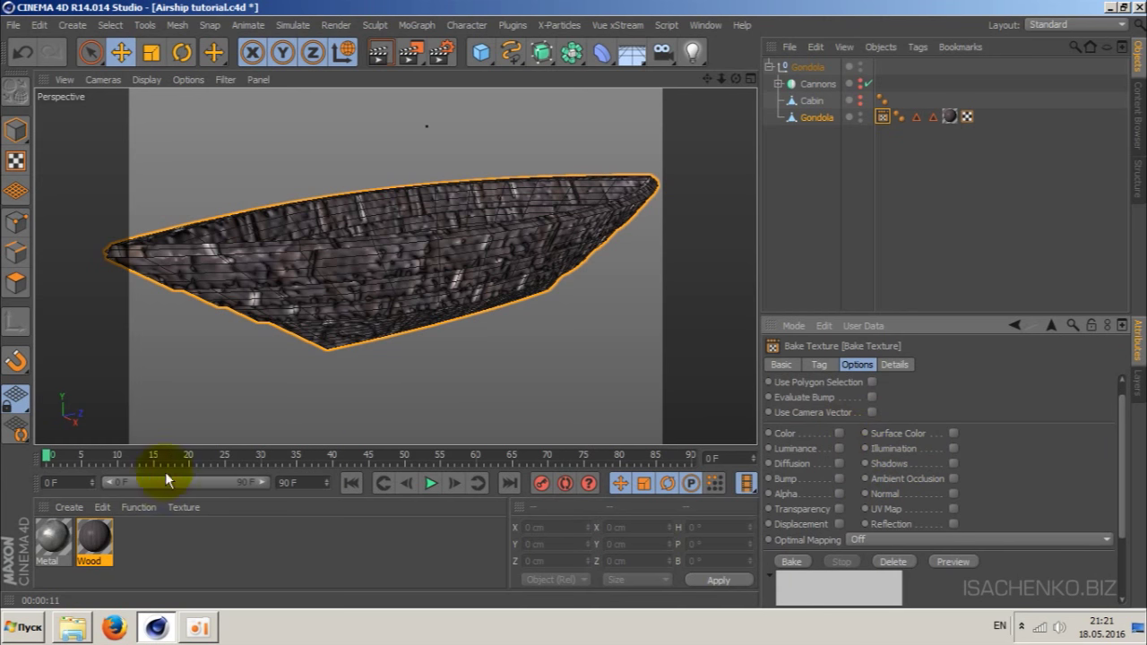
- Open the Wood material in the Material Editor, then return to the bake tag
double_click(94, 541)
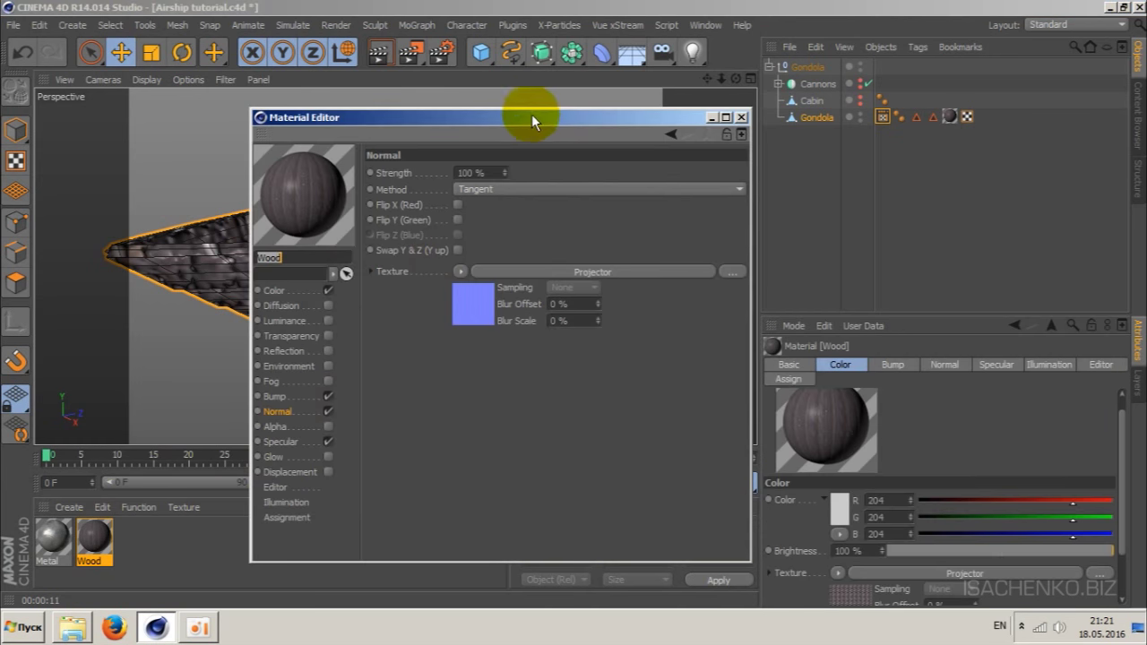
drag(531, 114, 399, 111)
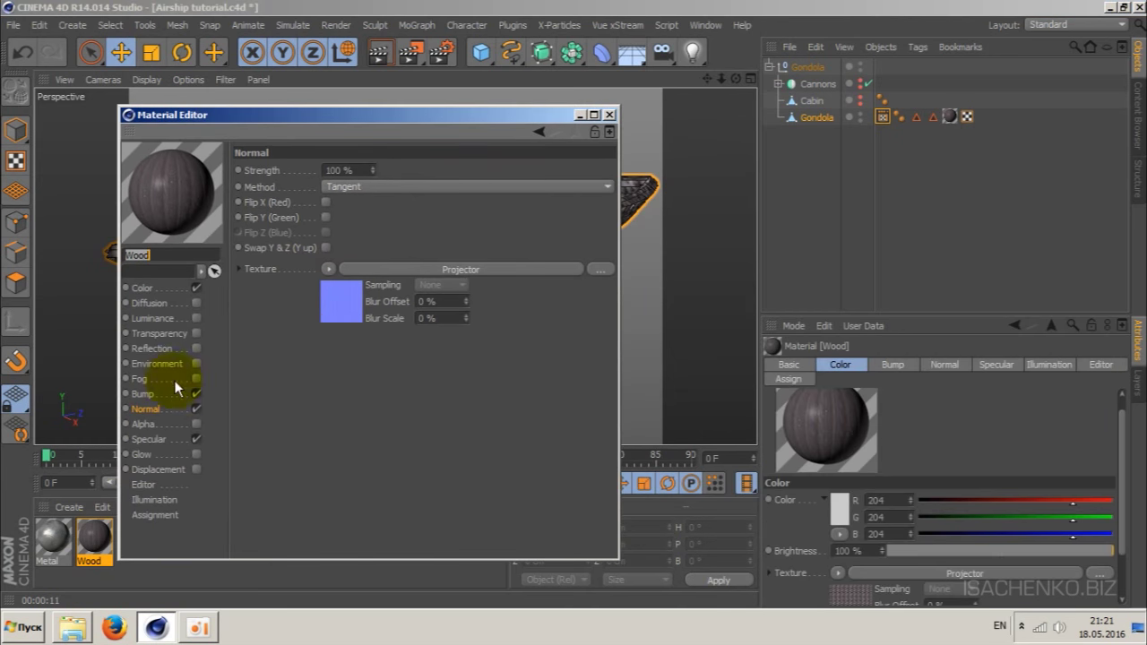
click(882, 120)
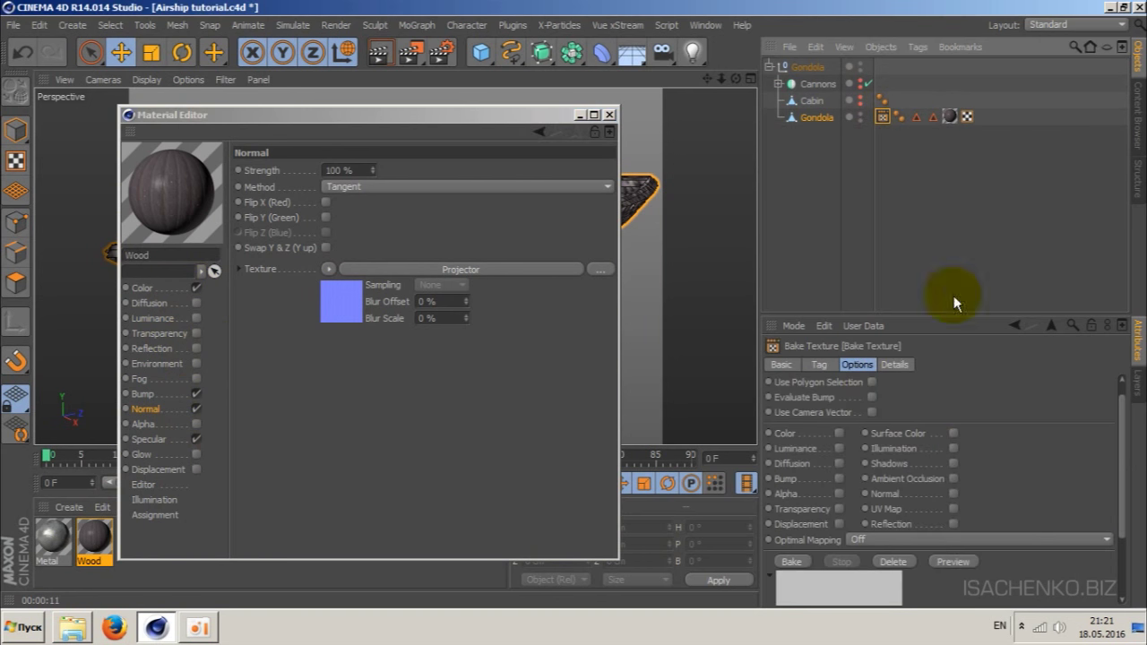
- Bake Color, Bump and Normal with Object normals sourced from Gondola; close the Material Editor
click(839, 434)
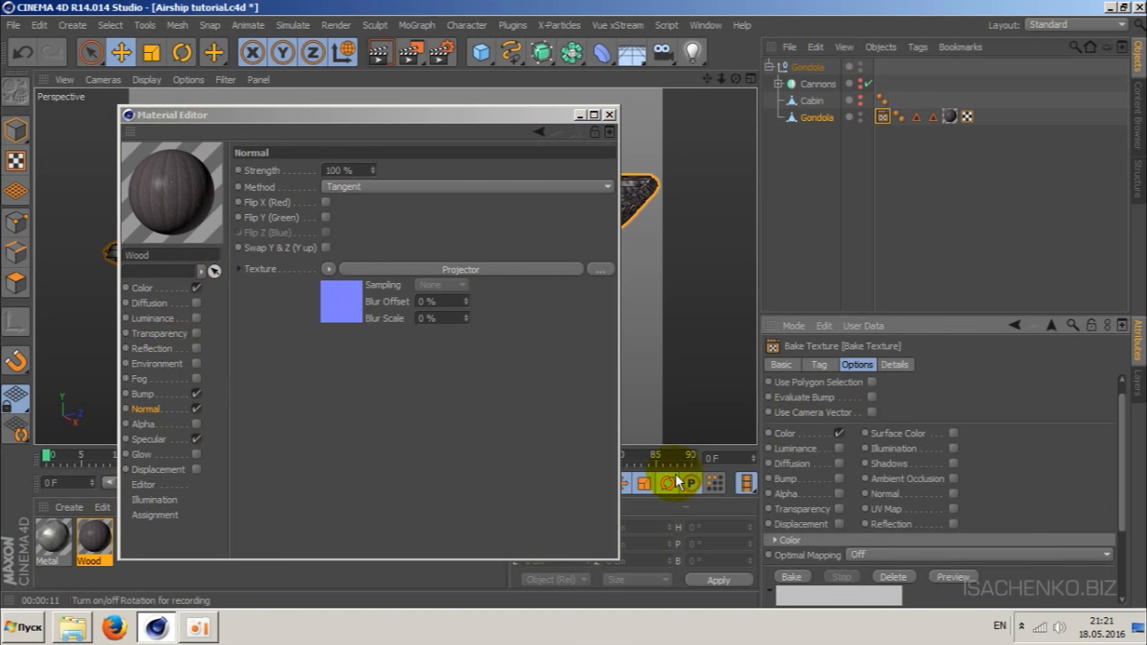
click(839, 480)
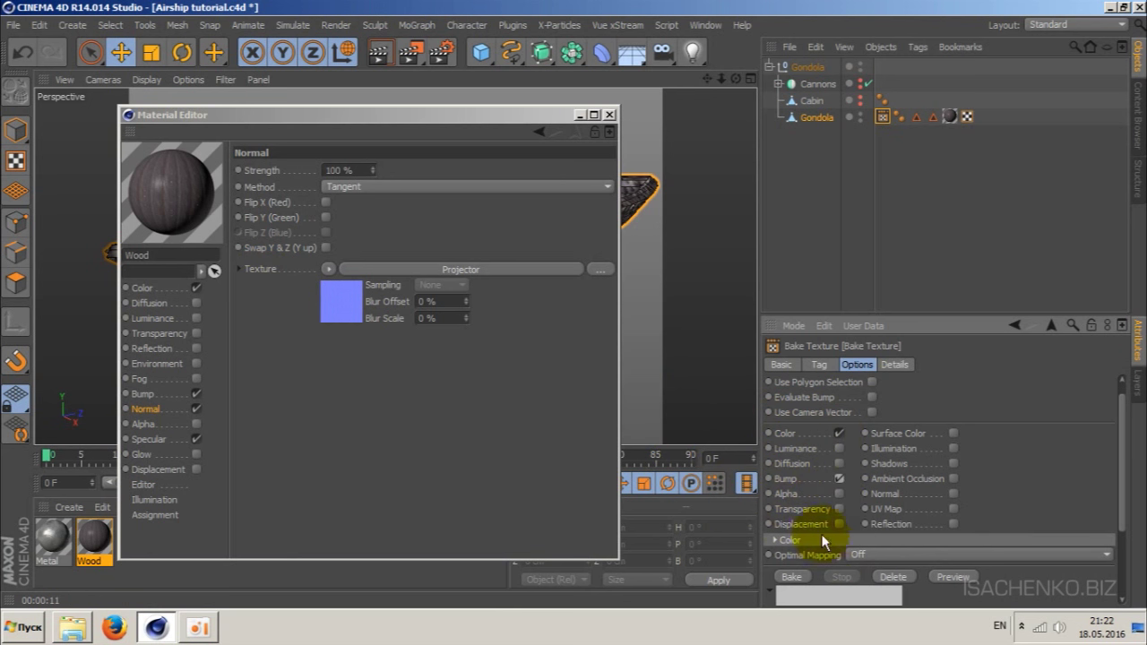
click(955, 494)
drag(1122, 478, 1121, 505)
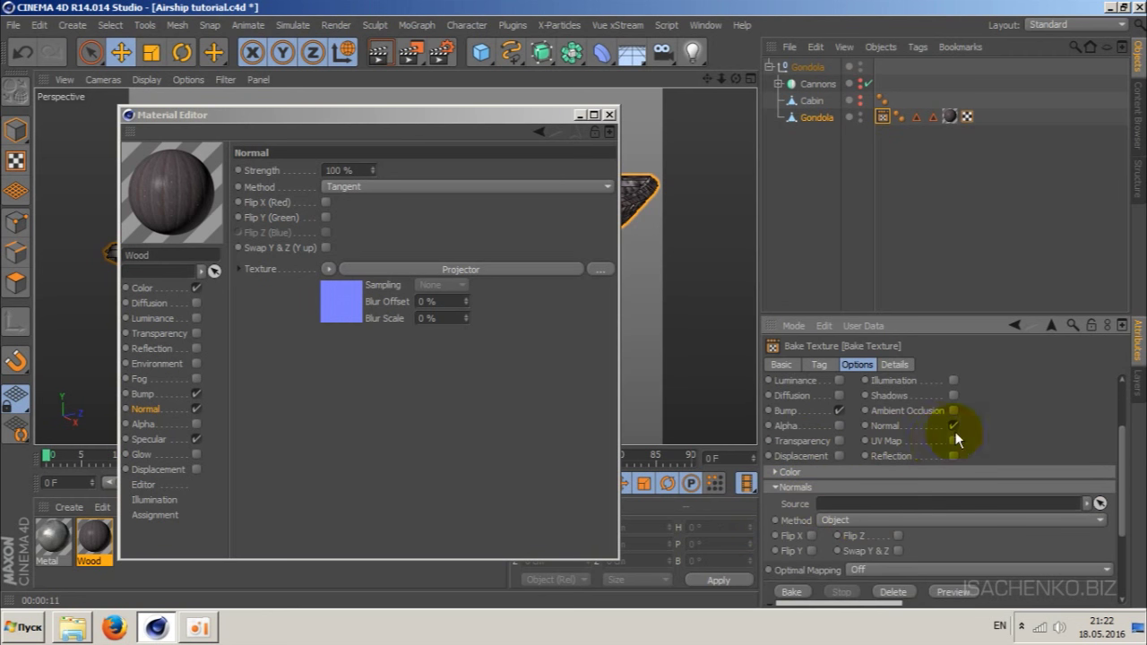
click(917, 520)
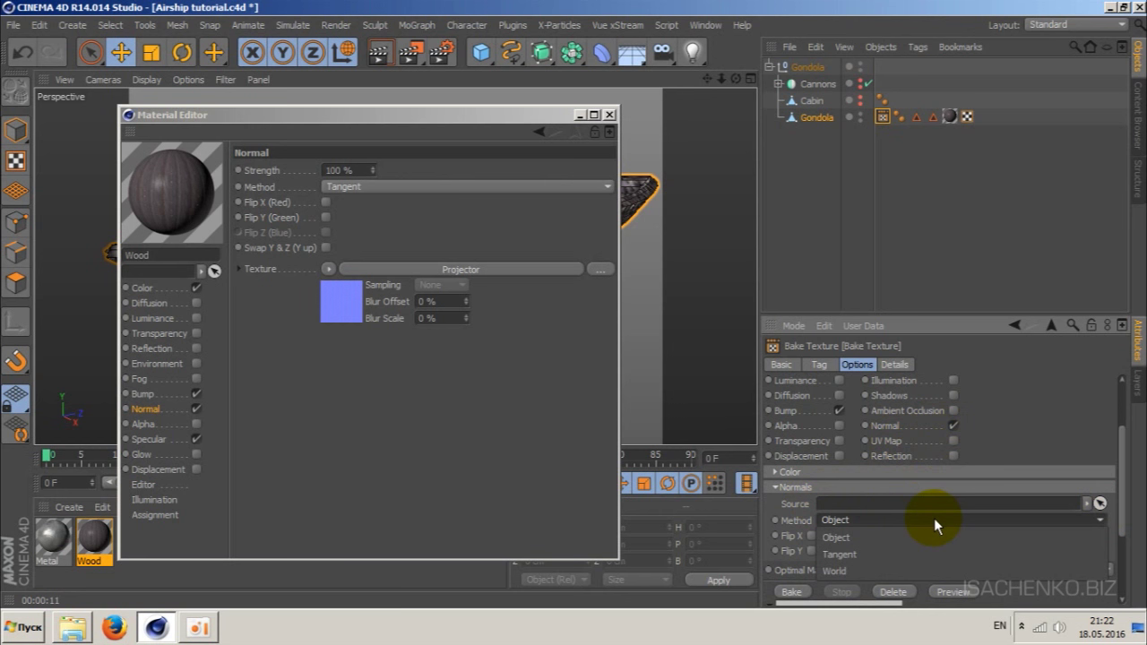
click(934, 520)
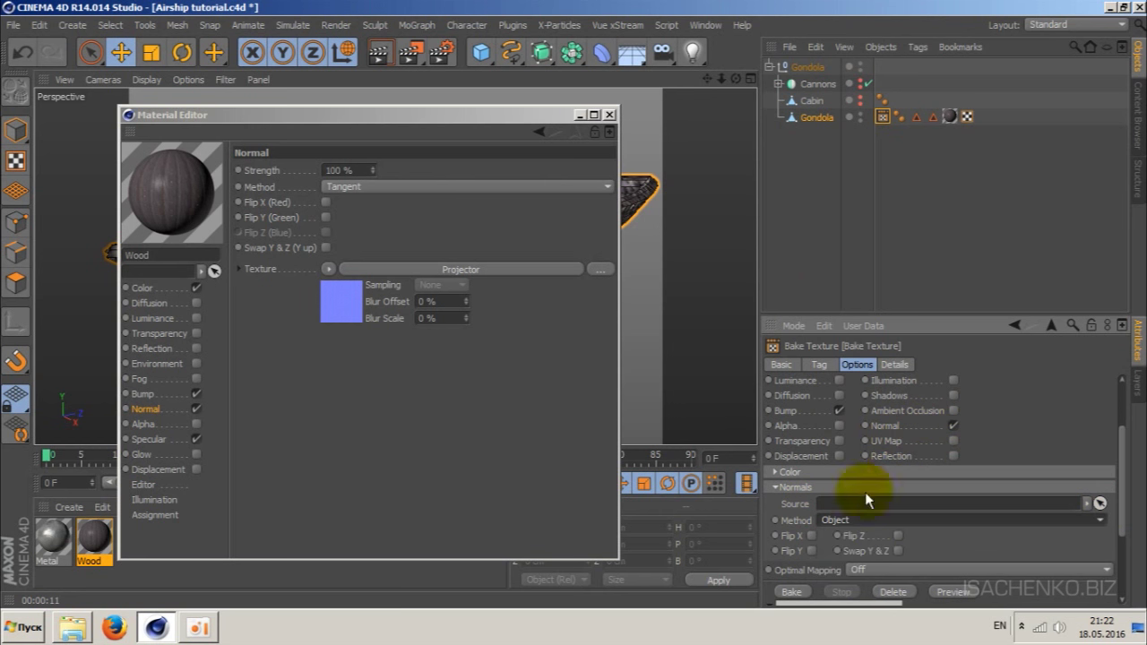
drag(816, 118, 867, 507)
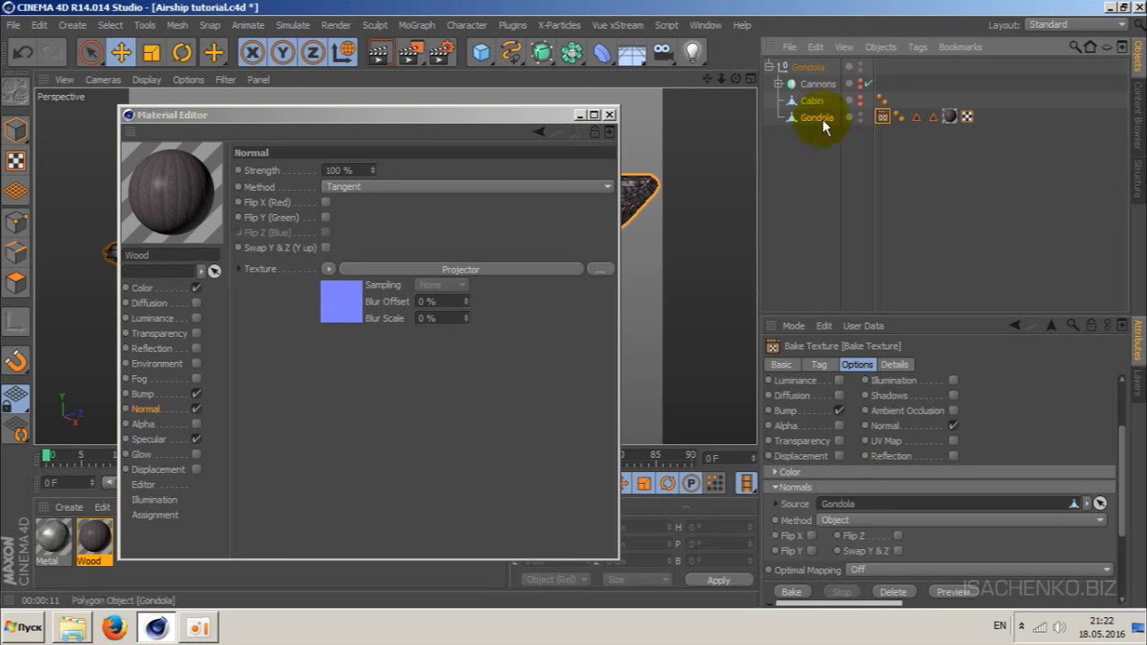
click(610, 115)
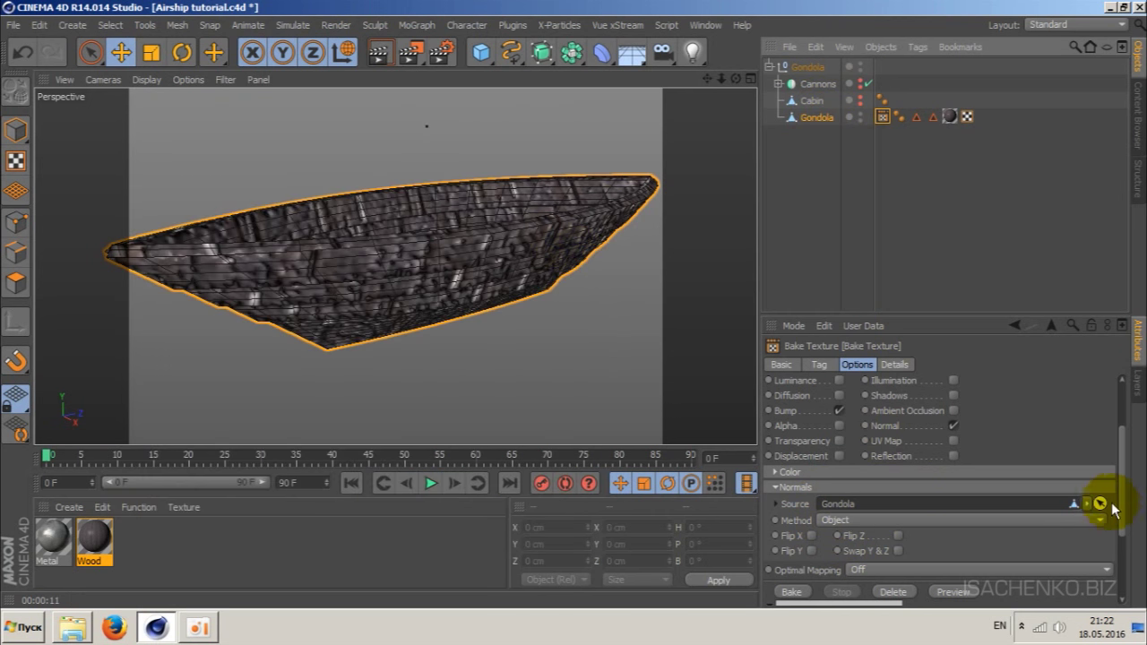
- Scroll to the bottom of the tag settings and bake the Gondola textures
drag(1124, 503, 1126, 493)
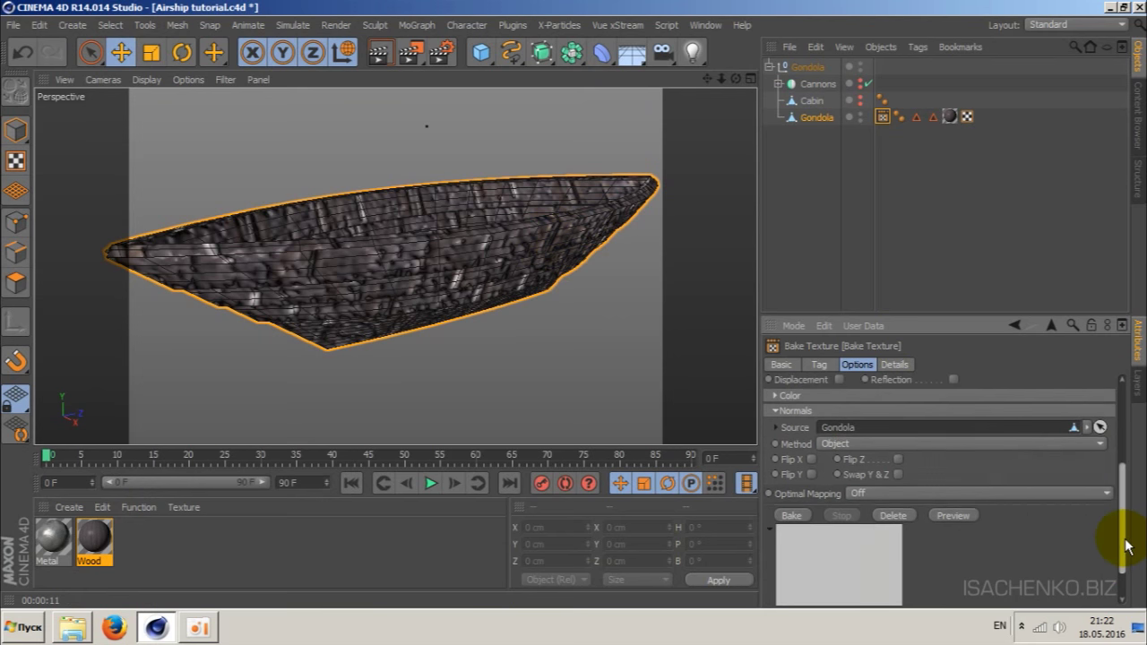
drag(1127, 496, 1108, 568)
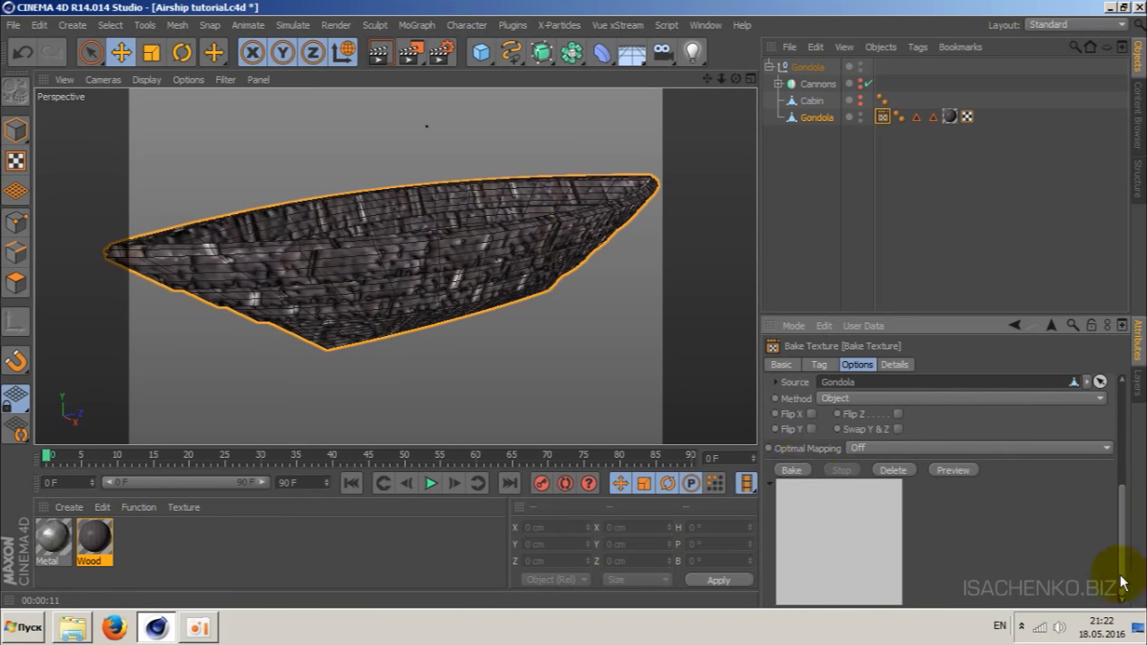
click(784, 467)
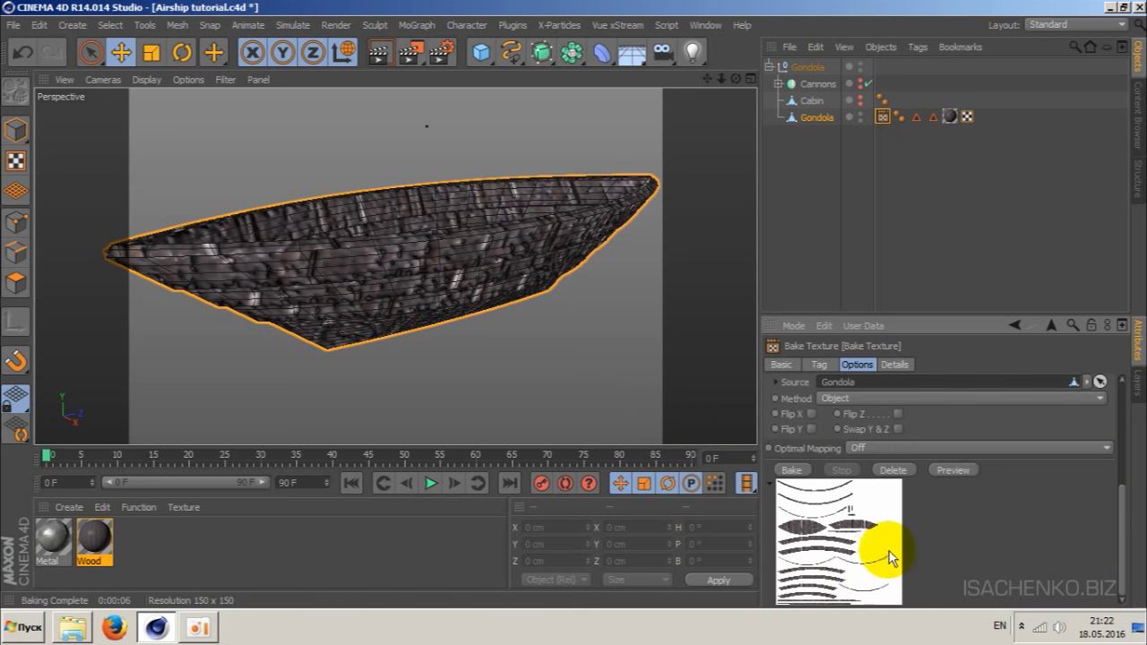
- Browse to the Airship tutorial's baked_tex folder and open gondolaBump in Photo Viewer
click(74, 627)
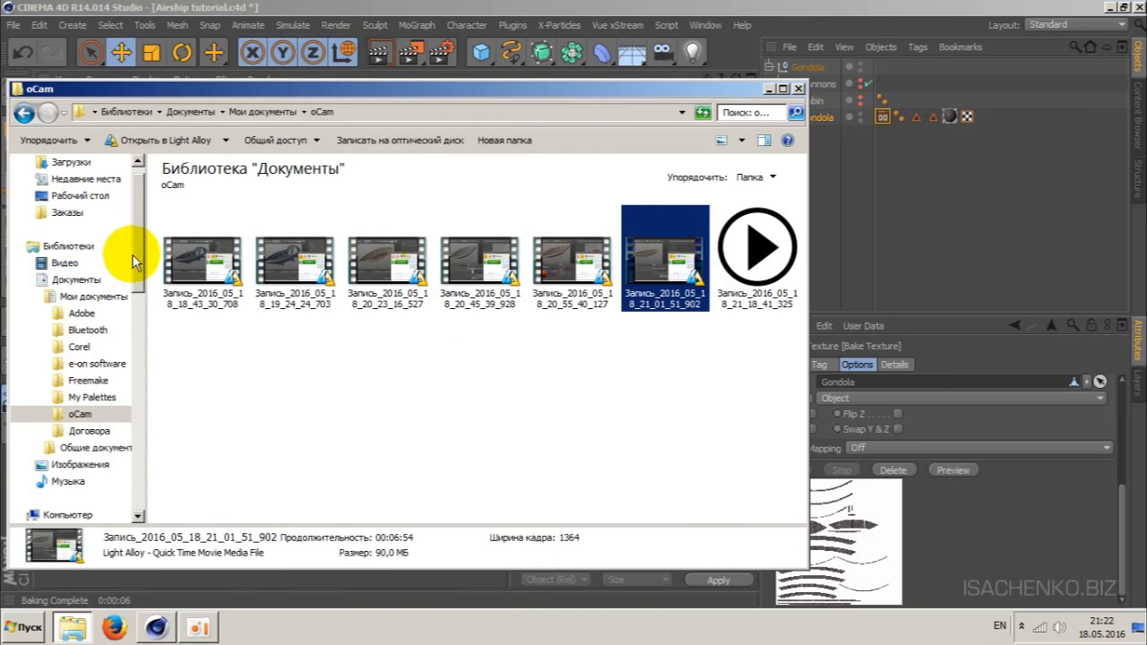
drag(134, 256, 141, 406)
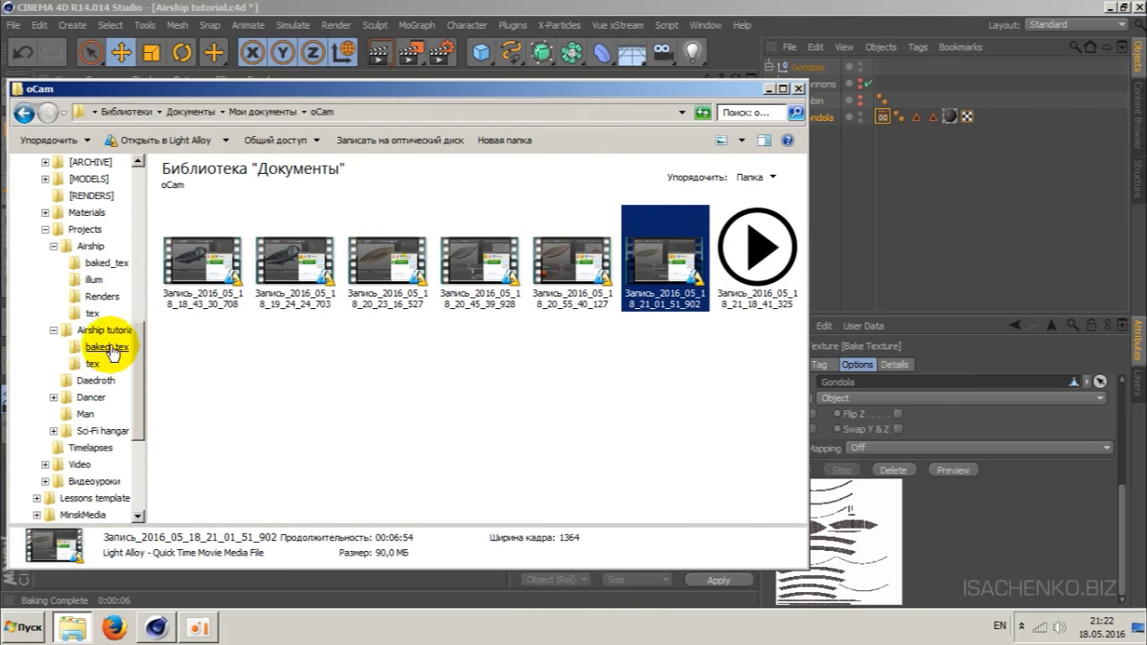
click(106, 347)
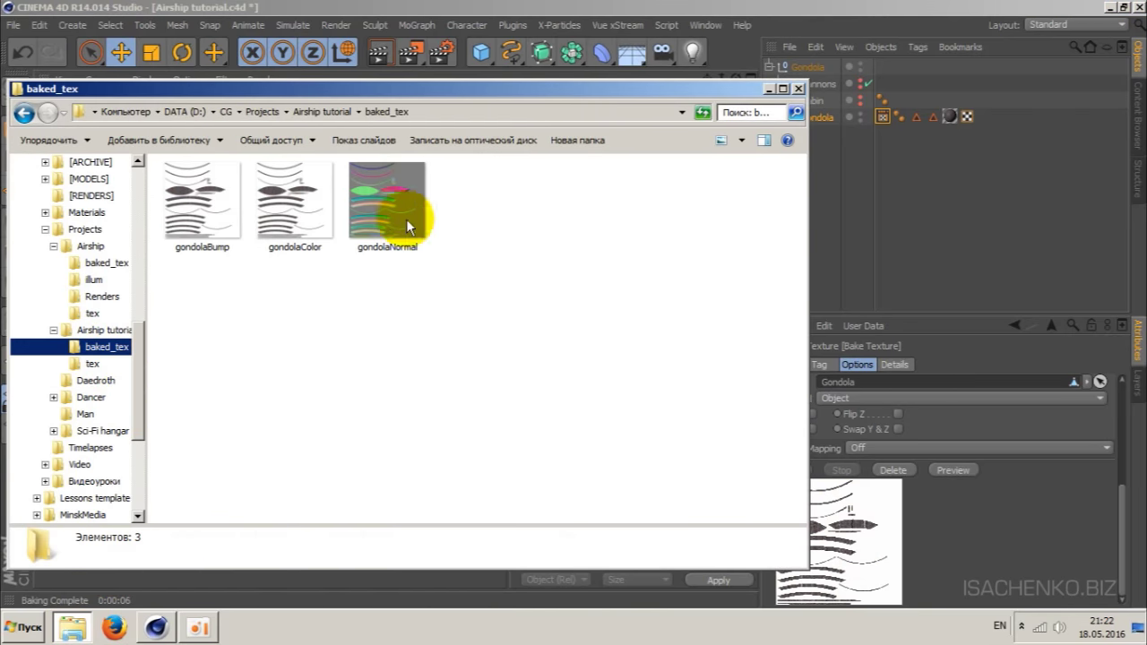
mouse_move(202, 201)
double_click(219, 209)
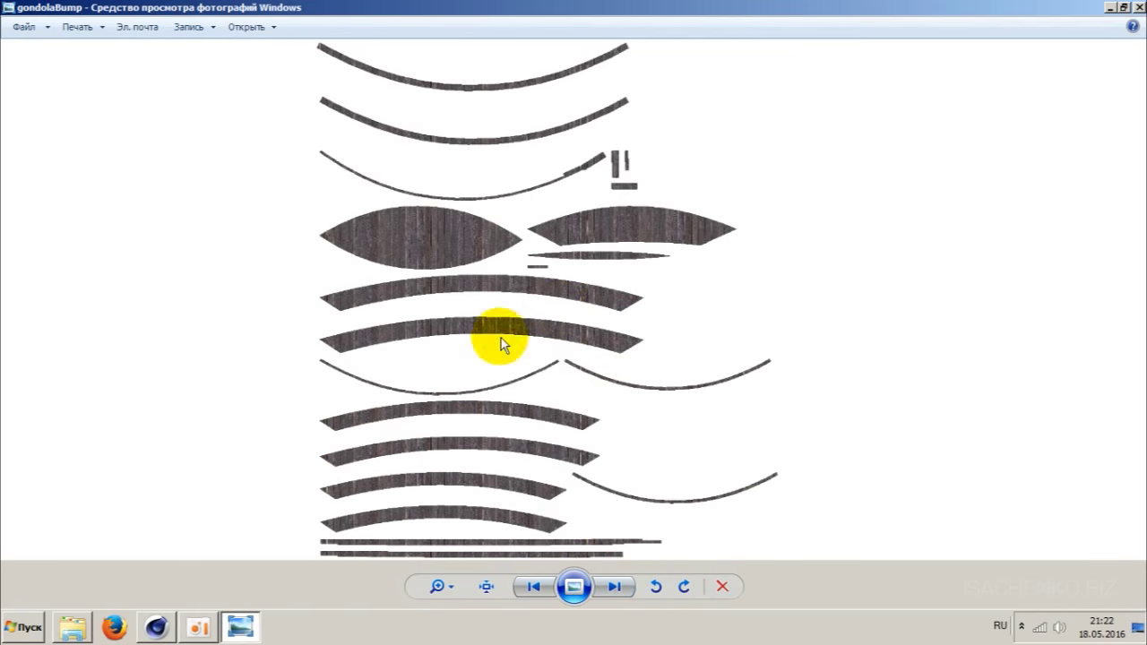
- Page through the gondolaBump, gondolaColor and gondolaNormal maps, then close Photo Viewer
click(610, 588)
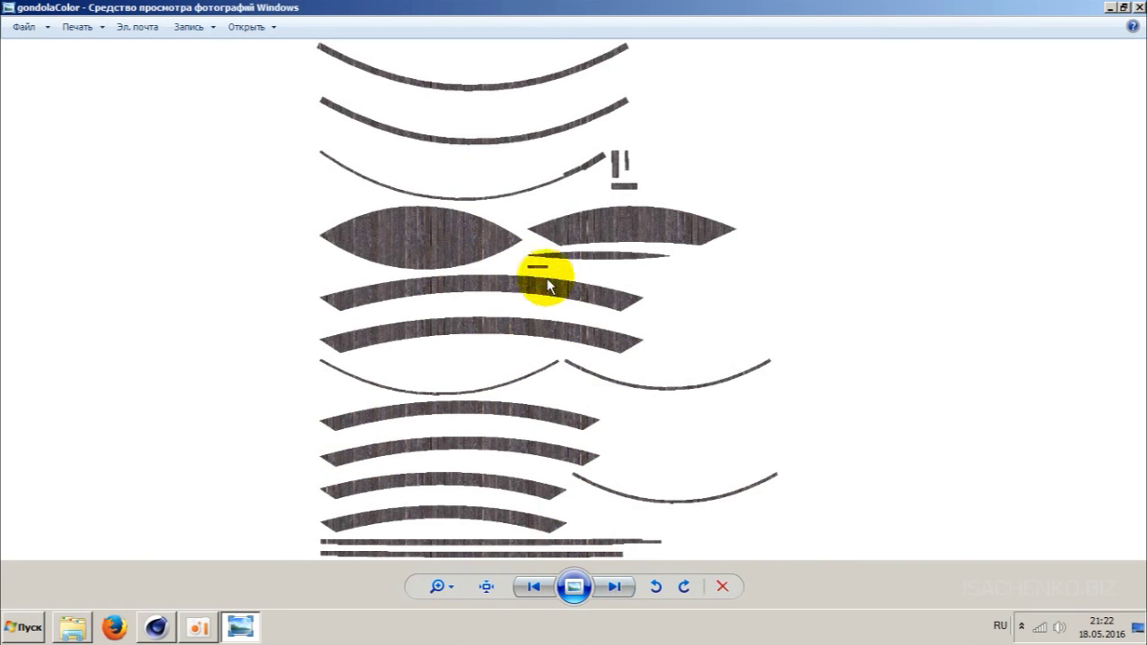
click(613, 586)
click(535, 583)
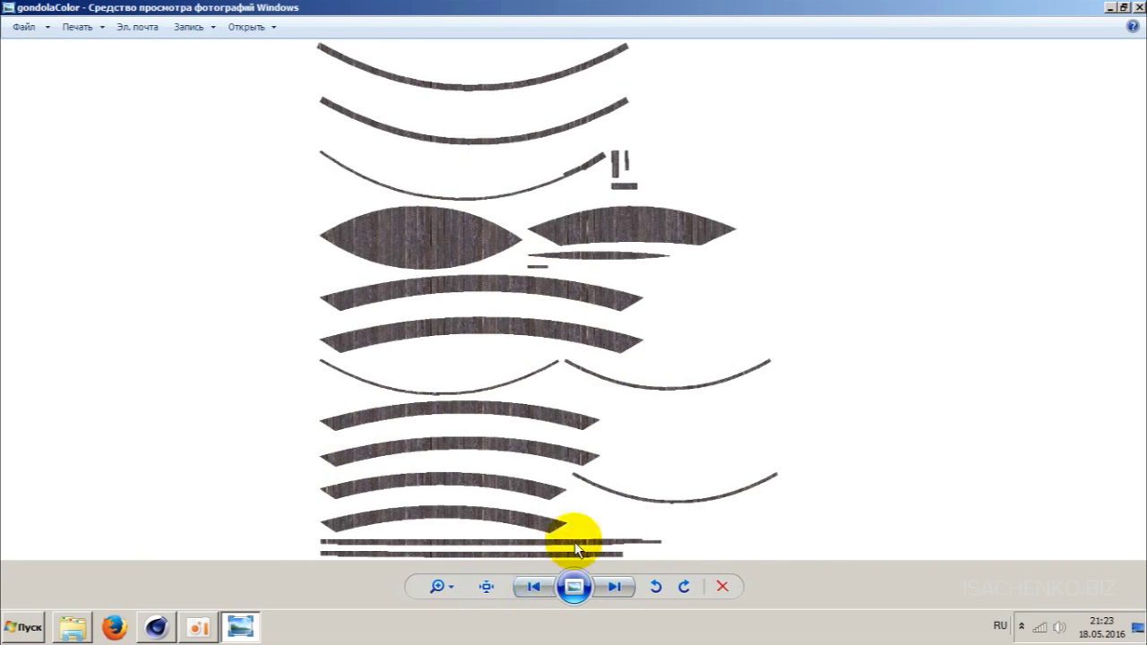
click(542, 586)
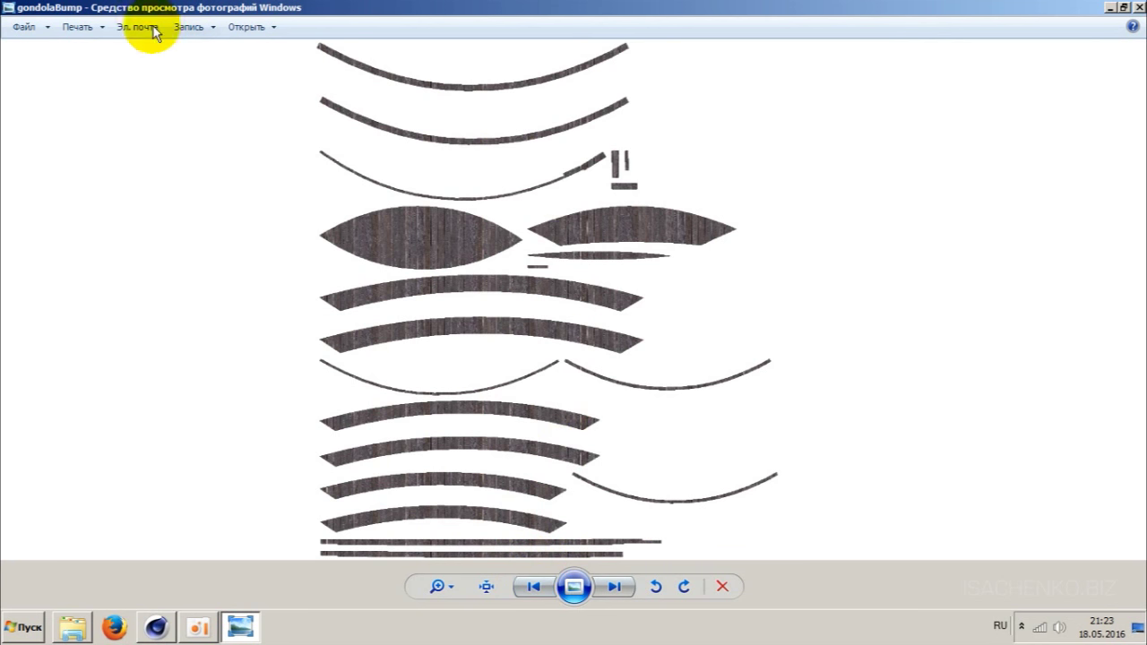
click(613, 586)
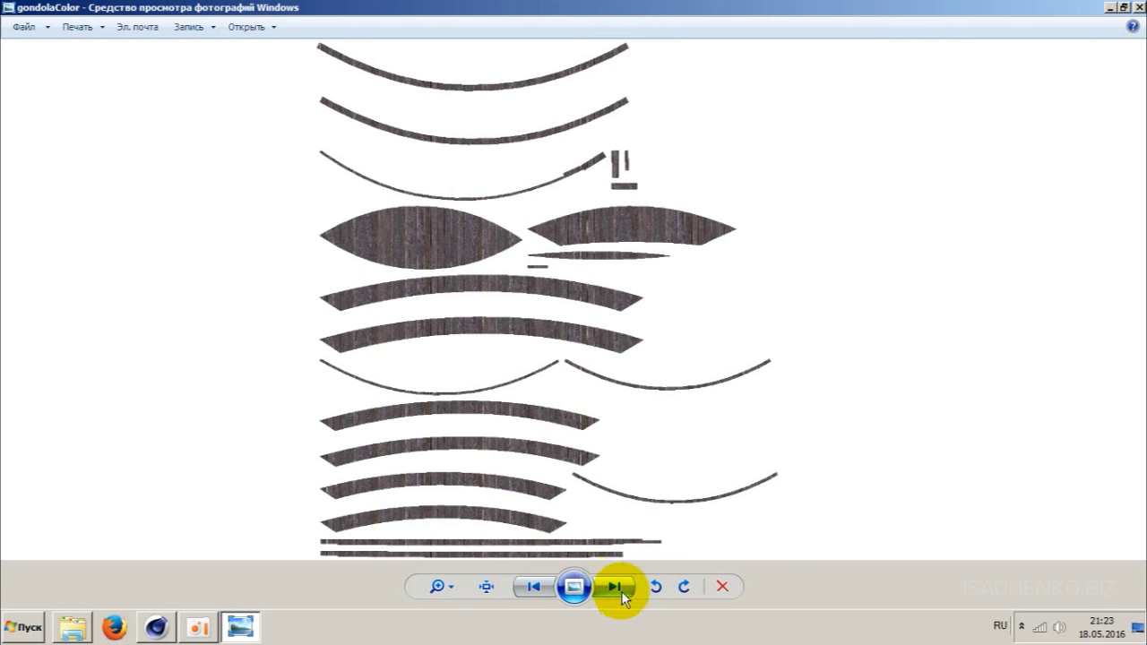
click(614, 586)
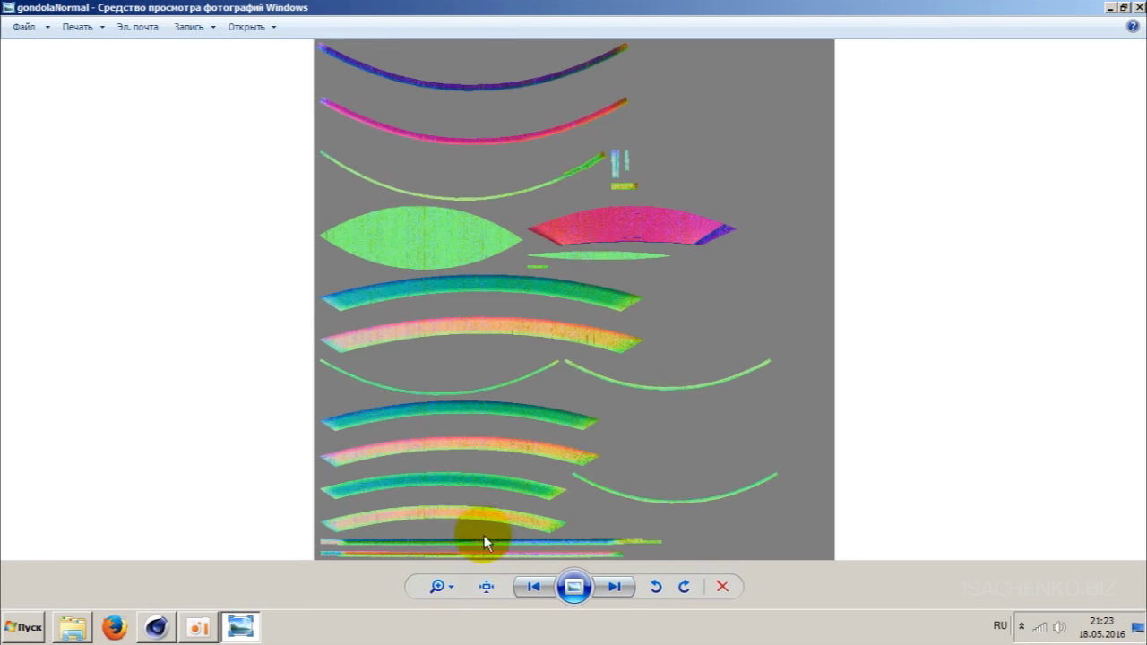
click(534, 587)
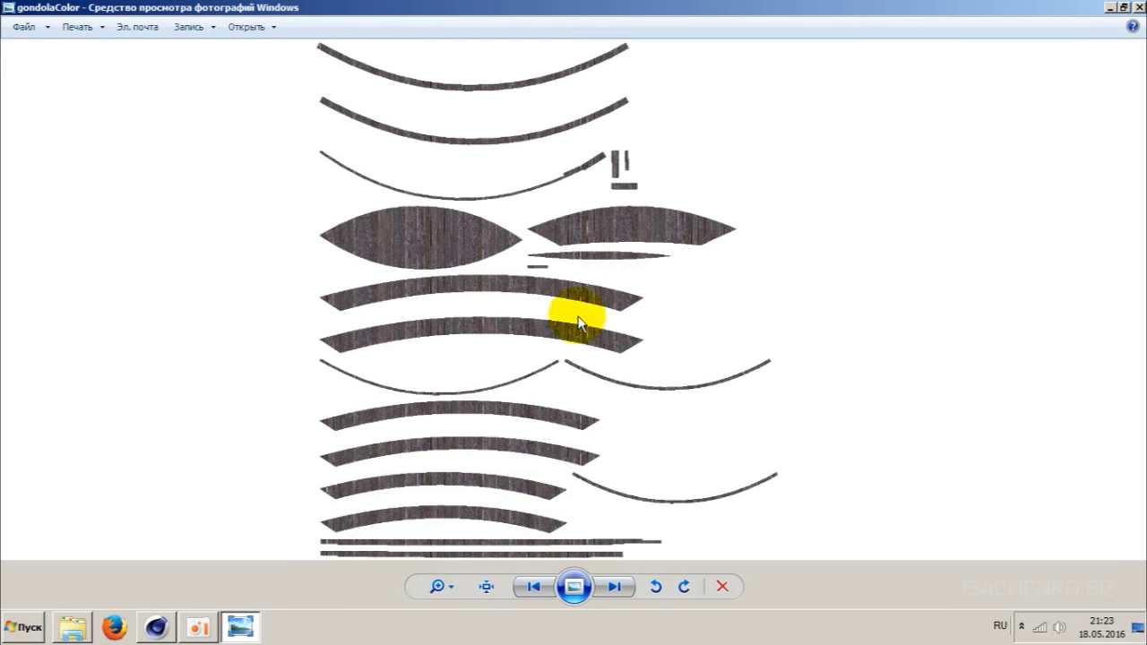
click(1139, 7)
mouse_move(471, 97)
mouse_down()
mouse_move(584, 144)
mouse_move(620, 115)
mouse_up()
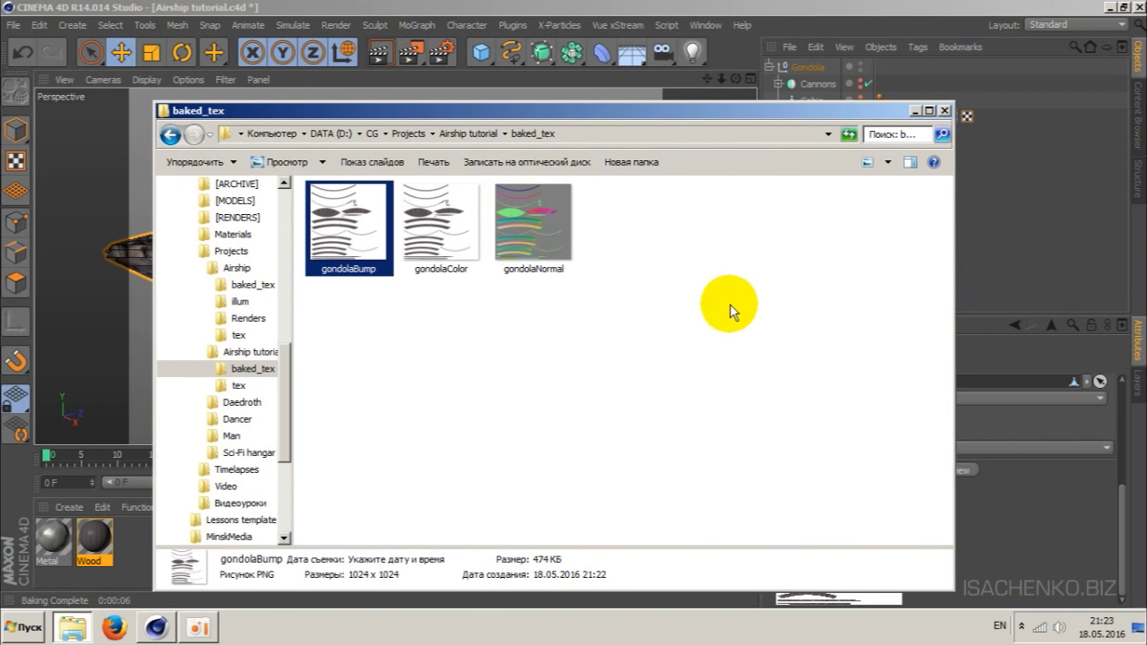
- Bring the Cinema 4D window with the Gondola bake settings back to the front
click(640, 10)
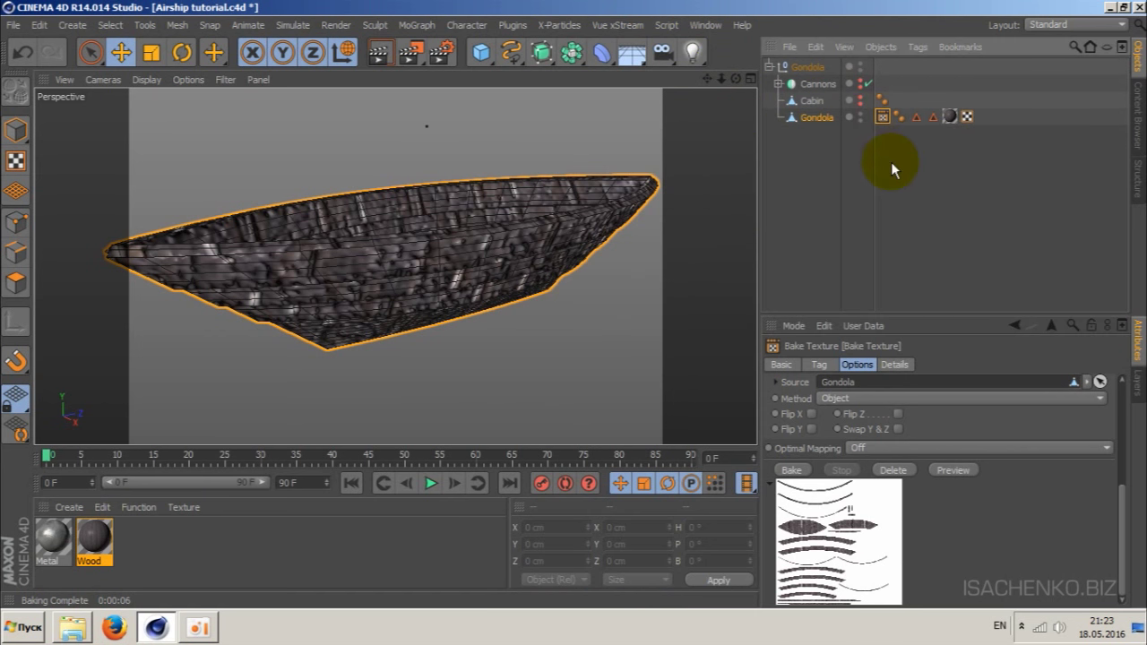
- Delete the Bake Texture tag, hide the Gondola hull and show the Cabin
key(Delete)
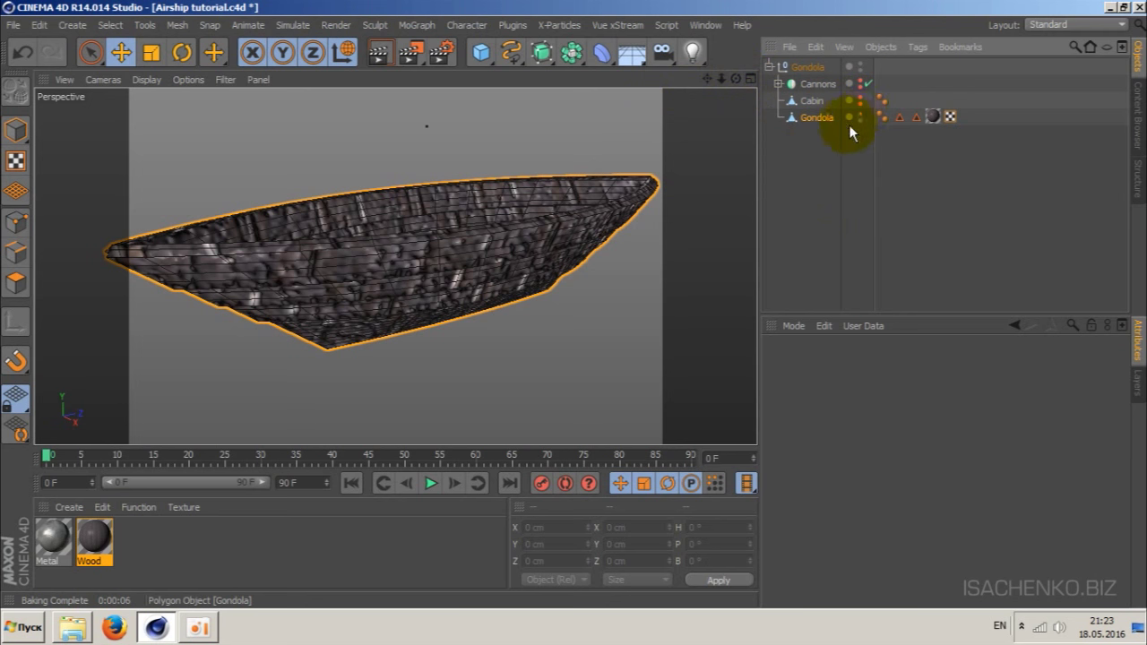
click(861, 116)
click(860, 97)
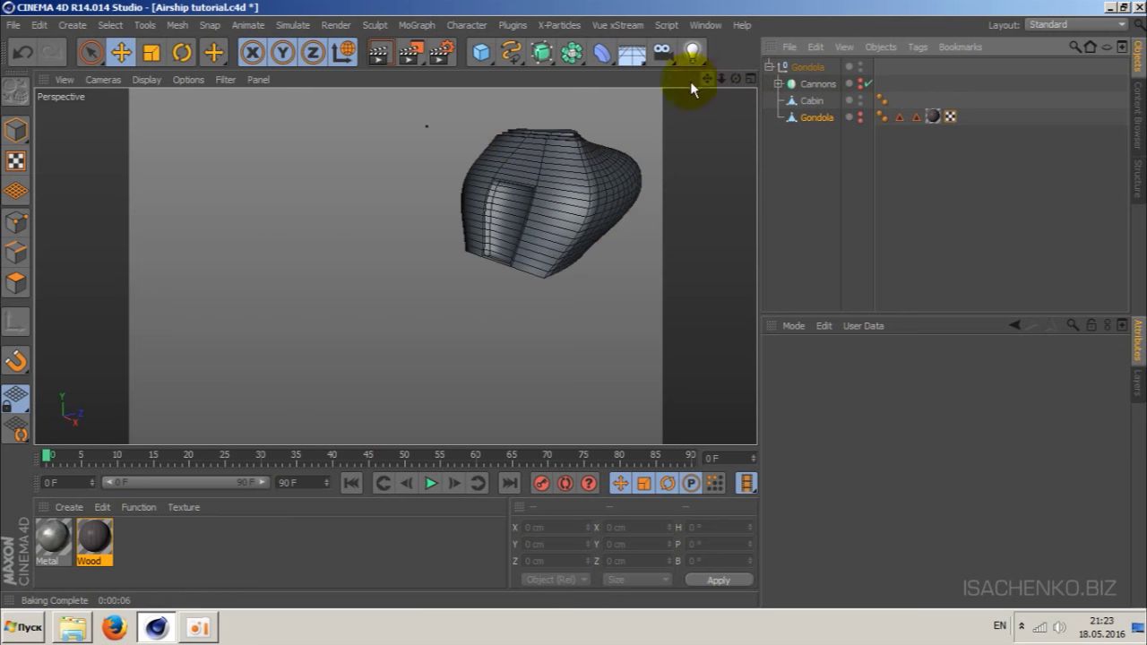
- In Edges mode, select the Cabin with Live Selection and frame its lower right edge
click(17, 254)
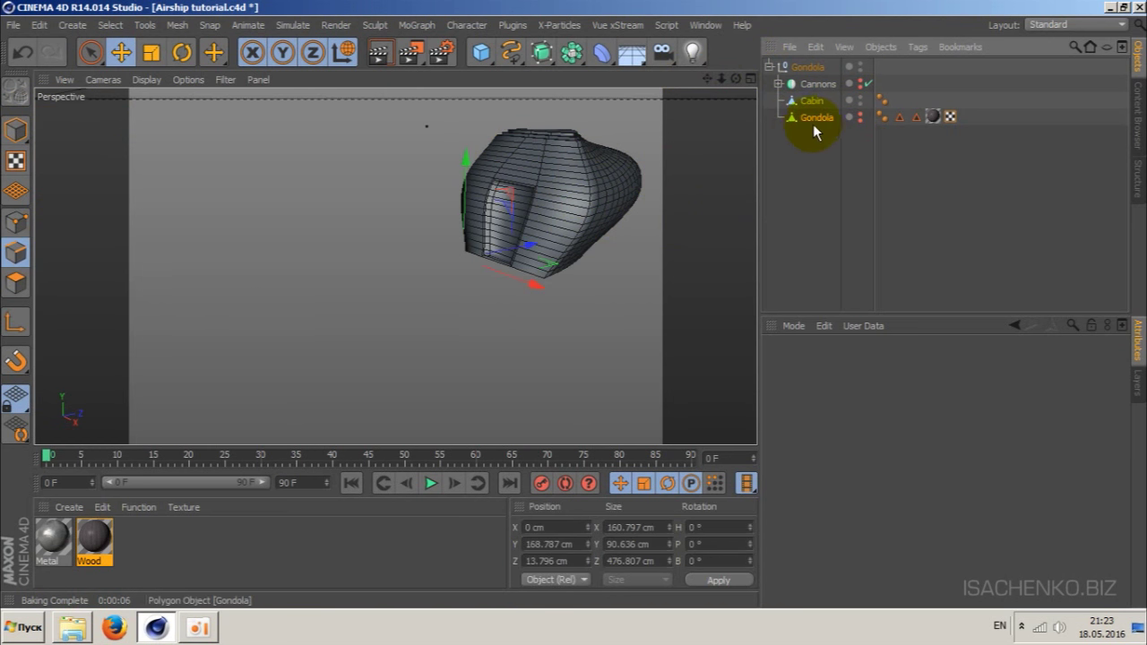
drag(707, 79, 397, 266)
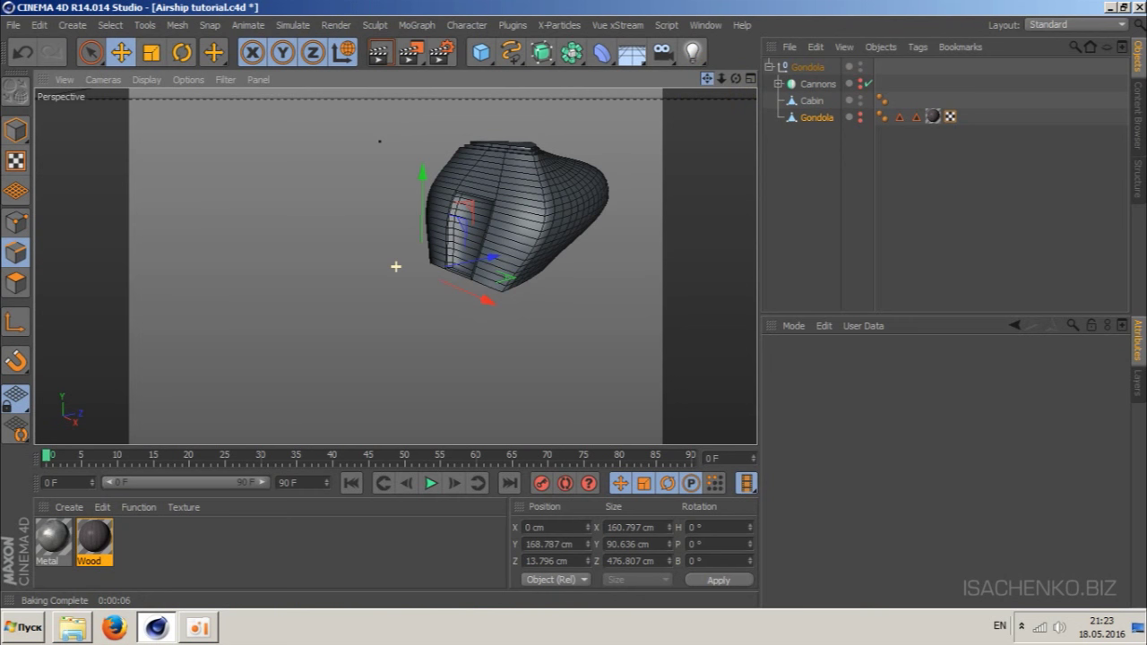
click(15, 255)
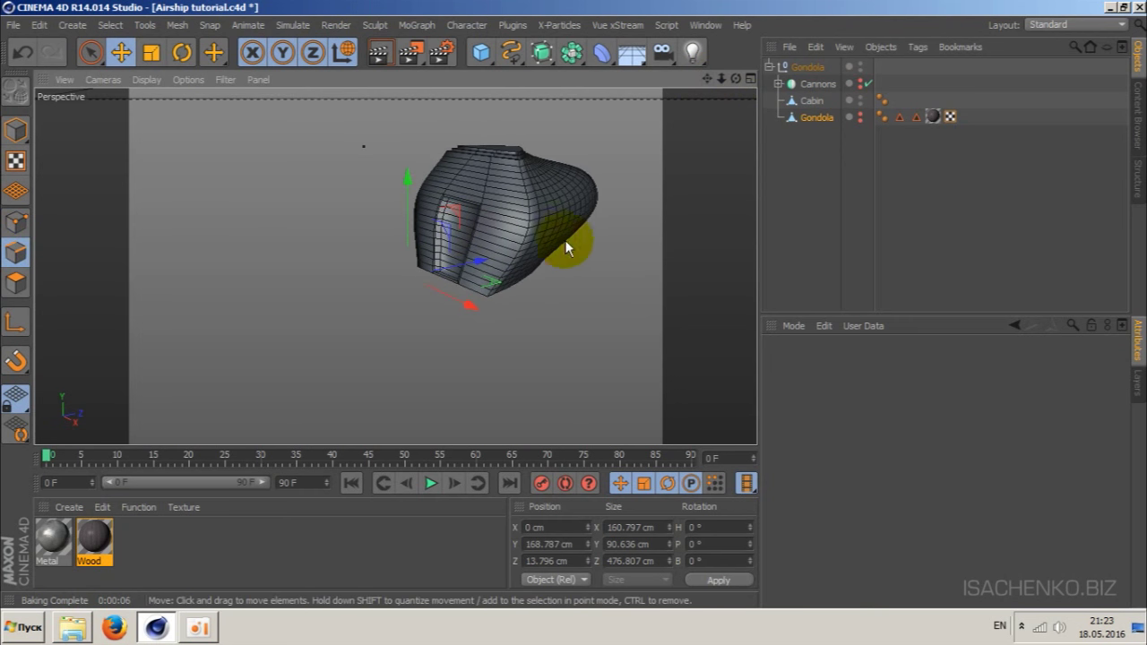
scroll(540, 251, up, 2)
alt+drag(540, 251, 532, 236)
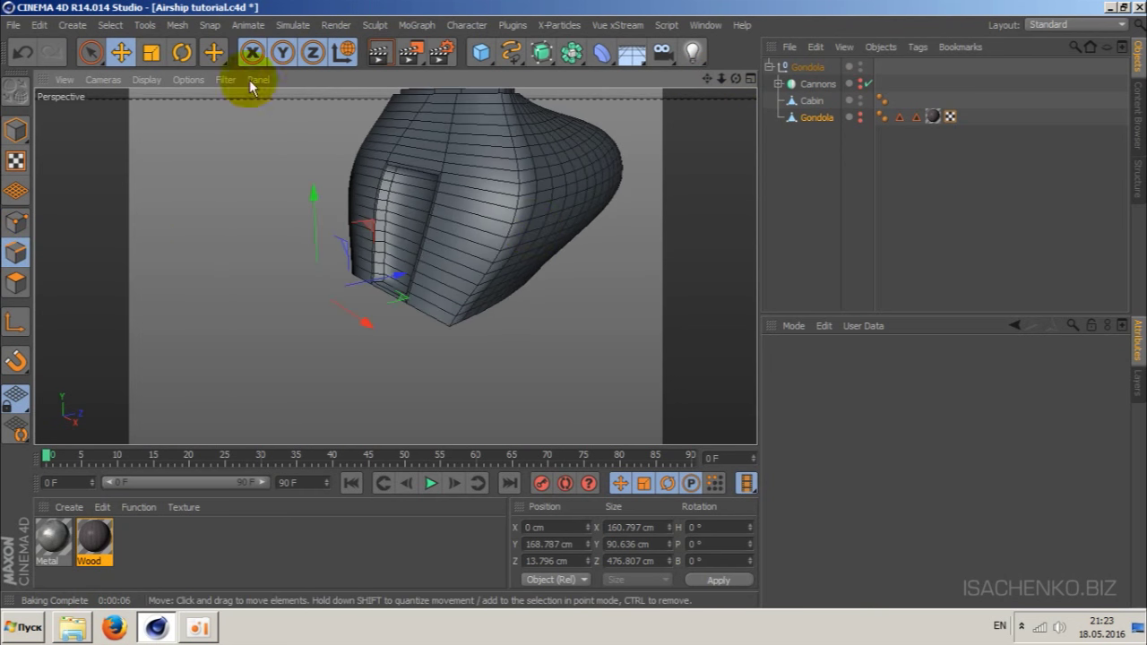
click(91, 52)
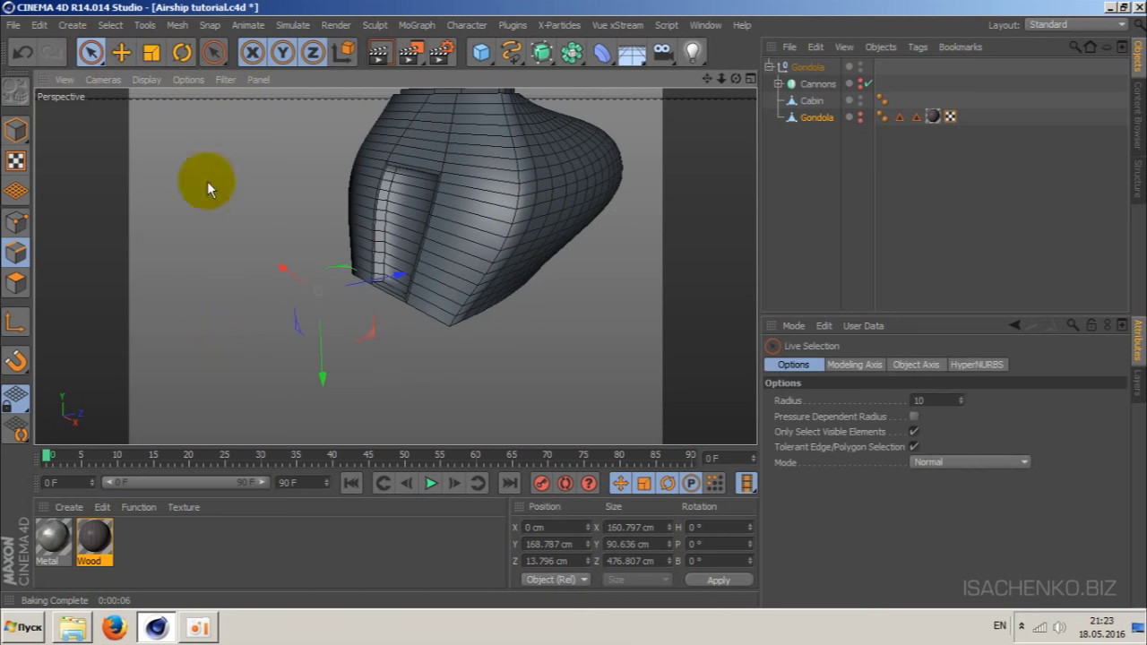
click(811, 100)
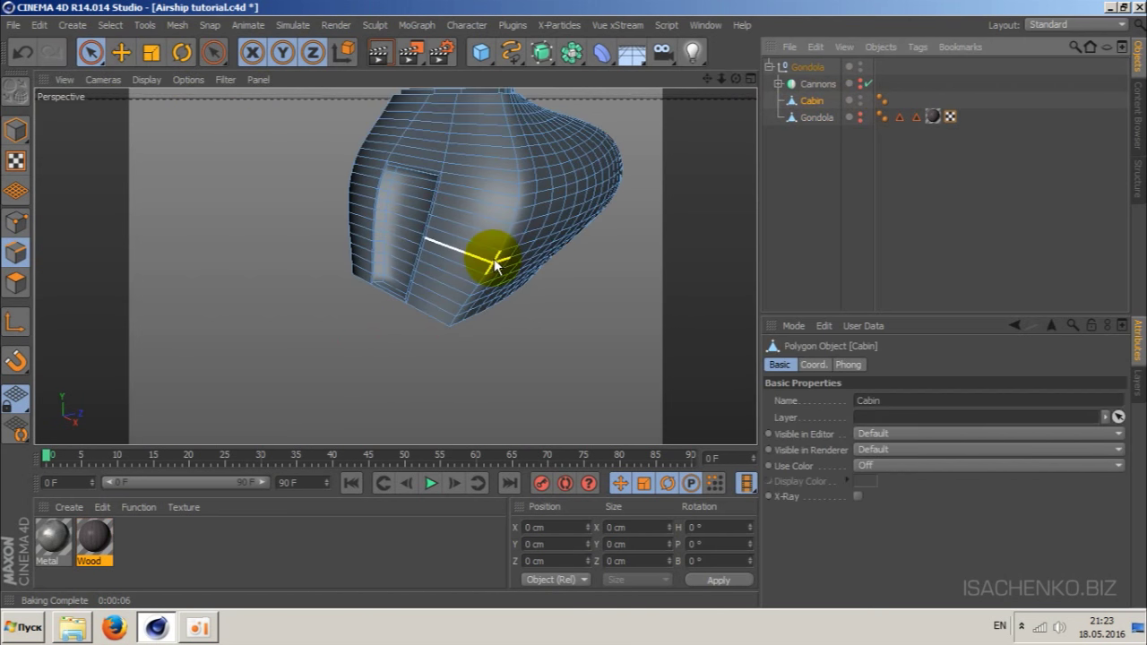
mouse_move(411, 235)
mouse_down()
mouse_move(494, 267)
mouse_move(532, 235)
mouse_up()
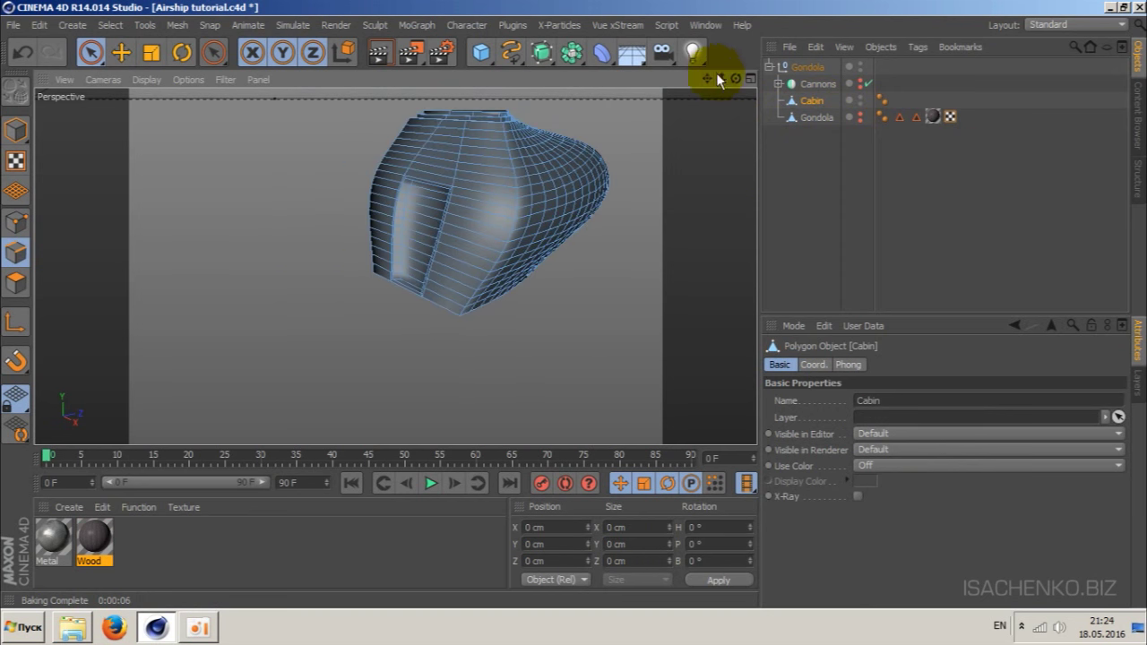
drag(737, 78, 737, 79)
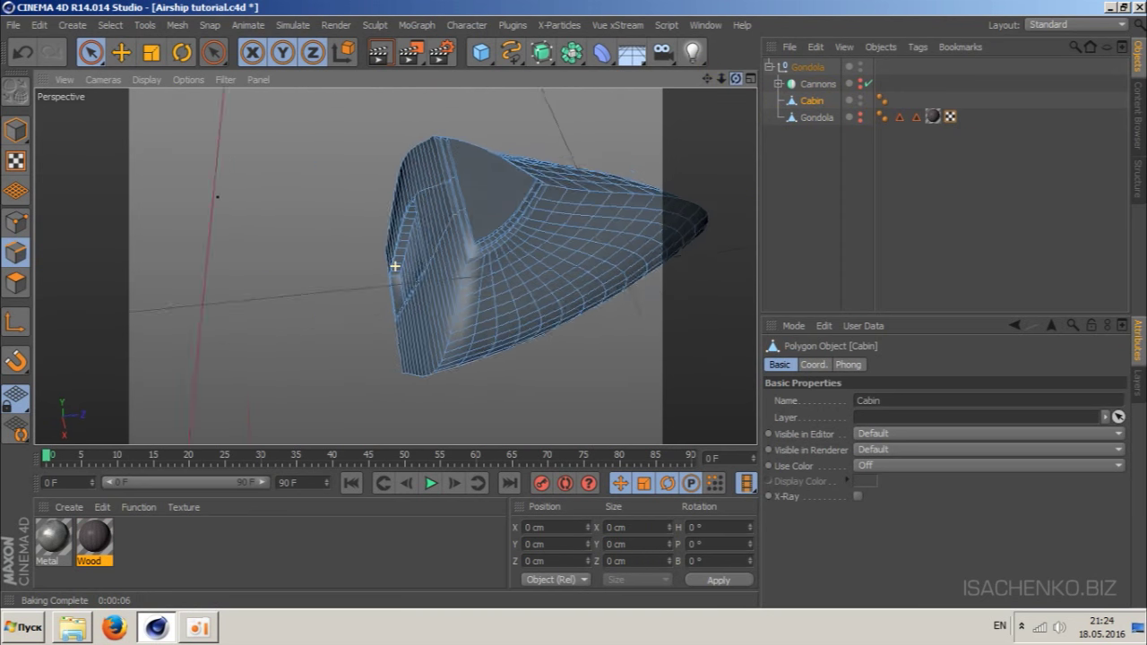
alt+drag(396, 266, 520, 277)
alt+right_drag(520, 277, 491, 295)
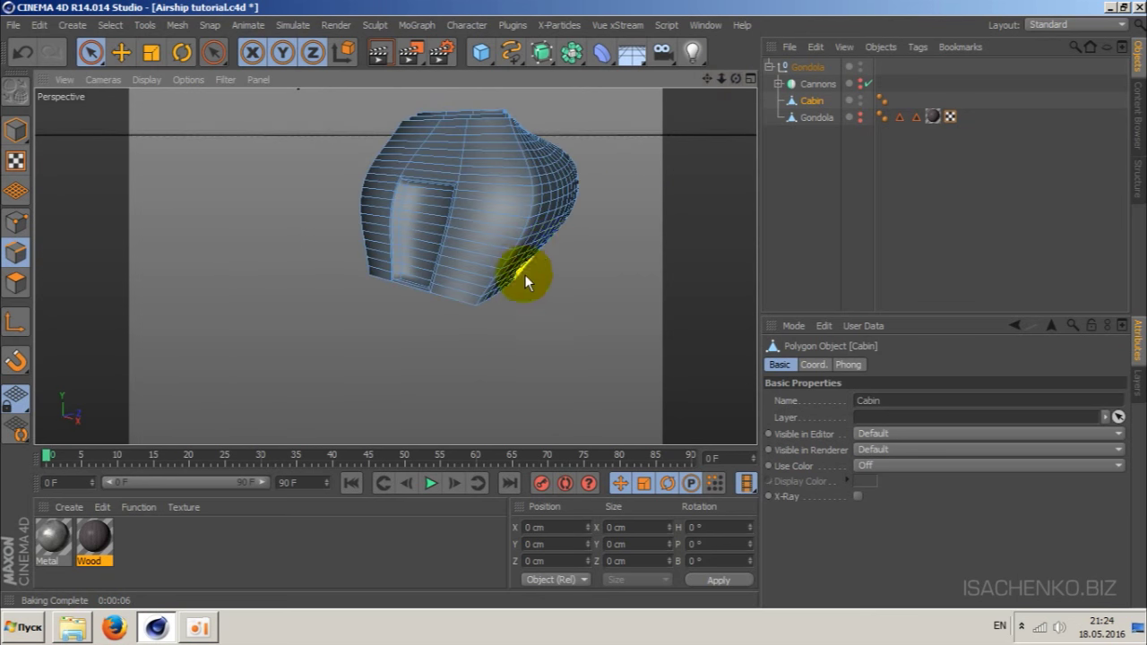
- Use Path Selection to trace seams along the Cabin's side, top rims and inner top edge
click(130, 25)
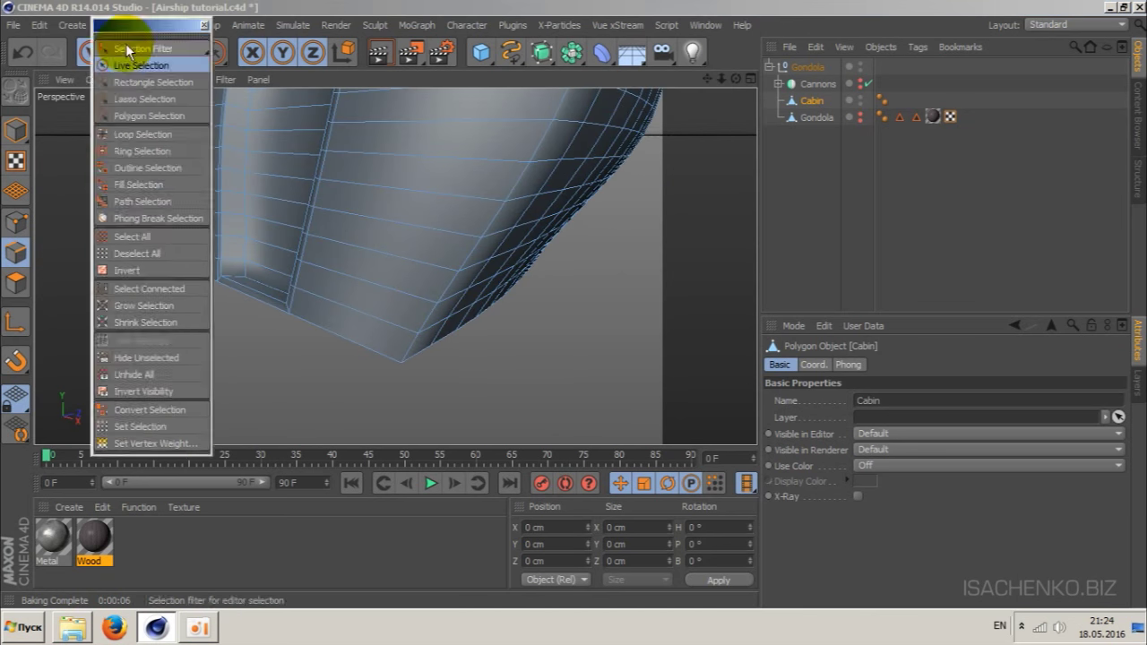
click(152, 38)
click(68, 278)
mouse_move(433, 307)
alt+mouse_down()
mouse_move(383, 291)
mouse_move(386, 111)
alt+mouse_up()
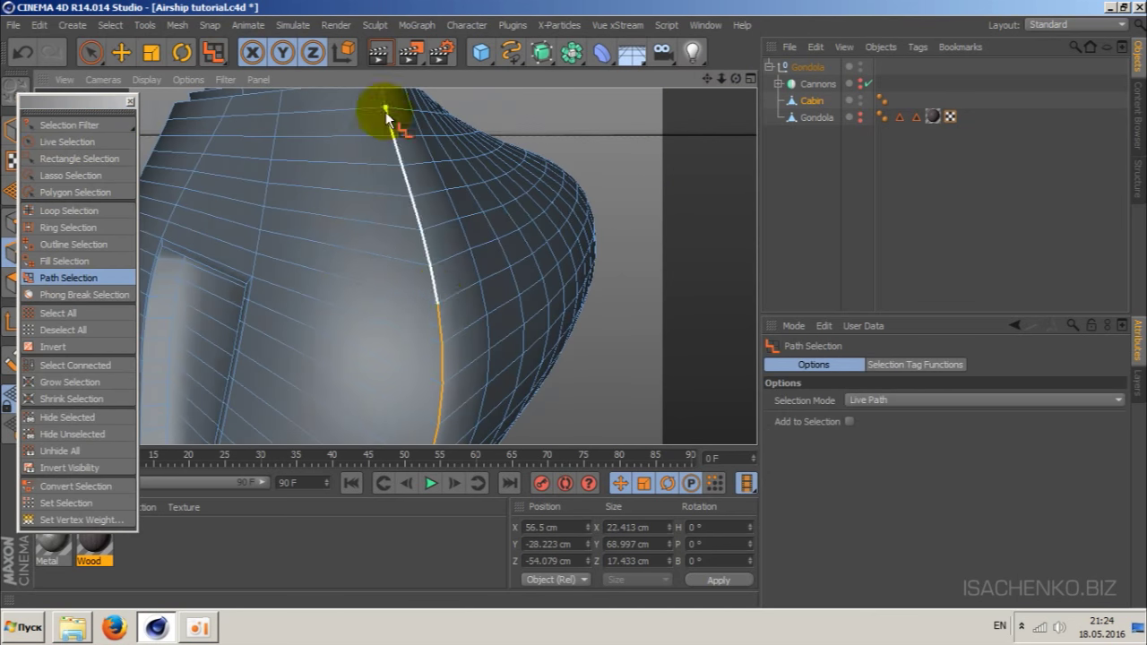
mouse_move(568, 133)
alt+mouse_down()
mouse_move(238, 348)
mouse_move(286, 154)
mouse_move(51, 128)
alt+mouse_up()
mouse_move(730, 77)
mouse_down()
mouse_move(260, 134)
mouse_move(589, 206)
mouse_move(371, 328)
mouse_move(636, 115)
mouse_move(735, 84)
mouse_move(289, 392)
mouse_move(295, 300)
mouse_up()
mouse_move(291, 157)
mouse_down()
mouse_move(568, 180)
mouse_move(487, 263)
mouse_move(397, 256)
mouse_move(487, 295)
mouse_move(711, 71)
mouse_move(398, 266)
mouse_move(743, 74)
mouse_move(461, 338)
mouse_move(514, 303)
mouse_move(436, 205)
mouse_move(397, 266)
mouse_move(673, 101)
mouse_move(389, 224)
mouse_move(410, 174)
mouse_move(636, 176)
mouse_move(491, 305)
mouse_move(290, 341)
mouse_move(759, 185)
mouse_move(486, 257)
mouse_move(397, 325)
mouse_move(740, 243)
mouse_move(510, 274)
mouse_move(394, 264)
mouse_move(690, 76)
mouse_move(391, 261)
mouse_move(632, 128)
mouse_move(403, 242)
mouse_move(560, 260)
mouse_move(623, 200)
mouse_move(427, 225)
mouse_move(359, 302)
mouse_move(527, 225)
mouse_move(714, 36)
mouse_move(392, 264)
mouse_move(512, 239)
mouse_move(714, 81)
mouse_move(546, 325)
mouse_move(397, 266)
mouse_move(153, 456)
mouse_up()
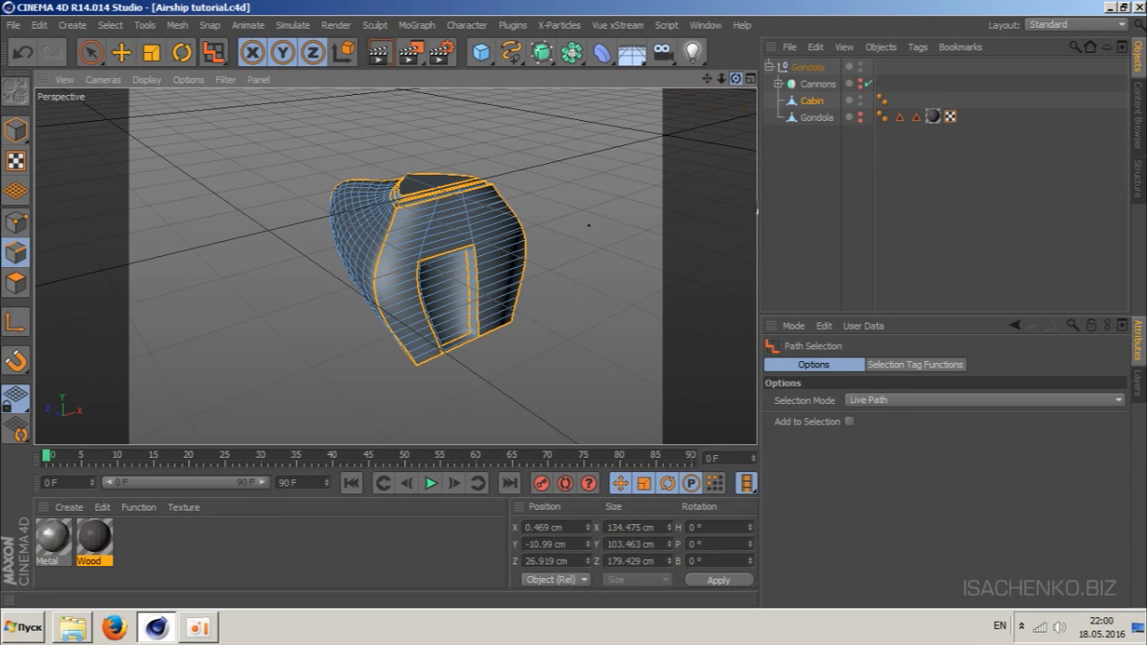
mouse_move(153, 456)
alt+mouse_down()
mouse_move(397, 267)
mouse_move(398, 192)
mouse_move(395, 266)
alt+mouse_up()
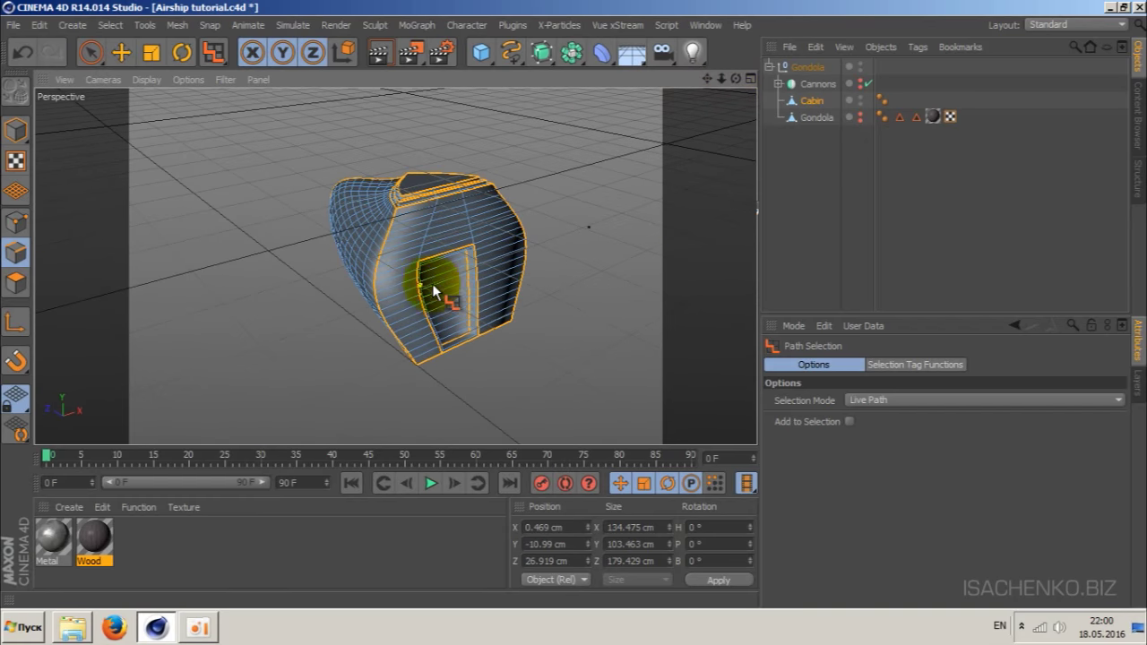
scroll(432, 283, up, 2)
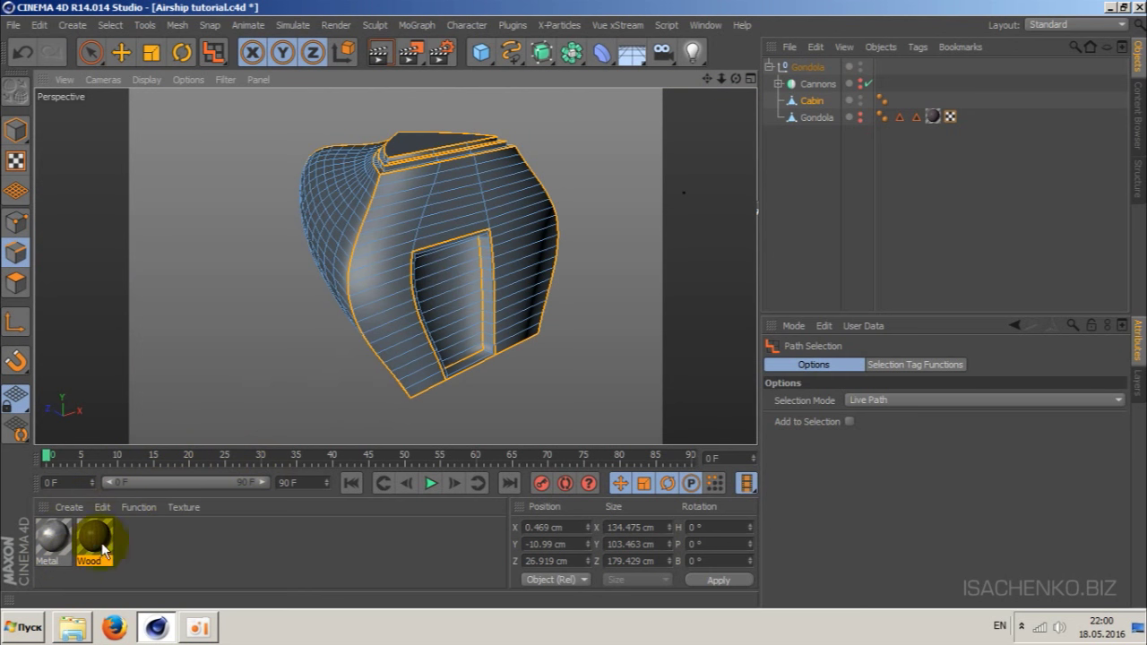
- Drop Wood onto the Cabin, set its texture projection to UVW Mapping, and load BP UV Edit
drag(95, 541, 806, 101)
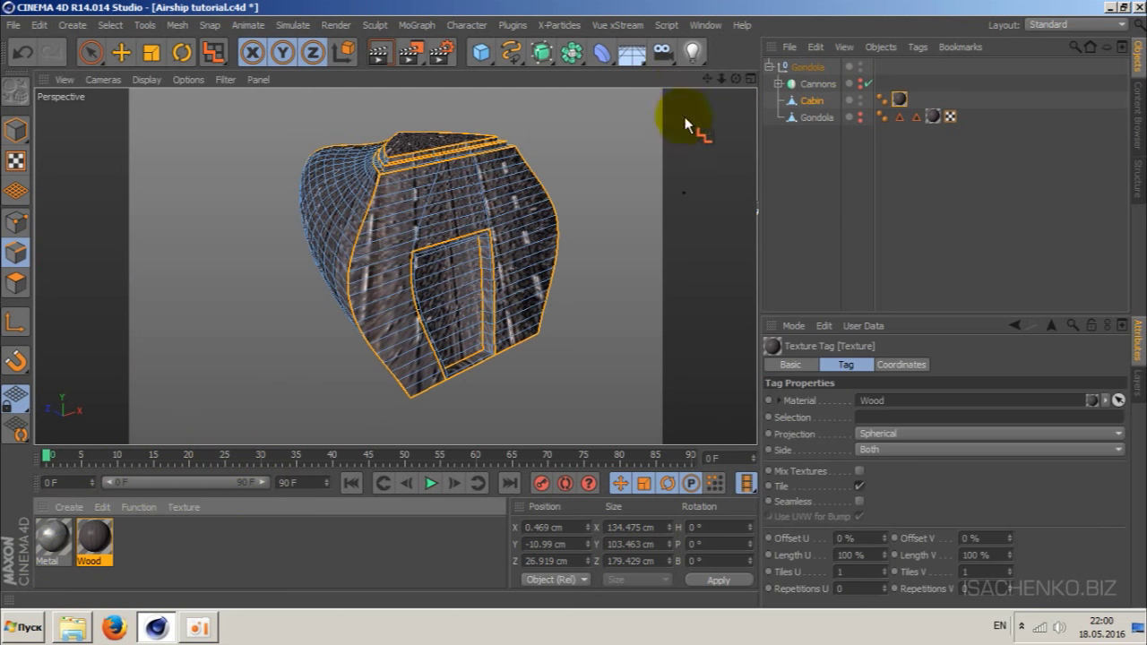
click(943, 436)
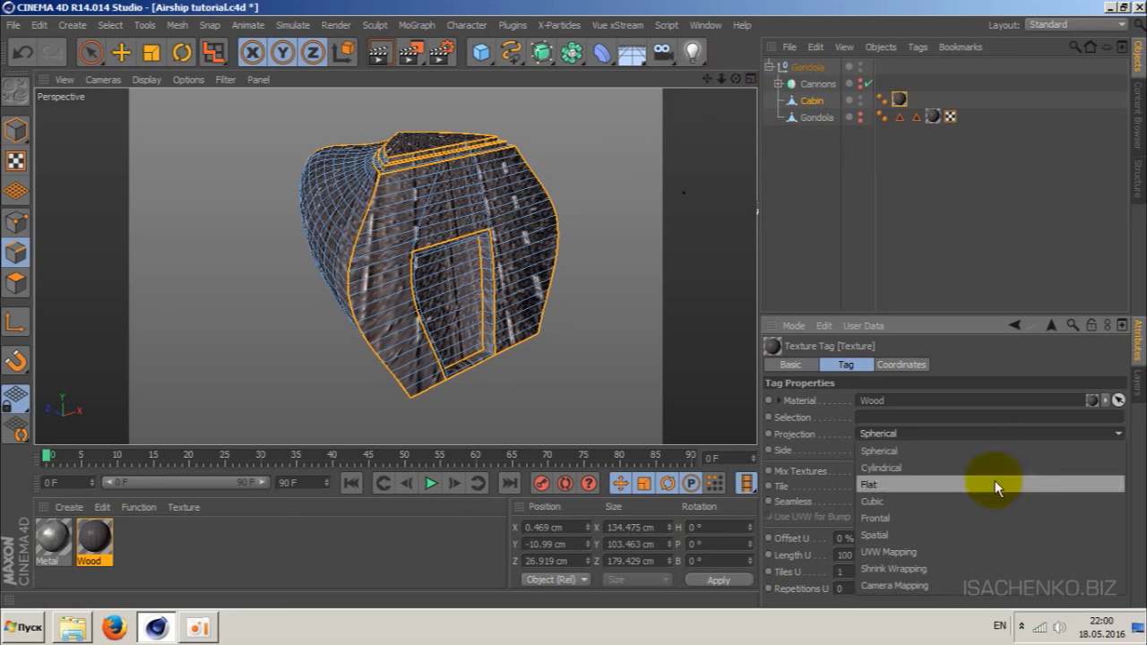
click(928, 553)
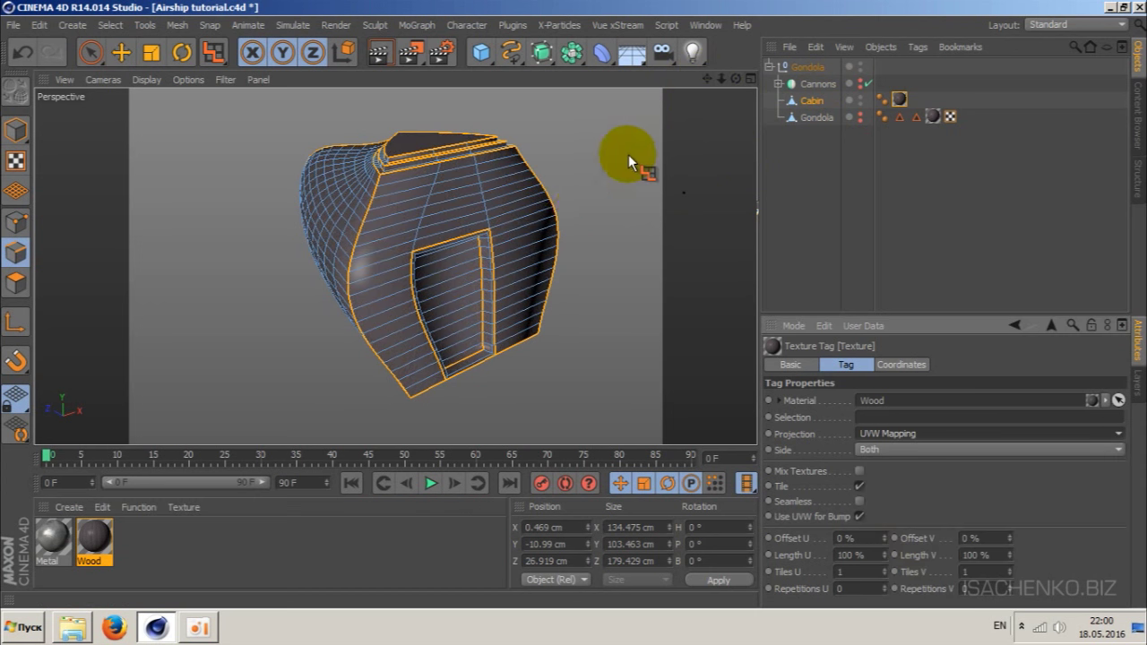
click(1098, 25)
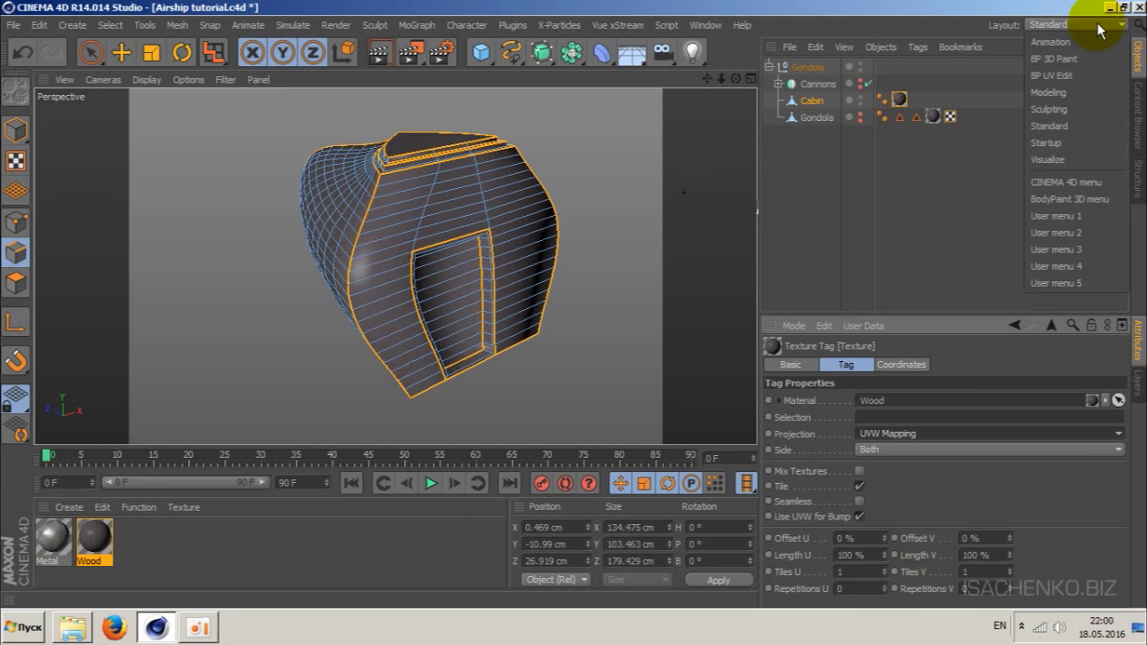
click(1076, 73)
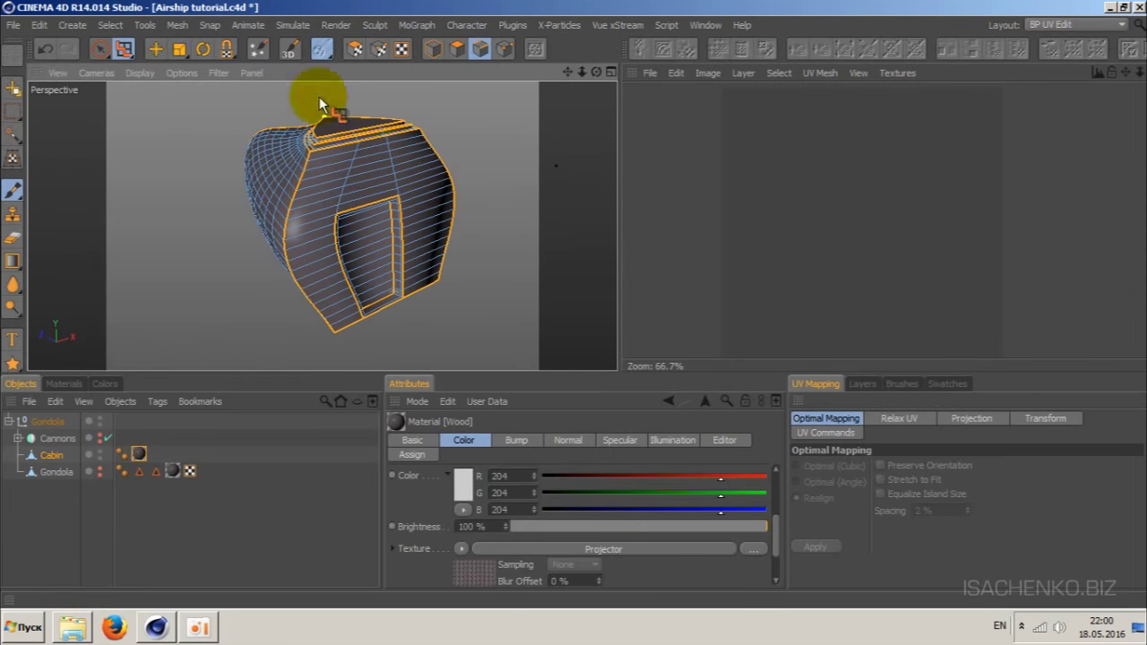
- Run the BodyPaint 3D Setup Wizard with only Cabin ticked to generate its UVs
click(257, 48)
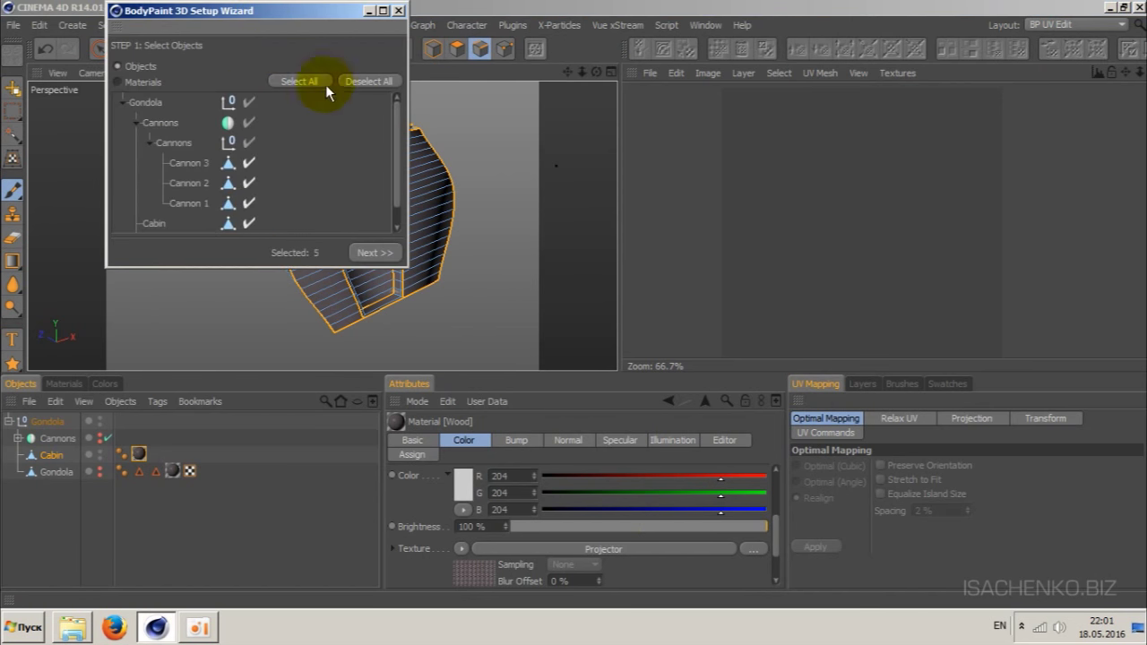
click(357, 82)
scroll(341, 193, down, 1)
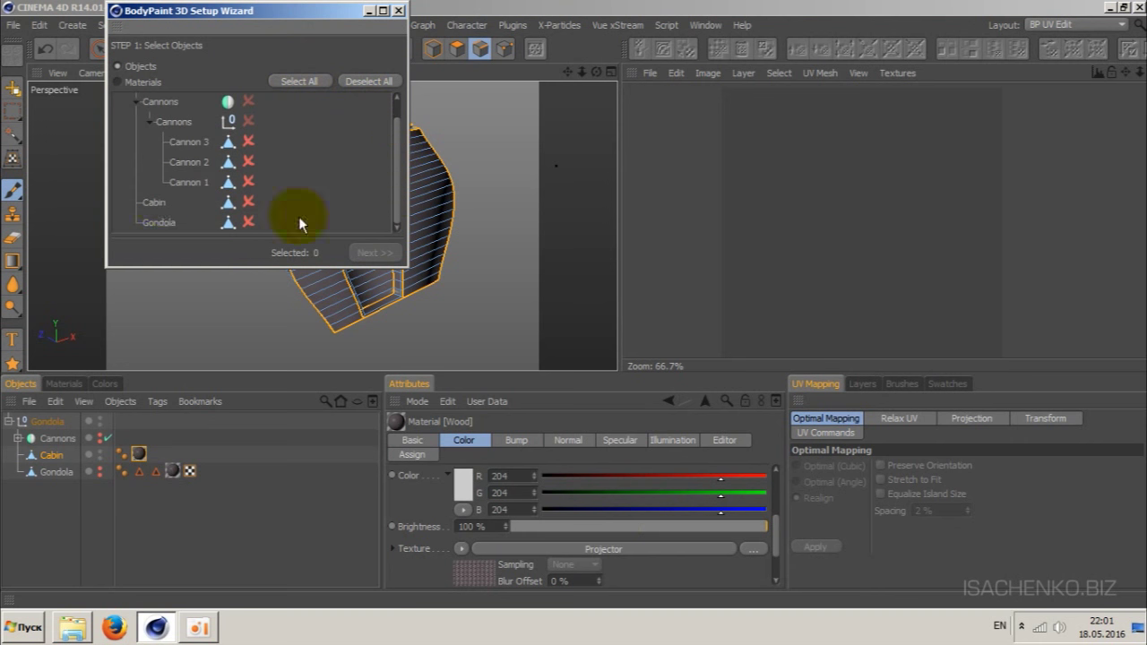
click(248, 201)
click(384, 255)
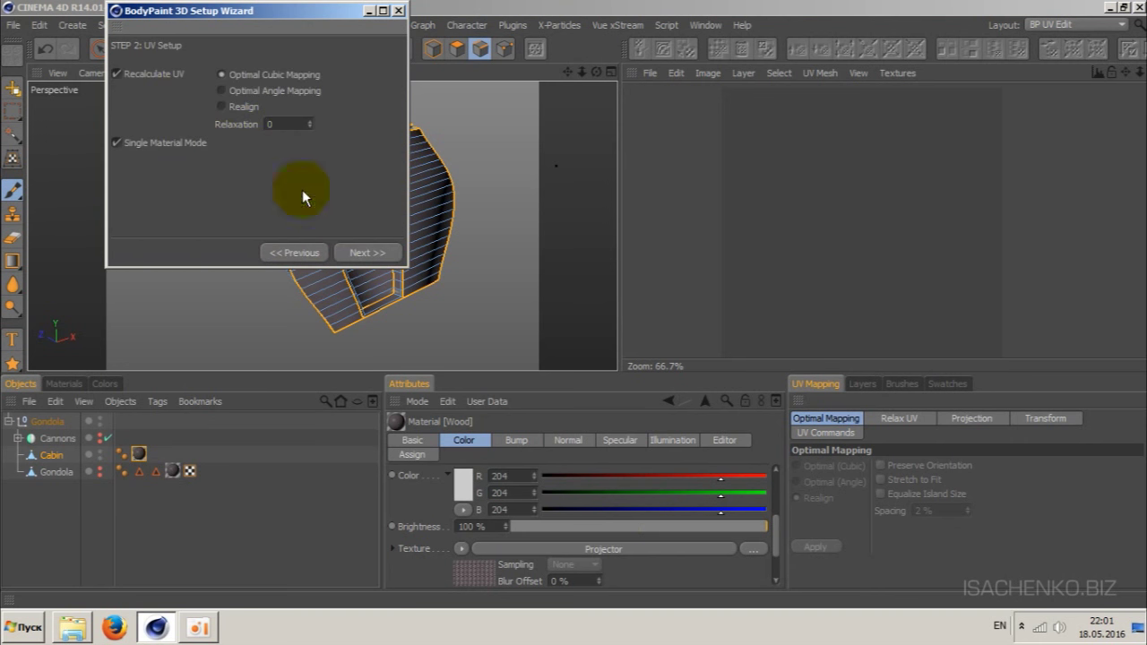
click(369, 251)
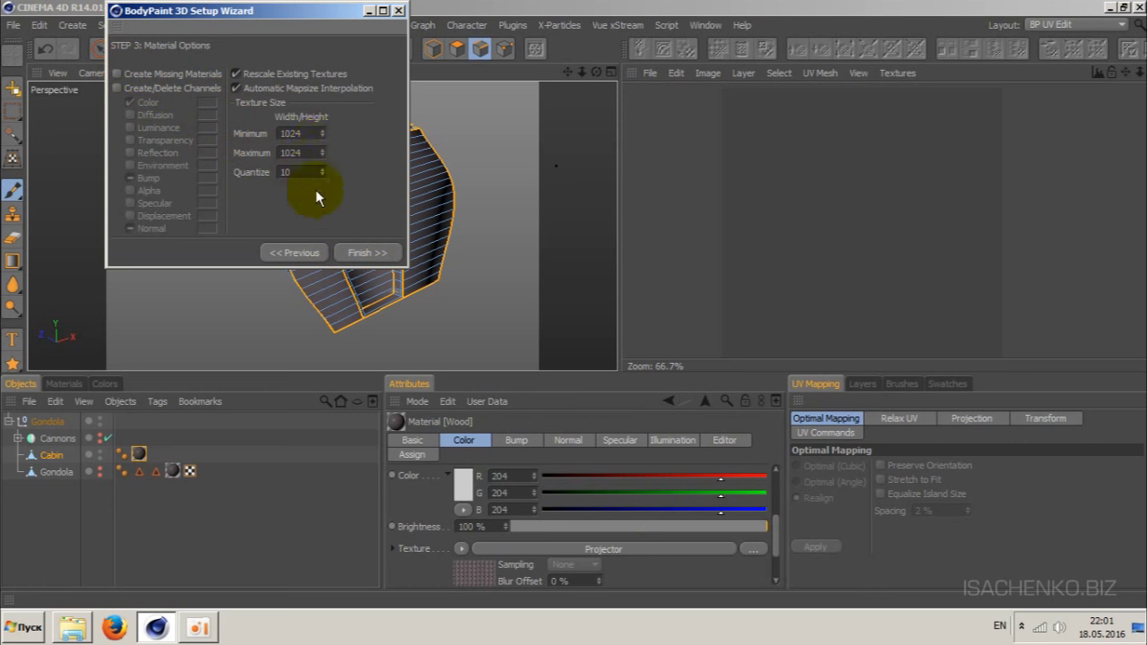
click(367, 252)
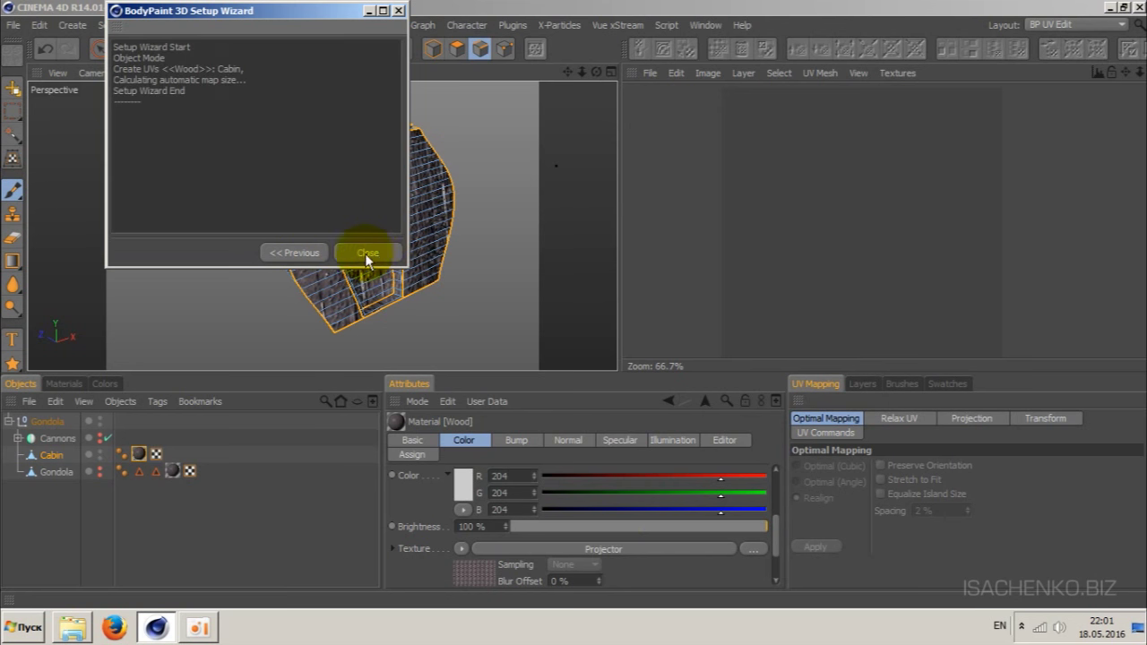
click(366, 254)
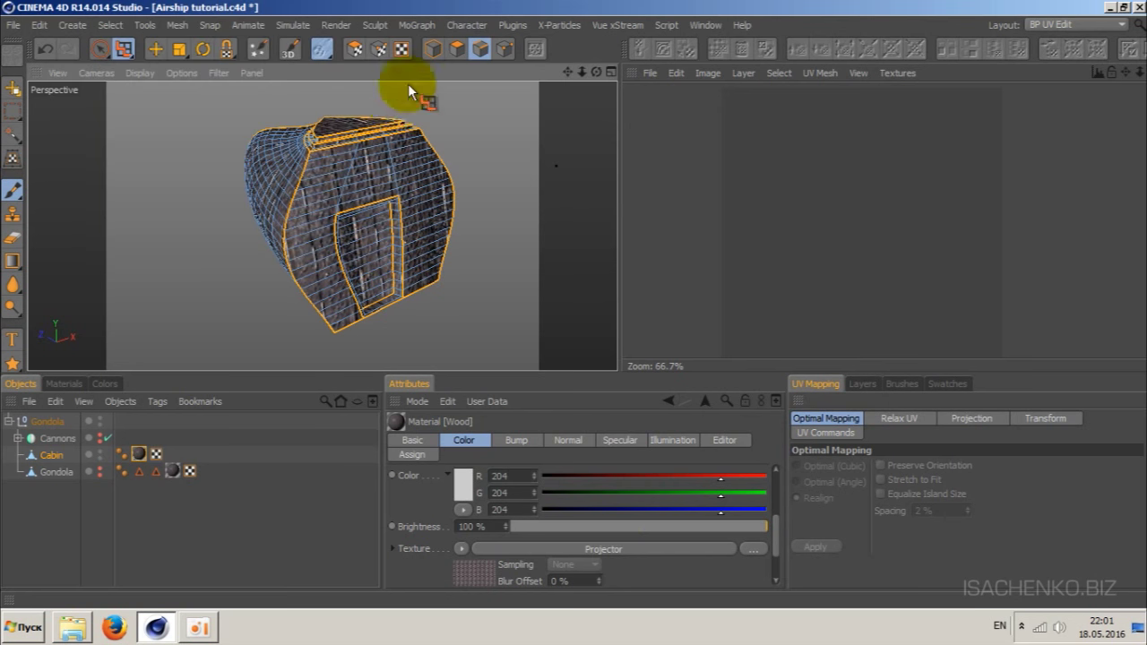
- In UV Polygon mode, show the Cabin UVW tag's Projection options and select all its polygons
click(356, 51)
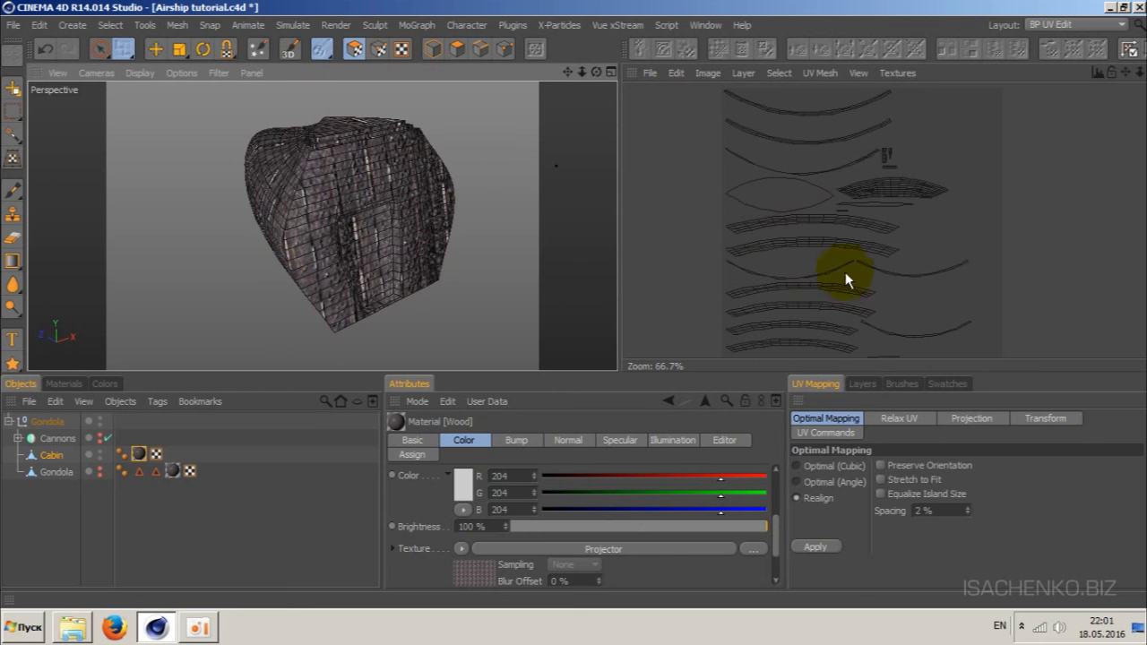
click(157, 453)
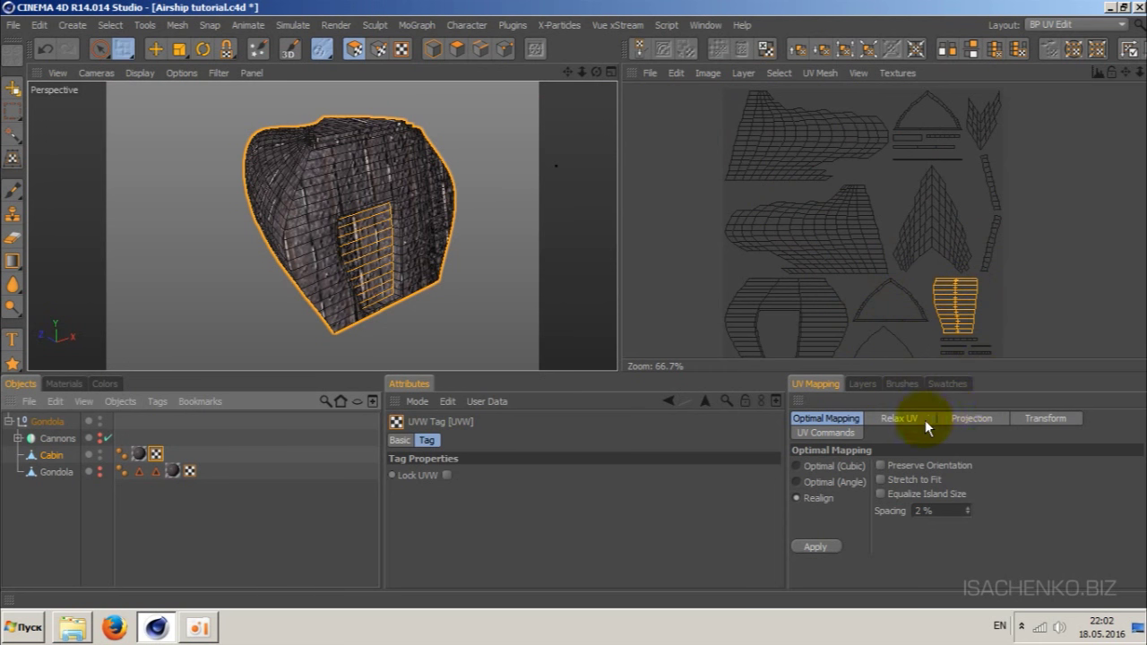
click(978, 419)
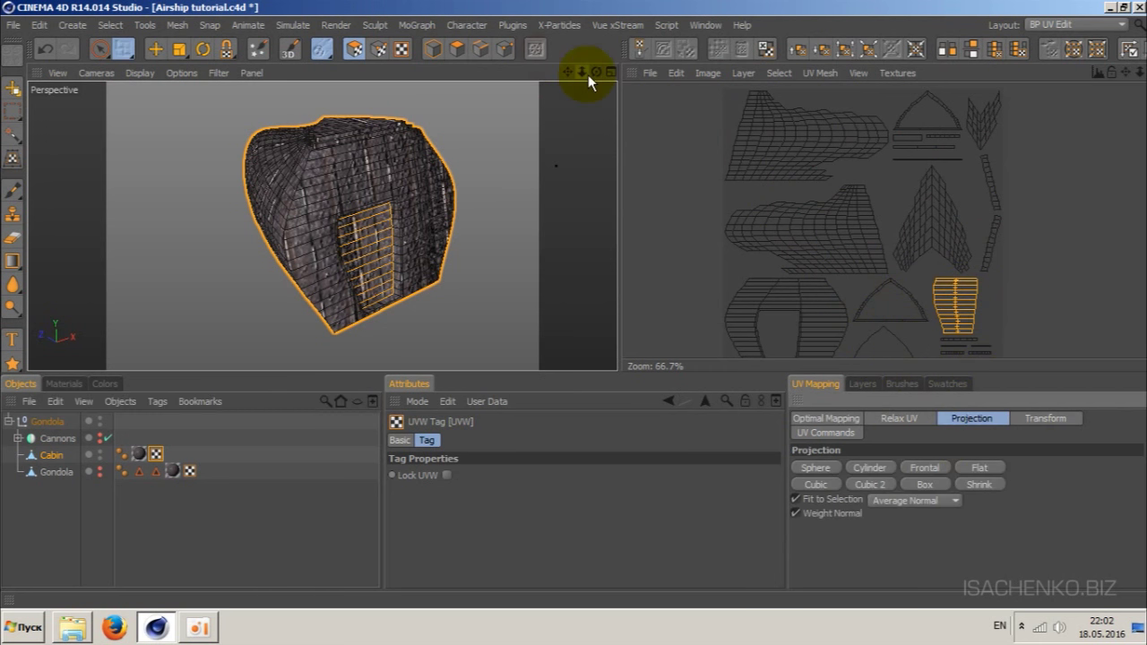
drag(582, 72, 534, 71)
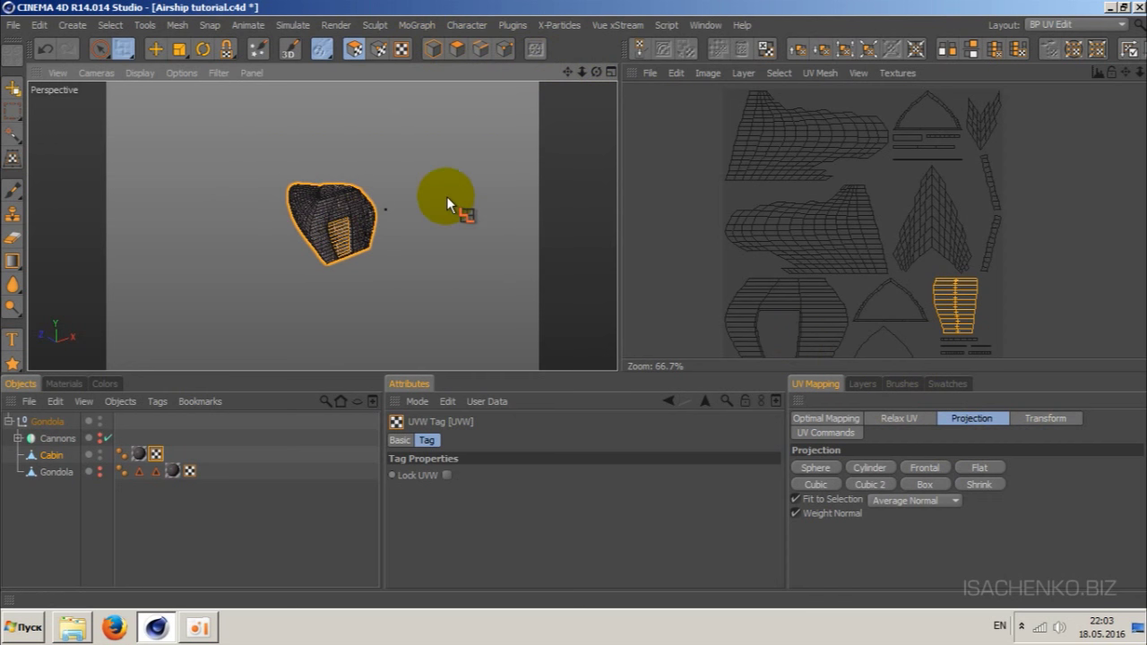
key(ctrl+a)
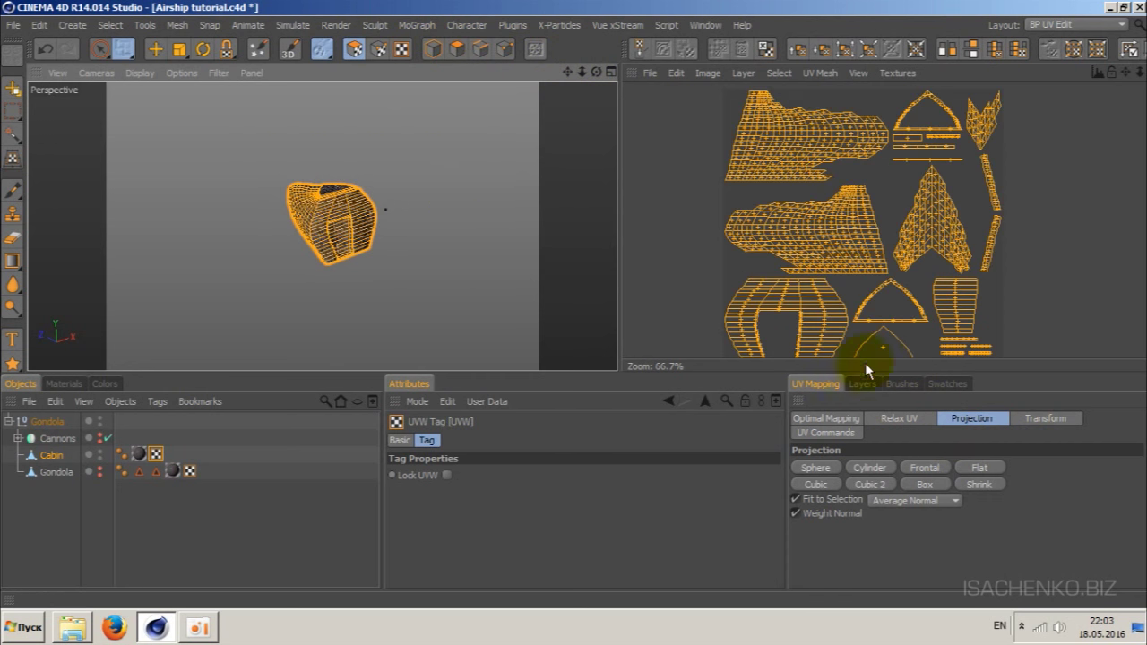
- Apply Frontal projection, Relax UV, then Optimal Mapping Realign at 2% spacing to the Cabin
click(926, 469)
click(901, 417)
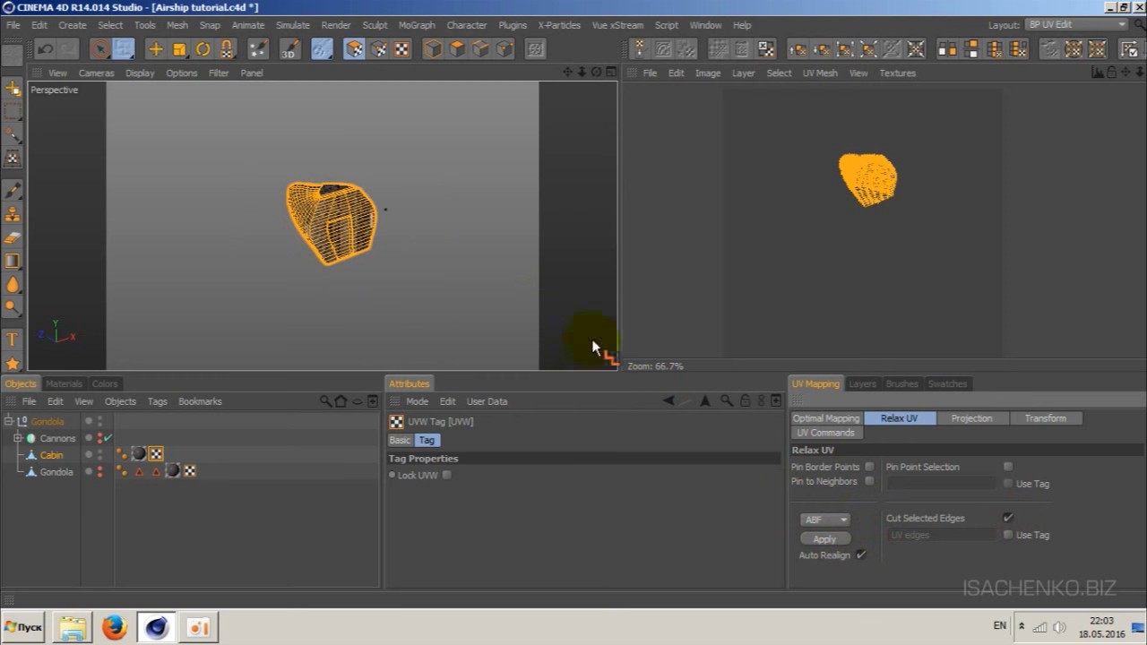
click(826, 540)
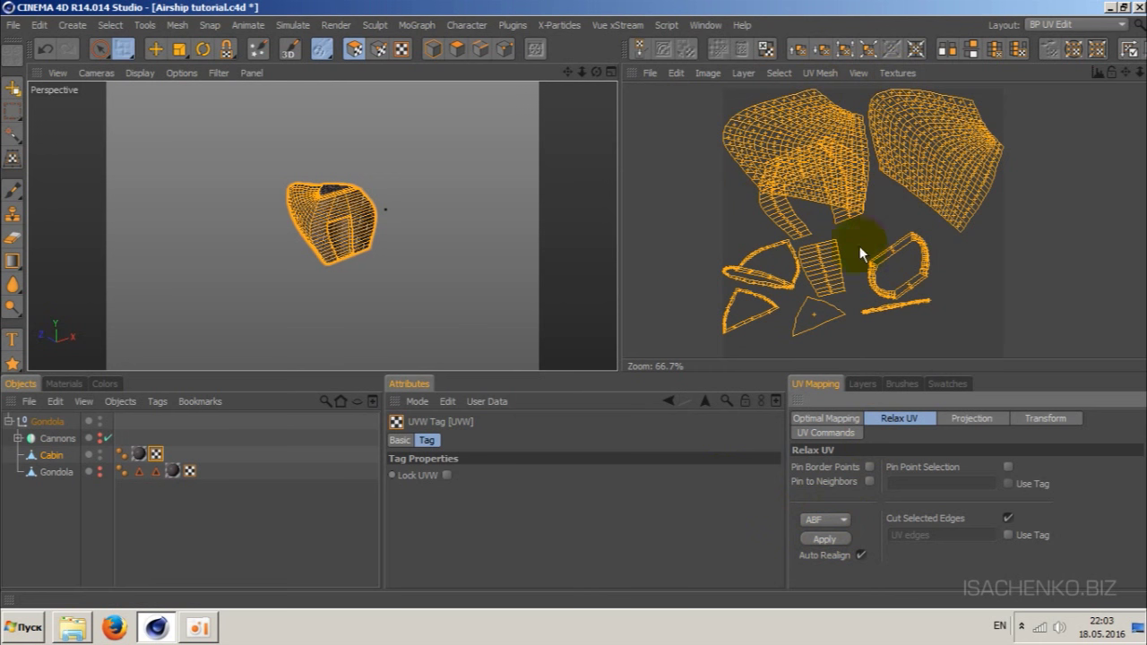
click(838, 421)
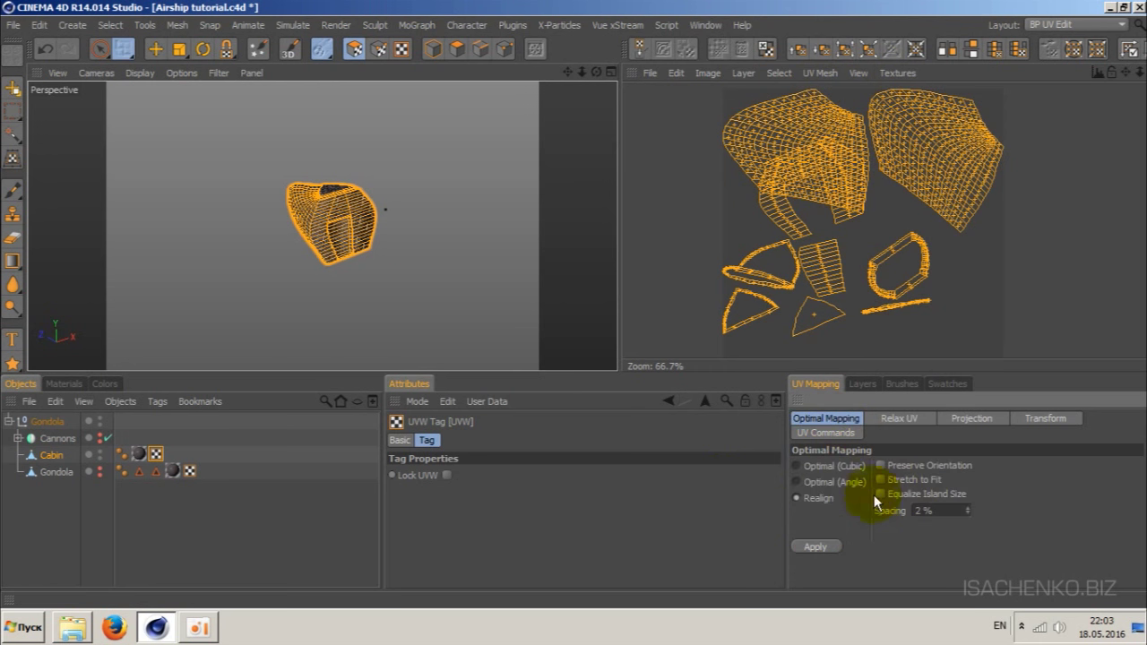
click(817, 546)
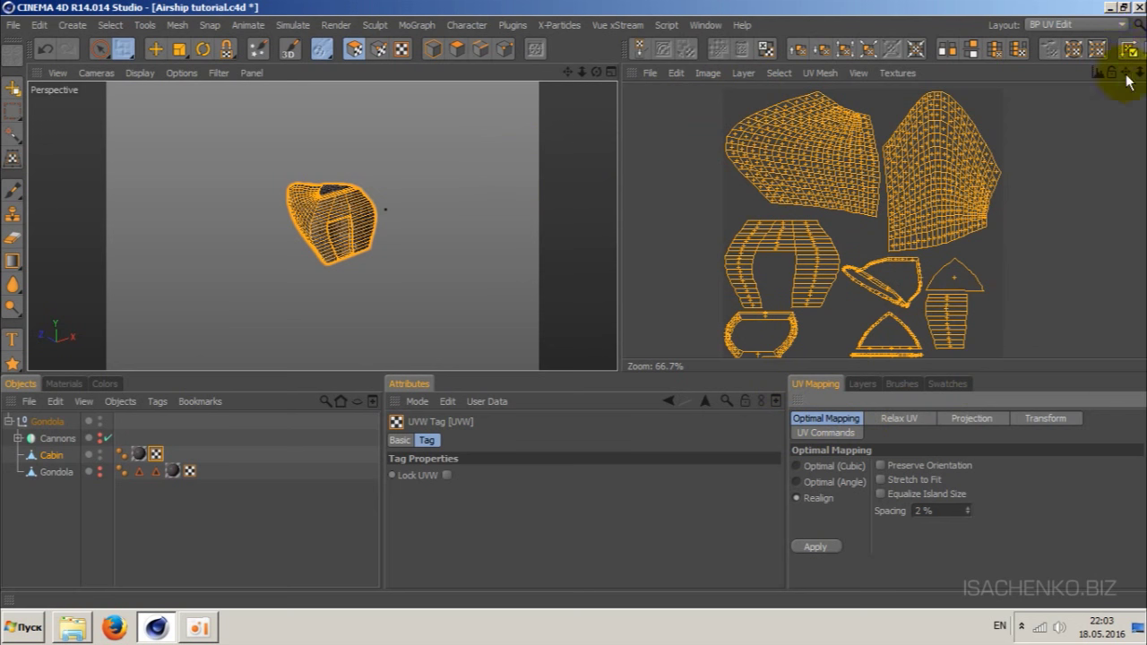
- Switch back to the Standard layout and Model mode
click(1115, 27)
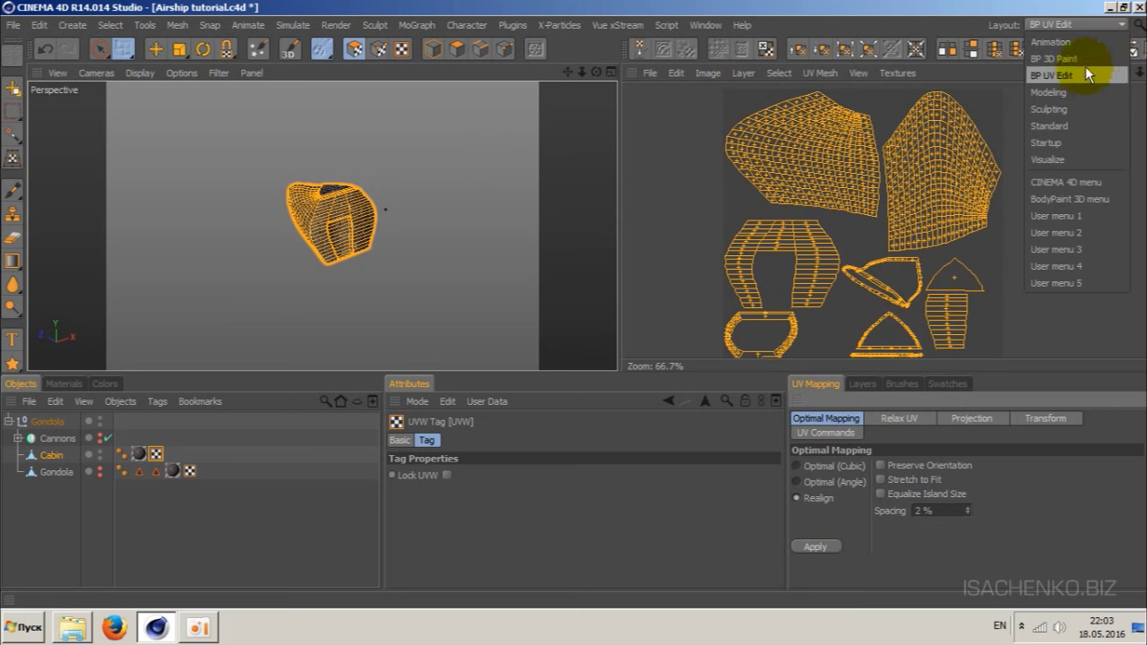
click(1074, 121)
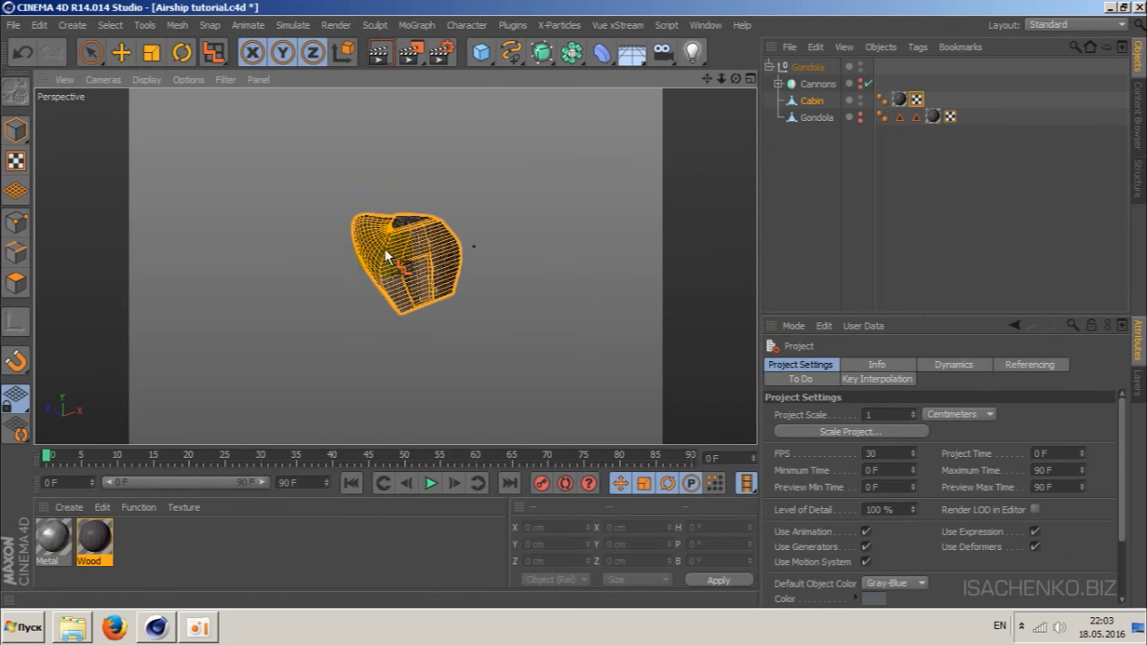
click(16, 130)
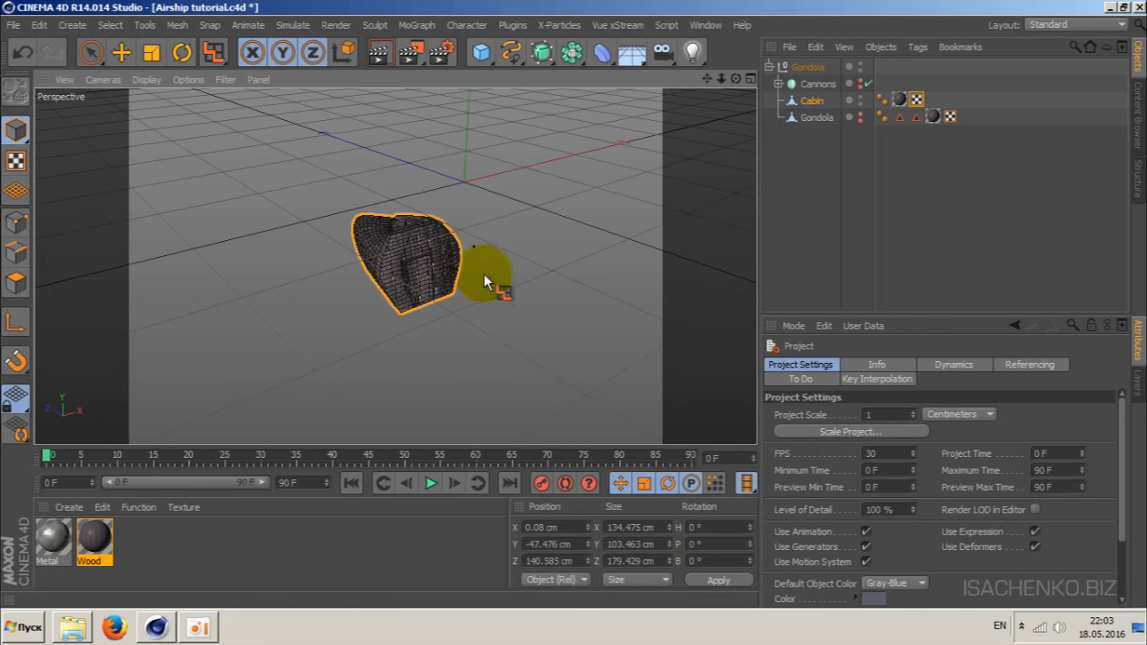
- Frame the Cabin in the viewport and render it to check the Wood texture
scroll(448, 286, up, 3)
scroll(455, 276, up, 3)
scroll(455, 276, up, 3)
scroll(440, 260, down, 2)
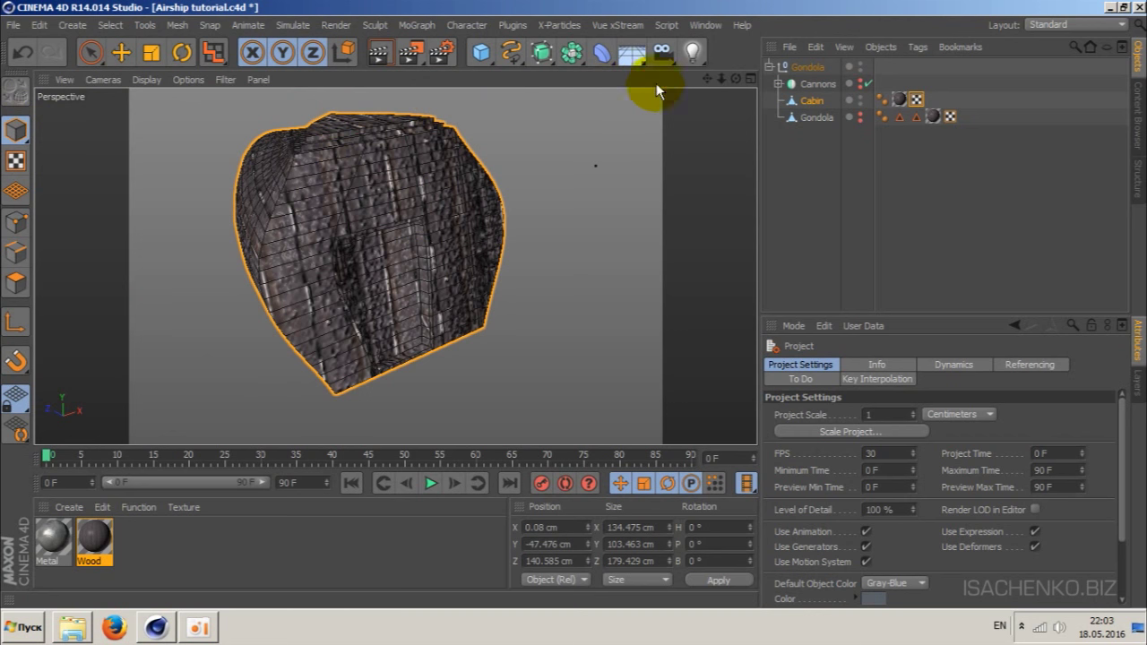
drag(731, 80, 397, 264)
mouse_move(736, 79)
mouse_down()
mouse_move(394, 266)
mouse_move(397, 256)
mouse_up()
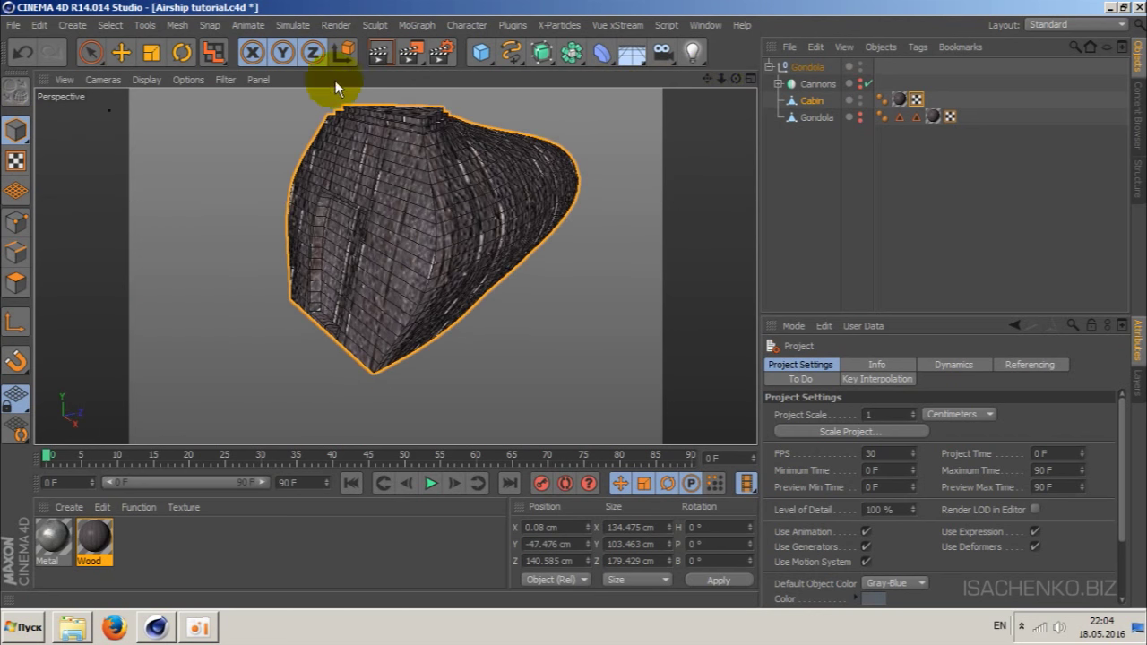
click(377, 50)
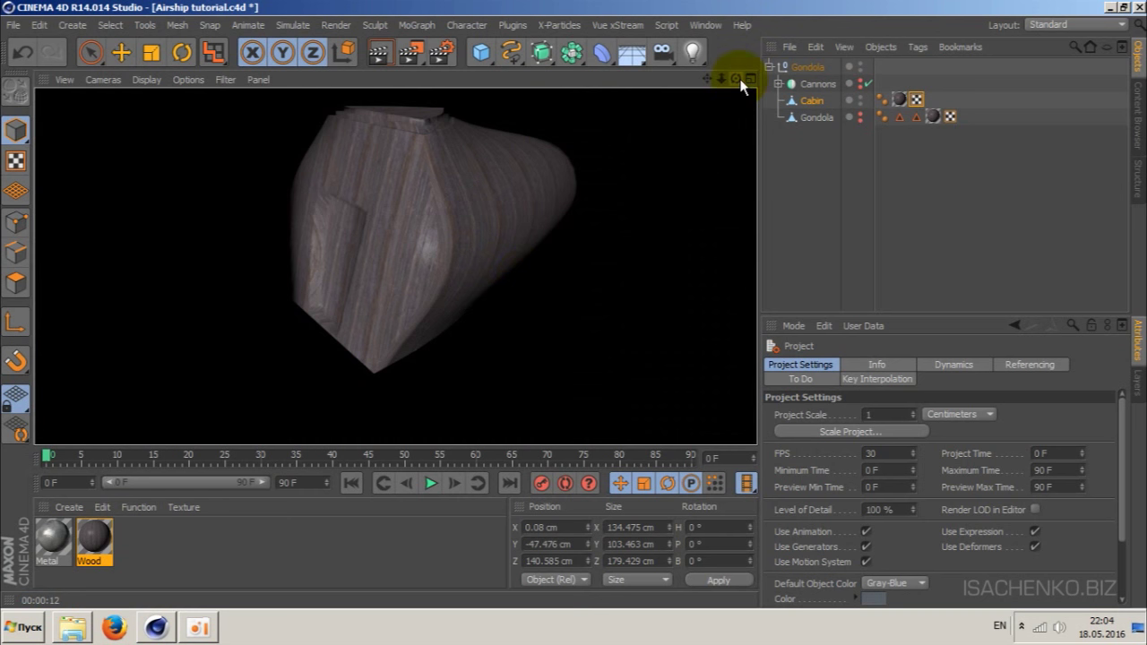
- Clear the render and orbit around the wood-textured Cabin to inspect it from several angles
drag(736, 79, 459, 204)
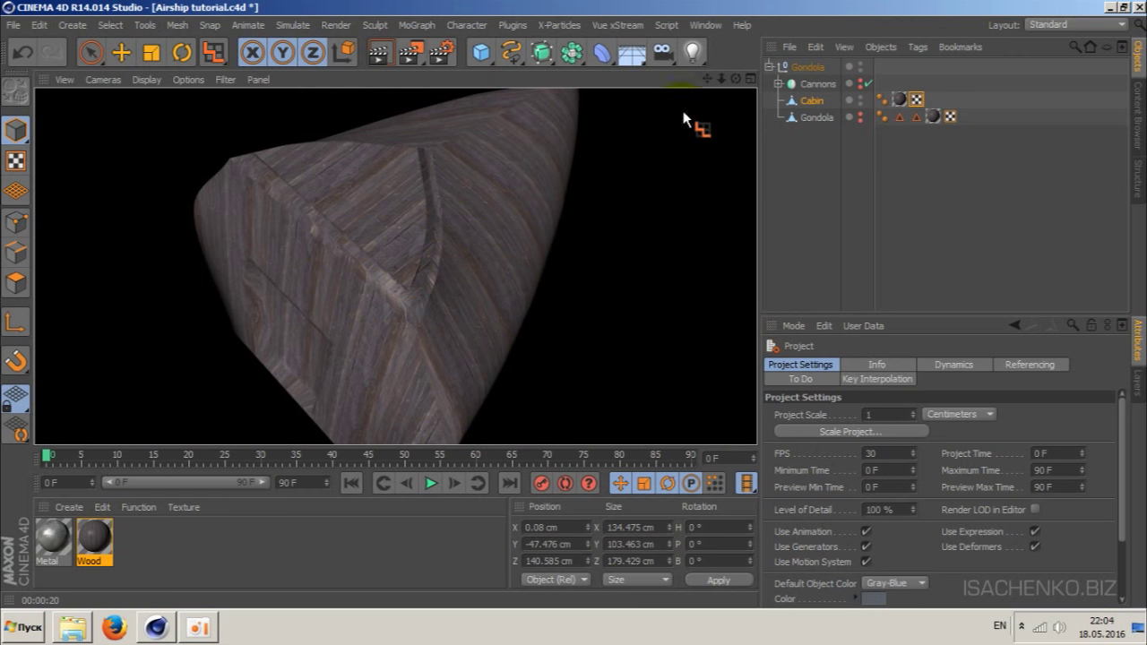
click(736, 79)
drag(736, 79, 395, 266)
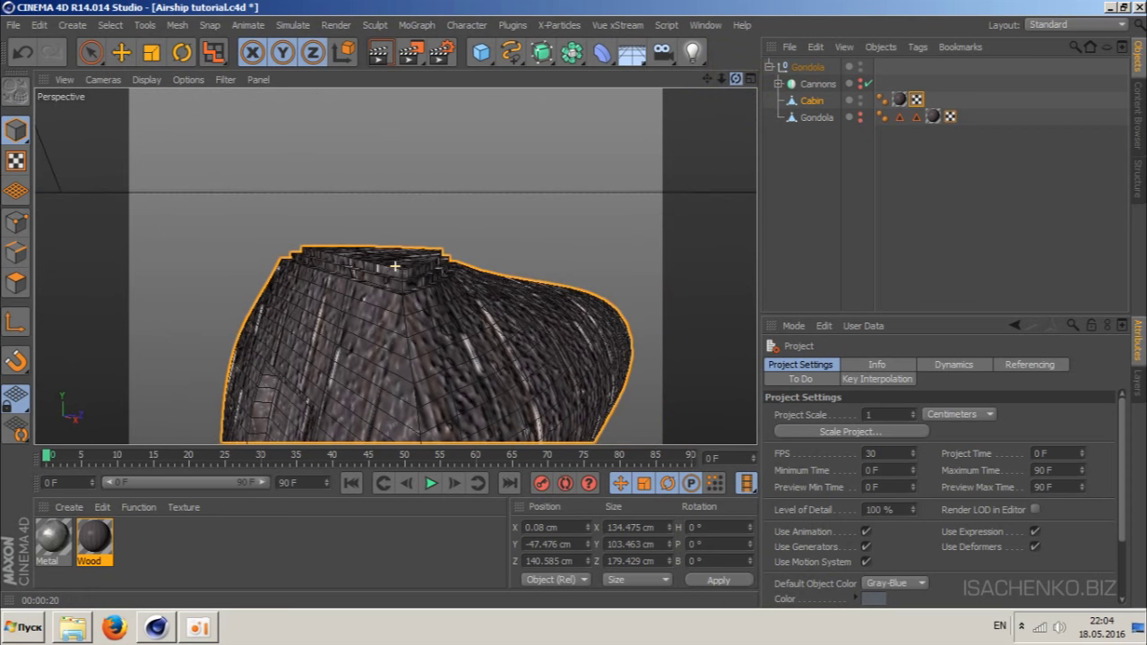
mouse_move(723, 81)
mouse_down()
mouse_move(705, 77)
mouse_move(717, 89)
mouse_move(743, 86)
mouse_move(395, 266)
mouse_move(722, 89)
mouse_up()
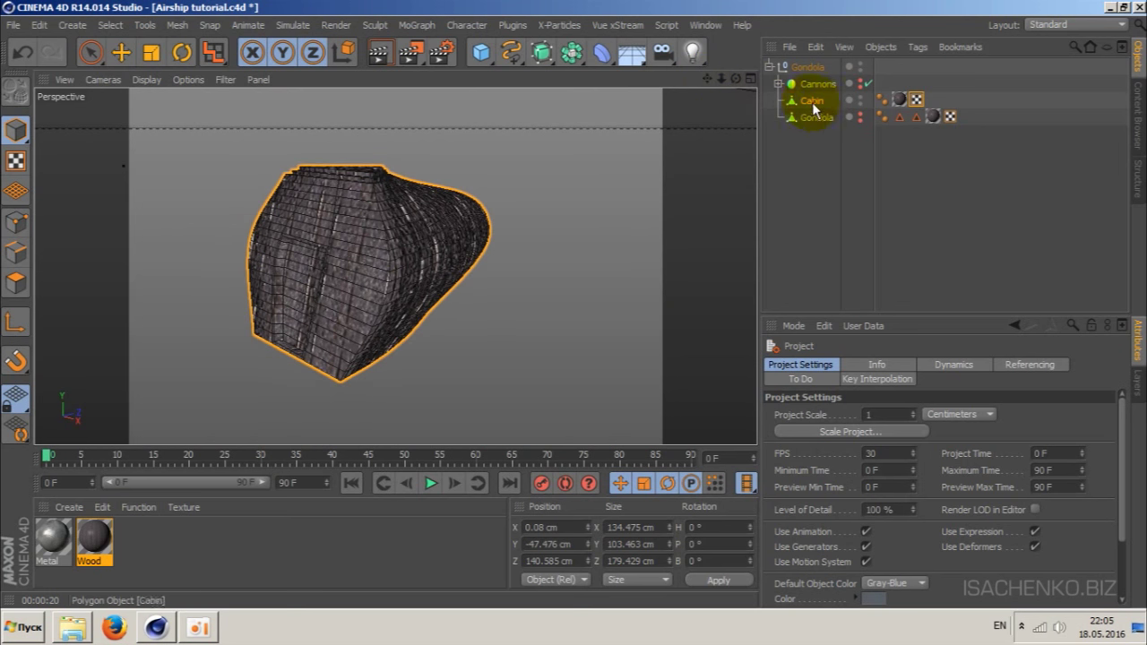
- Add a Bake Texture tag to the Cabin, saving to baked_tex/cabin as PNG
right_click(812, 106)
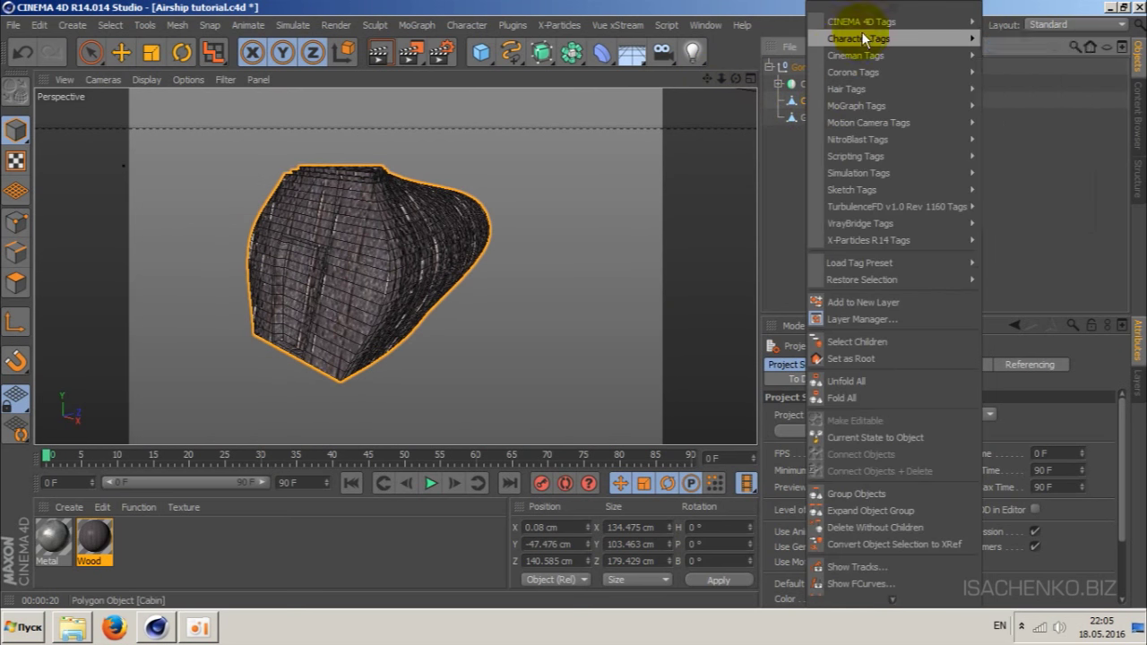
mouse_move(860, 22)
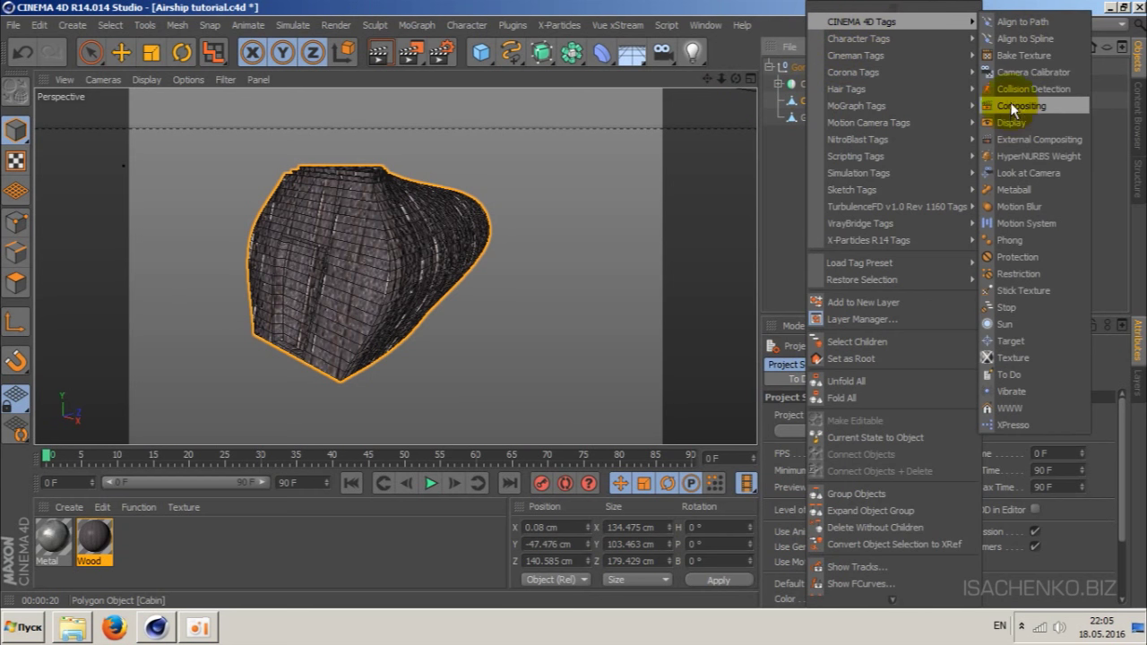
click(1013, 55)
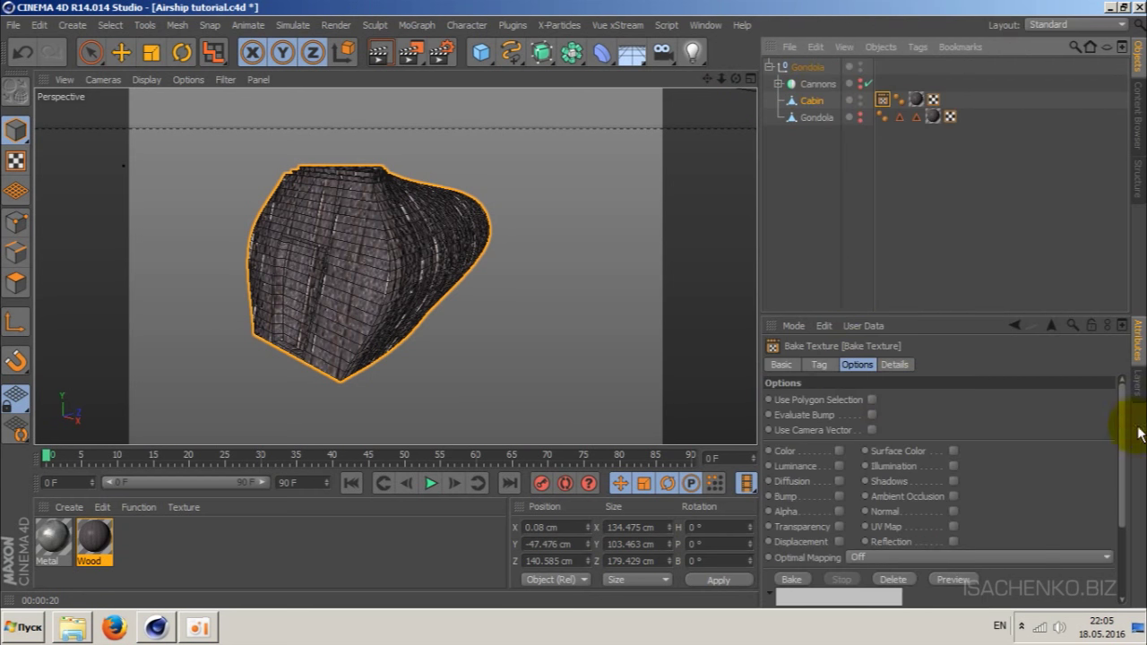
click(825, 366)
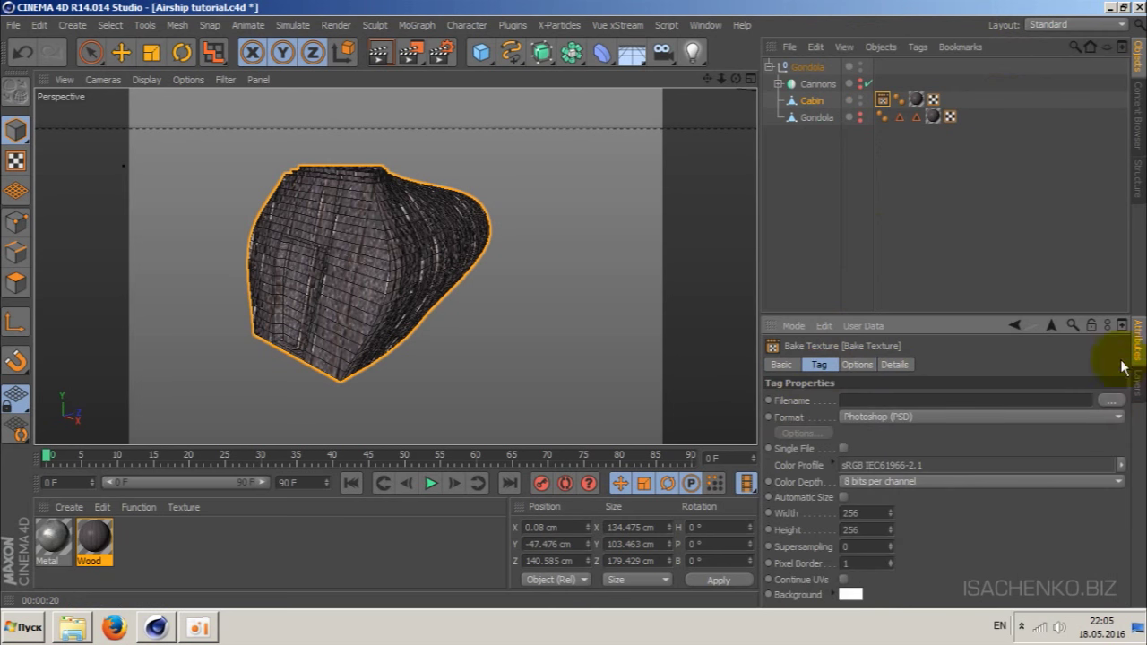
click(1112, 400)
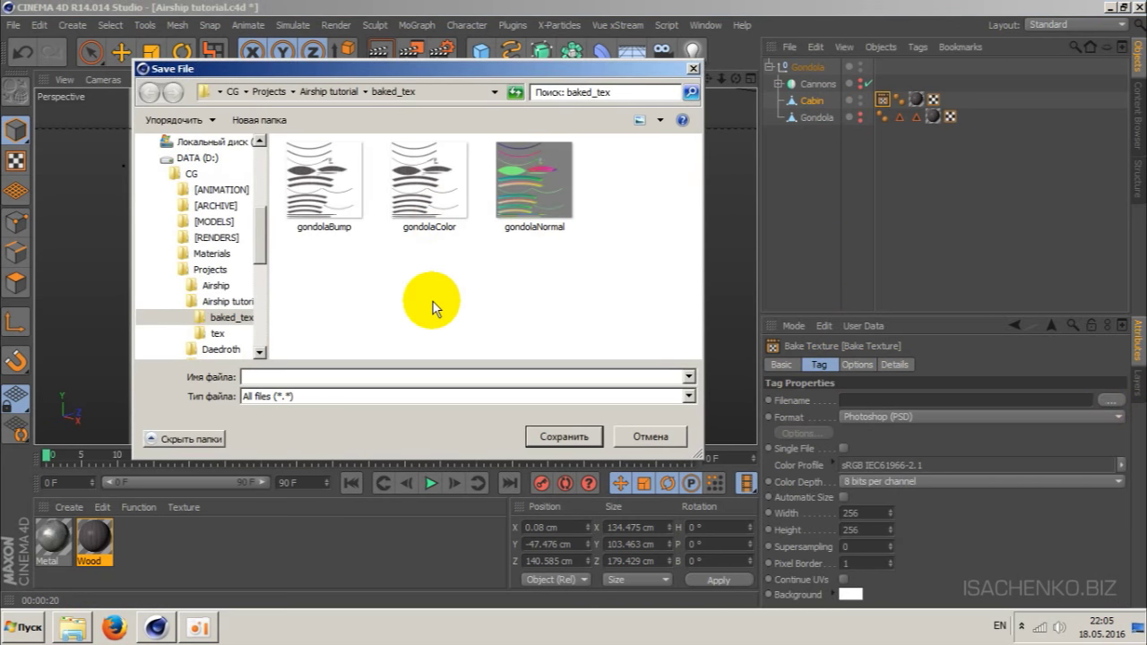
text(cabin)
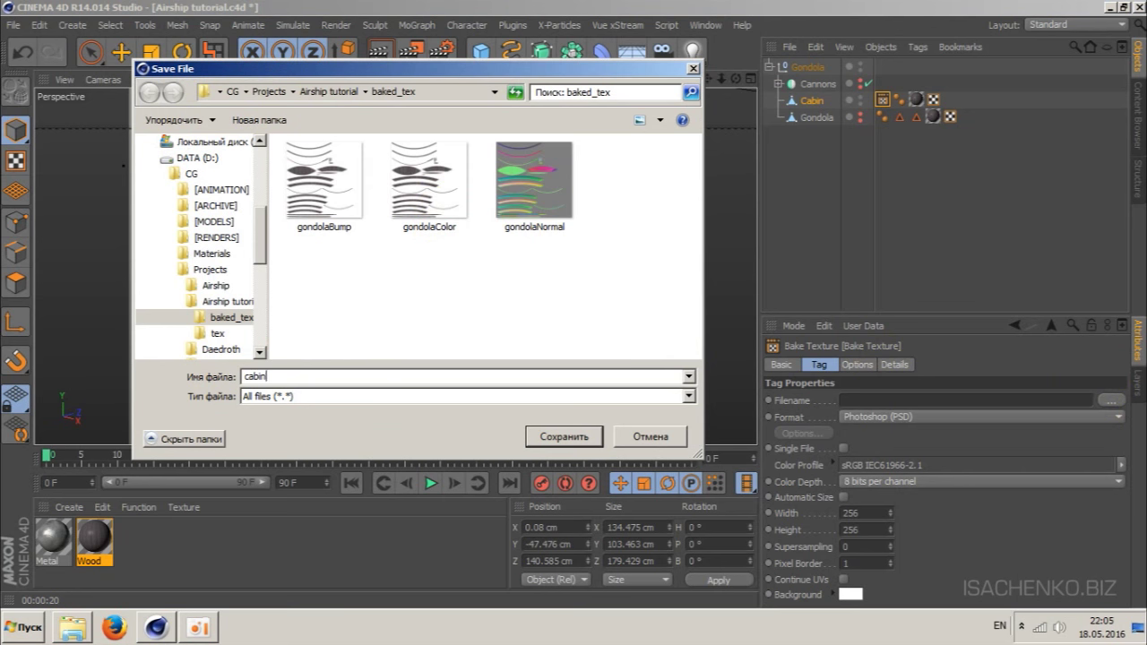
click(567, 438)
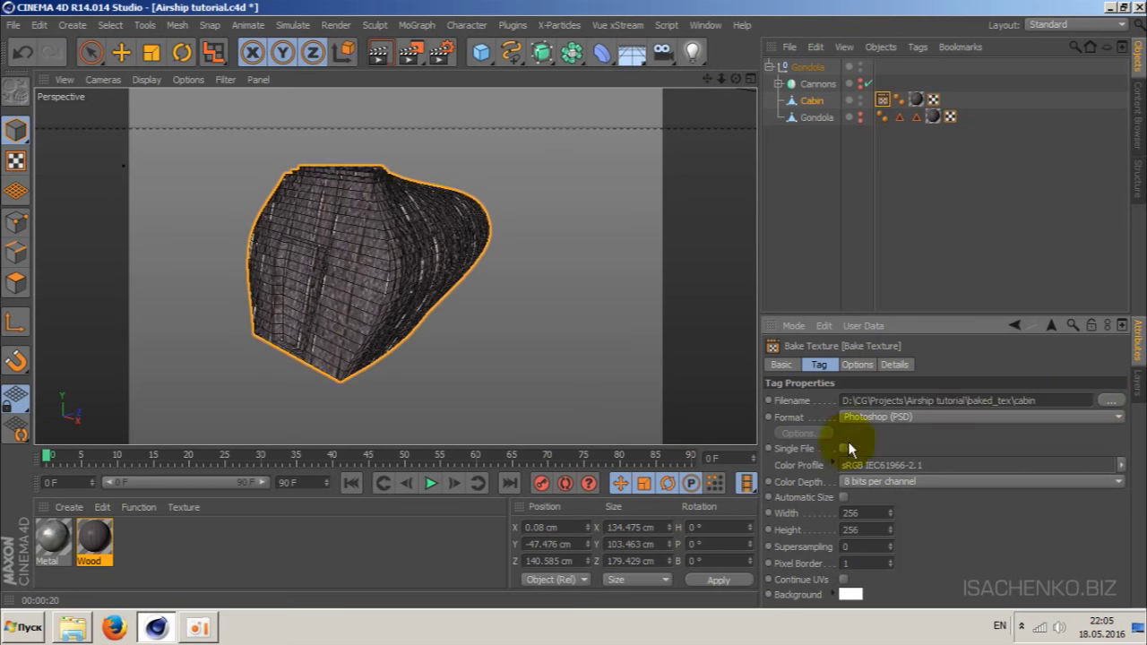
click(955, 416)
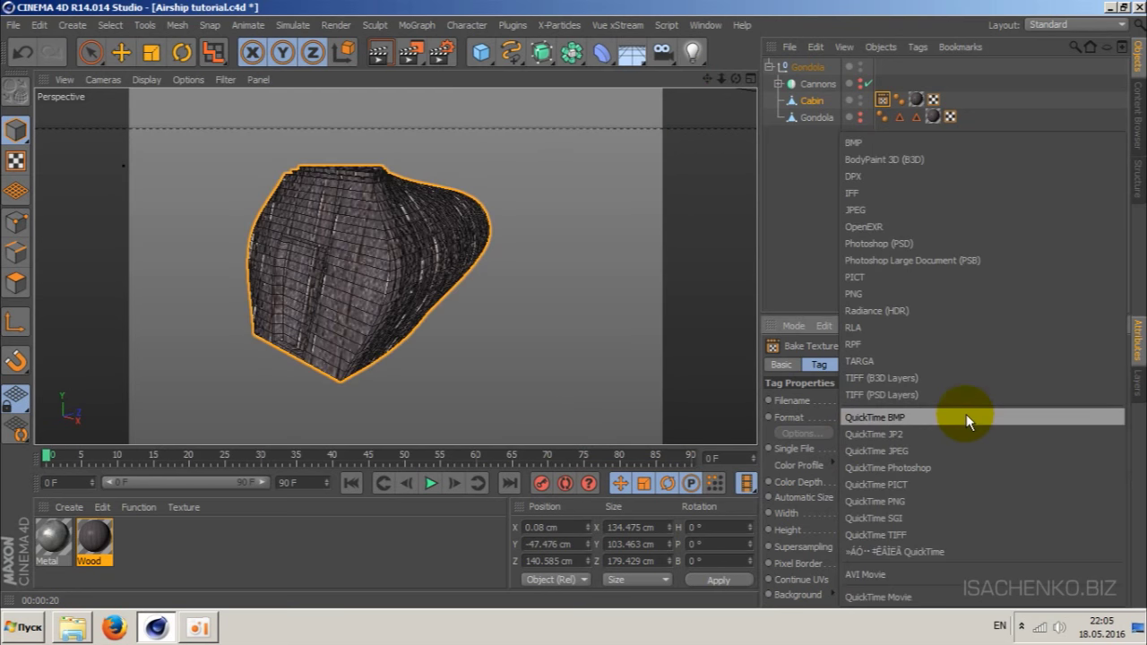
click(883, 293)
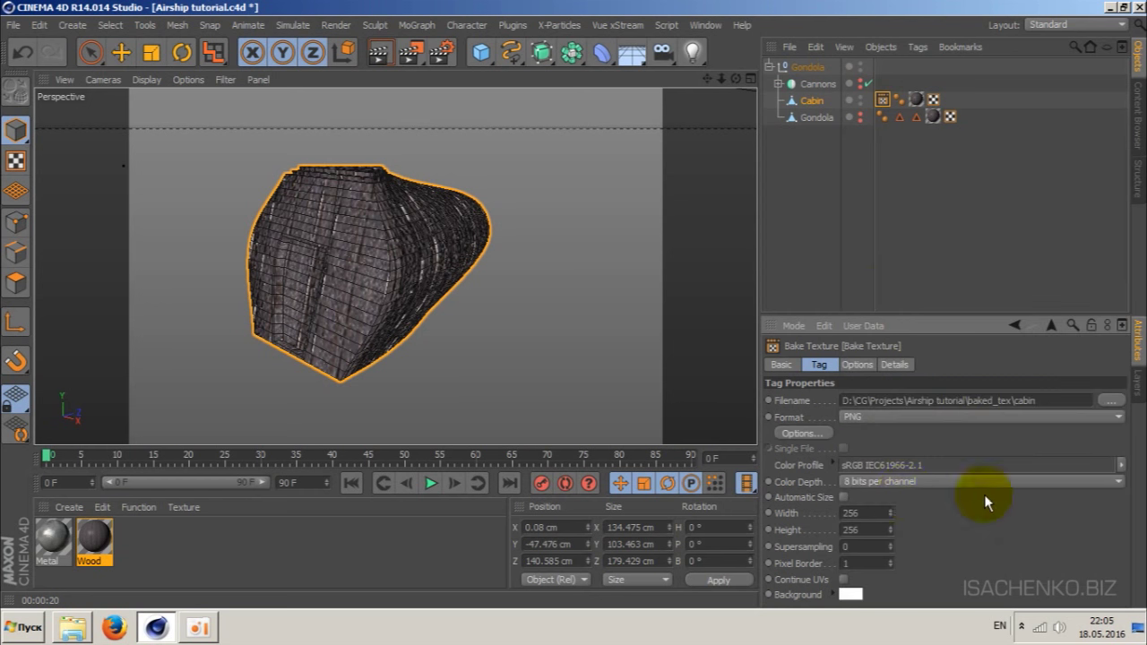
- Set the bake output Width and Height to 1024
double_click(852, 513)
text(1024)
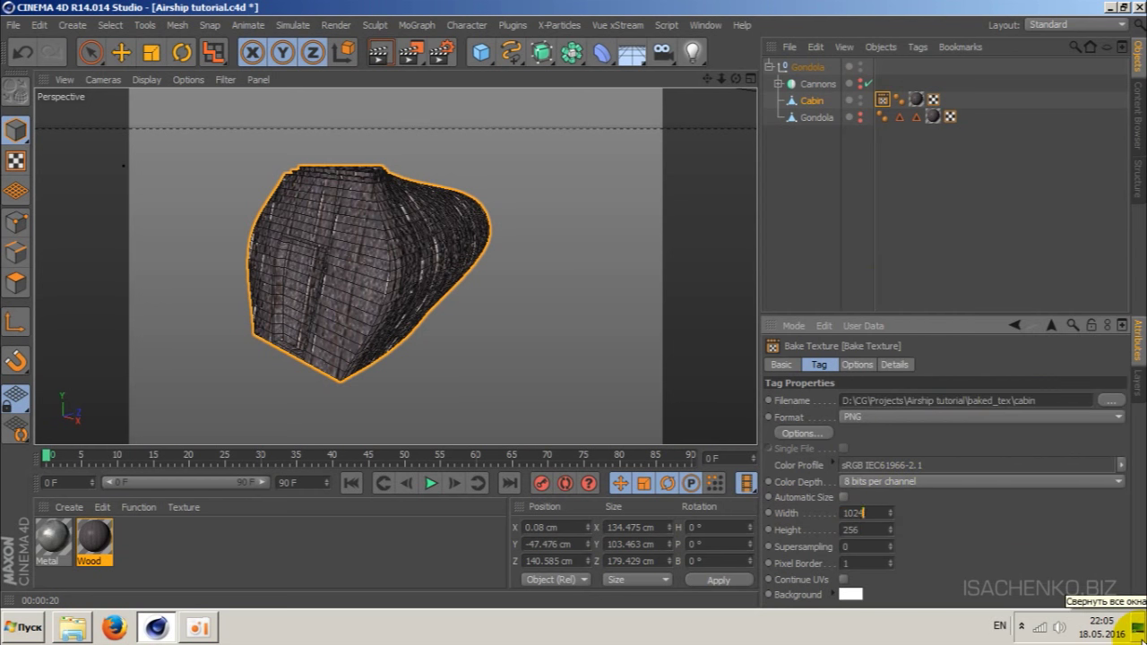
key(Tab)
text(1024)
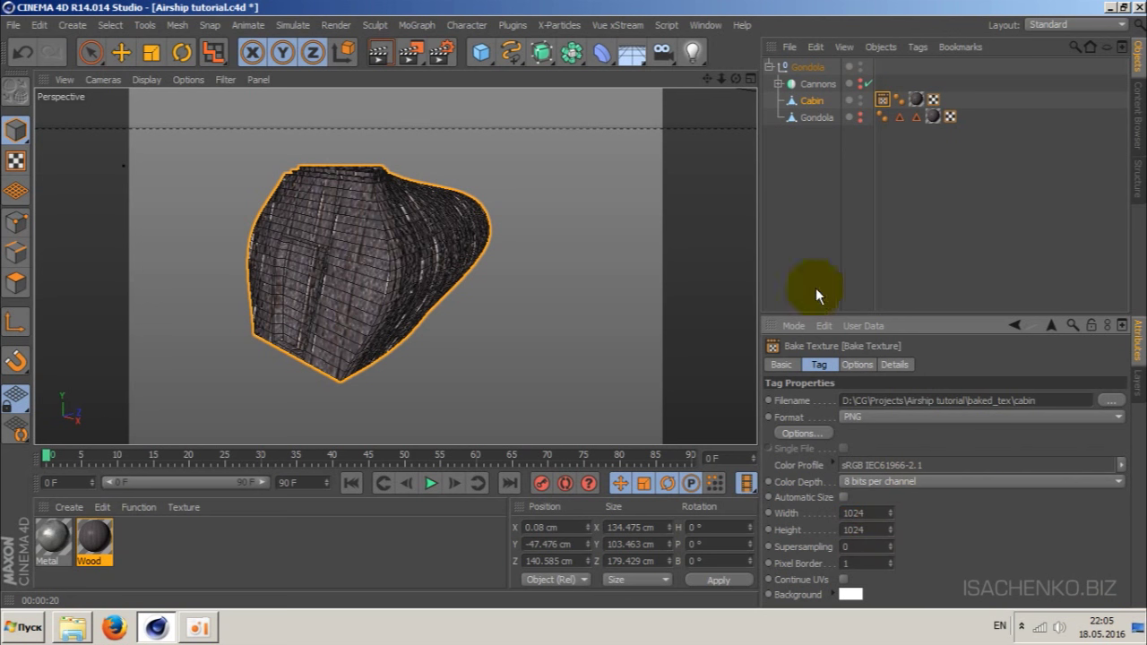
- Enable Color and Bump in the bake options and bake the Cabin's texture
click(866, 366)
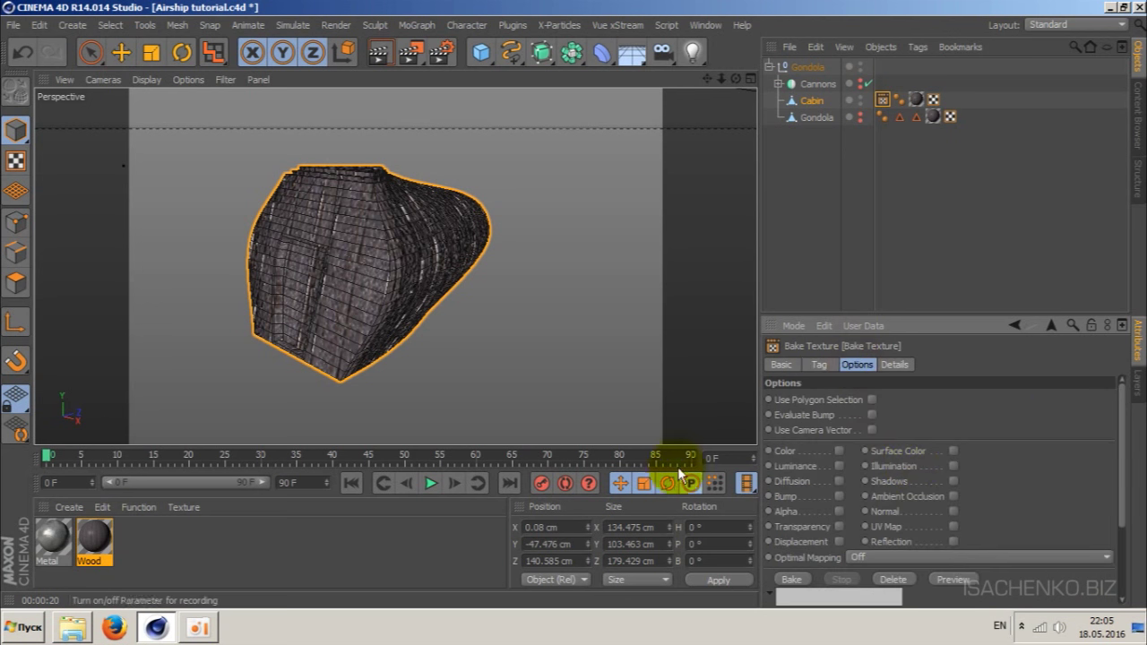
click(839, 451)
click(839, 496)
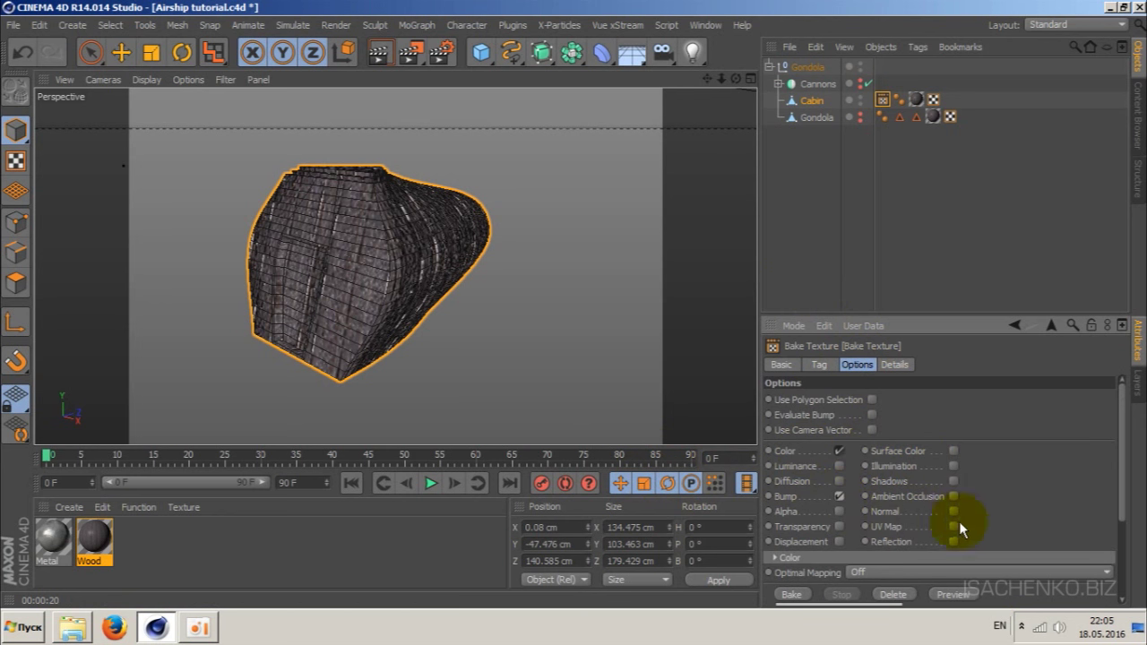
drag(1122, 489, 1128, 504)
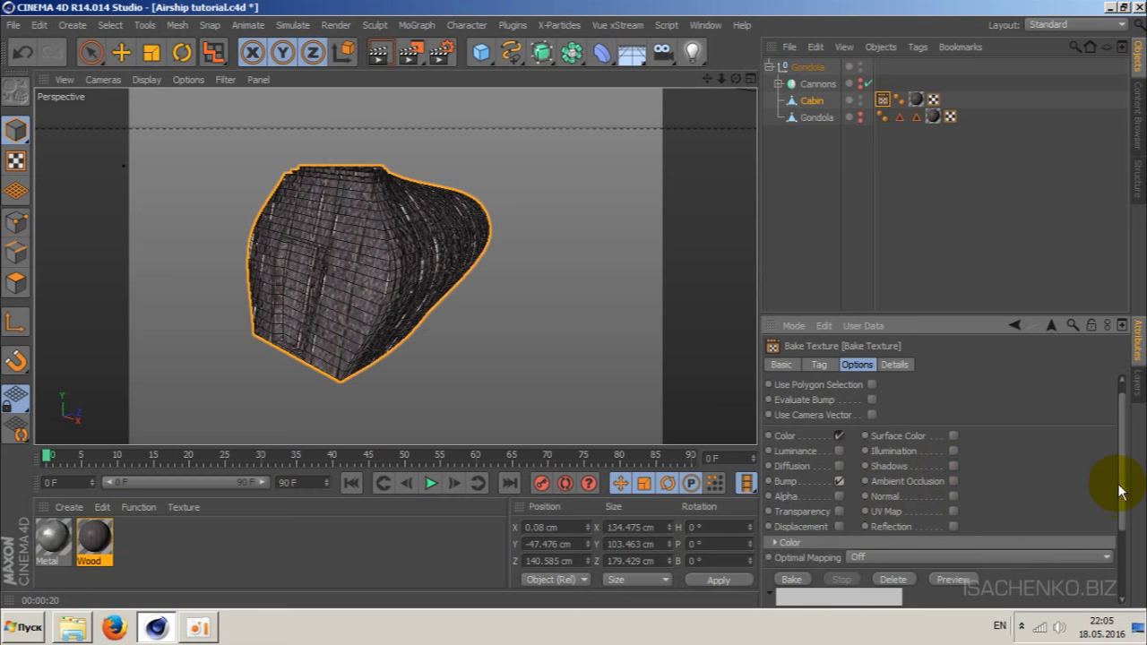
drag(1120, 491, 1127, 503)
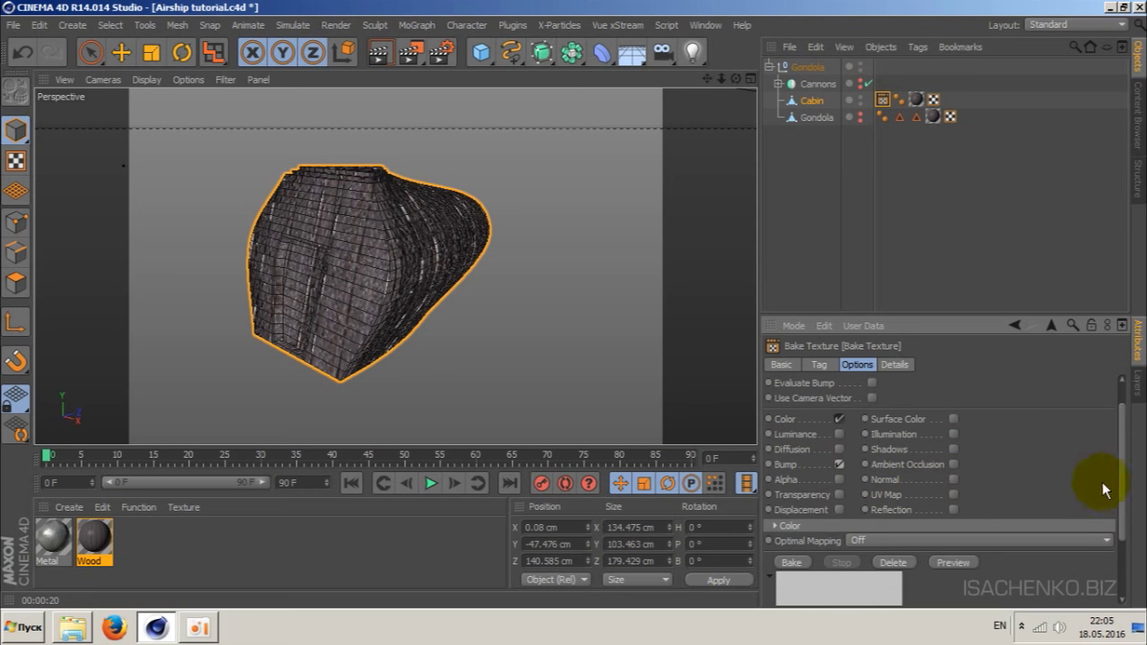
drag(1122, 484, 1127, 535)
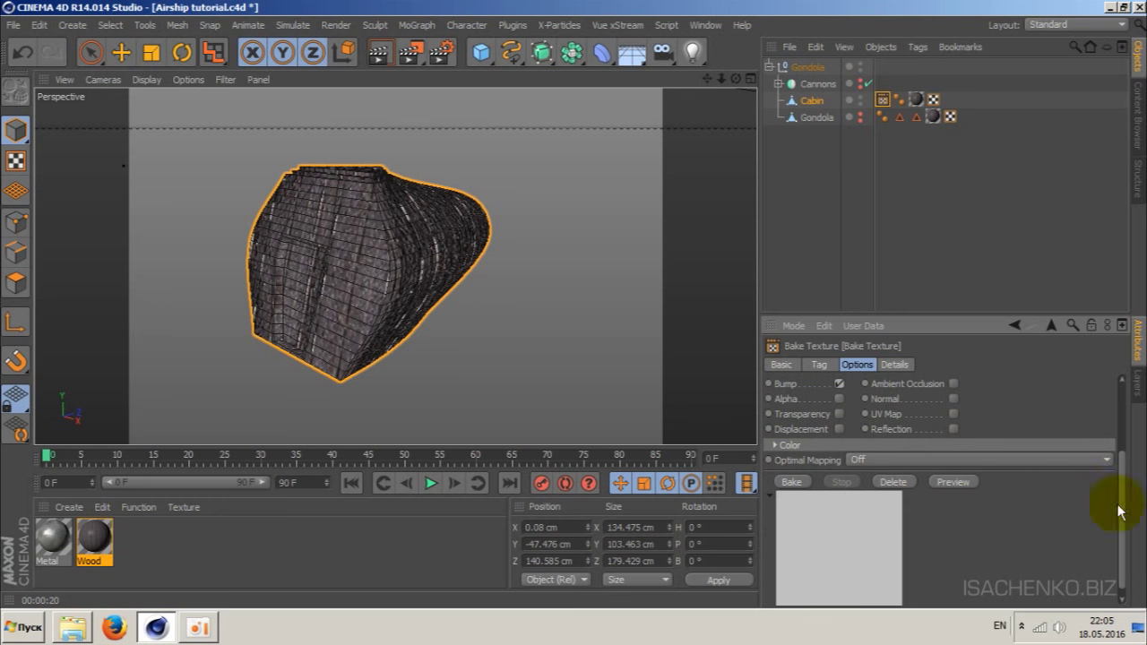
click(791, 483)
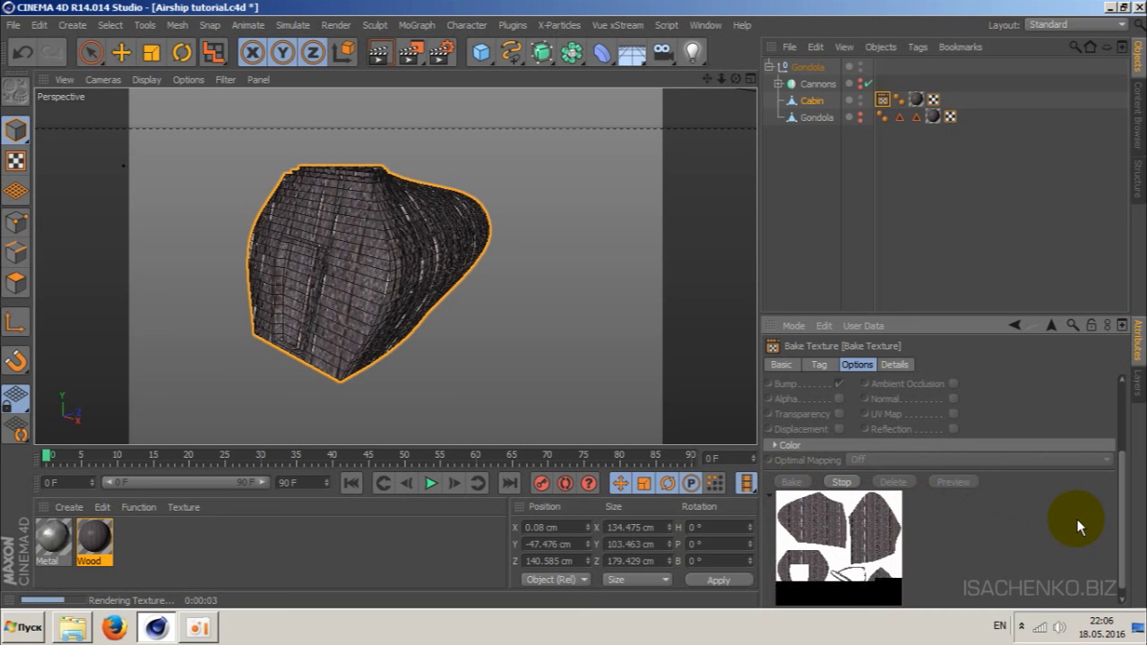
scroll(1123, 514, down, 1)
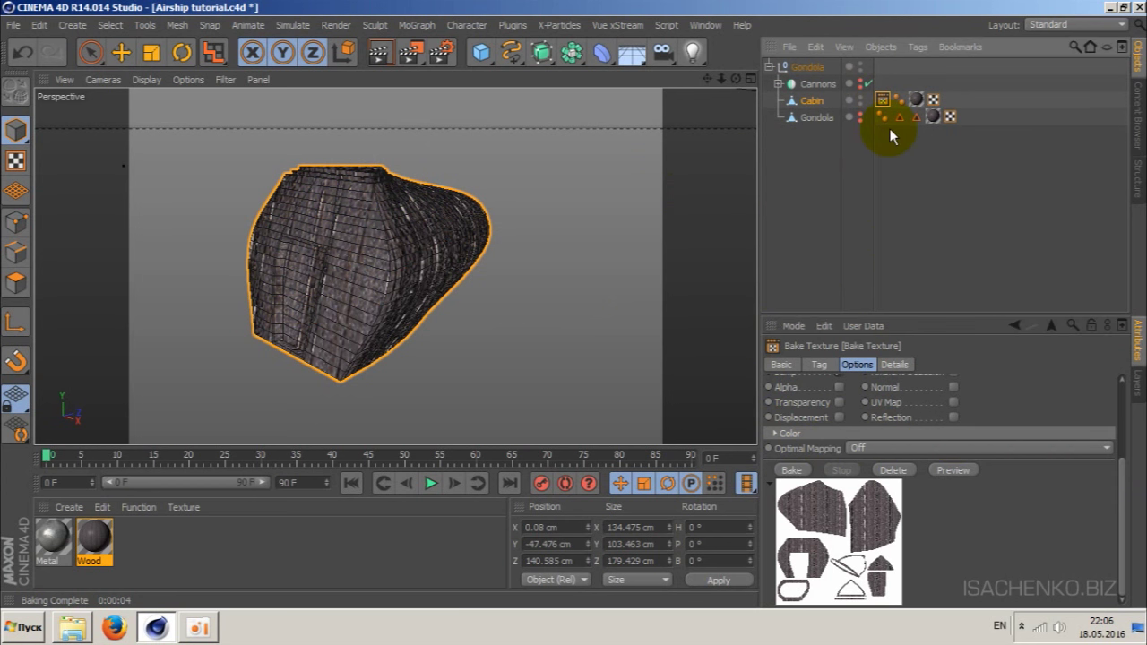
drag(884, 106, 425, 164)
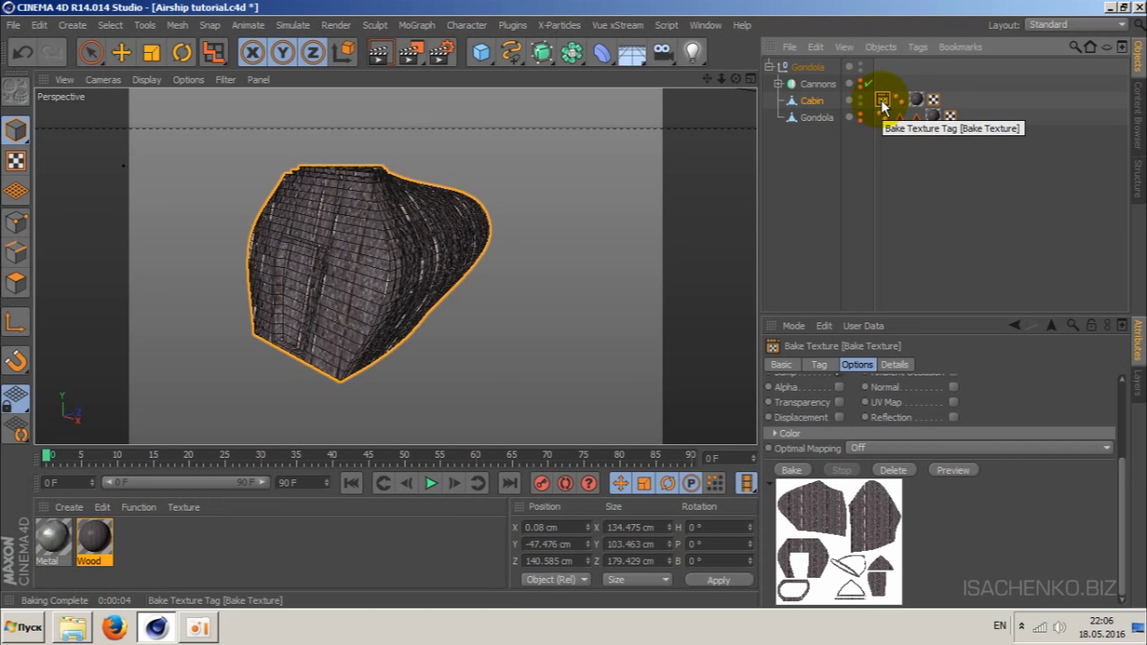
- Delete the Cabin's bake tag, hide the Cabin, and show the expanded Cannons group
key(Delete)
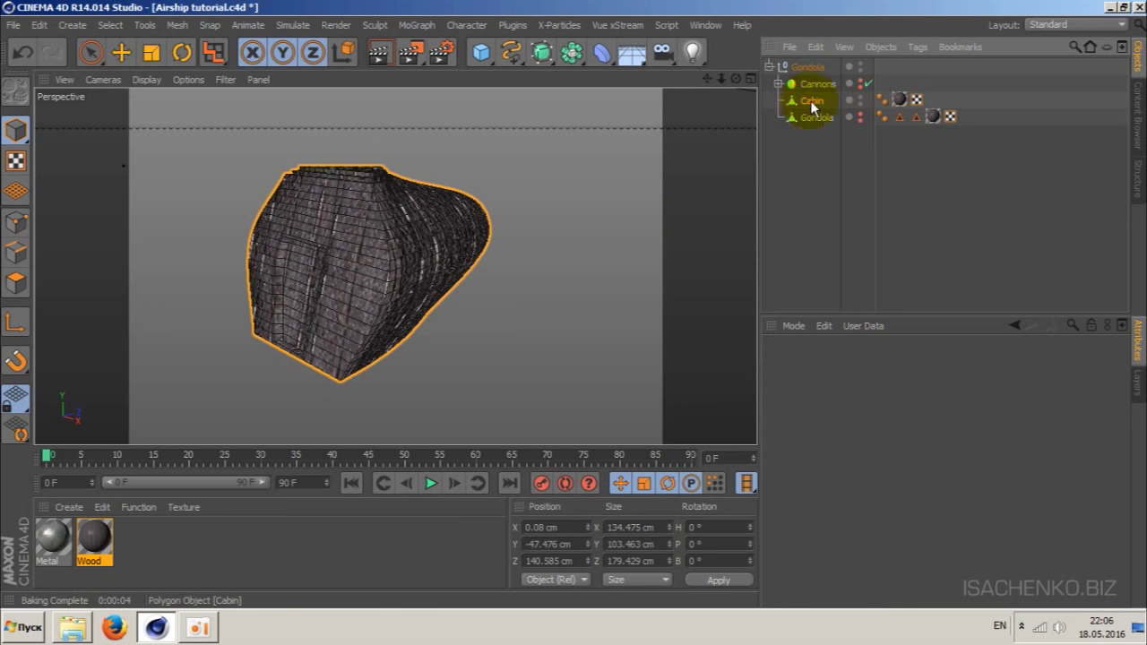
click(860, 99)
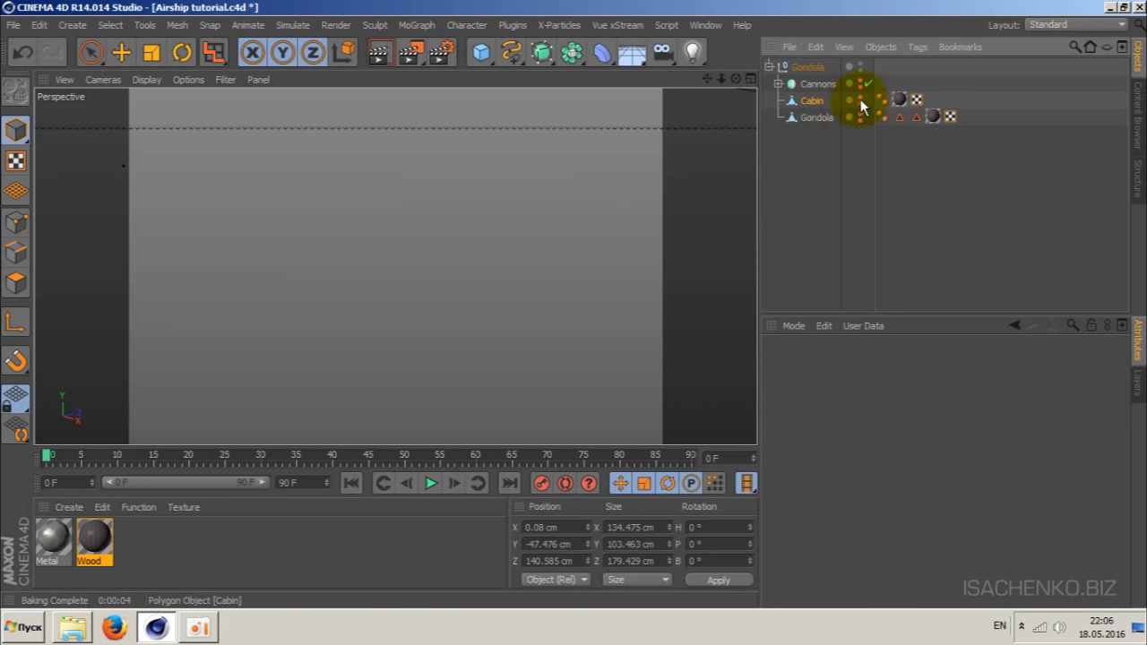
click(778, 83)
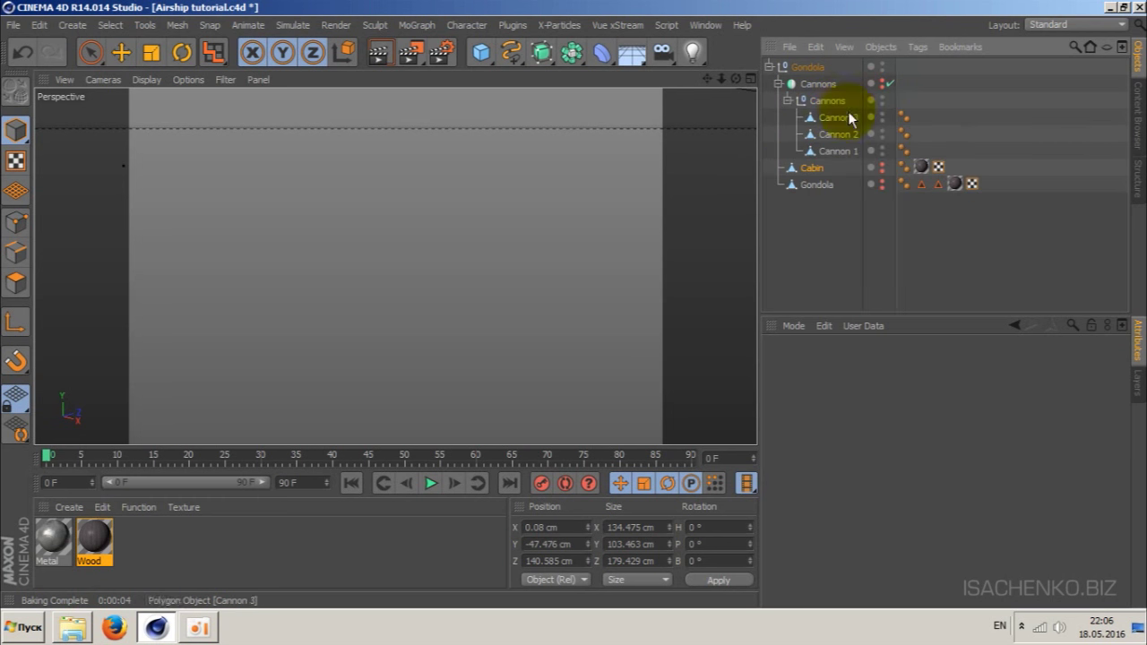
click(883, 82)
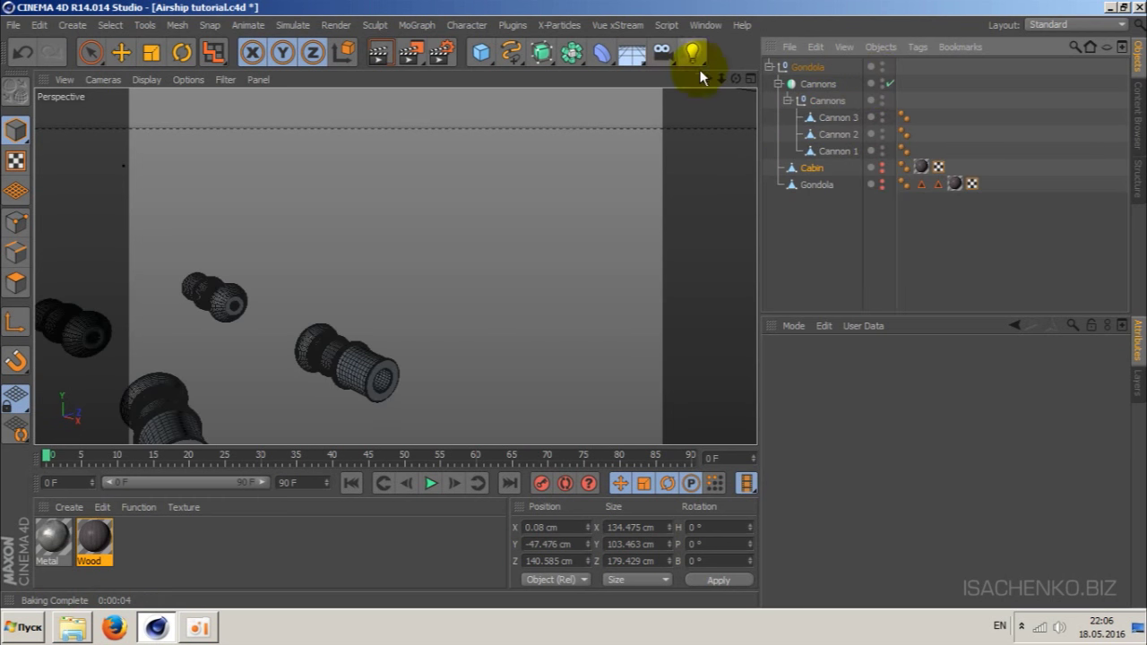
mouse_move(385, 340)
alt+mouse_down()
mouse_move(395, 266)
mouse_move(567, 114)
mouse_move(630, 133)
alt+mouse_up()
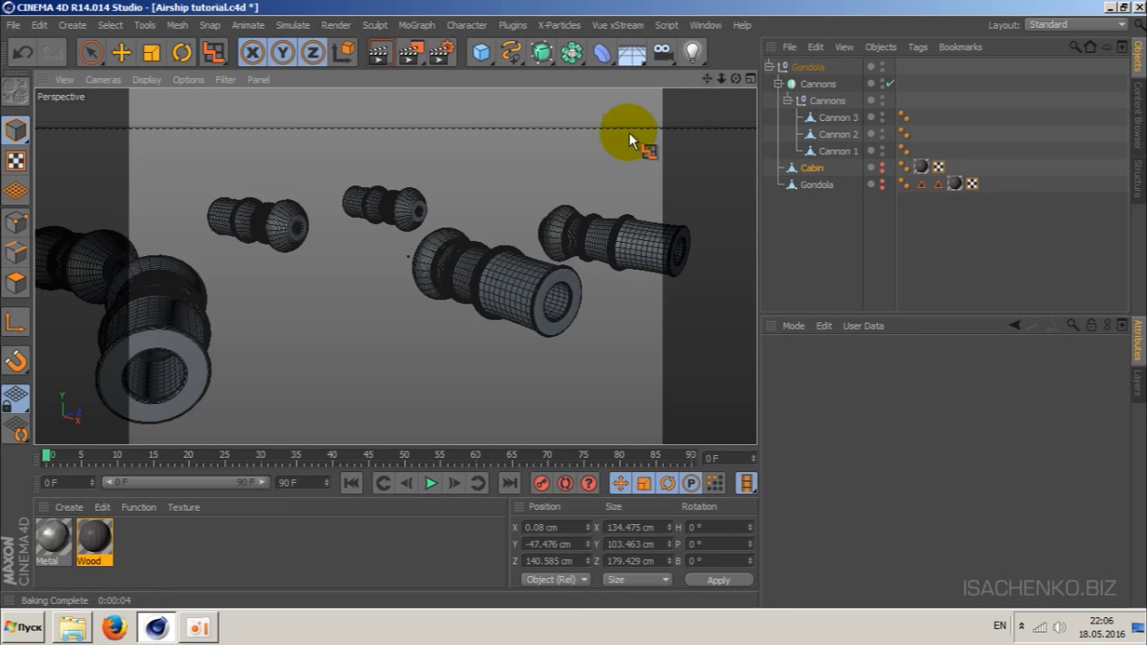
- Hide Cannon 2 and Cannon 3, leaving a single cannon visible
click(838, 150)
click(838, 134)
click(838, 117)
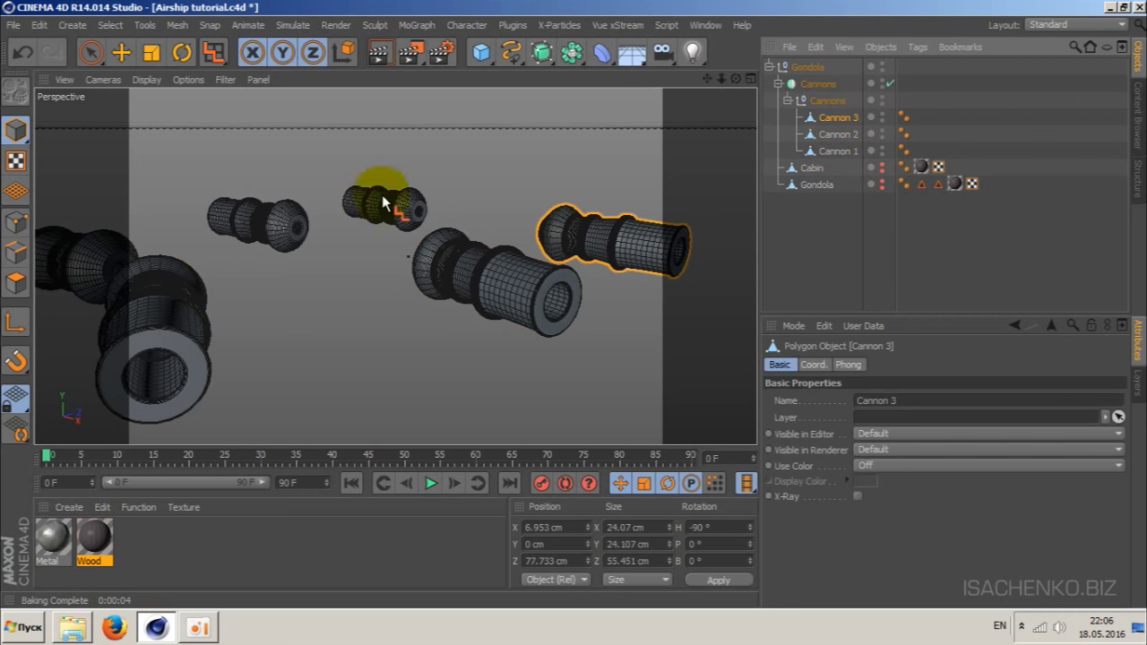
click(889, 83)
drag(734, 80, 692, 56)
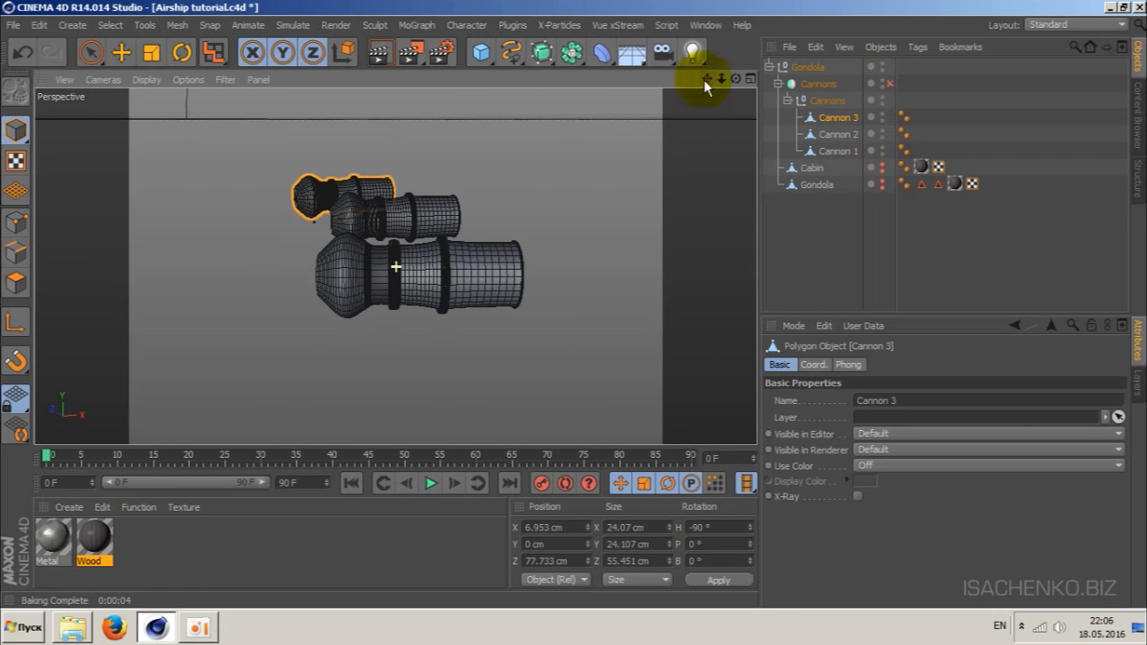
scroll(410, 191, up, 2)
scroll(406, 204, up, 2)
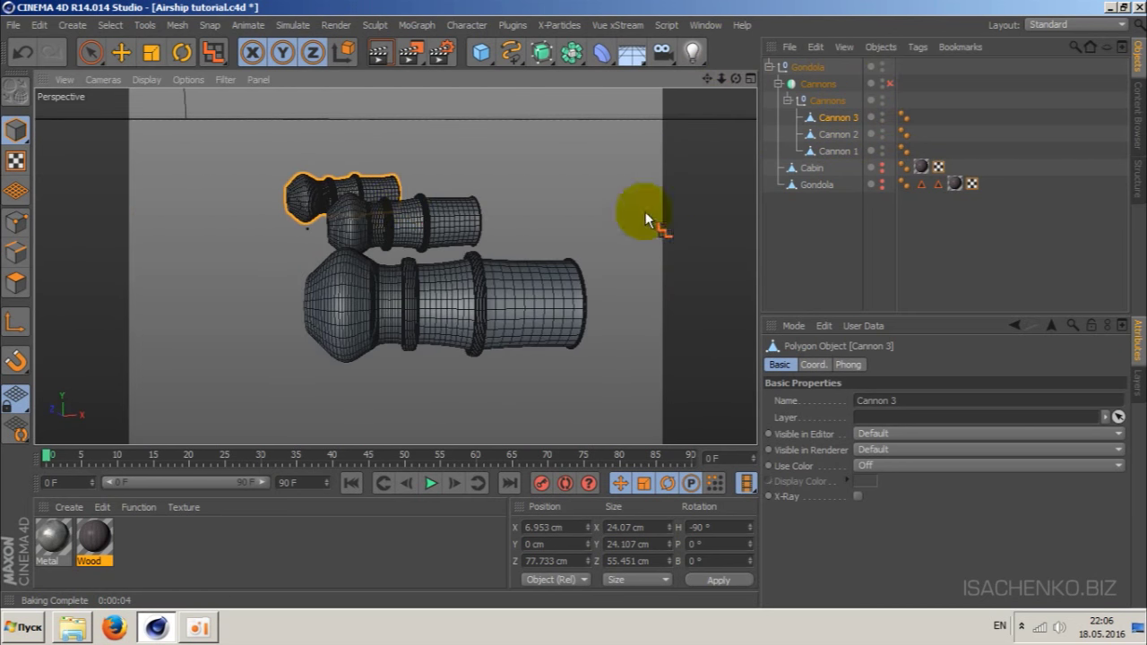
click(883, 133)
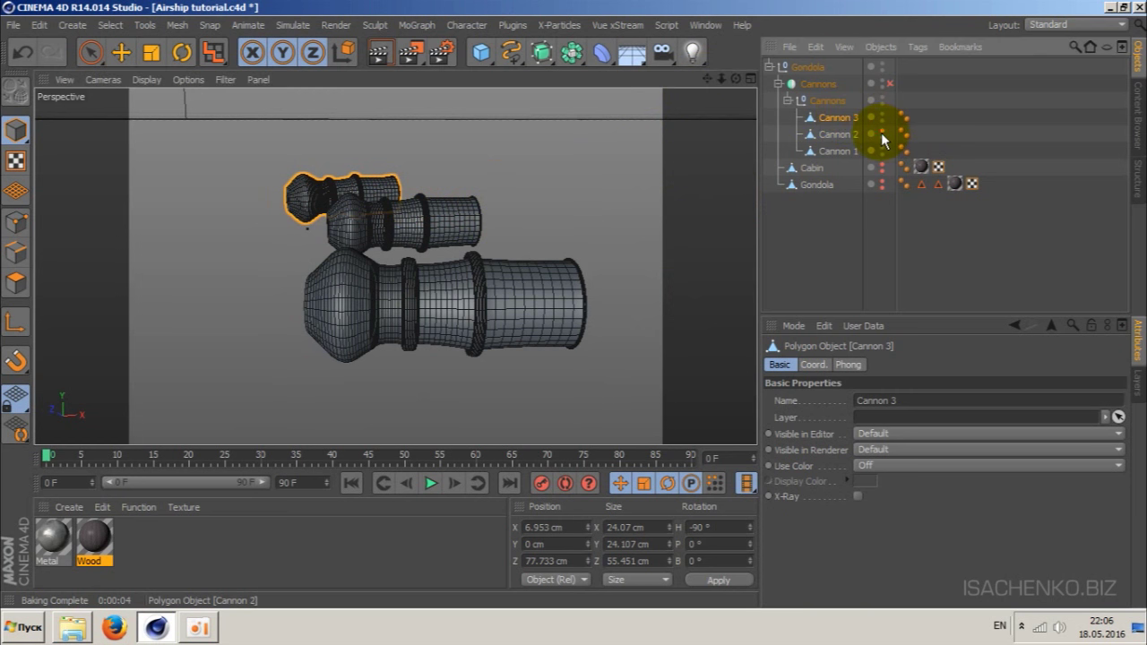
click(883, 117)
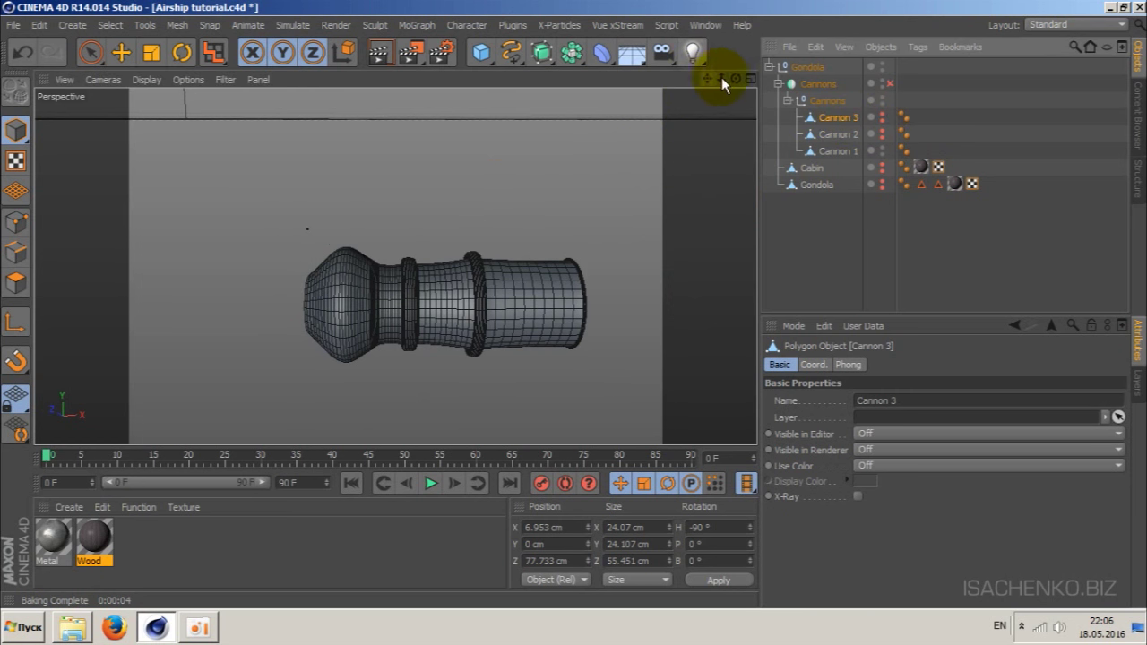
- Orbit to face the cannon's muzzle and switch to Polygons mode
drag(736, 78, 493, 203)
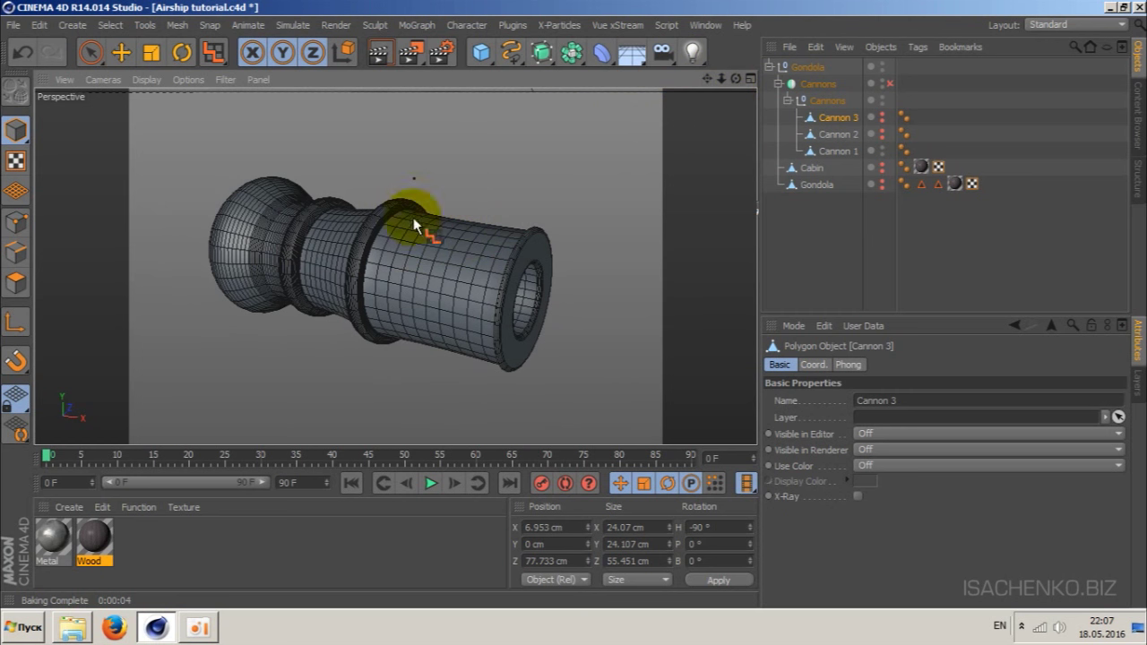
drag(736, 78, 396, 262)
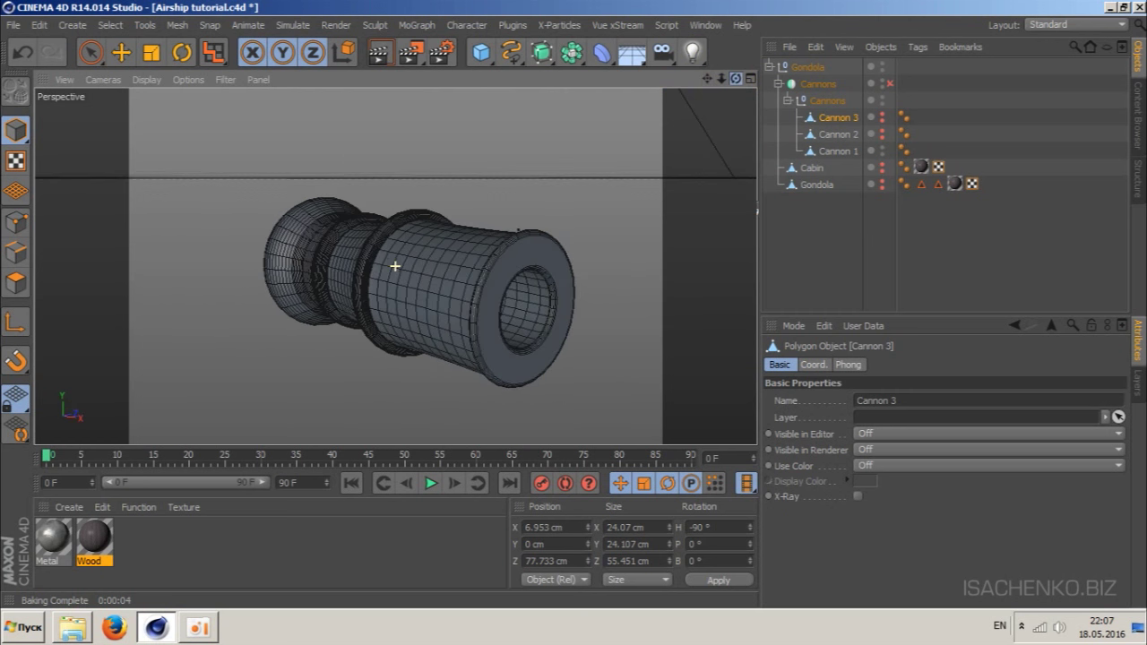
click(16, 282)
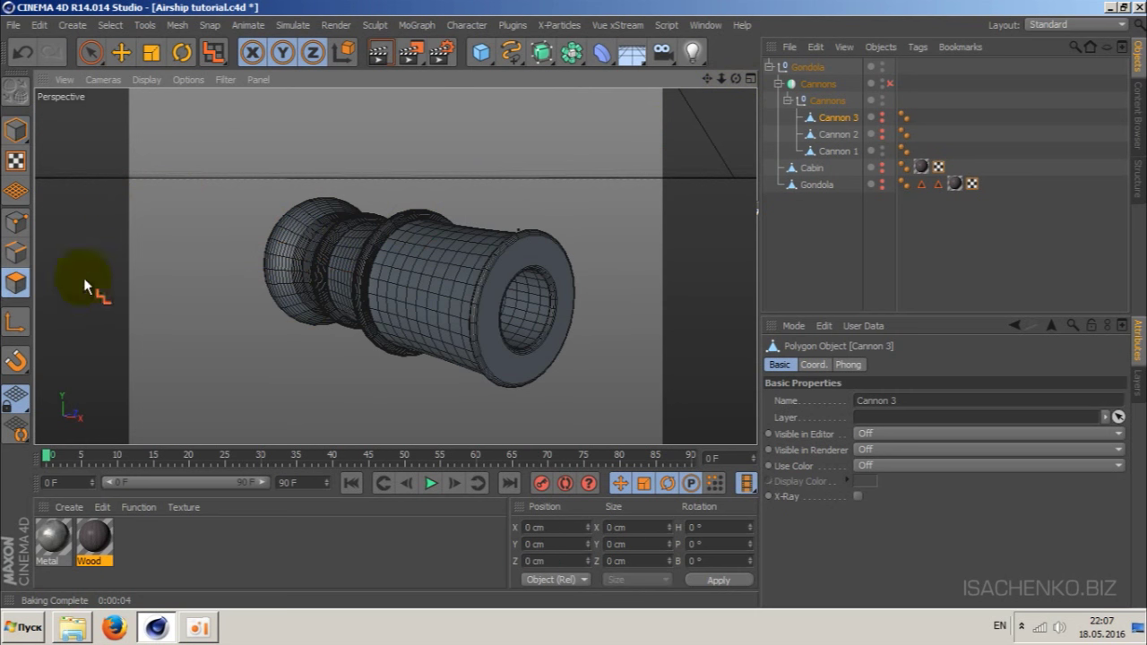
- Select Cannon 1 and its polygons in the viewport
click(168, 290)
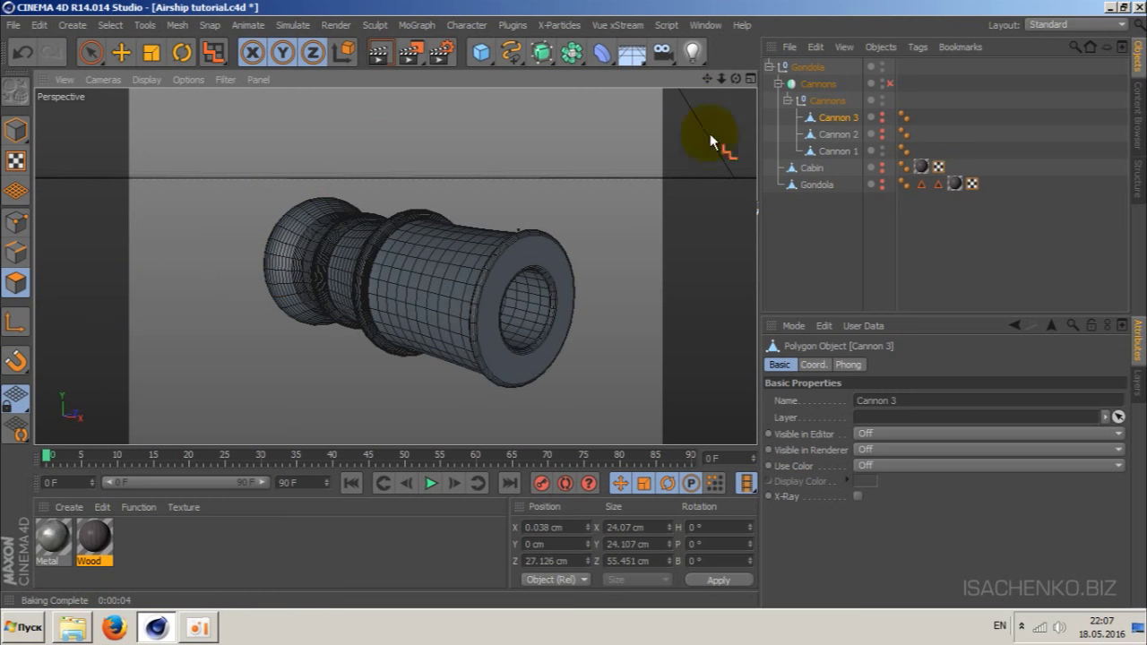
click(834, 151)
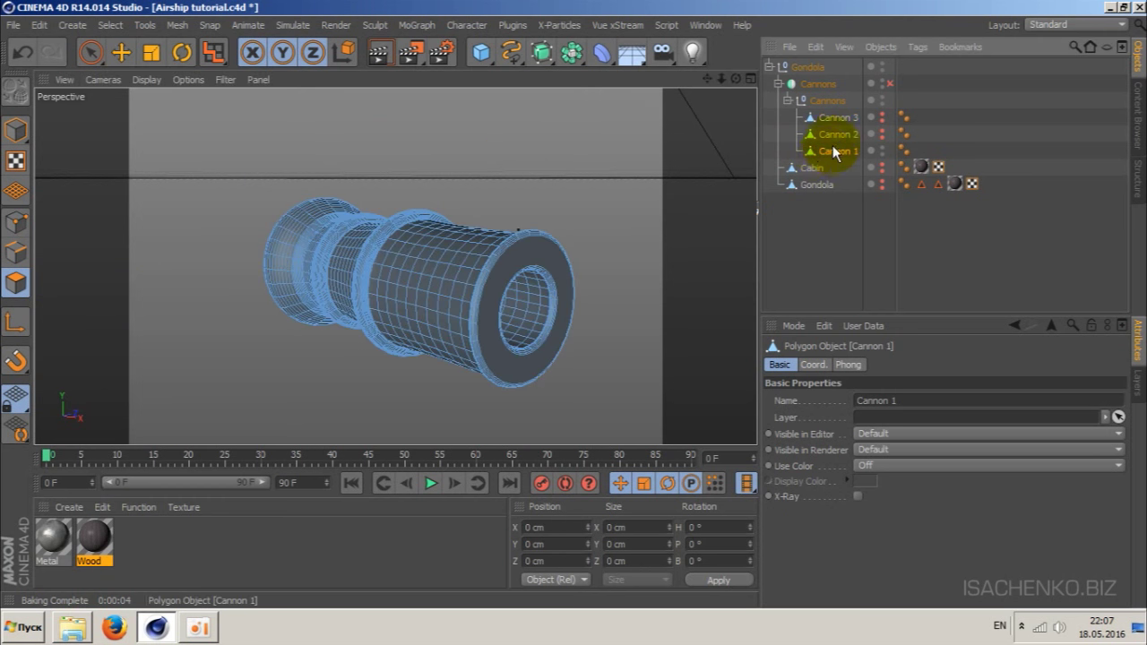
drag(841, 158, 592, 235)
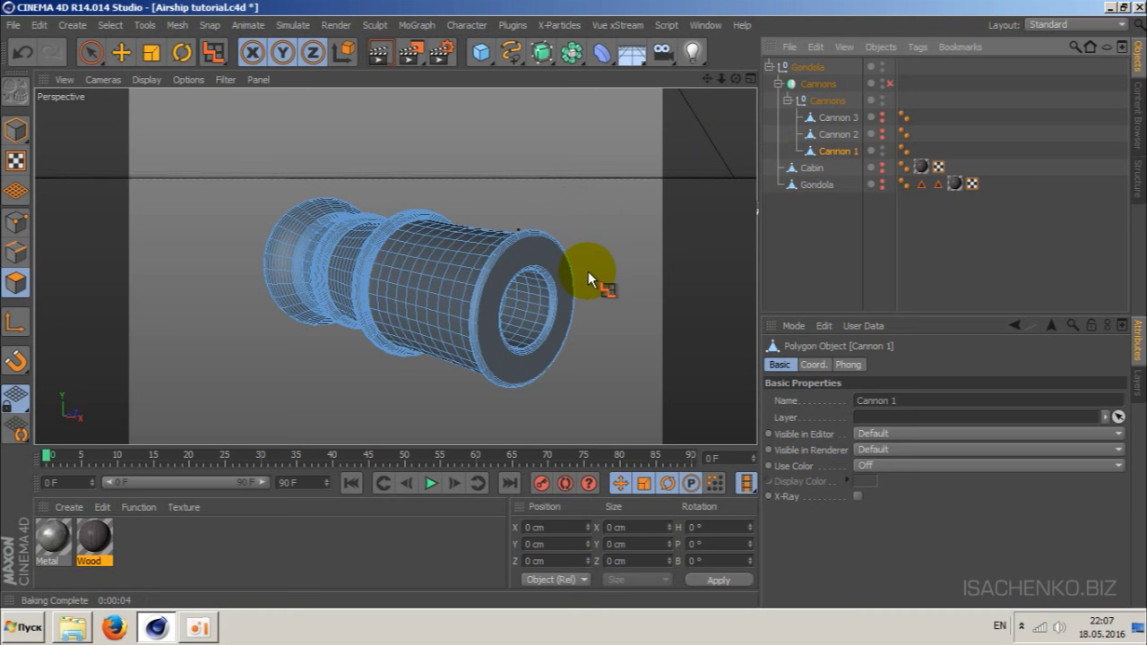
drag(588, 271, 589, 271)
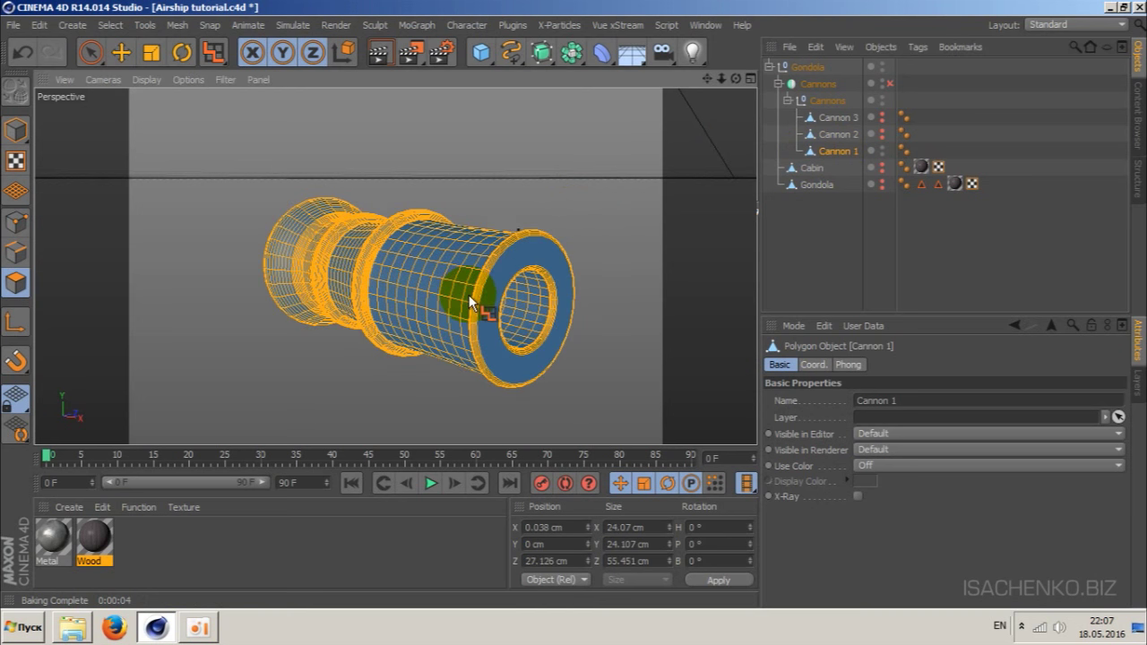
- Orbit, pan and zoom the view onto Cannon 1's open mouth
alt+drag(469, 295, 604, 161)
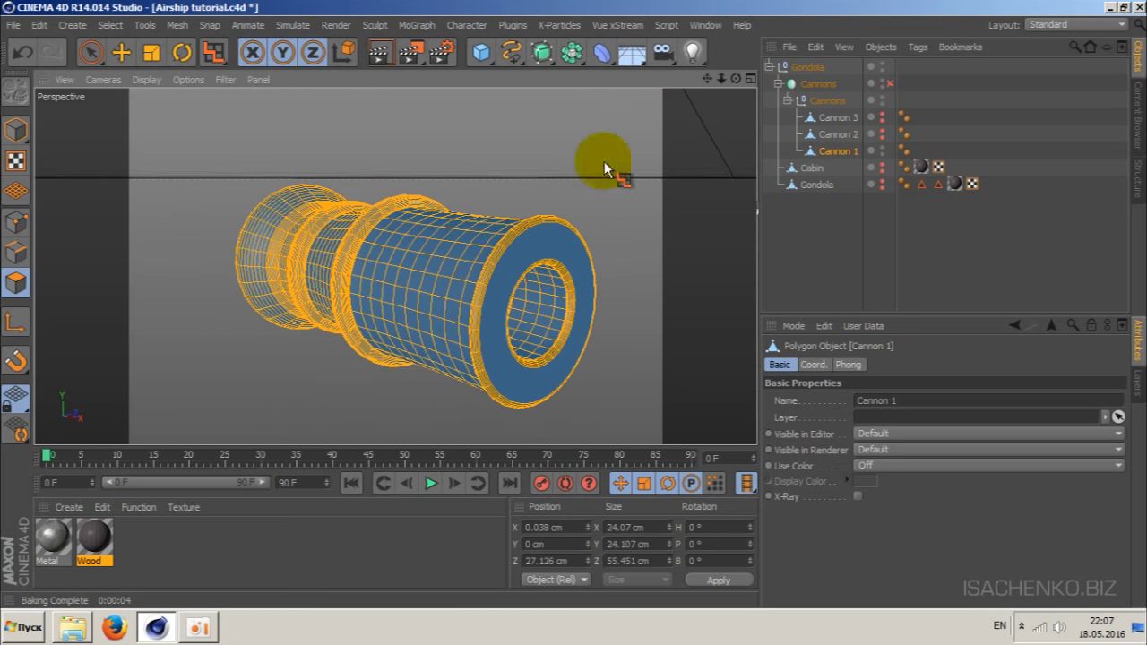
drag(708, 79, 395, 266)
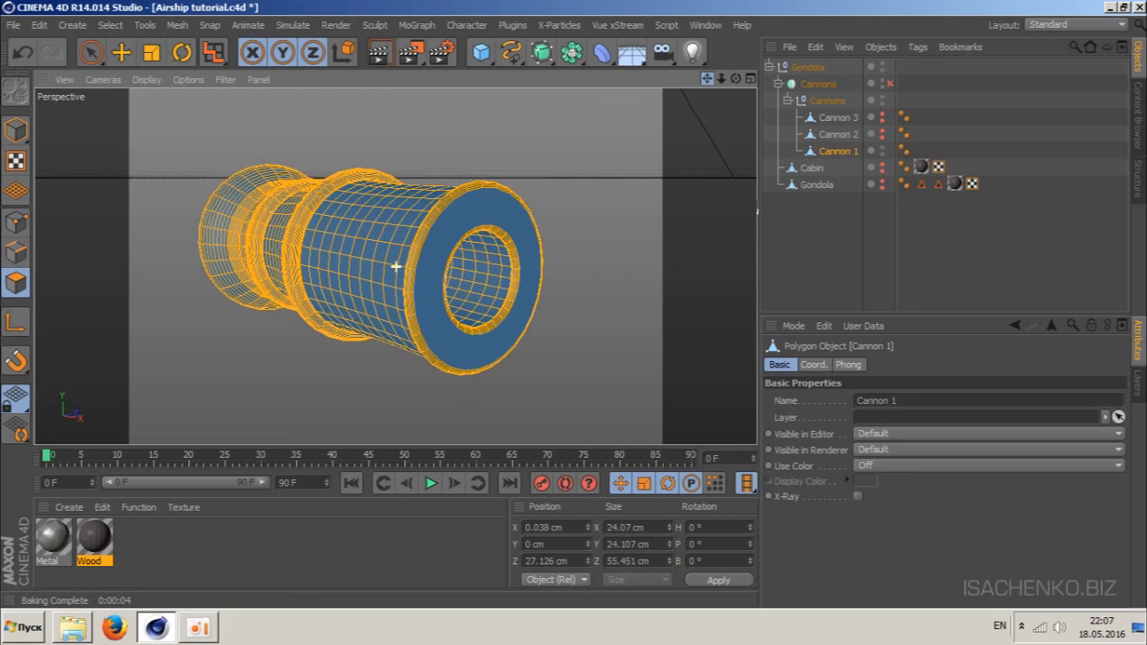
drag(738, 79, 396, 266)
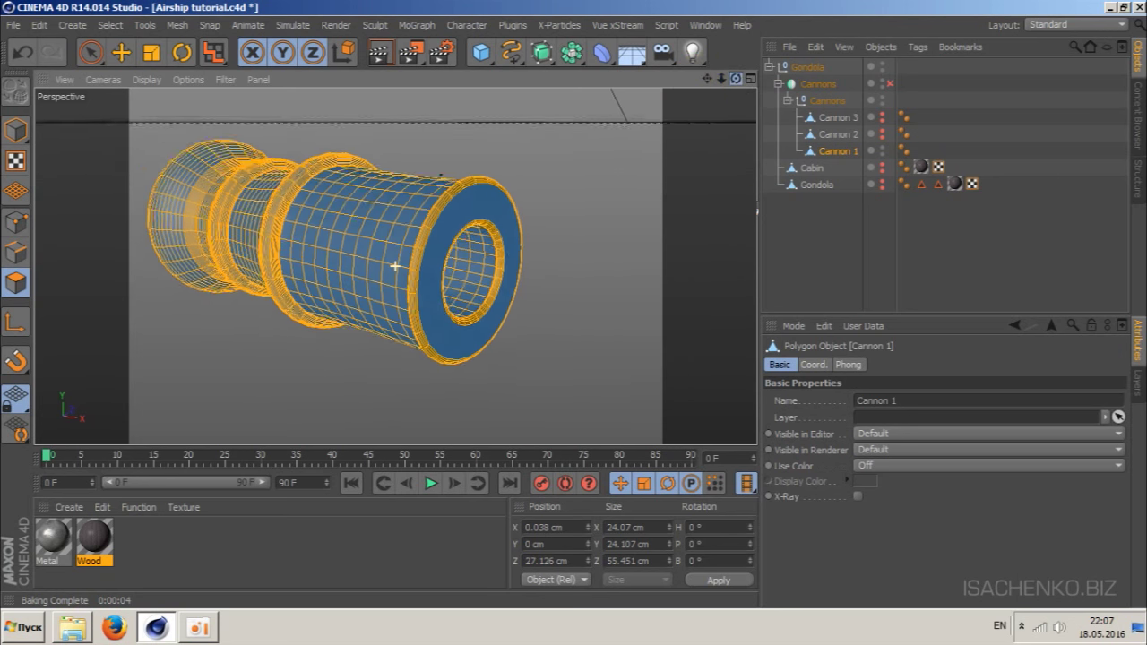
drag(395, 266, 395, 267)
drag(707, 79, 396, 266)
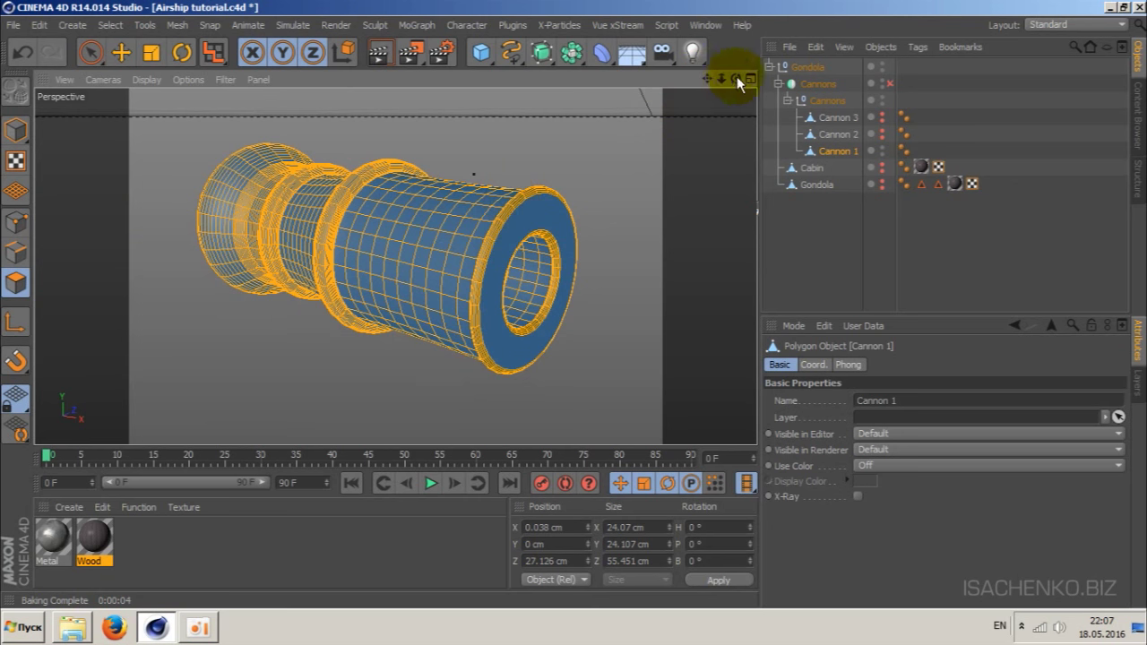
drag(737, 78, 396, 266)
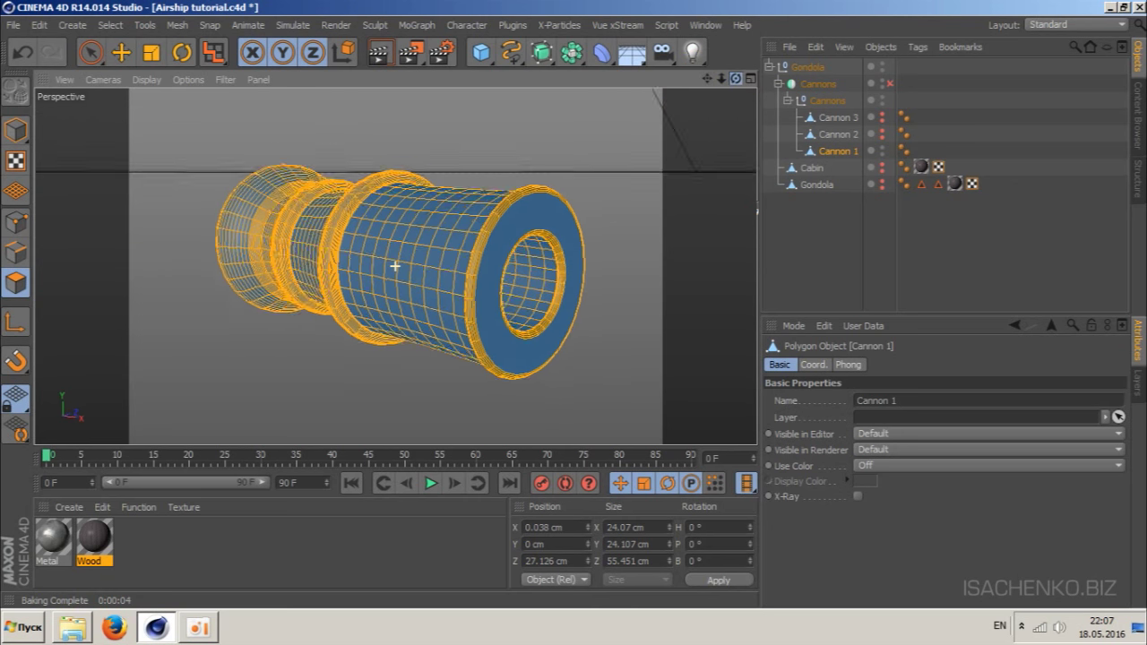
mouse_move(395, 266)
mouse_down()
mouse_move(725, 74)
mouse_move(397, 260)
mouse_move(708, 77)
mouse_up()
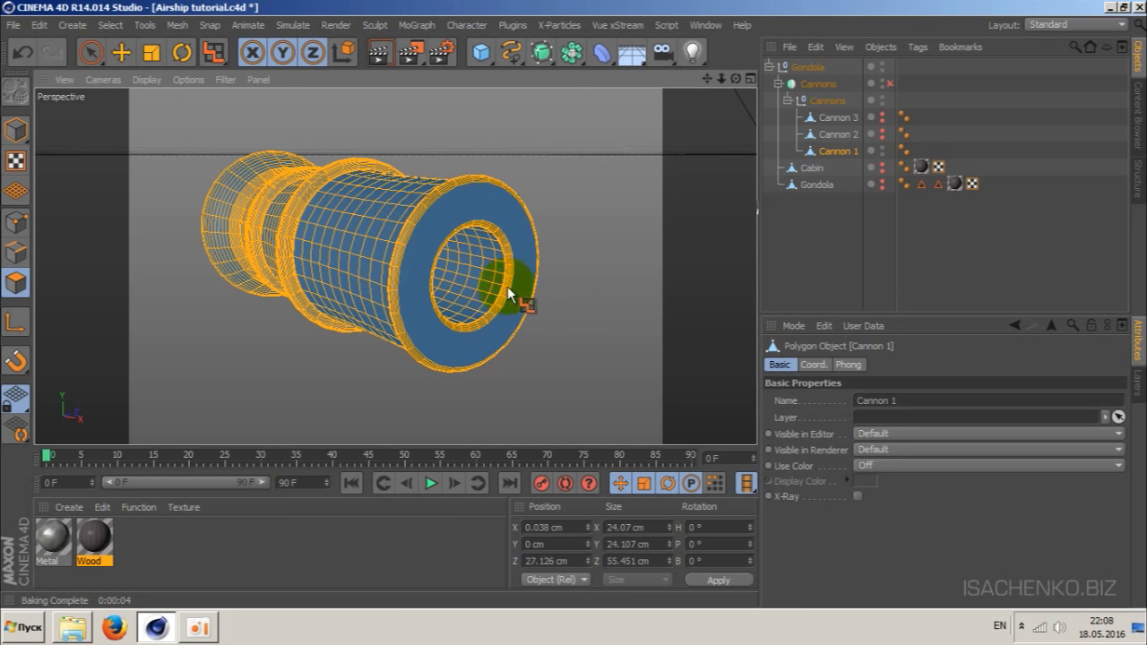
drag(740, 87, 702, 104)
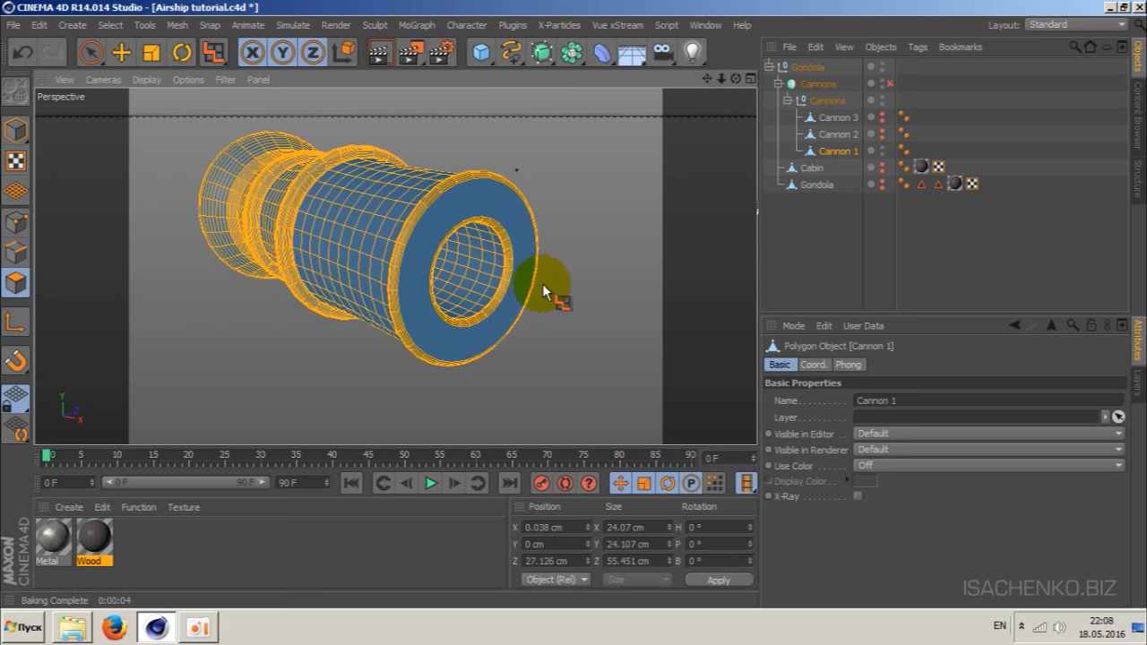
scroll(470, 282, up, 2)
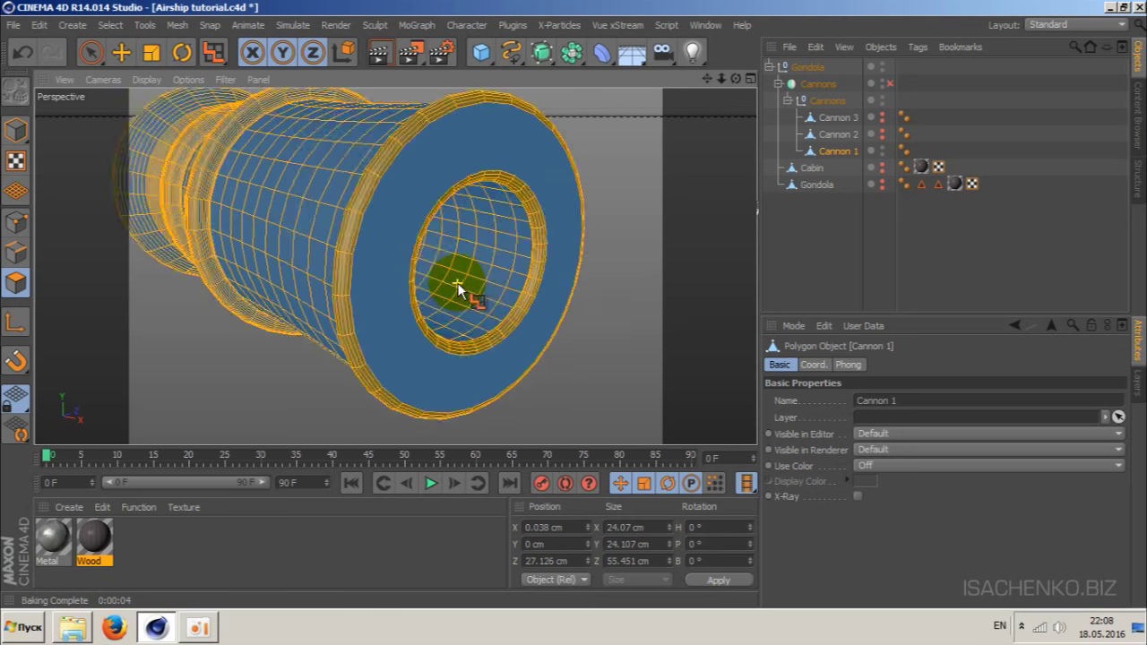
scroll(453, 283, up, 2)
scroll(451, 284, down, 3)
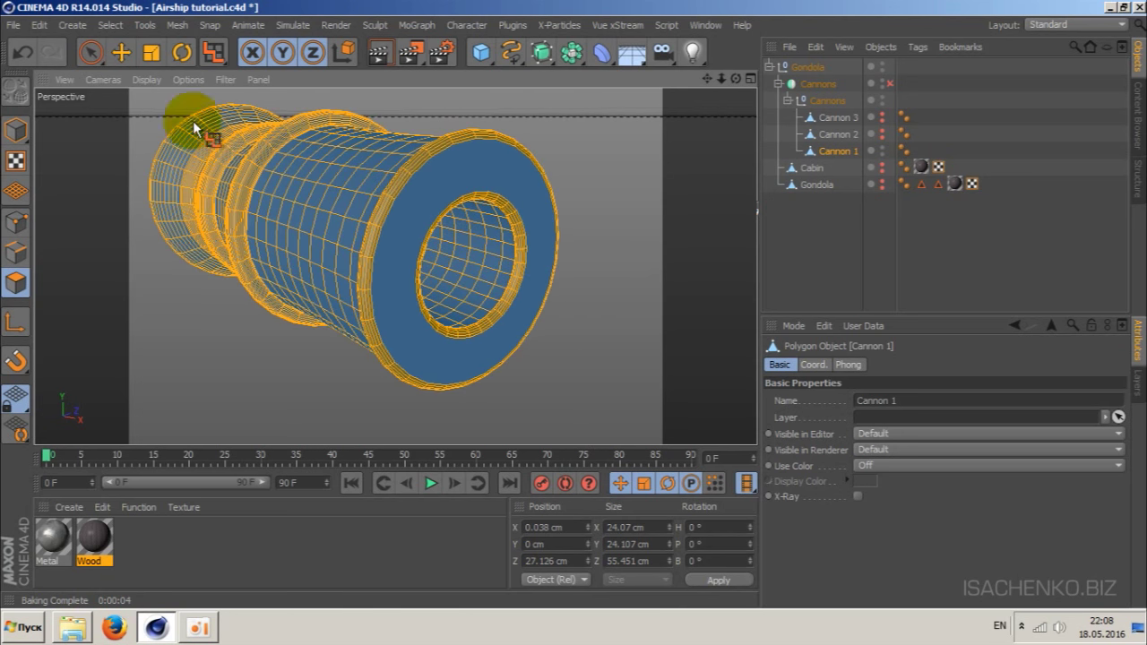
- Apply Reverse Normals to Cannon 1's polygons, then zoom in on the muzzle
right_click(572, 188)
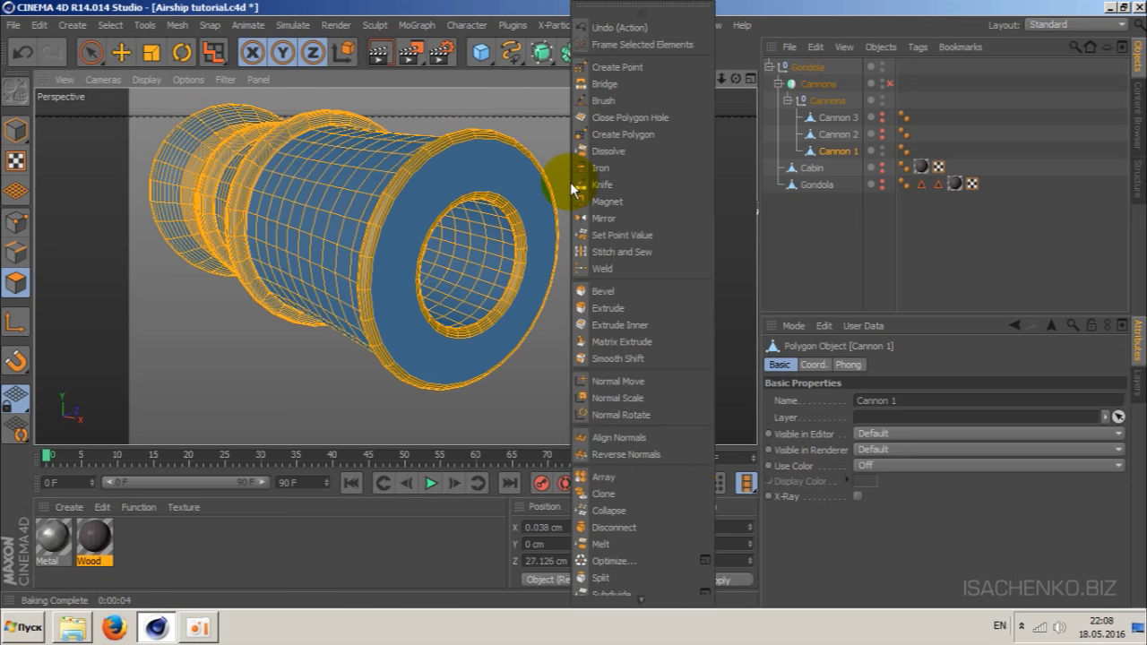
click(633, 453)
alt+drag(515, 276, 514, 250)
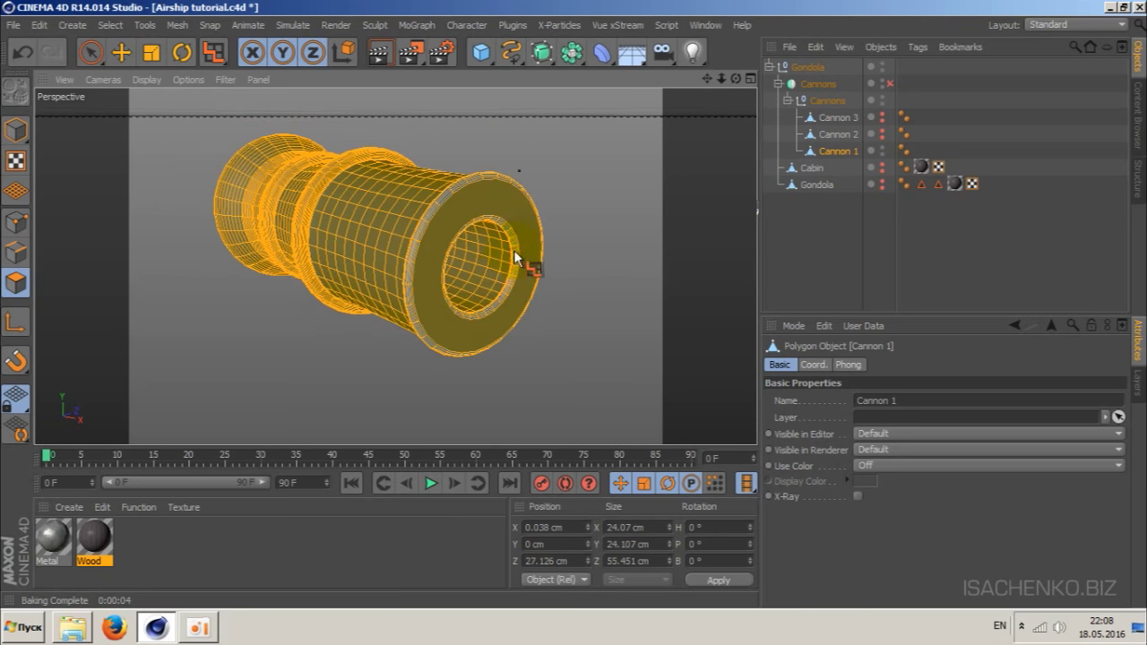
mouse_move(735, 78)
mouse_down()
mouse_move(395, 266)
mouse_move(538, 269)
mouse_up()
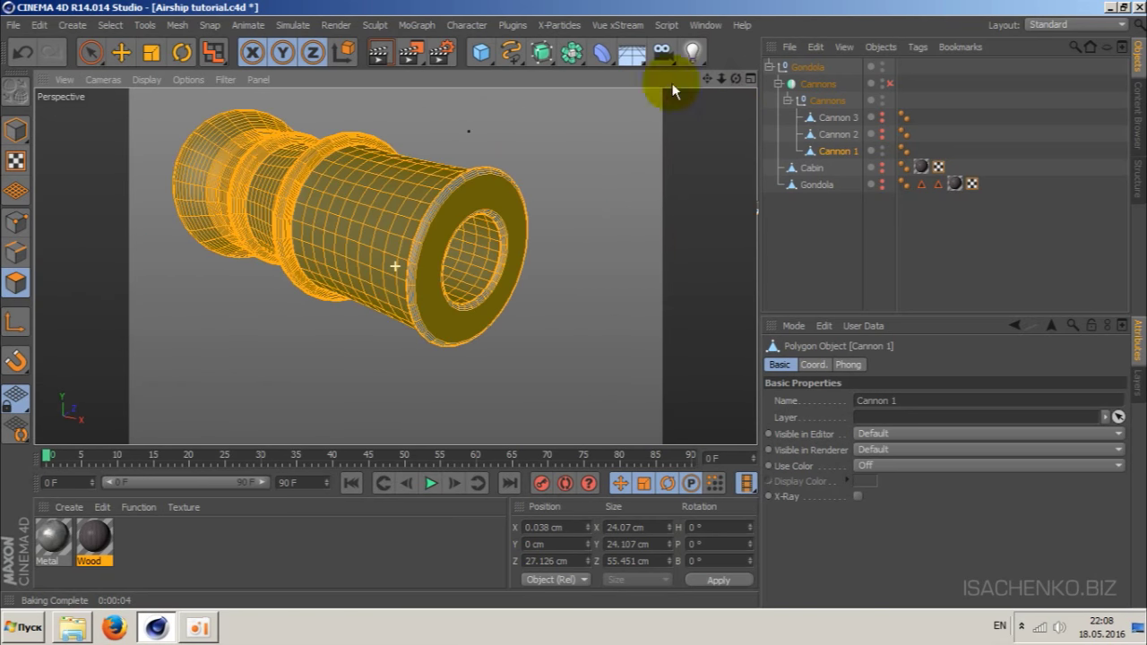
scroll(455, 199, up, 5)
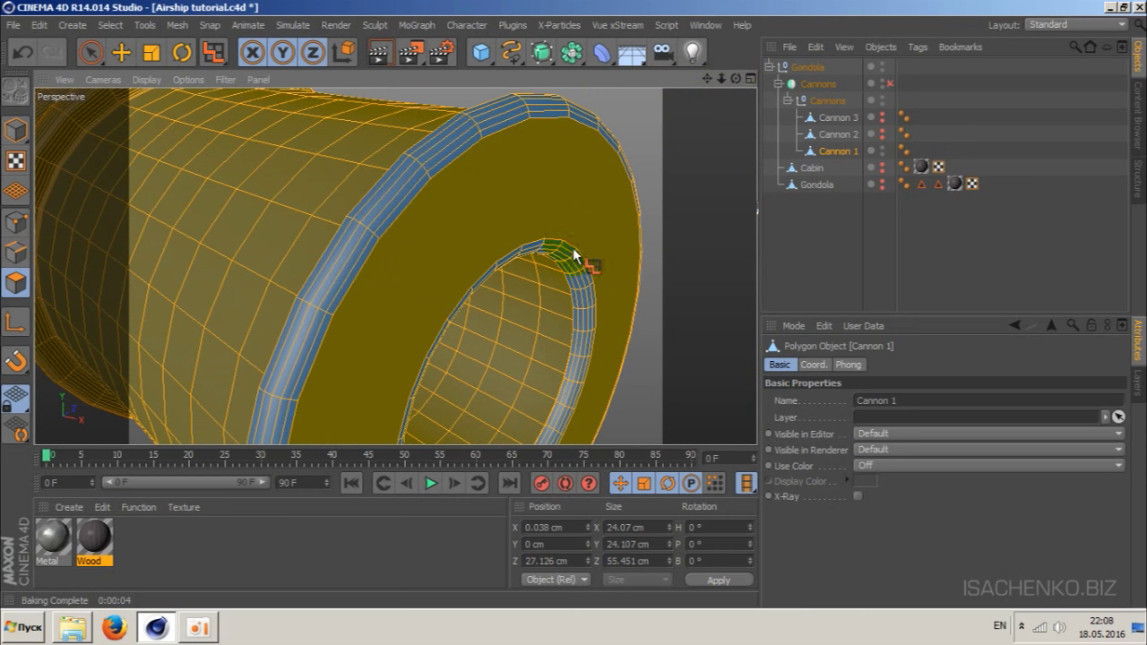
- Use Fill Selection to pick the outer and inner rim rings of the mouth
shift+click(577, 261)
click(111, 25)
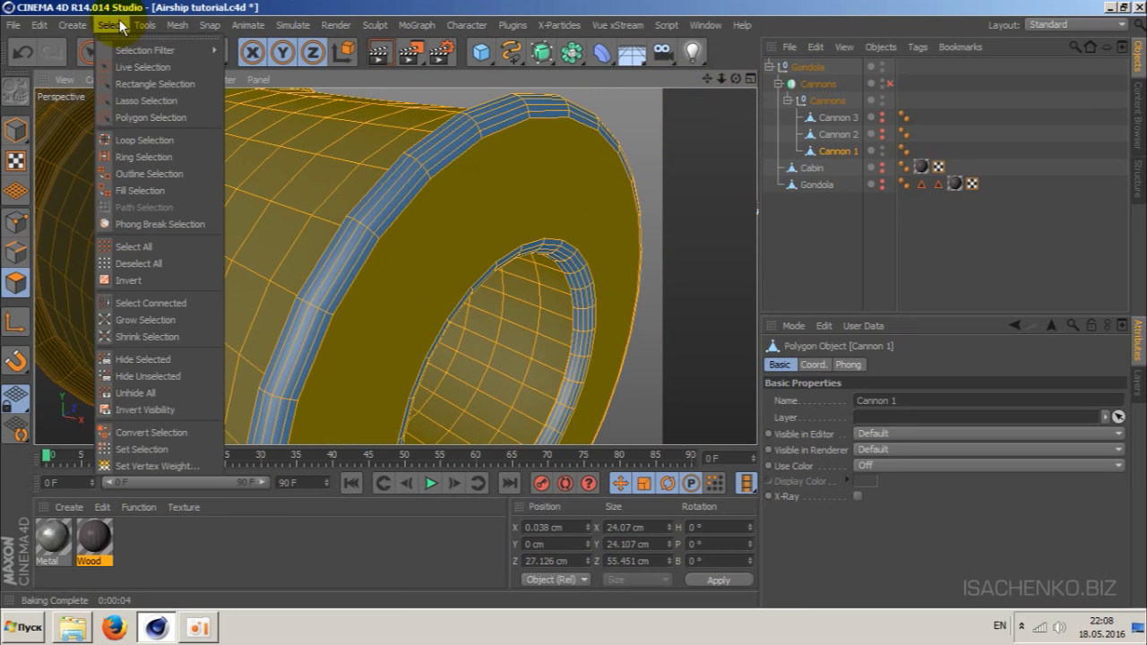
click(140, 191)
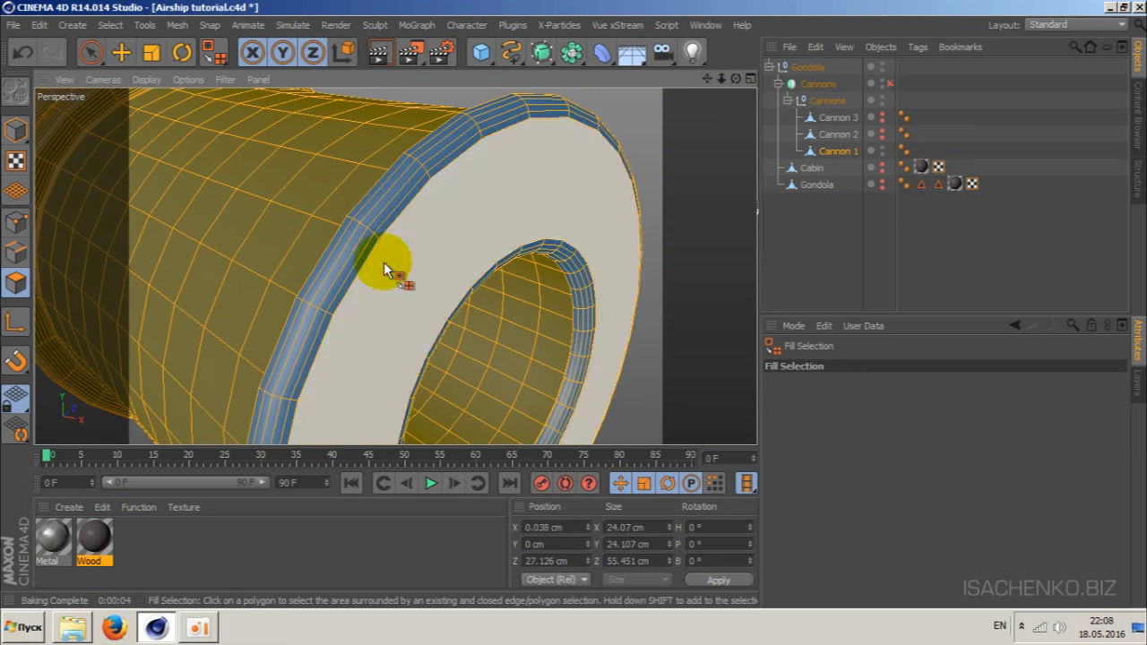
click(364, 231)
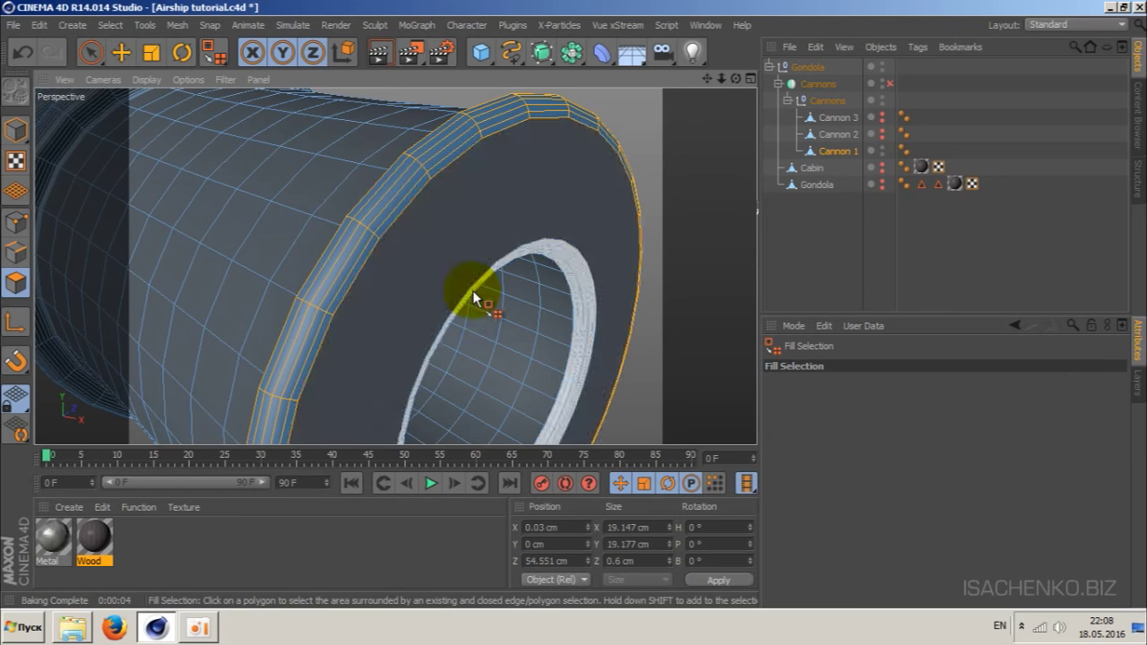
alt+drag(474, 295, 511, 302)
scroll(397, 263, up, 3)
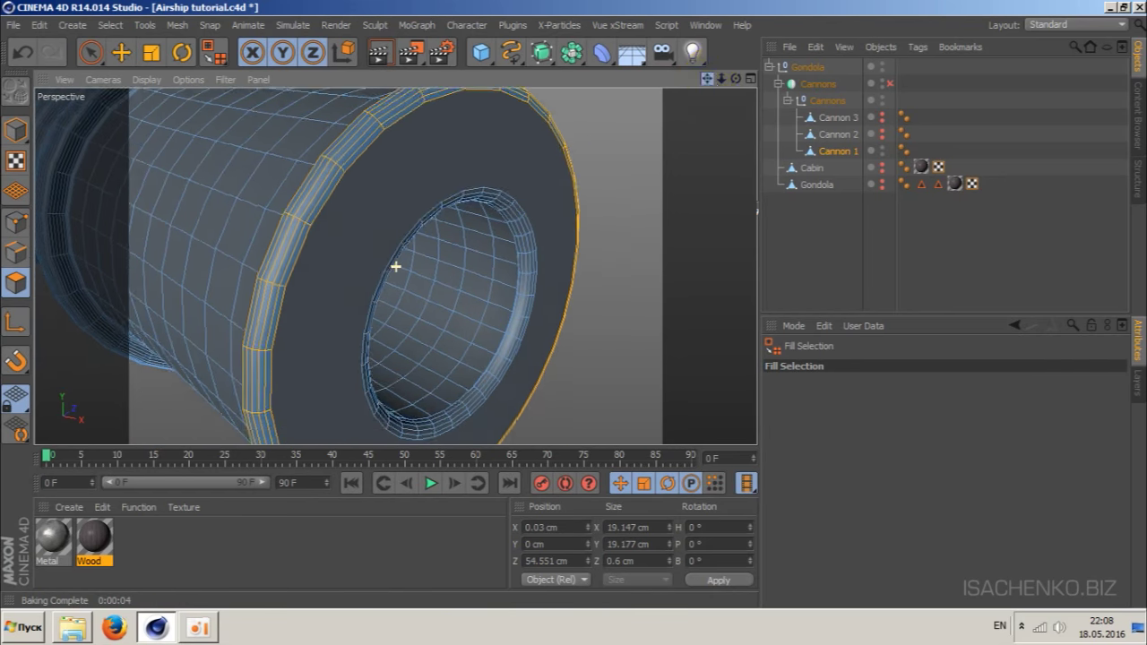
scroll(359, 171, up, 2)
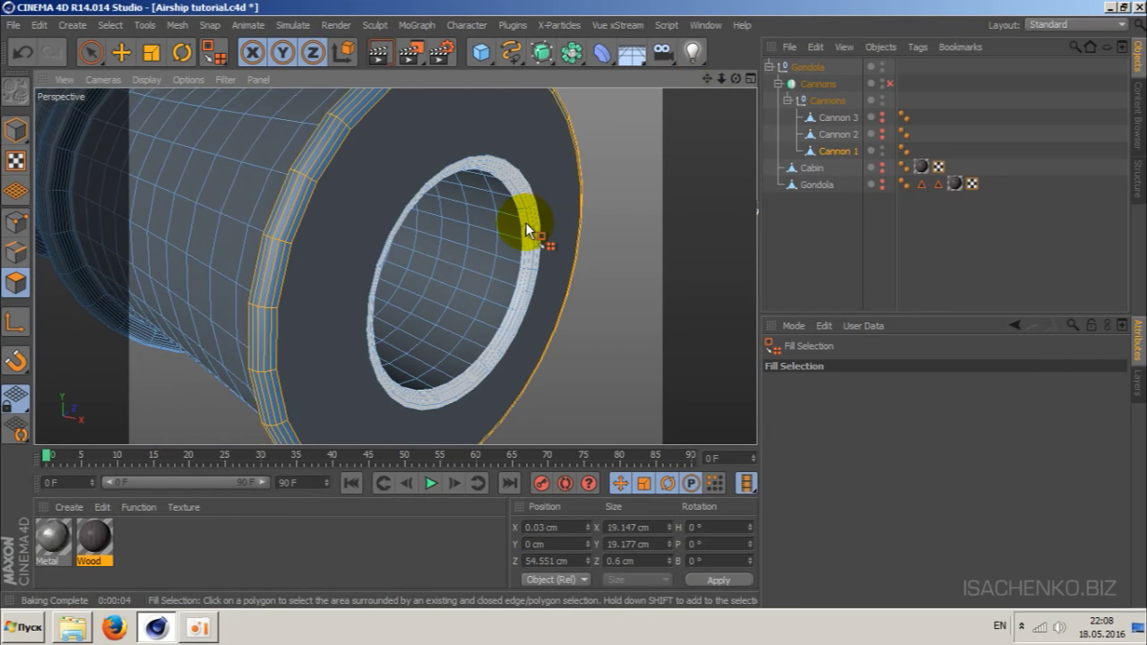
click(526, 230)
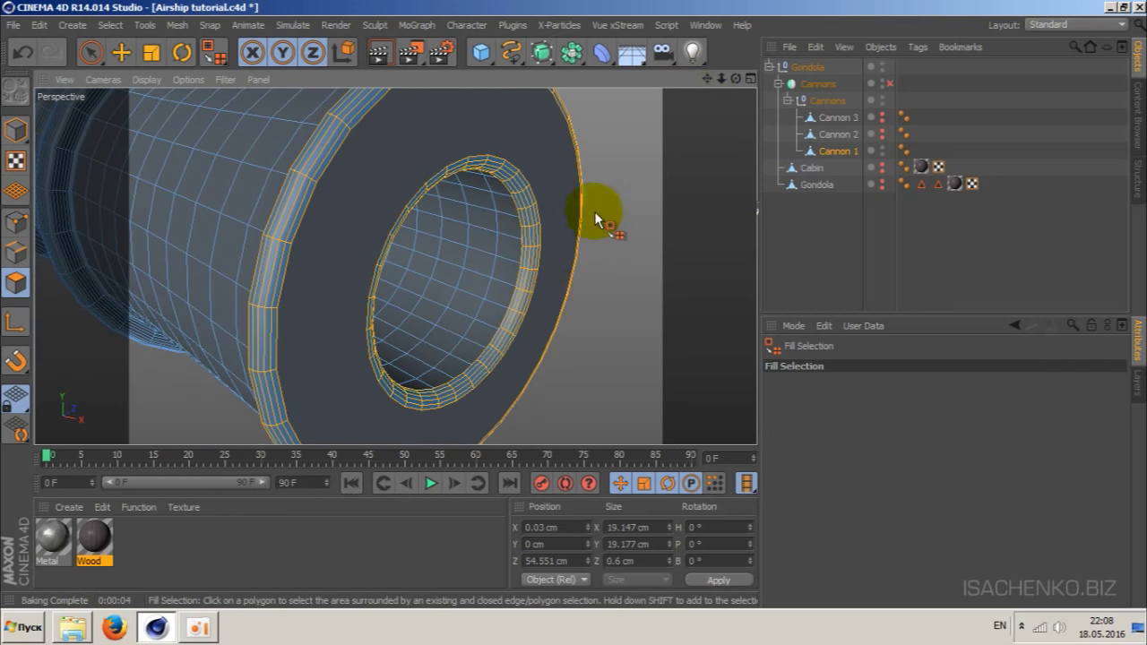
- Clear the rim ring selection and reselect the whole cannon mesh
alt+drag(604, 223, 275, 195)
right_click(287, 206)
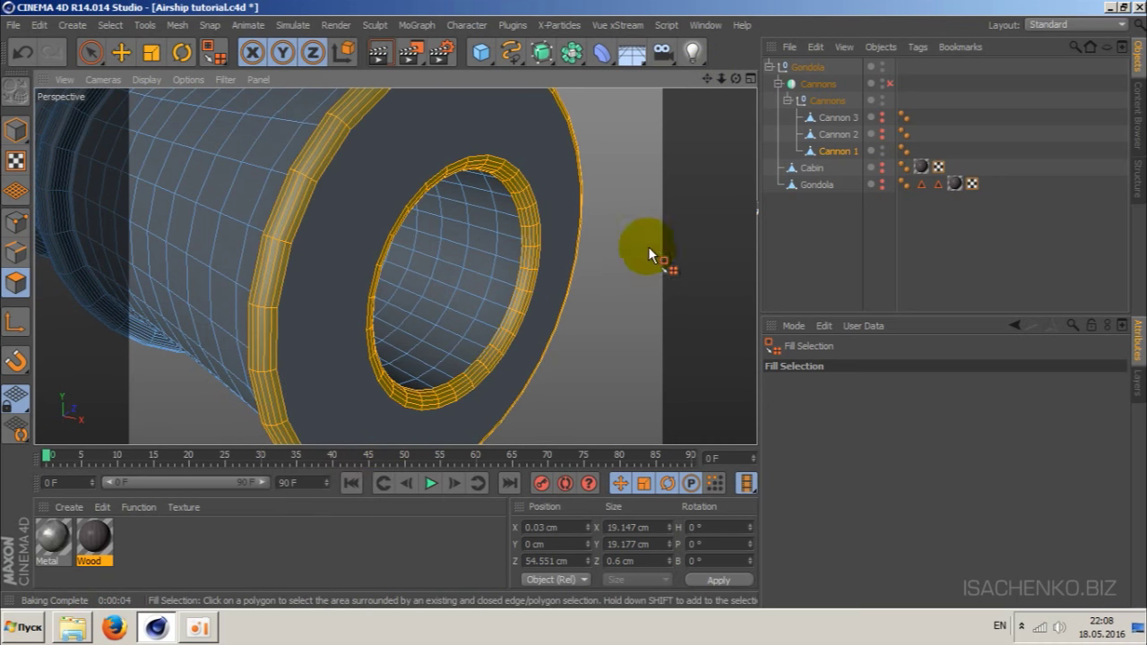
click(621, 279)
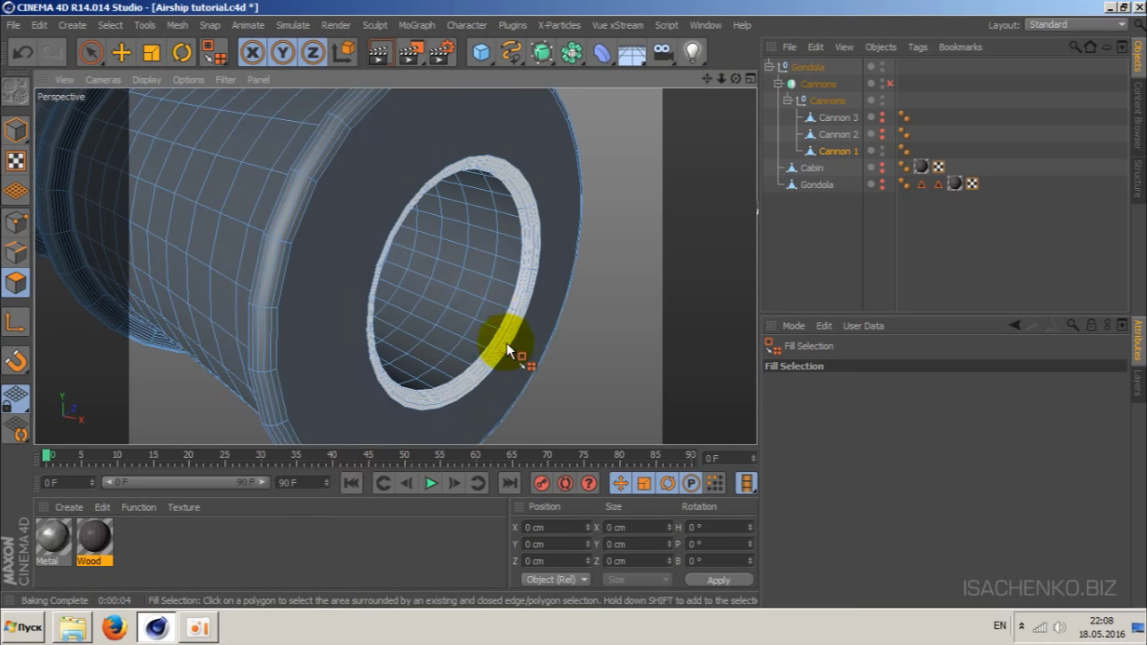
scroll(574, 289, down, 5)
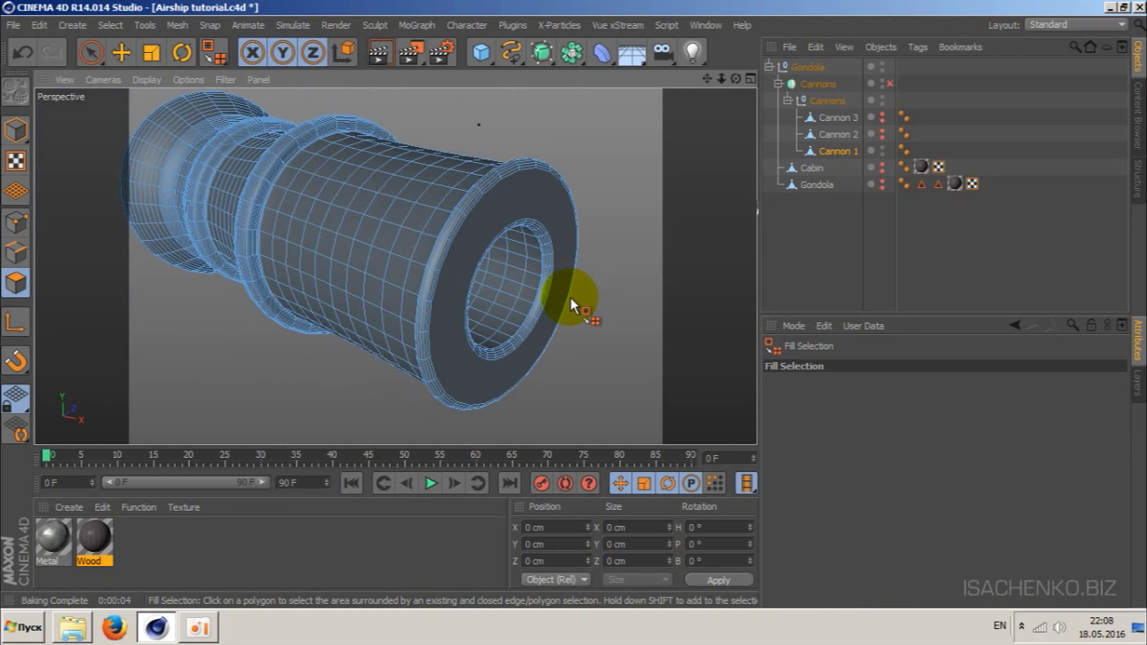
click(570, 296)
scroll(341, 220, down, 3)
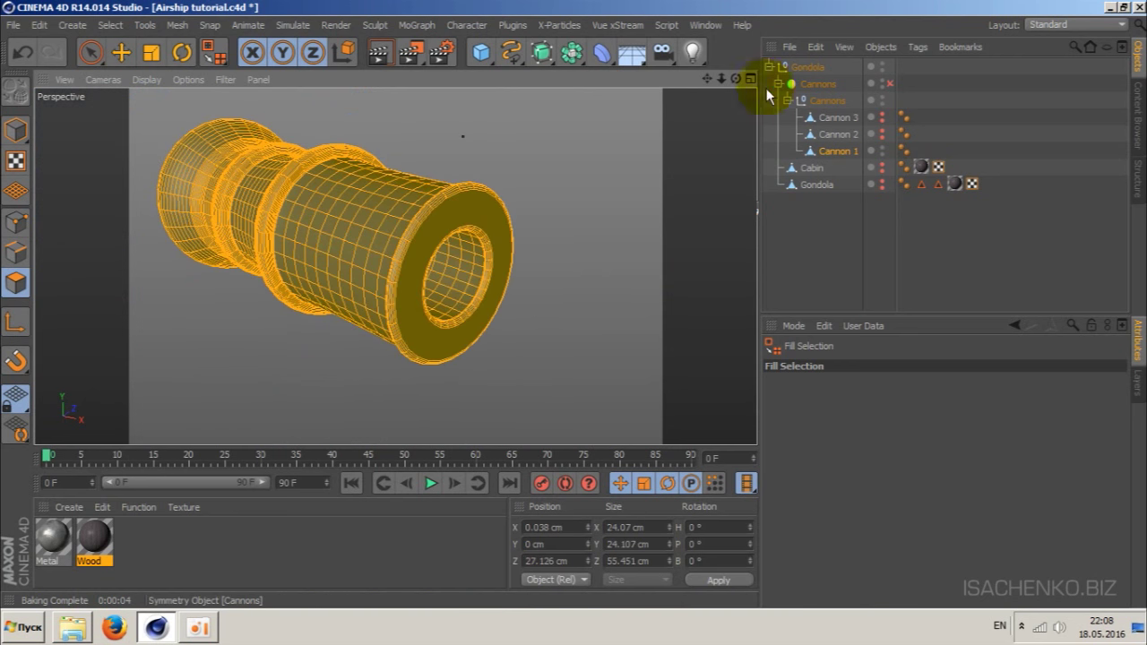
- Select the mouth's inner and outer rim rings and reverse their normals
drag(736, 79, 733, 76)
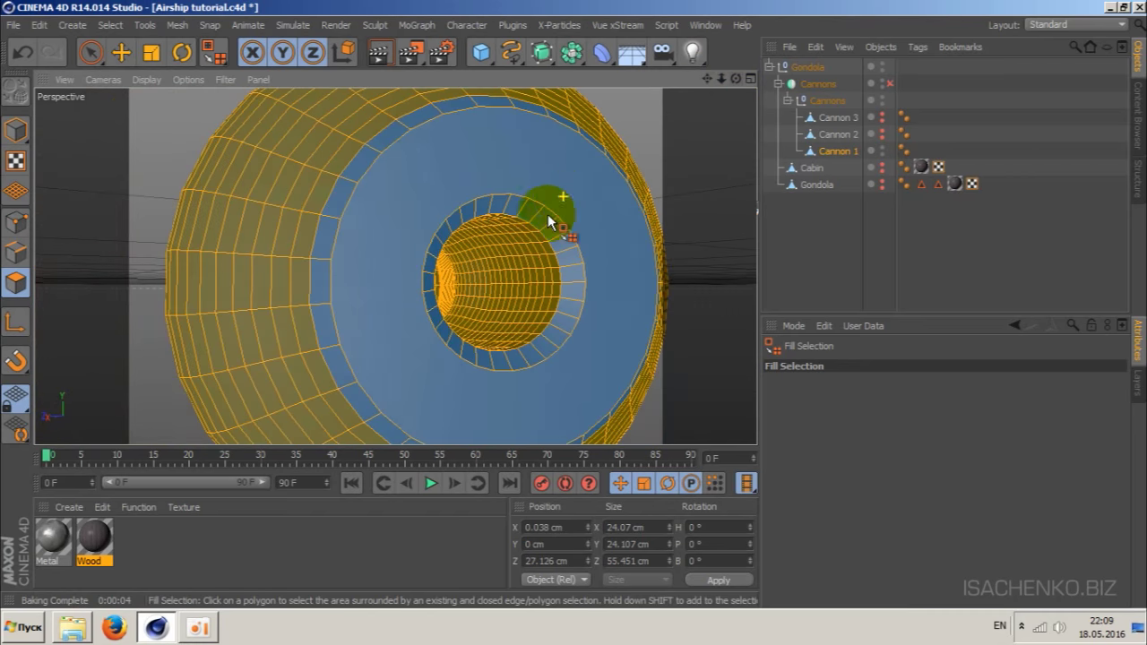
scroll(547, 214, down, 3)
click(630, 137)
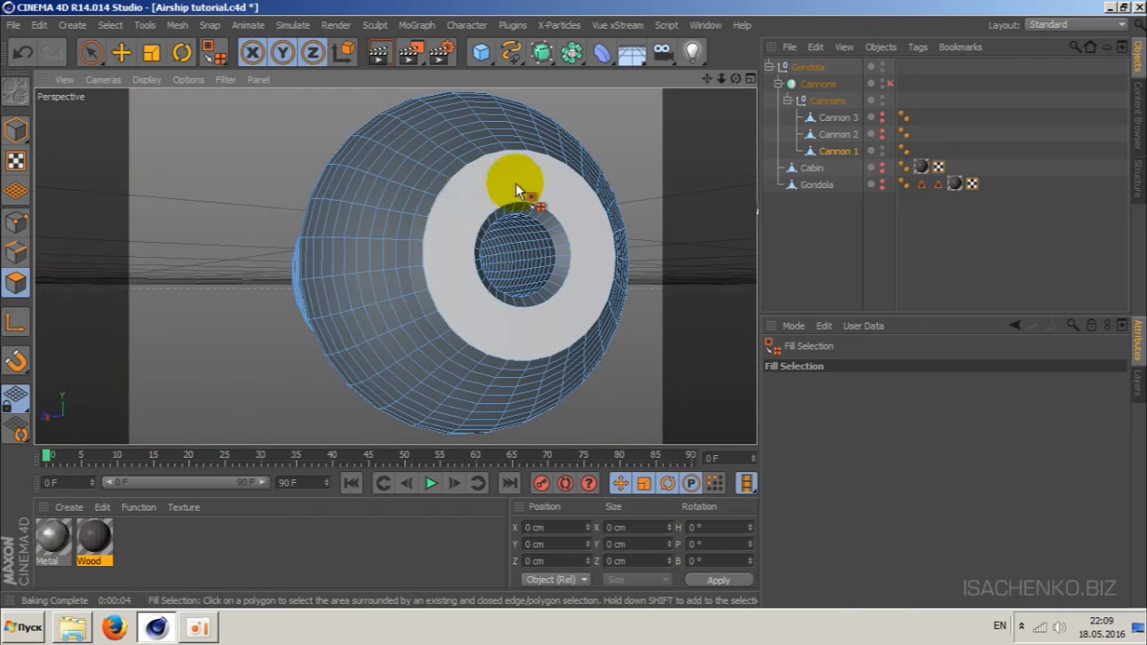
click(450, 205)
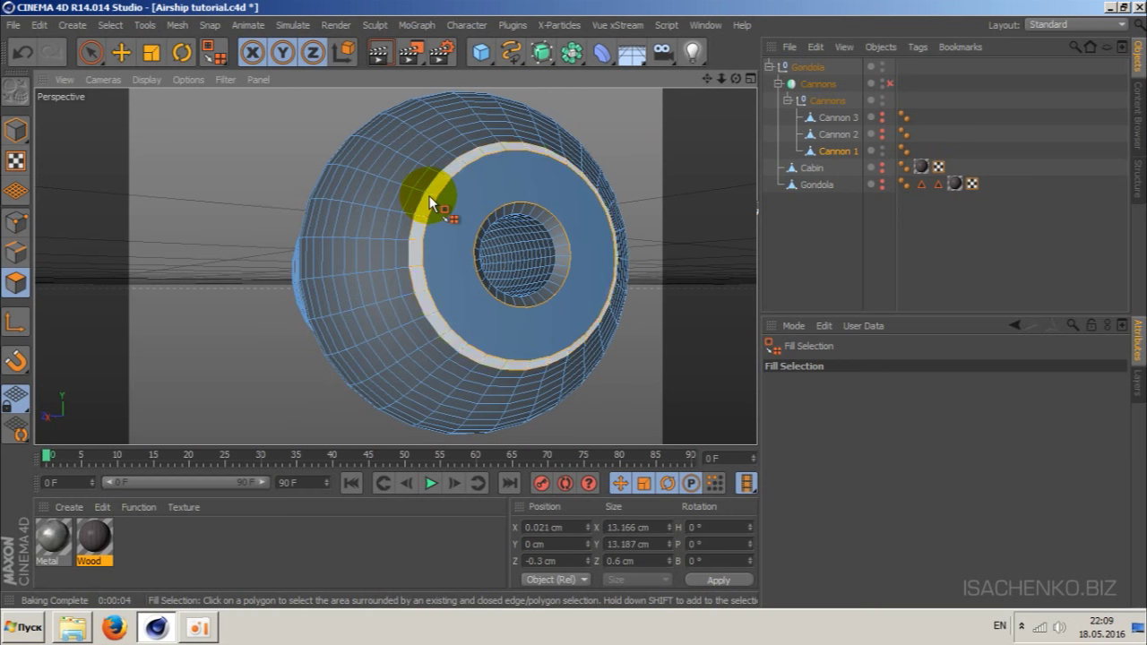
shift+click(429, 196)
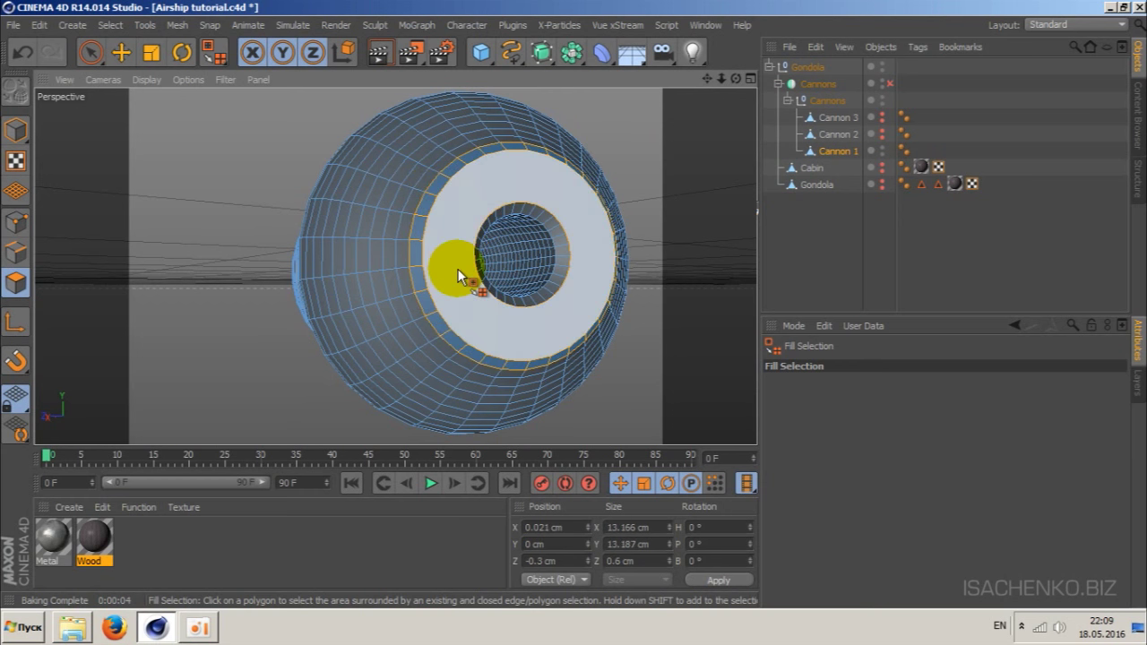
right_click(458, 269)
click(490, 448)
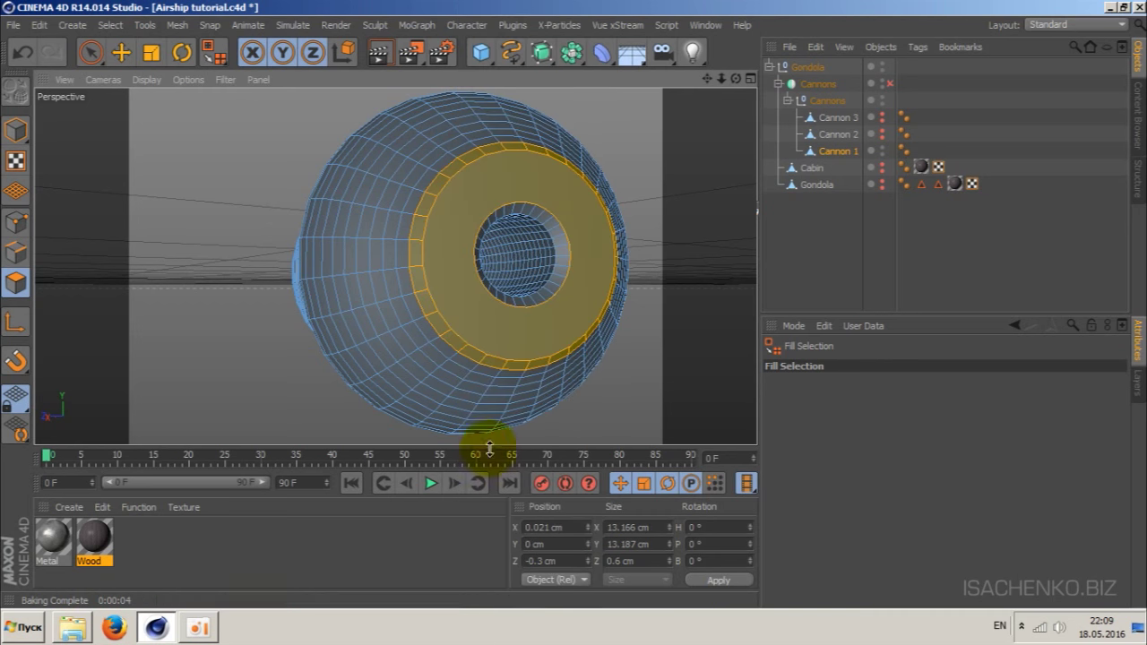
- Reverse the innermost ring's normals, then select all polygons with Ctrl+A
click(651, 167)
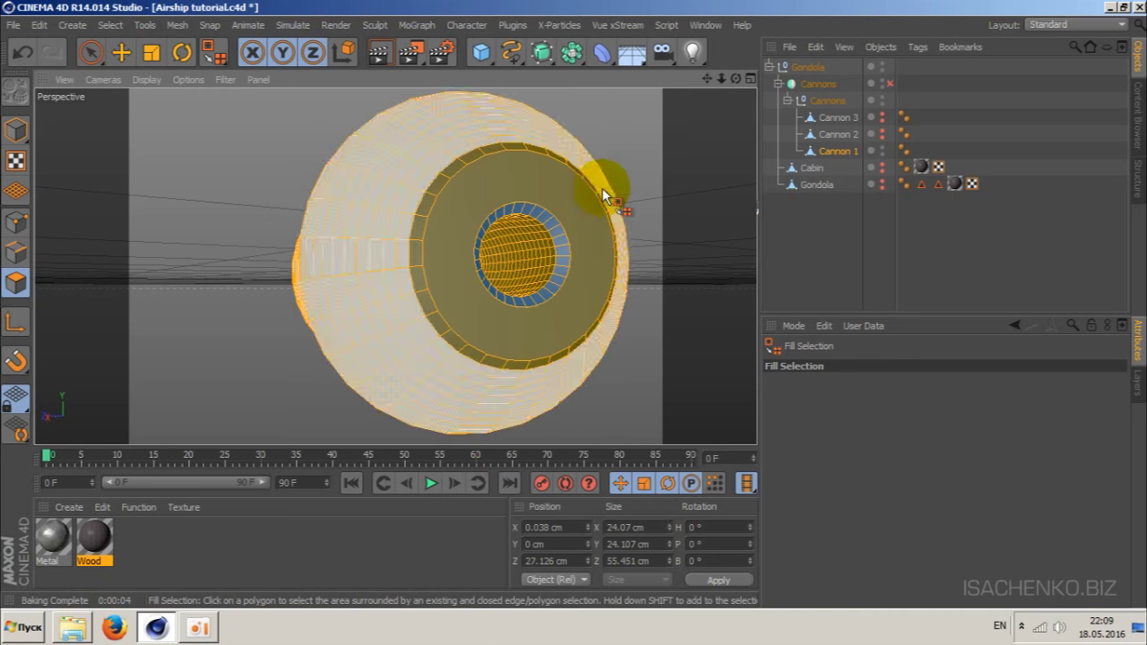
click(559, 245)
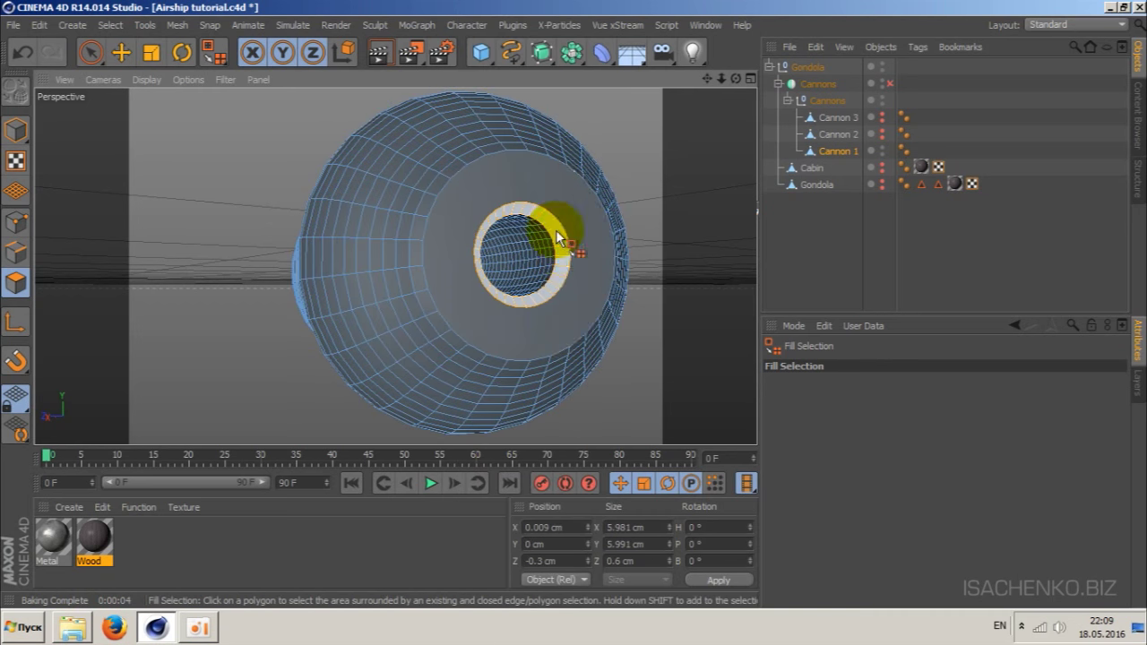
right_click(559, 245)
click(614, 454)
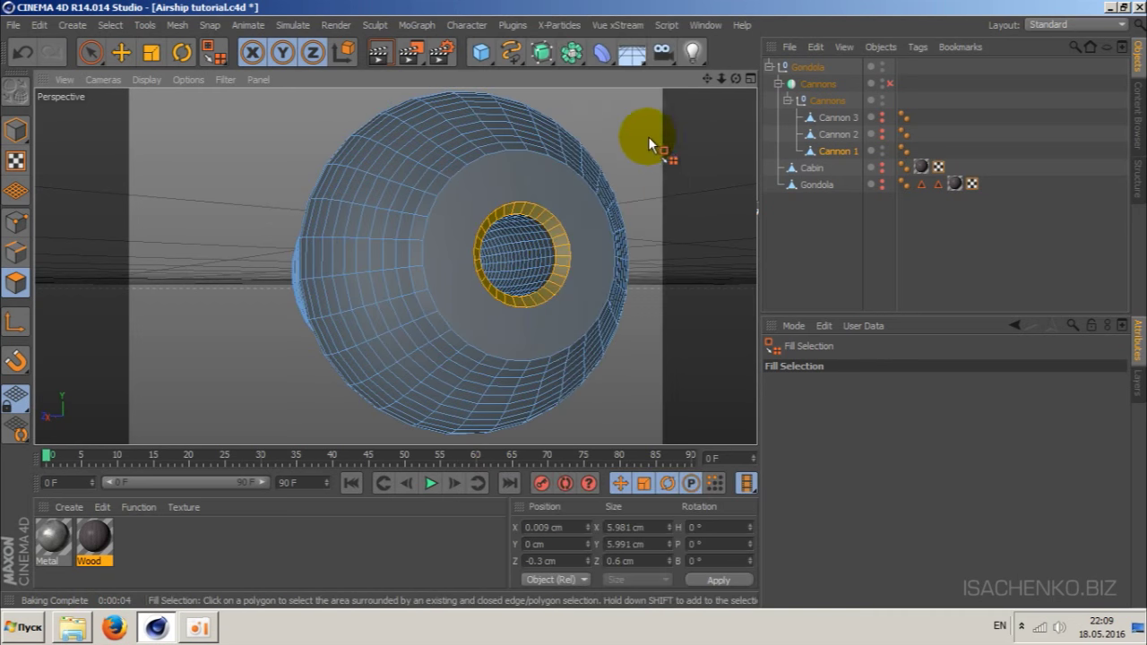
key(ctrl+a)
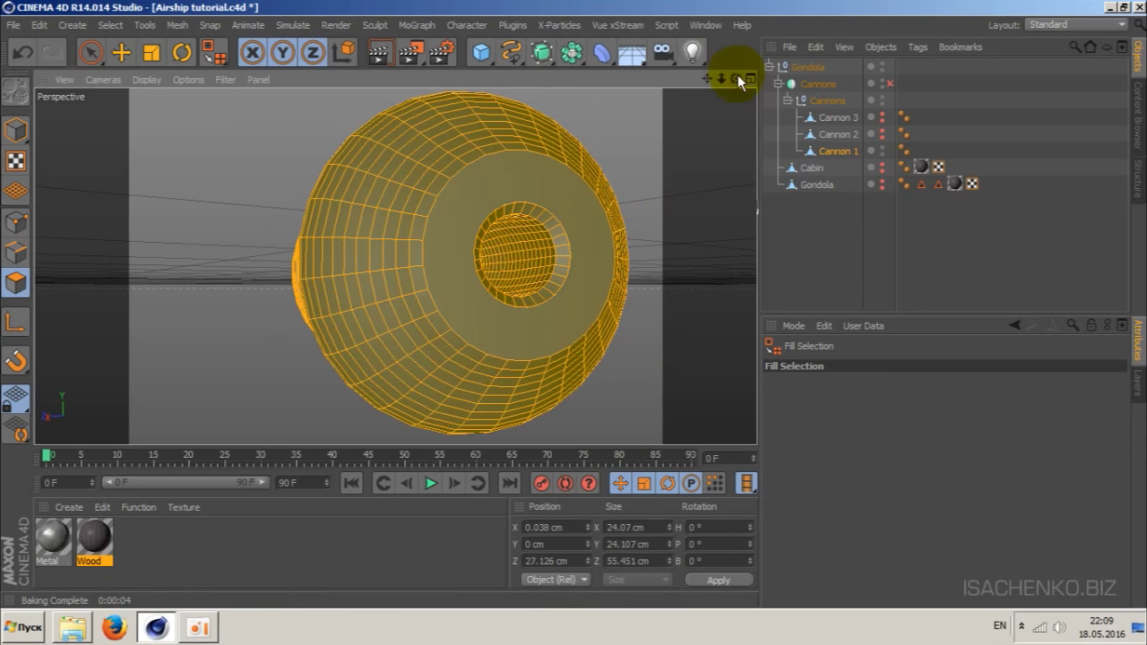
mouse_move(738, 79)
mouse_down()
mouse_move(704, 85)
mouse_move(732, 80)
mouse_up()
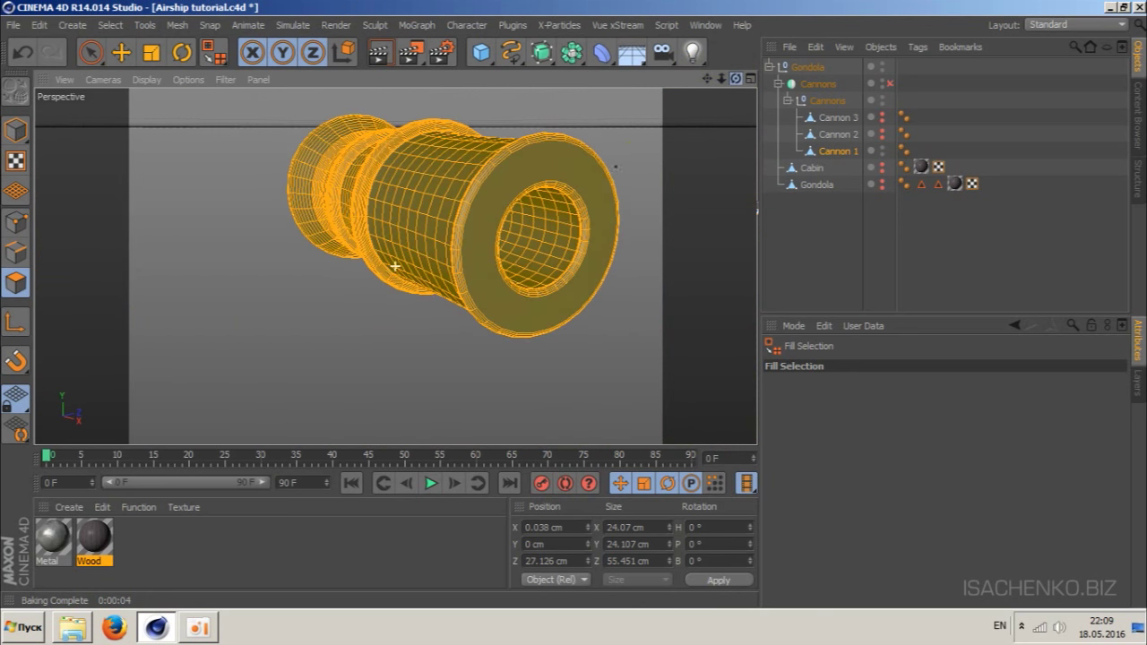
alt+drag(691, 184, 627, 180)
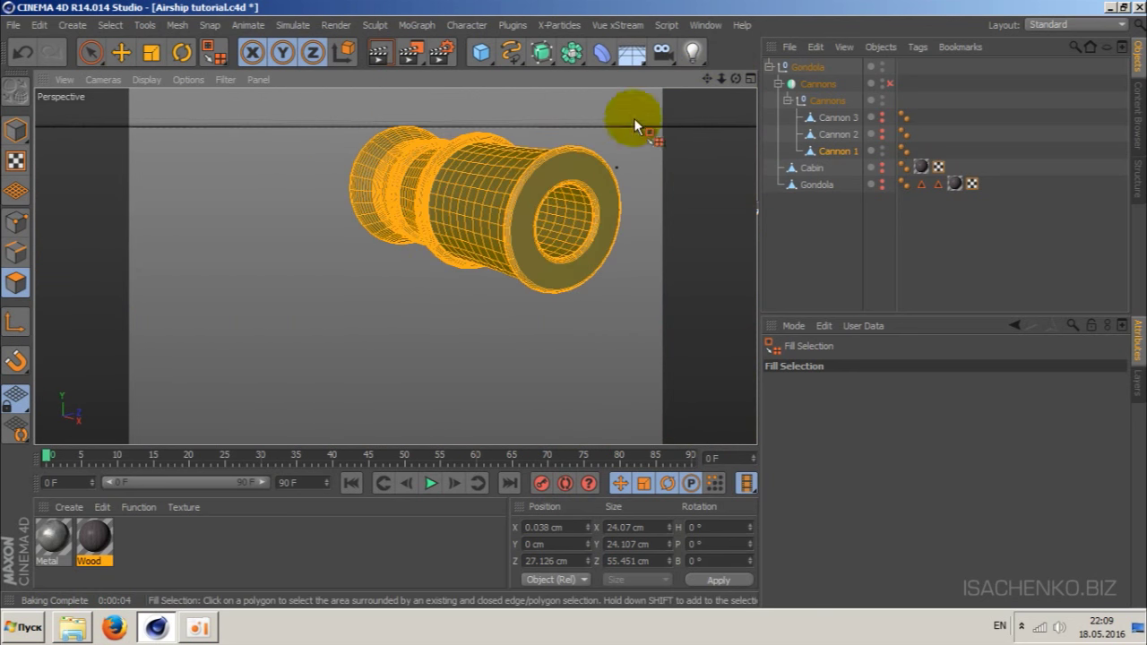
drag(708, 79, 707, 79)
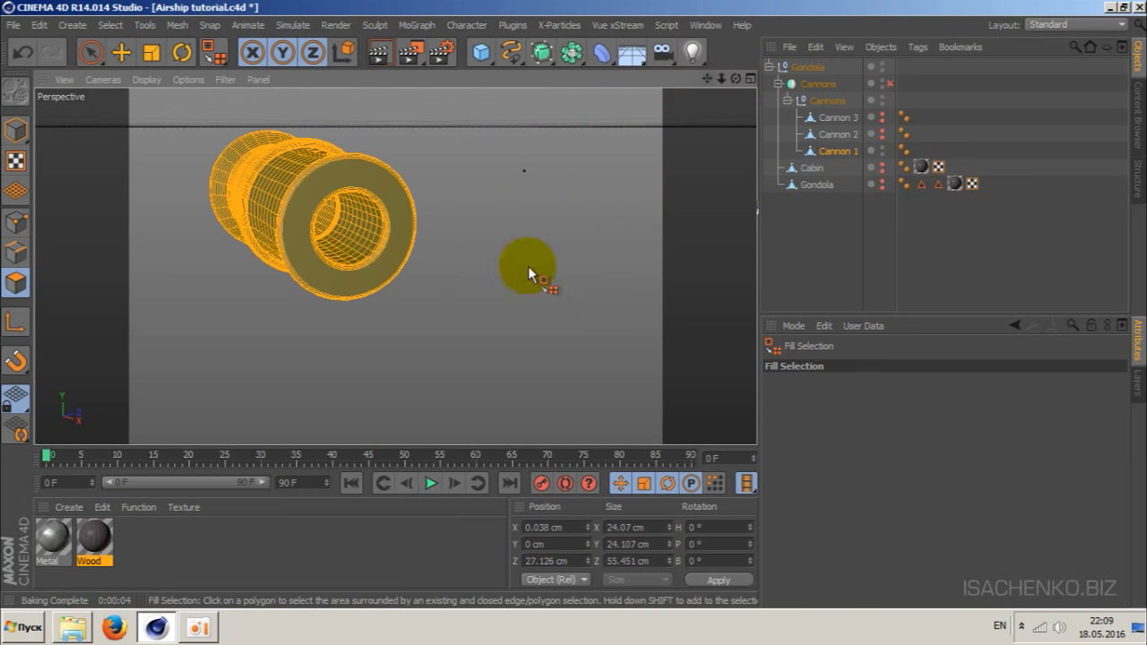
- Run Optimize on the cannon mesh in Polygon mode
click(15, 285)
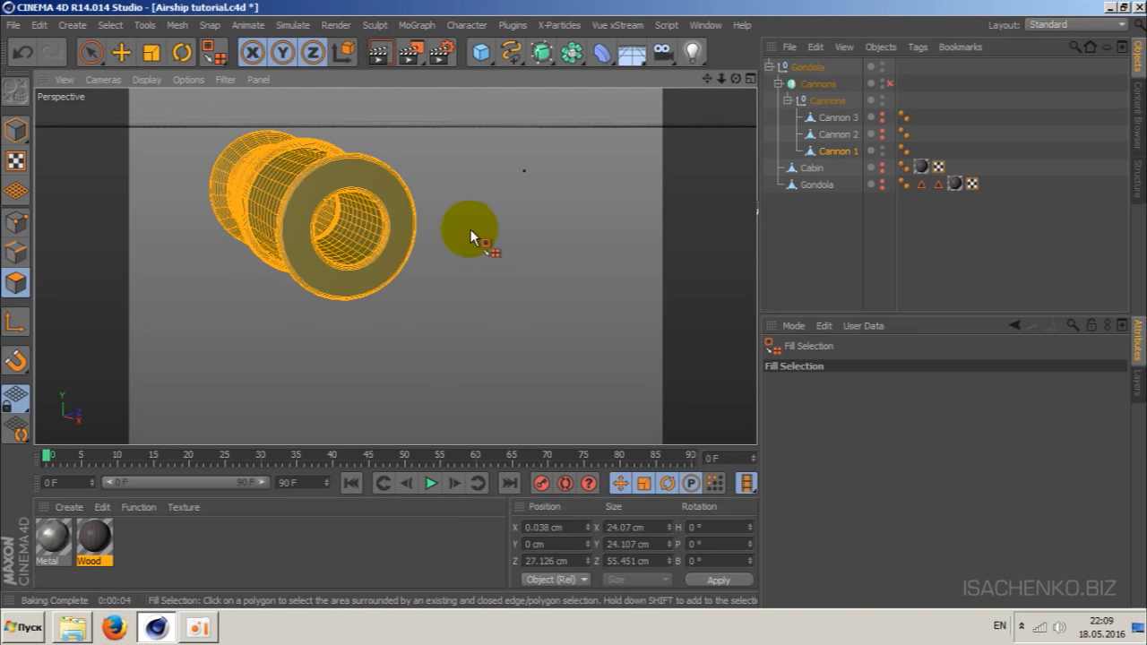
right_click(472, 237)
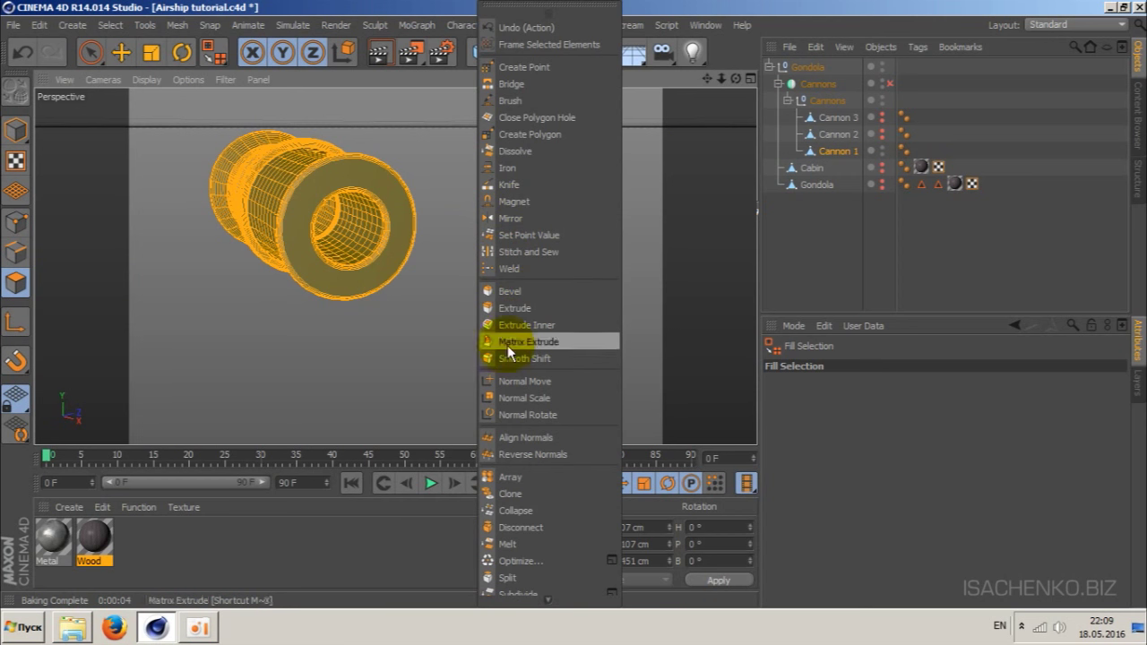
click(511, 560)
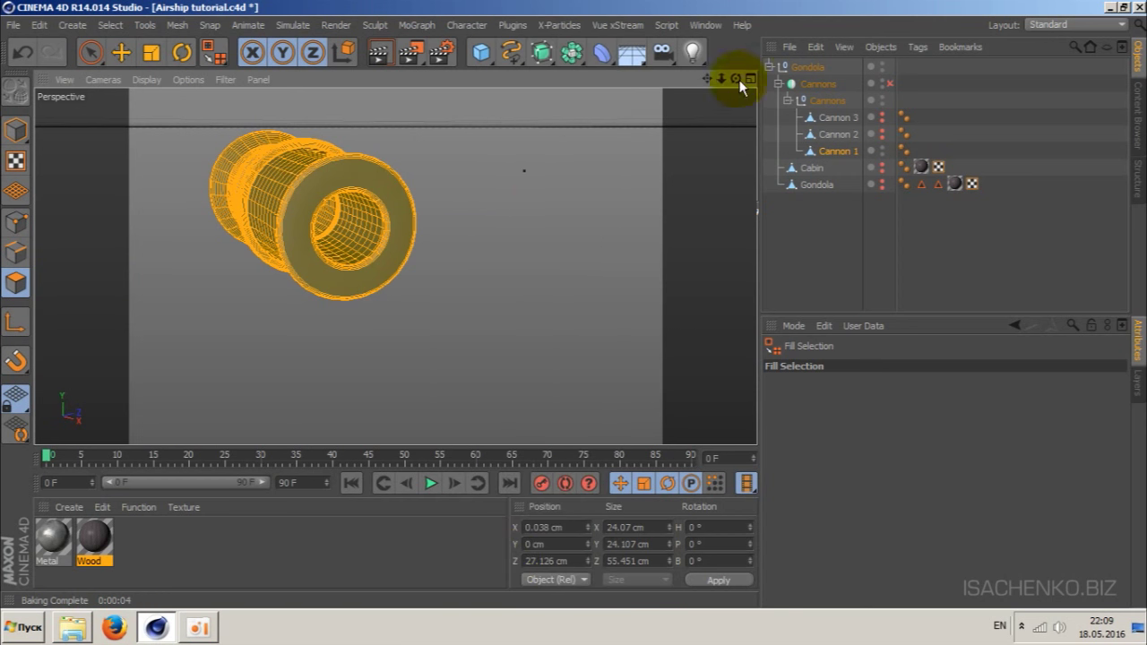
drag(736, 79, 738, 80)
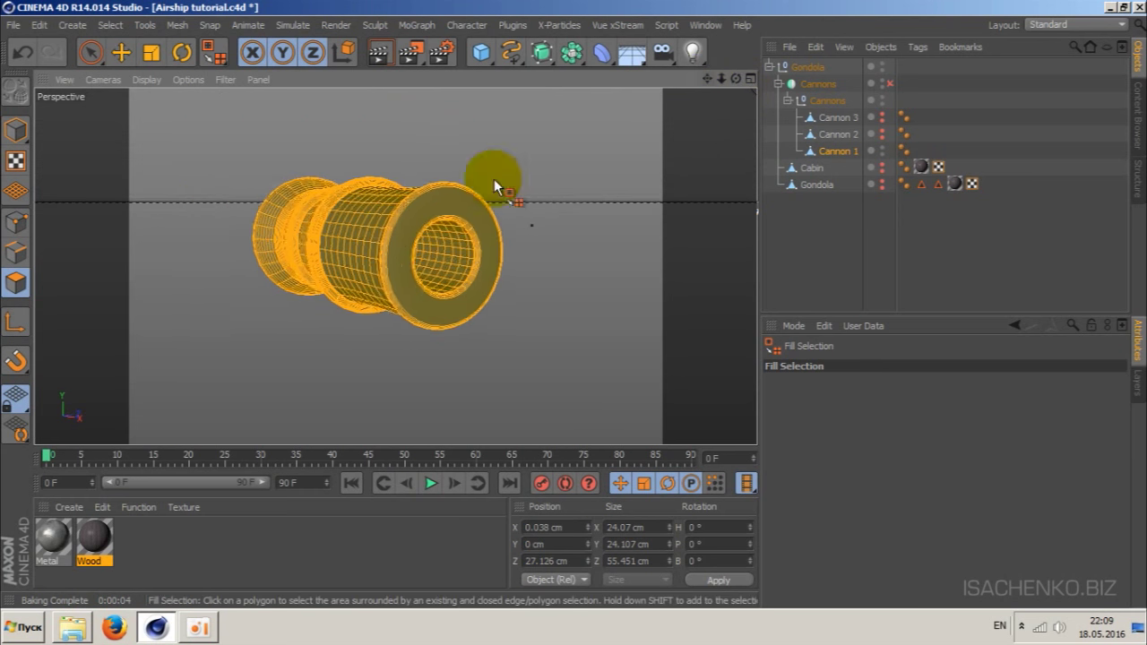
drag(706, 82, 453, 248)
- Clear the cannon's polygon selection and switch to Edge mode
click(452, 247)
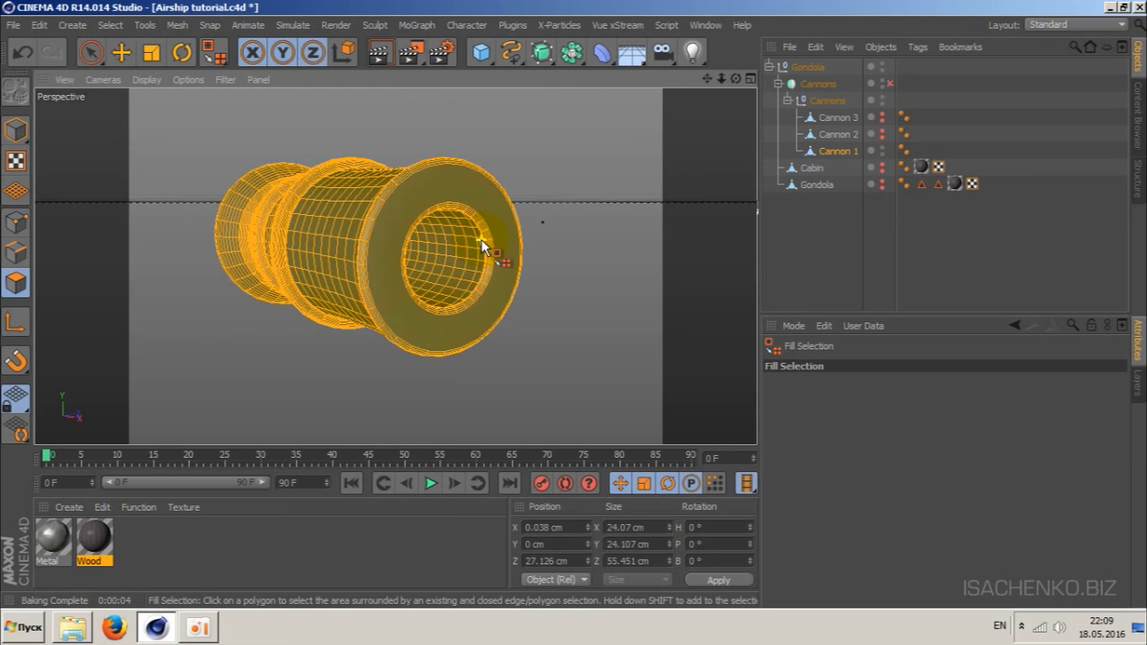
drag(709, 83, 581, 166)
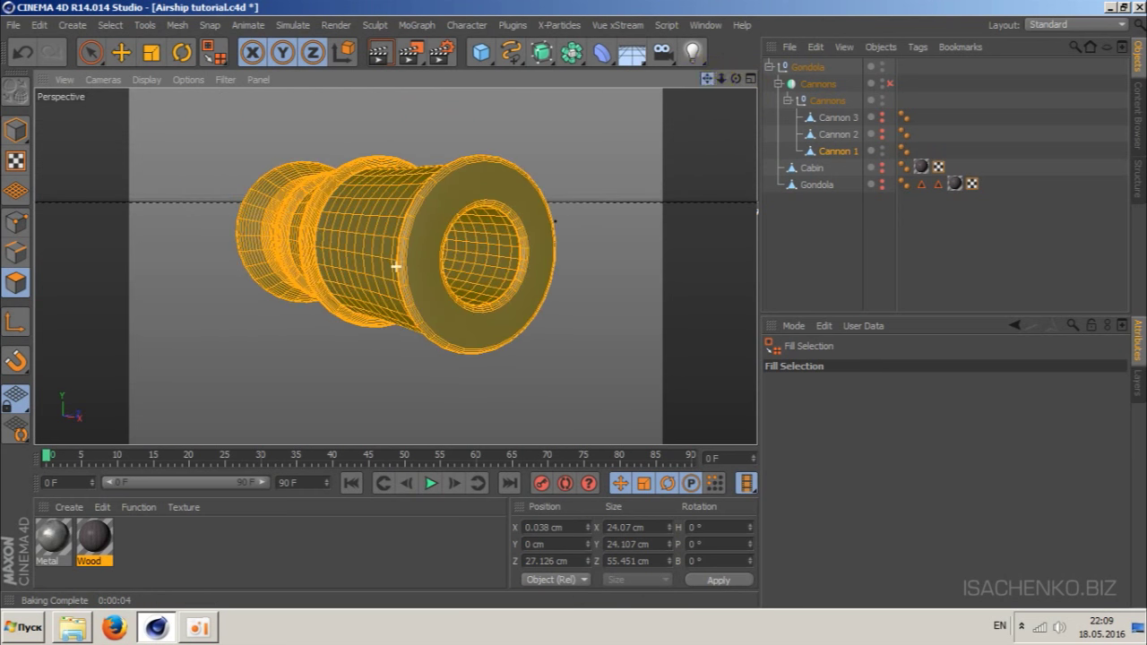
click(606, 139)
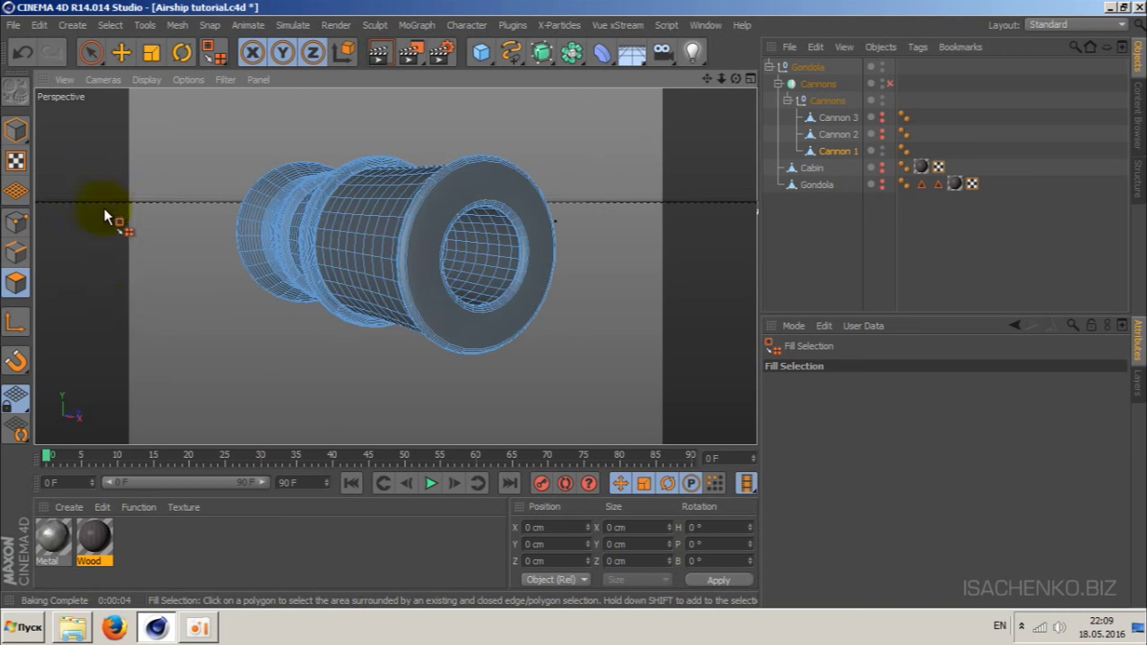
click(15, 254)
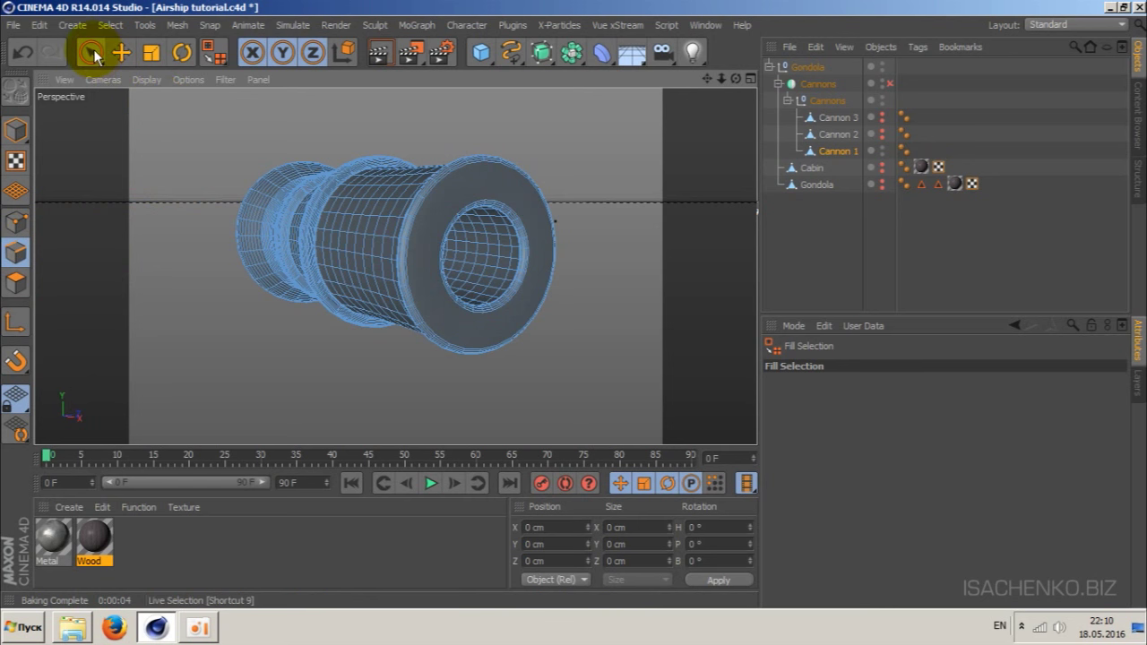
- Tear off the Select menu as a floating selection-tools palette
click(110, 25)
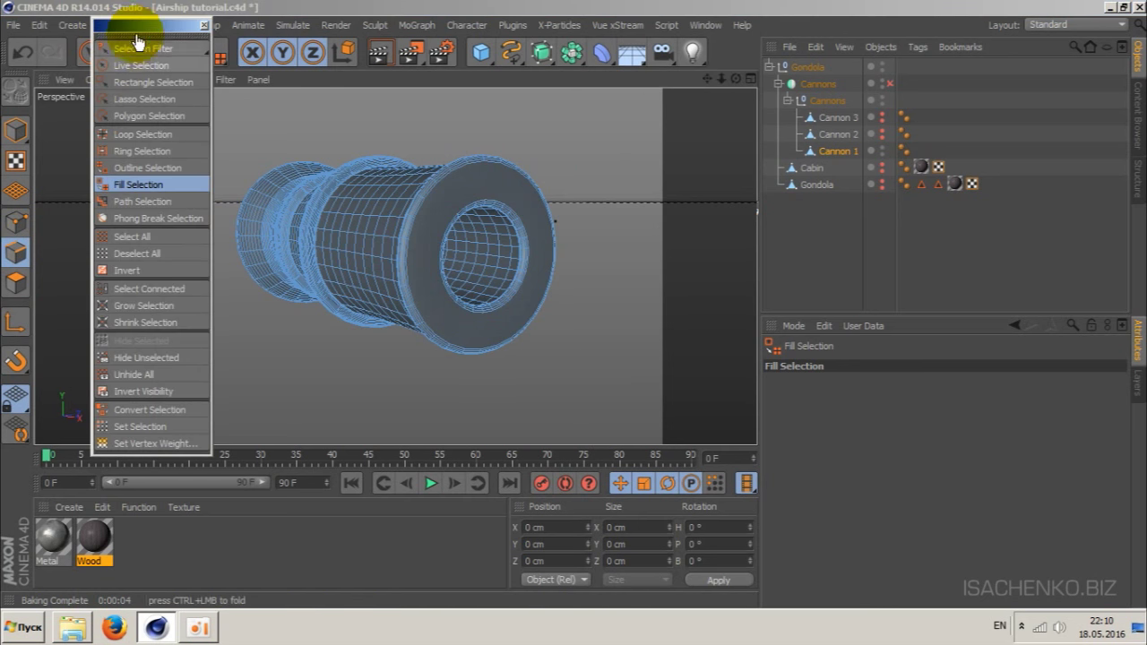
drag(141, 30, 90, 123)
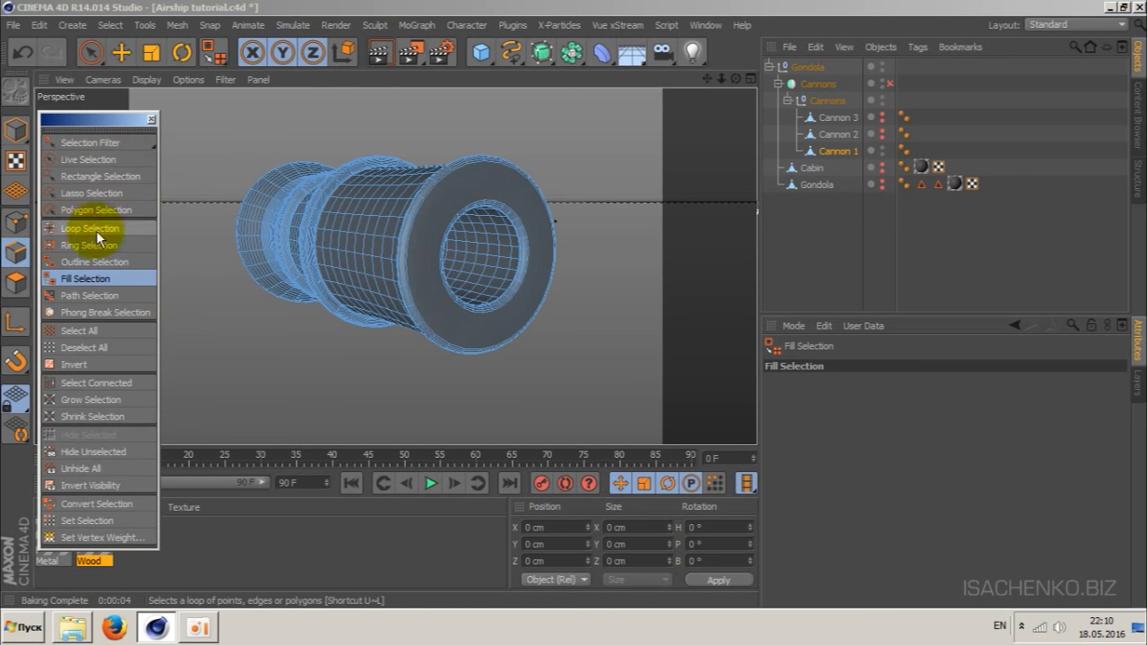
scroll(458, 208, up, 3)
scroll(458, 208, up, 2)
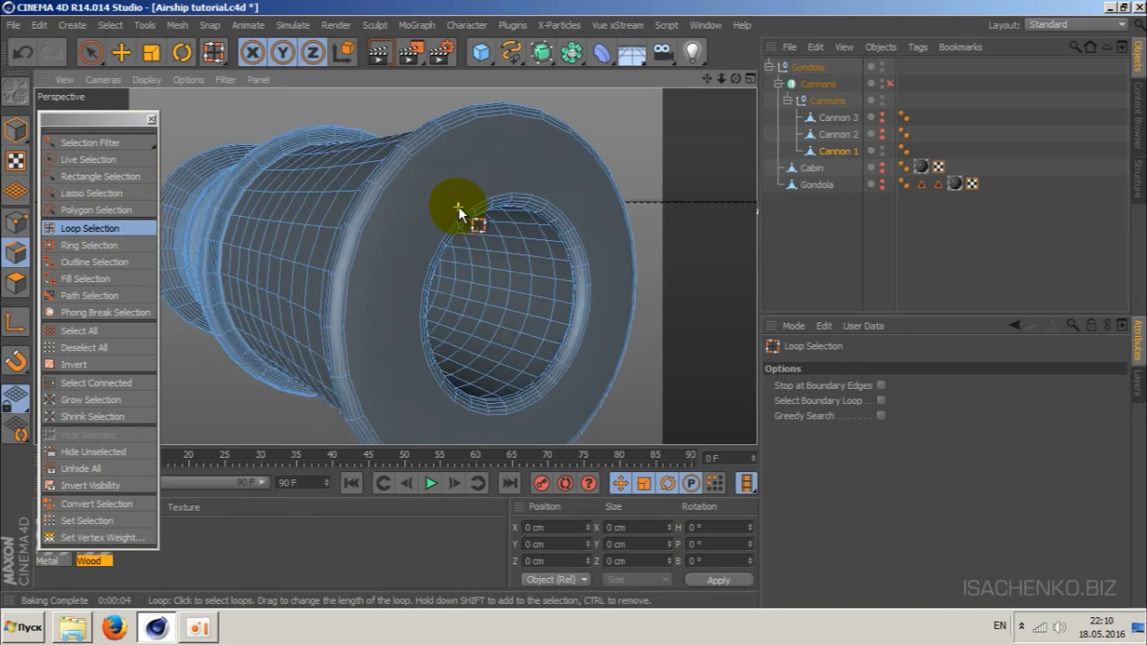
scroll(458, 208, up, 3)
- Loop-select the edge loop around the outer rim of the cannon's mouth
alt+right_drag(458, 208, 588, 107)
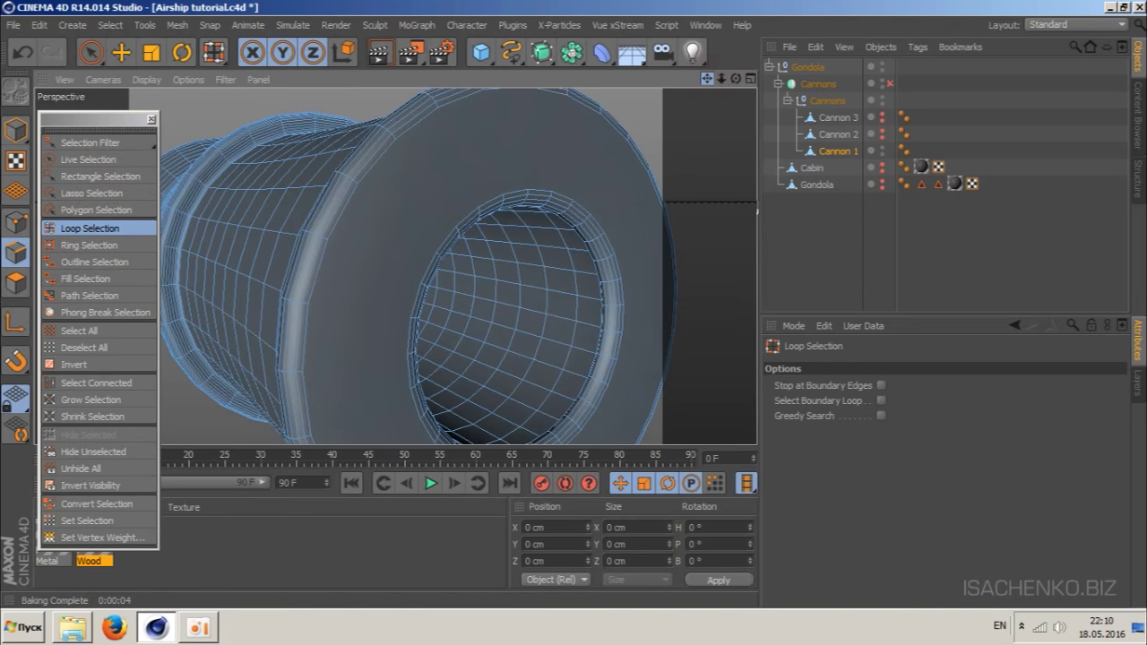
mouse_move(589, 107)
alt+mouse_down()
mouse_move(730, 83)
mouse_move(627, 108)
alt+mouse_up()
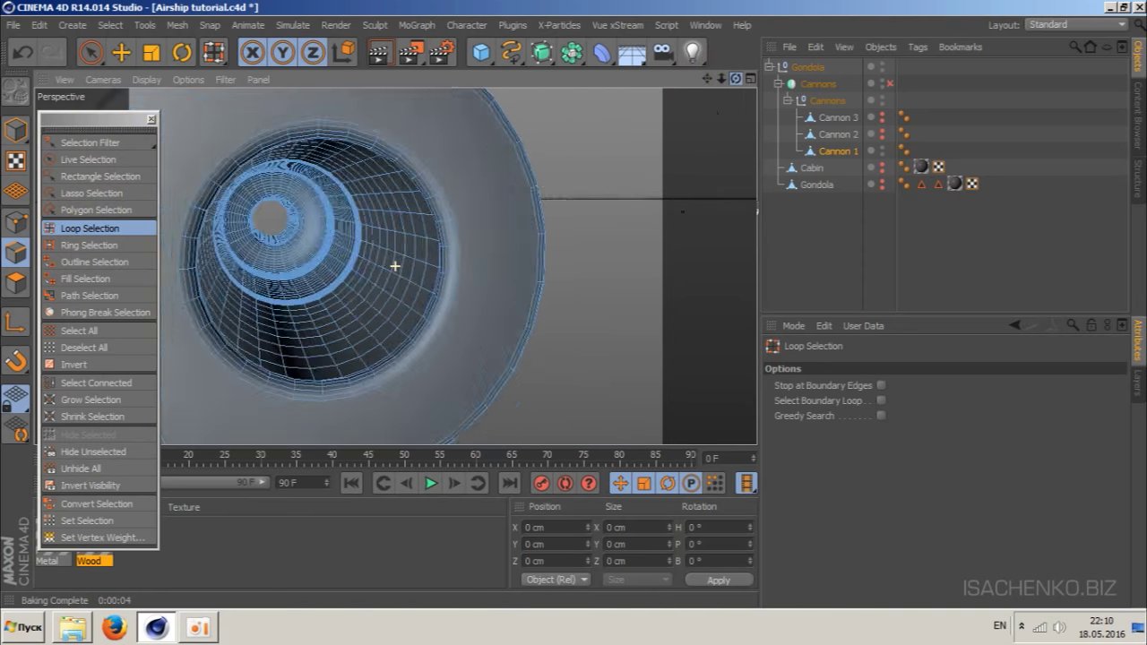
mouse_move(722, 78)
mouse_down()
mouse_move(702, 106)
mouse_move(681, 98)
mouse_up()
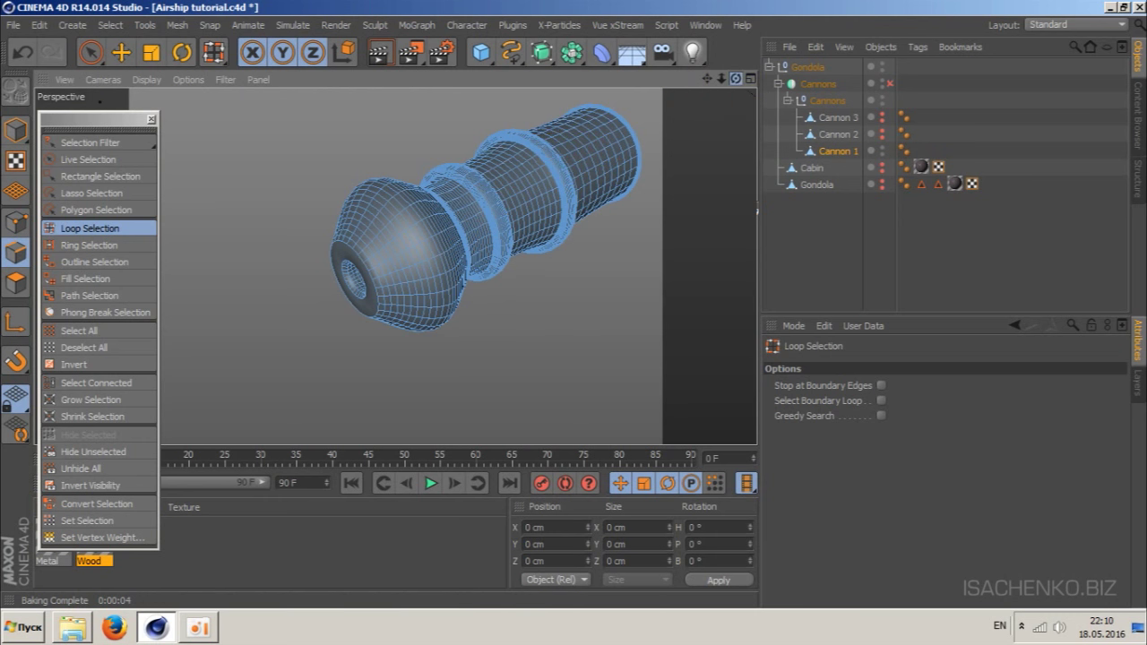
drag(736, 79, 551, 242)
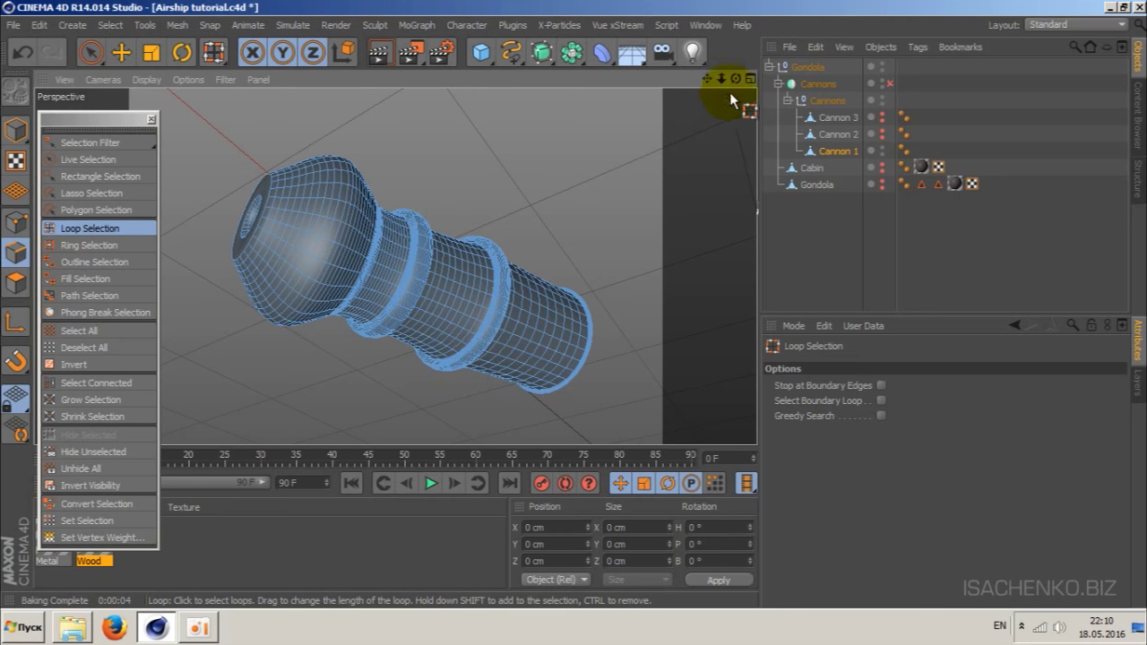
drag(736, 79, 430, 152)
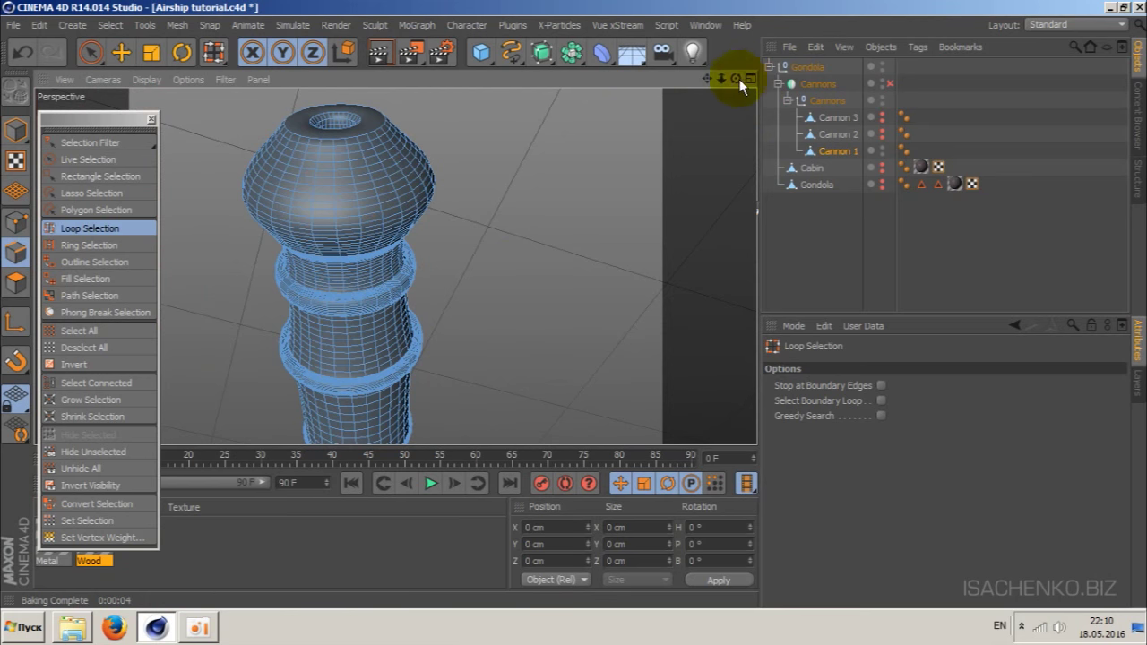
mouse_move(737, 79)
mouse_down()
mouse_move(396, 266)
mouse_move(753, 82)
mouse_move(723, 75)
mouse_move(443, 381)
mouse_up()
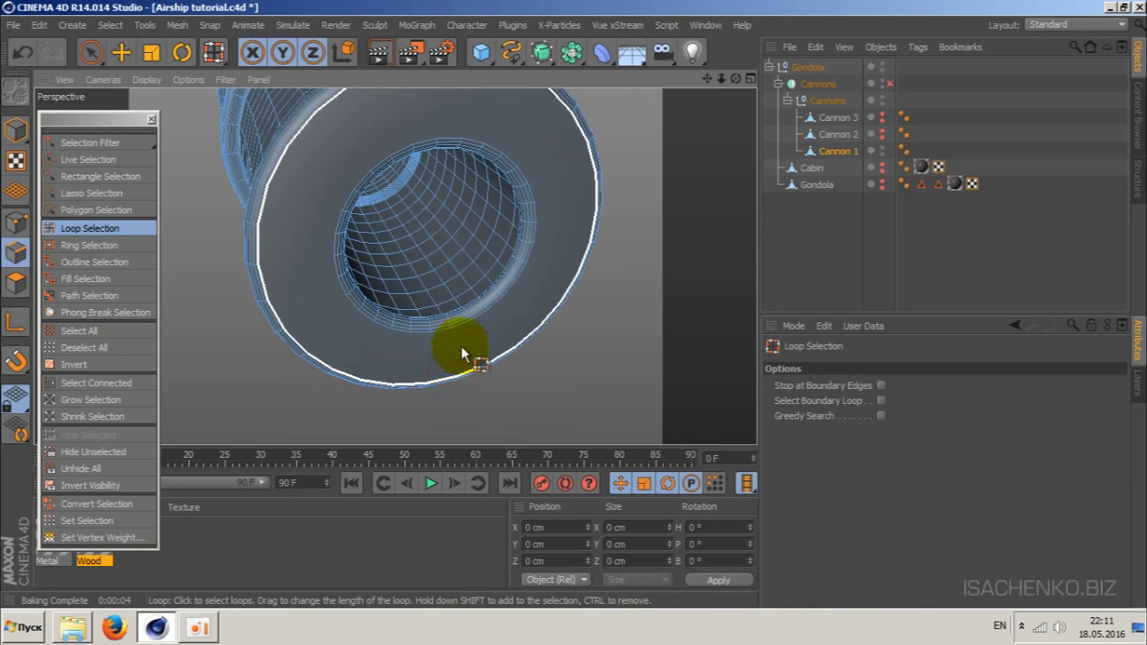
scroll(461, 346, down, 5)
alt+drag(422, 242, 366, 235)
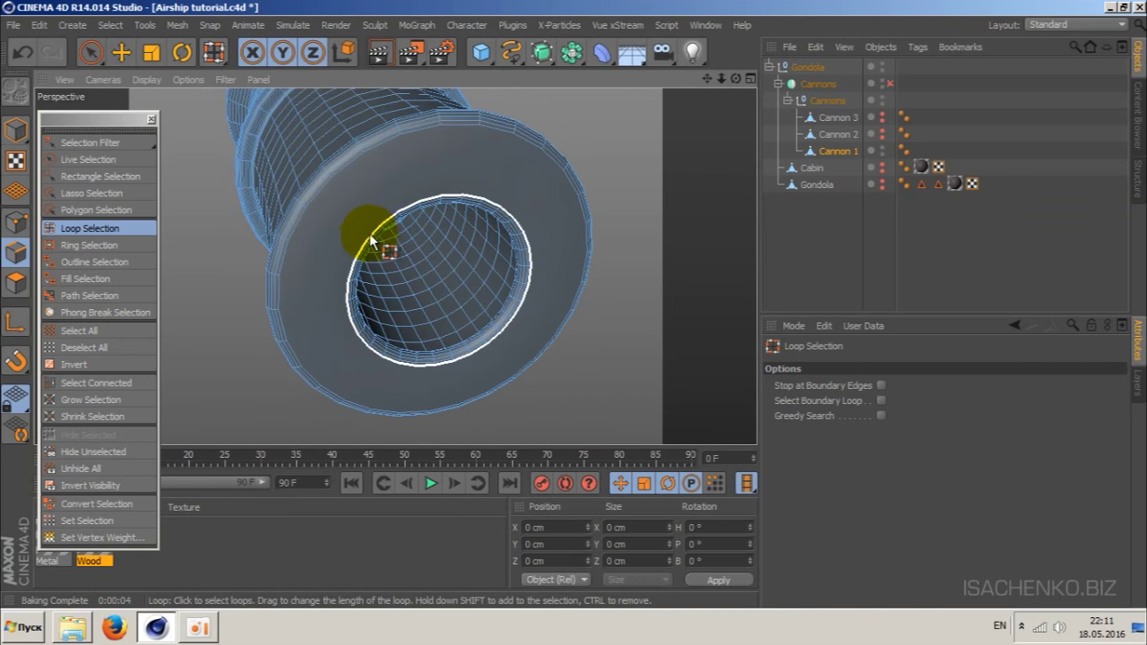
scroll(299, 216, up, 2)
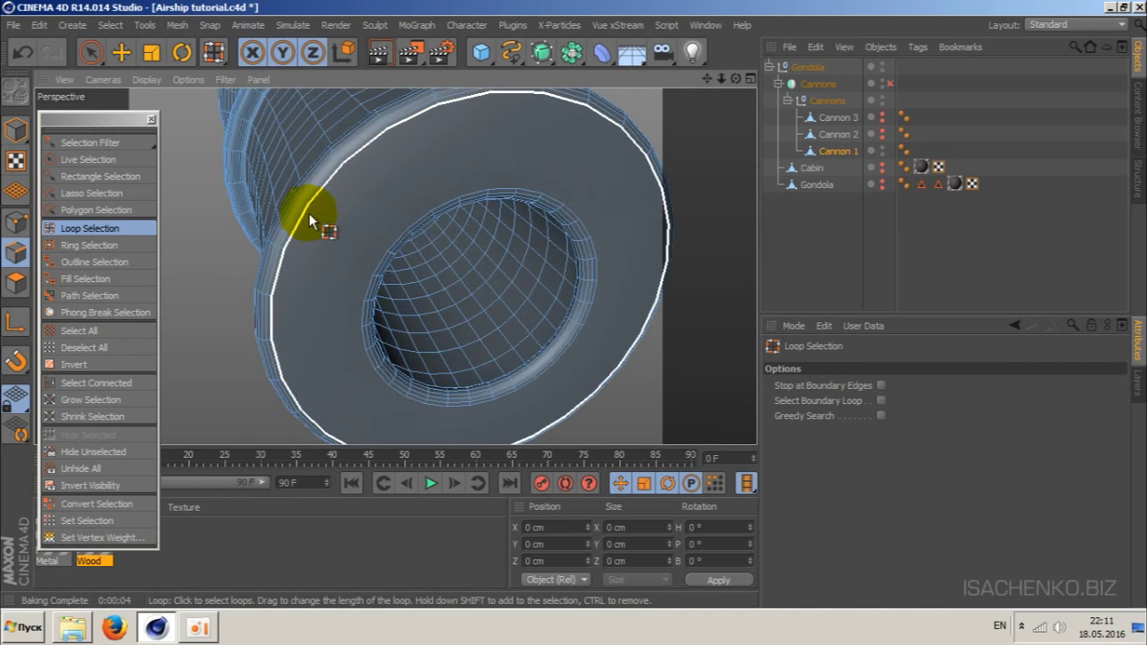
click(309, 215)
mouse_move(735, 79)
mouse_down()
mouse_move(394, 264)
mouse_move(377, 226)
mouse_move(814, 36)
mouse_move(395, 263)
mouse_move(333, 238)
mouse_move(704, 83)
mouse_move(487, 277)
mouse_up()
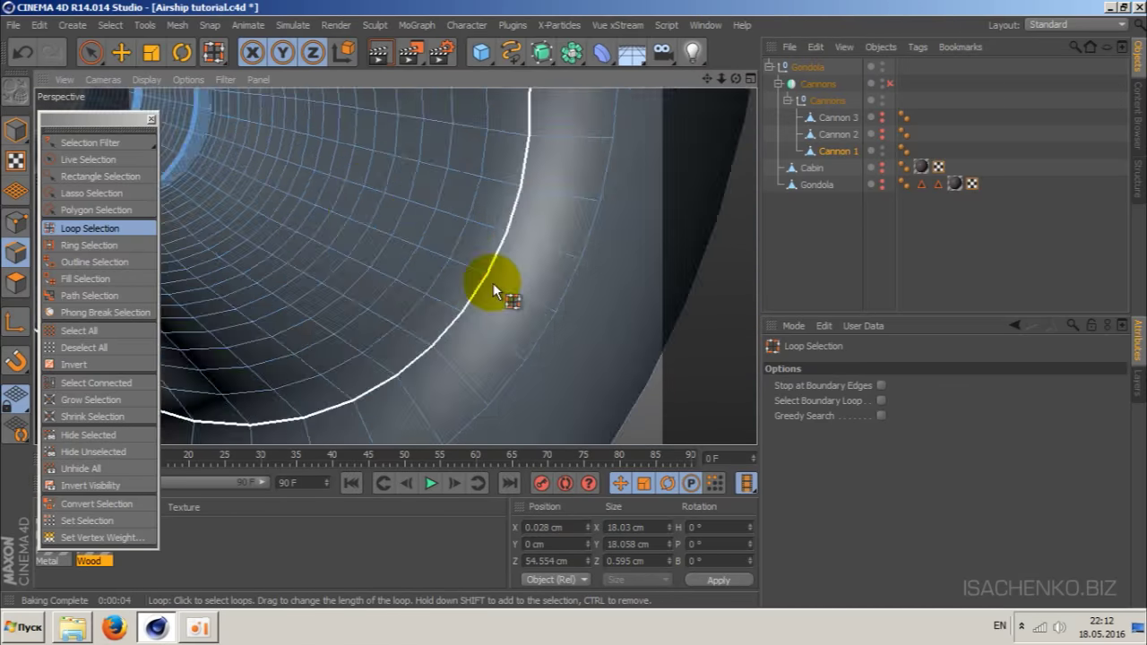
- Paint a Path Selection of edges along the mouth rim into the barrel
click(89, 294)
mouse_move(269, 213)
mouse_down()
mouse_move(601, 296)
mouse_move(686, 46)
mouse_up()
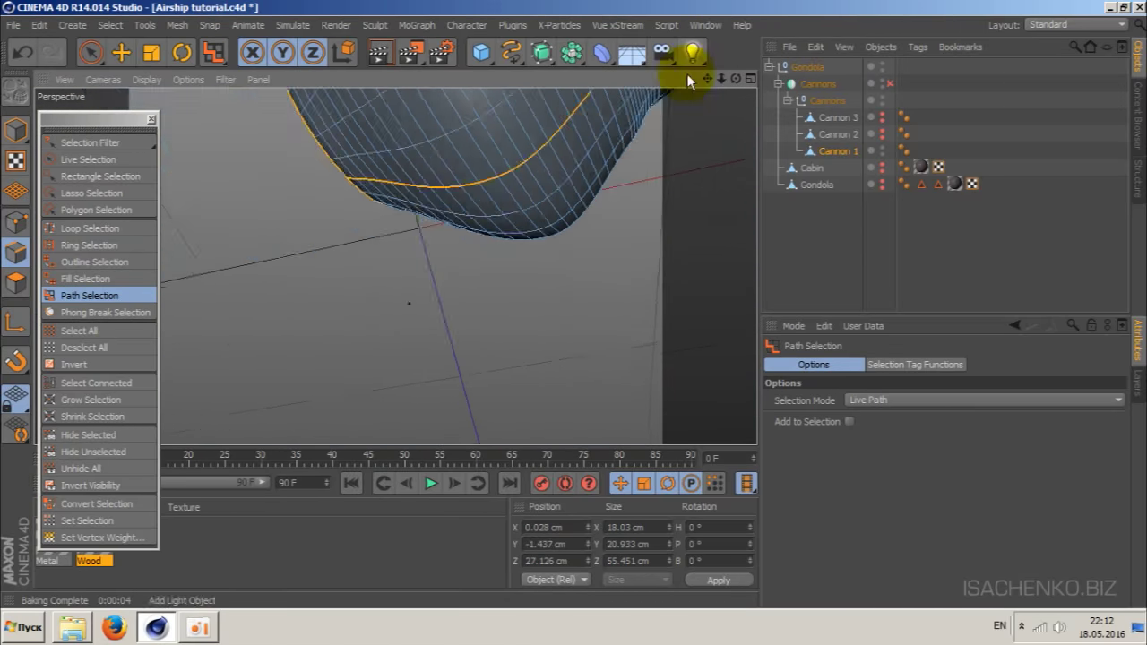
mouse_move(469, 215)
mouse_down()
mouse_move(505, 190)
mouse_move(589, 289)
mouse_move(356, 236)
mouse_move(569, 44)
mouse_move(687, 57)
mouse_move(538, 185)
mouse_move(566, 329)
mouse_move(460, 174)
mouse_move(418, 52)
mouse_move(697, 51)
mouse_move(727, 158)
mouse_move(307, 257)
mouse_move(394, 263)
mouse_move(604, 230)
mouse_move(702, 94)
mouse_move(628, 134)
mouse_up()
alt+drag(395, 265, 395, 265)
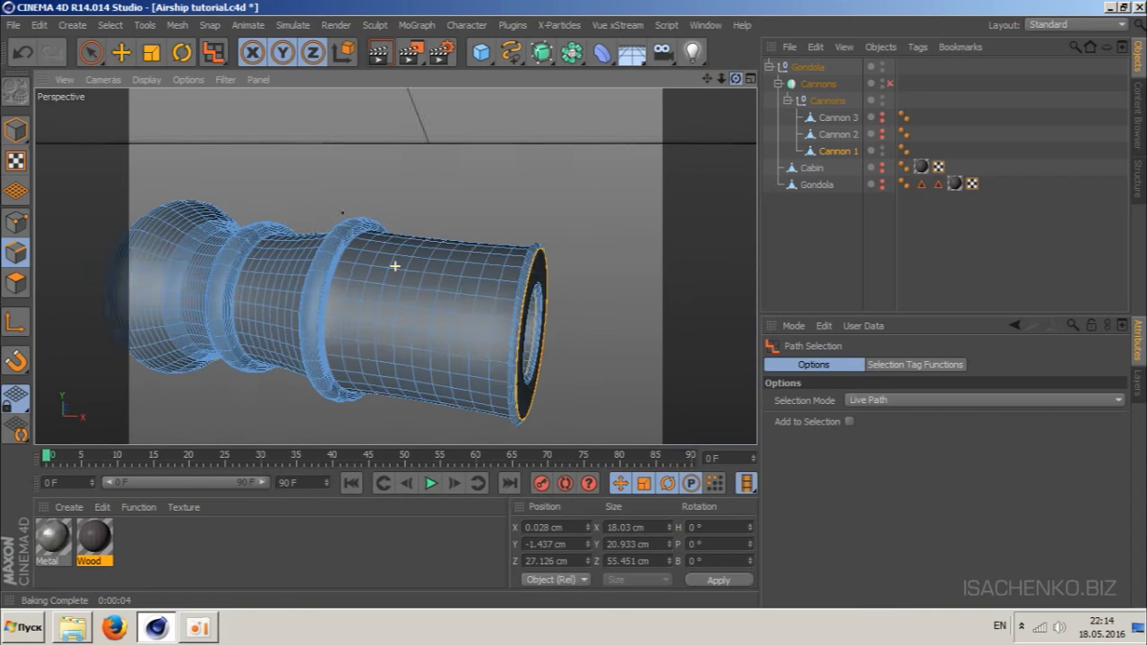
drag(395, 265, 206, 422)
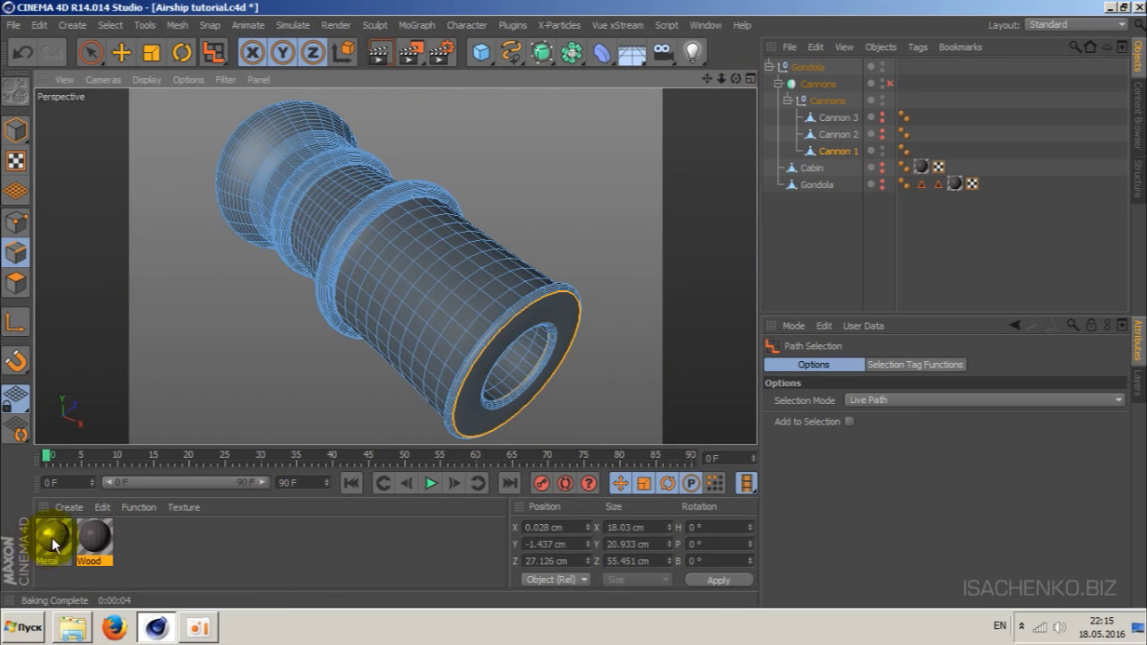
- Apply the Metal material to Cannon 1 with UVW Mapping projection
drag(51, 551, 915, 201)
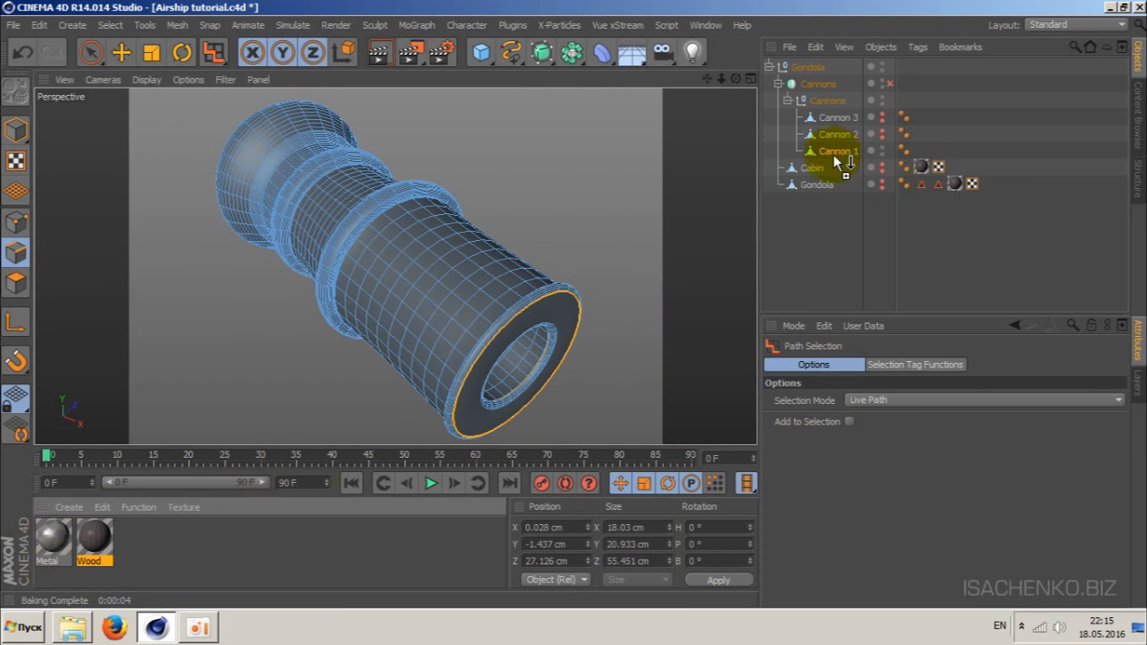
drag(838, 149, 838, 150)
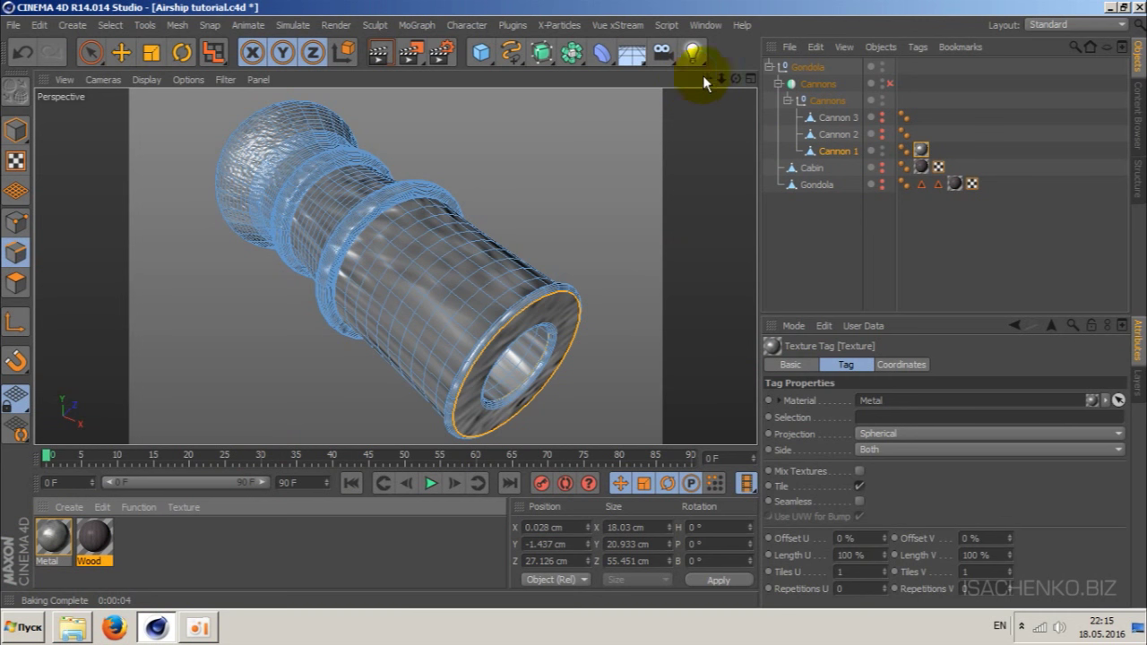
click(926, 435)
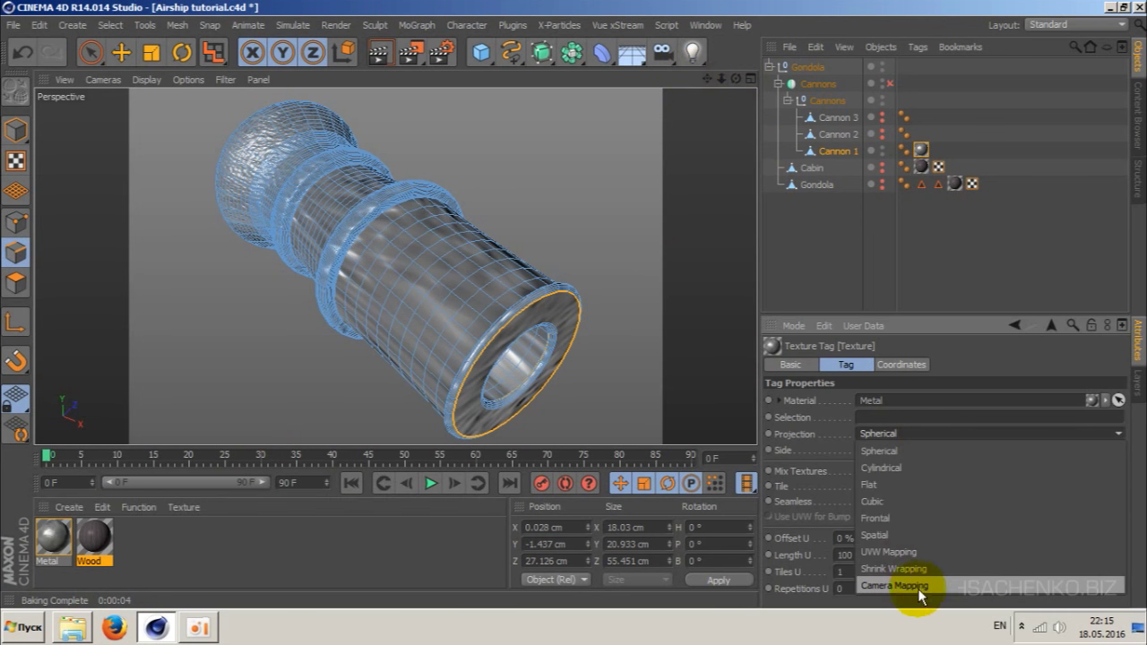
click(919, 552)
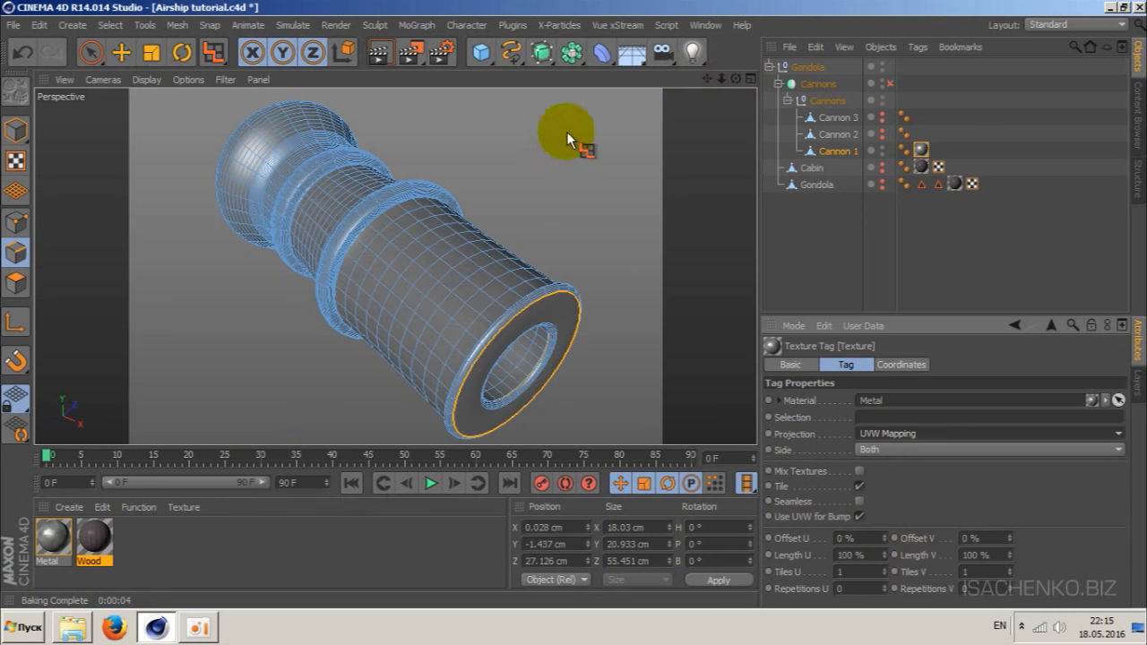
- Switch the interface to the BP UV Edit layout
click(1068, 26)
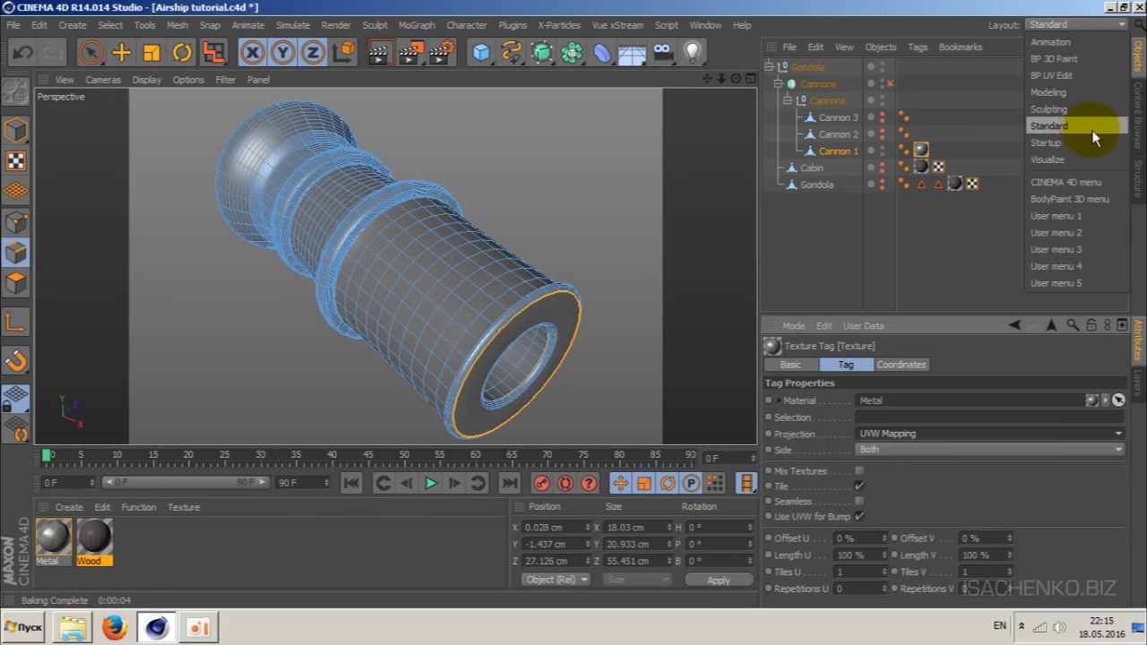
click(1075, 73)
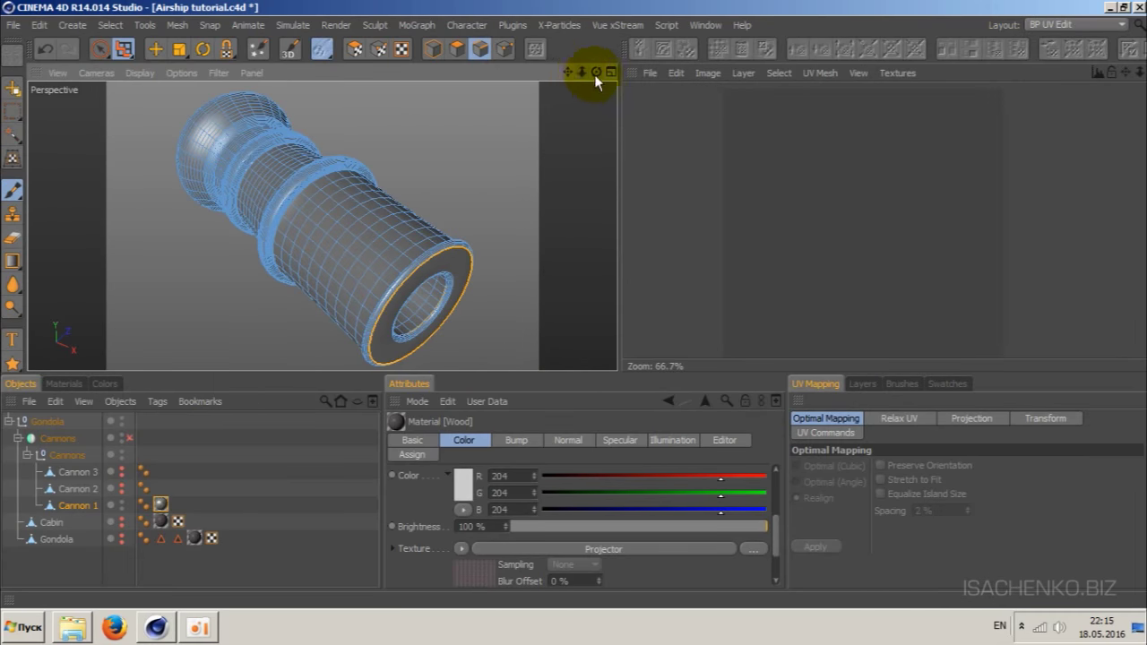
mouse_move(594, 74)
mouse_down()
mouse_move(565, 85)
mouse_move(258, 54)
mouse_up()
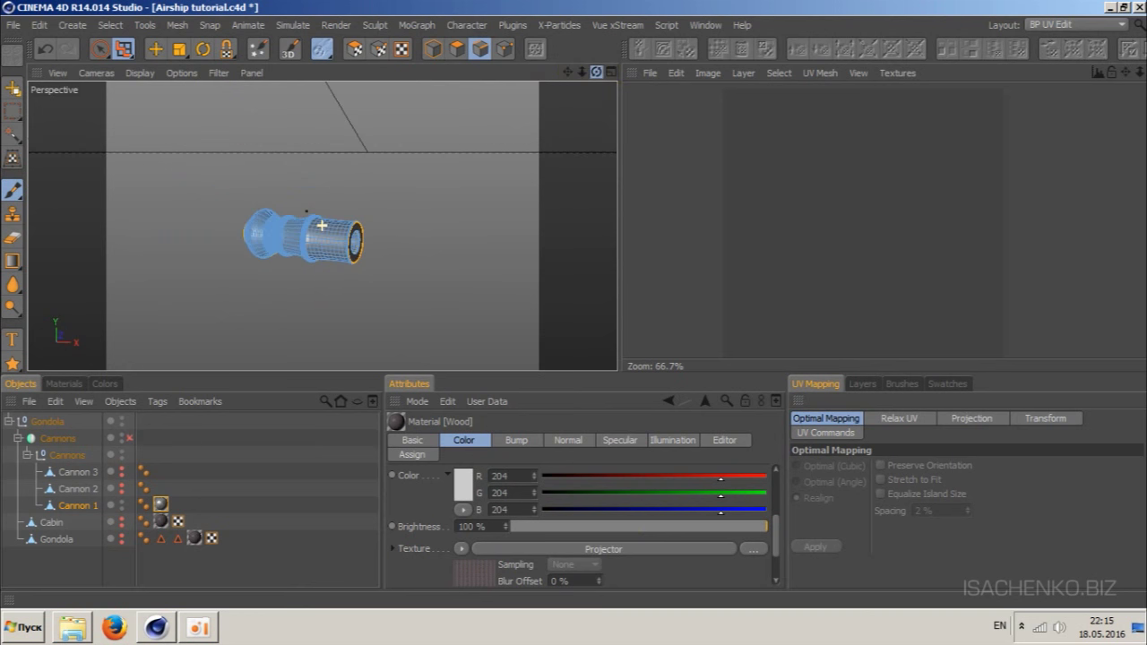
- Run the BodyPaint 3D Setup Wizard to generate Cannon 1's UVs and 1024×1024 metal textures
click(256, 51)
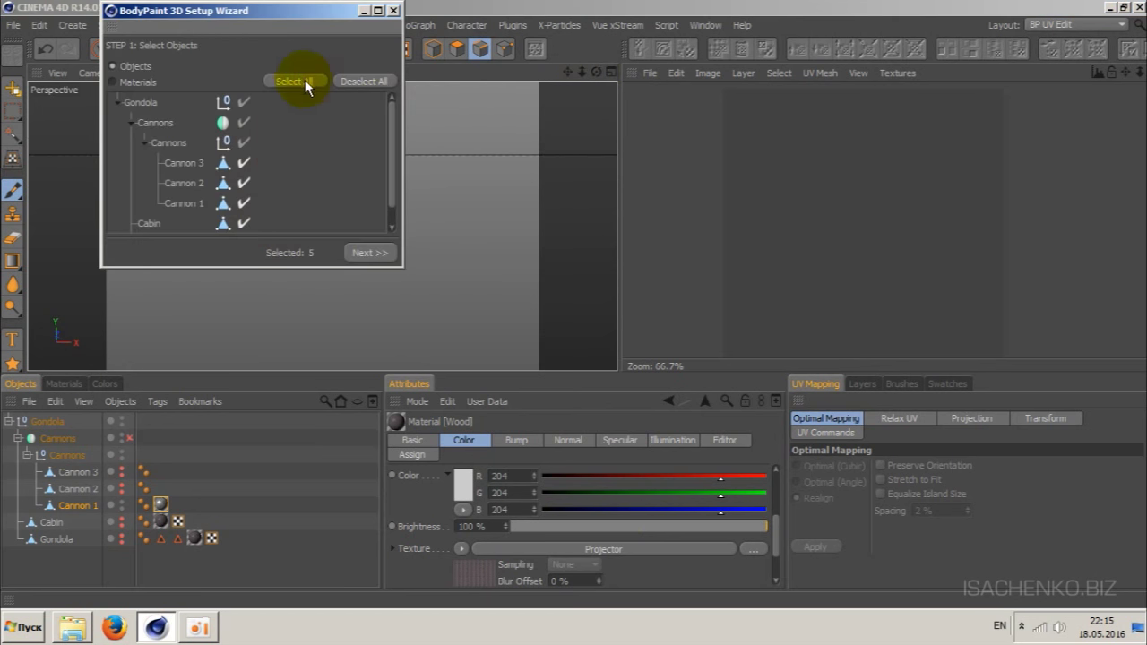
click(345, 79)
drag(392, 143, 259, 182)
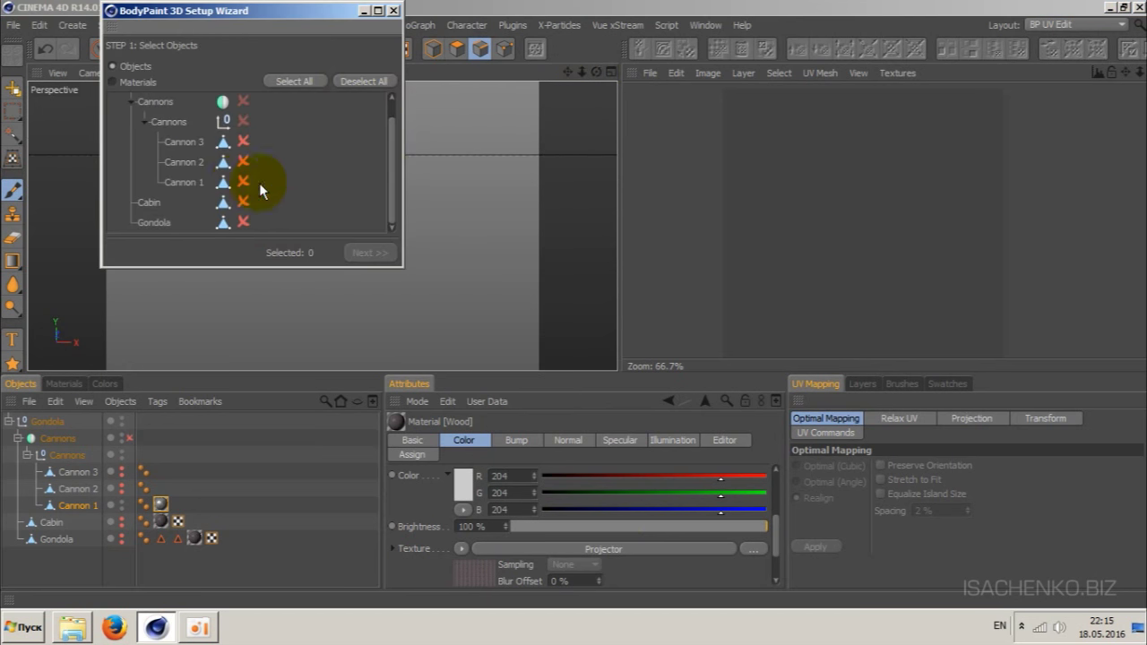
click(369, 253)
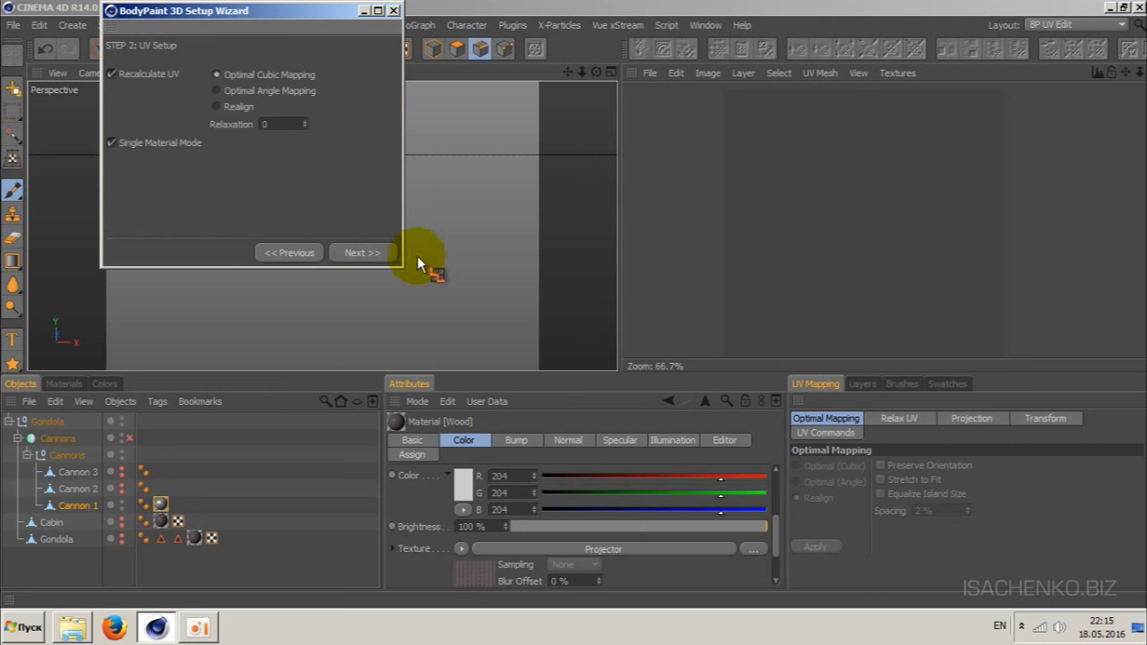
click(357, 253)
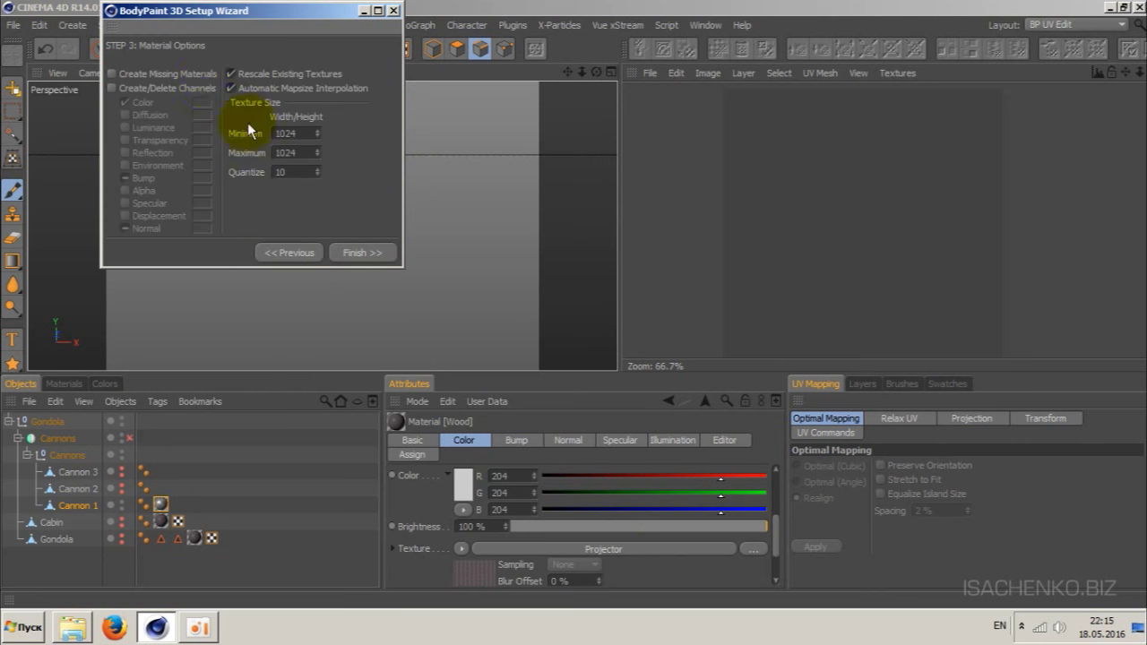
click(373, 260)
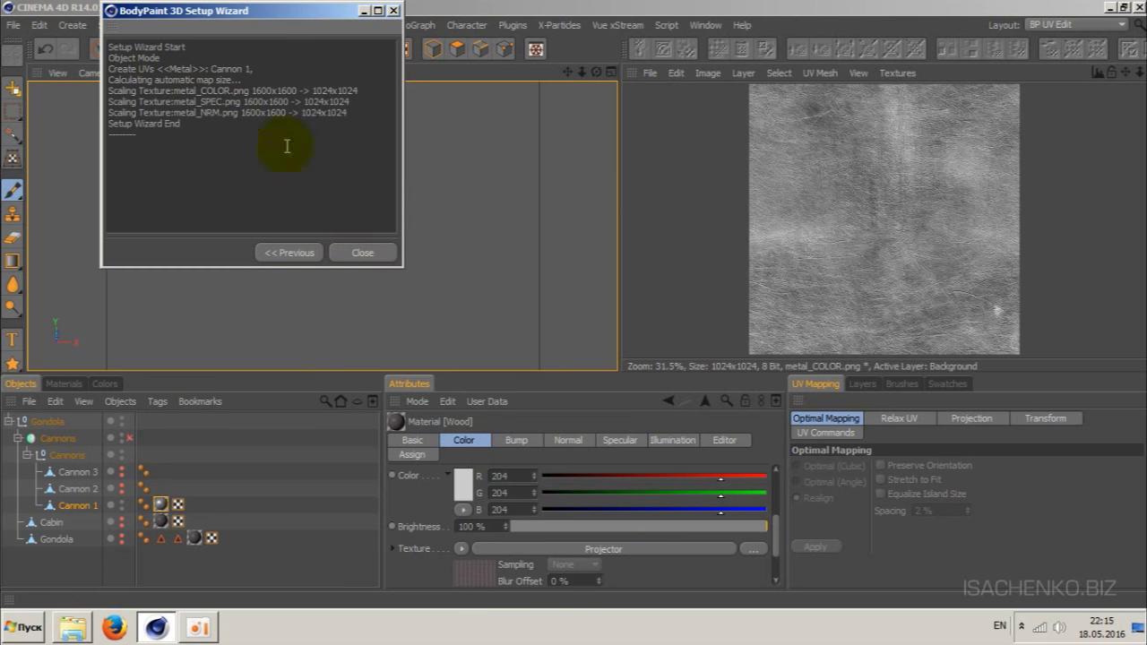
click(363, 253)
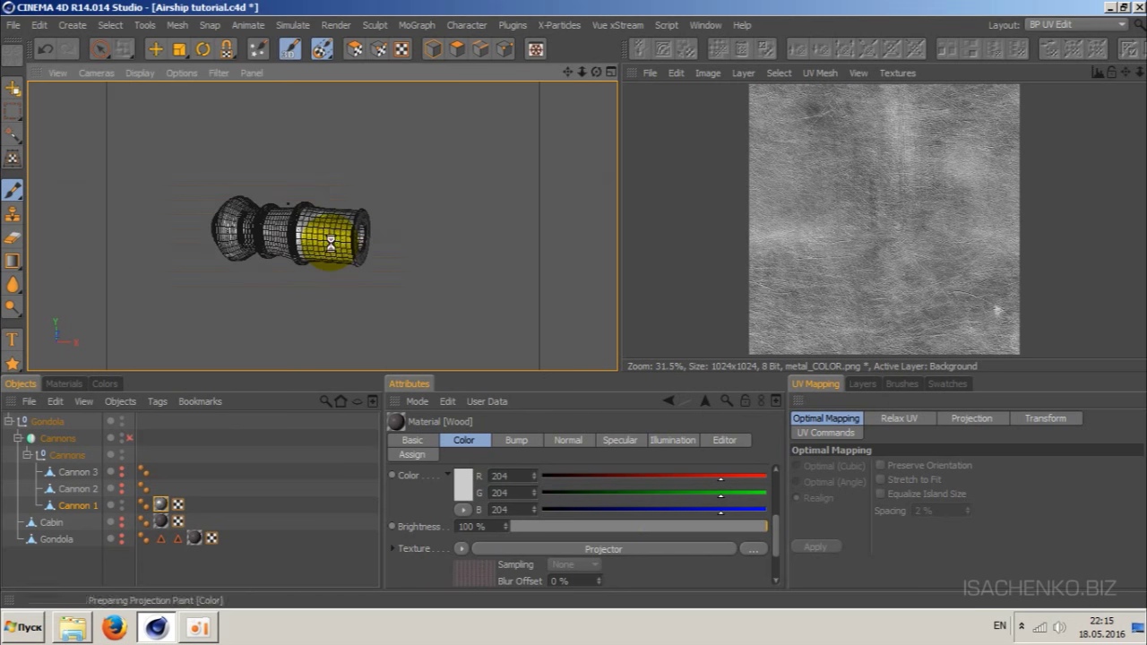
- Close metal_COLOR.png, enable UV Polygons mode and show Cannon 1's UVs
scroll(336, 251, up, 3)
scroll(333, 242, up, 3)
scroll(333, 242, down, 5)
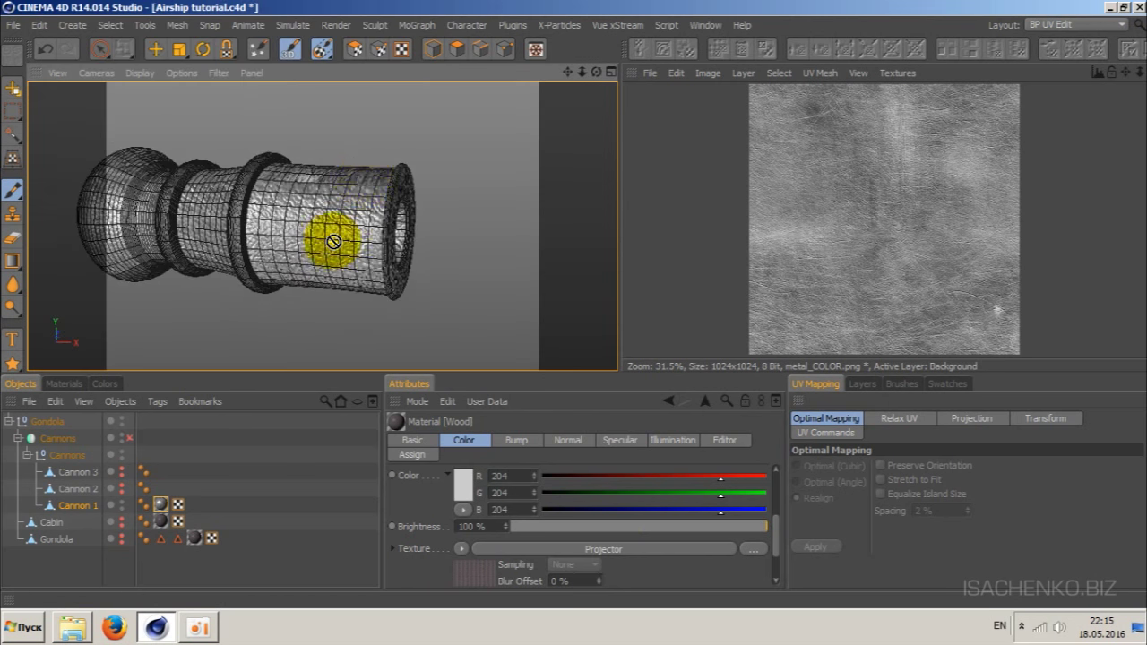
mouse_move(568, 72)
mouse_down()
mouse_move(646, 85)
mouse_move(584, 64)
mouse_up()
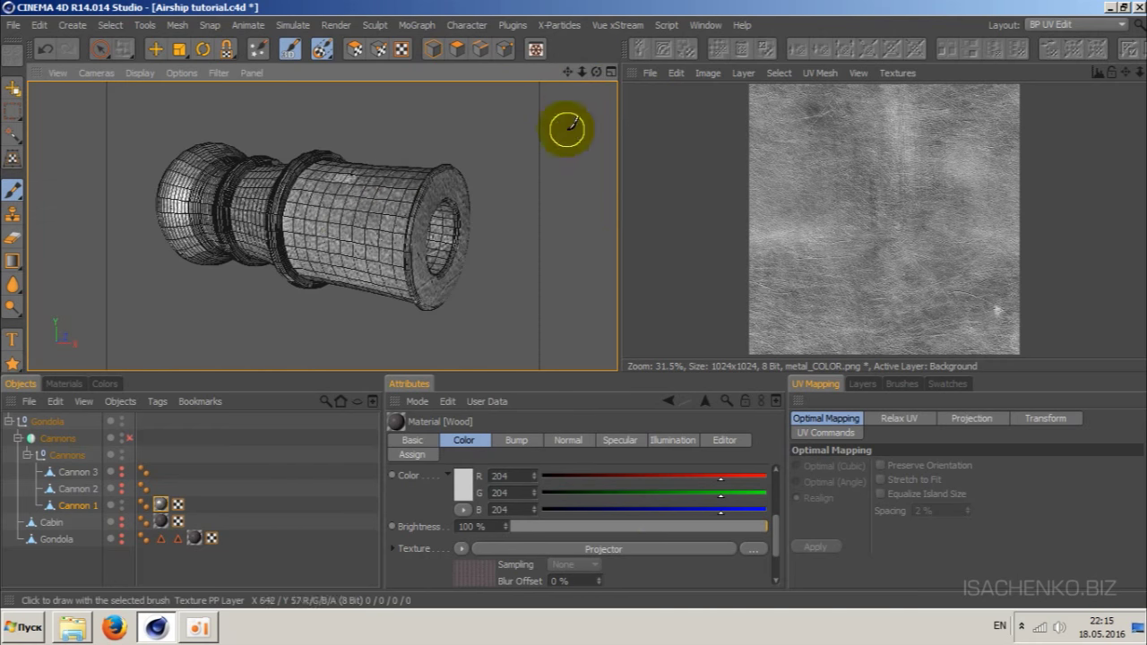
click(649, 72)
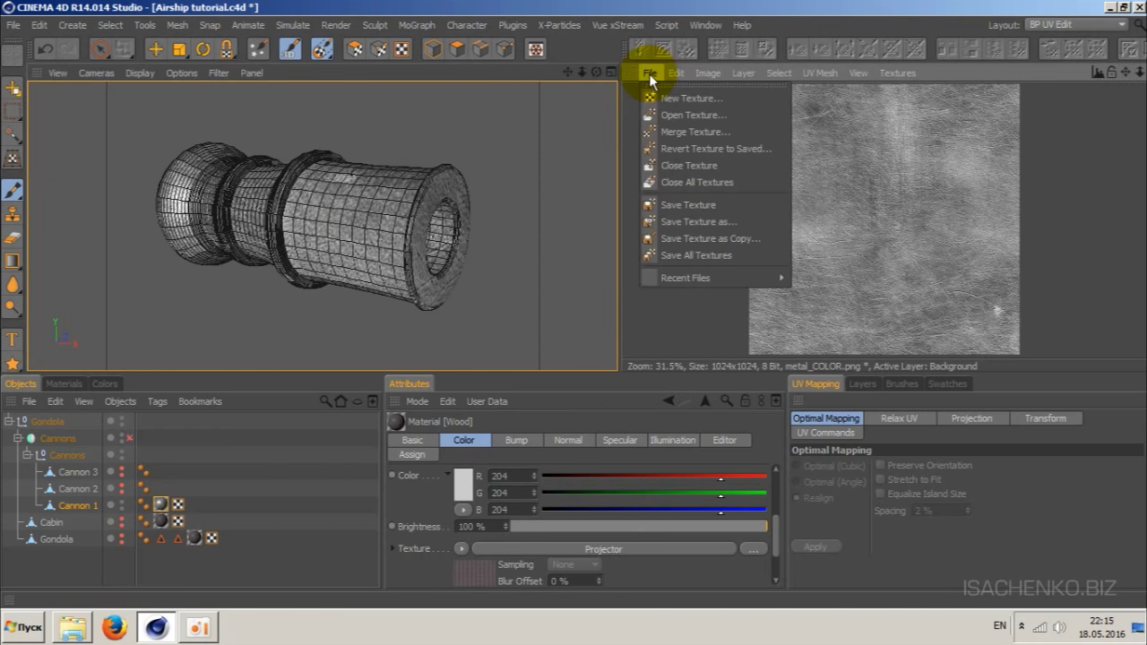
click(678, 164)
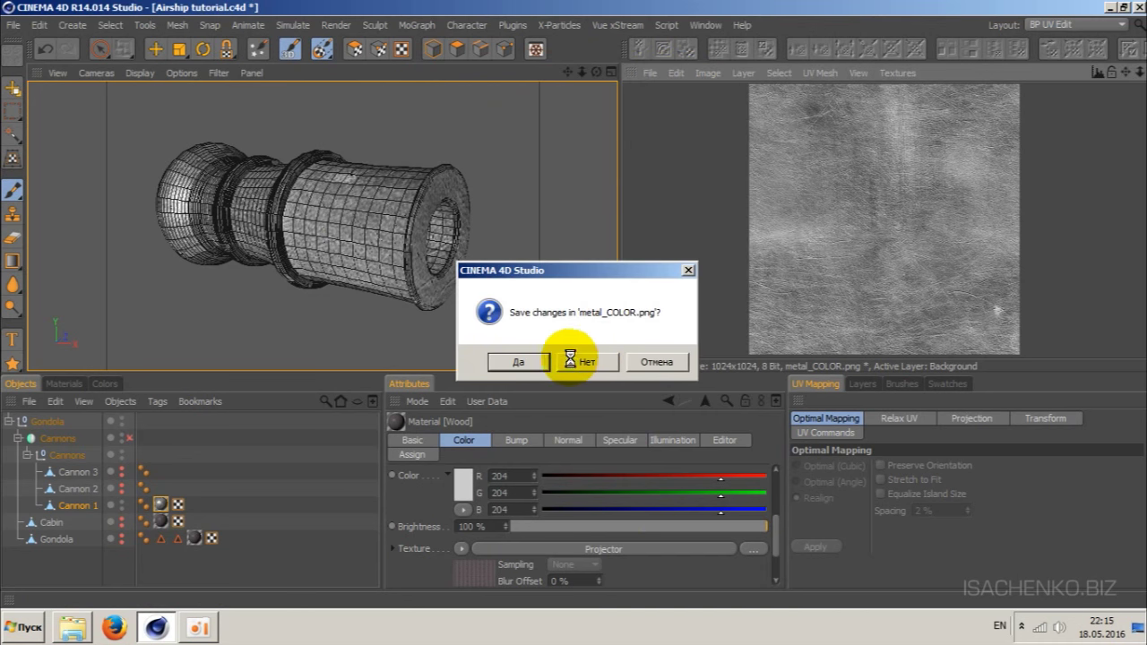
click(588, 362)
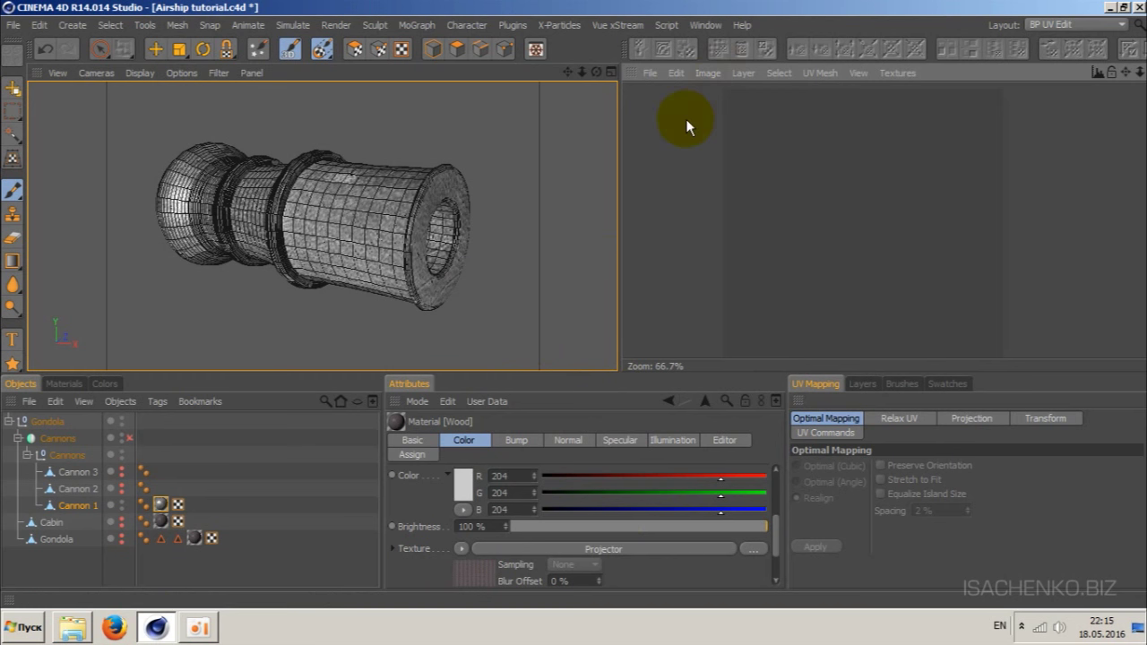
click(355, 49)
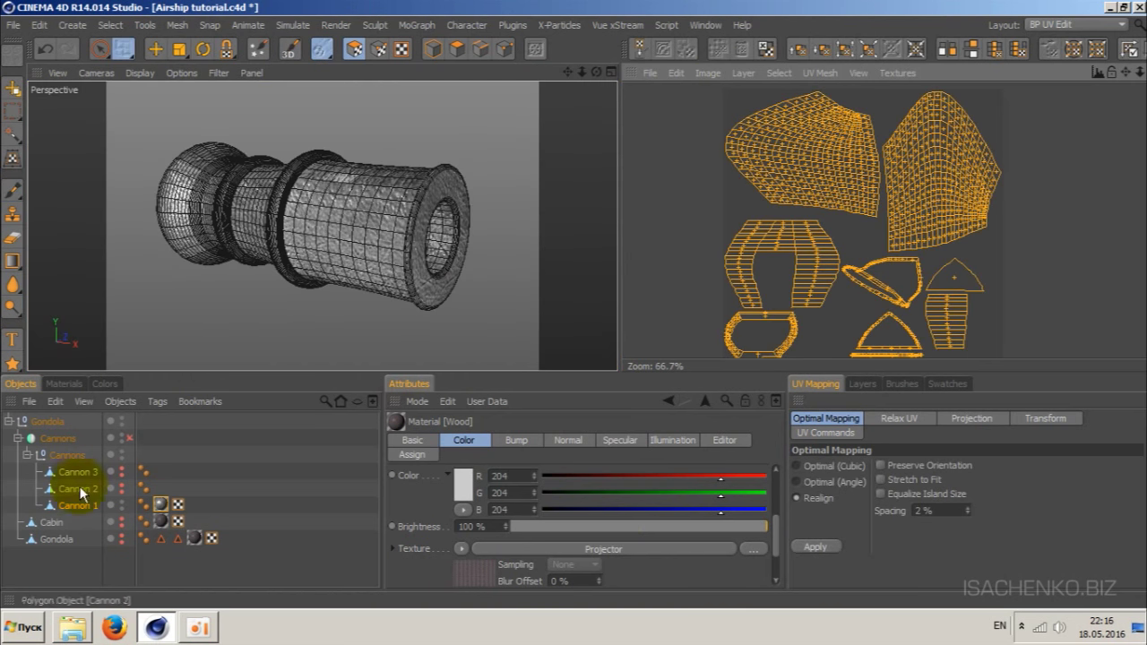
click(173, 505)
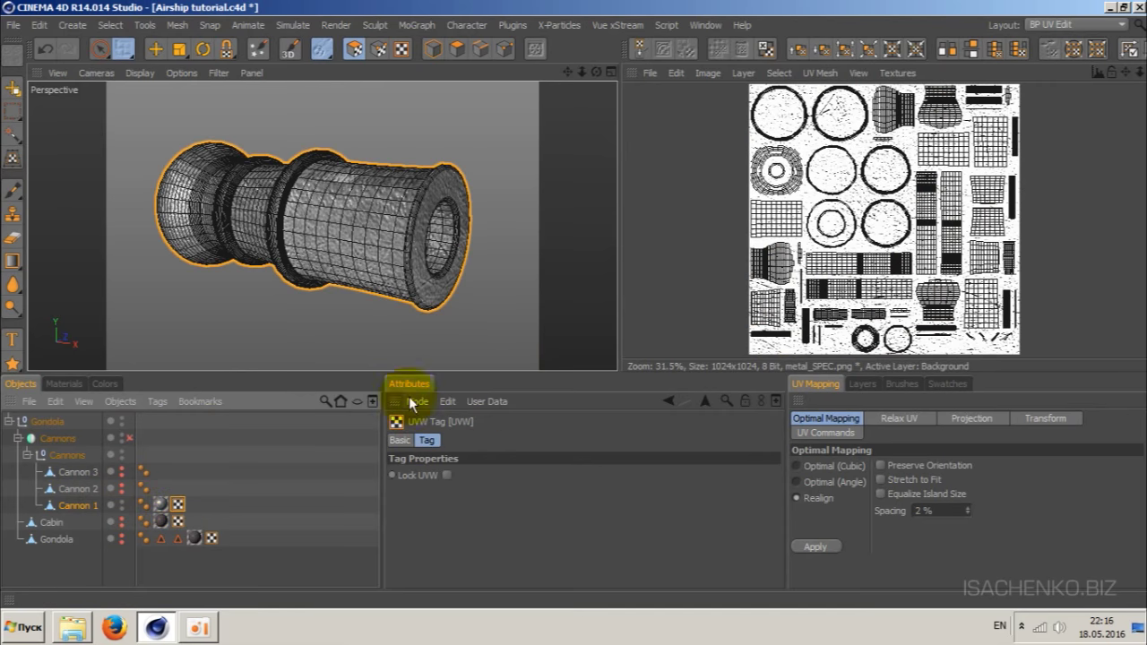
scroll(931, 212, down, 1)
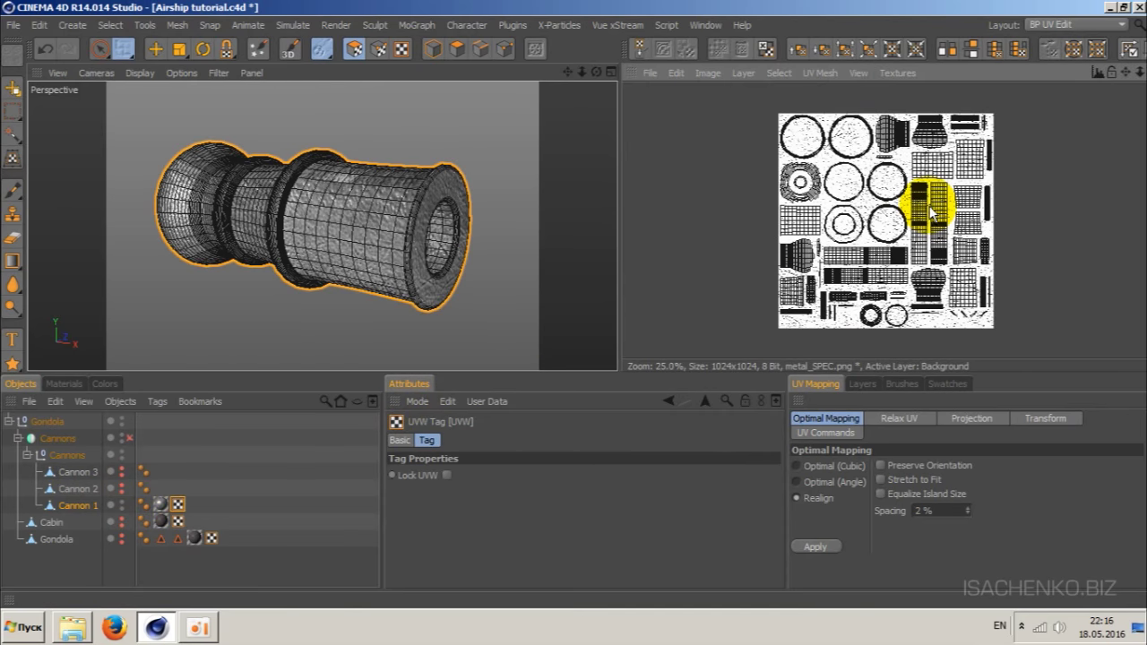
- Close the metal_SPEC.png texture, answering its save prompt
click(652, 75)
click(682, 182)
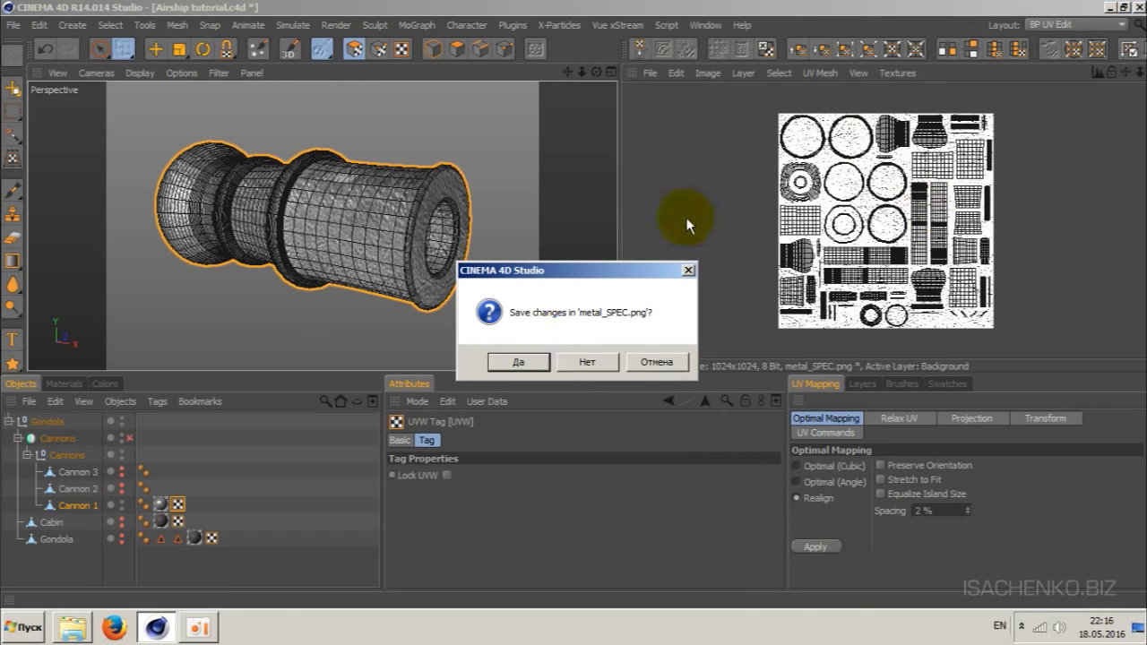
click(520, 364)
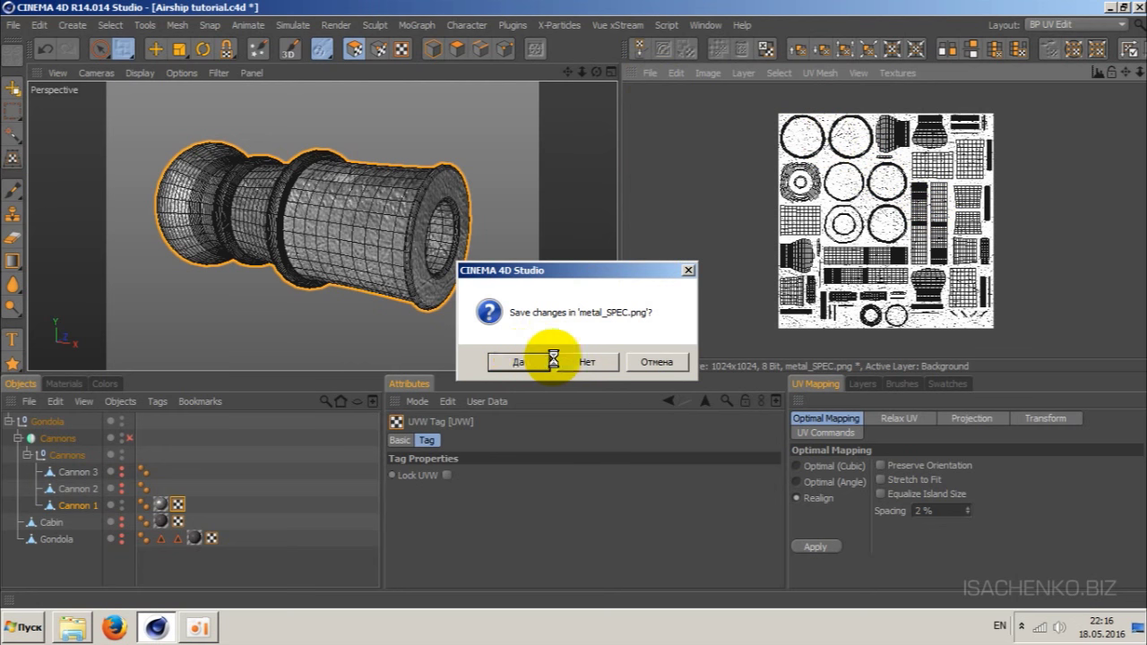
click(178, 504)
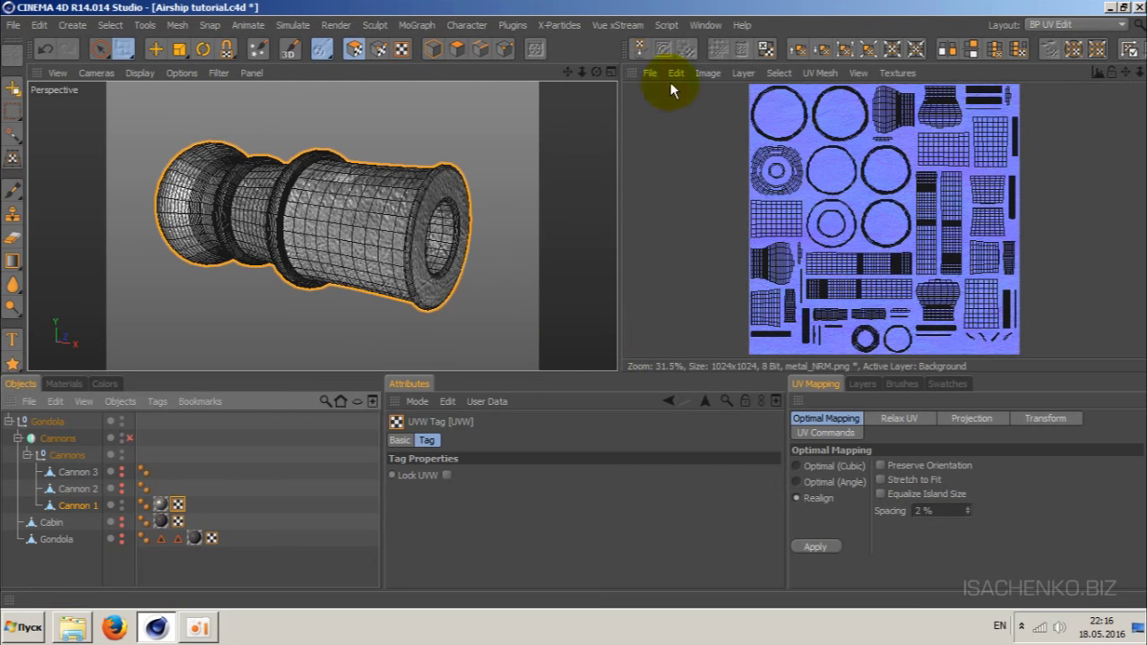
- Close metal_NRM.png so only Cannon 1's UV layout remains
click(650, 72)
click(684, 165)
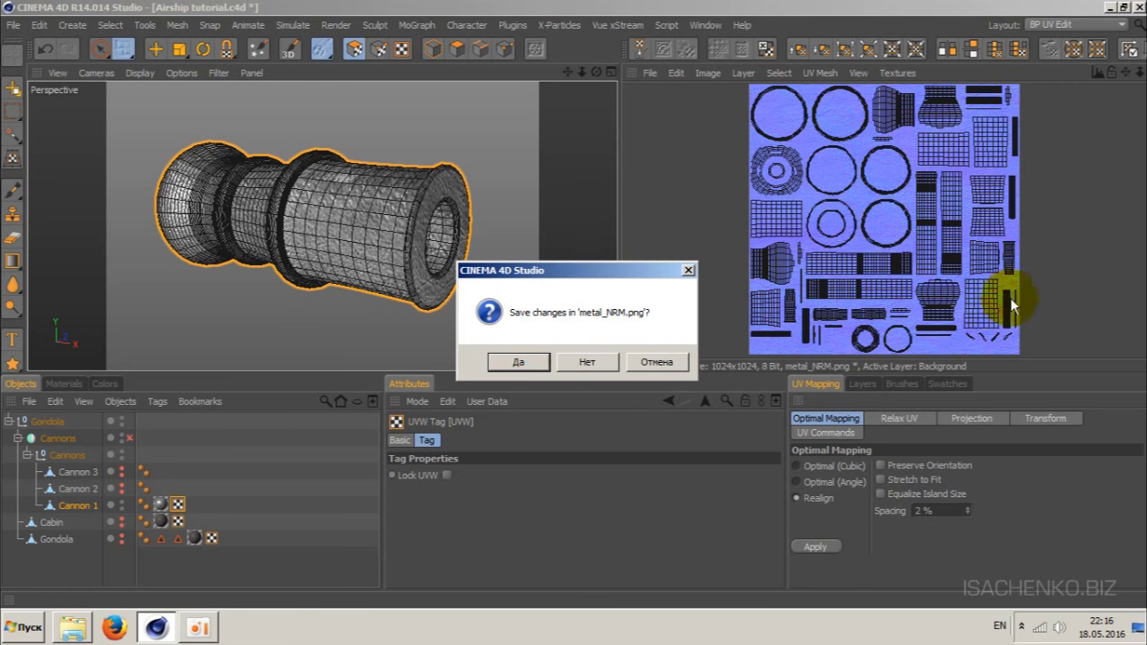
click(520, 362)
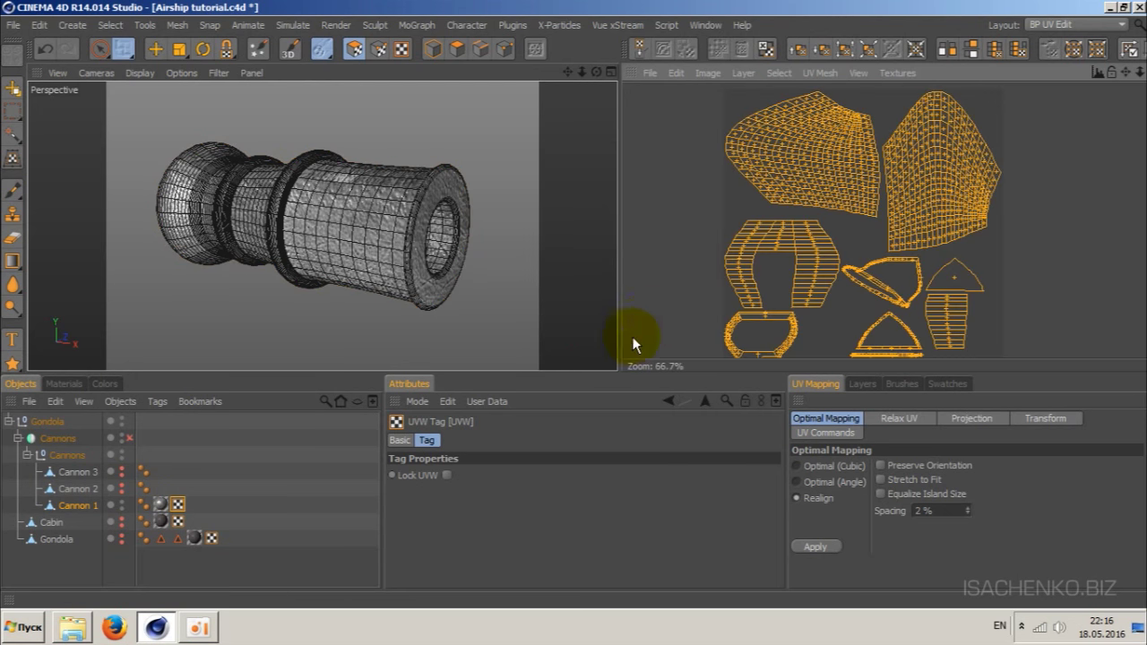
click(183, 507)
scroll(818, 254, up, 1)
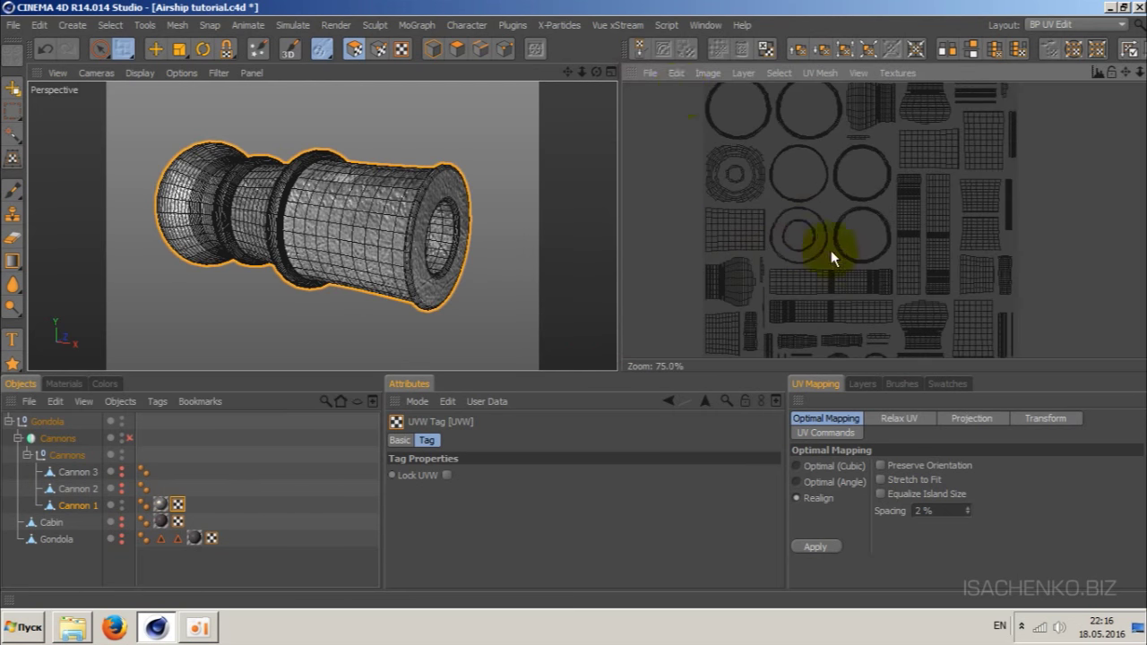
click(649, 74)
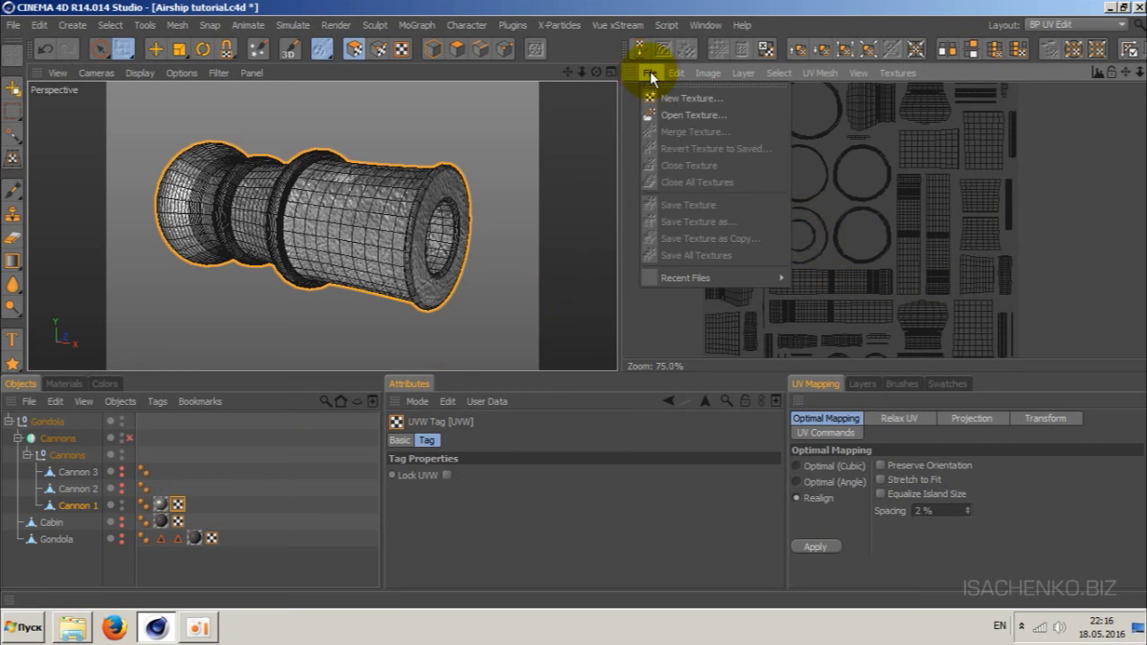
click(652, 73)
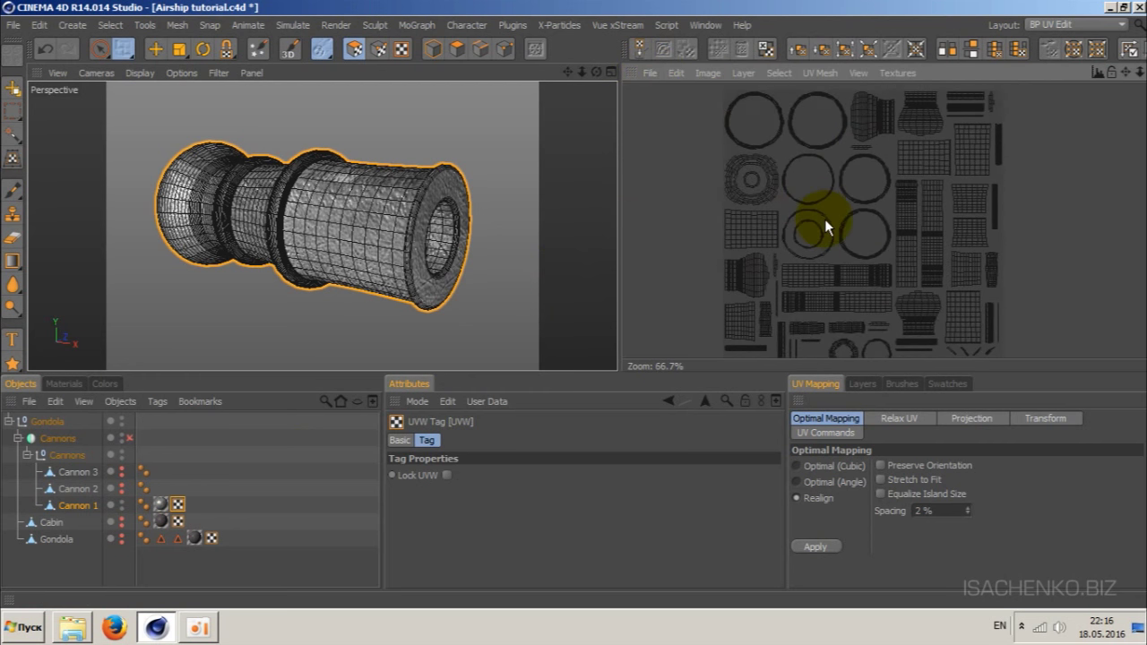
scroll(828, 219, down, 1)
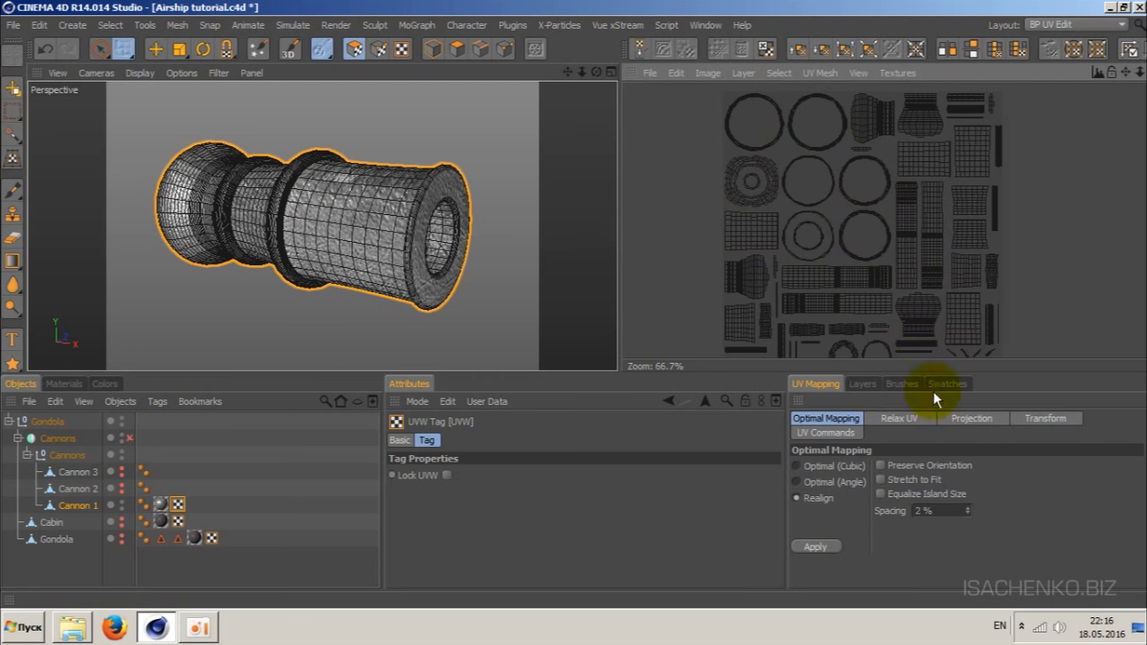
- Re-project Cannon 1's UVs with Frontal projection, relax them, and repack the islands with Optimal Mapping
click(973, 418)
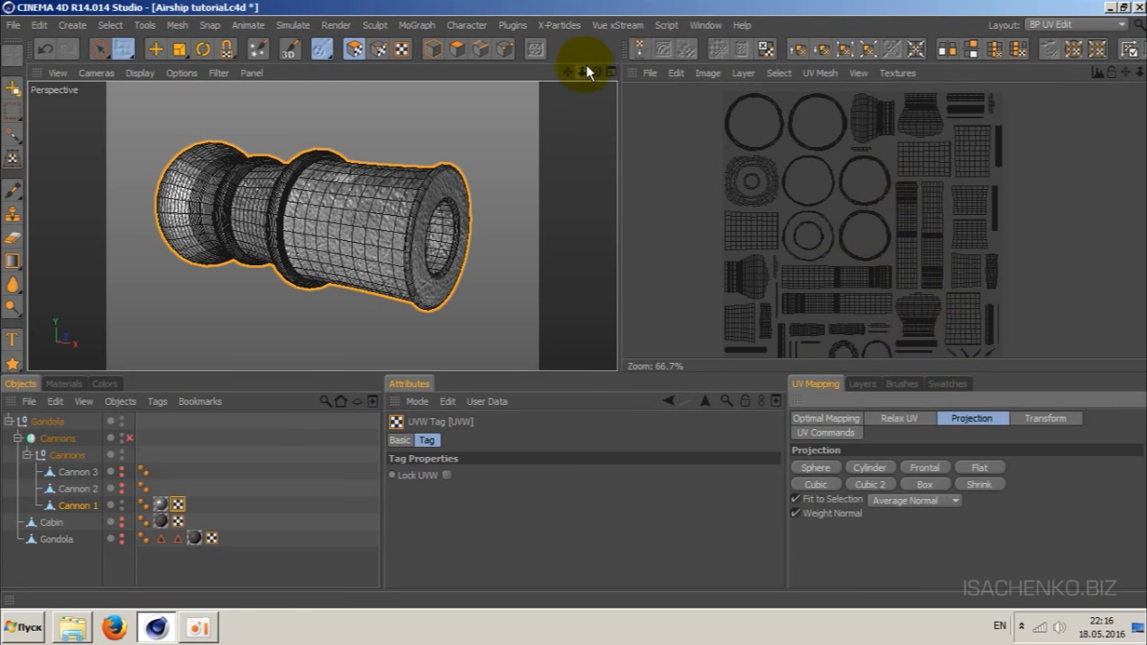
mouse_move(583, 71)
mouse_down()
mouse_move(555, 70)
mouse_move(843, 380)
mouse_up()
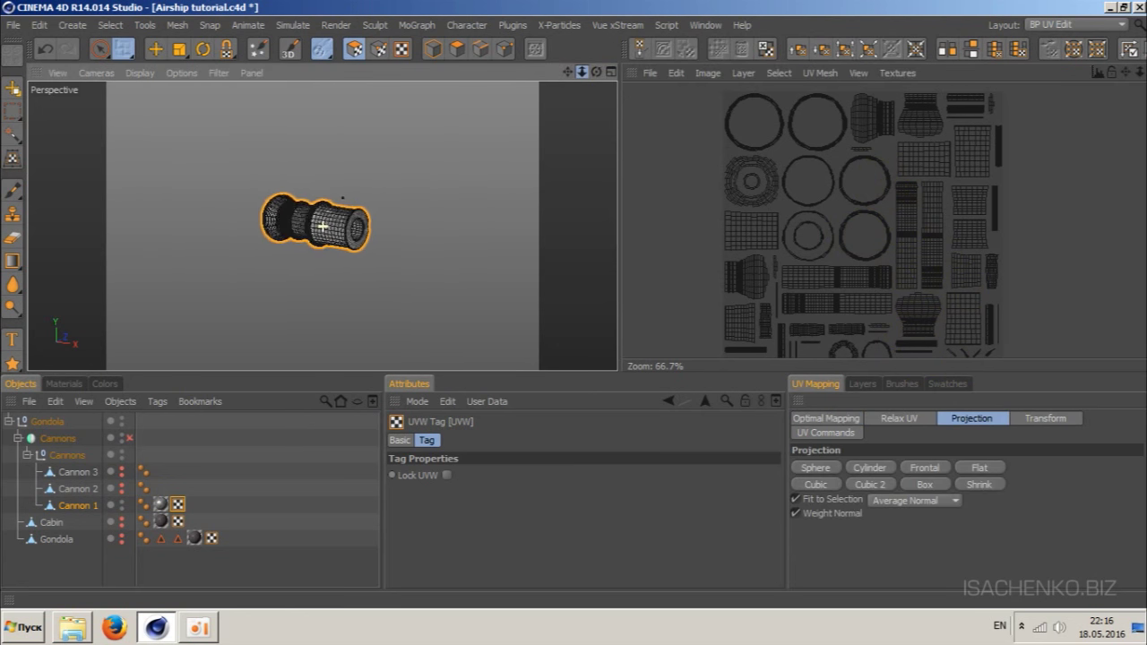
click(926, 473)
click(893, 418)
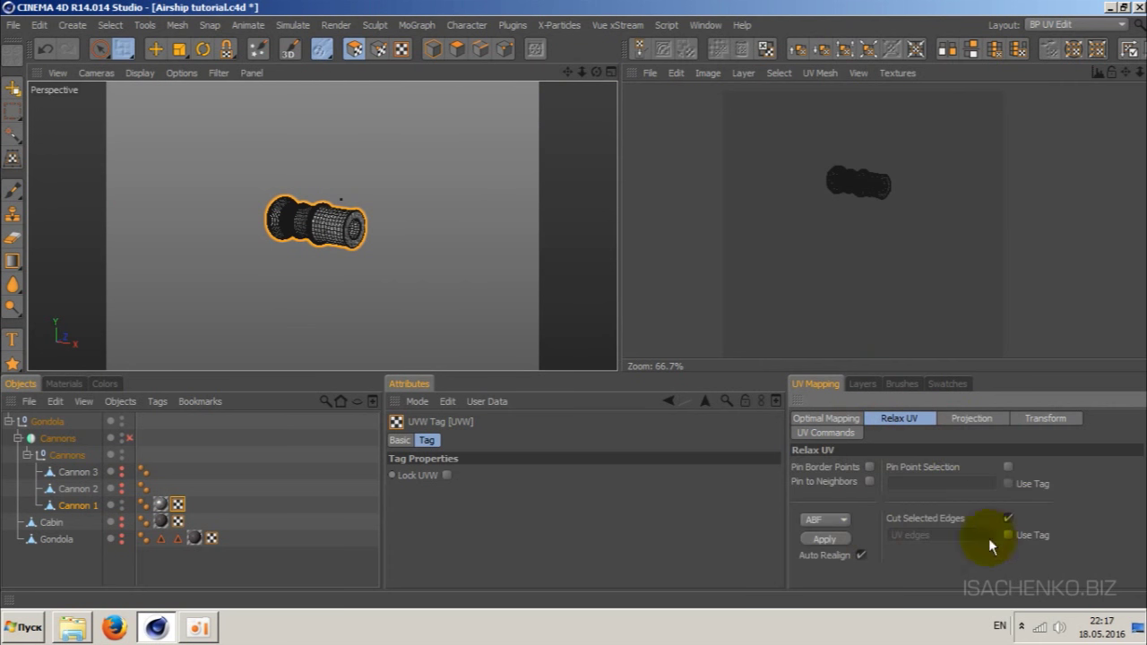
click(825, 538)
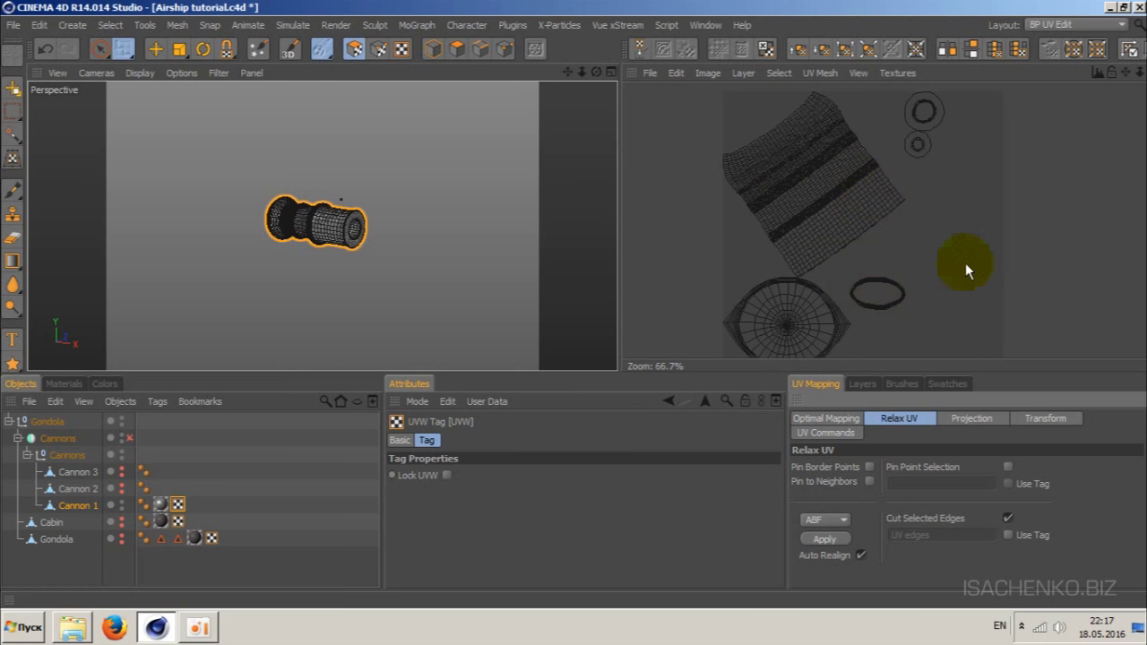
click(826, 418)
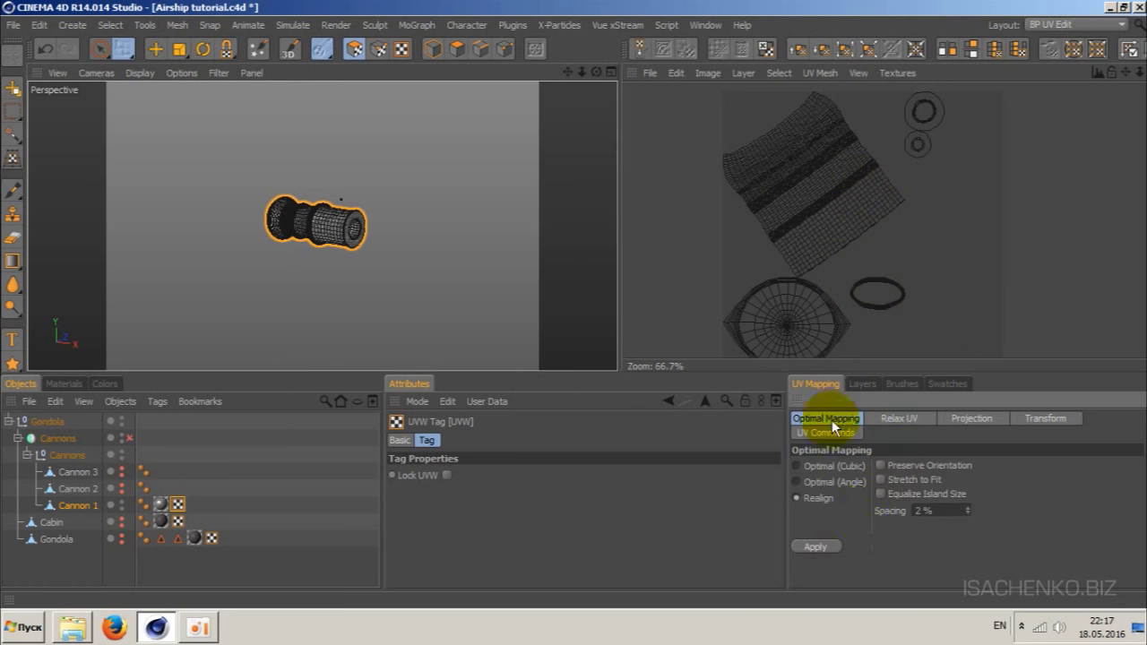
click(817, 549)
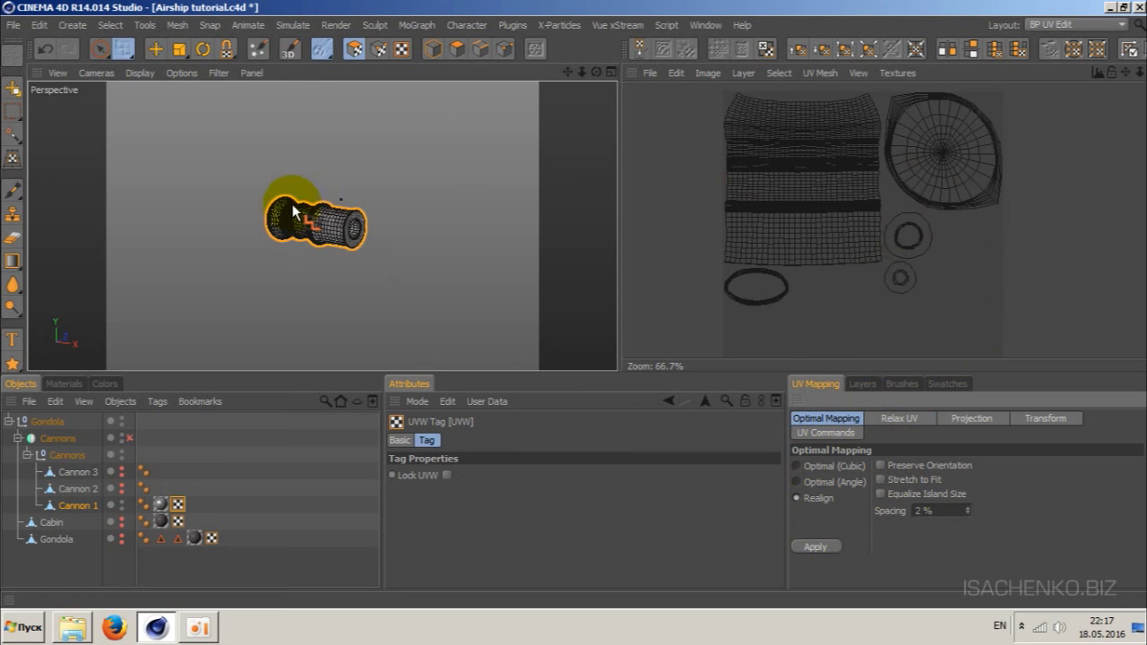
scroll(380, 229, up, 5)
scroll(379, 235, down, 3)
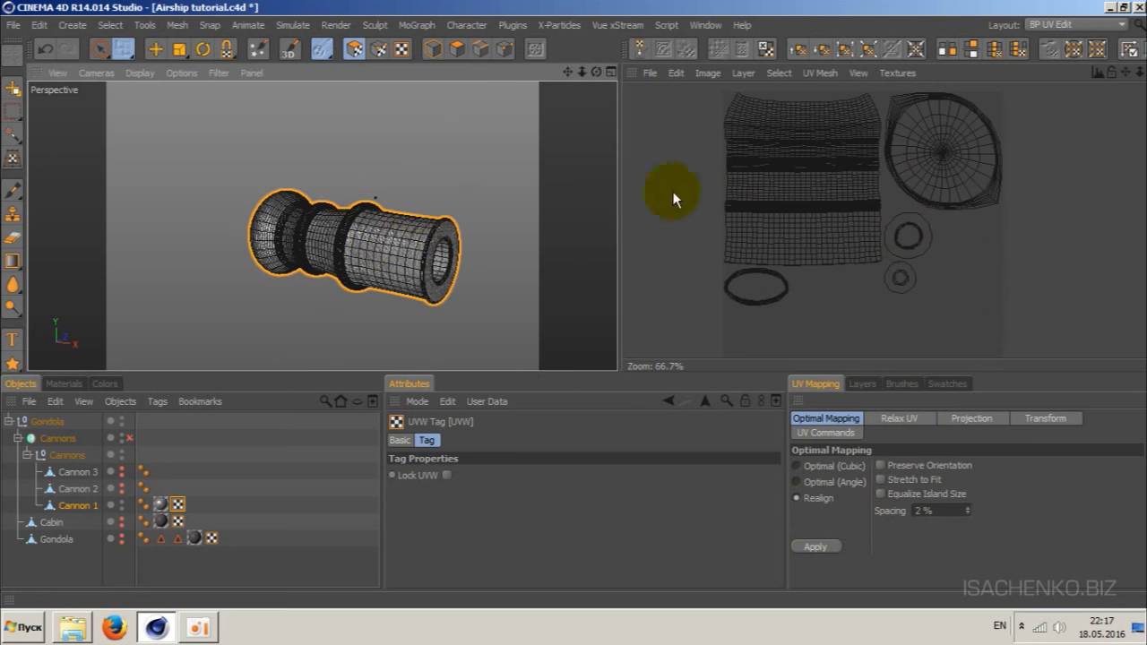
- Return to the Standard layout and render the view to preview the Metal-textured cannon
click(1099, 27)
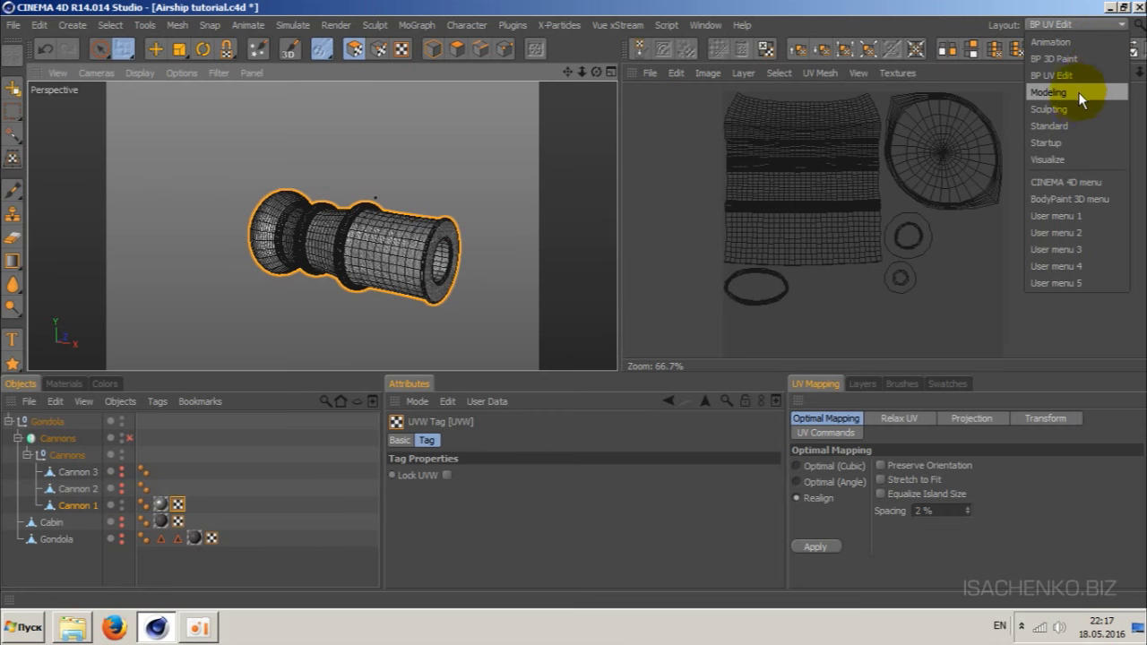
click(1076, 125)
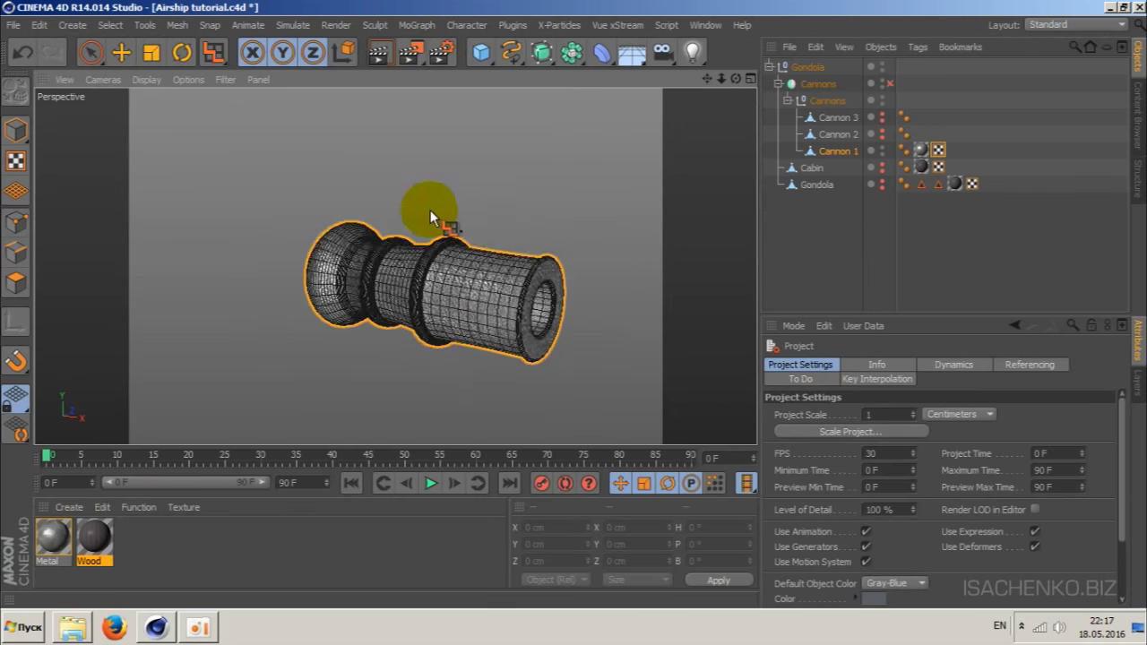
scroll(462, 321, up, 2)
scroll(474, 326, up, 2)
scroll(513, 300, down, 1)
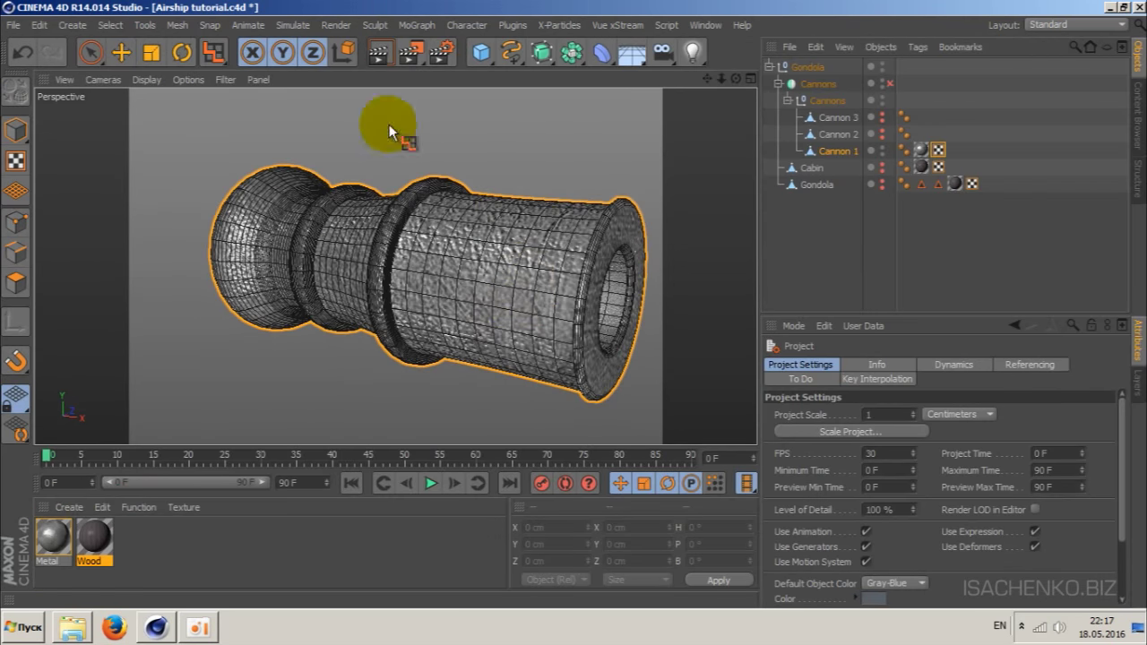
click(380, 54)
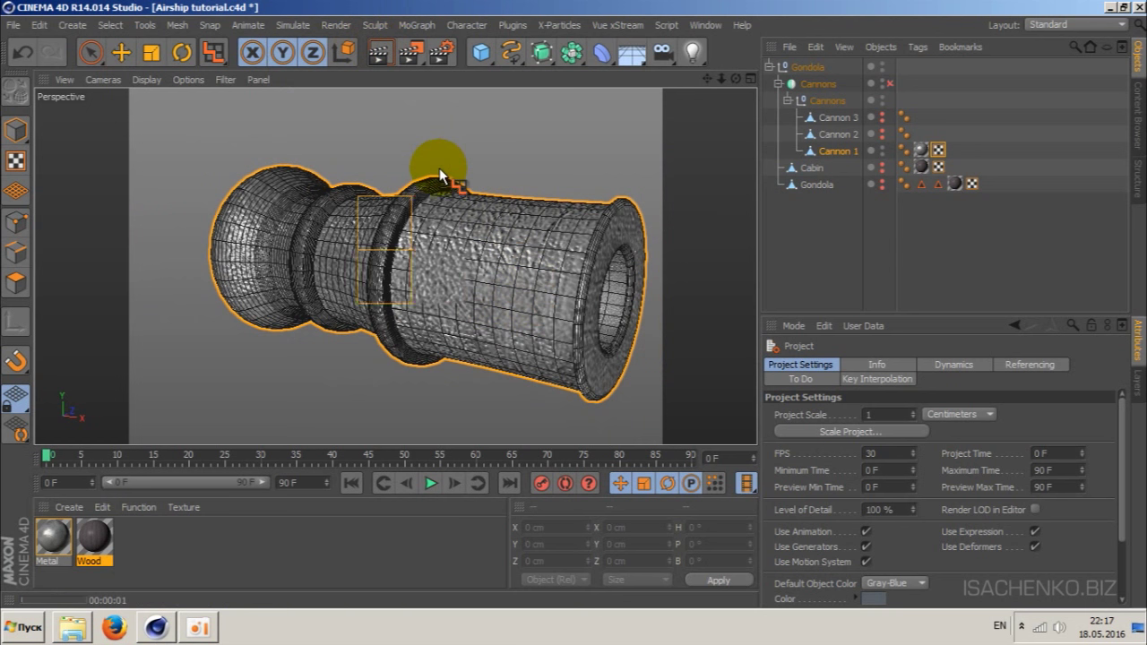
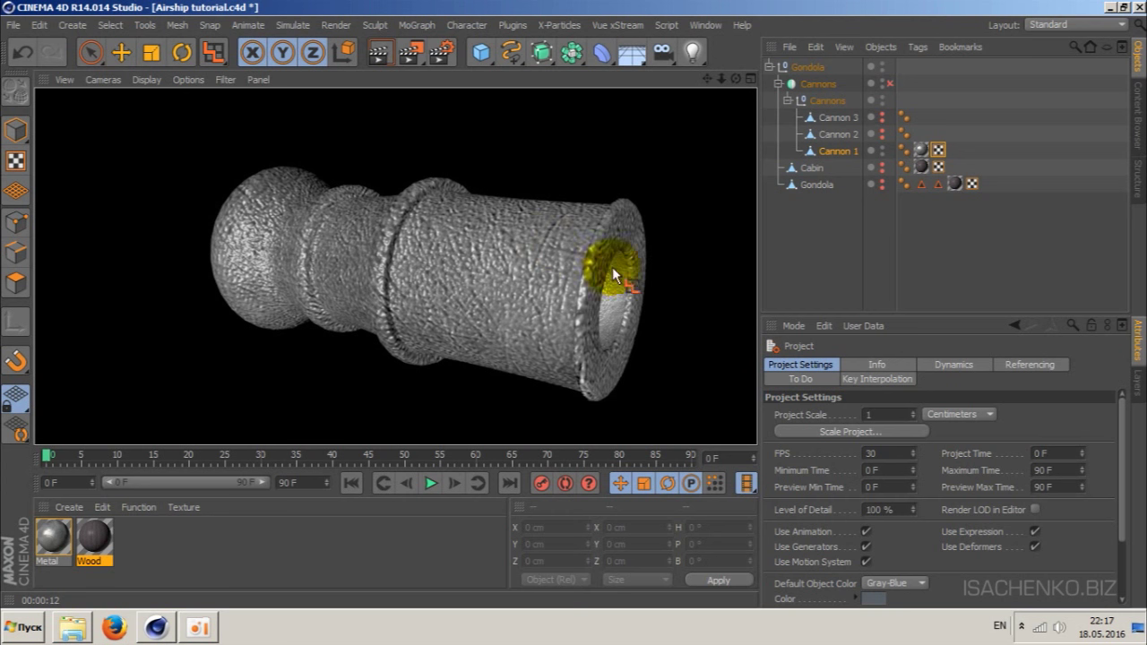
- Select Cannon 1 to clear the test render, and pan the view to shift the cannon left
click(837, 152)
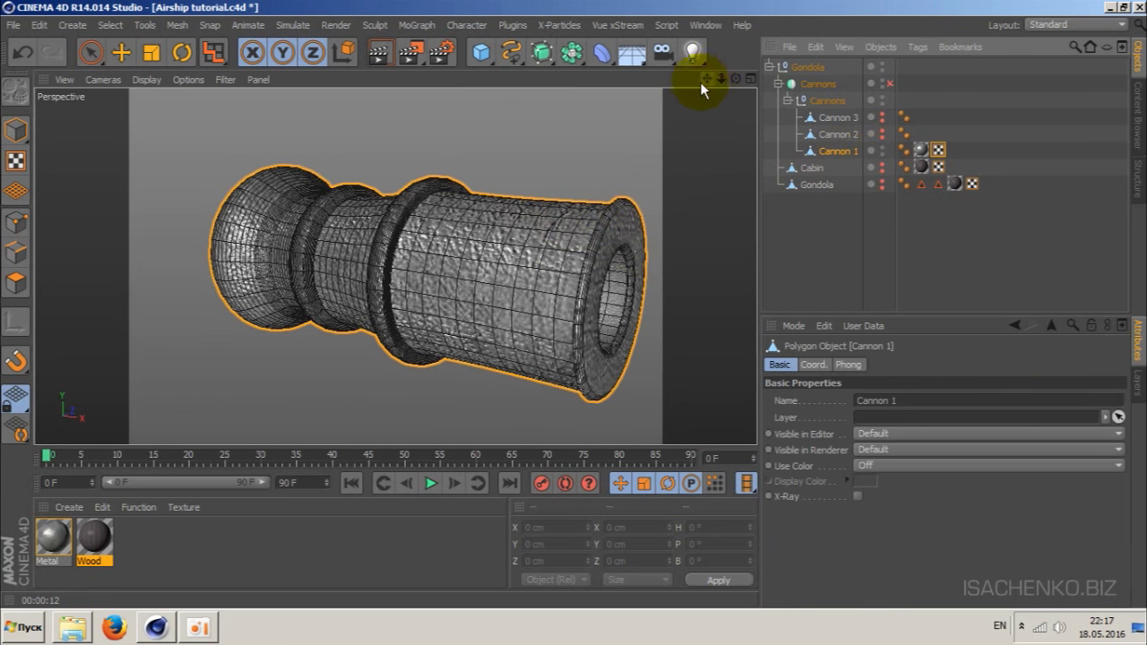
drag(700, 81, 697, 94)
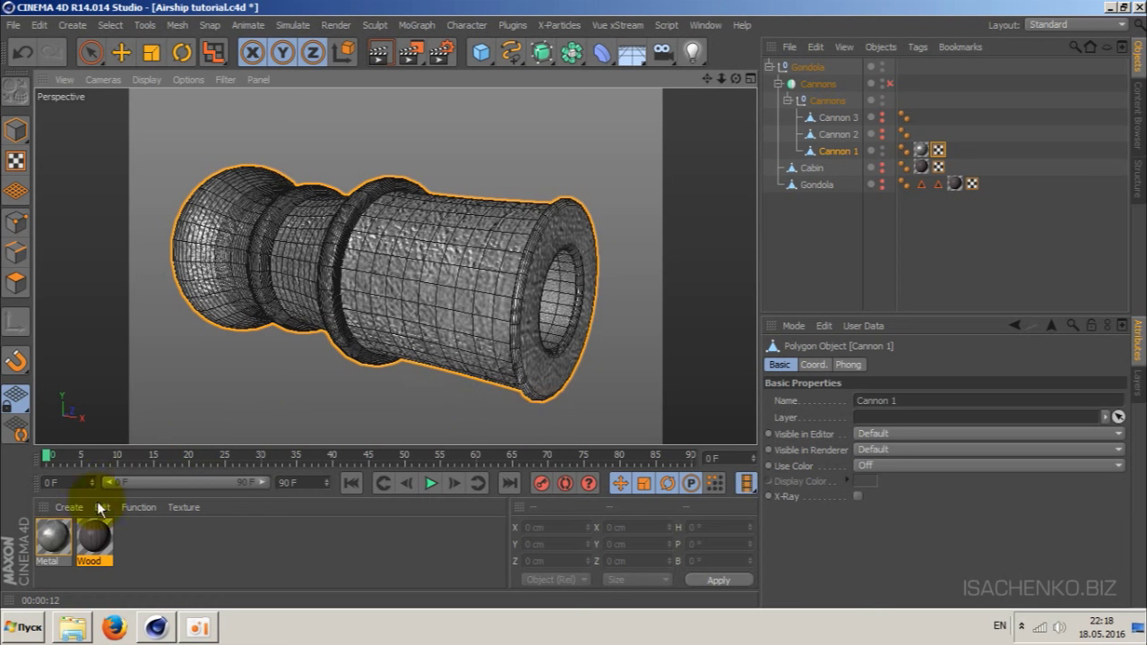
- Open the Metal material and replace its colour texture with a Projector shader
double_click(49, 538)
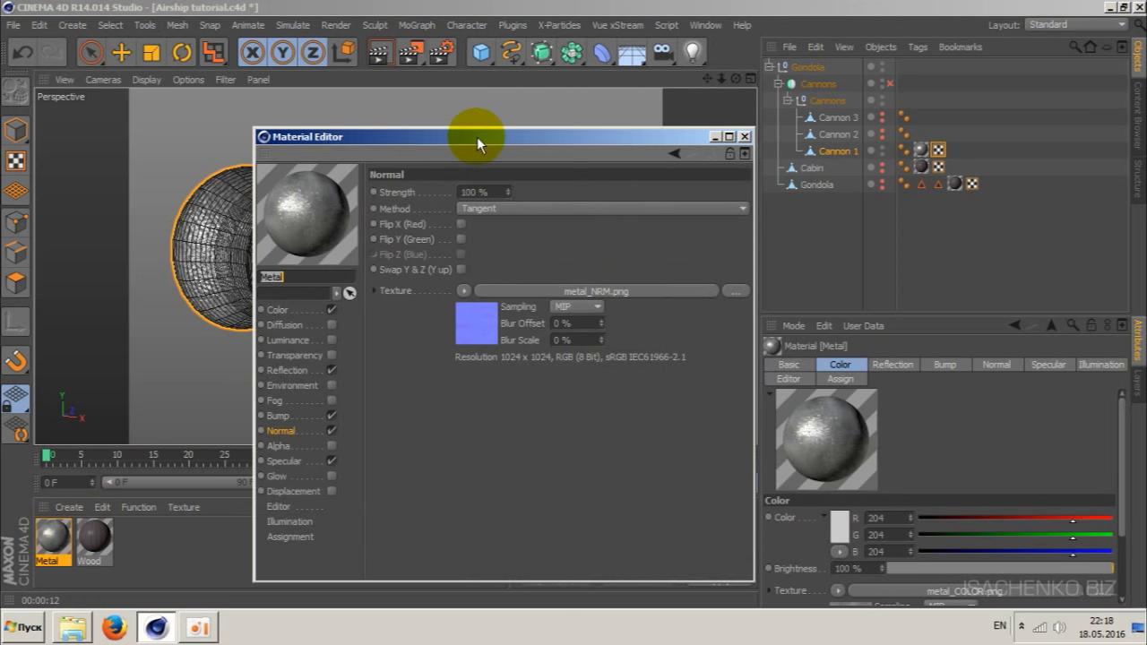
mouse_move(476, 136)
mouse_down()
mouse_move(800, 134)
mouse_move(844, 122)
mouse_up()
click(642, 296)
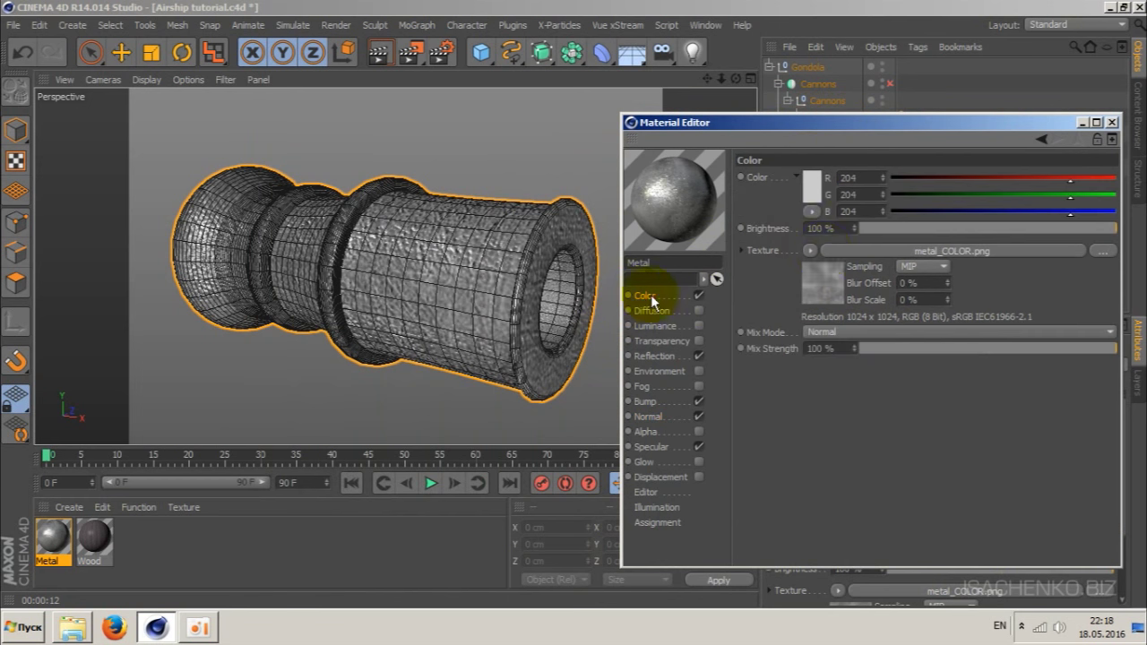
click(808, 251)
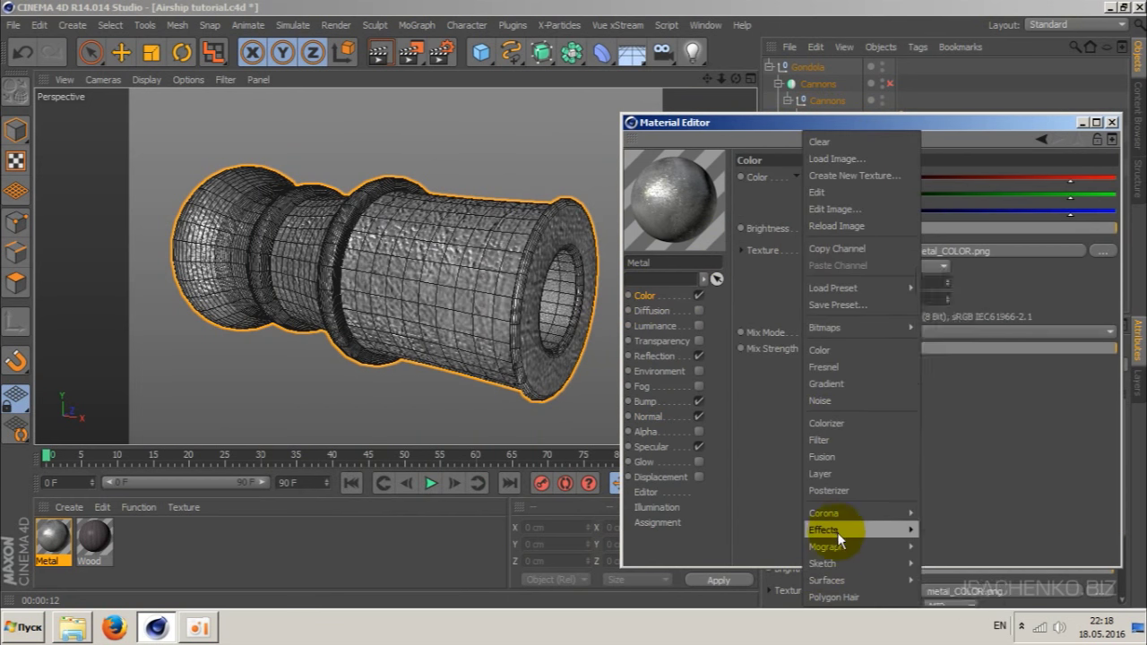
mouse_move(823, 530)
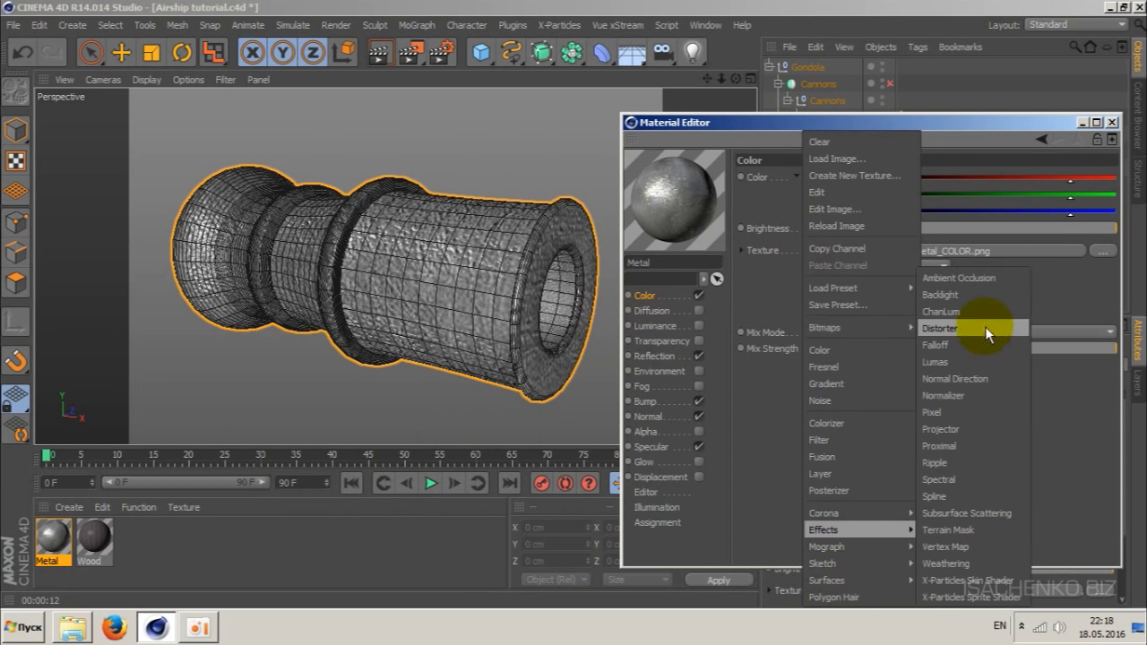
click(976, 428)
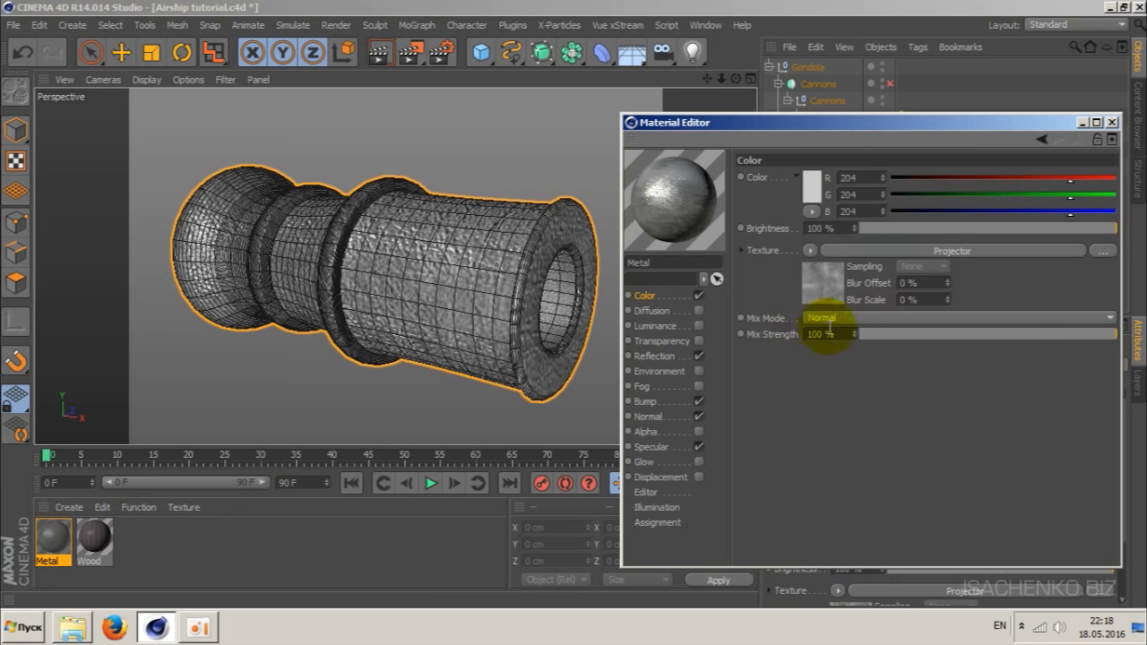
click(945, 251)
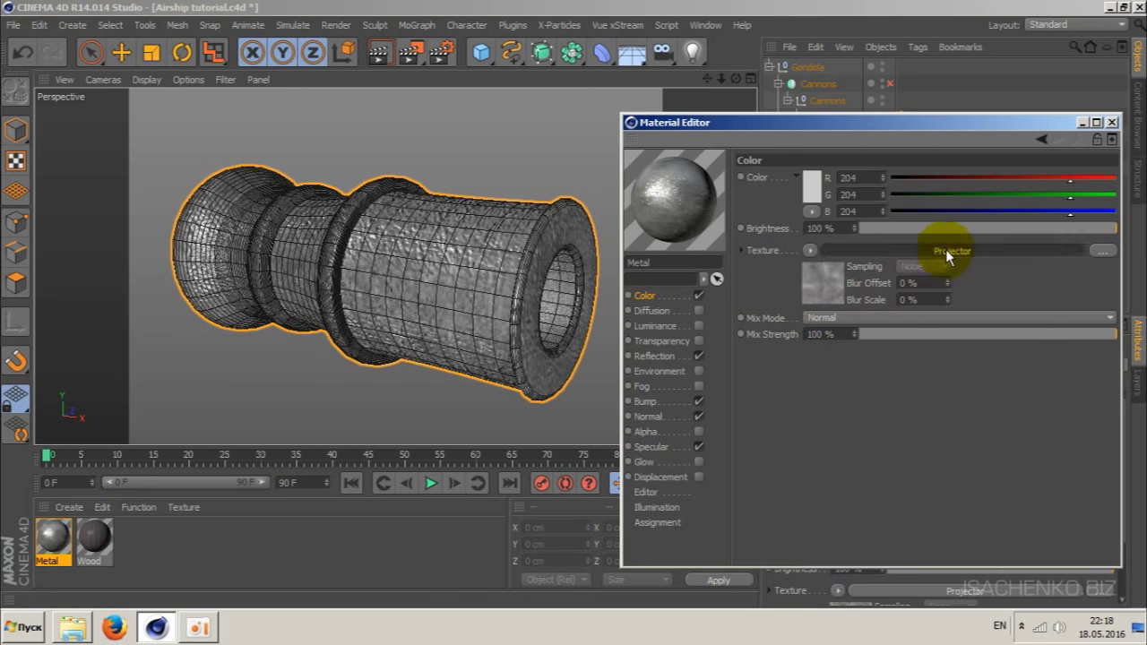
- Tile the colour Projector 10 by 10 and set its projection to UVW Mapping
double_click(815, 462)
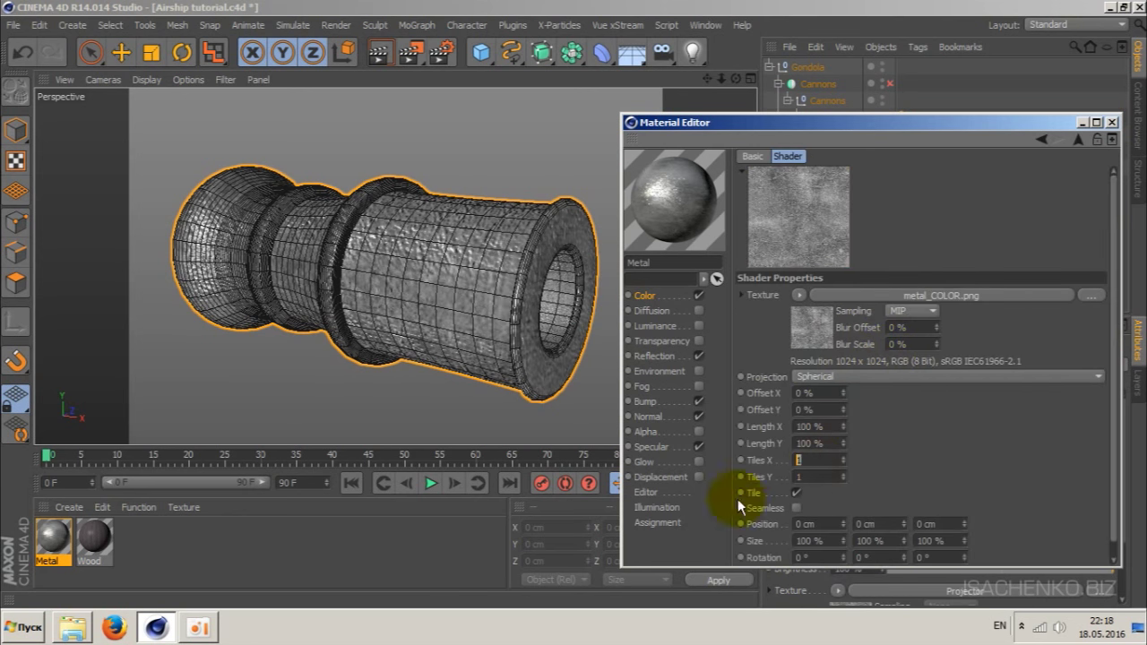
text(10)
key(Tab)
text(10)
key(Return)
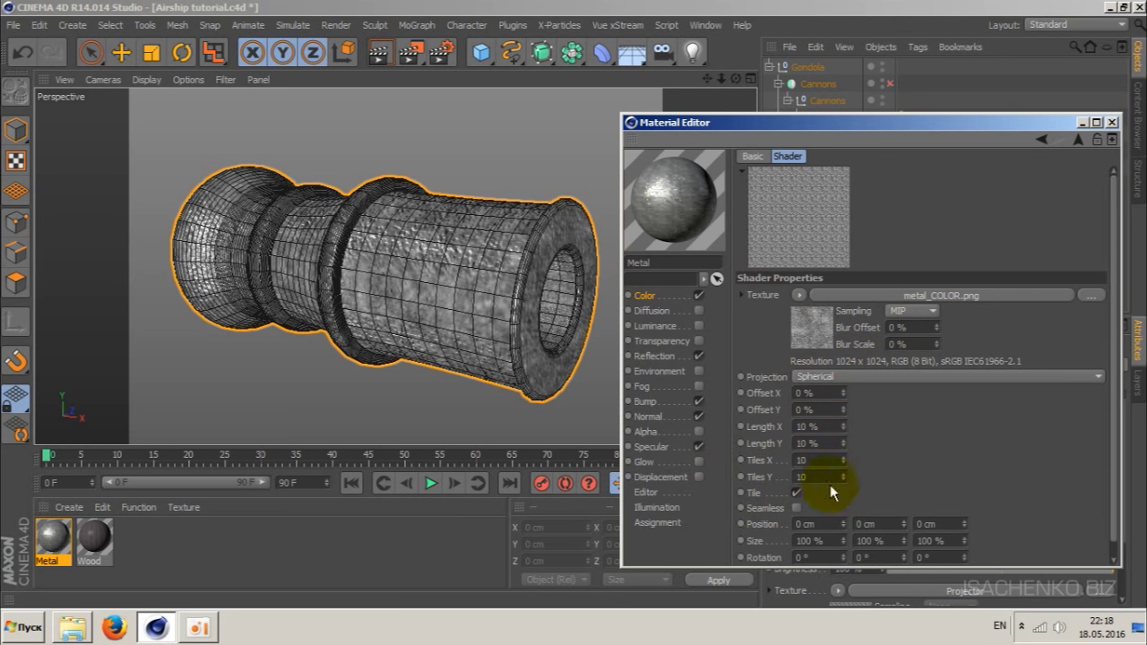
click(875, 378)
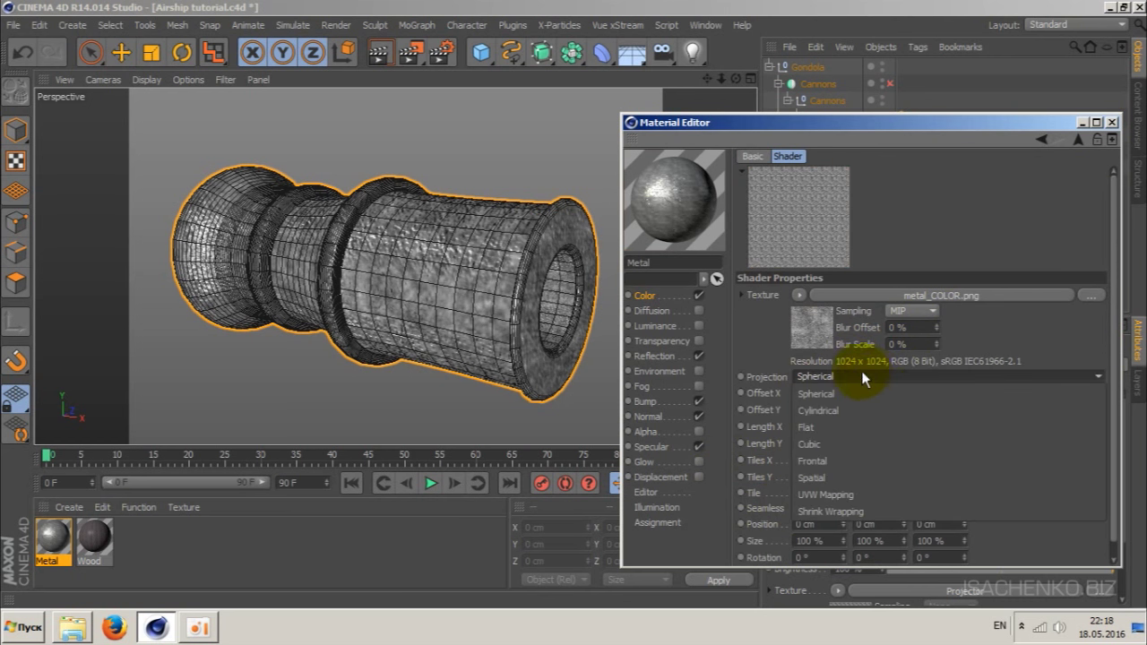
click(862, 495)
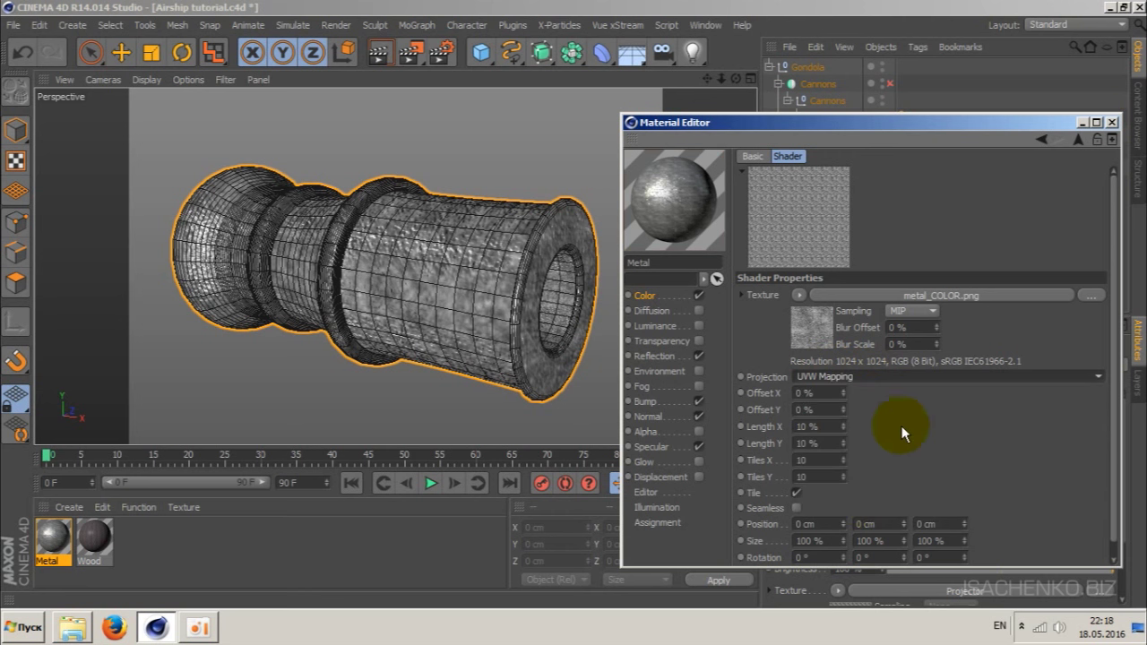
click(646, 401)
click(802, 214)
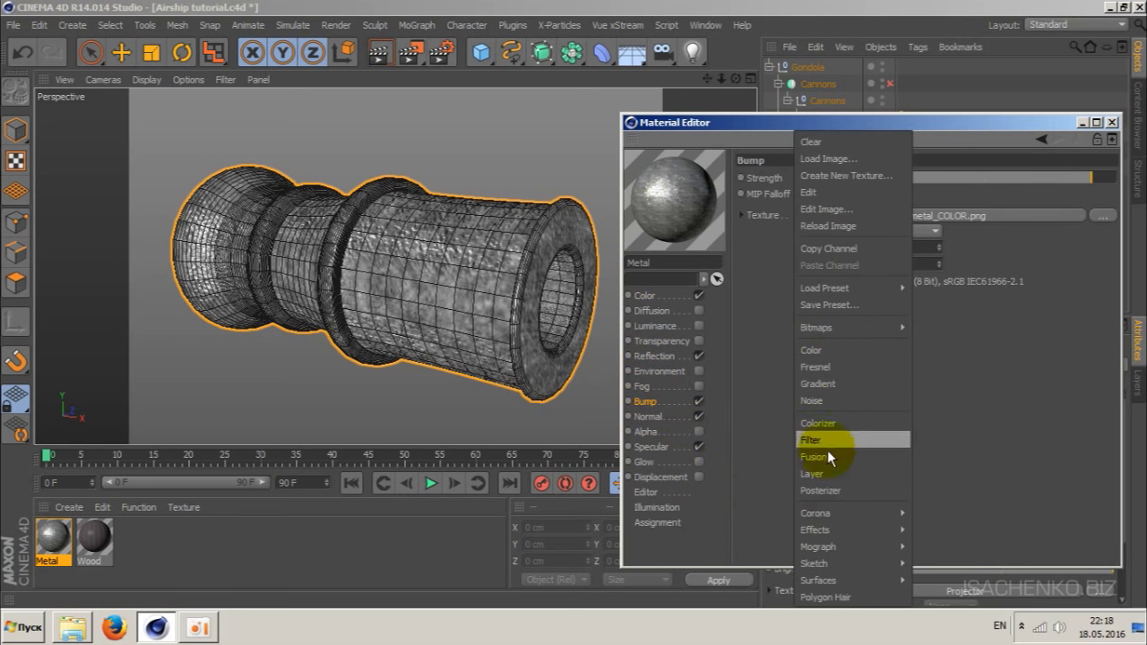
mouse_move(815, 530)
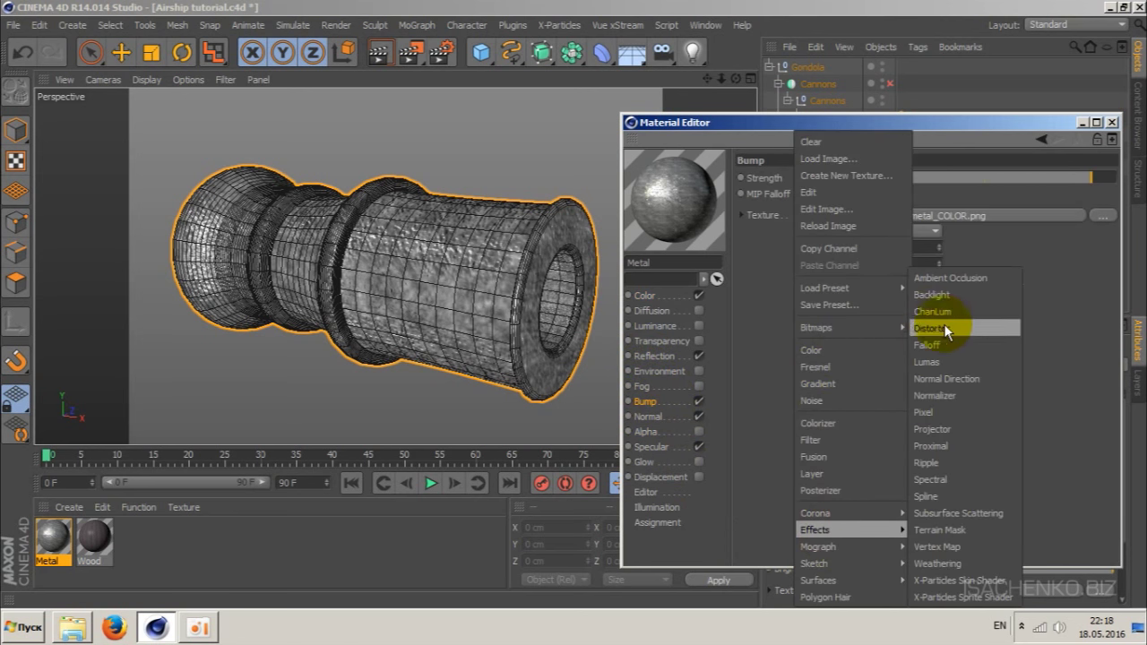
- Wrap the bump texture in a Projector shader with UVW Mapping, tiled 10 by 10
click(956, 429)
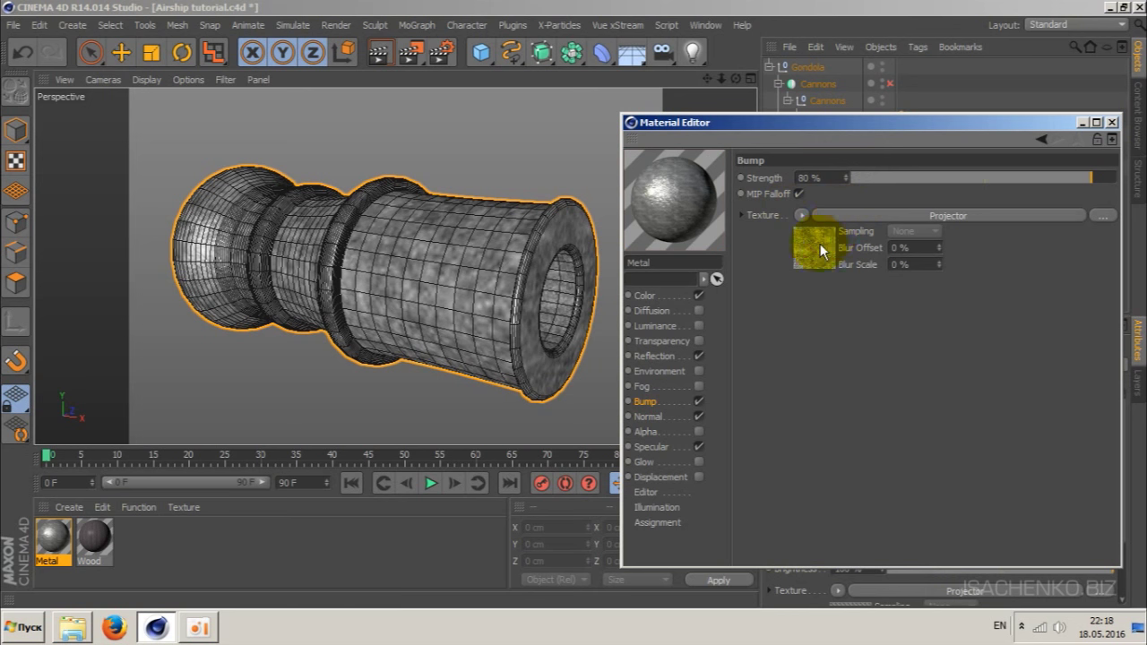
click(820, 243)
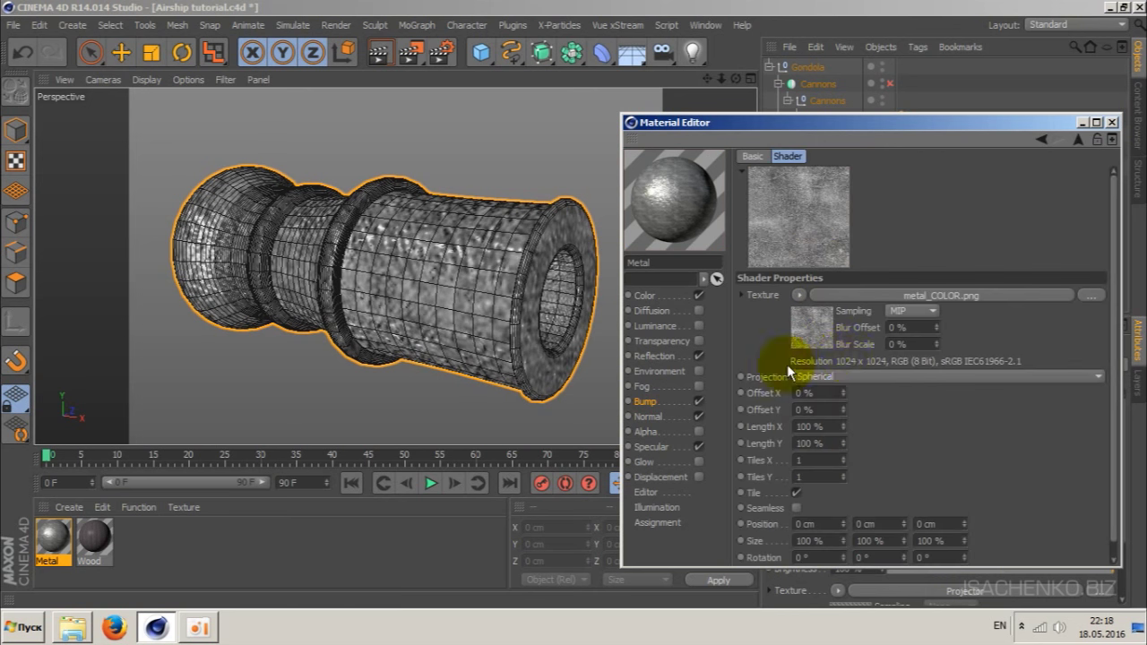
click(839, 377)
click(827, 495)
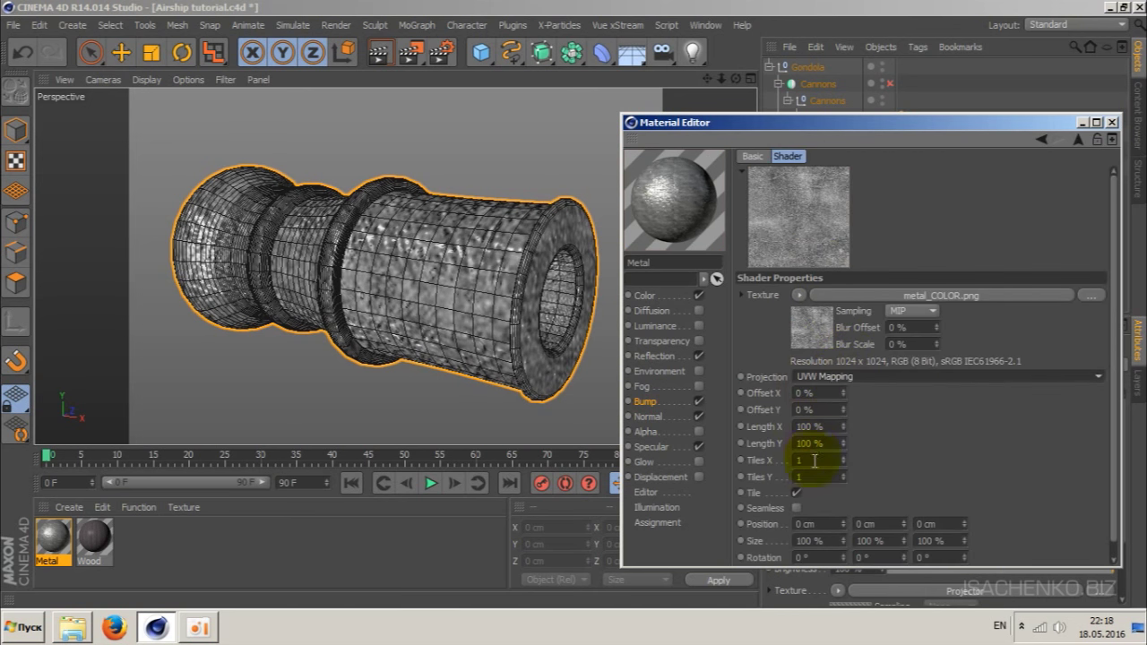
text(10)
key(Tab)
text(10)
key(Return)
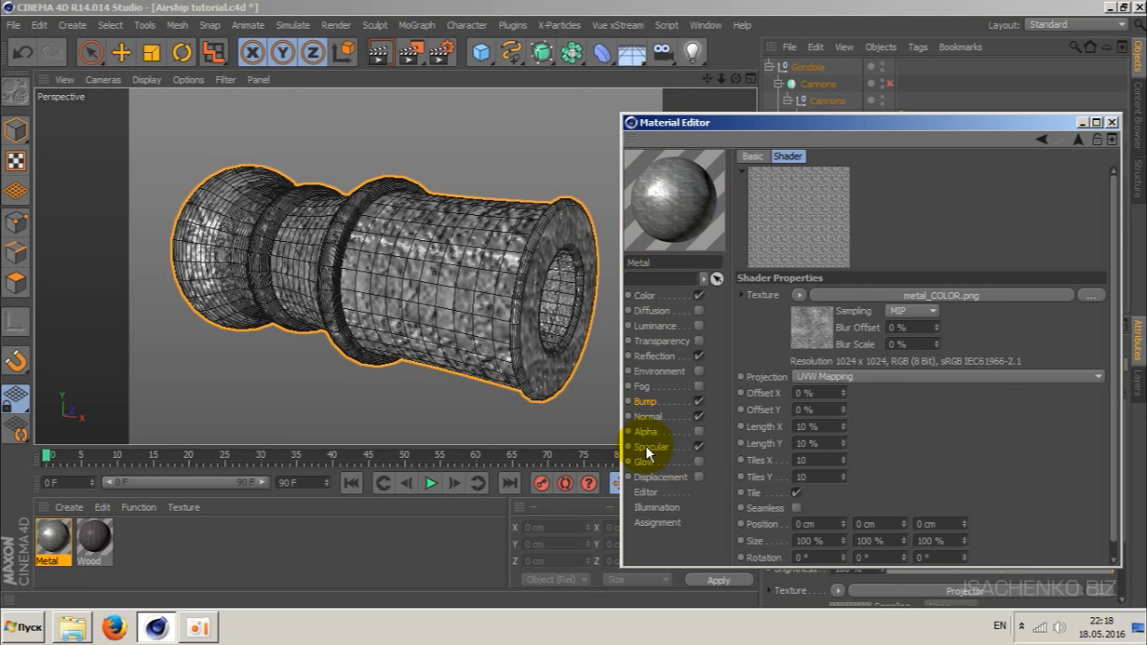
- Put the metal_NRM.png normal texture in a UVW-mapped Projector shader tiled 10 by 10
click(648, 417)
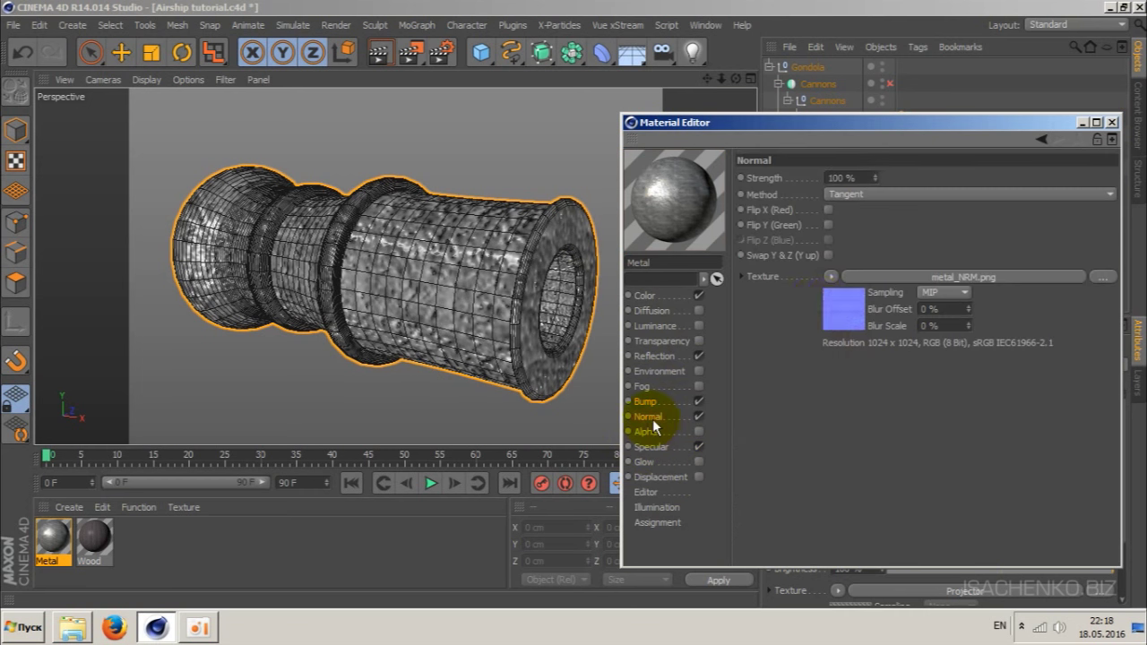
click(833, 279)
mouse_move(845, 530)
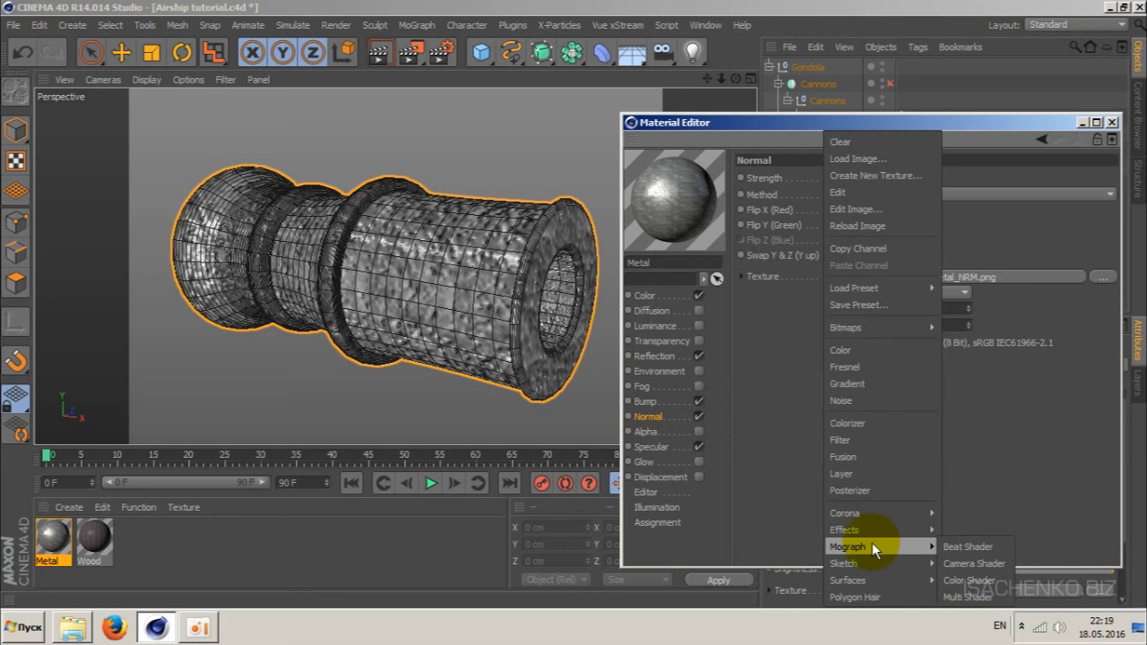
mouse_move(880, 530)
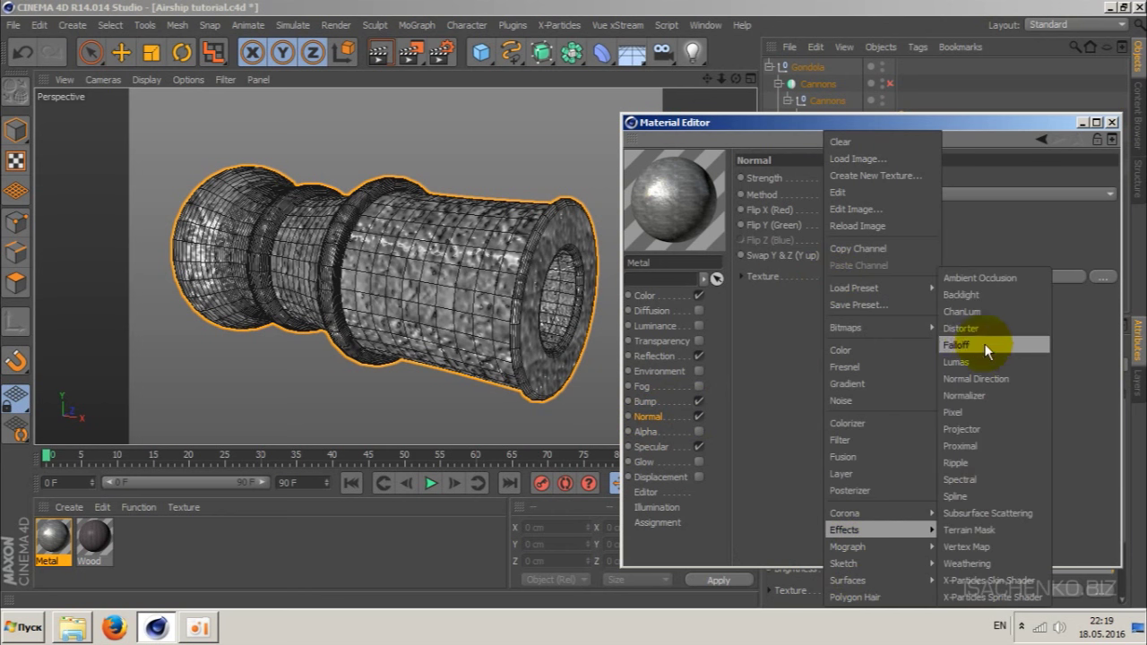
click(978, 427)
click(928, 274)
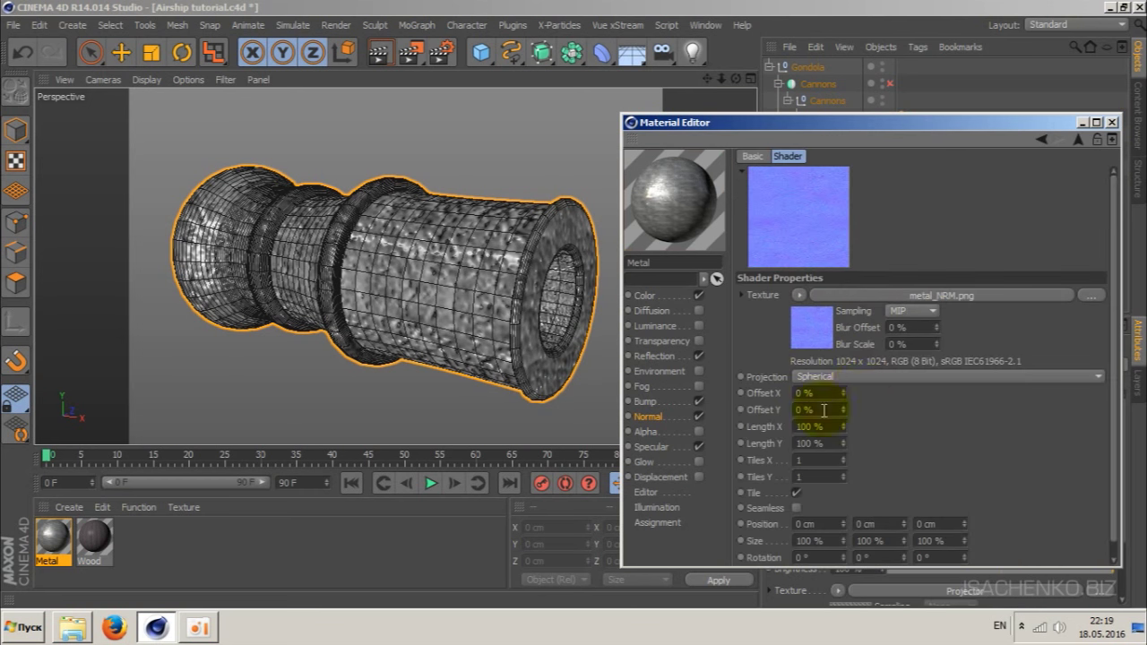
click(873, 376)
click(855, 494)
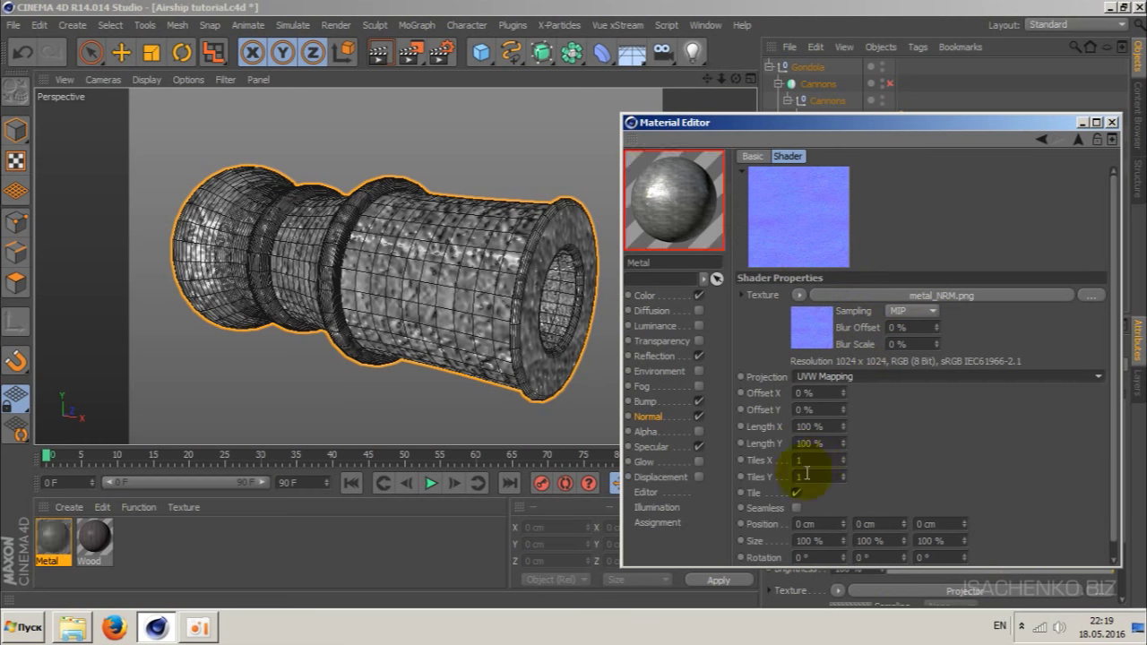
click(822, 459)
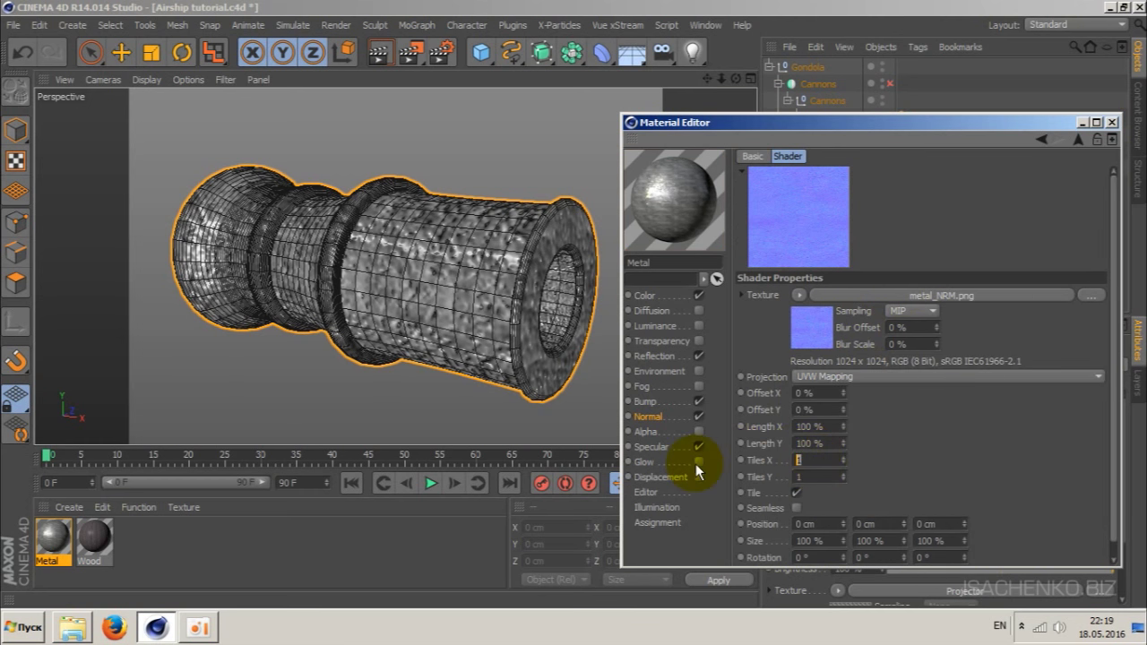
text(10)
key(Return)
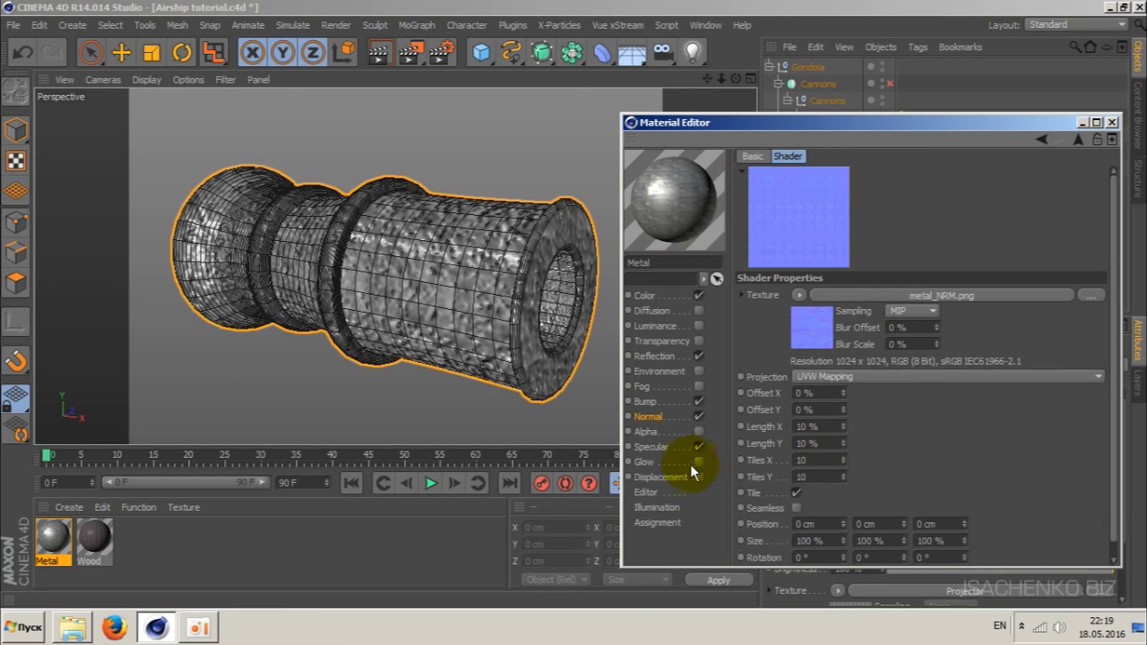
click(649, 446)
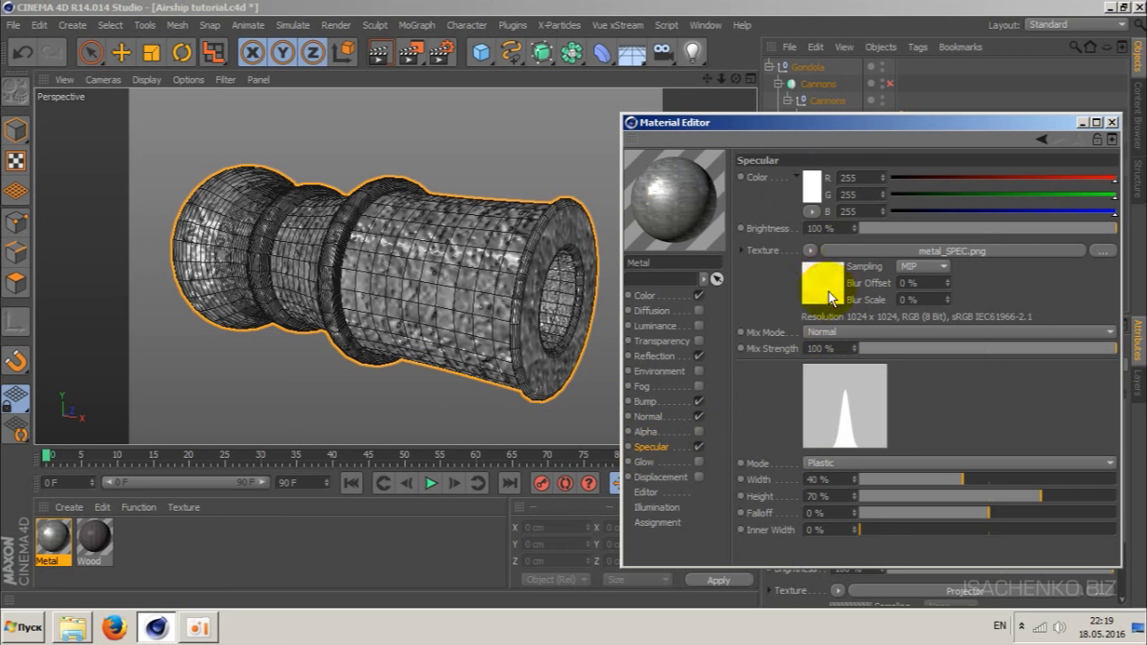
- Wrap metal_SPEC.png in a UVW-mapped Projector tiled 10 by 10, then close the Material Editor
click(810, 250)
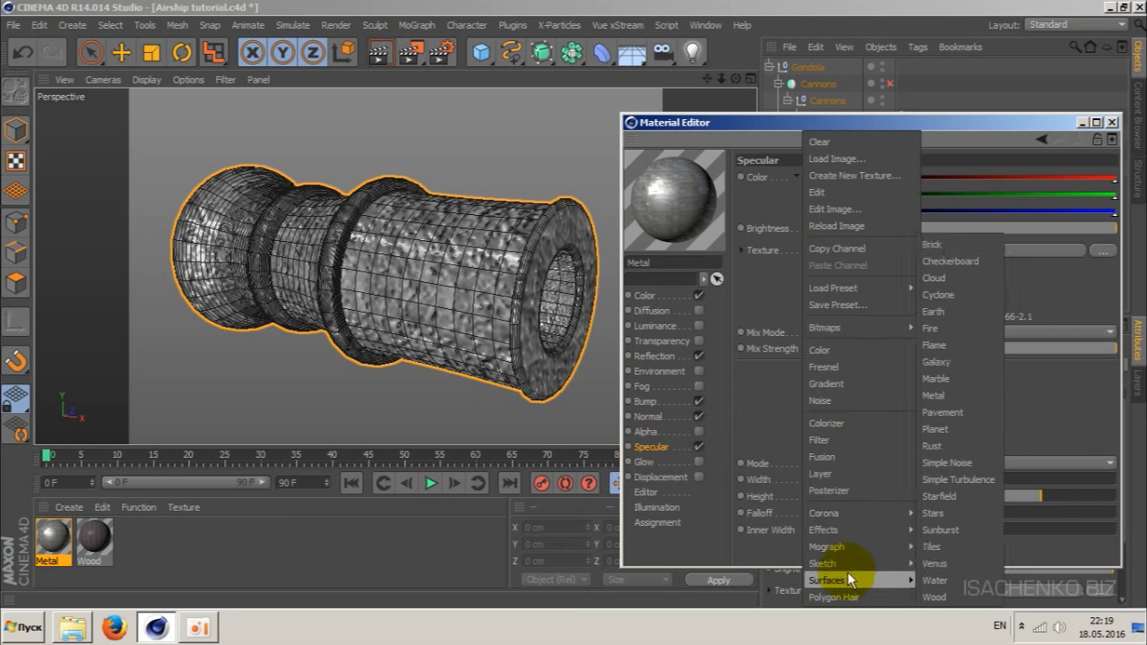
mouse_move(824, 529)
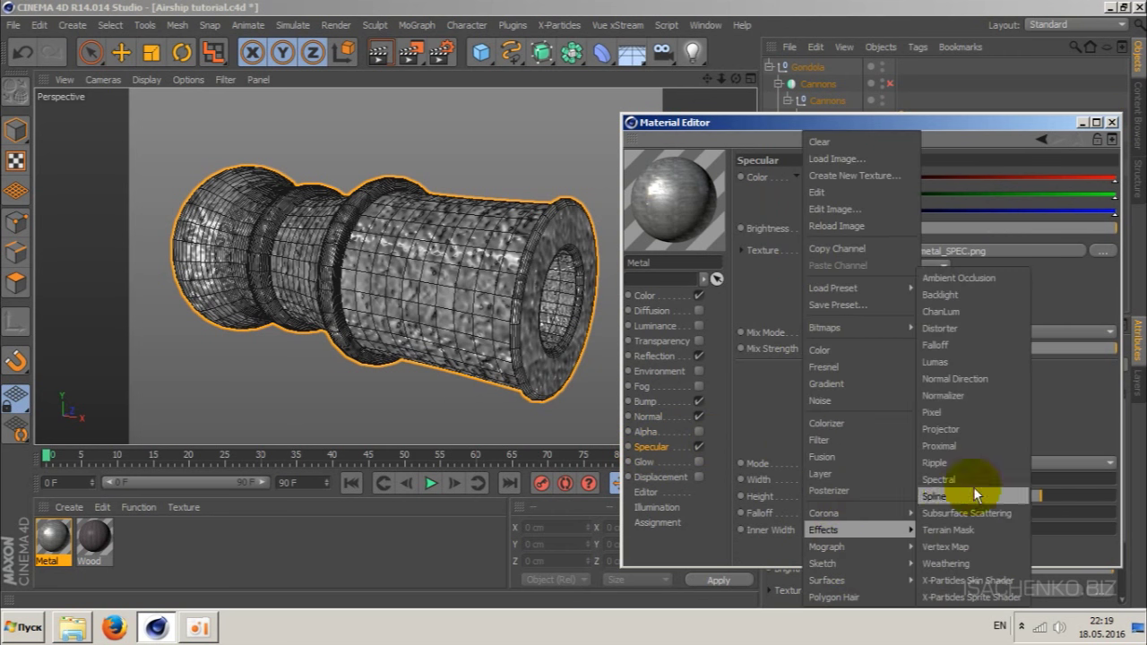
click(972, 428)
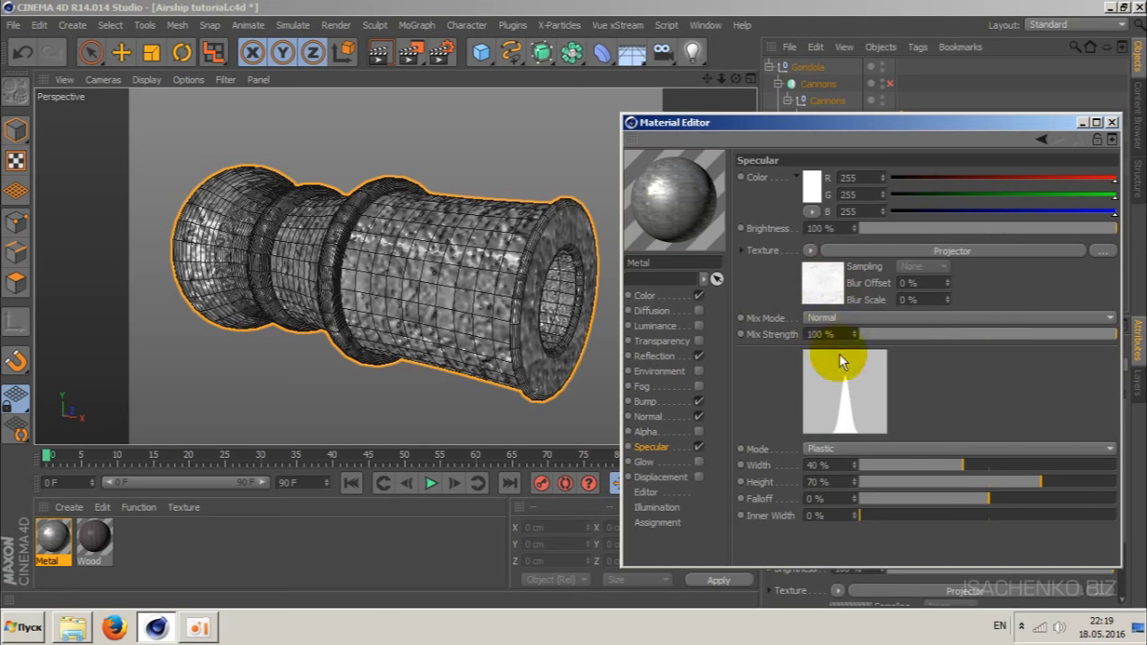
click(932, 250)
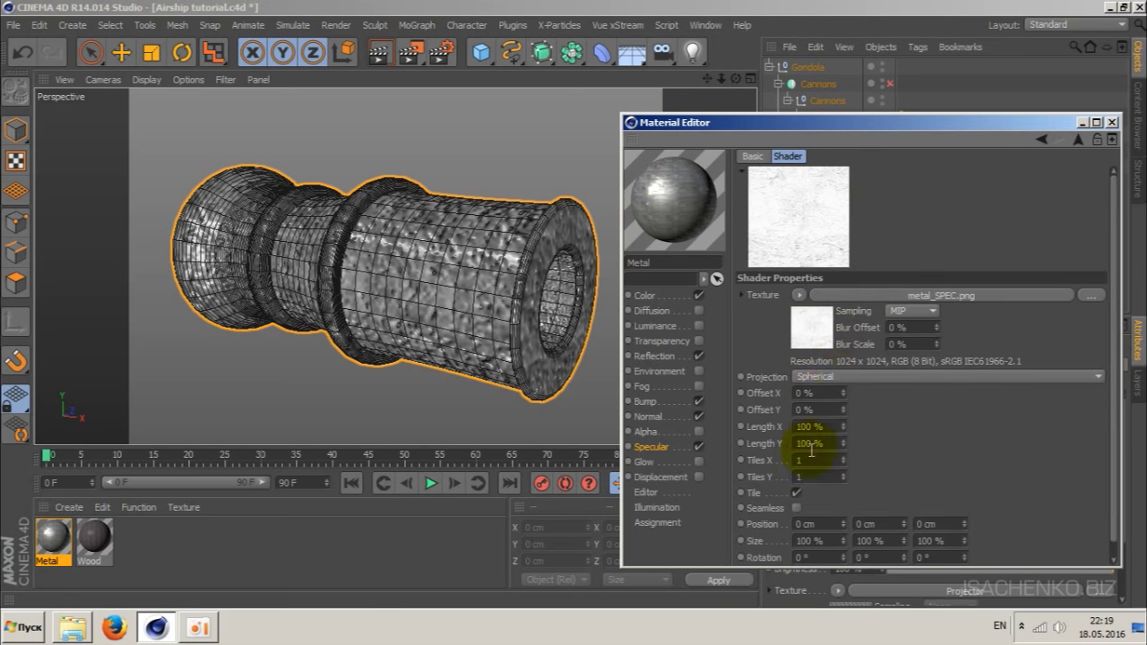
click(838, 385)
click(848, 490)
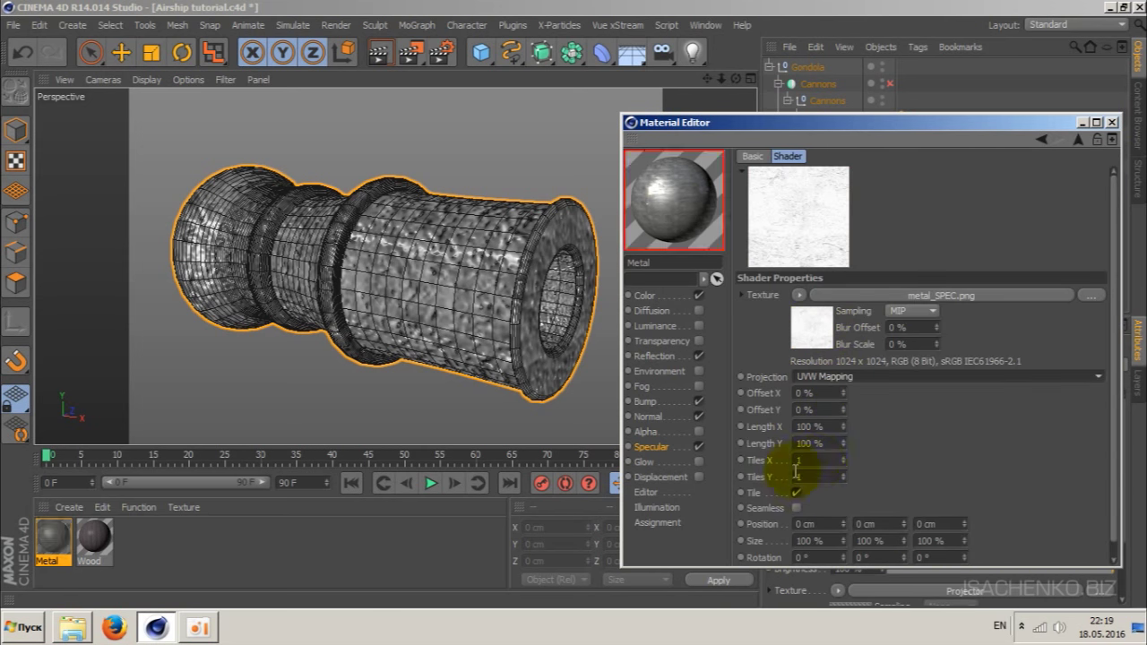
text(0)
key(Return)
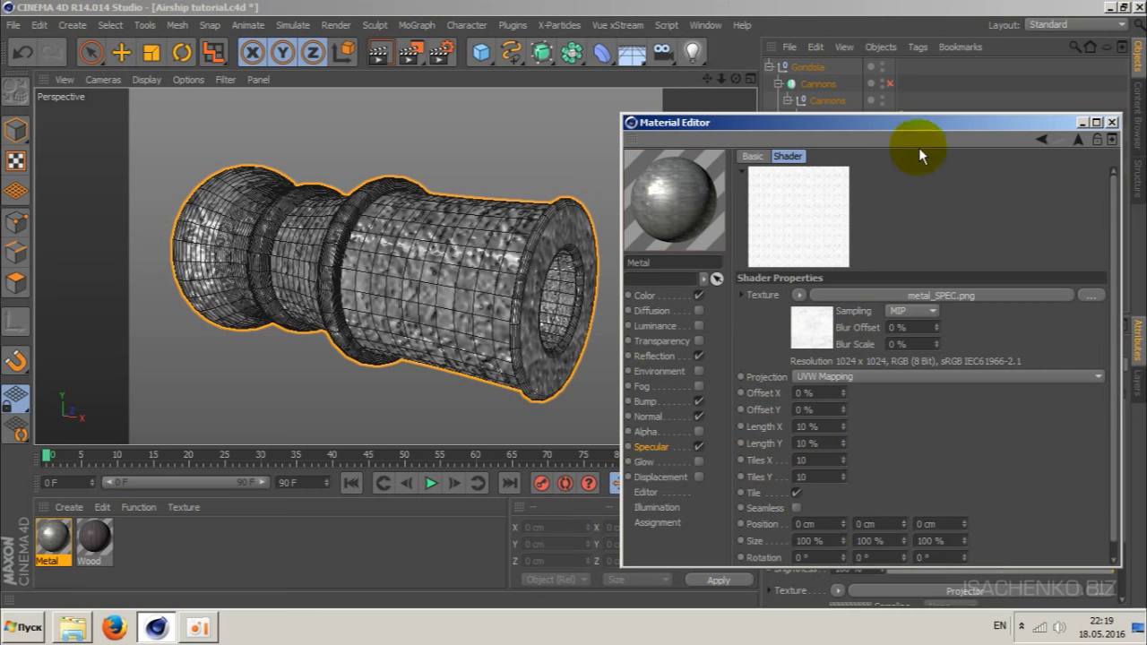
click(1113, 122)
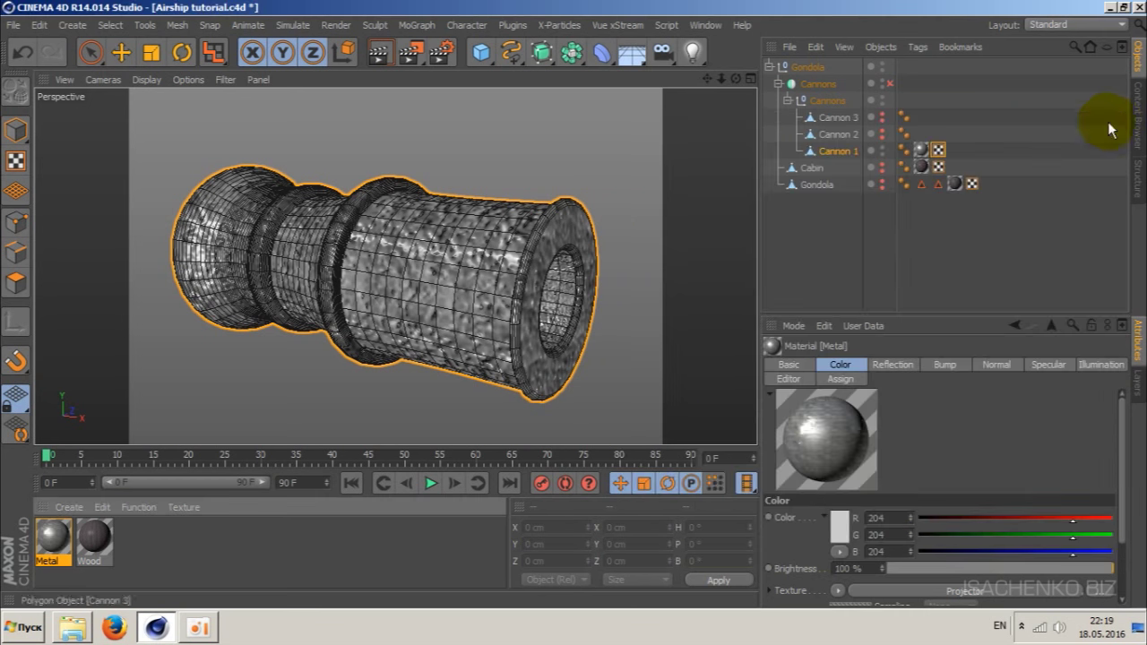
- Render the view to check the tiled metal texture, then zoom the camera out
click(378, 52)
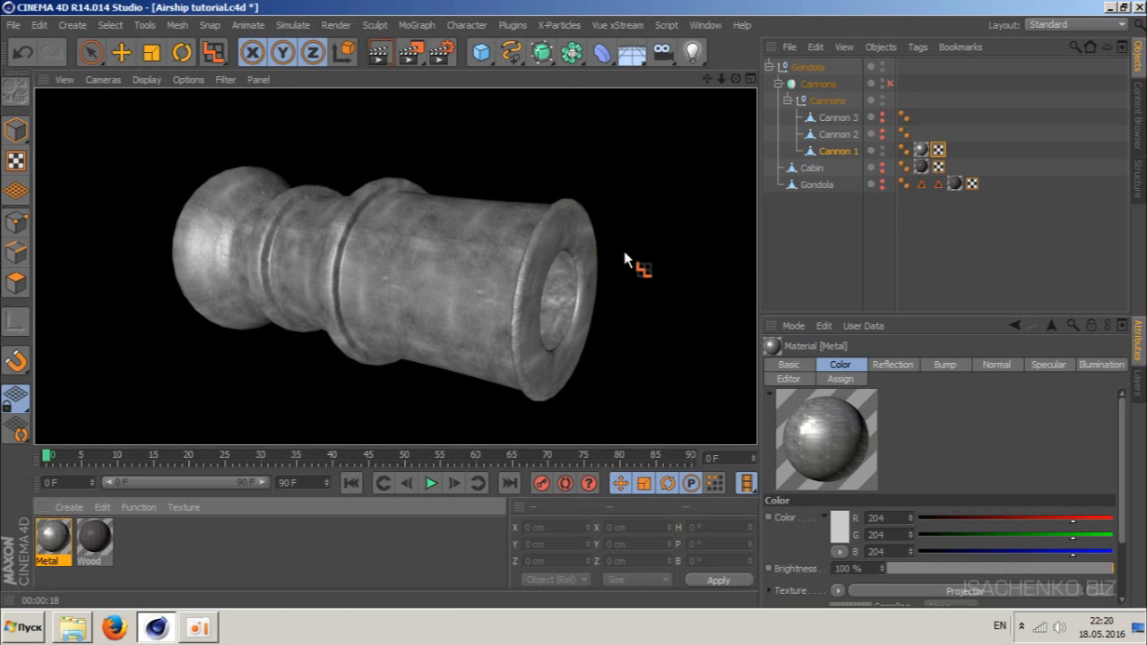
click(720, 78)
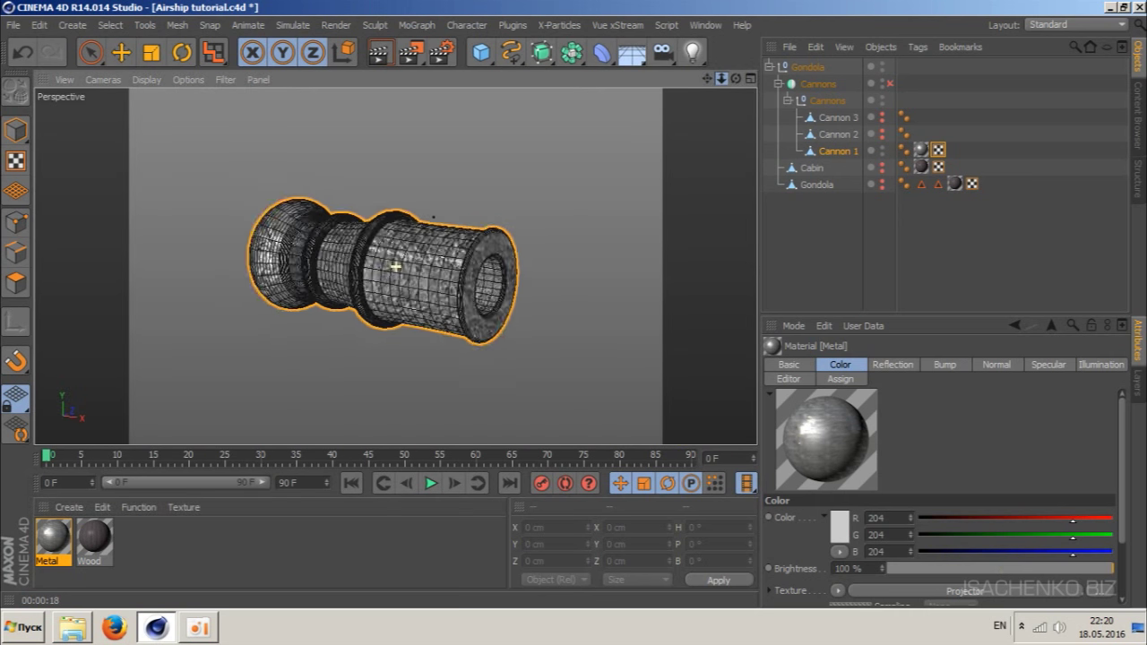
drag(721, 79, 722, 83)
- Add a Bake Texture tag to Cannon 1 outputting a PNG named cannon in baked_tex
right_click(840, 153)
mouse_move(897, 21)
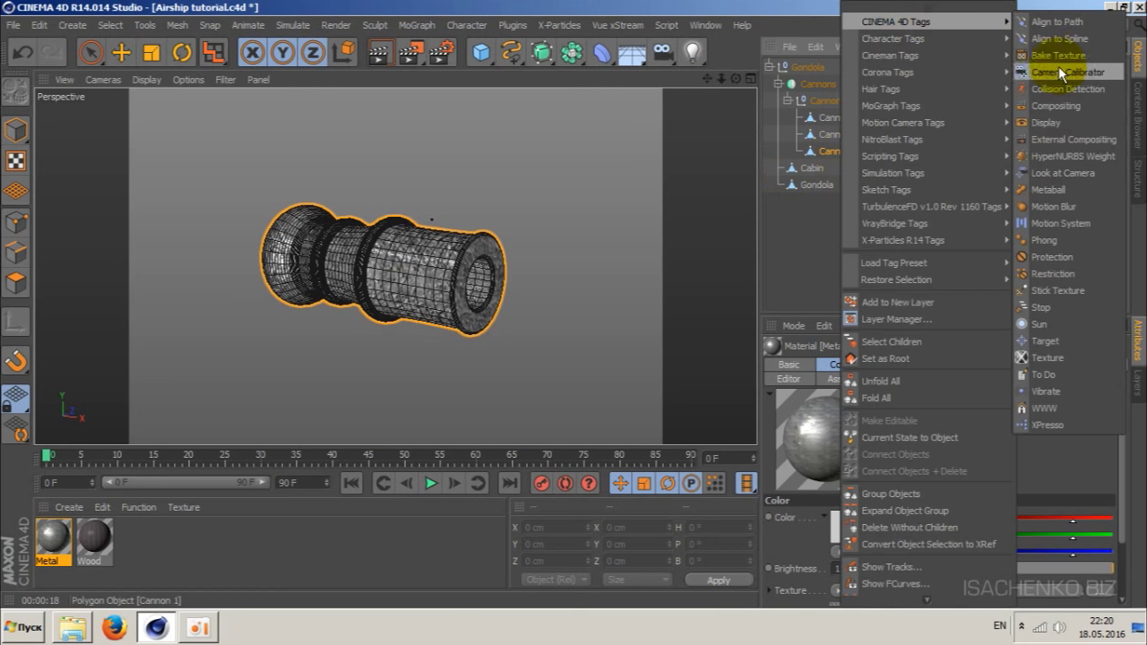
click(1048, 55)
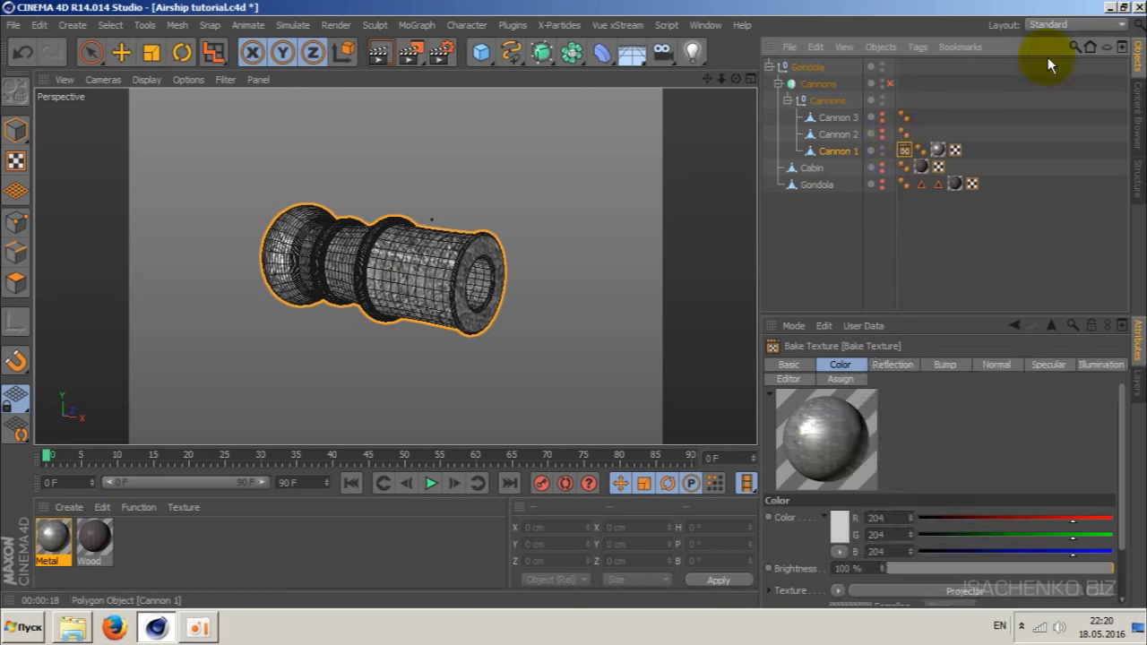
click(819, 365)
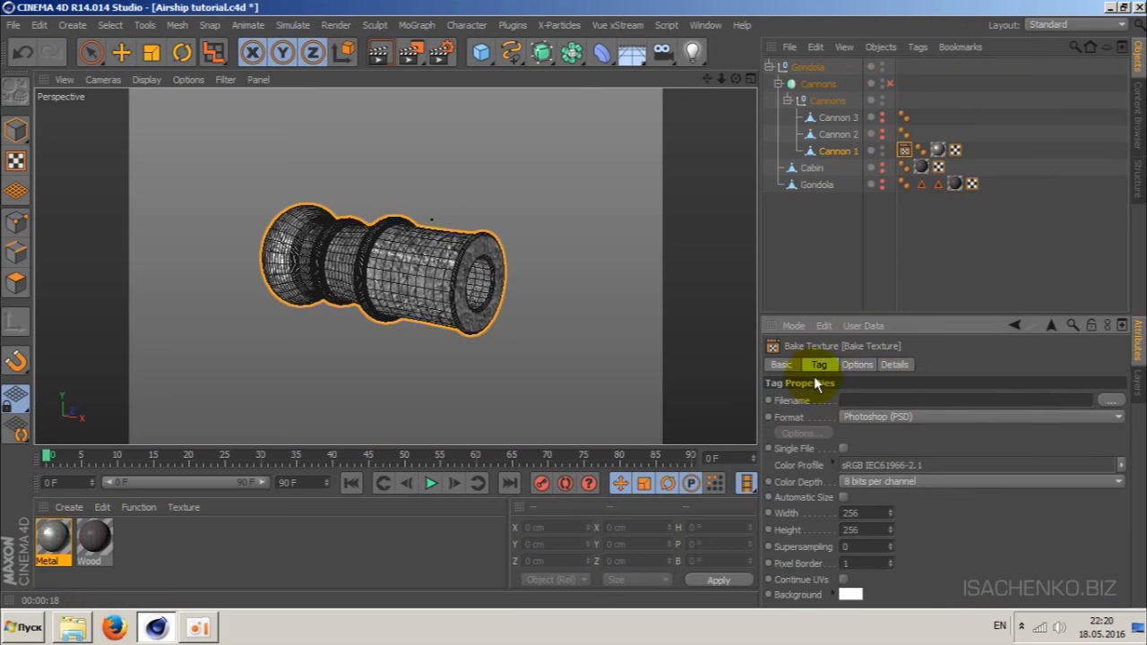
click(945, 415)
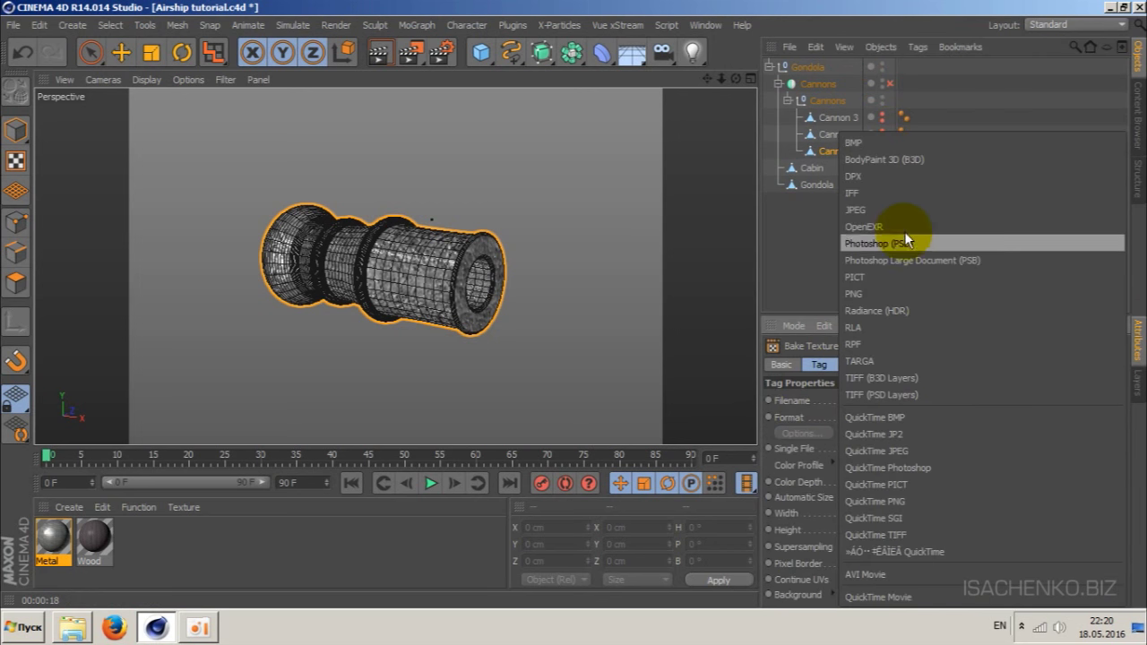
click(893, 294)
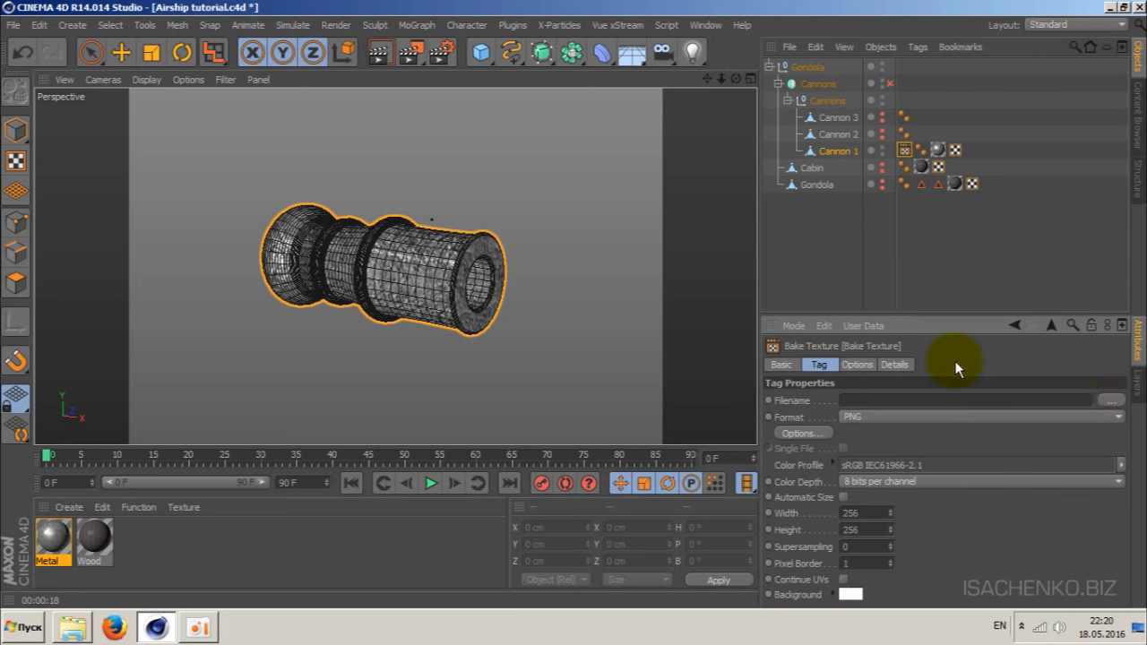
click(1111, 401)
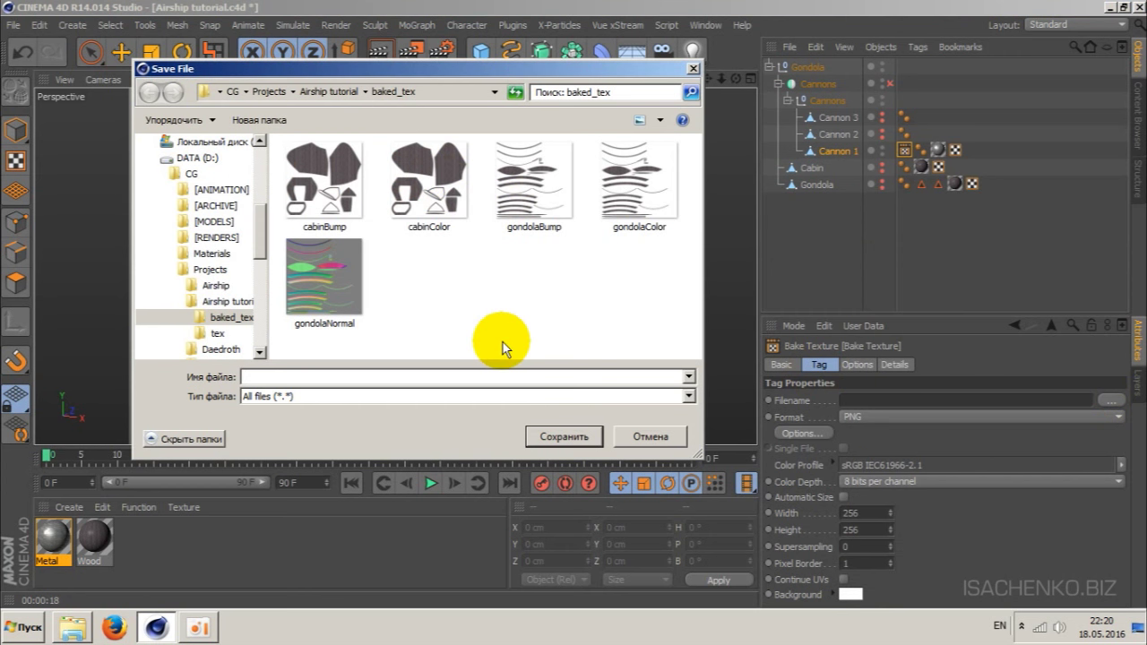
text(Cann)
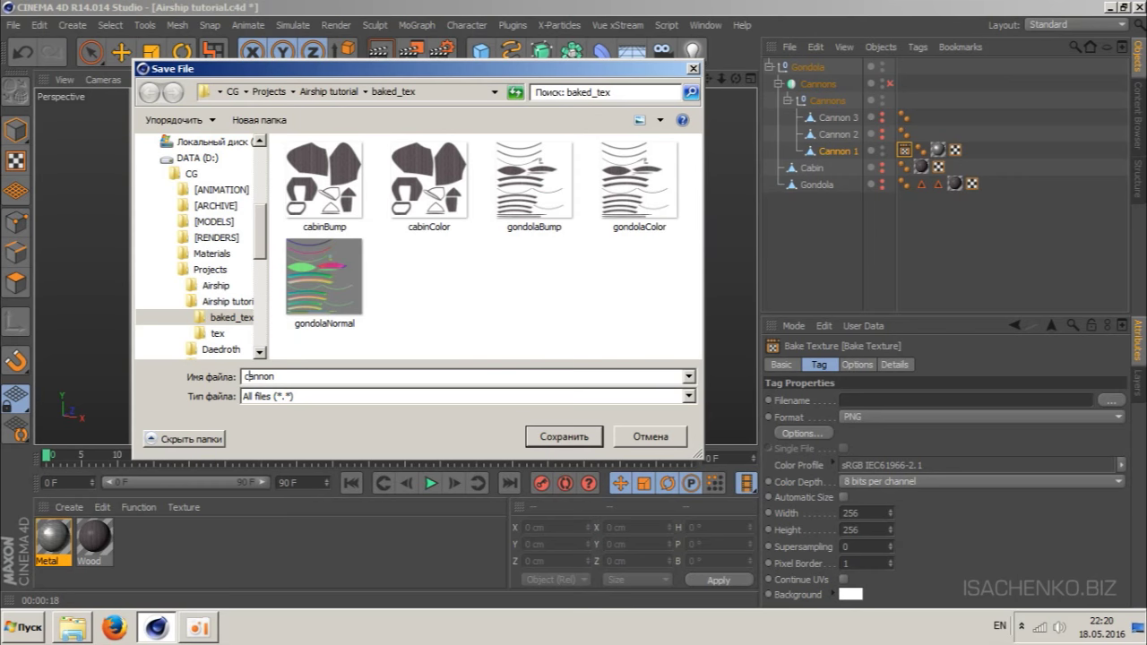
click(564, 437)
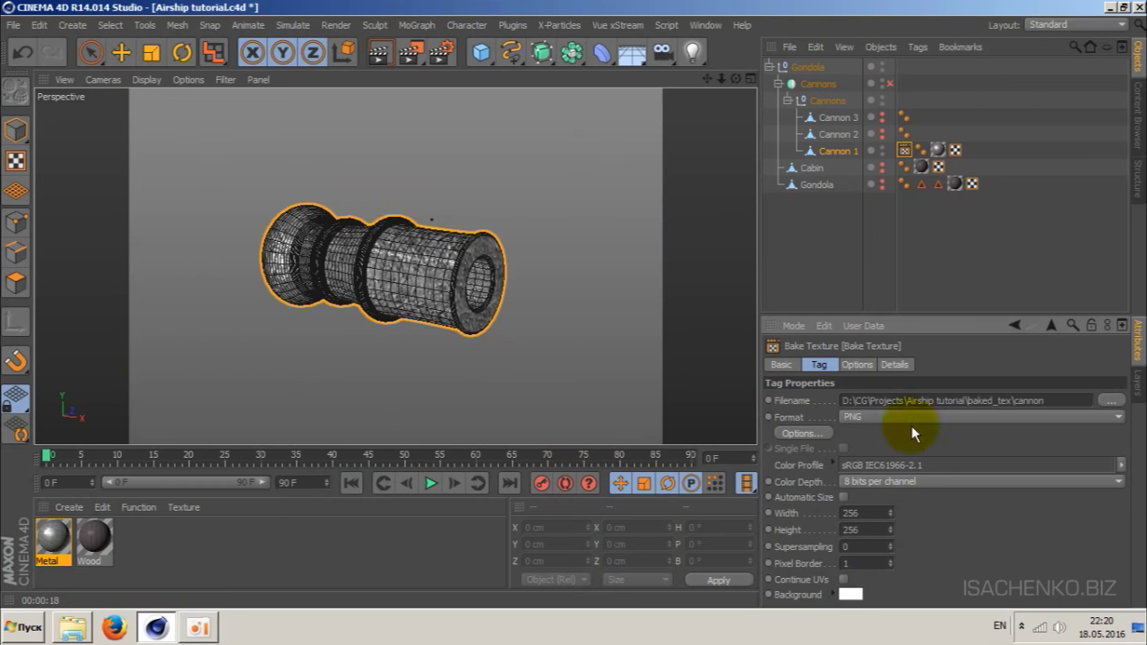
- Bake the Color and Bump channels at 1024×1024, then delete the bake tag
double_click(853, 513)
text(1024)
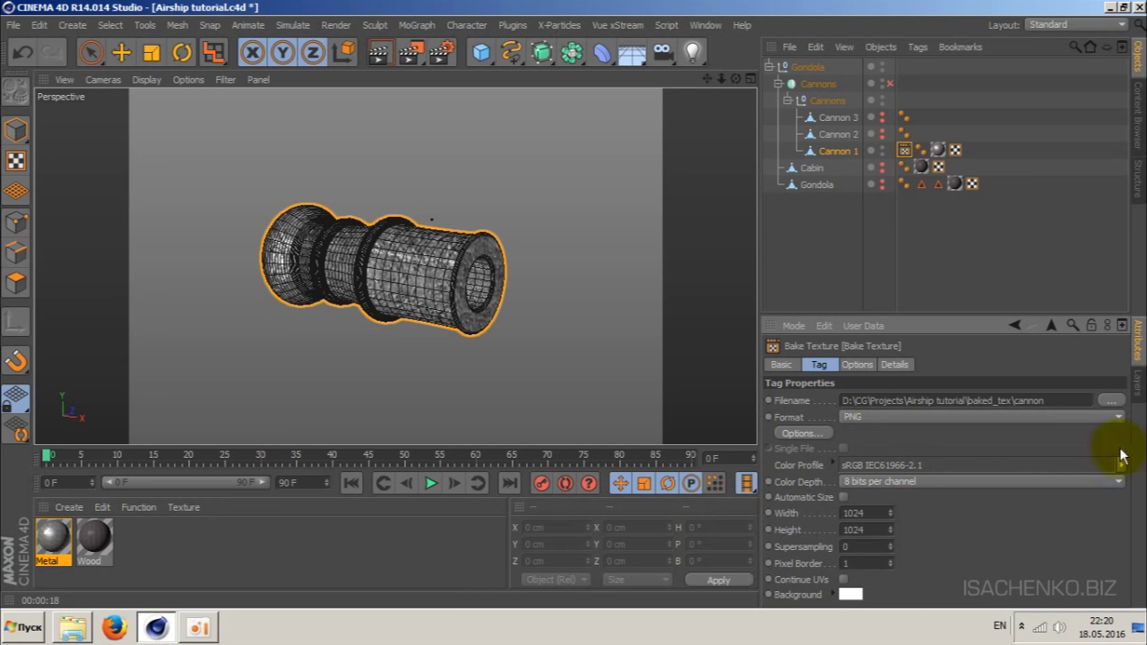
click(857, 364)
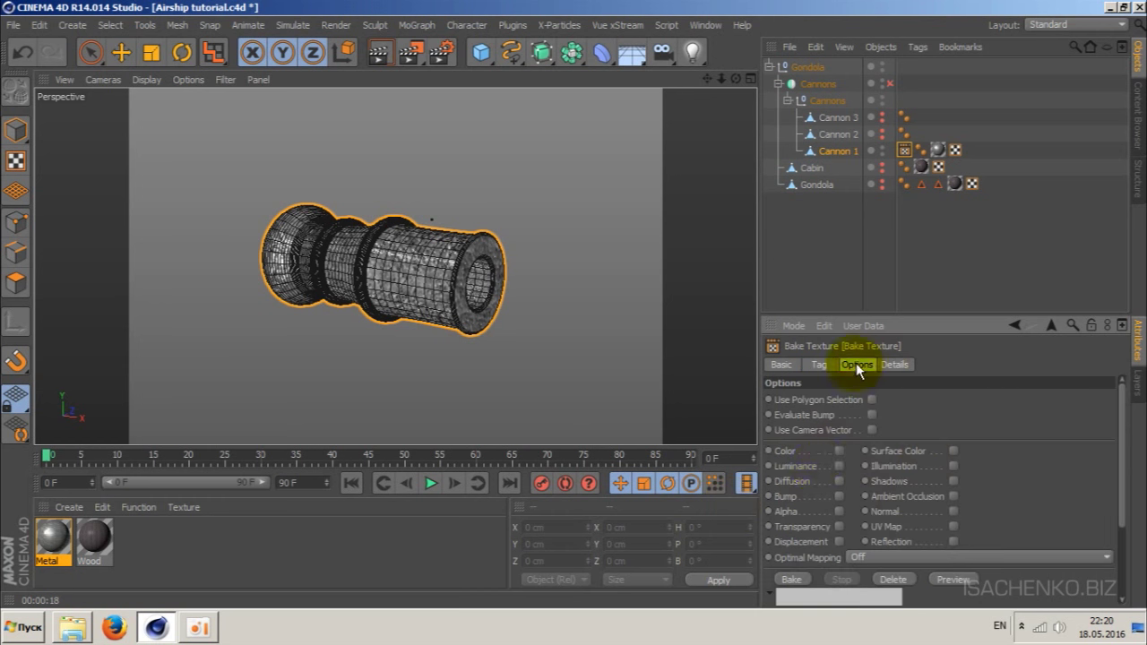
click(839, 451)
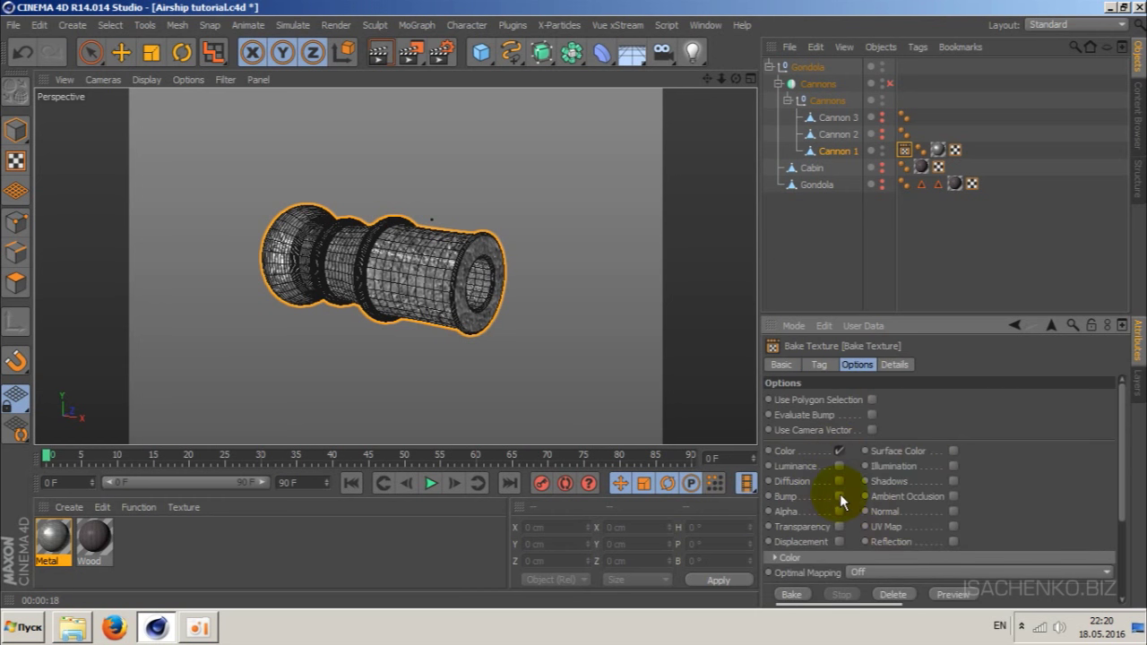
click(839, 496)
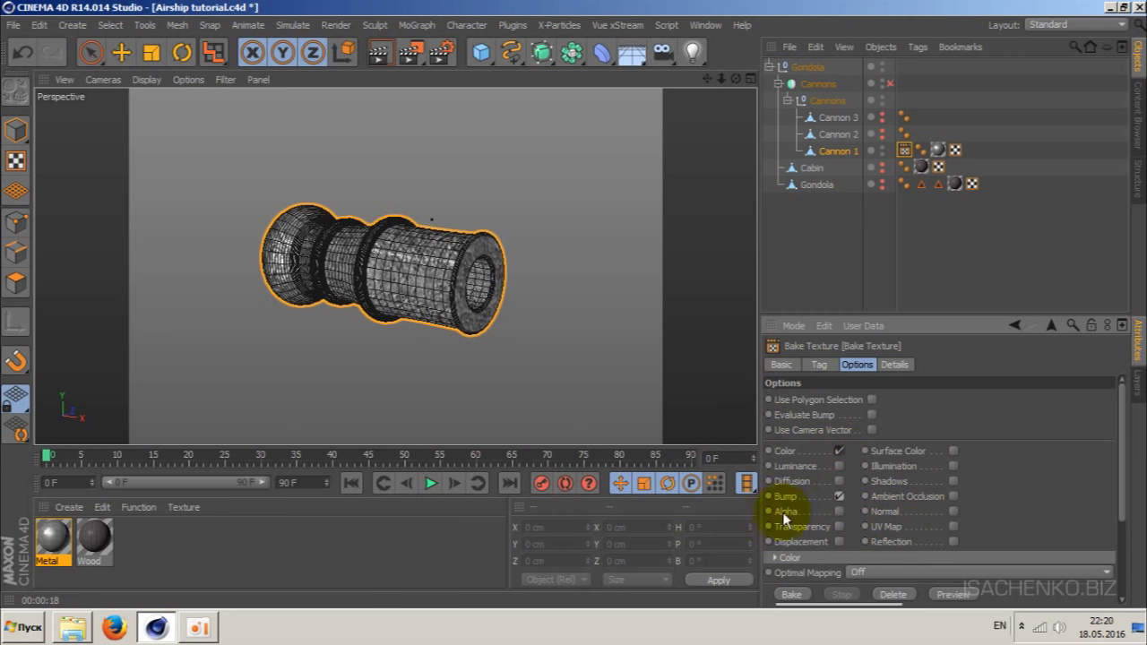
drag(1120, 469, 1121, 538)
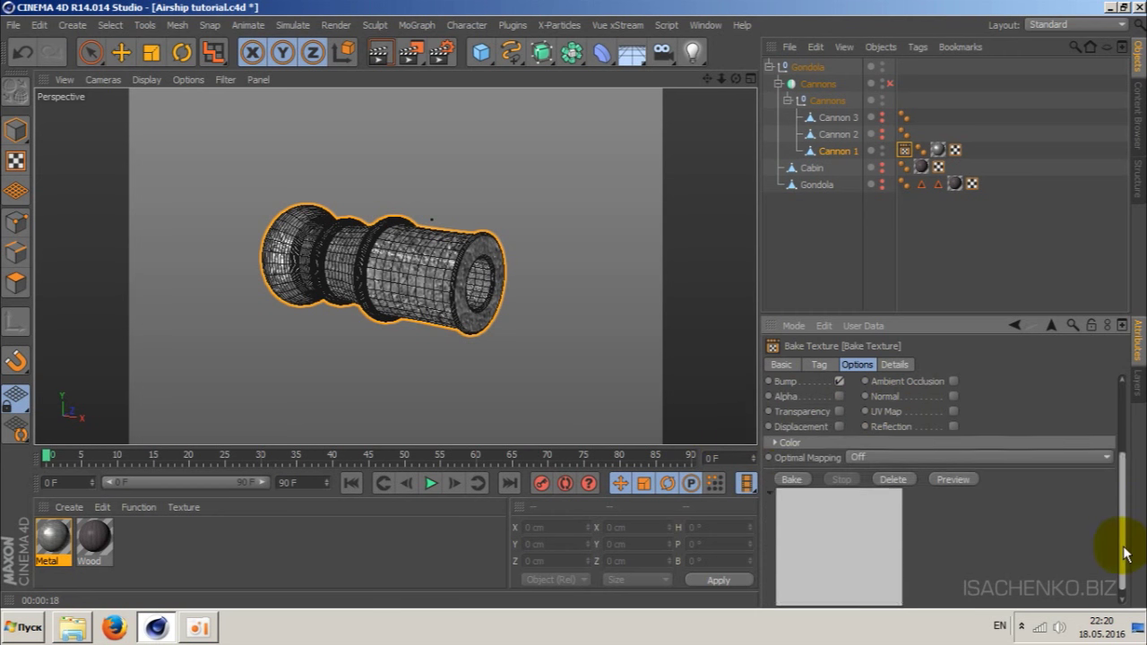
click(792, 471)
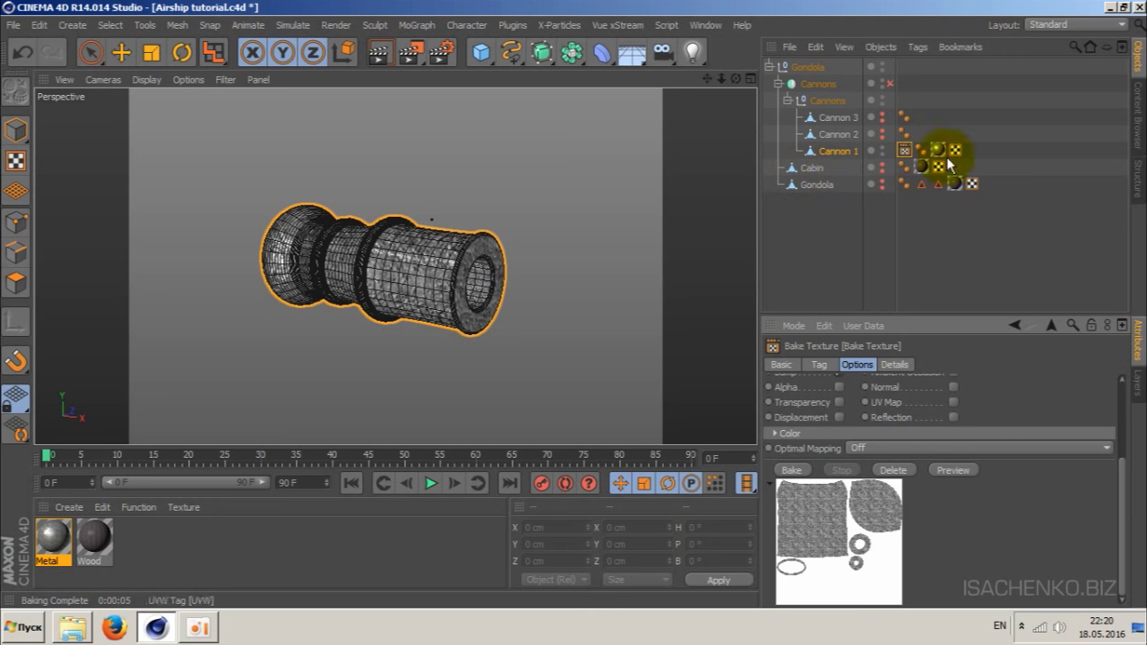
click(908, 149)
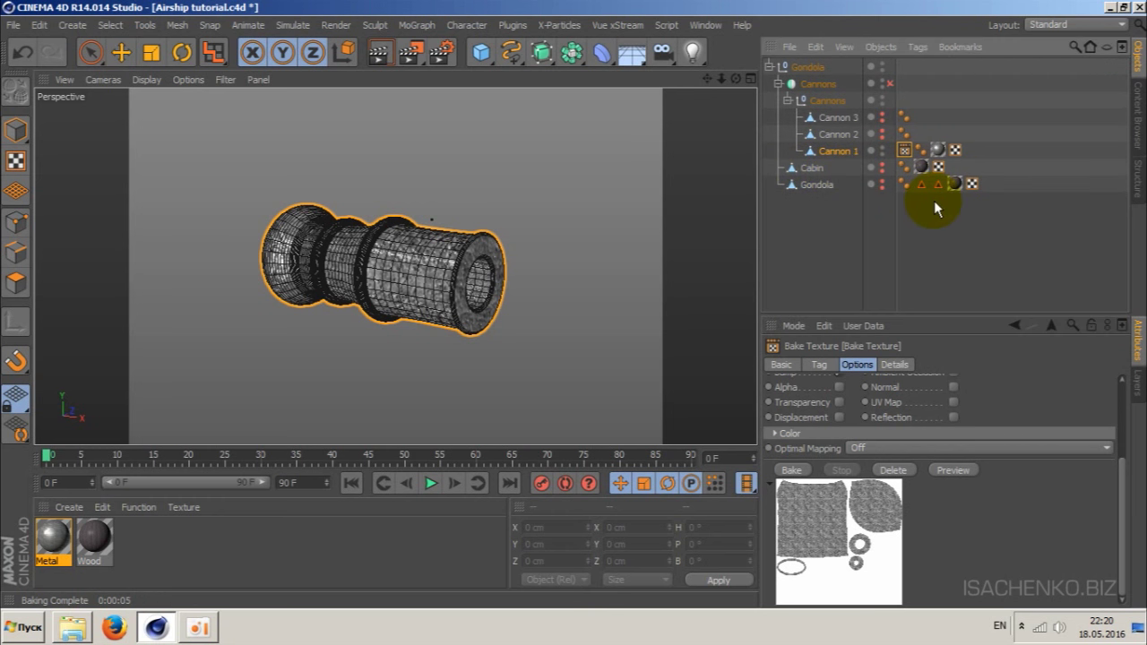
key(Delete)
- Set Cannon 2 and Cannon 3 visibility back to default and orbit to see both cannons
click(834, 128)
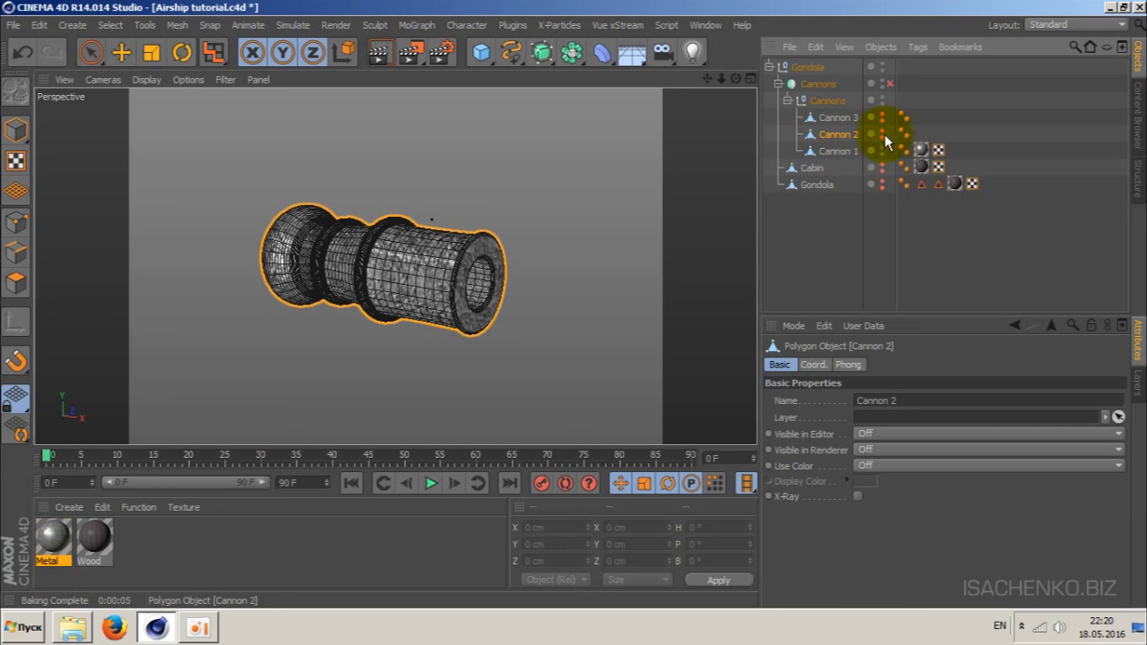
ctrl+drag(885, 143, 882, 116)
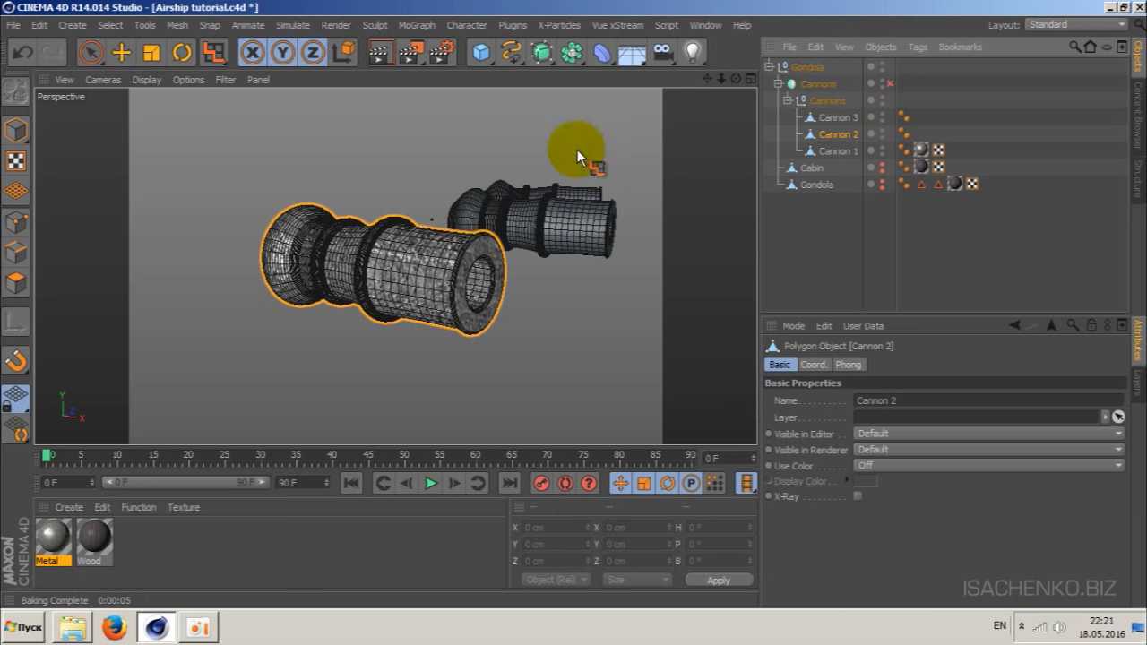
mouse_move(736, 80)
mouse_down()
mouse_move(706, 75)
mouse_move(722, 82)
mouse_move(395, 266)
mouse_move(413, 257)
mouse_up()
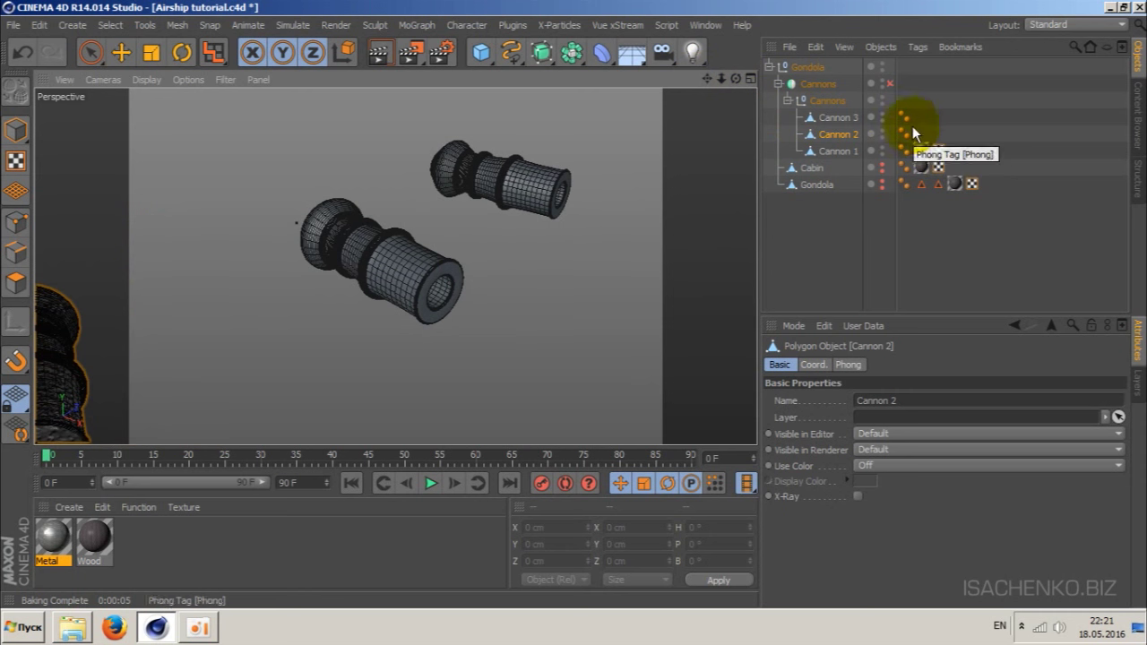
drag(900, 120, 579, 180)
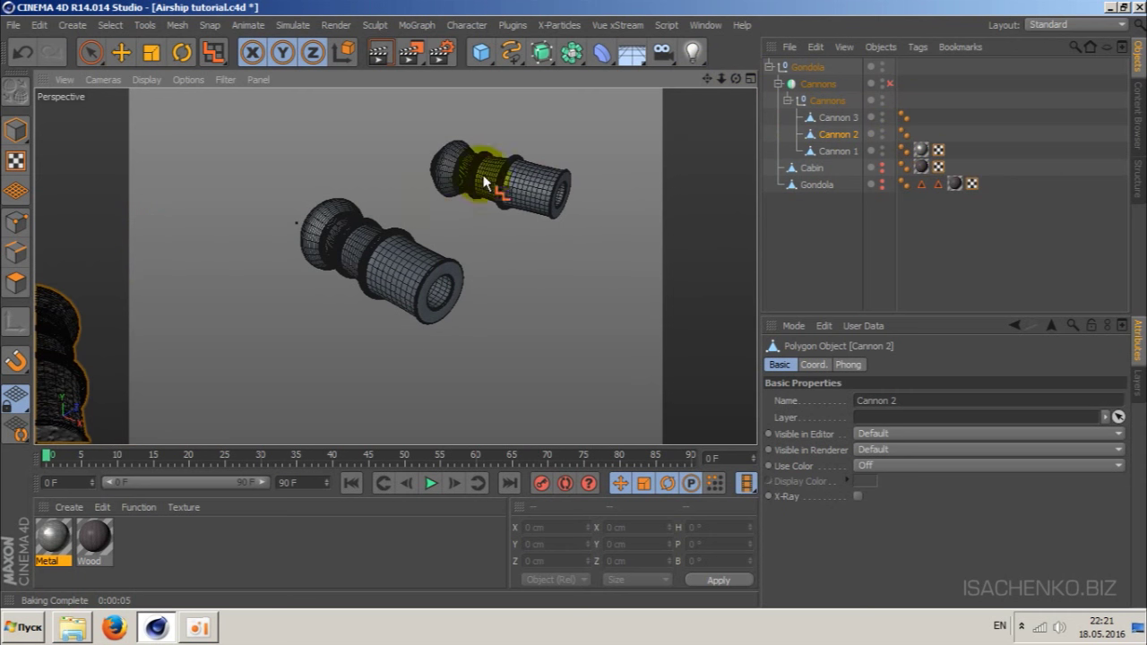
drag(466, 193, 401, 226)
mouse_move(538, 166)
mouse_down()
mouse_move(423, 229)
mouse_move(407, 265)
mouse_up()
drag(510, 217, 251, 222)
drag(735, 148, 812, 143)
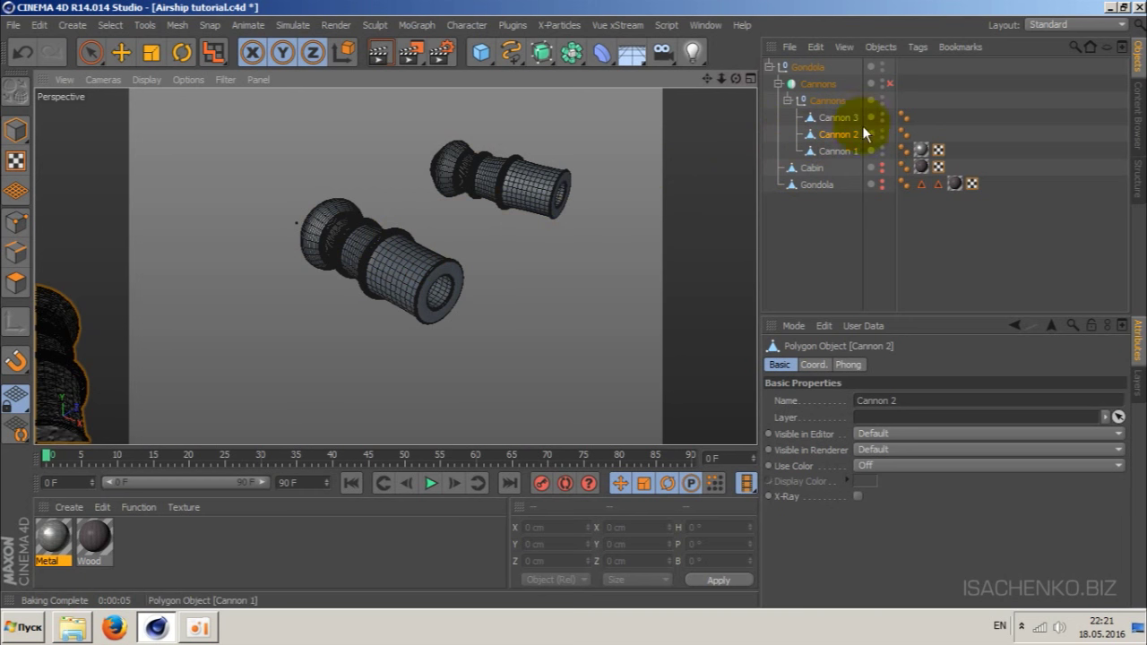
- Select Cannon 2, switch to Polygons mode and select all its polygons
click(863, 128)
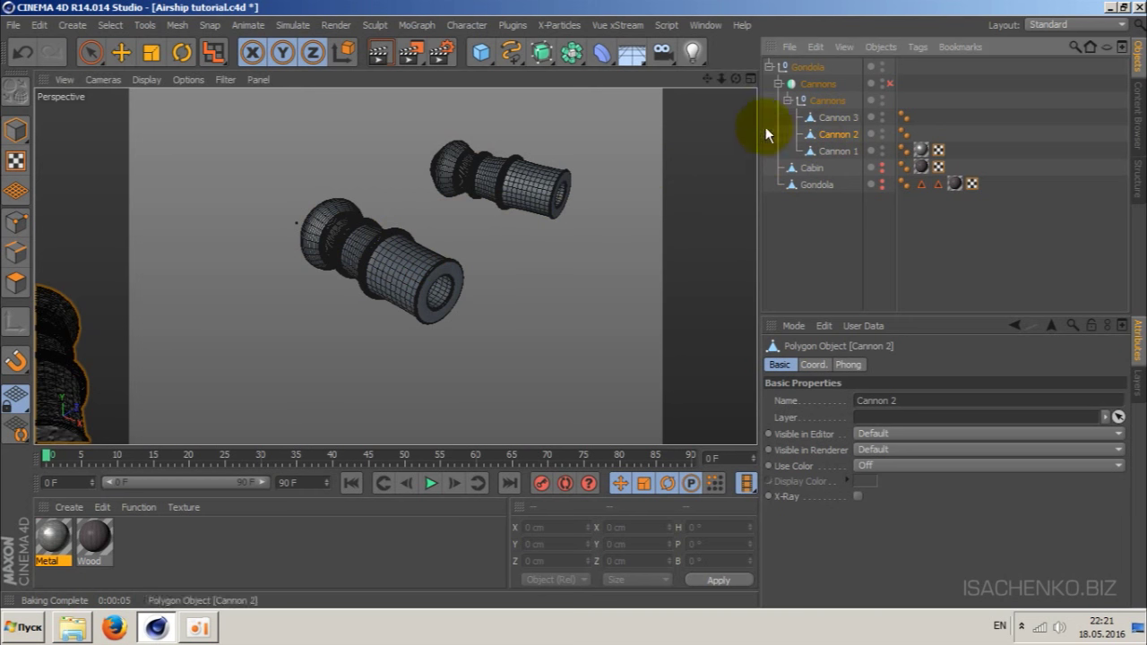
scroll(707, 128, down, 3)
scroll(707, 128, down, 2)
scroll(592, 188, up, 3)
scroll(631, 167, up, 3)
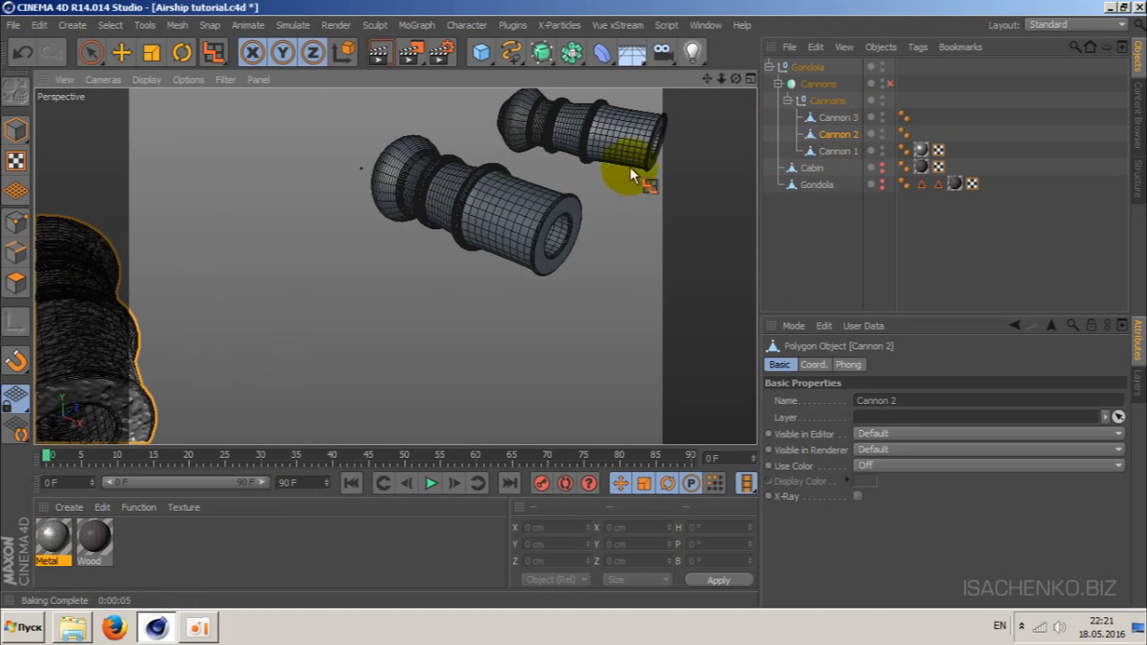
click(15, 130)
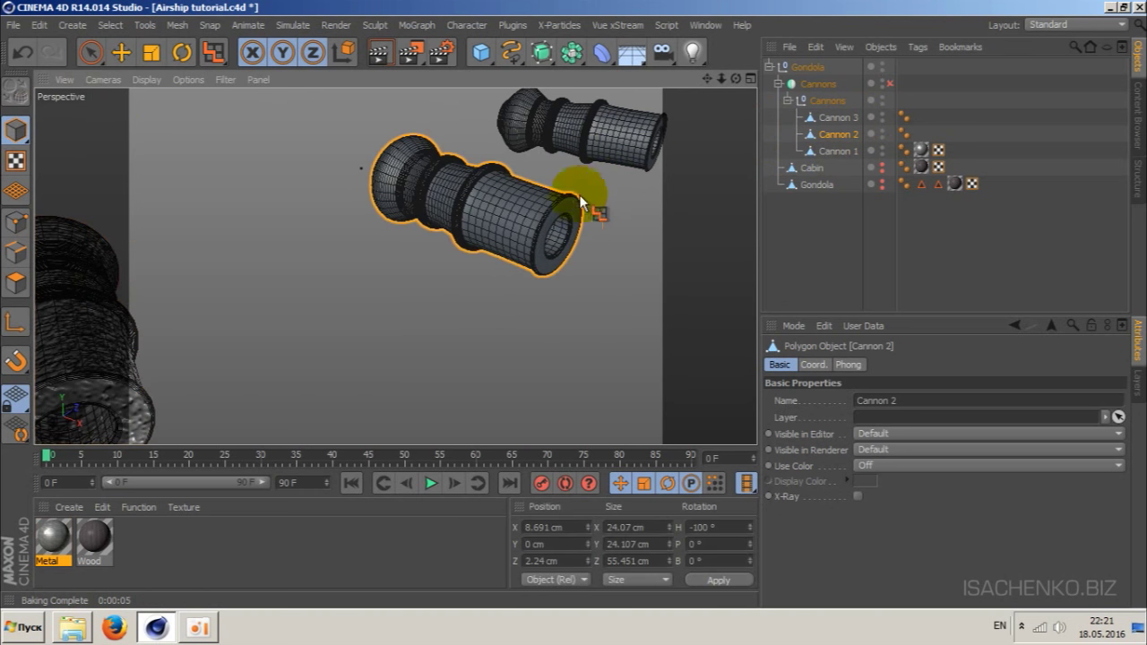
click(16, 282)
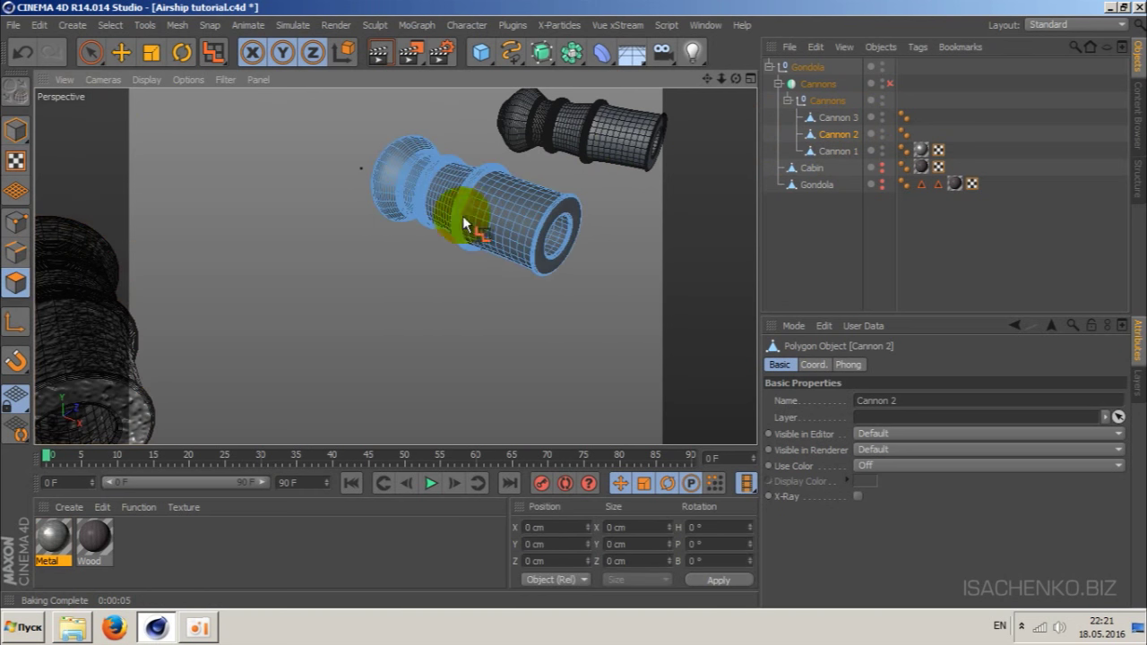
alt+drag(468, 212, 570, 190)
key(ctrl+a)
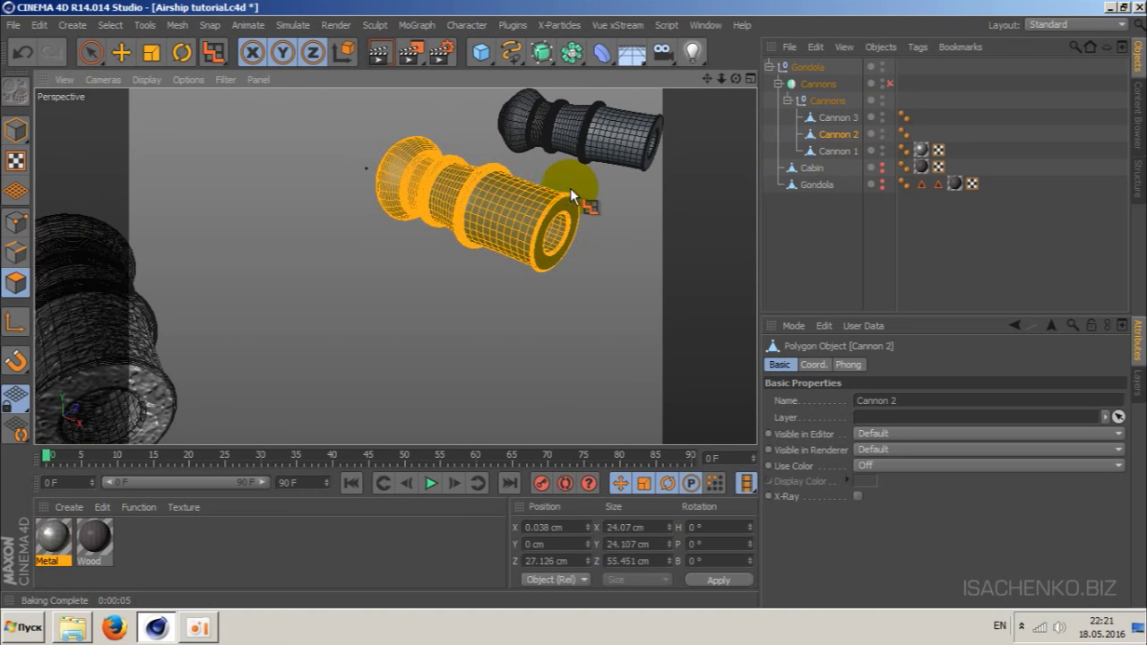
scroll(566, 179, up, 5)
alt+drag(566, 179, 677, 99)
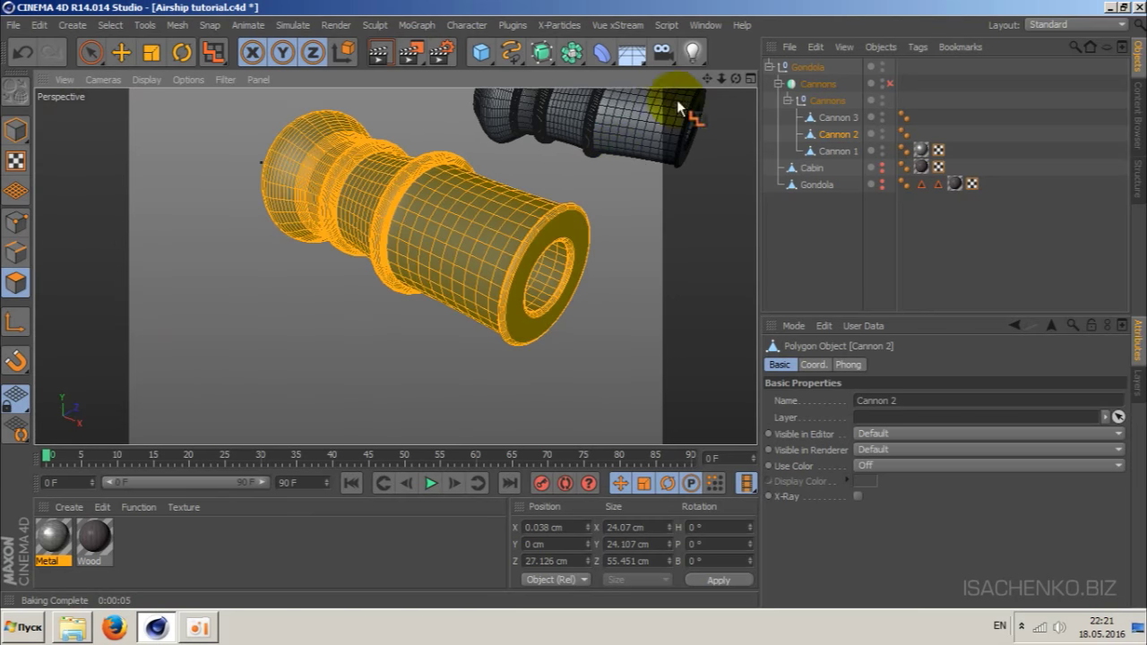
mouse_move(738, 79)
mouse_down()
mouse_move(709, 87)
mouse_move(723, 59)
mouse_up()
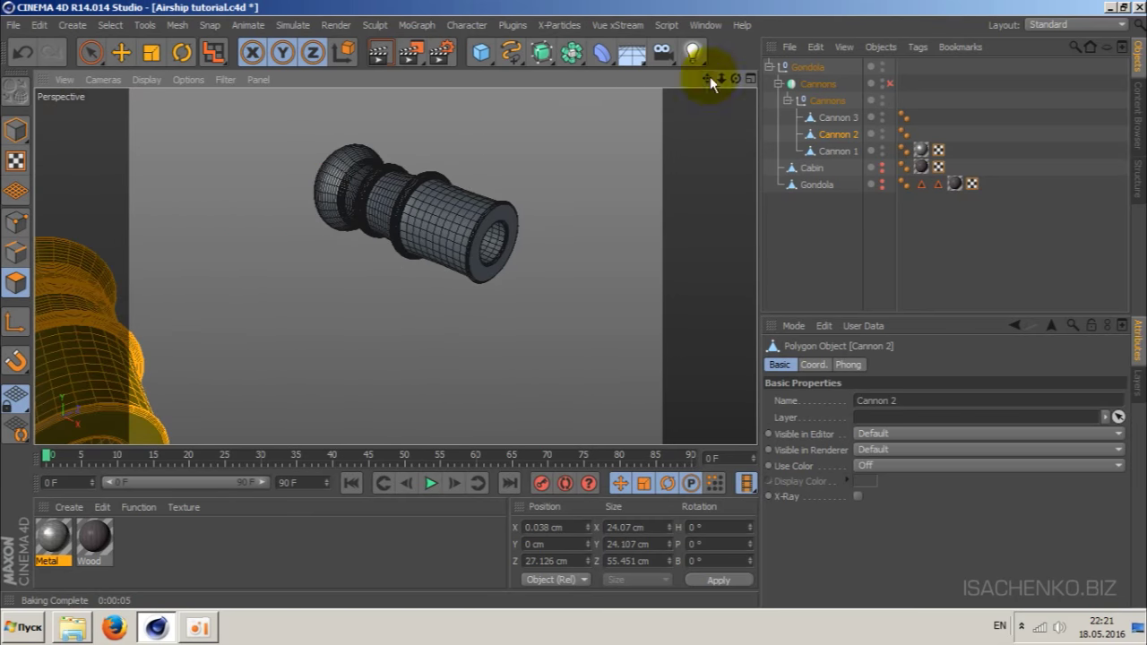
- Select Cannon 3 and reverse its polygon normals
click(850, 116)
scroll(477, 204, up, 2)
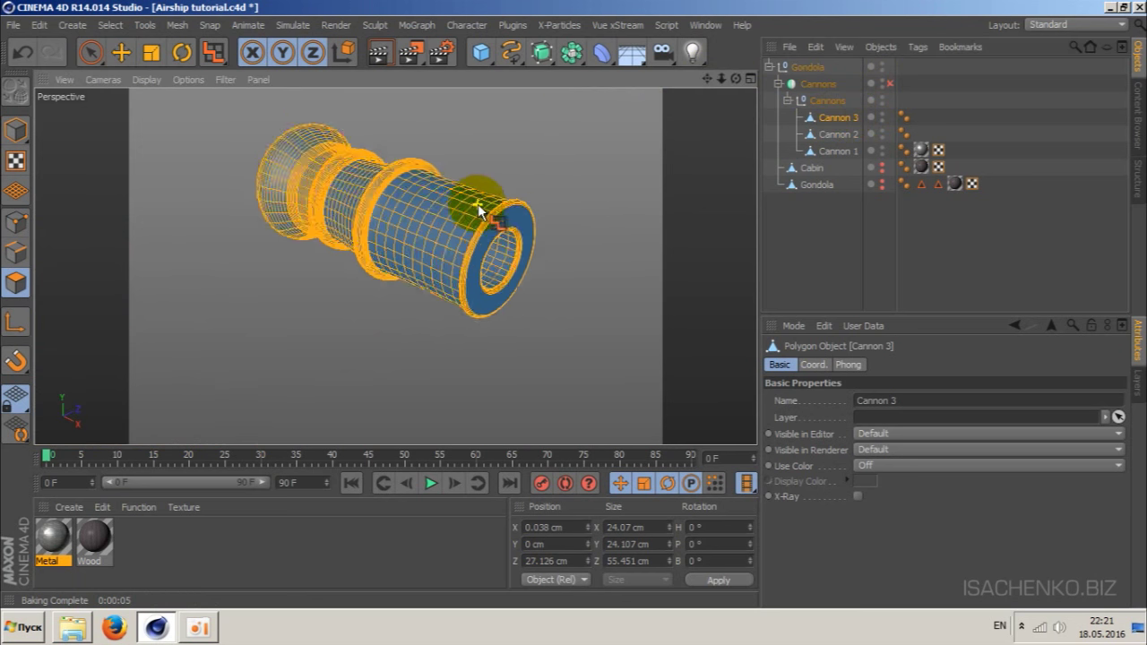
scroll(477, 203, up, 2)
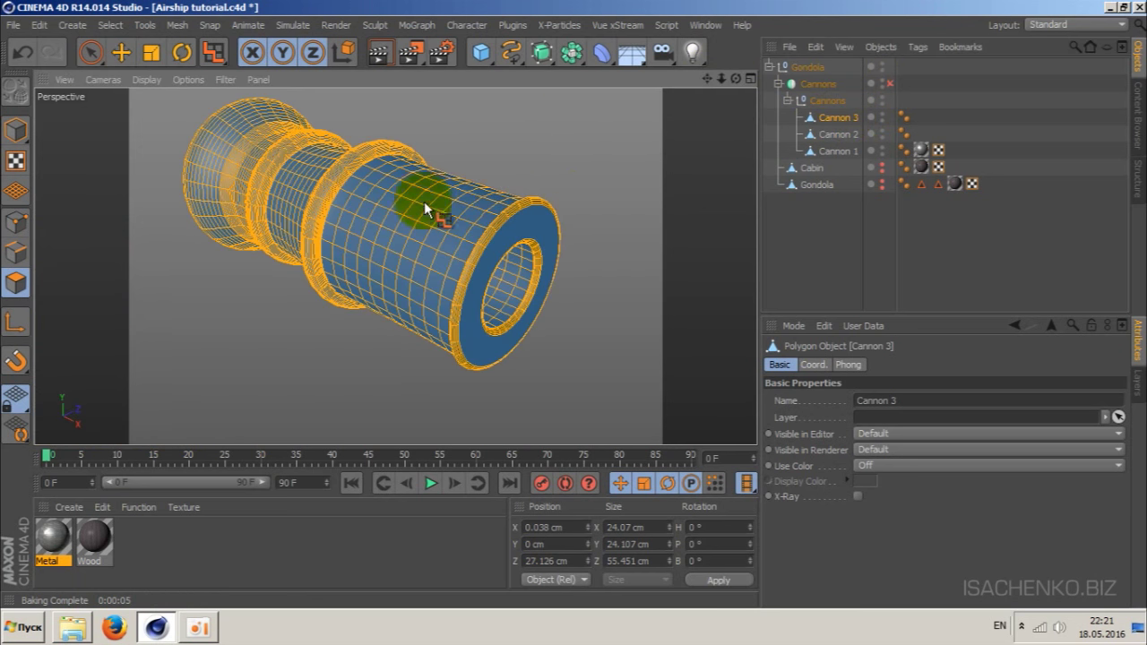
right_click(461, 223)
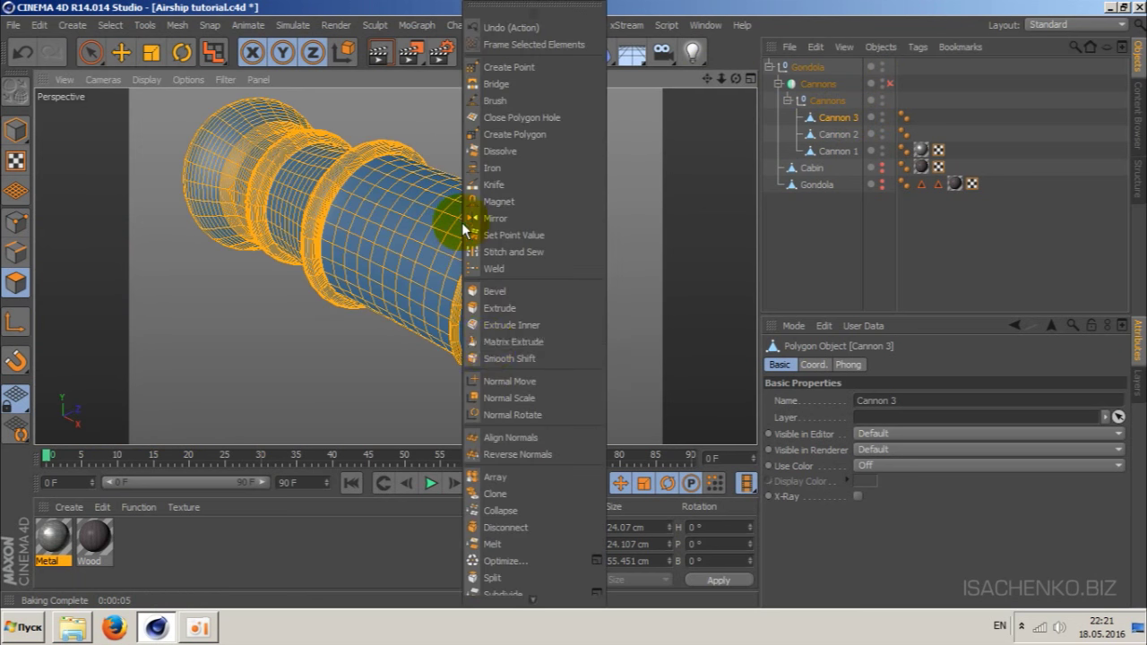
click(515, 454)
scroll(600, 312, up, 2)
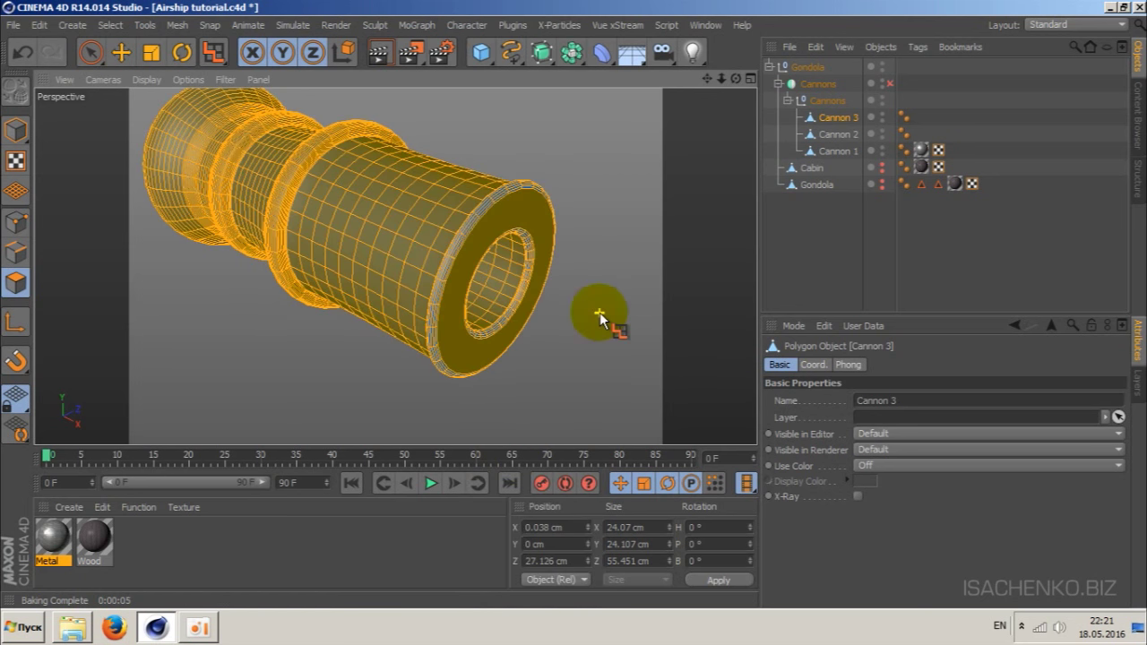
- Using Fill Selection, reverse the normals of the cannon's inner ring faces
click(145, 25)
mouse_move(110, 26)
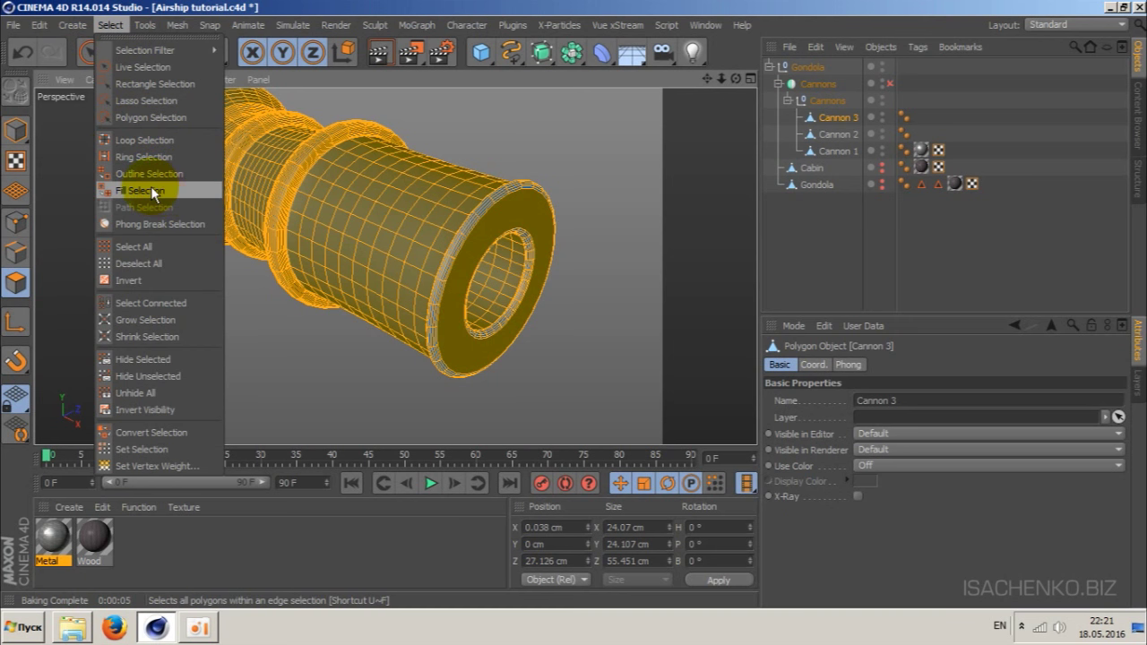
click(153, 191)
scroll(525, 266, up, 3)
scroll(524, 265, up, 2)
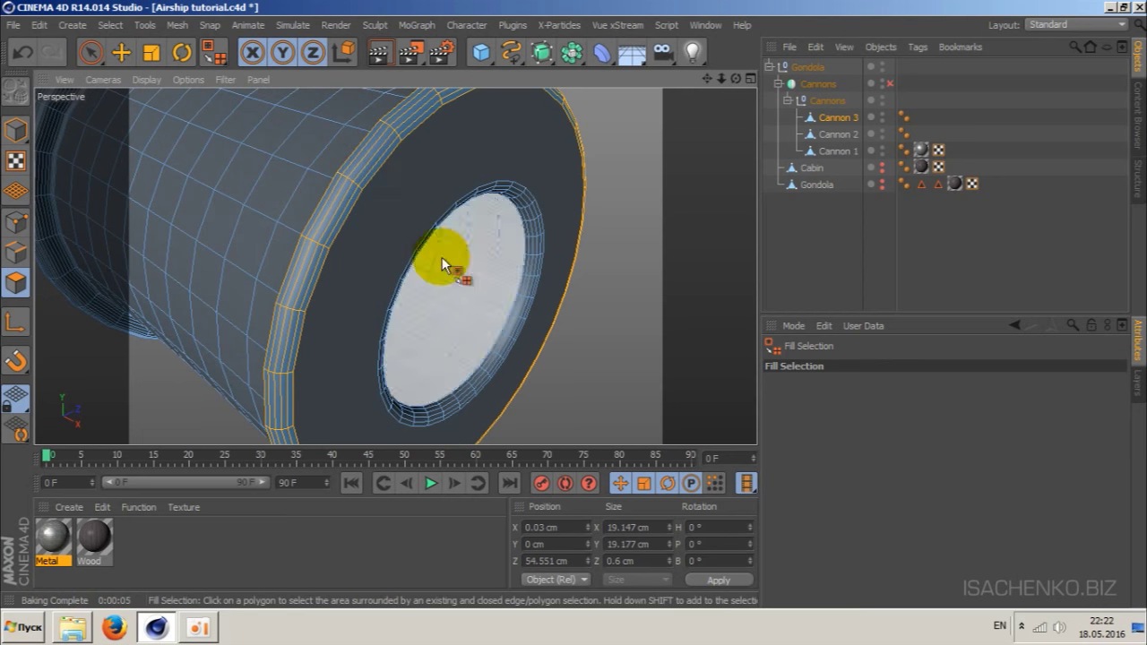
click(488, 359)
right_click(500, 352)
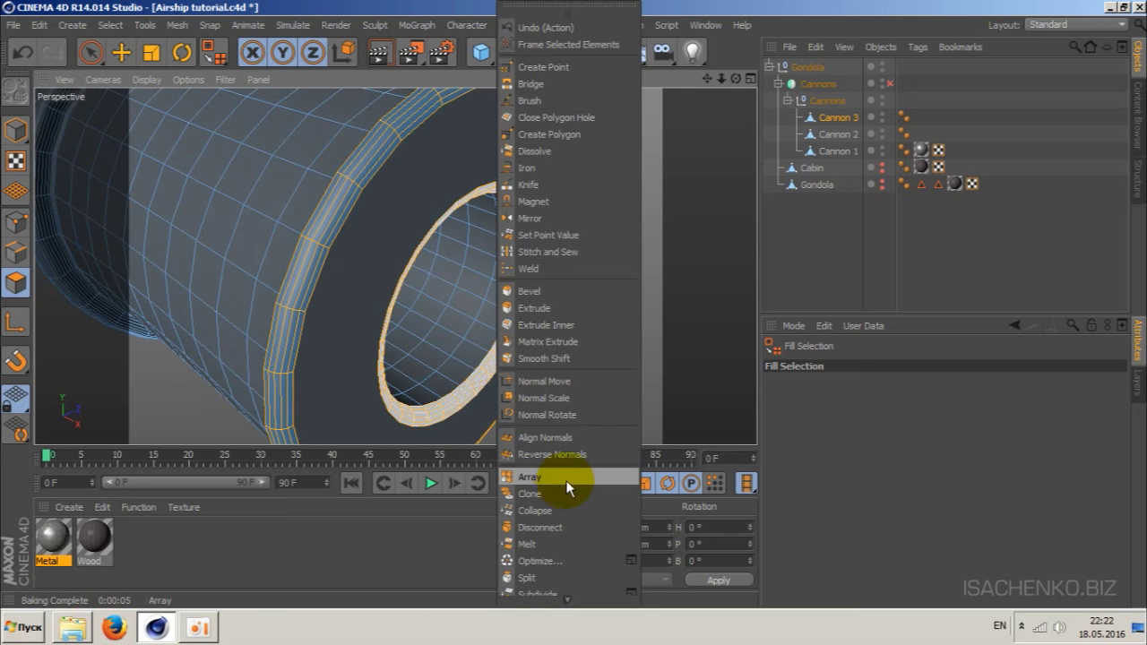
click(565, 453)
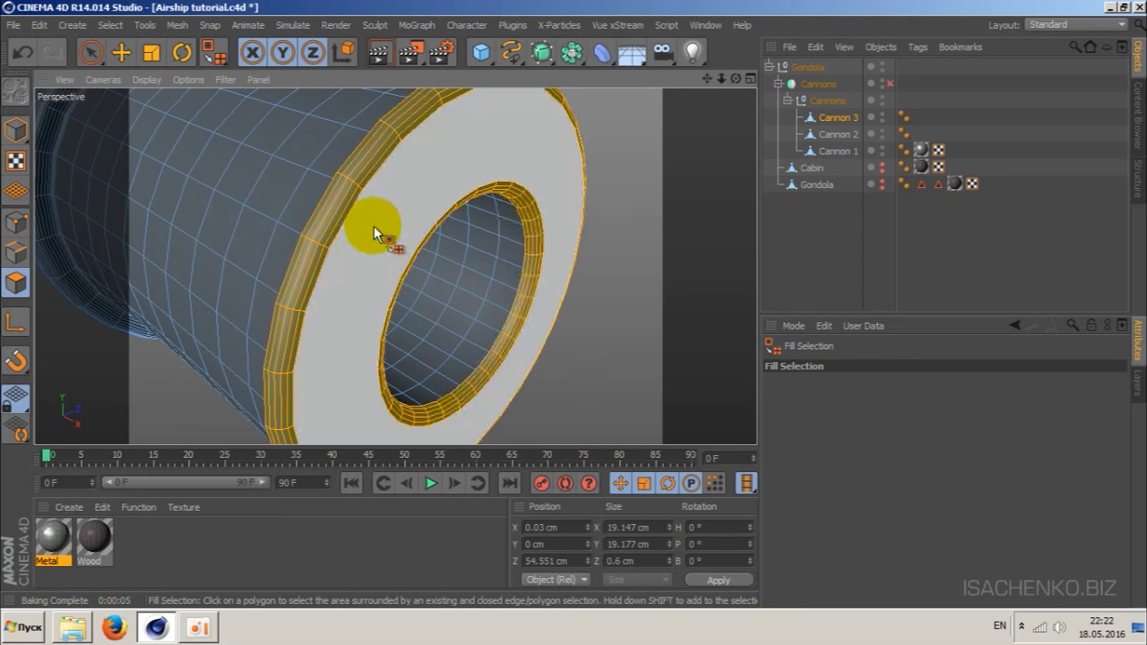
scroll(373, 227, down, 5)
key(ctrl+a)
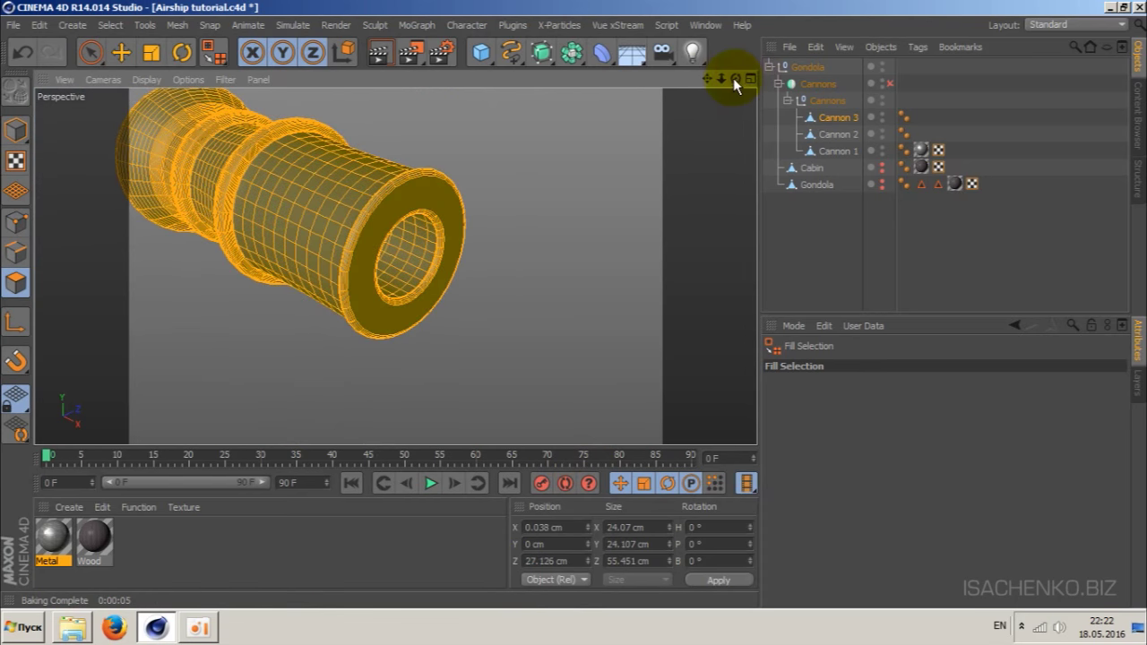
- Fill-select the cannon's front ring faces and reverse their normals
drag(736, 79, 397, 264)
scroll(396, 266, up, 3)
scroll(395, 266, up, 2)
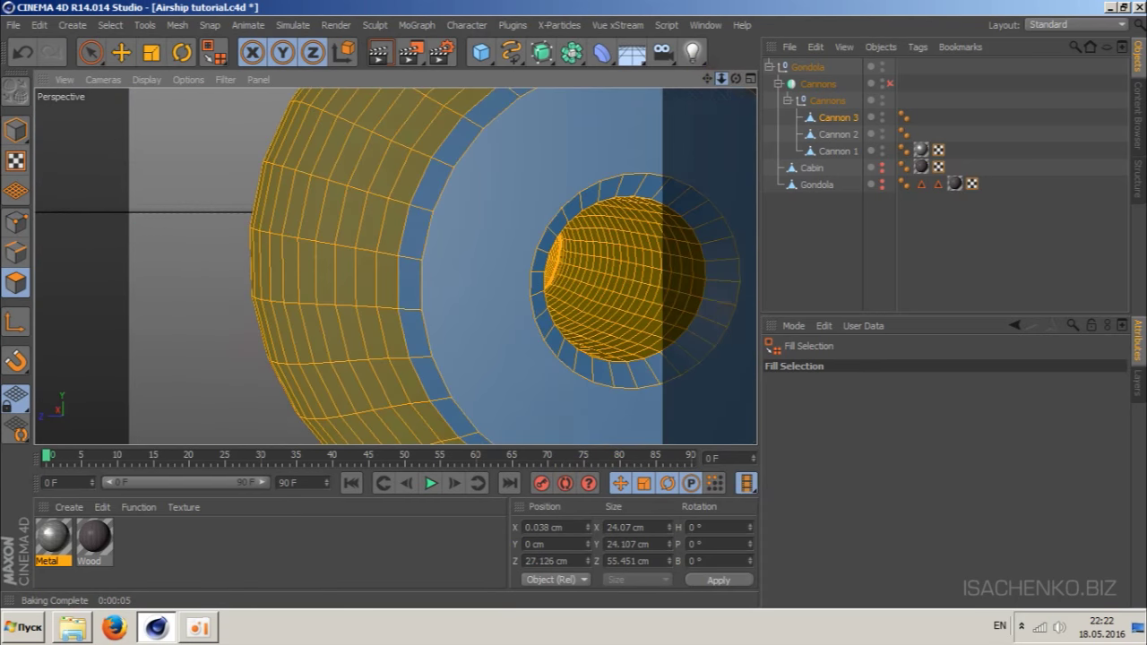
drag(736, 79, 396, 267)
scroll(395, 266, up, 2)
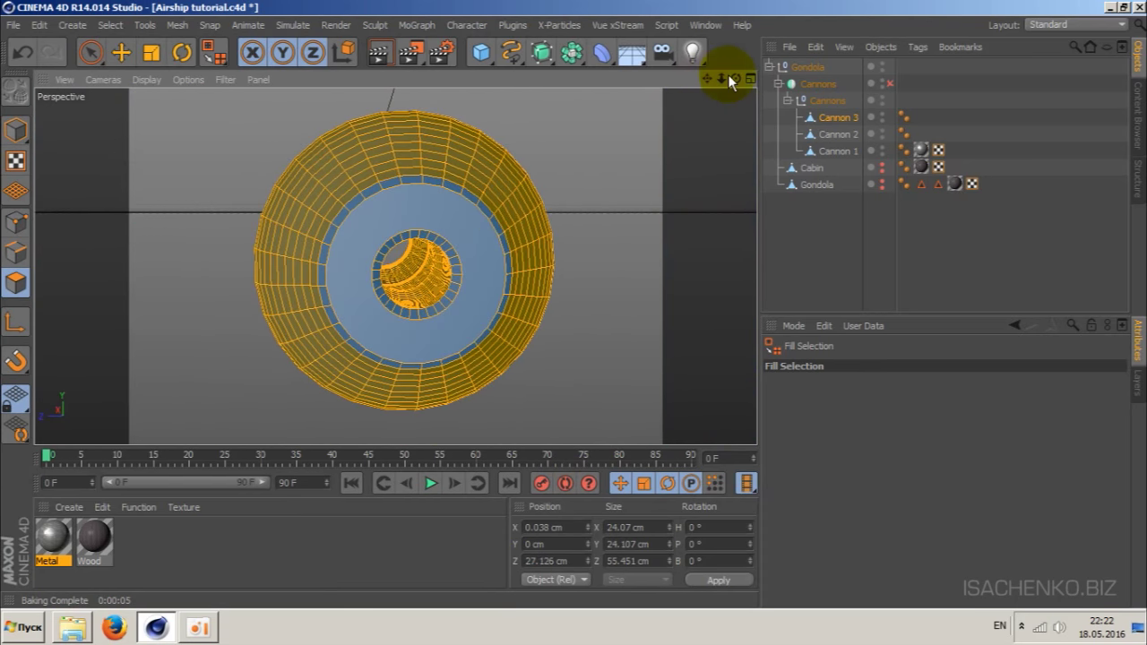
drag(736, 79, 589, 274)
click(590, 273)
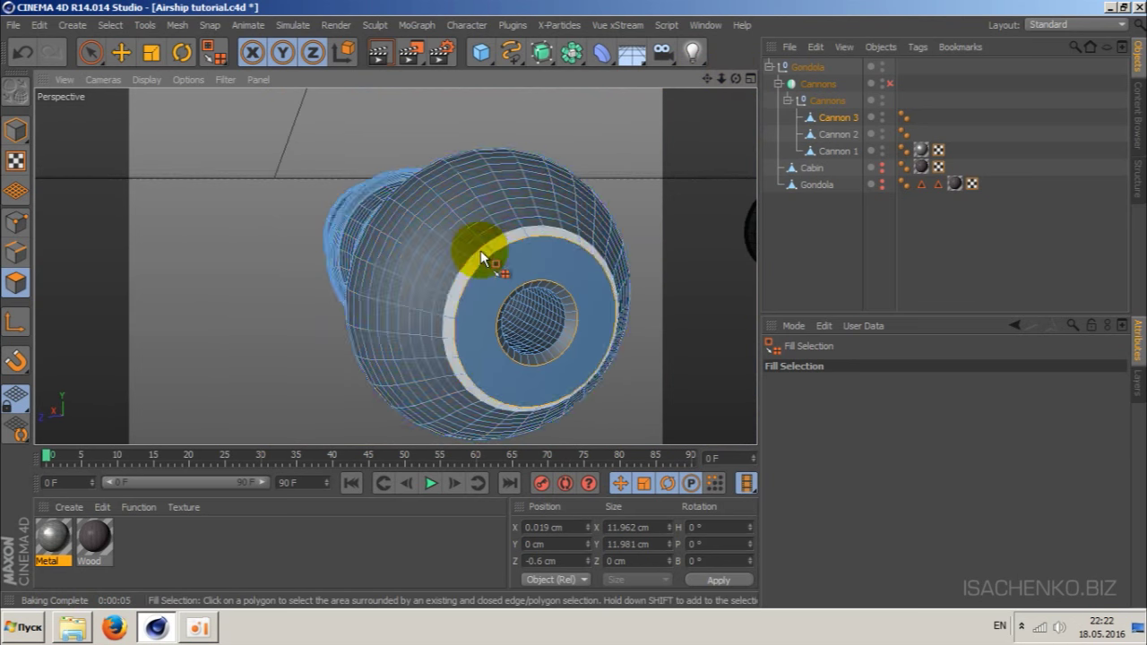
drag(727, 80, 397, 264)
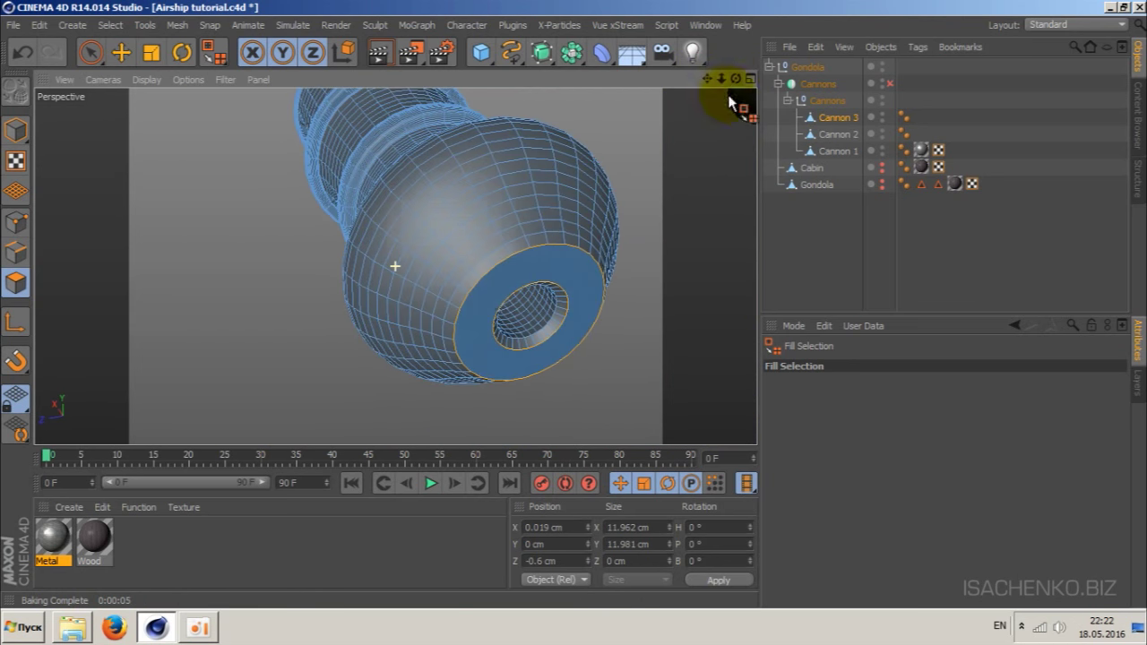
right_click(504, 287)
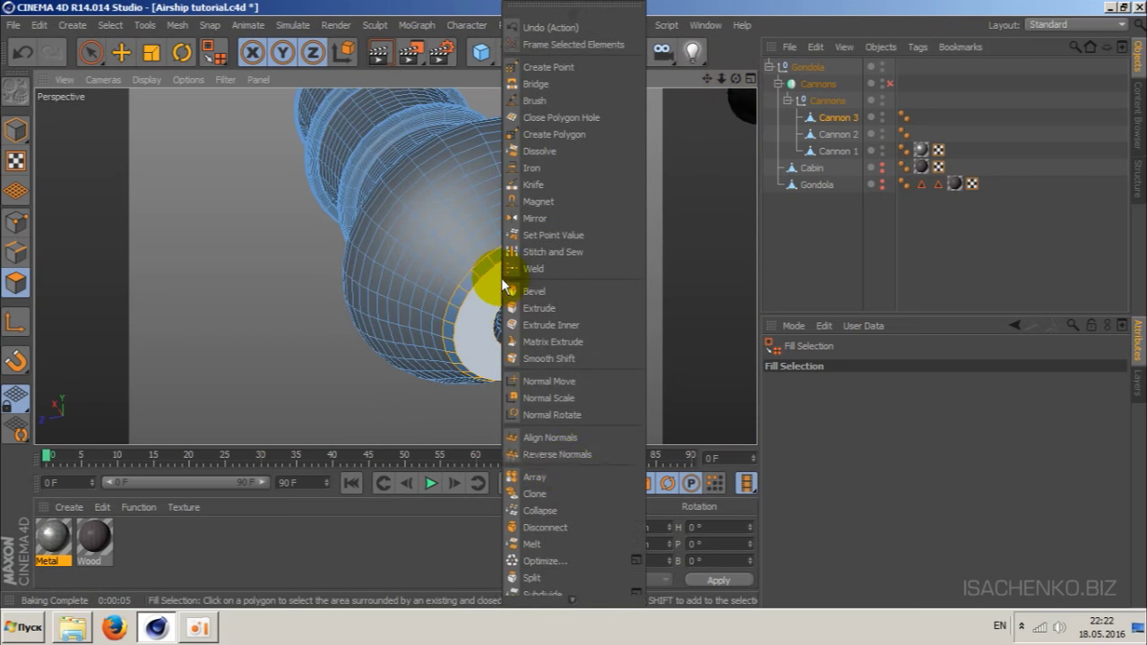
click(571, 455)
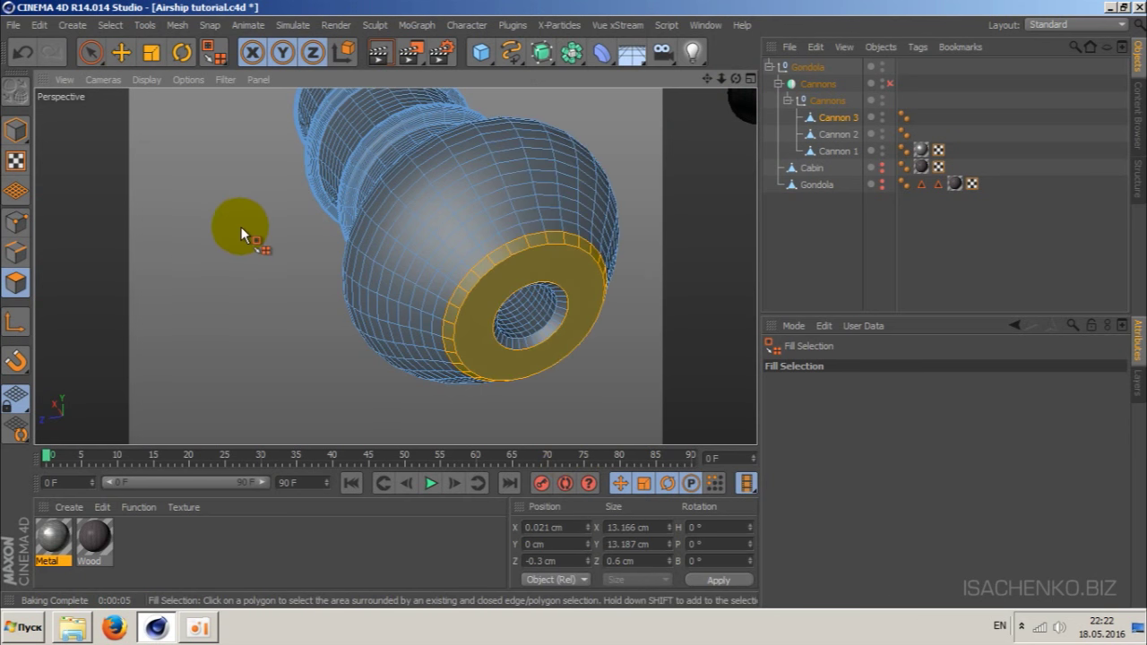
- Reverse the normals of the inner muzzle ring, then reselect all the cannon's polygons
click(465, 182)
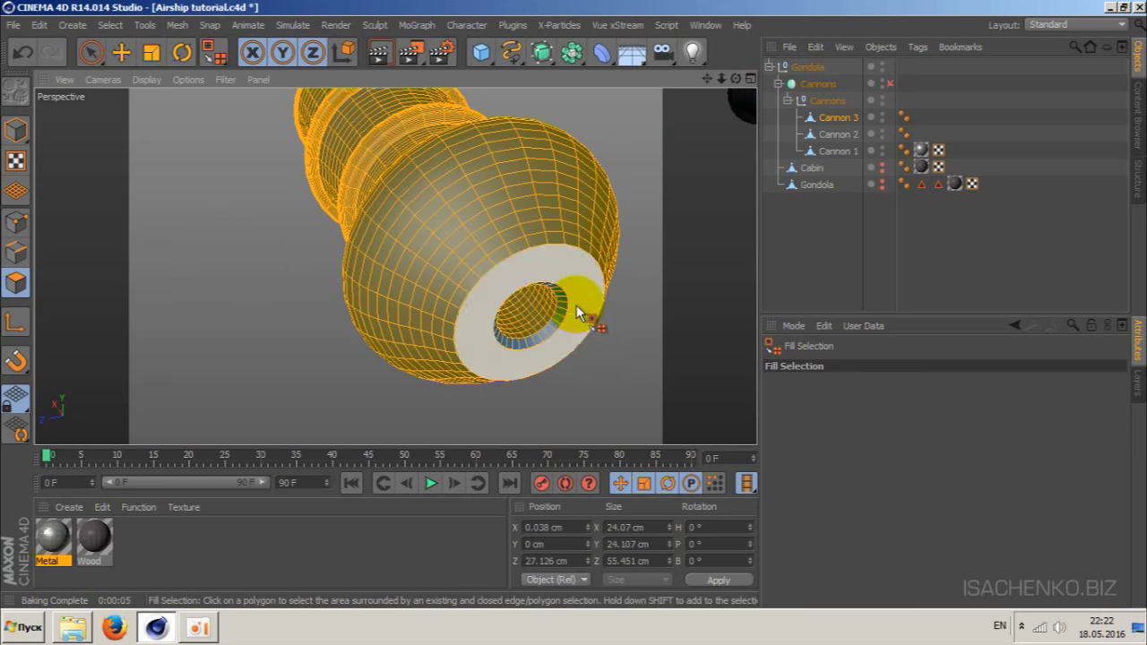
click(558, 316)
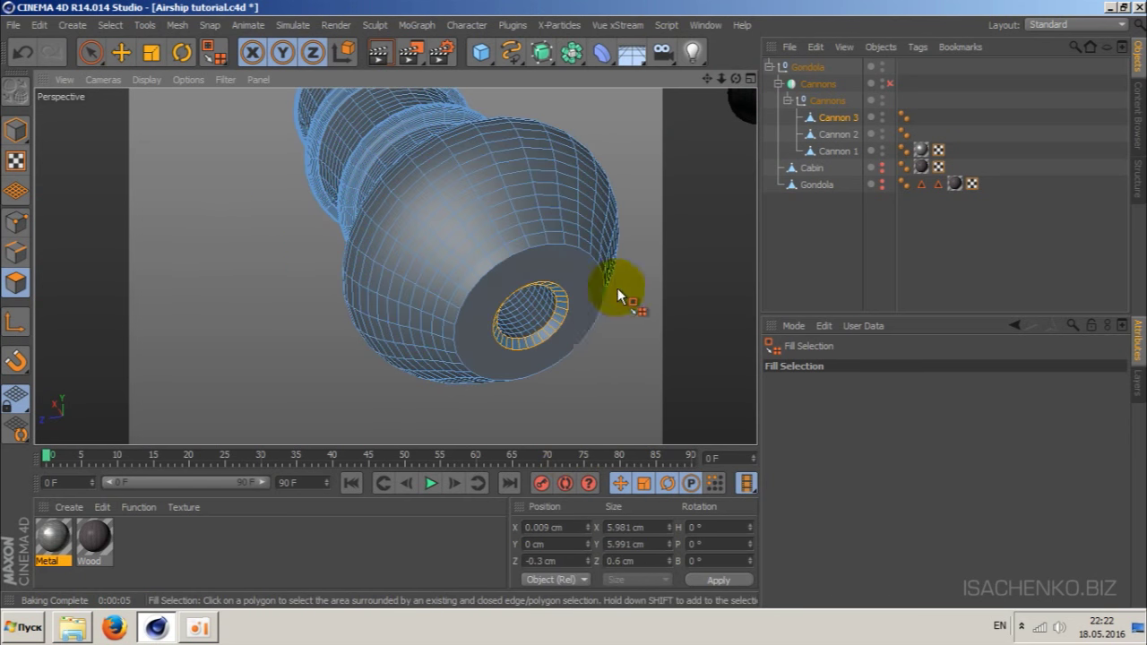
right_click(557, 324)
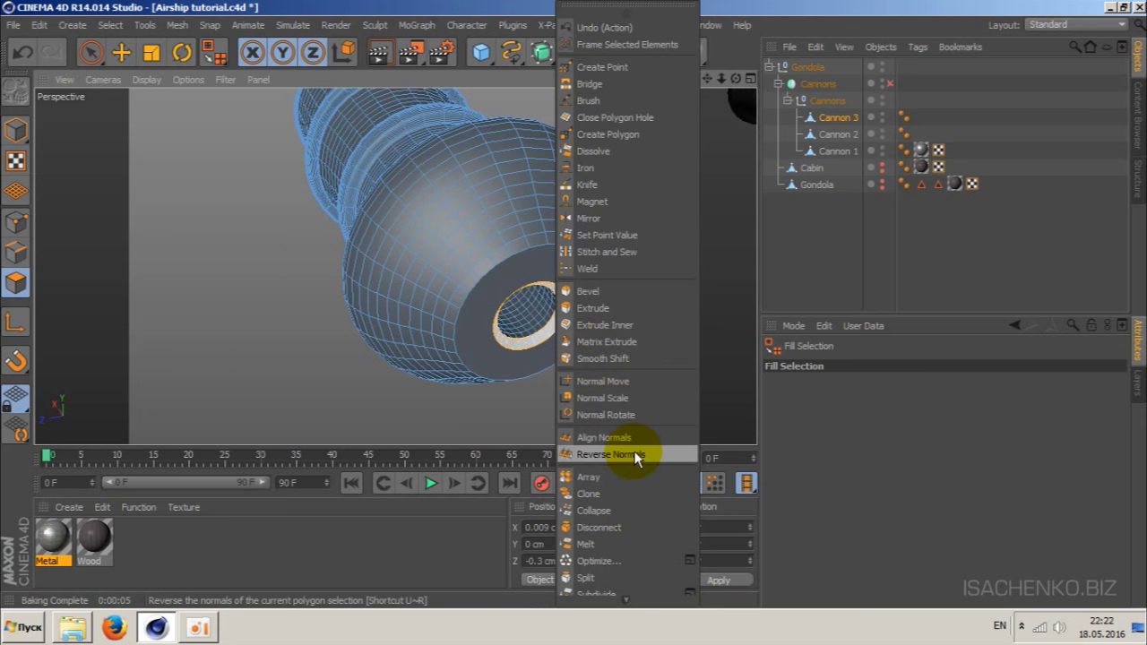
click(610, 455)
key(ctrl+a)
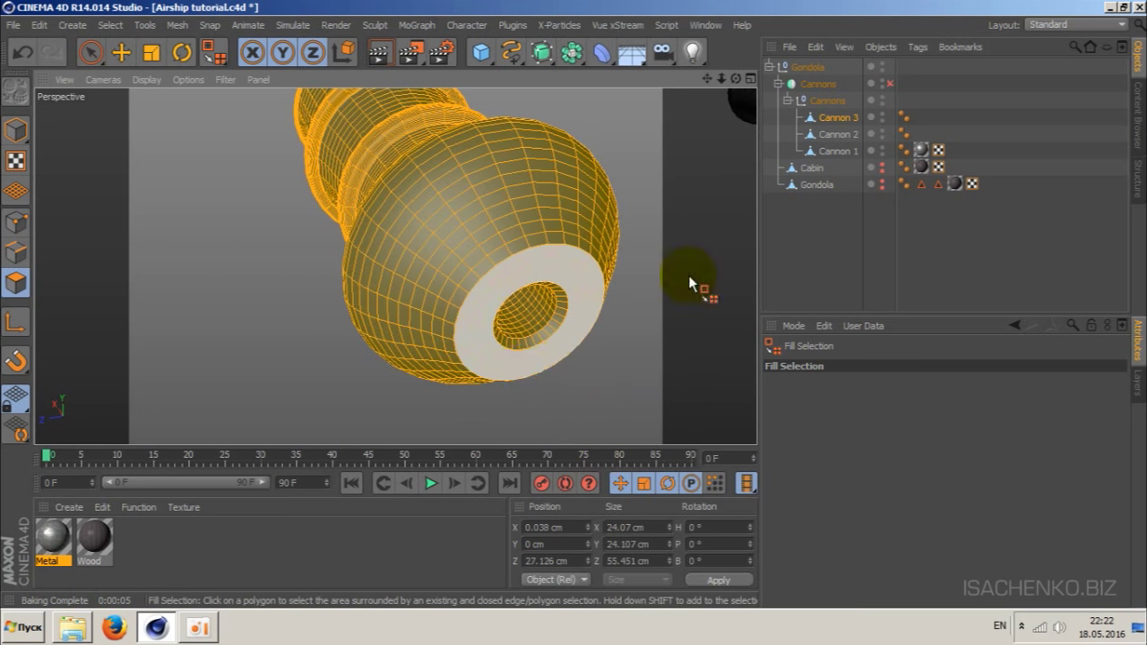
mouse_move(721, 79)
mouse_down()
mouse_move(700, 98)
mouse_move(708, 117)
mouse_up()
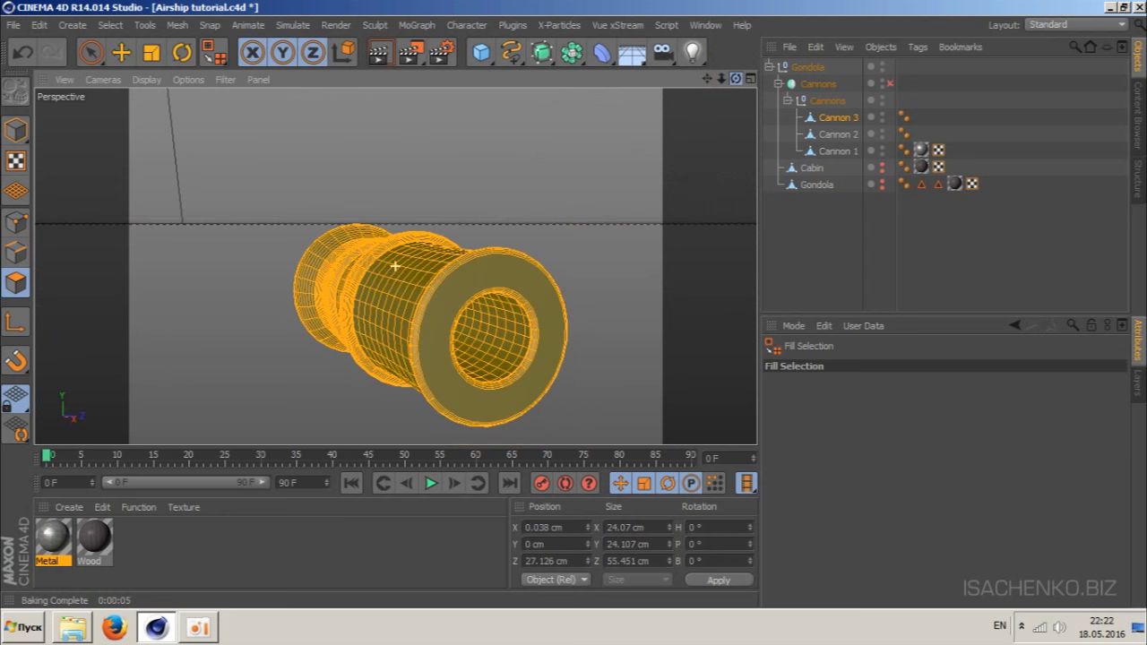
right_click(619, 264)
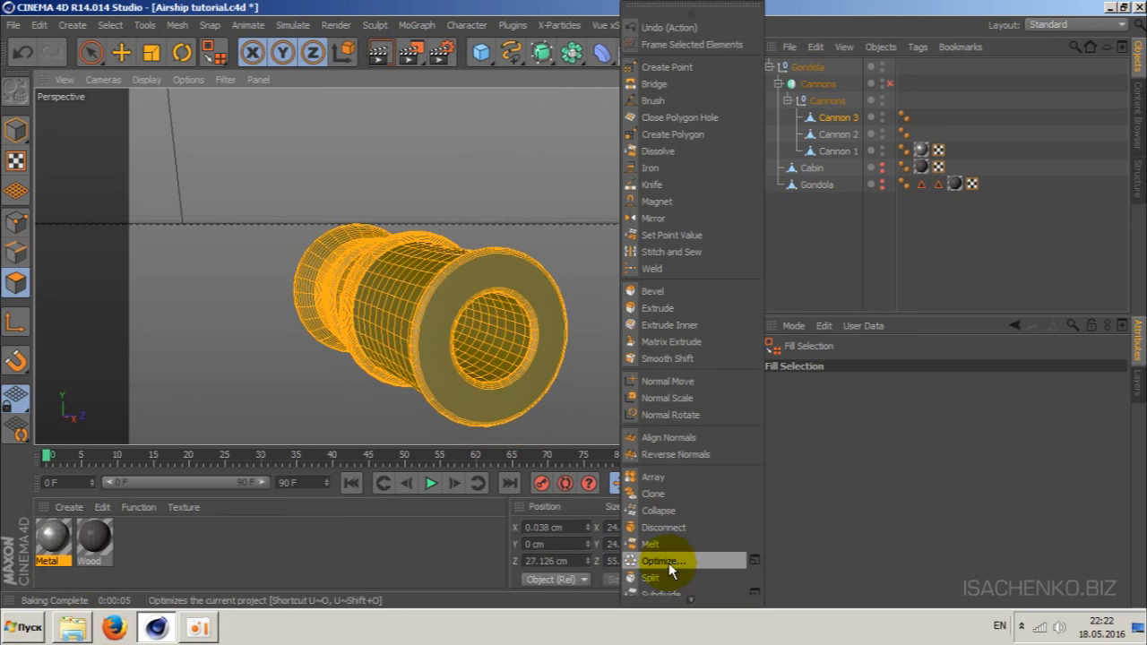
key(Escape)
- Copy Cannon 1's Metal texture tag and UVW tag onto Cannon 2 and Cannon 3
scroll(586, 237, down, 4)
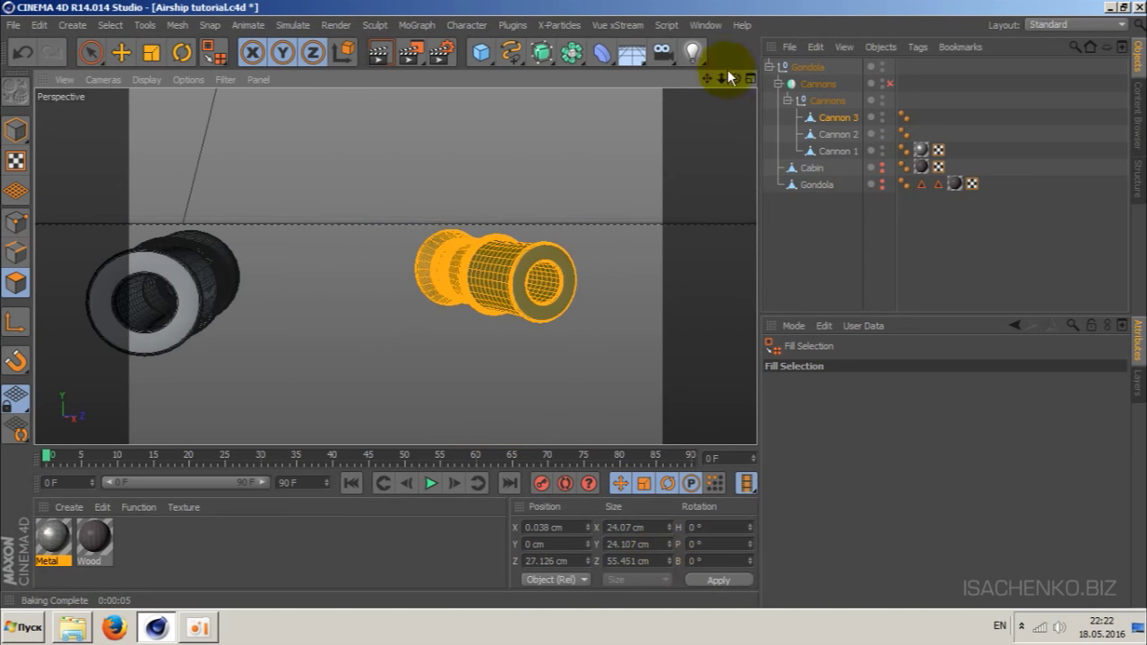
drag(741, 76, 744, 98)
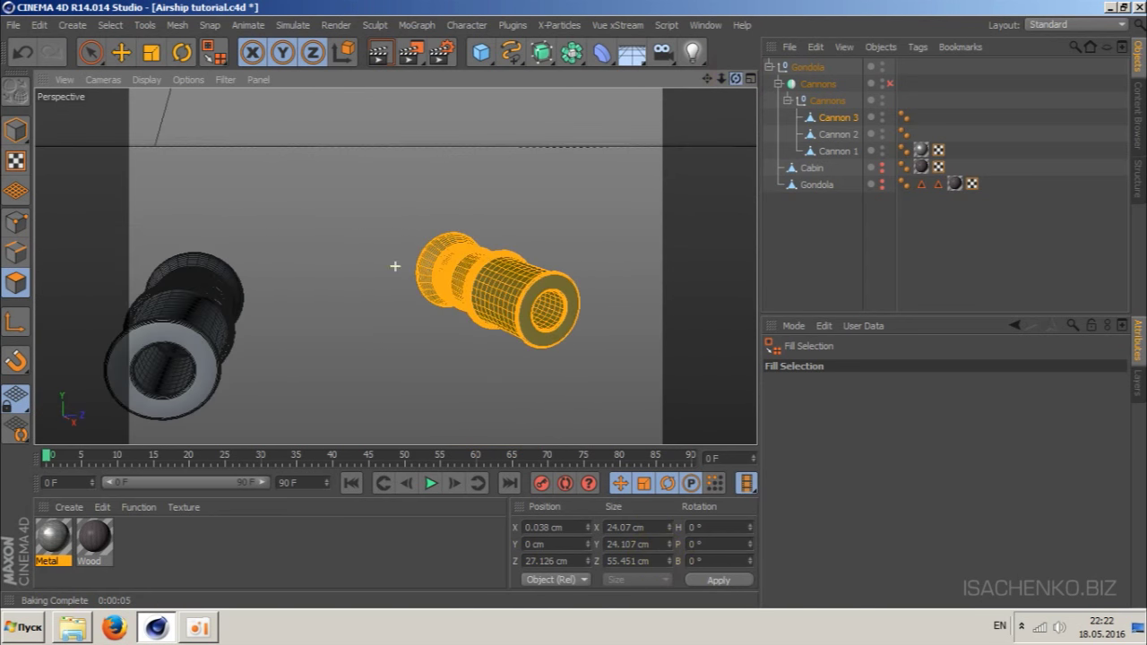
click(922, 151)
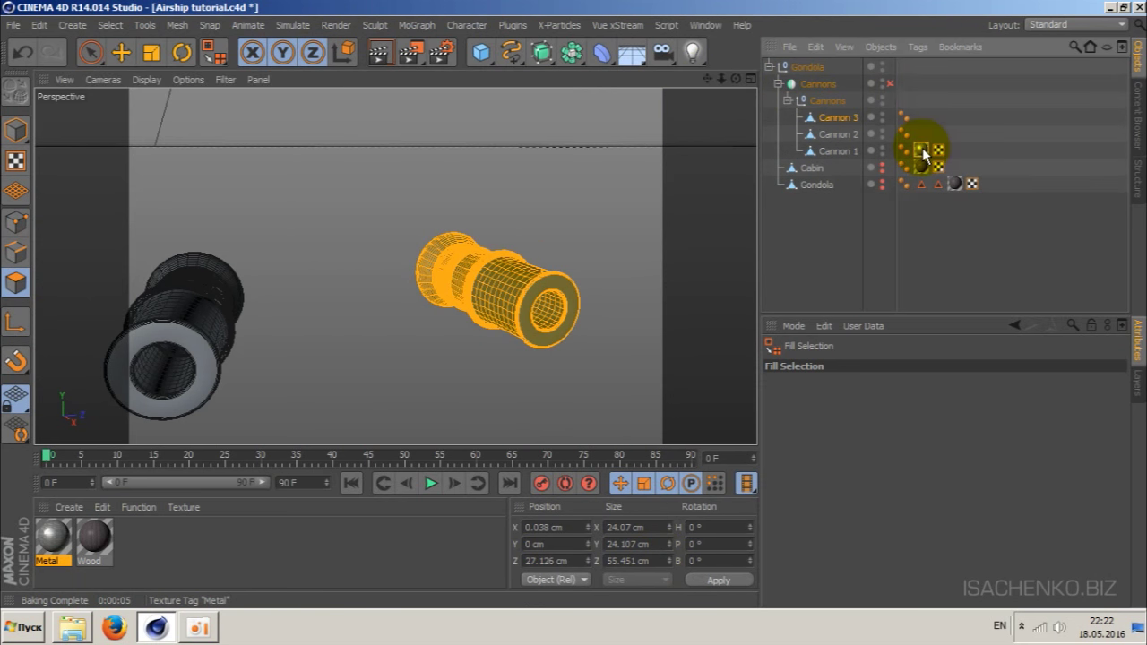
ctrl+drag(924, 141, 921, 116)
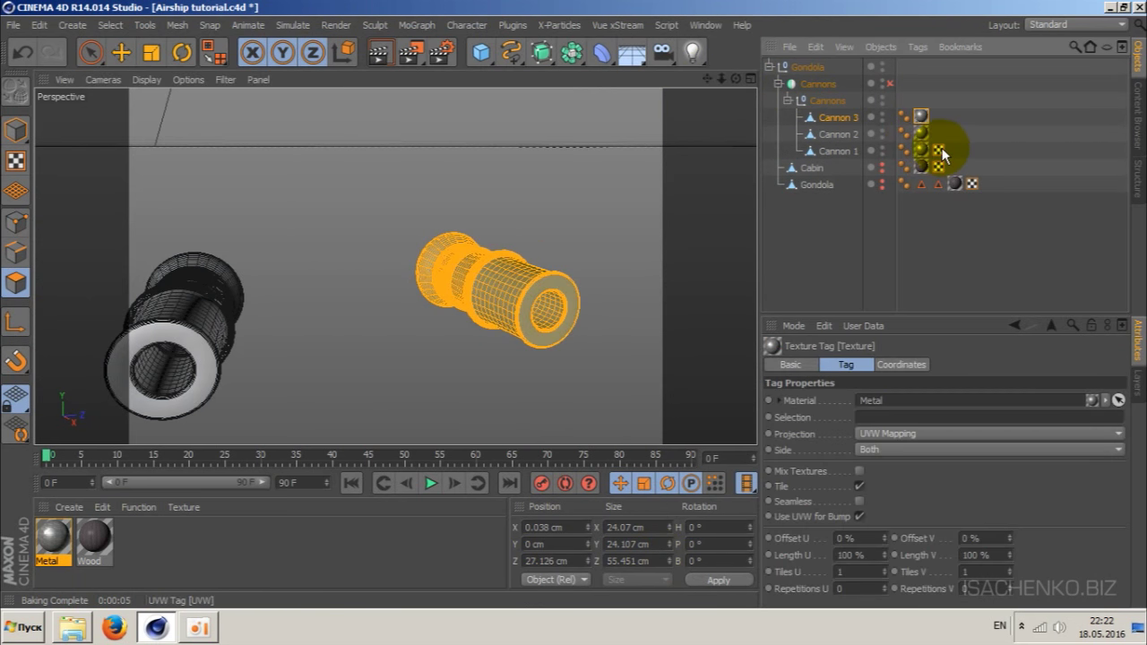
mouse_move(939, 159)
ctrl+mouse_down()
mouse_move(937, 135)
mouse_move(494, 339)
mouse_move(583, 281)
ctrl+mouse_up()
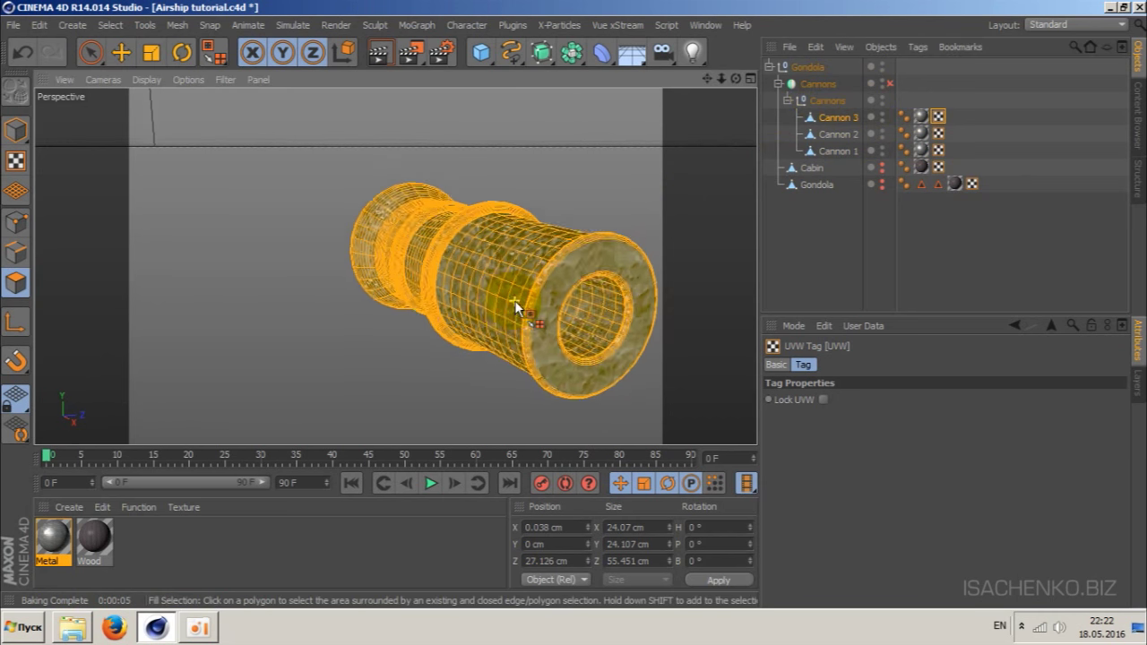
- Zoom out and render a preview of the textured cannons
scroll(582, 281, down, 2)
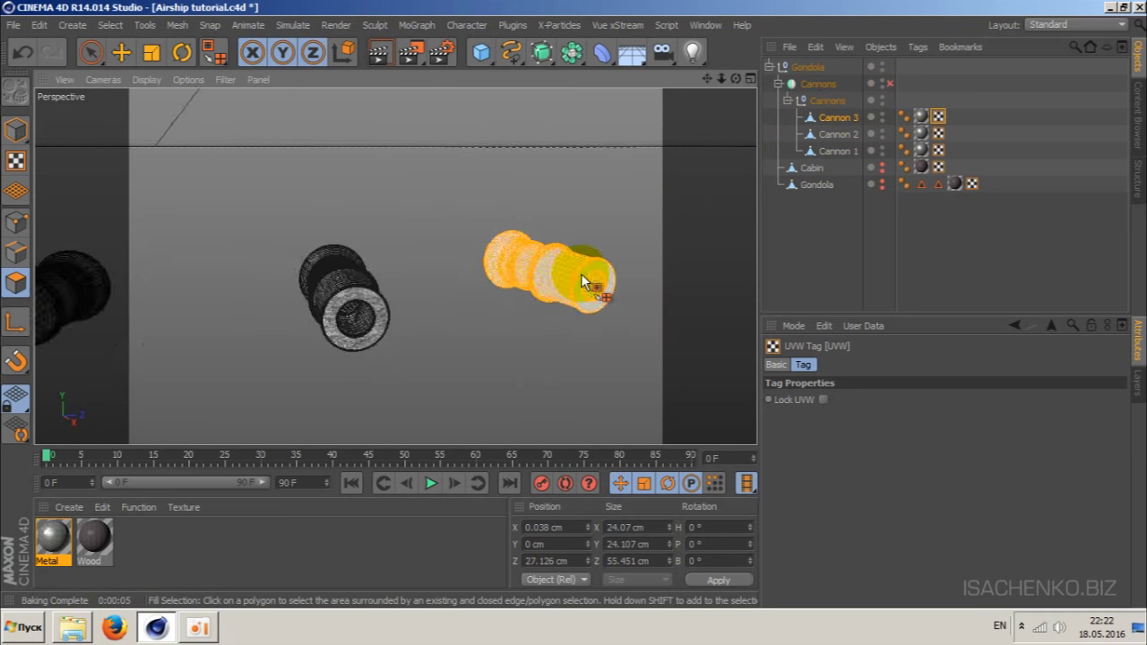
scroll(581, 278, up, 5)
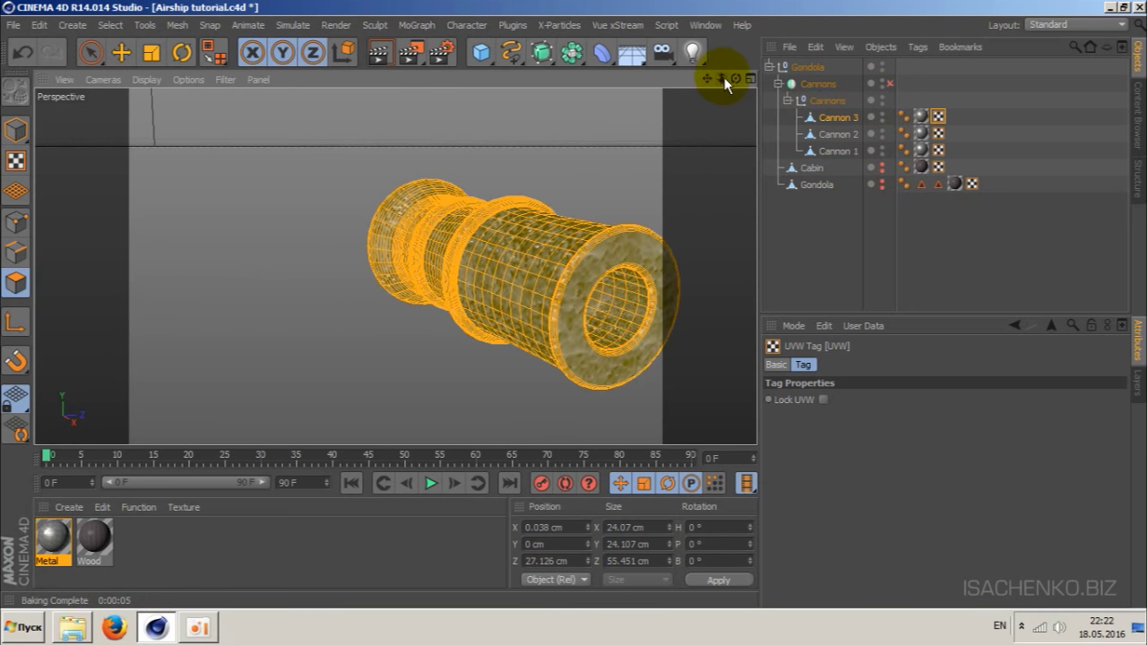
drag(723, 82, 227, 124)
click(381, 58)
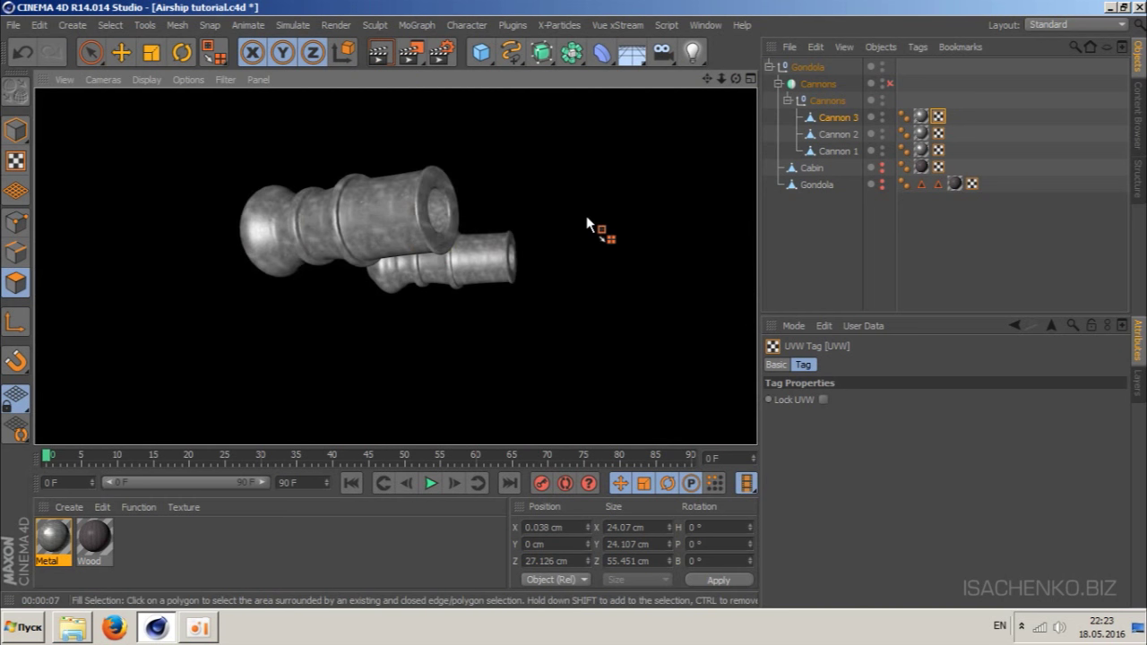
- Dismiss the rendered preview and orbit back to the wireframe view of both cannons
click(737, 81)
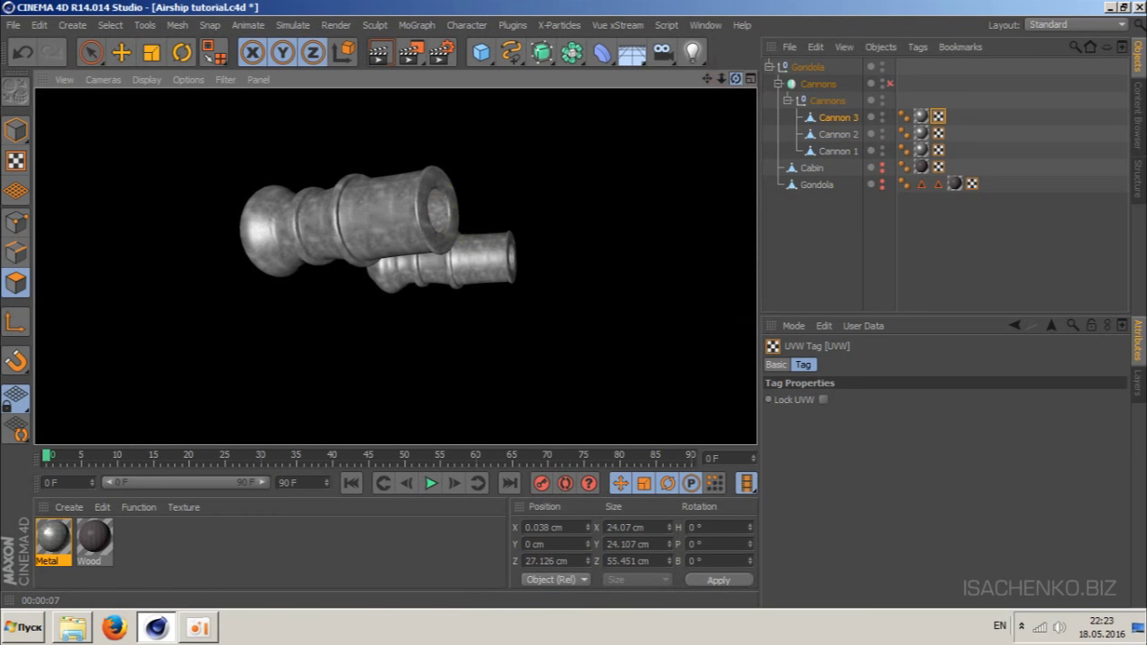
mouse_move(737, 79)
mouse_down()
mouse_move(713, 82)
mouse_move(705, 132)
mouse_up()
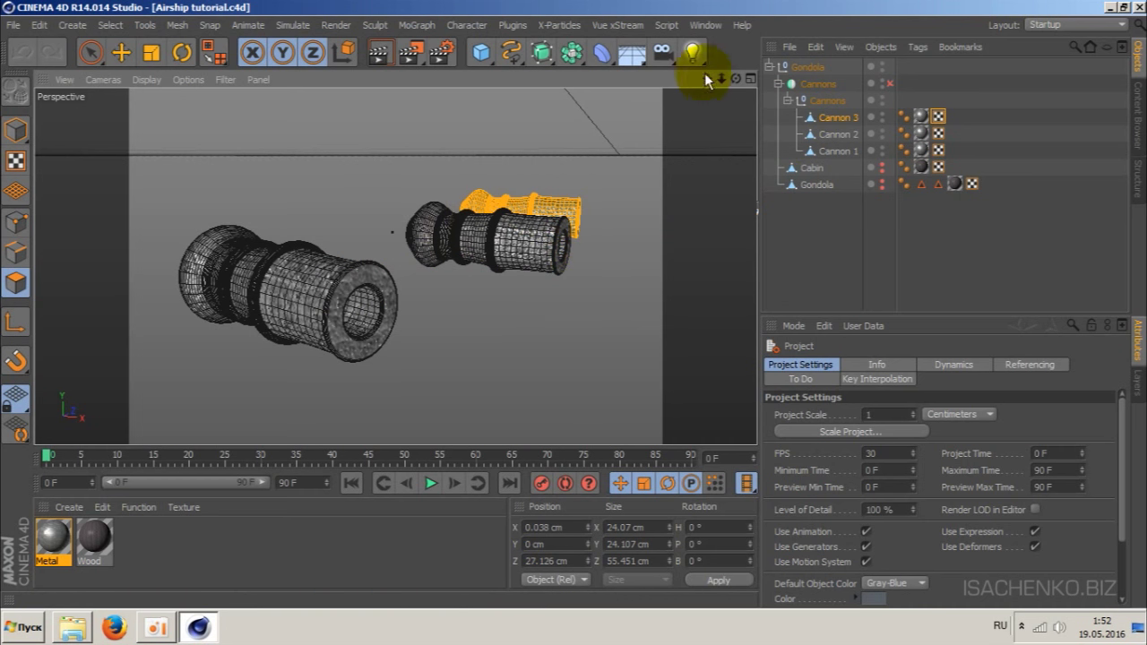
- Turn on the Cannons symmetry so the three cannons mirror across the ZY plane
drag(720, 79, 725, 74)
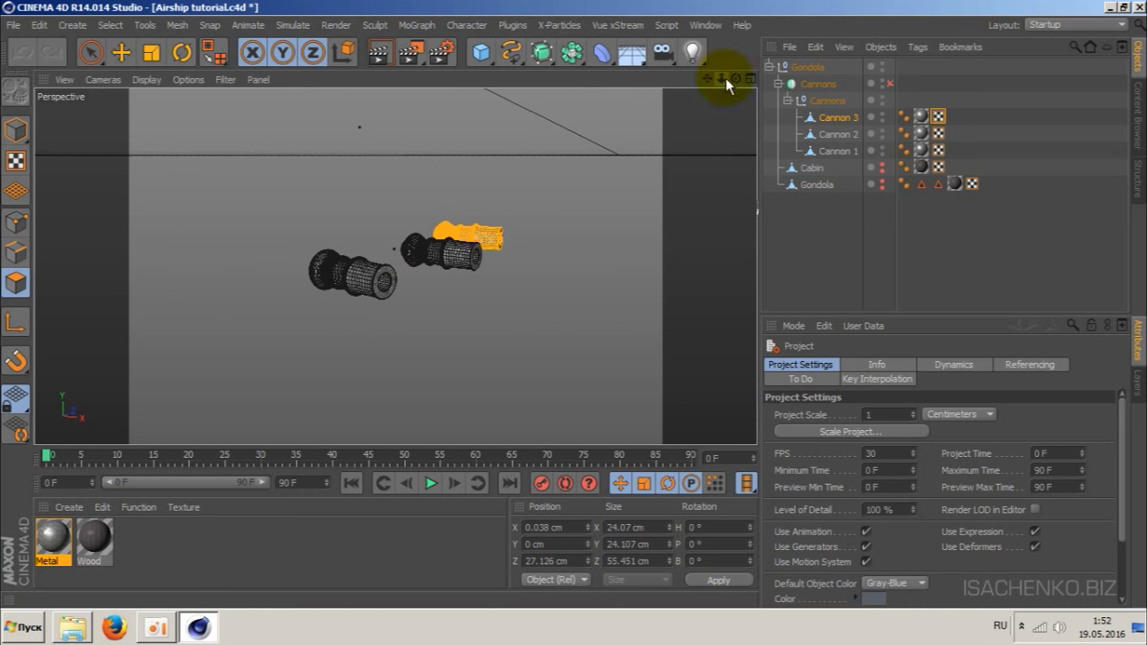
click(888, 83)
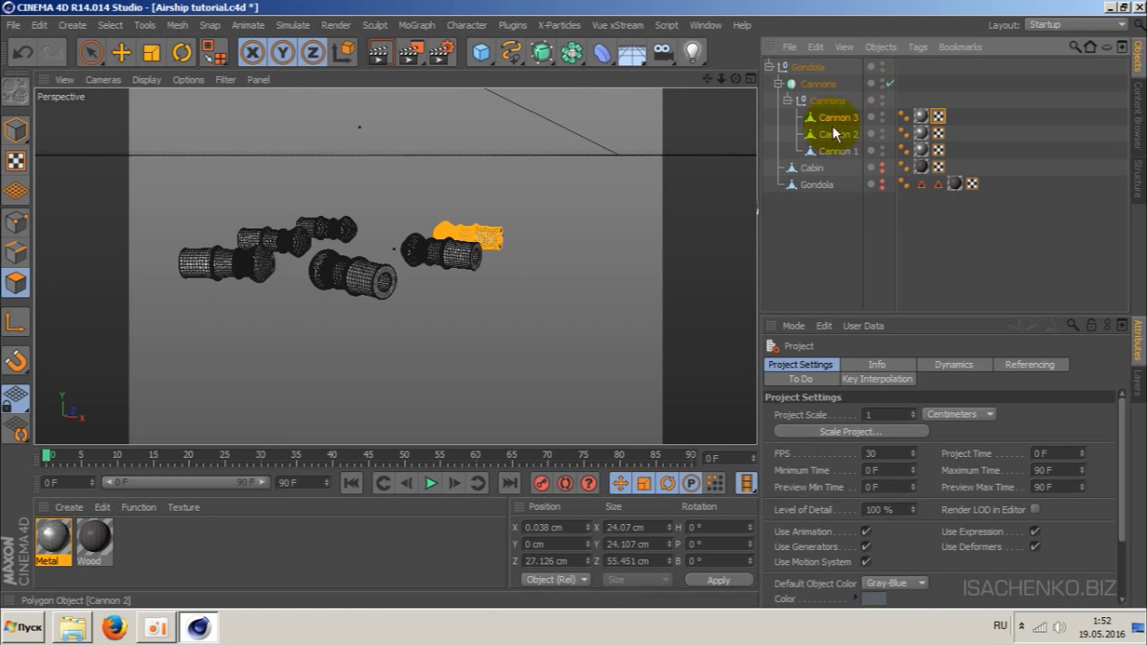
click(817, 86)
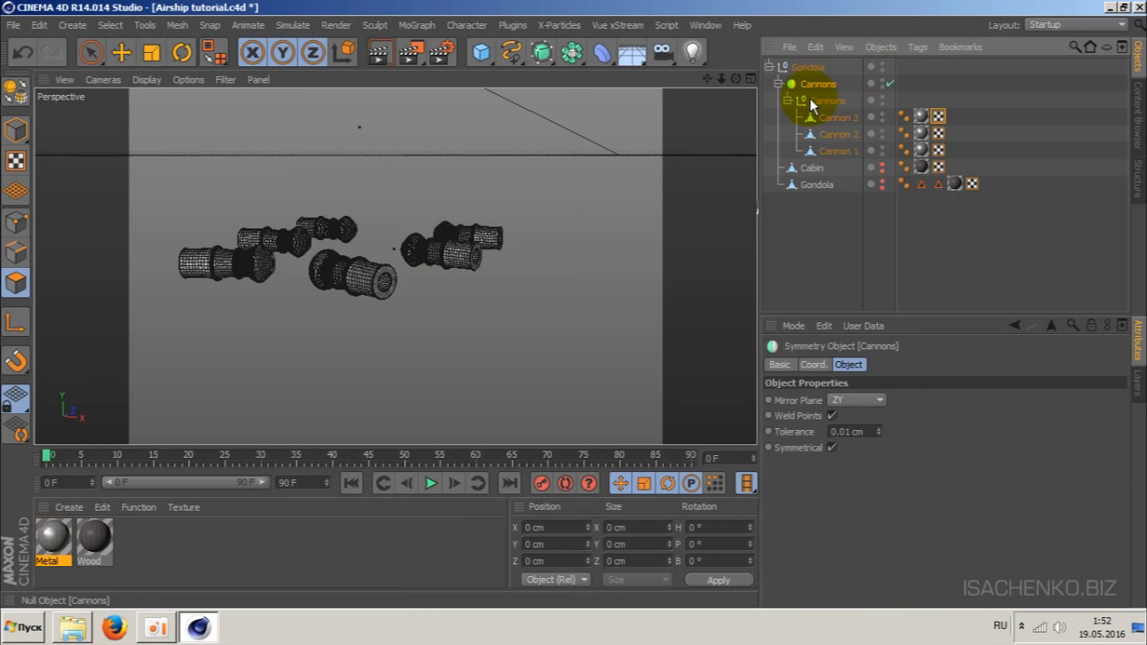
- Orbit around the cannons to confirm six appear, then reselect the Cannons symmetry object
drag(736, 79, 645, 106)
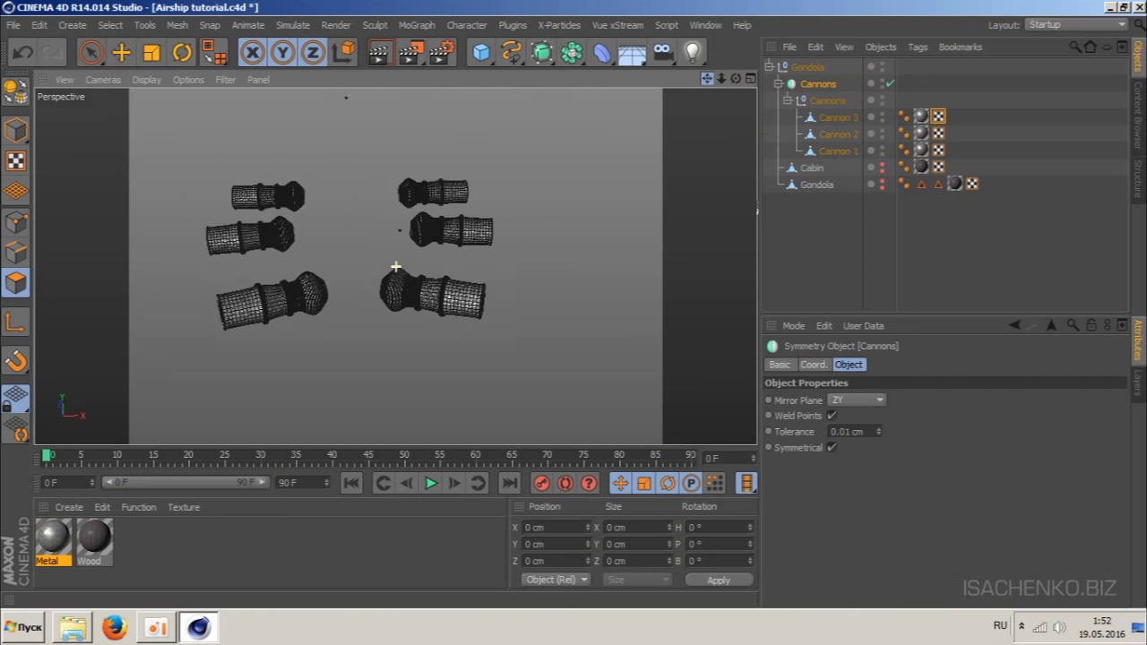
alt+drag(416, 220, 549, 260)
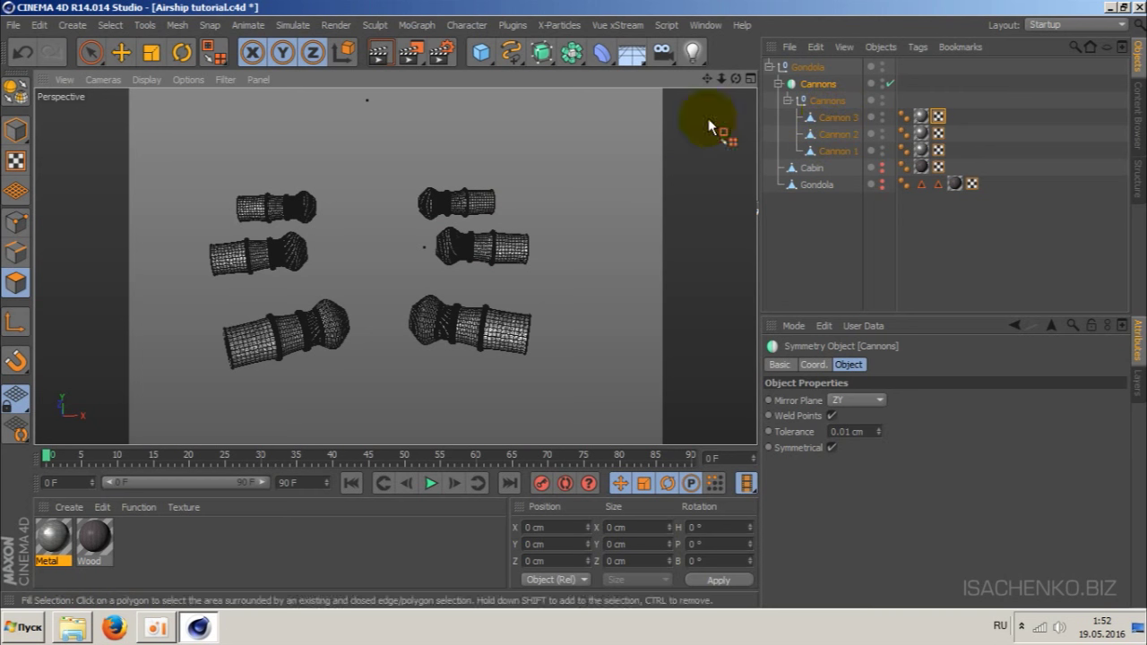
drag(736, 78, 681, 90)
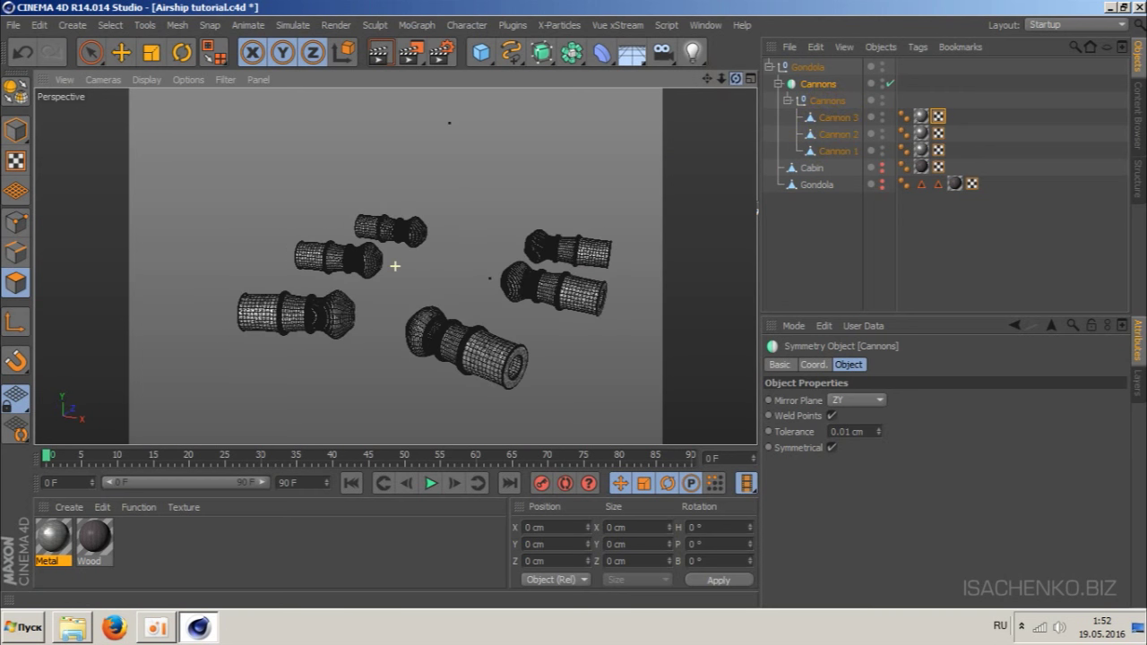
scroll(532, 290, up, 5)
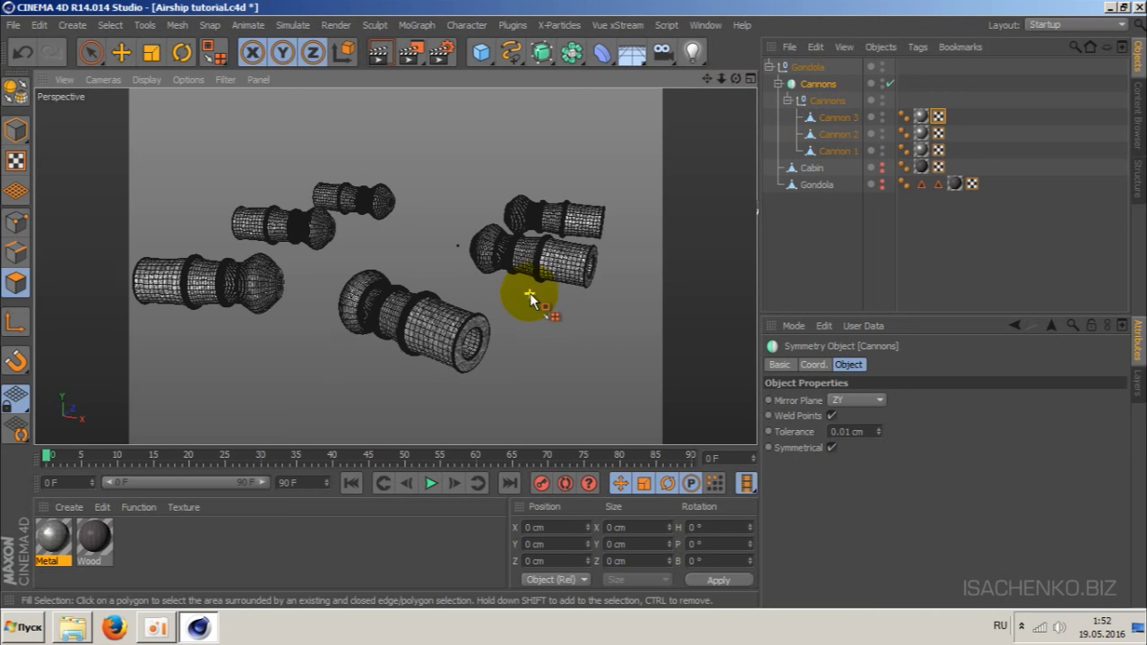
scroll(531, 291, down, 4)
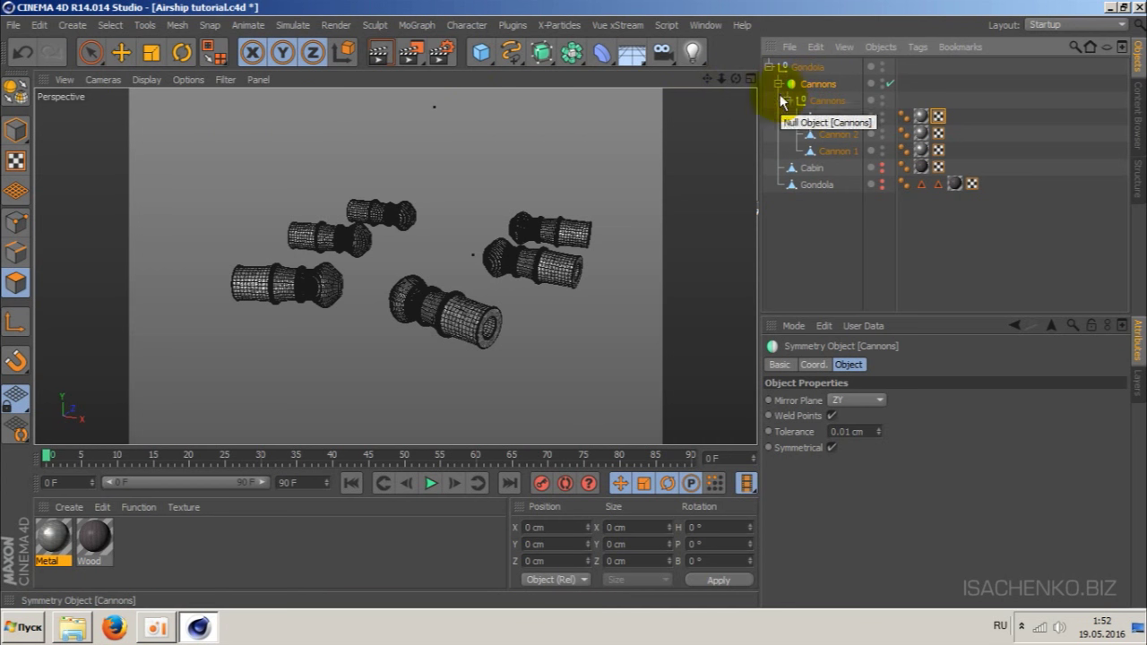
click(19, 157)
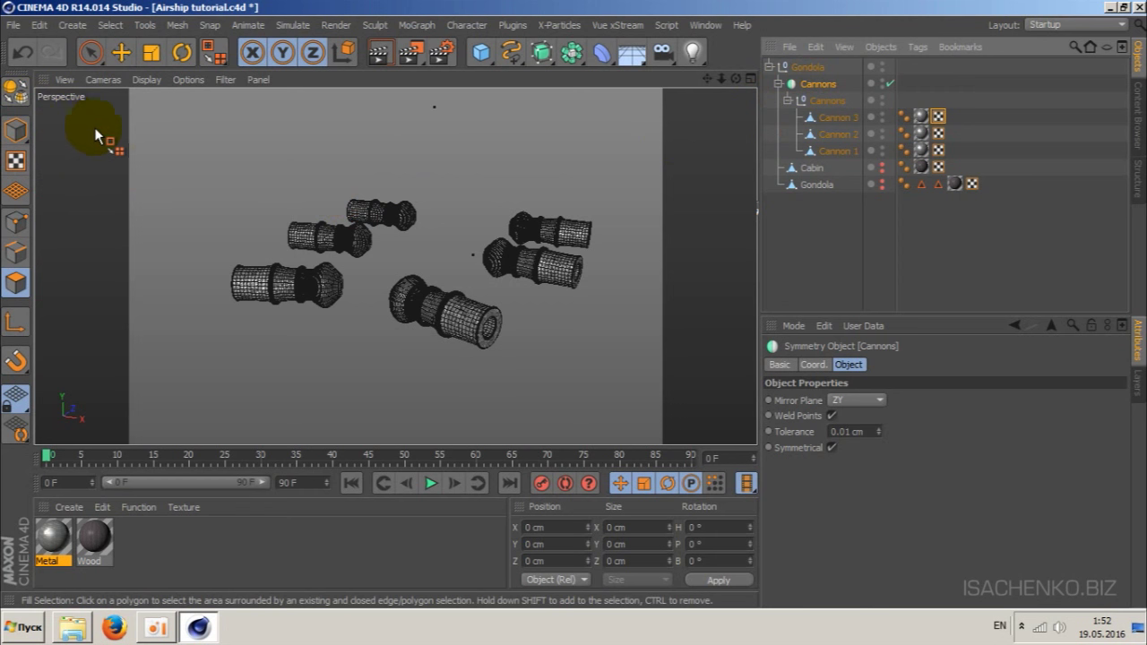
- Make the Cannons symmetry editable and select Cannon 1, 2 and 3 in Model mode
click(13, 92)
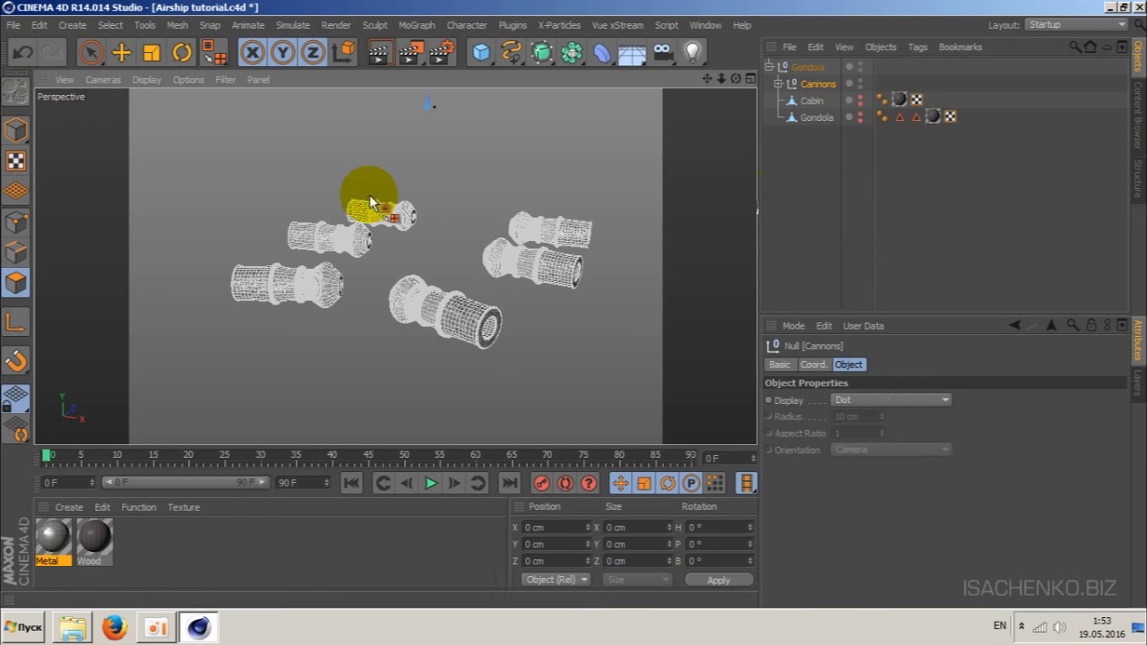
click(779, 84)
click(835, 117)
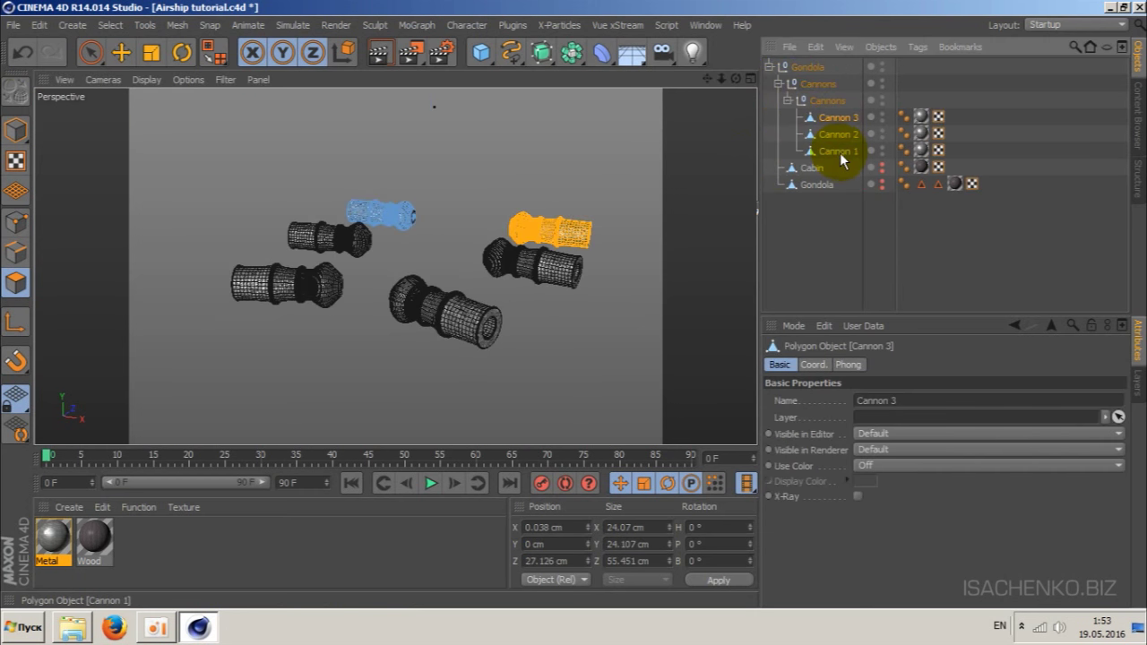
shift+click(843, 154)
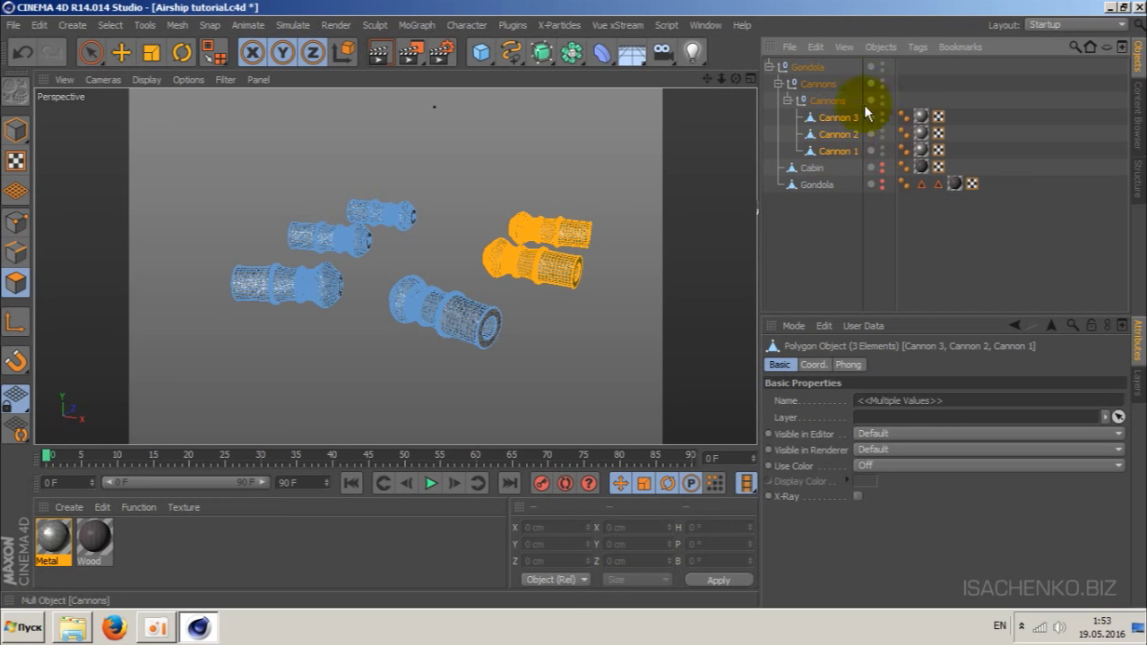
click(16, 130)
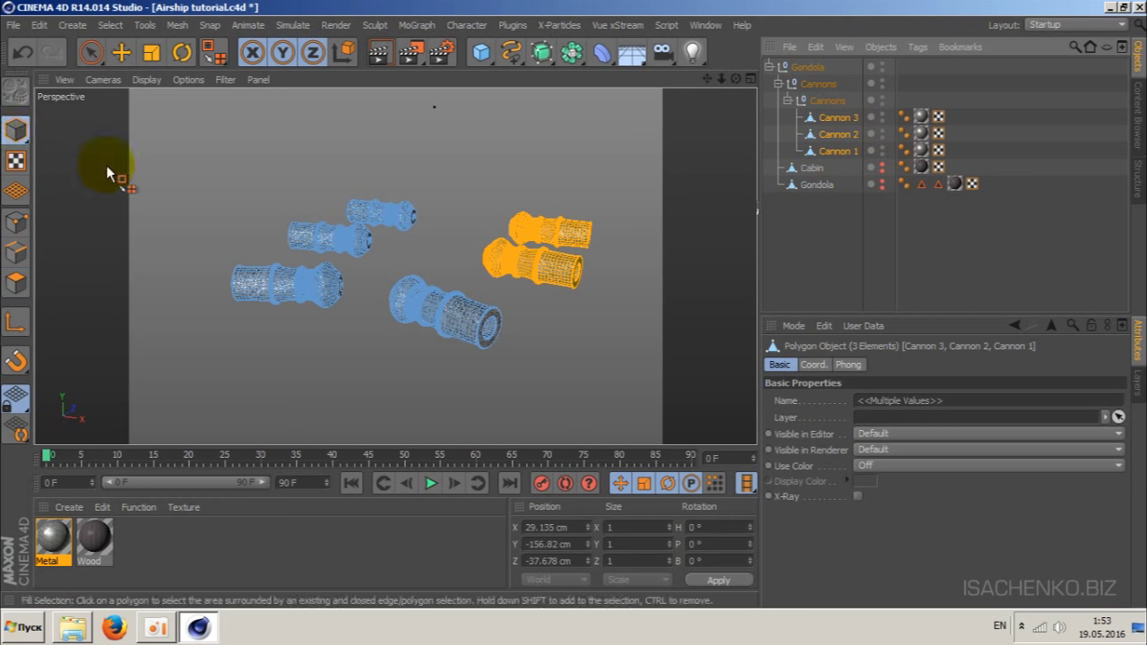
click(879, 46)
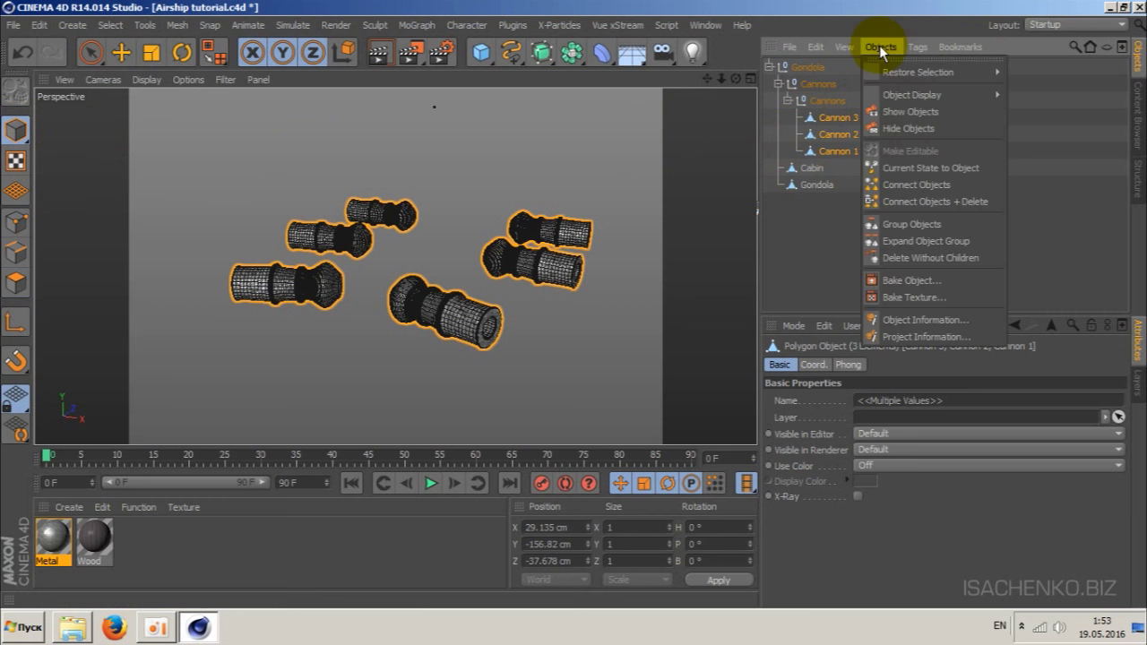
- Merge the cannons into one object named Cannon under Gondola, deleting the empty Cannons group
click(922, 200)
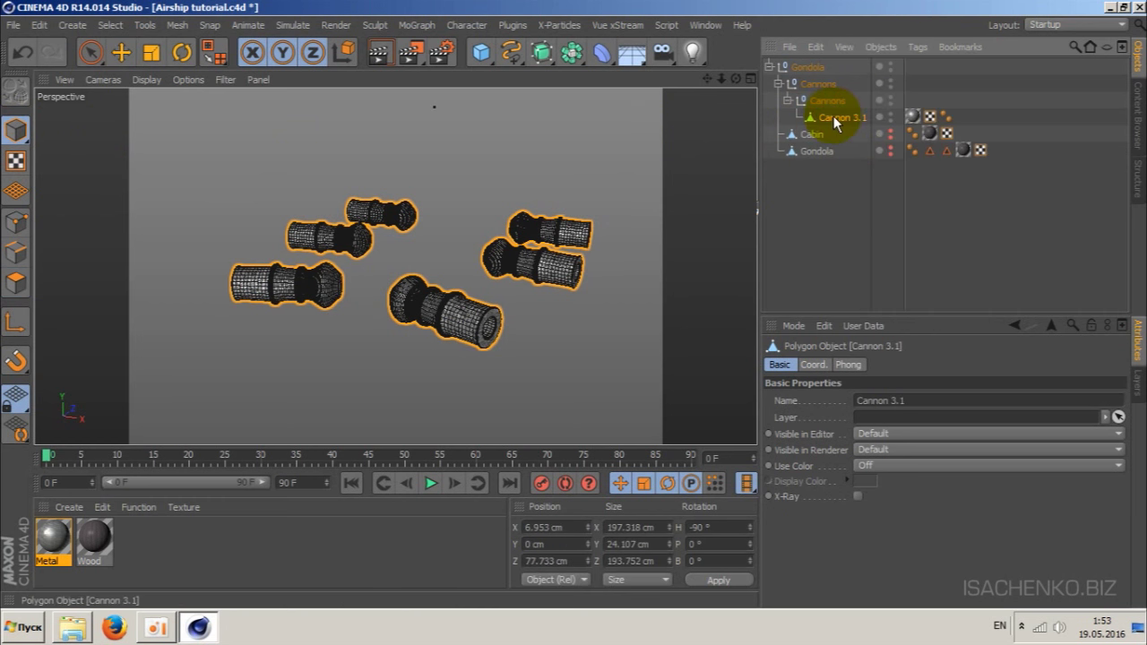
drag(832, 123, 809, 97)
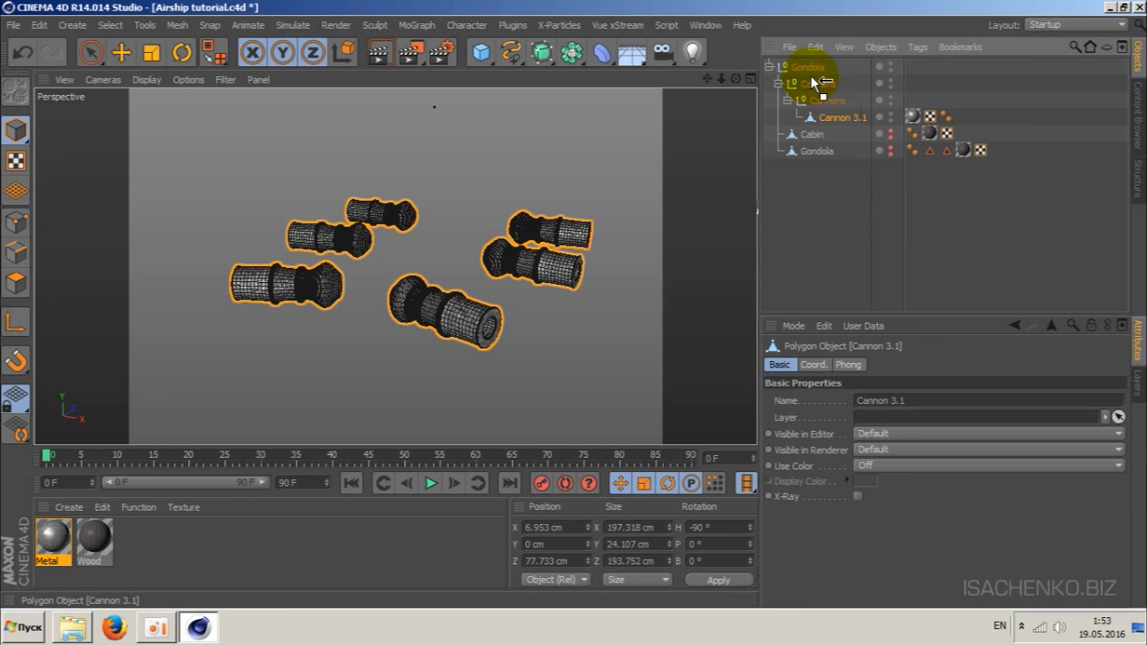
click(818, 106)
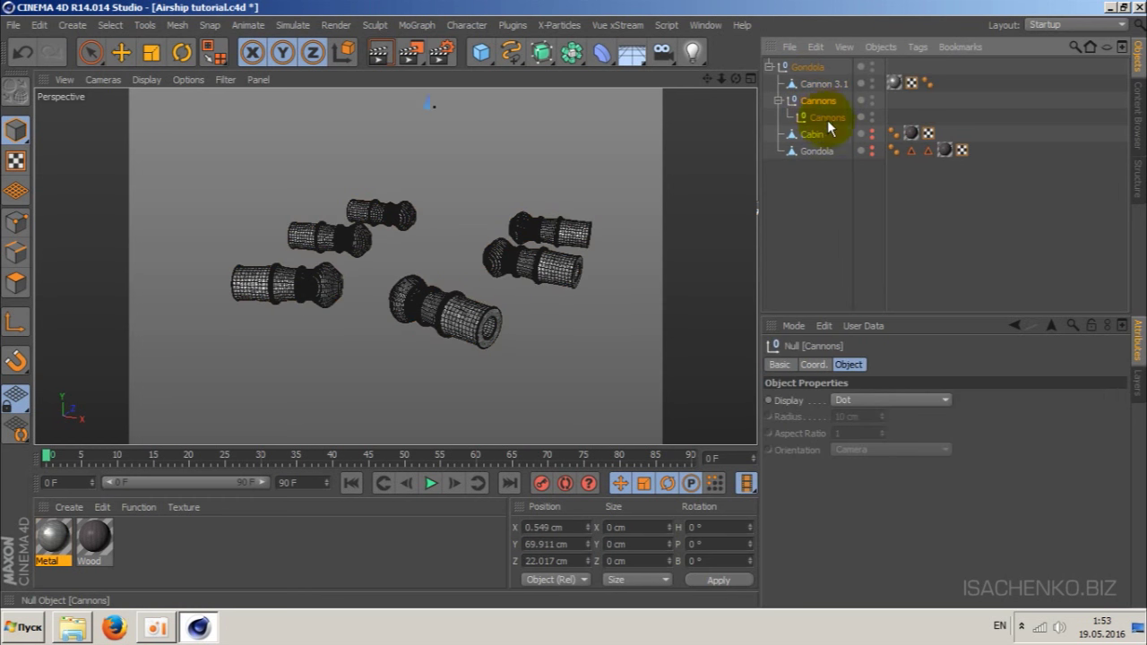
key(Delete)
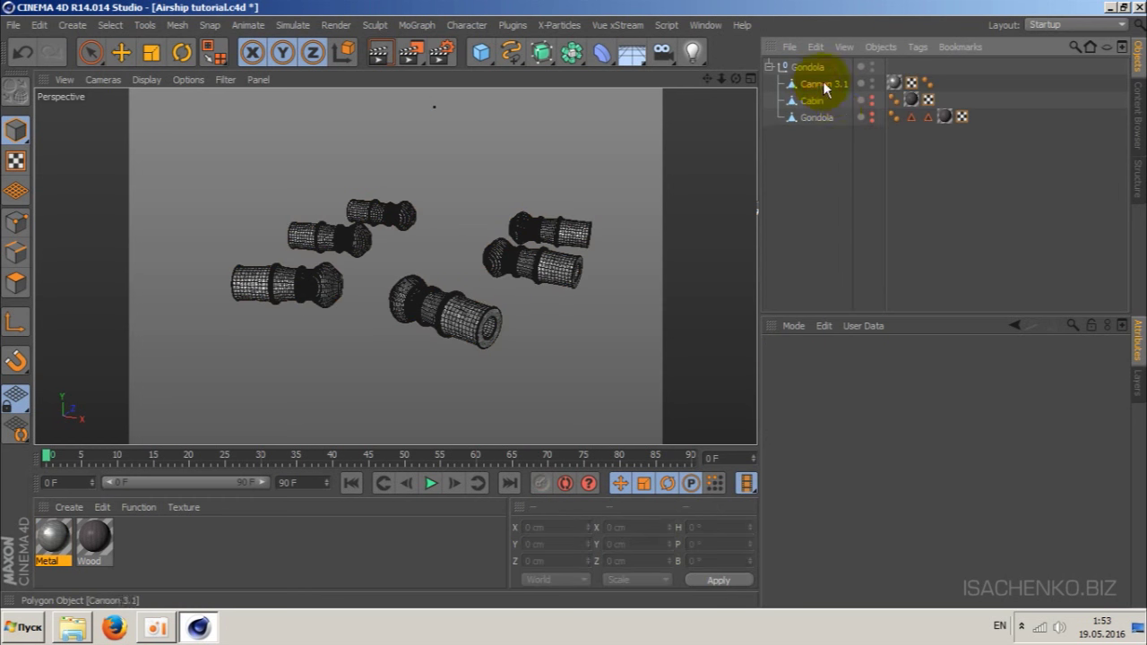
double_click(823, 86)
key(BackSpace)
key(BackSpace)
key(BackSpace)
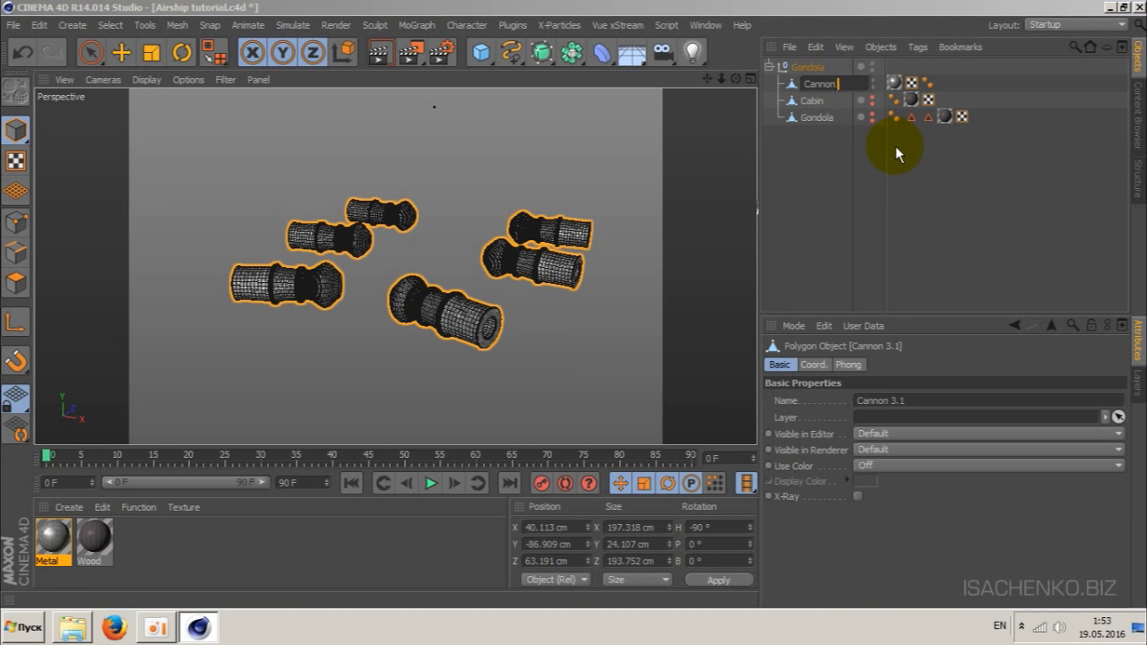
key(Return)
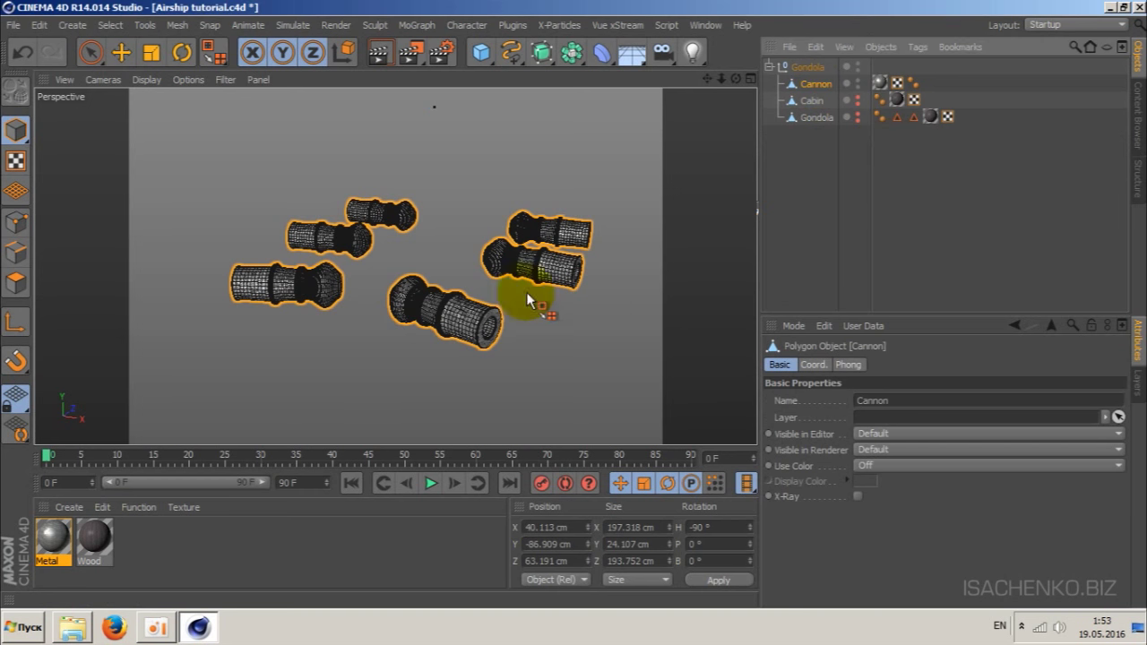
- Zoom the viewport and render a preview of the merged cannons
scroll(506, 326, up, 2)
scroll(510, 323, up, 2)
scroll(524, 316, up, 2)
scroll(525, 316, down, 2)
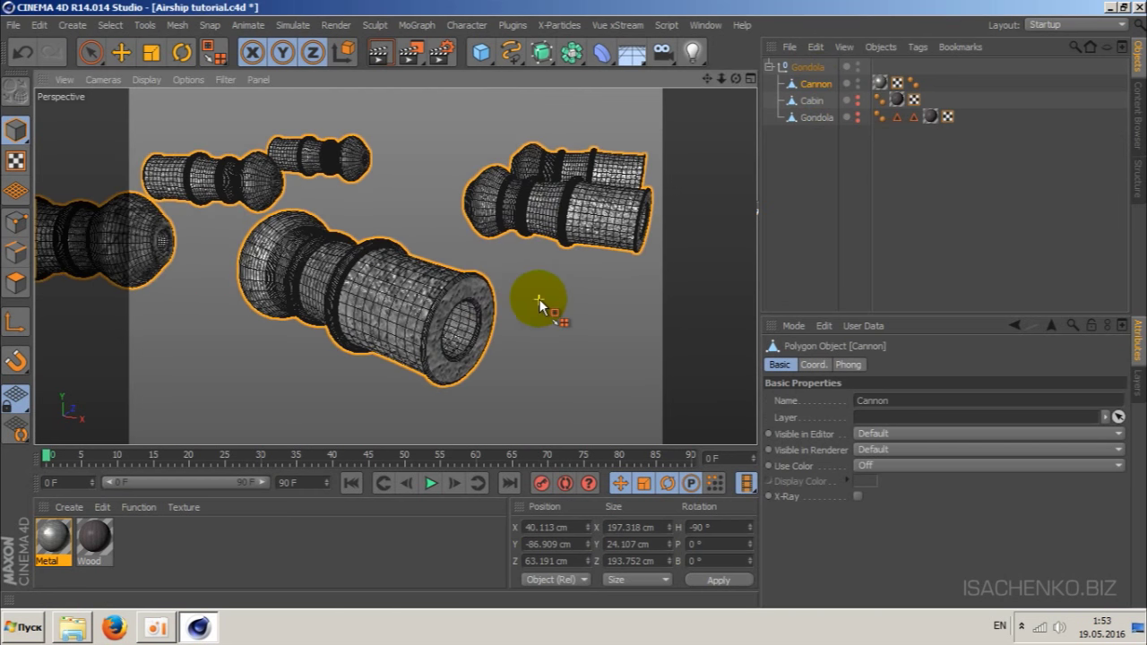
scroll(539, 299, down, 3)
click(373, 53)
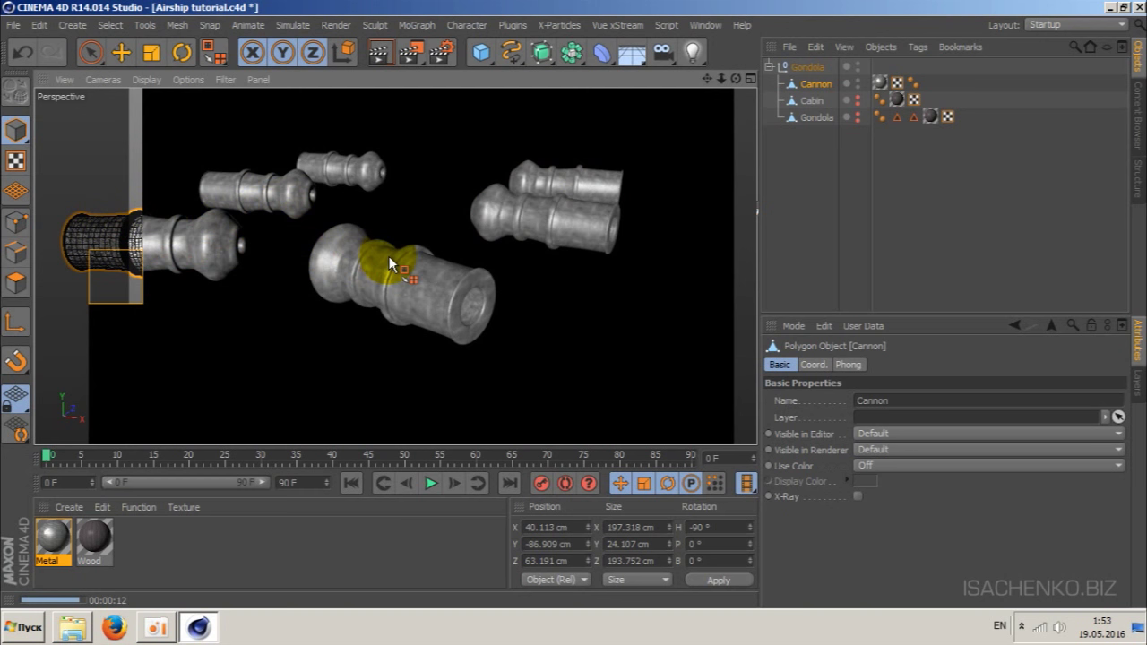
- Make Gondola visible again in the editor and zoom out to frame the whole hull
click(857, 116)
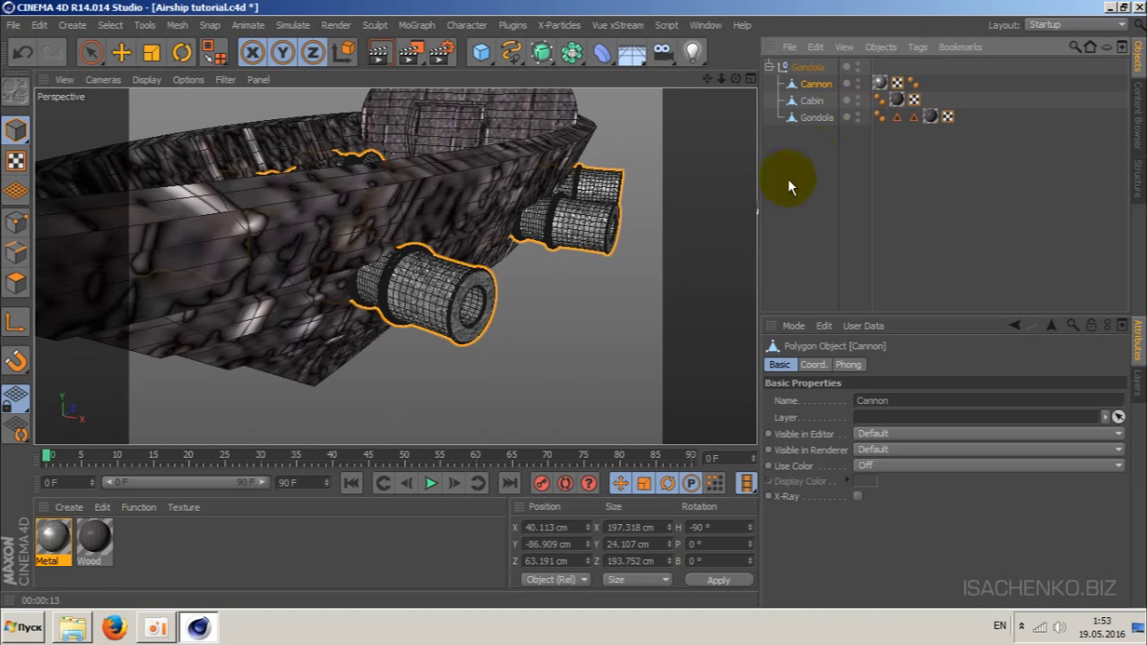
drag(722, 79, 628, 109)
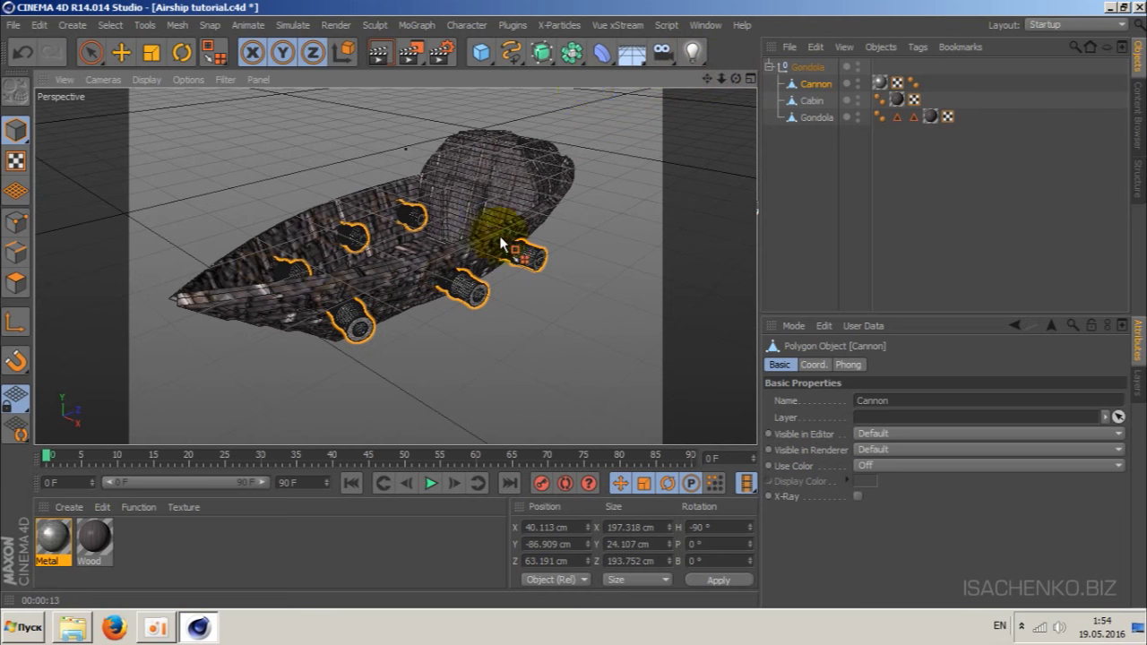
scroll(499, 236, up, 2)
scroll(494, 243, down, 5)
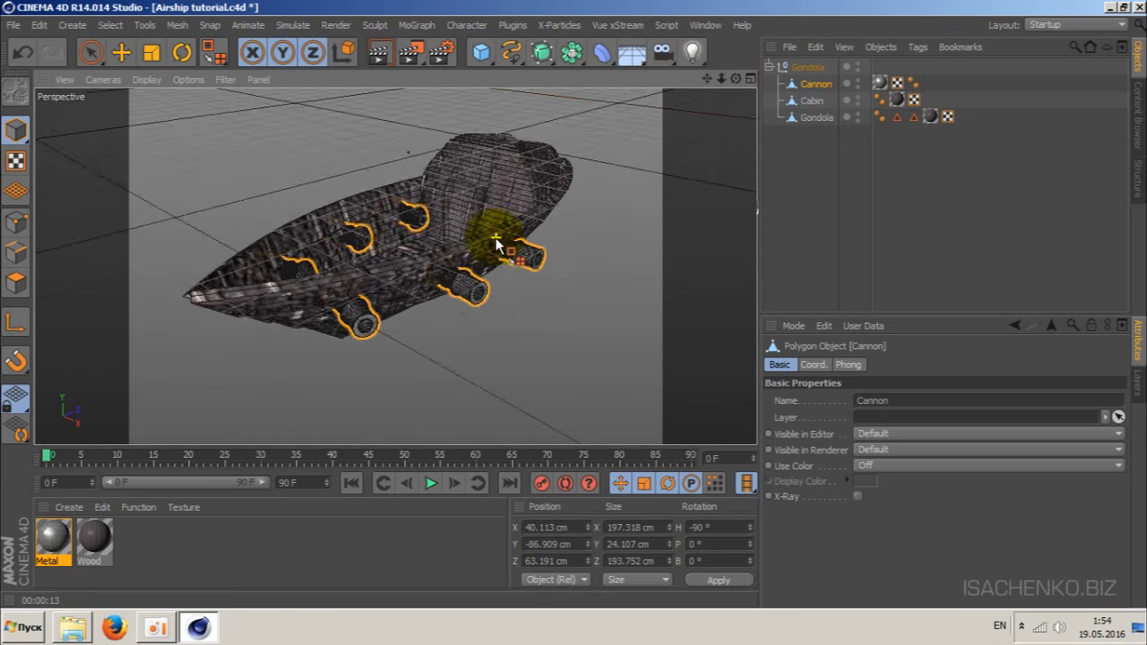
scroll(538, 161, down, 2)
- Orbit around the gondola and check the Cannon's texture tag uses the Metal material
drag(737, 72, 565, 194)
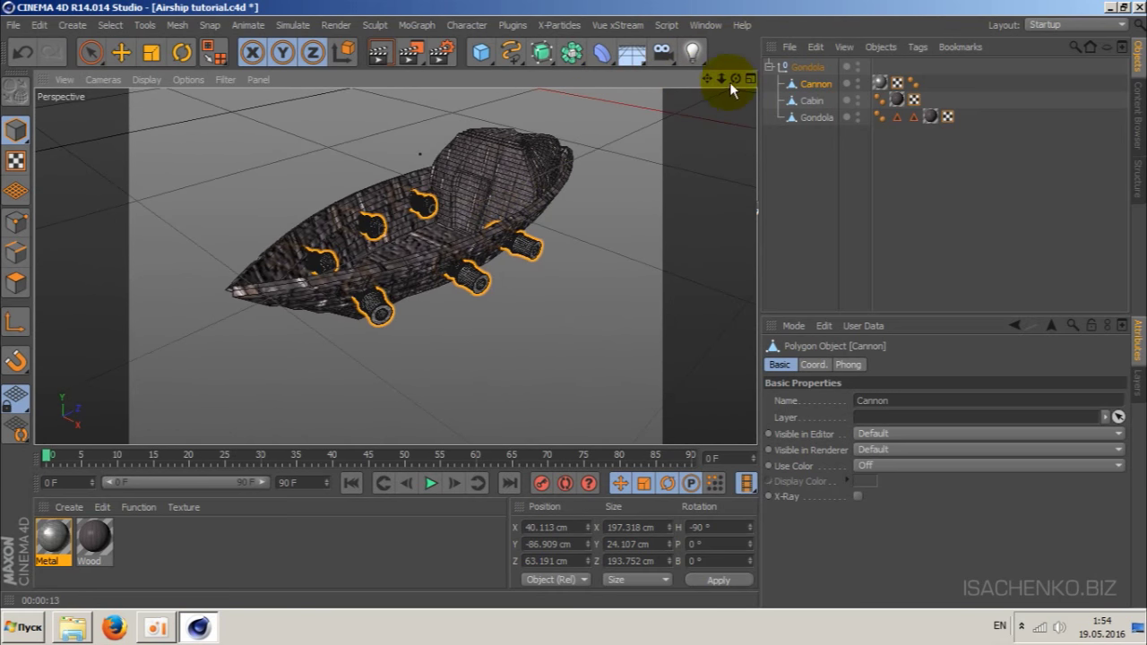
drag(735, 79, 699, 107)
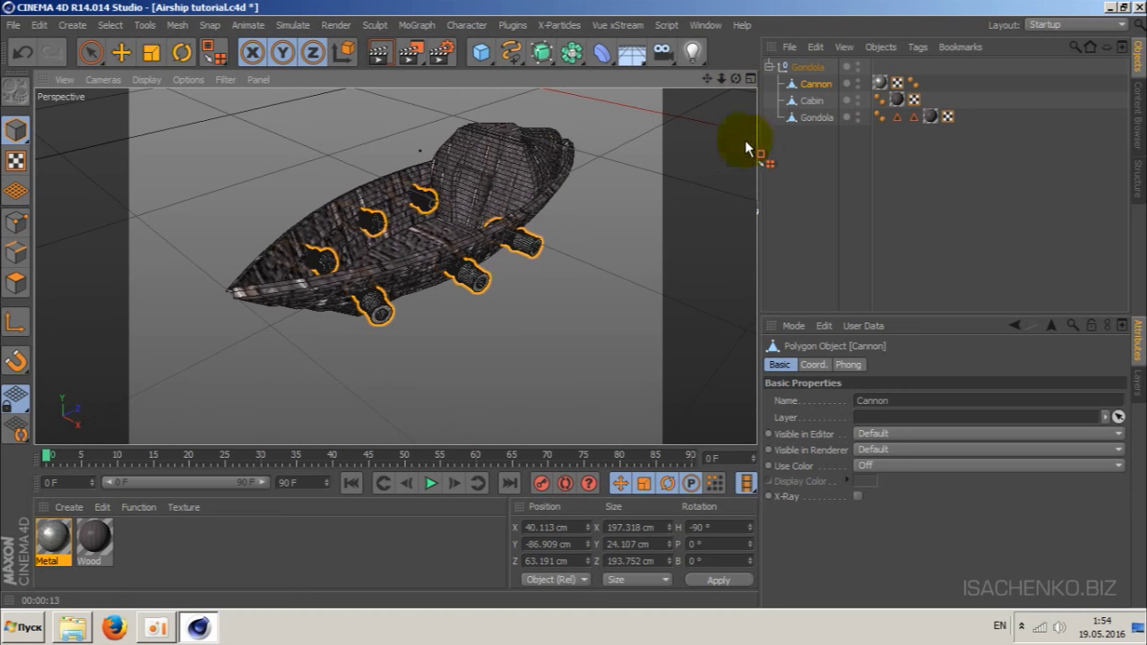
click(881, 83)
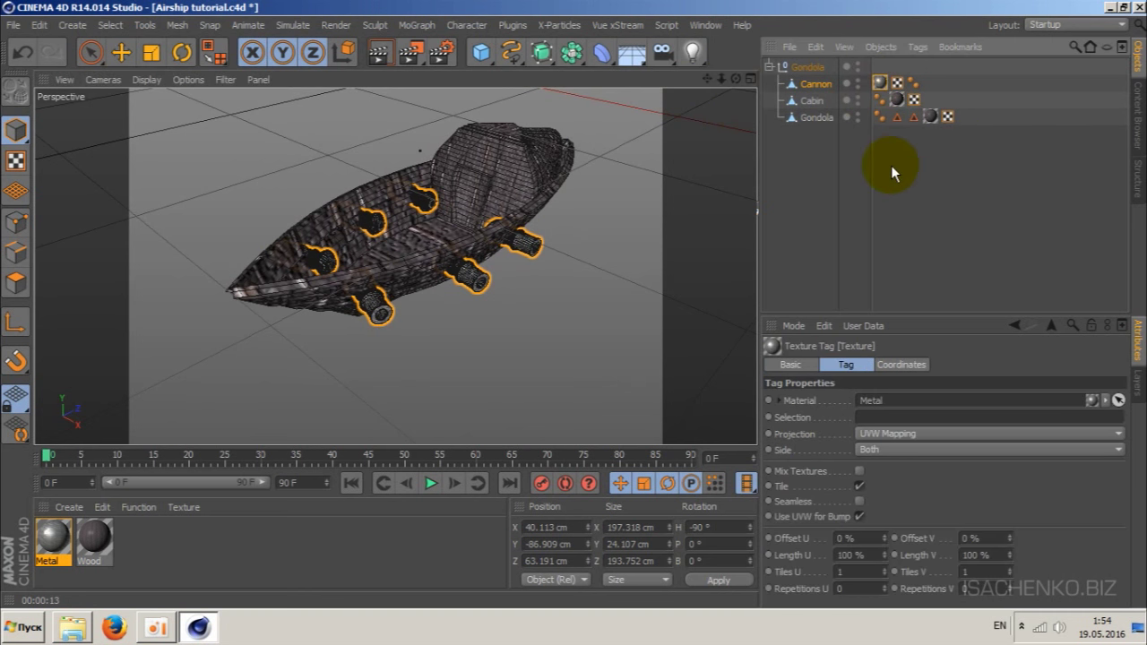
click(909, 179)
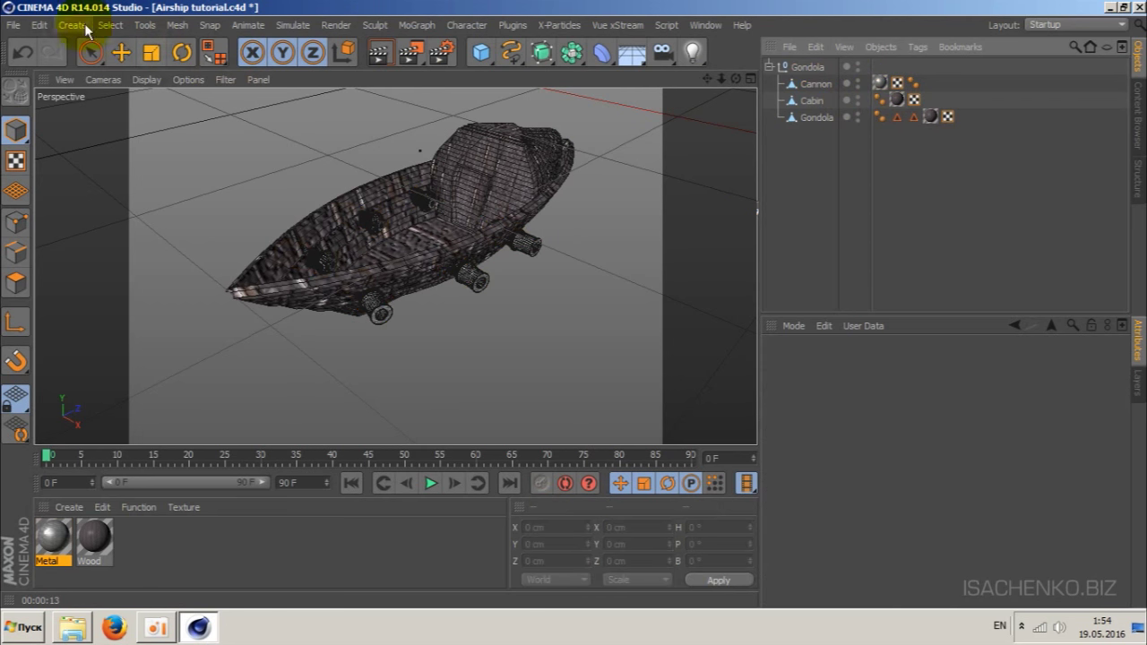
- Open the File menu's Export list showing FBX (*.fbx) and other formats
click(13, 26)
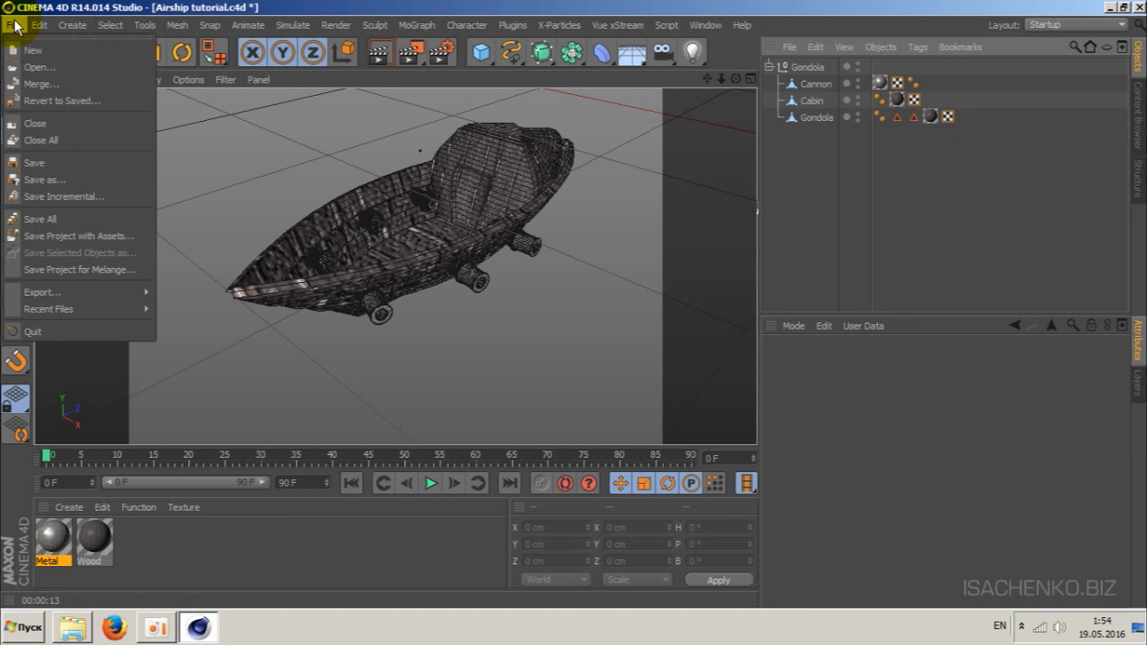
mouse_move(42, 292)
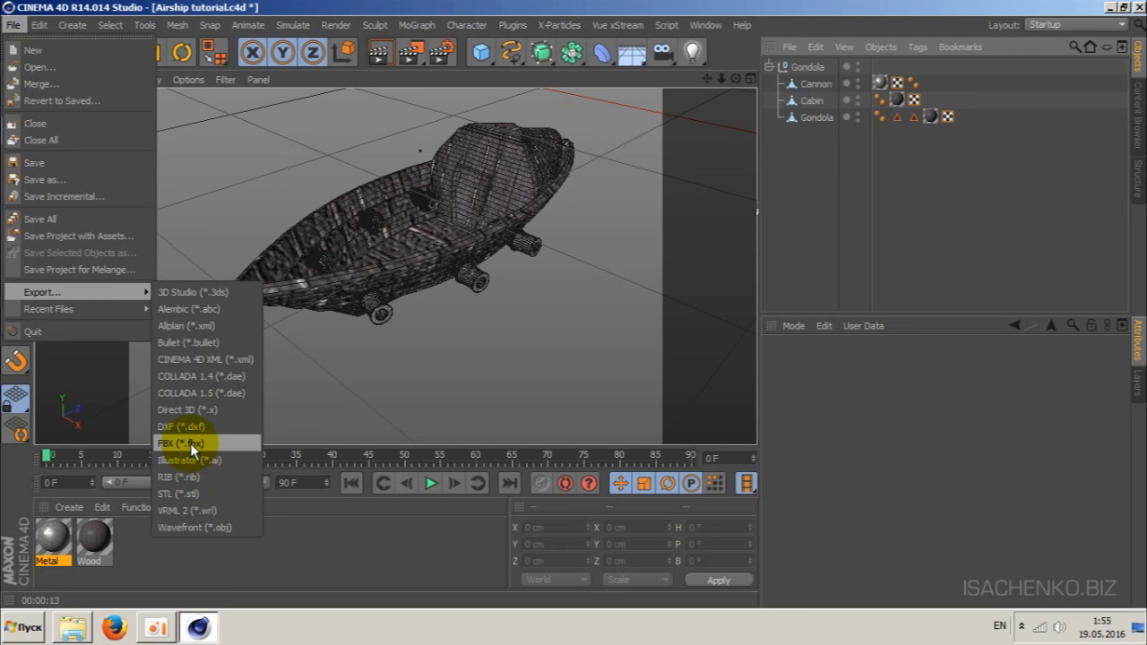
- Choose FBX export and name the file Airship_tutorial_FBX in the Save File dialog
click(190, 443)
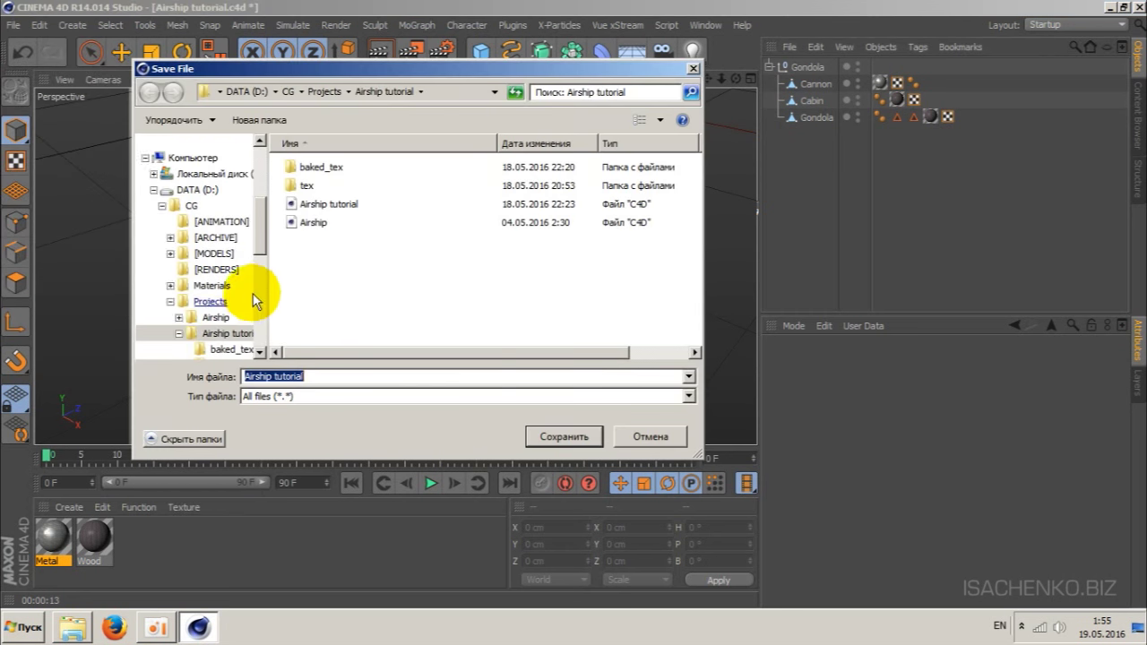
click(332, 376)
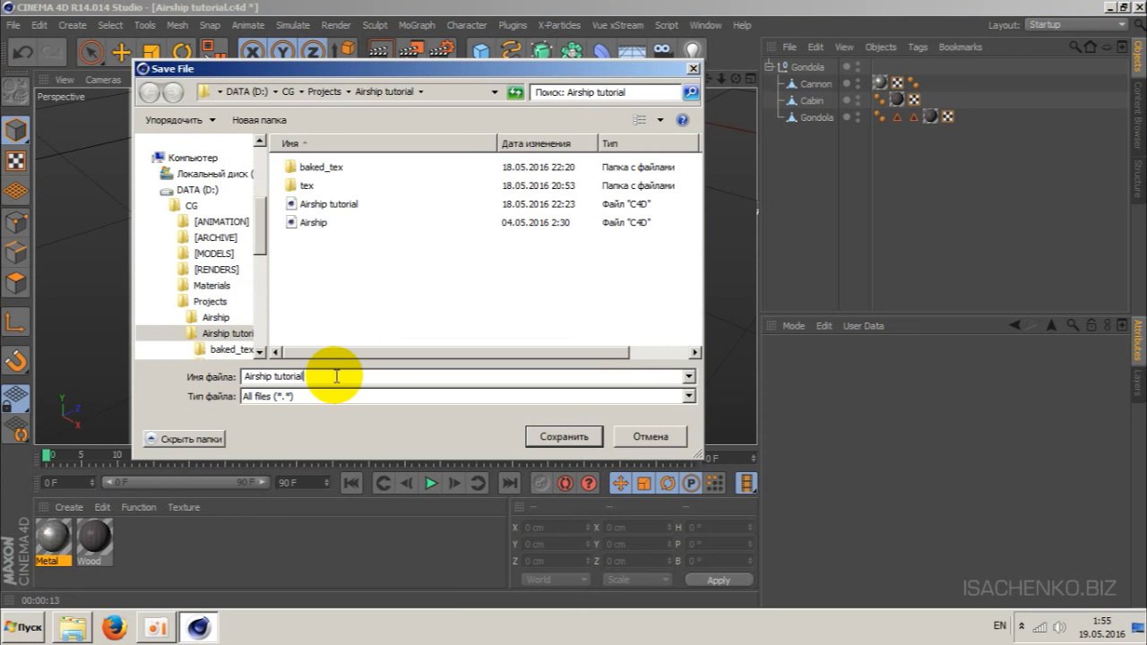
key(Left)
key(Left)
key(Left)
key(Left)
key(Left)
key(BackSpace)
text(_)
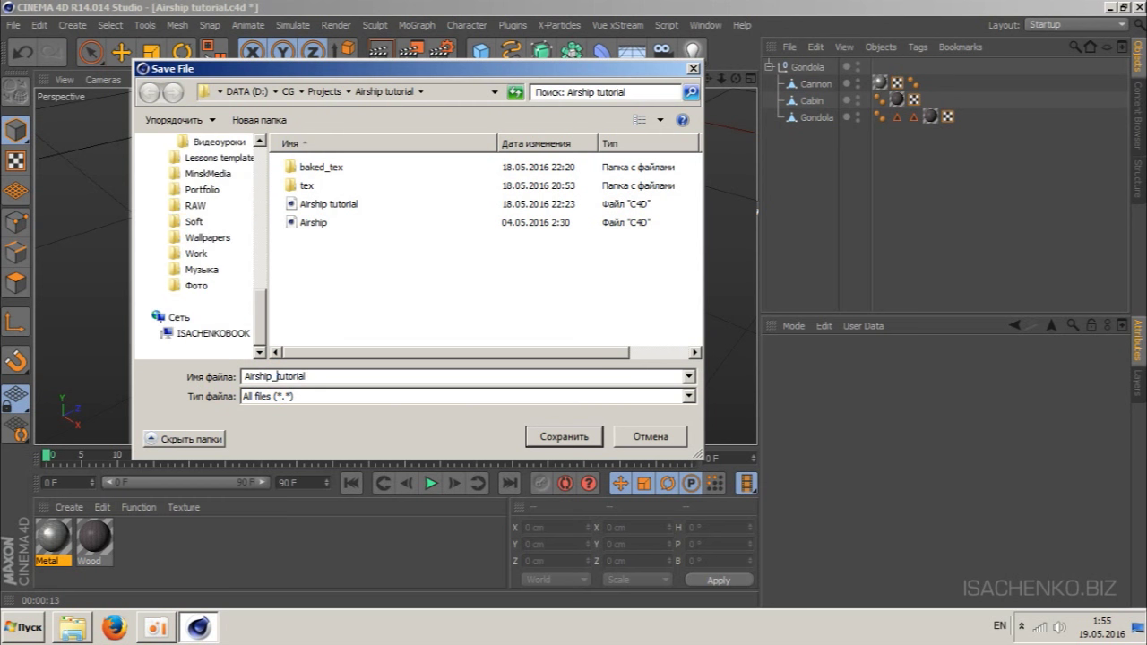
key(End)
text(_)
key(alt+shift)
text(нло)
key(BackSpace)
key(BackSpace)
key(BackSpace)
key(alt+shift)
text(F)
text(BX)
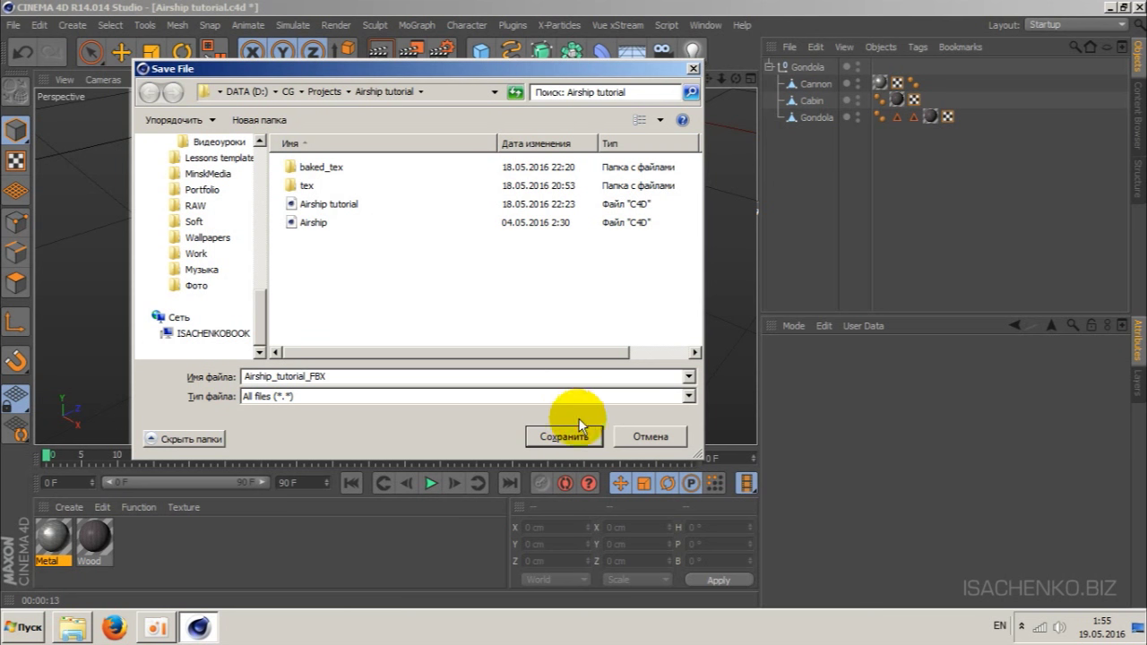
- Save Airship_tutorial_FBX as FBX version 7.2 (2012) with normals enabled
click(568, 437)
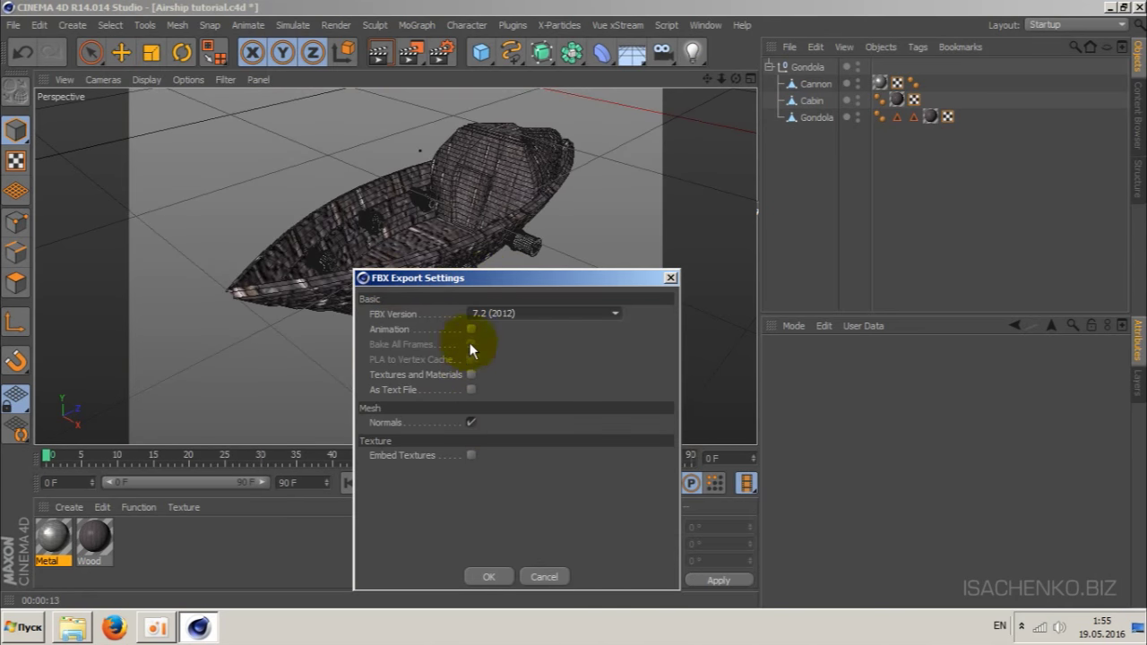
click(550, 313)
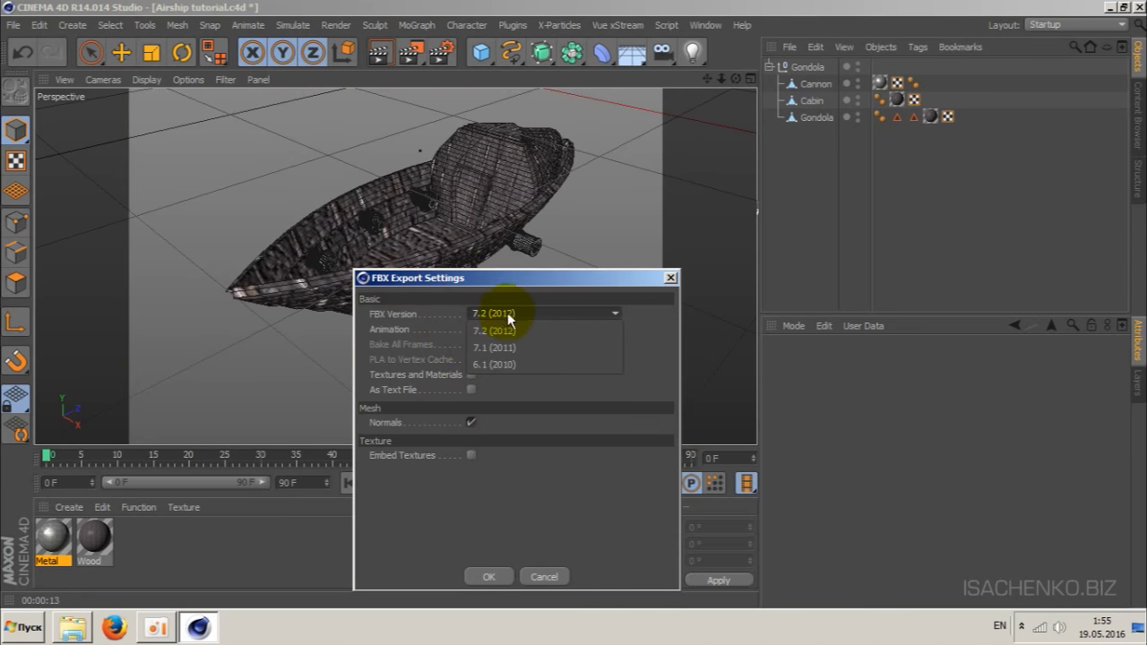
click(524, 316)
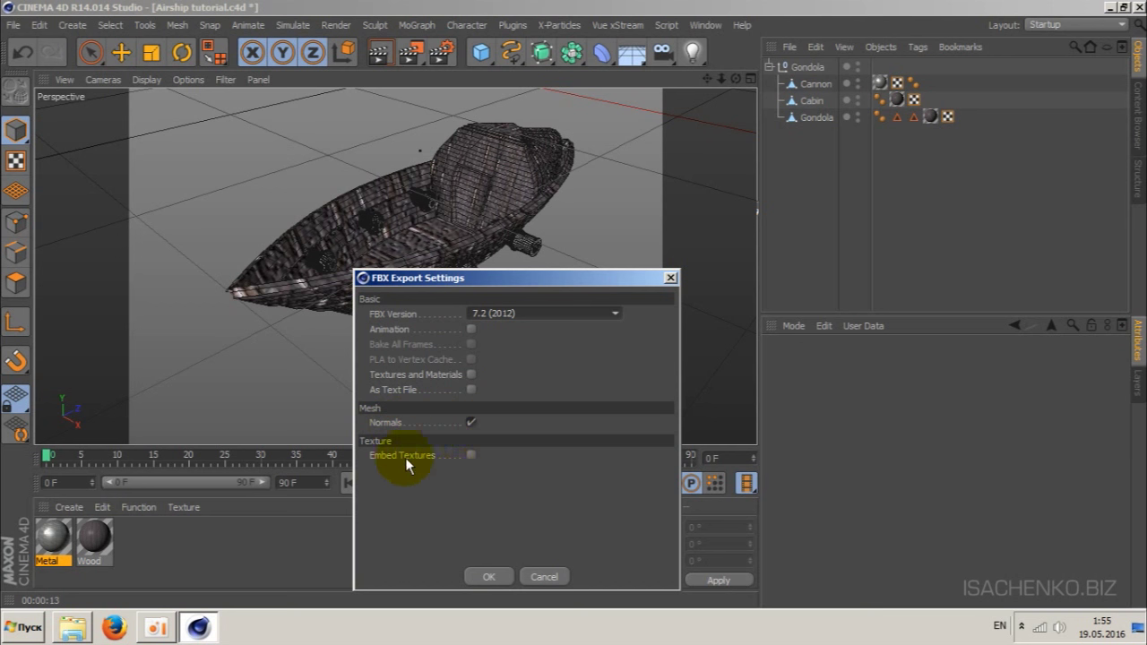
click(470, 421)
click(487, 579)
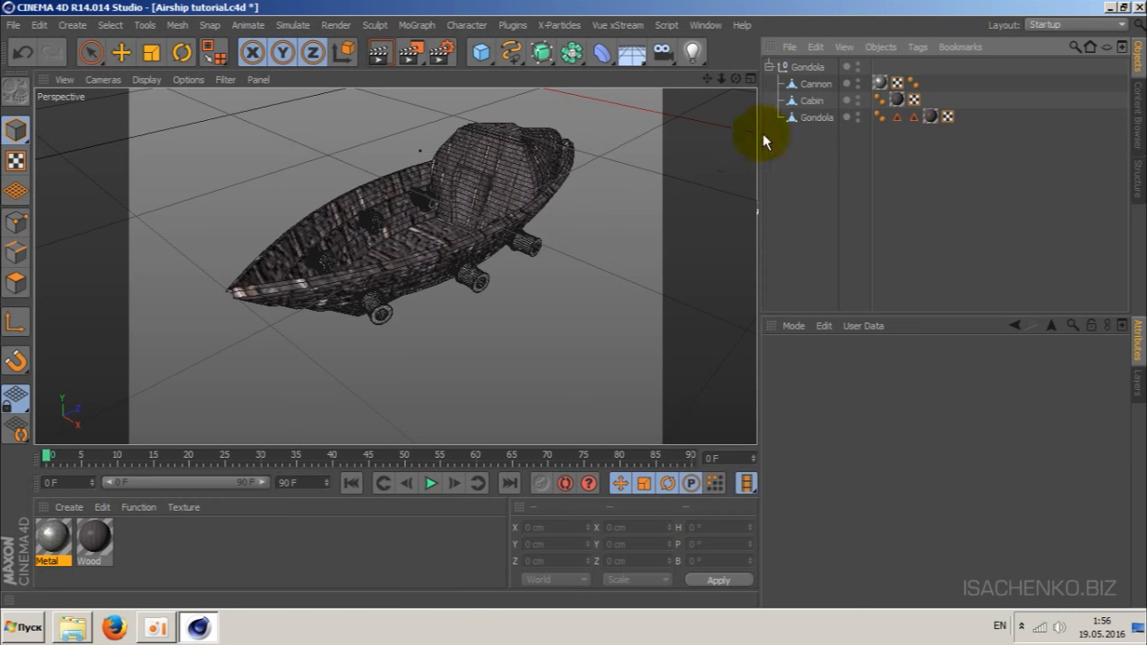
click(508, 264)
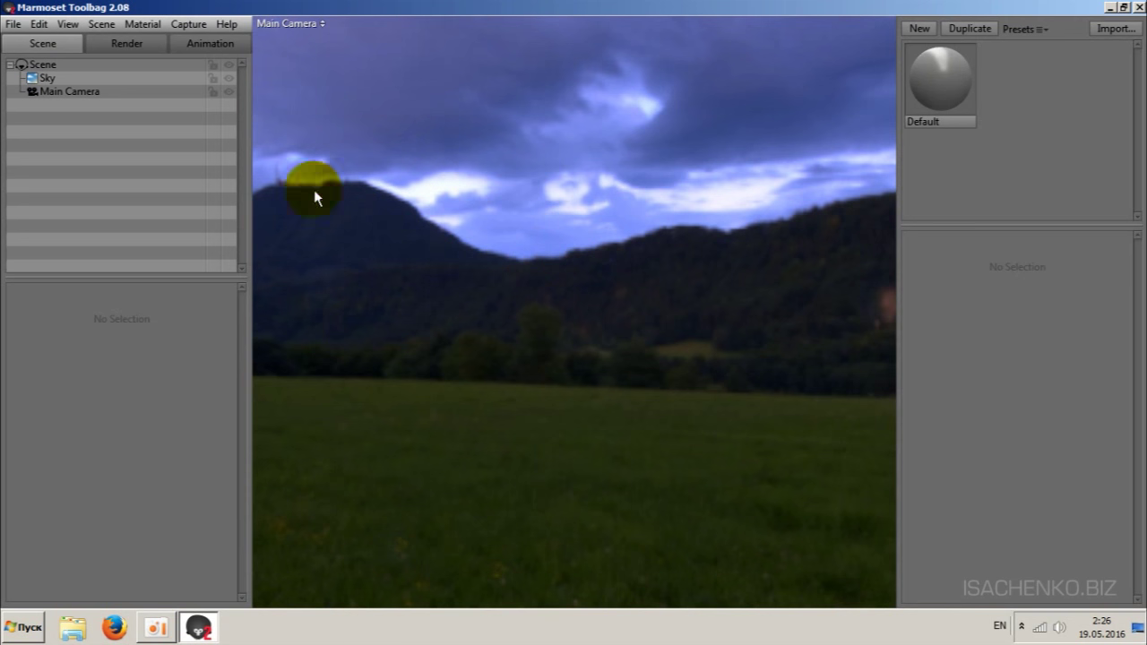
- Import Airship_tutorial_FBX.fbx from the Airship tutorial folder into the Marmoset scene
click(14, 24)
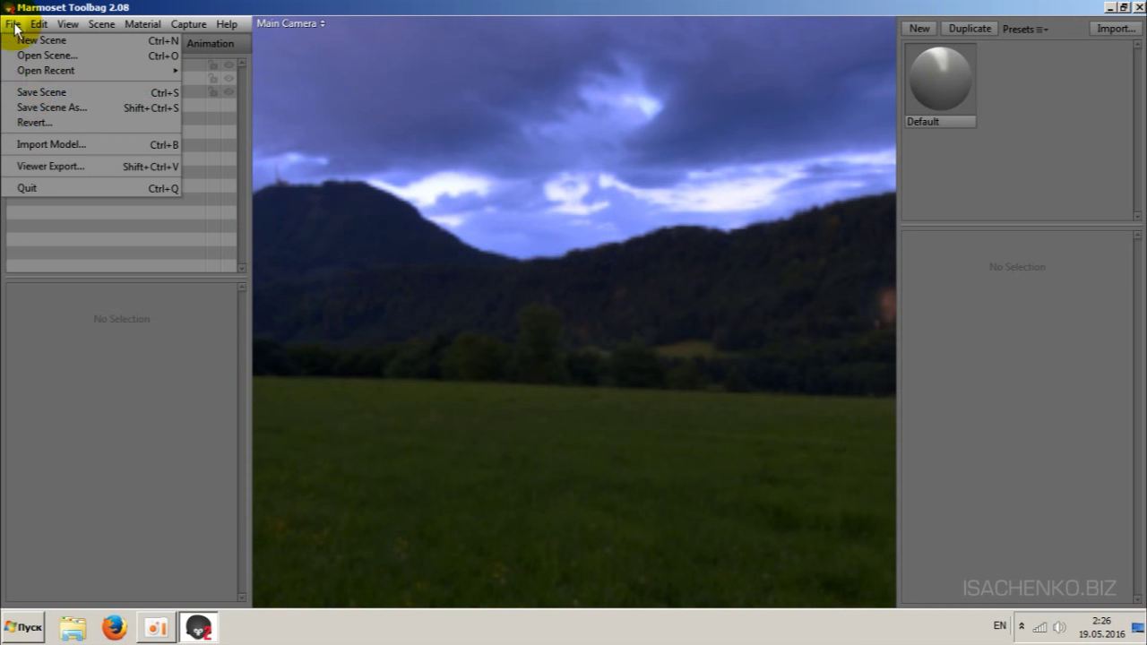
click(54, 140)
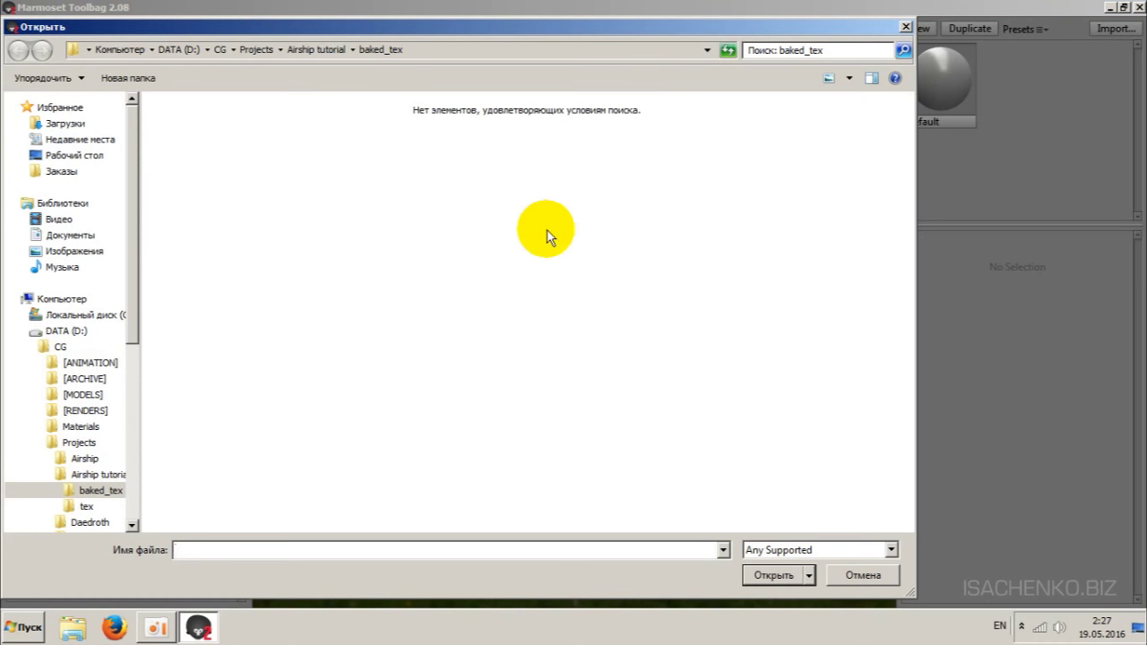
click(328, 52)
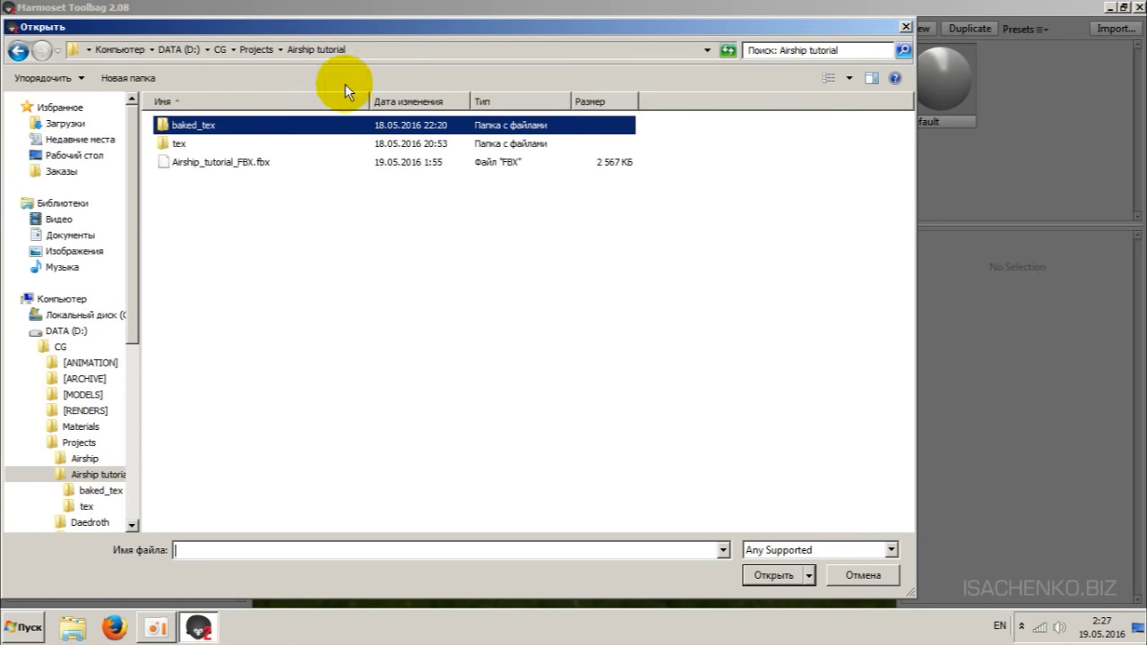
click(246, 163)
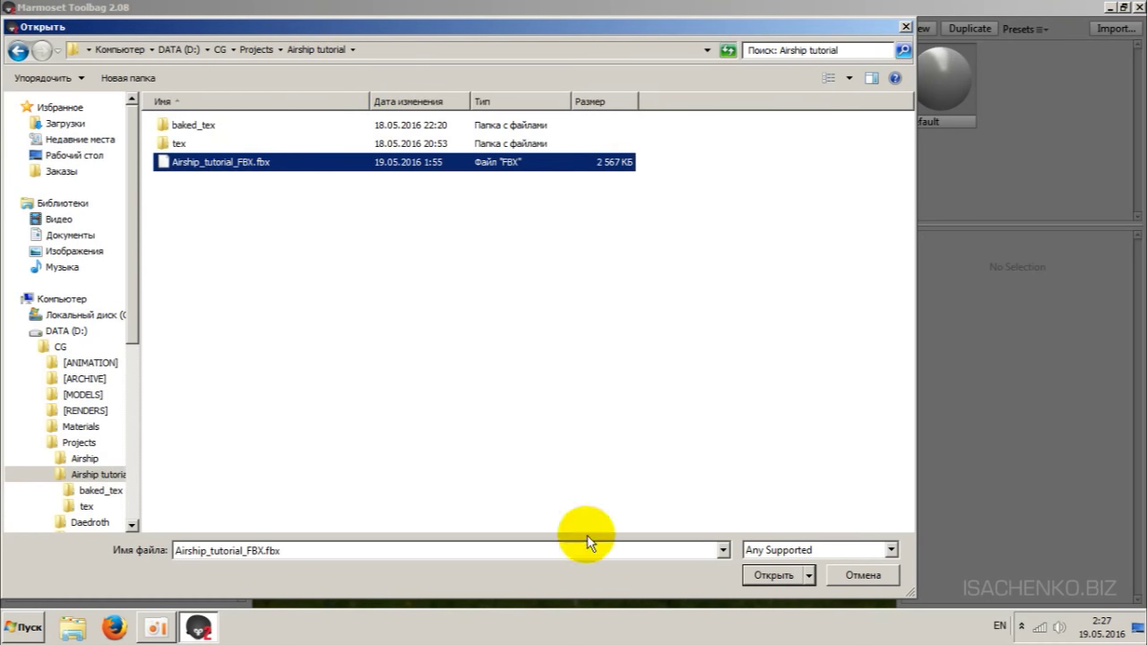
click(773, 575)
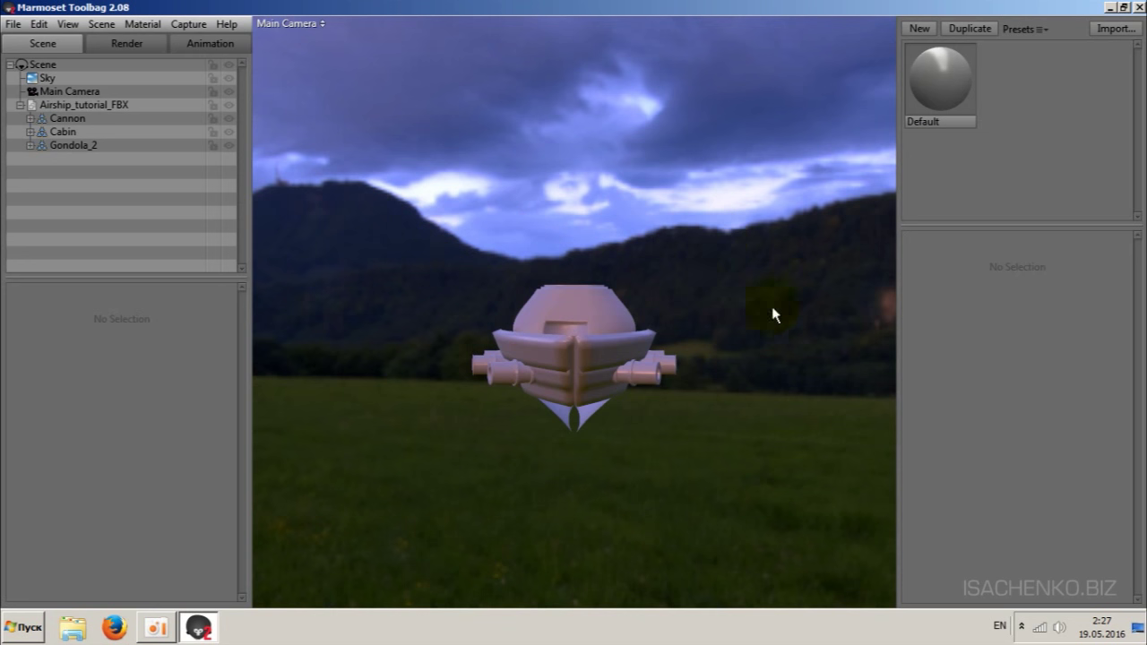
click(740, 320)
- Turn off Cull Back Faces on the Gondola_2 mesh so the hull interior renders
mouse_move(768, 271)
mouse_down()
mouse_move(608, 273)
mouse_move(627, 348)
mouse_move(706, 342)
mouse_move(653, 264)
mouse_move(645, 285)
mouse_move(702, 352)
mouse_up()
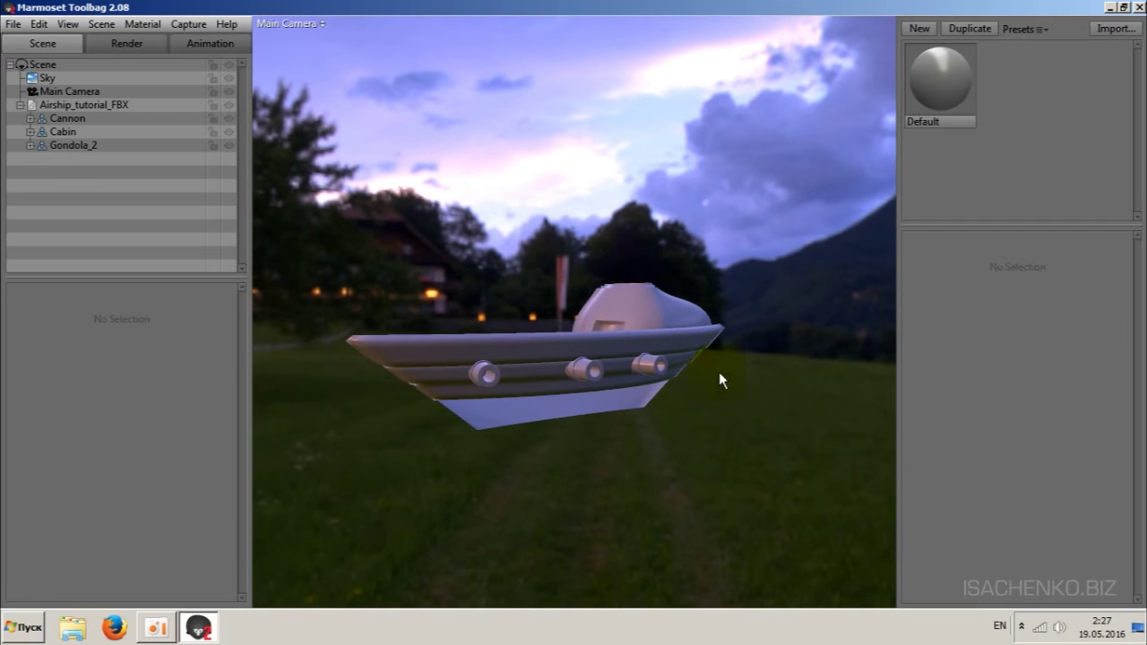
mouse_move(744, 386)
mouse_down()
mouse_move(743, 200)
mouse_move(741, 321)
mouse_move(738, 308)
mouse_move(766, 336)
mouse_move(528, 337)
mouse_up()
scroll(750, 354, up, 2)
scroll(748, 349, down, 1)
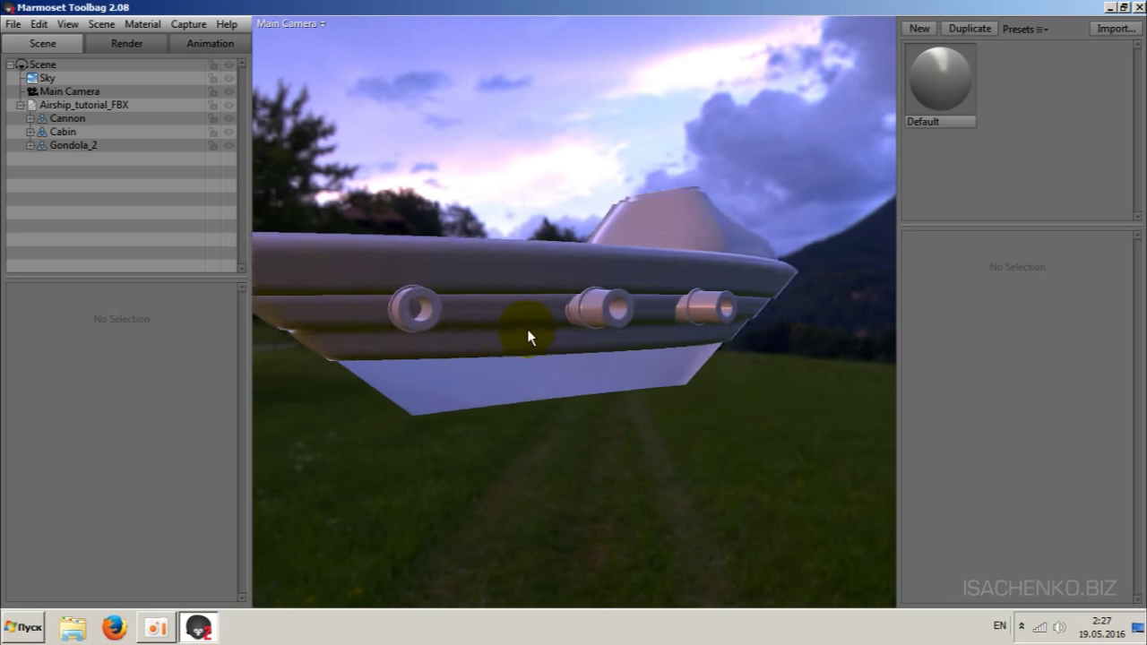
scroll(538, 330, down, 2)
scroll(753, 348, up, 1)
scroll(749, 339, up, 1)
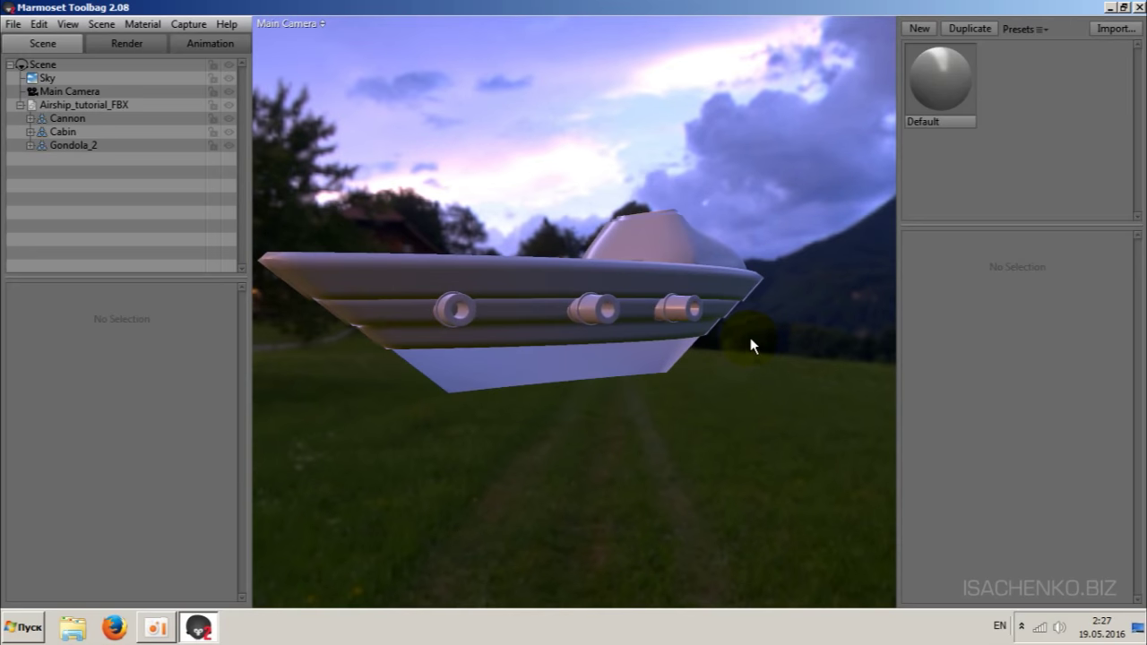
scroll(747, 343, down, 1)
mouse_move(748, 344)
mouse_down()
mouse_move(760, 290)
mouse_move(786, 389)
mouse_move(819, 359)
mouse_move(736, 366)
mouse_move(799, 385)
mouse_move(540, 330)
mouse_up()
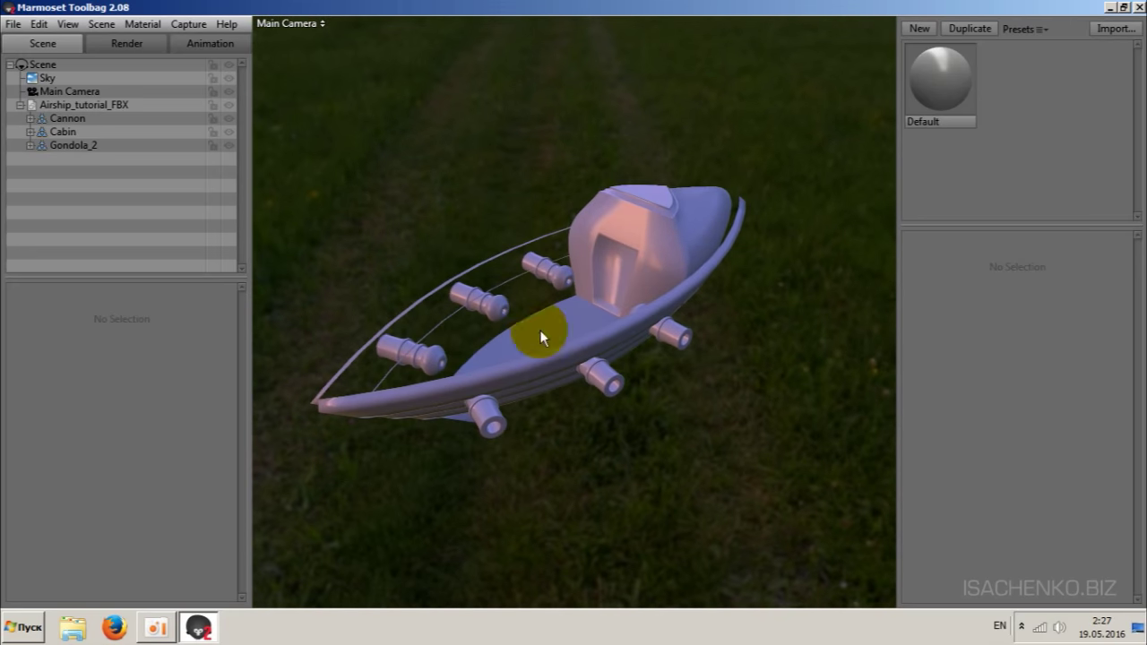
click(73, 144)
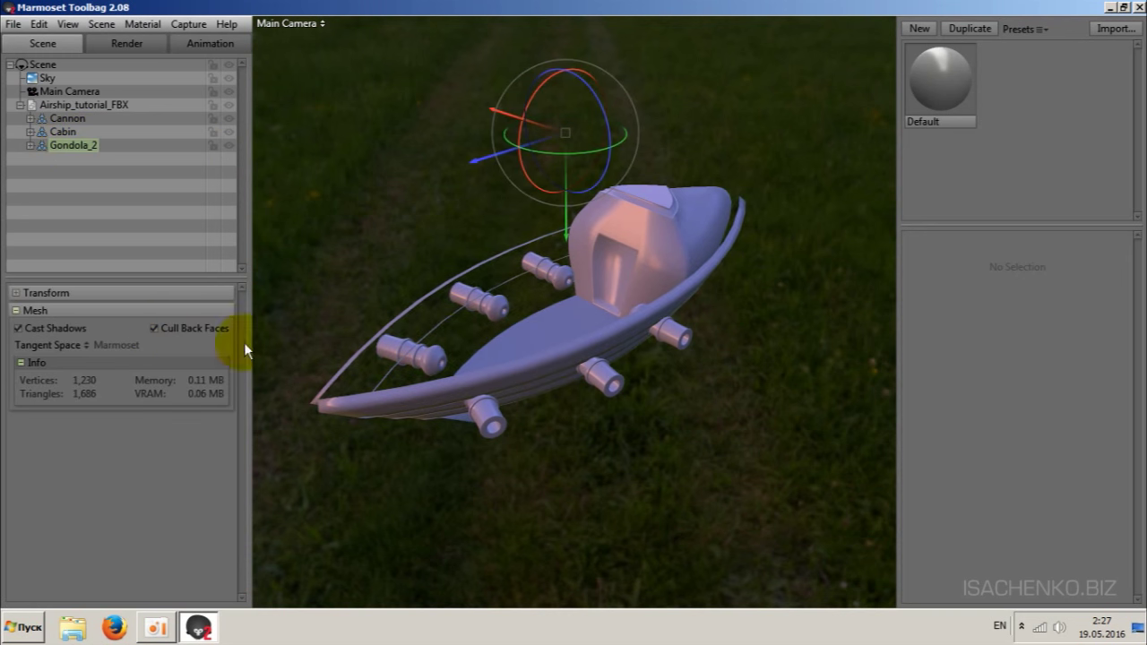
click(188, 360)
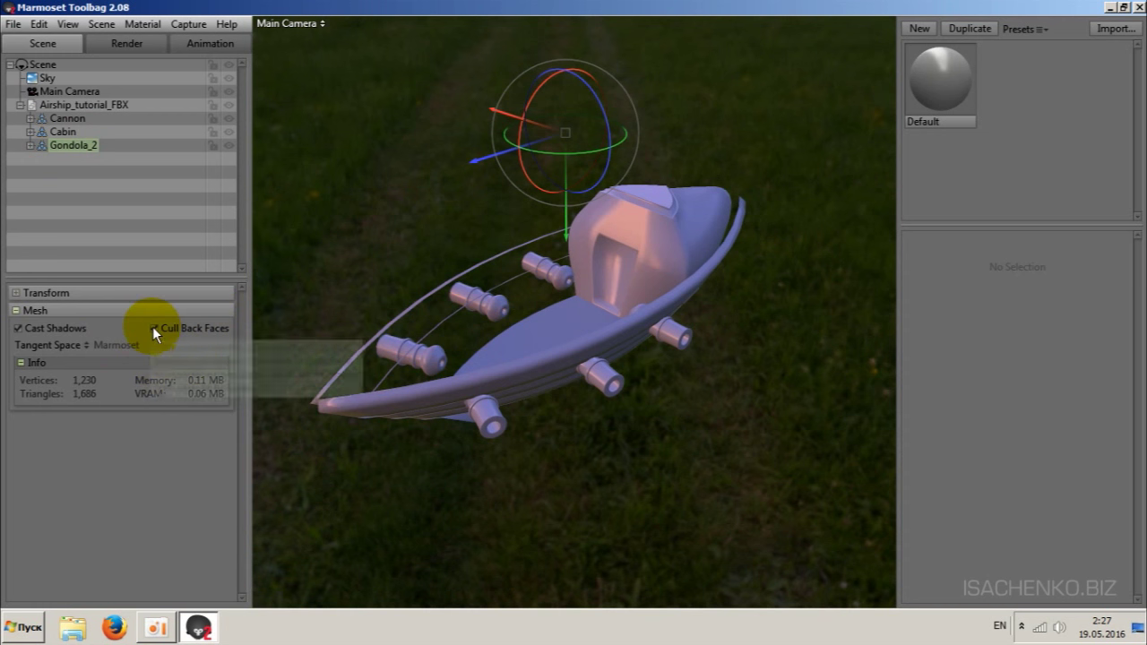
click(154, 328)
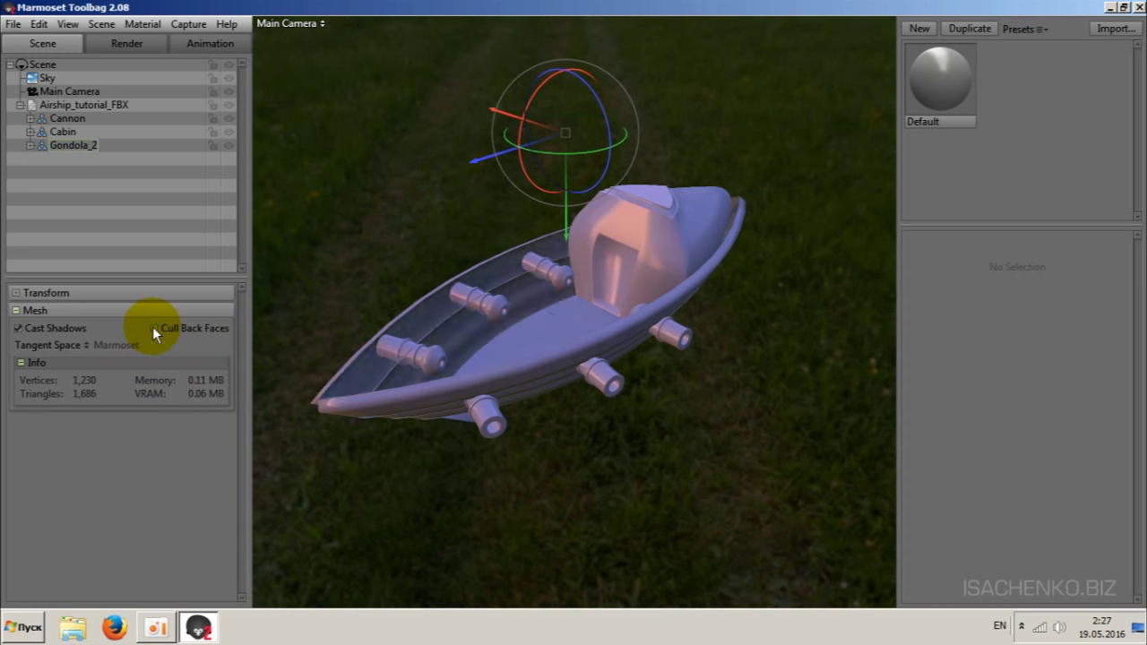
- Select the Cabin and Cannon meshes and view the airship from a low side angle
click(55, 132)
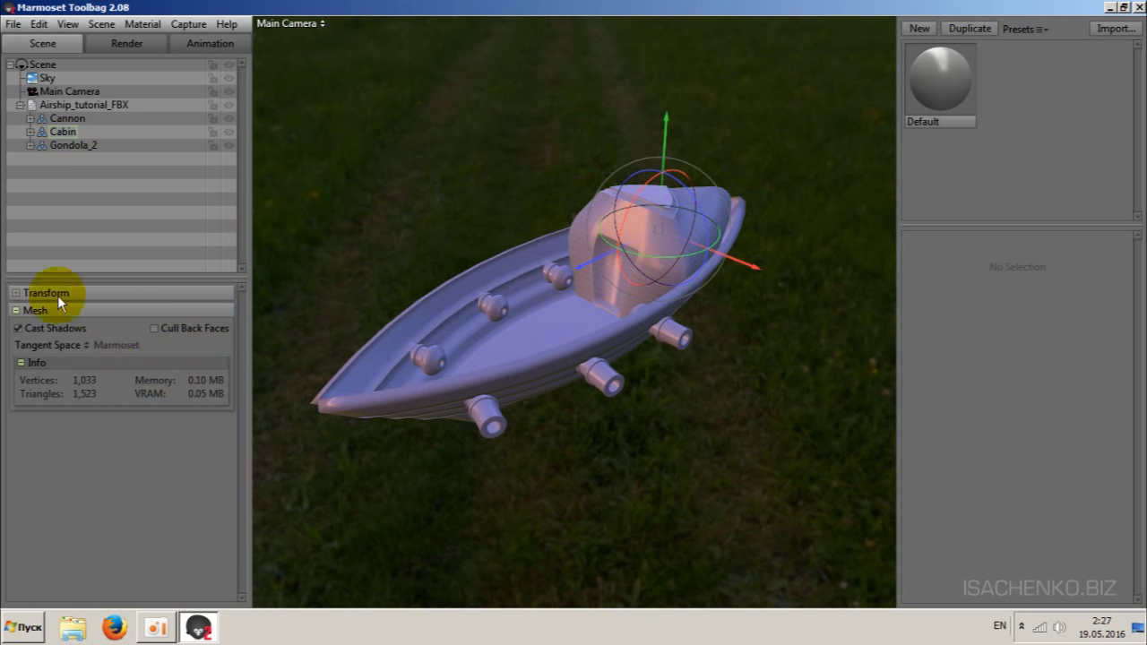
click(62, 120)
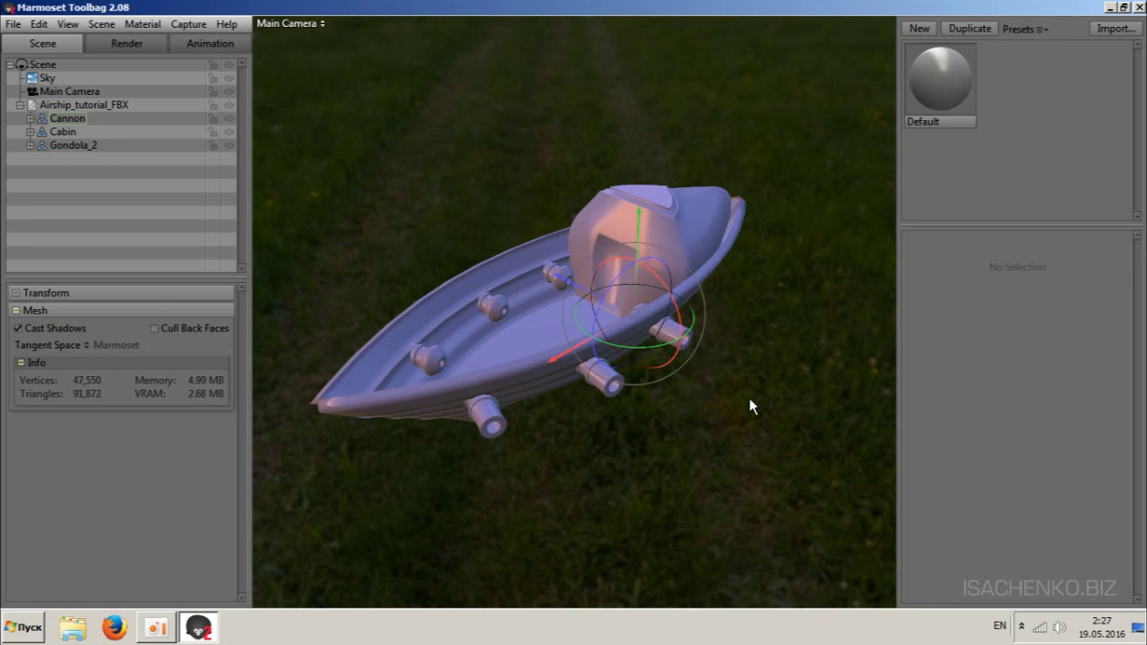
mouse_move(750, 398)
mouse_down()
mouse_move(740, 353)
mouse_move(746, 418)
mouse_move(731, 393)
mouse_move(740, 328)
mouse_move(751, 352)
mouse_up()
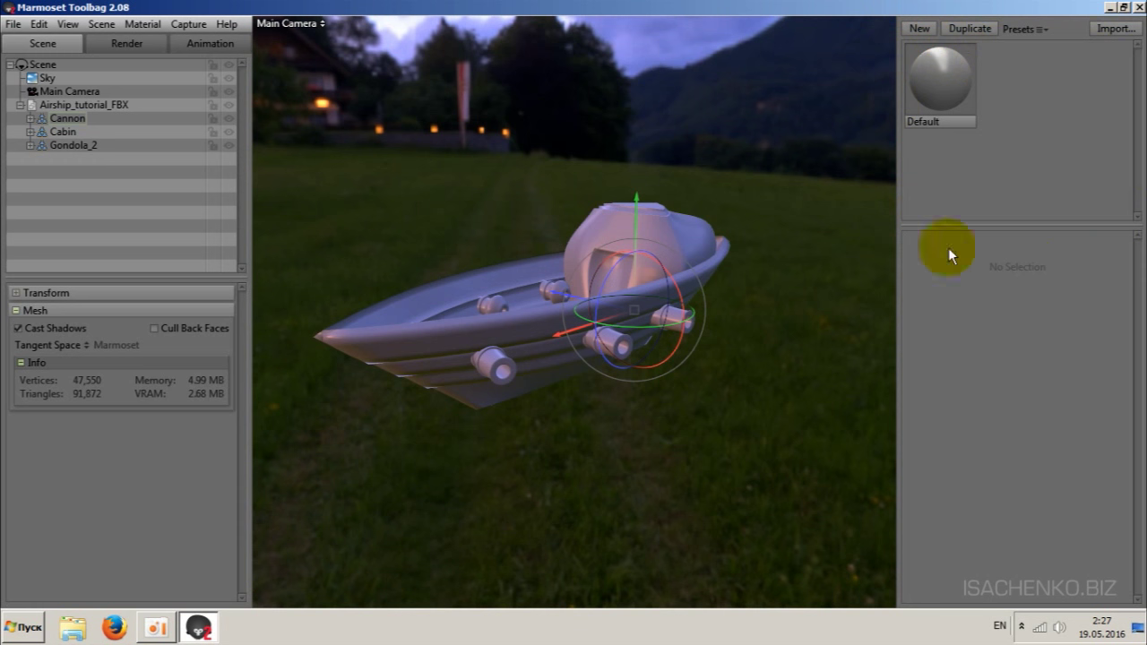
- Create a new material, rename NewMat01 to Gondola, and browse its settings
click(922, 29)
click(1011, 116)
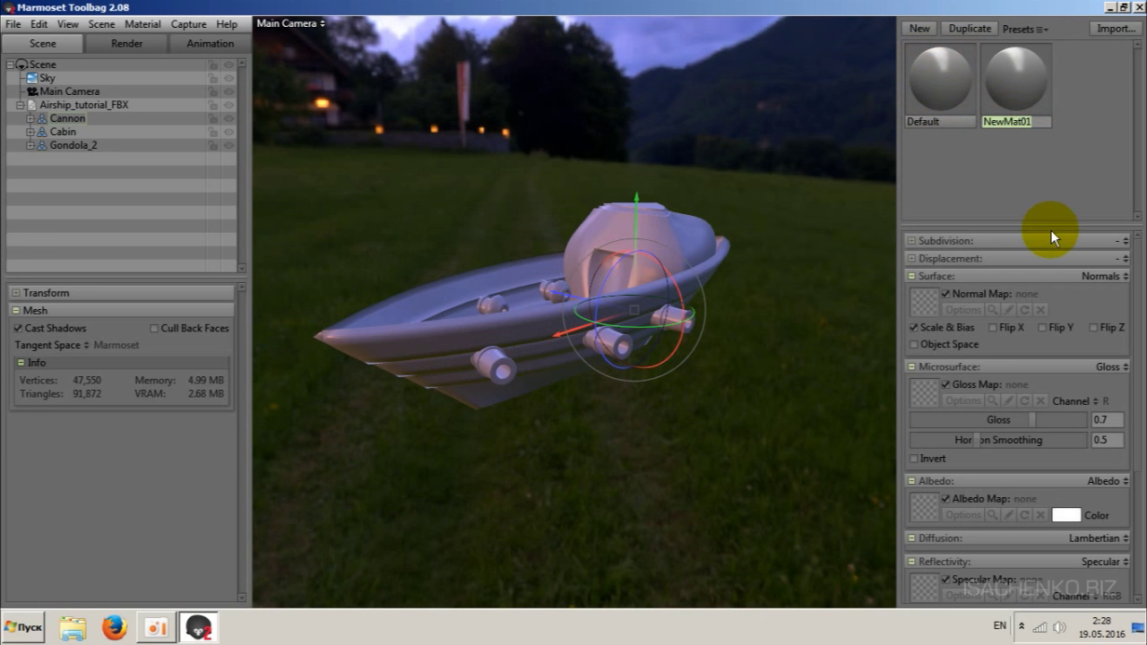
text(G)
text(ondola)
key(Return)
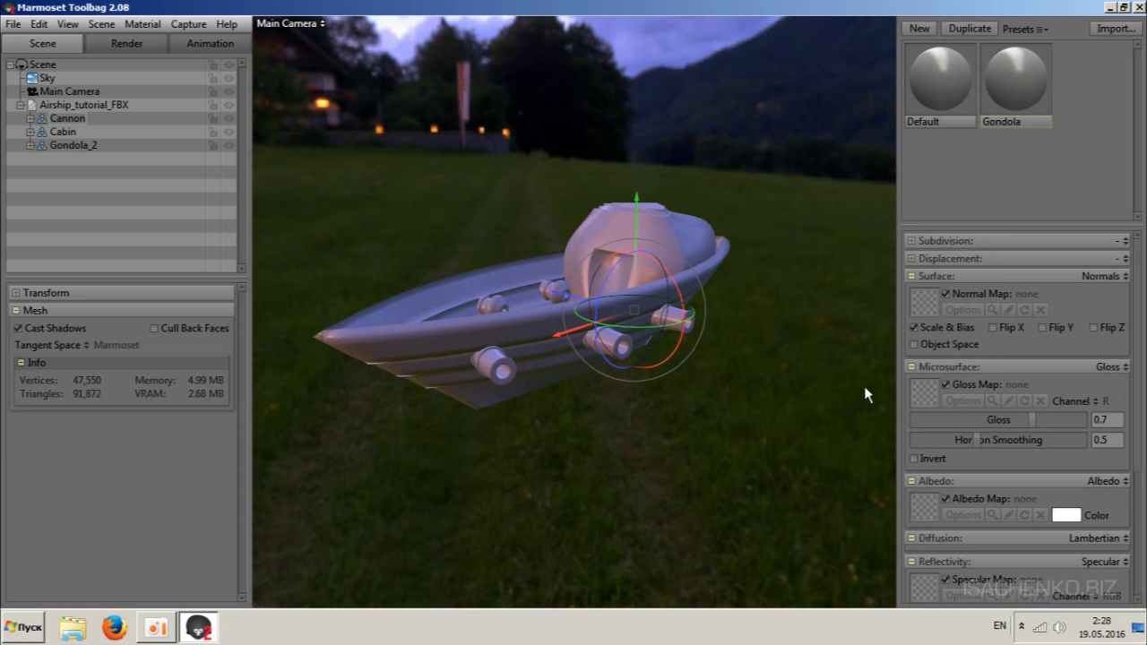
scroll(1140, 408, down, 3)
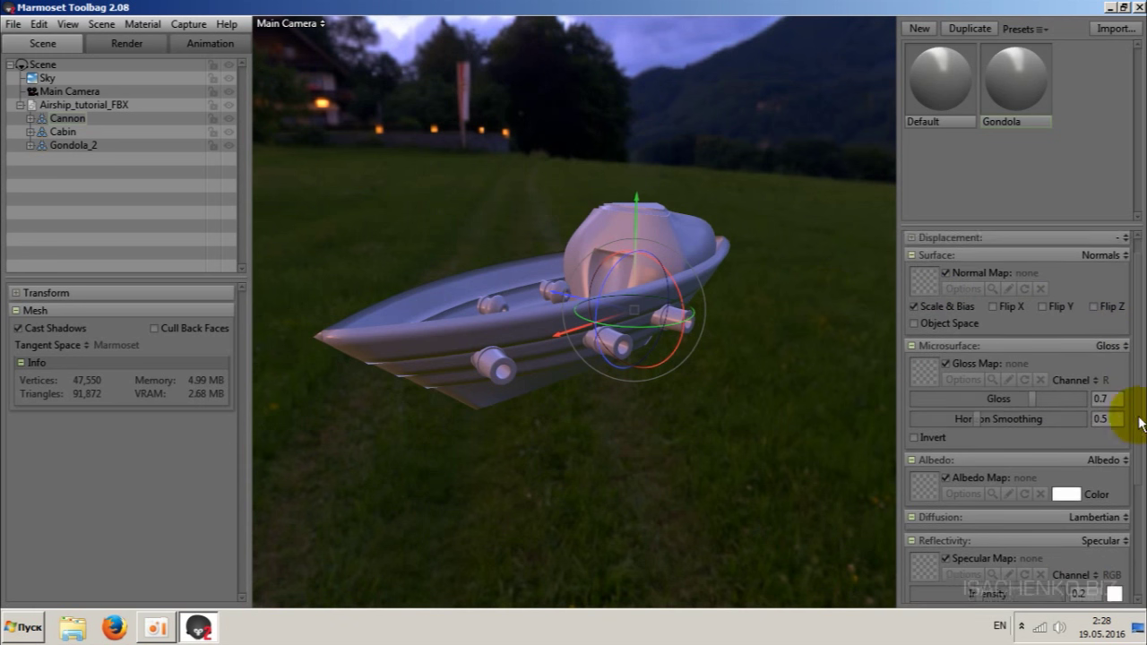
scroll(1142, 408, up, 3)
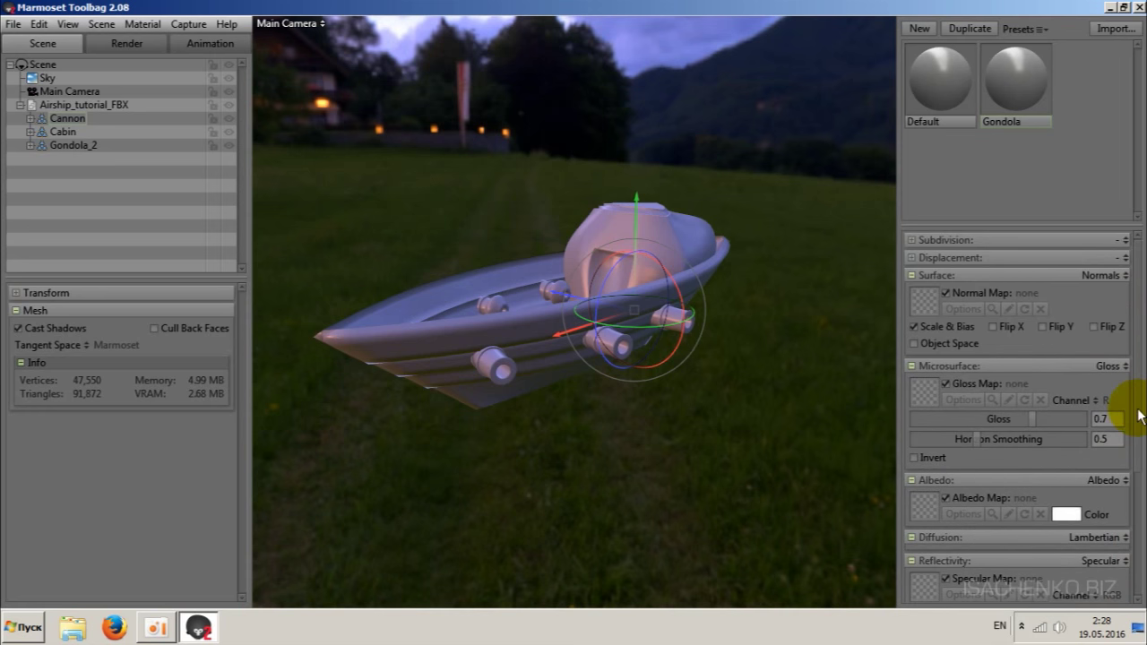
drag(1143, 408, 1143, 455)
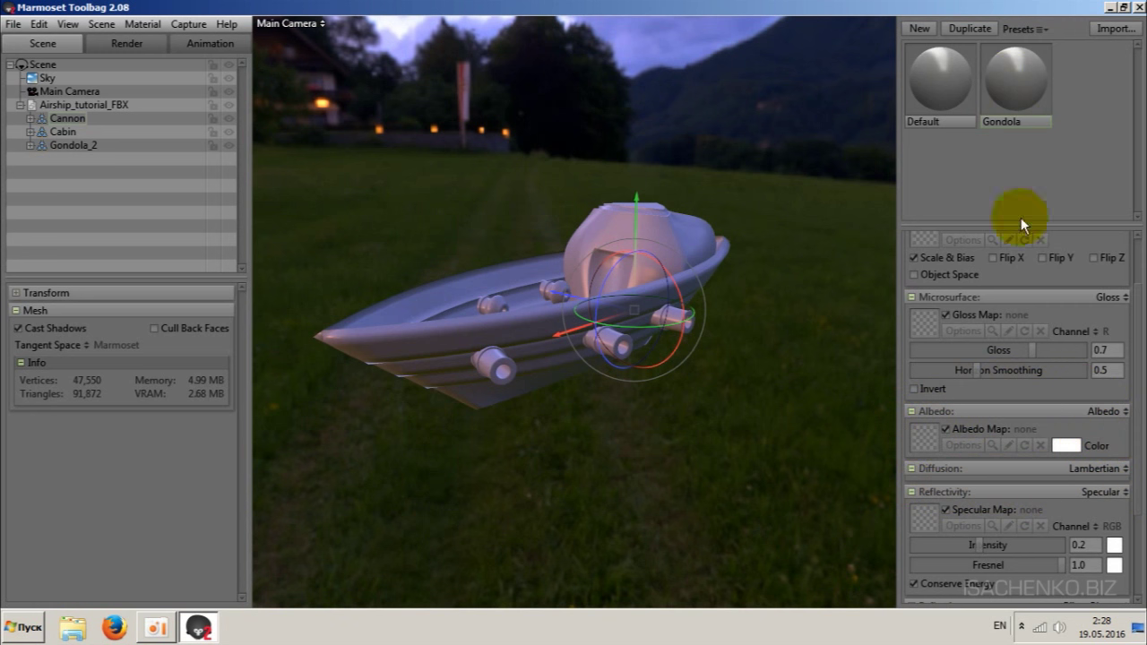
- Load gondolaColor.png from the baked_tex folder as the Gondola material's albedo map
click(924, 437)
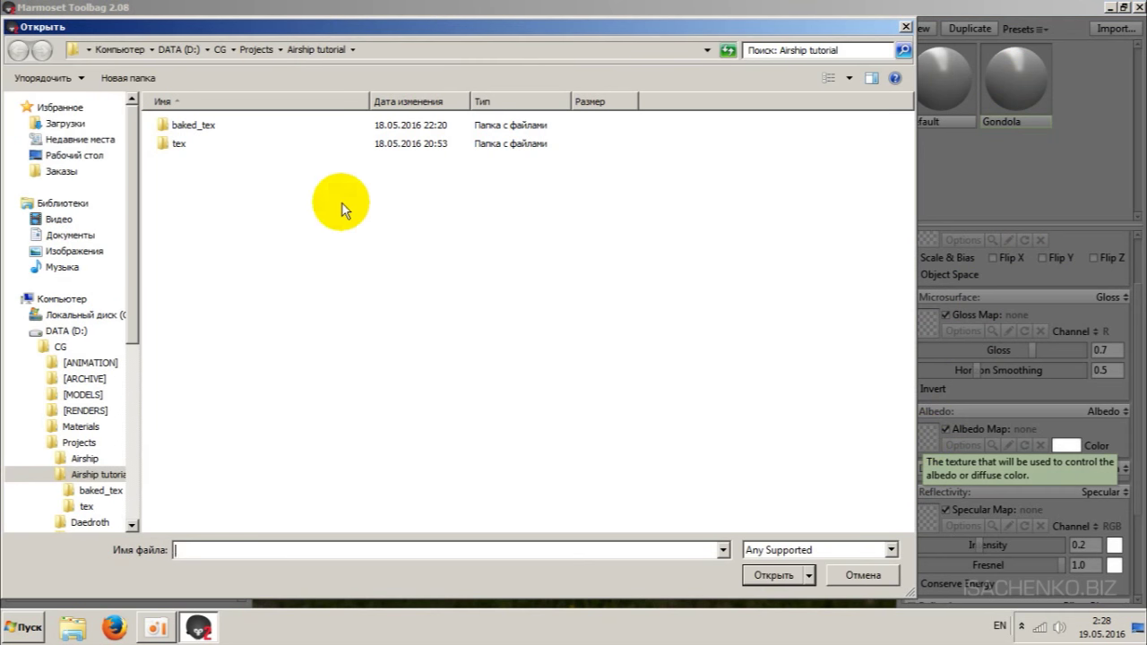
double_click(200, 131)
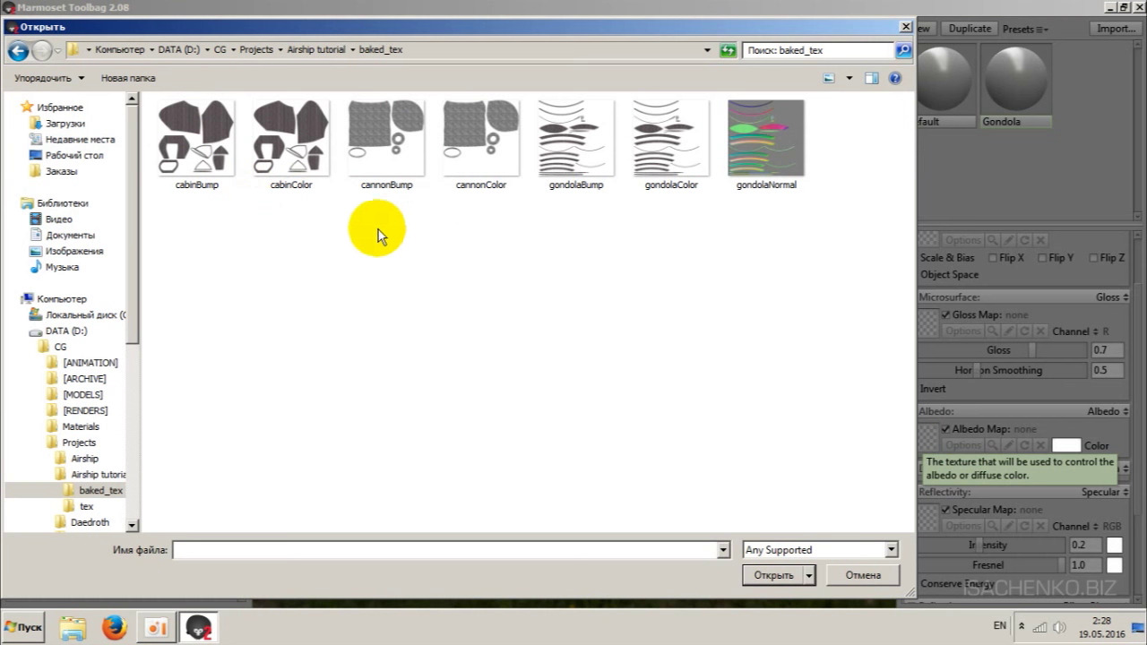
click(674, 139)
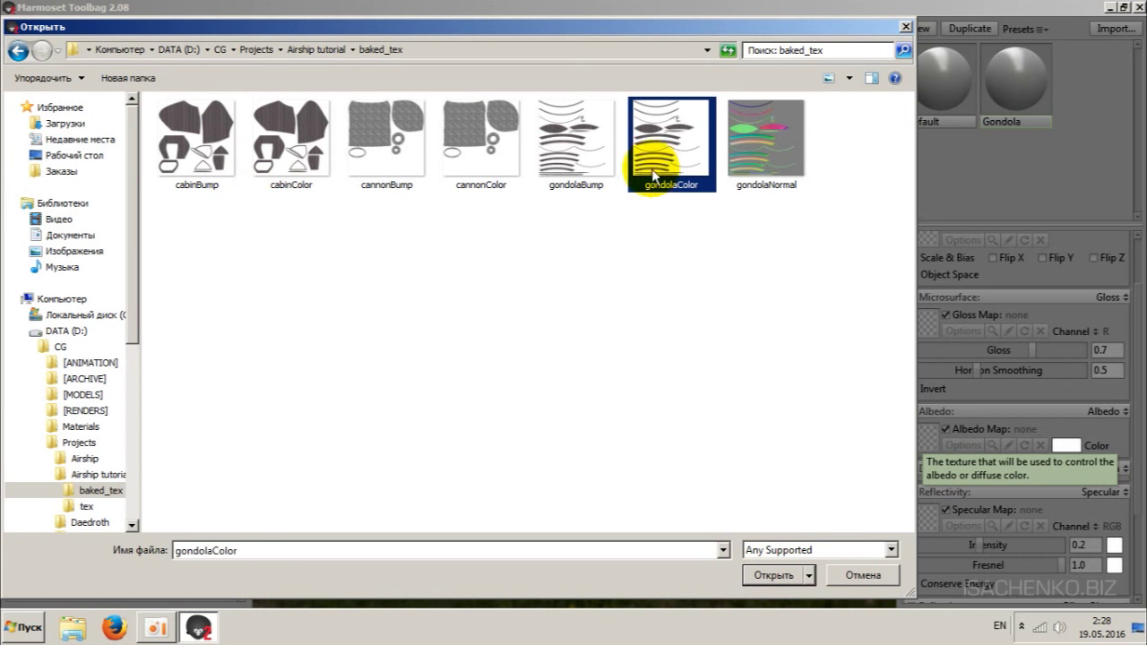
click(768, 575)
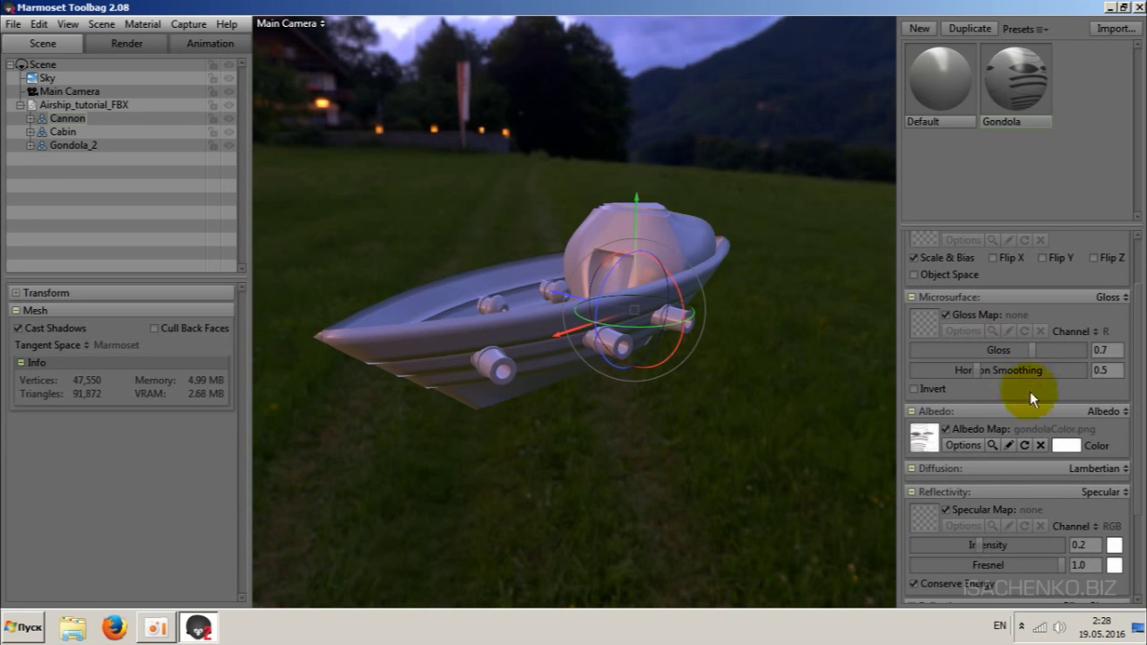
- Load gondolaBump.png as the Gondola material's gloss map
scroll(1136, 444, up, 2)
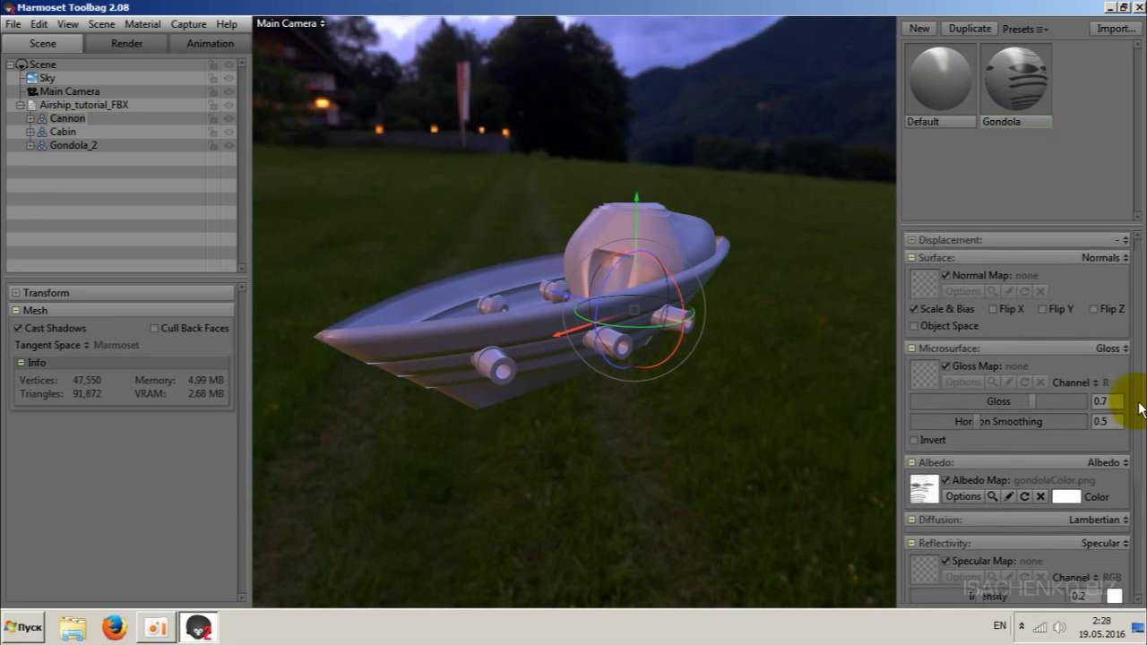
click(921, 401)
click(576, 179)
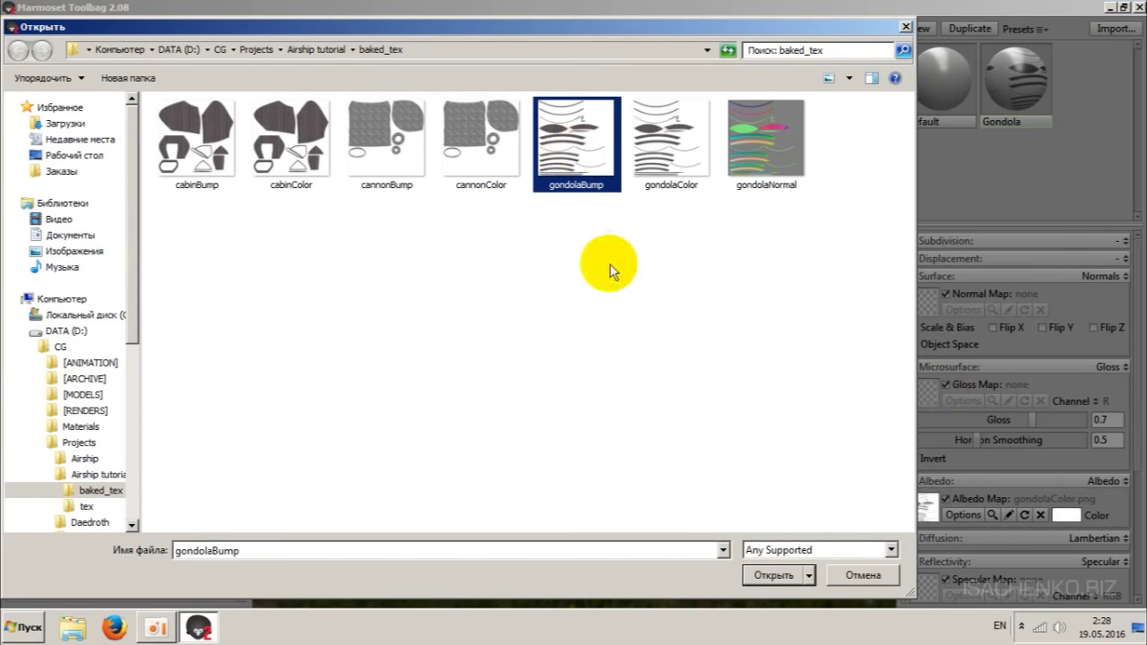
click(771, 574)
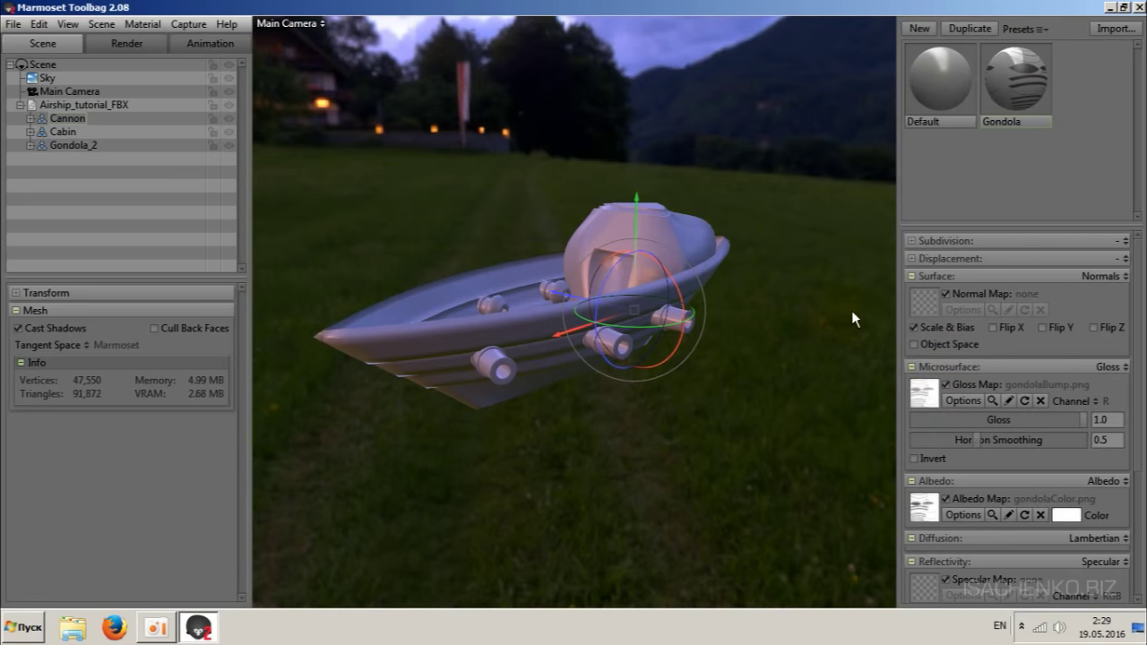
- Assign the Gondola material to the Gondola_2 mesh and inspect the hull's underside
click(986, 105)
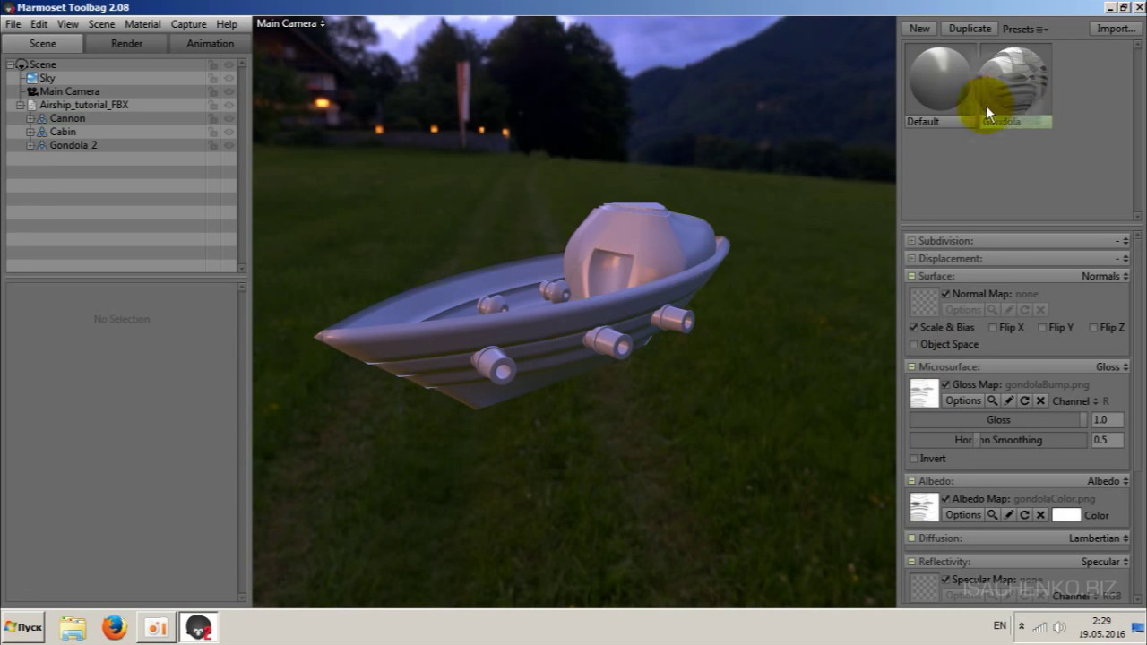
drag(986, 105, 69, 146)
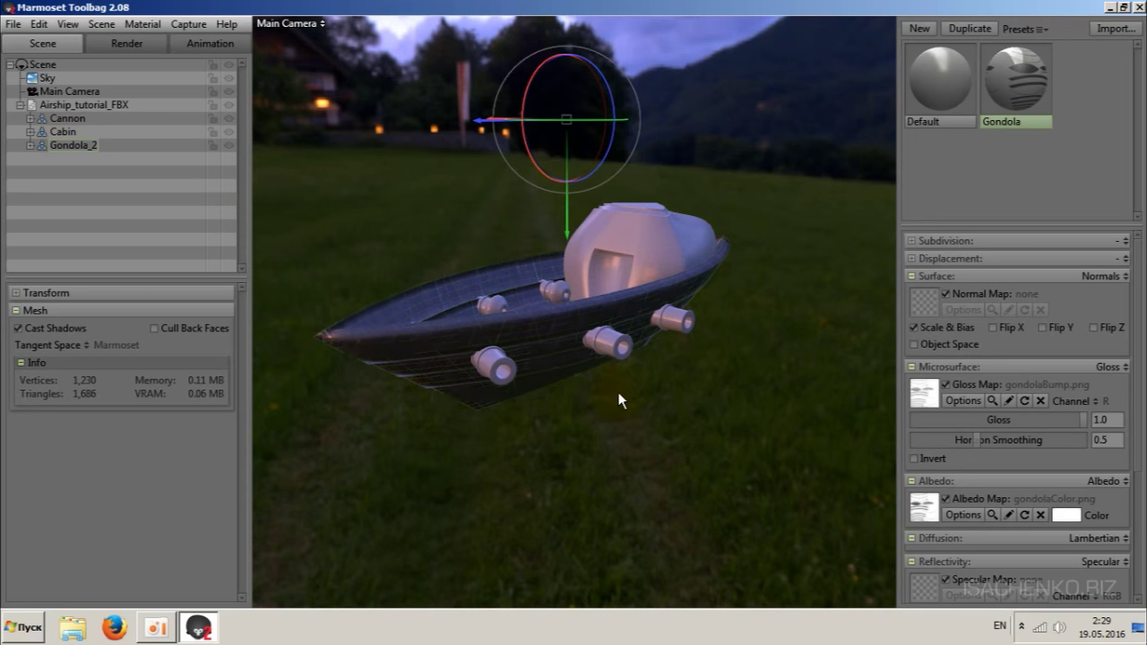
scroll(619, 393, up, 2)
scroll(619, 393, up, 2)
scroll(618, 393, up, 2)
scroll(619, 393, up, 2)
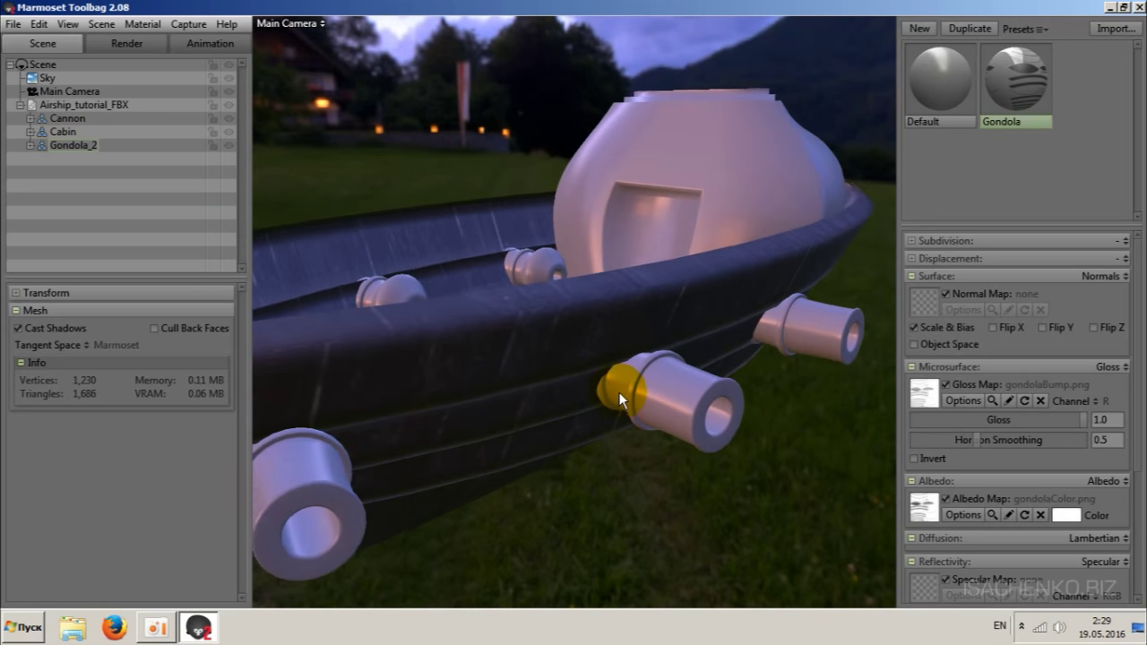
scroll(618, 392, down, 3)
scroll(619, 404, down, 2)
mouse_move(617, 480)
mouse_down()
mouse_move(545, 407)
mouse_move(571, 432)
mouse_up()
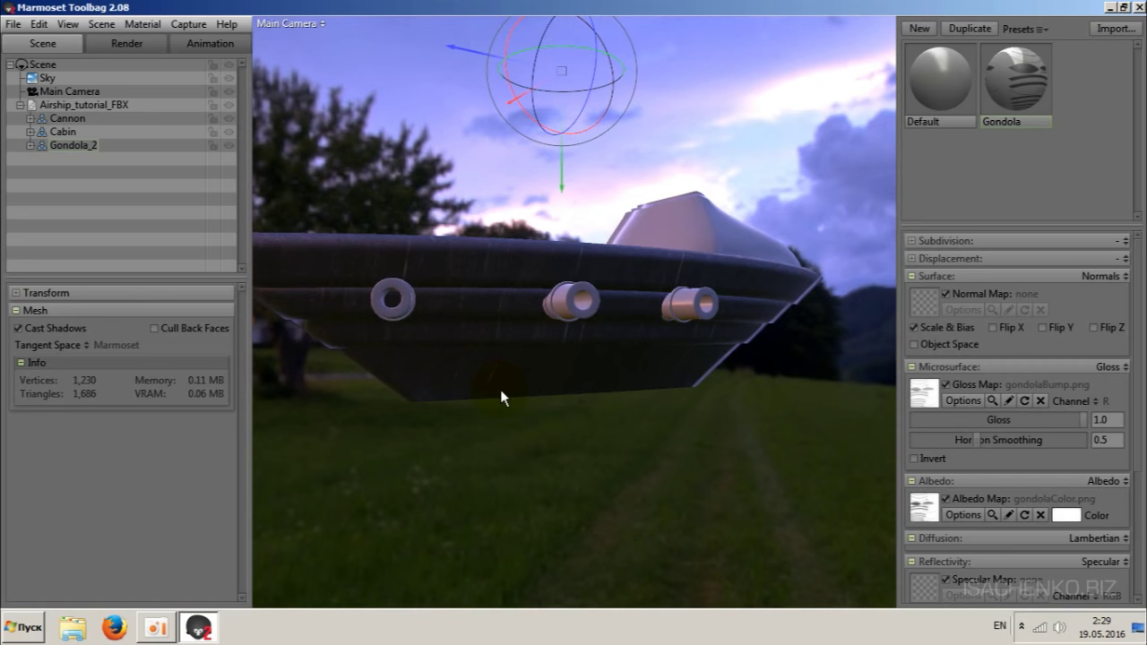
scroll(505, 397, up, 3)
scroll(507, 398, down, 3)
scroll(507, 398, up, 2)
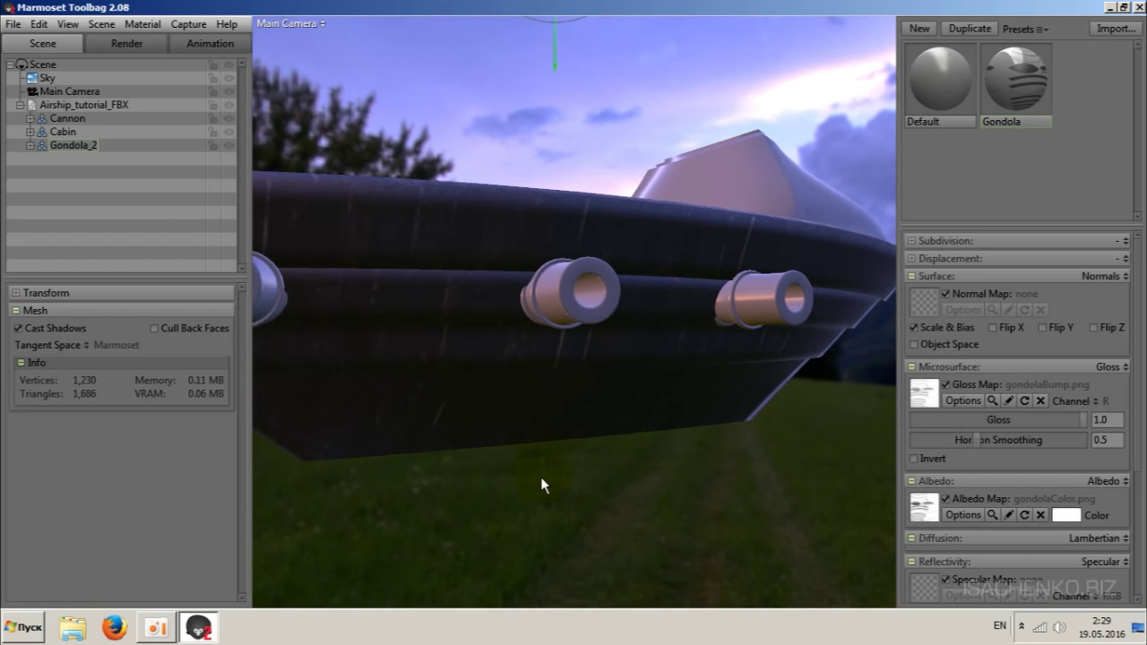
mouse_move(541, 477)
mouse_down()
mouse_move(649, 485)
mouse_move(543, 479)
mouse_up()
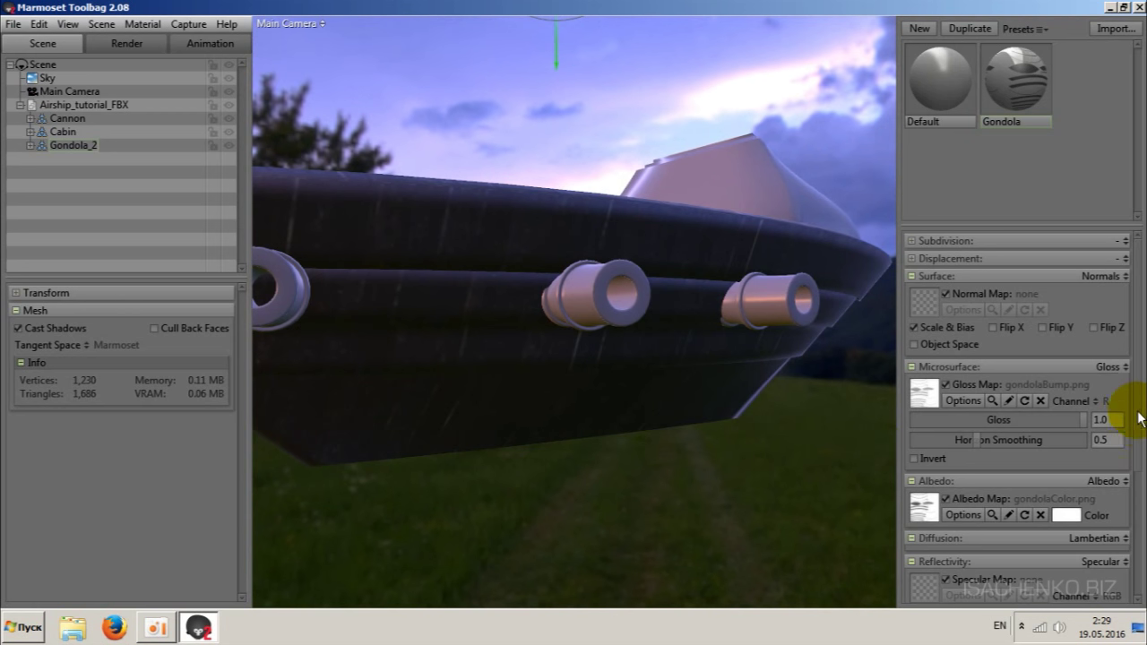
scroll(1131, 421, down, 1)
scroll(1138, 479, down, 2)
scroll(1134, 484, down, 1)
scroll(1127, 506, down, 2)
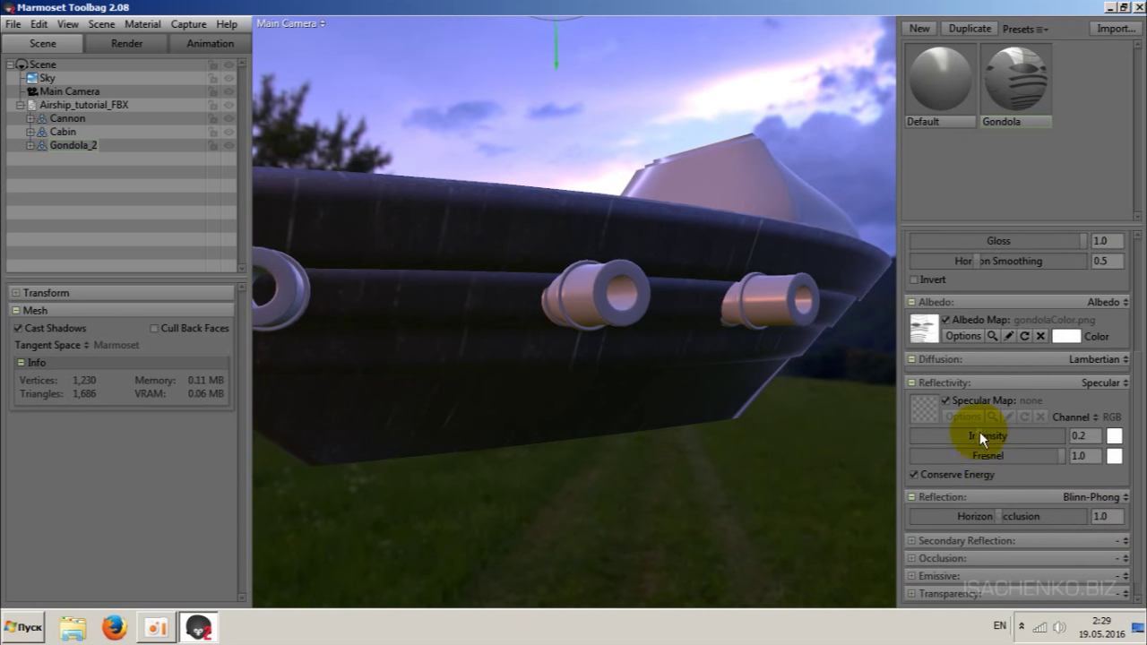
- Set the Gondola material's specular Intensity to 0.0 and Fresnel to 0.002, then inspect the gondola
drag(980, 431, 901, 436)
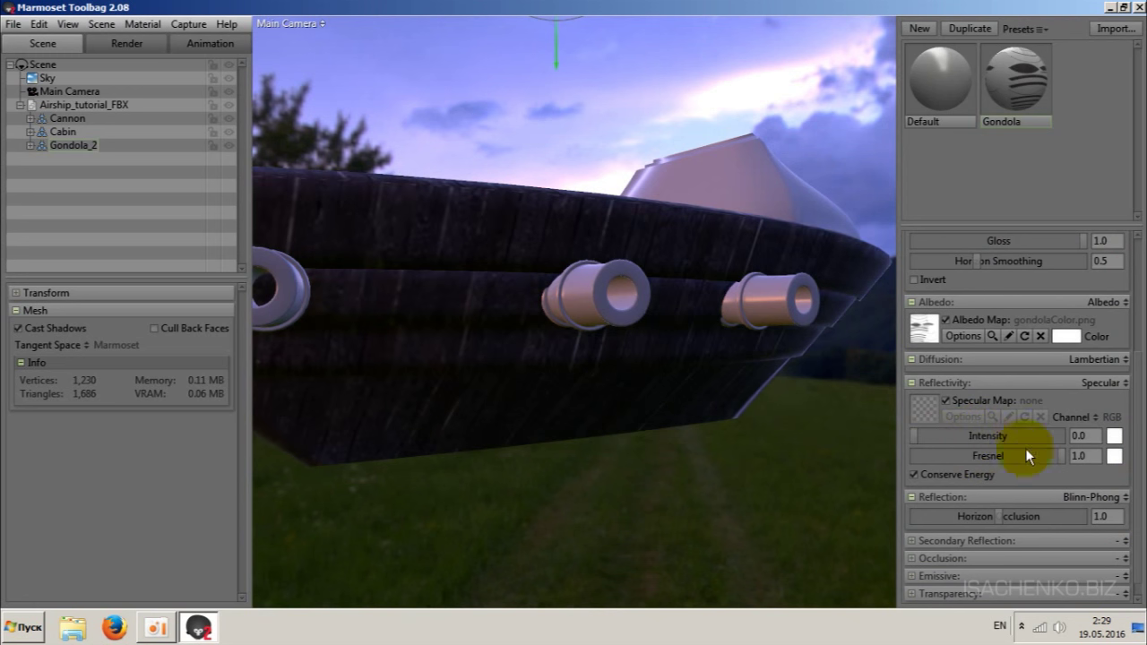
drag(1059, 456, 907, 457)
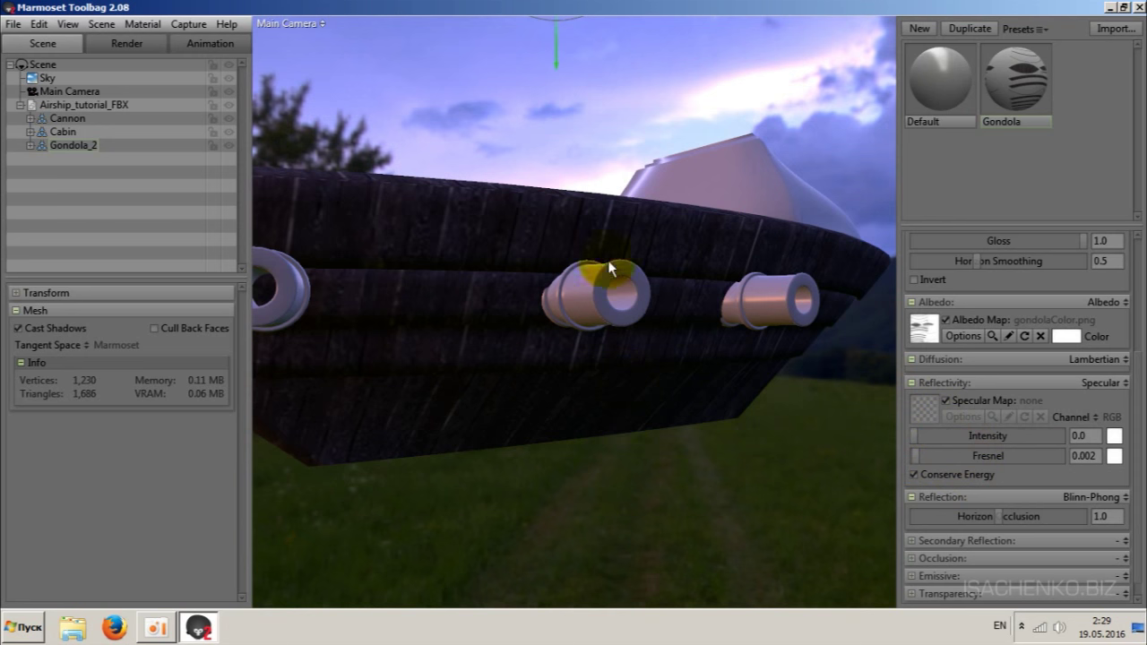
drag(584, 397, 543, 404)
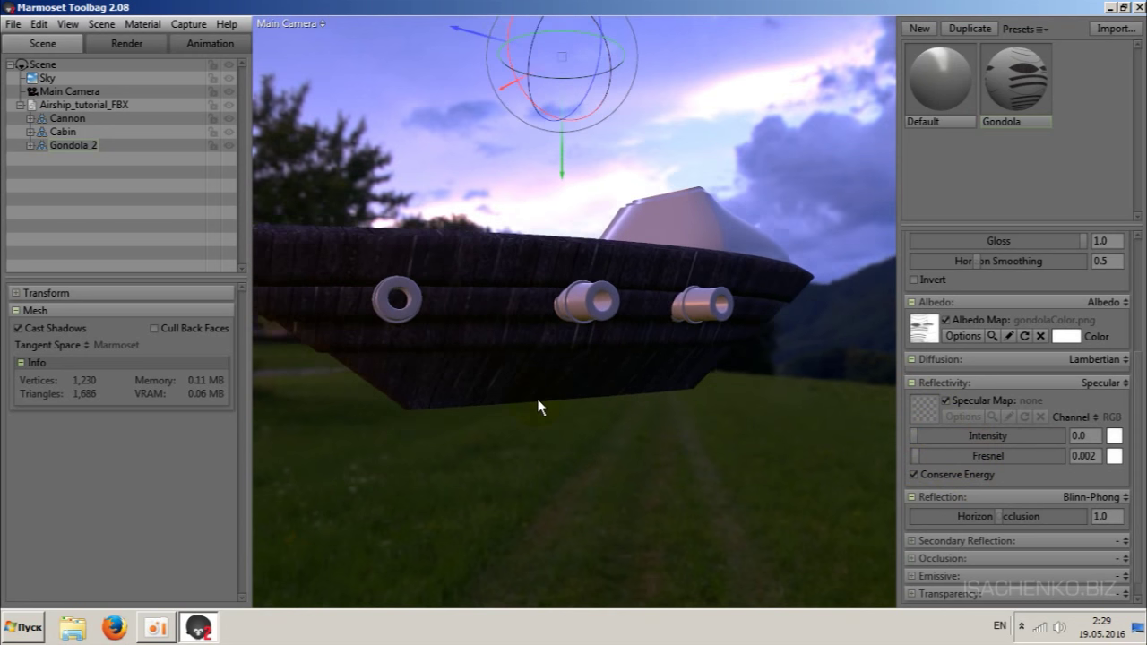
mouse_move(602, 435)
mouse_down()
mouse_move(641, 509)
mouse_move(712, 463)
mouse_move(774, 502)
mouse_move(810, 423)
mouse_move(784, 422)
mouse_move(1016, 443)
mouse_move(1064, 453)
mouse_move(1042, 463)
mouse_move(1064, 465)
mouse_move(910, 422)
mouse_up()
scroll(738, 401, up, 3)
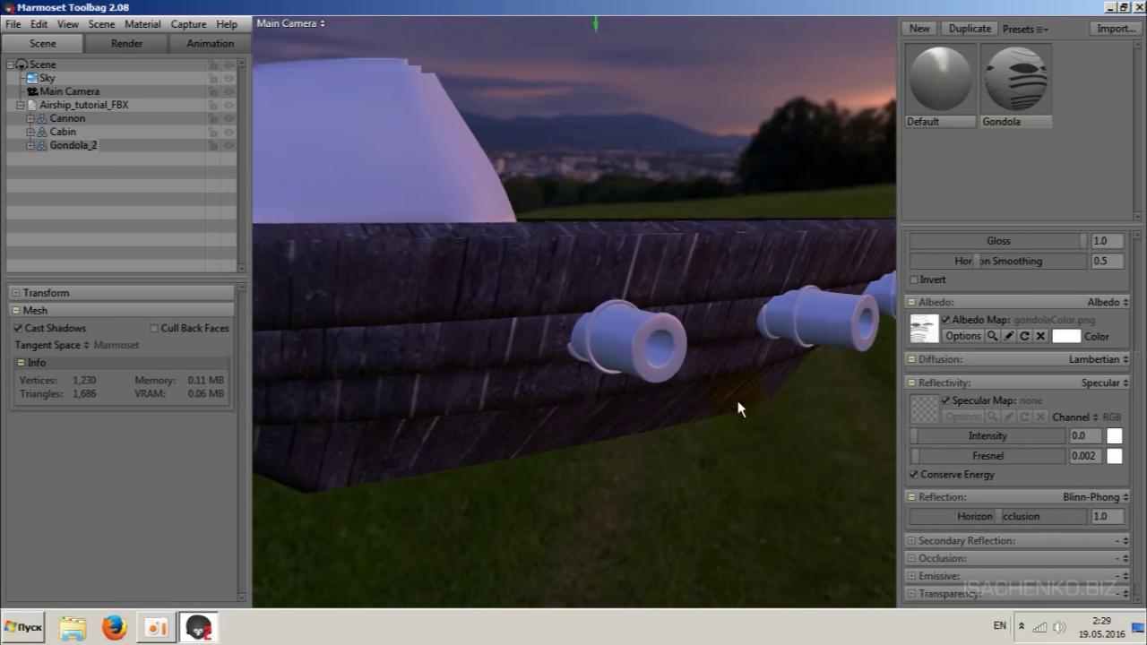
mouse_move(792, 424)
mouse_down()
mouse_move(705, 464)
mouse_move(597, 453)
mouse_move(585, 479)
mouse_move(661, 518)
mouse_move(574, 505)
mouse_move(664, 514)
mouse_move(603, 504)
mouse_move(587, 525)
mouse_move(625, 488)
mouse_move(661, 402)
mouse_move(633, 499)
mouse_move(632, 430)
mouse_up()
click(435, 139)
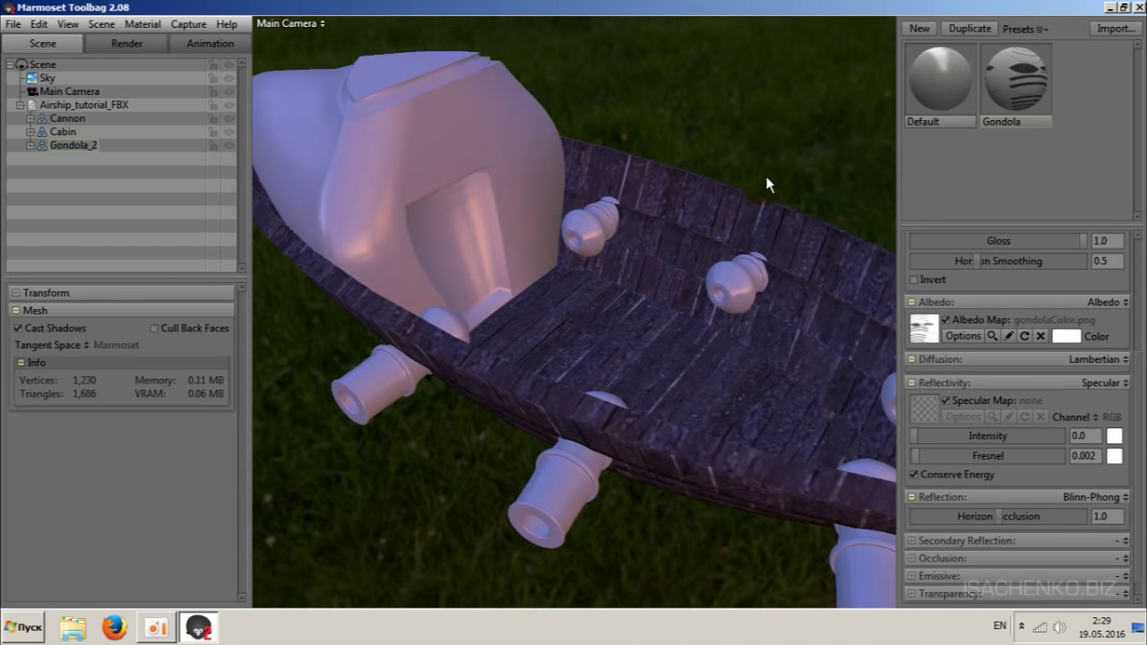
- Create a new material and name it 'Cabin'
click(917, 29)
double_click(1088, 122)
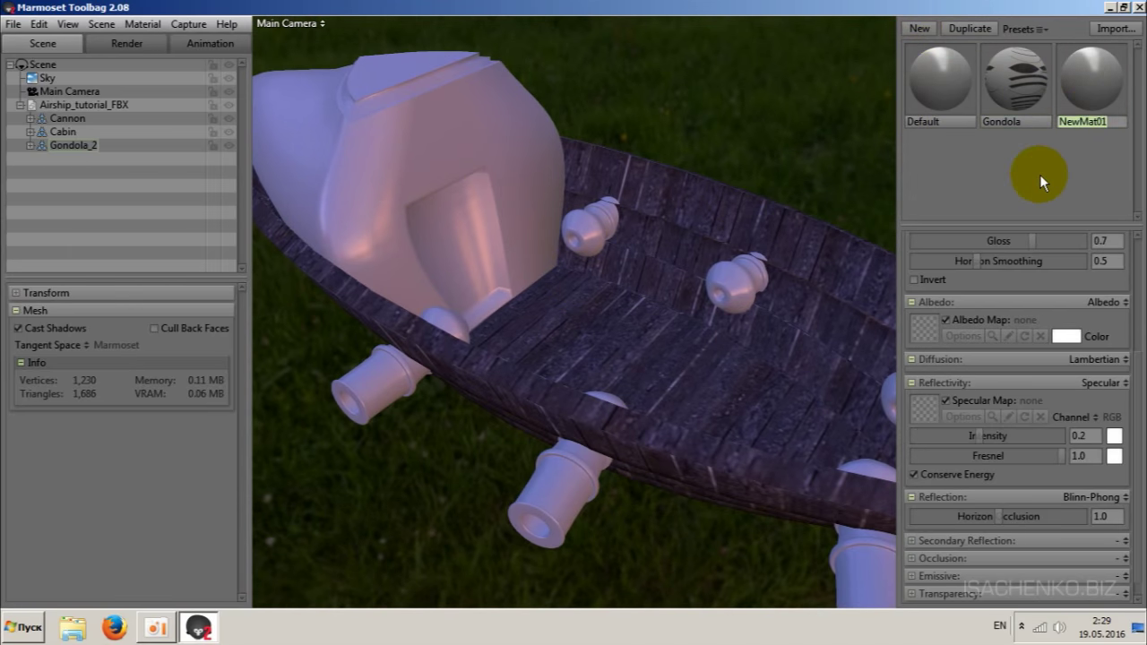
text(Cabin)
key(Return)
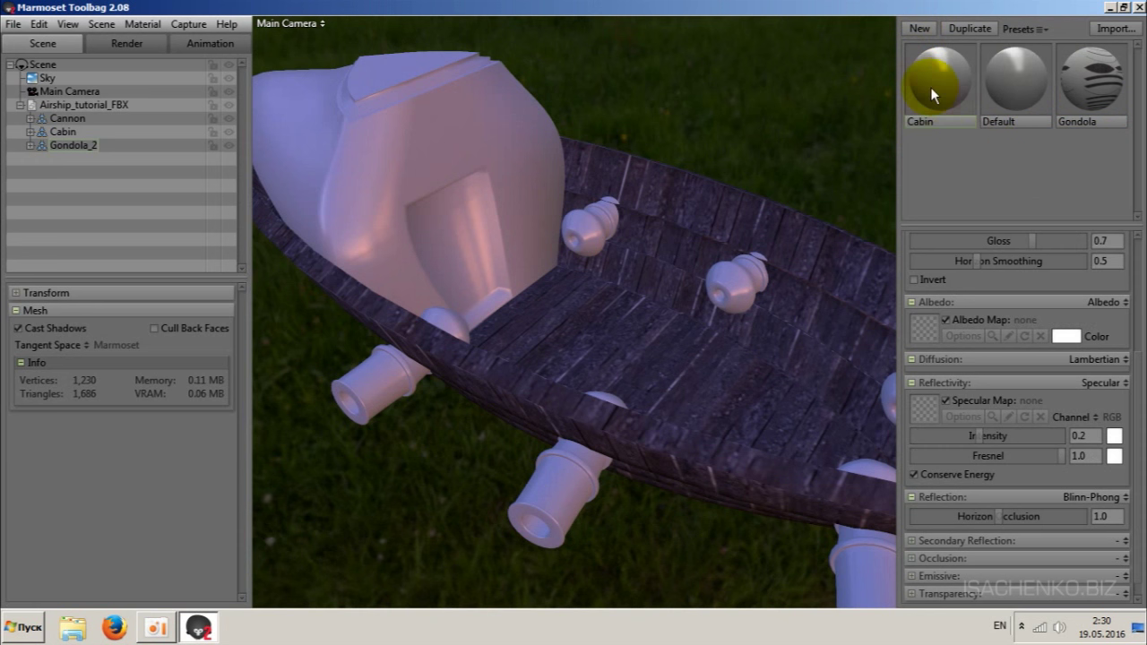
- Load cabinColor.png as the Cabin material's albedo map
click(930, 87)
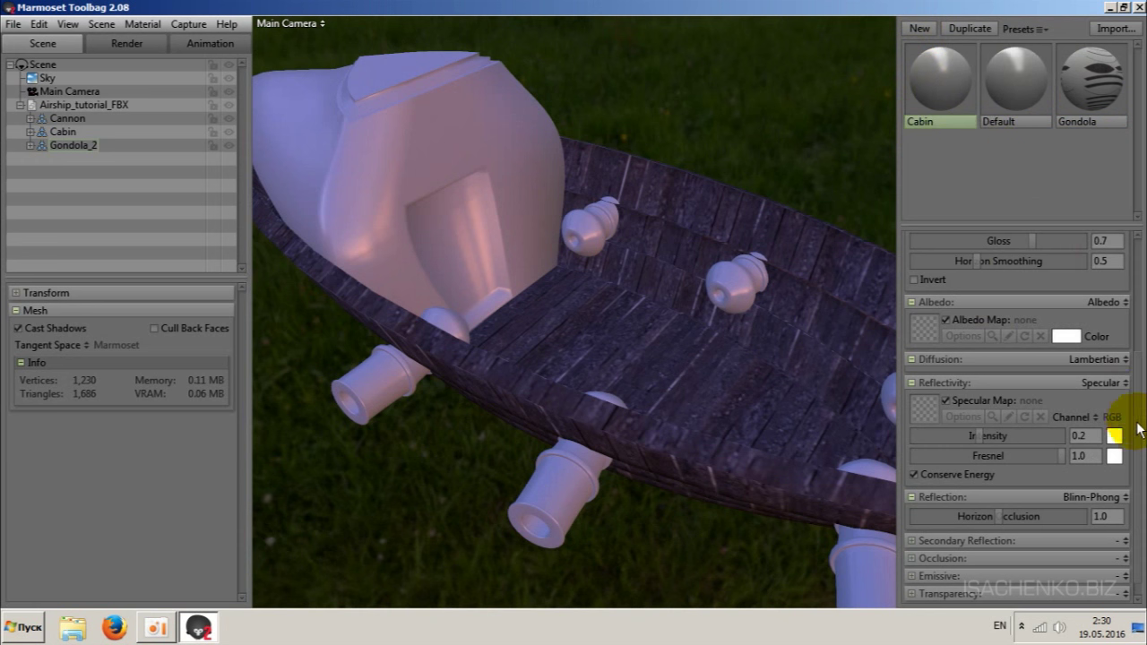
drag(1131, 435, 1131, 268)
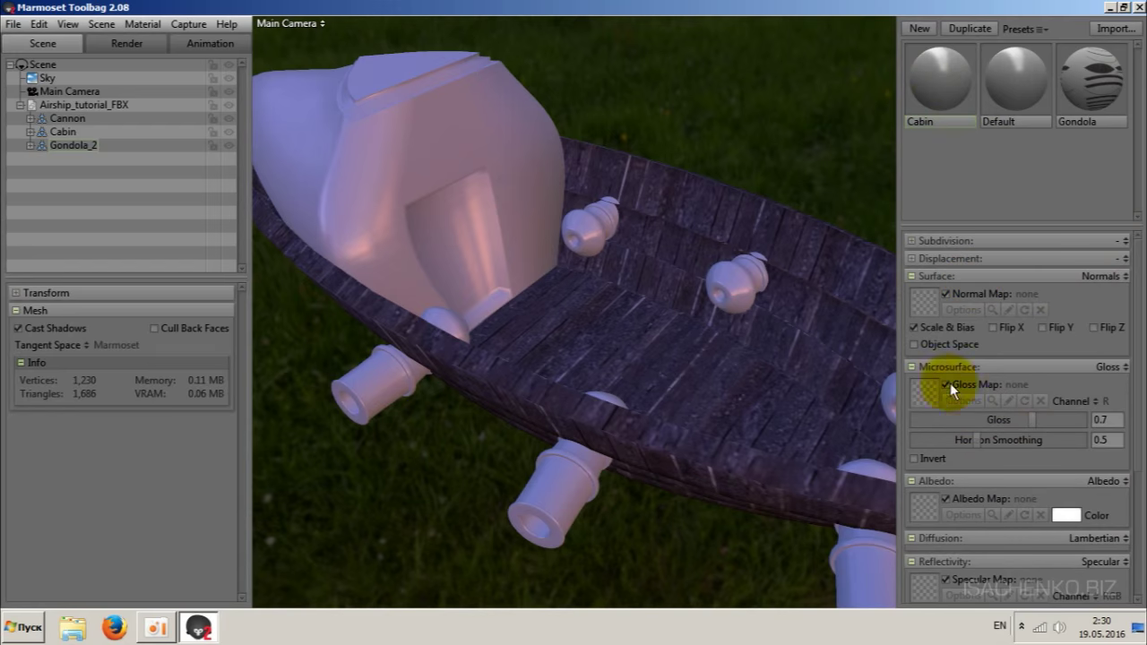
click(925, 511)
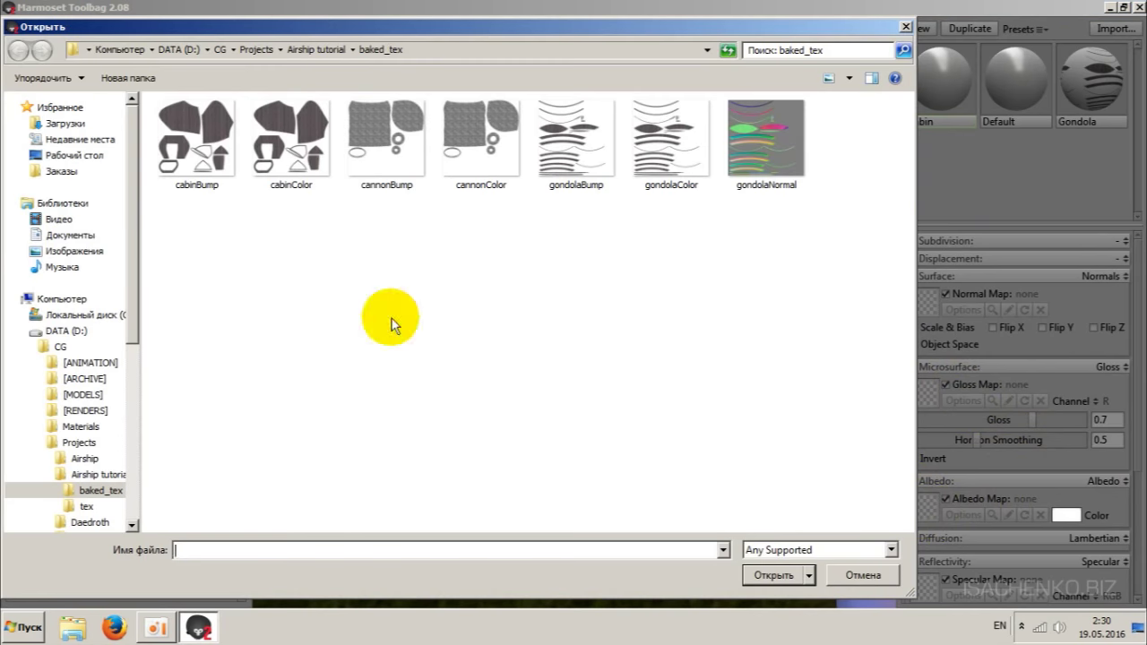
click(309, 170)
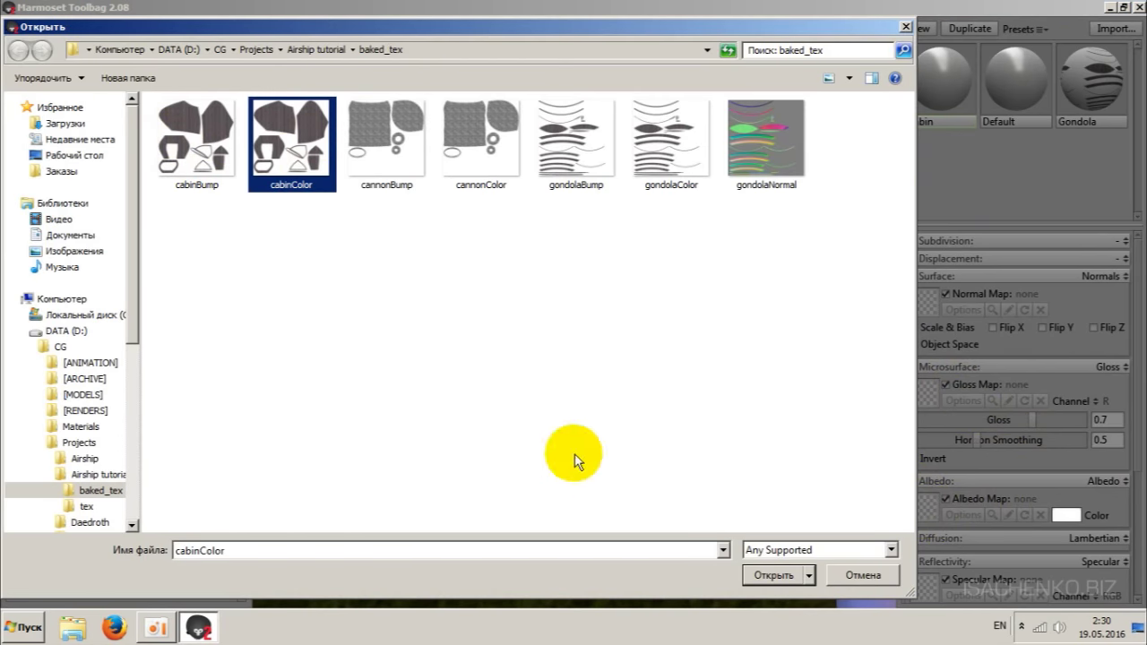
click(768, 576)
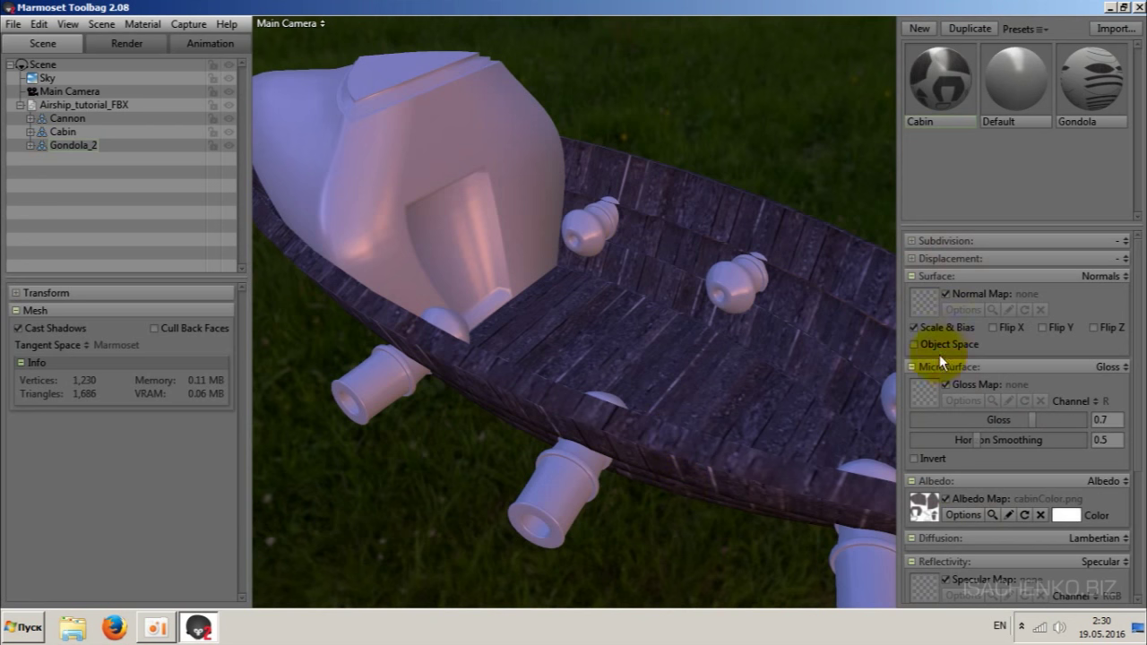
- Load cabinBump.png as the Cabin gloss map and apply Cabin to the cabin mesh
click(921, 393)
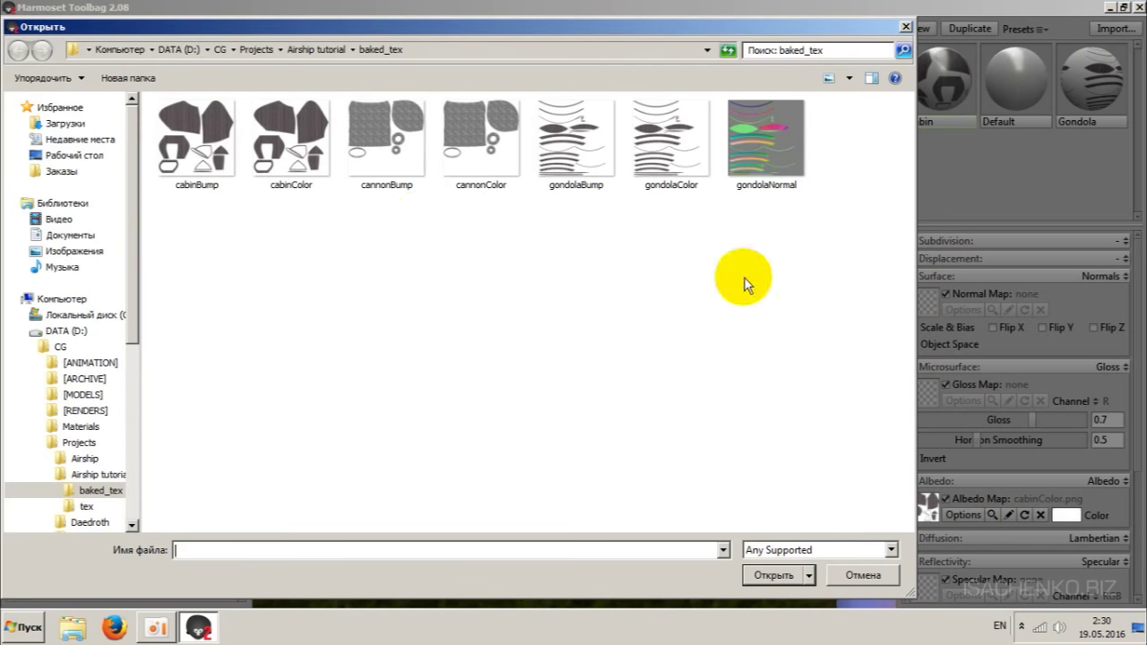
click(195, 144)
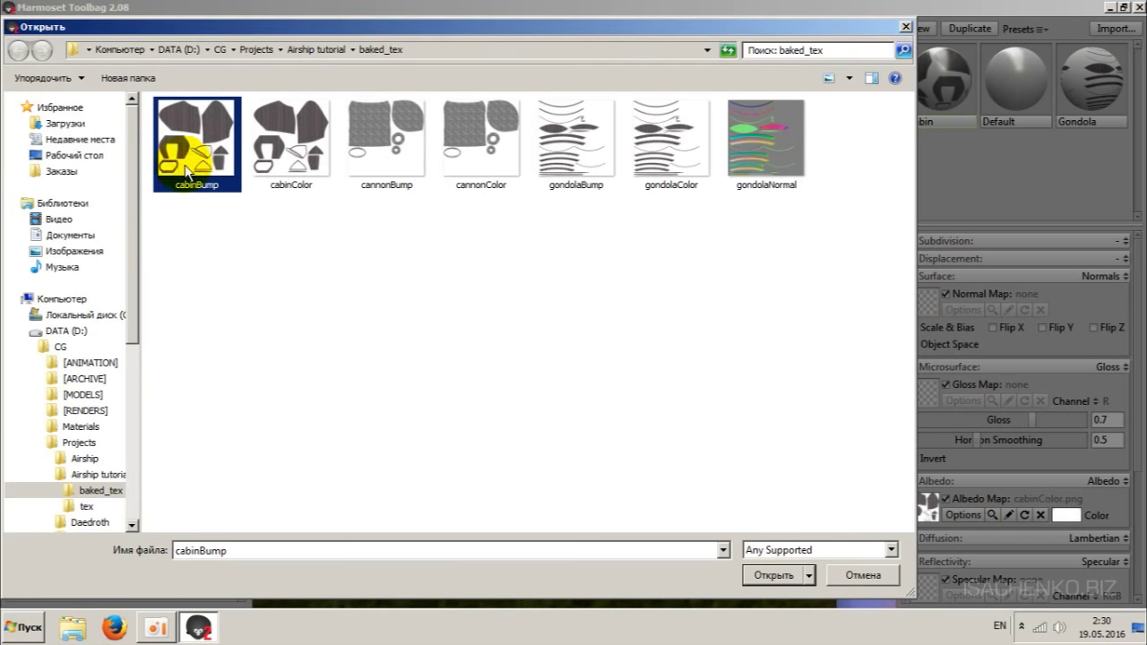
click(761, 575)
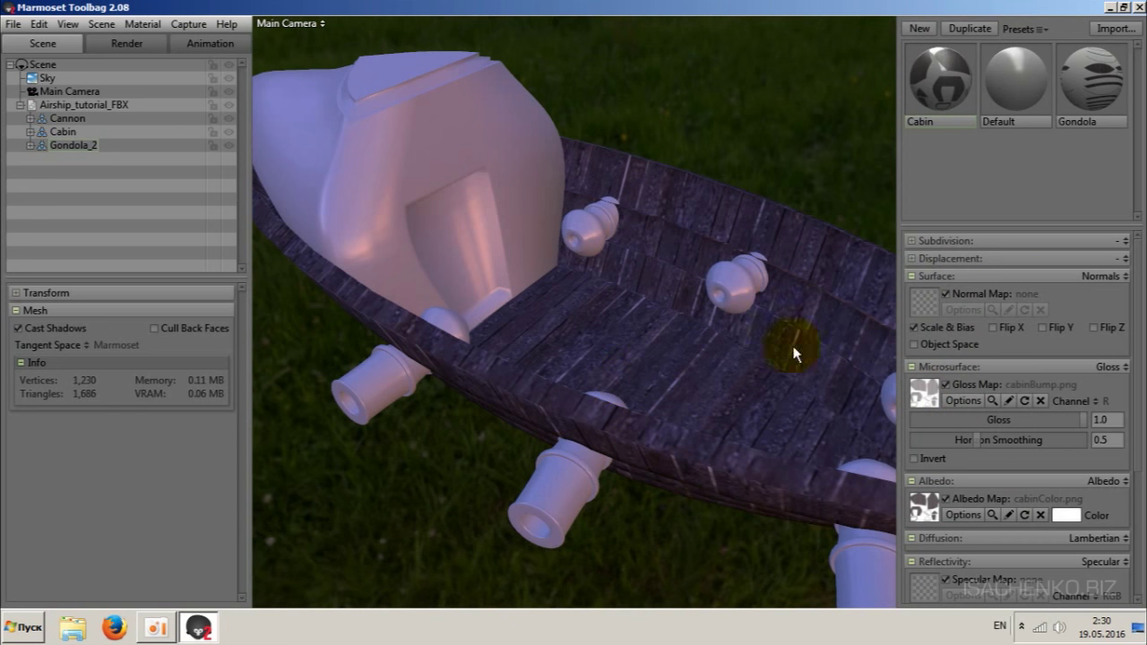
click(922, 90)
click(61, 132)
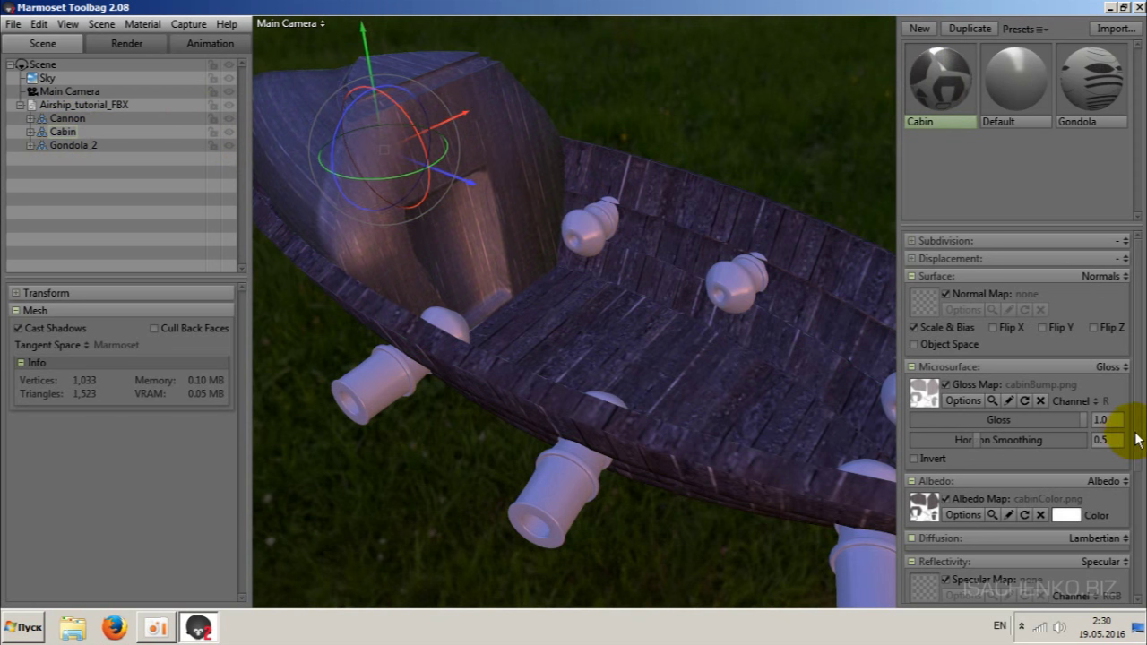
- Set the Cabin material's specular Intensity and Fresnel to 0.0, then deselect the cabin
drag(1138, 439, 1142, 533)
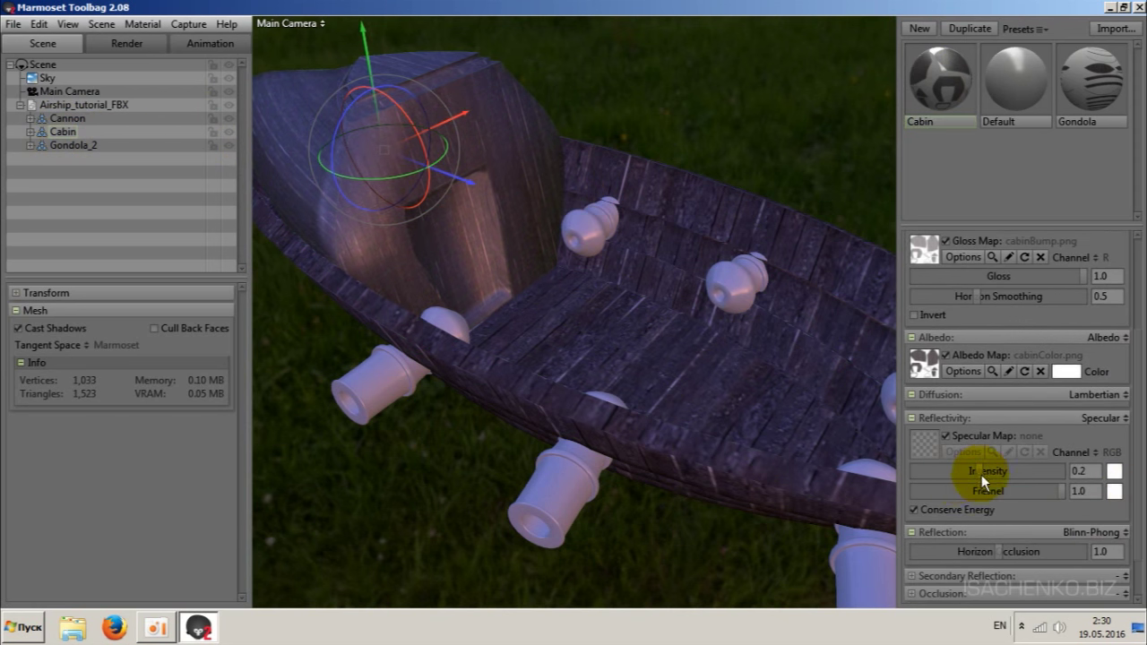
drag(980, 469, 931, 475)
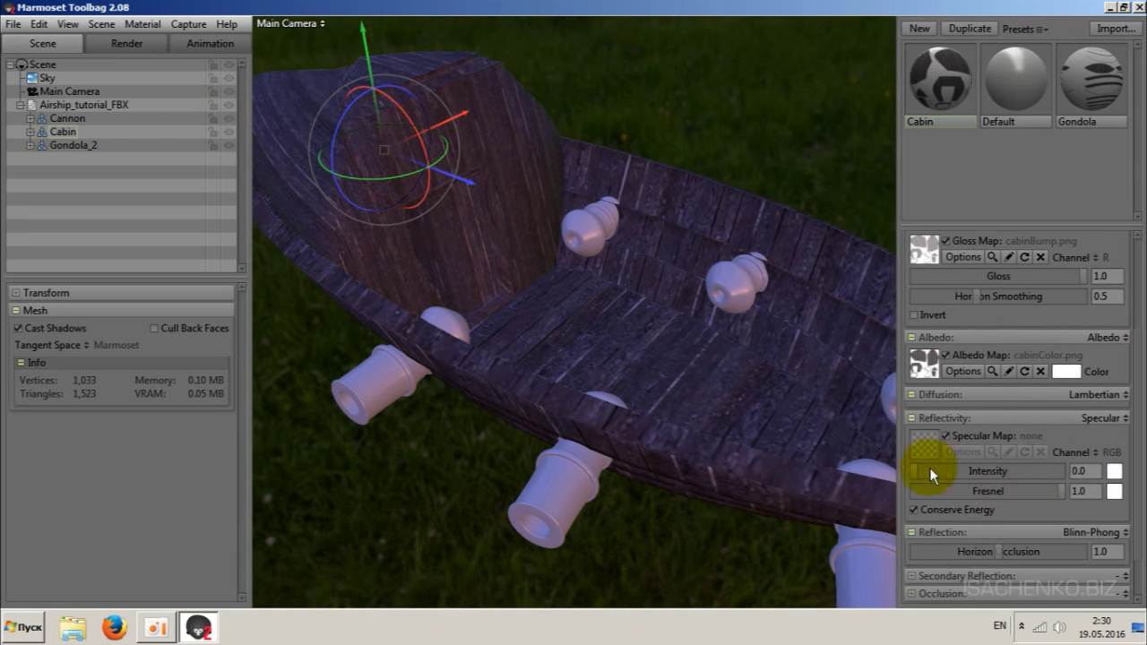
drag(1064, 495, 870, 484)
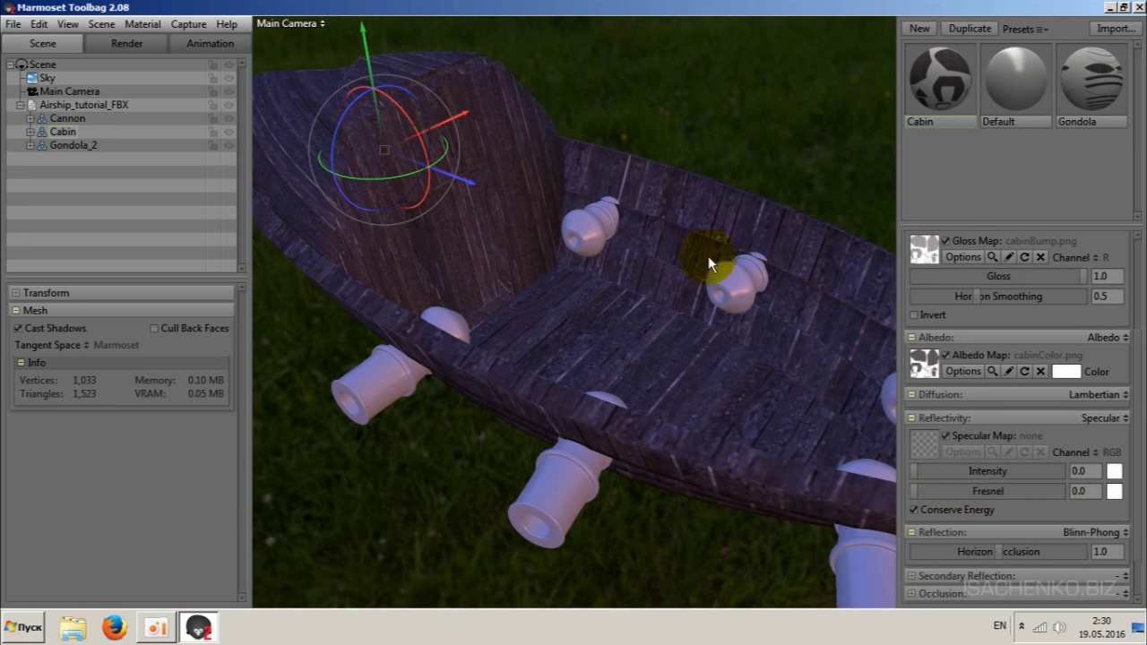
click(755, 153)
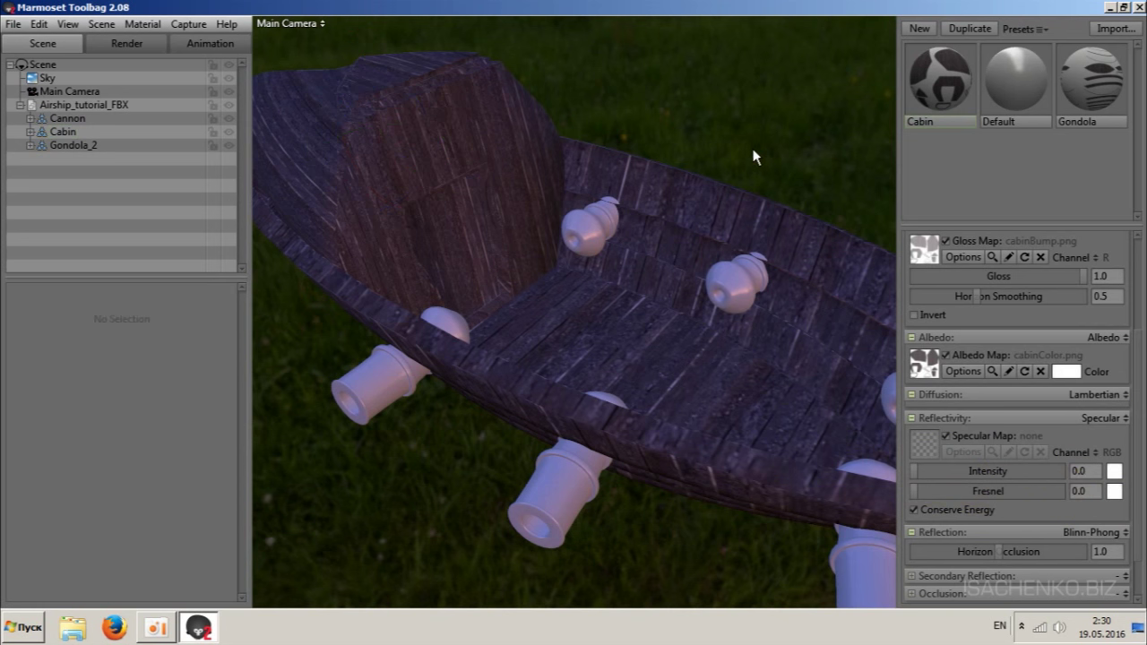
- Orbit around the gondola to check the matte cabin from above and the side
mouse_move(786, 141)
mouse_down()
mouse_move(624, 154)
mouse_move(510, 124)
mouse_move(559, 77)
mouse_move(576, 172)
mouse_move(679, 137)
mouse_up()
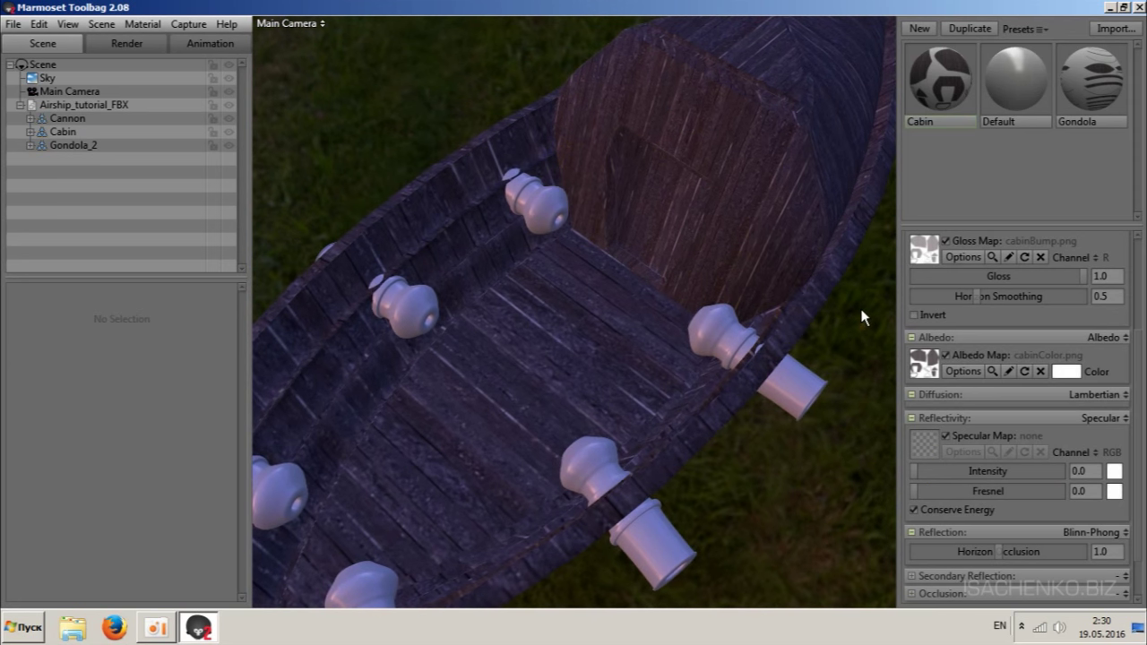
mouse_move(863, 311)
mouse_down()
mouse_move(741, 466)
mouse_move(725, 435)
mouse_move(742, 235)
mouse_move(755, 248)
mouse_move(512, 101)
mouse_move(418, 72)
mouse_move(361, 115)
mouse_move(157, 62)
mouse_up()
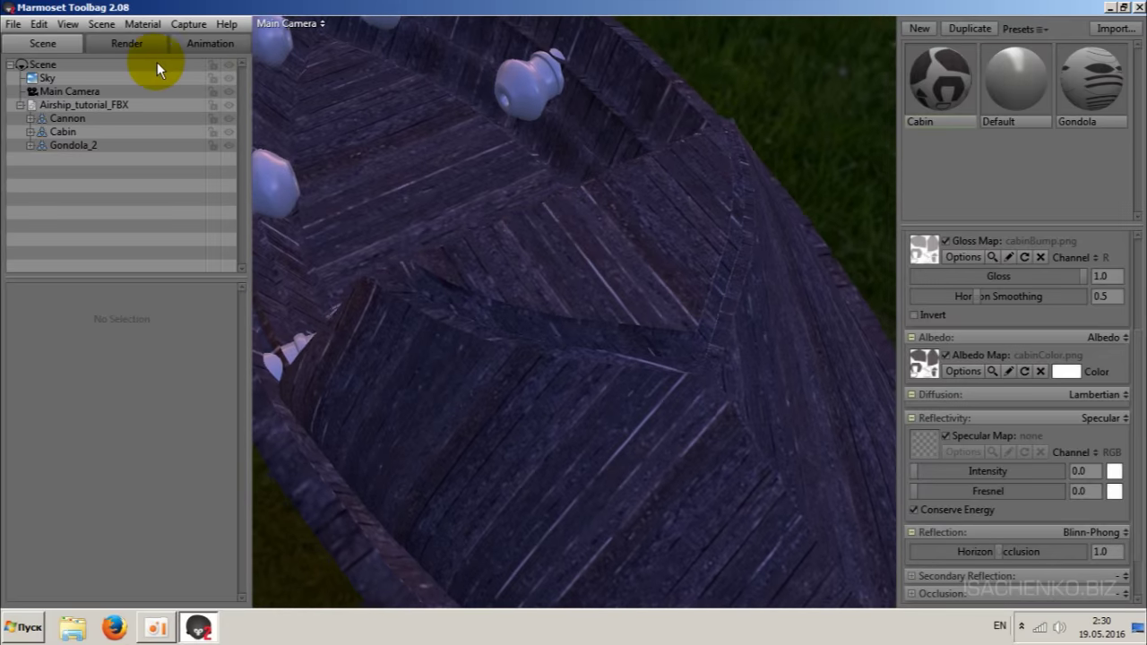
mouse_move(422, 65)
mouse_down()
mouse_move(597, 243)
mouse_move(597, 273)
mouse_move(815, 458)
mouse_up()
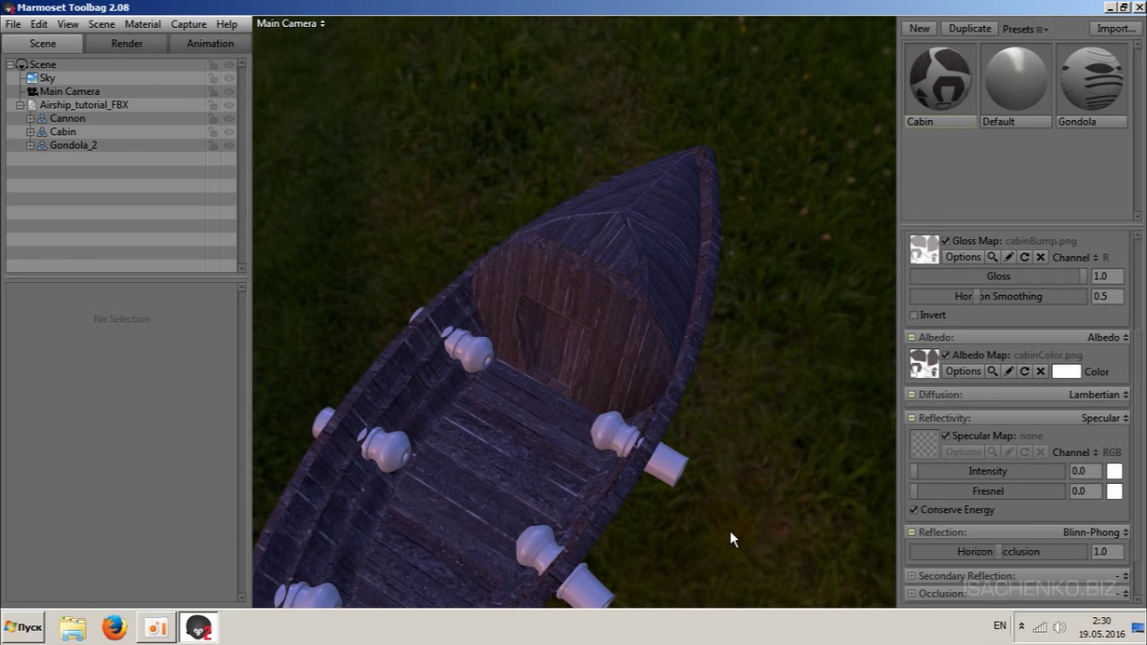
mouse_move(725, 547)
mouse_down()
mouse_move(753, 494)
mouse_move(789, 338)
mouse_move(812, 301)
mouse_up()
mouse_move(760, 479)
mouse_down()
mouse_move(761, 341)
mouse_move(784, 379)
mouse_up()
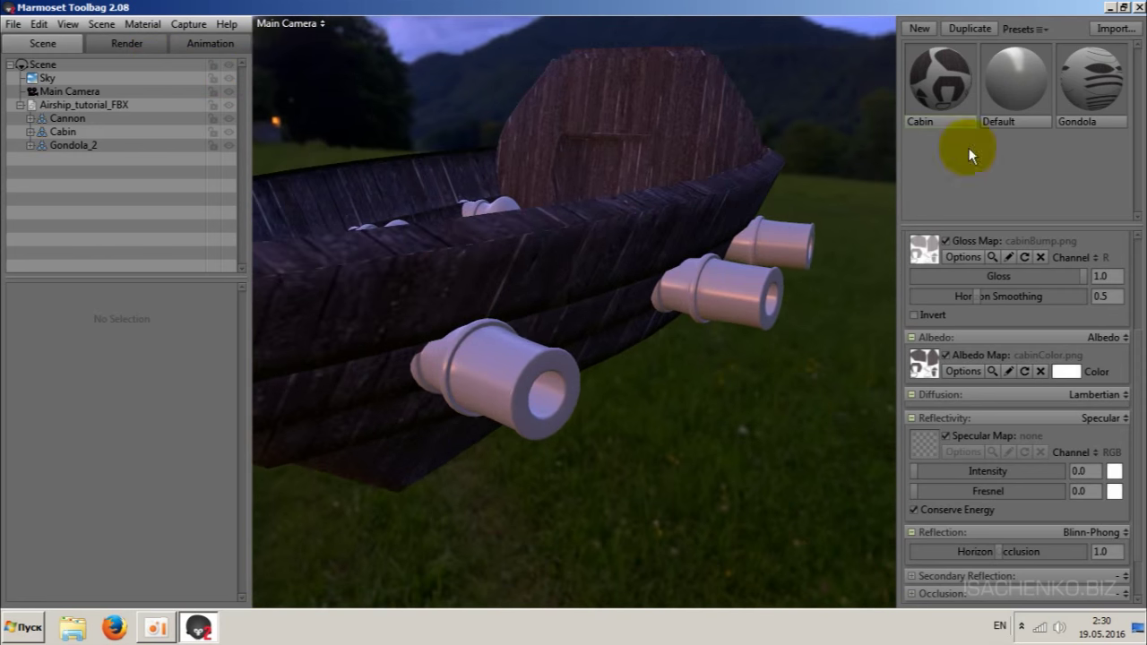
- Create another new material named 'Cannons'
click(920, 29)
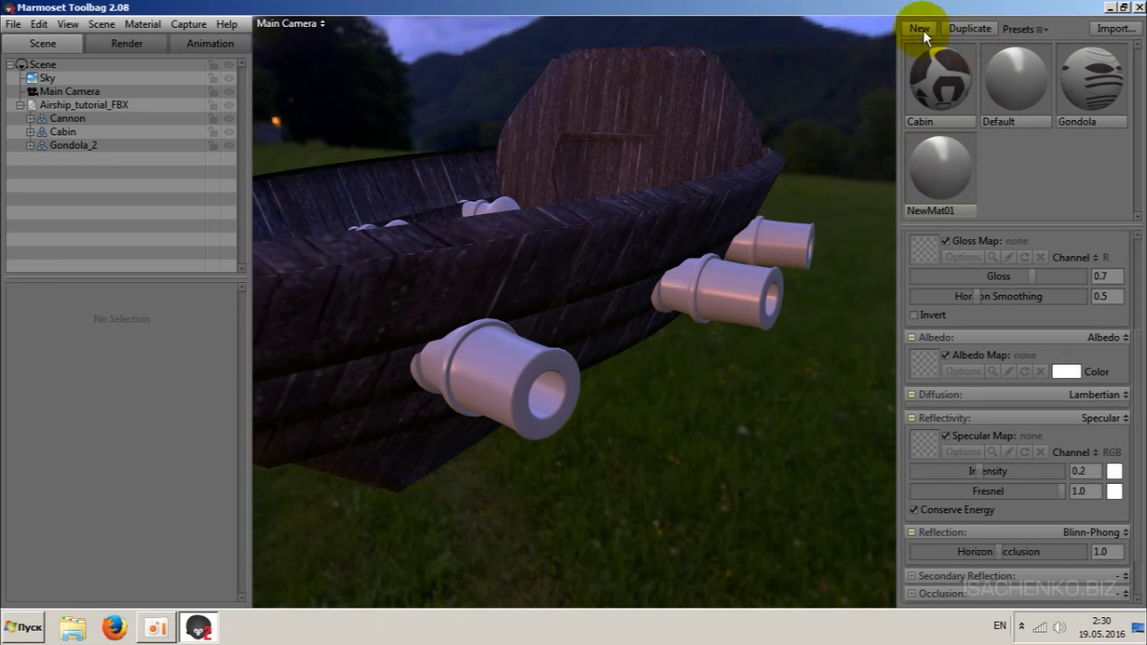
double_click(934, 206)
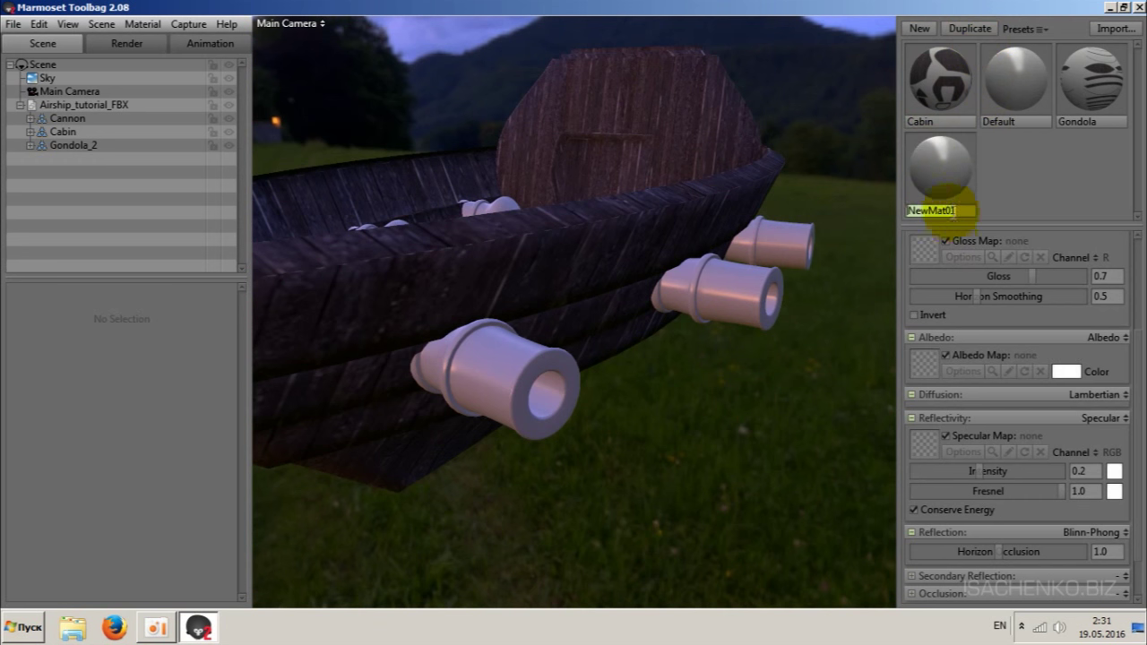
text(Cannons)
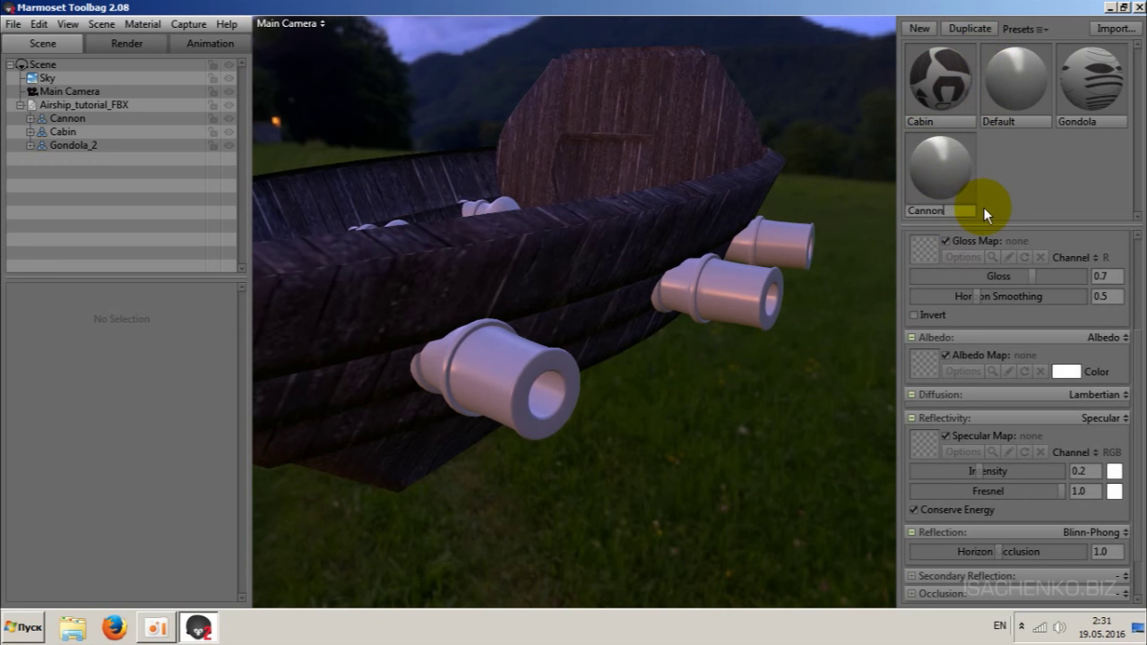
key(Return)
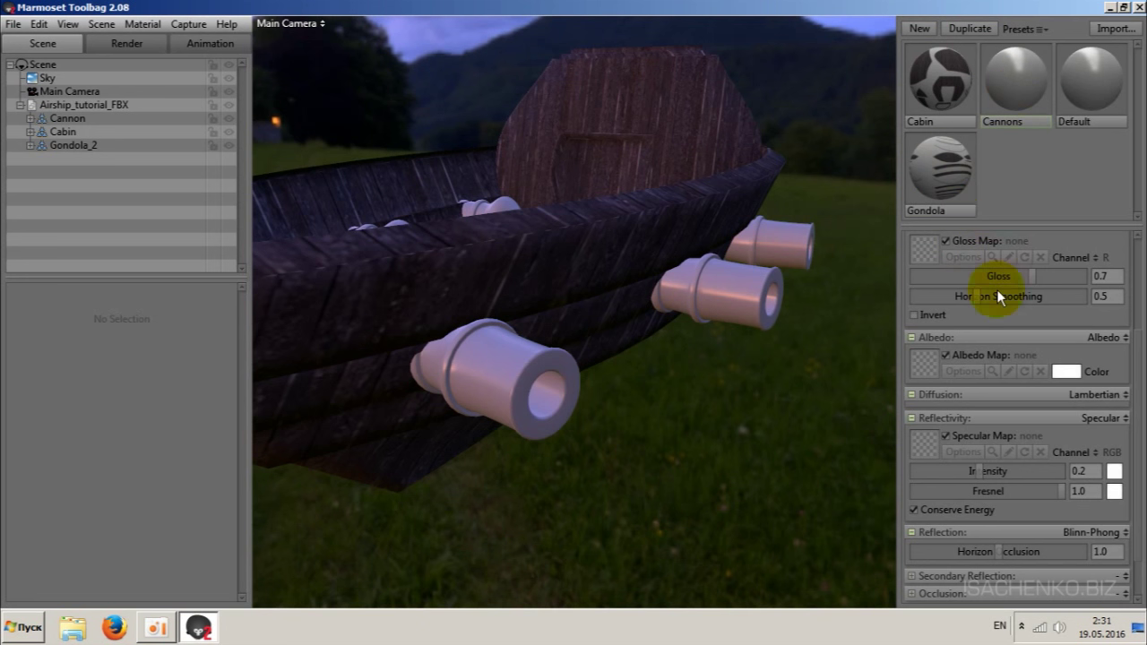
- Load cannonColor.png as the Cannons albedo map and cannonBump.png as its gloss map
click(926, 367)
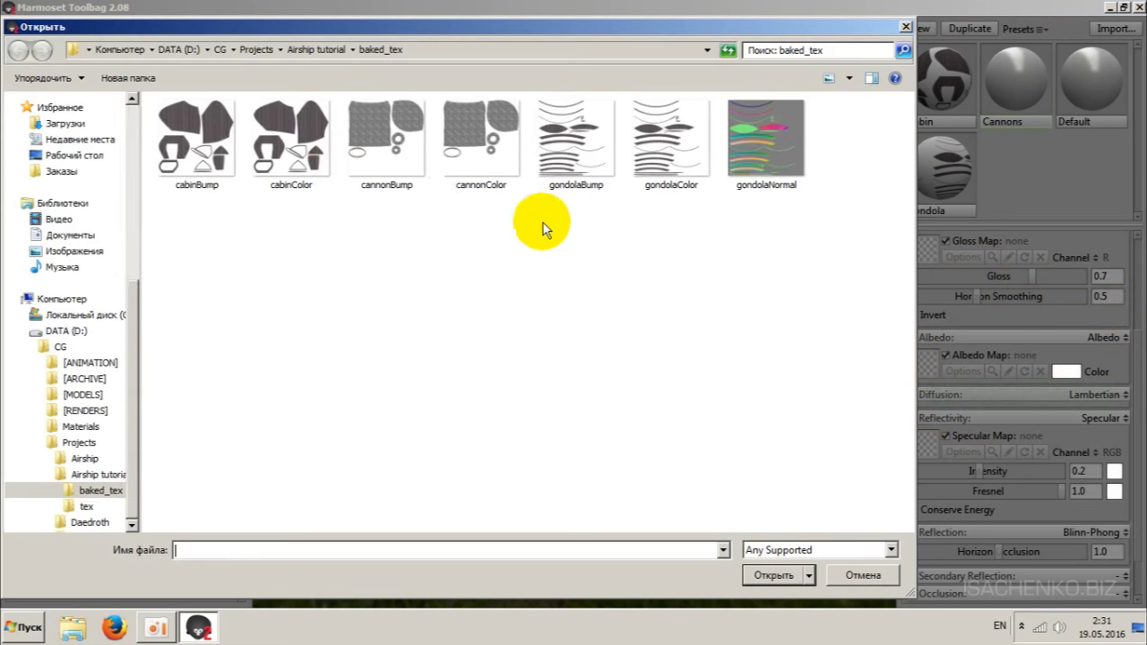
click(475, 143)
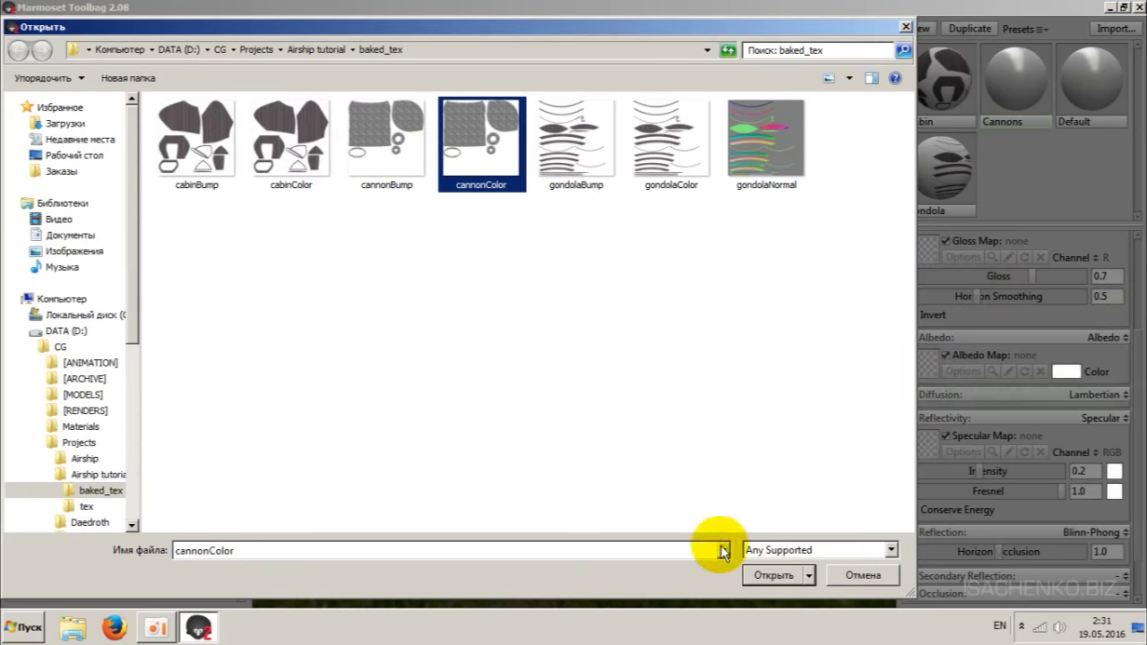
click(771, 574)
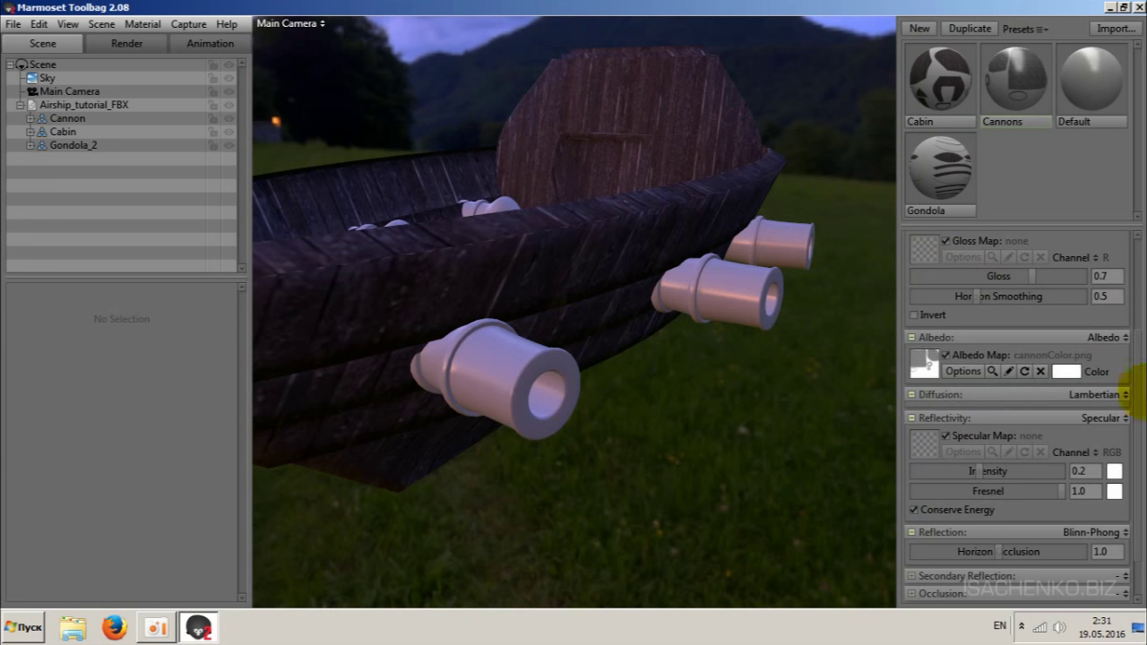
drag(1138, 430, 1131, 322)
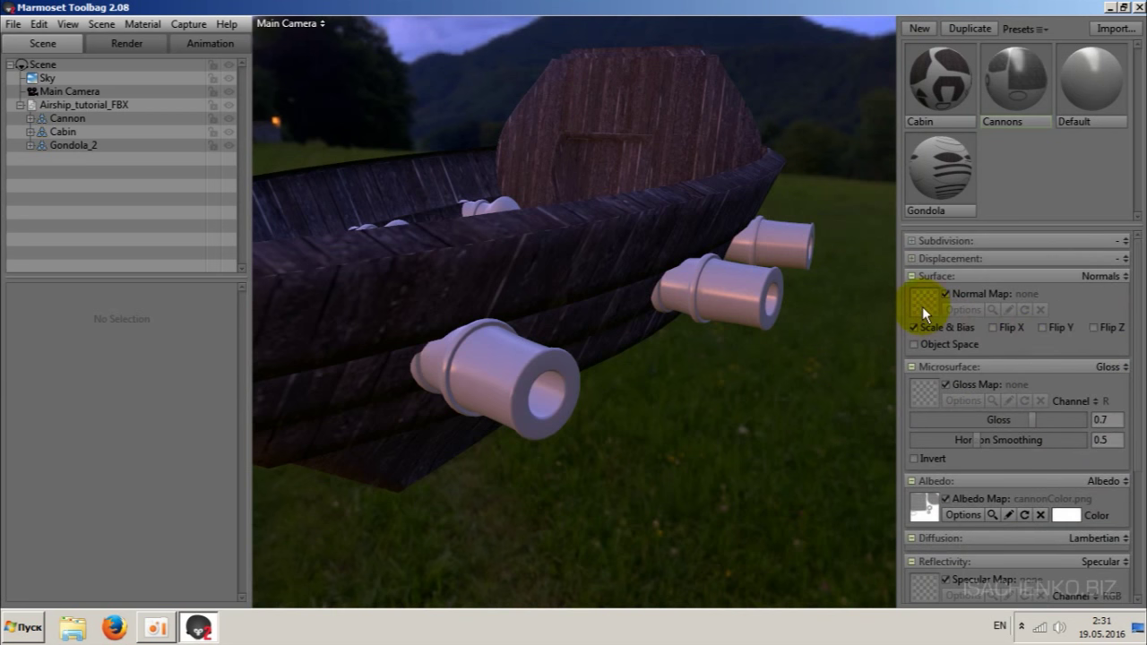
click(922, 394)
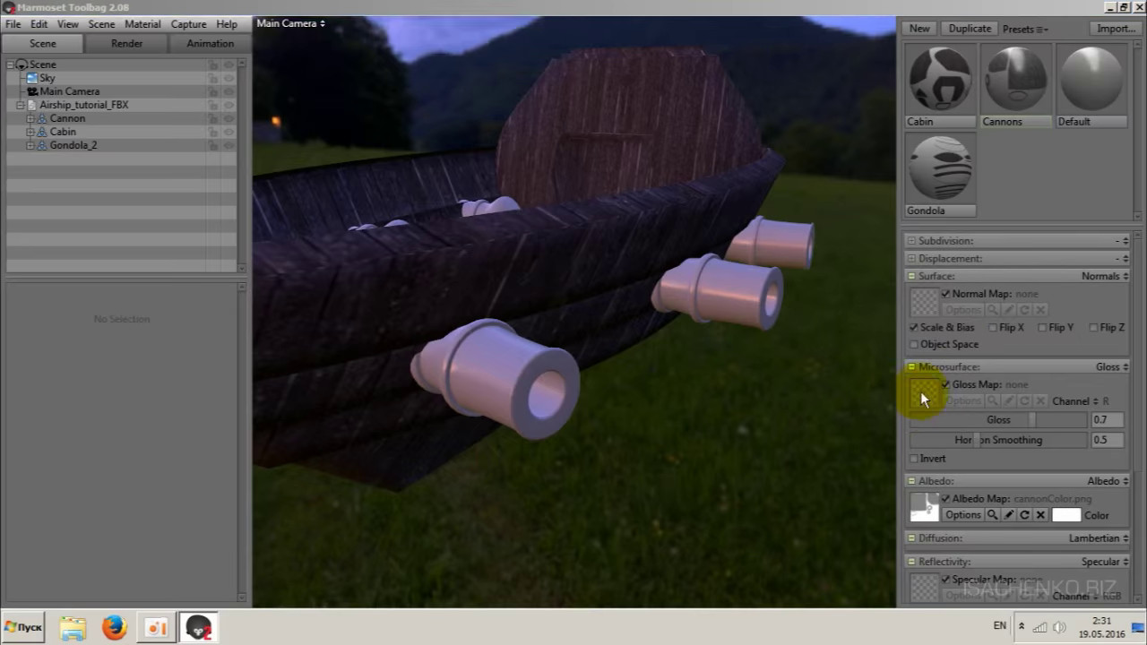
click(375, 149)
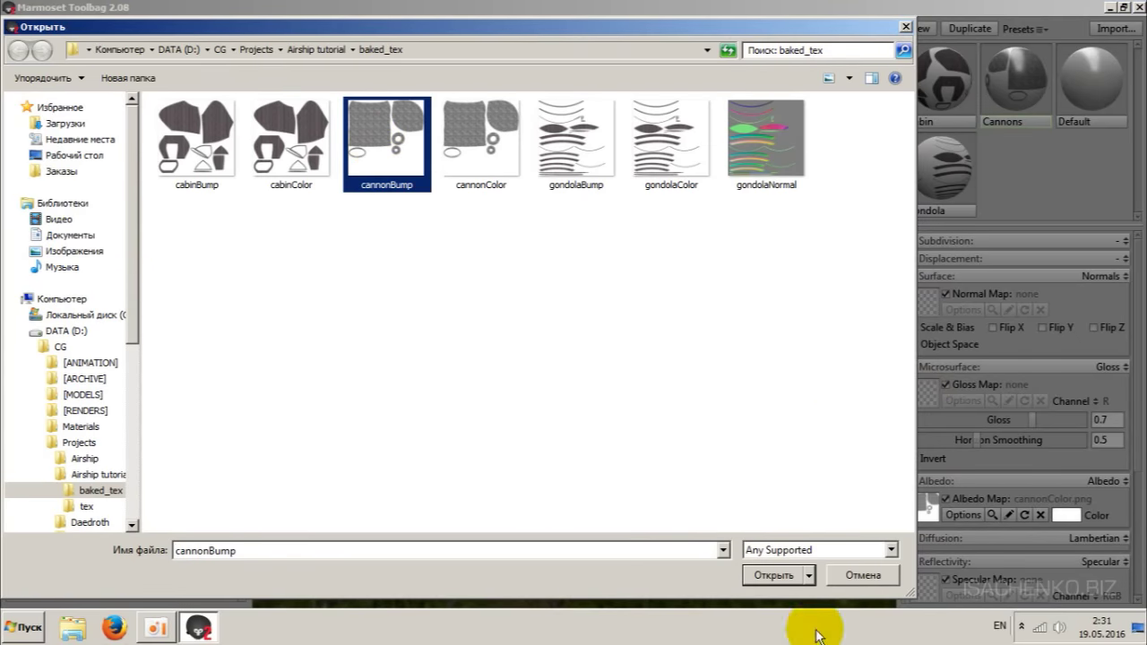
click(774, 576)
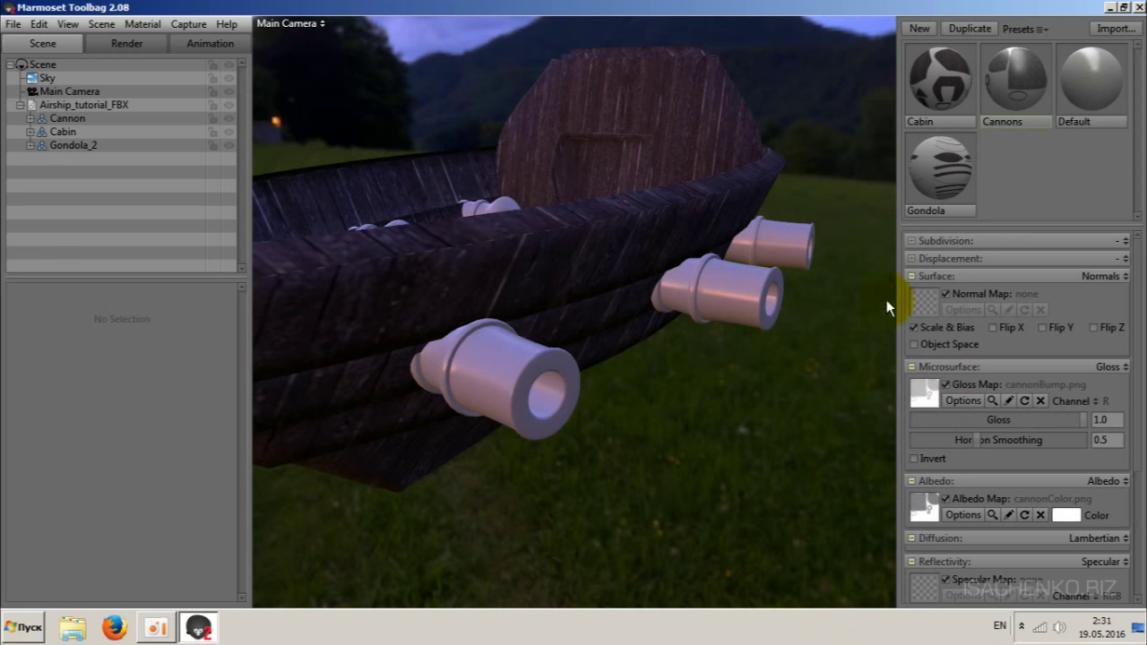
- Apply the Cannons material to the Cannon objects and set its specular Intensity to 0.697
drag(1011, 78, 77, 119)
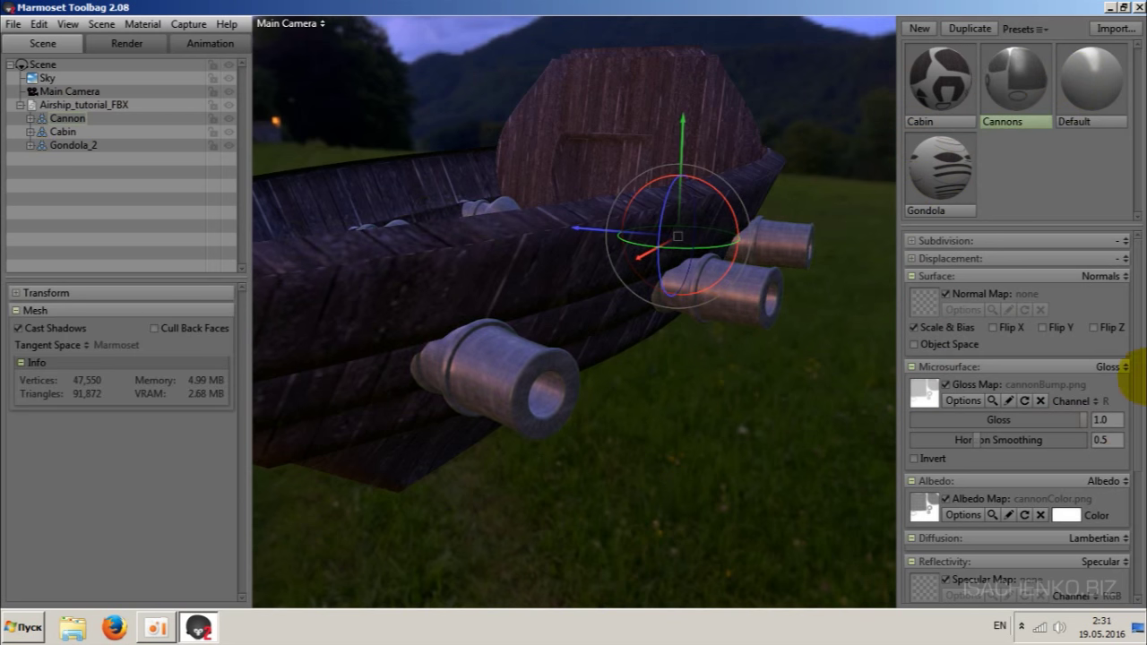
drag(1138, 371, 1145, 497)
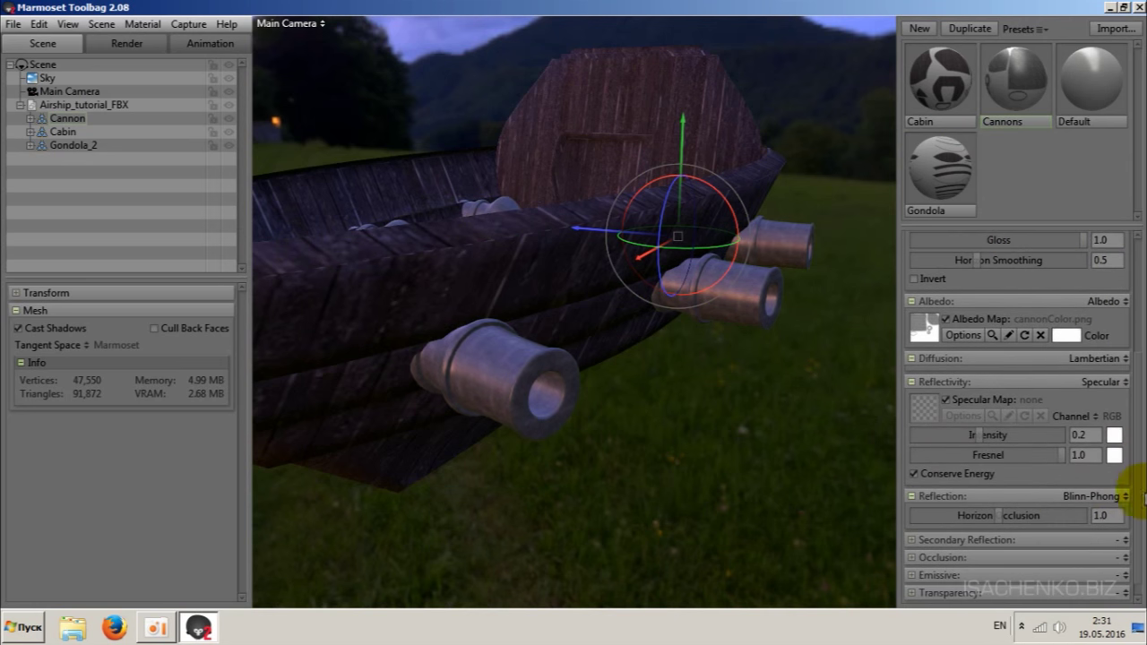
click(913, 474)
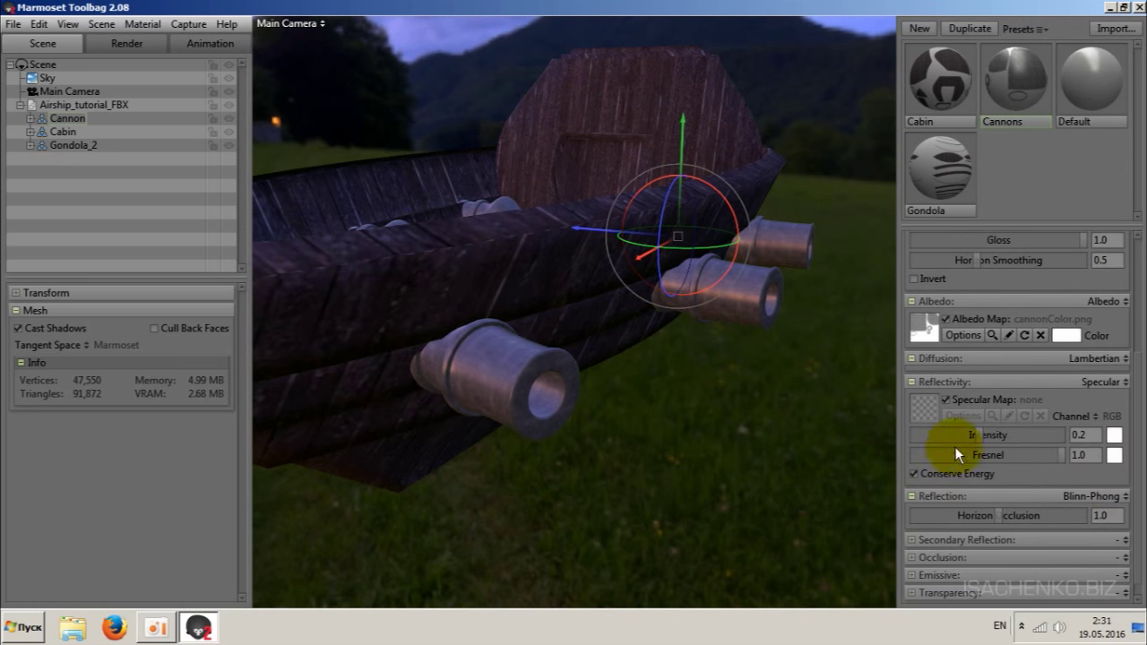
drag(981, 435, 1037, 439)
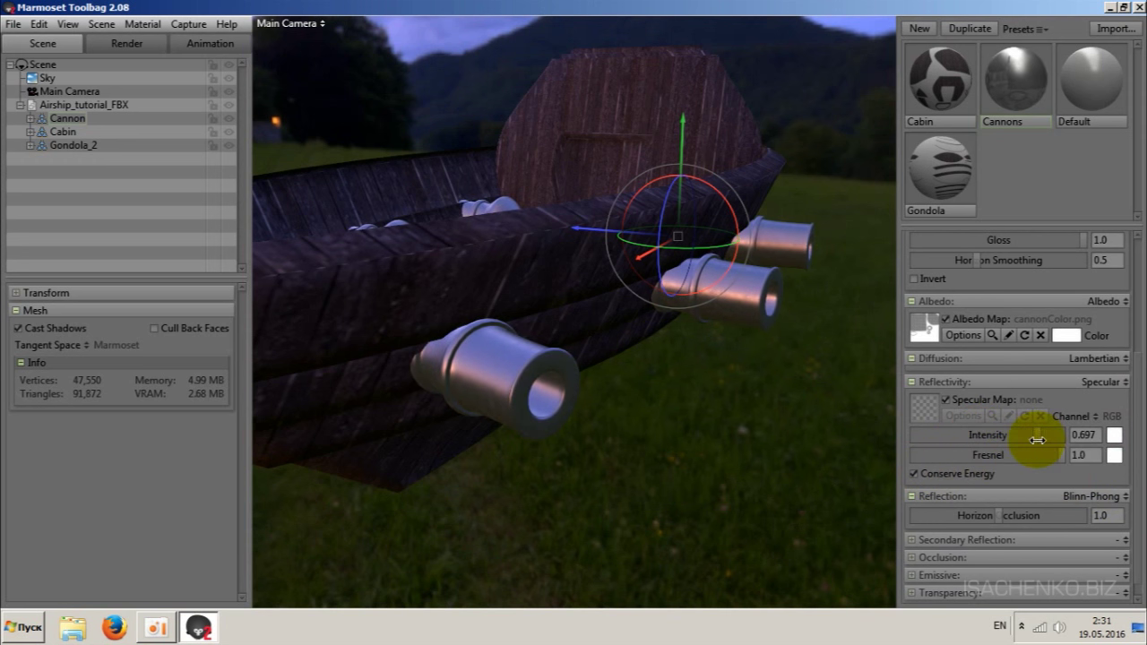
- Orbit and zoom around the airship to inspect the shiny metal cannons
right_drag(543, 461, 544, 450)
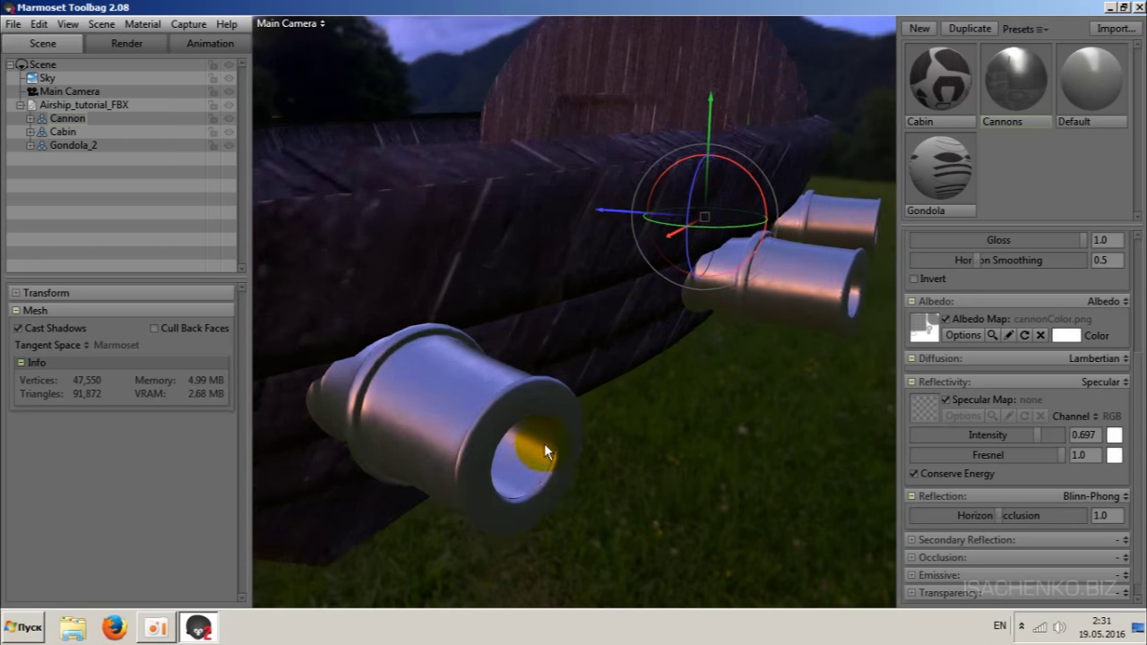
scroll(544, 443, up, 2)
drag(668, 520, 588, 331)
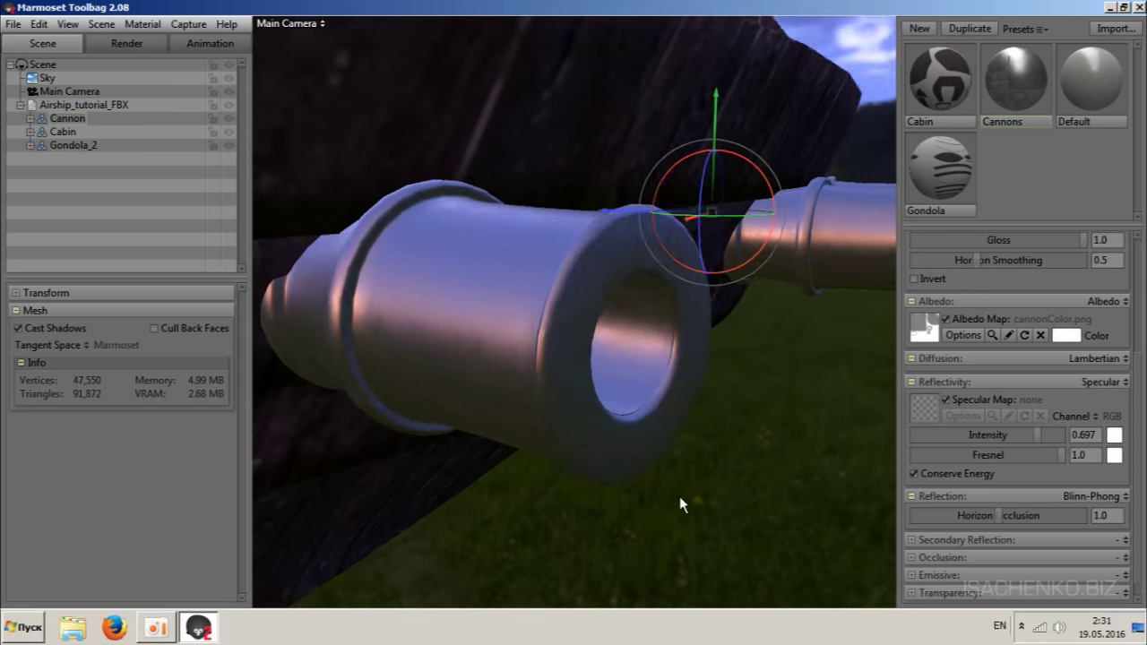
scroll(590, 339, up, 3)
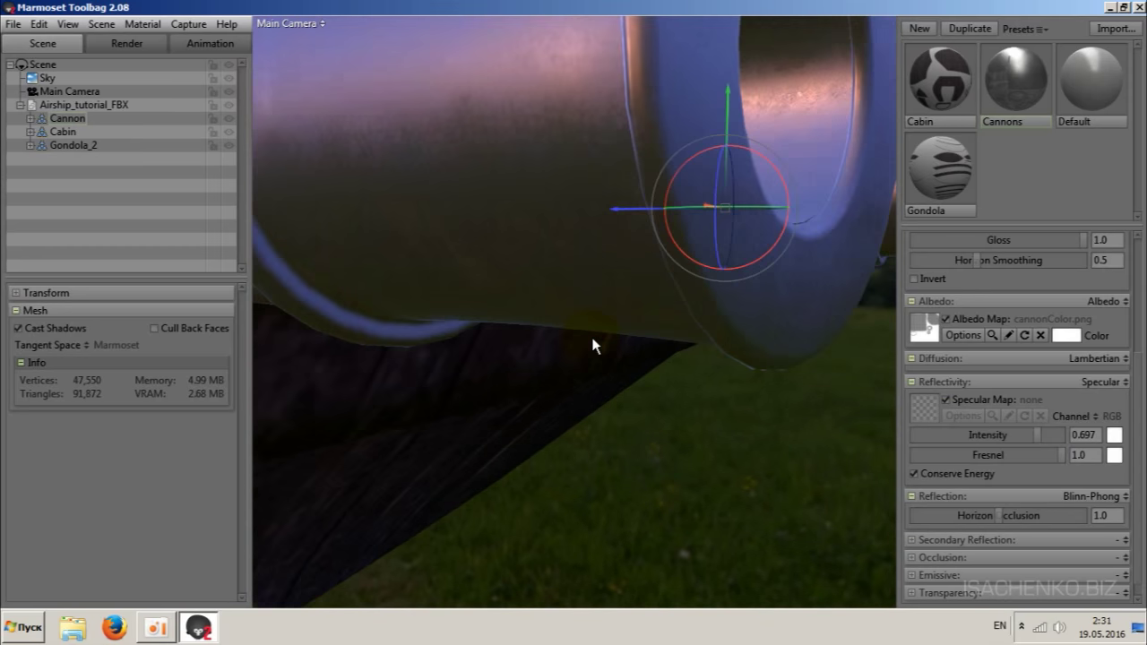
scroll(593, 345, down, 2)
mouse_move(716, 375)
mouse_down()
mouse_move(725, 397)
mouse_move(700, 410)
mouse_move(634, 402)
mouse_move(601, 433)
mouse_move(633, 403)
mouse_move(586, 389)
mouse_move(433, 404)
mouse_up()
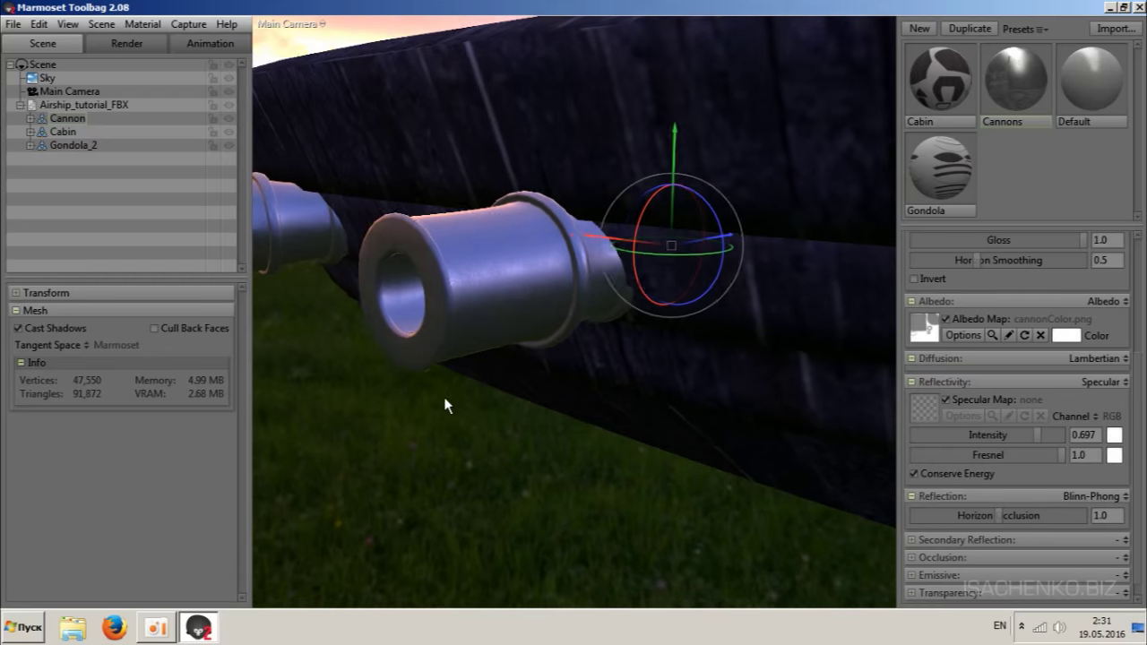
scroll(444, 397, up, 2)
scroll(430, 381, up, 3)
scroll(435, 370, up, 3)
scroll(435, 370, down, 2)
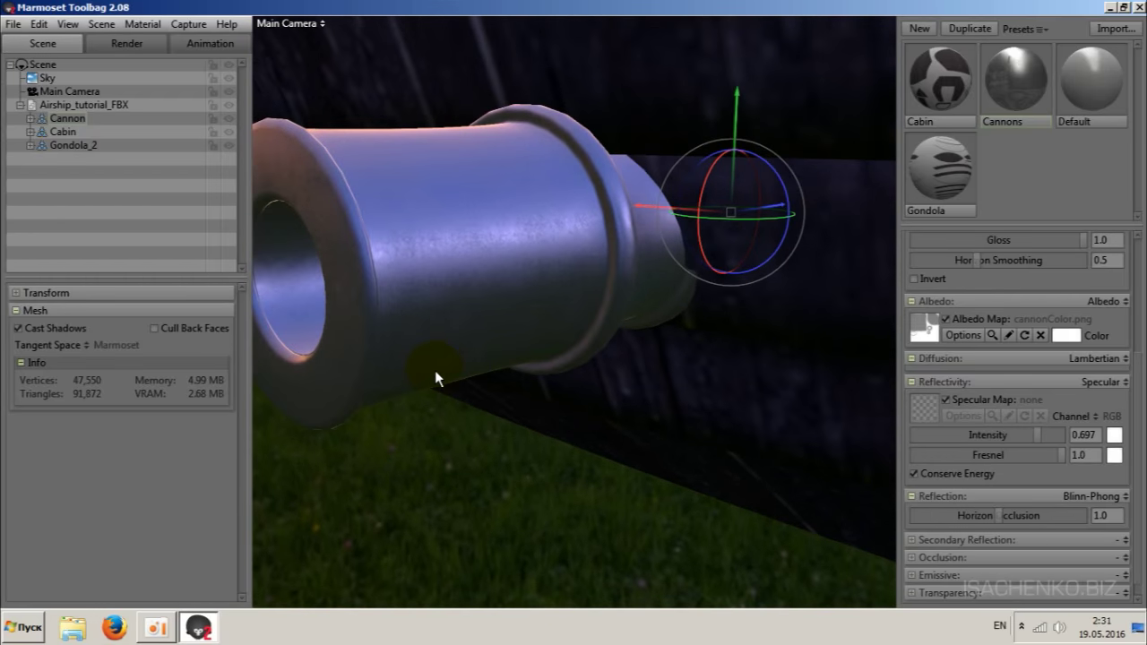
scroll(437, 360, down, 2)
scroll(437, 361, down, 4)
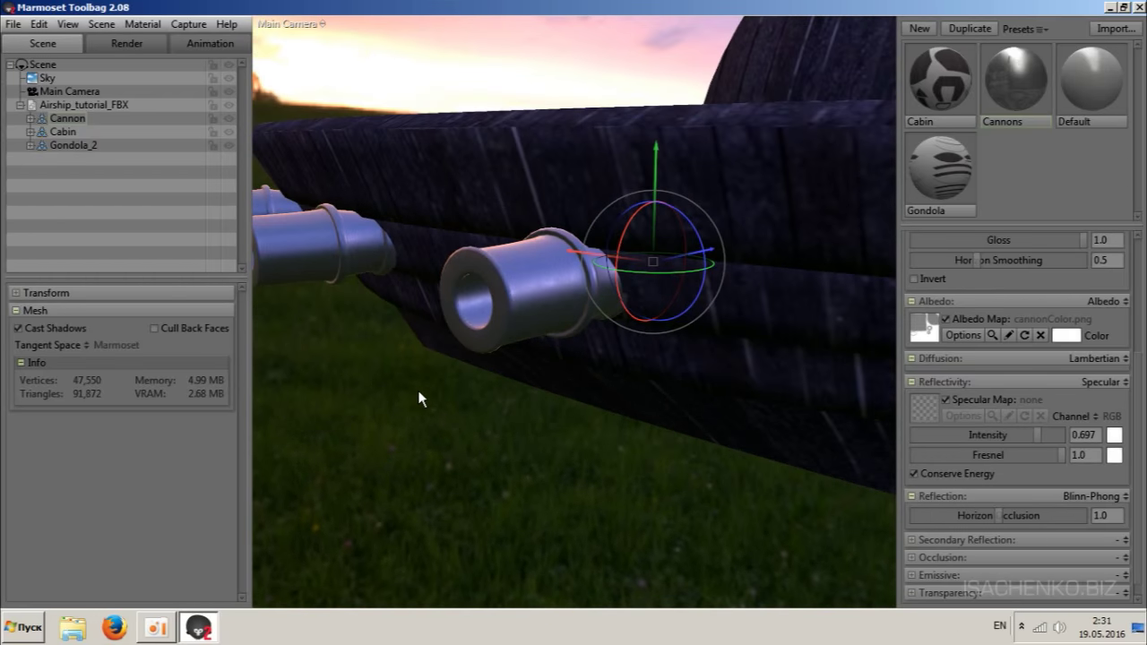
mouse_move(437, 360)
mouse_down()
mouse_move(648, 461)
mouse_move(673, 397)
mouse_move(764, 370)
mouse_move(612, 455)
mouse_move(742, 409)
mouse_move(715, 399)
mouse_move(748, 399)
mouse_move(768, 377)
mouse_up()
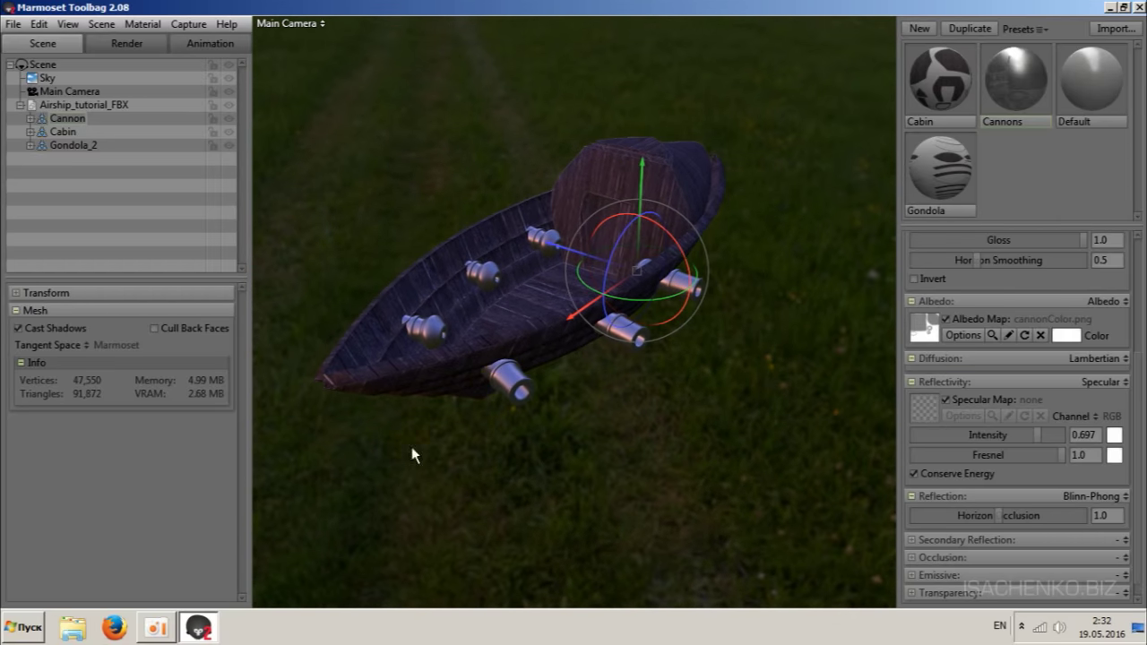
mouse_move(712, 460)
mouse_down()
mouse_move(697, 346)
mouse_move(676, 402)
mouse_move(730, 389)
mouse_move(702, 418)
mouse_move(702, 461)
mouse_move(694, 427)
mouse_move(703, 486)
mouse_move(656, 384)
mouse_up()
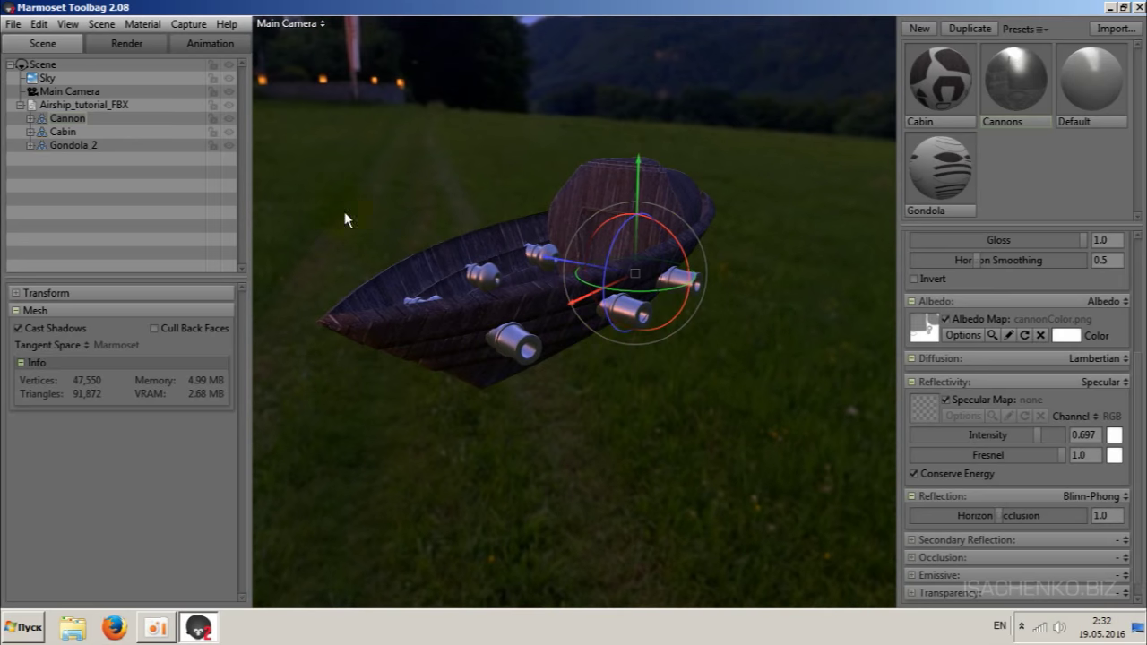
- Switch the Sky to the Desert Road preset from the Sky Browser
click(49, 78)
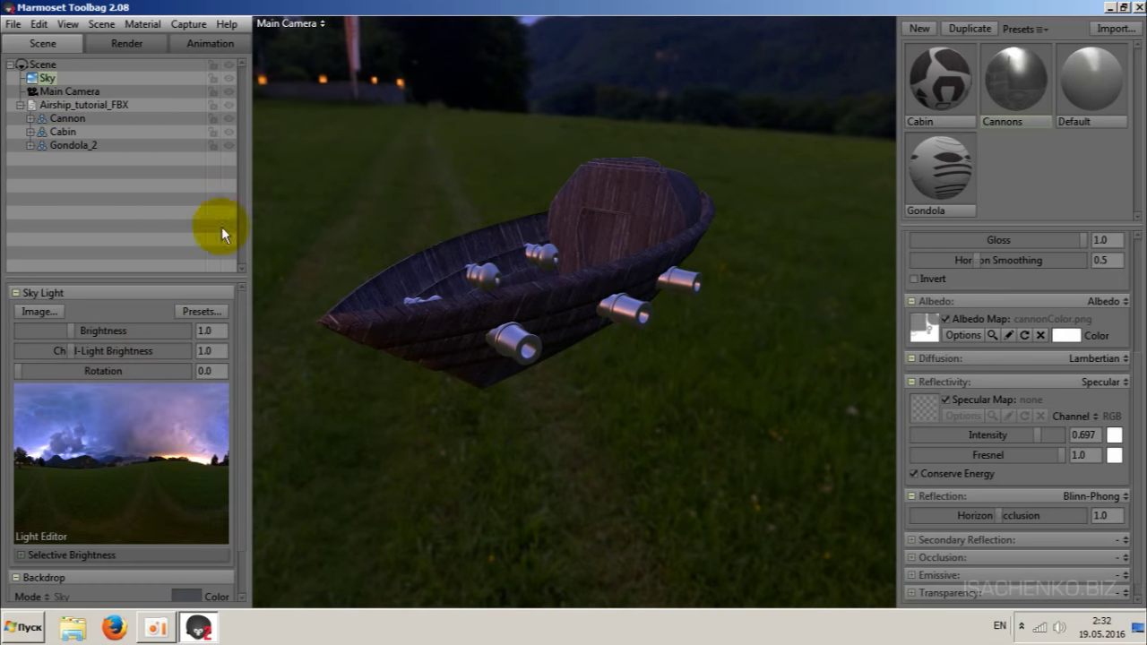
click(202, 311)
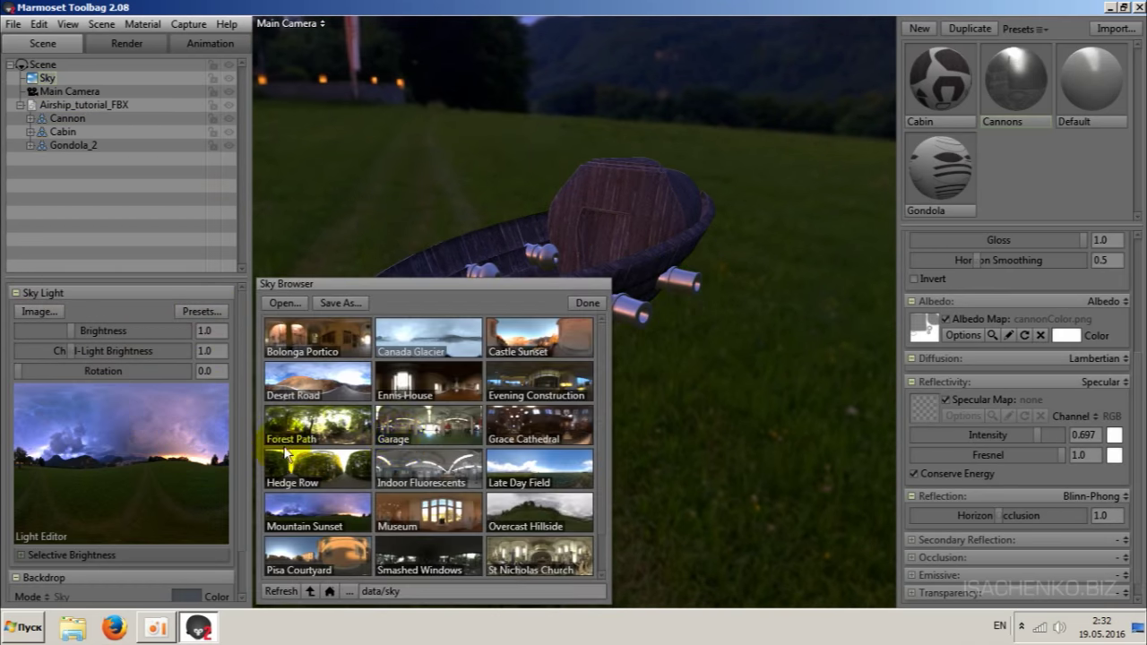
click(327, 423)
click(318, 391)
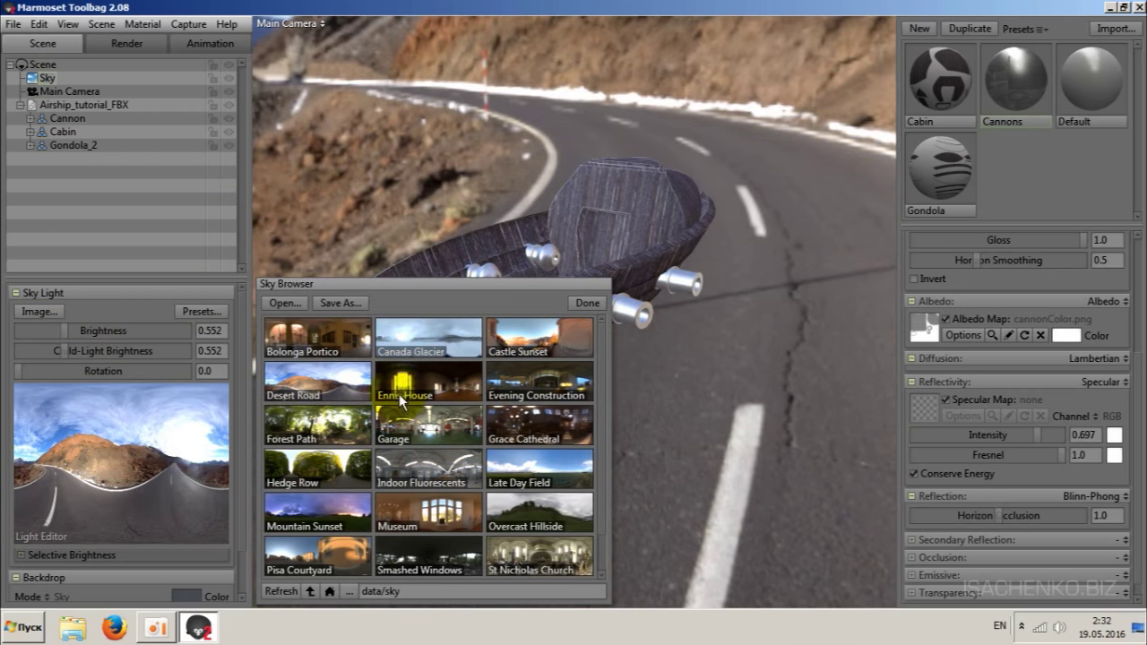
click(580, 304)
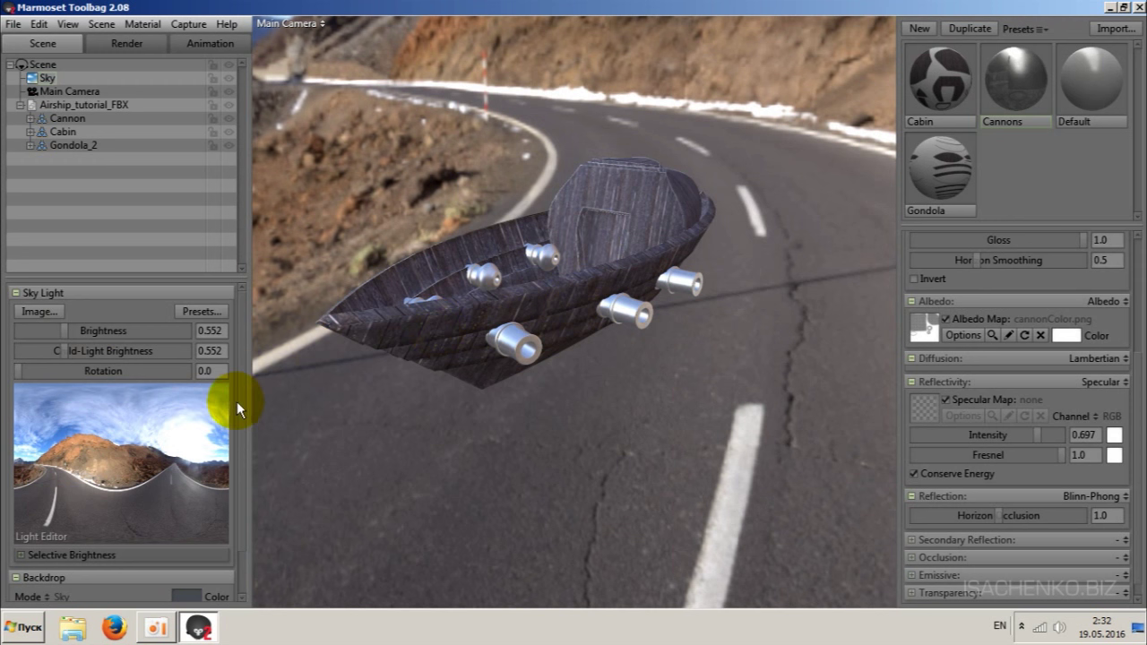
drag(242, 411, 246, 477)
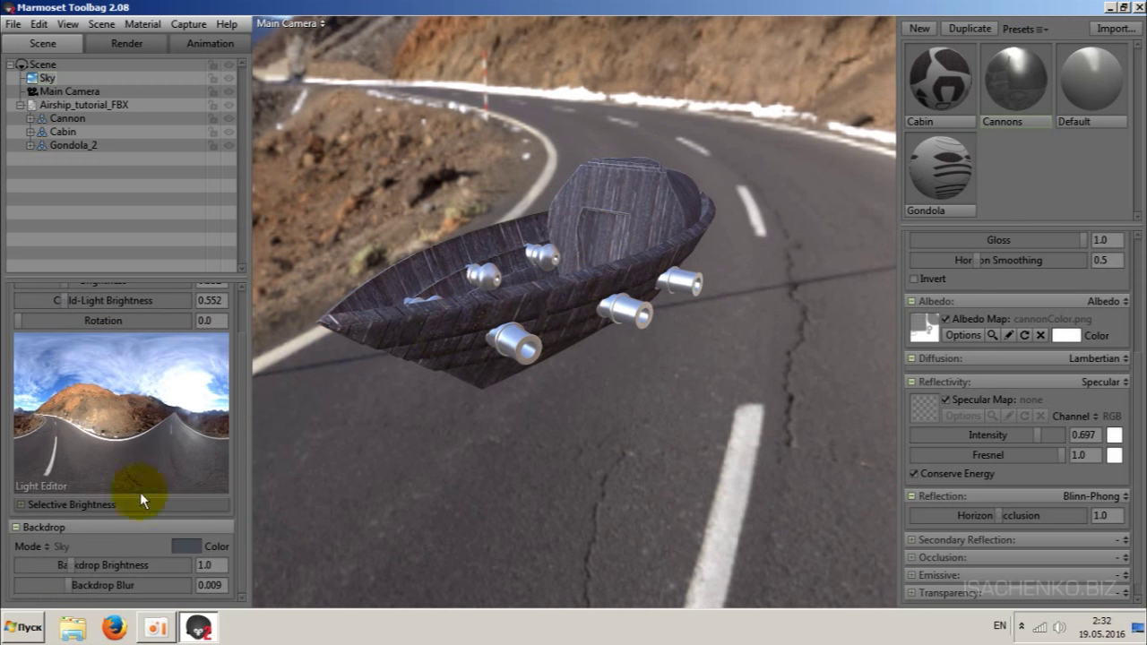
- Set Backdrop Mode to Blurred Sky with Backdrop Blur 0.043, then orbit and zoom out on the airship
click(42, 546)
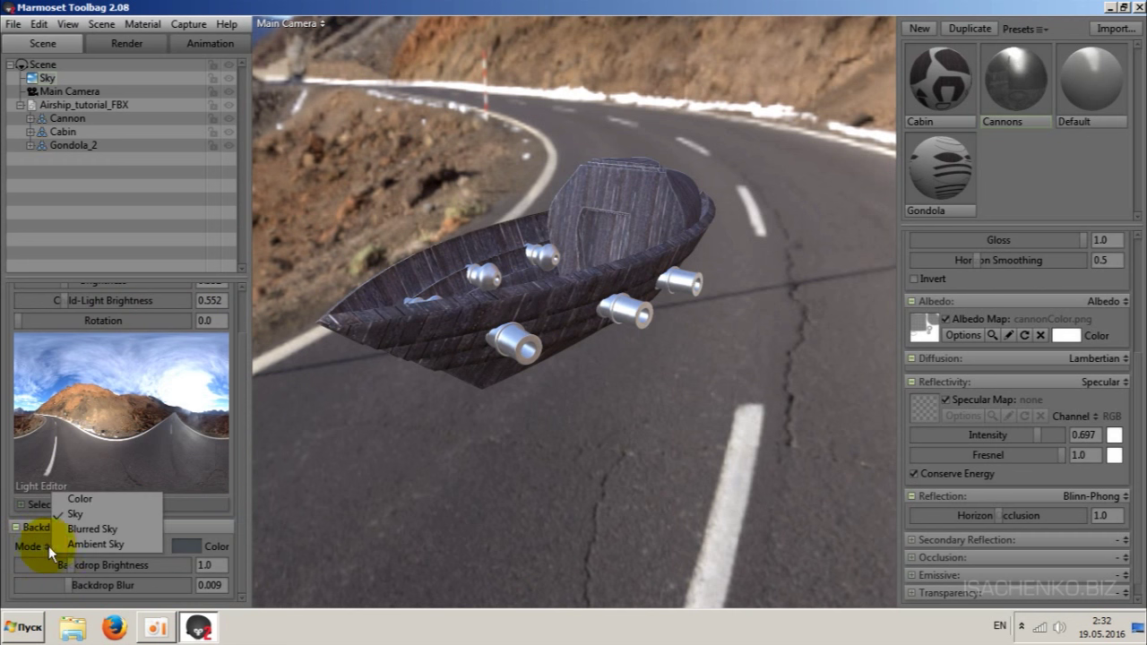
click(93, 530)
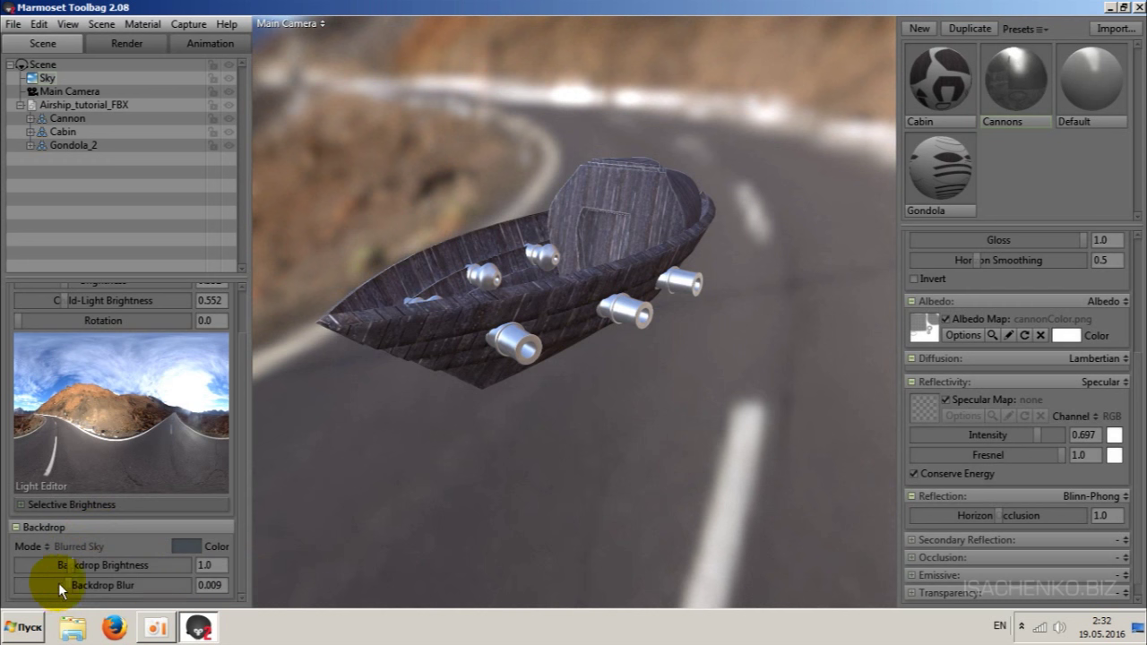
drag(70, 584, 125, 584)
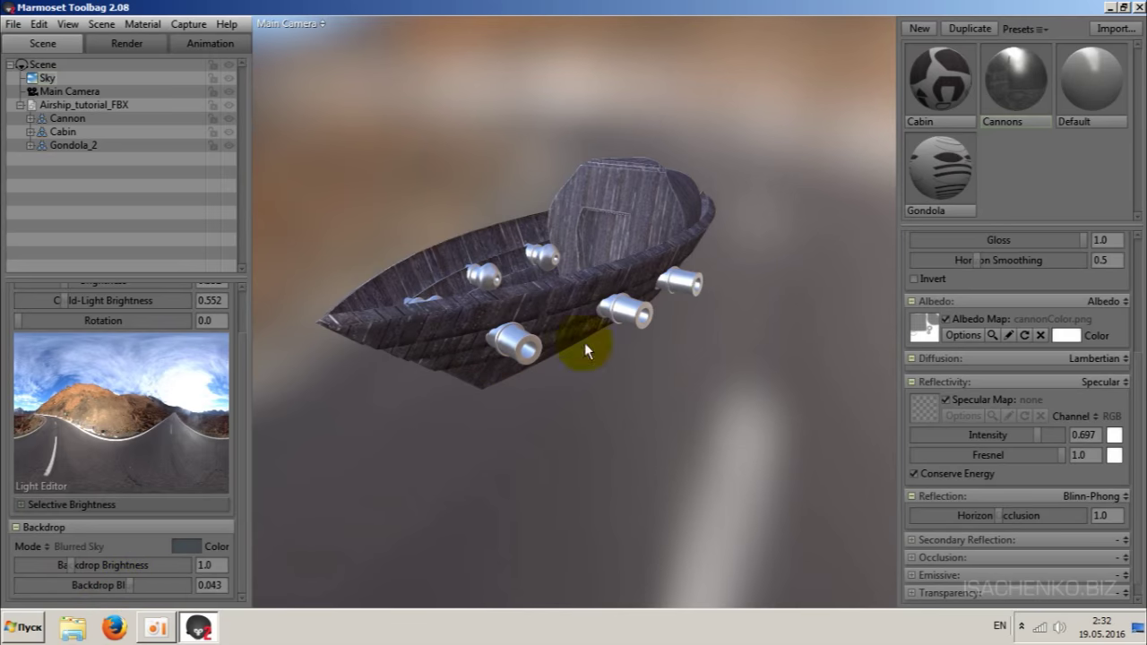
mouse_move(752, 370)
mouse_down()
mouse_move(787, 326)
mouse_move(971, 323)
mouse_move(705, 319)
mouse_move(754, 343)
mouse_move(1011, 329)
mouse_move(1011, 302)
mouse_move(690, 354)
mouse_move(789, 350)
mouse_move(747, 402)
mouse_move(703, 405)
mouse_up()
scroll(703, 405, down, 2)
scroll(703, 405, down, 2)
scroll(703, 405, down, 2)
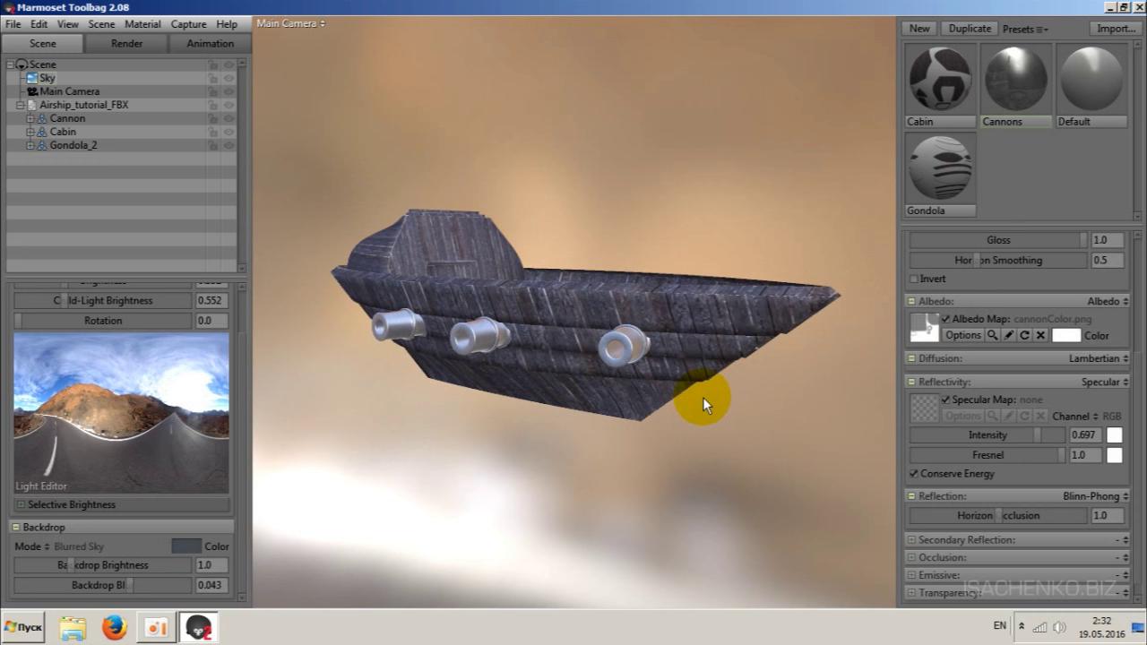
- Open Marmoset Viewer Export, title the scene 'Ship' and enter the author's name
click(12, 25)
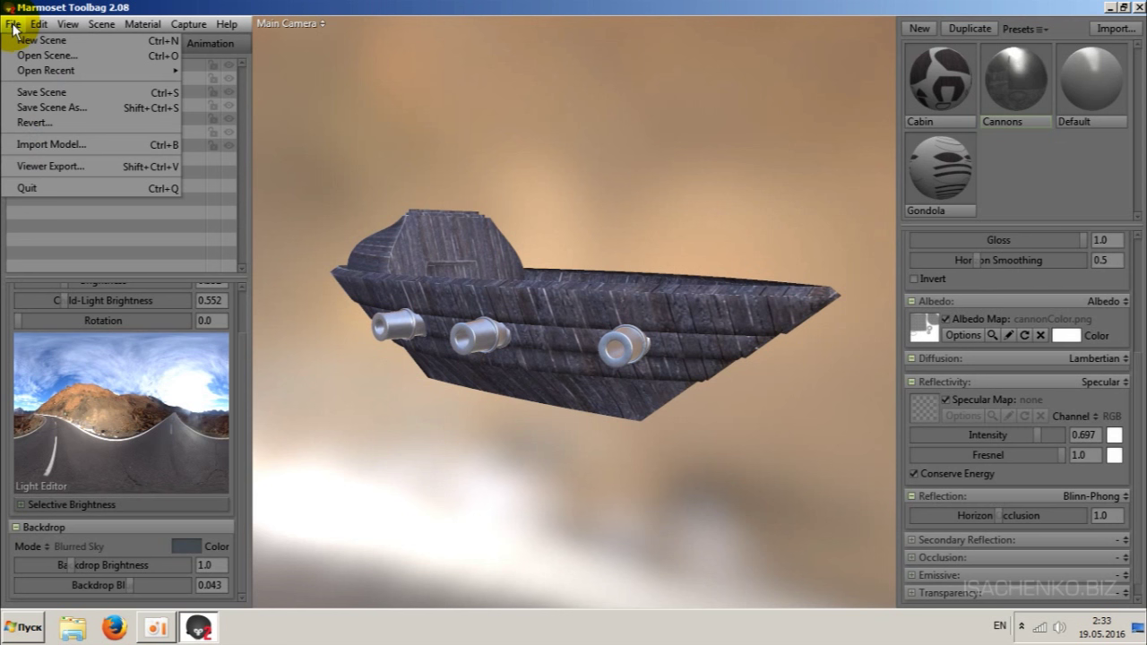
click(81, 165)
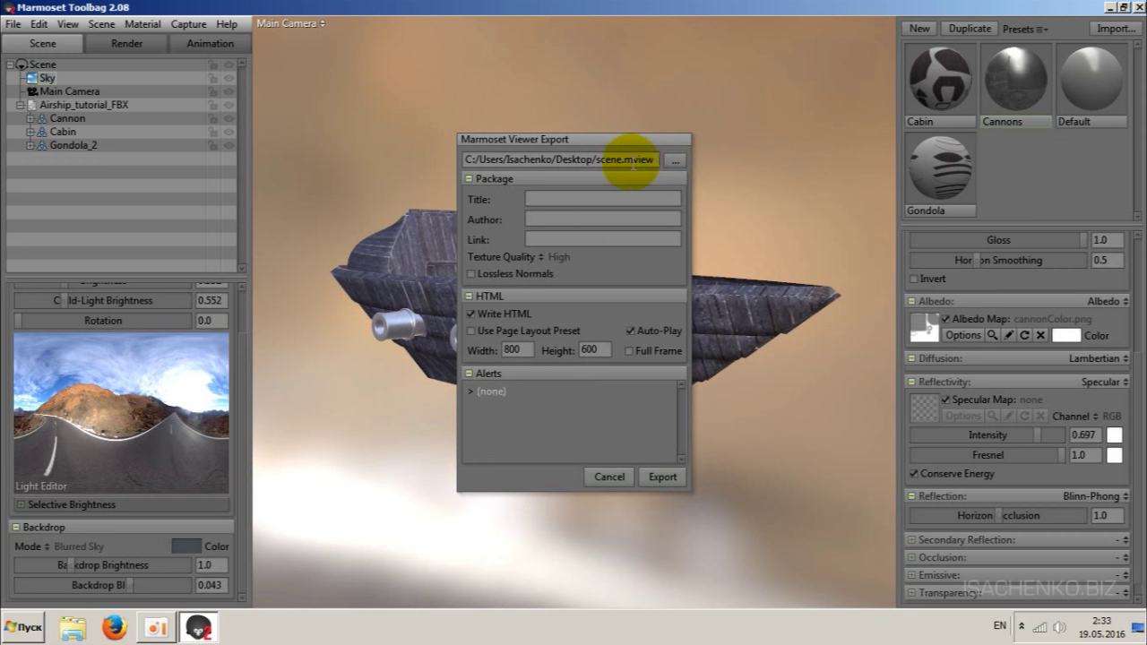
click(583, 199)
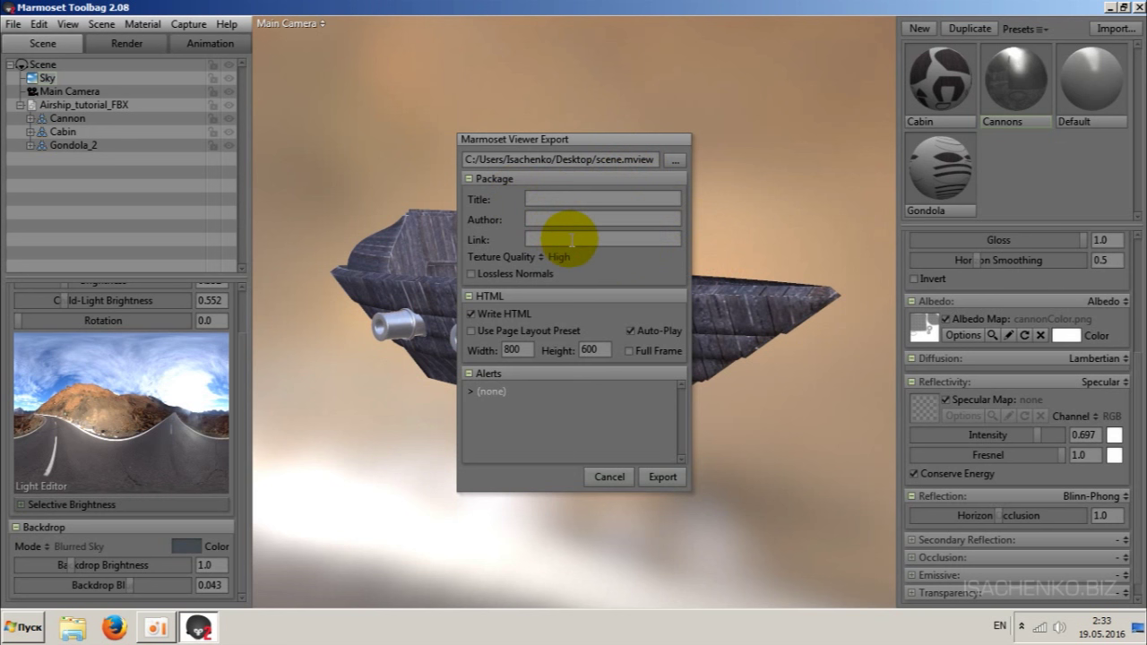
mouse_move(571, 239)
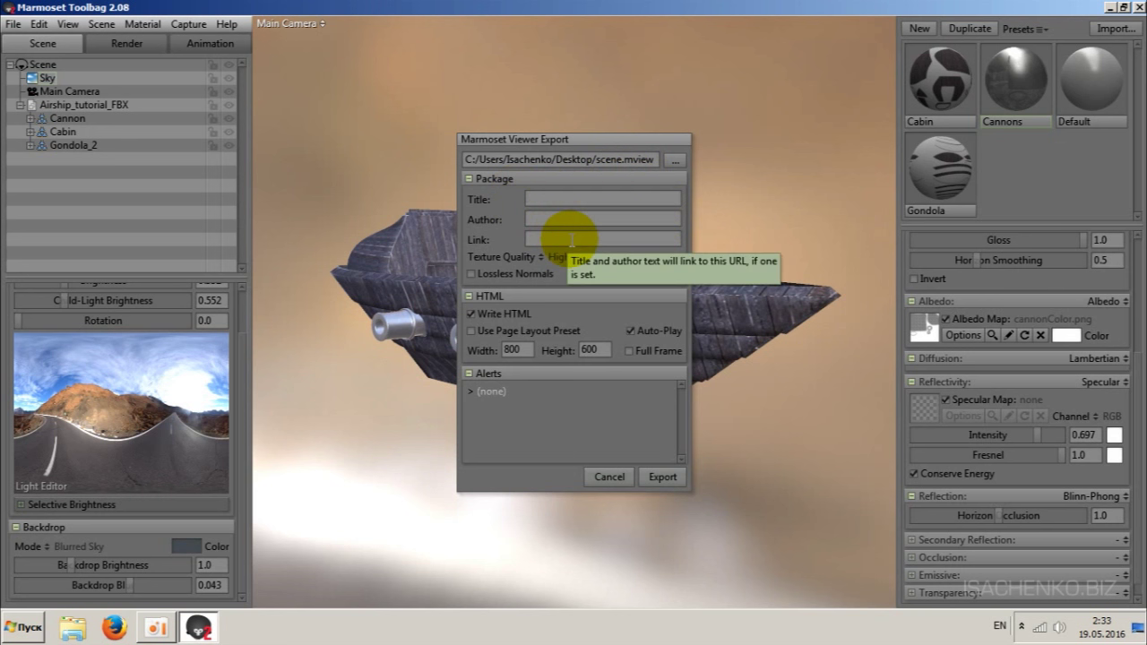
text(Ship)
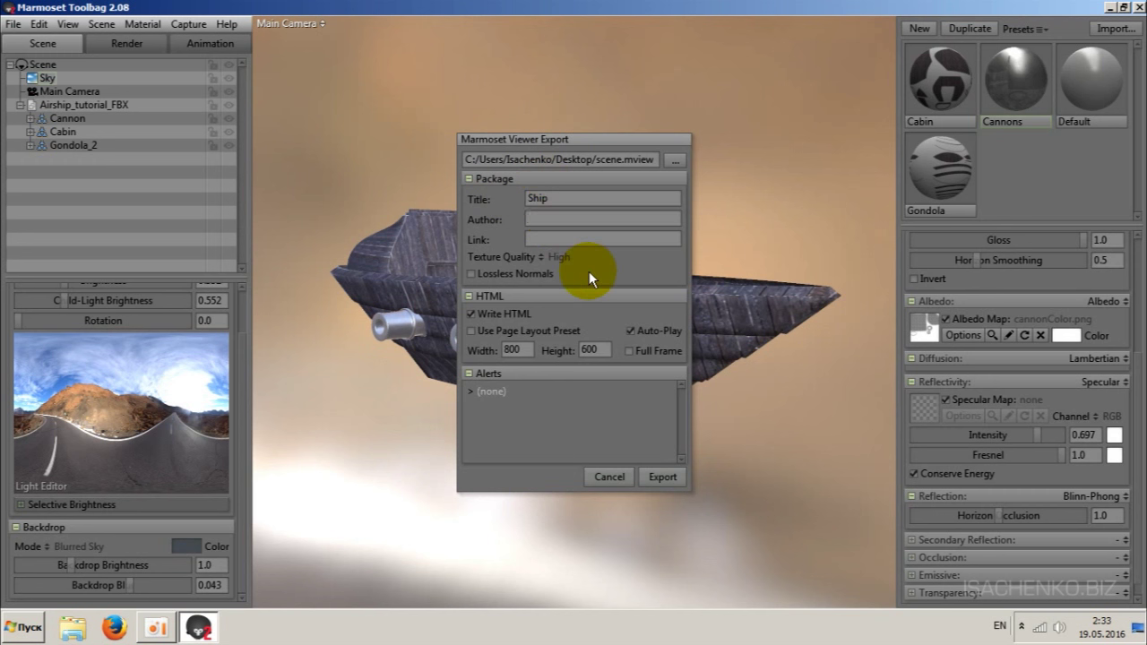
text(I)
text(sachenko)
- Review the Texture Quality options, leaving it at High
click(527, 238)
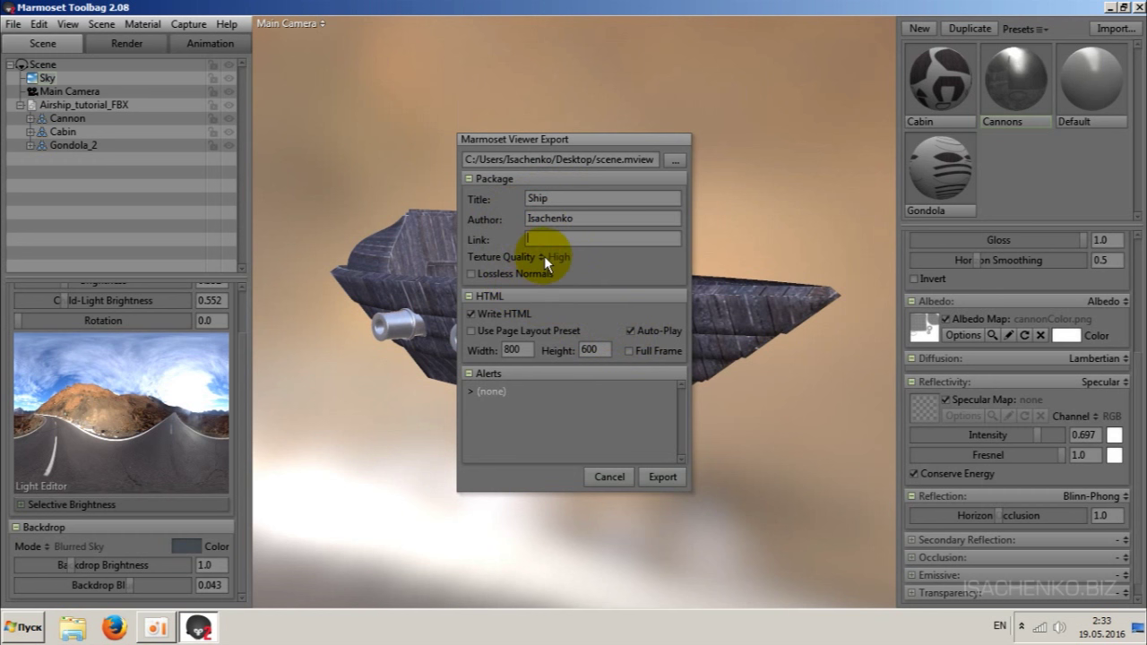
click(542, 257)
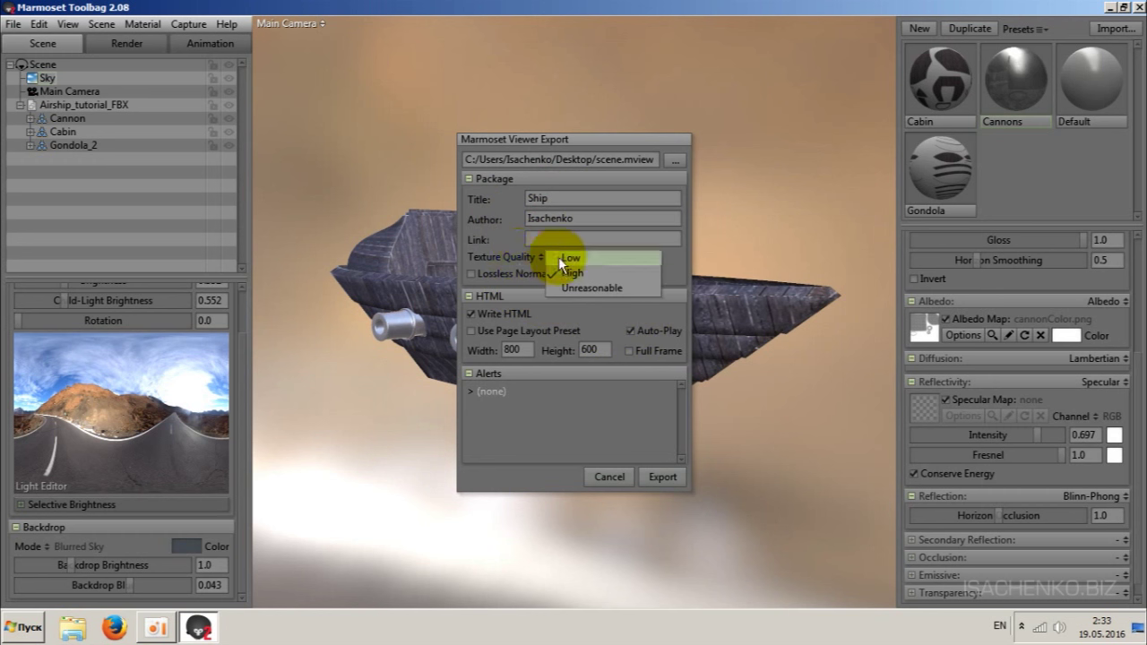
click(535, 269)
mouse_move(549, 260)
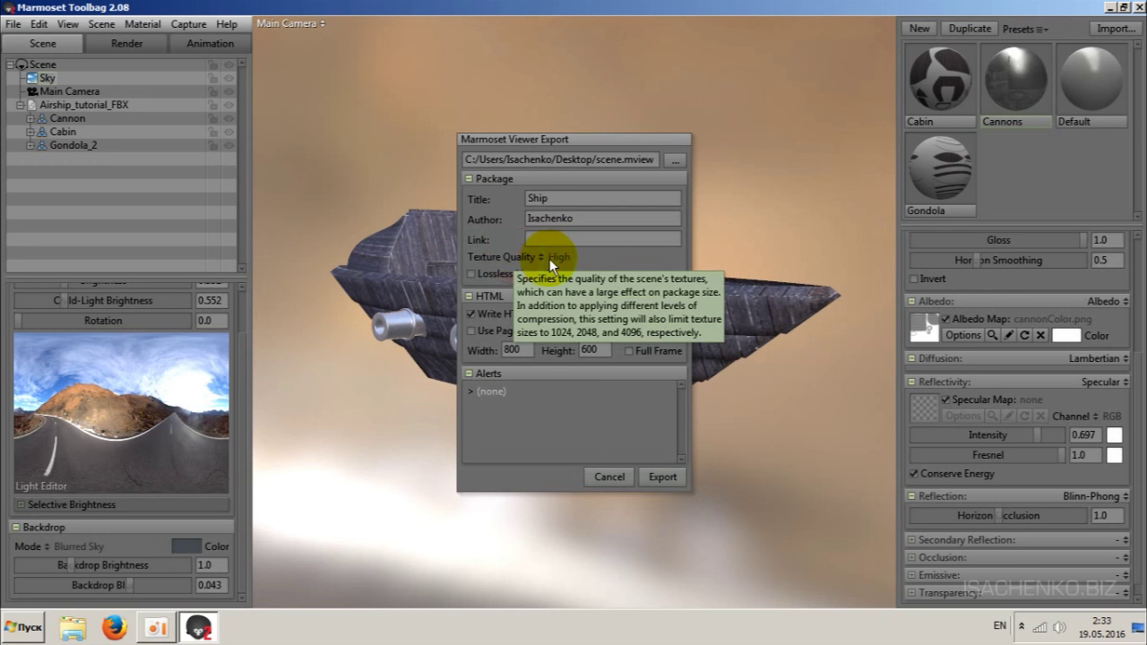
click(540, 257)
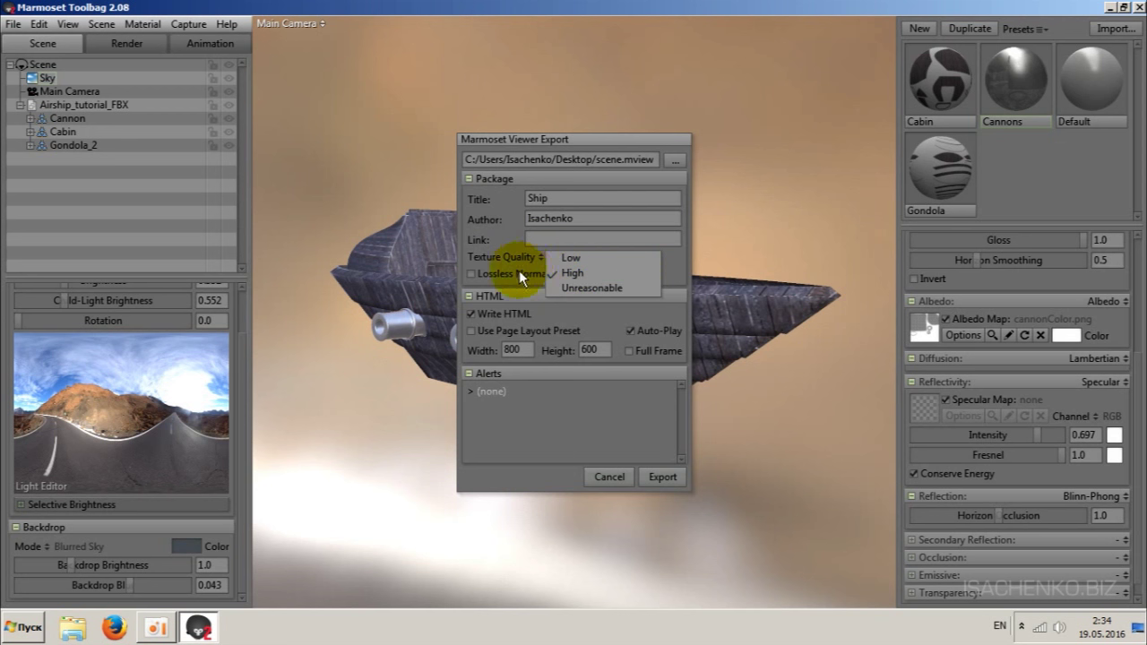
- Set Texture Quality to Low after briefly trying High
click(535, 254)
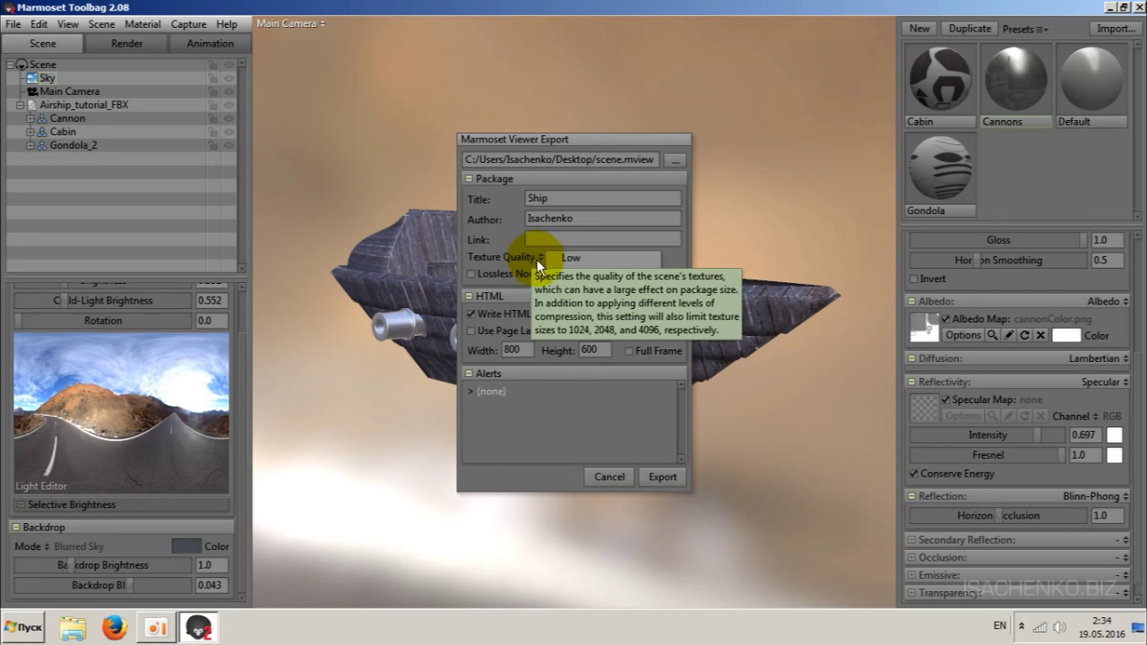
click(644, 255)
click(627, 272)
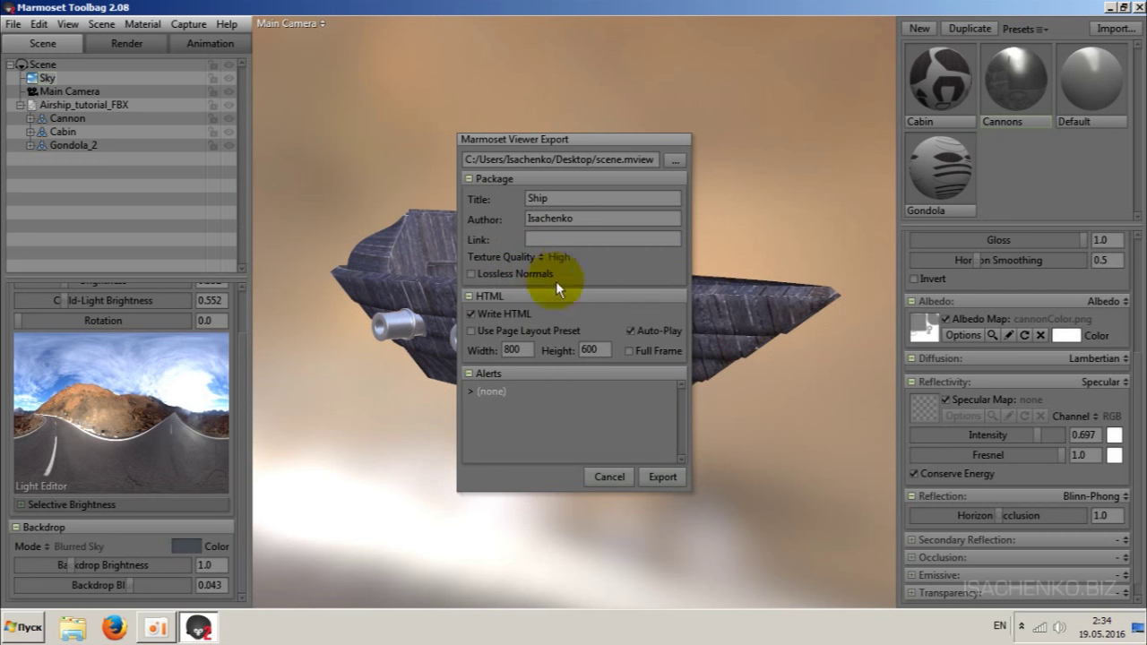
click(537, 257)
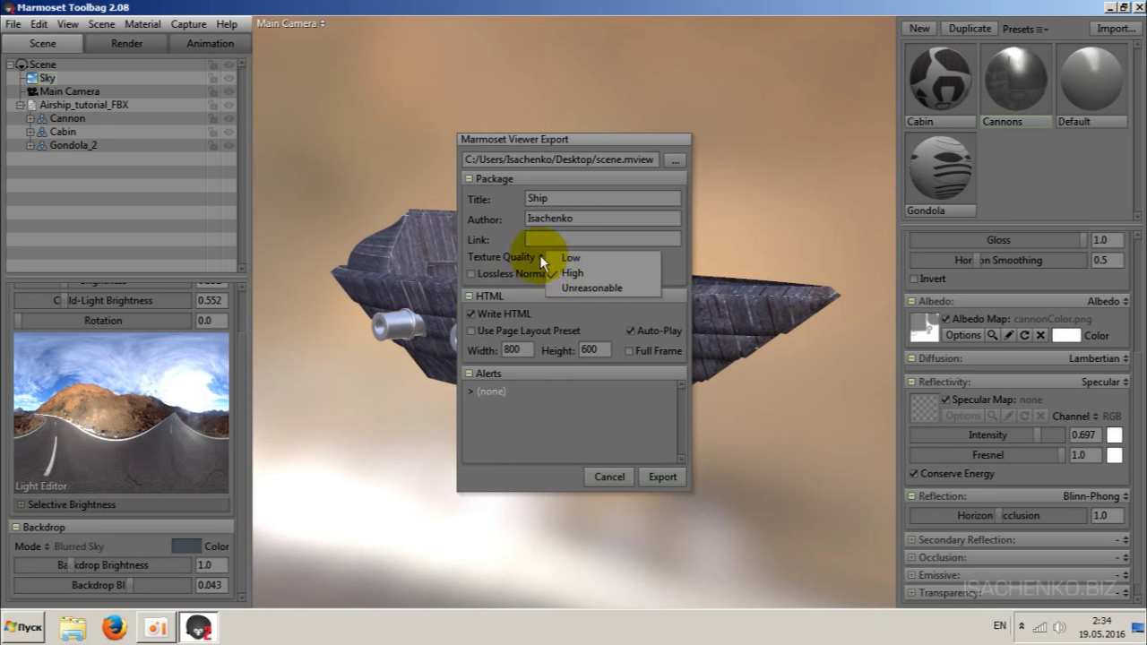
click(571, 257)
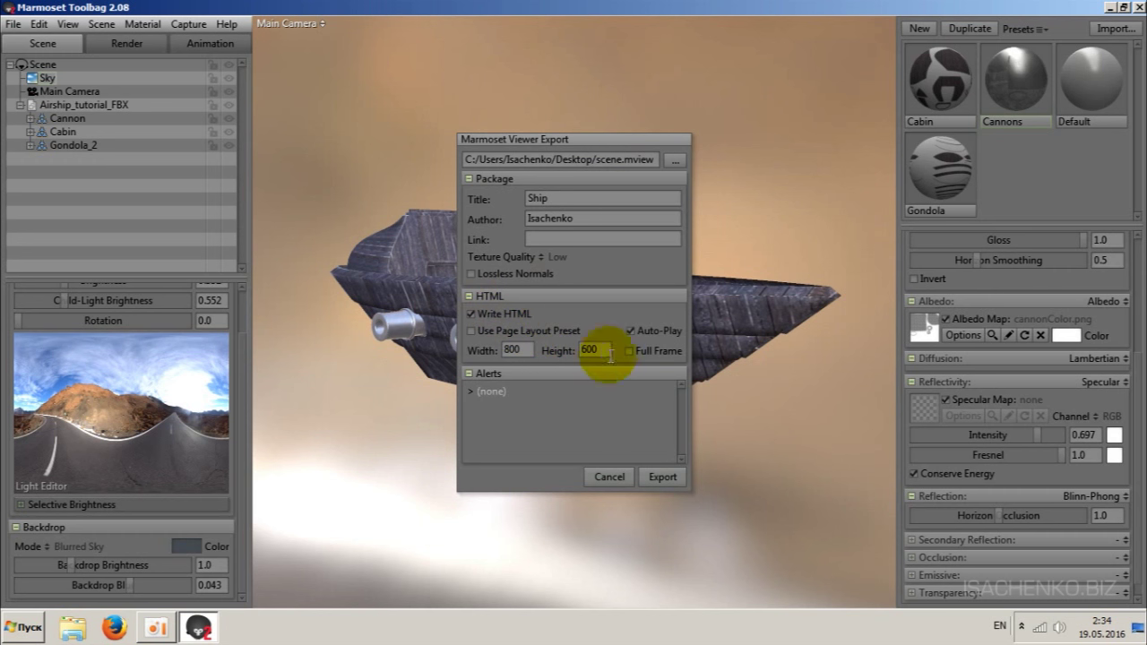
mouse_move(631, 351)
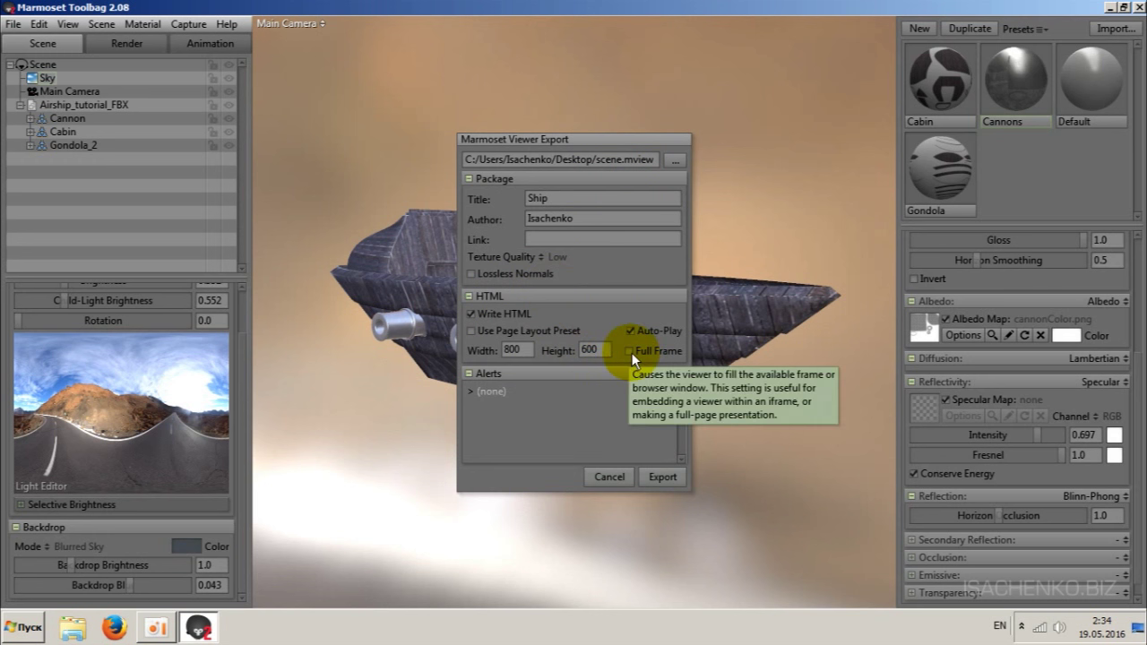
- Enable Full Frame, disable Auto-Play and export the scene to scene.mview
click(631, 351)
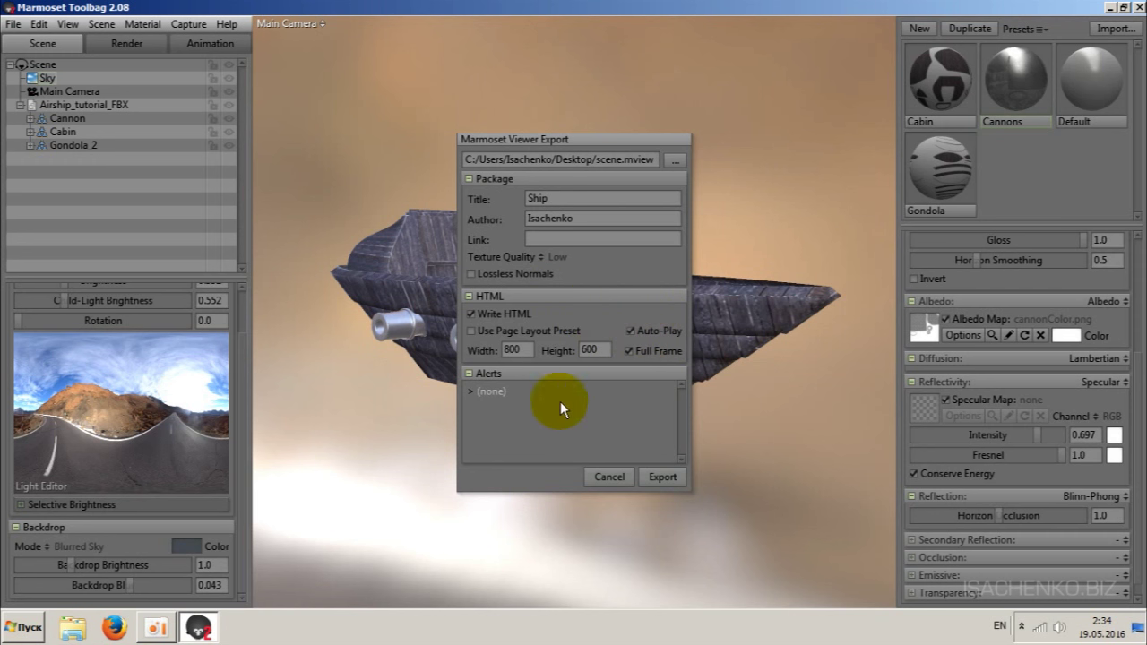
click(633, 330)
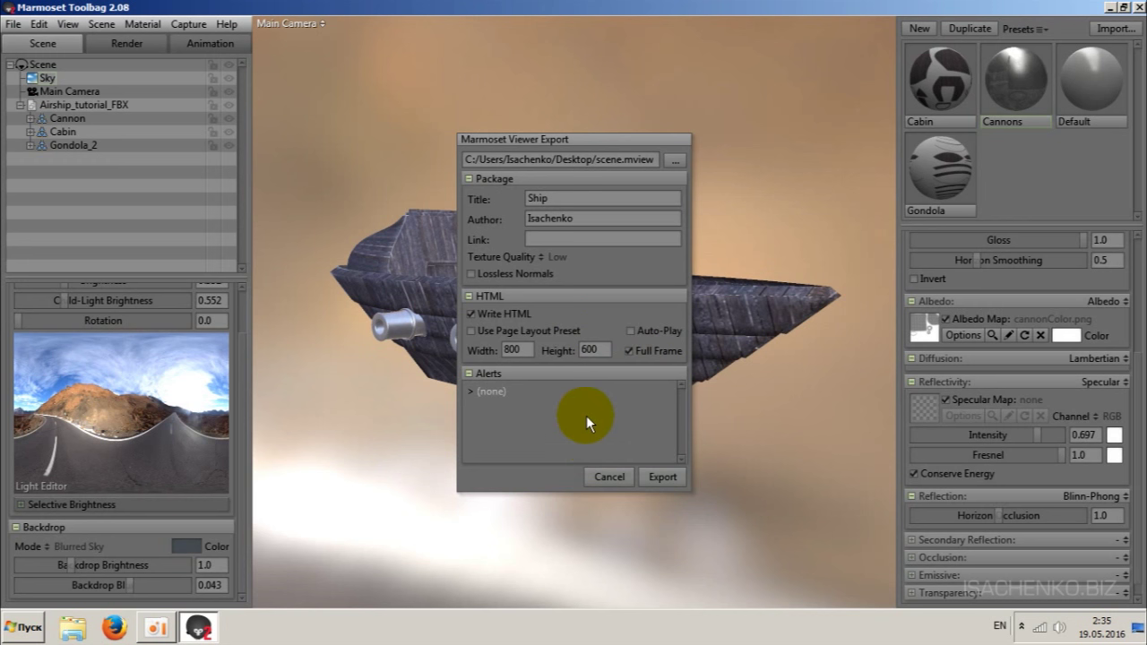
click(664, 479)
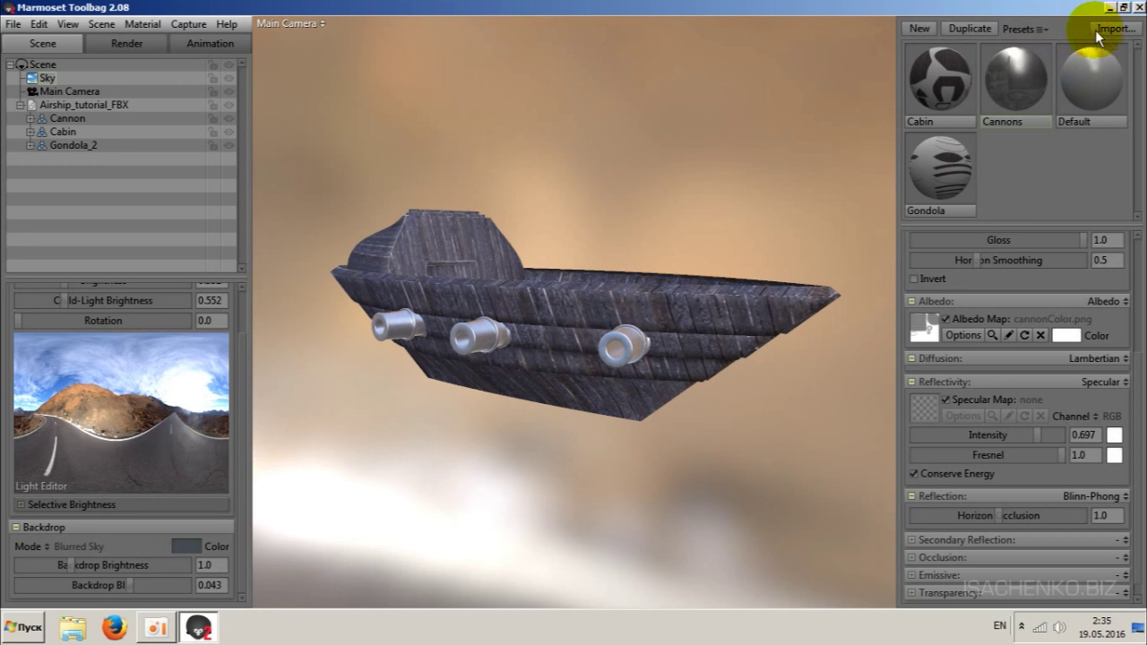
- Minimize Toolbag and open scene.html from the desktop in Firefox, noting scene.mview is 4.63 MB
click(1110, 8)
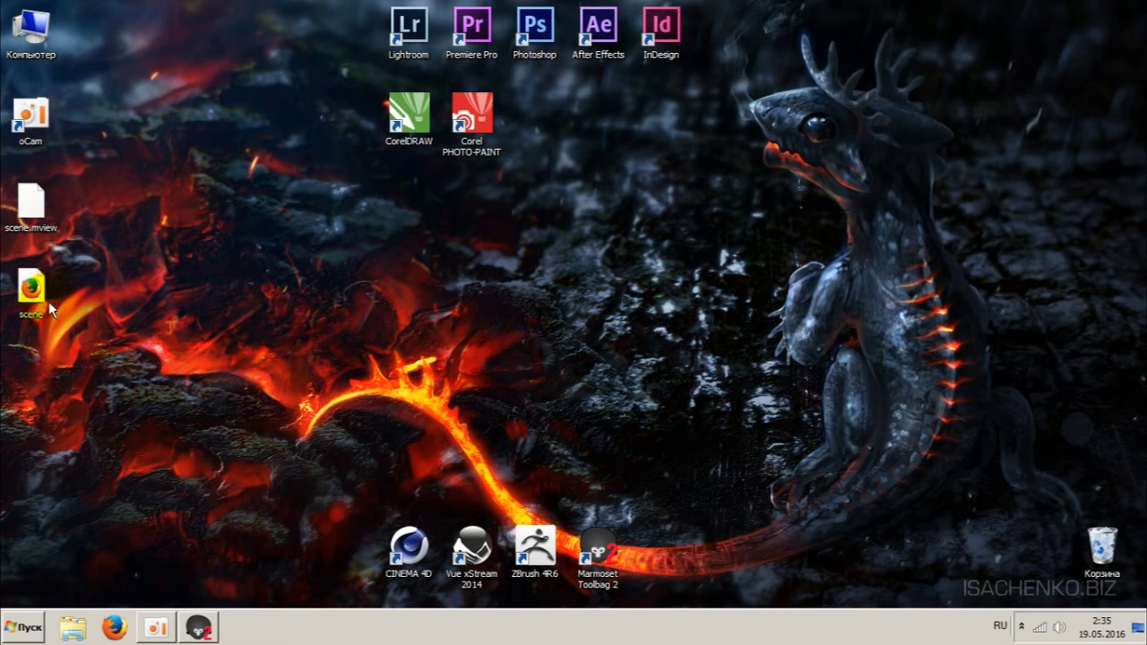
click(32, 285)
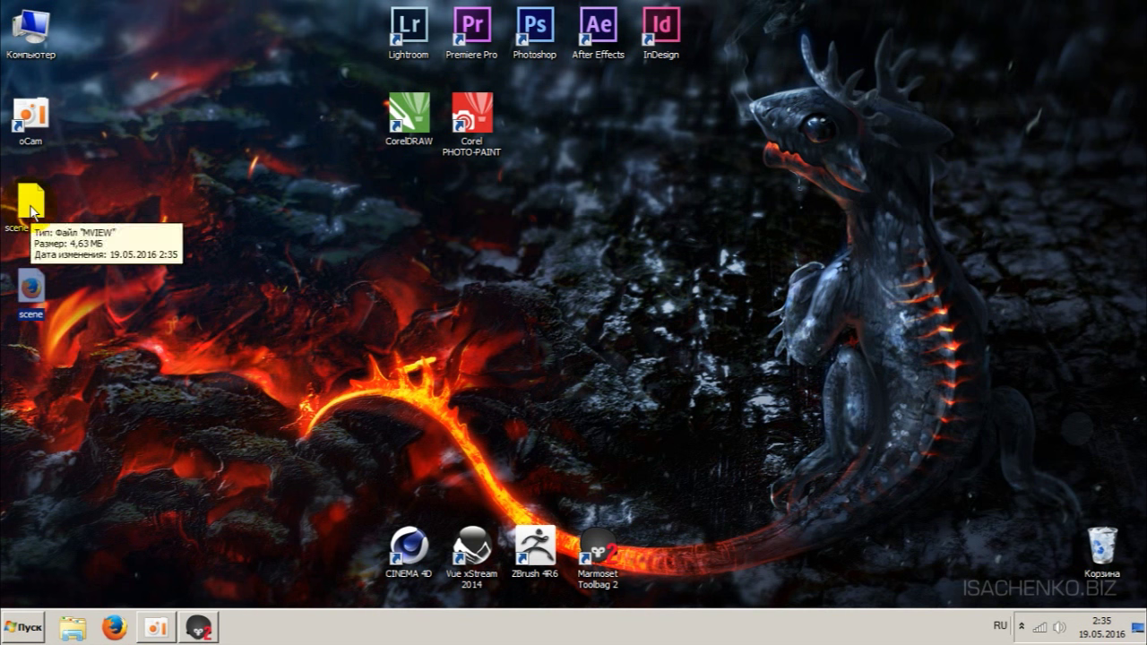
click(28, 213)
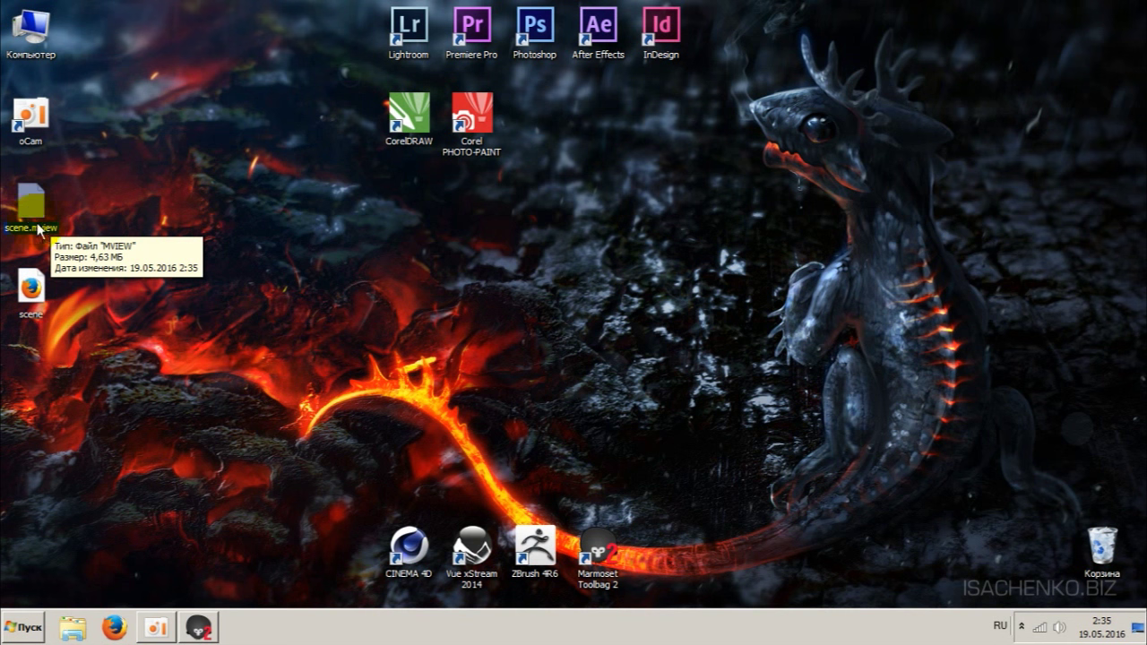
click(32, 298)
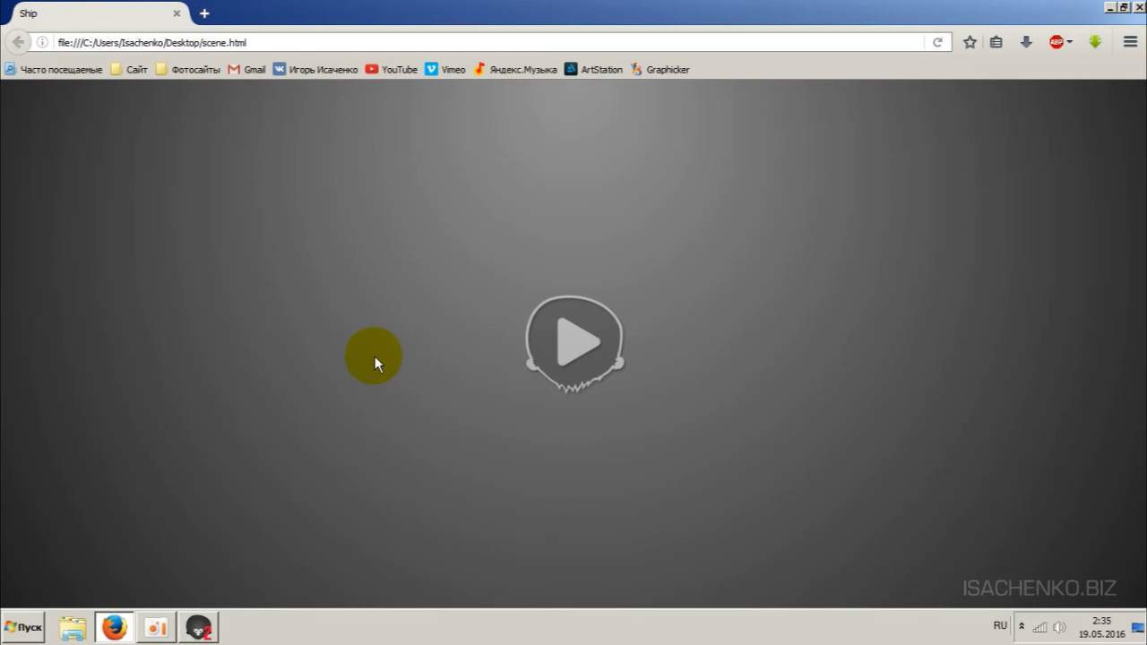
- Play the Ship scene, orbit above the deck, zoom in and out, then orbit to another angle
click(581, 352)
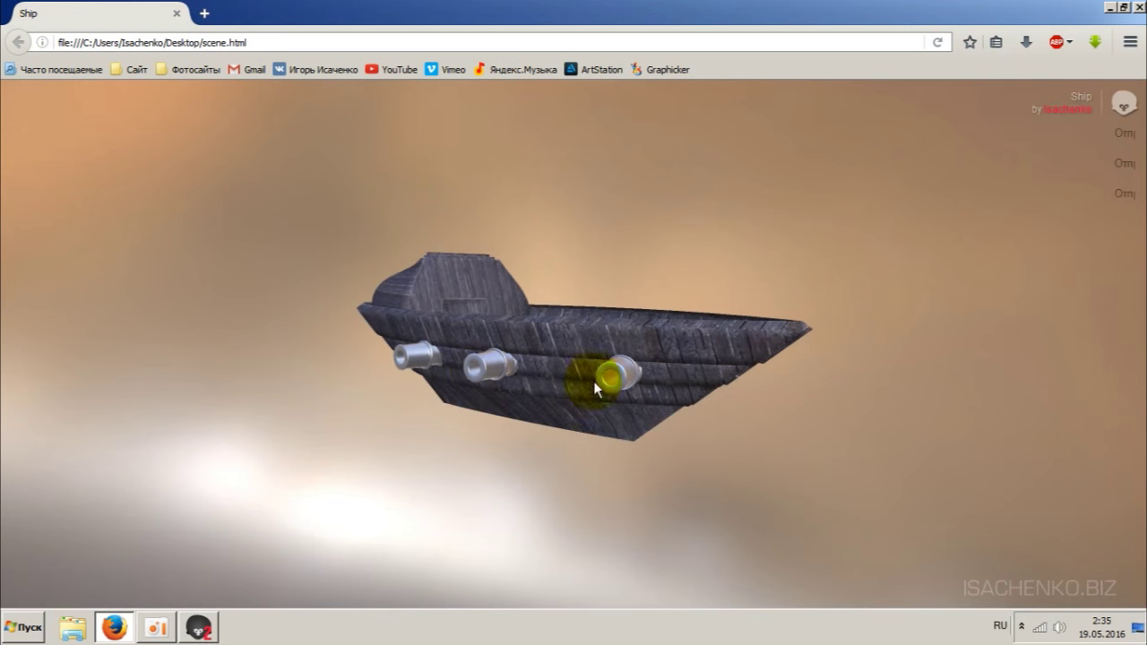
mouse_move(858, 292)
mouse_down()
mouse_move(592, 408)
mouse_move(807, 383)
mouse_move(909, 351)
mouse_move(559, 358)
mouse_move(650, 379)
mouse_move(736, 377)
mouse_move(635, 402)
mouse_move(624, 417)
mouse_move(720, 444)
mouse_move(639, 398)
mouse_up()
scroll(635, 395, up, 2)
scroll(631, 390, up, 3)
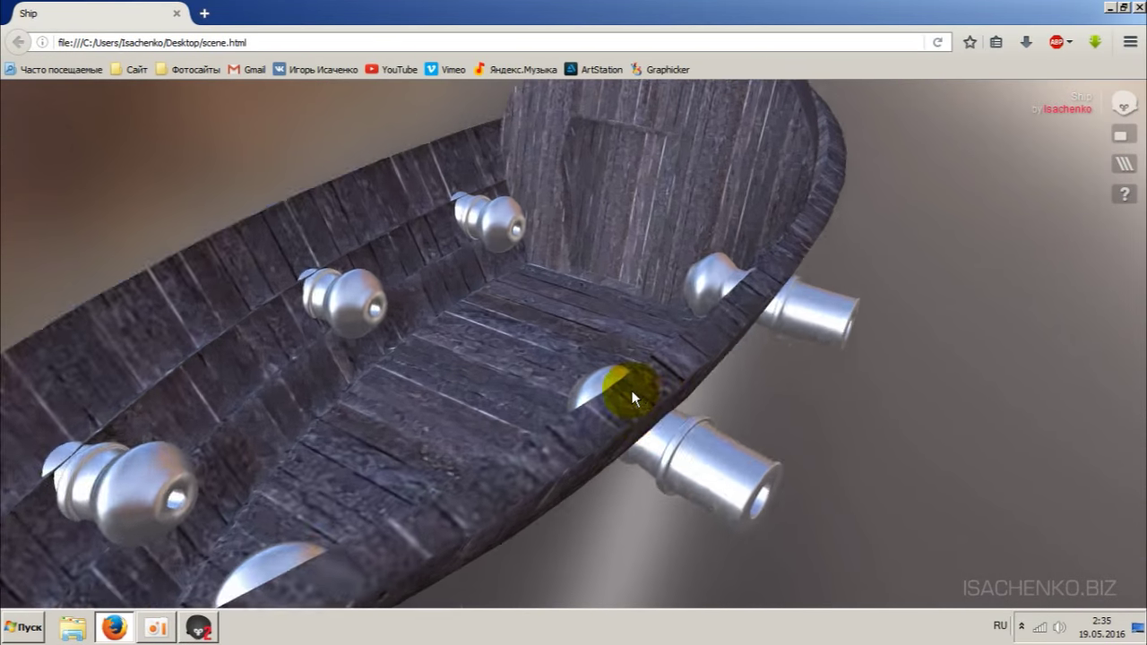
scroll(631, 390, up, 2)
scroll(617, 395, down, 1)
scroll(623, 399, down, 3)
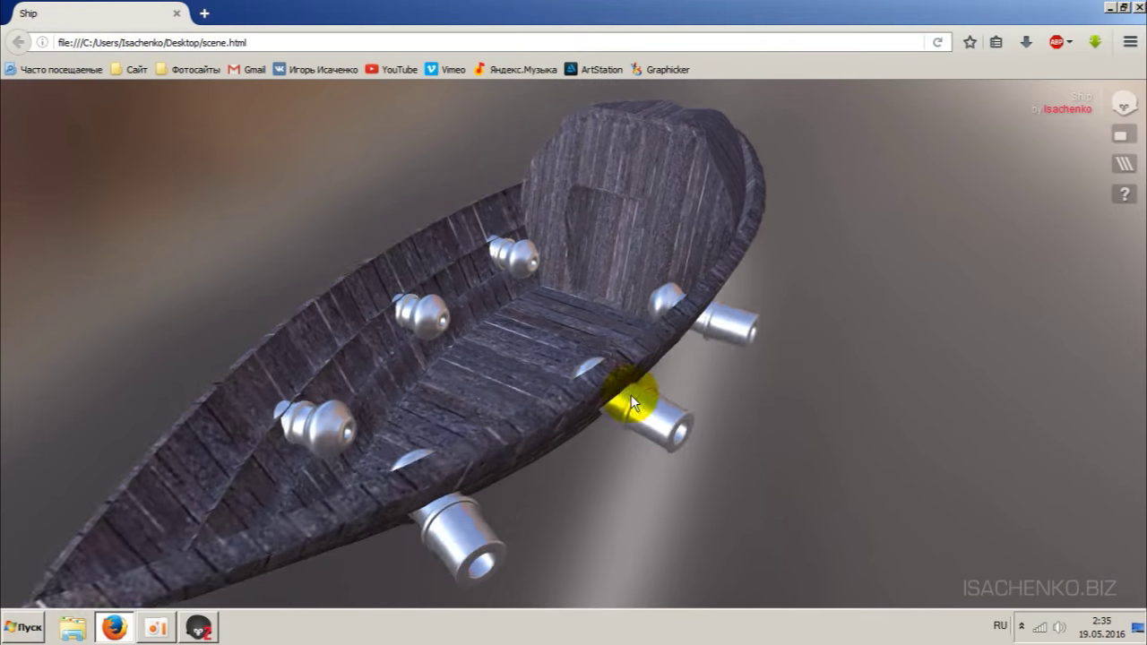
scroll(641, 405, up, 3)
mouse_move(656, 402)
mouse_down()
mouse_move(819, 410)
mouse_move(768, 422)
mouse_move(884, 388)
mouse_move(763, 389)
mouse_move(837, 376)
mouse_up()
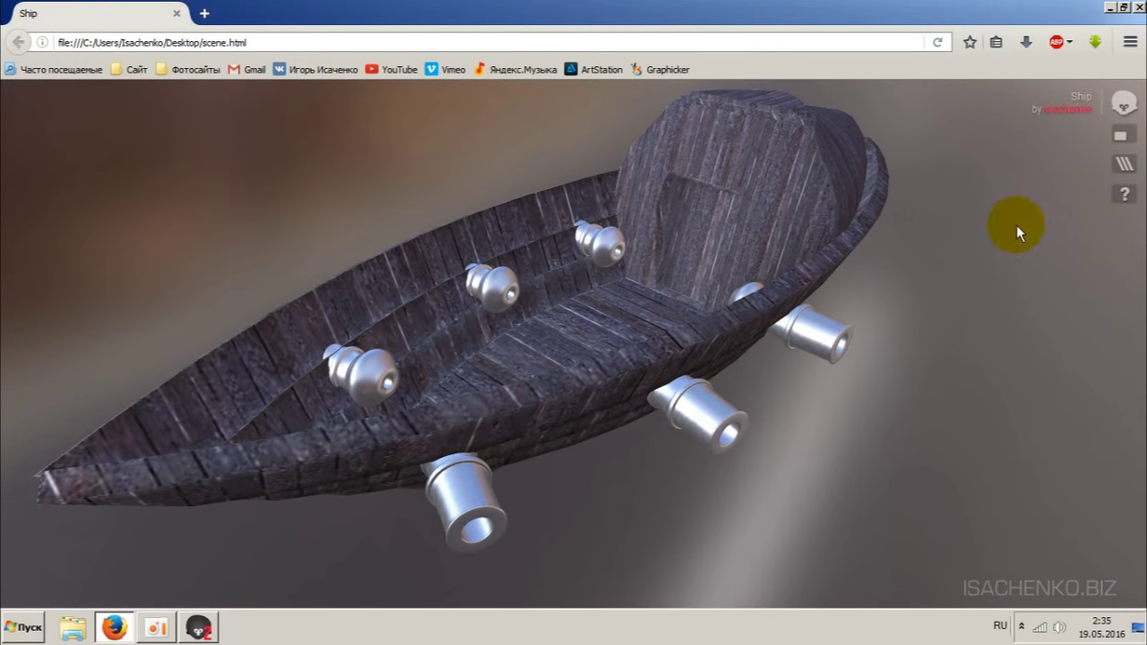
click(1124, 167)
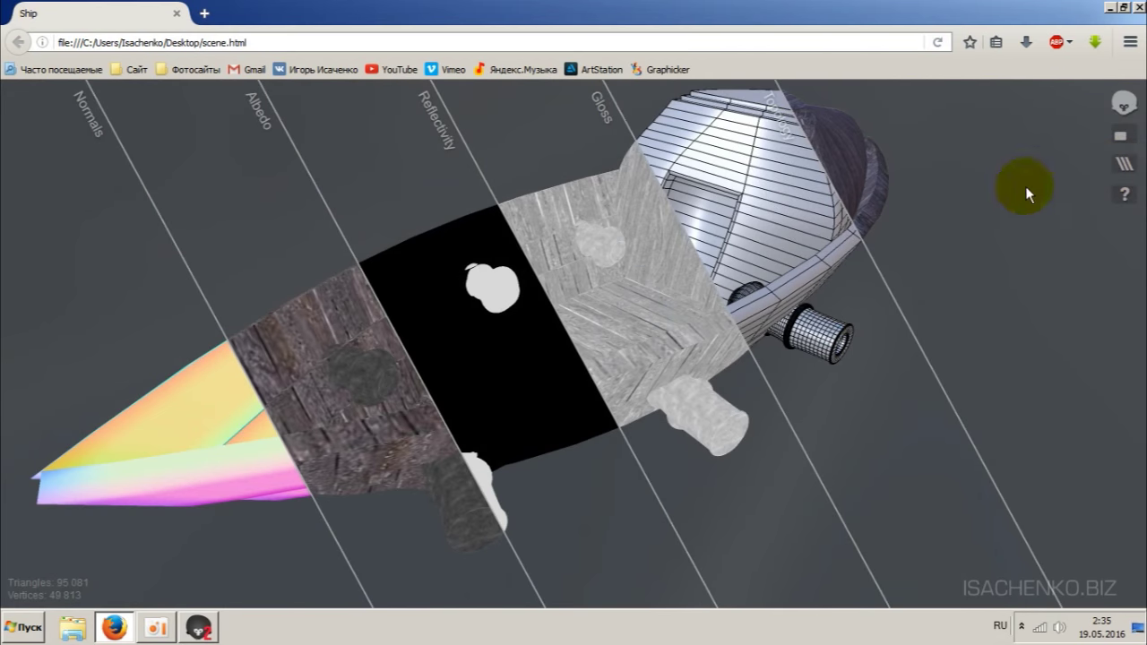
click(781, 185)
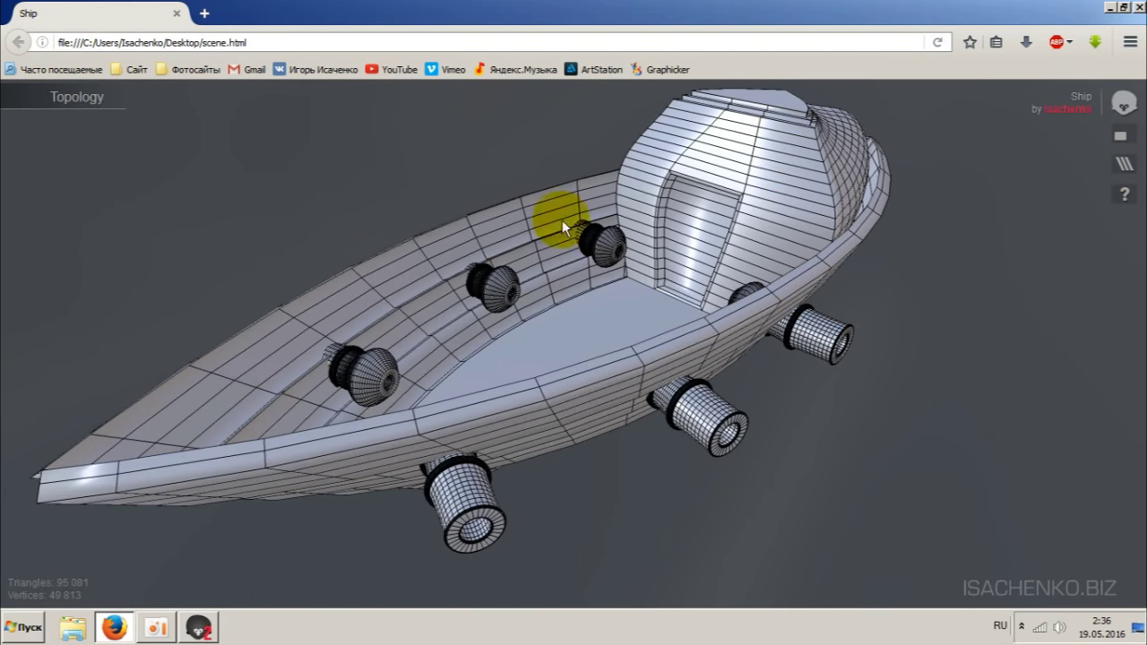
drag(827, 488, 846, 460)
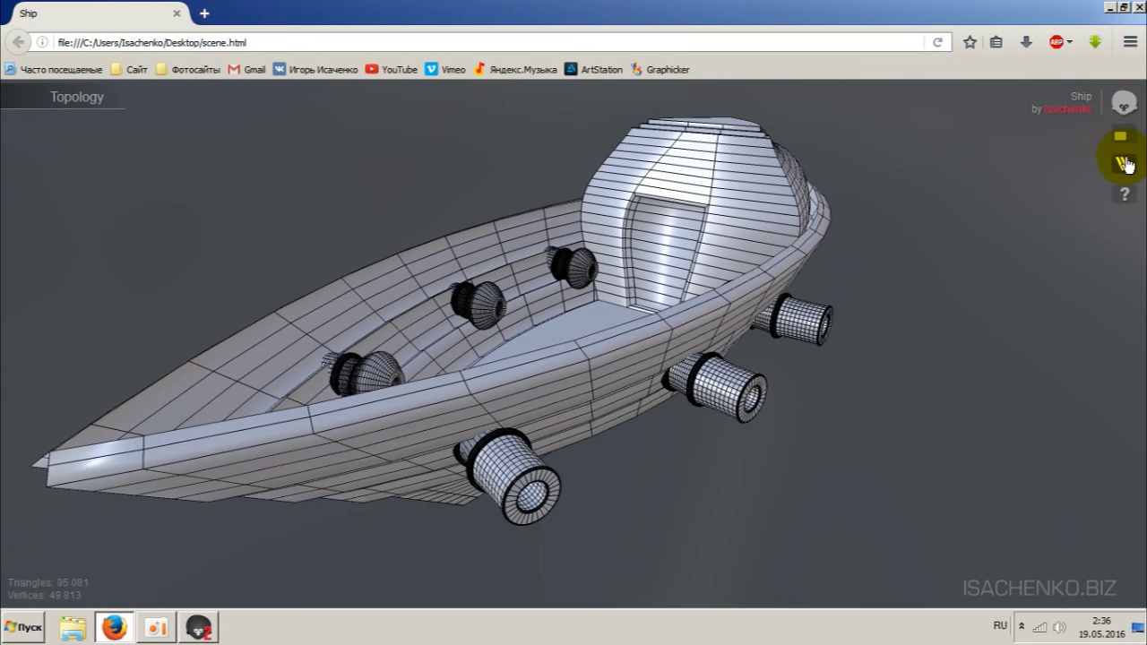
click(1124, 164)
drag(823, 380, 498, 133)
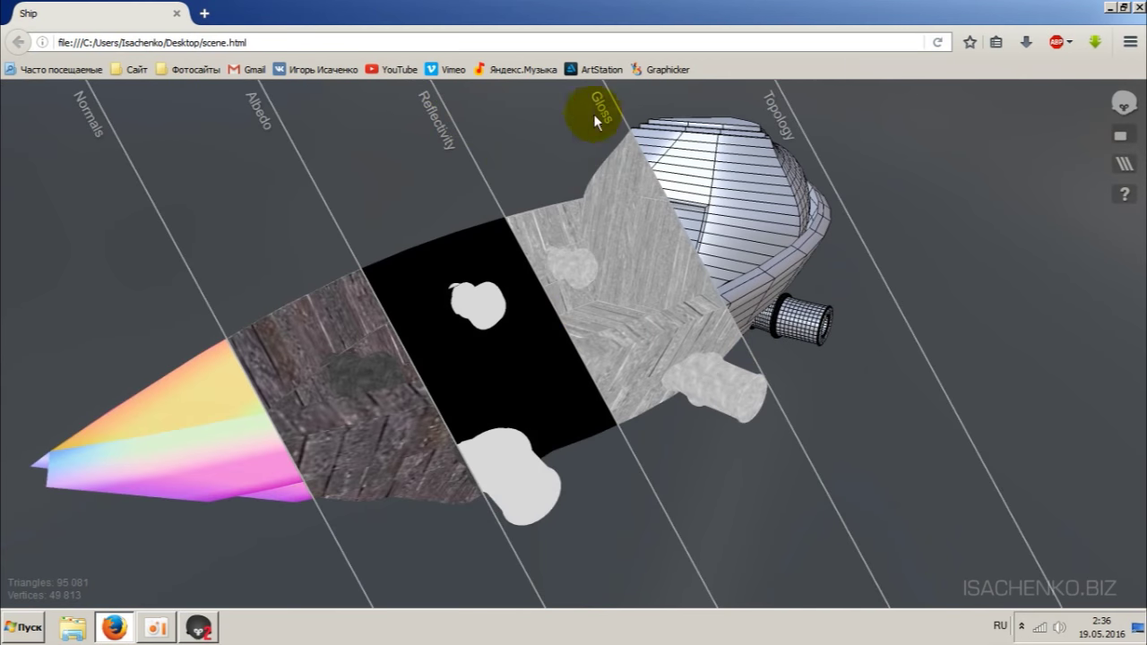
click(260, 241)
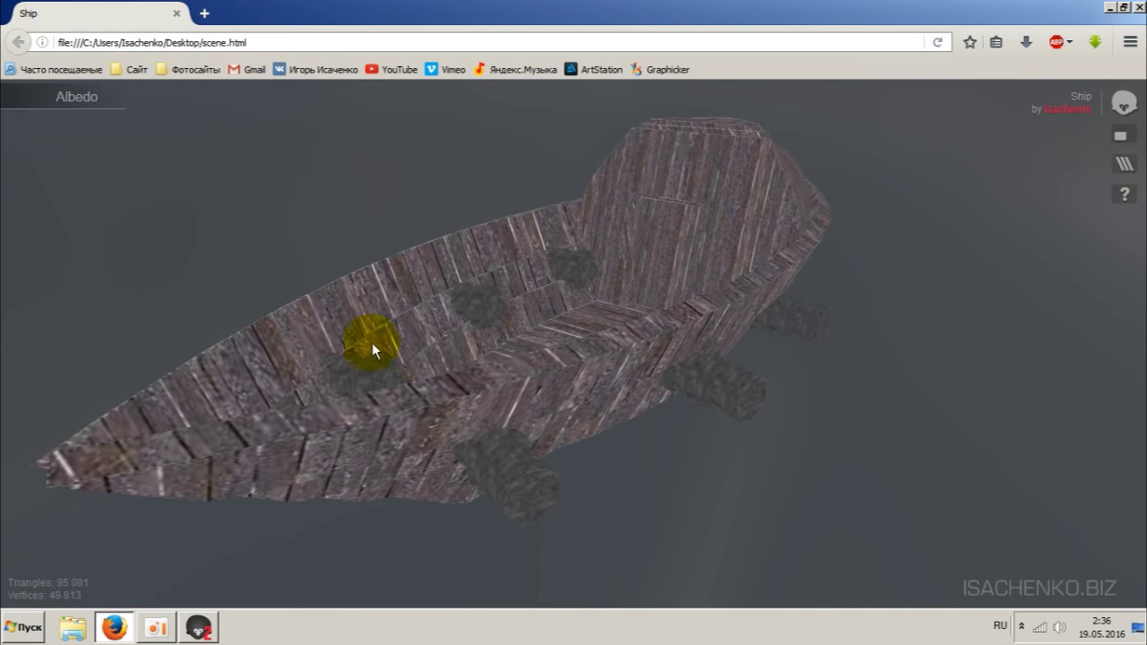
mouse_move(901, 353)
mouse_down()
mouse_move(837, 454)
mouse_move(891, 379)
mouse_move(883, 359)
mouse_move(1120, 167)
mouse_up()
click(1124, 165)
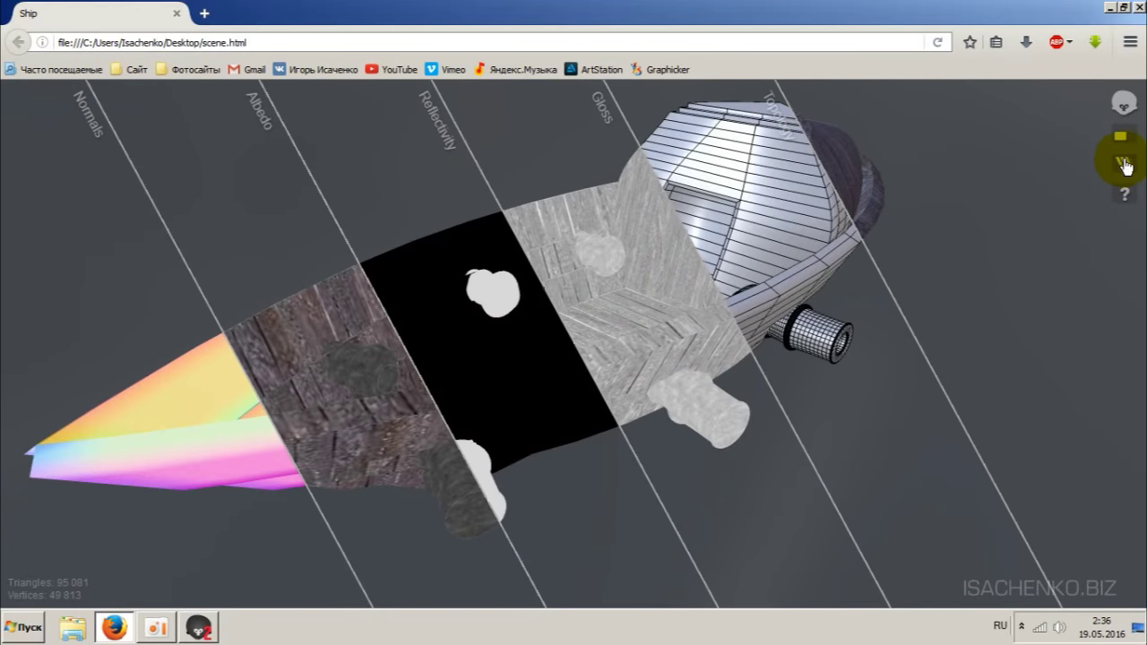
click(1043, 290)
mouse_move(1084, 208)
mouse_down()
mouse_move(974, 356)
mouse_move(808, 397)
mouse_move(950, 434)
mouse_move(981, 337)
mouse_move(908, 303)
mouse_move(858, 322)
mouse_move(837, 346)
mouse_move(851, 402)
mouse_move(840, 430)
mouse_up()
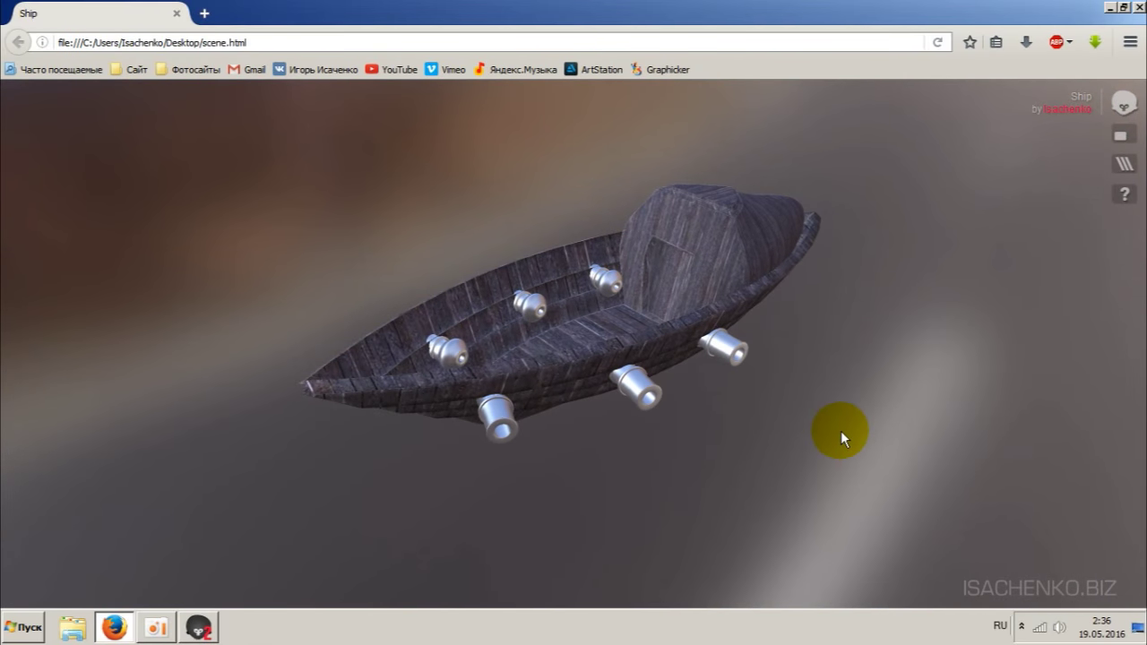